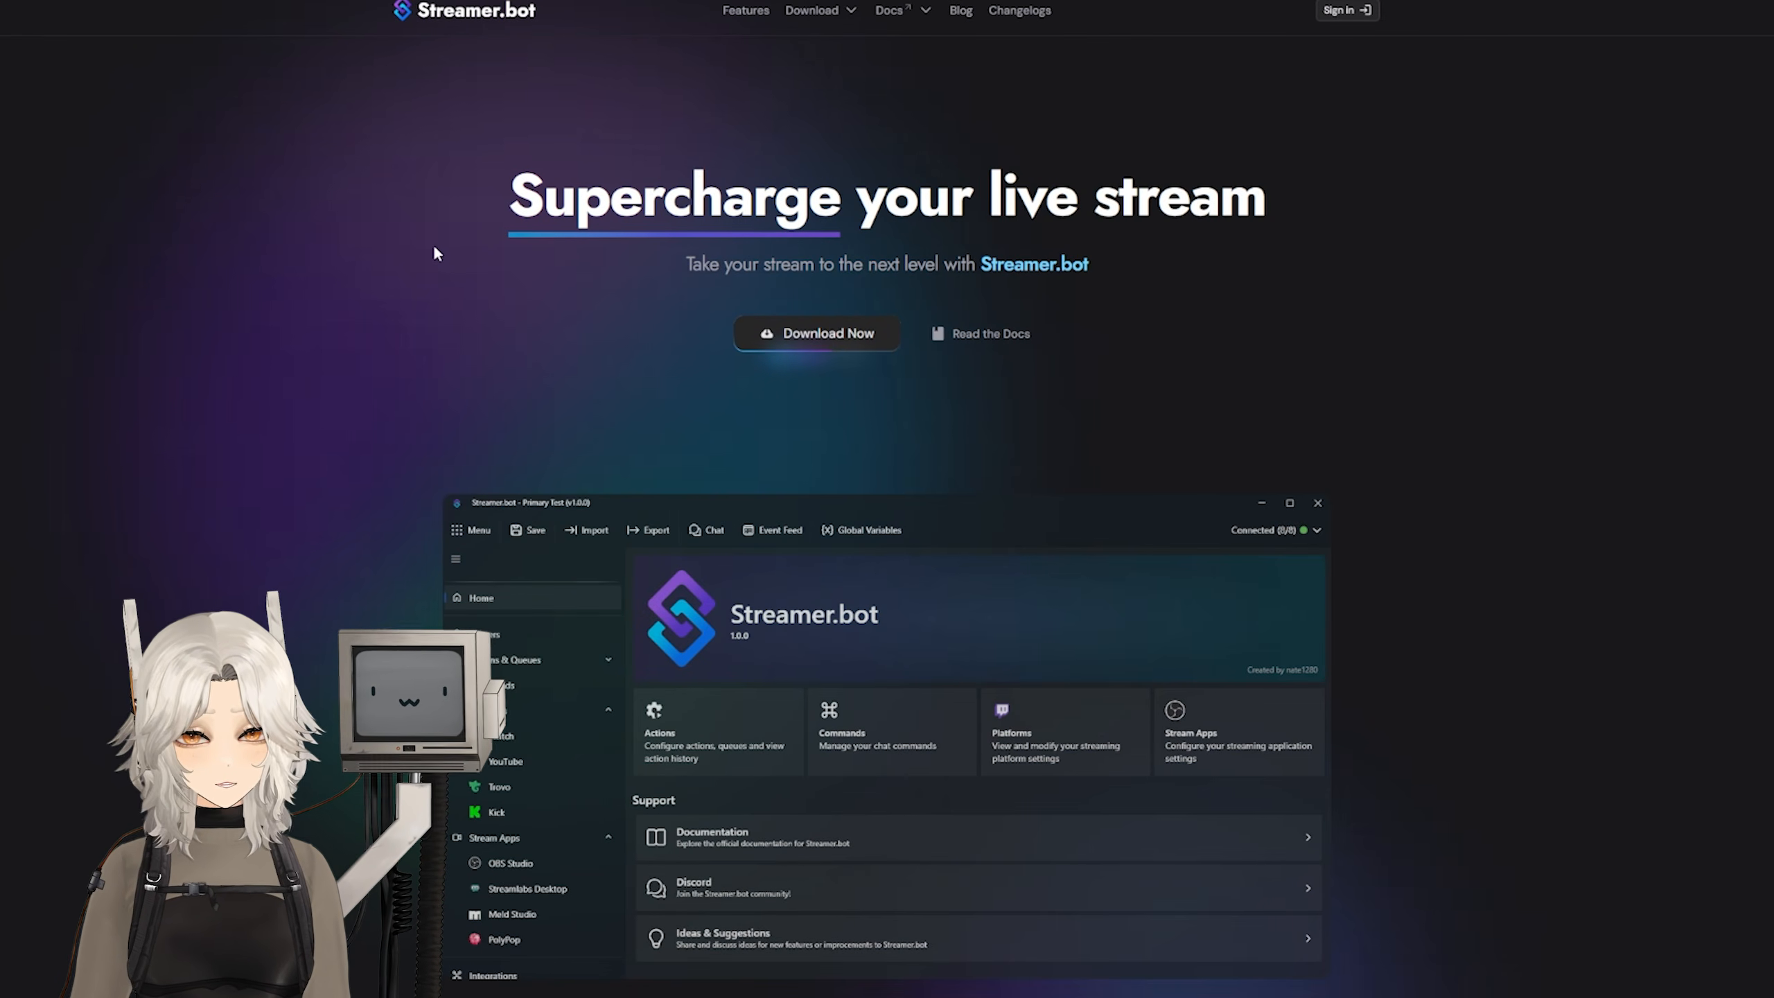
Step: Download the stable Streamer.bot 1.0.4 release and extract its zip archive into the Tutorial Streamerbot 2 folder
{"action": "left_click", "coordinate": [801, 336]}
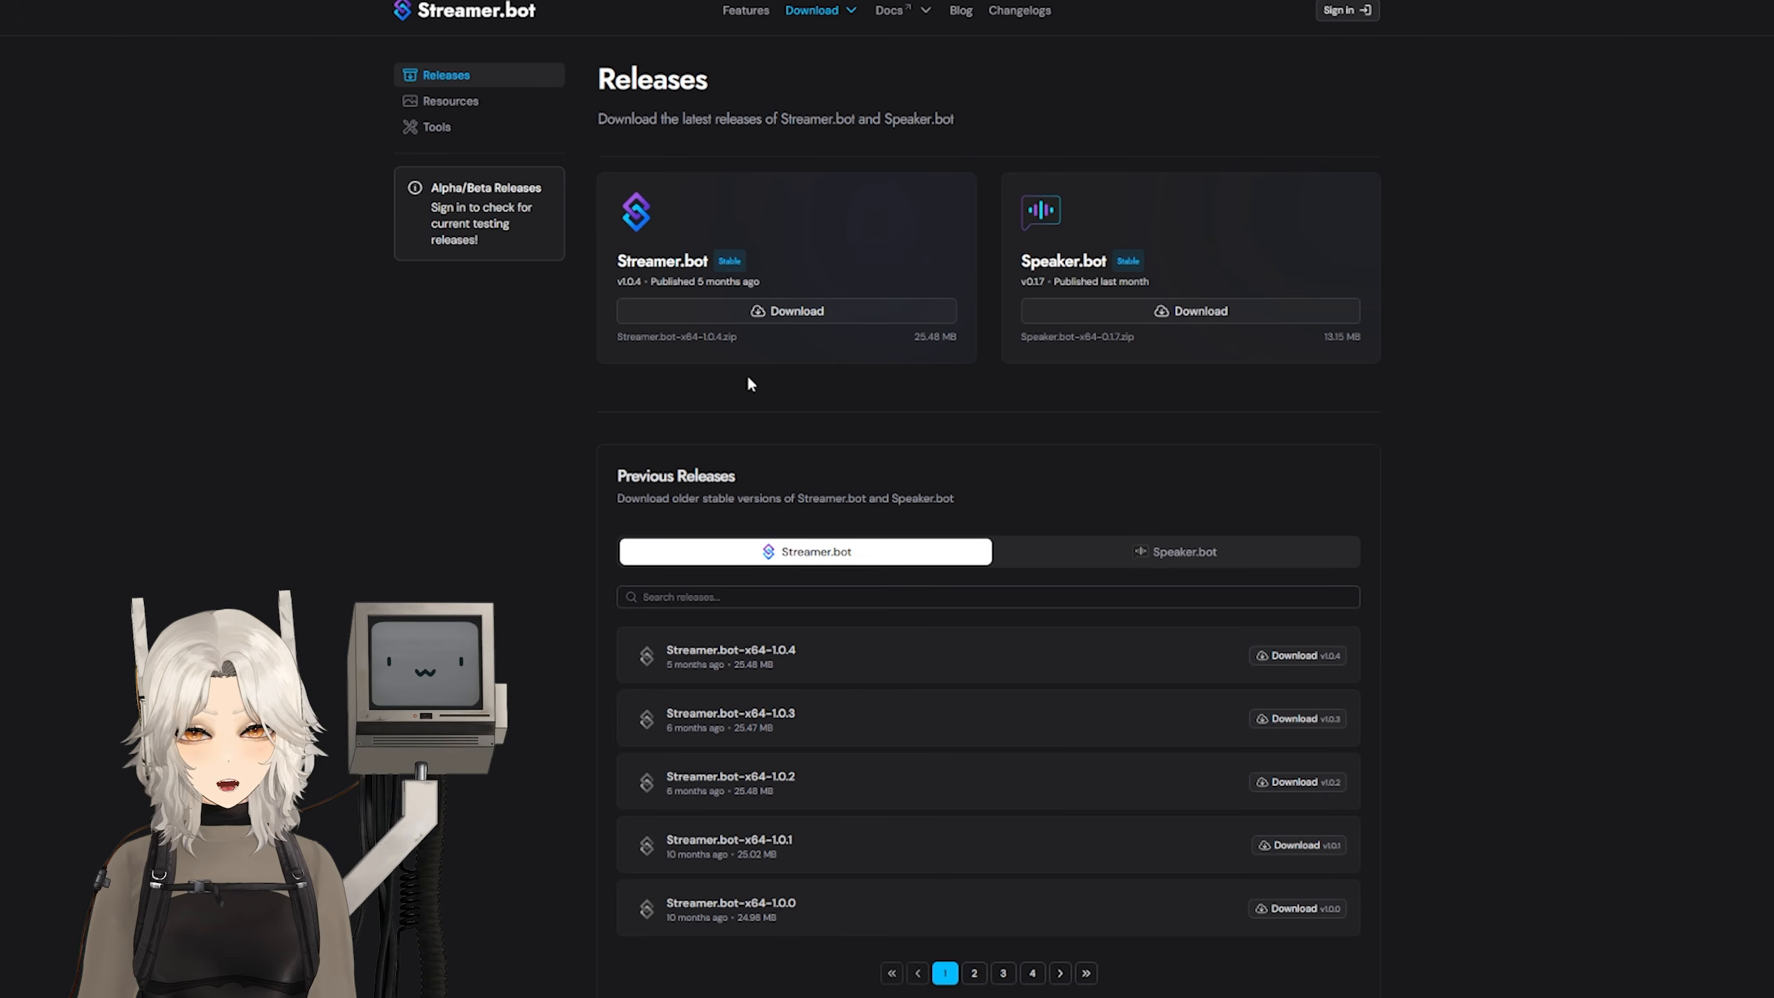
{"action": "left_click", "coordinate": [786, 316]}
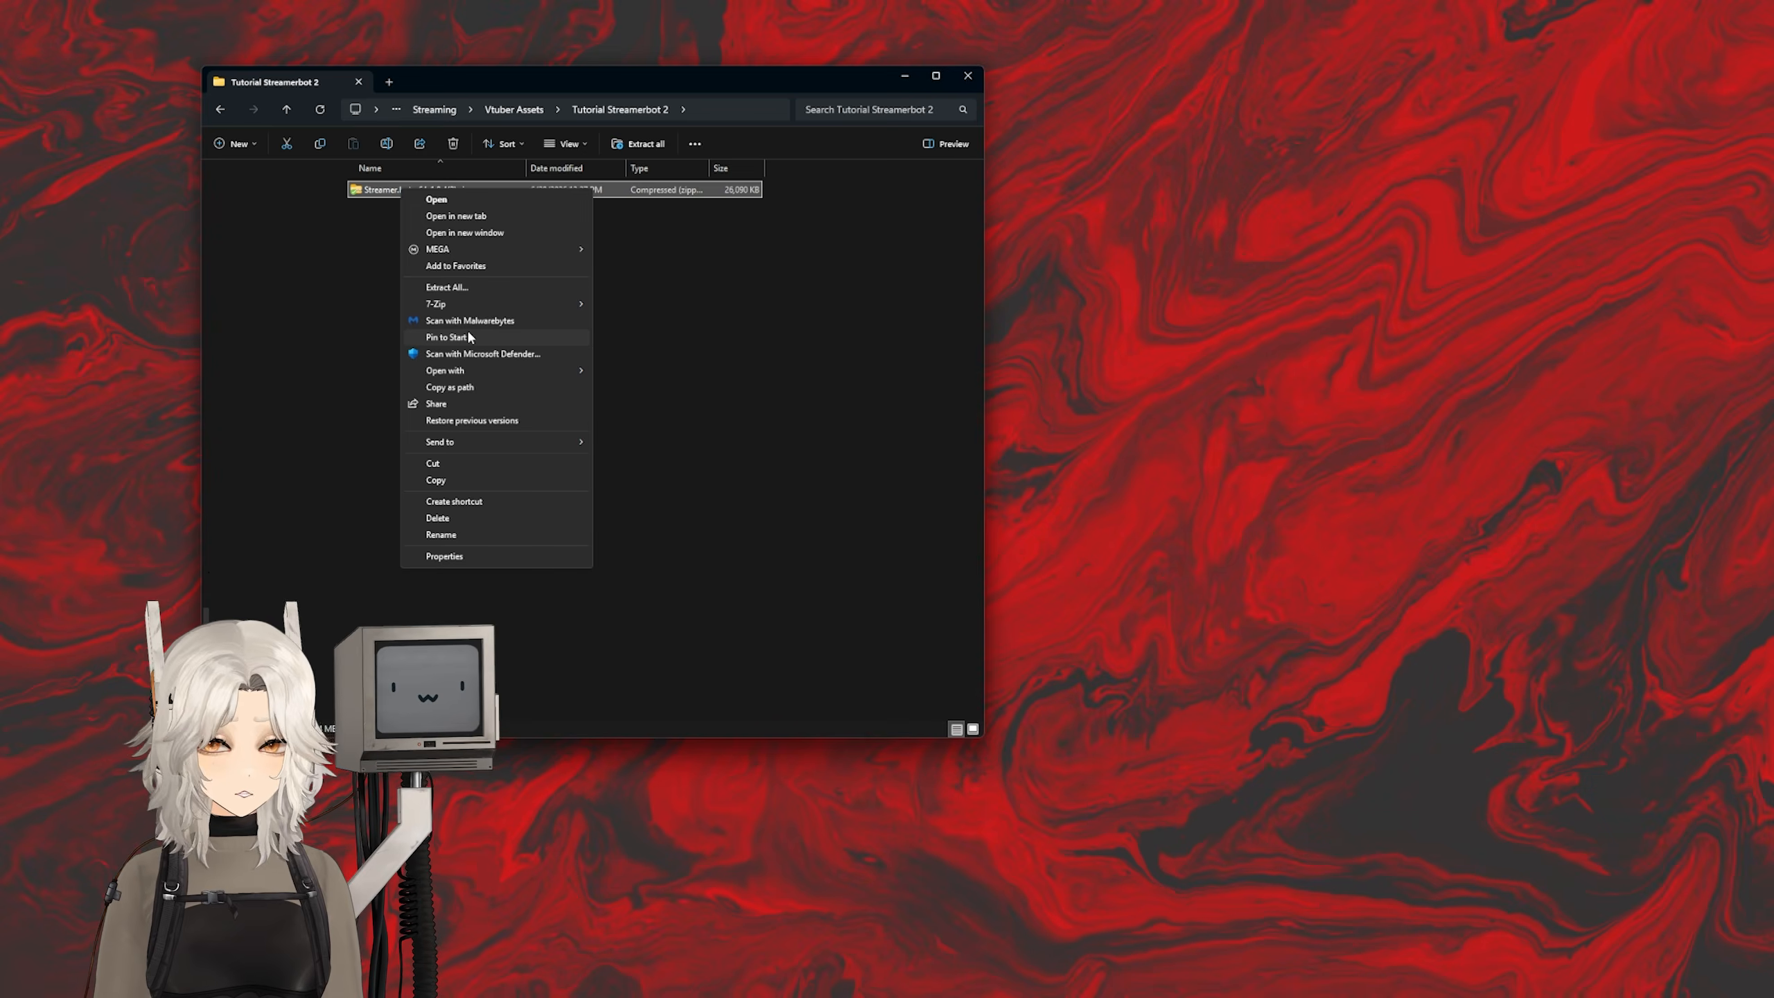
{"action": "mouse_move", "coordinate": [469, 303]}
{"action": "left_click", "coordinate": [672, 356]}
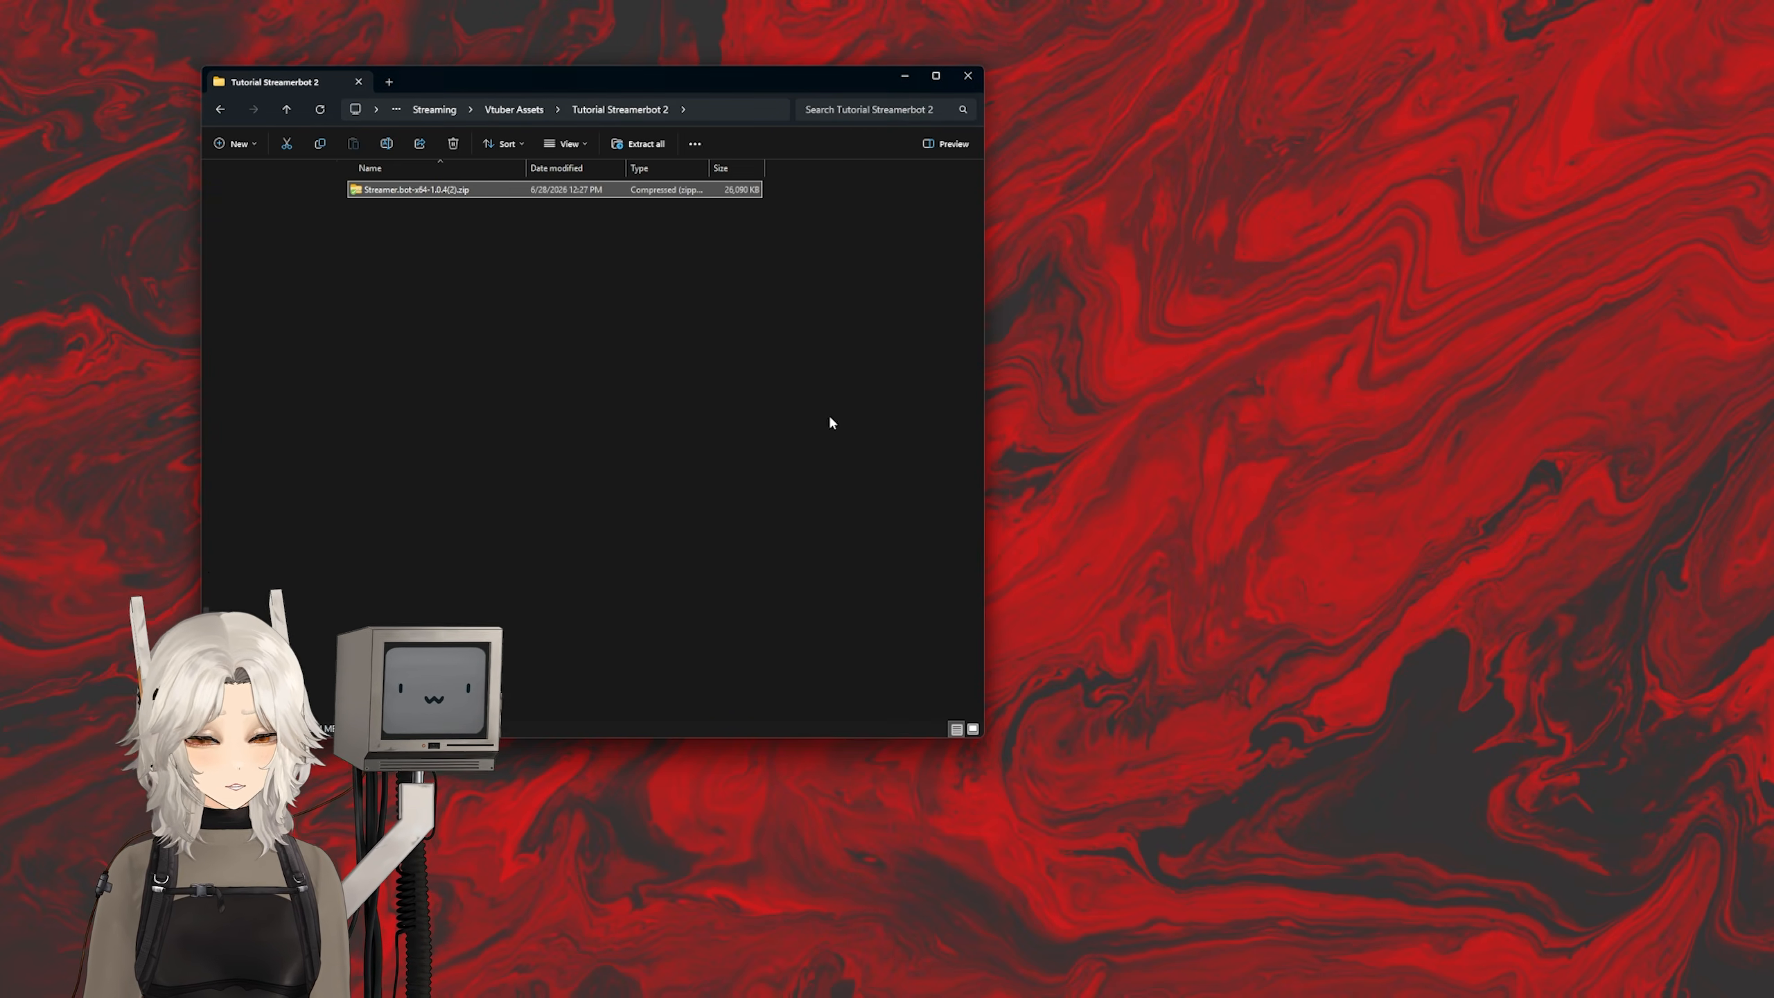
Step: Find Streamer.bot.exe among the extracted files and launch it
{"action": "scroll", "coordinate": [834, 476], "scroll_direction": "down", "scroll_amount": 8}
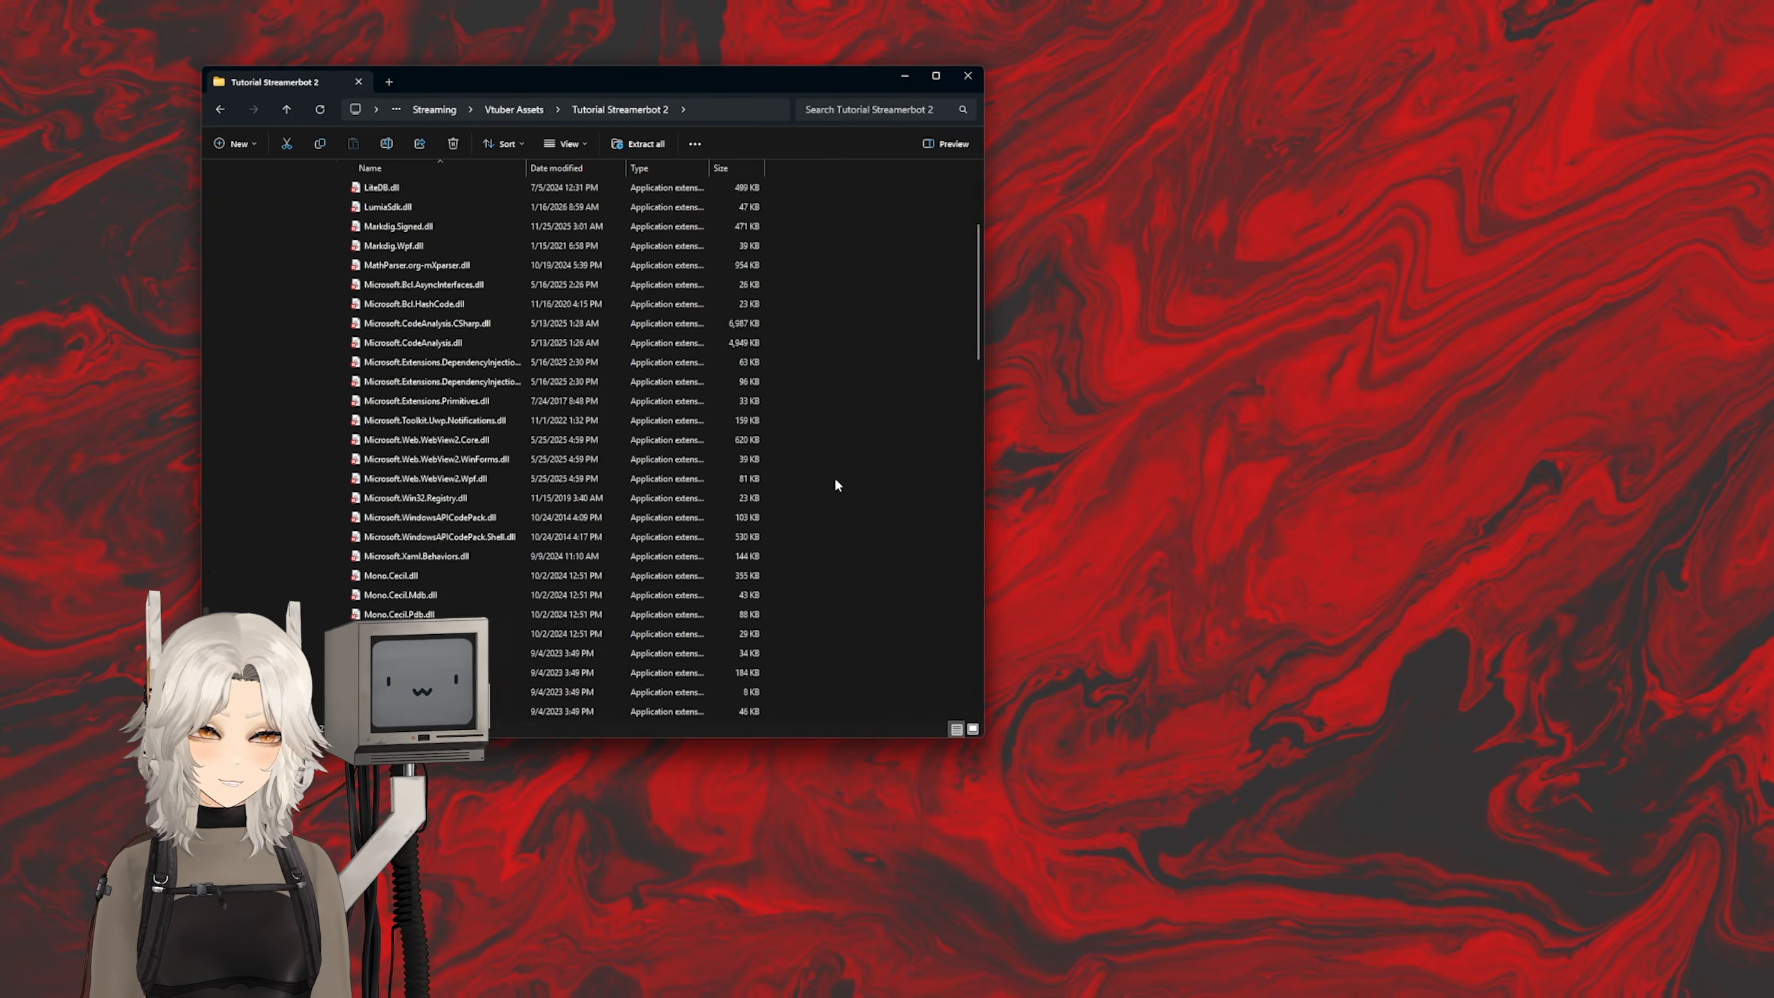
{"action": "scroll", "coordinate": [838, 479], "scroll_direction": "down", "scroll_amount": 8}
{"action": "scroll", "coordinate": [908, 489], "scroll_direction": "up", "scroll_amount": 5}
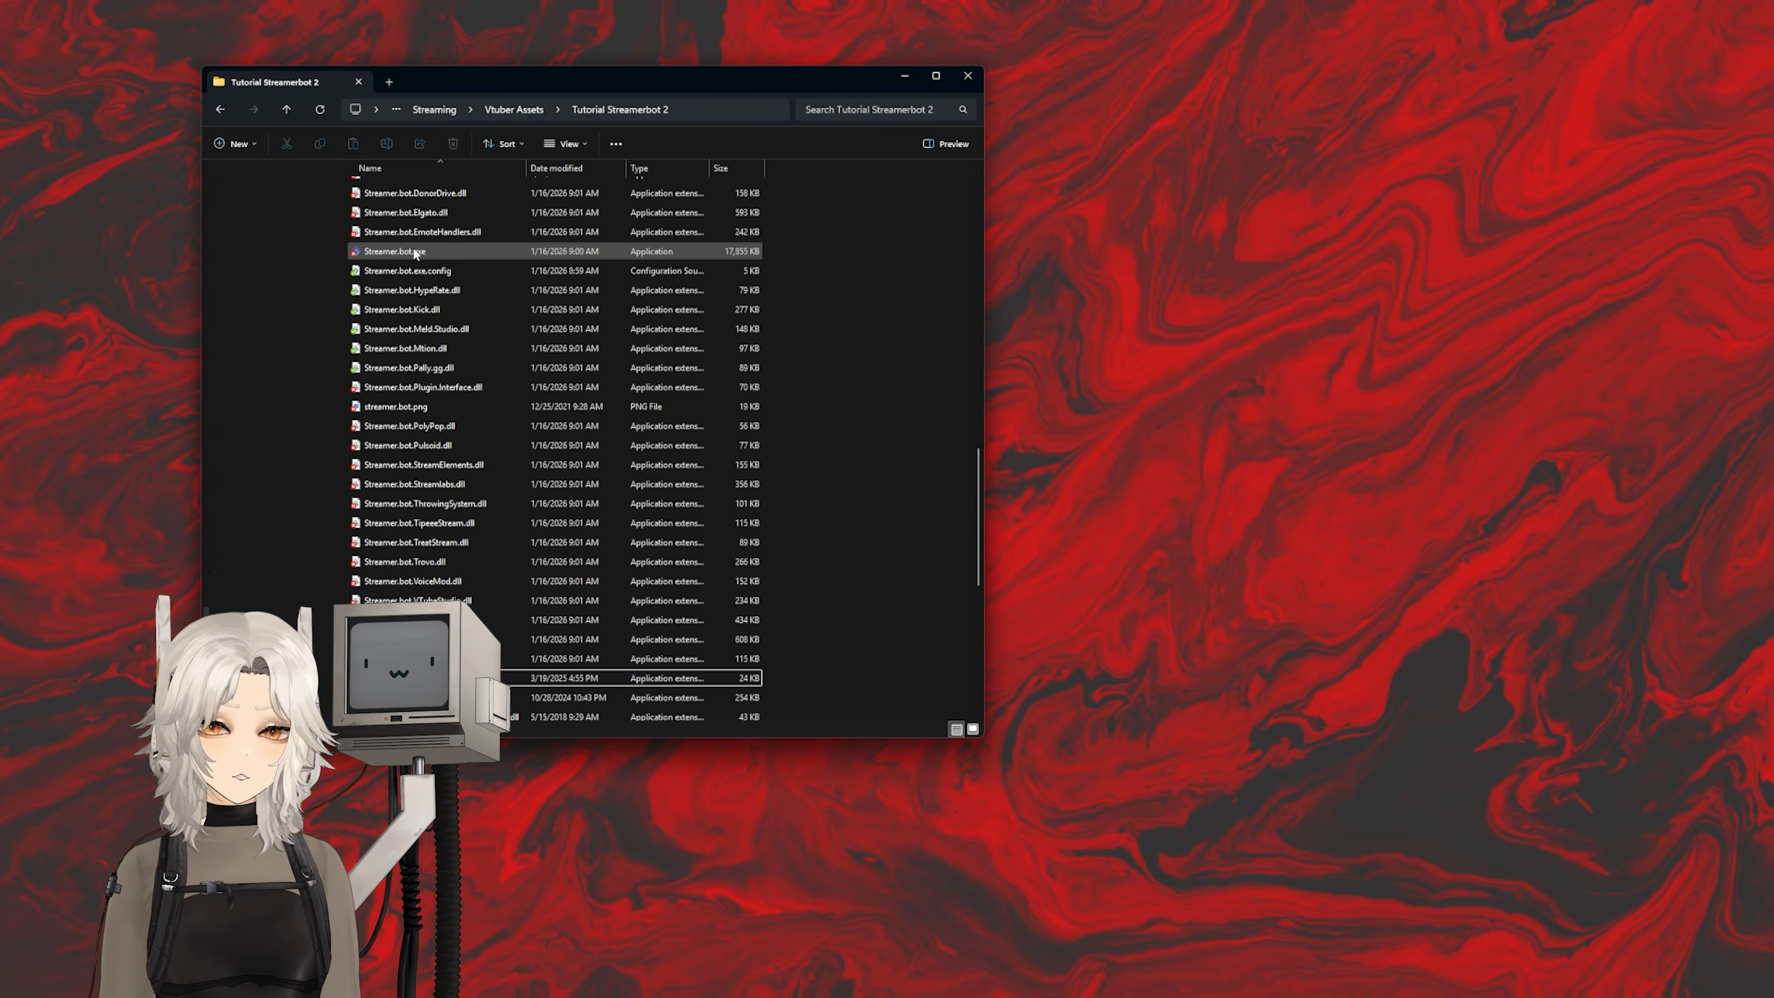
{"action": "double_click", "coordinate": [417, 253]}
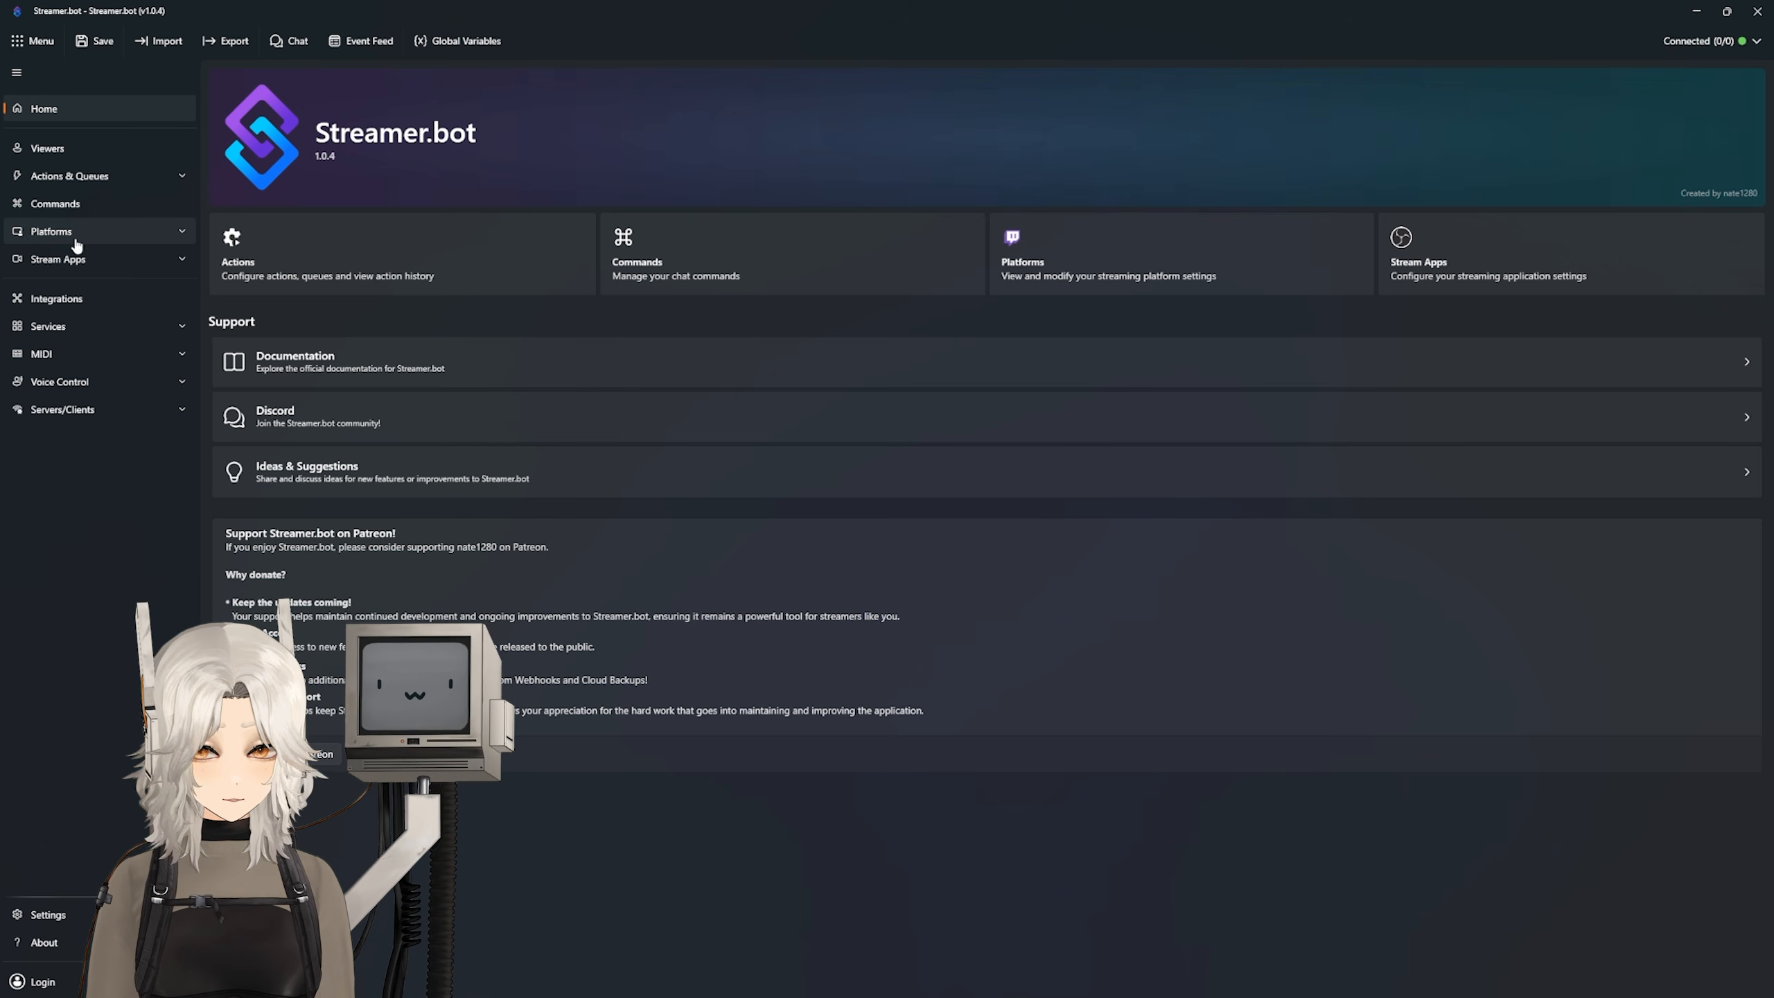
Step: Connect the Twitch broadcaster and bot accounts, authorizing Streamer.bot's access to each
{"action": "left_click", "coordinate": [76, 240]}
{"action": "left_click", "coordinate": [77, 260]}
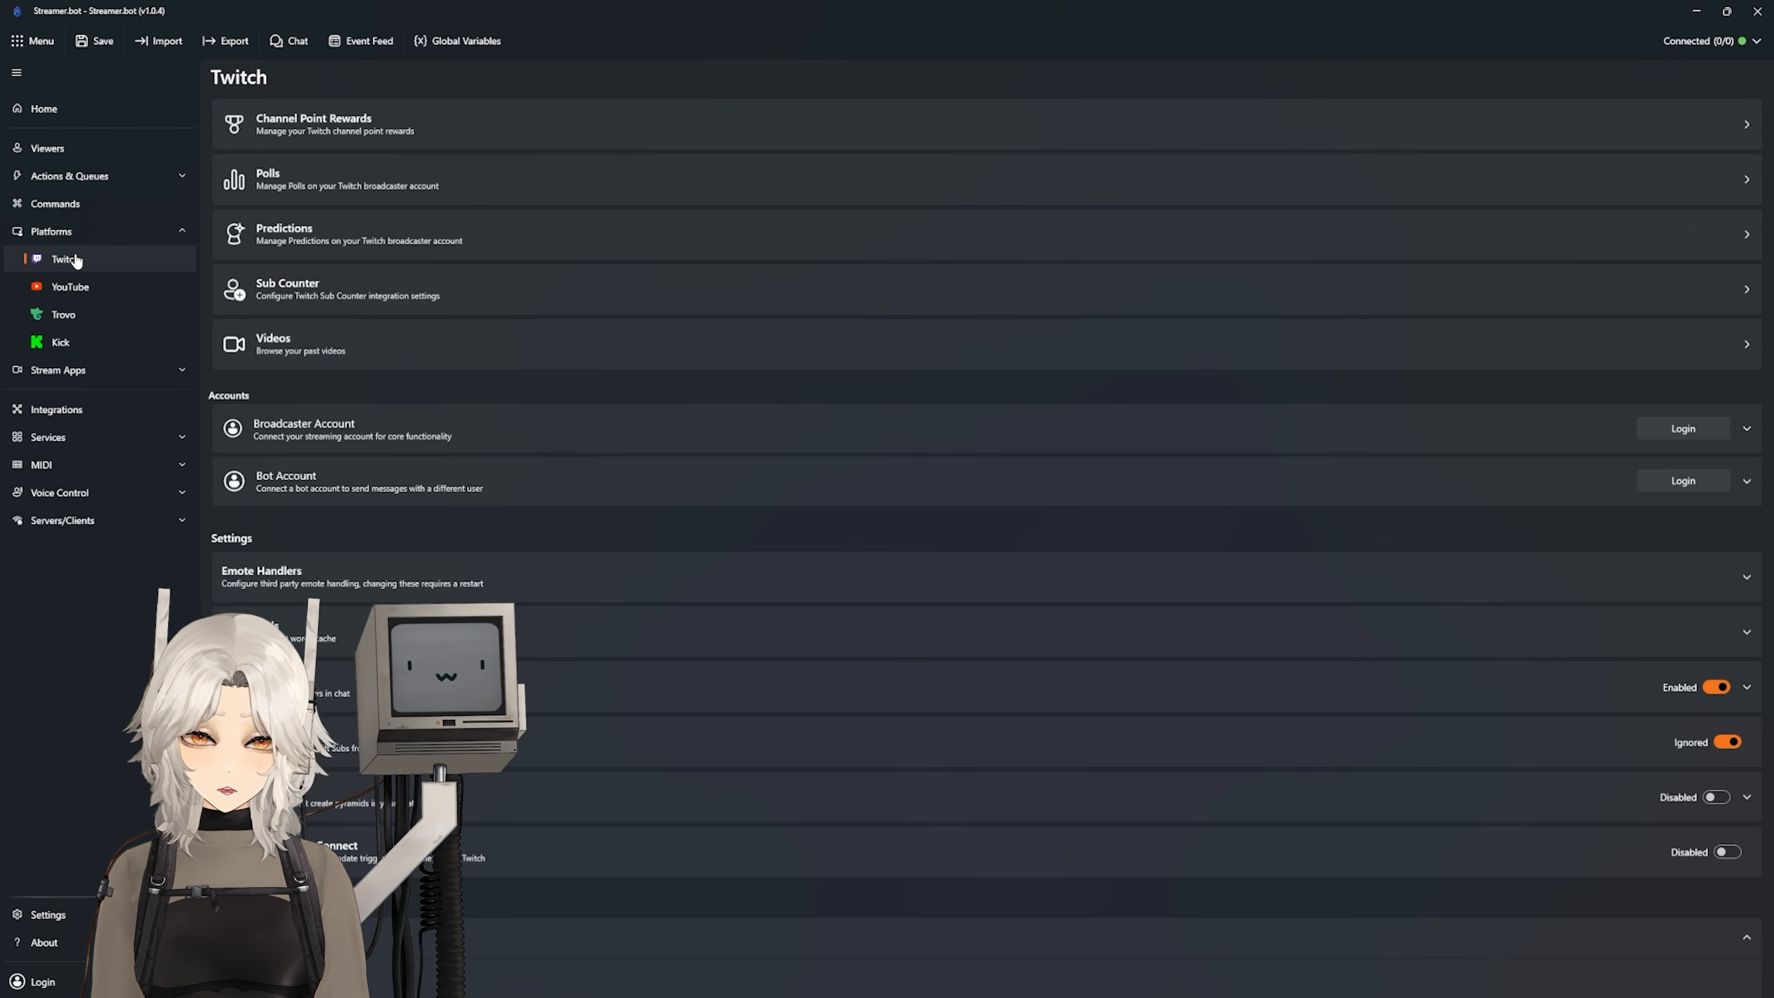
{"action": "left_click", "coordinate": [1681, 428]}
{"action": "scroll", "coordinate": [908, 804], "scroll_direction": "down", "scroll_amount": 10}
{"action": "left_click", "coordinate": [914, 919]}
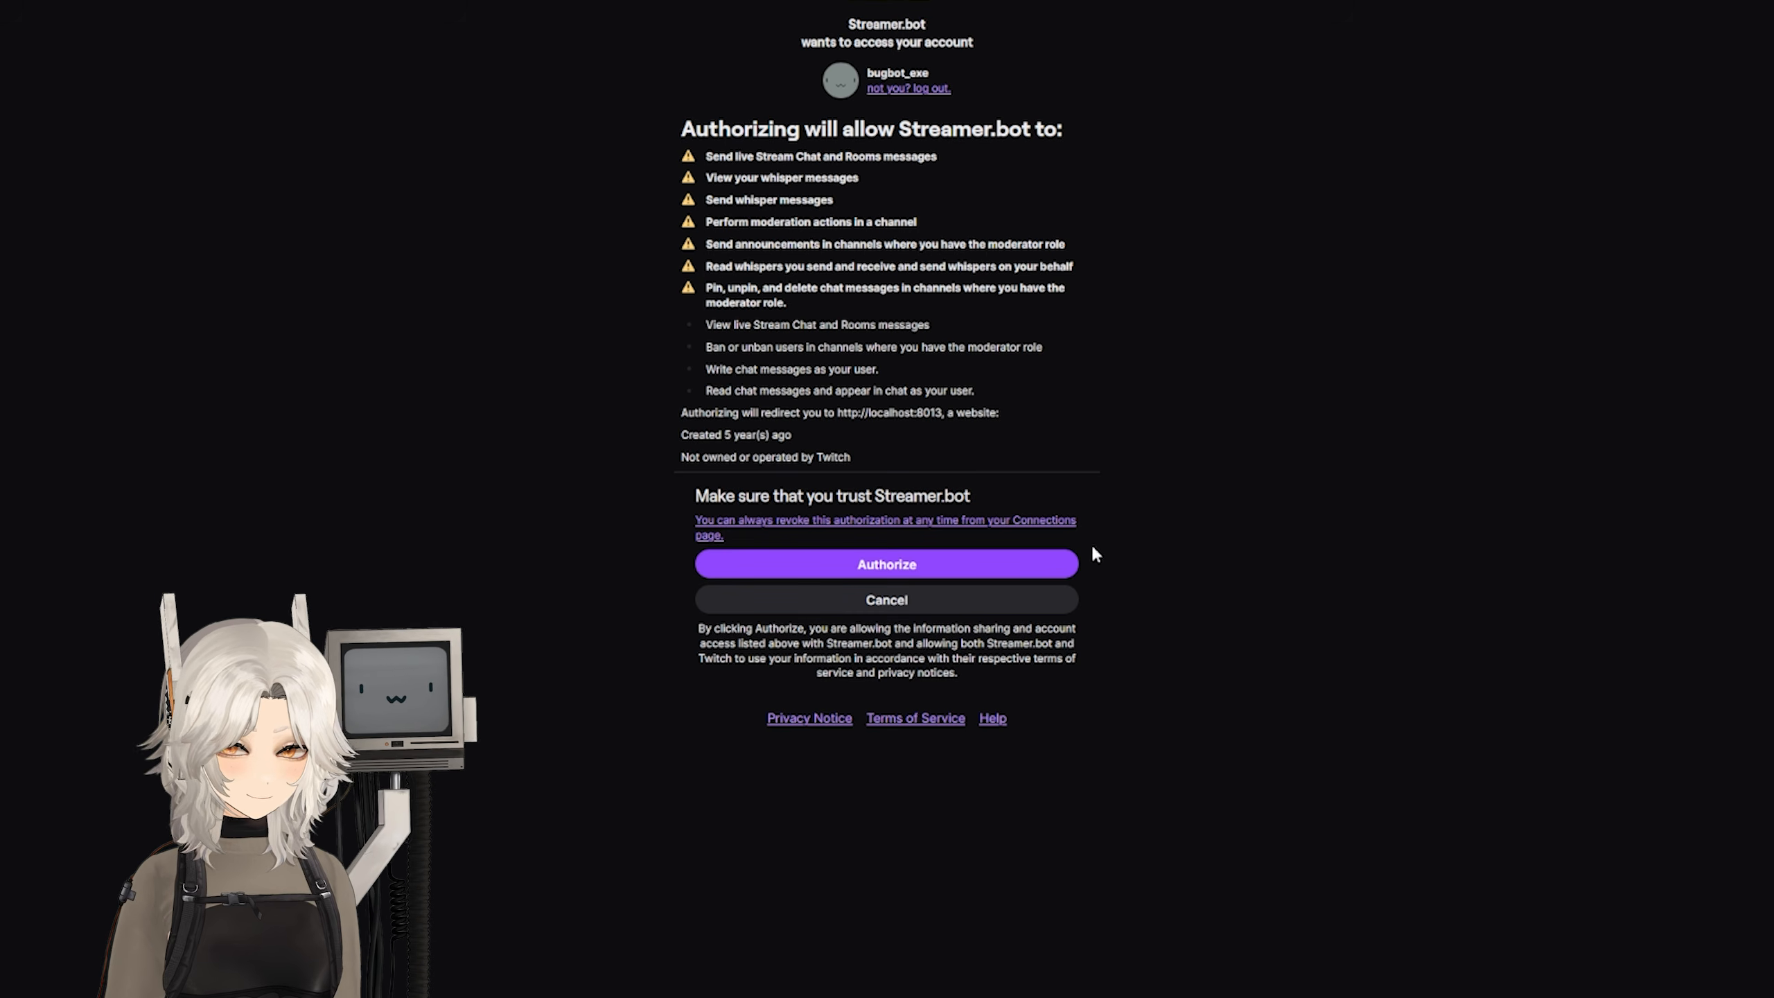
{"action": "left_click", "coordinate": [988, 567]}
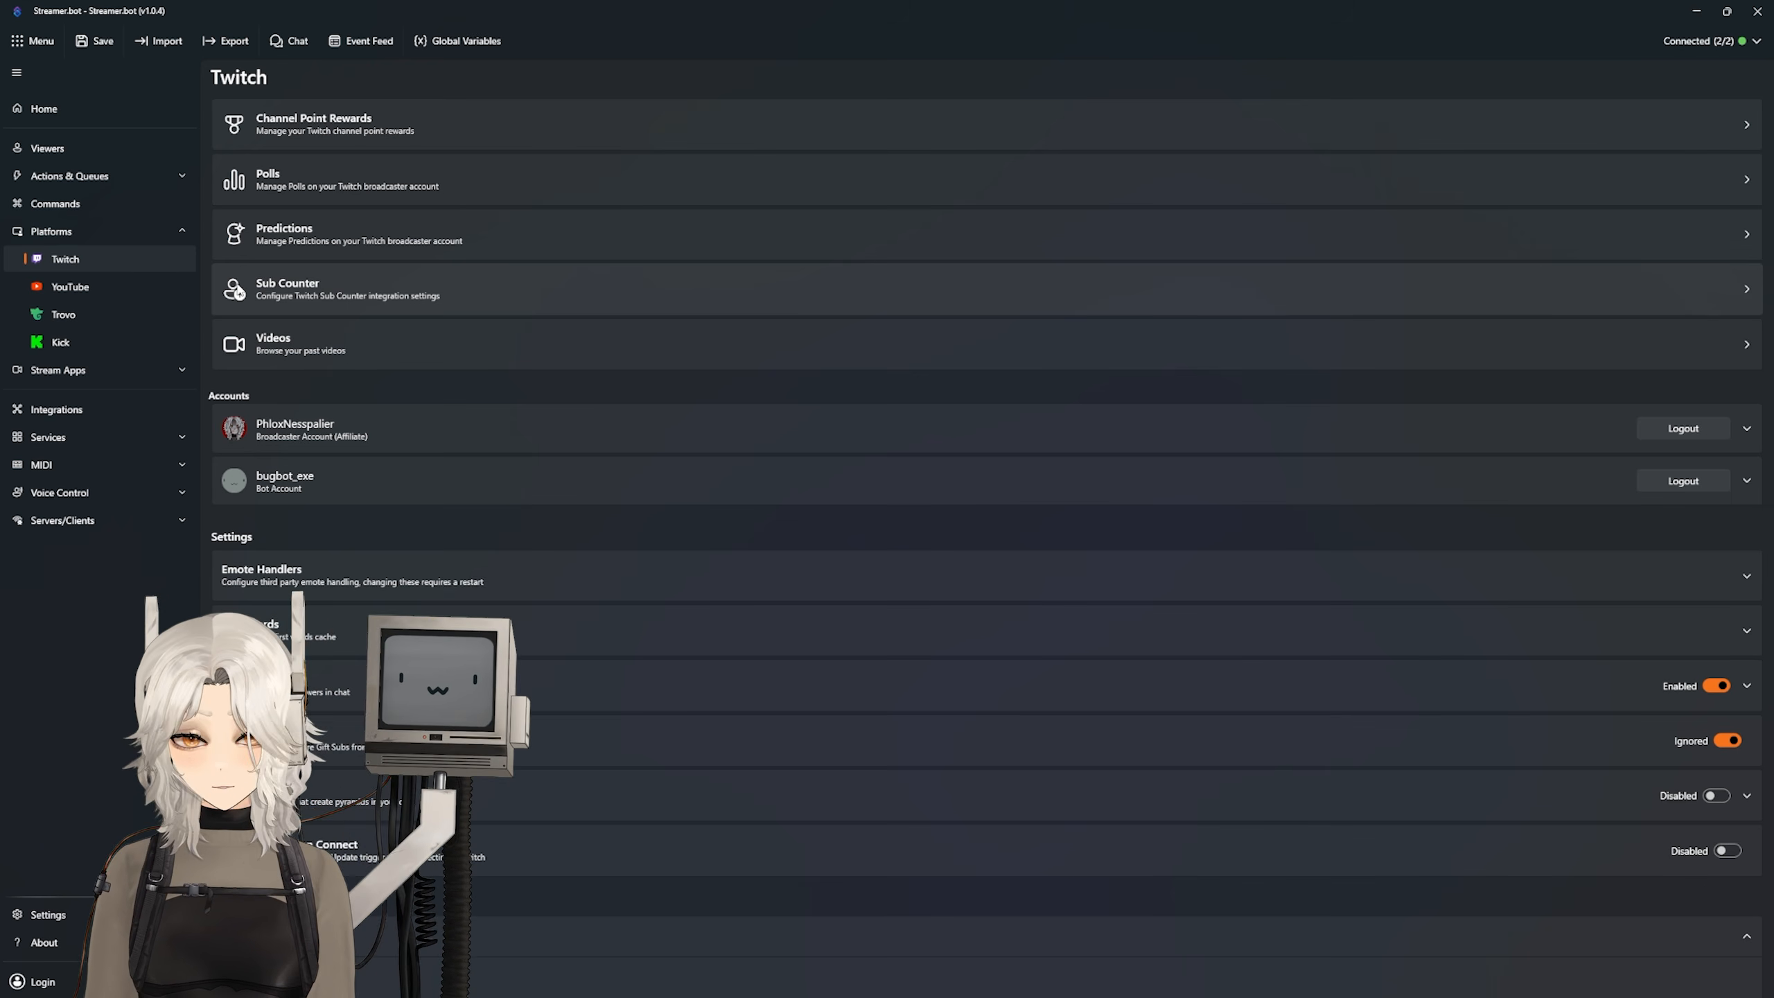
Step: Open the list of actions under Actions & Queues
{"action": "left_click", "coordinate": [93, 178]}
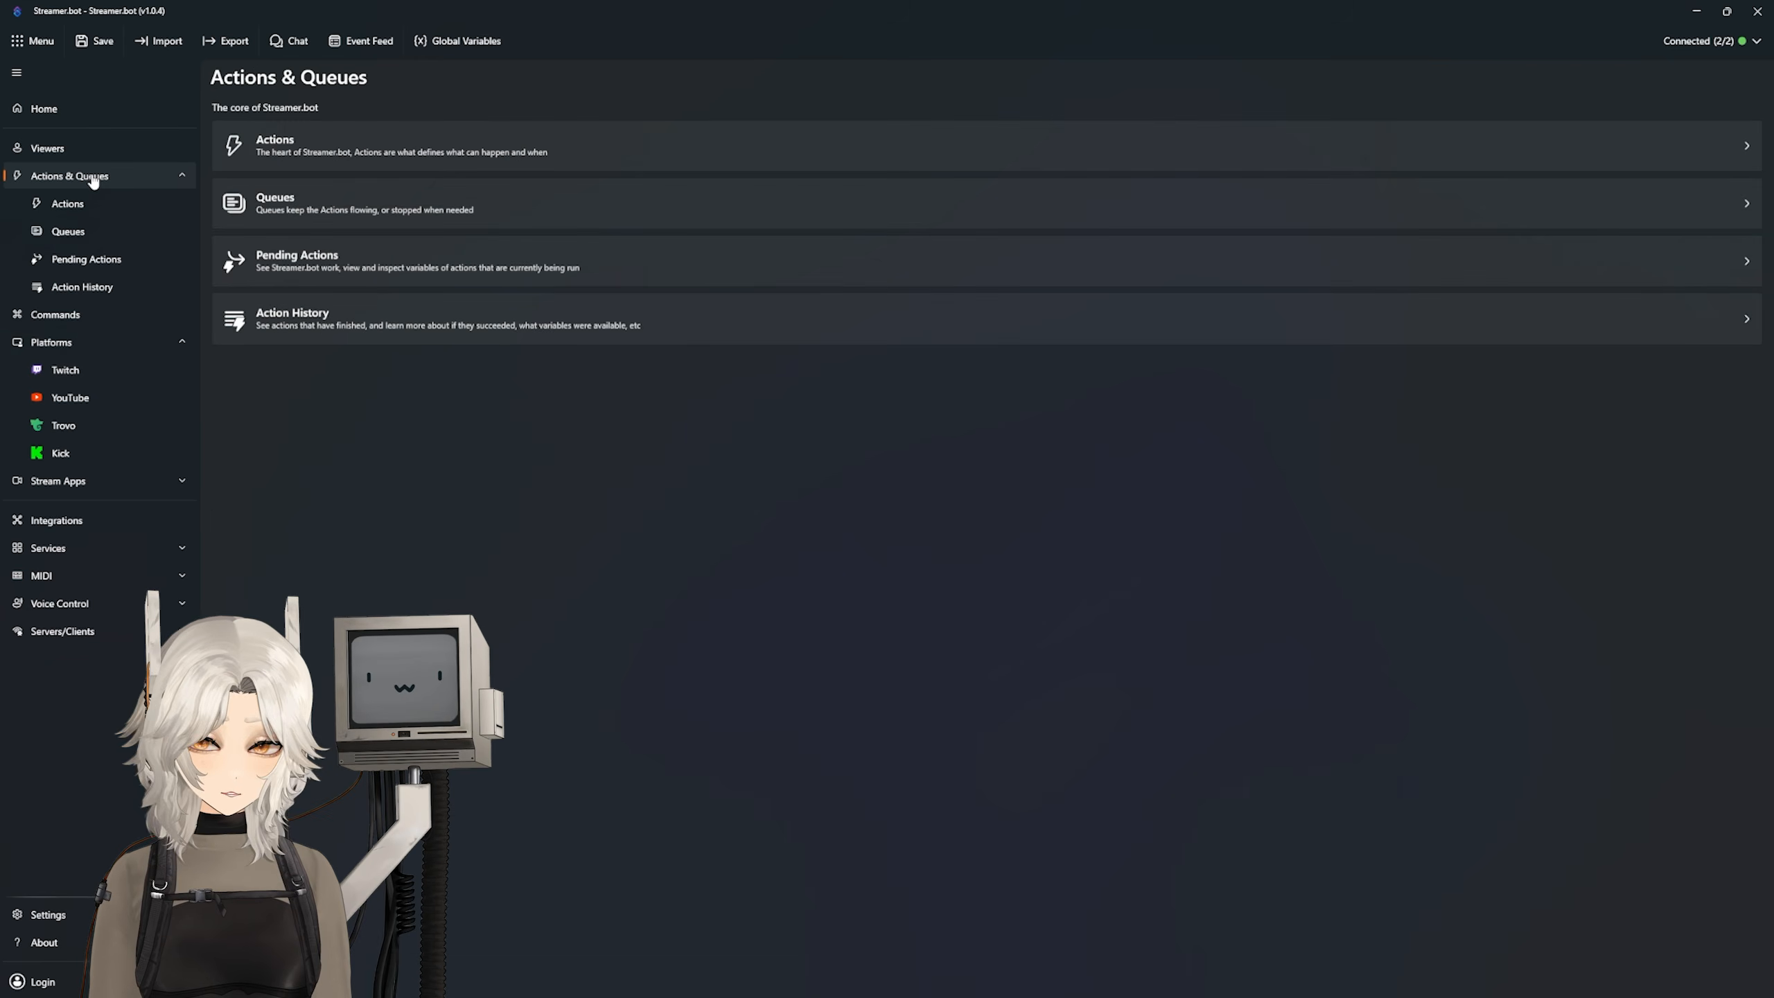
{"action": "left_click", "coordinate": [91, 203]}
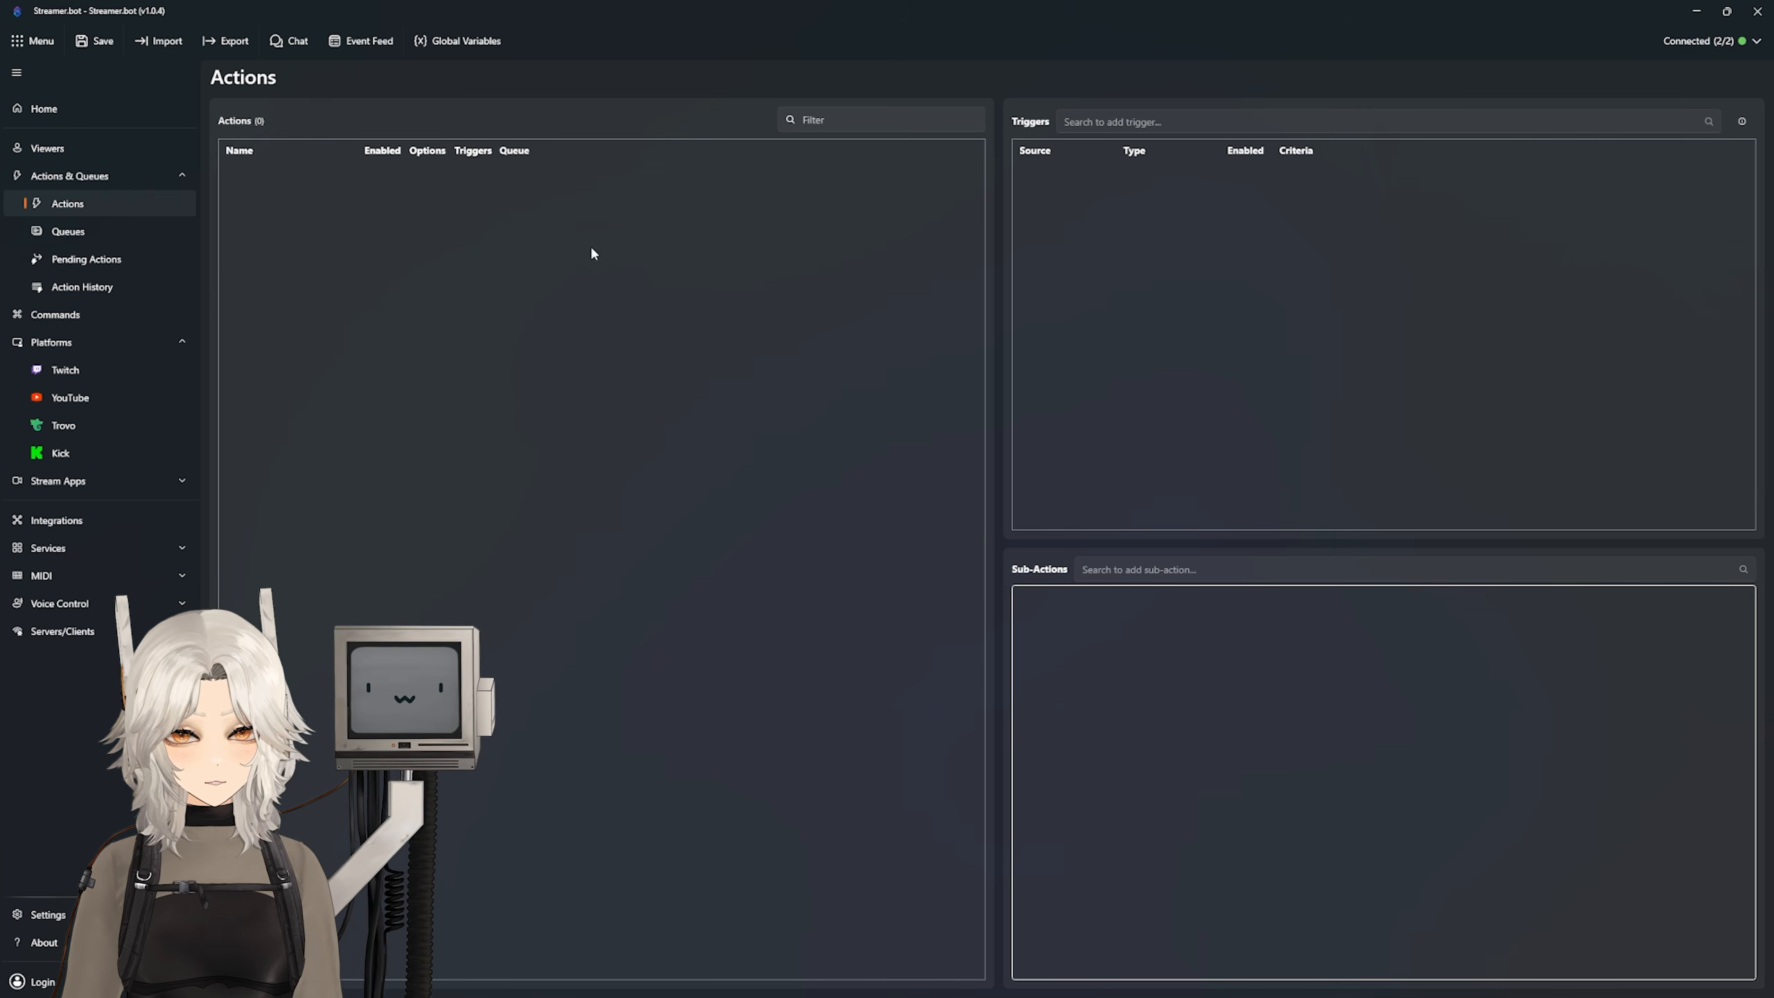
Step: Add a placeholder action named "hjkfgjhgj" with the default queue
{"action": "right_click", "coordinate": [294, 238]}
{"action": "left_click", "coordinate": [341, 247]}
{"action": "type", "text": "h"}
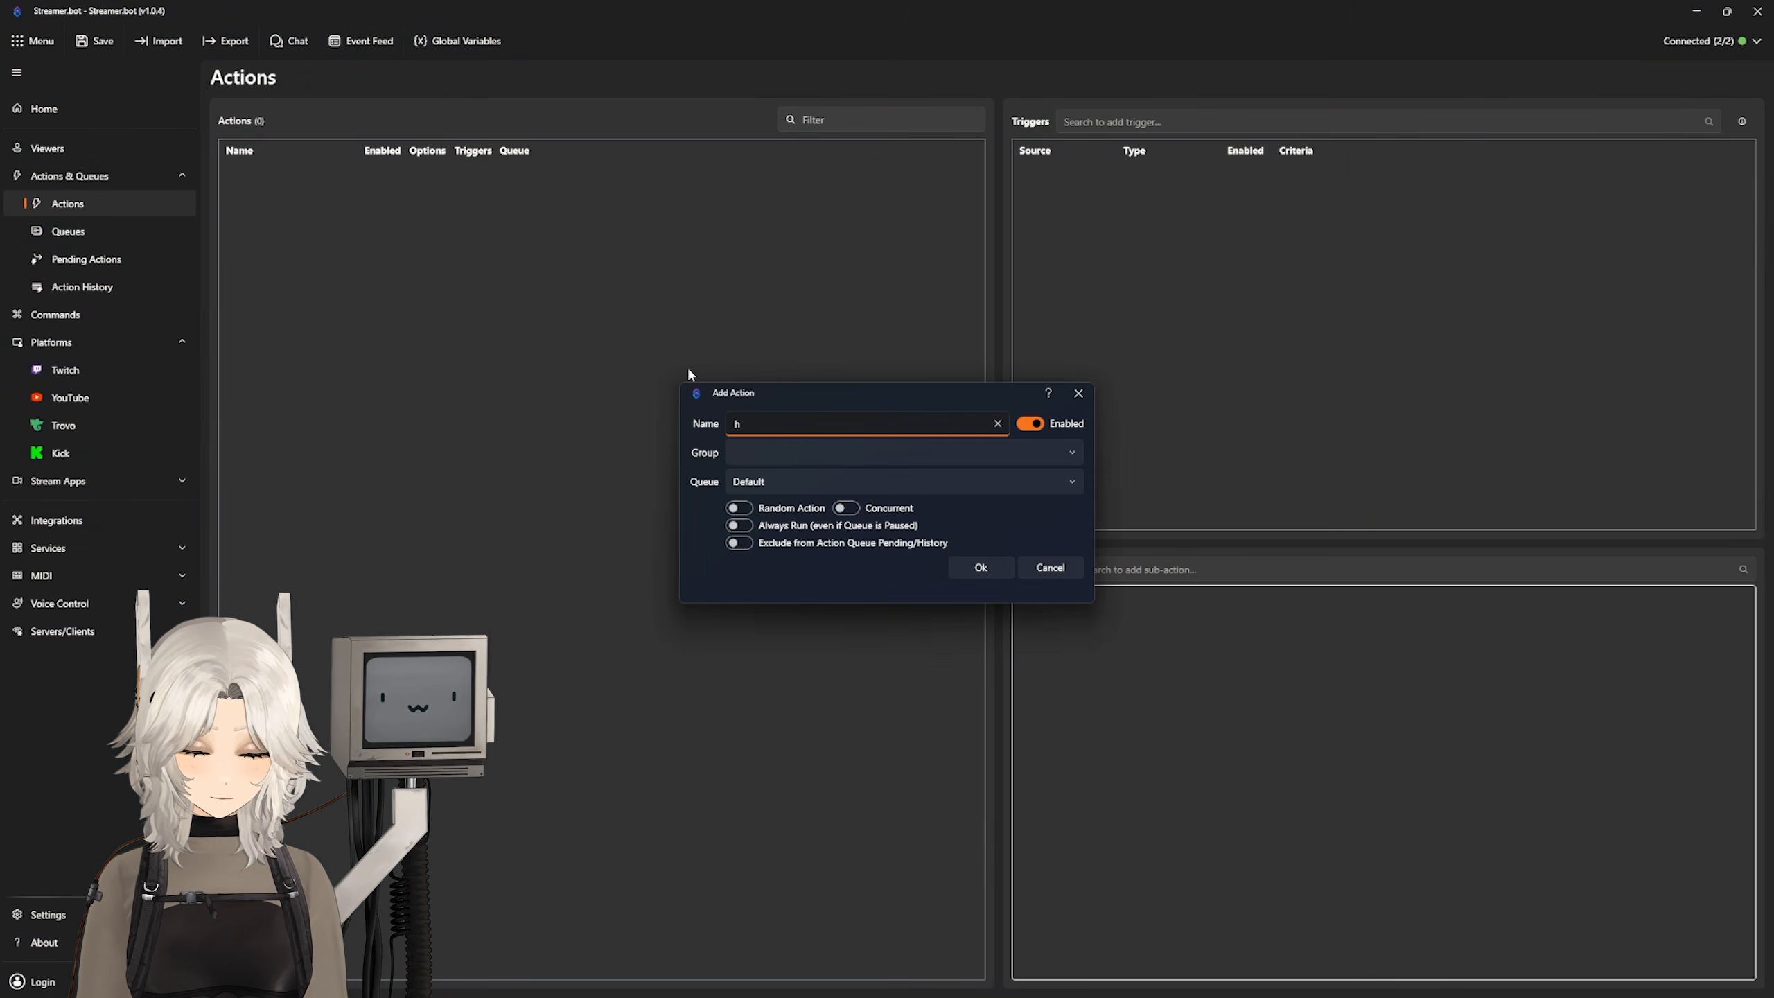
{"action": "type", "text": "jkfgjhgj"}
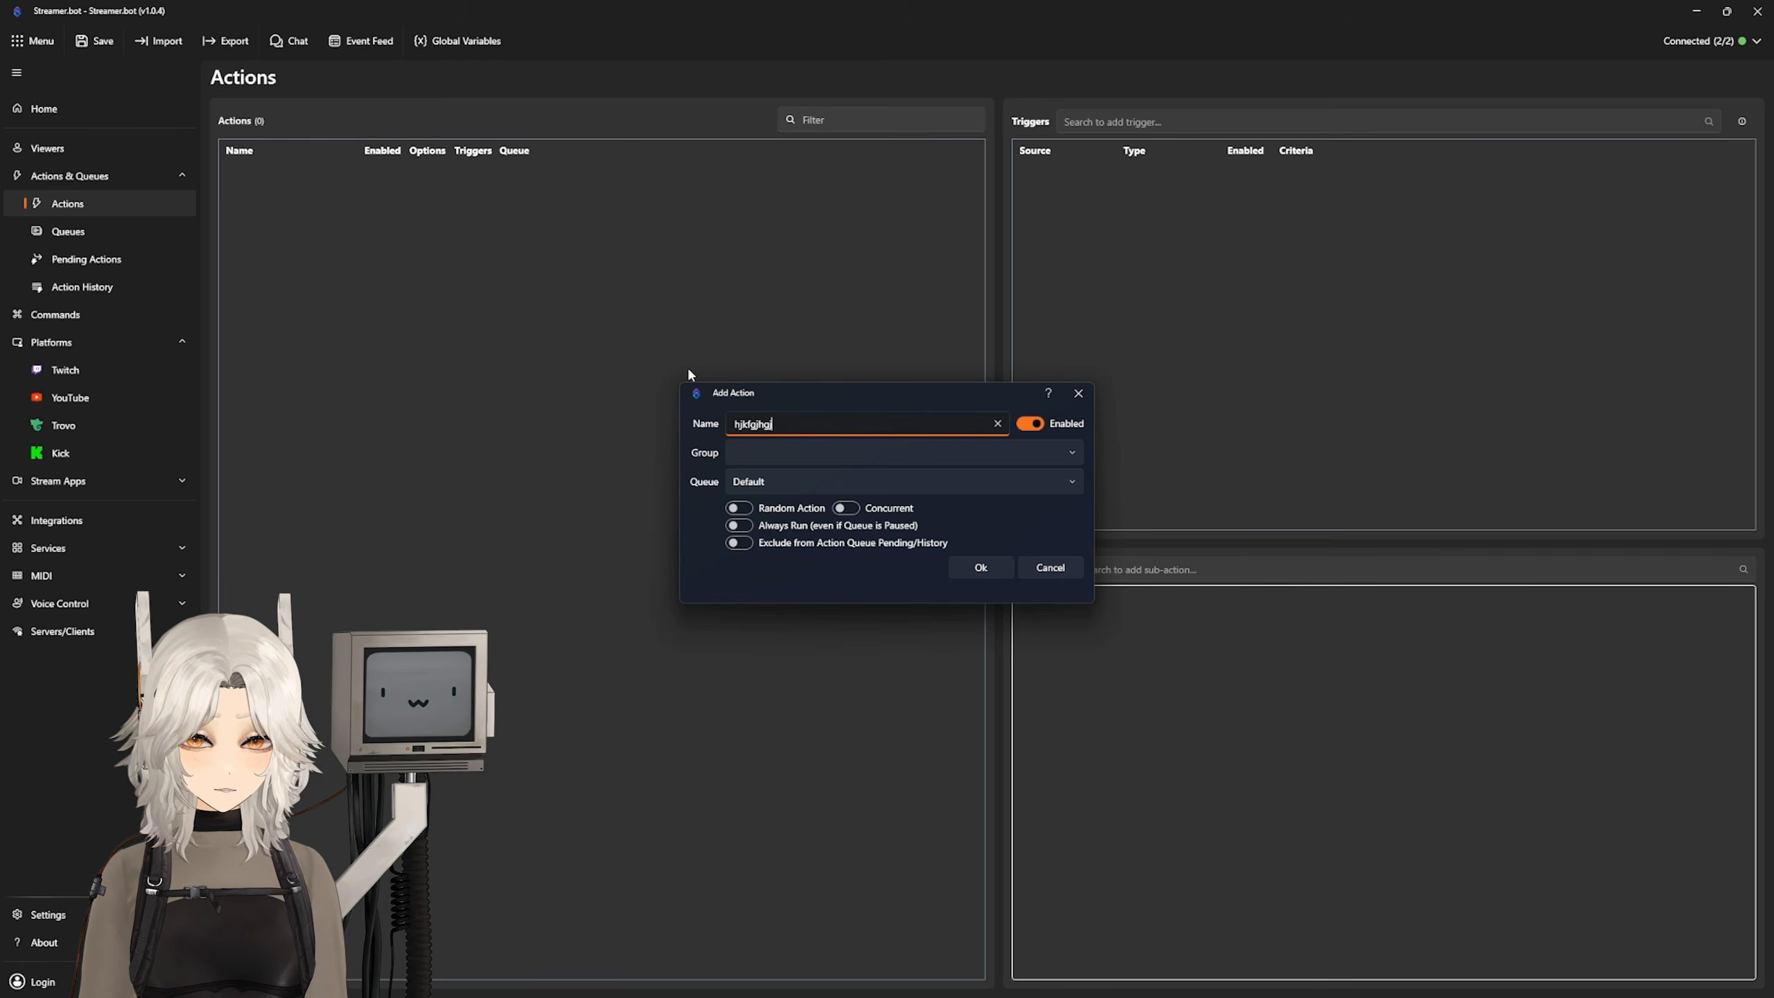
{"action": "key", "text": "Return"}
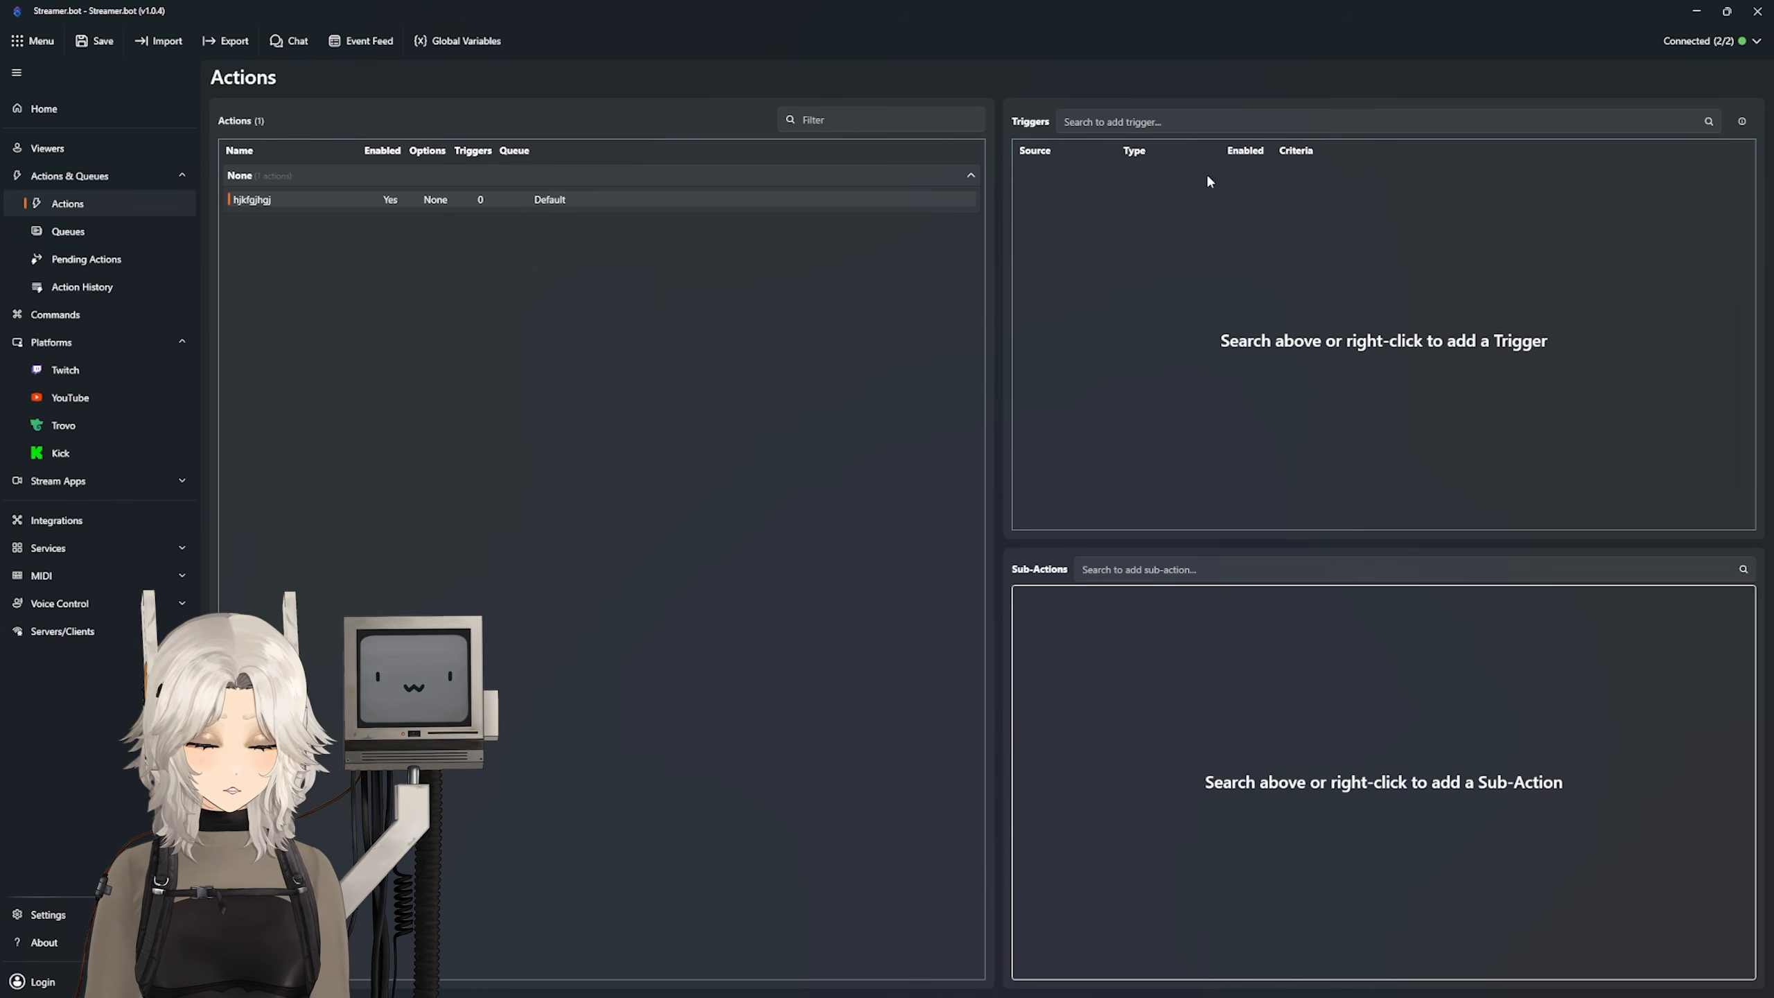
Step: Look through the trigger types that can be added to the placeholder action, including the Core and Commands categories
{"action": "right_click", "coordinate": [1056, 229]}
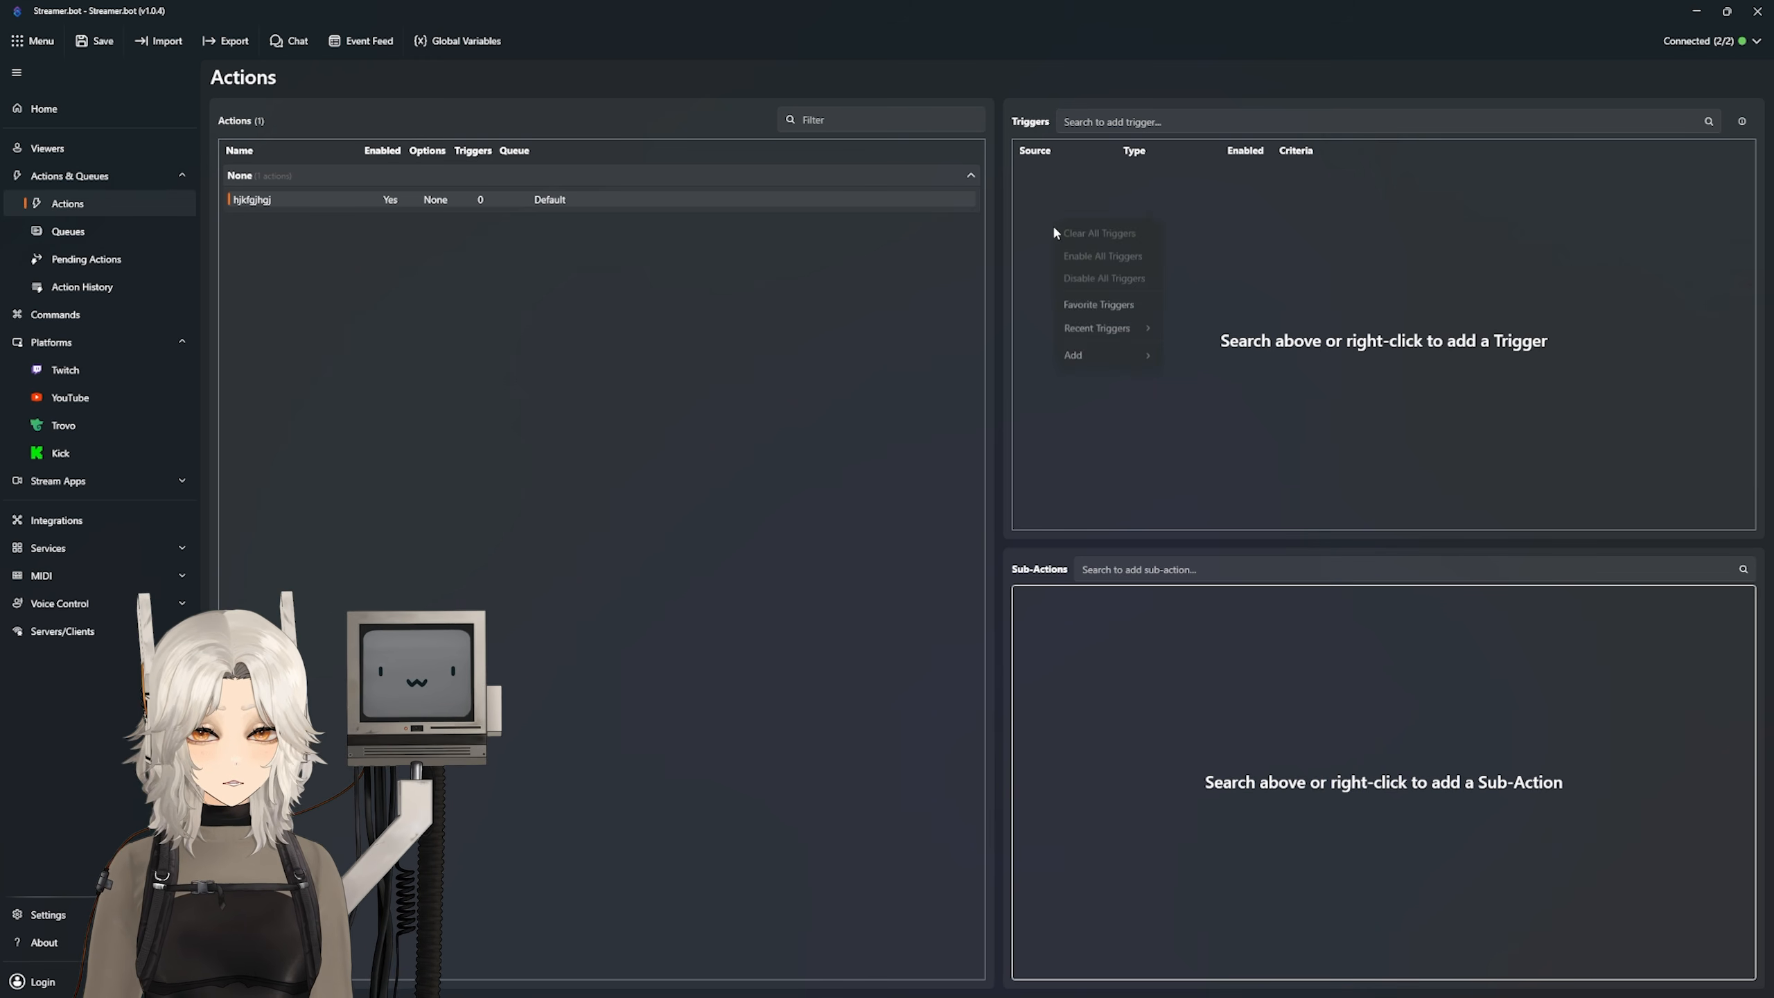
{"action": "mouse_move", "coordinate": [1106, 363]}
{"action": "mouse_move", "coordinate": [1192, 369]}
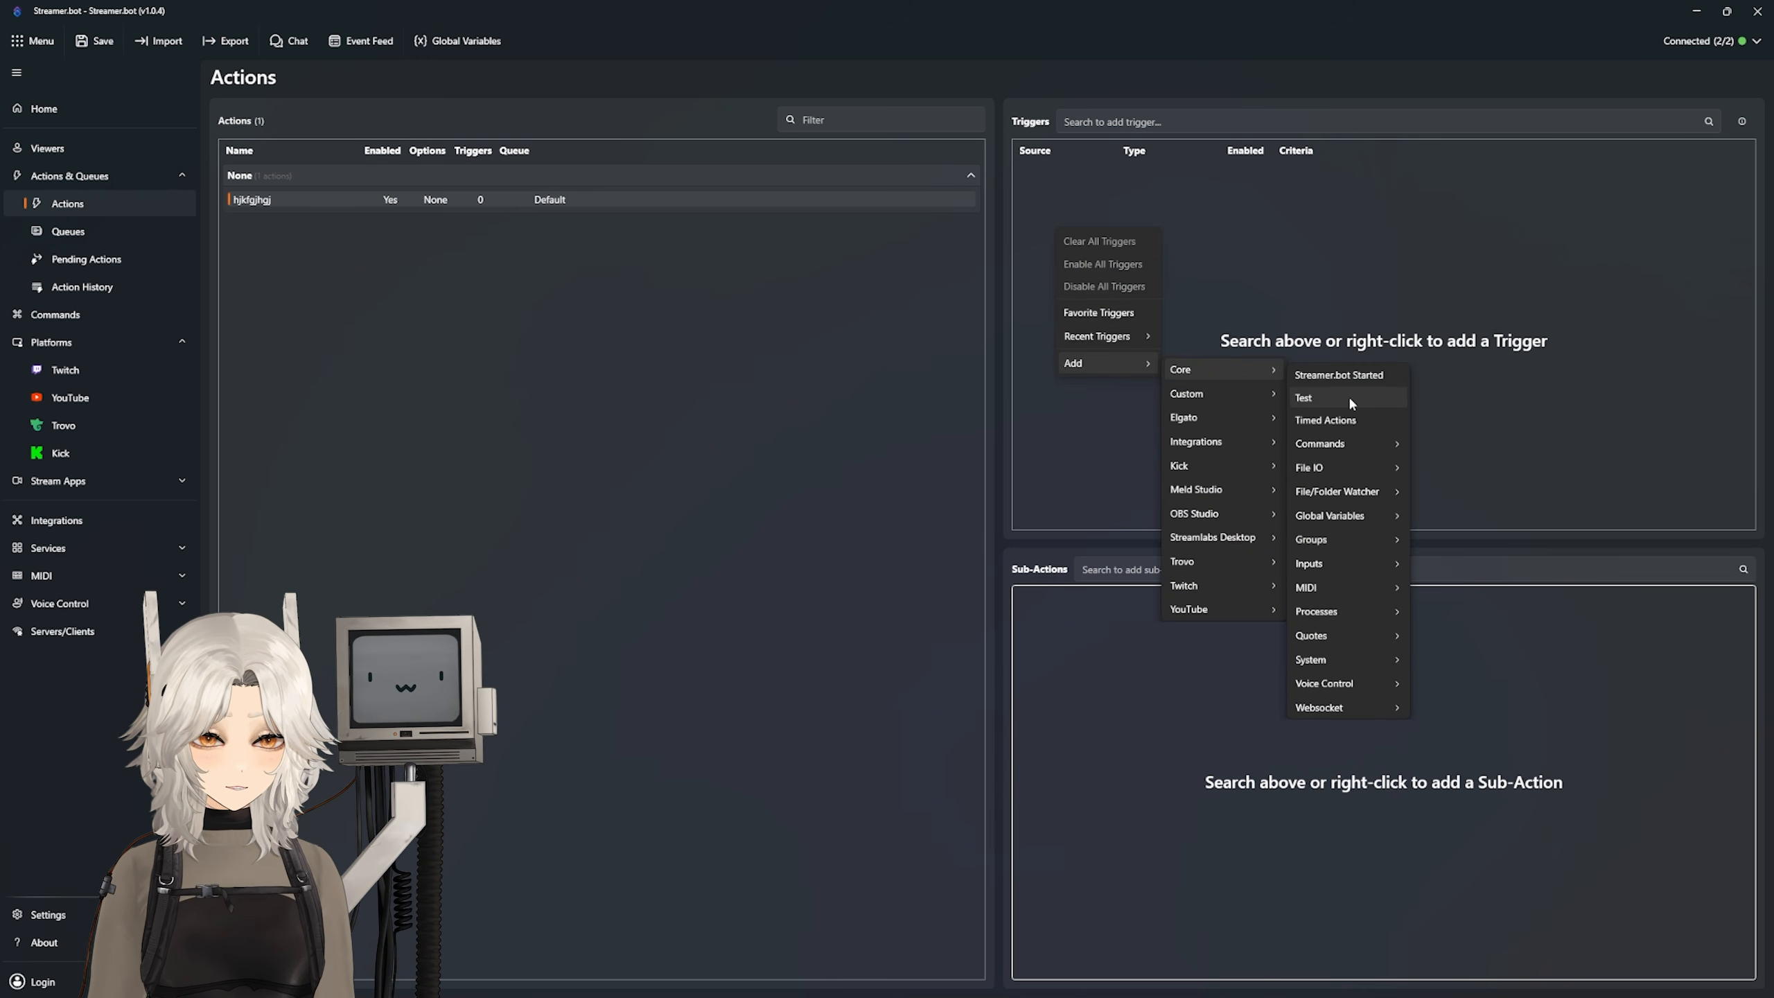
{"action": "mouse_move", "coordinate": [1336, 445]}
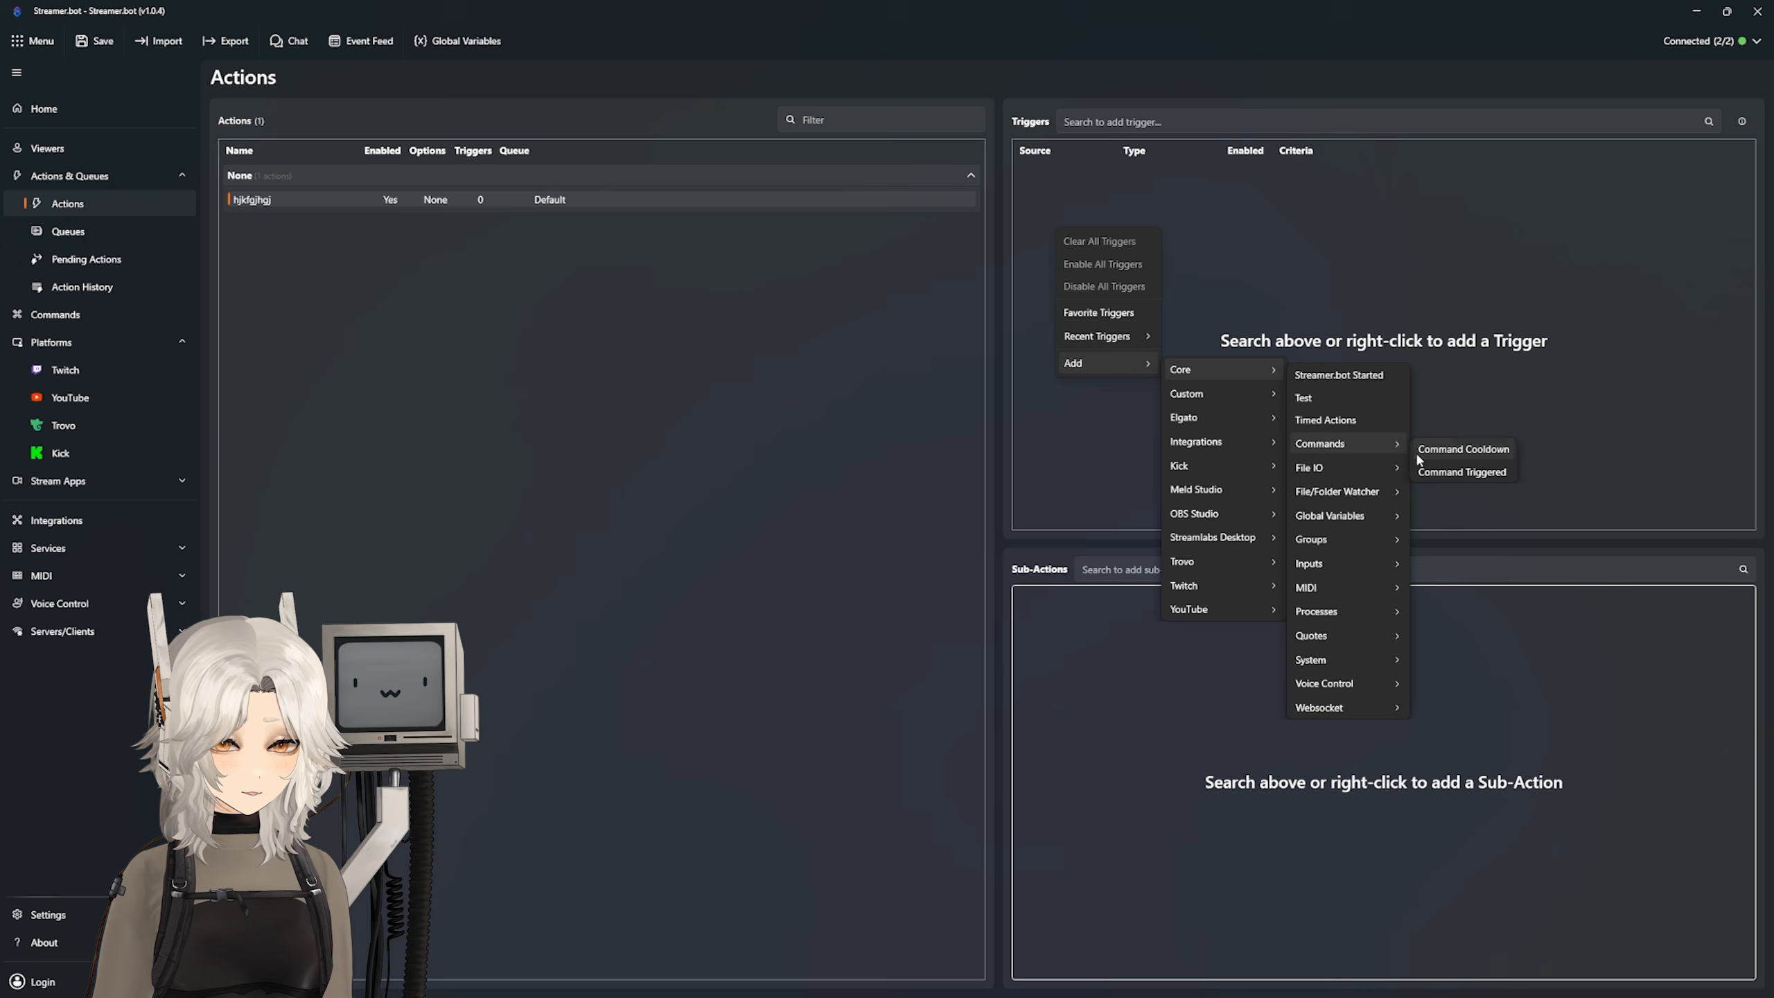
{"action": "mouse_move", "coordinate": [1209, 526]}
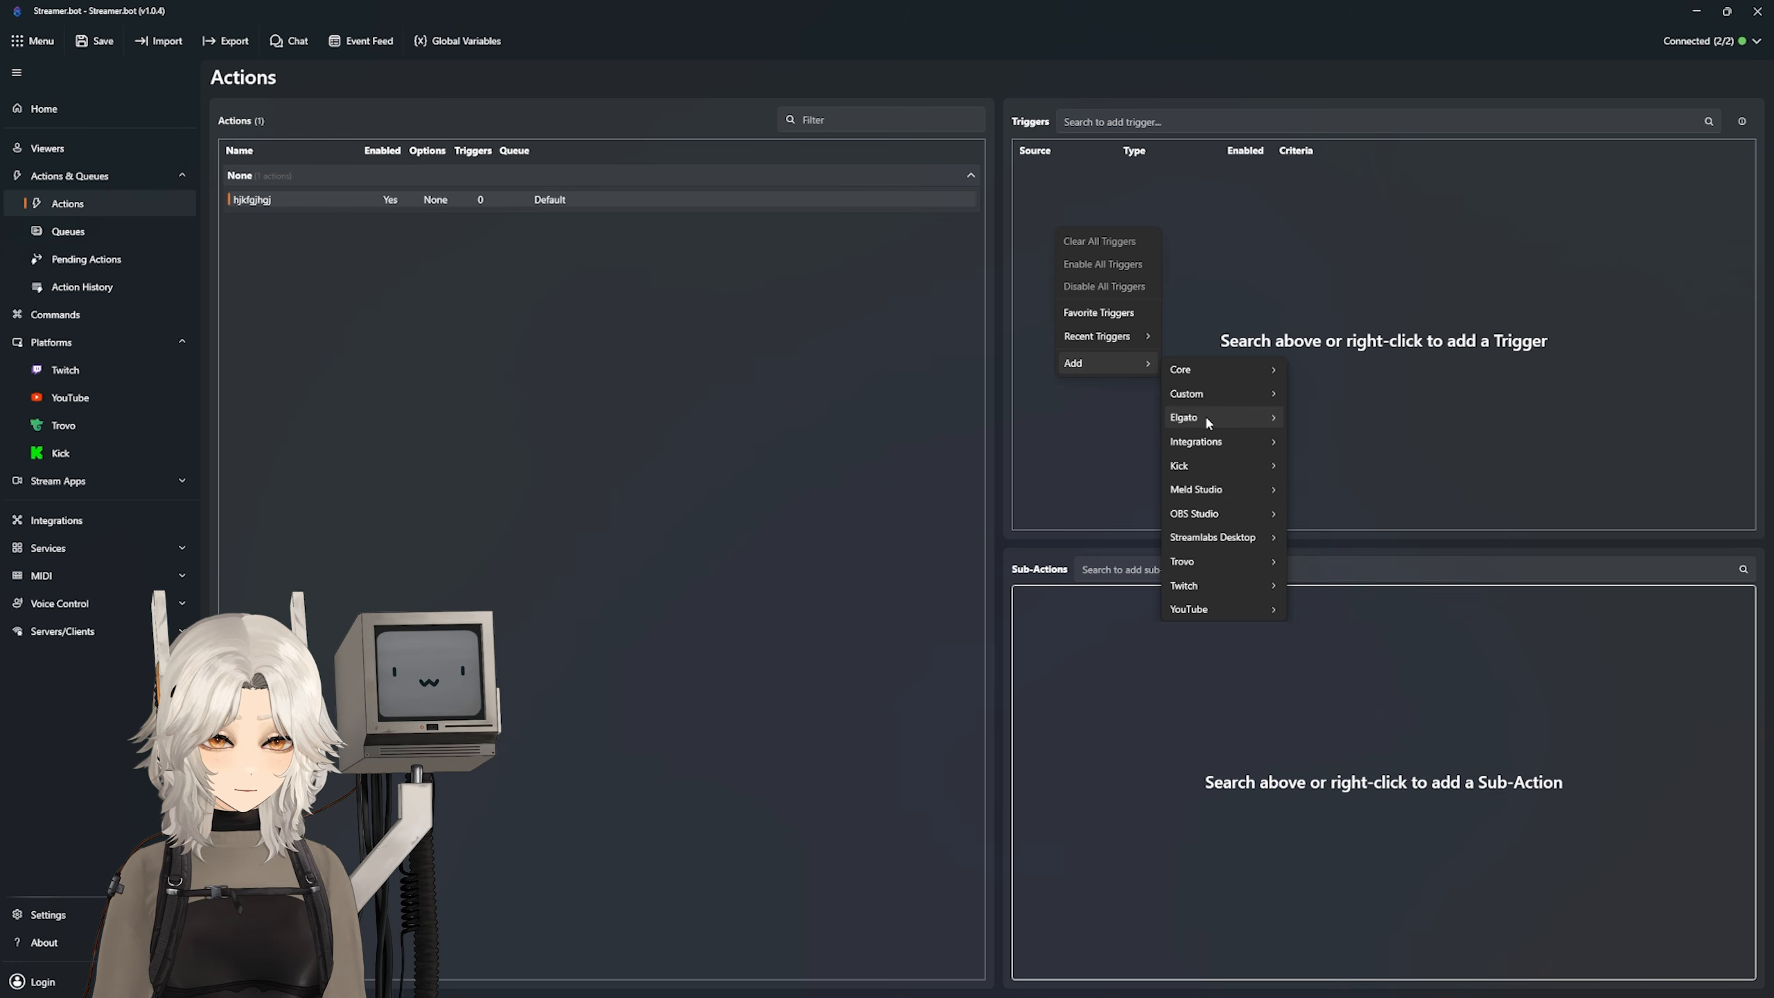
{"action": "mouse_move", "coordinate": [1229, 417]}
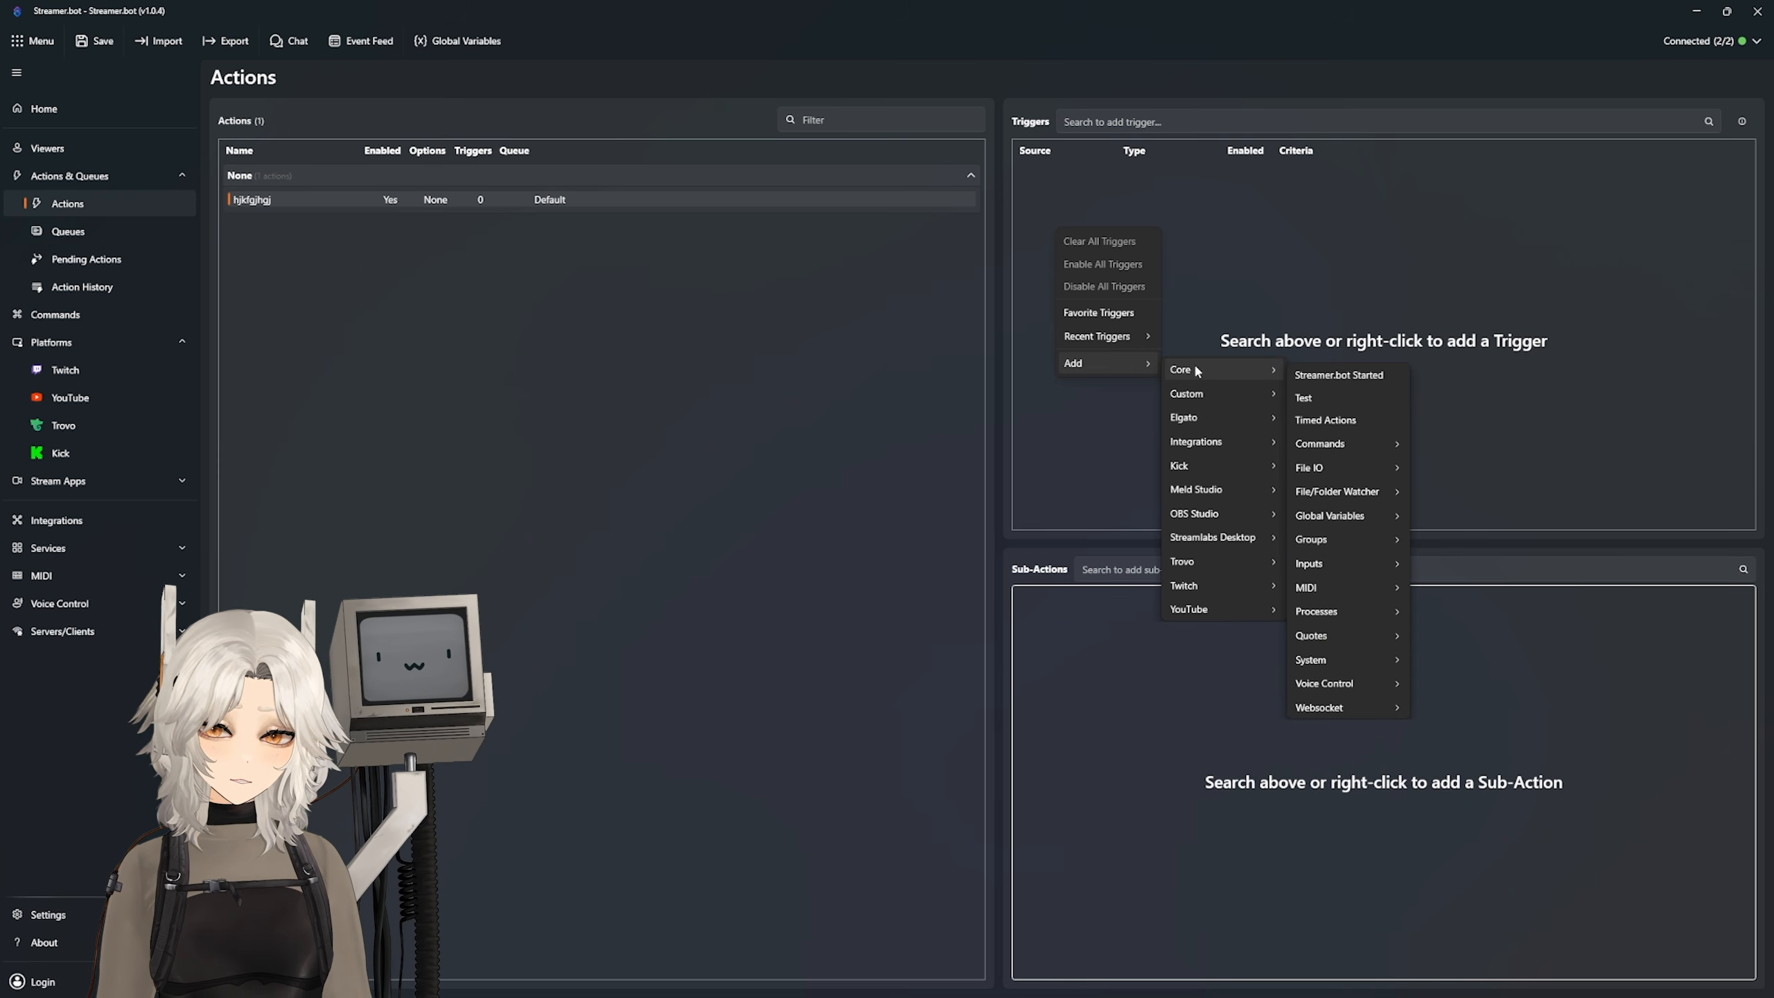
{"action": "left_click", "coordinate": [1205, 257]}
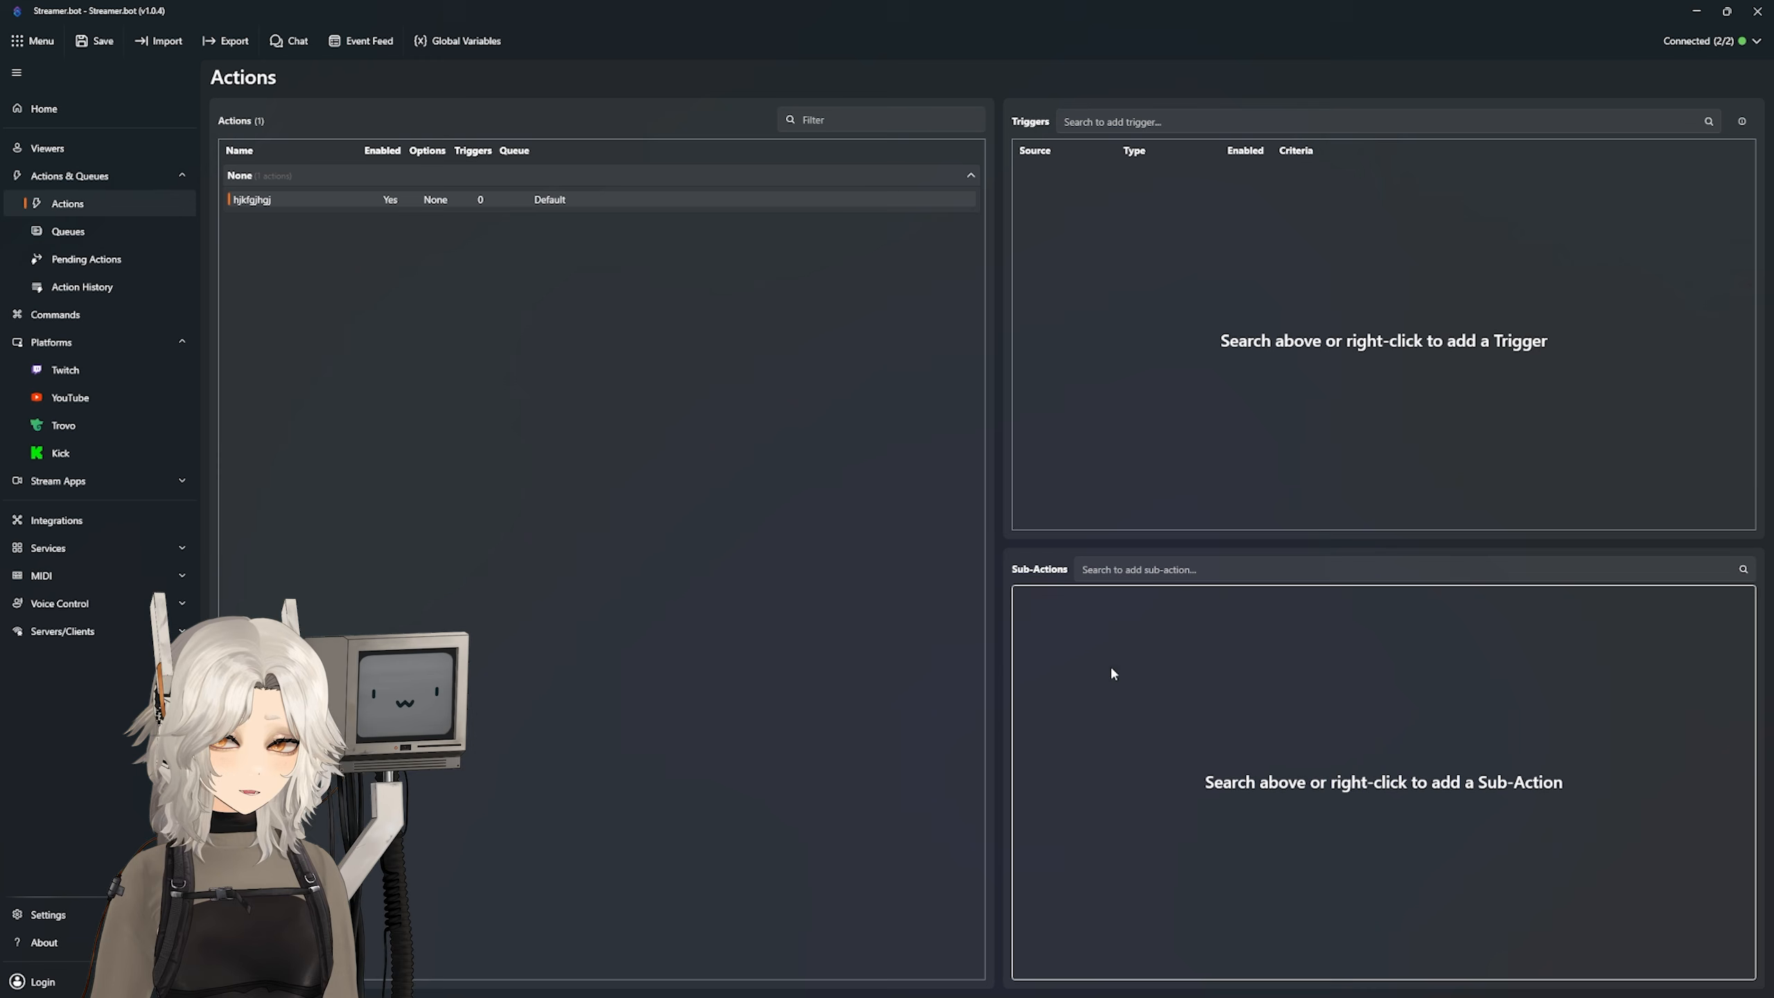
Step: Examine the available sub-action categories, including Twitch, OBS Studio, Speaker.bot, Settings and the VTube Studio integration
{"action": "right_click", "coordinate": [1081, 634]}
{"action": "mouse_move", "coordinate": [1103, 748]}
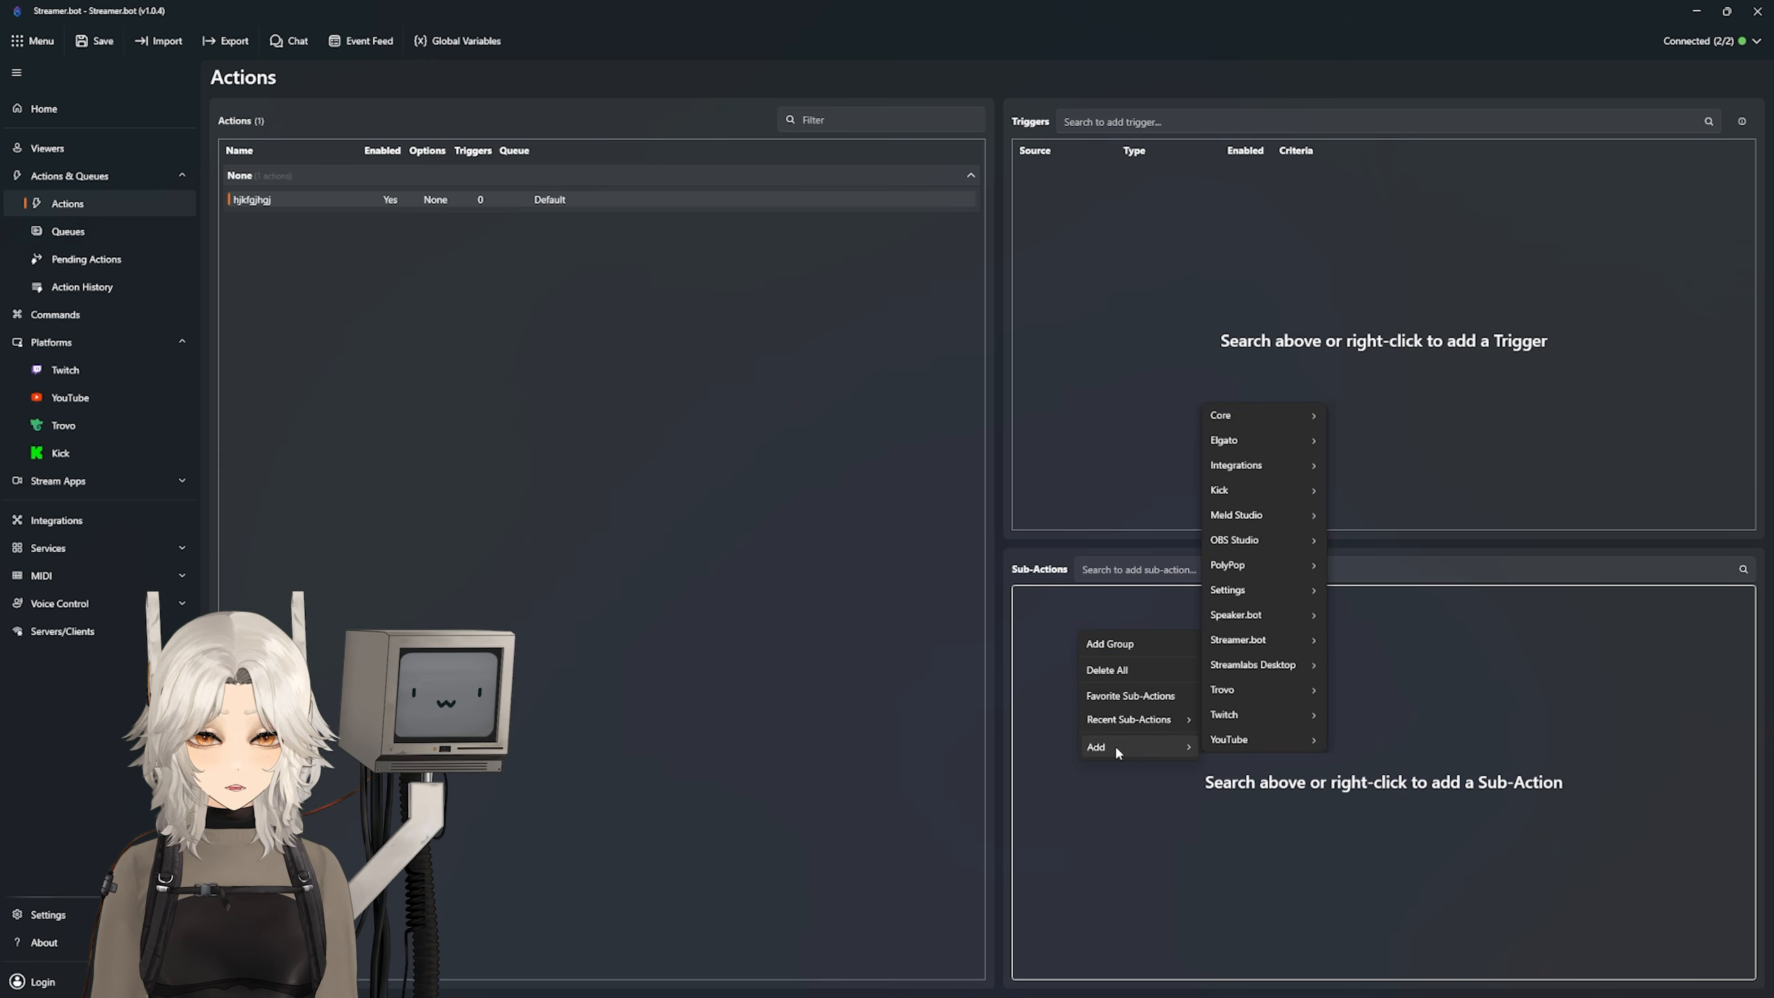
{"action": "mouse_move", "coordinate": [1236, 716]}
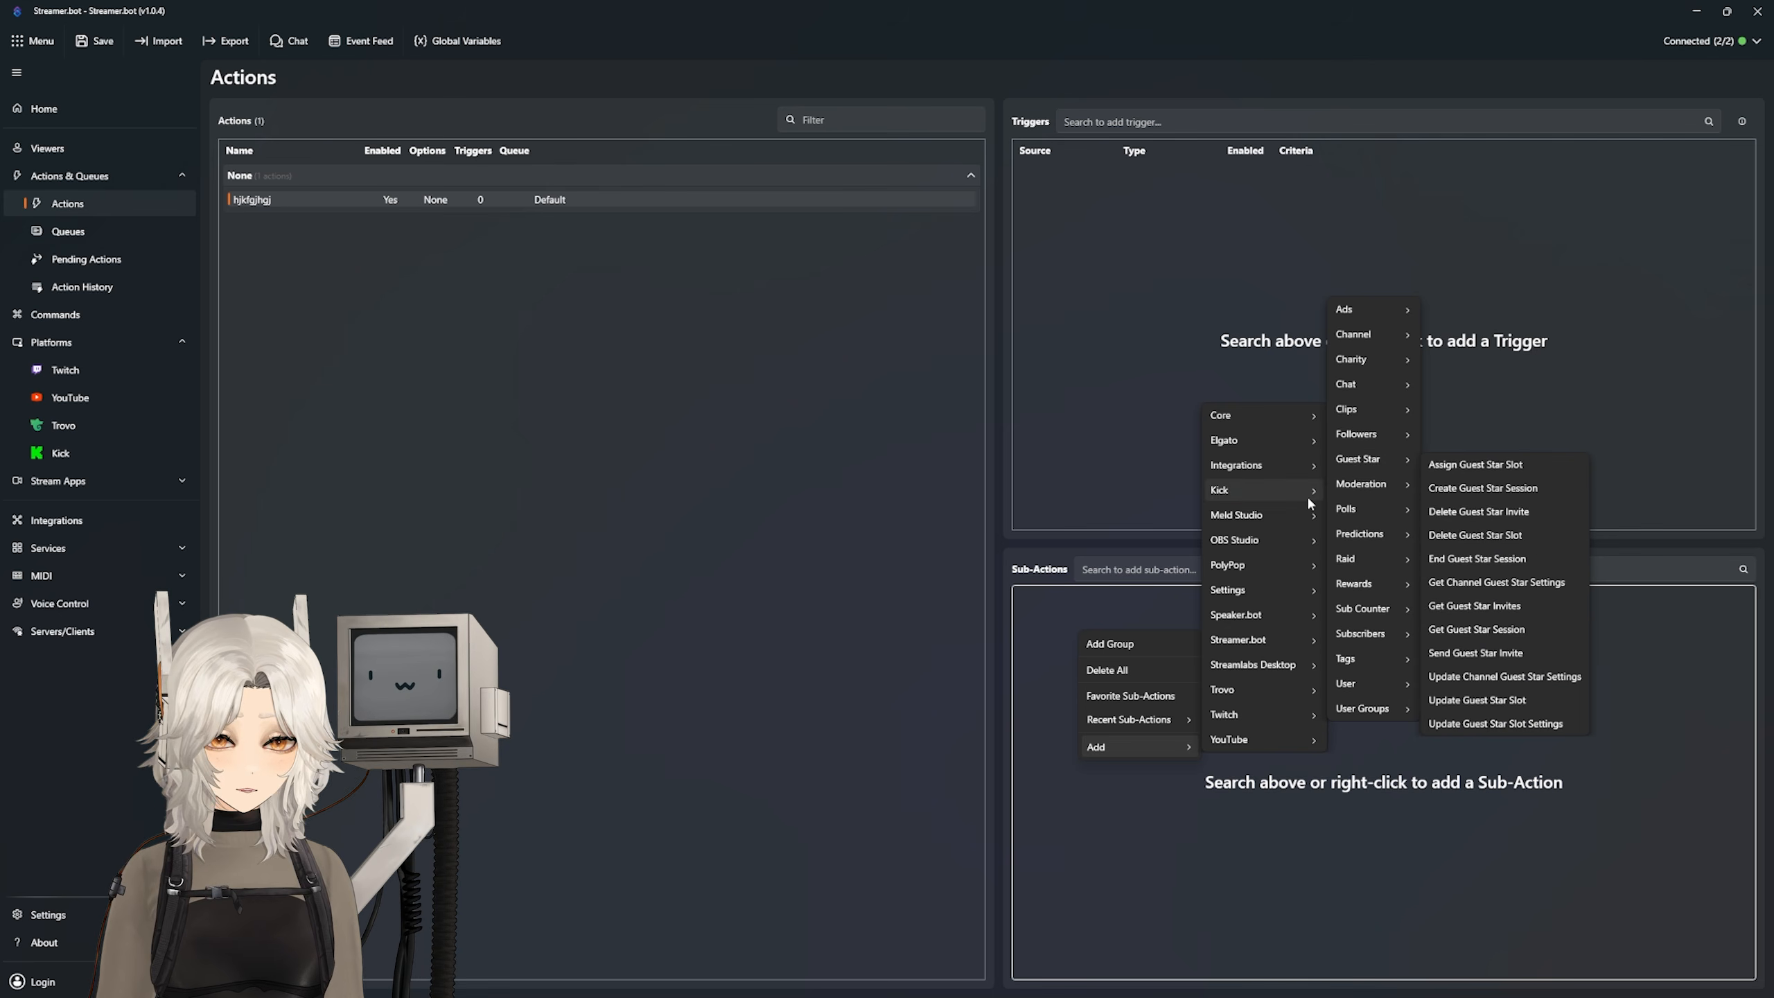
{"action": "mouse_move", "coordinate": [1299, 540]}
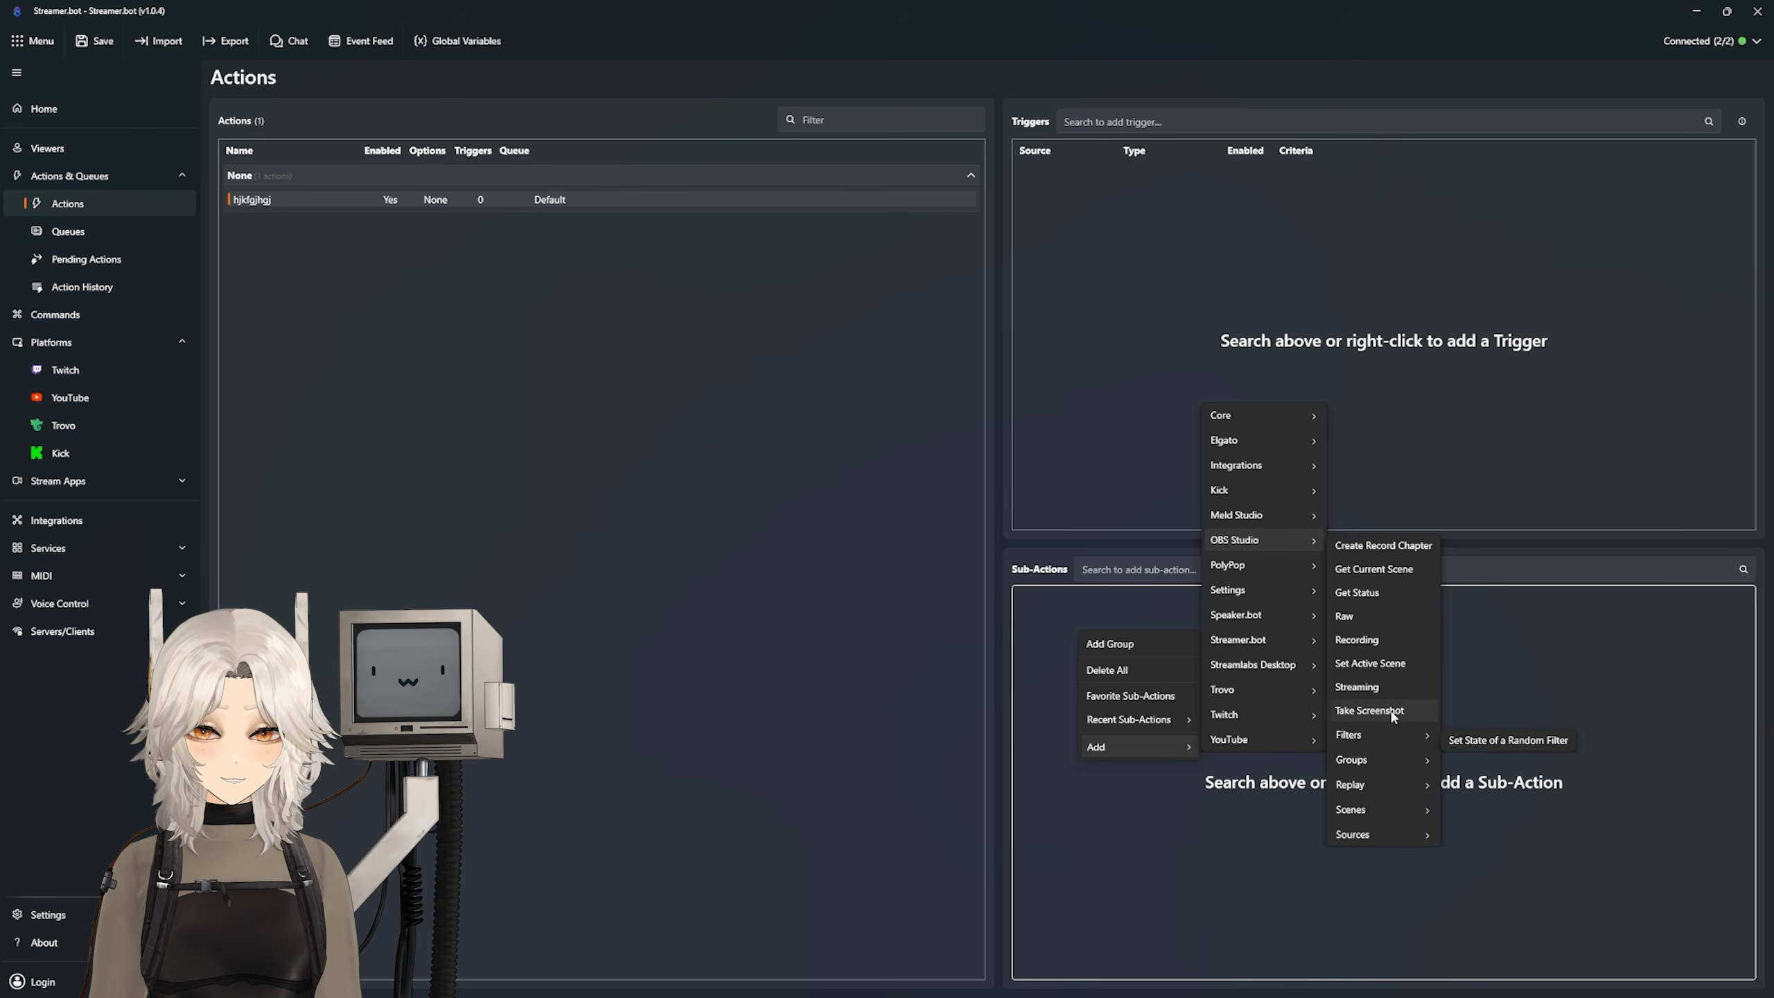
{"action": "mouse_move", "coordinate": [1256, 616]}
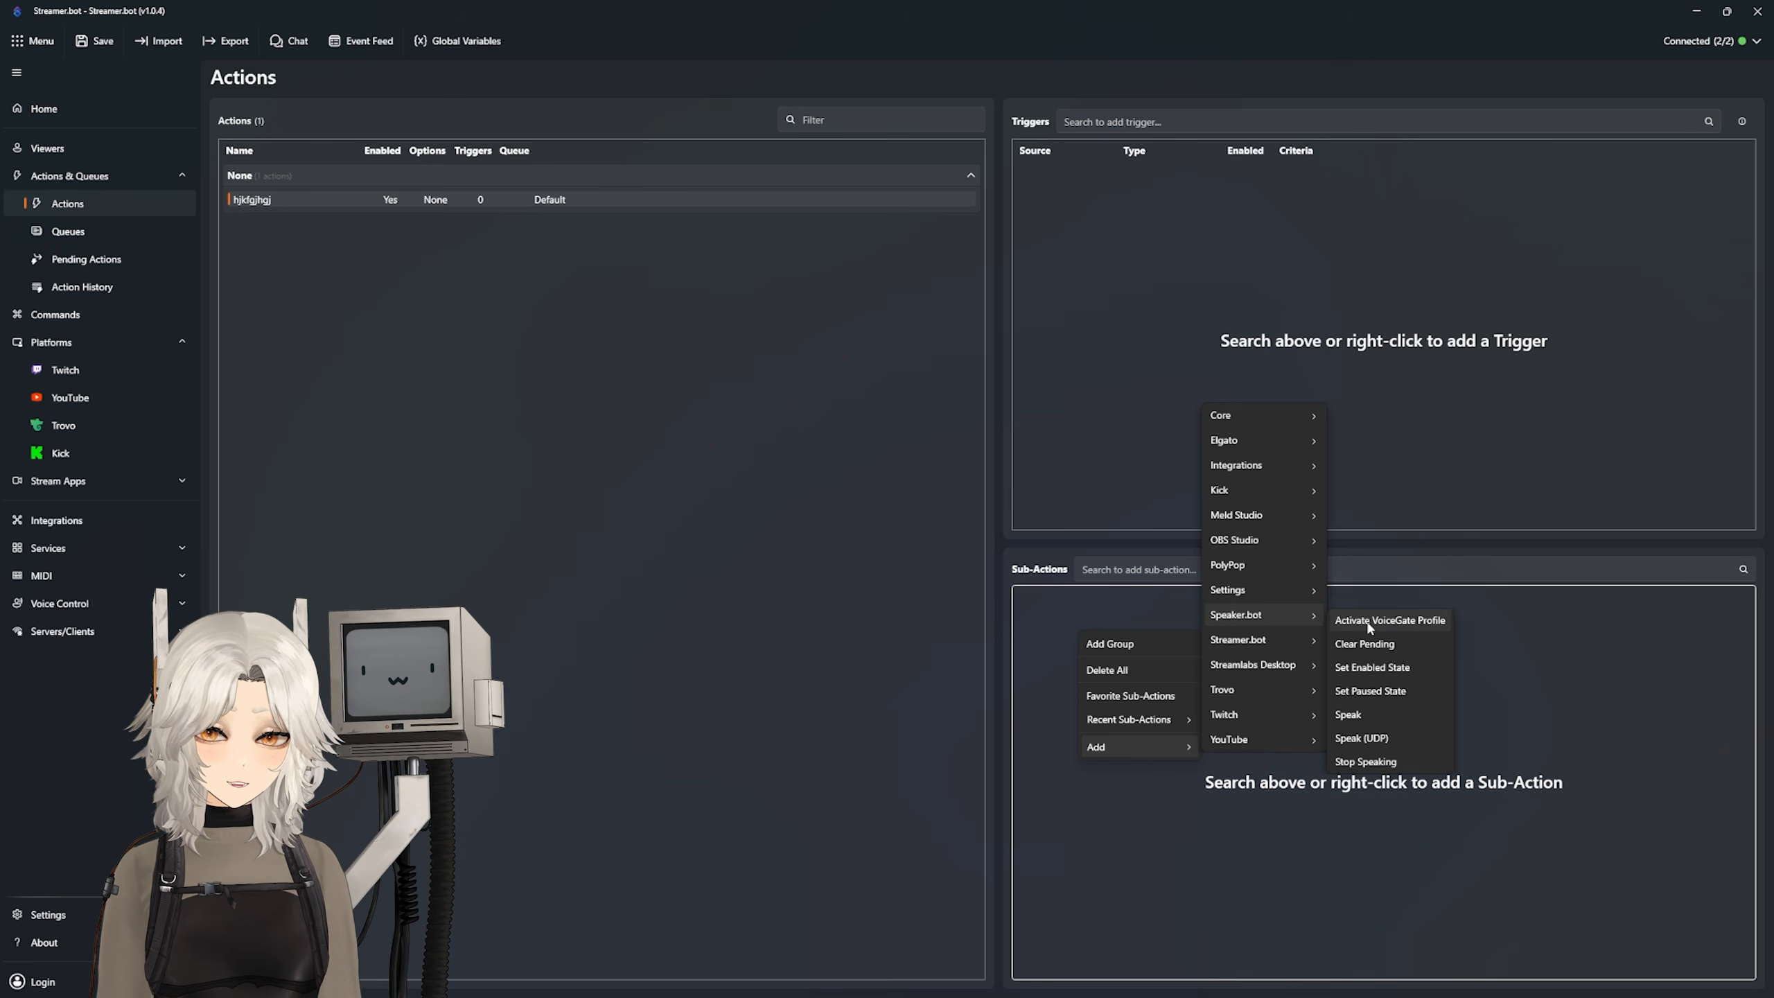
{"action": "mouse_move", "coordinate": [1220, 592]}
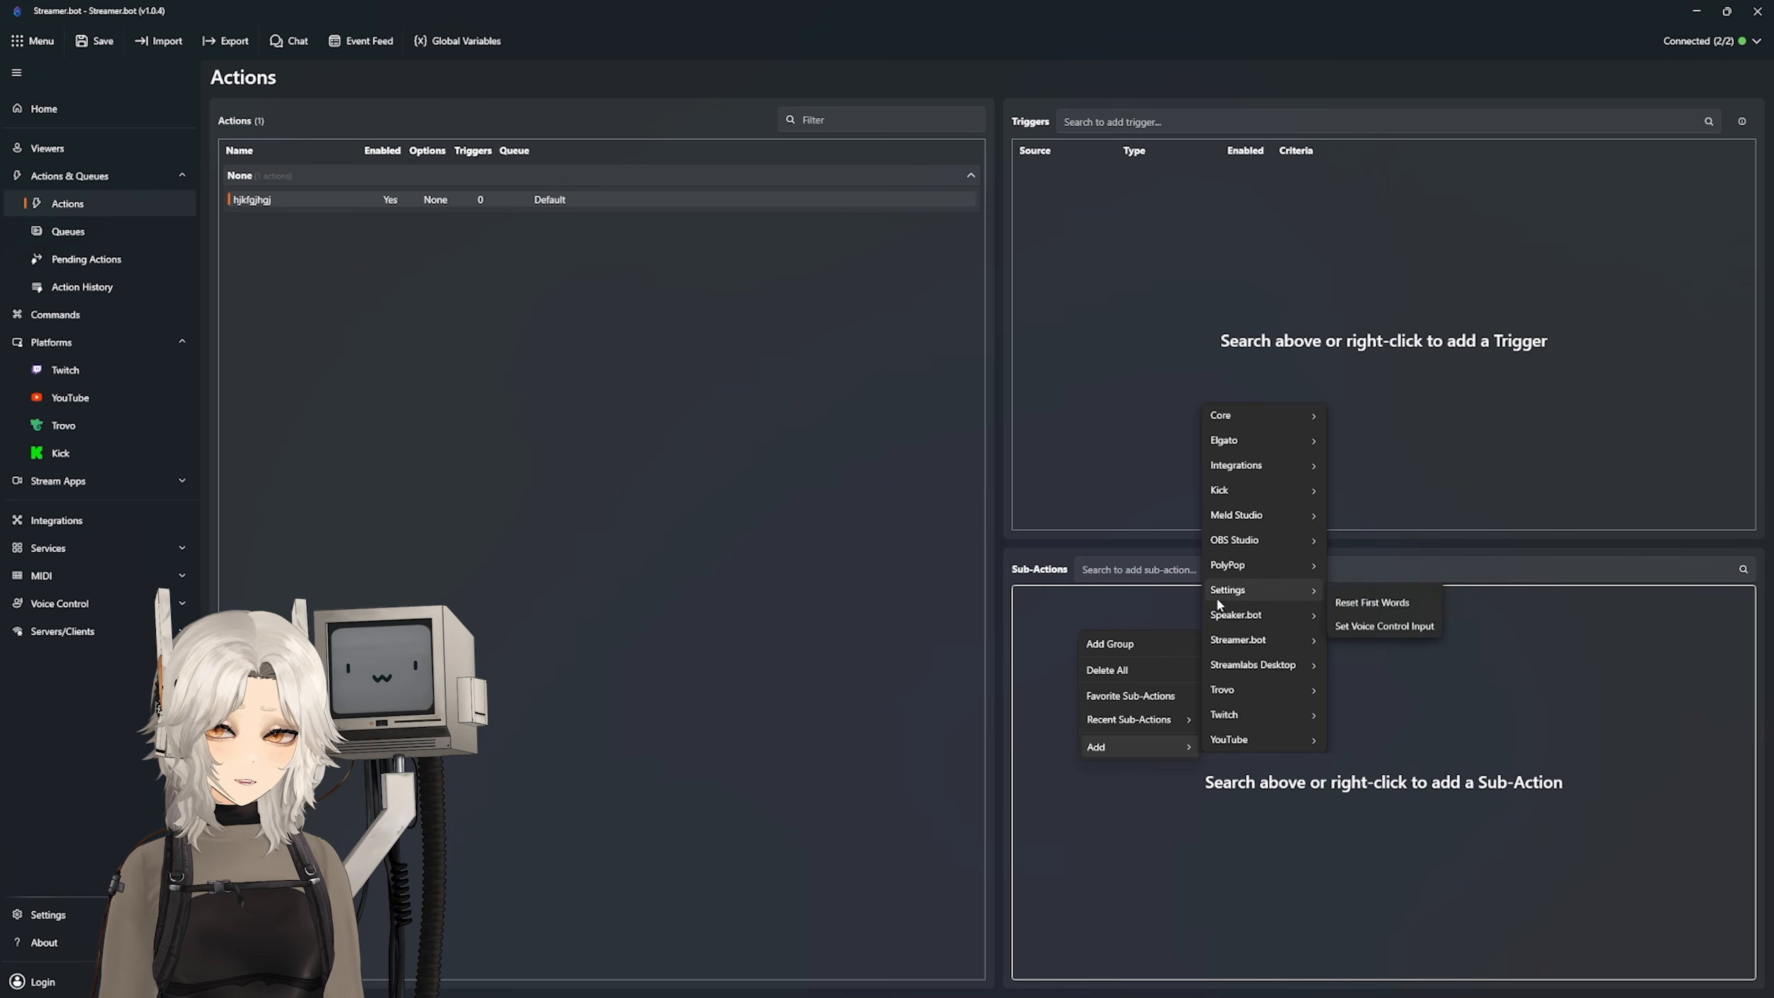
{"action": "mouse_move", "coordinate": [1257, 466]}
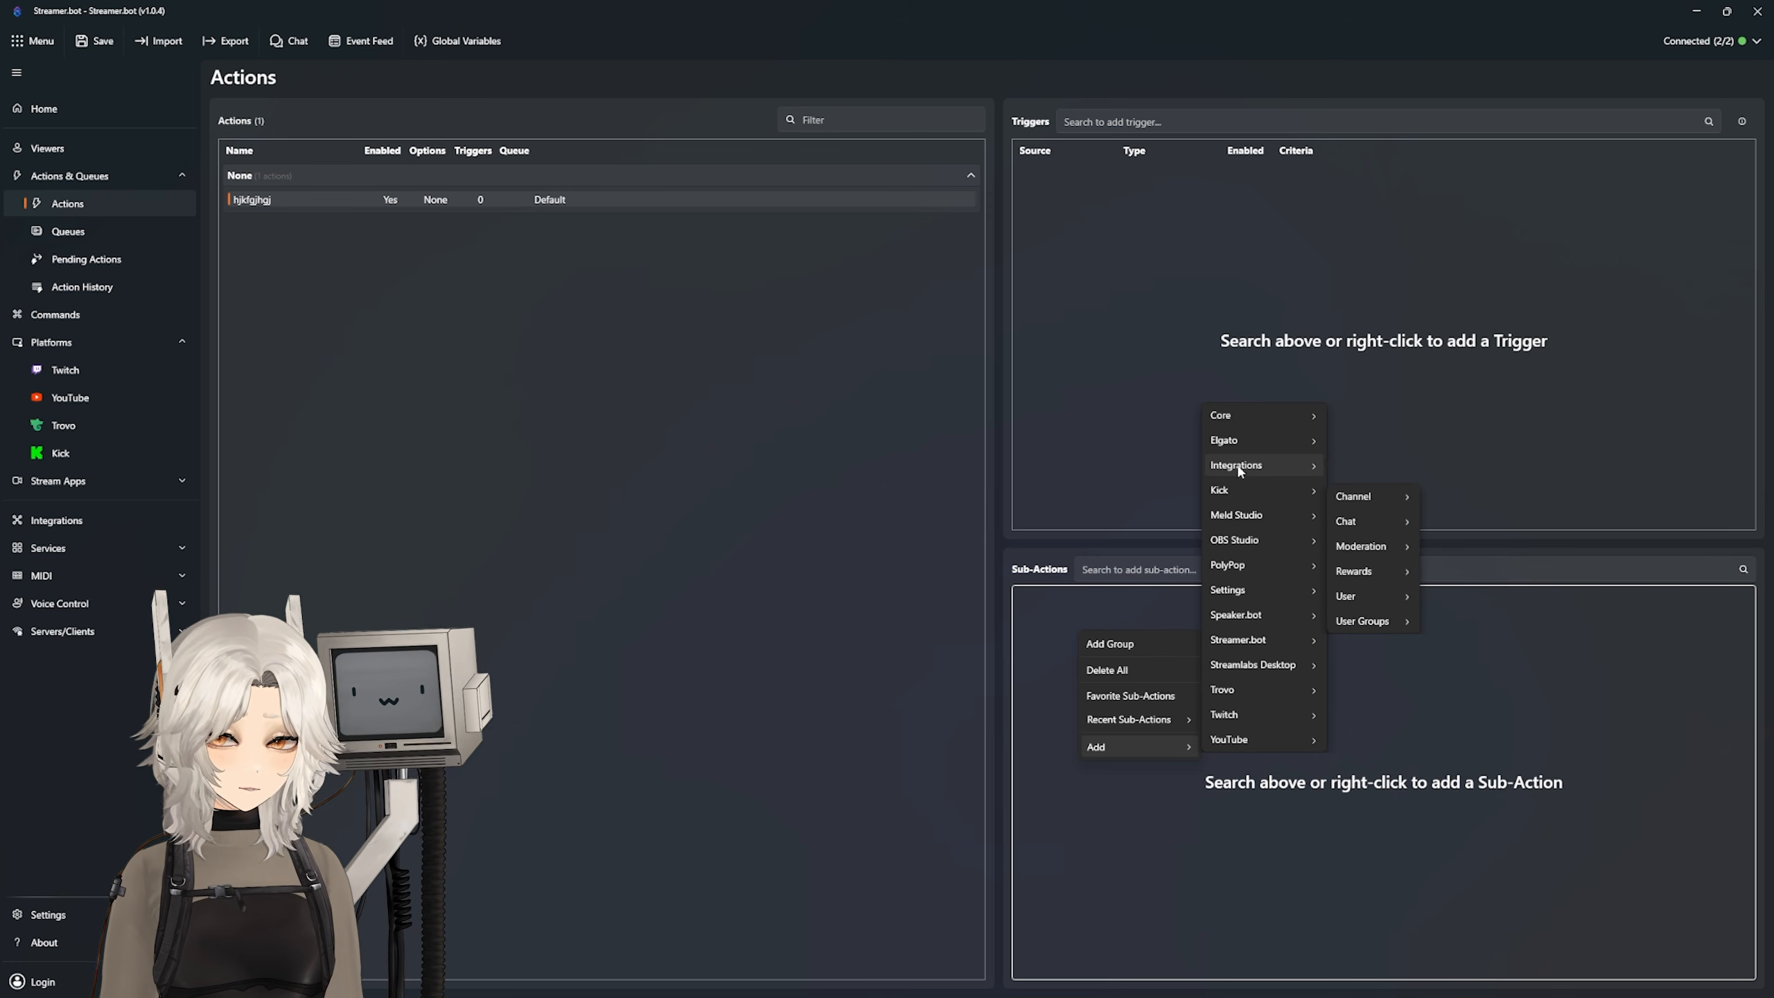
{"action": "mouse_move", "coordinate": [1357, 672]}
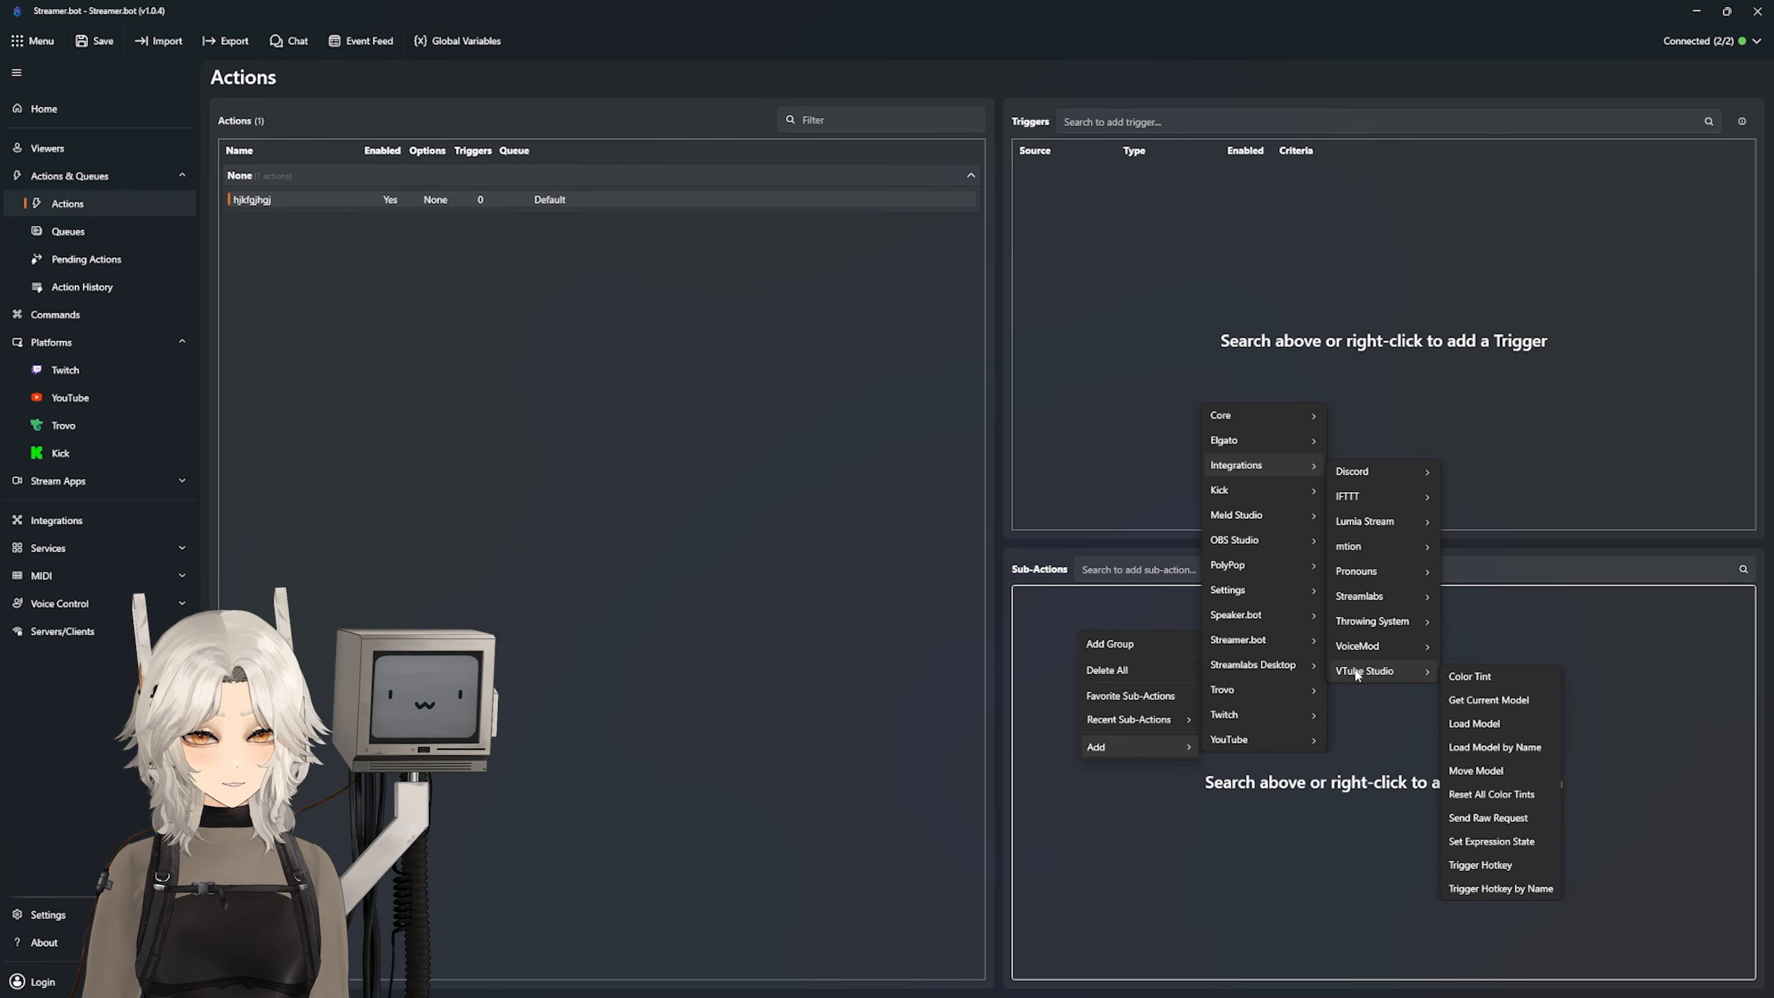
{"action": "left_click", "coordinate": [323, 140]}
Step: Delete the placeholder action "hjkfgjhgj"
{"action": "right_click", "coordinate": [305, 199]}
{"action": "left_click", "coordinate": [452, 286]}
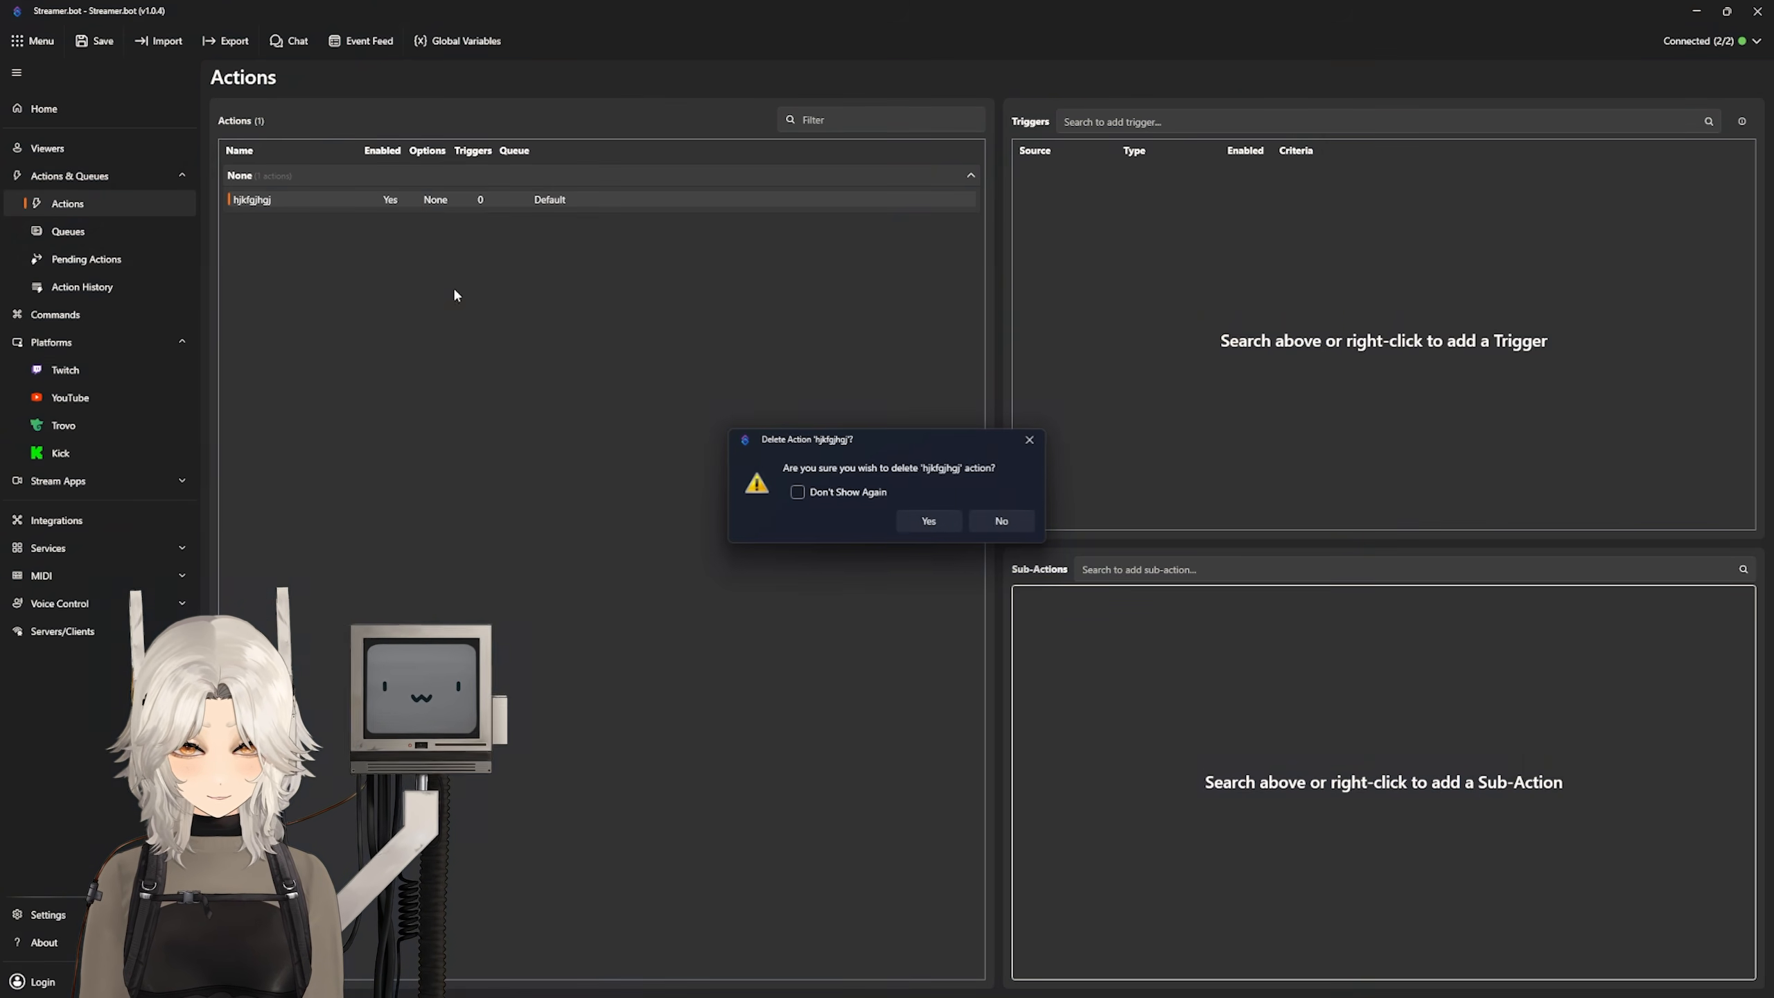
{"action": "left_click", "coordinate": [913, 515]}
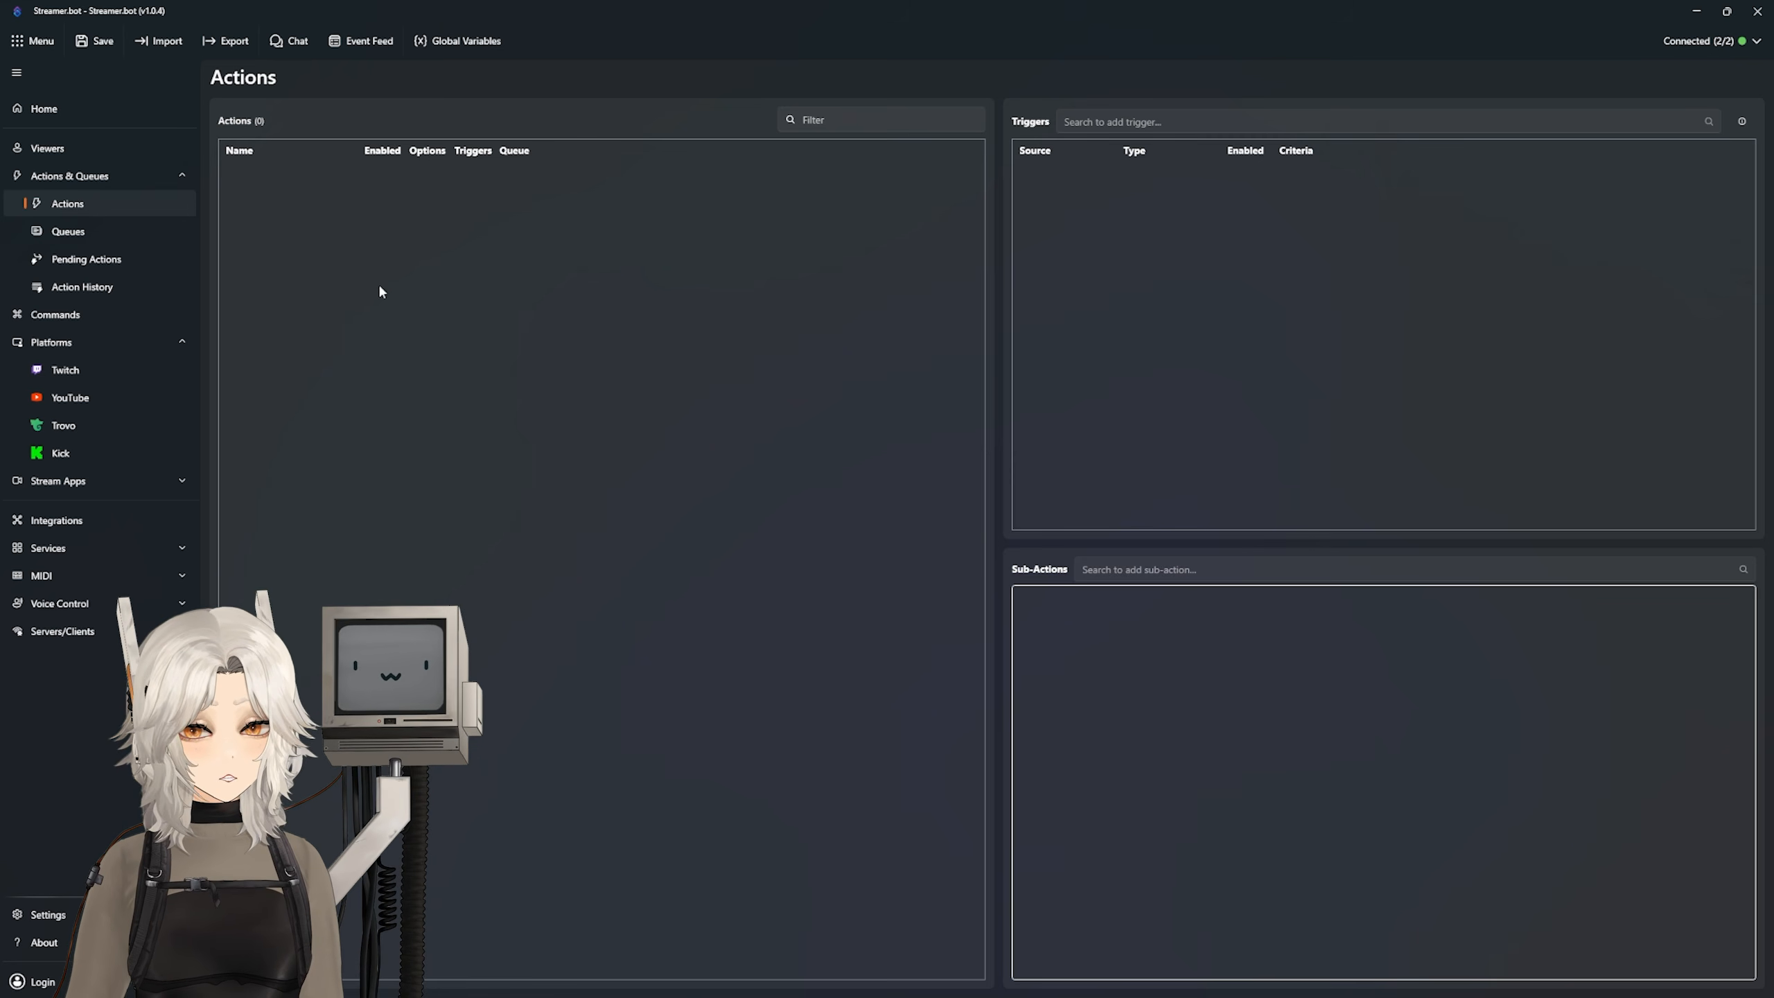
Step: Add an action named "Send Elgato Link" in a new group "Automated Messages" with the default queue
{"action": "right_click", "coordinate": [283, 199]}
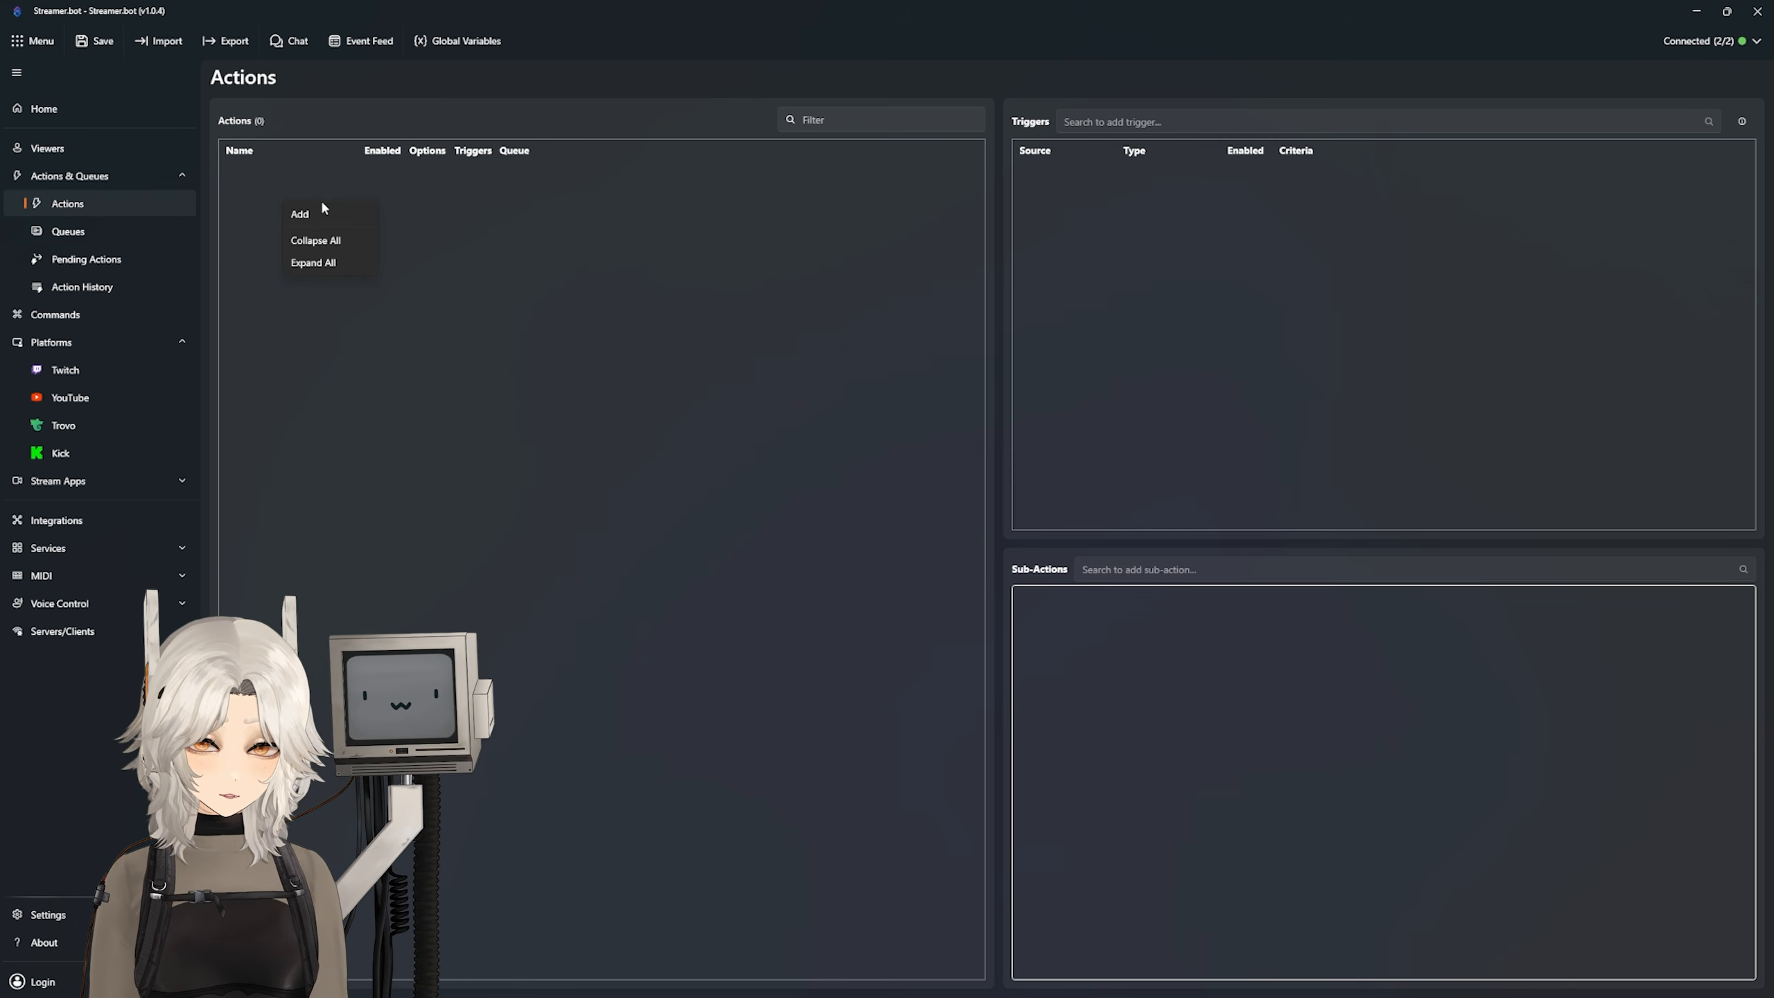
{"action": "left_click", "coordinate": [318, 217]}
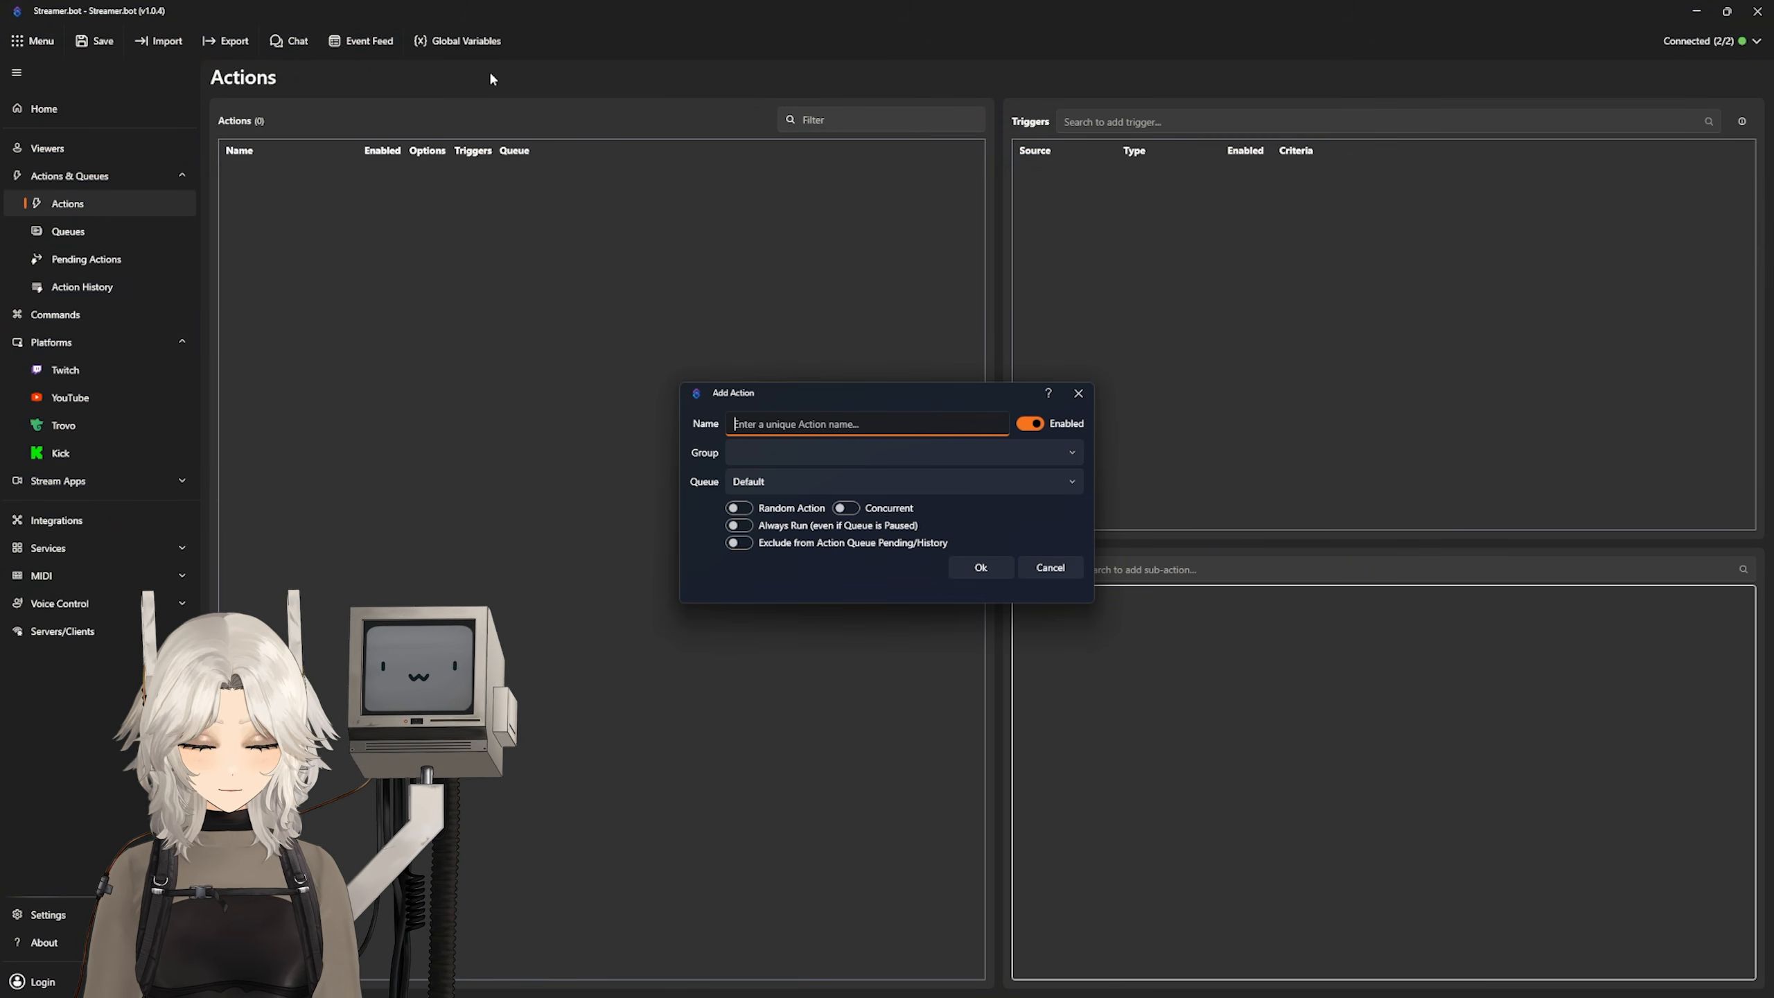
{"action": "type", "text": "Send Elg"}
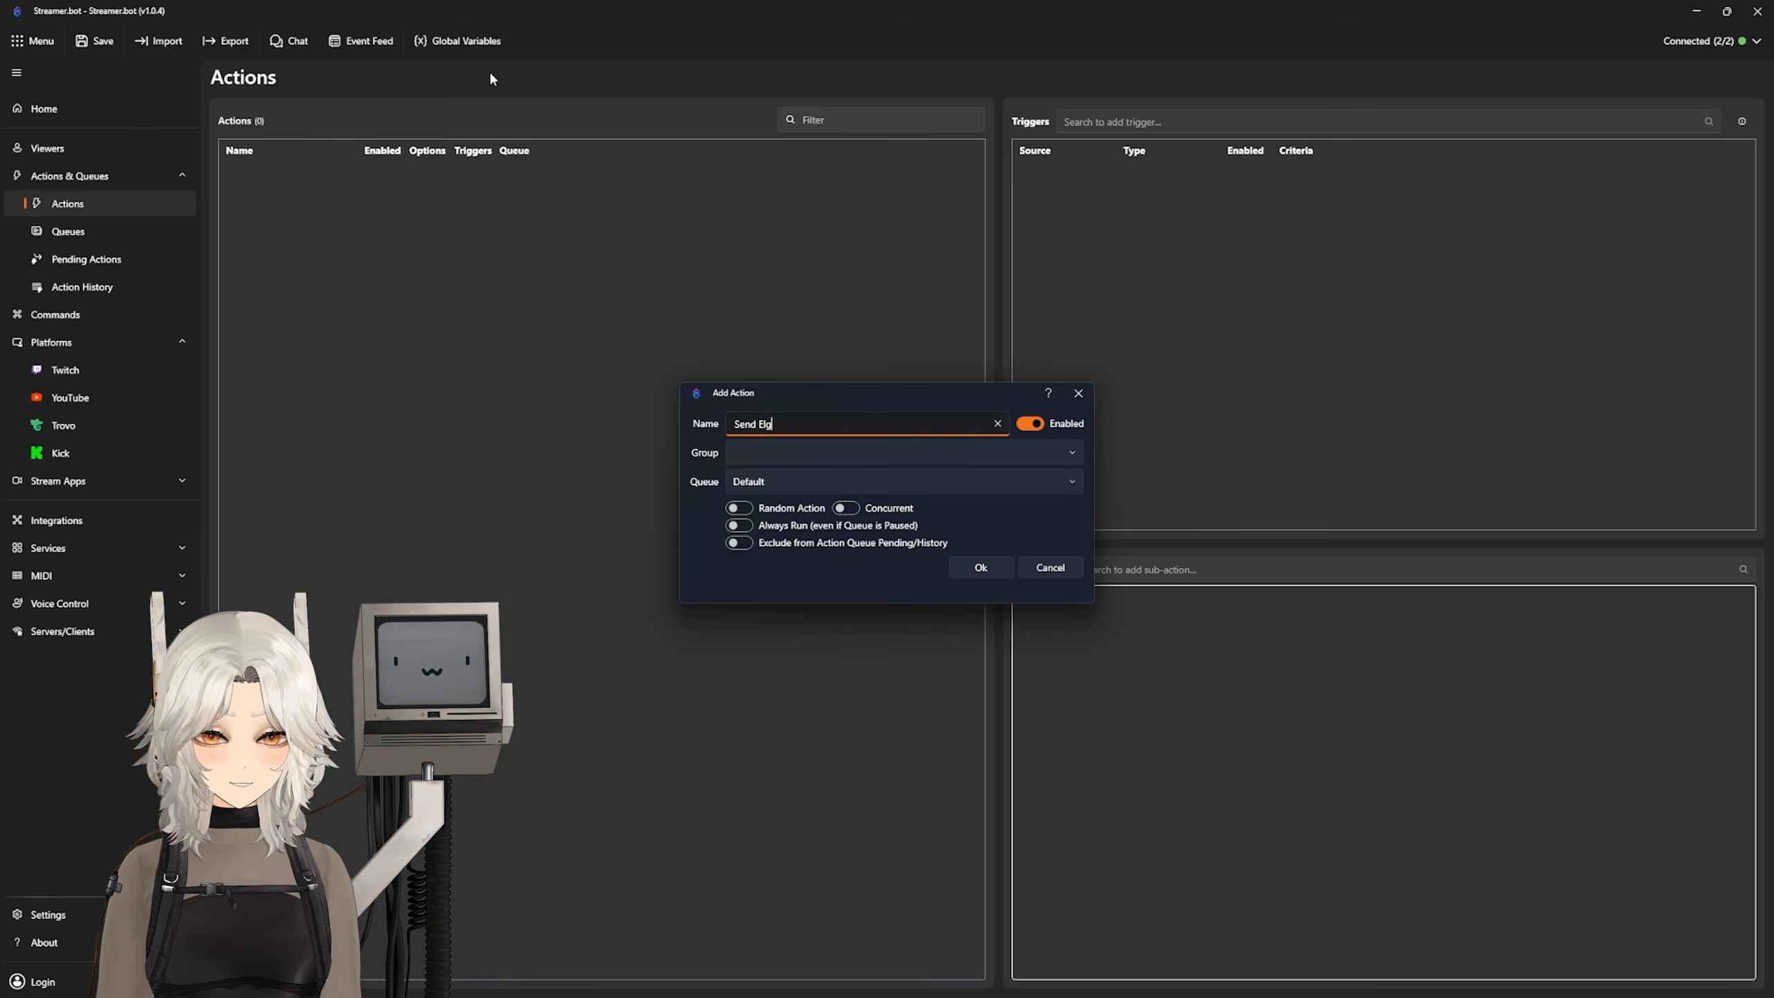
{"action": "type", "text": "ato Link"}
{"action": "left_click", "coordinate": [839, 447]}
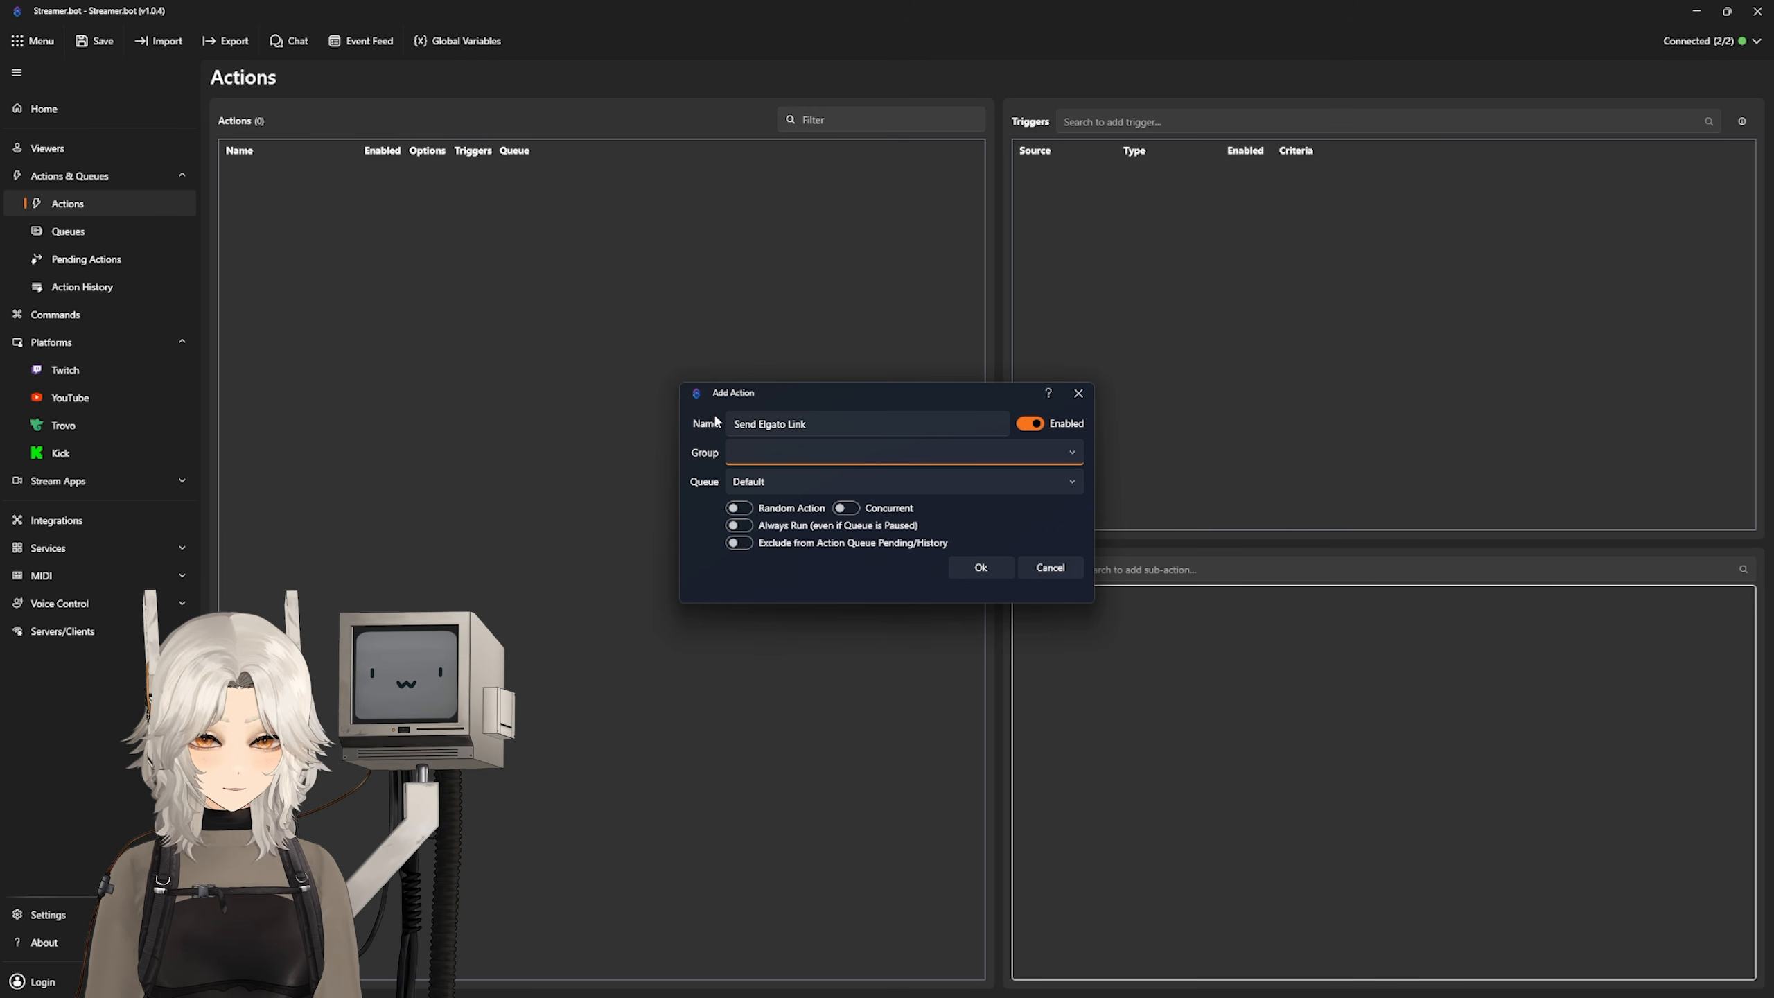
{"action": "type", "text": "Automated Messag"}
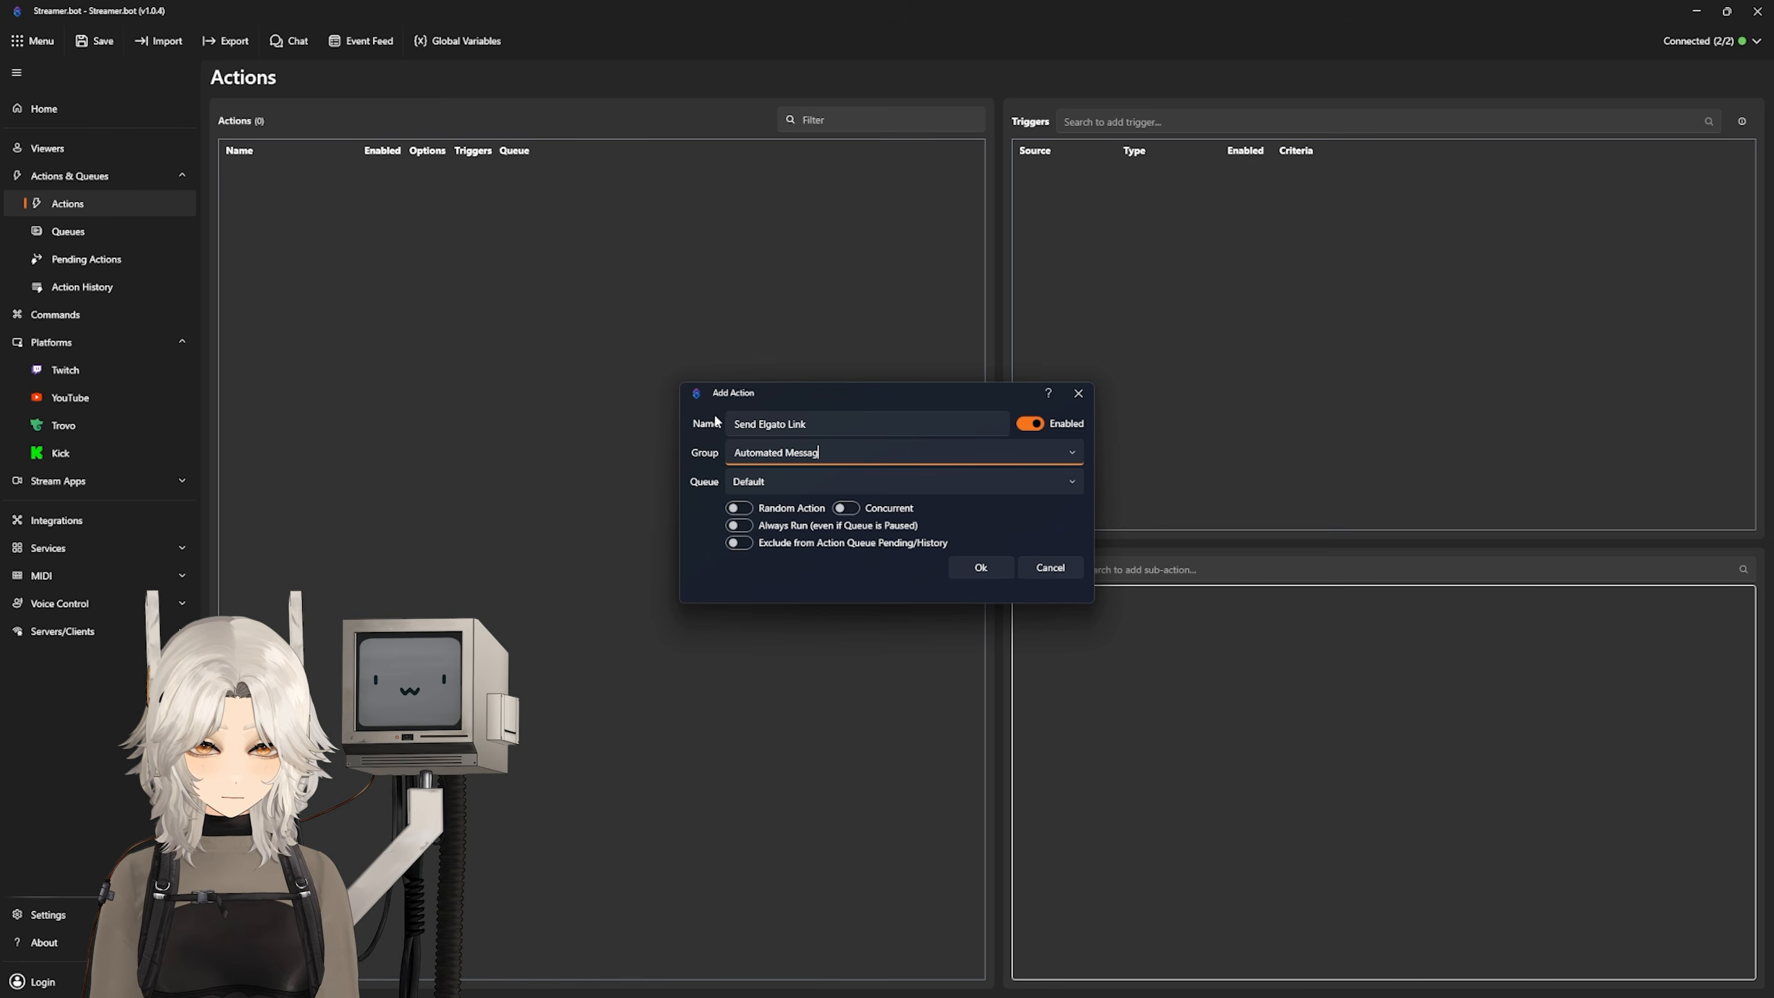
{"action": "type", "text": "es"}
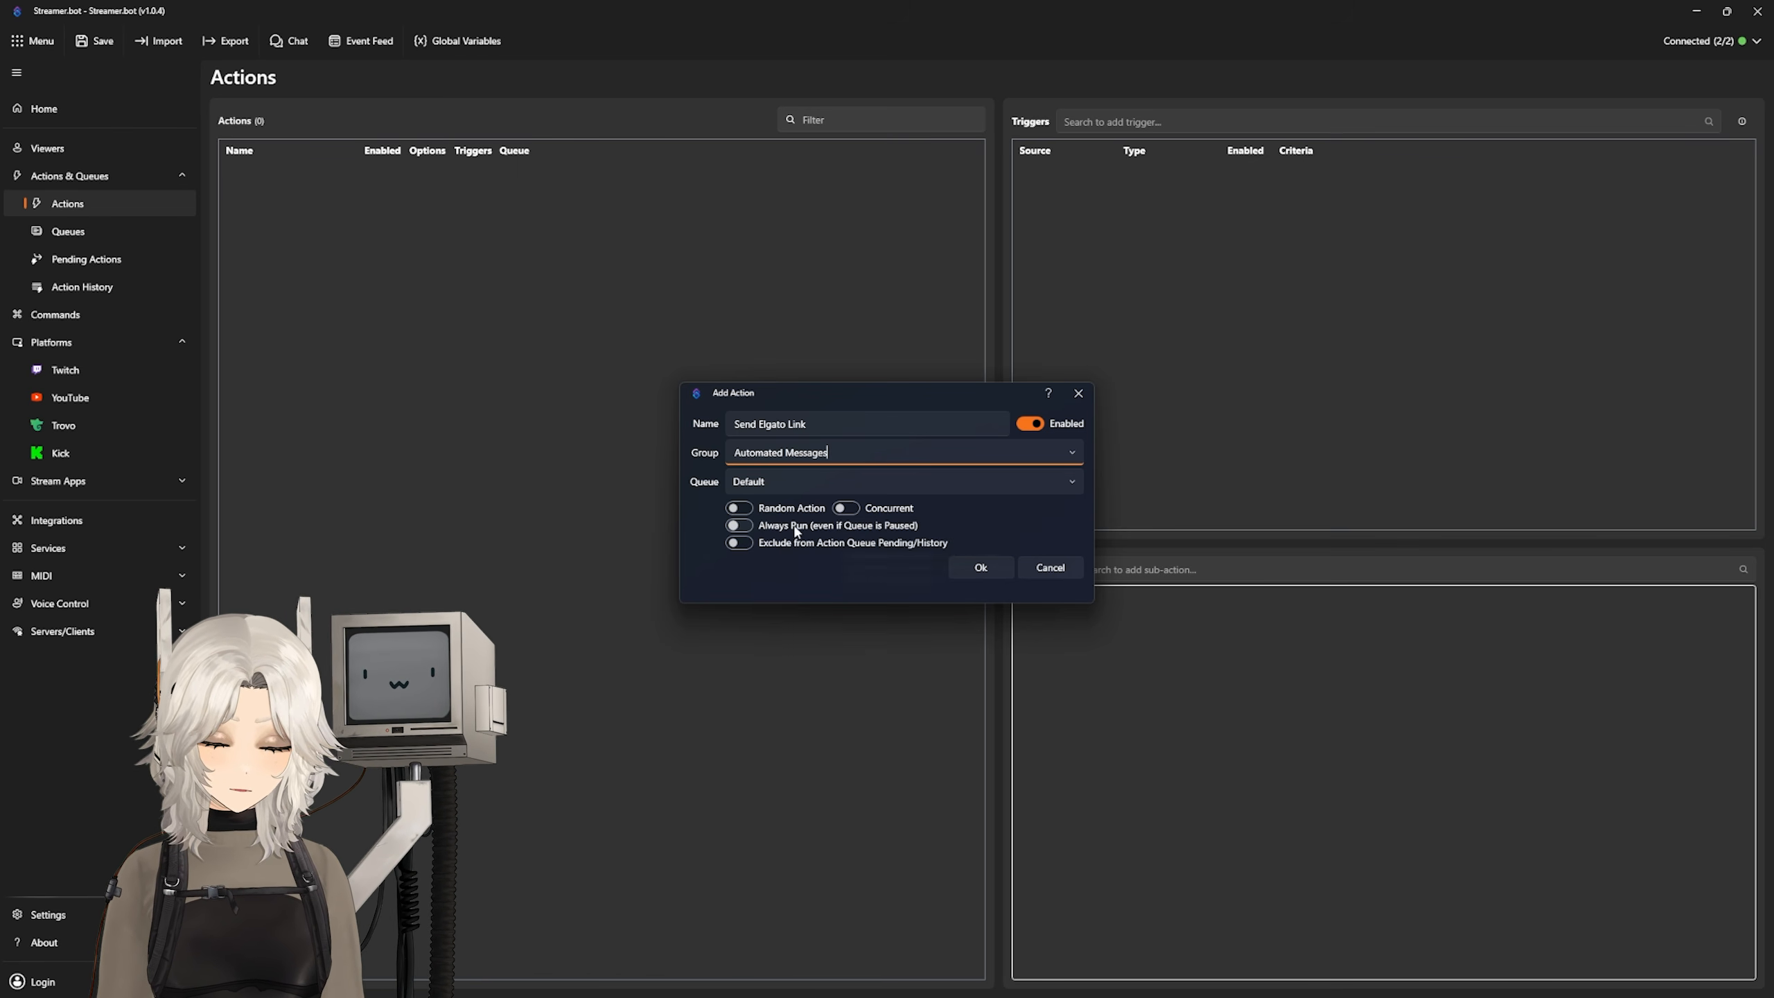
{"action": "left_click", "coordinate": [981, 566]}
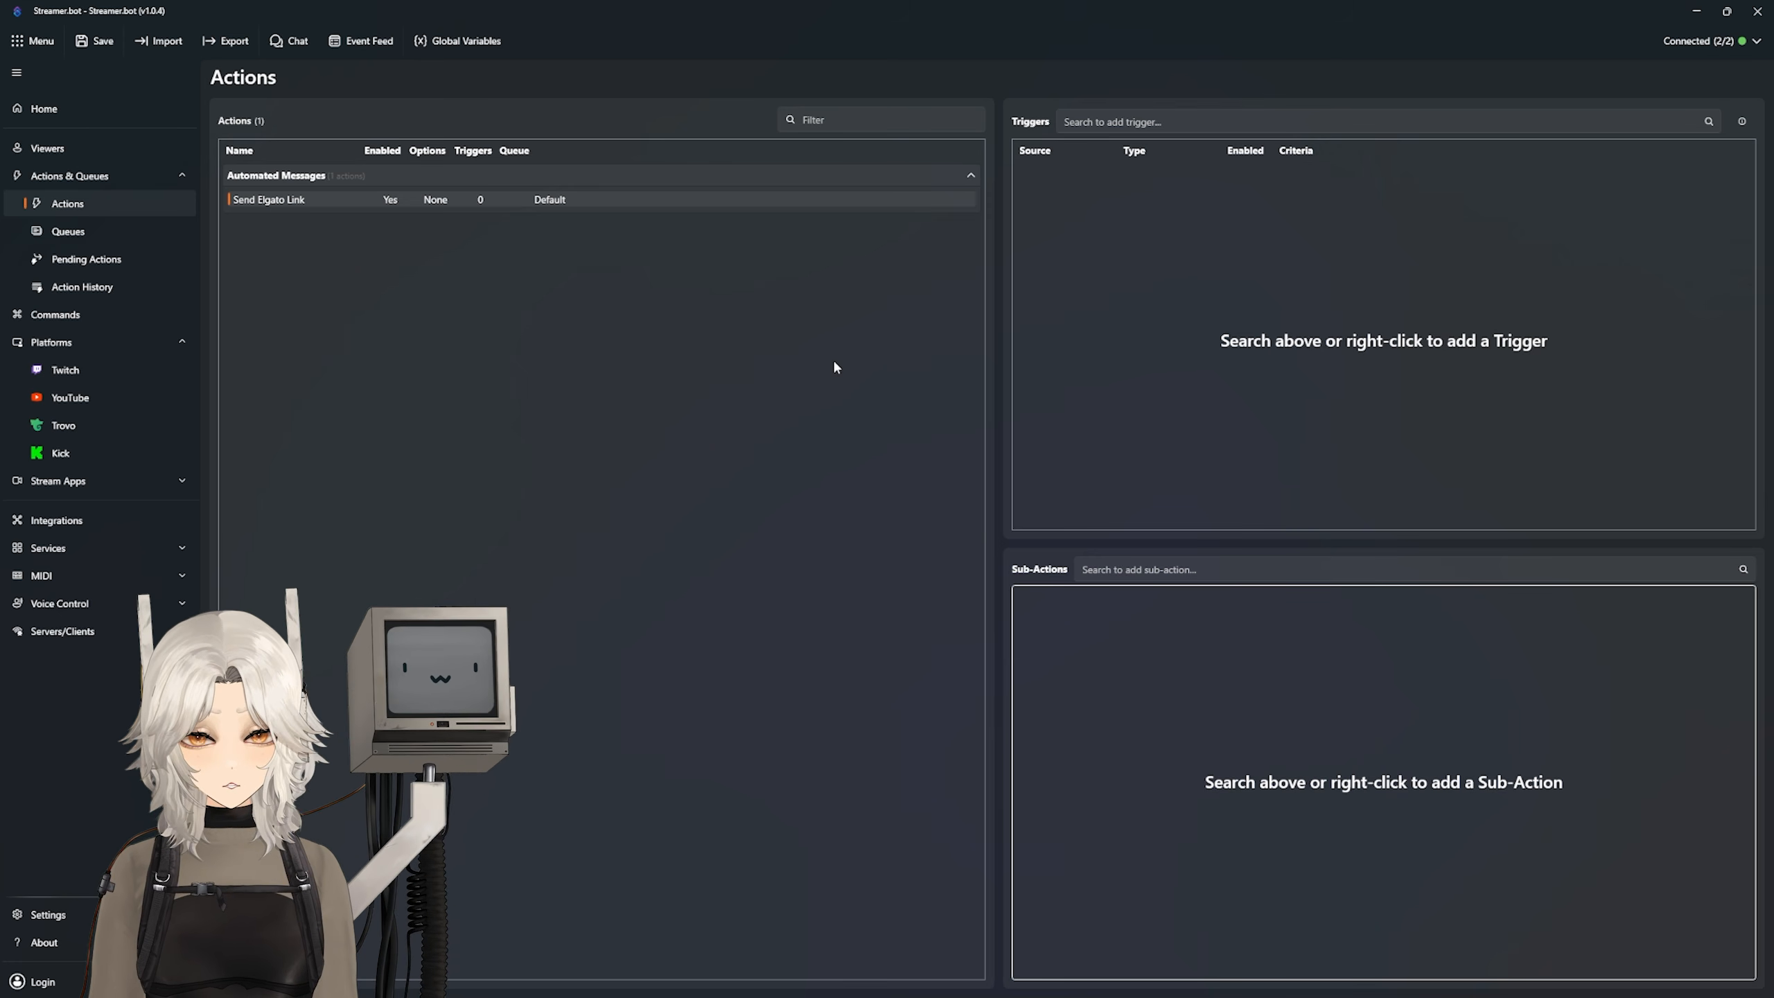
Step: Start adding a Core Command Triggered trigger to the "Send Elgato Link" action and check which commands are available for it
{"action": "right_click", "coordinate": [1062, 246]}
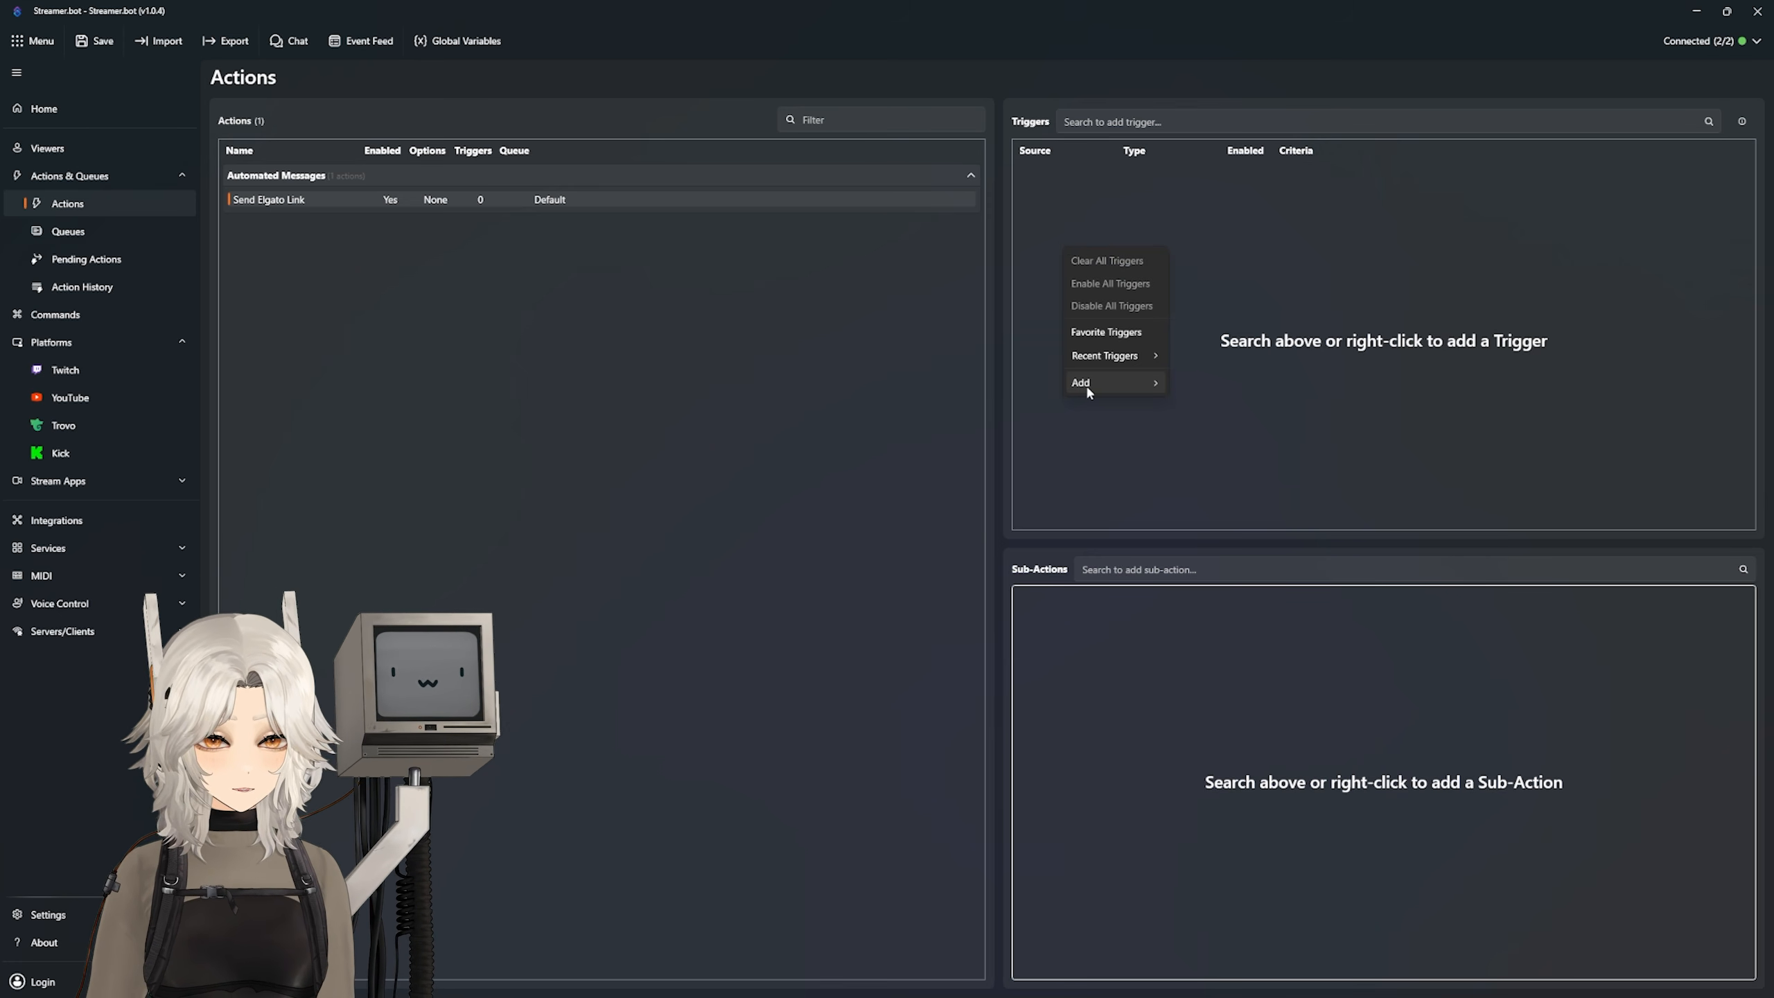
{"action": "mouse_move", "coordinate": [1118, 383]}
{"action": "mouse_move", "coordinate": [1219, 393]}
{"action": "mouse_move", "coordinate": [1369, 462]}
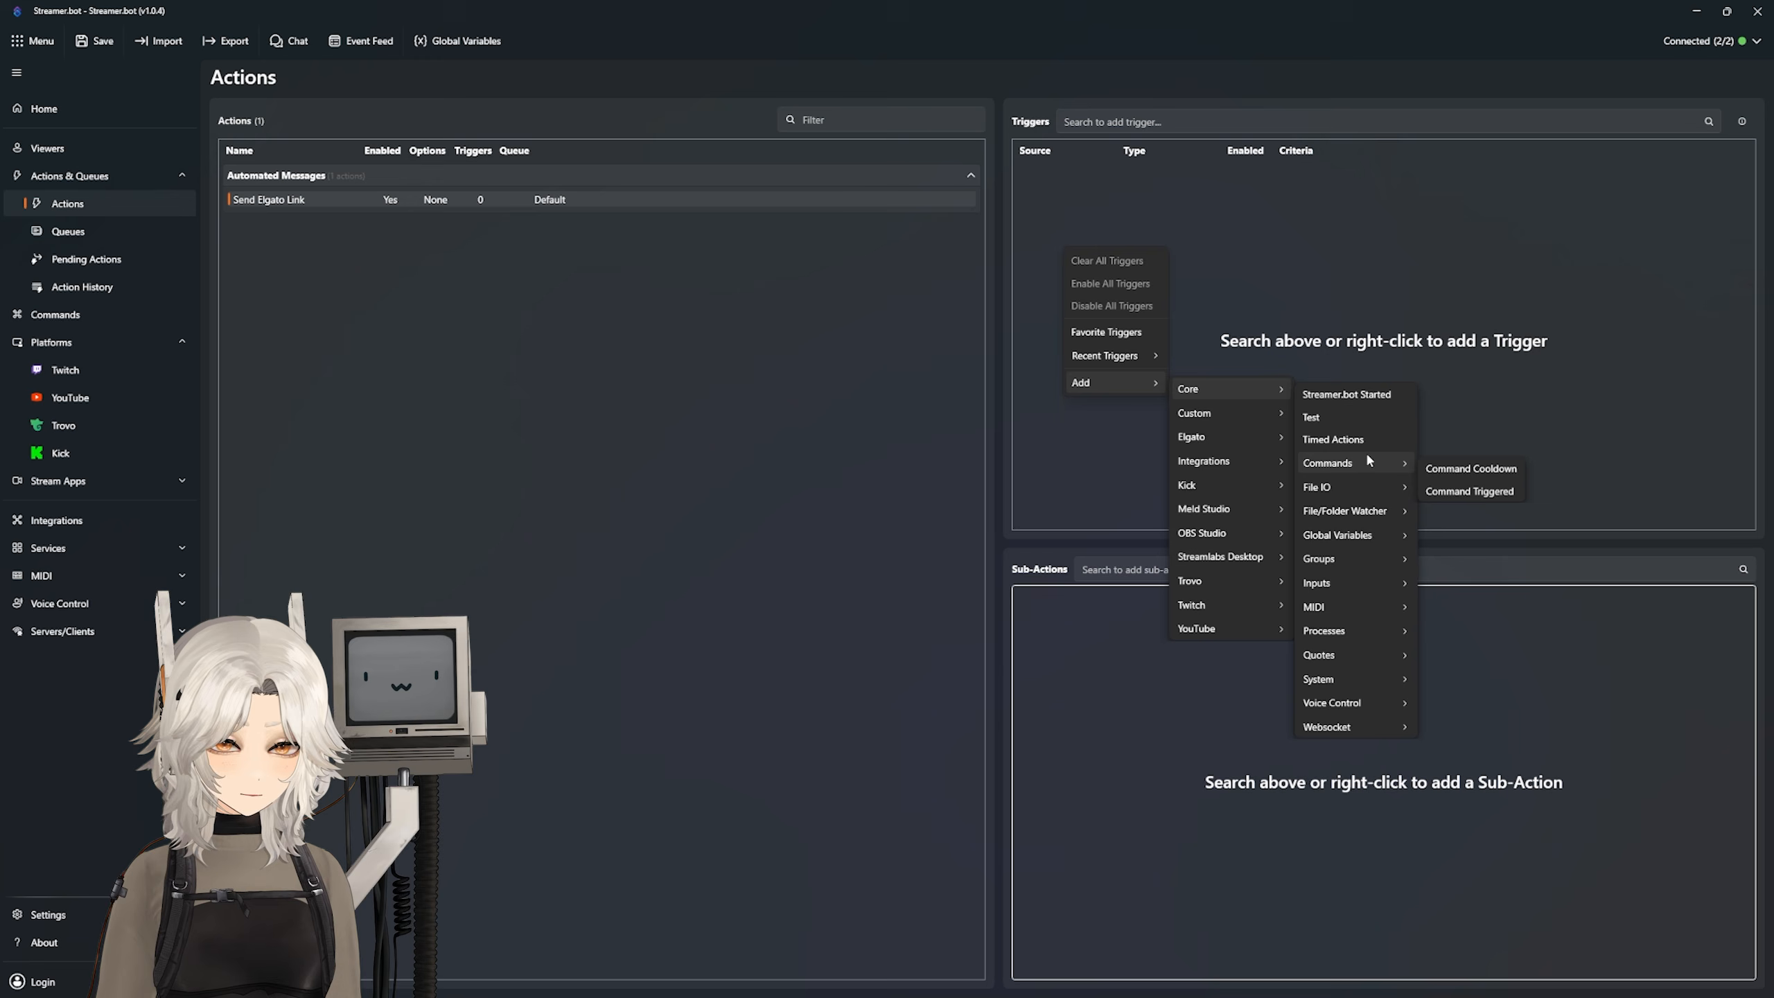
{"action": "left_click", "coordinate": [1470, 491]}
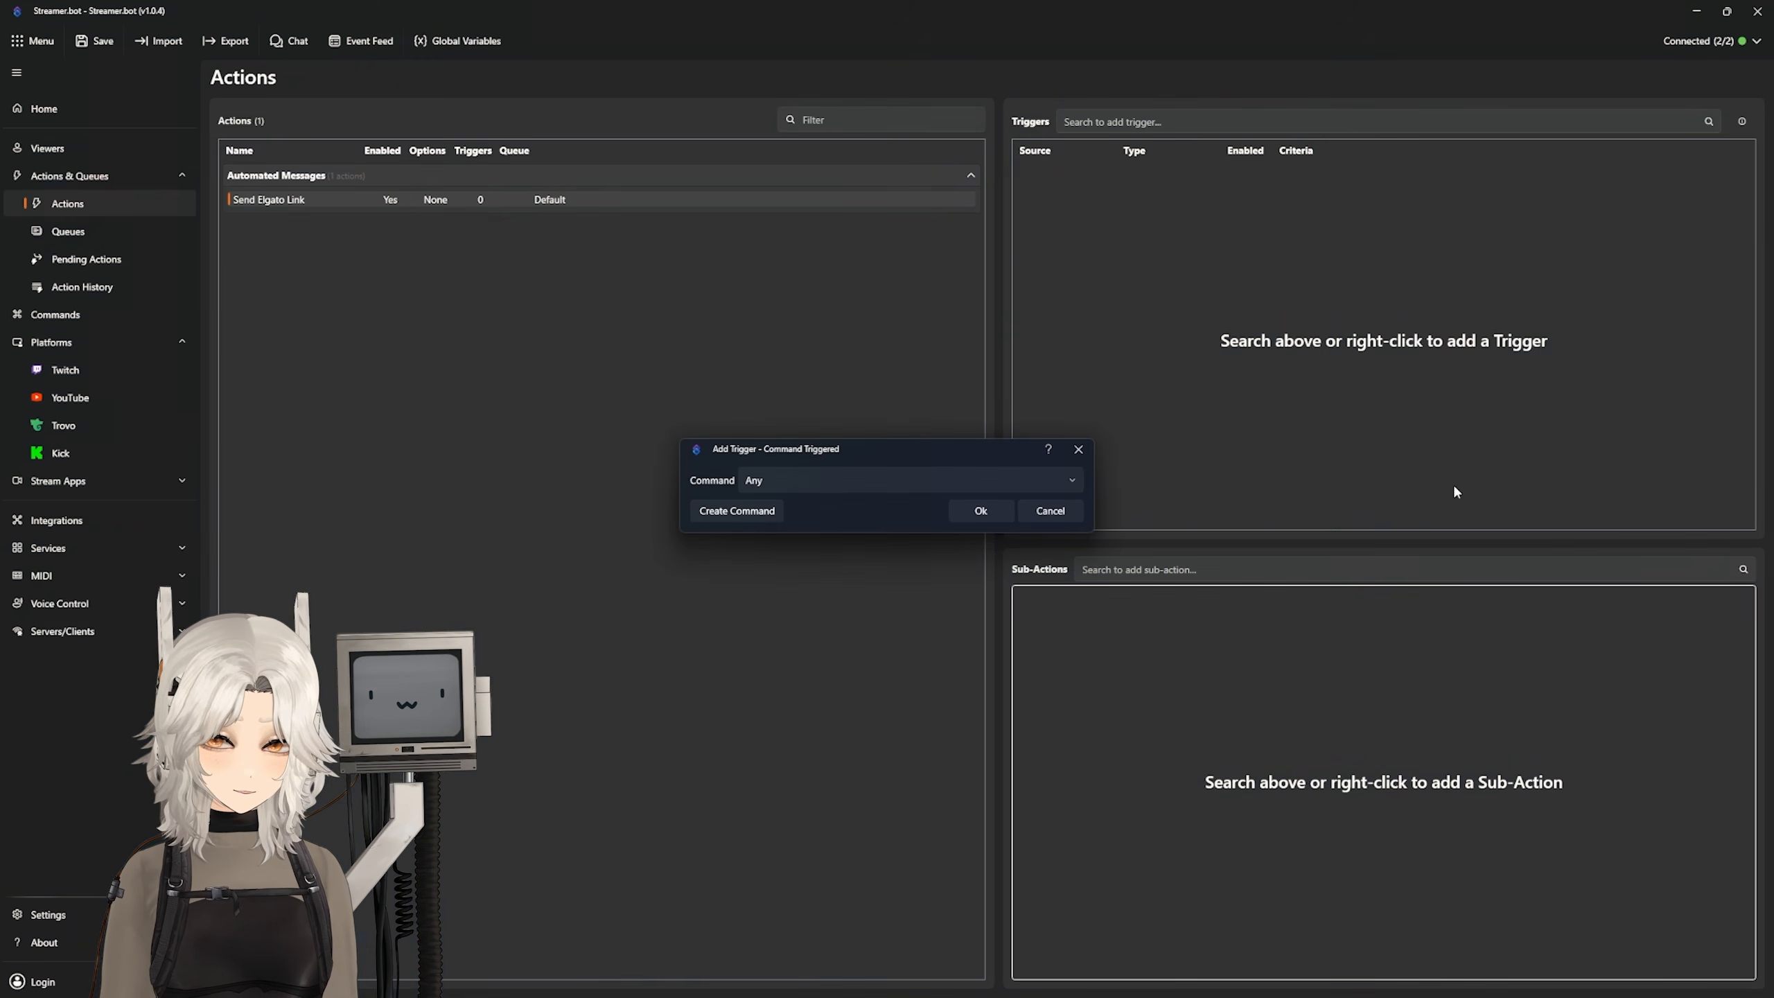
{"action": "left_click", "coordinate": [800, 481]}
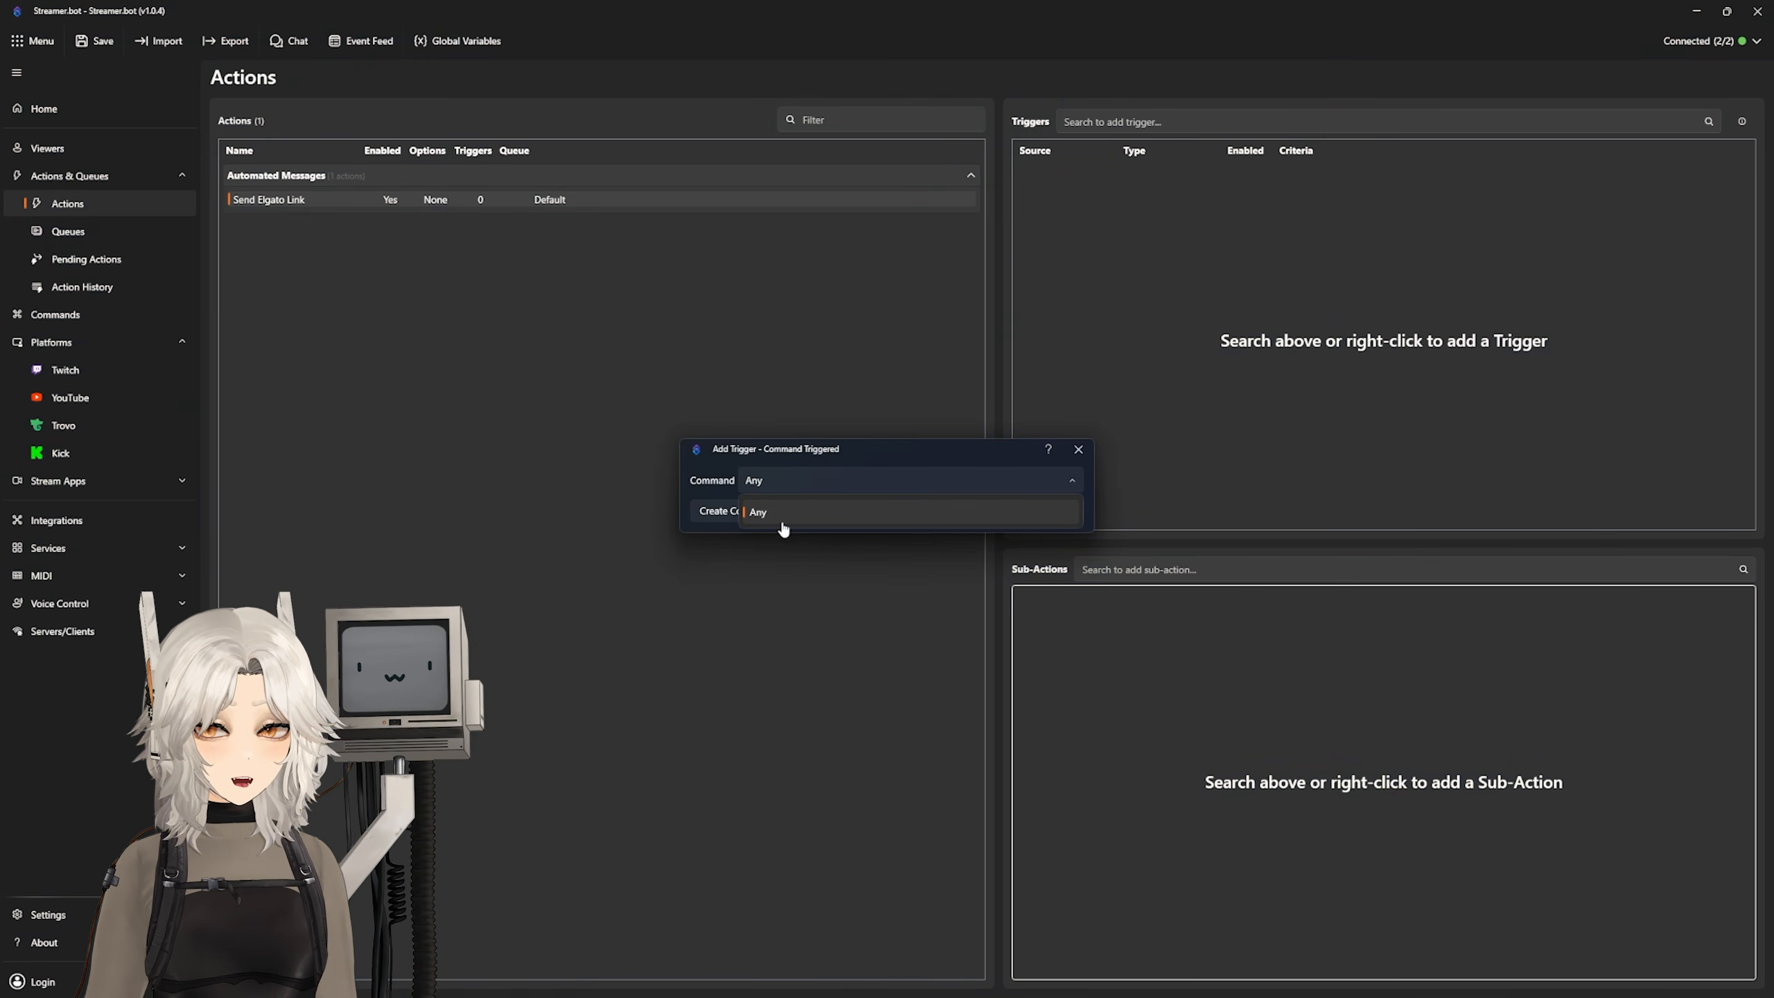
{"action": "left_click", "coordinate": [839, 452]}
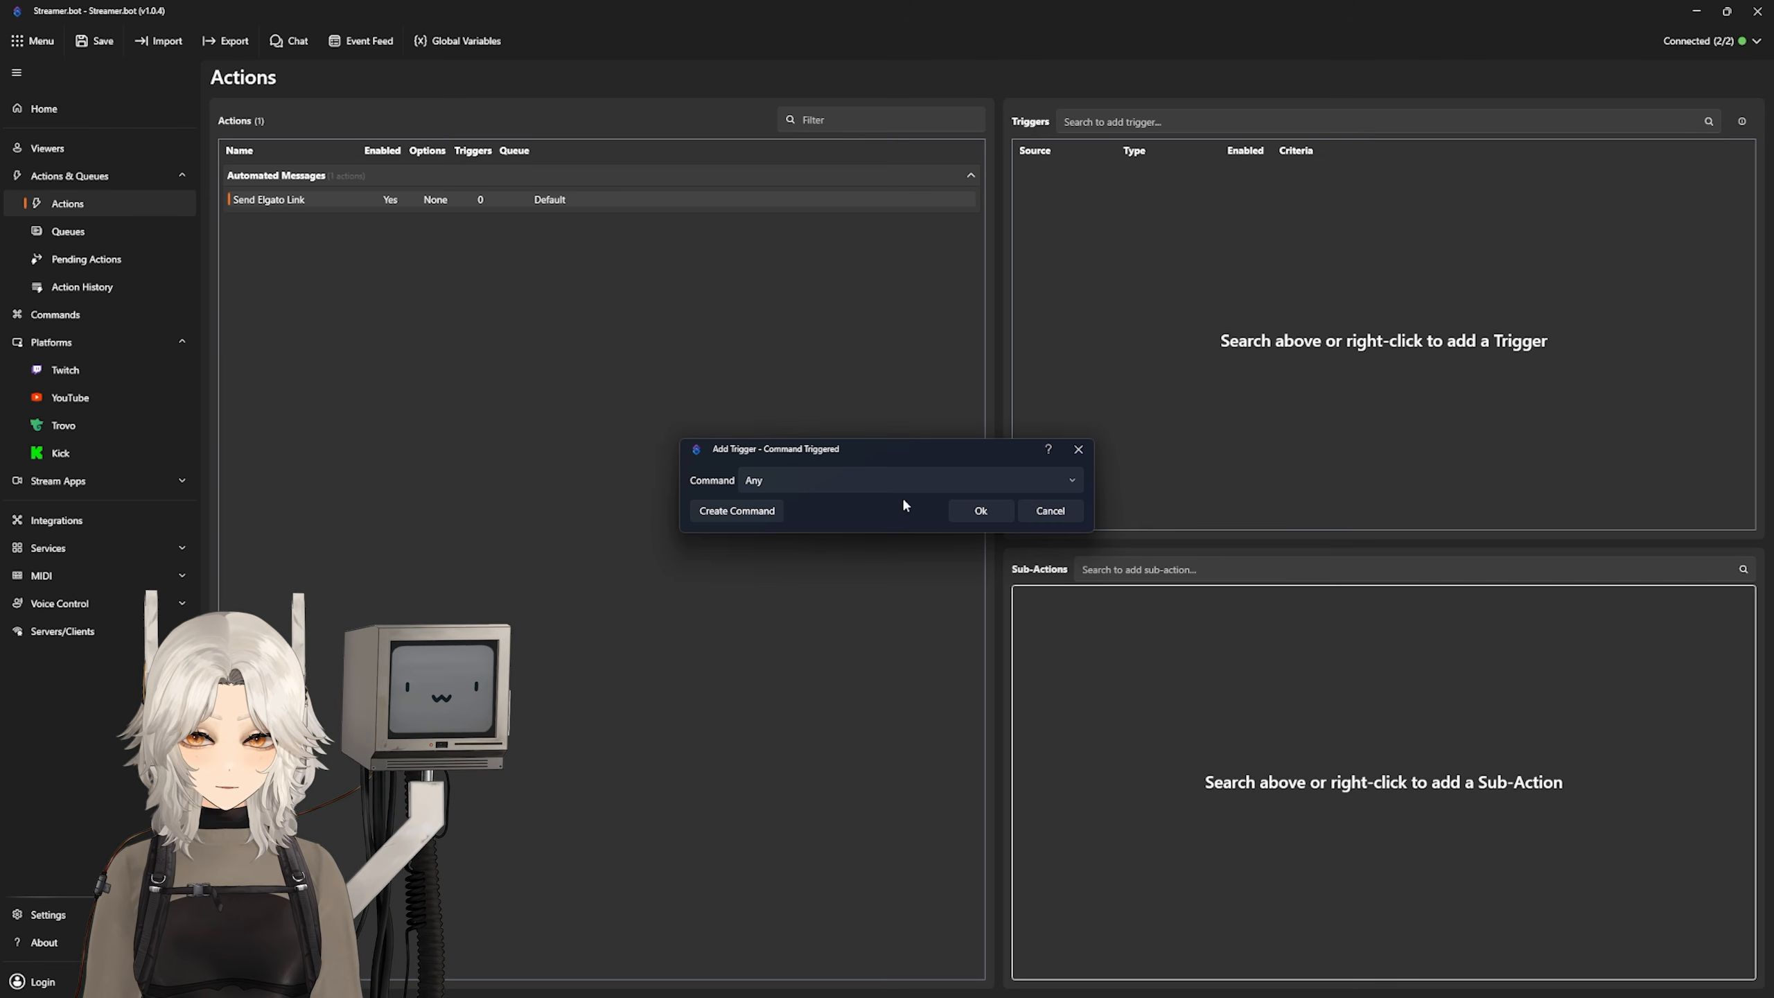
Step: Start a new command for the trigger, named "Send Elgato Link" and called in chat with !elgato
{"action": "left_click", "coordinate": [753, 514]}
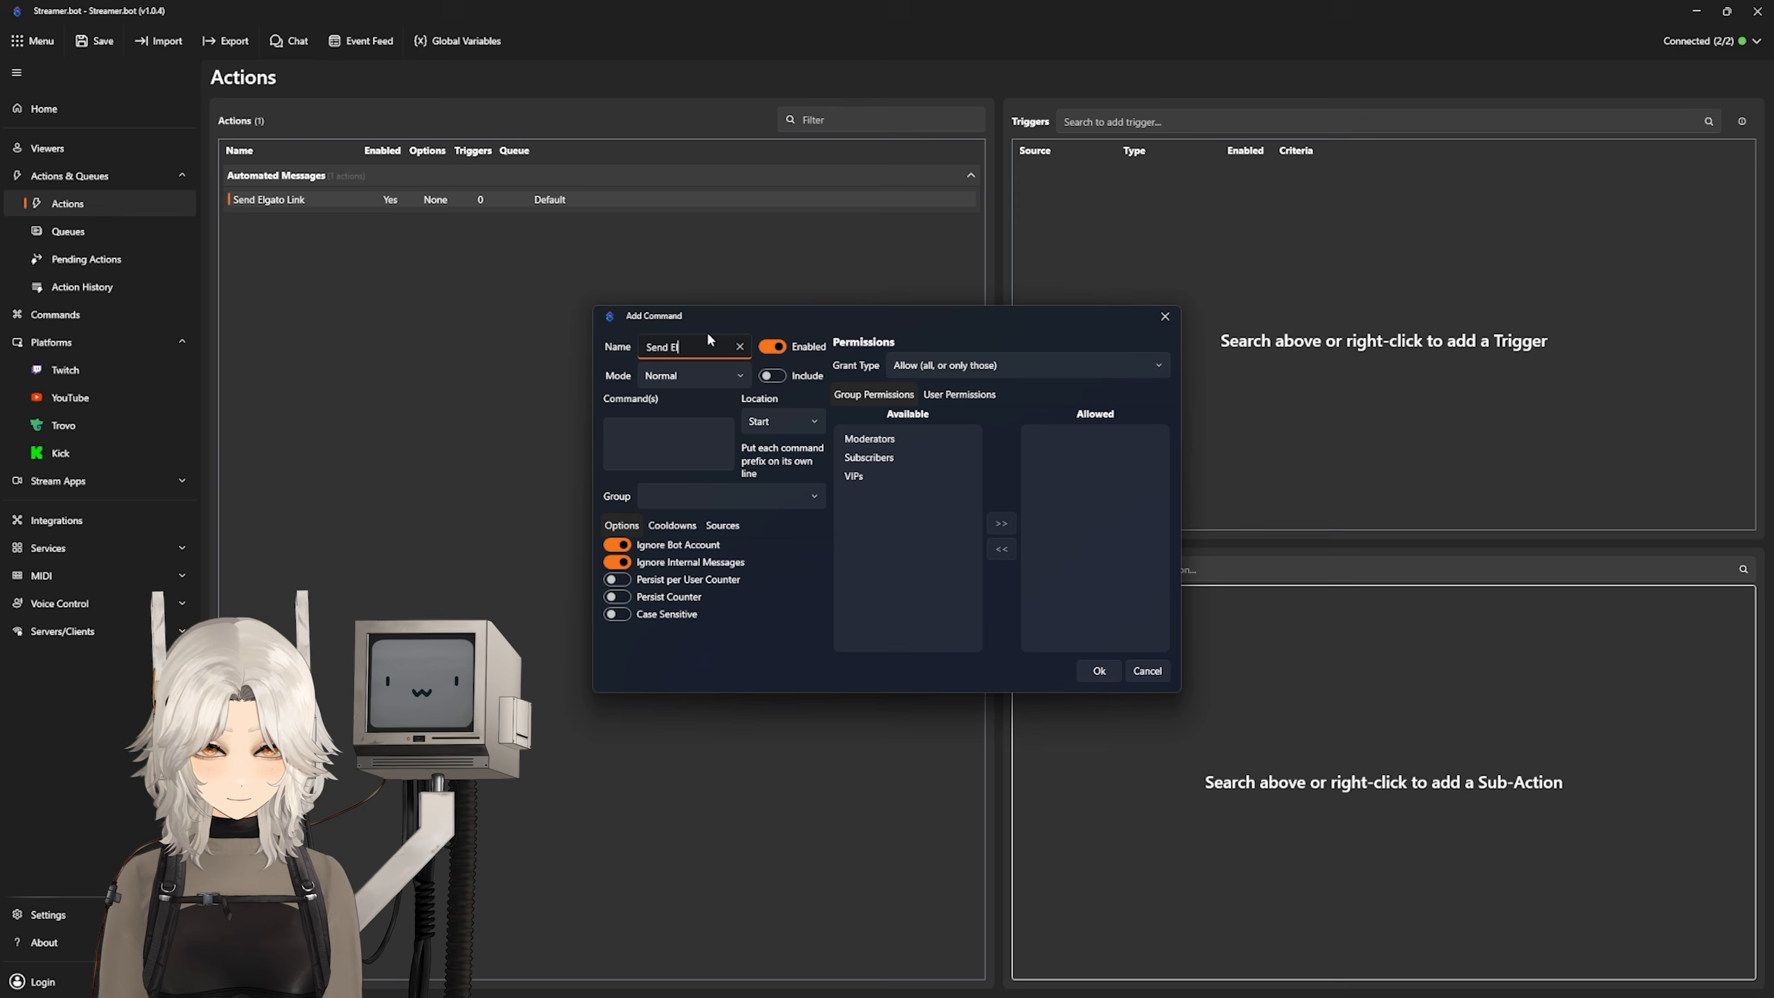
{"action": "type", "text": "Link"}
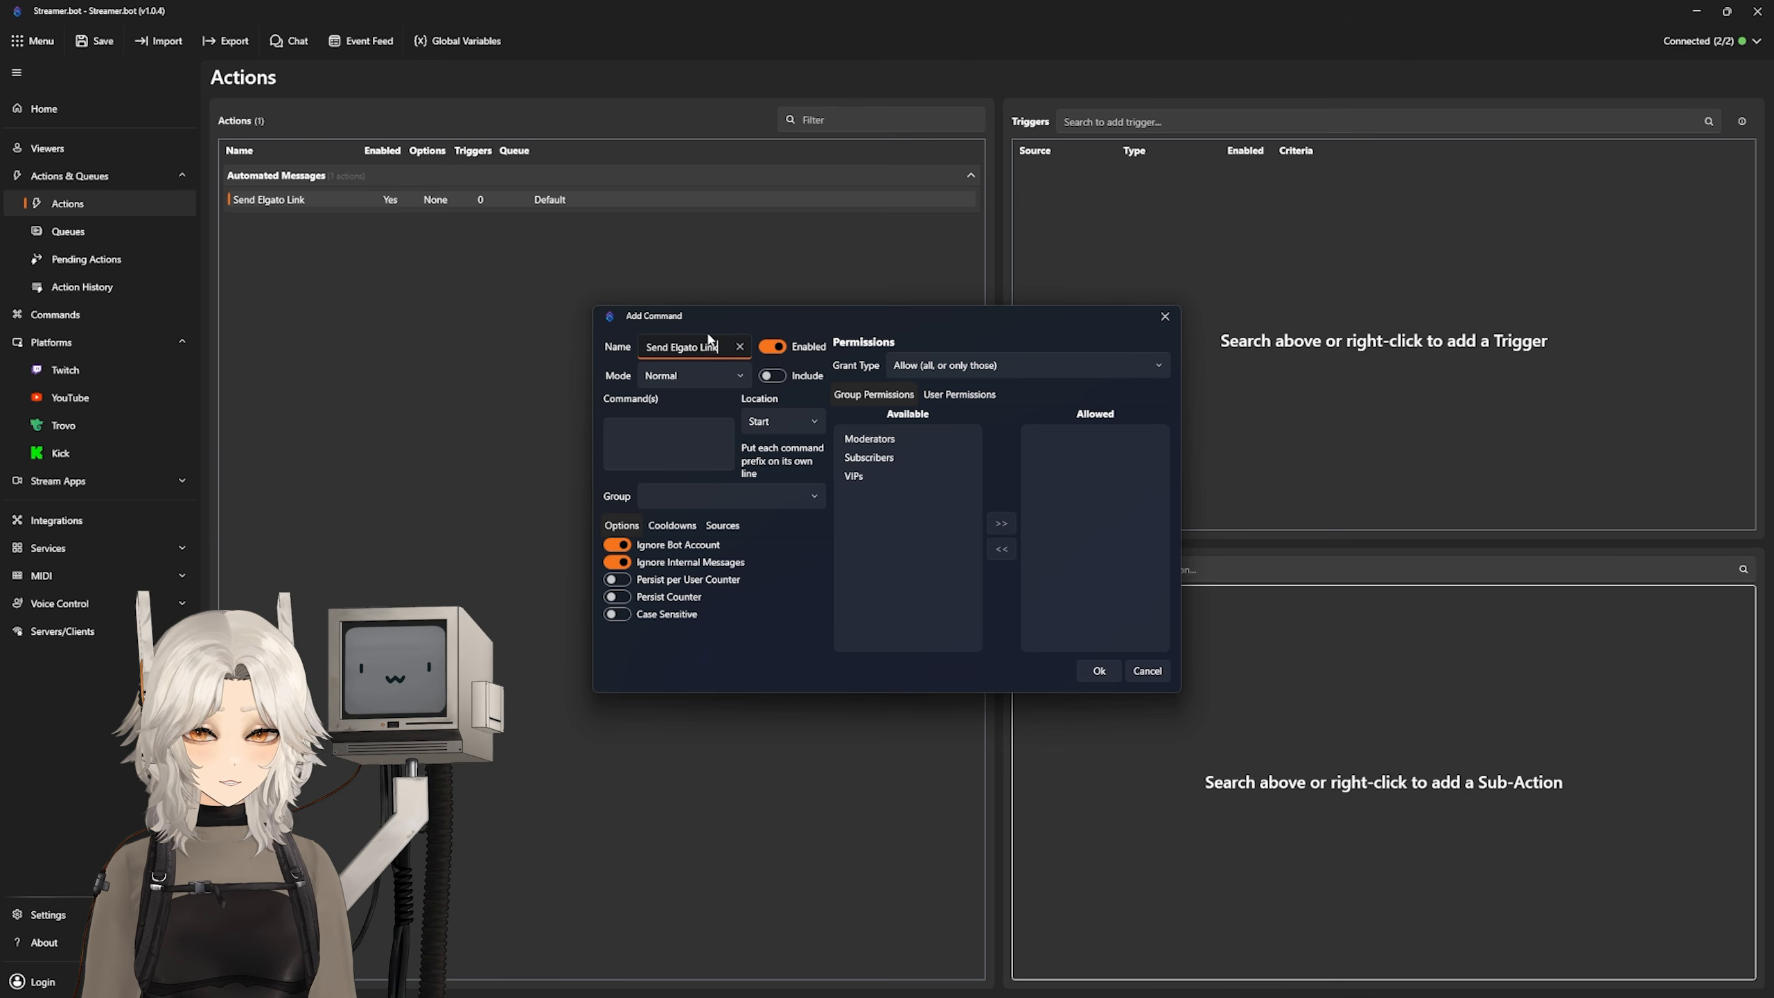
{"action": "left_click", "coordinate": [691, 462]}
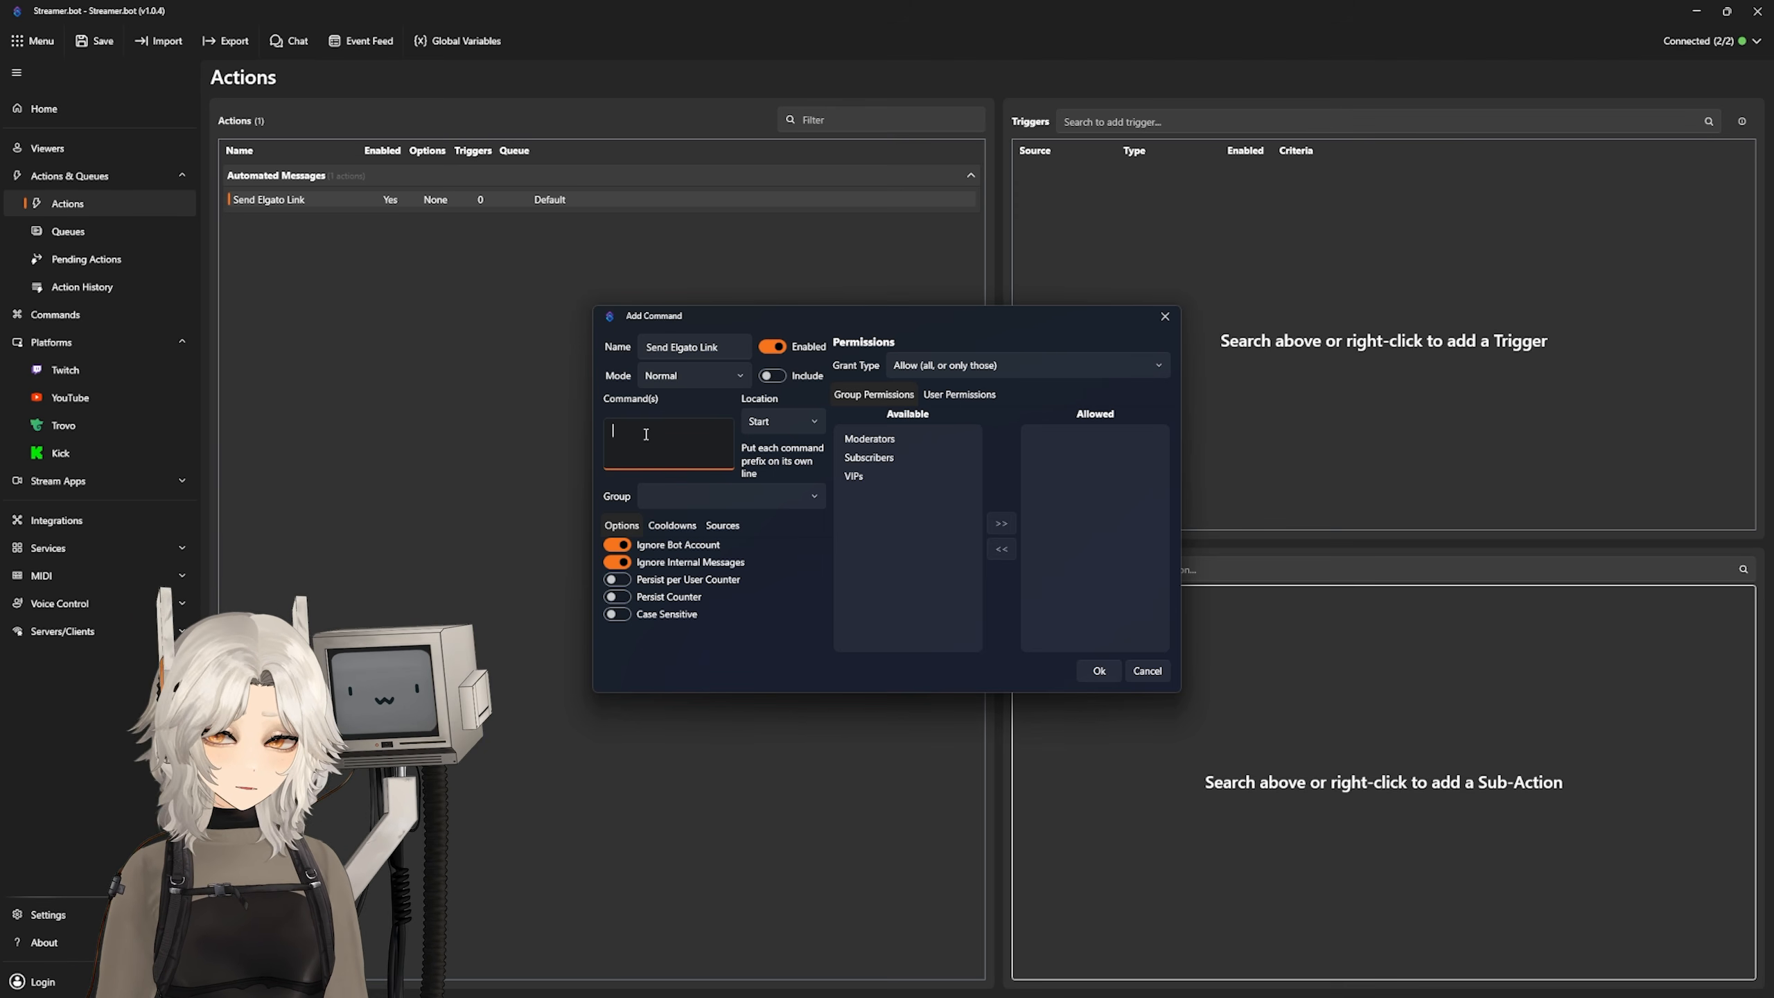
{"action": "type", "text": "!elgato"}
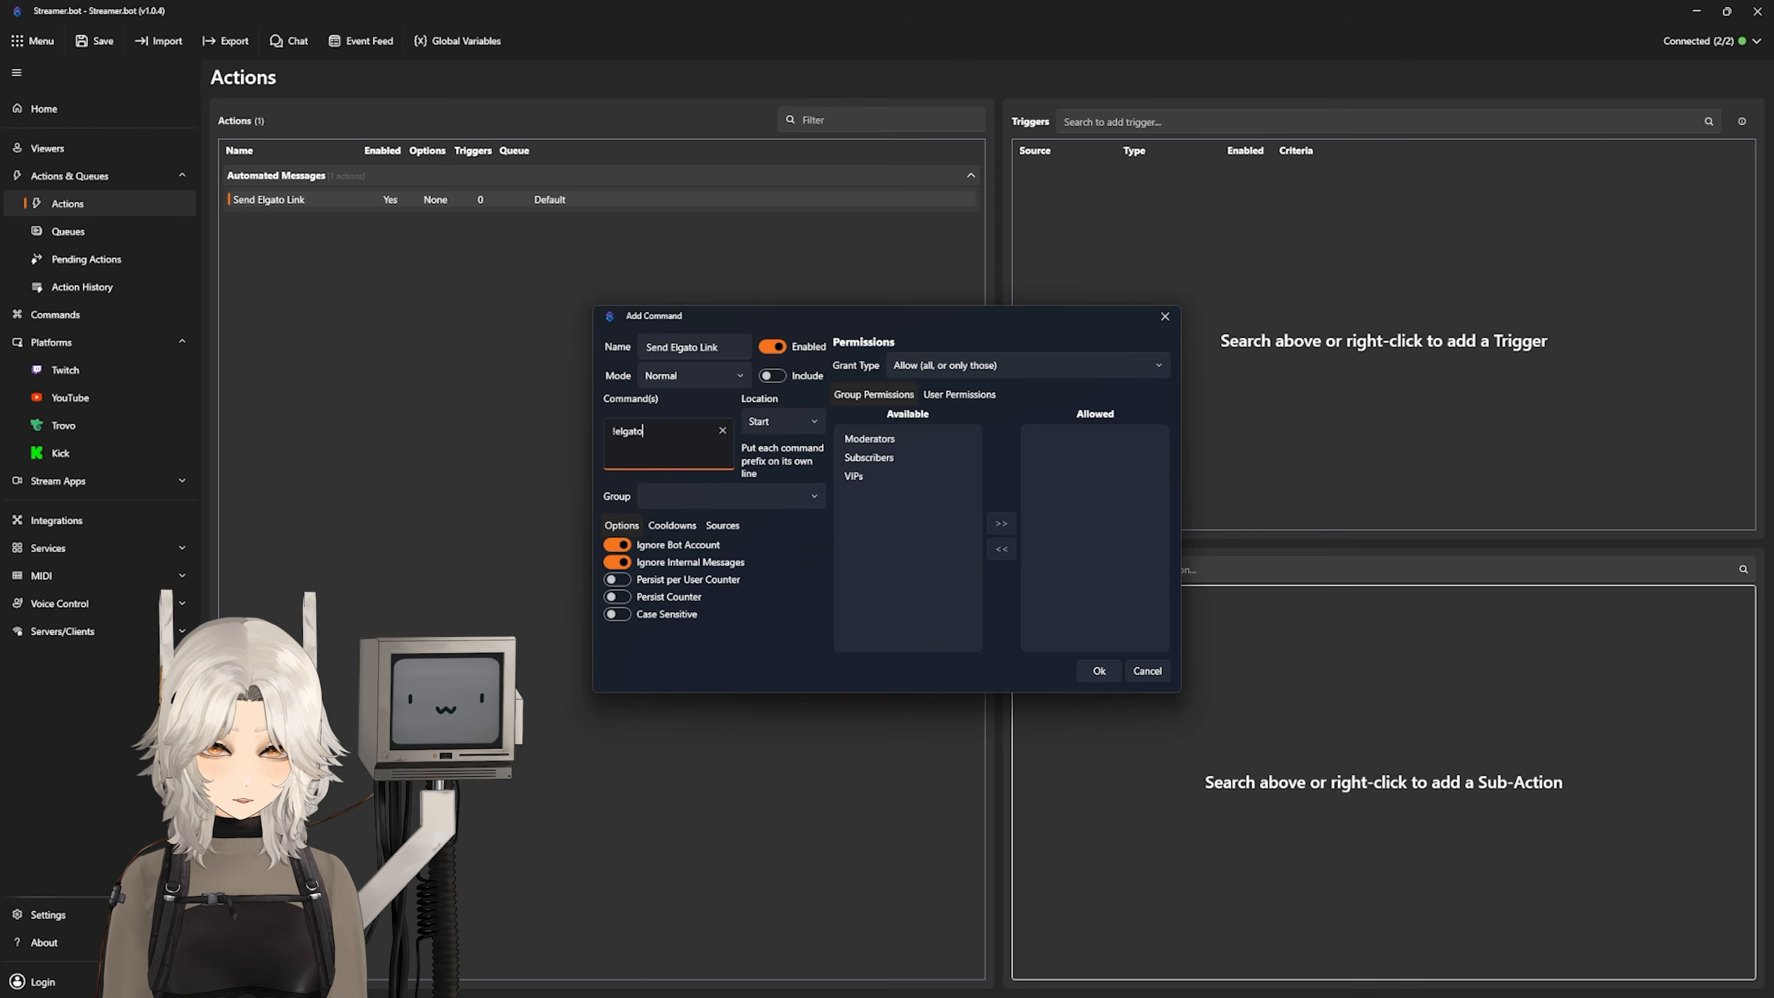
{"action": "key", "text": "Tab"}
Step: Keep the command's location at Start and assign it to the group "Social Links"
{"action": "left_click", "coordinate": [767, 419]}
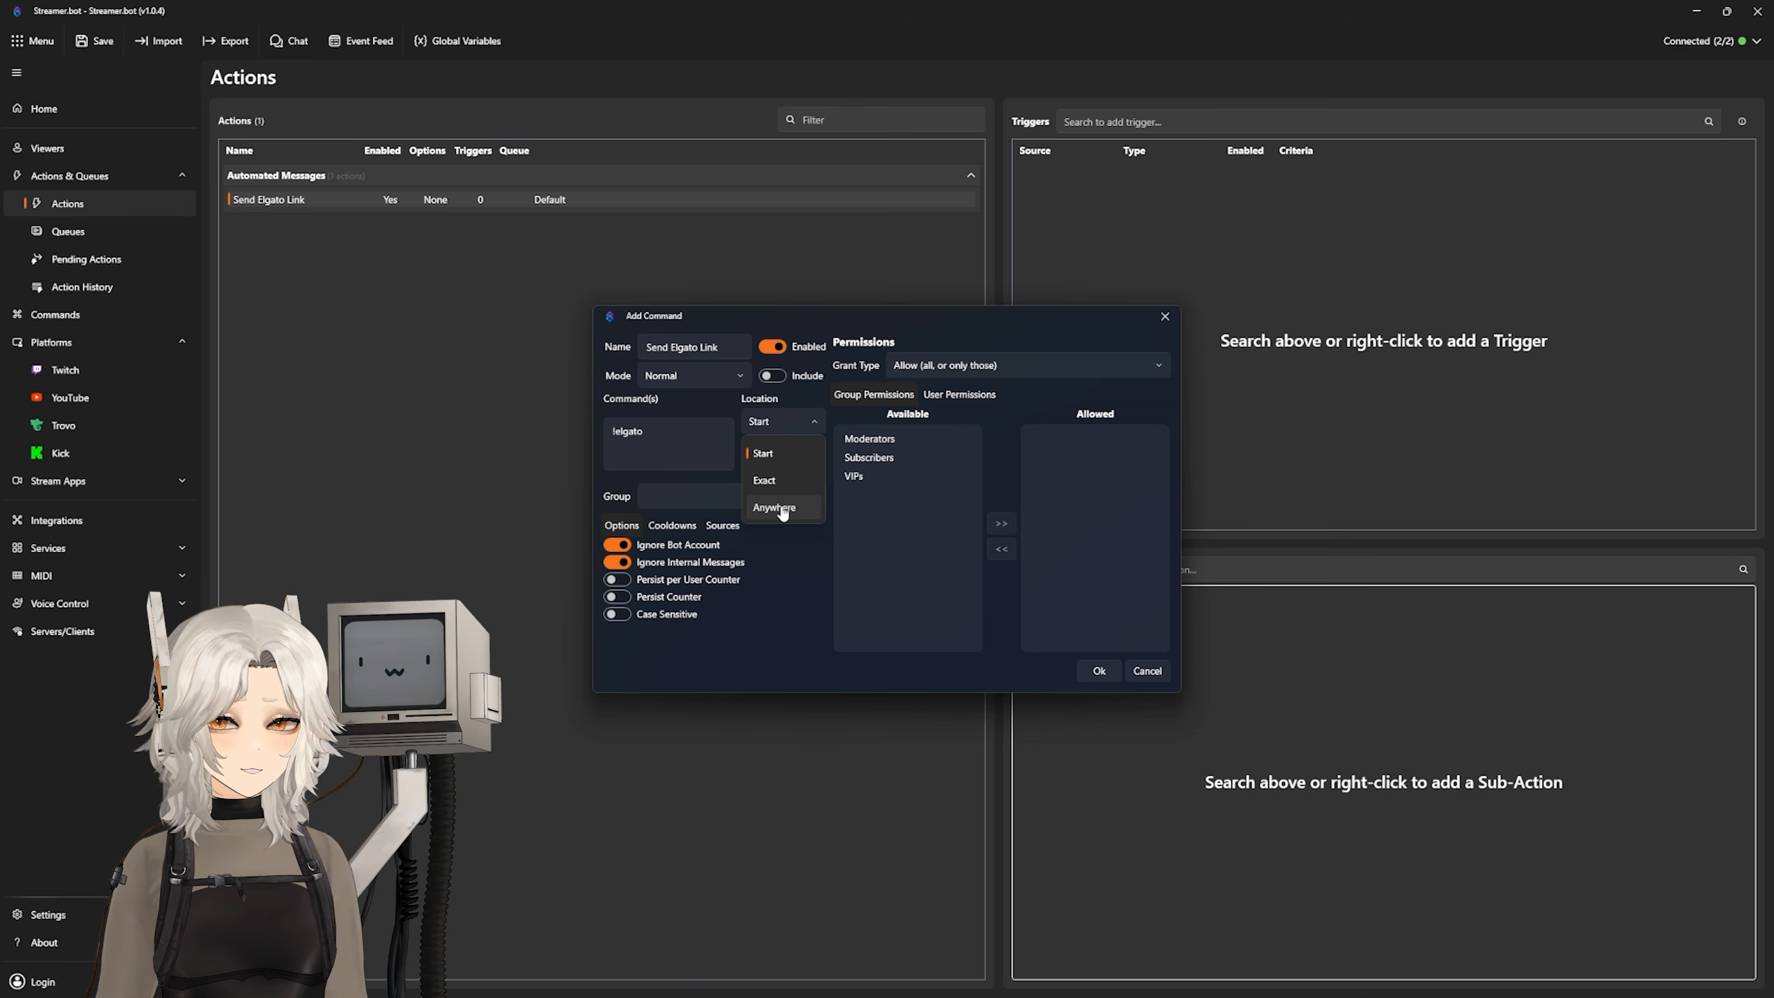
{"action": "left_click", "coordinate": [783, 459]}
{"action": "left_click", "coordinate": [712, 495]}
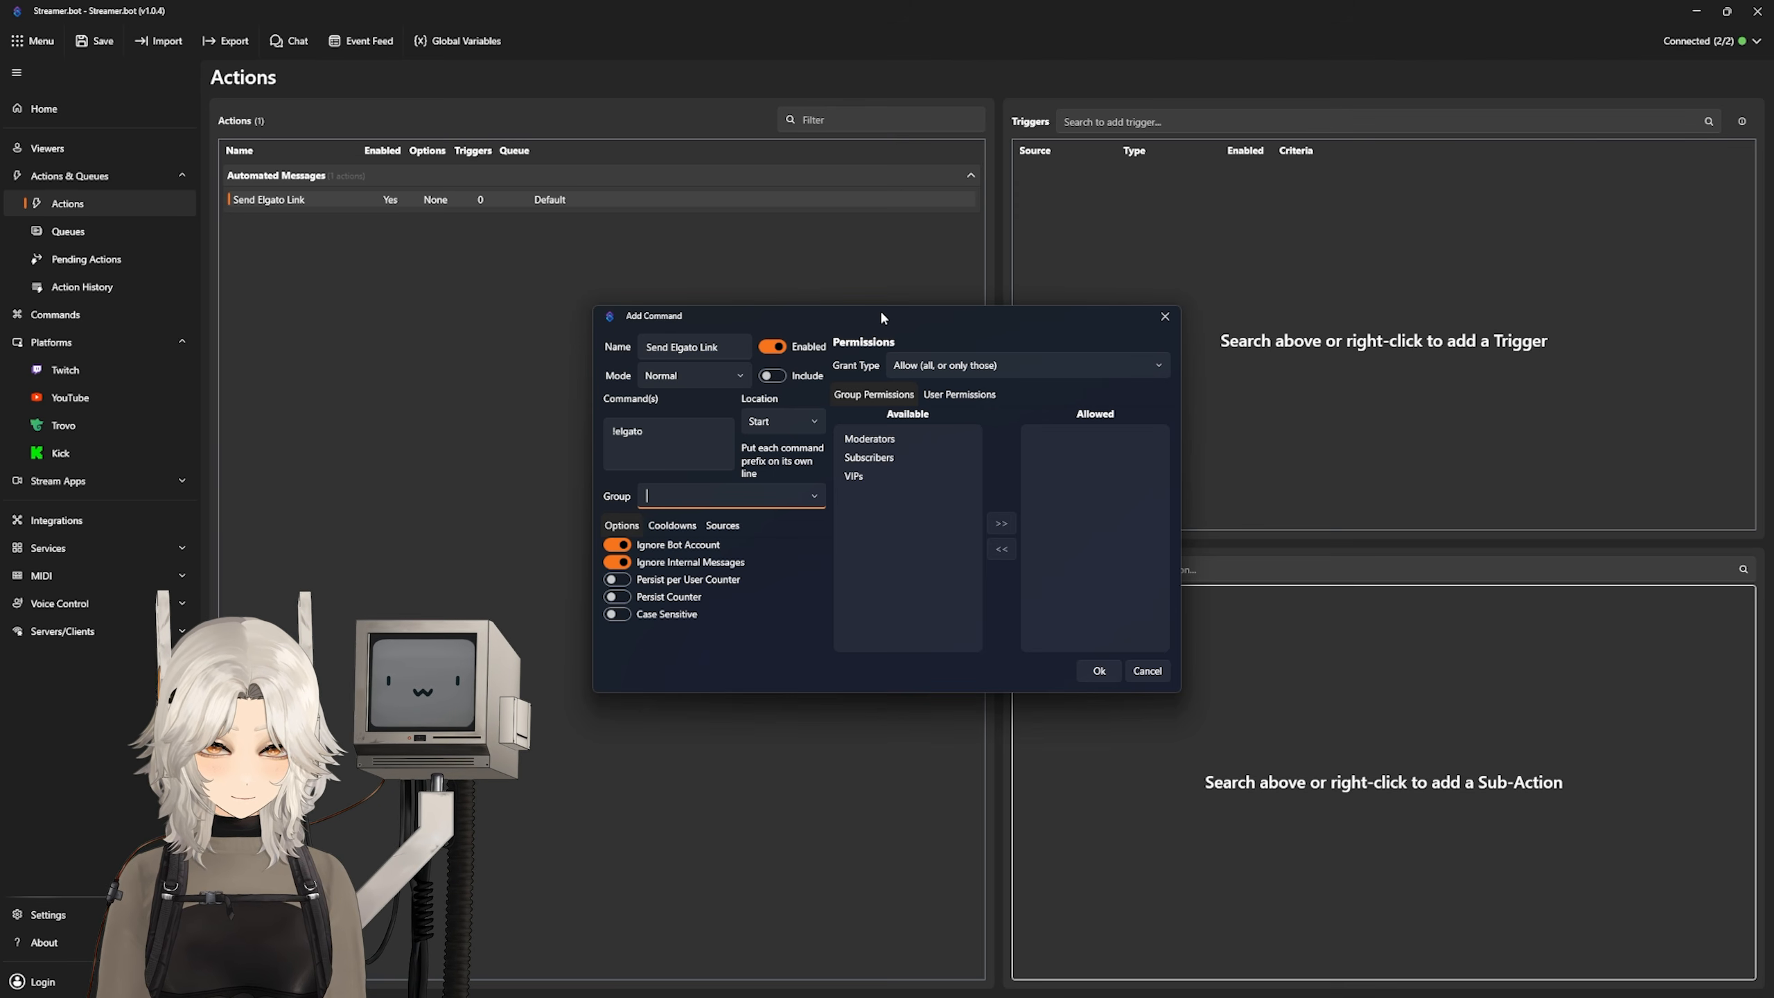
{"action": "type", "text": "Social Links"}
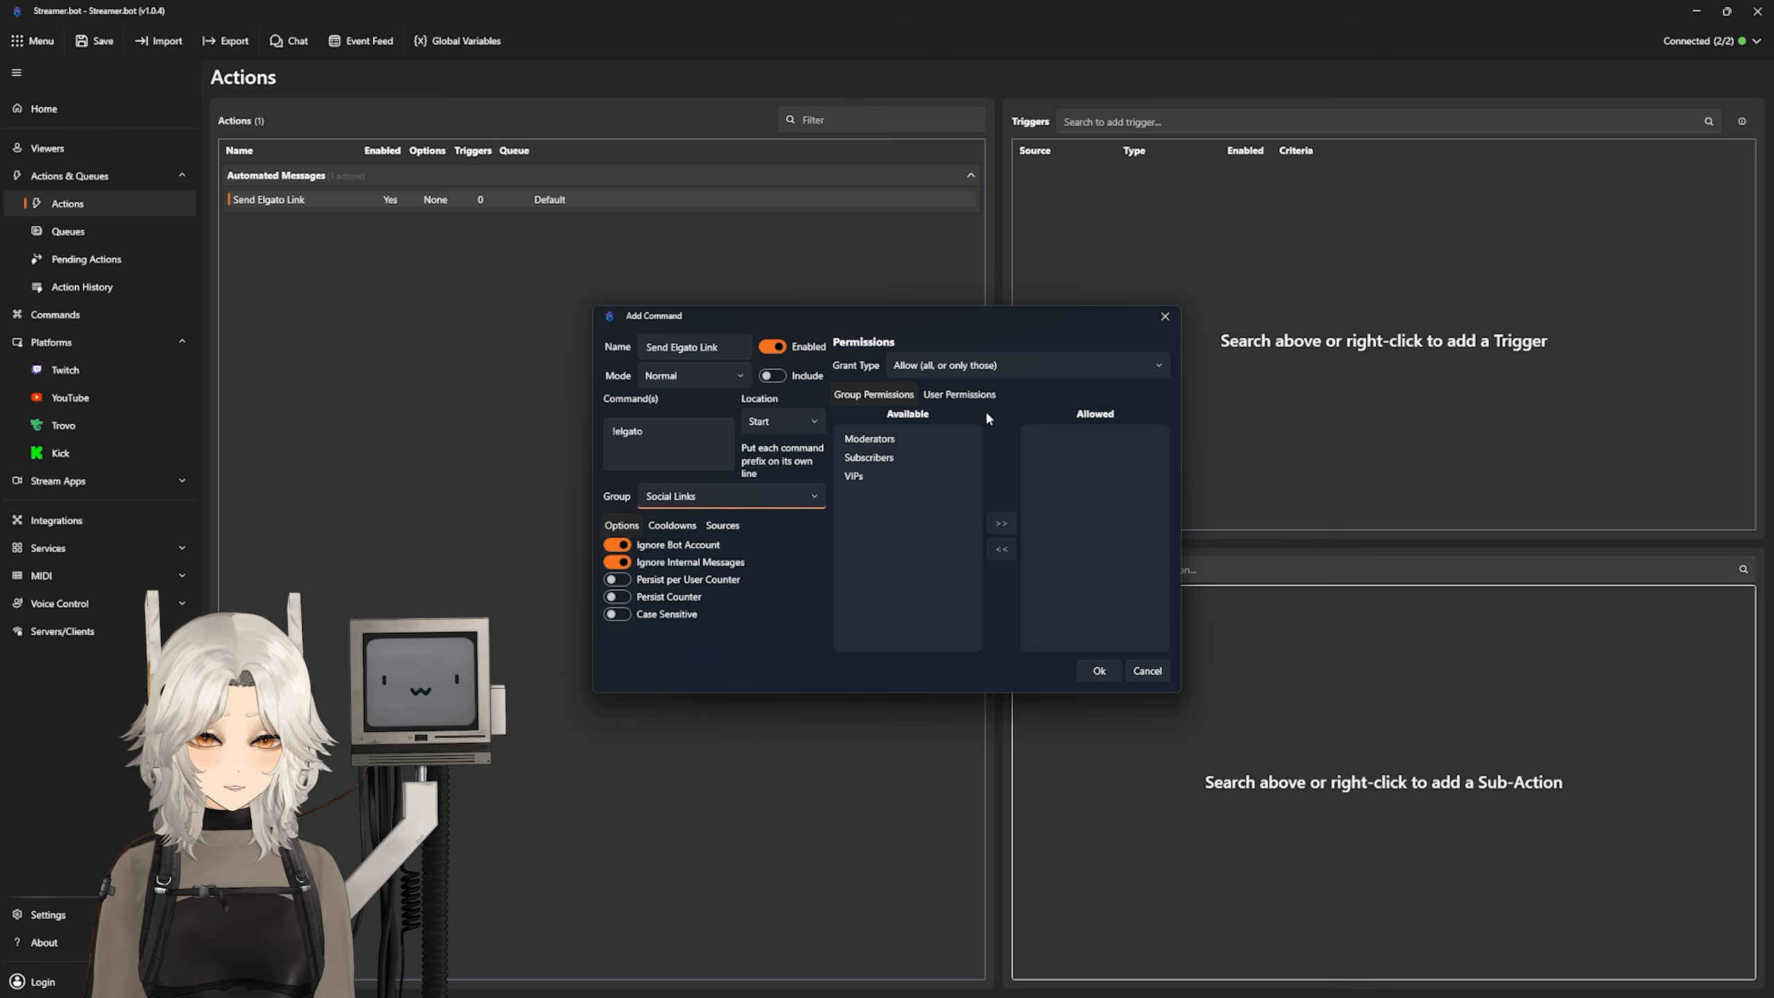
Step: Add Moderators to the command's allowed groups and remove them again
{"action": "left_click", "coordinate": [870, 438]}
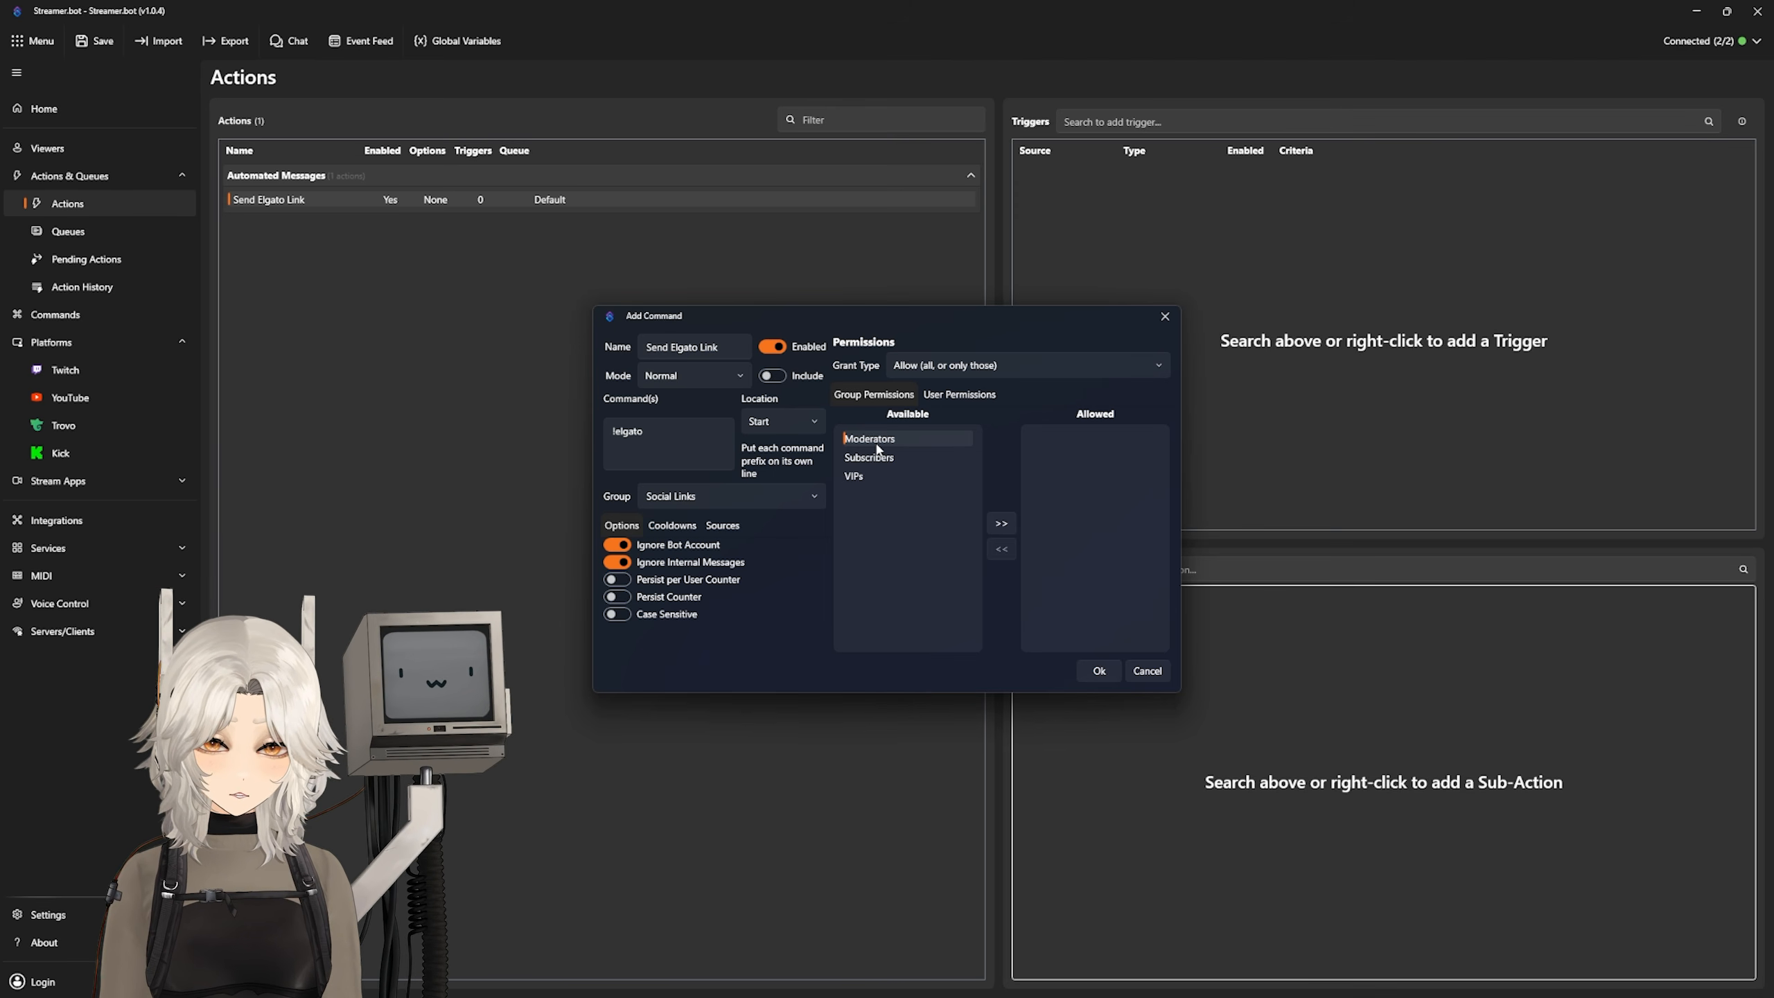
{"action": "left_click", "coordinate": [1001, 525]}
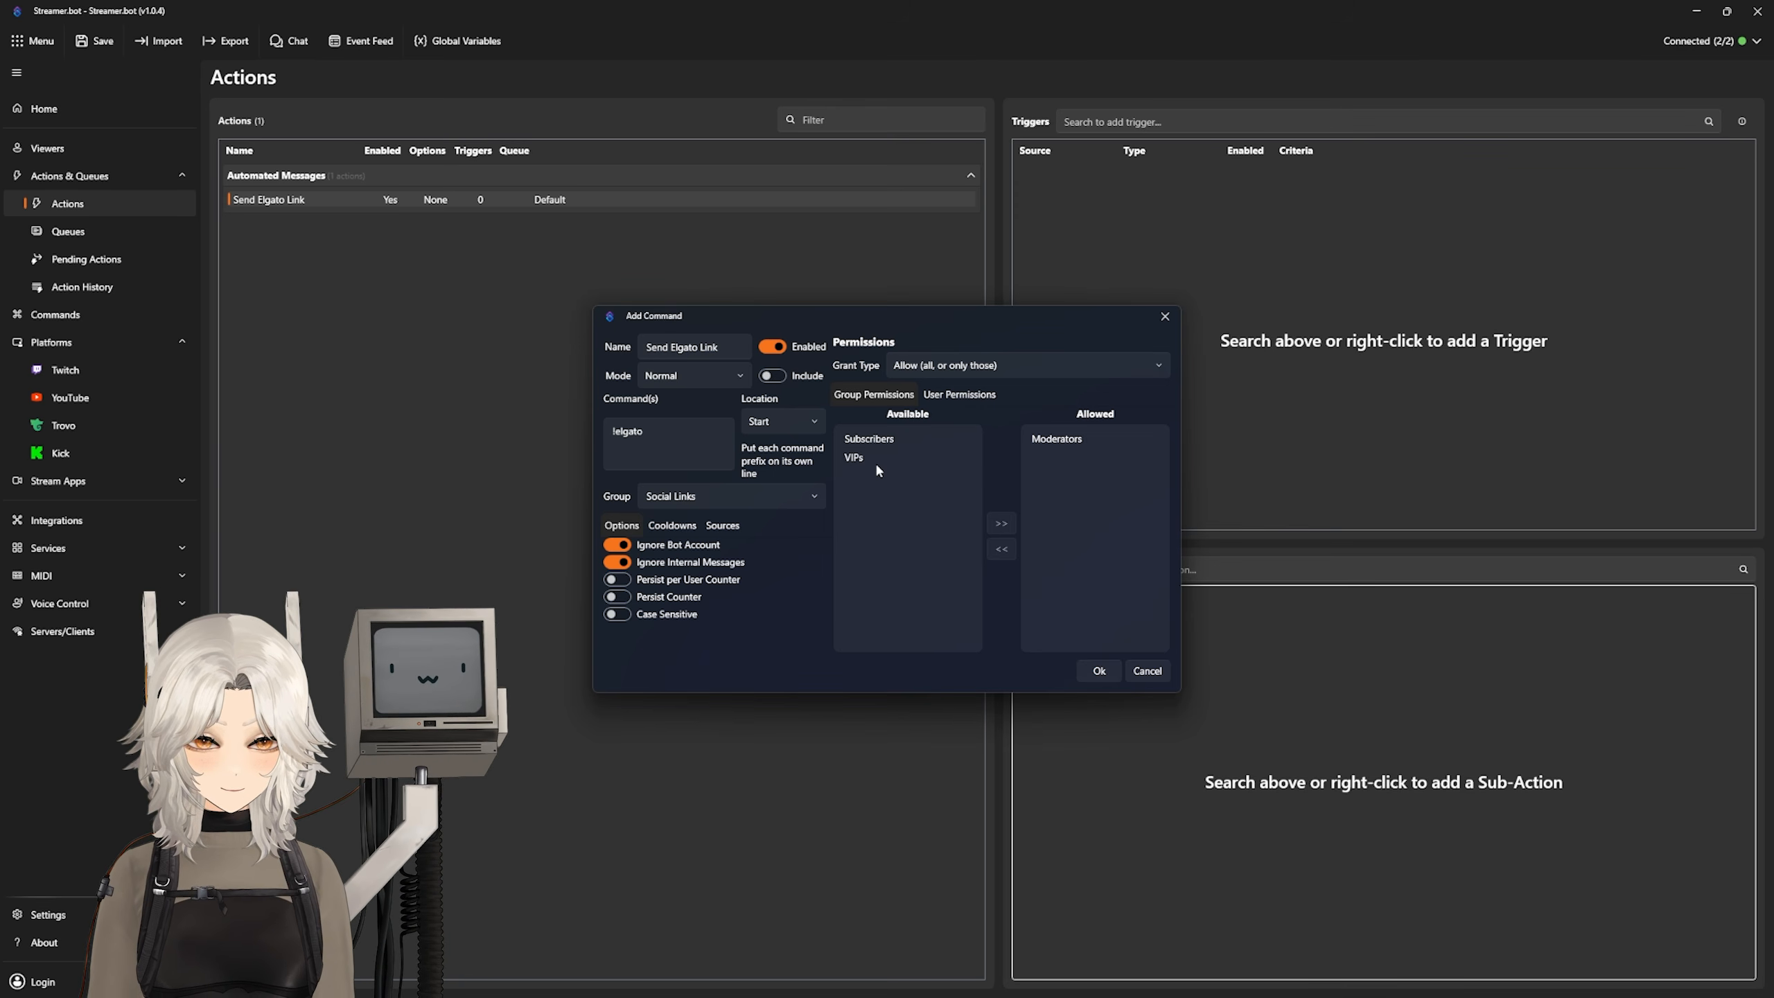
{"action": "left_click", "coordinate": [1058, 444]}
{"action": "left_click", "coordinate": [1003, 549]}
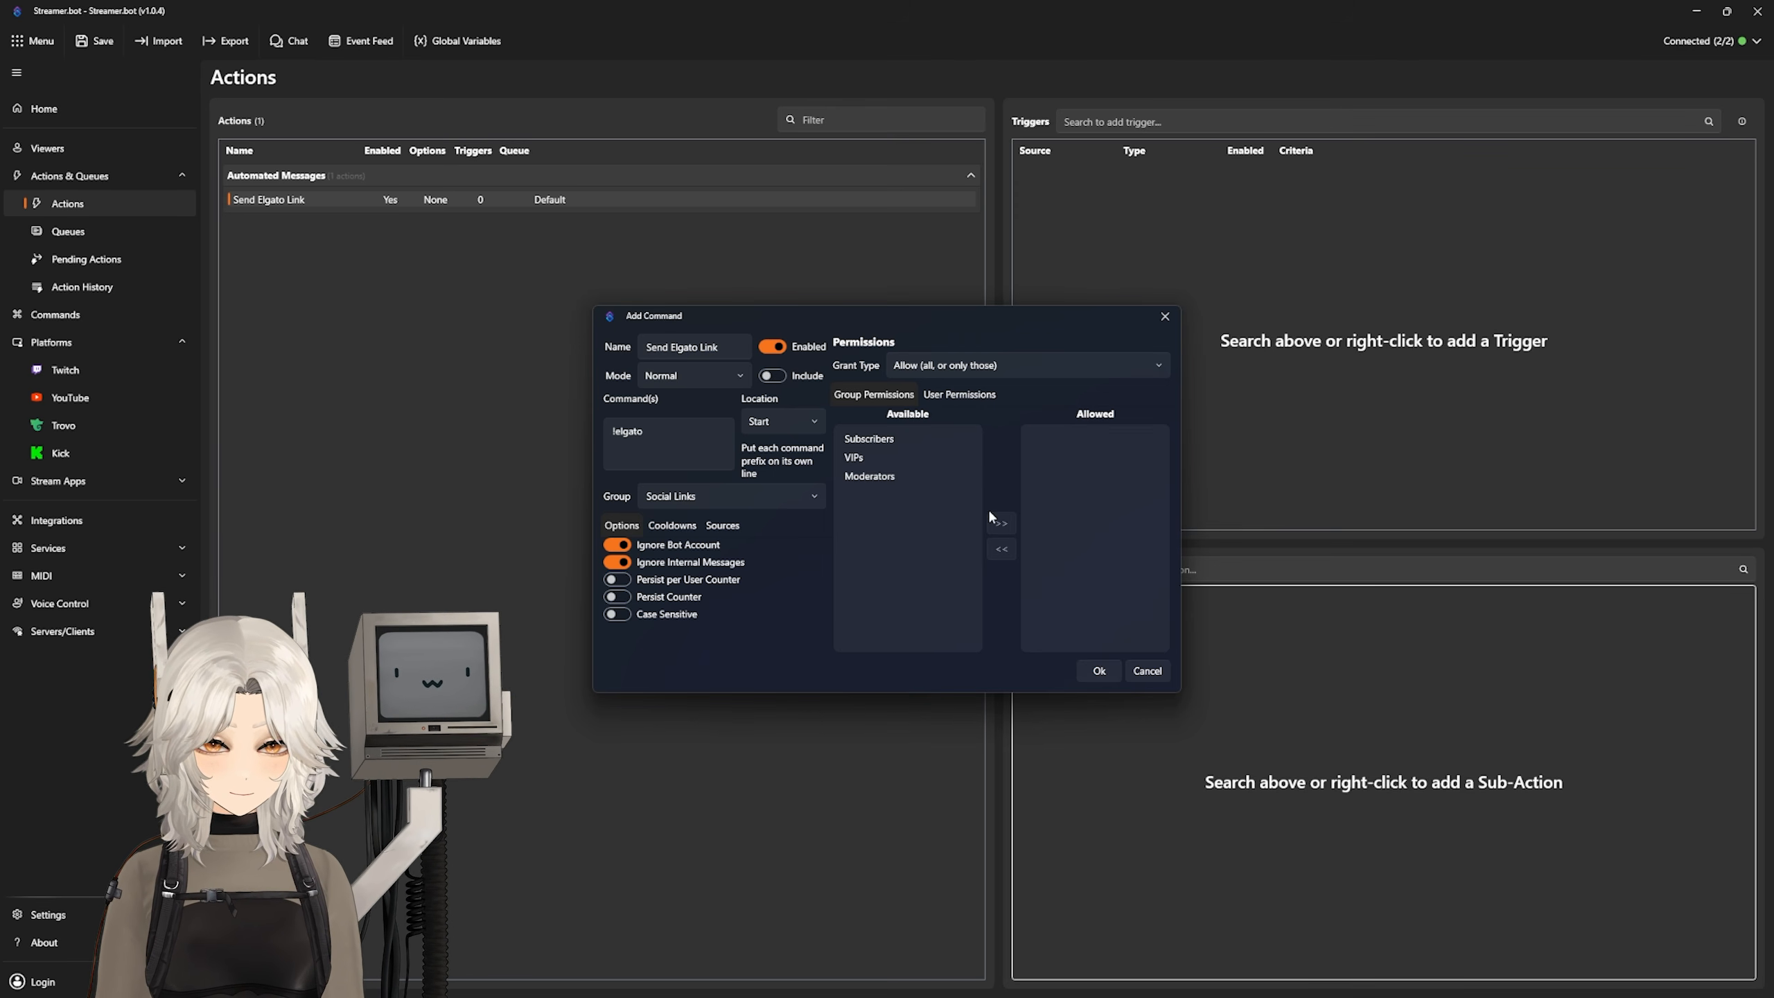
Step: Check the grant type, try allowing only the Moderators group to use the command, and select the VIPs group
{"action": "left_click", "coordinate": [950, 365]}
{"action": "left_click", "coordinate": [928, 423]}
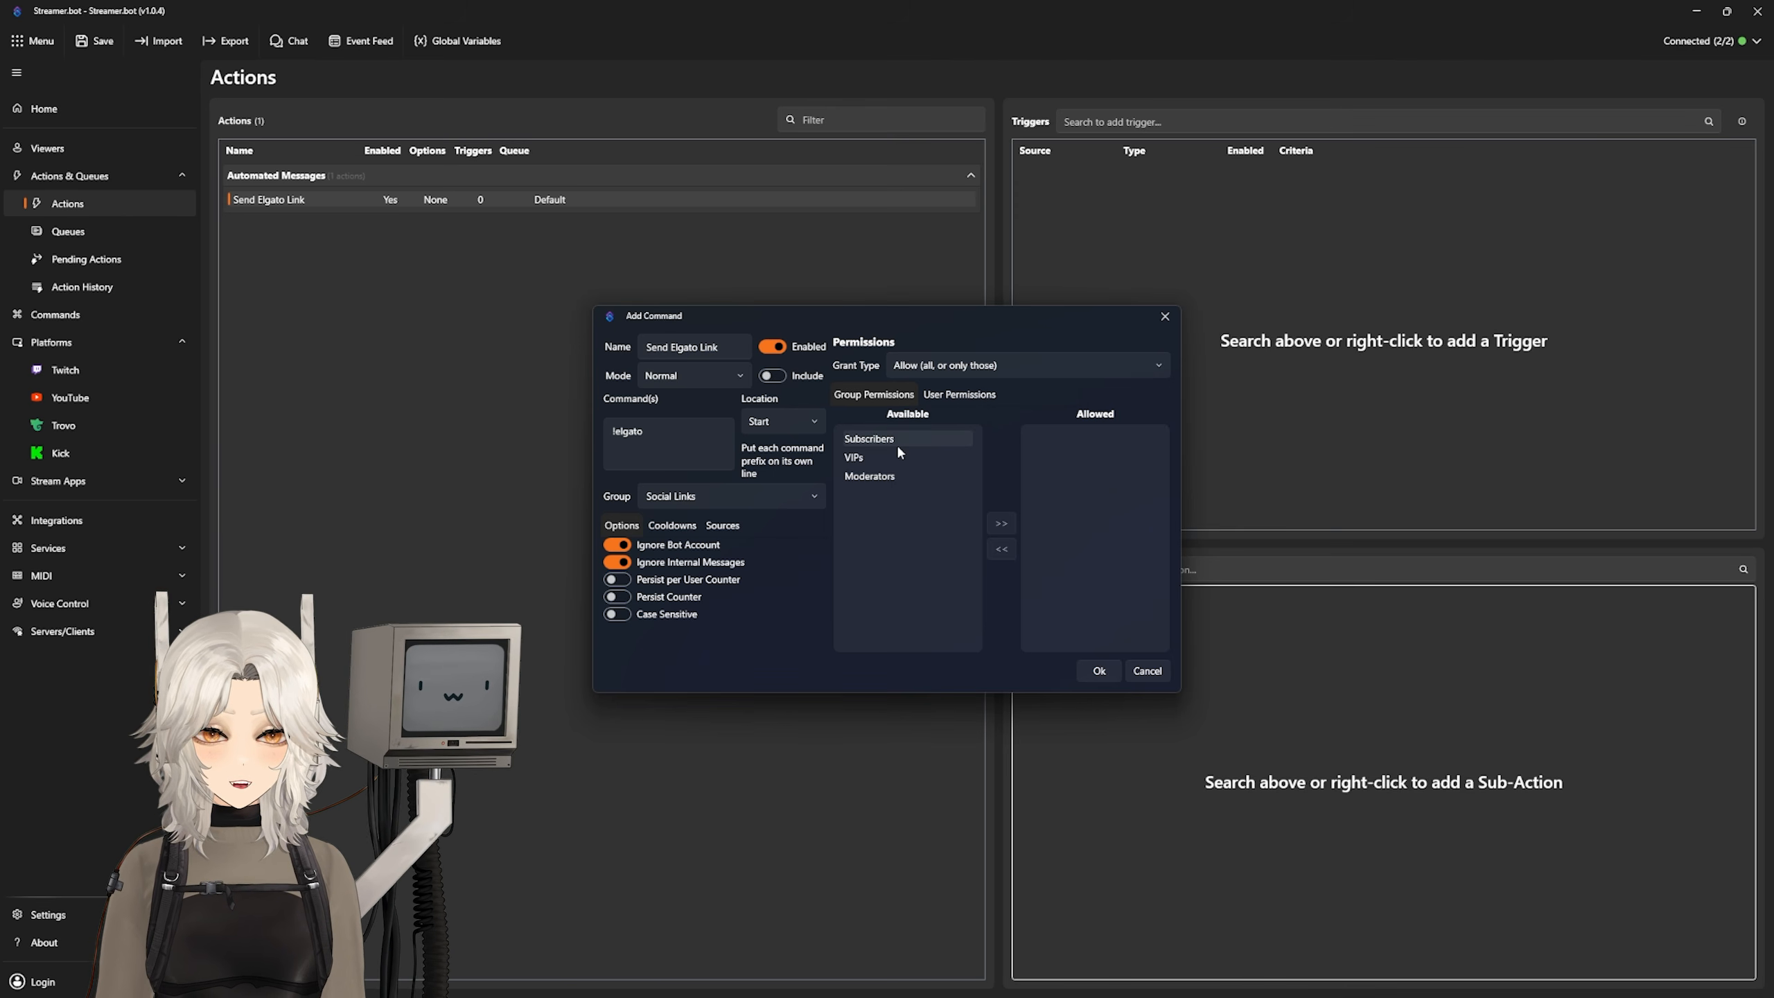
{"action": "left_click", "coordinate": [908, 476]}
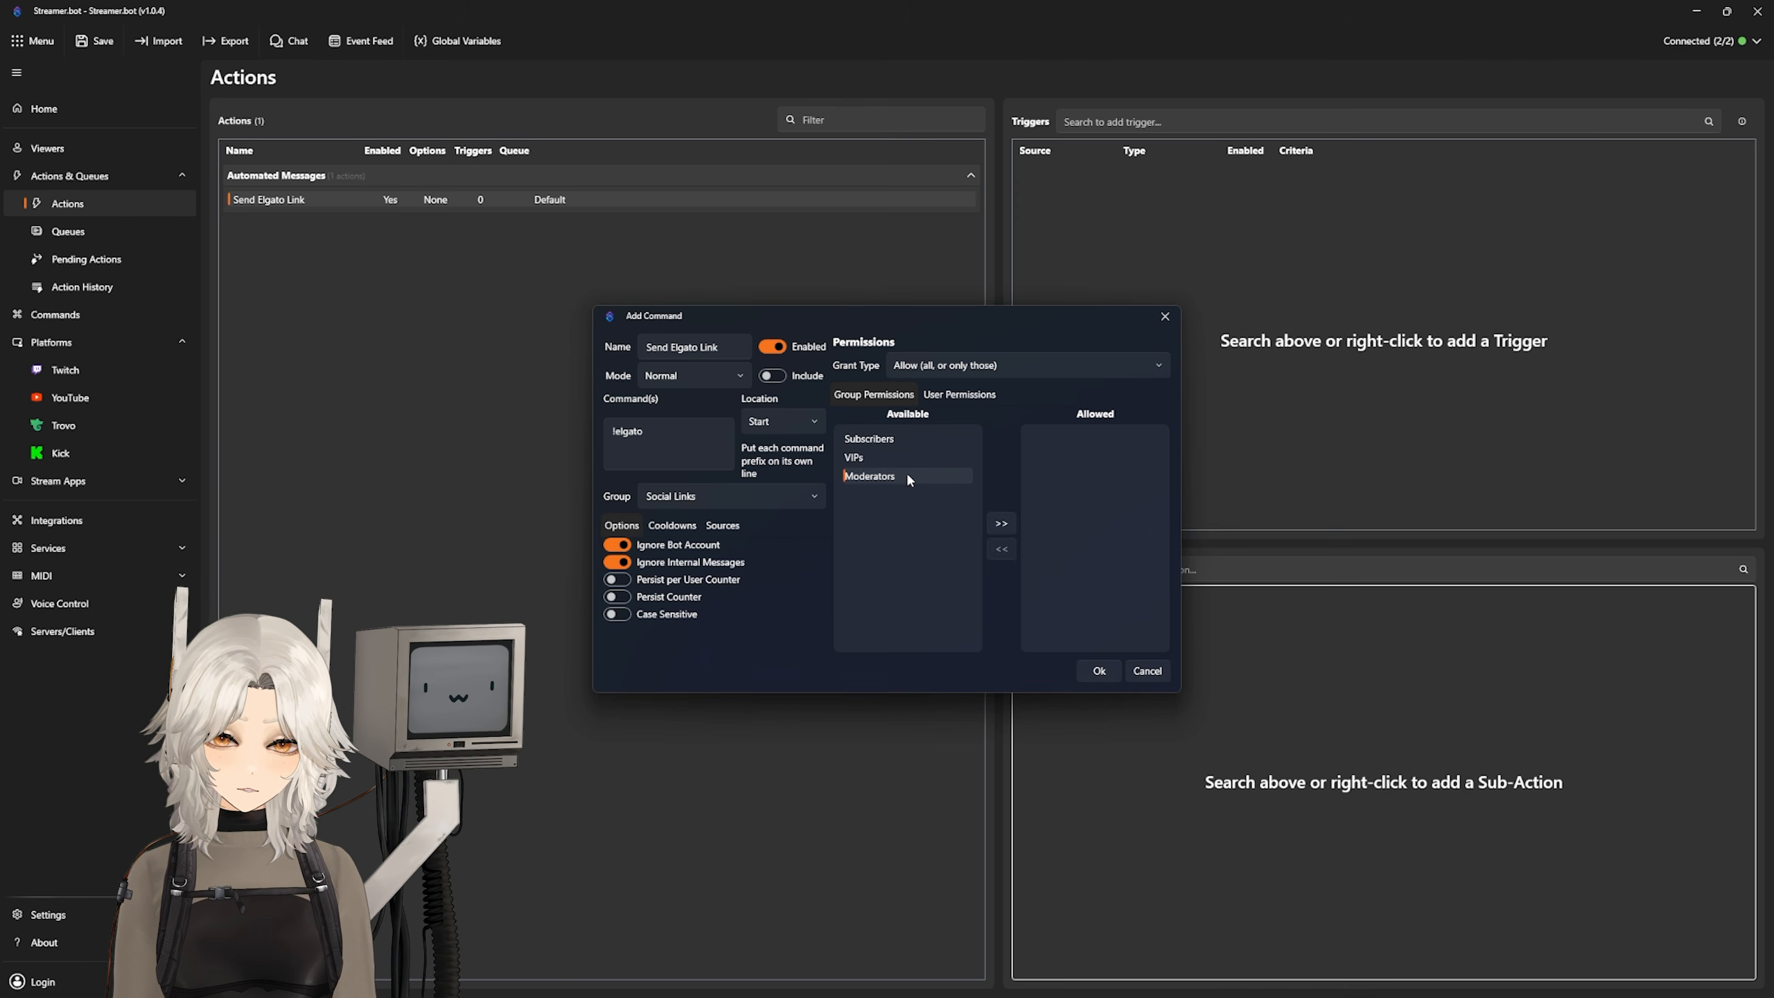
{"action": "left_click", "coordinate": [1003, 525]}
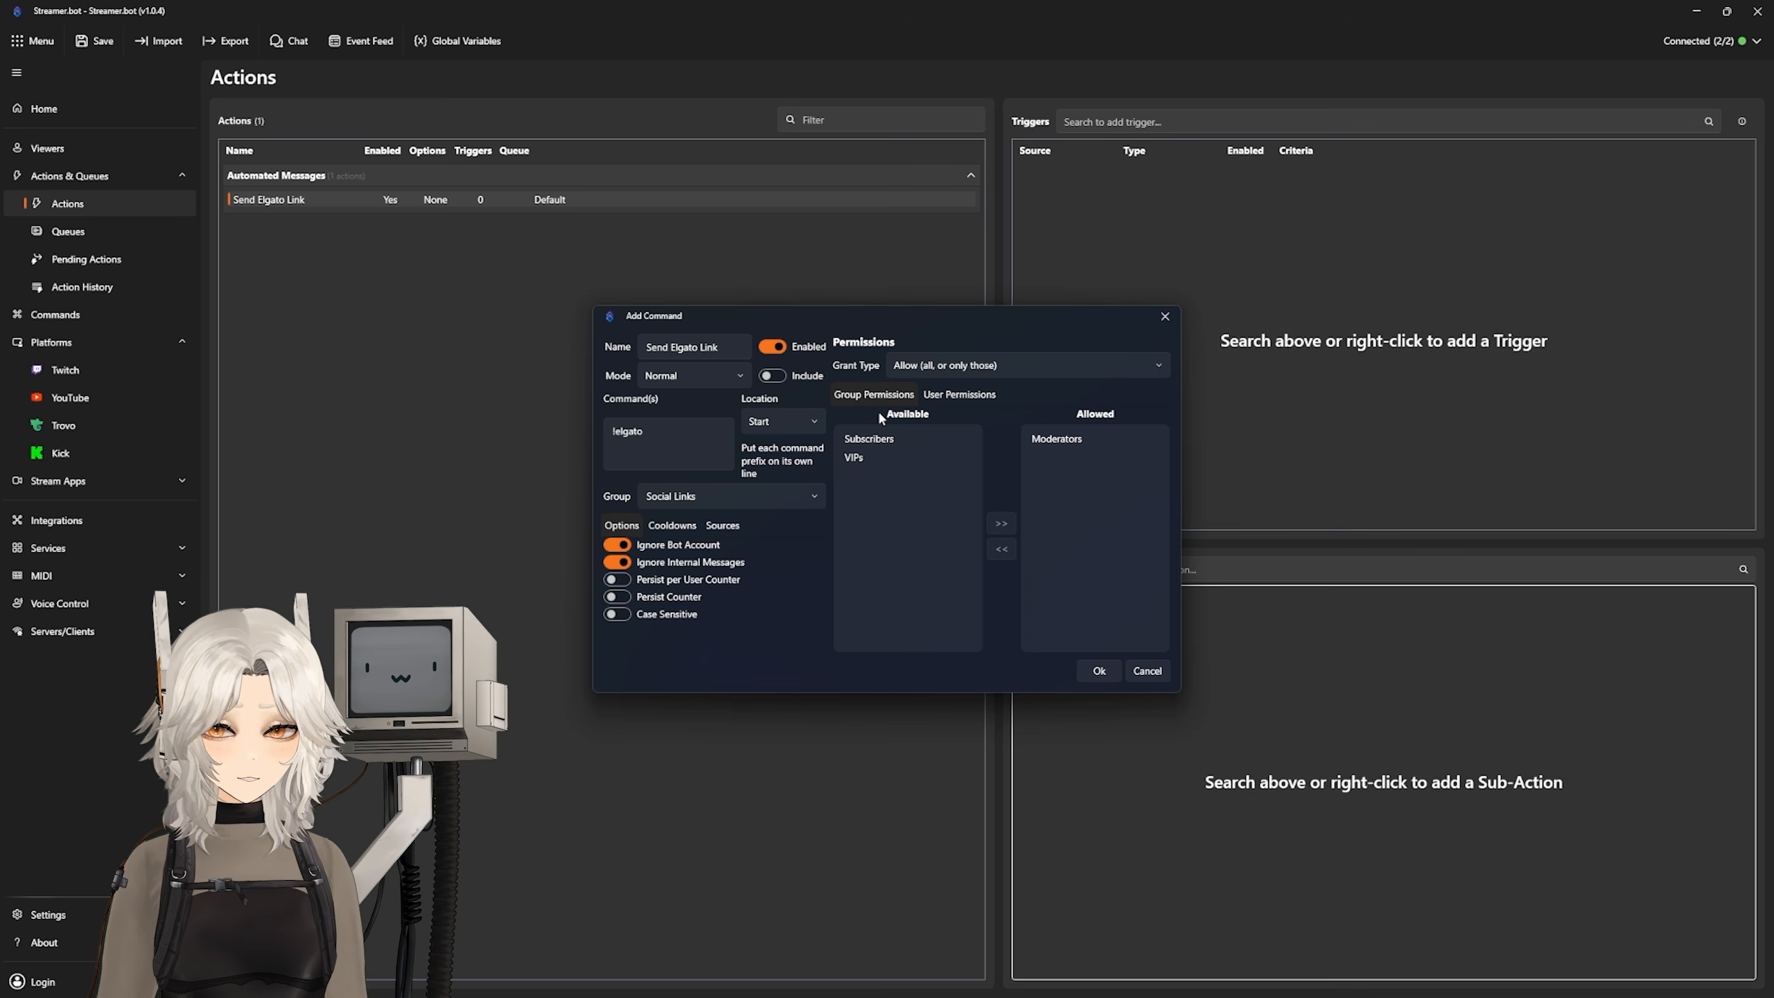
{"action": "left_click", "coordinate": [862, 461]}
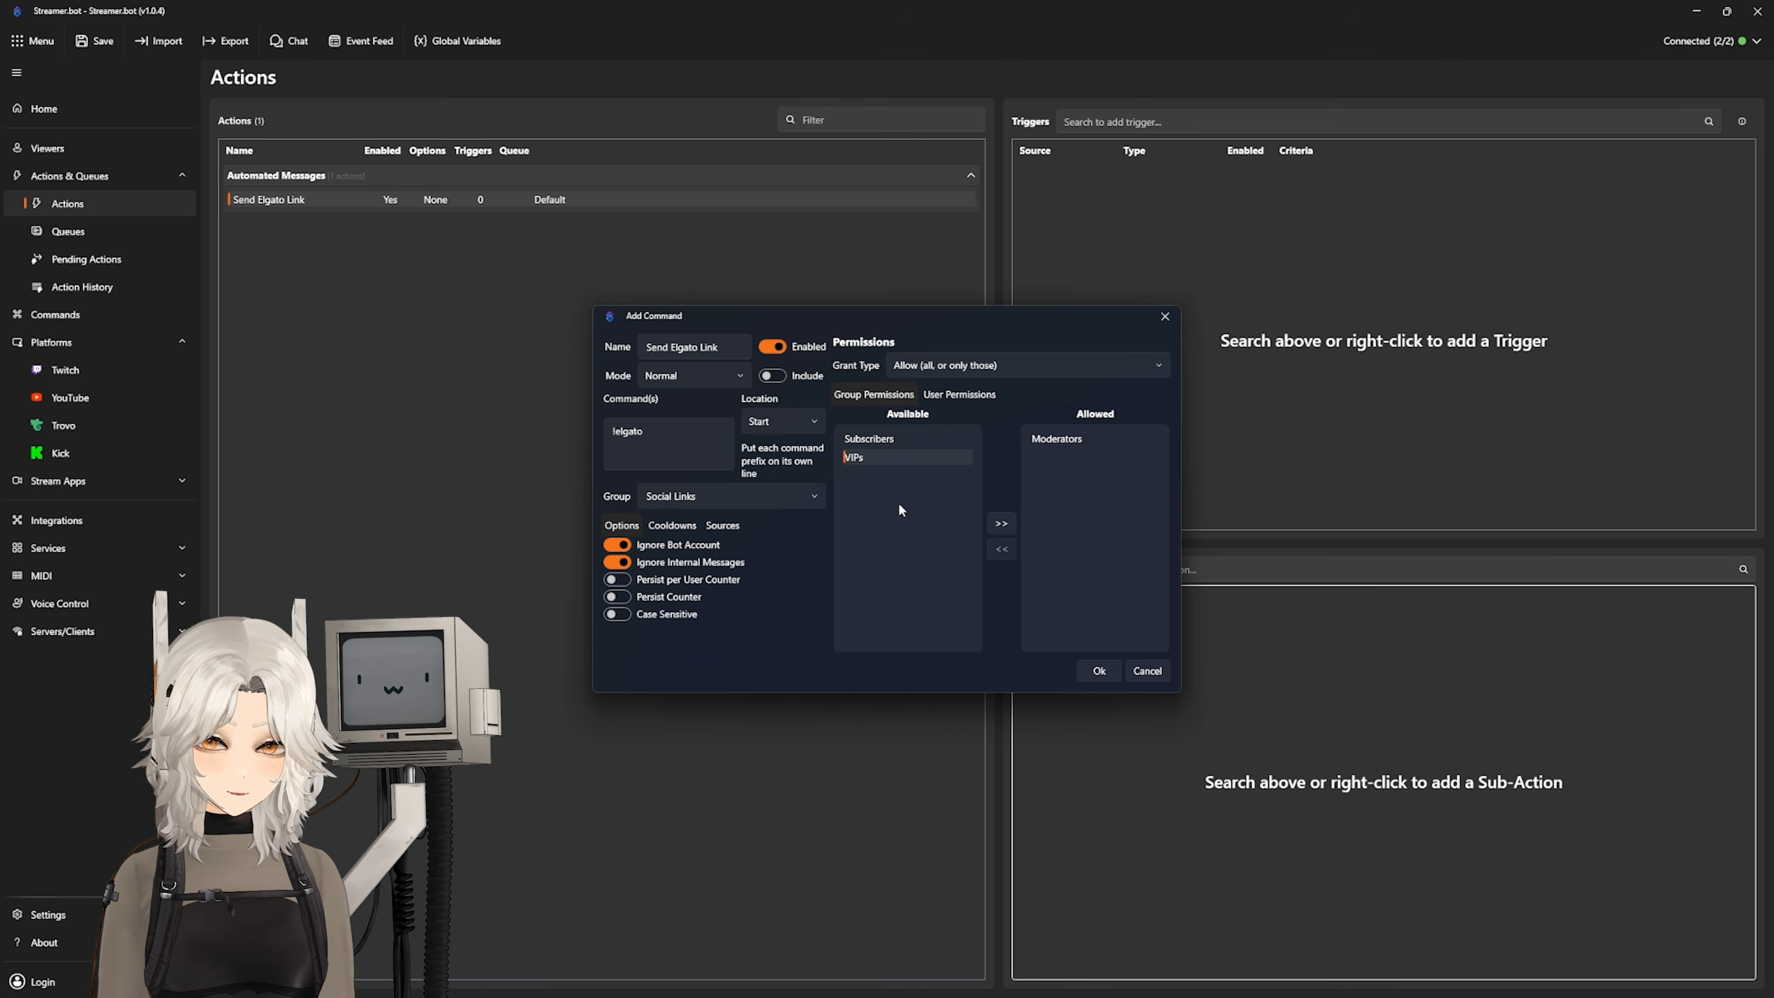
Step: Switch the command's permission grant type to Deny (all, or only those) and back to Allow (all, or only those)
{"action": "left_click", "coordinate": [954, 366]}
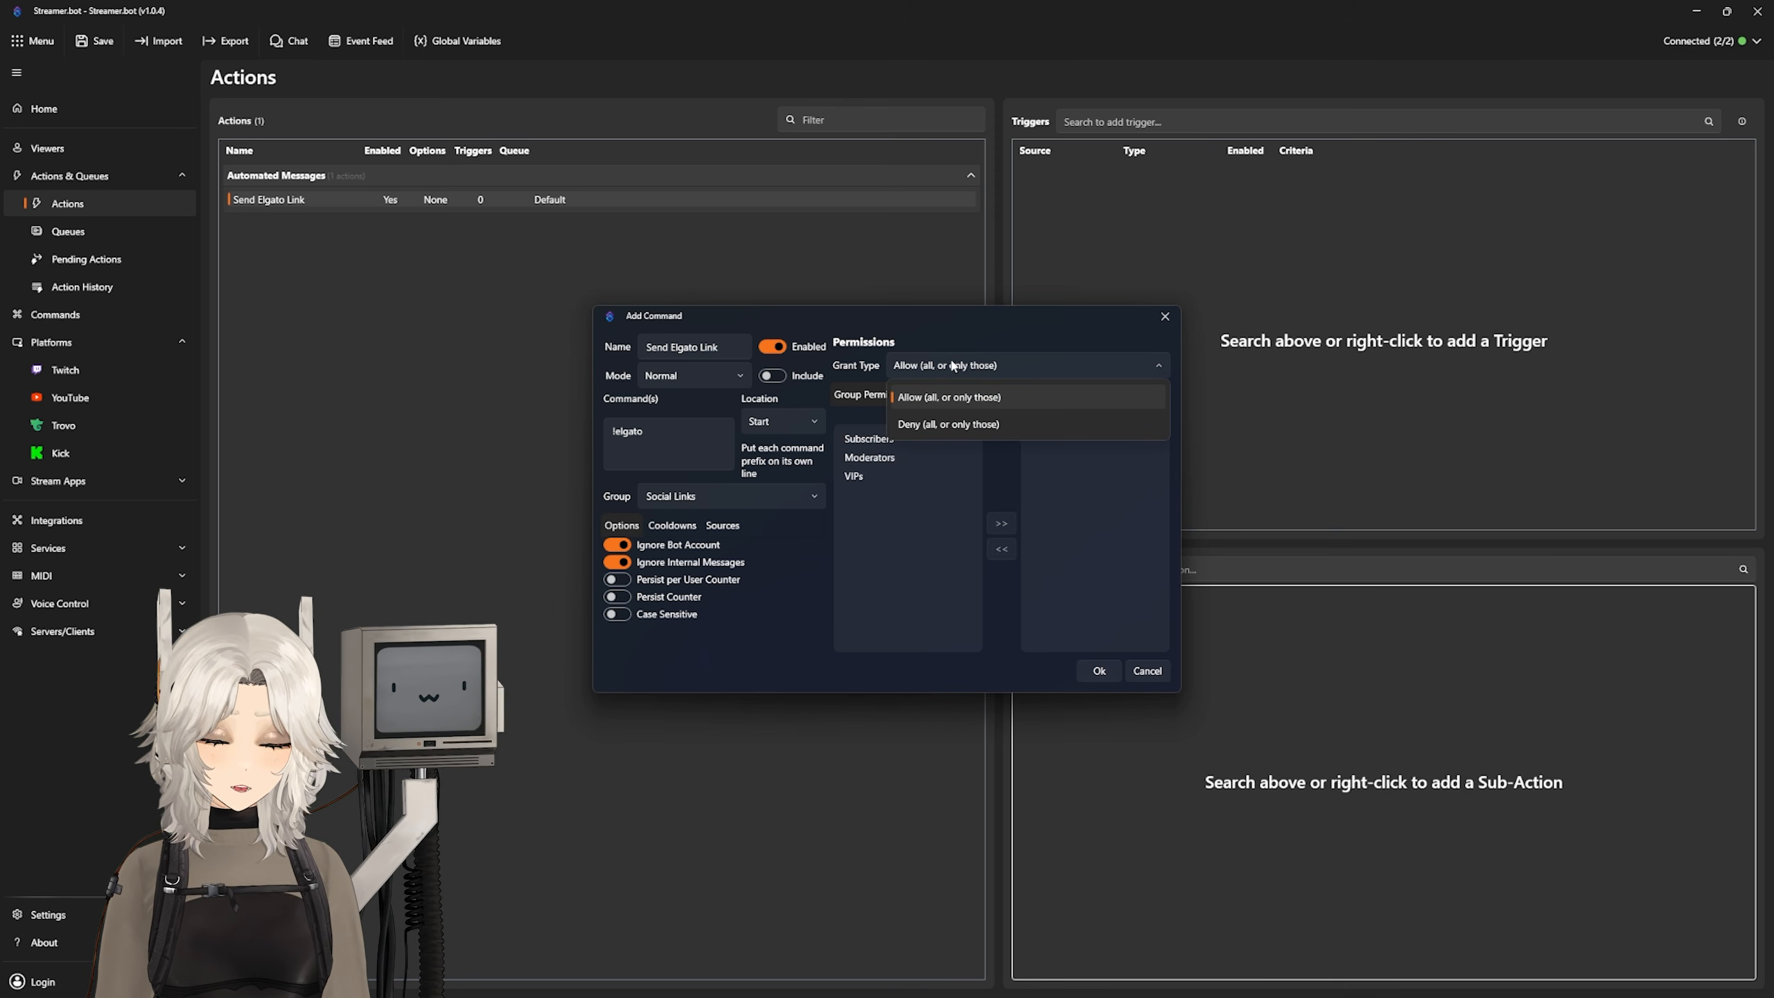
{"action": "left_click", "coordinate": [939, 424]}
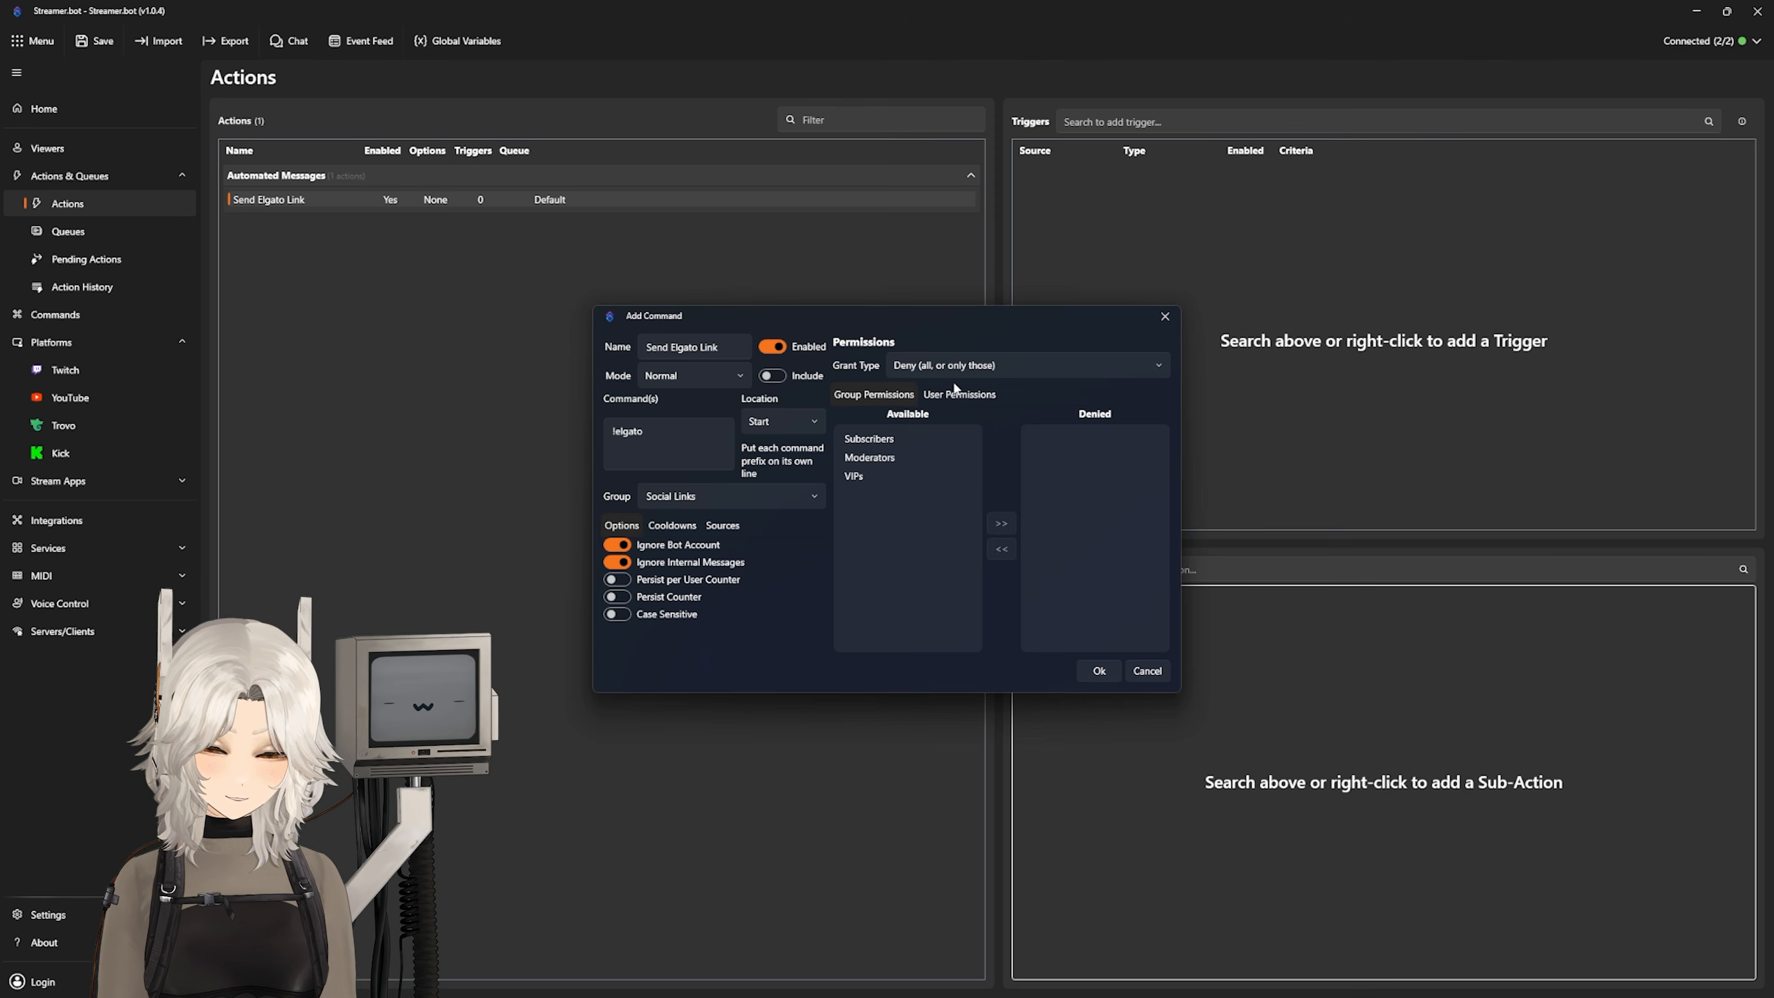
{"action": "left_click", "coordinate": [963, 372]}
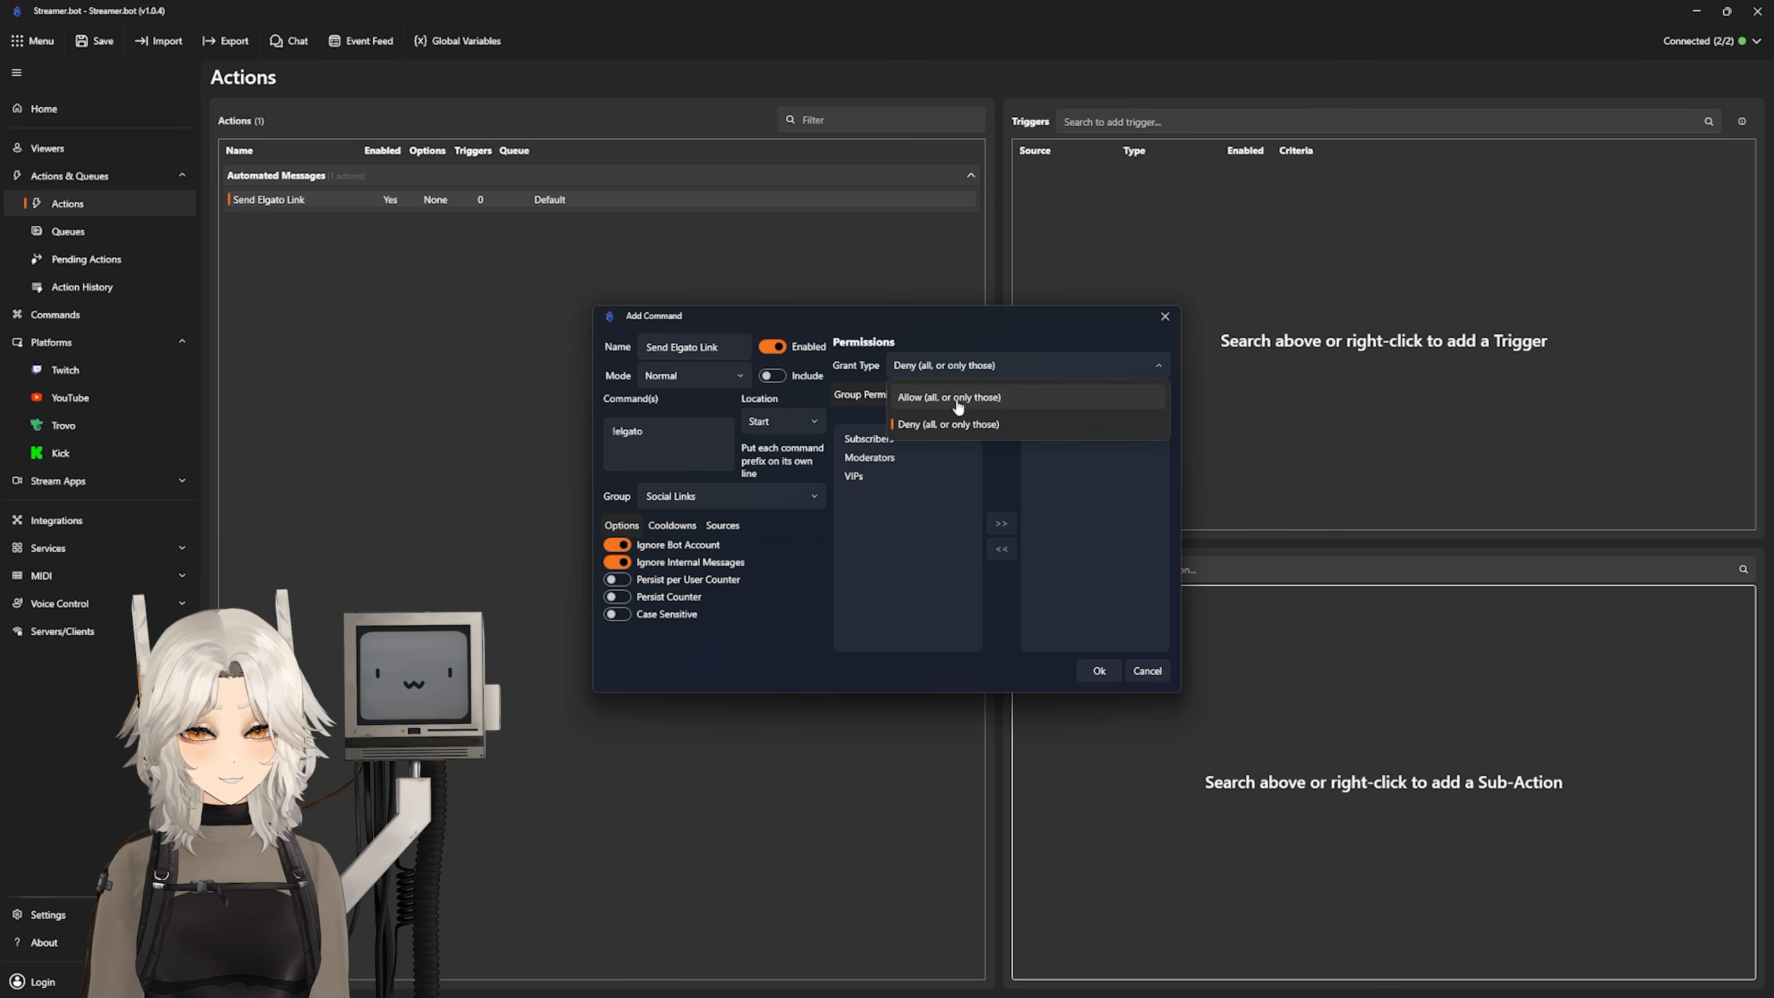
{"action": "left_click", "coordinate": [959, 403]}
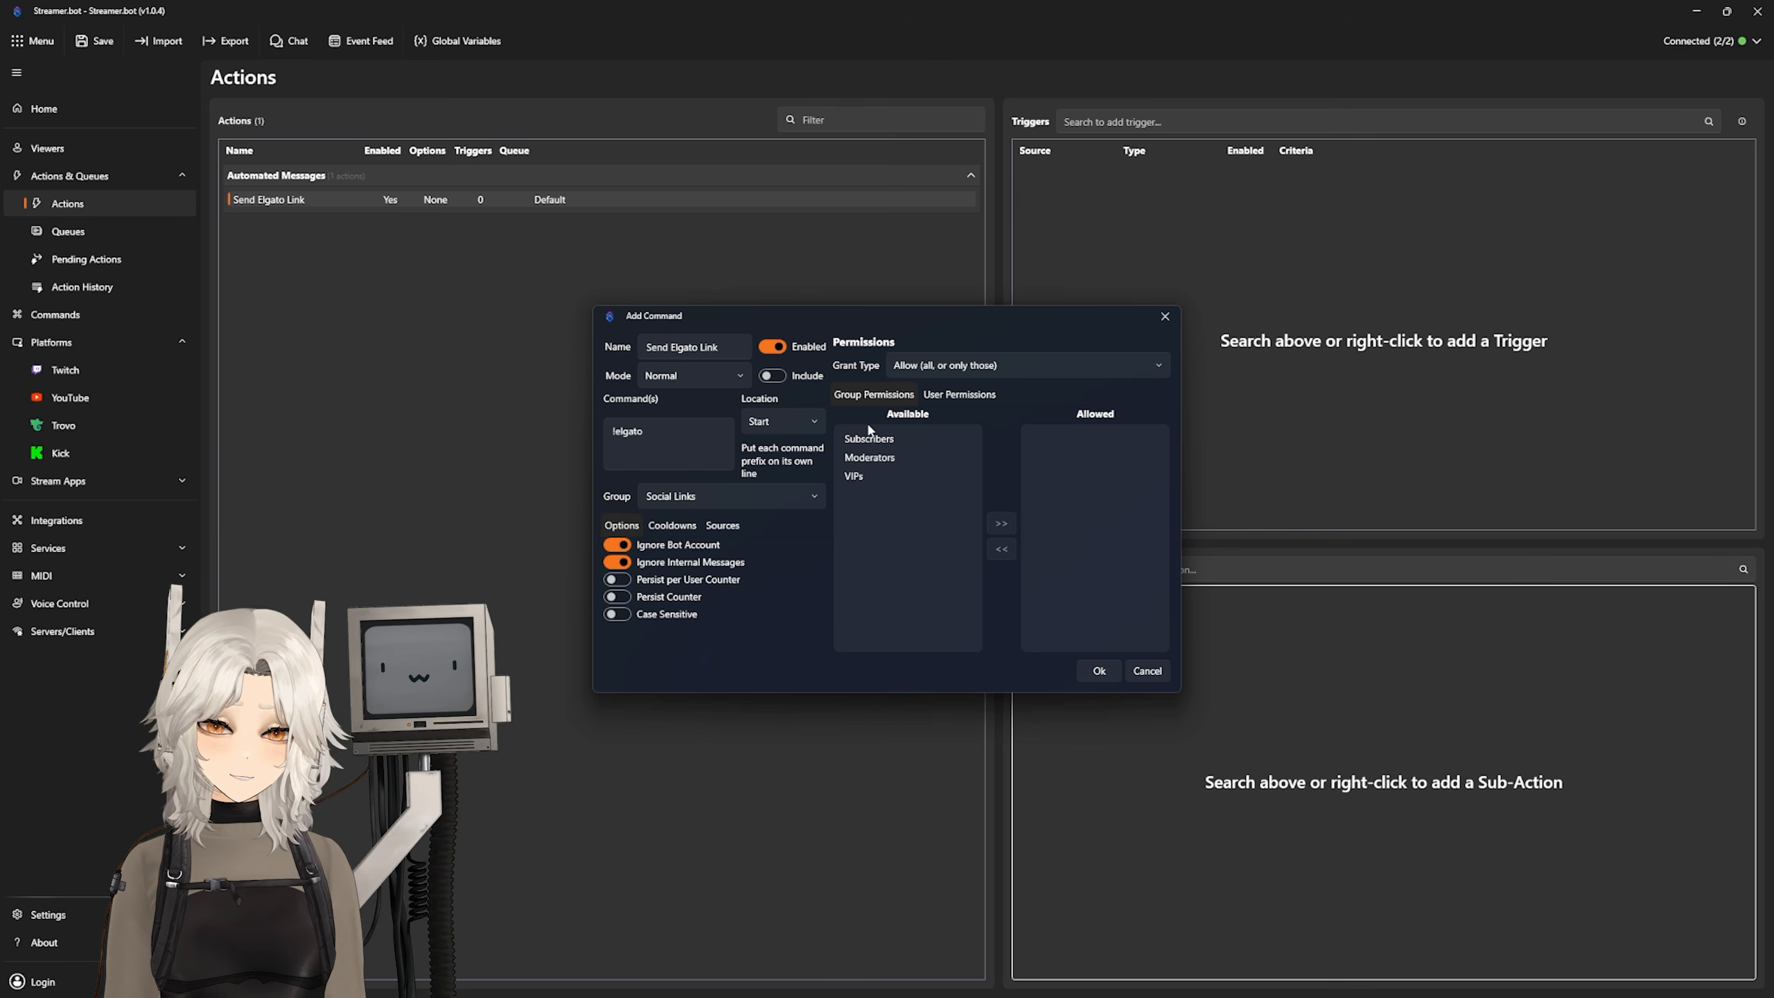
Step: Examine the command's user permissions and the message sources it can listen to
{"action": "left_click", "coordinate": [962, 395]}
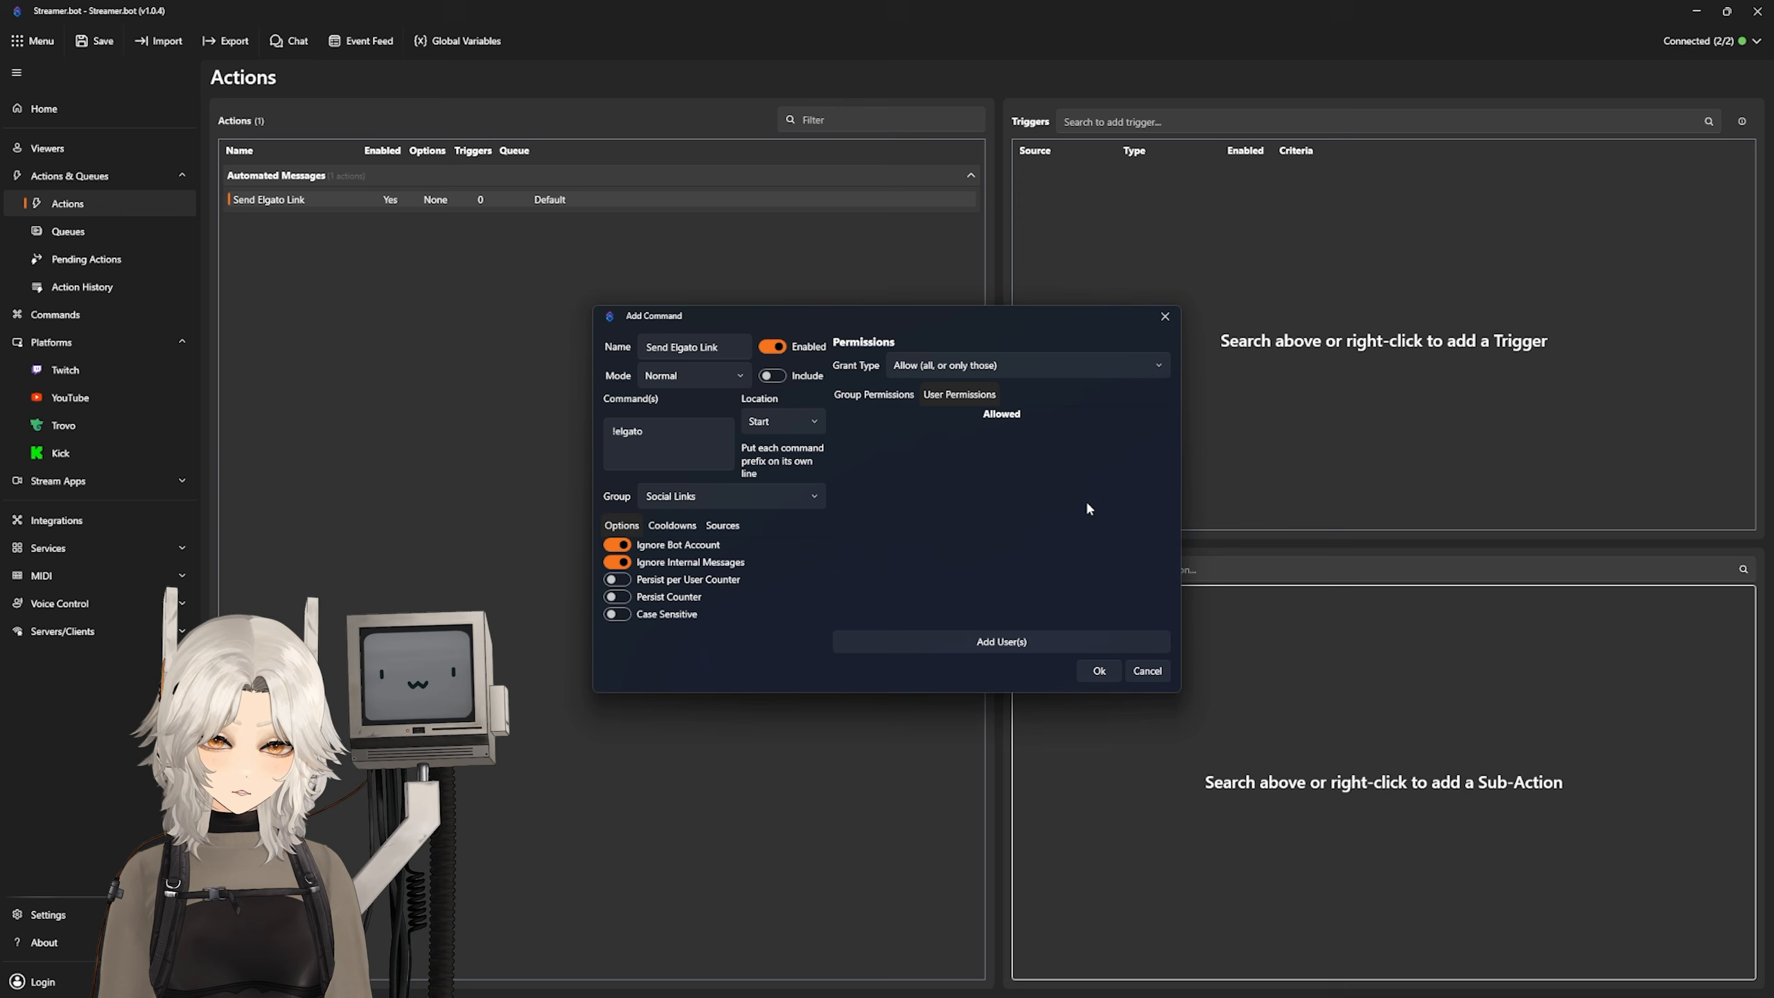
{"action": "left_click", "coordinate": [875, 397]}
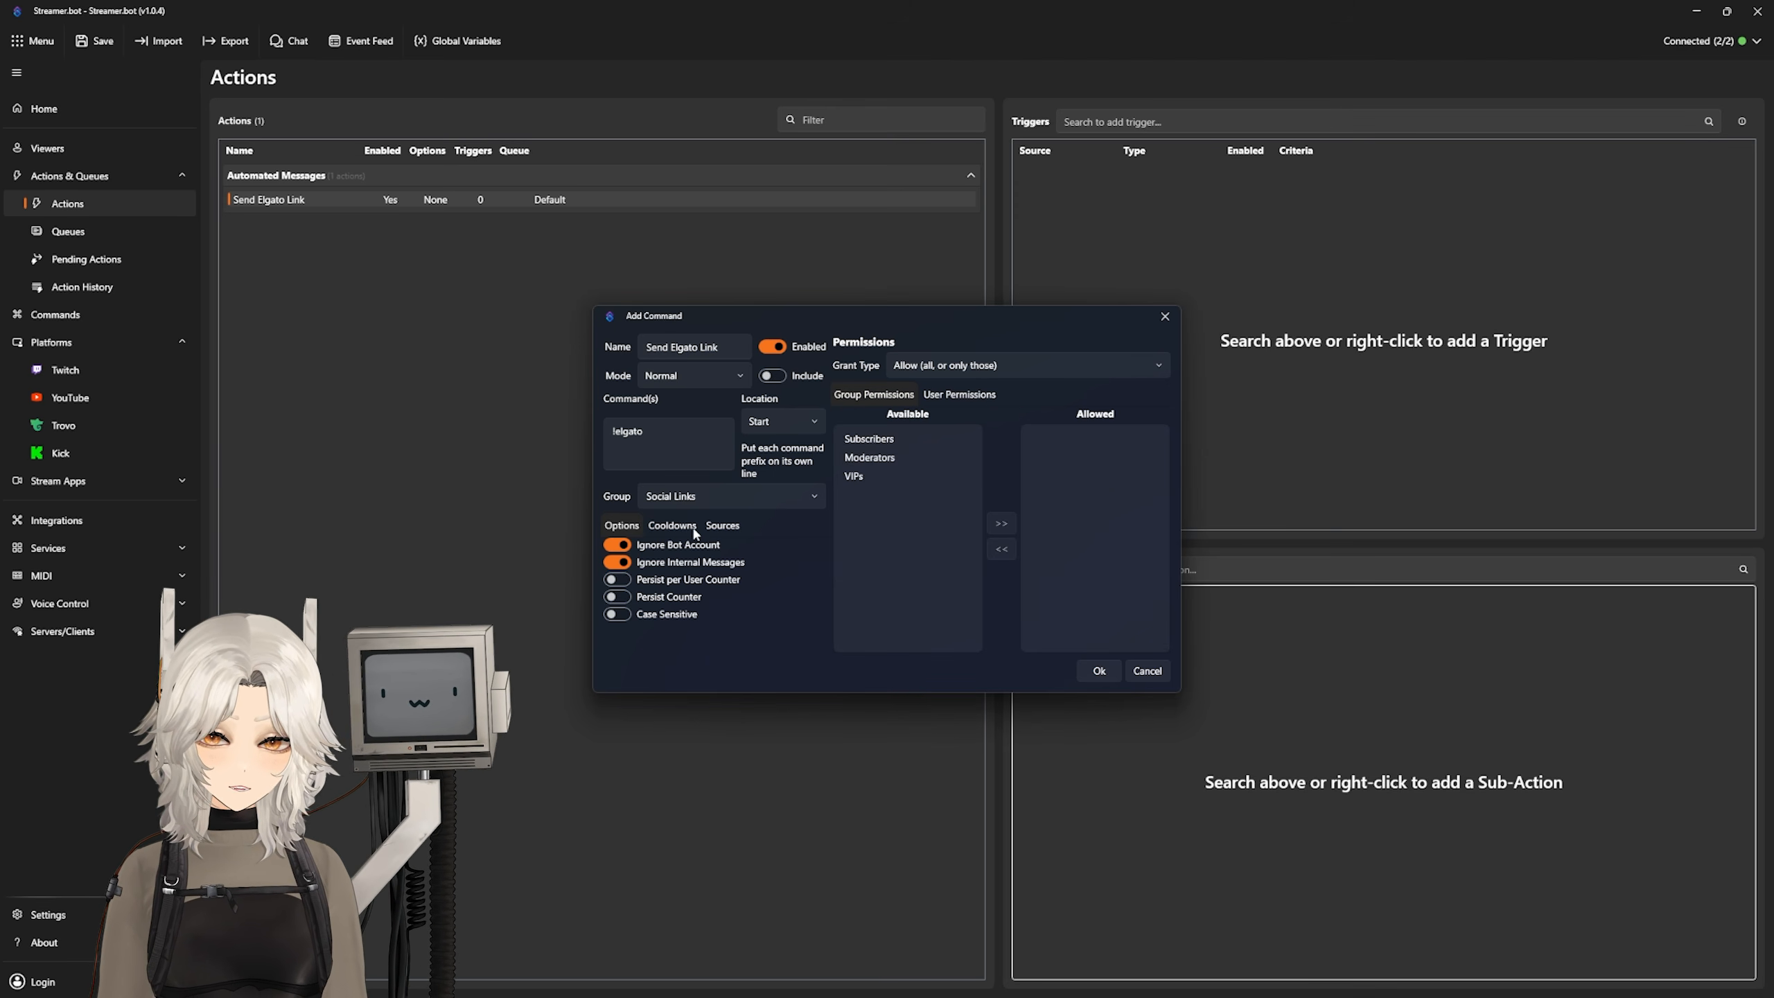
{"action": "left_click", "coordinate": [724, 527]}
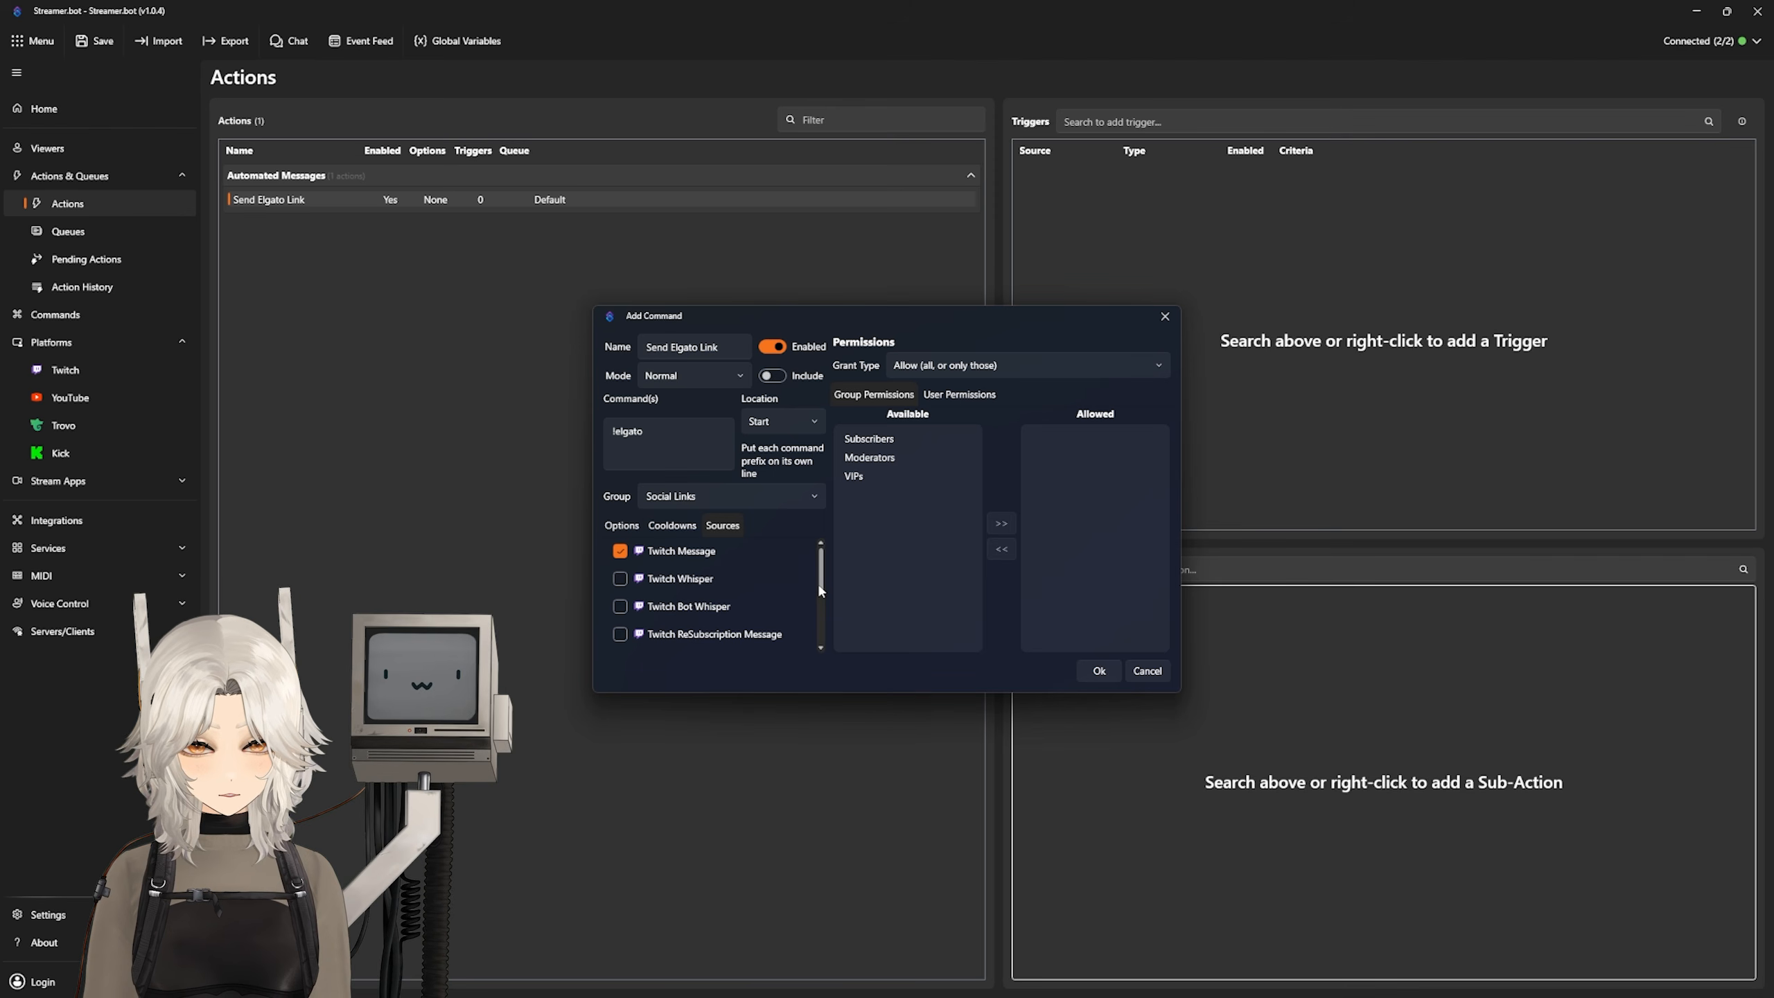
{"action": "left_click_drag", "start_coordinate": [820, 586], "coordinate": [806, 534]}
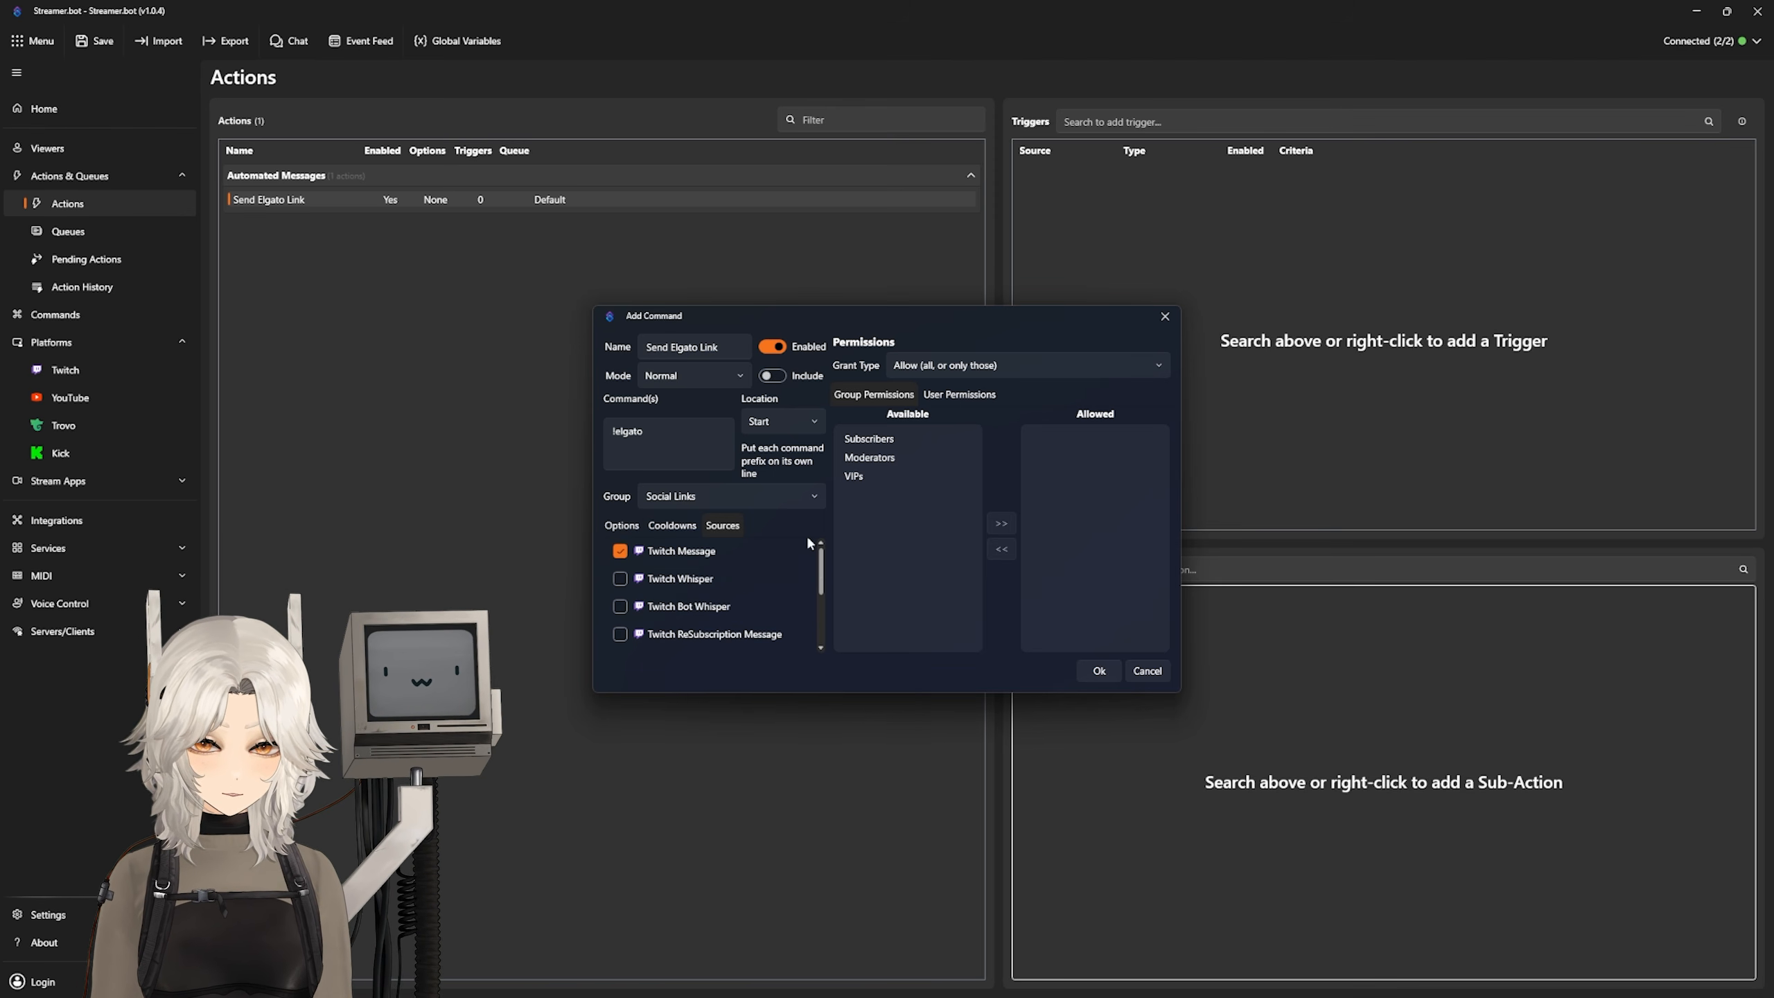
Step: Set the command's global cooldown to 30 seconds
{"action": "left_click", "coordinate": [672, 526]}
{"action": "left_click", "coordinate": [690, 551]}
{"action": "type", "text": "30"}
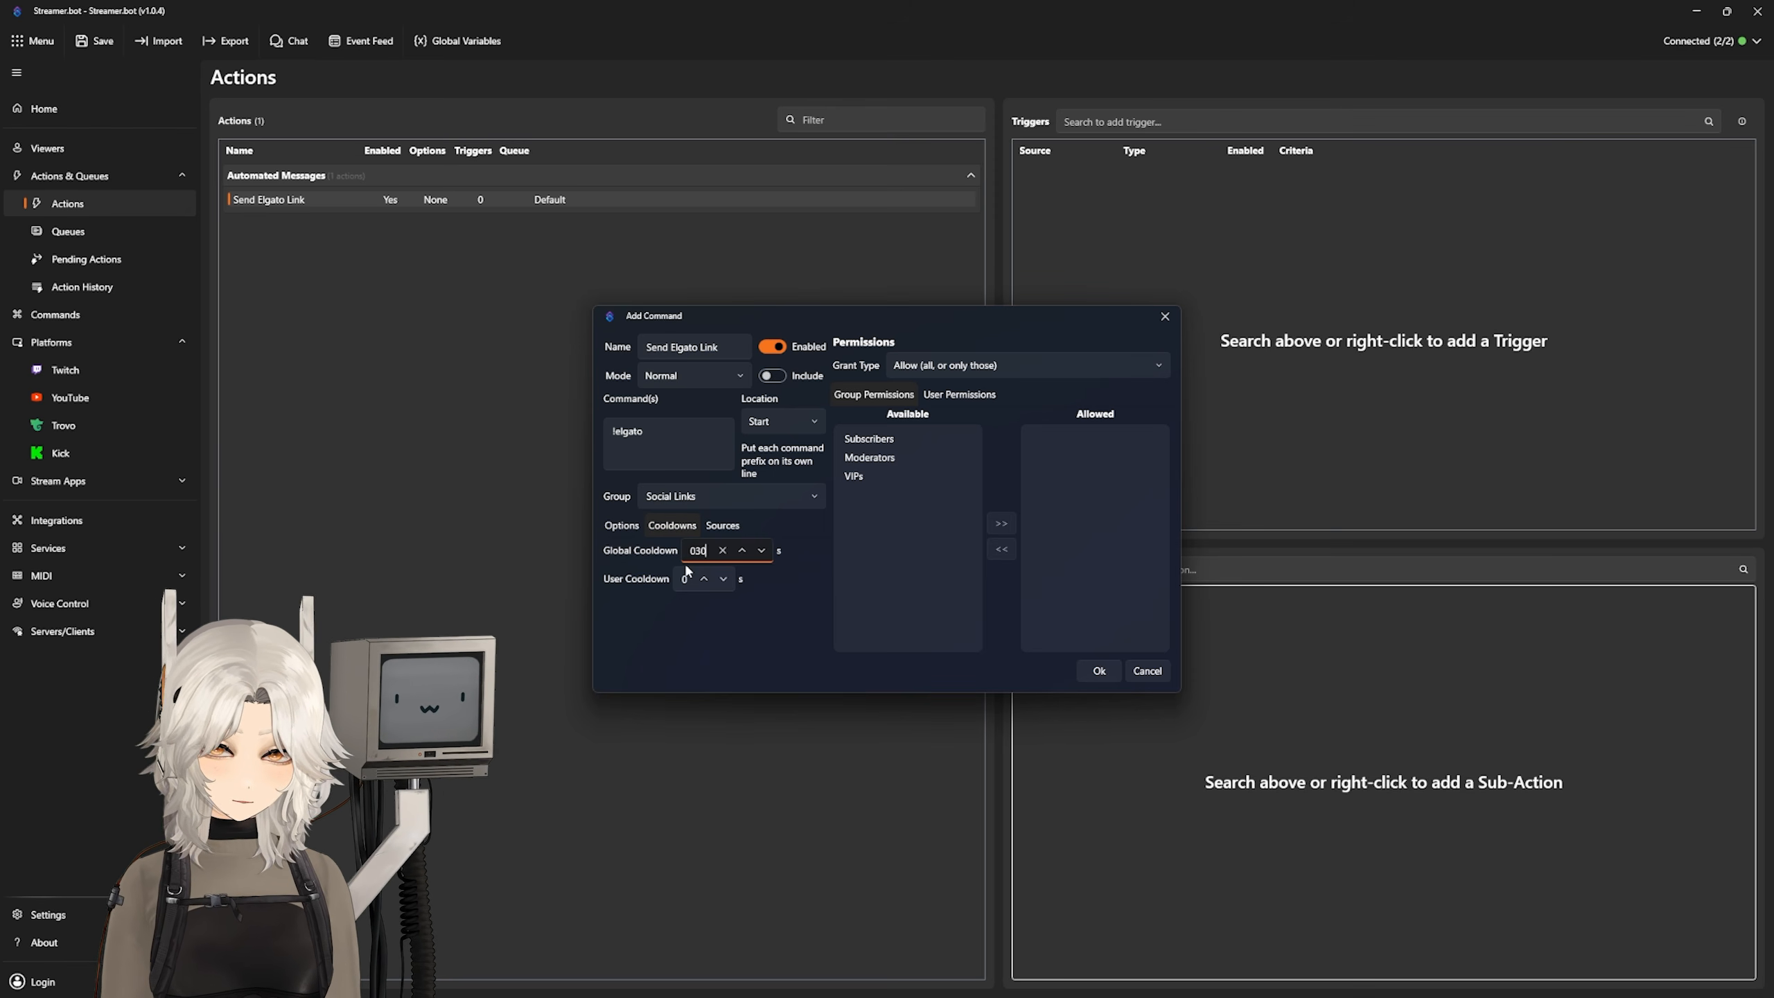
Step: Set the global and user cooldowns to 30 seconds each, then save the command and add it as the action's trigger
{"action": "left_click", "coordinate": [721, 553]}
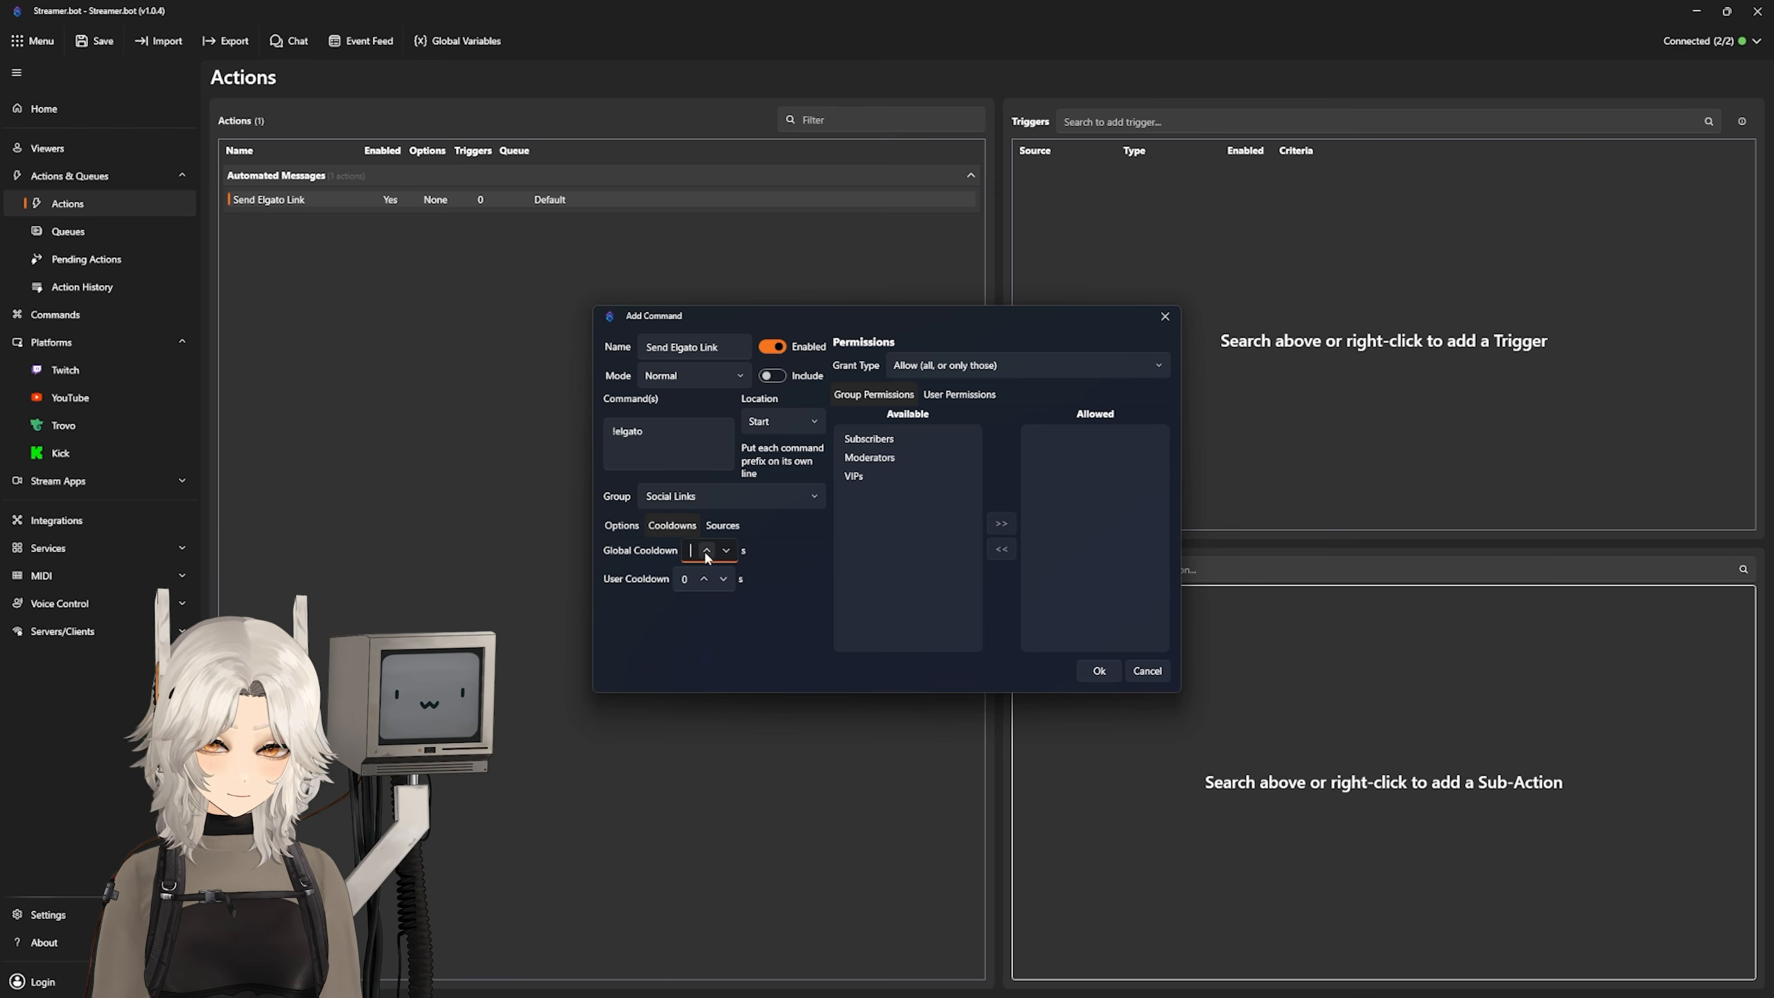
{"action": "type", "text": "30"}
{"action": "left_click", "coordinate": [692, 581]}
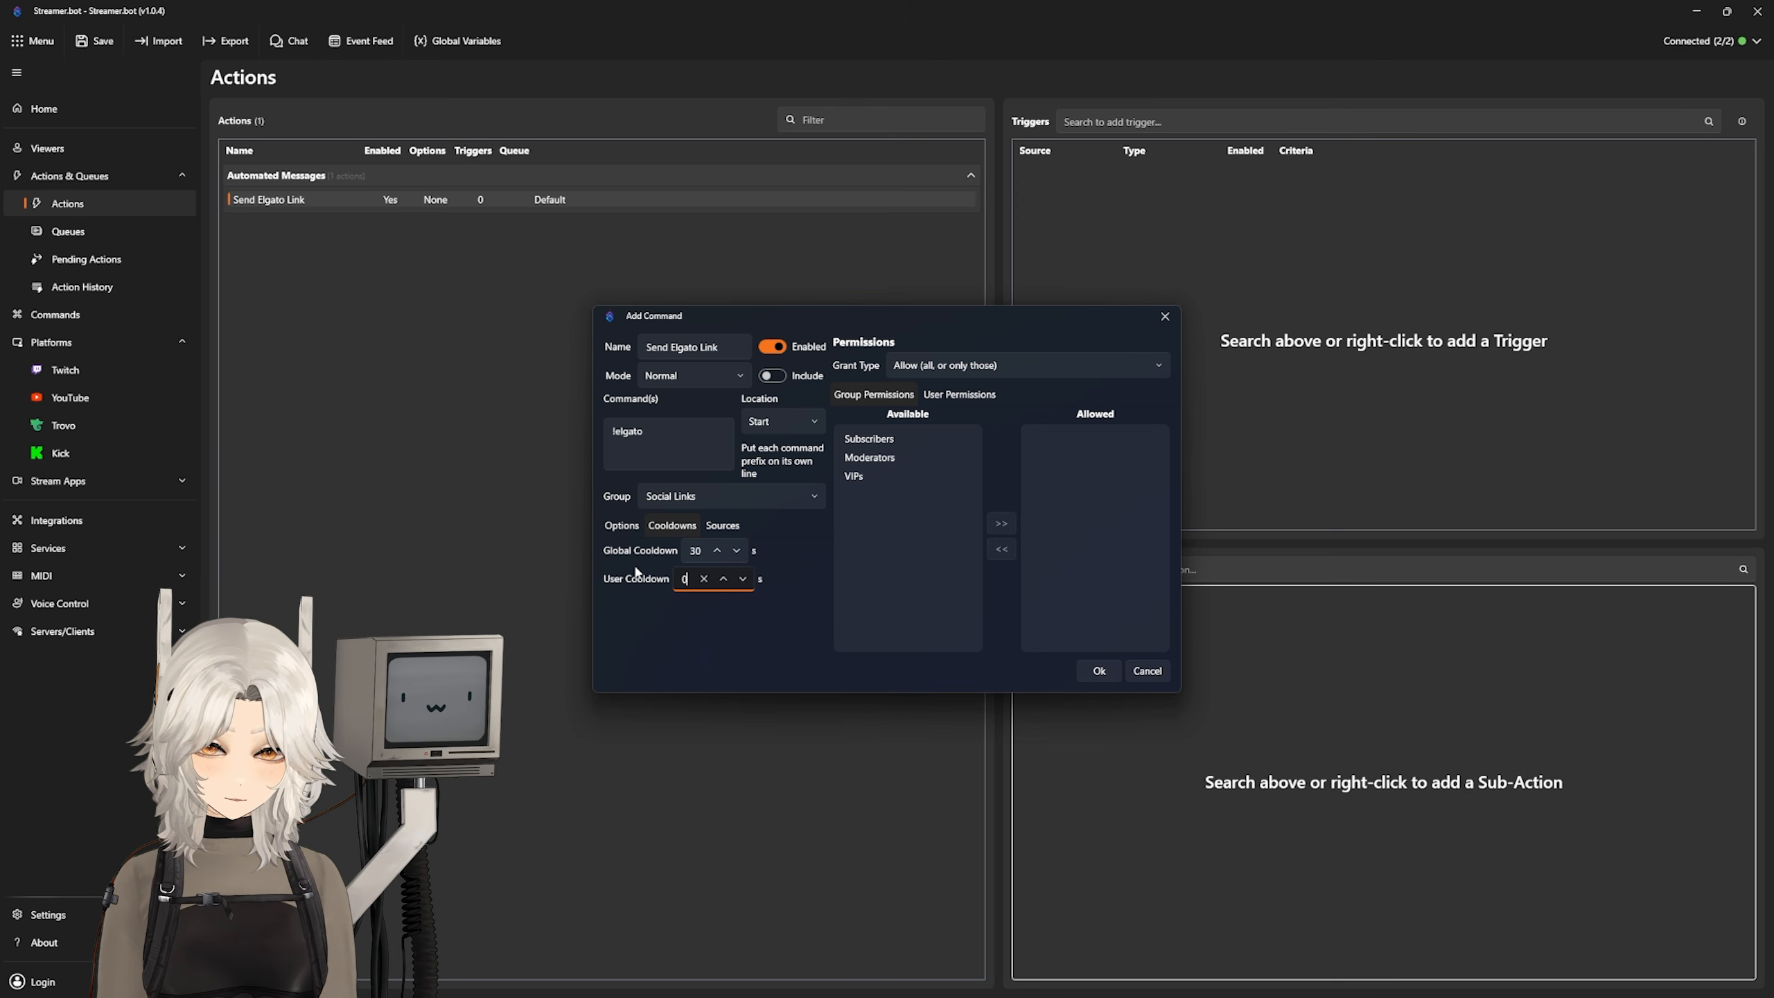
{"action": "type", "text": "30"}
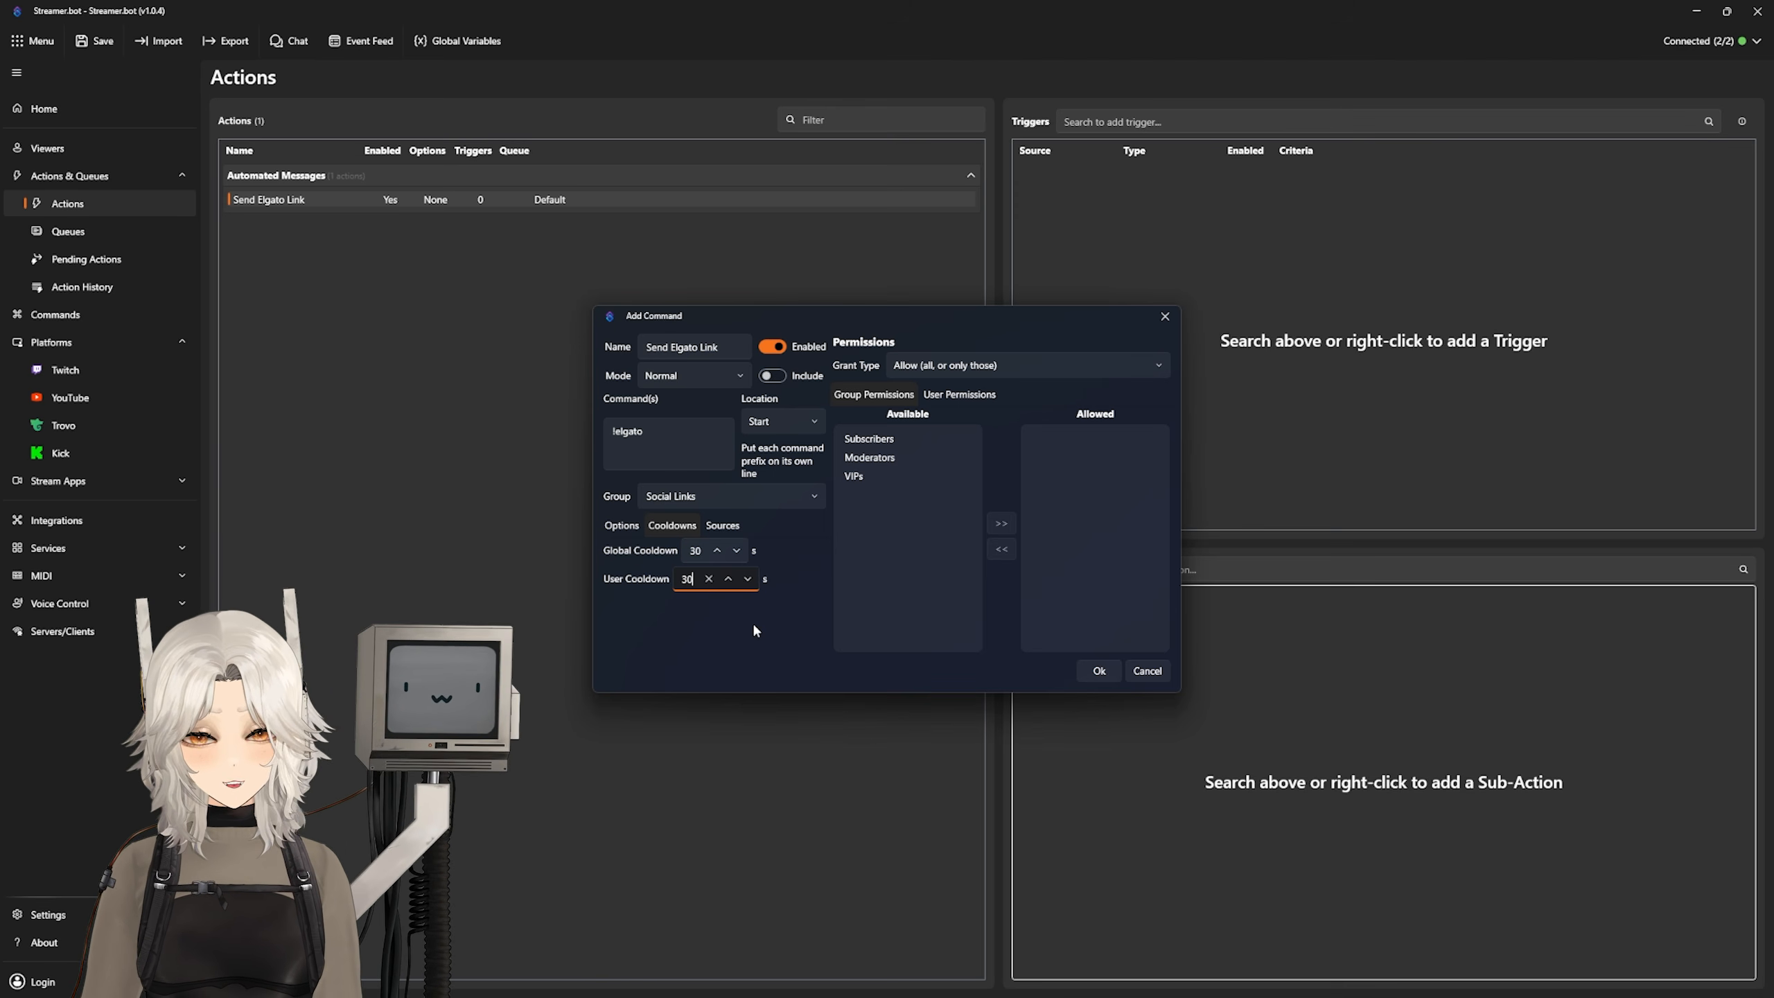
{"action": "left_click", "coordinate": [1098, 671]}
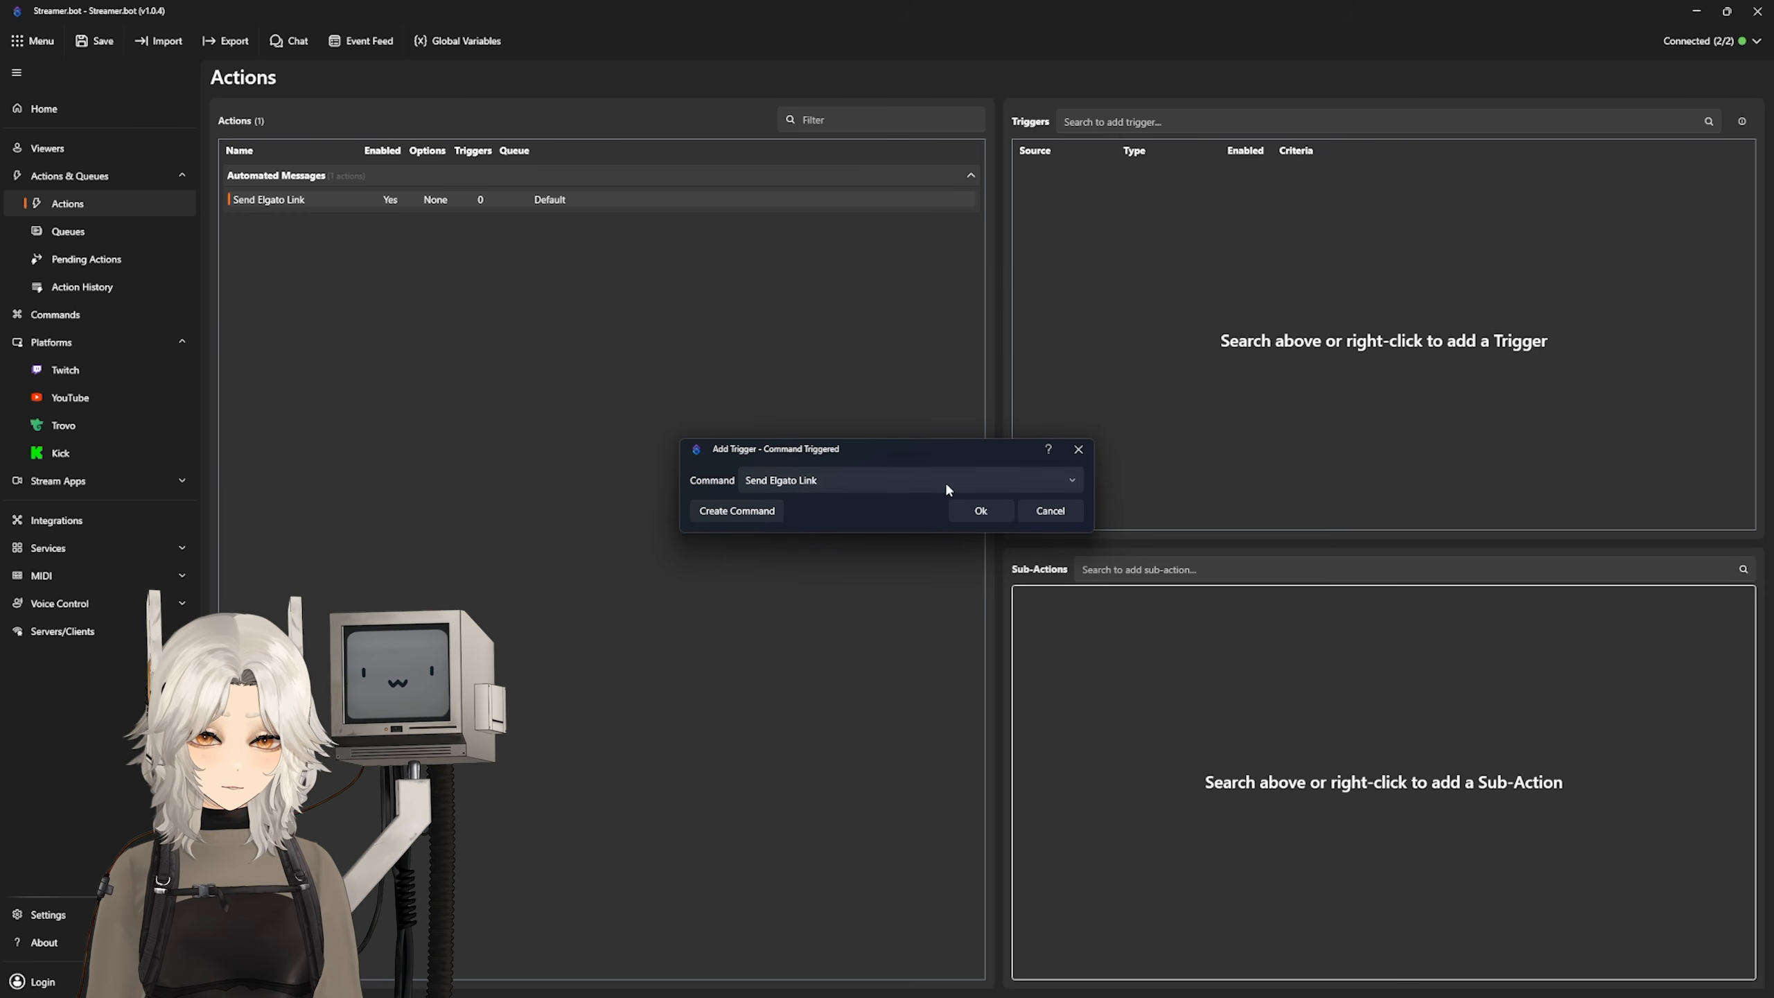
{"action": "left_click", "coordinate": [981, 511]}
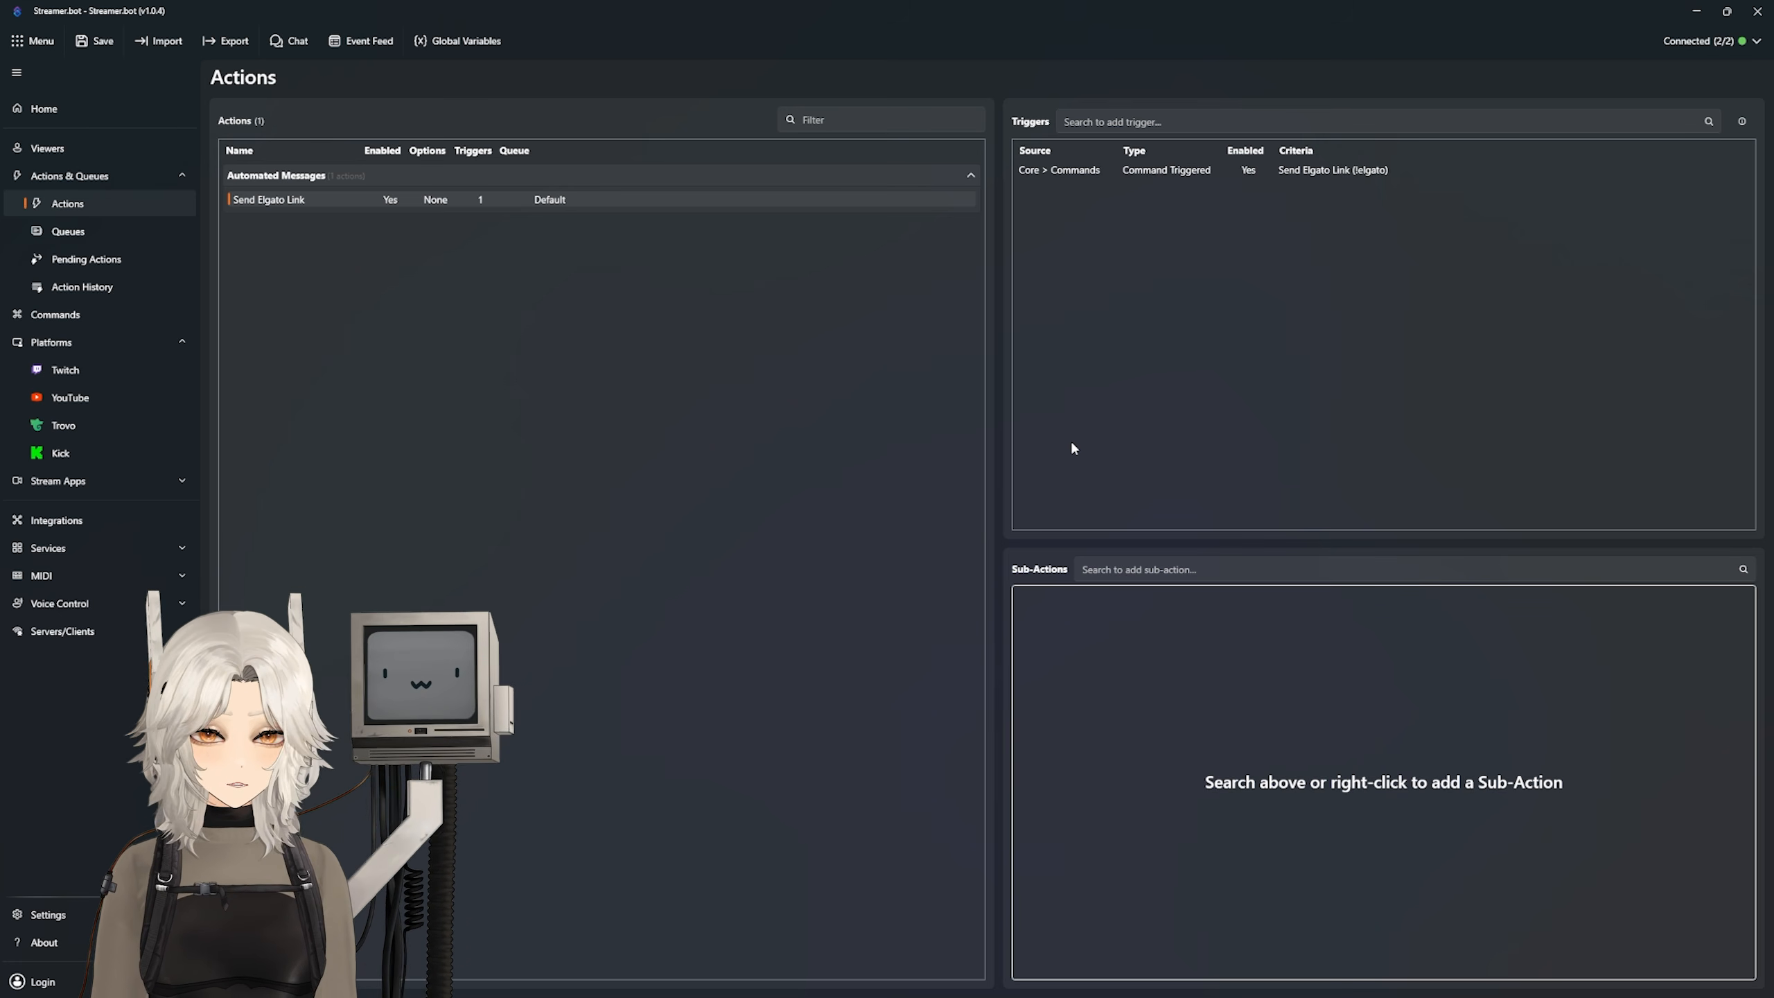
{"action": "right_click", "coordinate": [1095, 672]}
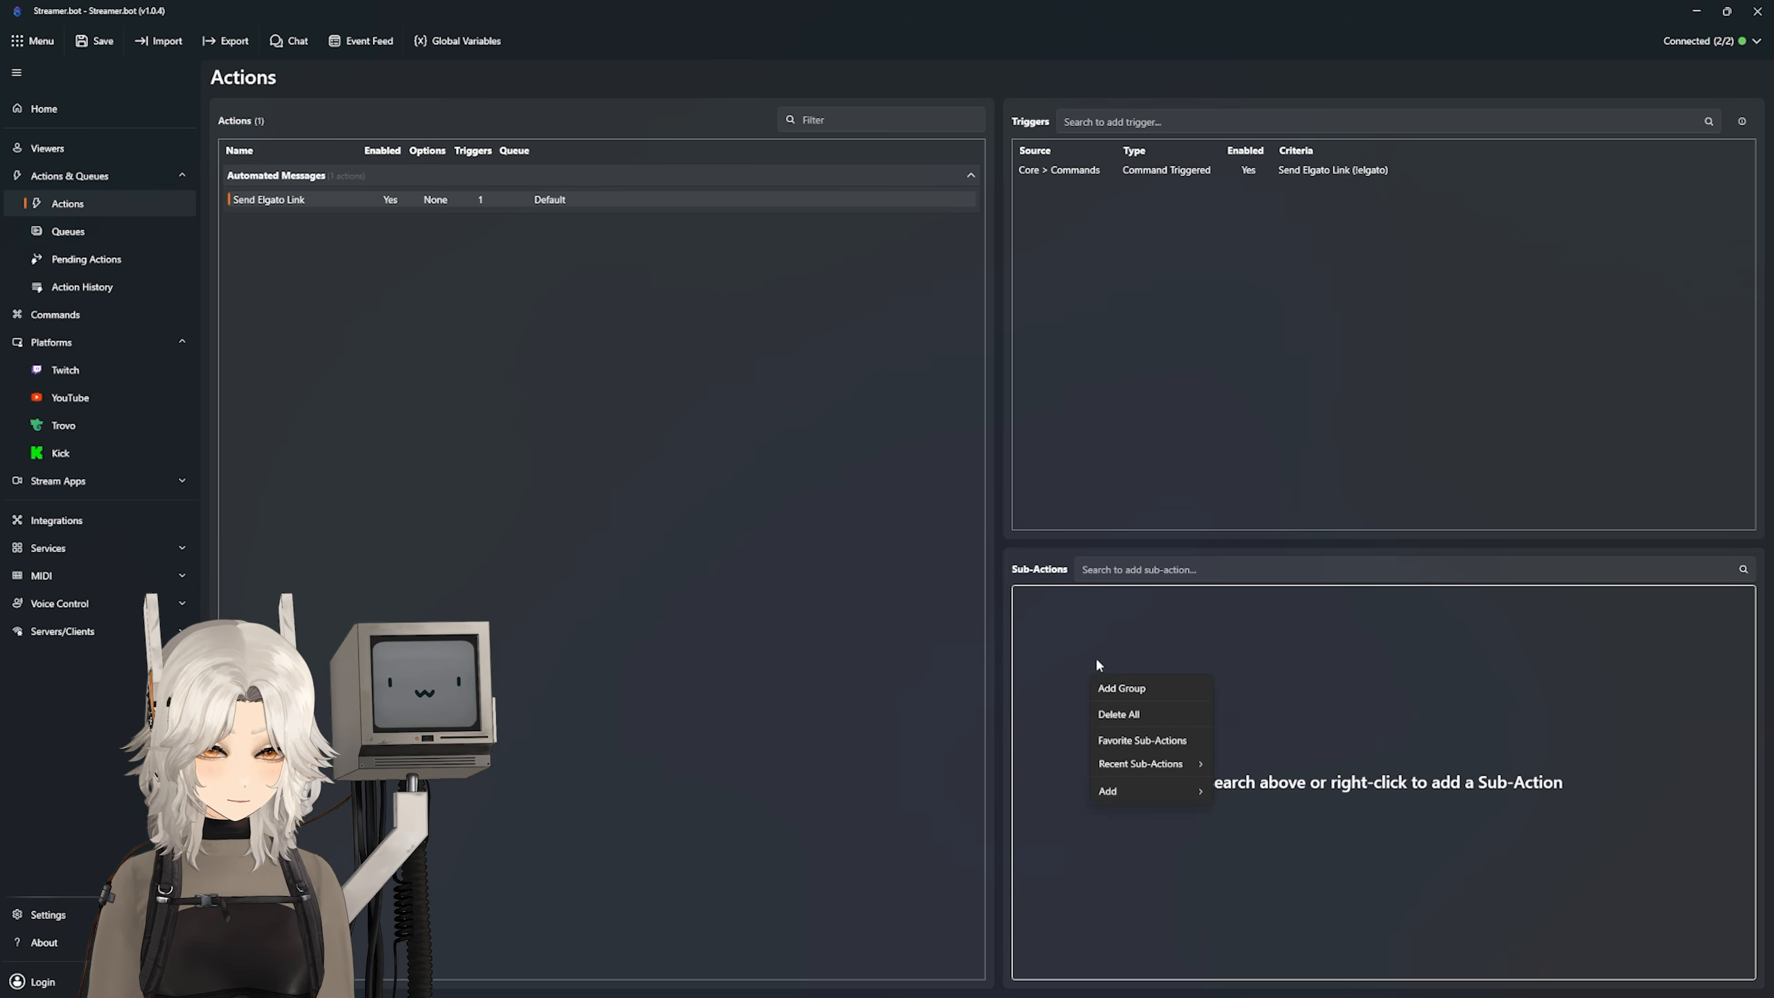
{"action": "mouse_move", "coordinate": [1112, 792]}
{"action": "mouse_move", "coordinate": [1251, 759]}
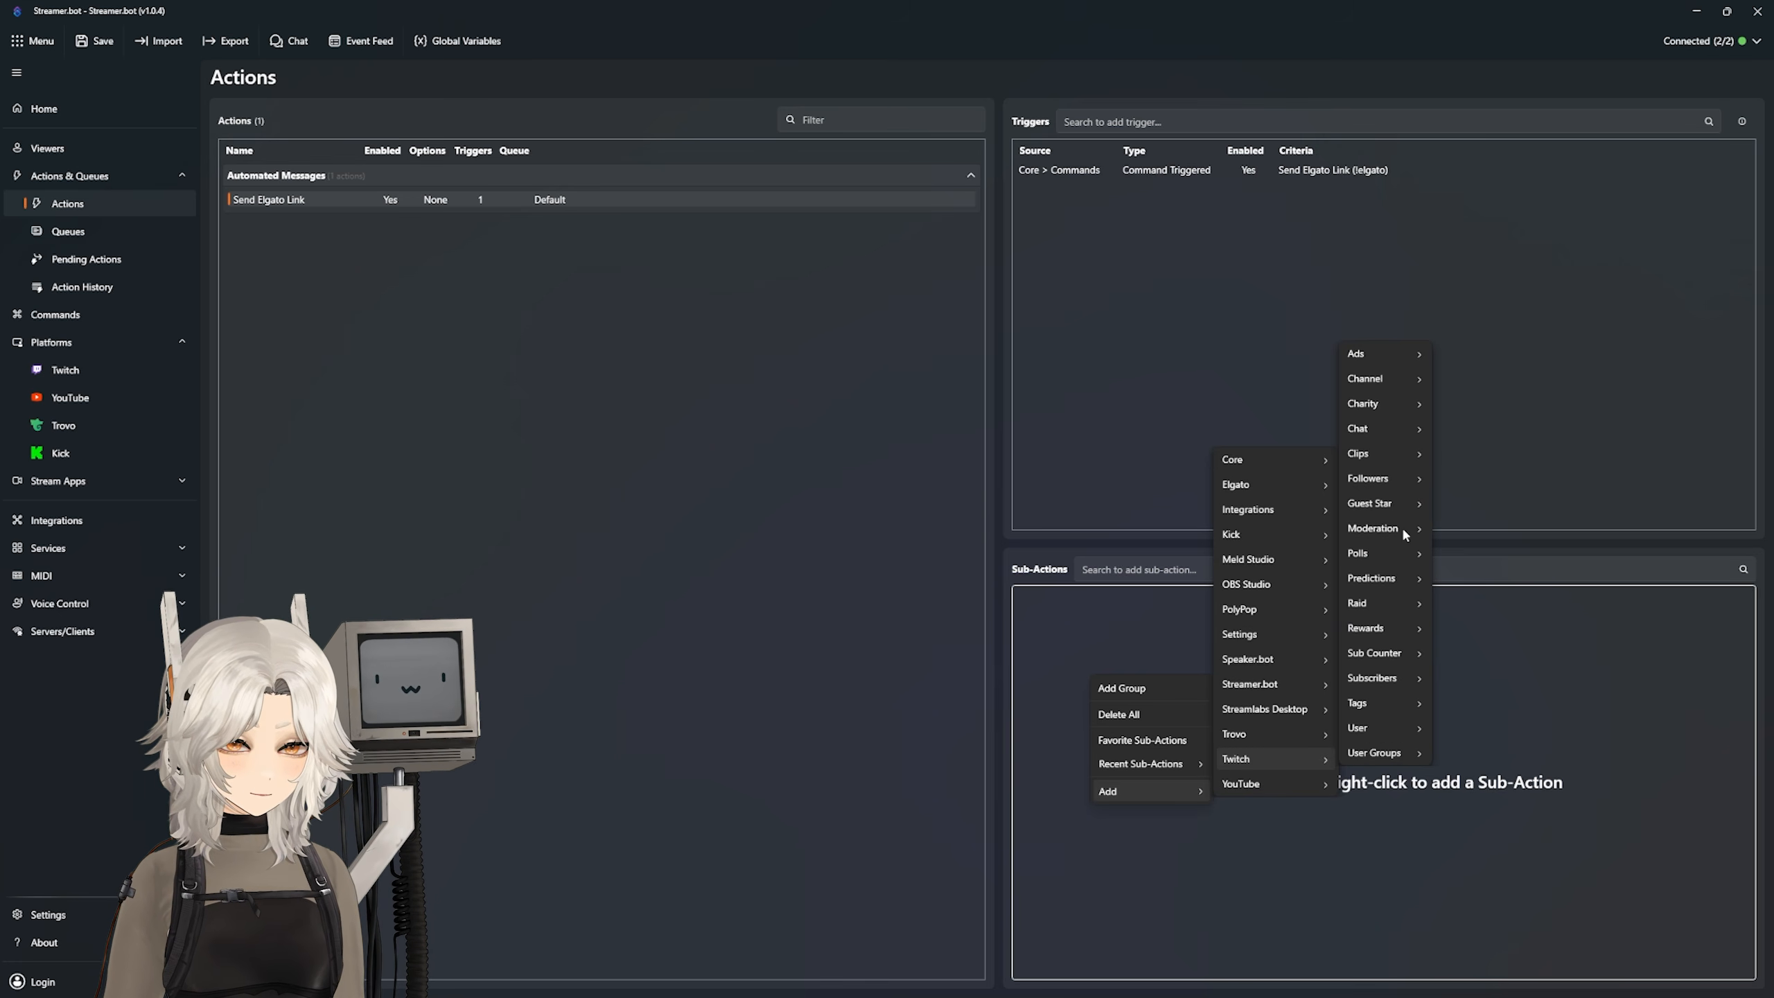
{"action": "mouse_move", "coordinate": [1365, 383]}
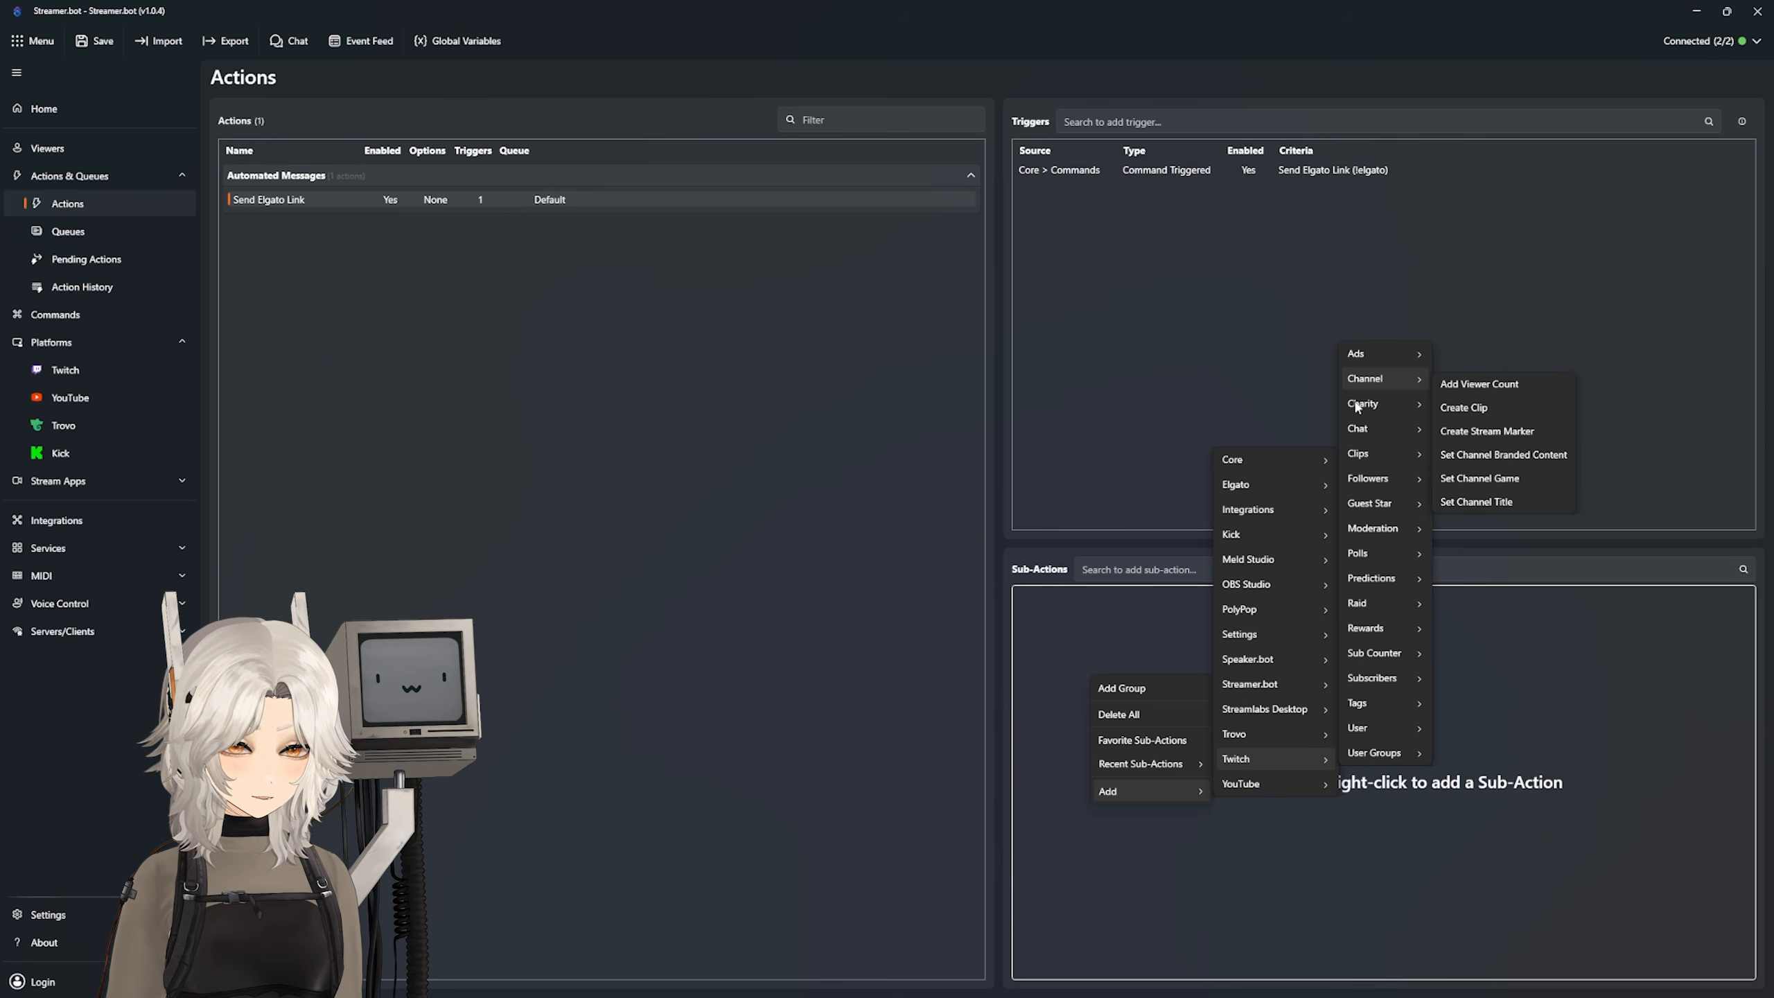
{"action": "mouse_move", "coordinate": [1361, 430]}
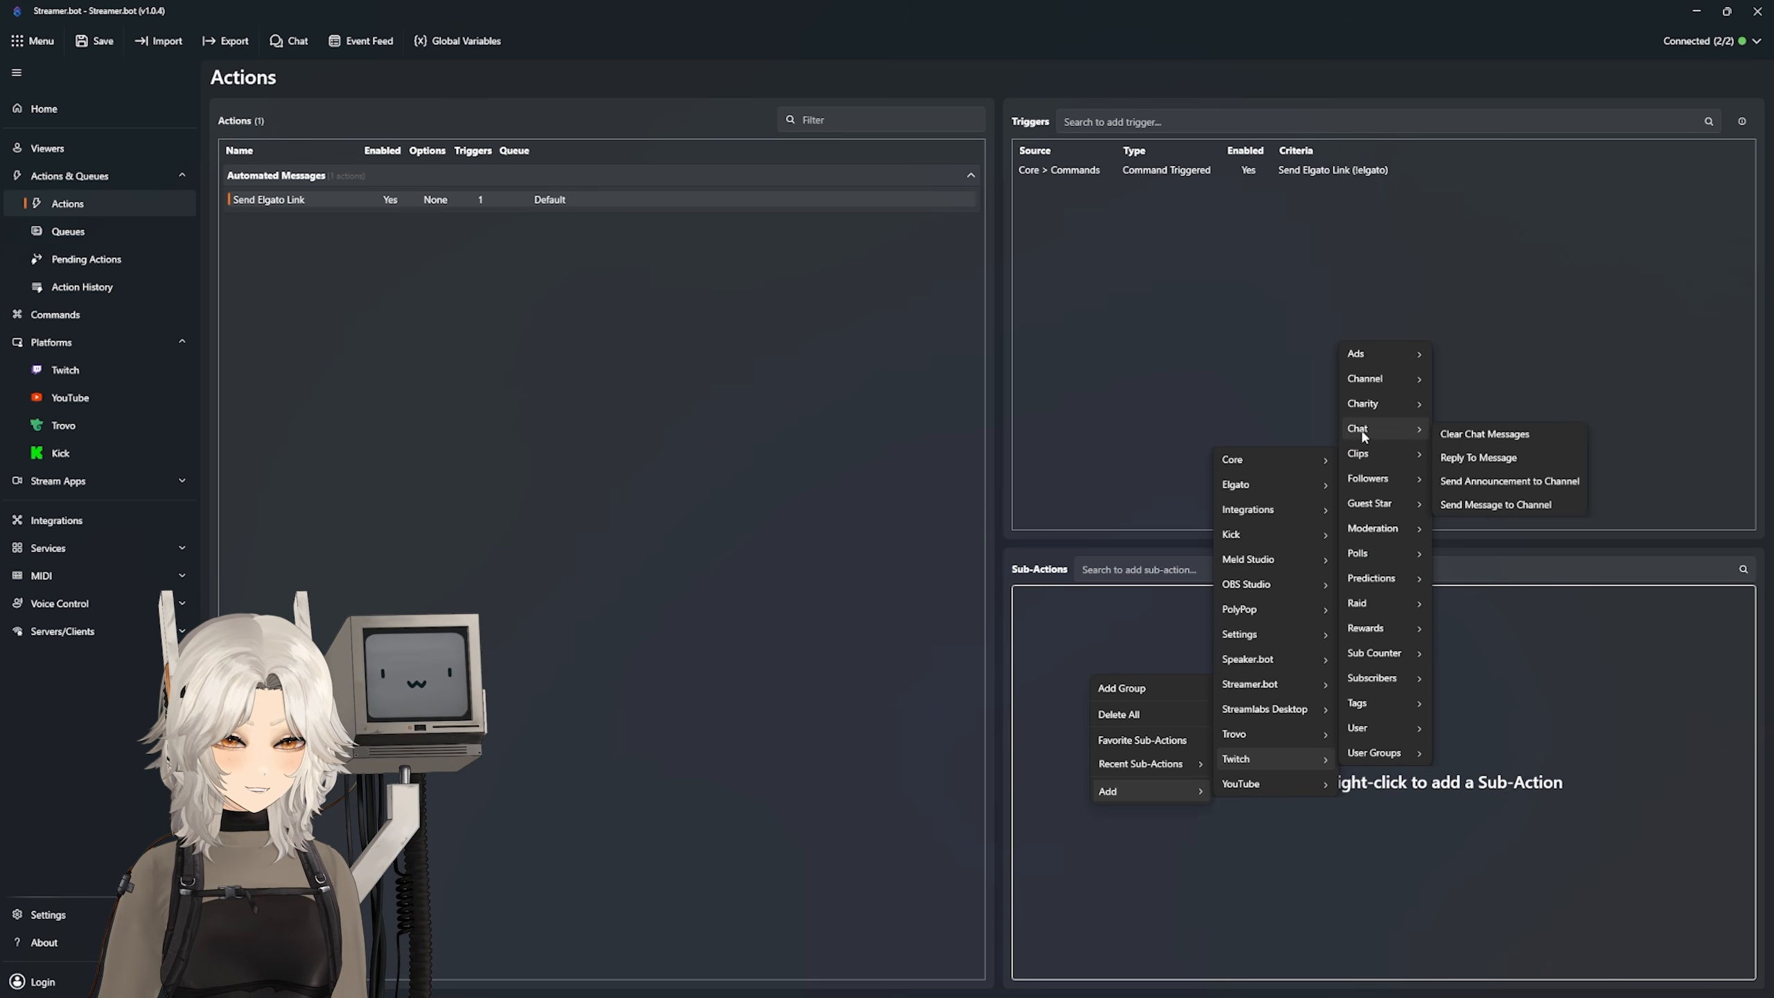
{"action": "left_click", "coordinate": [1501, 502]}
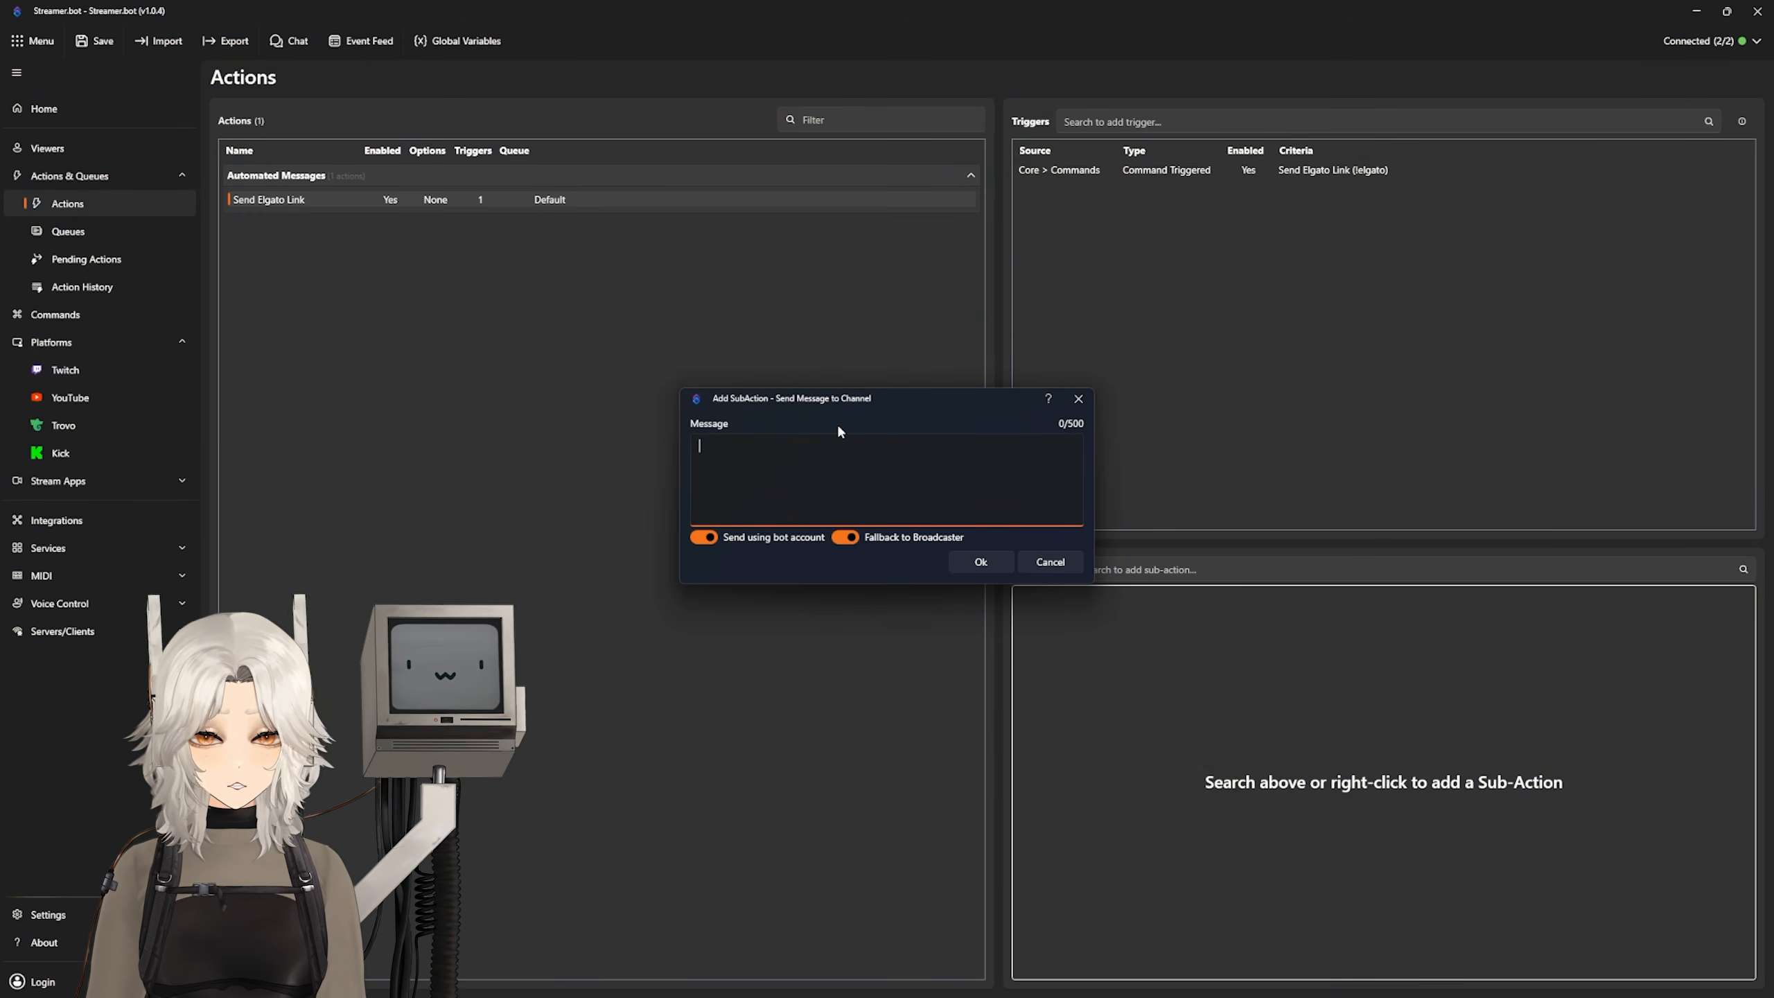
{"action": "type", "text": "Use code PHLOXNESS at checkout to save on Elgato products! Shop here: https://elgato.sjv.io/PhloxNess"}
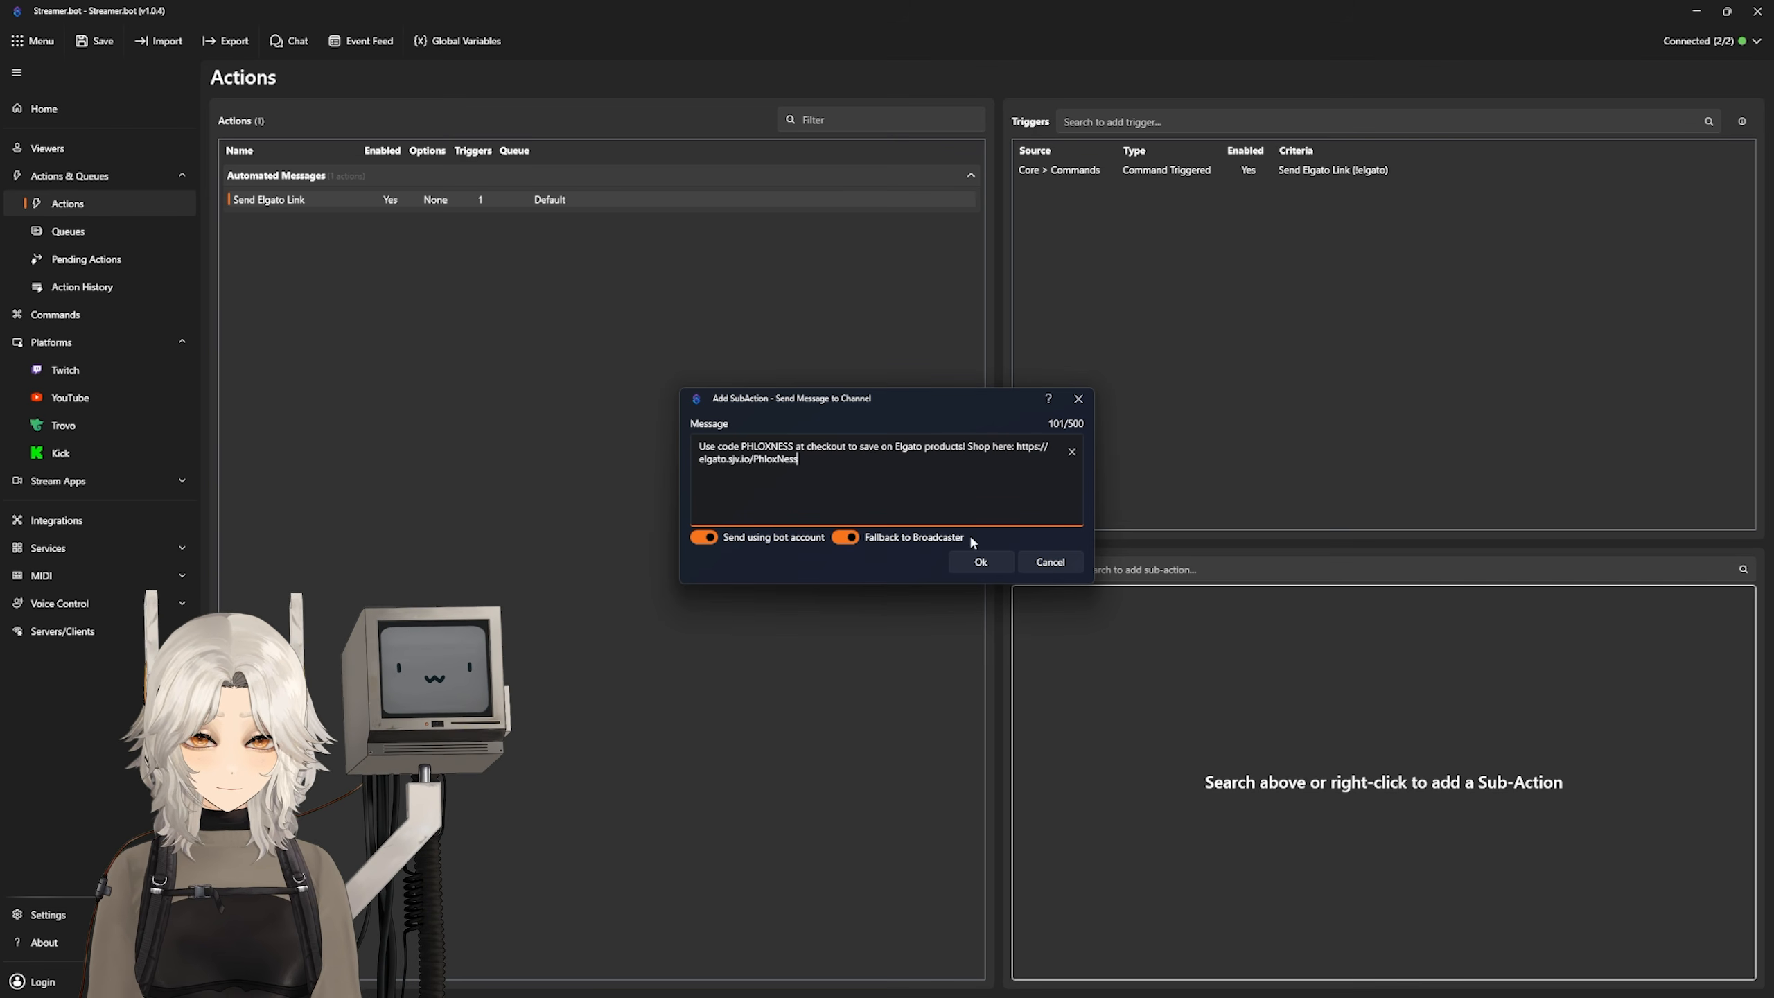
{"action": "left_click", "coordinate": [972, 559]}
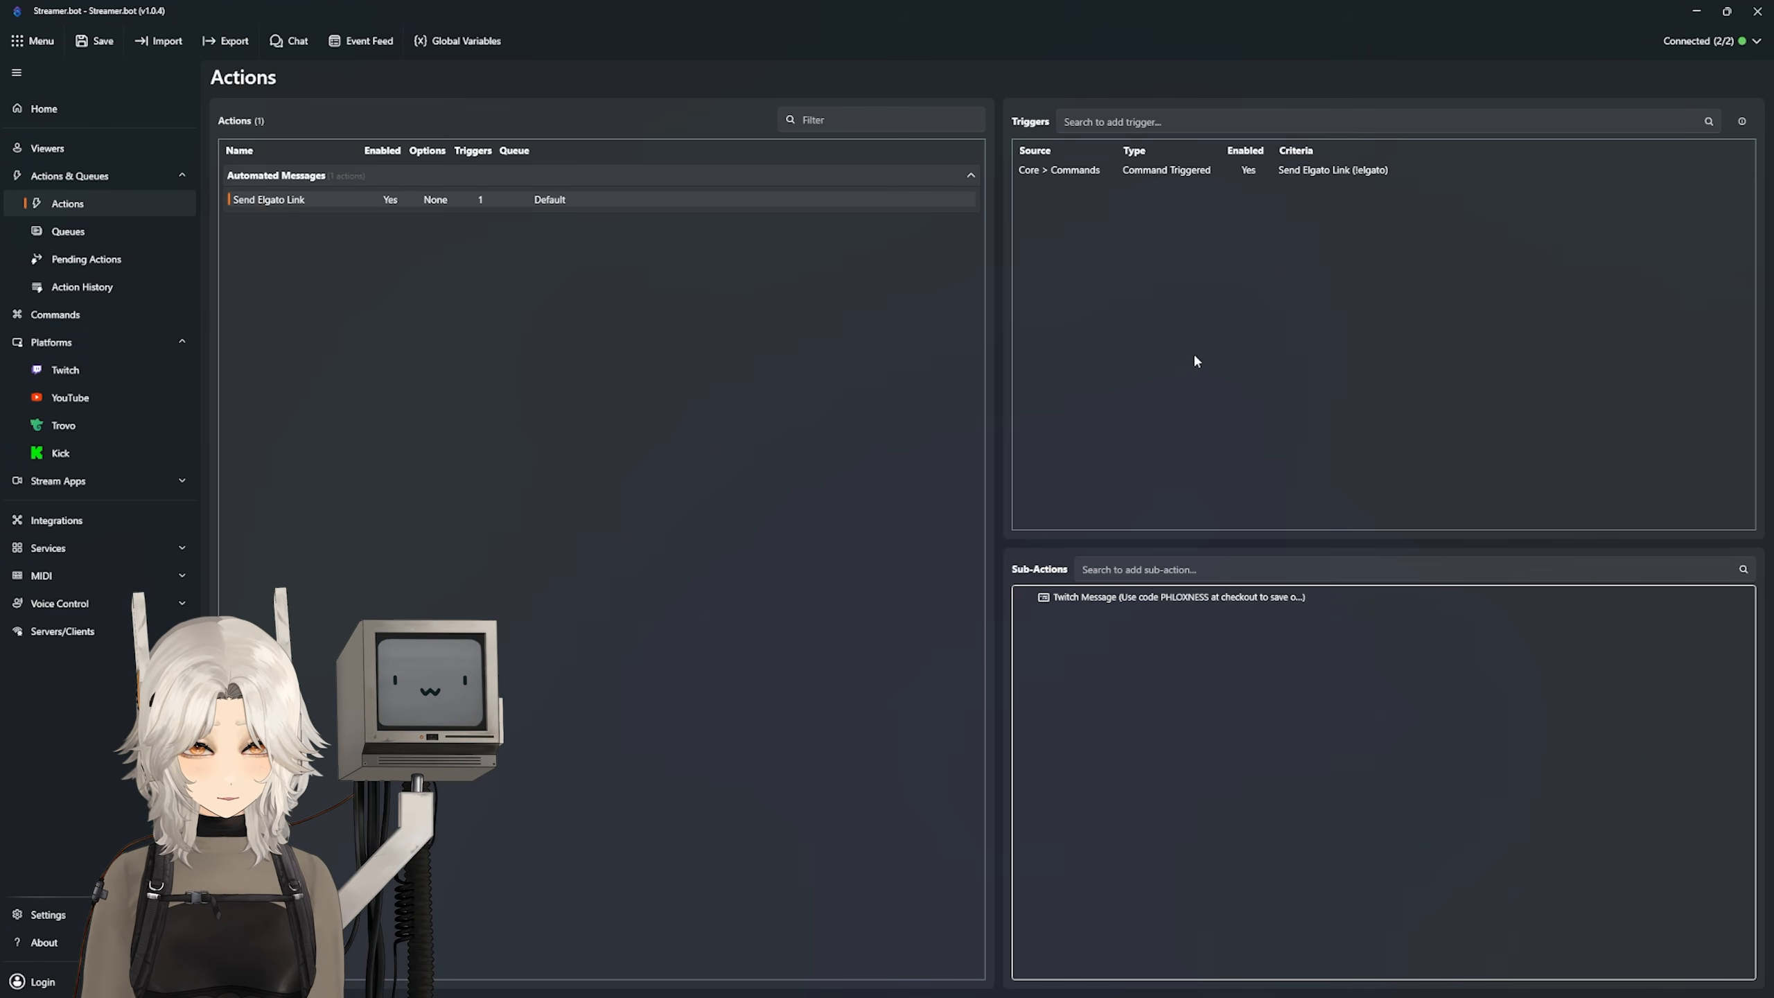
Step: Test the command by sending !elgato in the built-in chat window, then close the chat
{"action": "left_click", "coordinate": [296, 42]}
{"action": "left_click", "coordinate": [451, 570]}
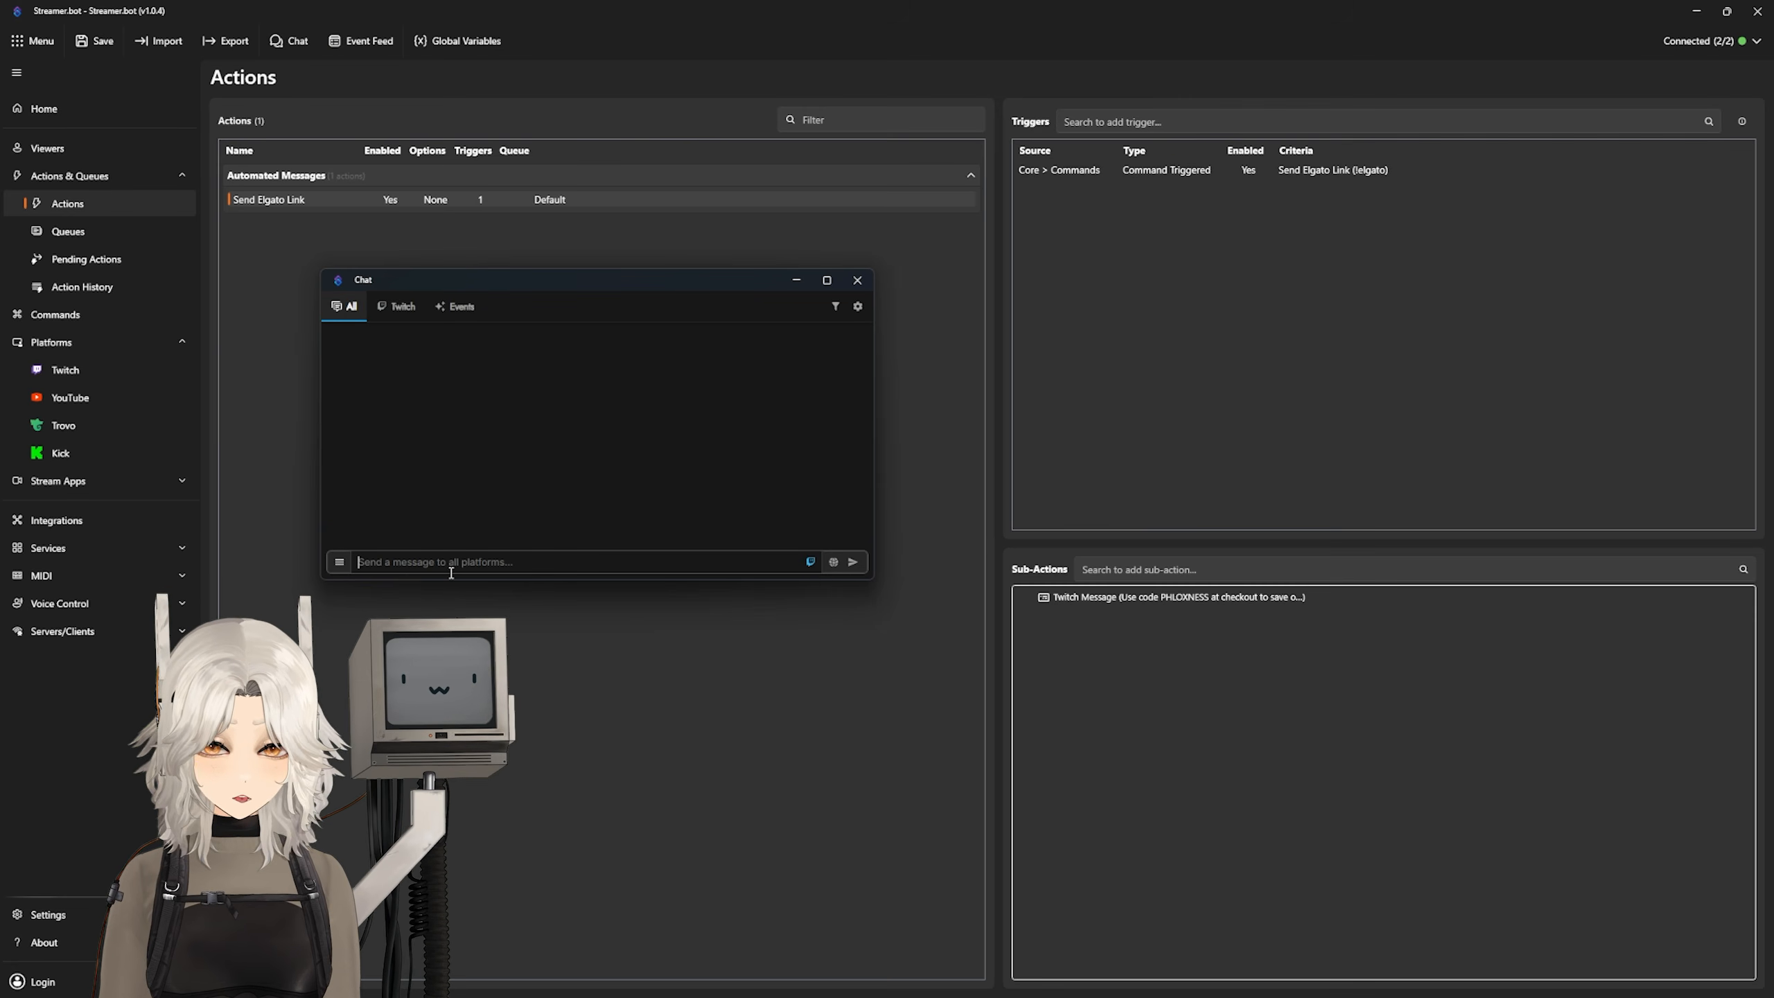
{"action": "type", "text": "!elg"}
{"action": "left_click", "coordinate": [426, 530]}
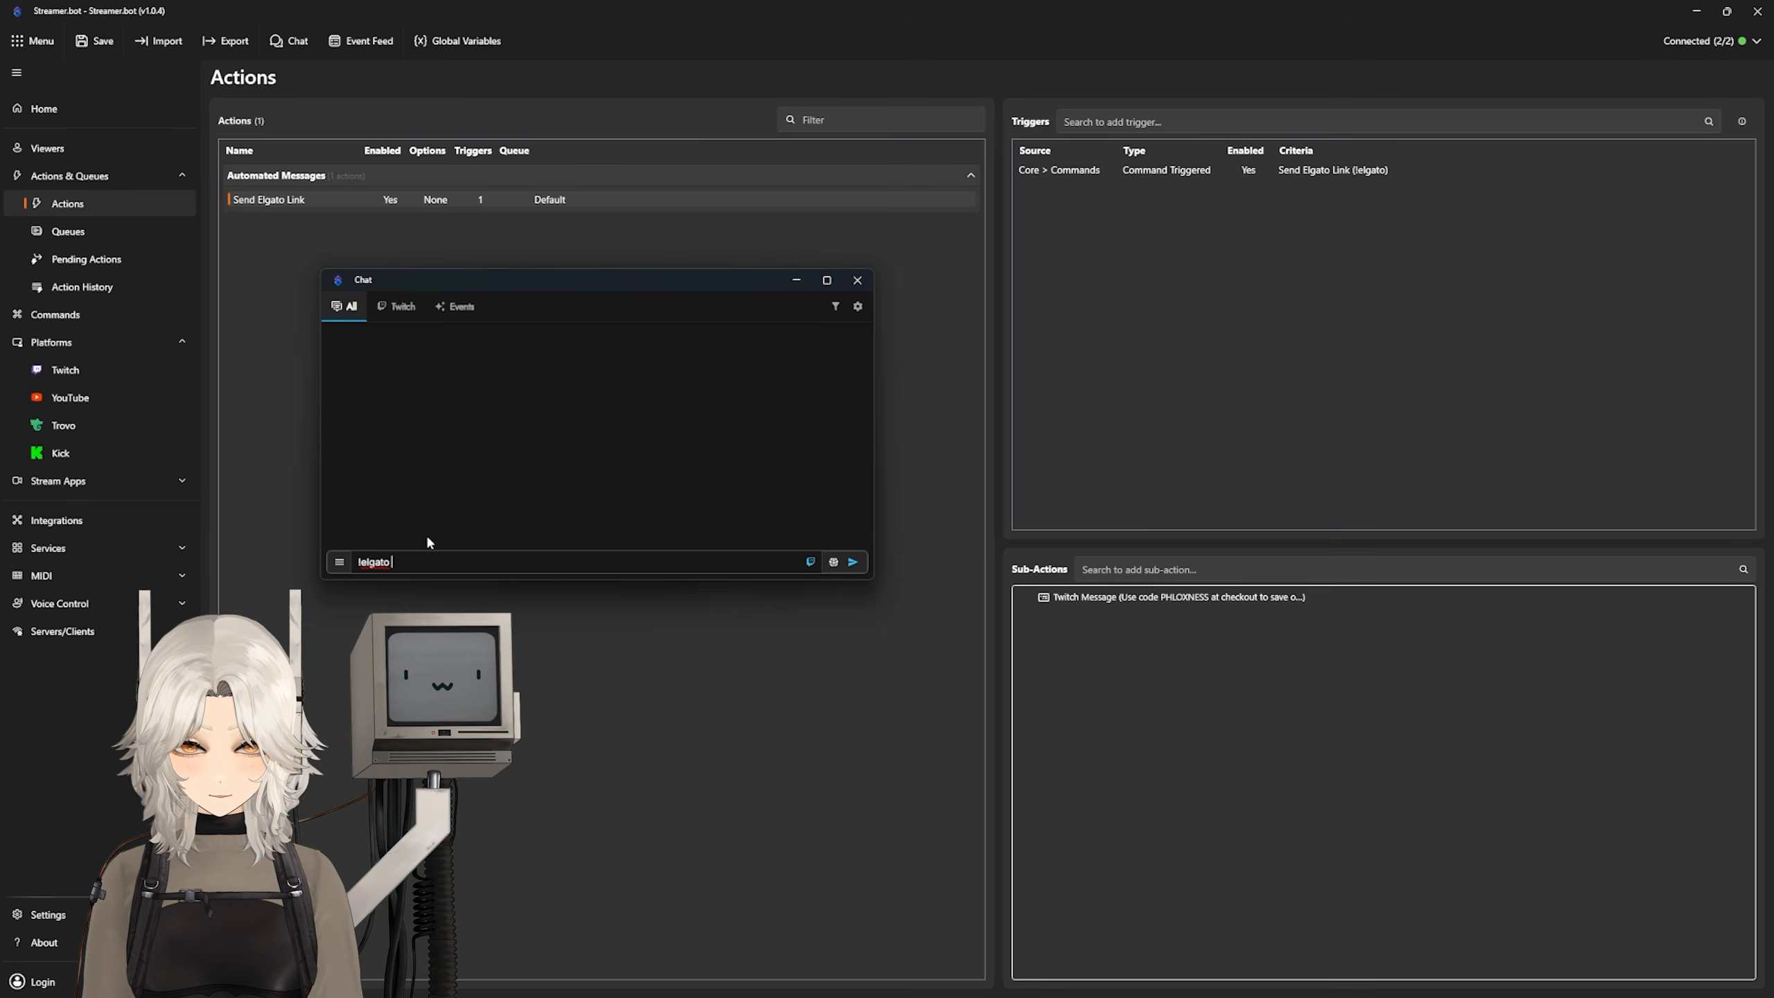
{"action": "key", "text": "Return"}
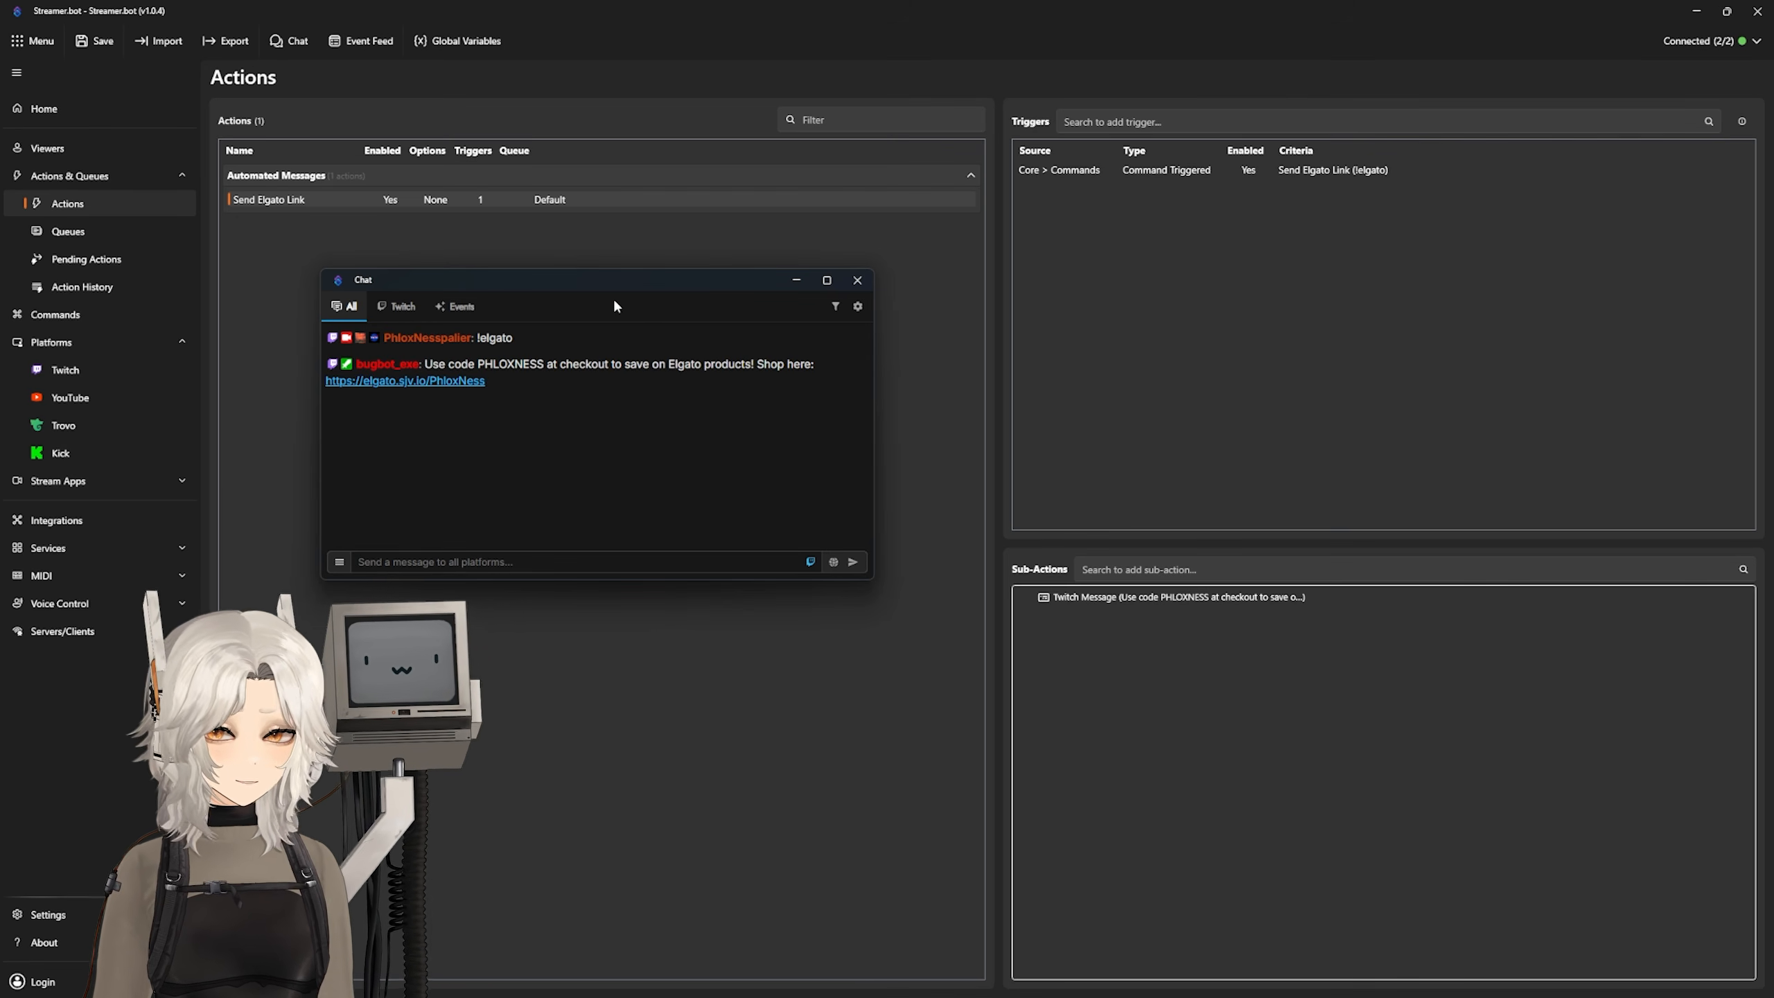
{"action": "left_click", "coordinate": [859, 280]}
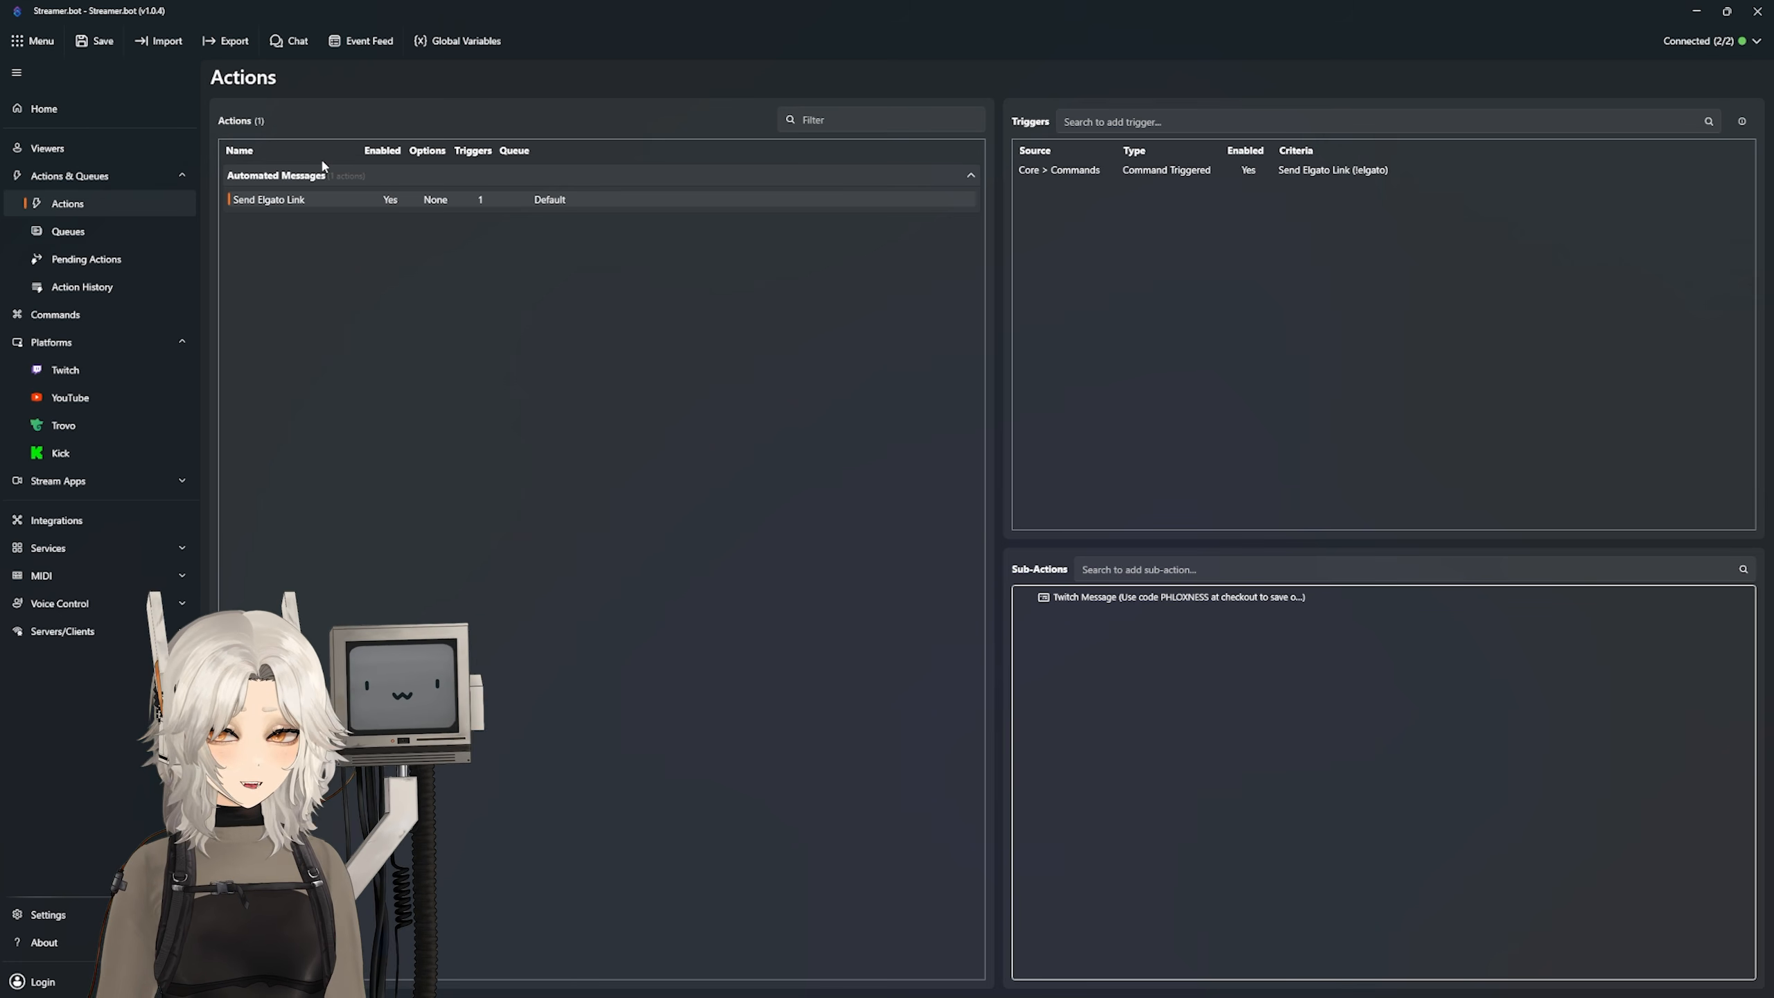
Step: Add an action named "Send Follow Age" in the Automated Messages group with the Default queue
{"action": "right_click", "coordinate": [324, 235]}
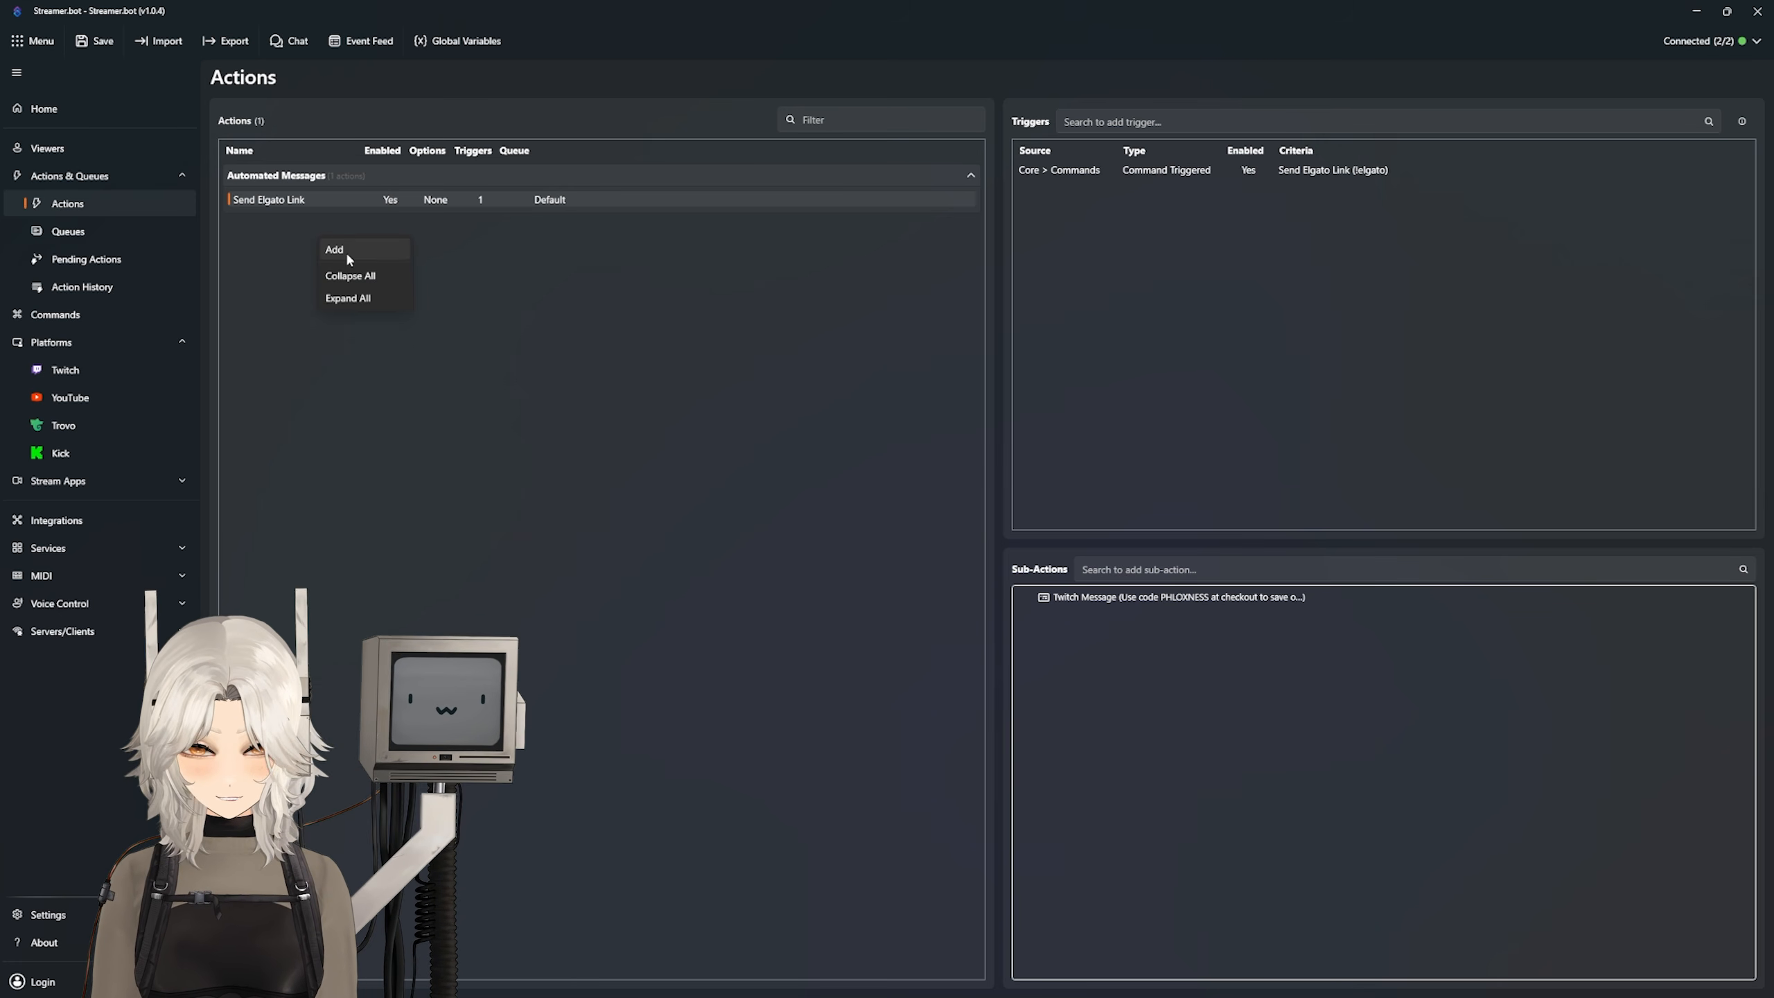
{"action": "left_click", "coordinate": [345, 250]}
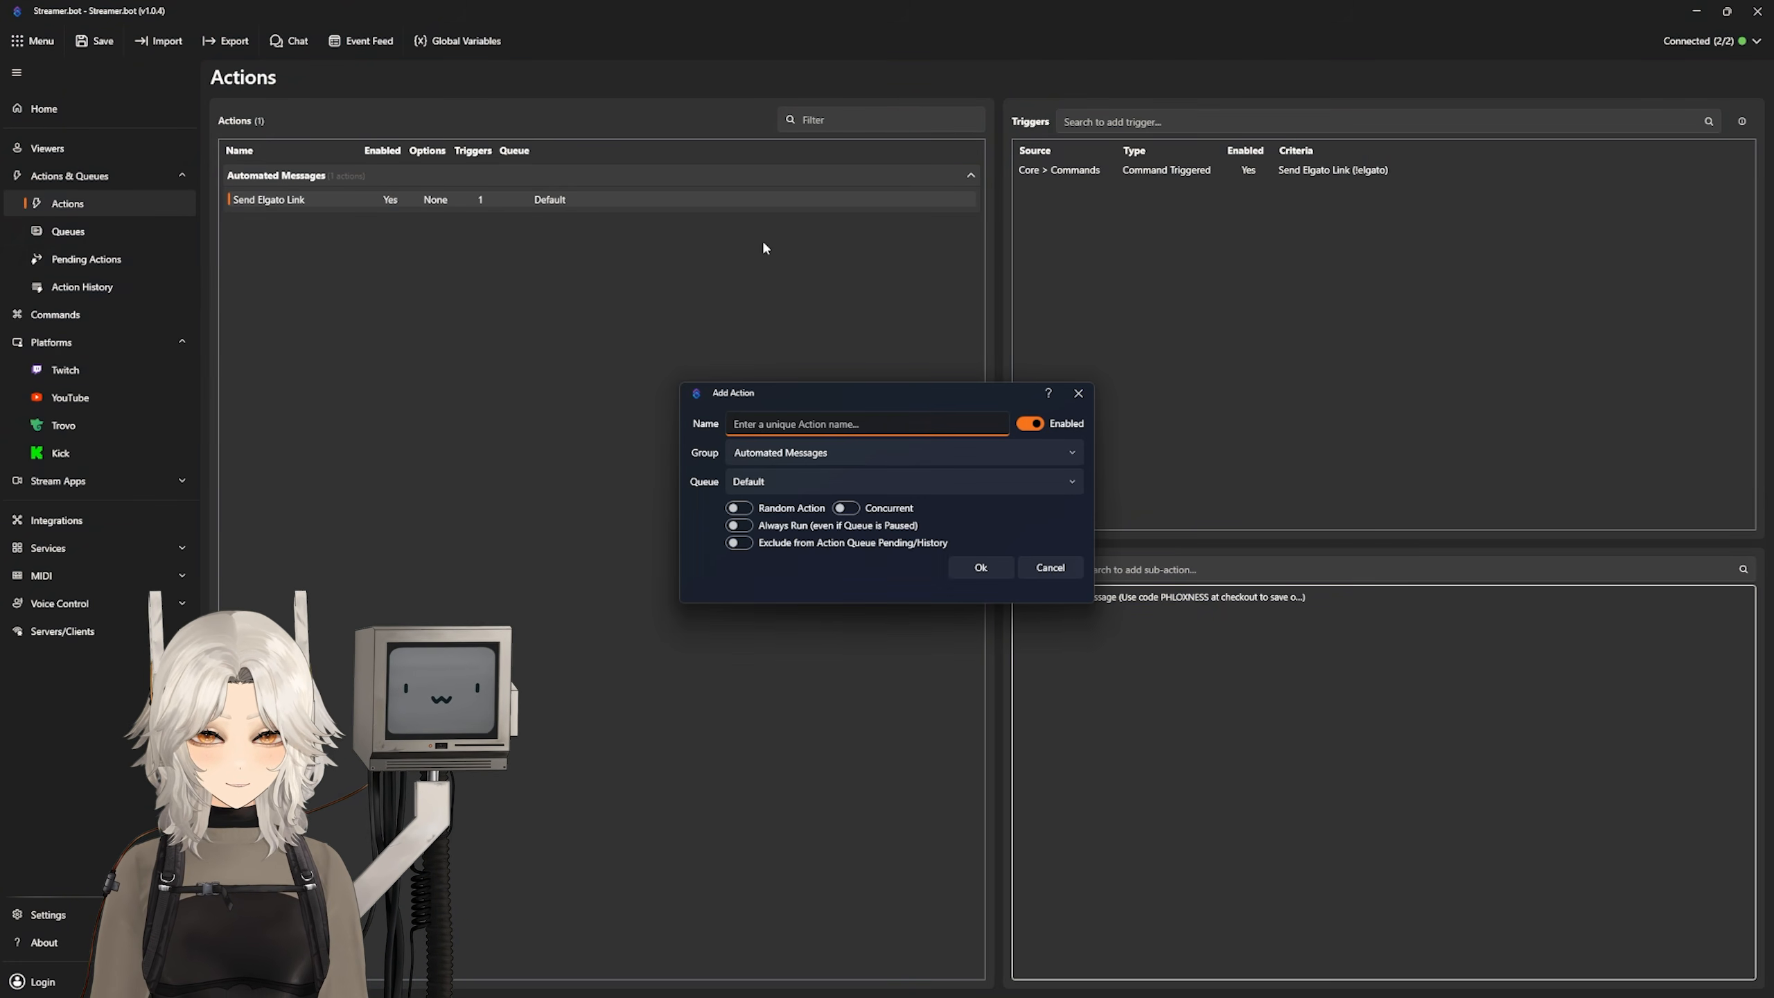
{"action": "type", "text": "Send Follow Age"}
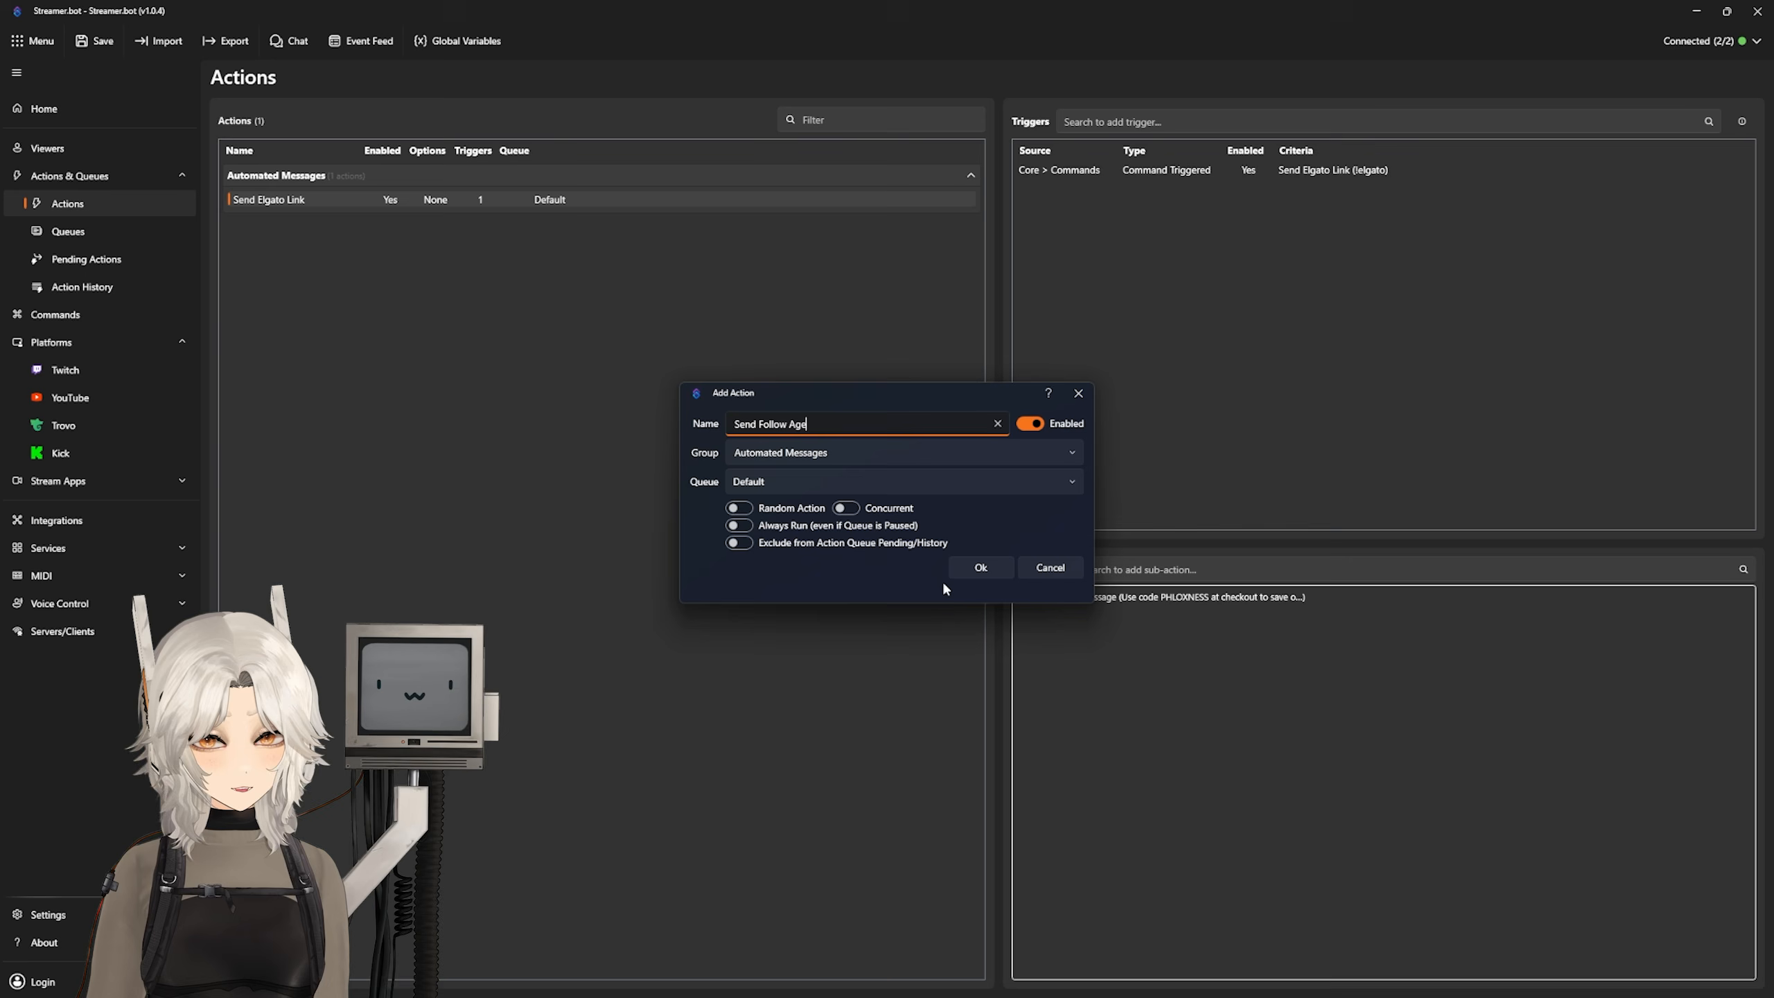
{"action": "left_click", "coordinate": [980, 566]}
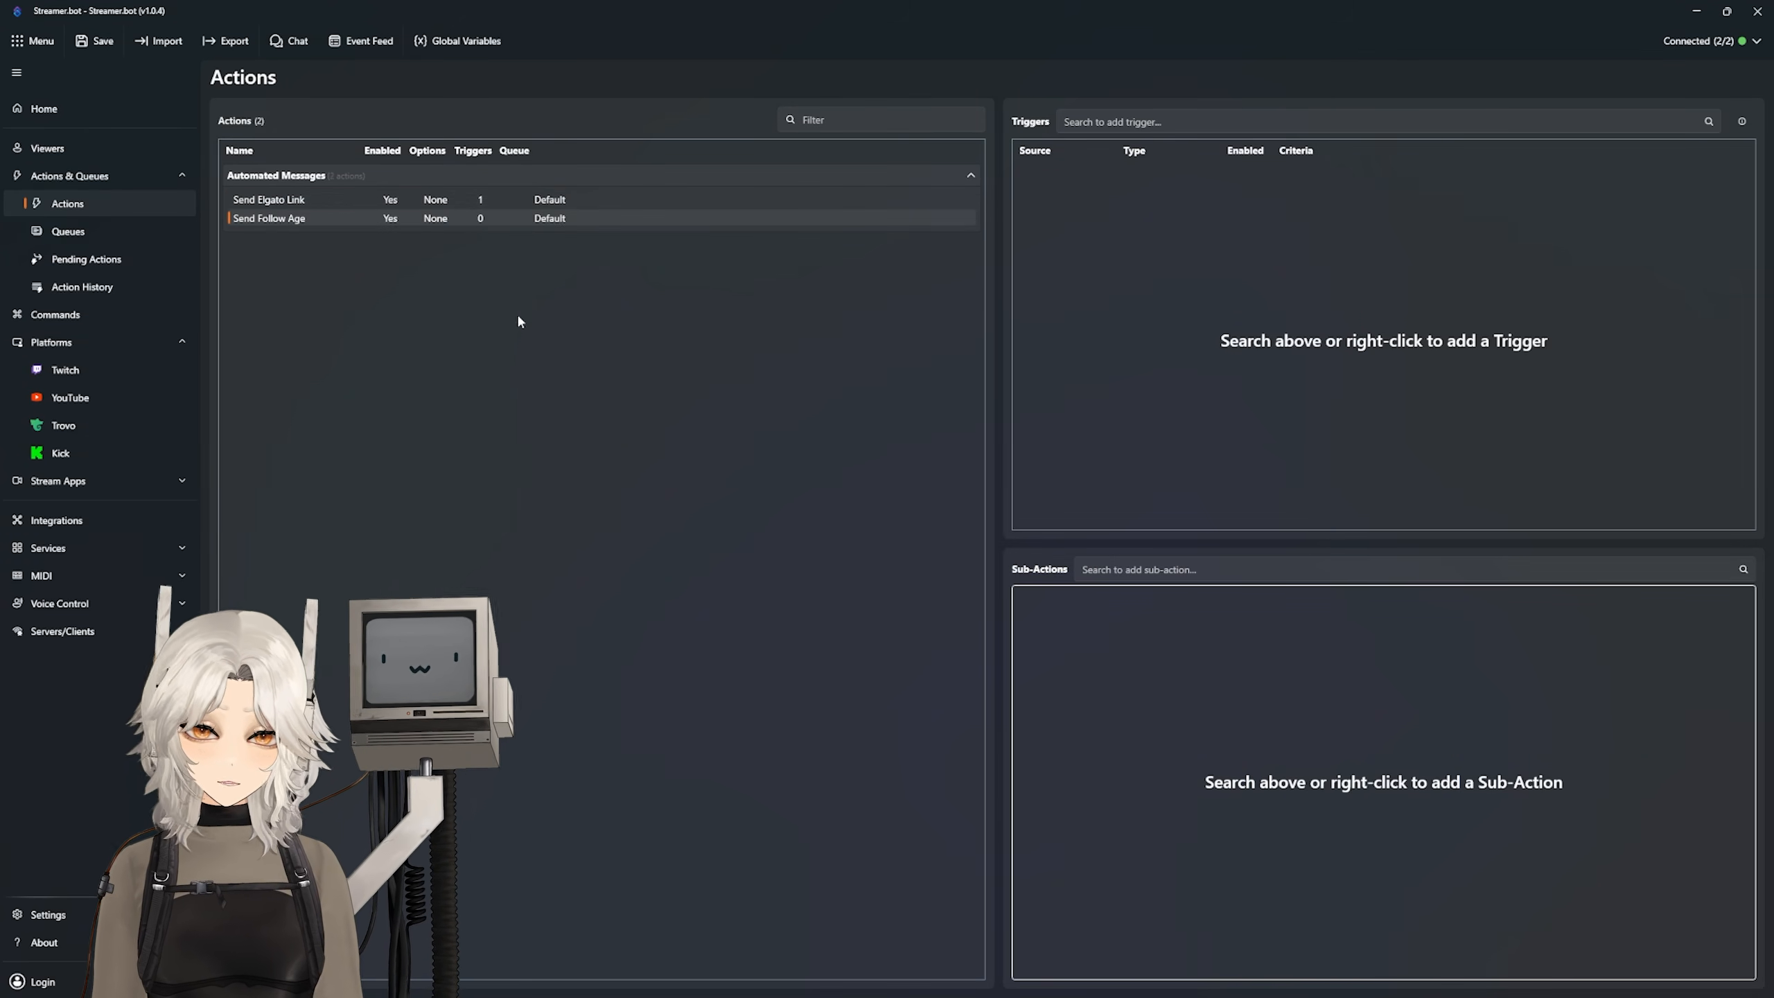
Step: Add a Command Triggered trigger to the Send Follow Age action, using a new command named "Send Follow Age" with the prefix !followage
{"action": "right_click", "coordinate": [1047, 233]}
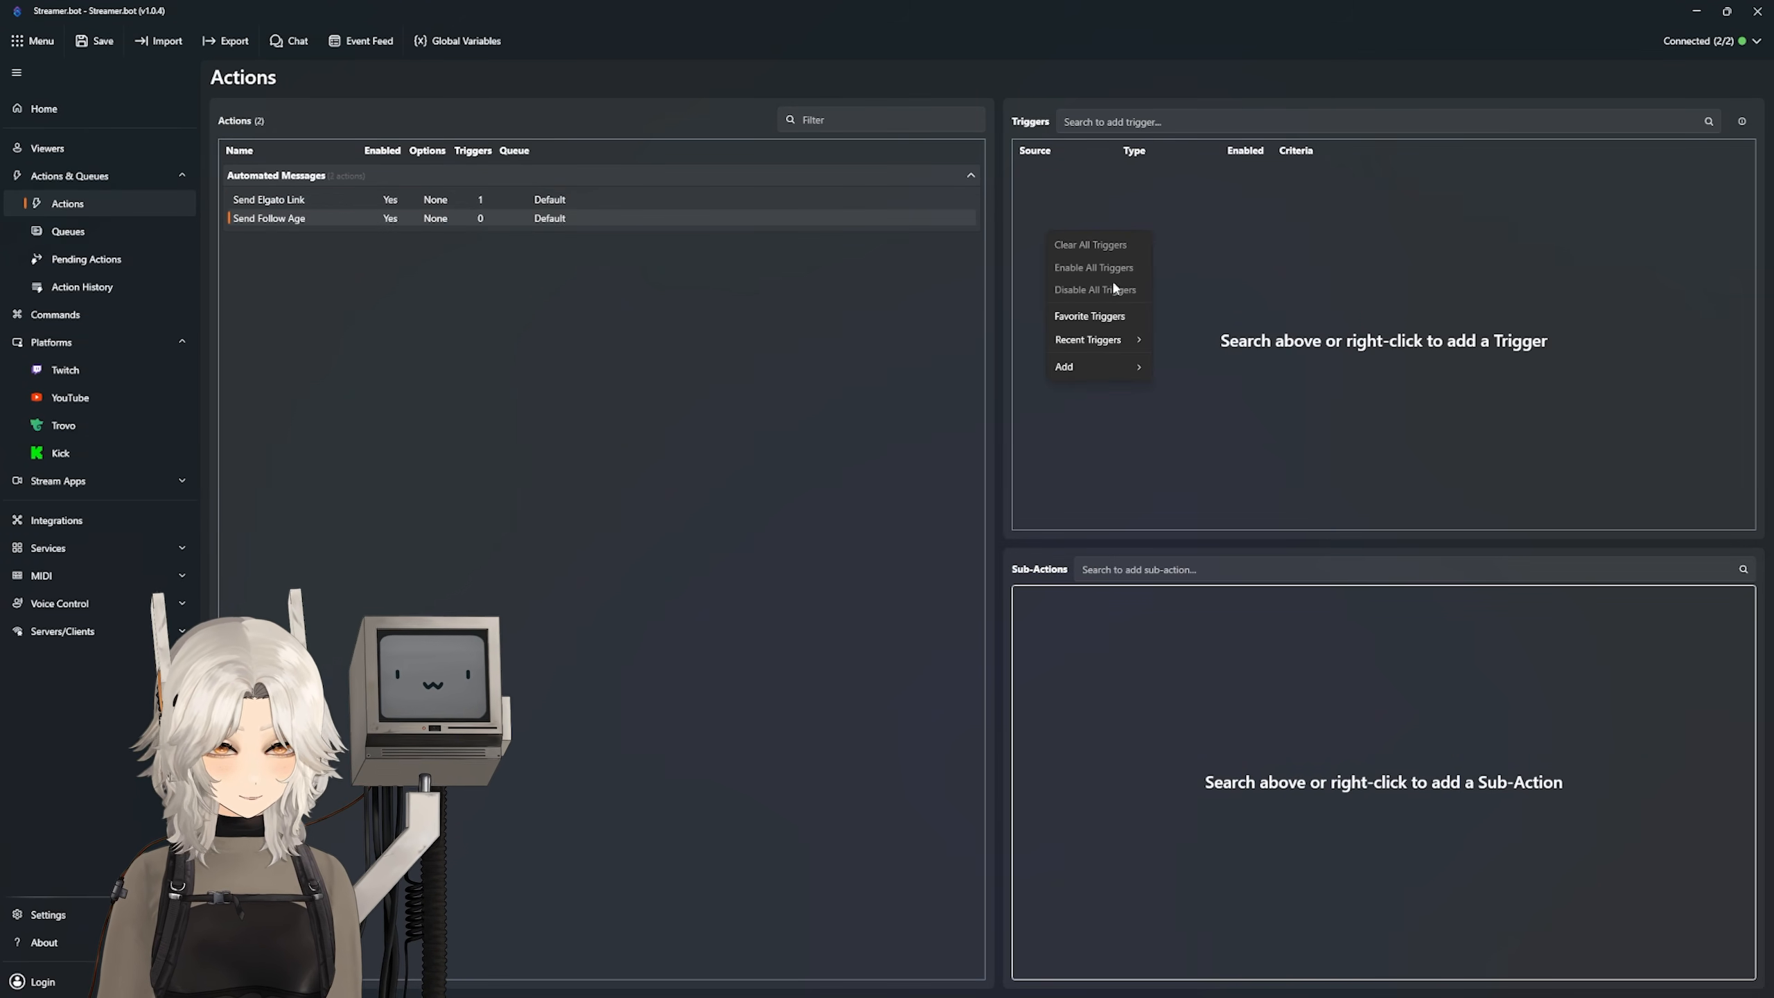
{"action": "mouse_move", "coordinate": [1090, 366]}
{"action": "mouse_move", "coordinate": [1194, 372]}
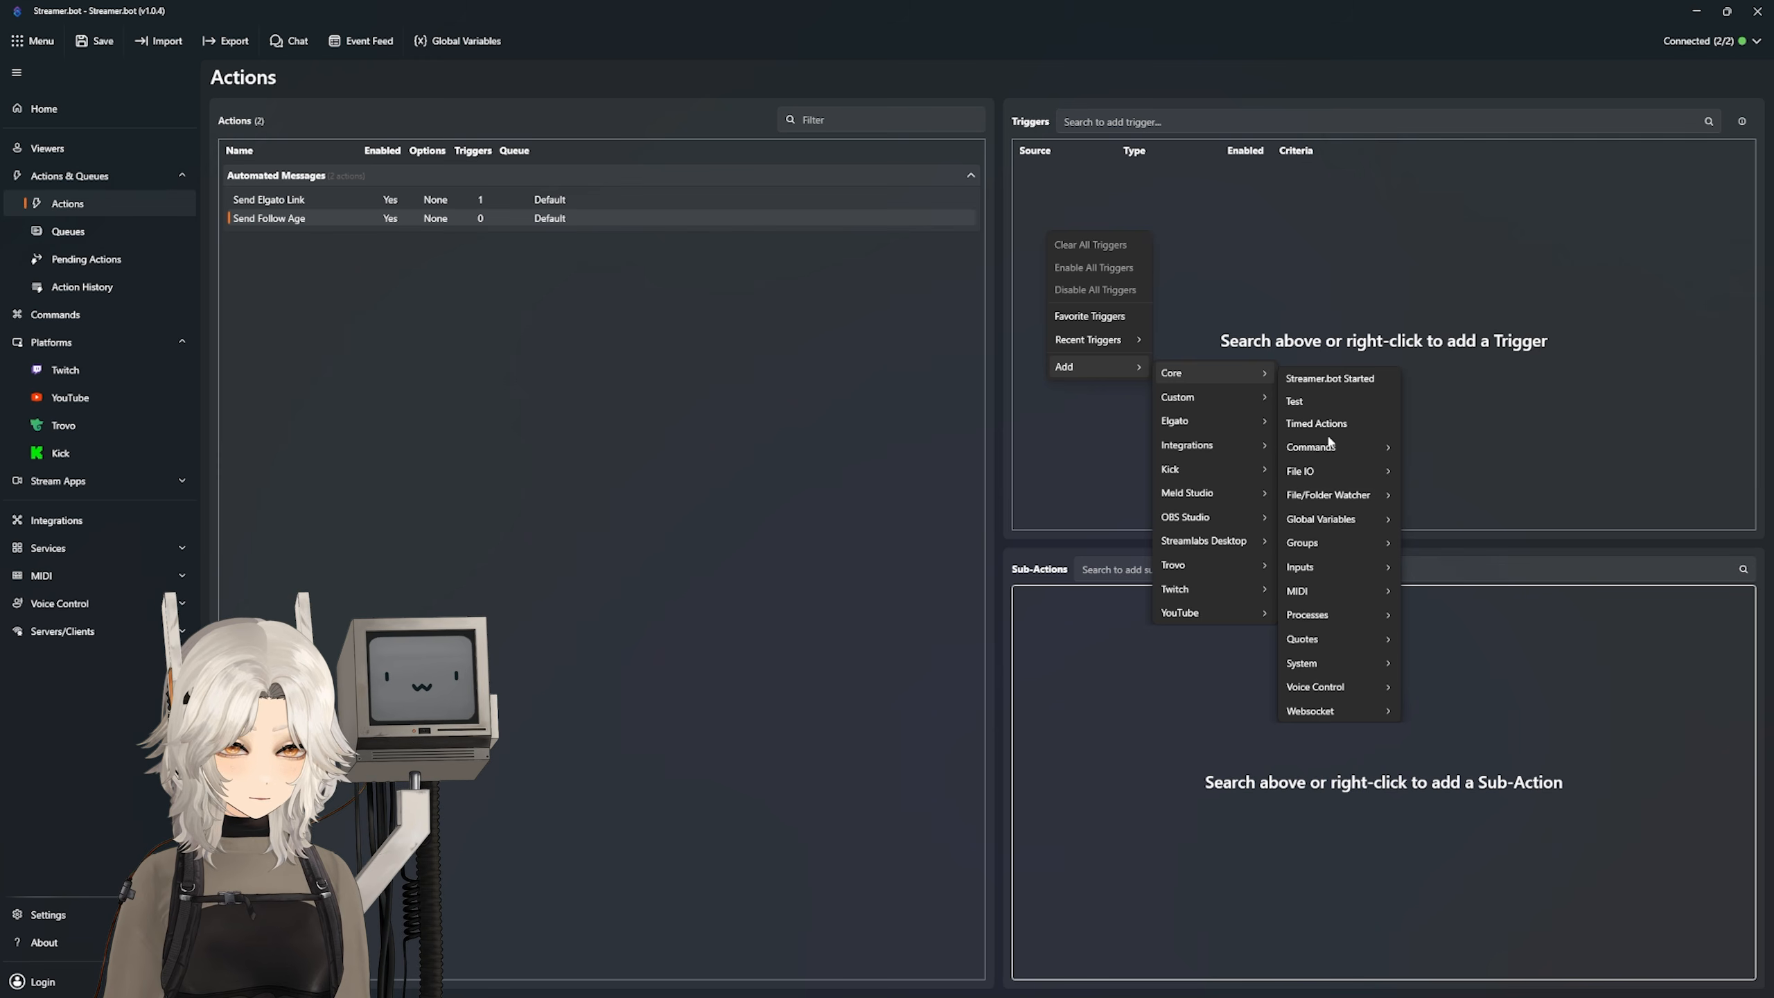
{"action": "mouse_move", "coordinate": [1327, 447]}
{"action": "left_click", "coordinate": [1451, 478]}
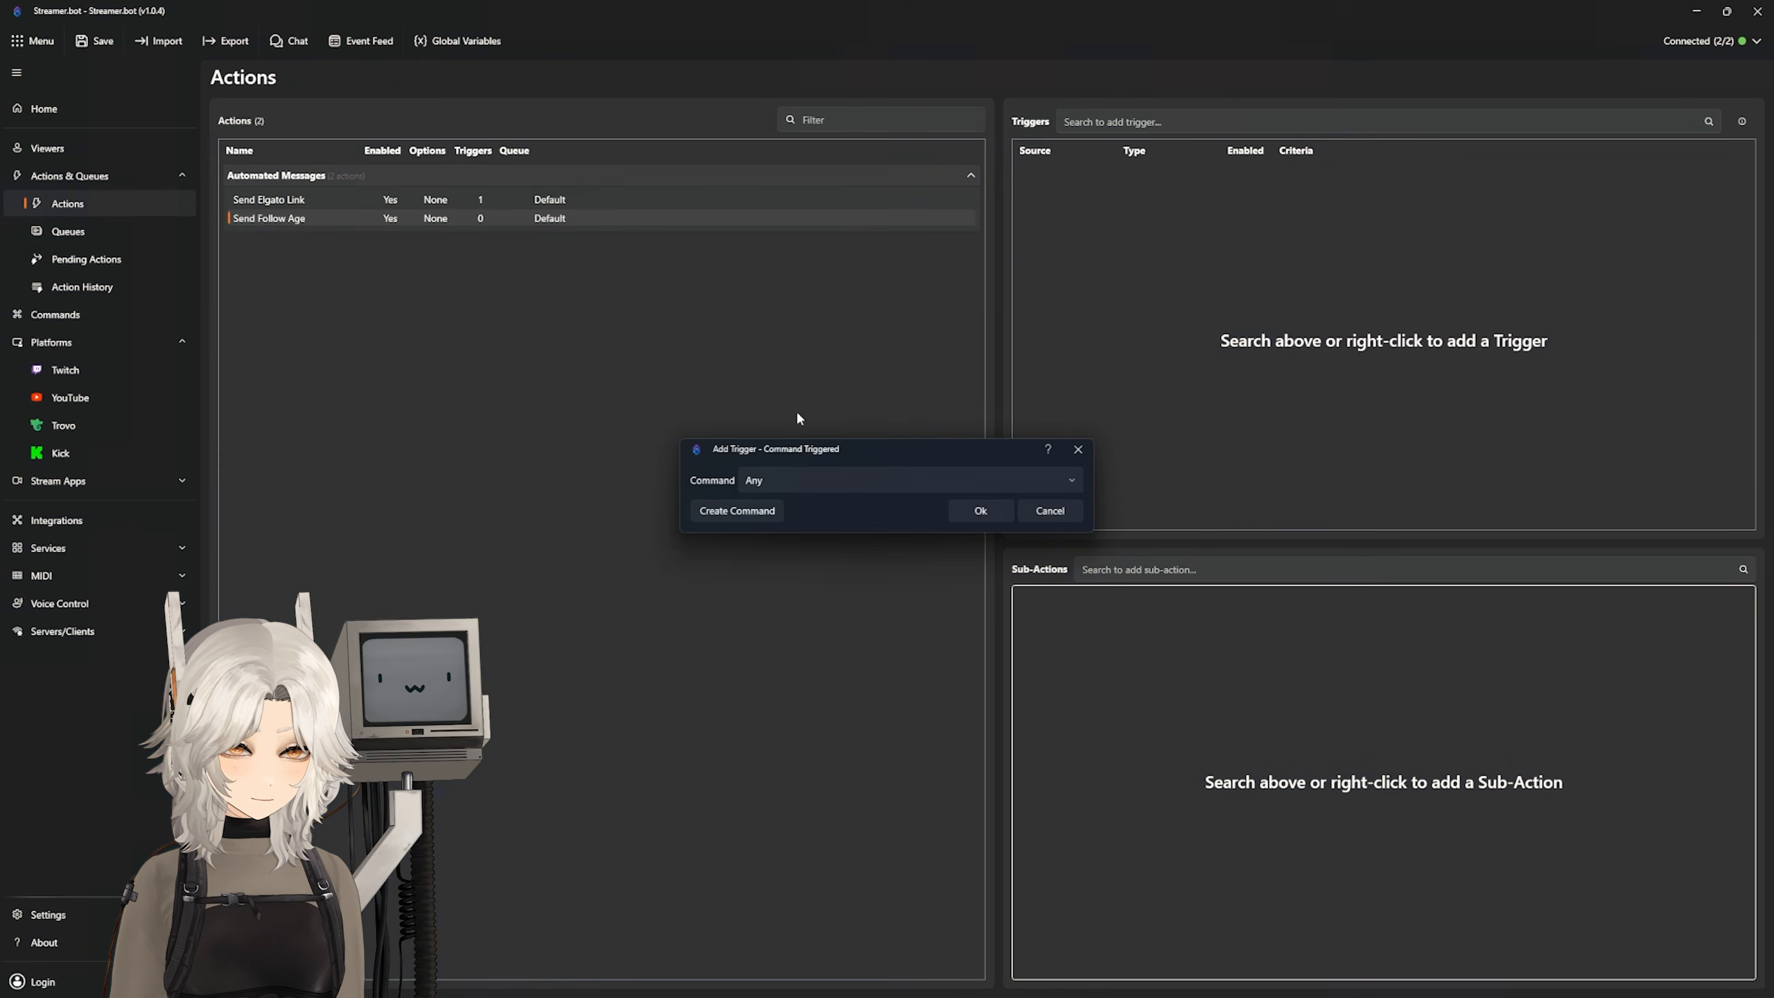
{"action": "left_click", "coordinate": [766, 509]}
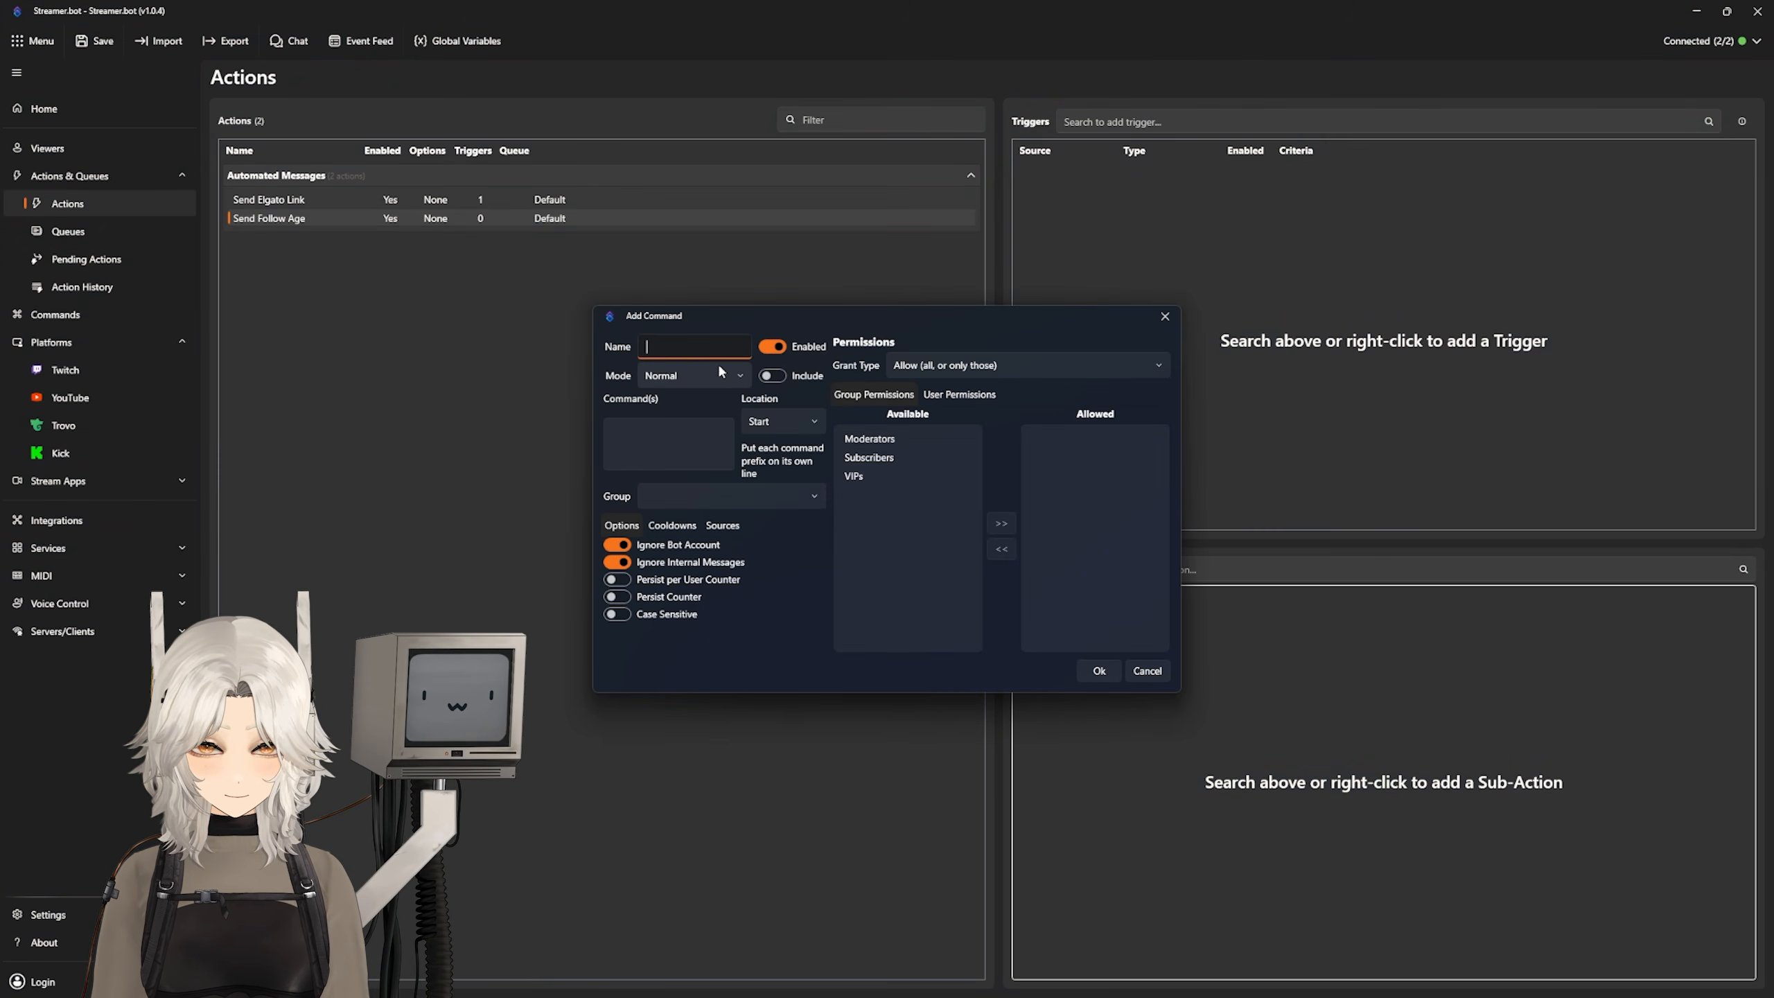
{"action": "type", "text": "Send Follow Age"}
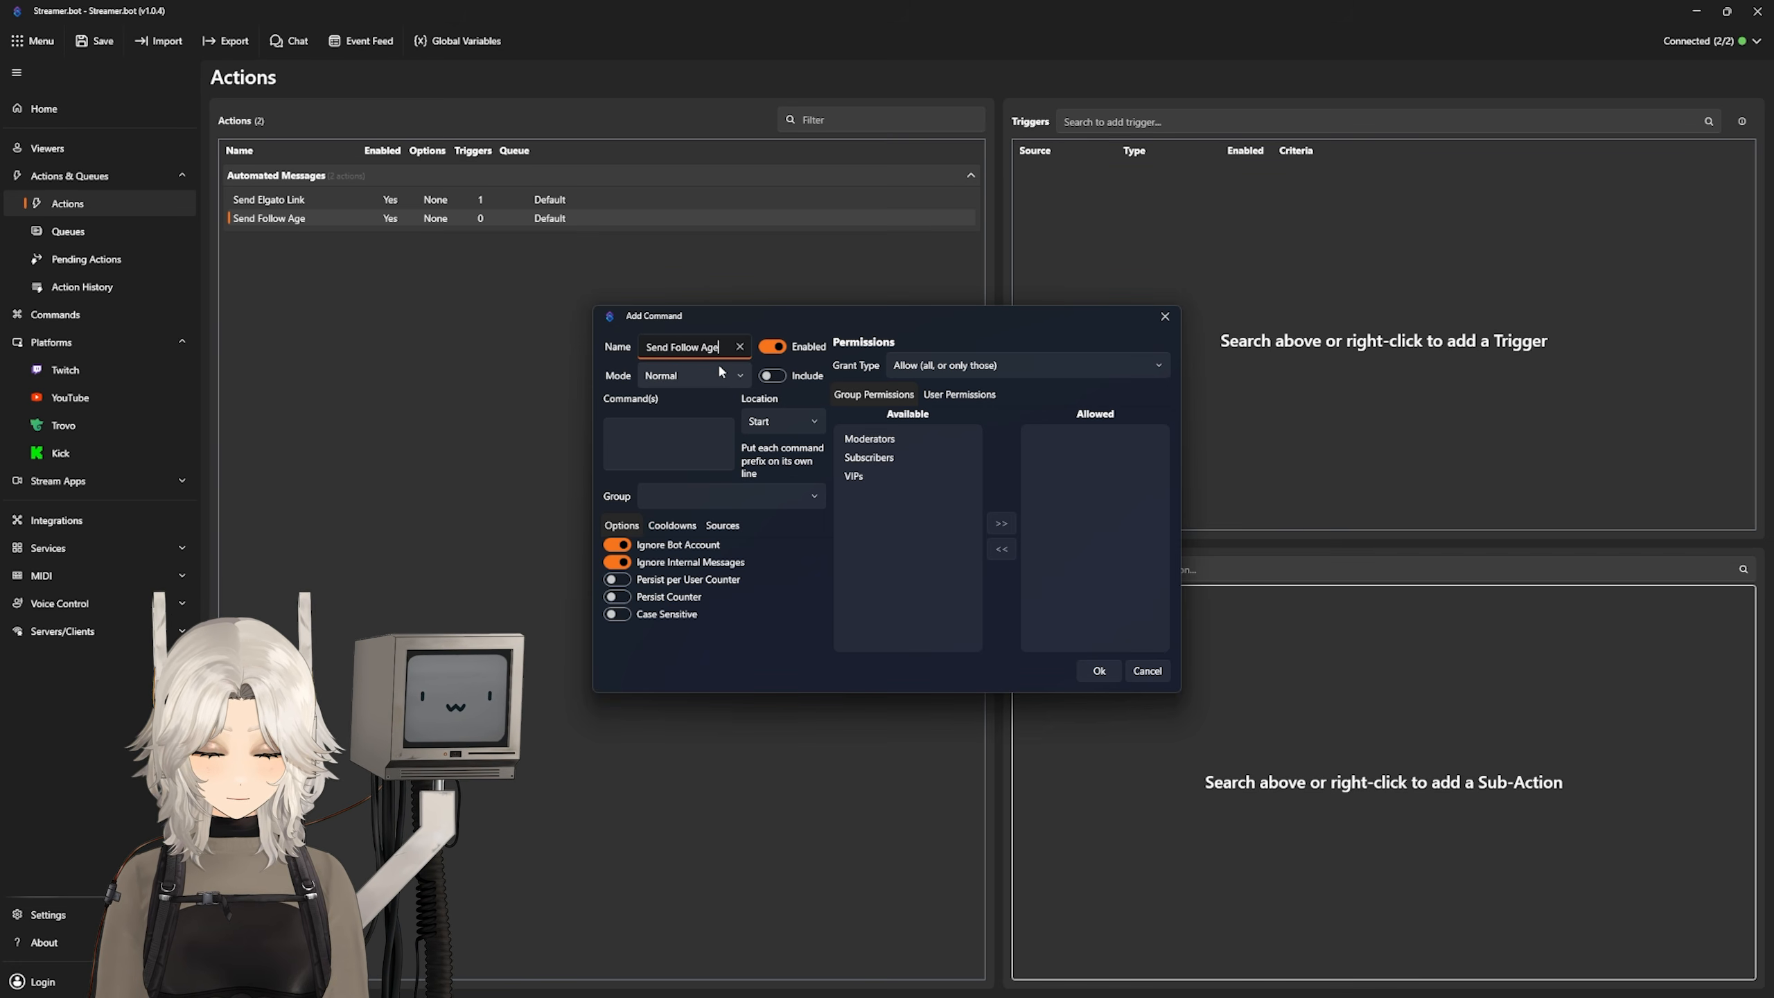
{"action": "left_click", "coordinate": [686, 442]}
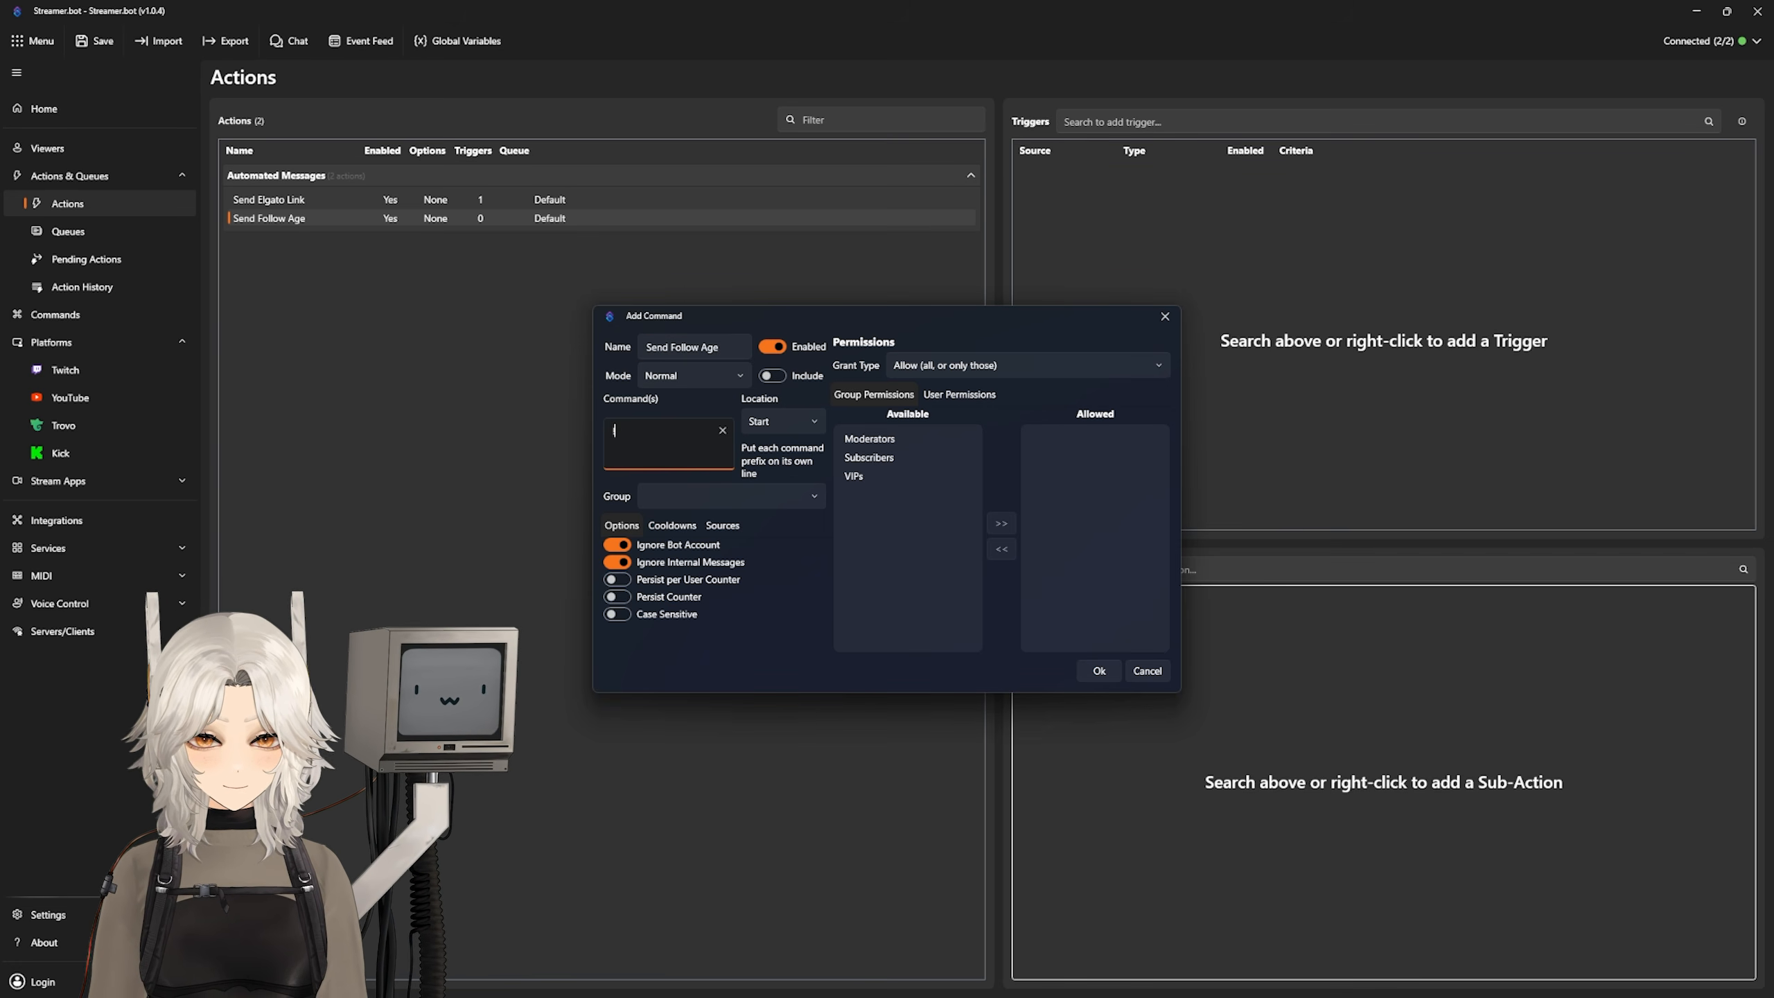
{"action": "type", "text": "!followage"}
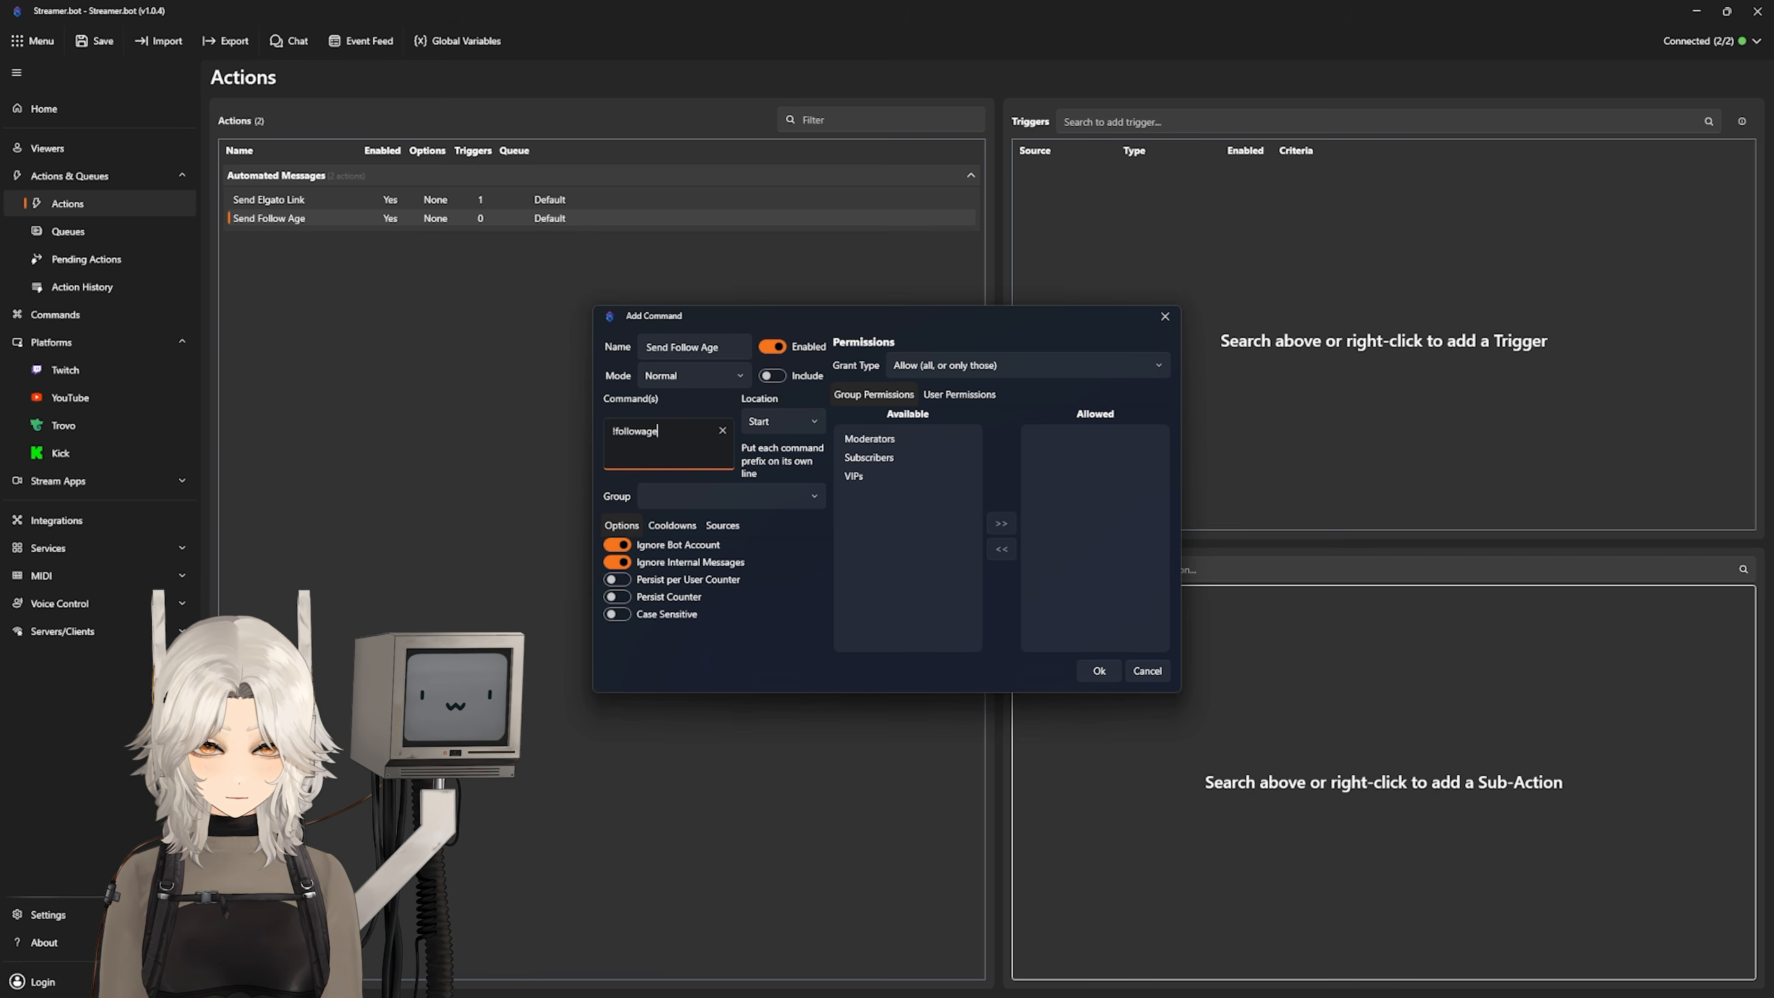
{"action": "left_click", "coordinate": [1099, 671]}
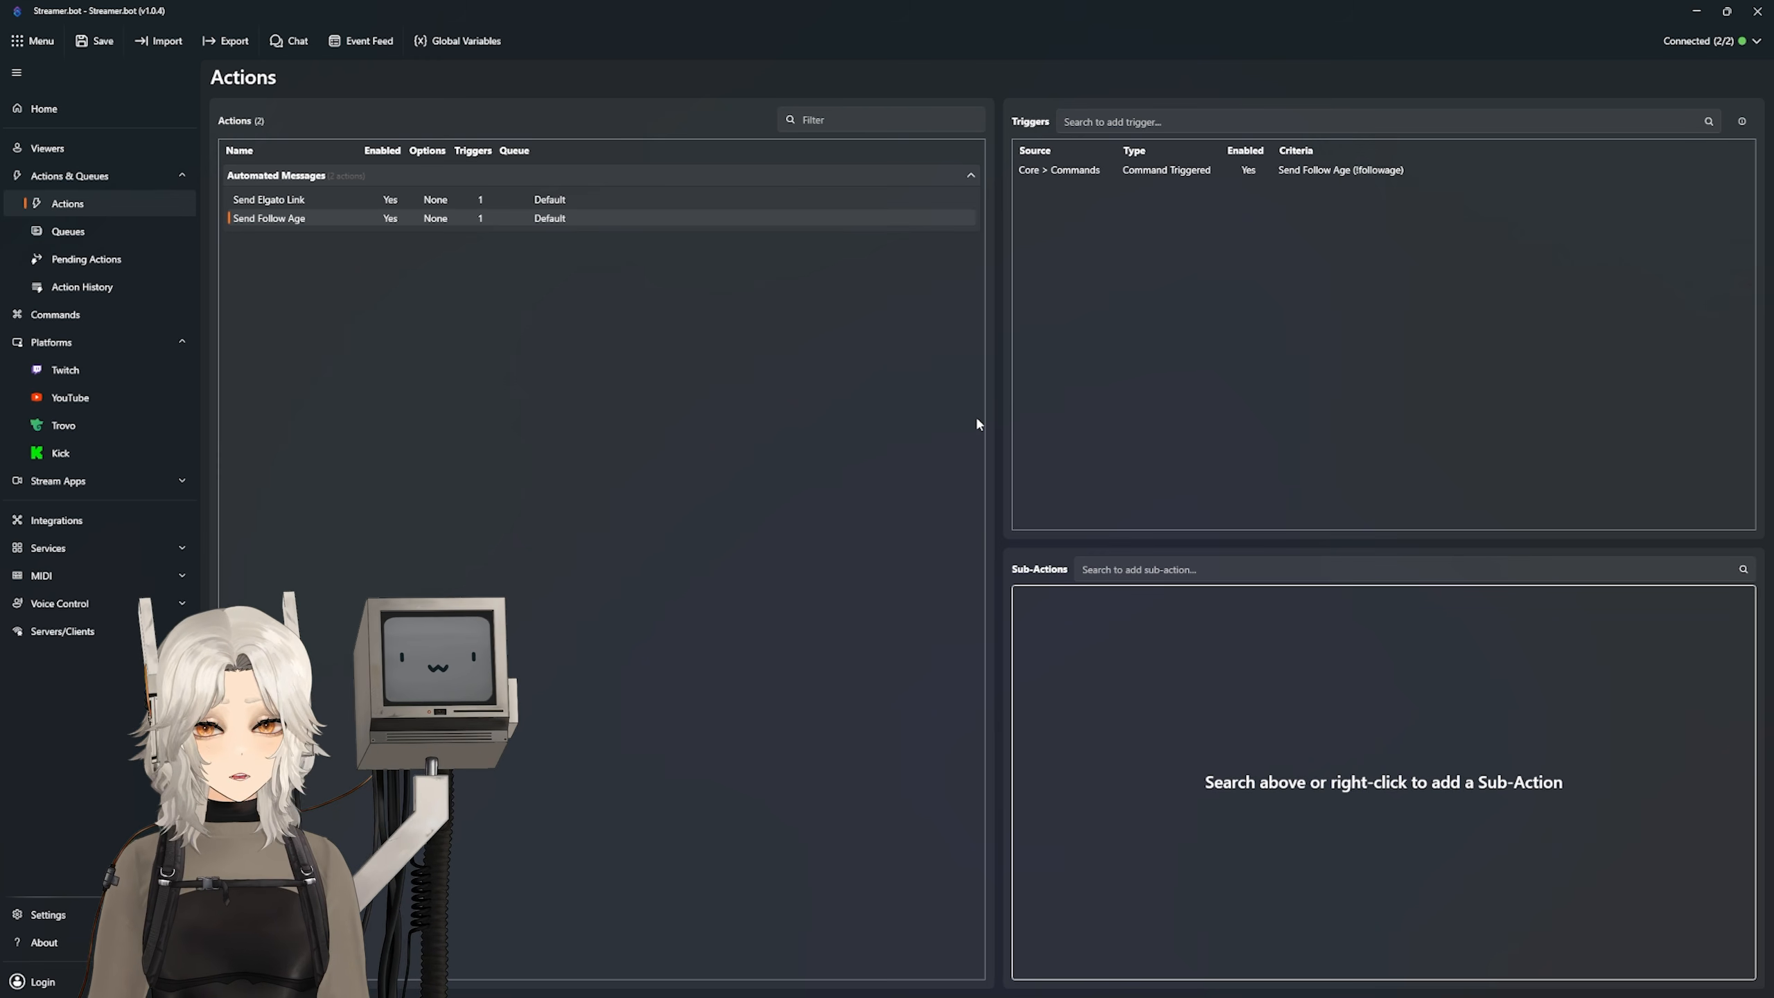
Step: Run a test of the !followage trigger and inspect the Send Follow Age run's variables after run from the action history
{"action": "right_click", "coordinate": [1059, 172]}
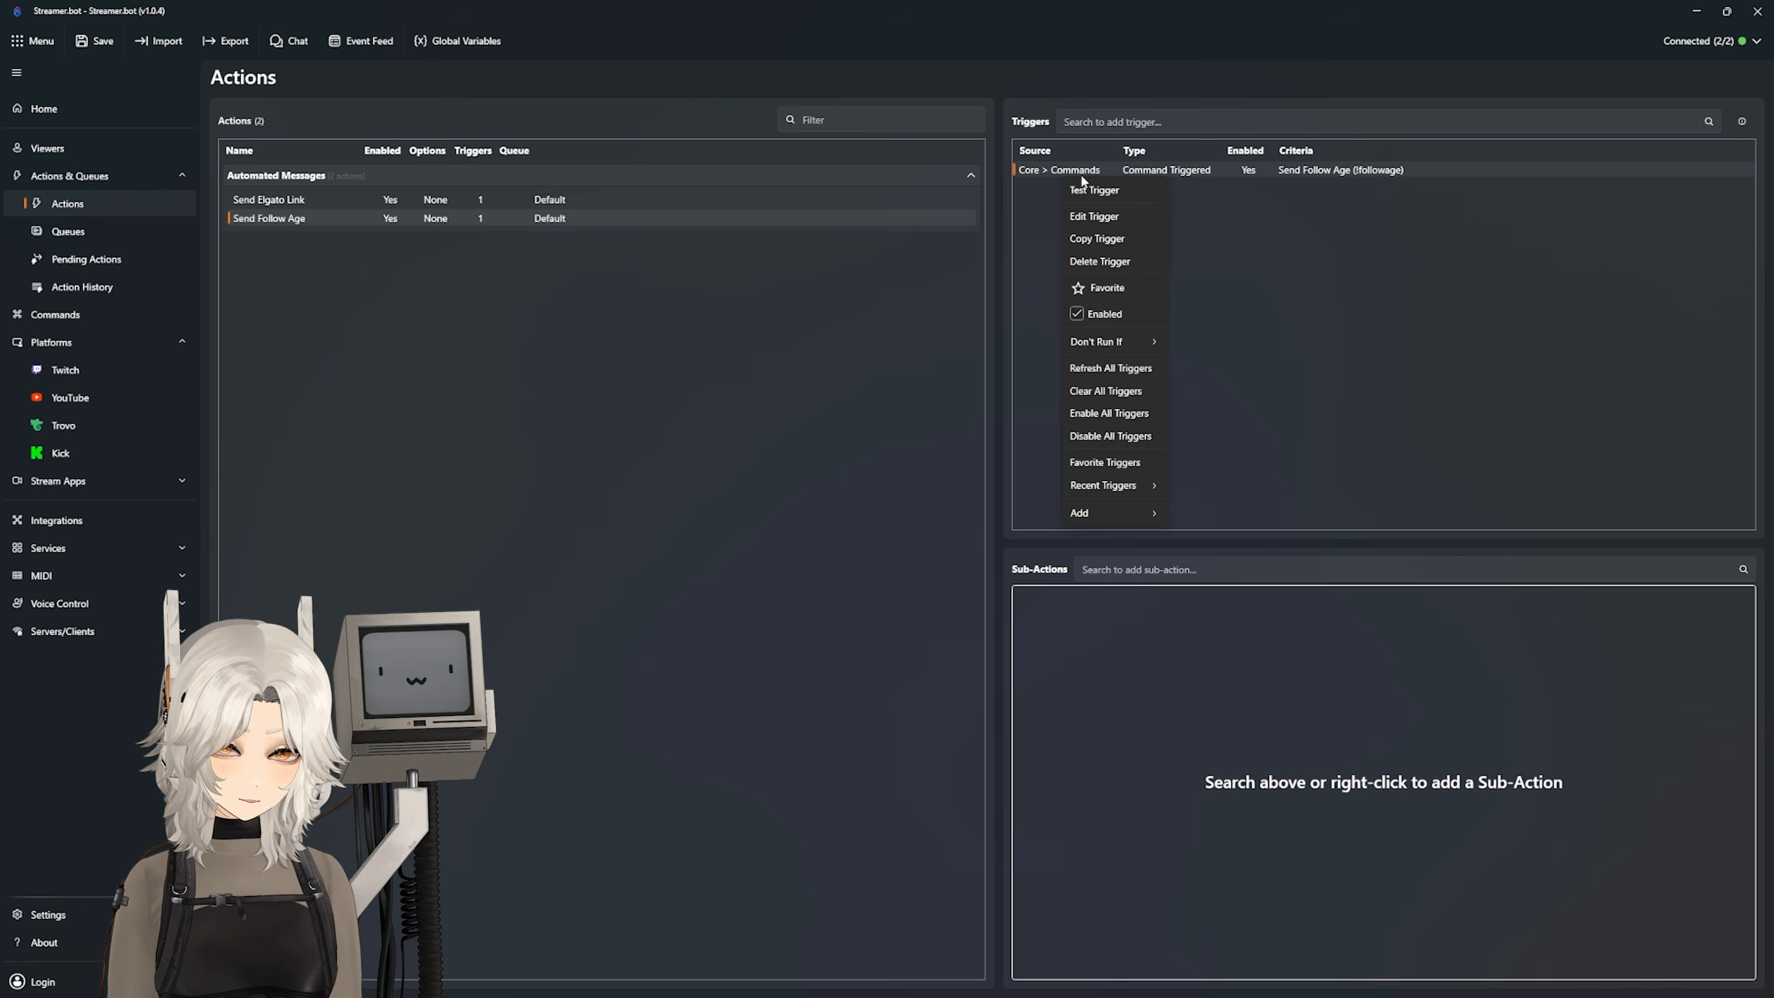
{"action": "left_click", "coordinate": [1115, 191]}
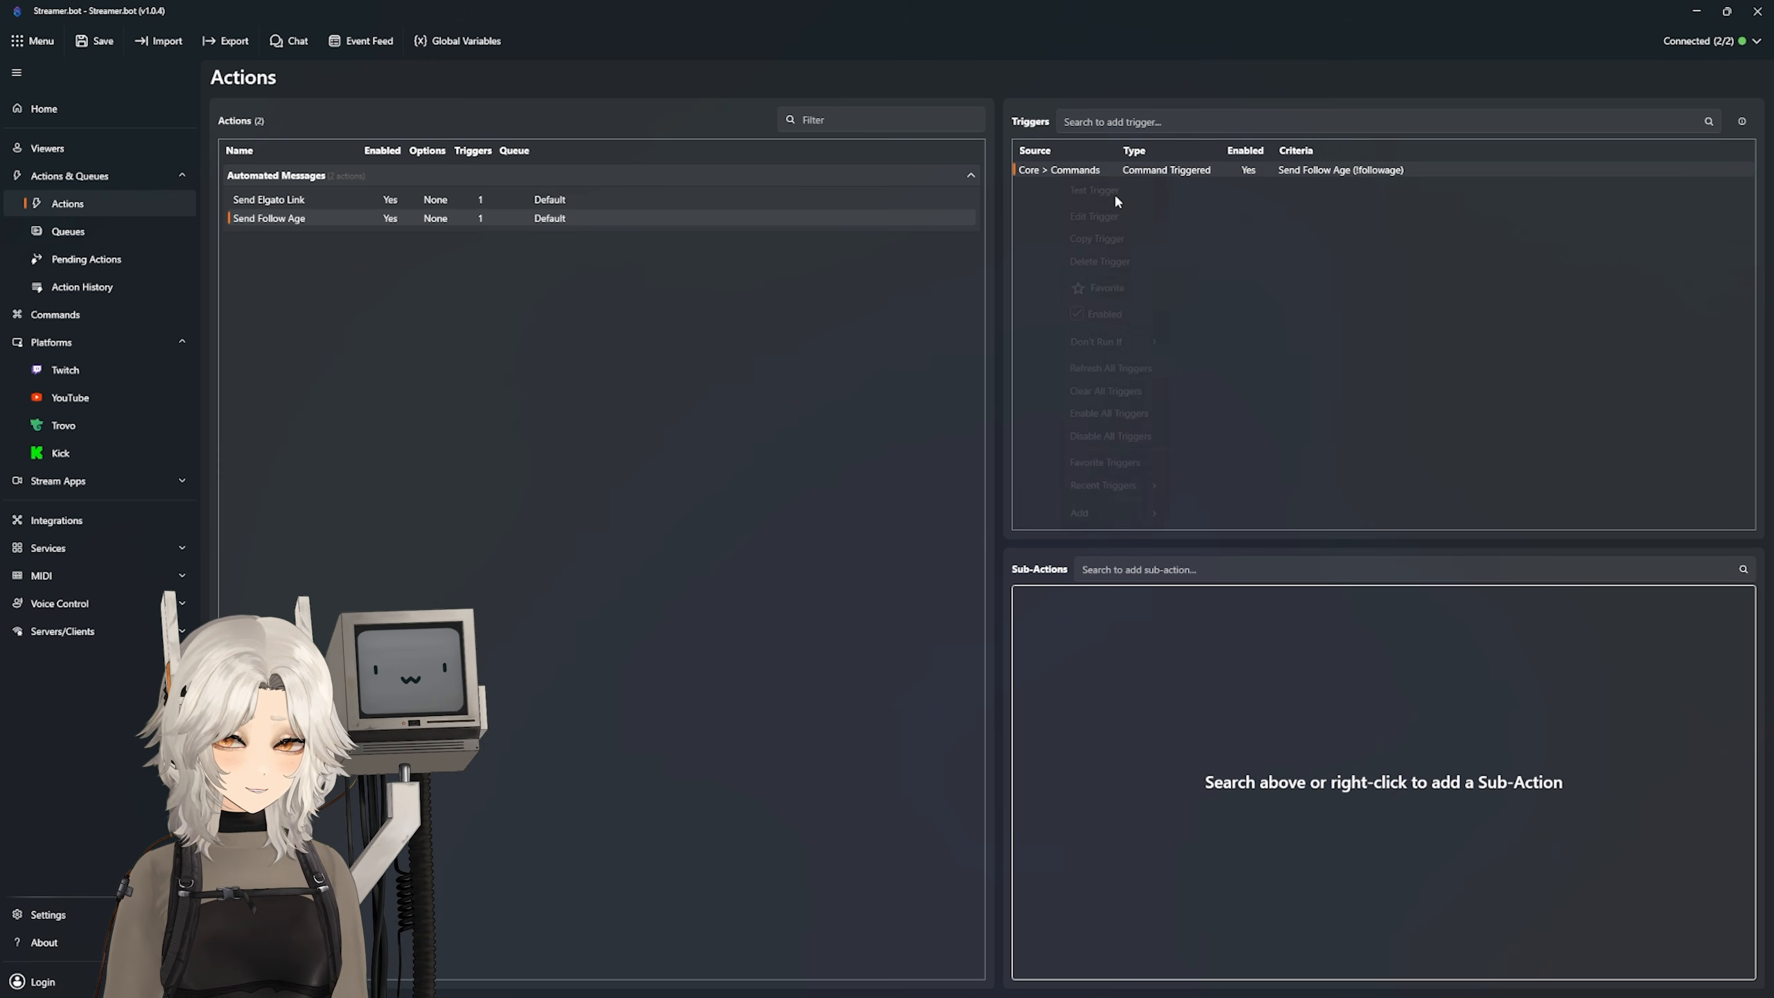
{"action": "left_click", "coordinate": [81, 290]}
{"action": "right_click", "coordinate": [269, 143]}
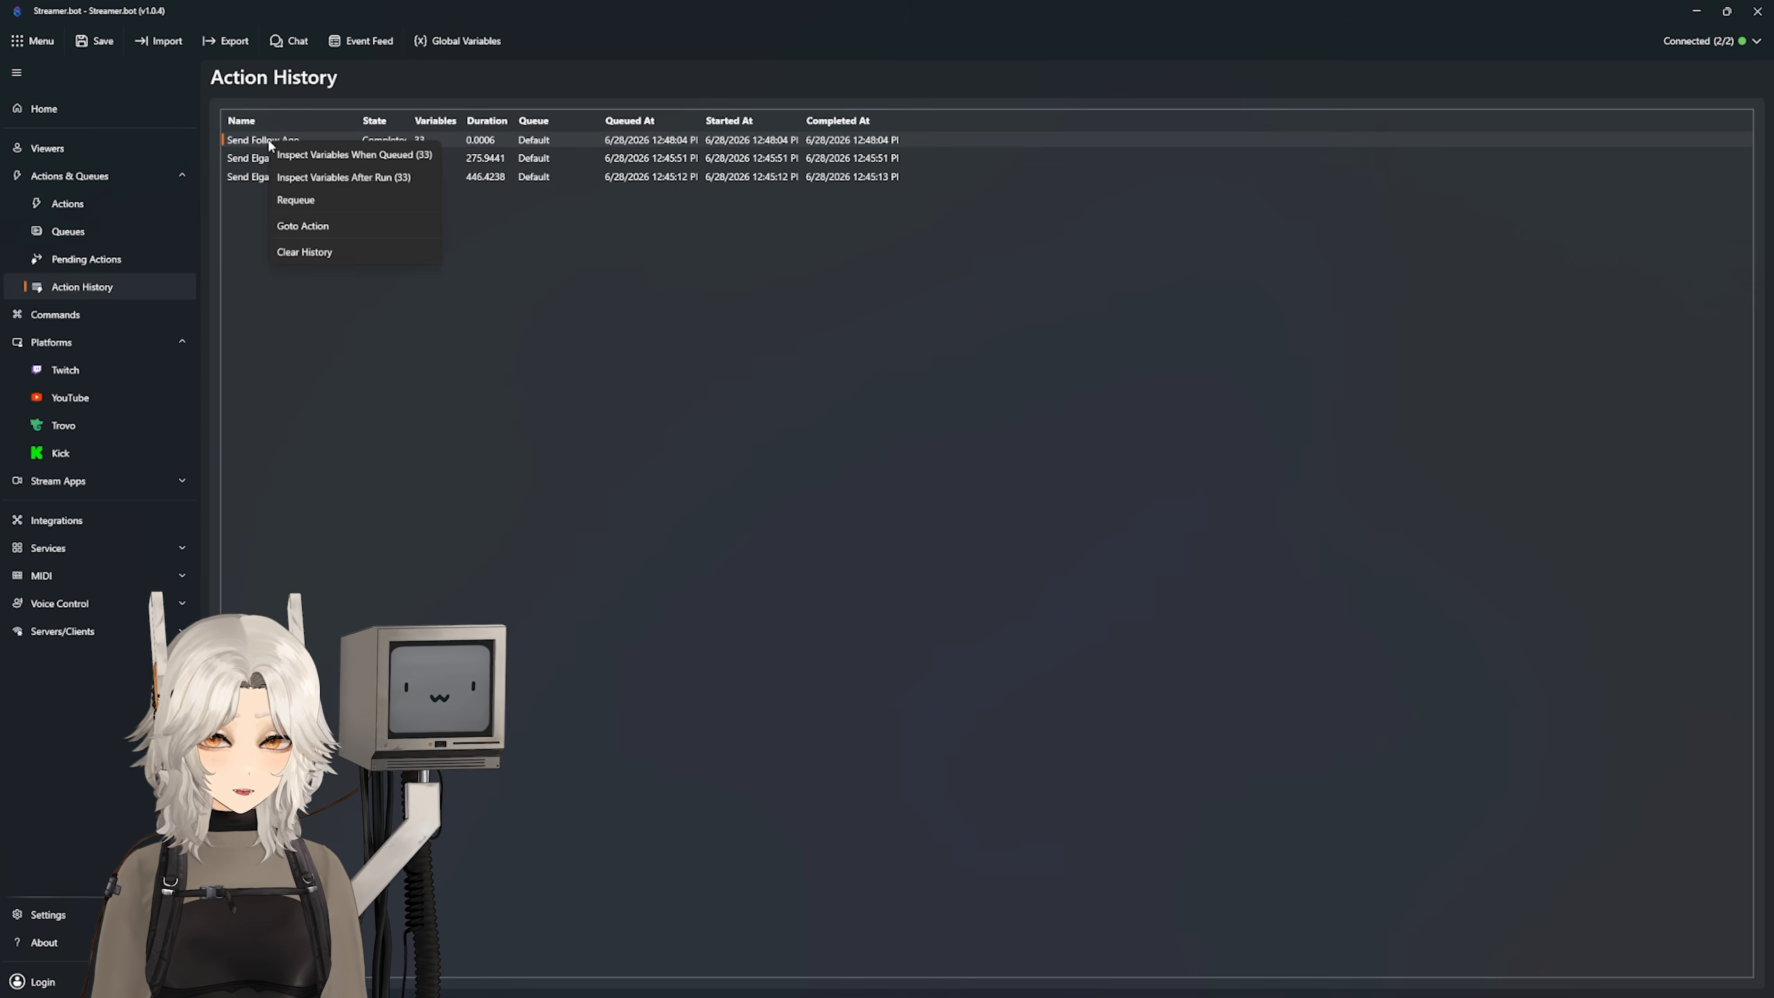
{"action": "left_click", "coordinate": [344, 179]}
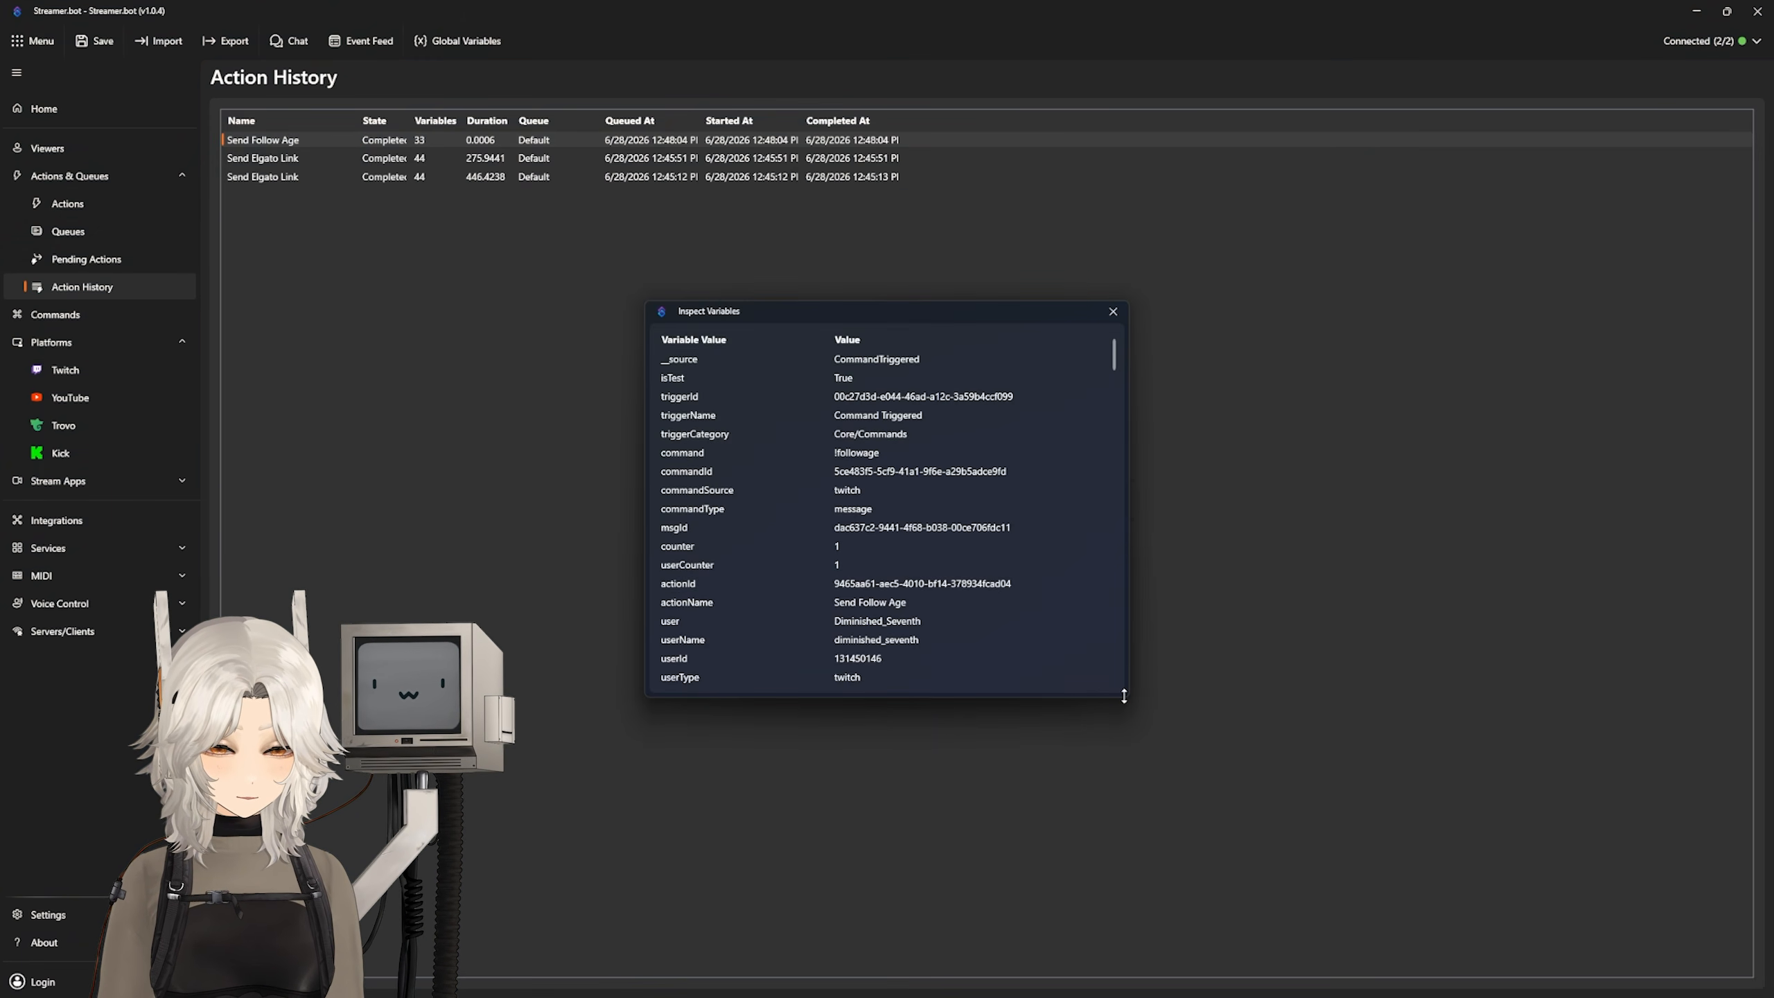
Step: Enlarge and reposition the Inspect Variables window, and examine the __source and isTest variables
{"action": "left_click_drag", "start_coordinate": [1125, 695], "coordinate": [1126, 907]}
{"action": "left_click_drag", "start_coordinate": [976, 312], "coordinate": [947, 174]}
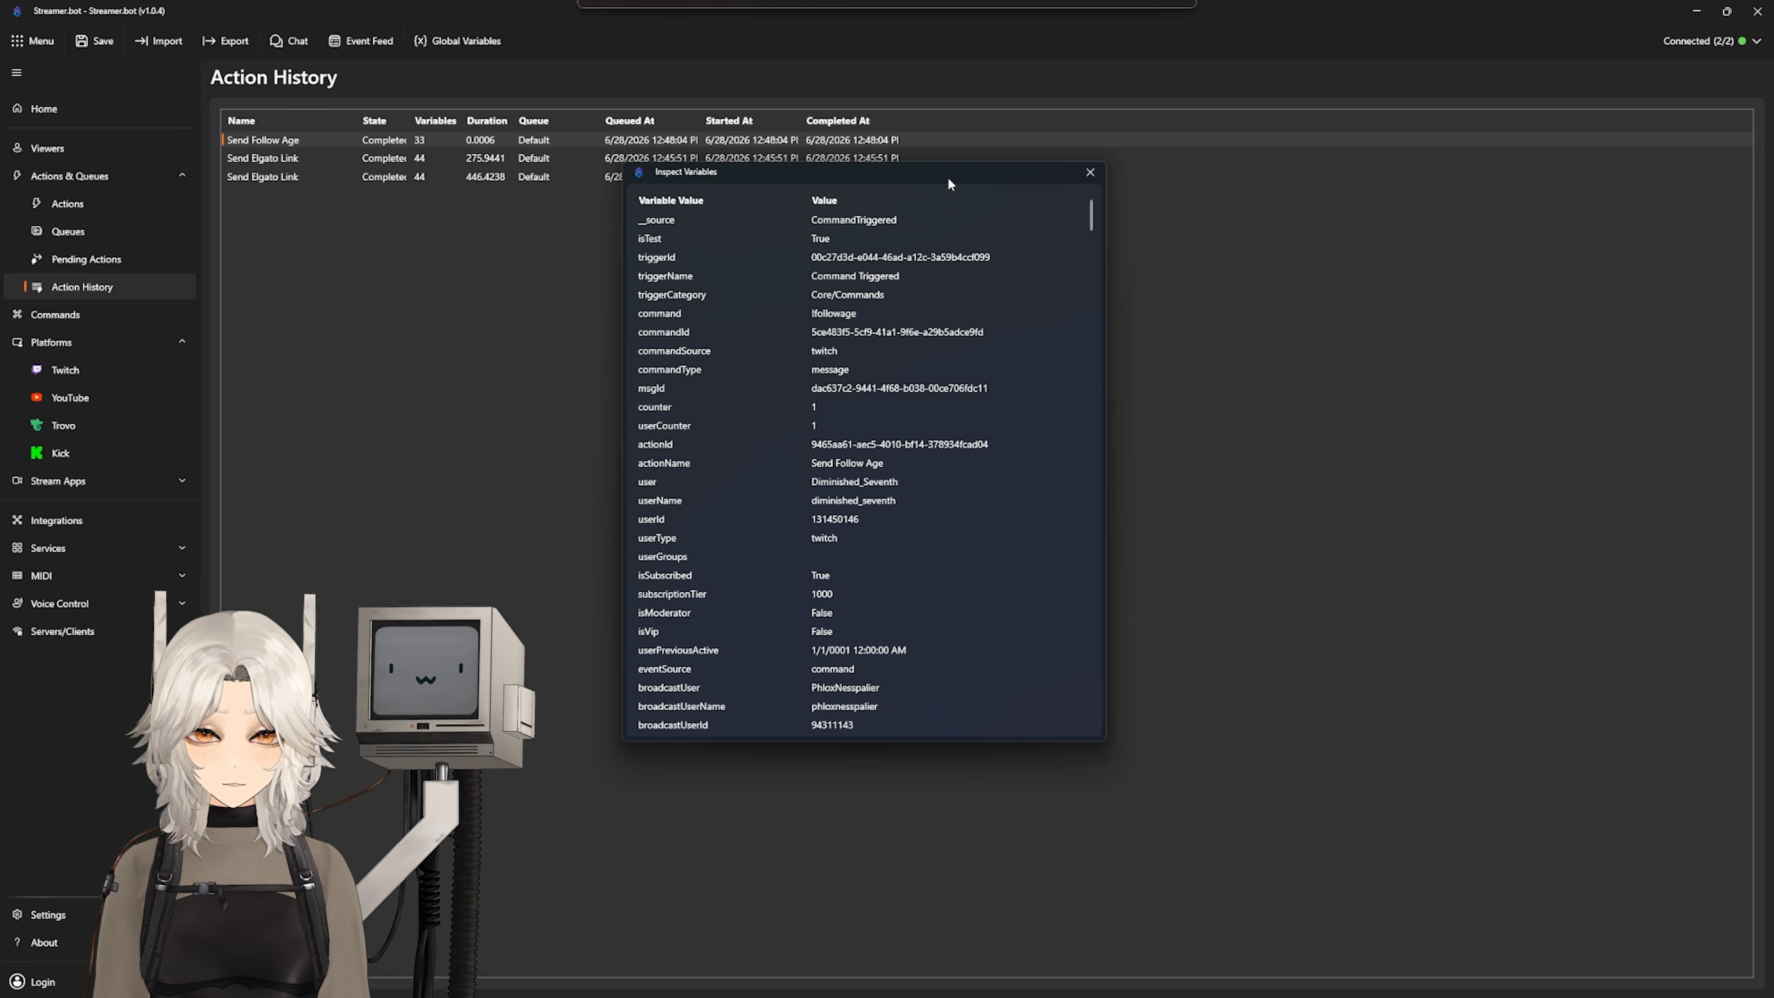
{"action": "left_click", "coordinate": [672, 221]}
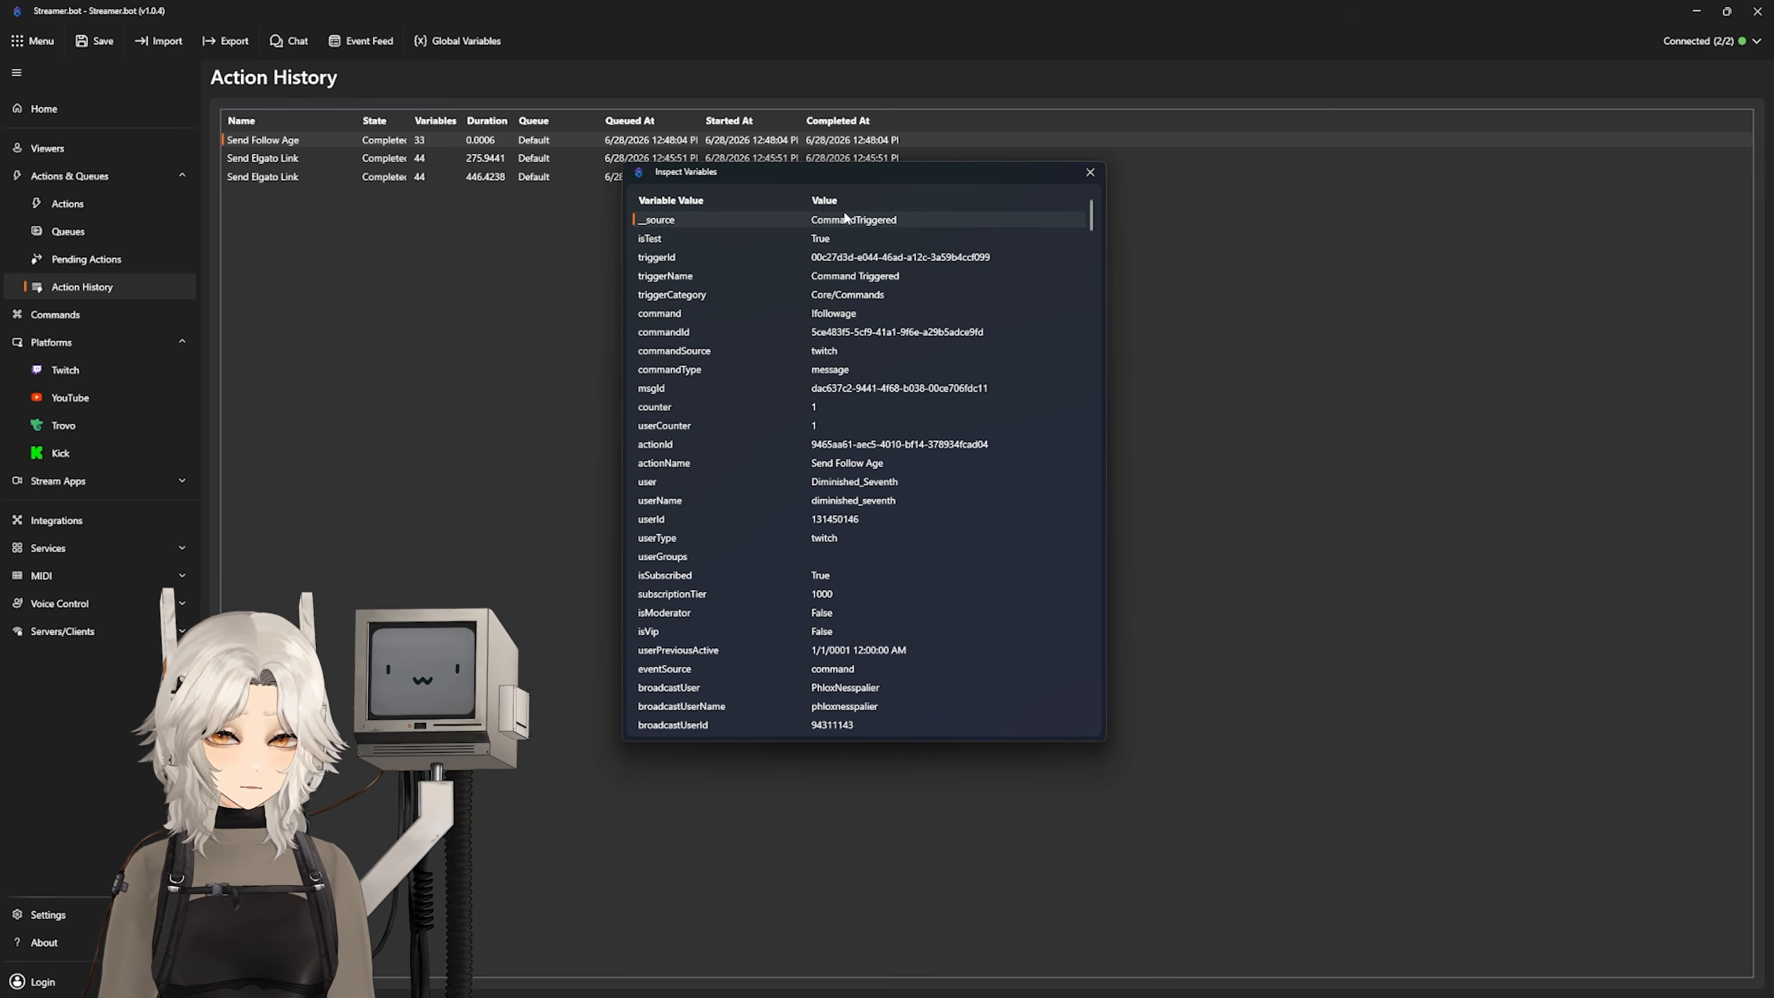
{"action": "left_click", "coordinate": [656, 239]}
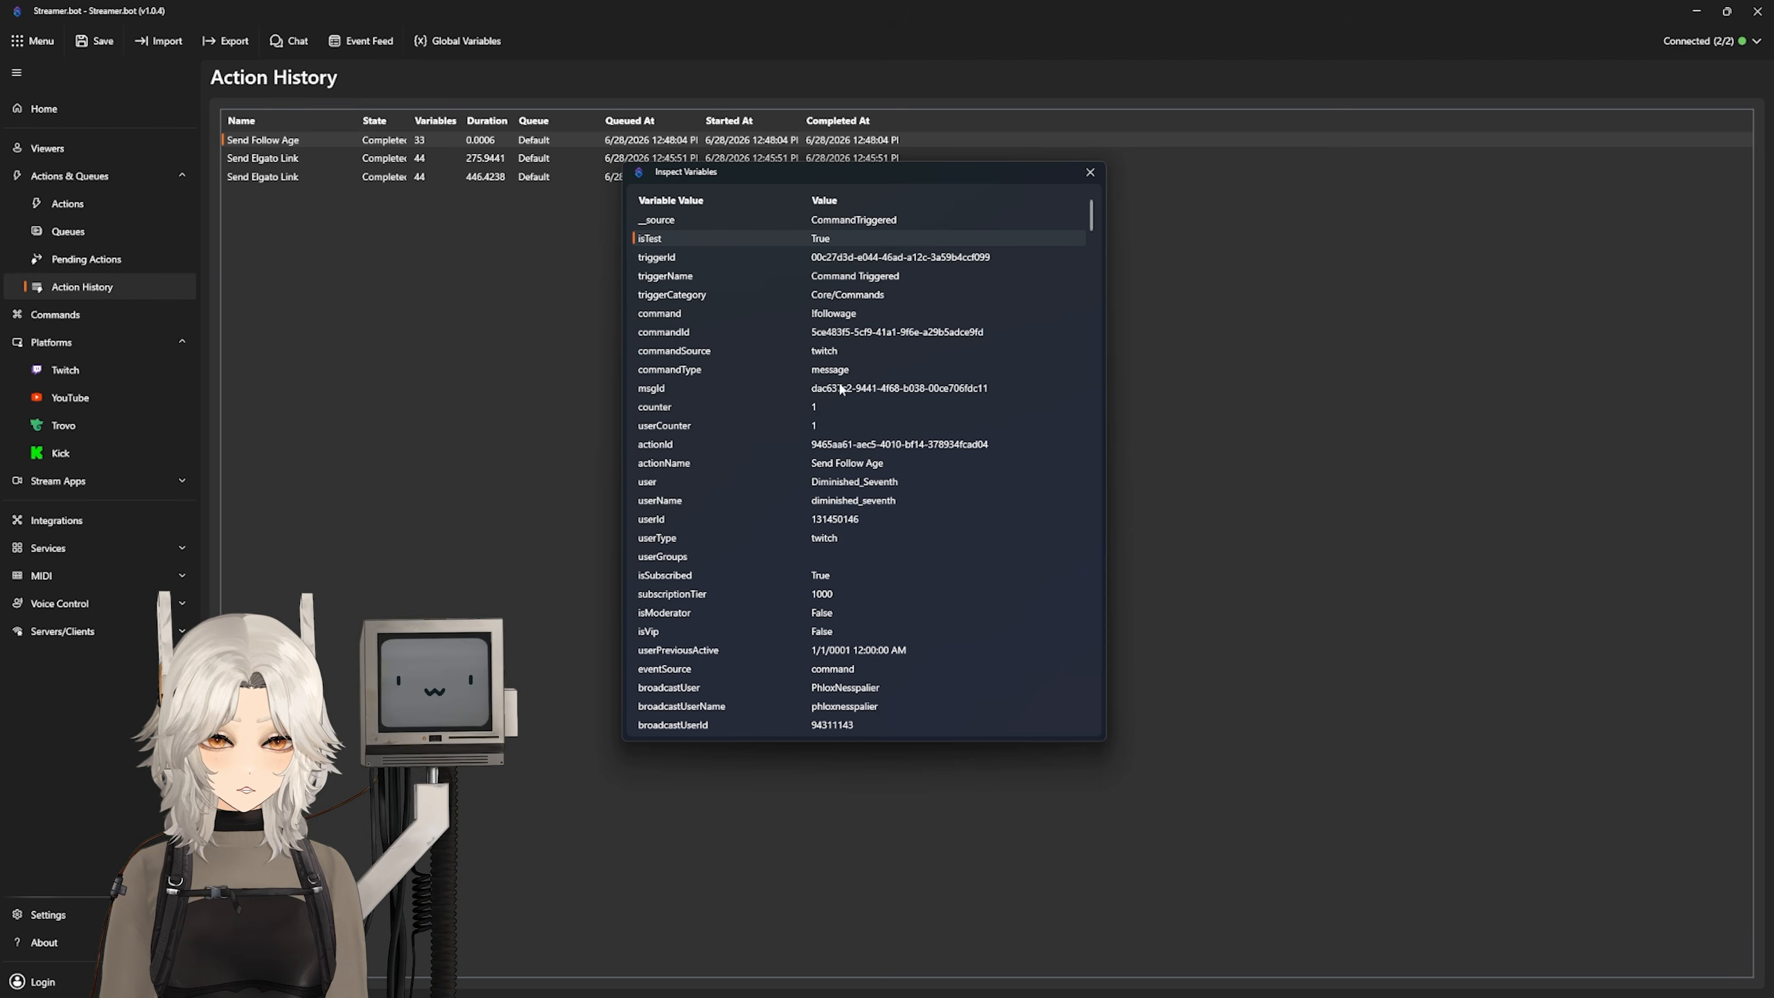
Step: Examine the user variable of the Send Follow Age run, close the variables window and return to the actions list
{"action": "left_click", "coordinate": [663, 482]}
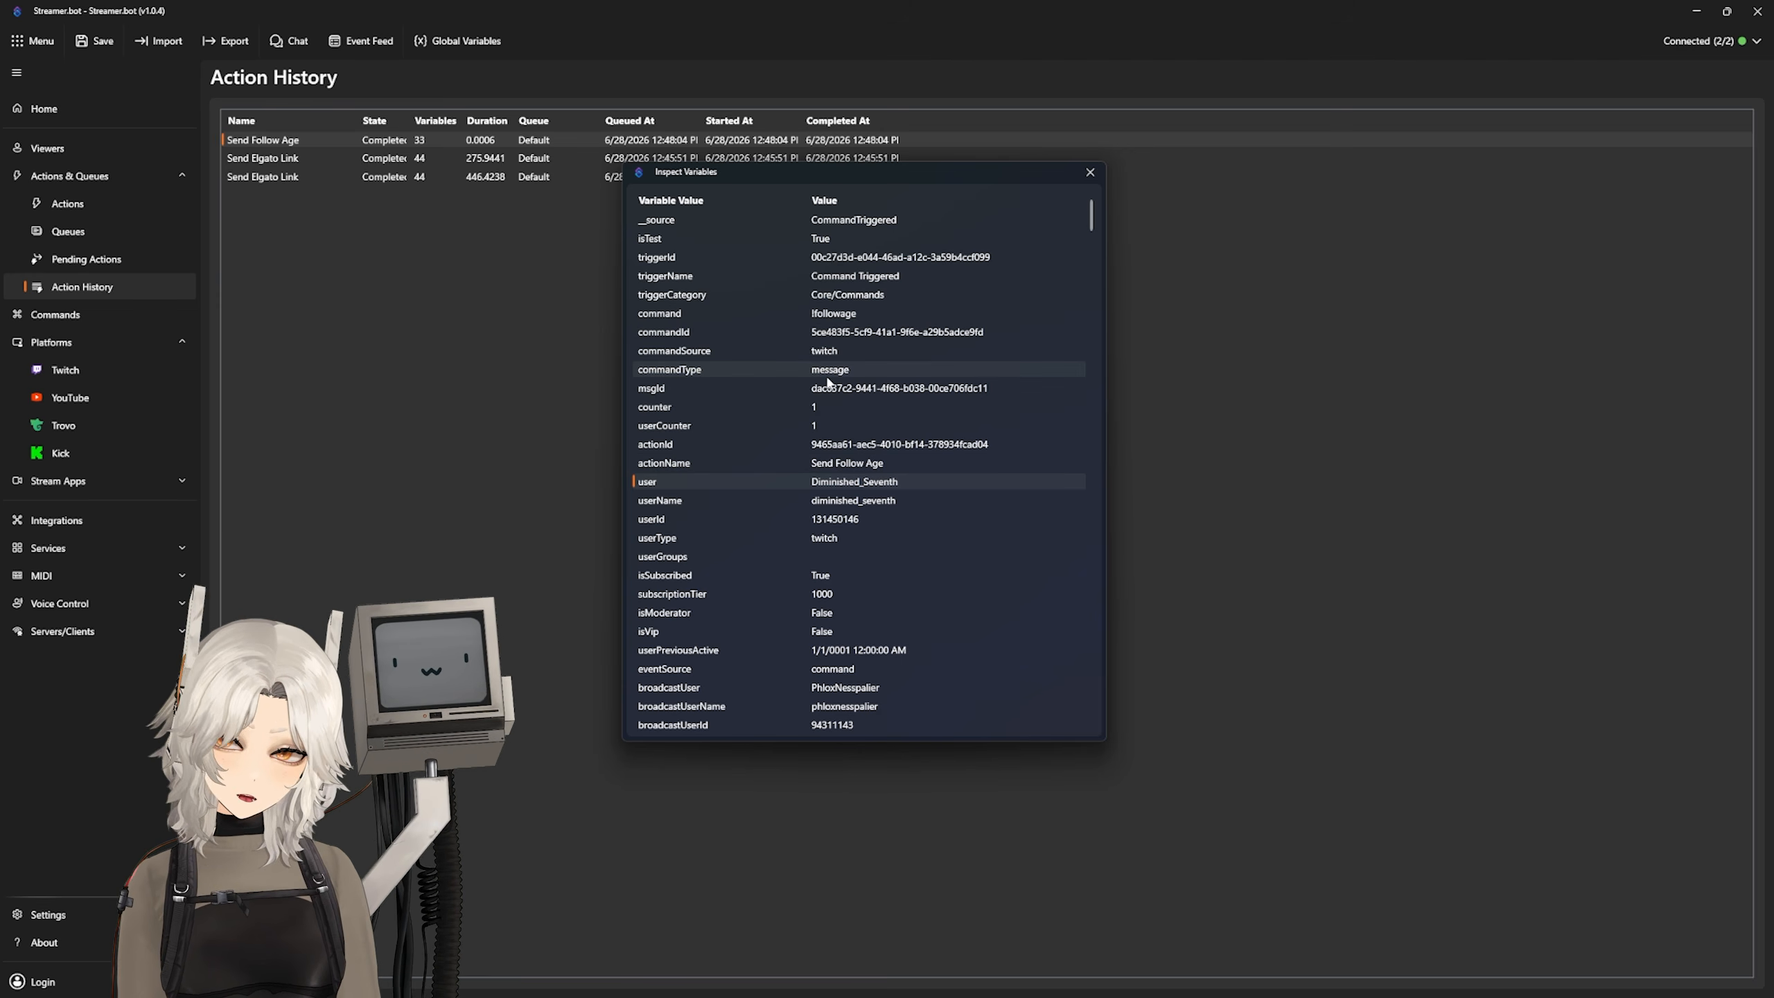
{"action": "left_click", "coordinate": [1090, 172]}
{"action": "left_click", "coordinate": [77, 203]}
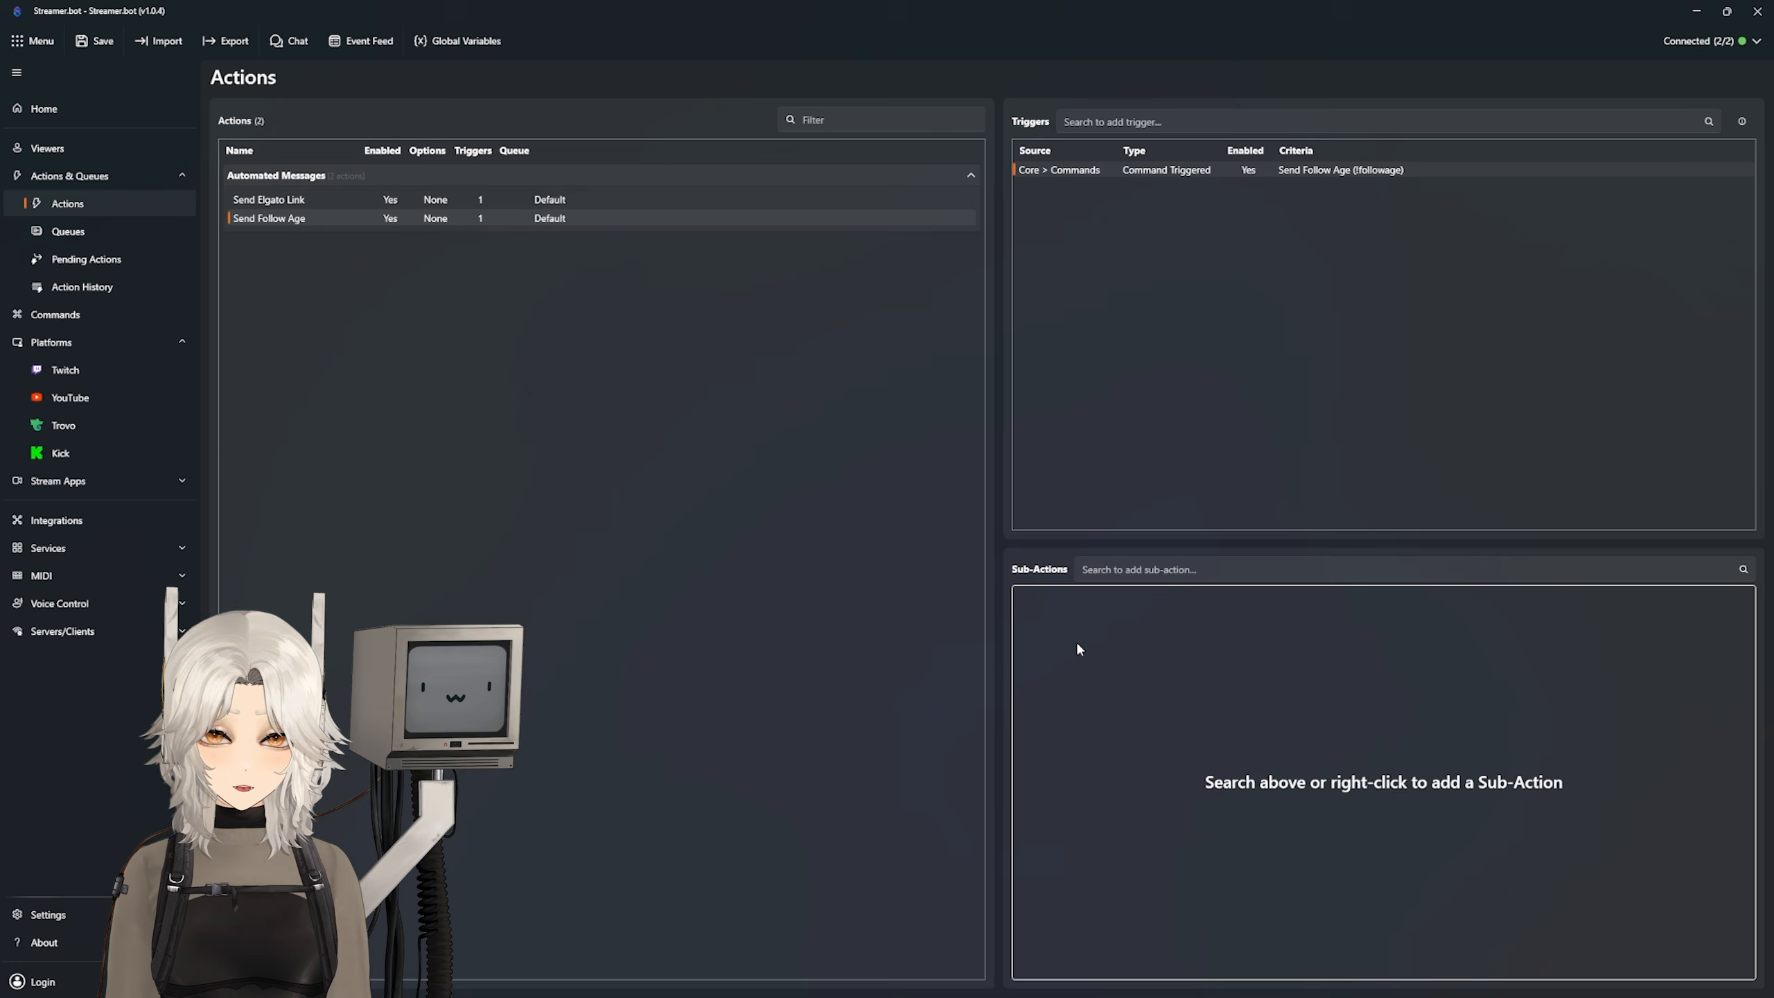
Step: Add a Twitch Get Follow Age Info for Target sub-action to Send Follow Age with the user login %user%
{"action": "right_click", "coordinate": [1046, 616]}
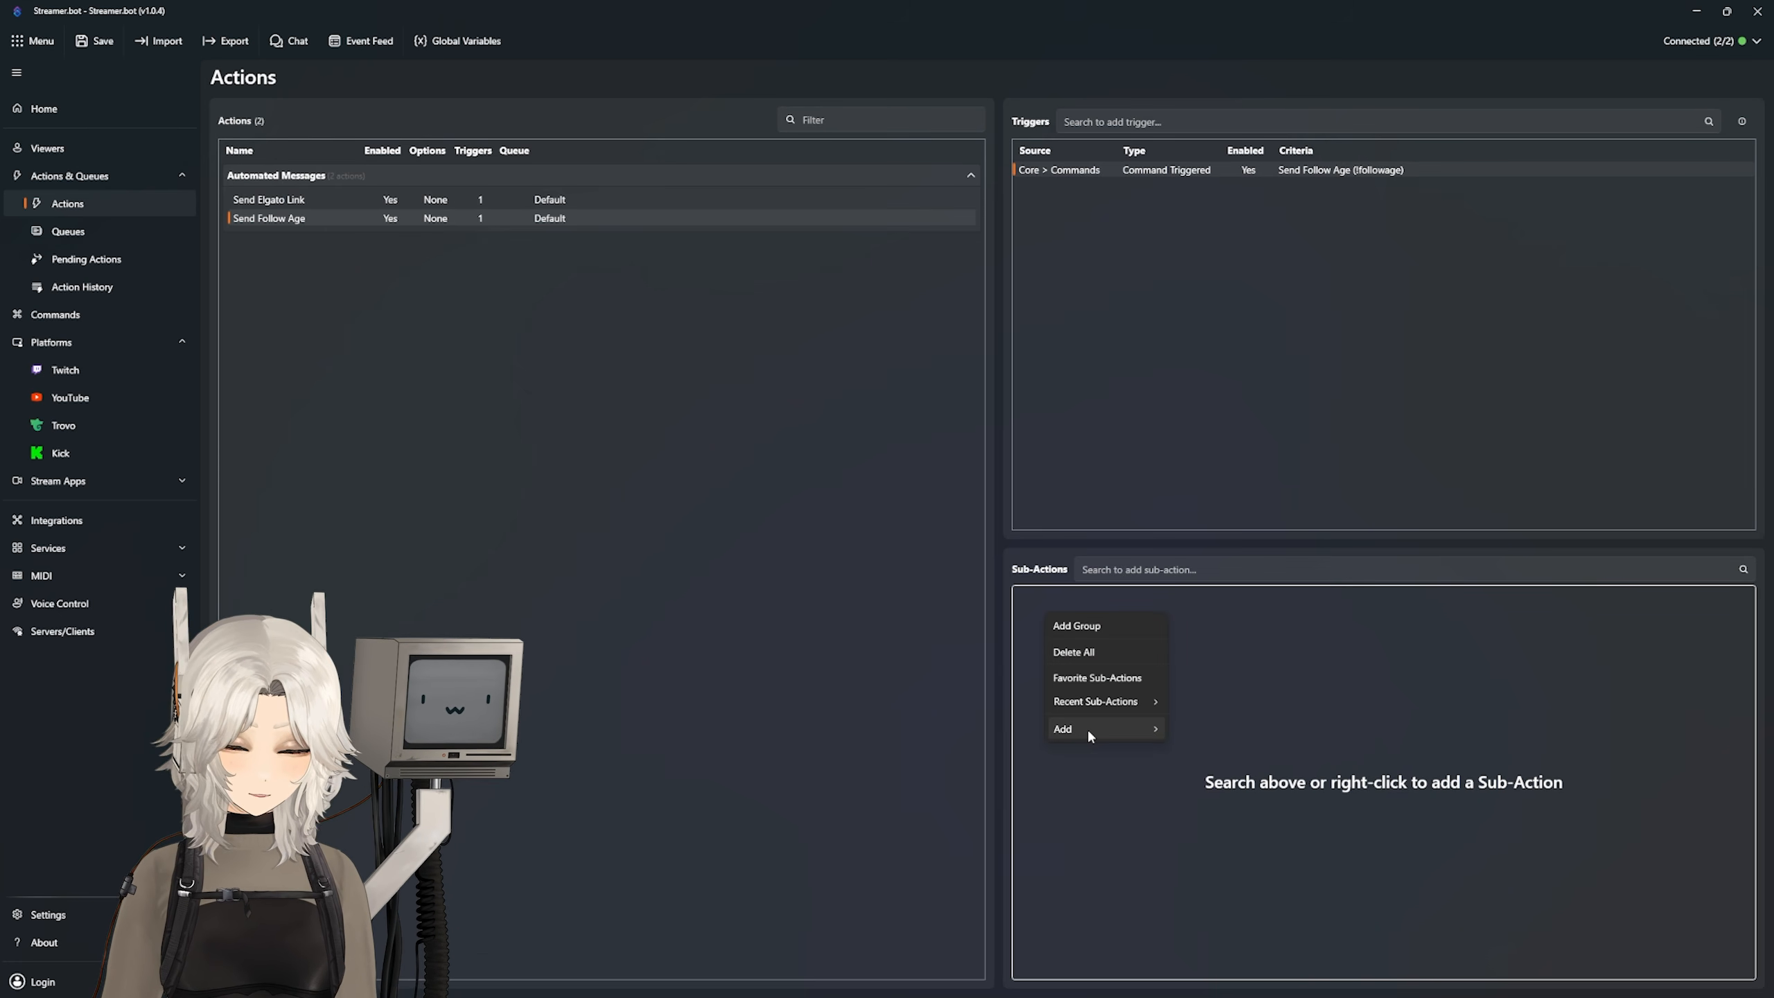
{"action": "mouse_move", "coordinate": [1087, 727]}
{"action": "mouse_move", "coordinate": [1208, 695]}
{"action": "mouse_move", "coordinate": [1327, 414]}
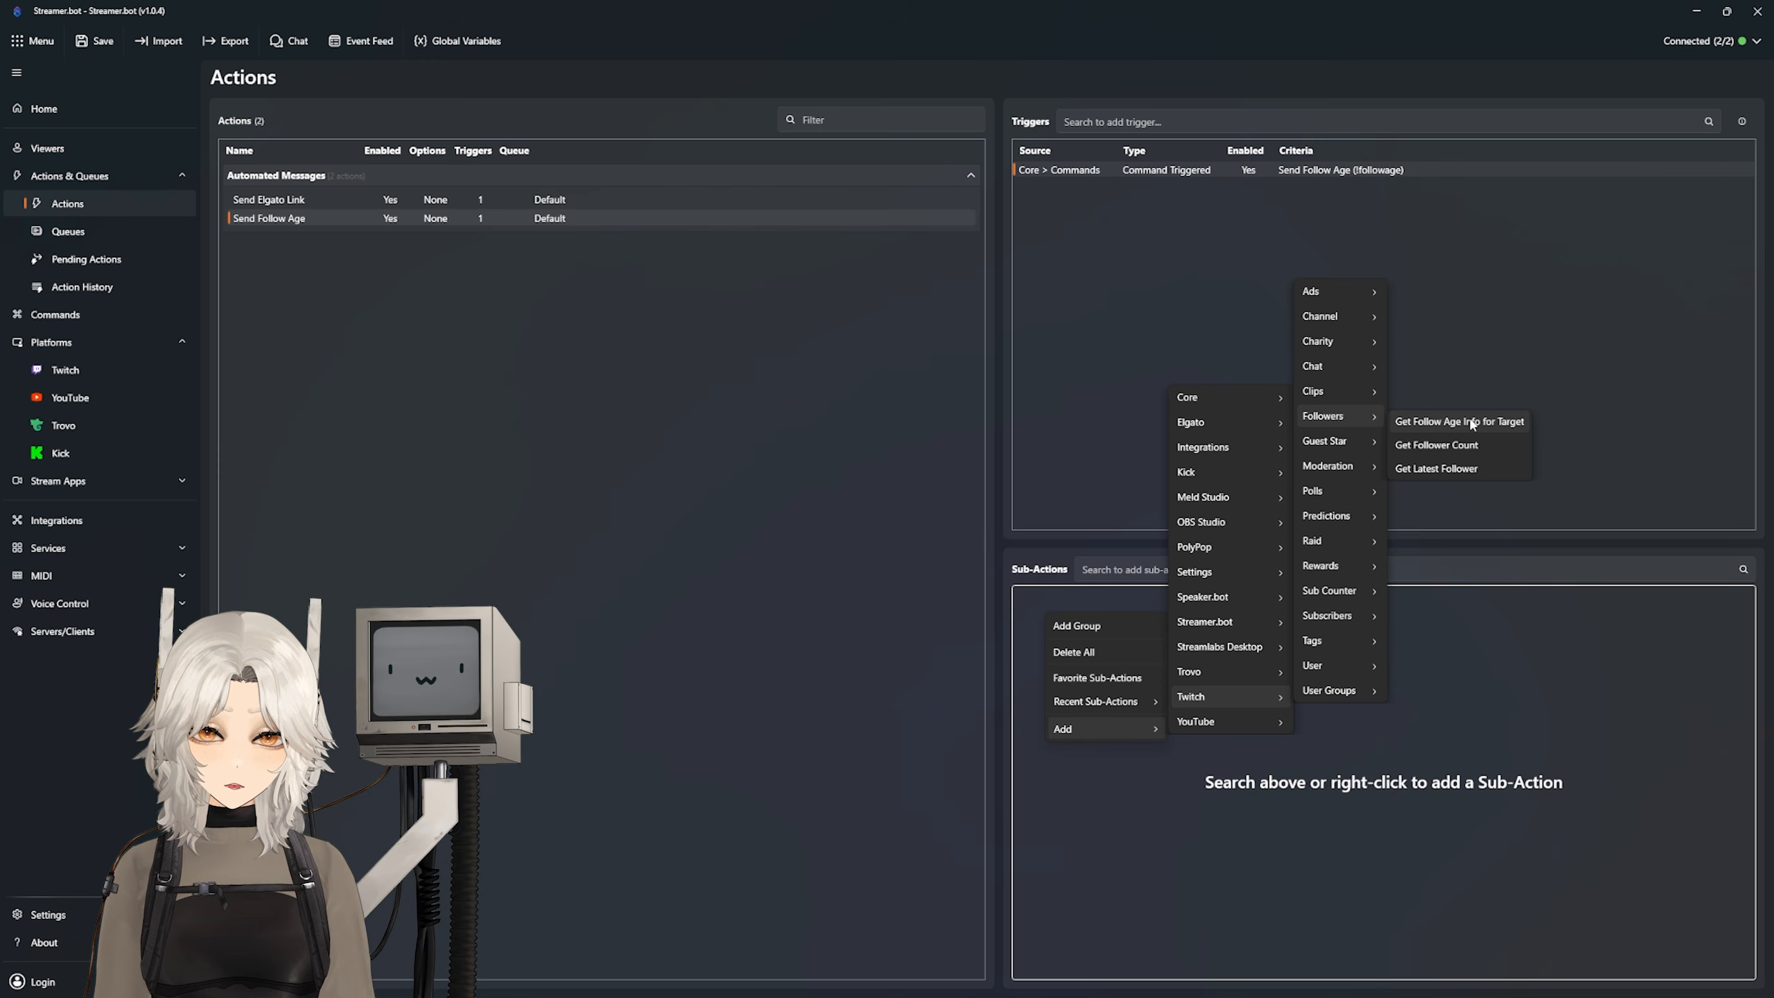
{"action": "left_click", "coordinate": [1467, 422]}
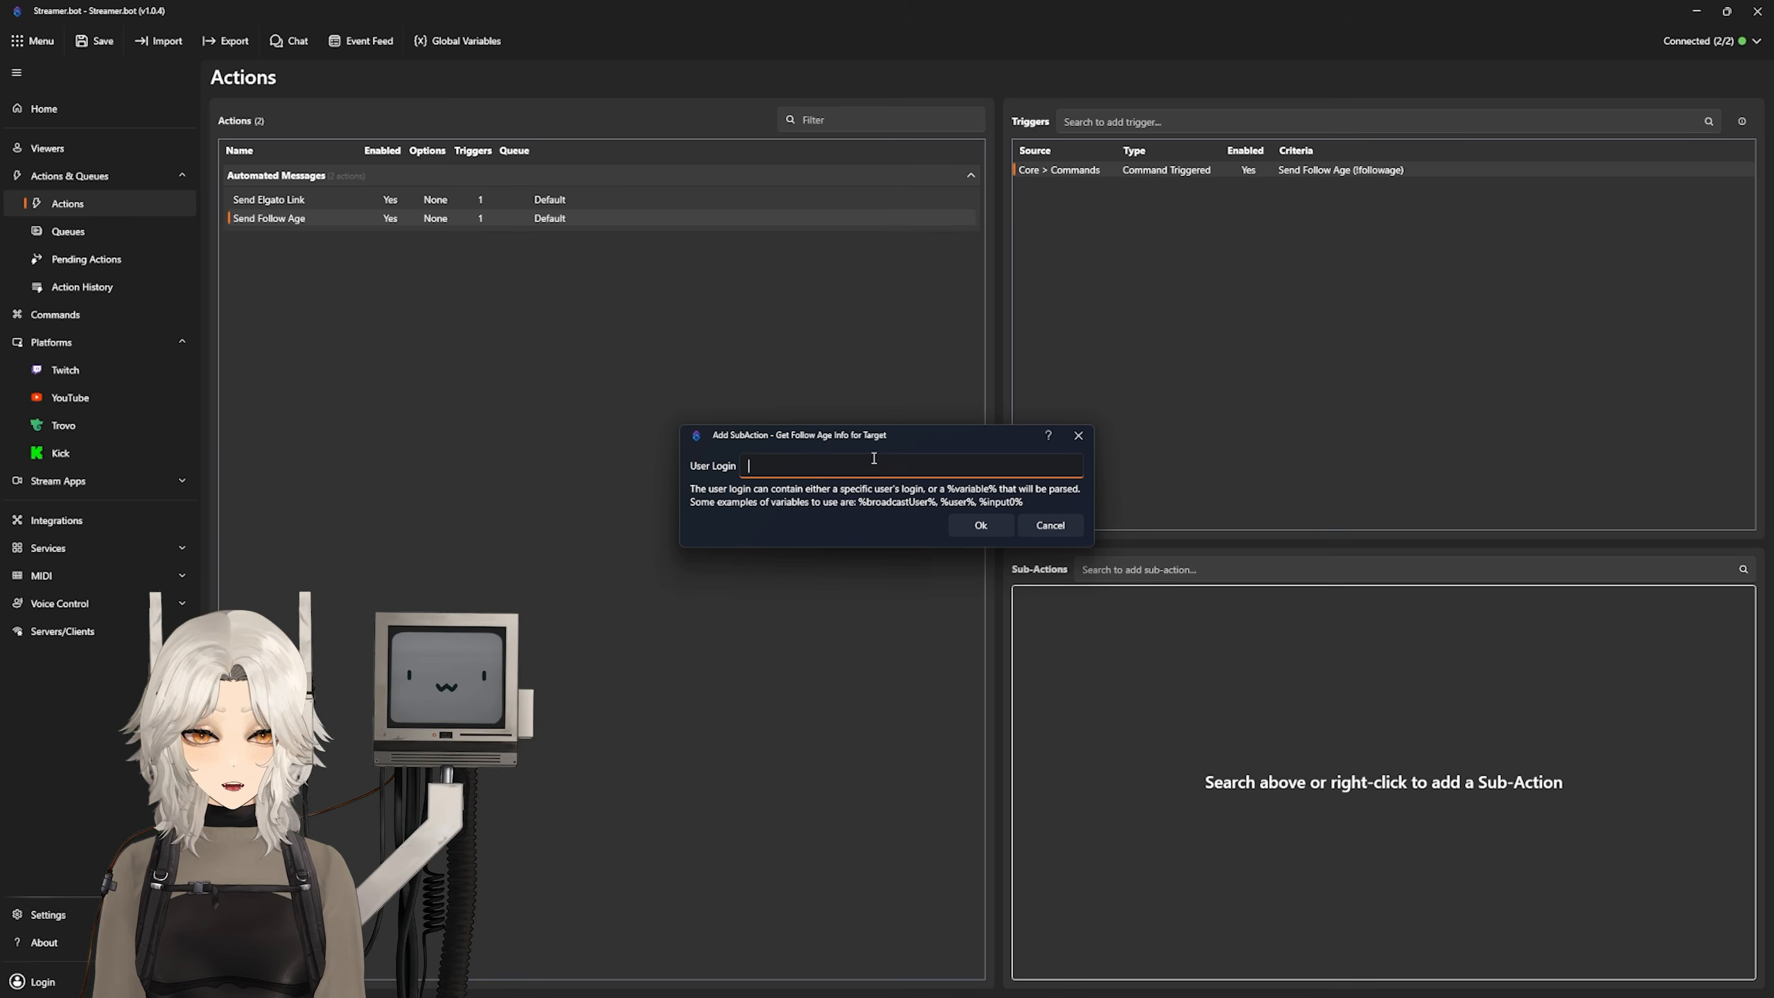
{"action": "type", "text": "%"}
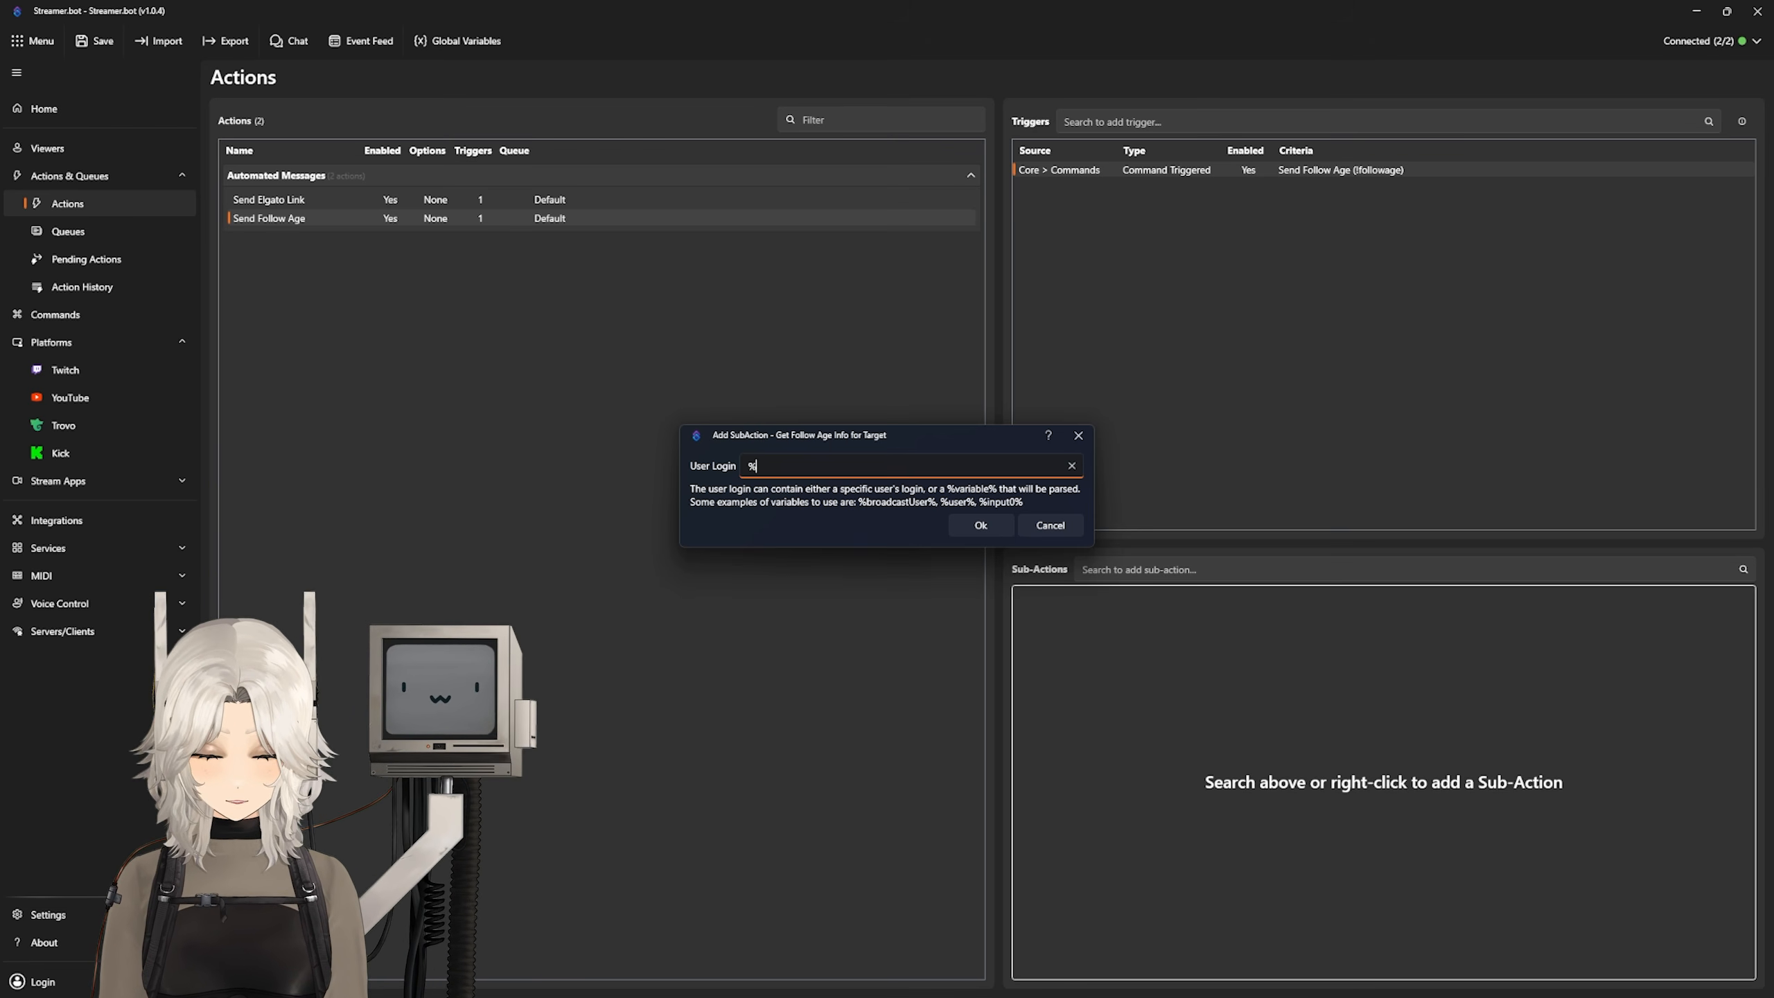
{"action": "type", "text": "user"}
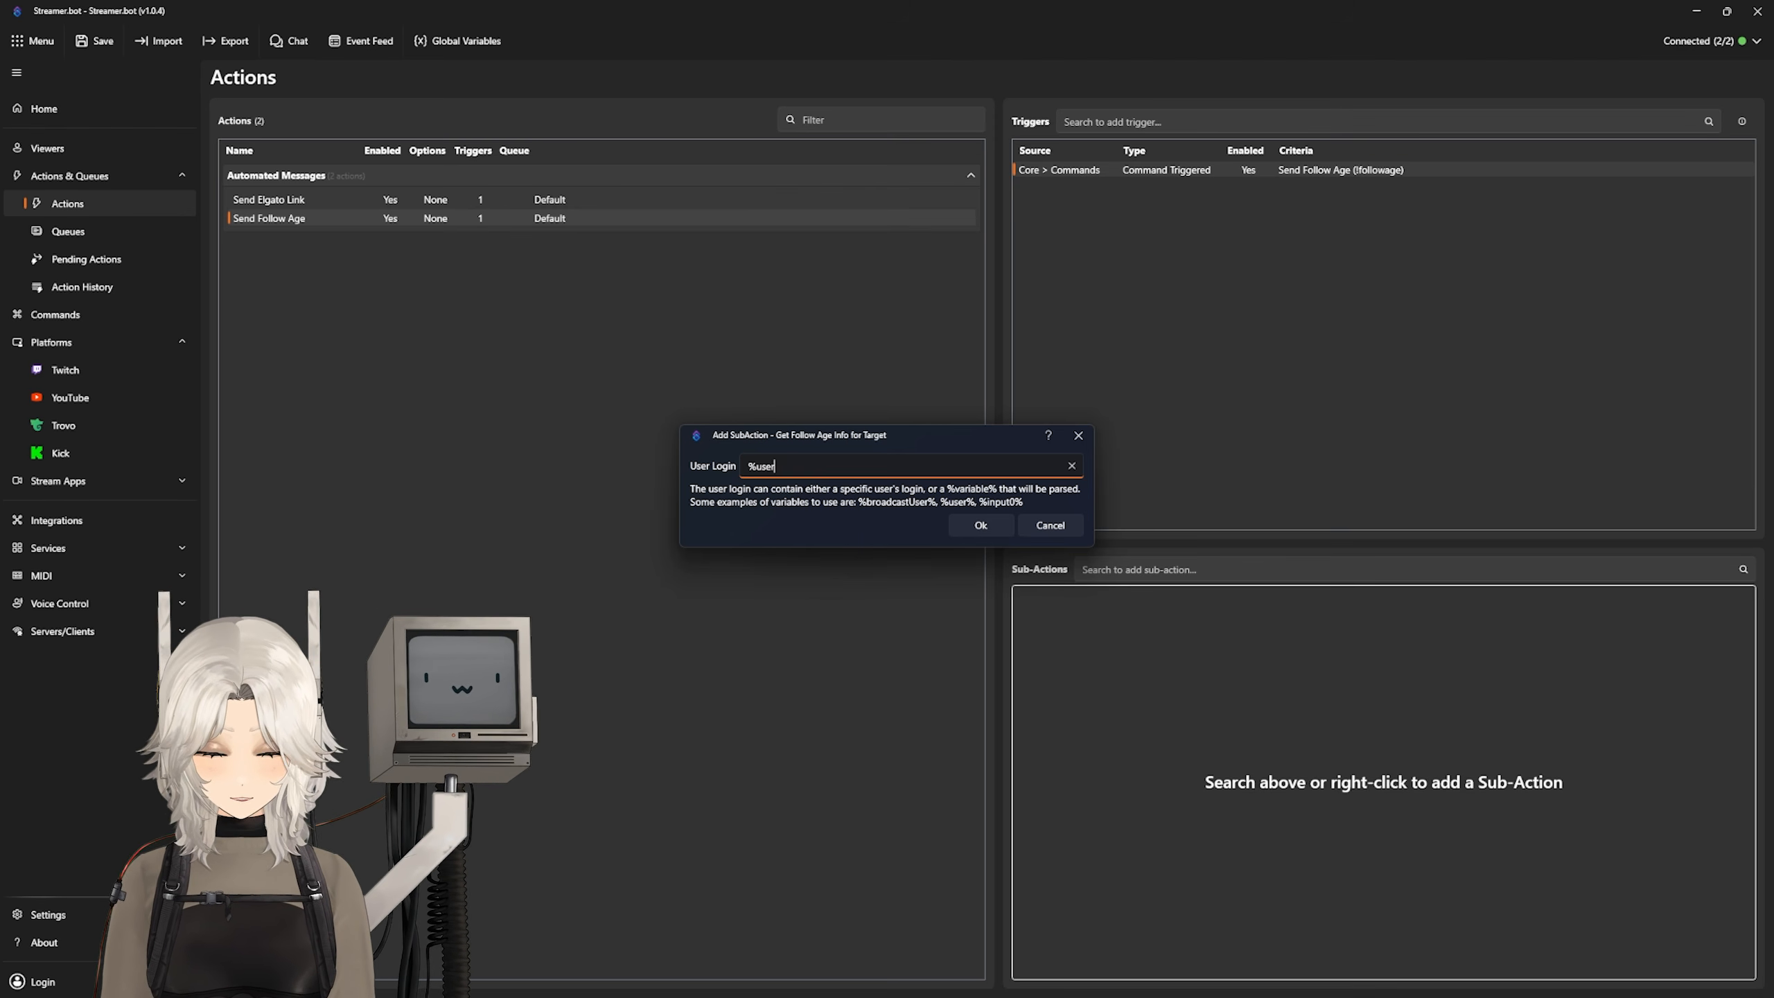
{"action": "type", "text": "%"}
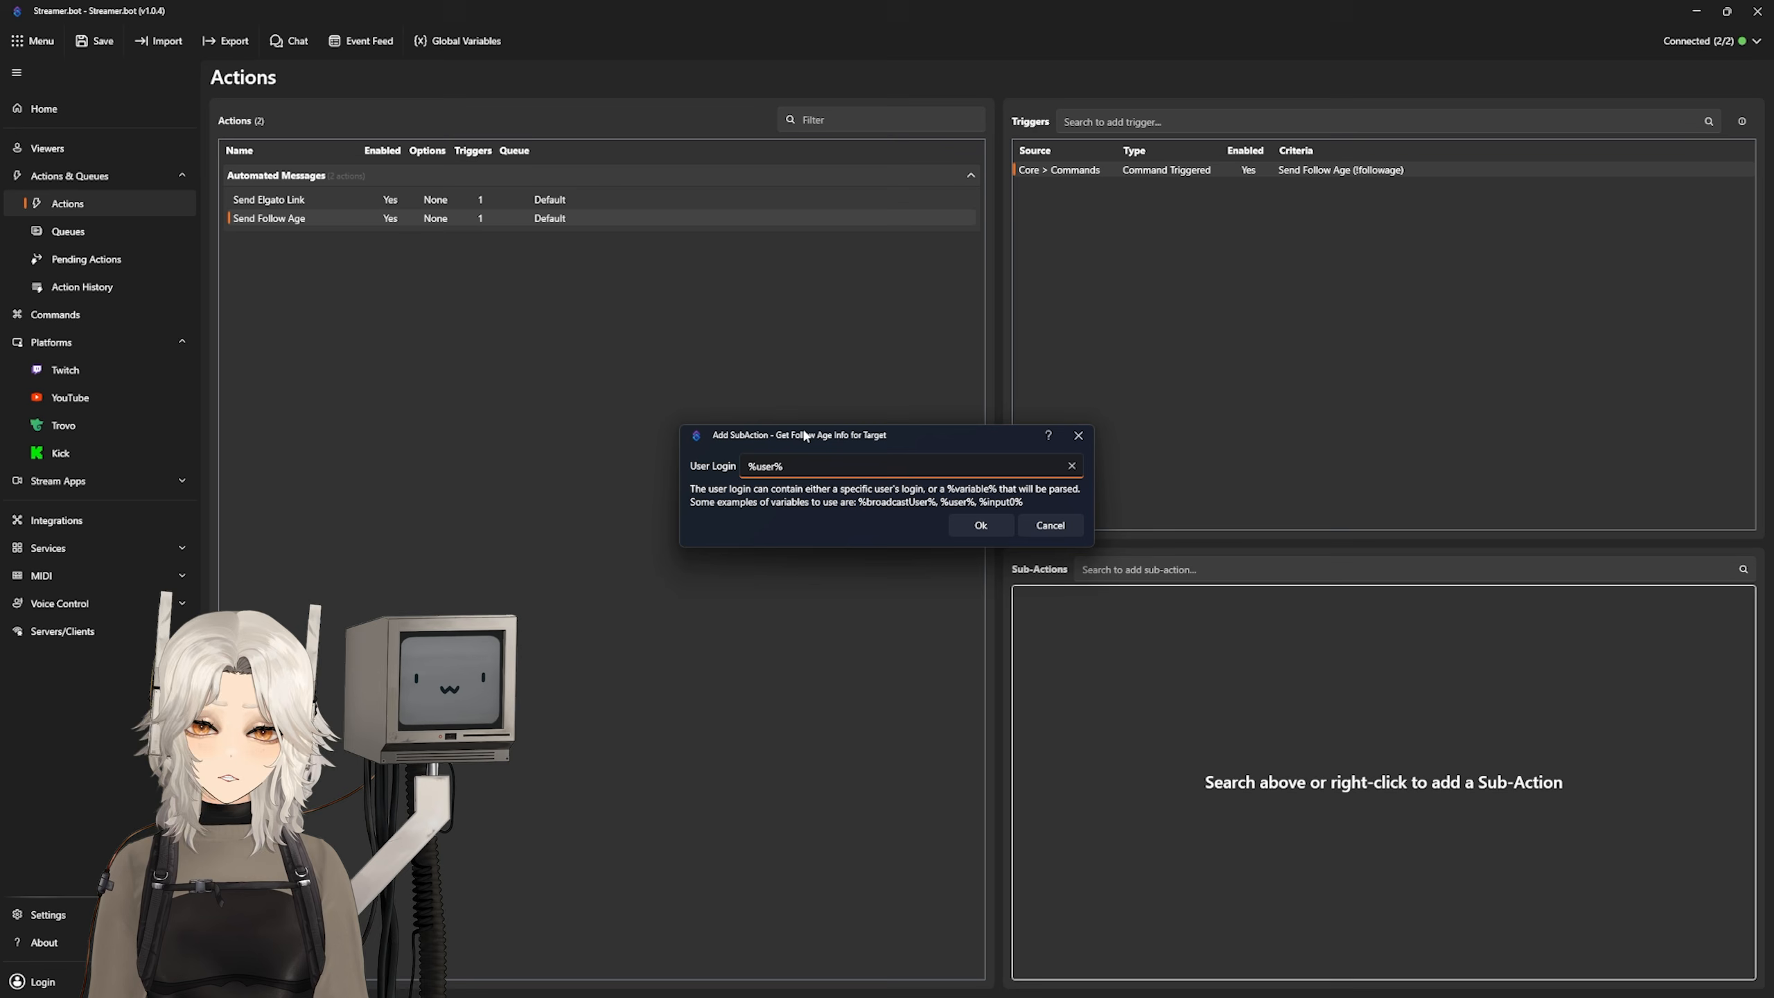
{"action": "left_click", "coordinate": [985, 523]}
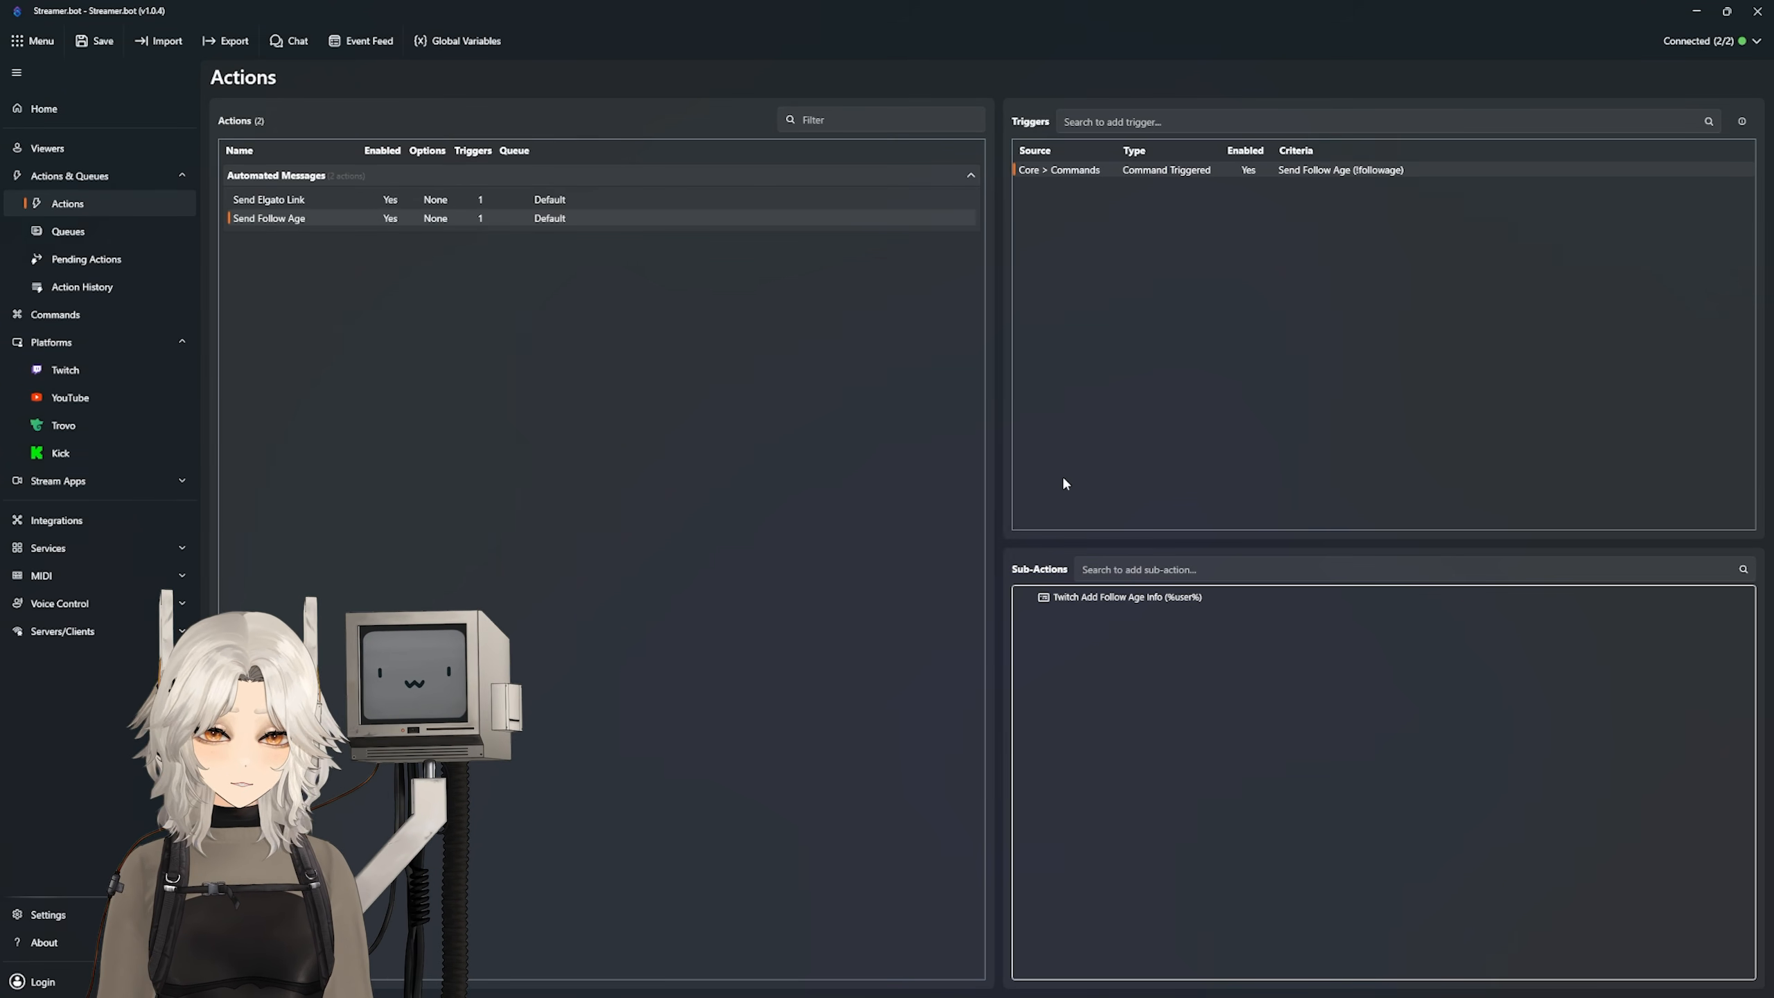
Step: Test the !followage trigger again and examine the follow-age variables after run for the newest Send Follow Age history entry
{"action": "right_click", "coordinate": [1086, 181]}
{"action": "key", "text": "Escape"}
{"action": "left_click", "coordinate": [98, 293]}
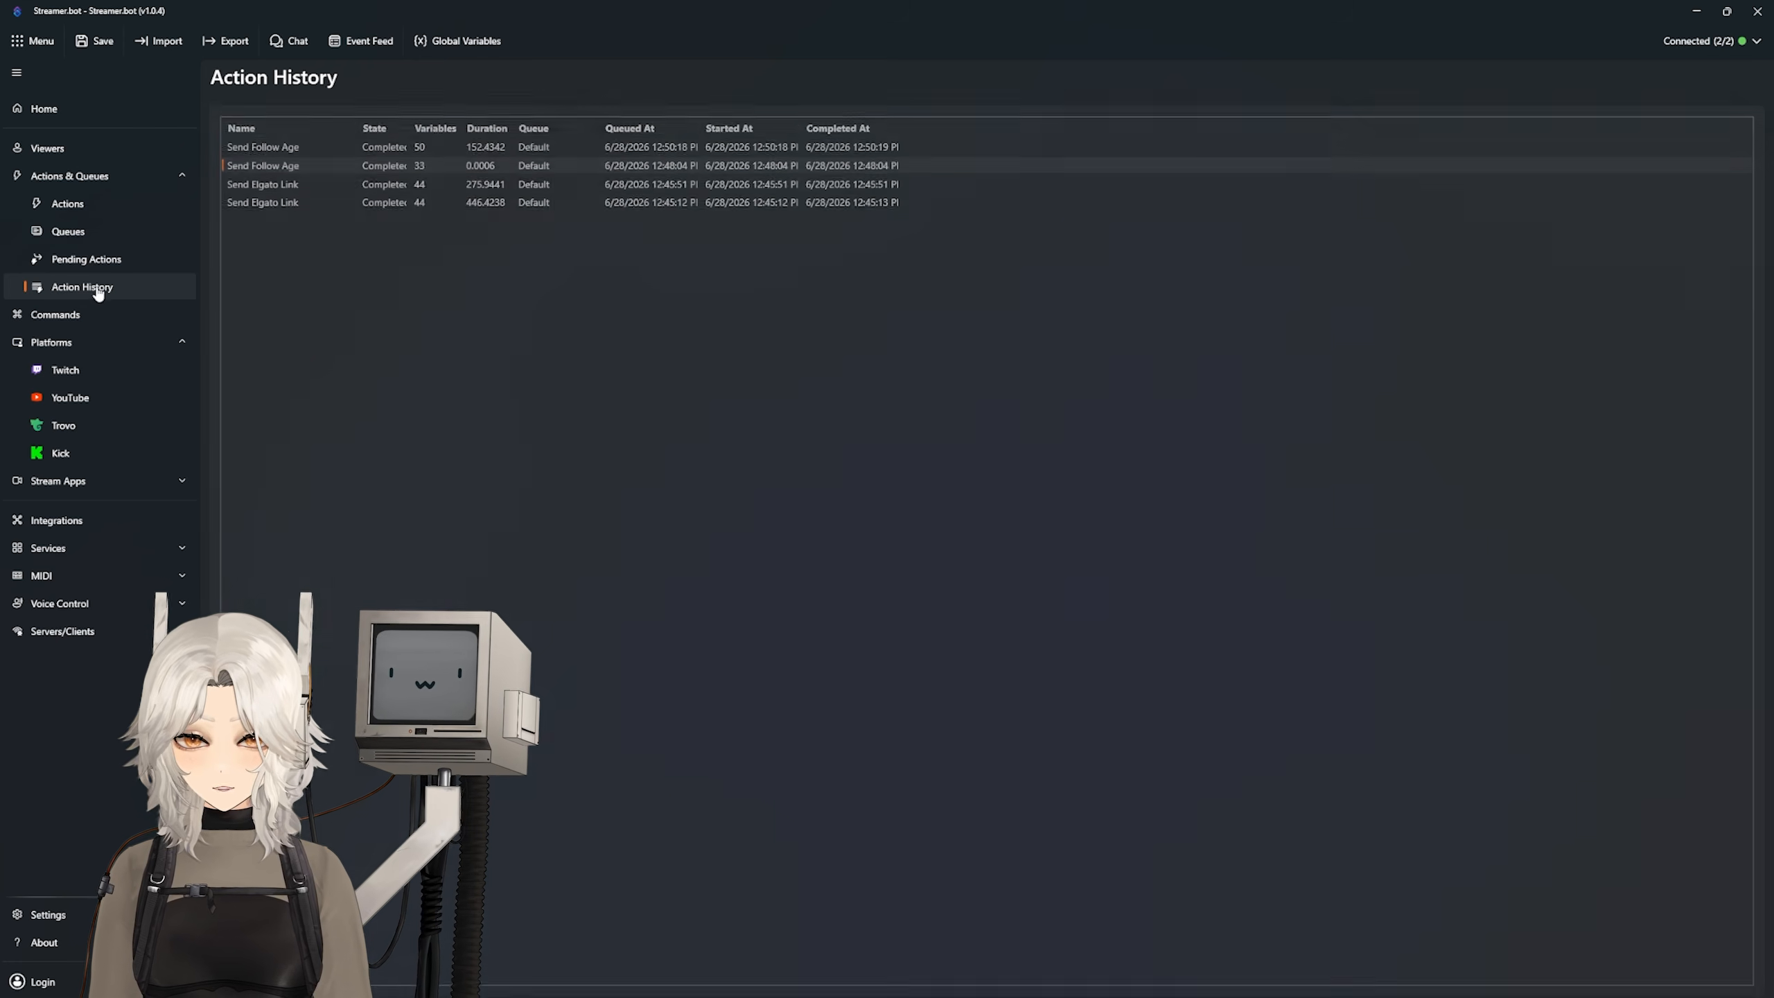
{"action": "right_click", "coordinate": [287, 141]}
{"action": "left_click", "coordinate": [356, 175]}
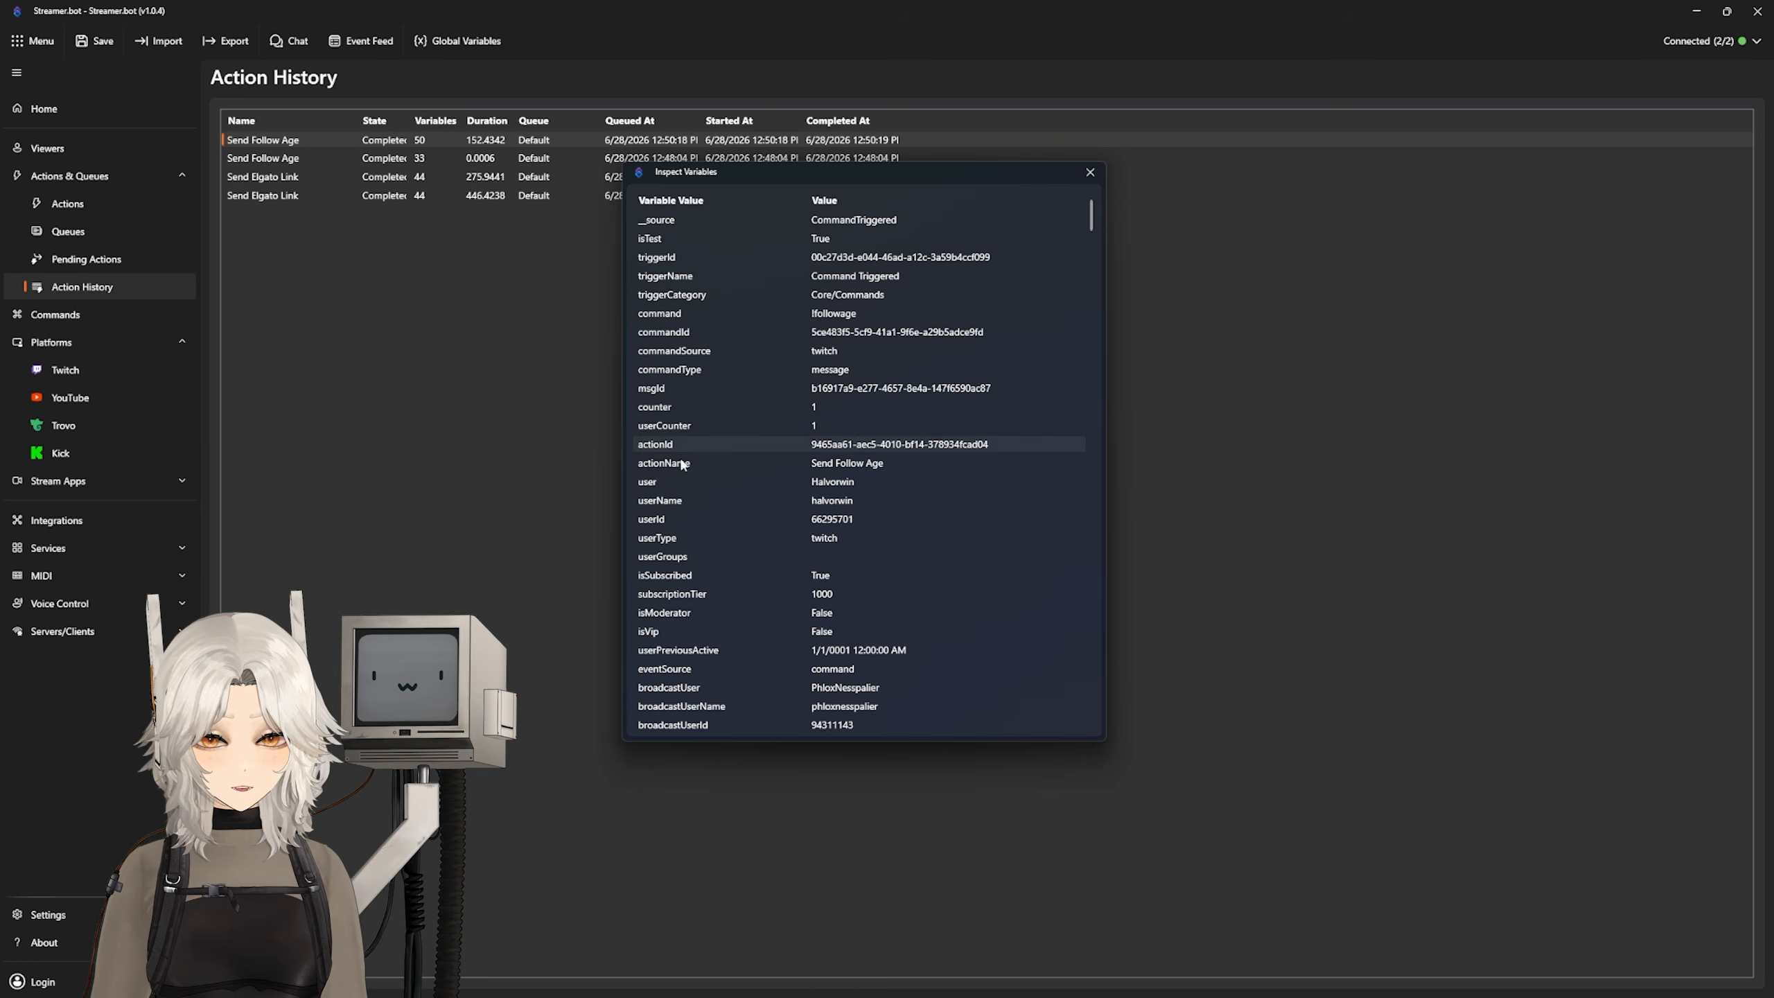
{"action": "scroll", "coordinate": [748, 470], "scroll_direction": "down", "scroll_amount": 8}
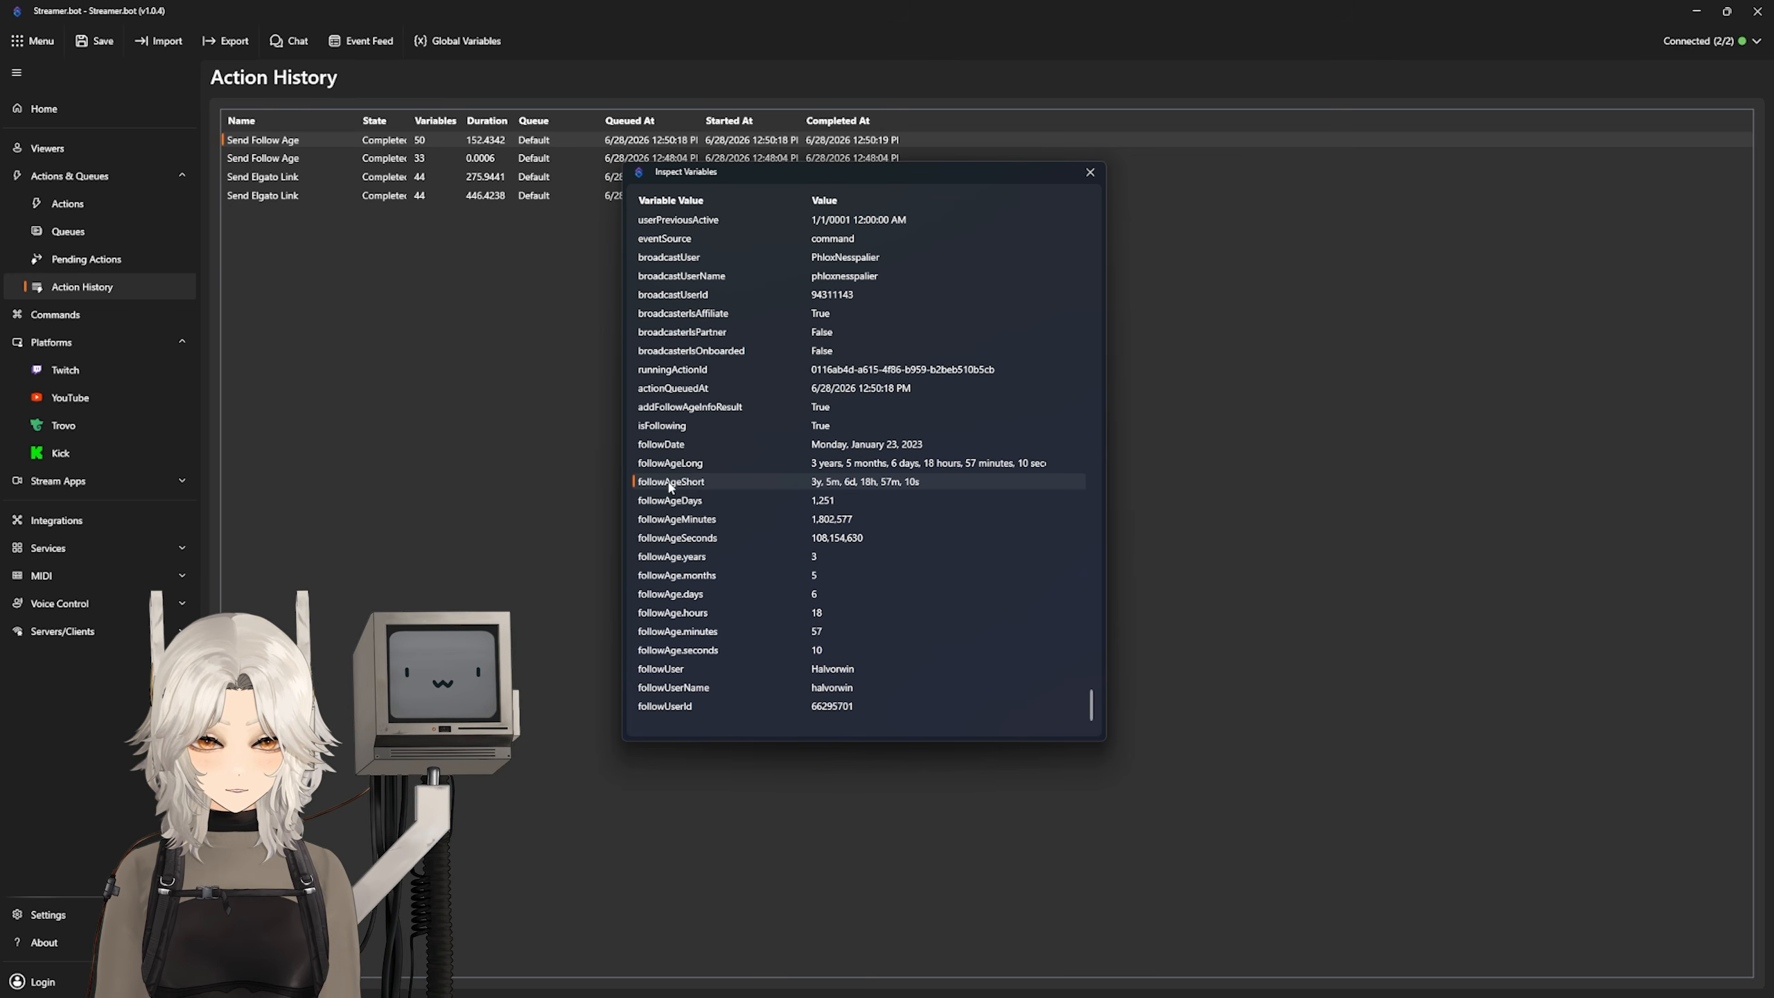
{"action": "left_click", "coordinate": [1089, 172]}
Step: Add a Twitch Send Message to Channel sub-action to Send Follow Age with the message "%user%, your follow age is: %followAgeShort%"
{"action": "left_click", "coordinate": [140, 202]}
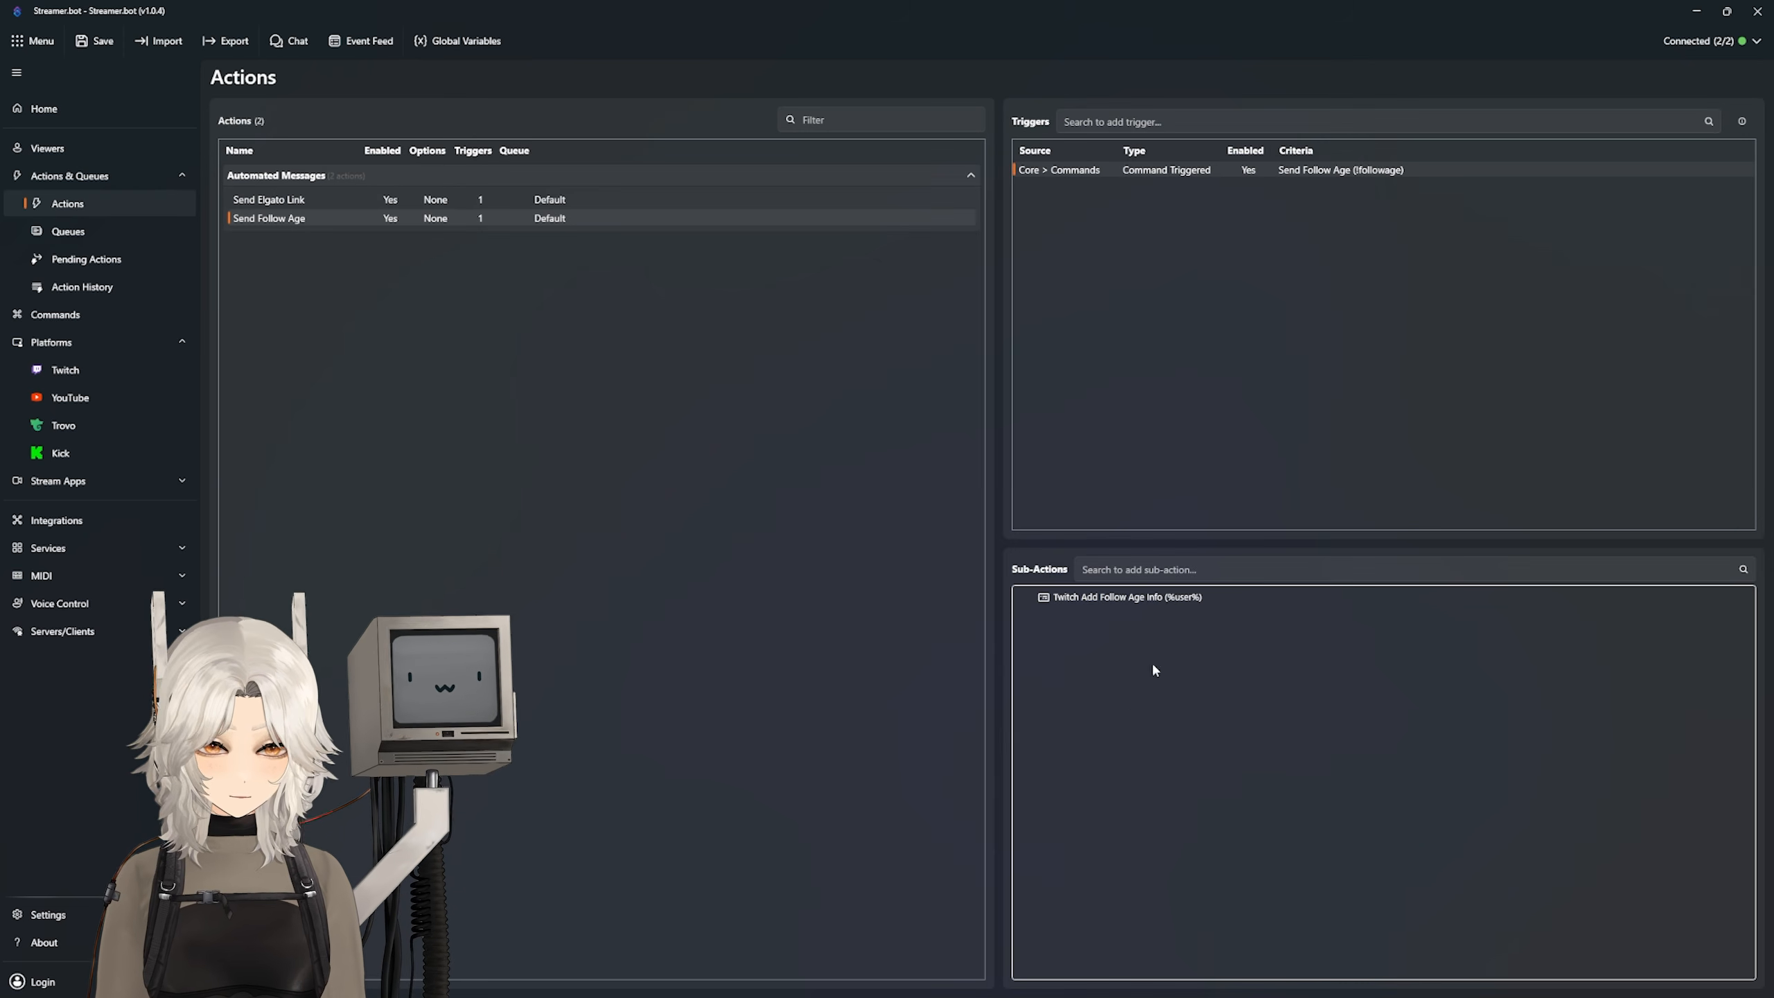
{"action": "right_click", "coordinate": [1087, 654]}
{"action": "mouse_move", "coordinate": [1103, 747]}
{"action": "mouse_move", "coordinate": [1203, 714]}
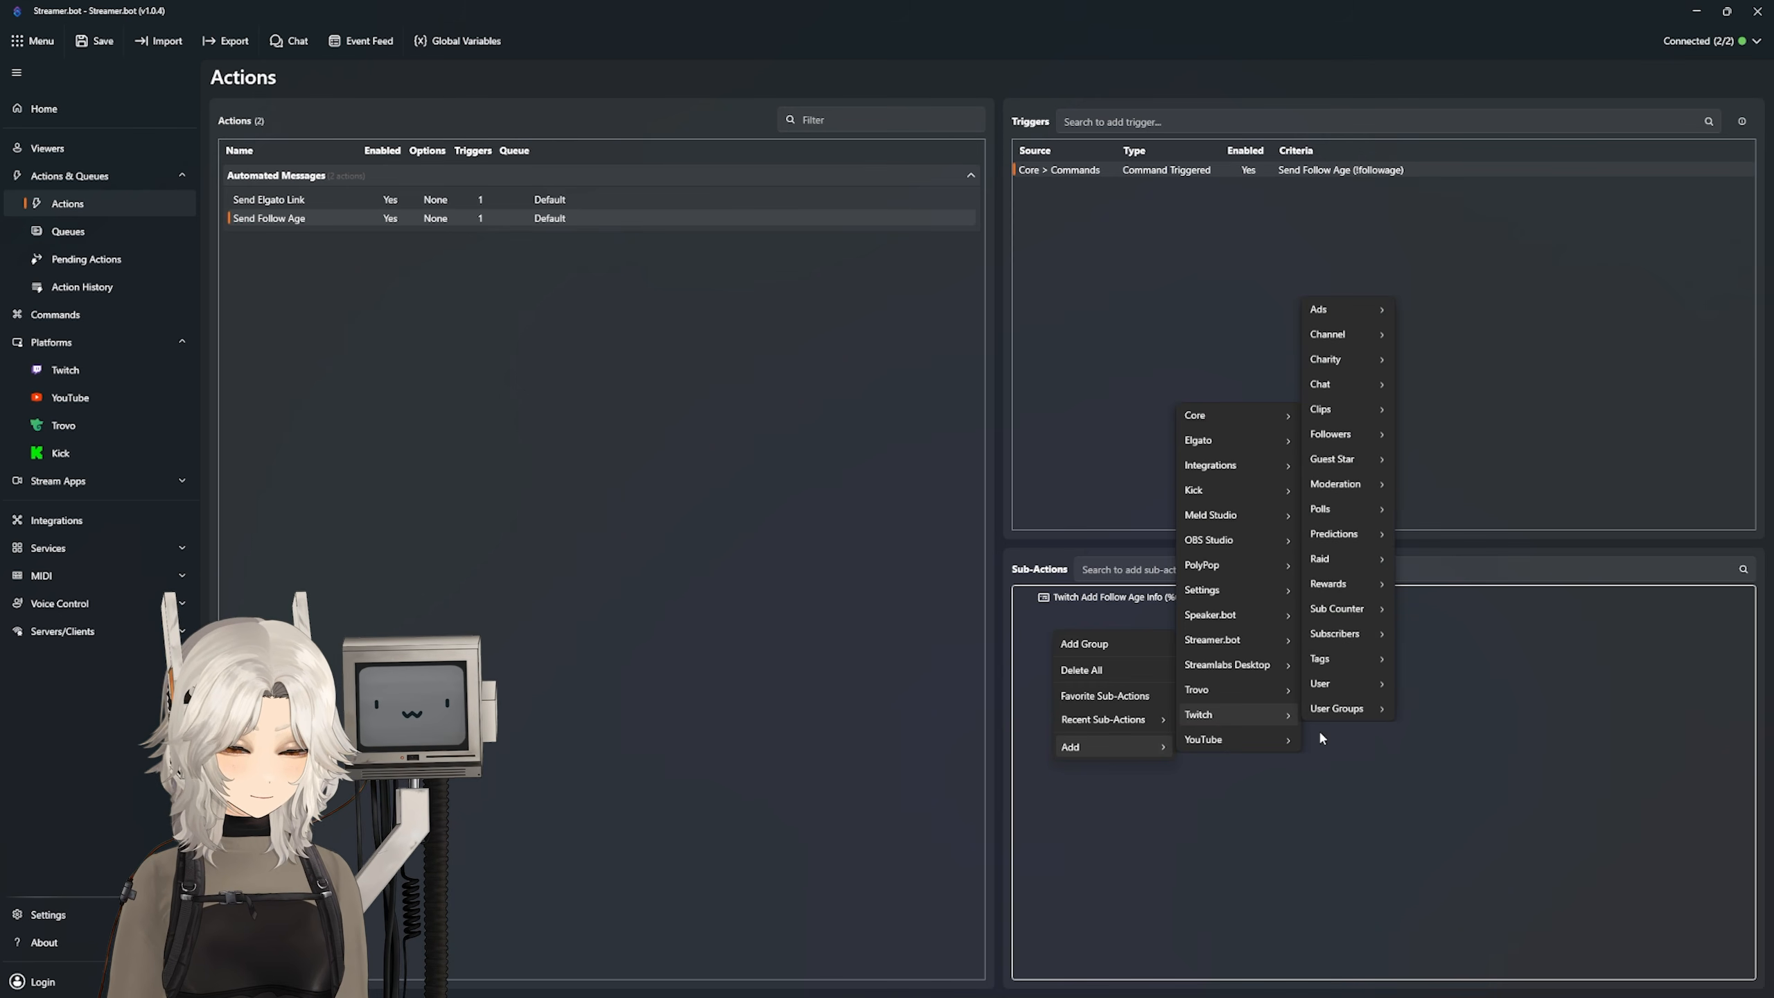
{"action": "mouse_move", "coordinate": [1341, 385]}
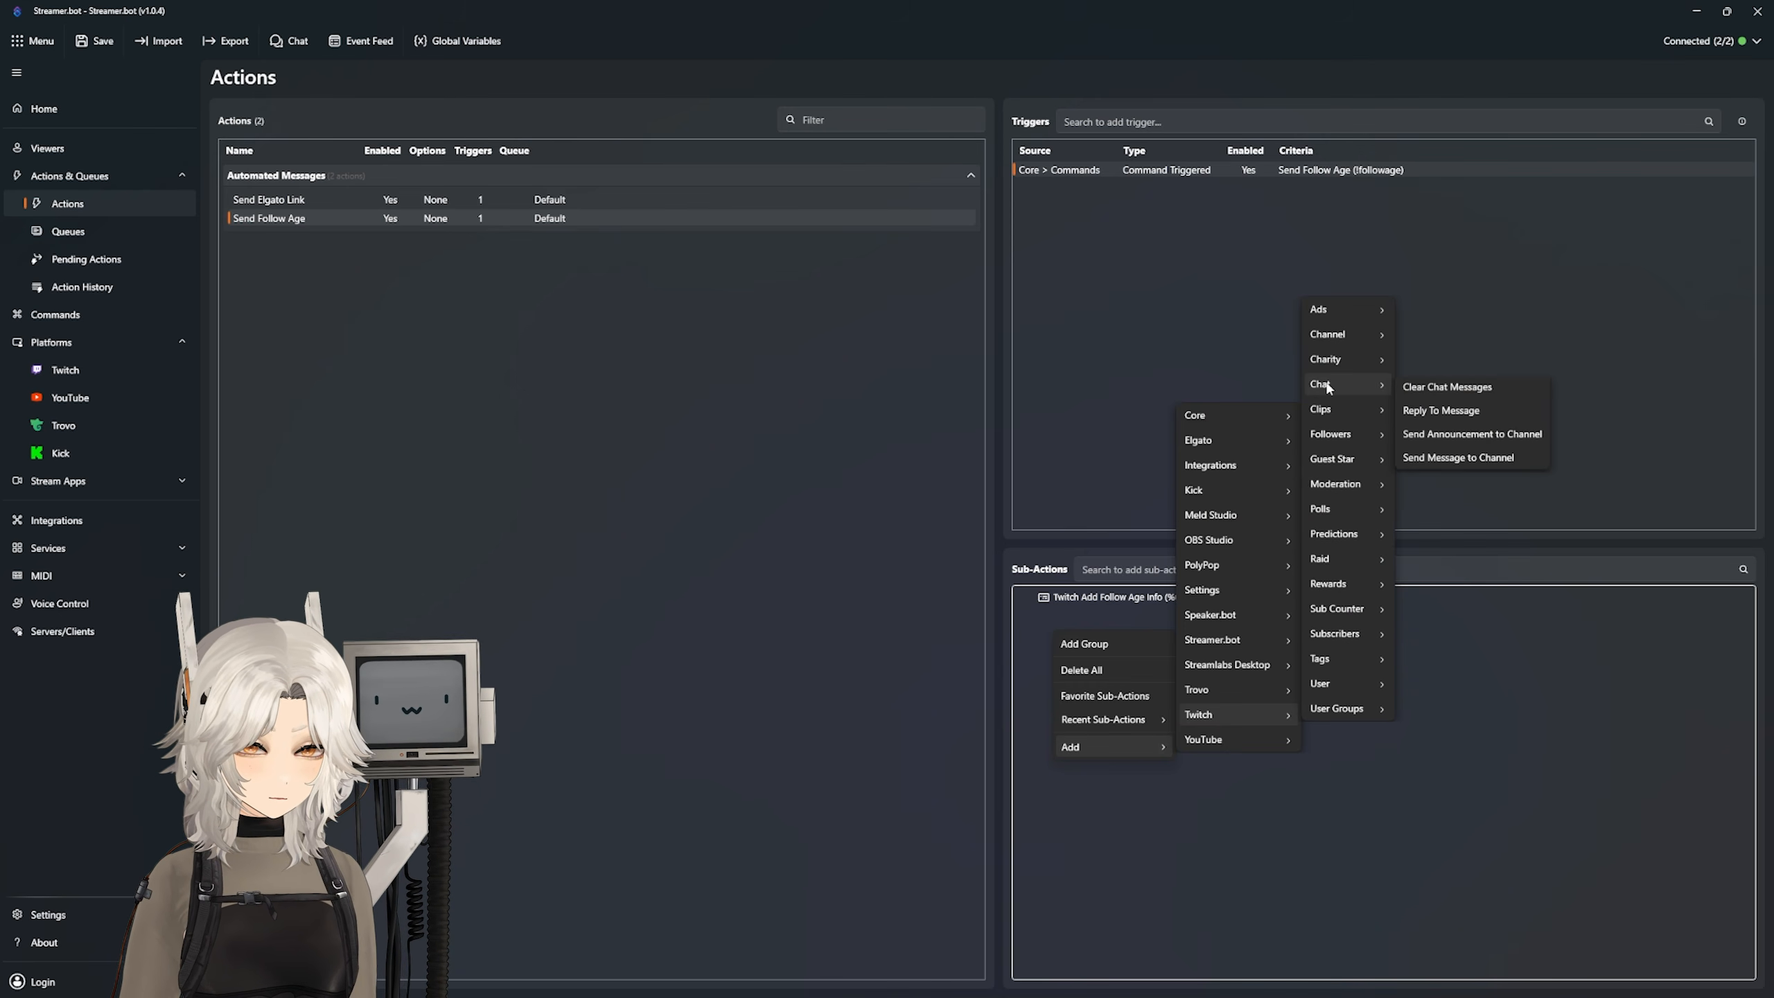
{"action": "left_click", "coordinate": [1447, 463]}
{"action": "left_click", "coordinate": [833, 482]}
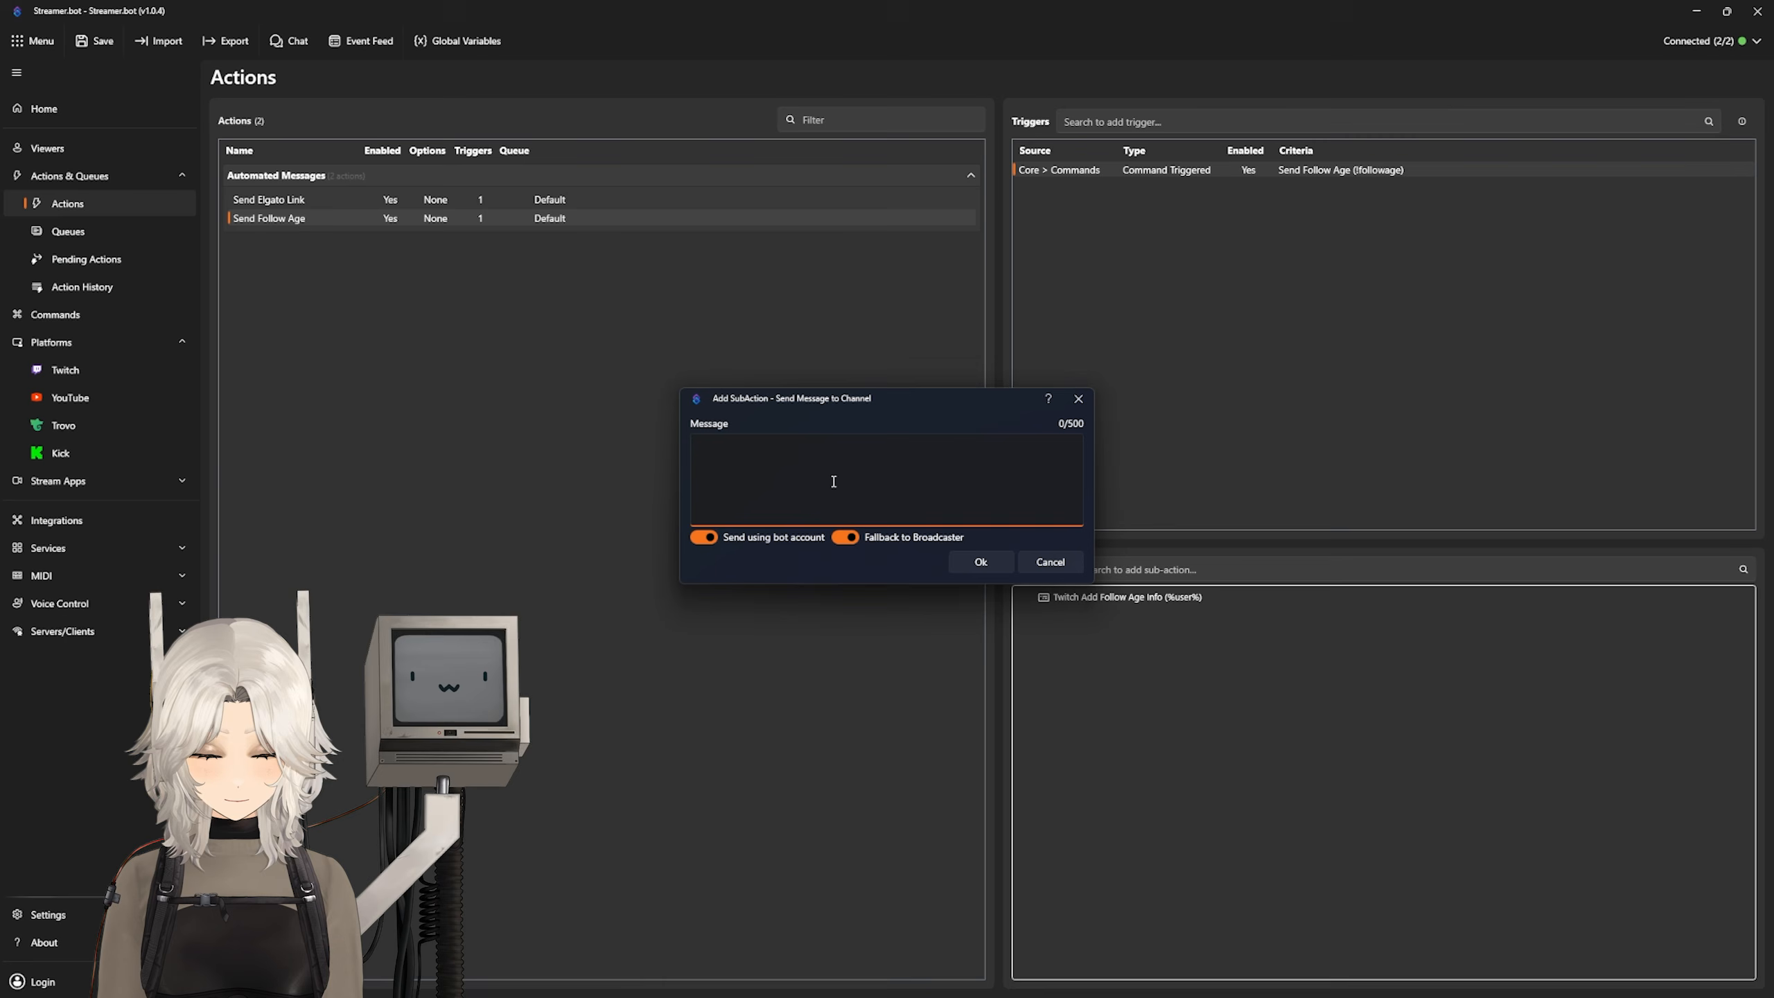
{"action": "type", "text": "%user%, yo"}
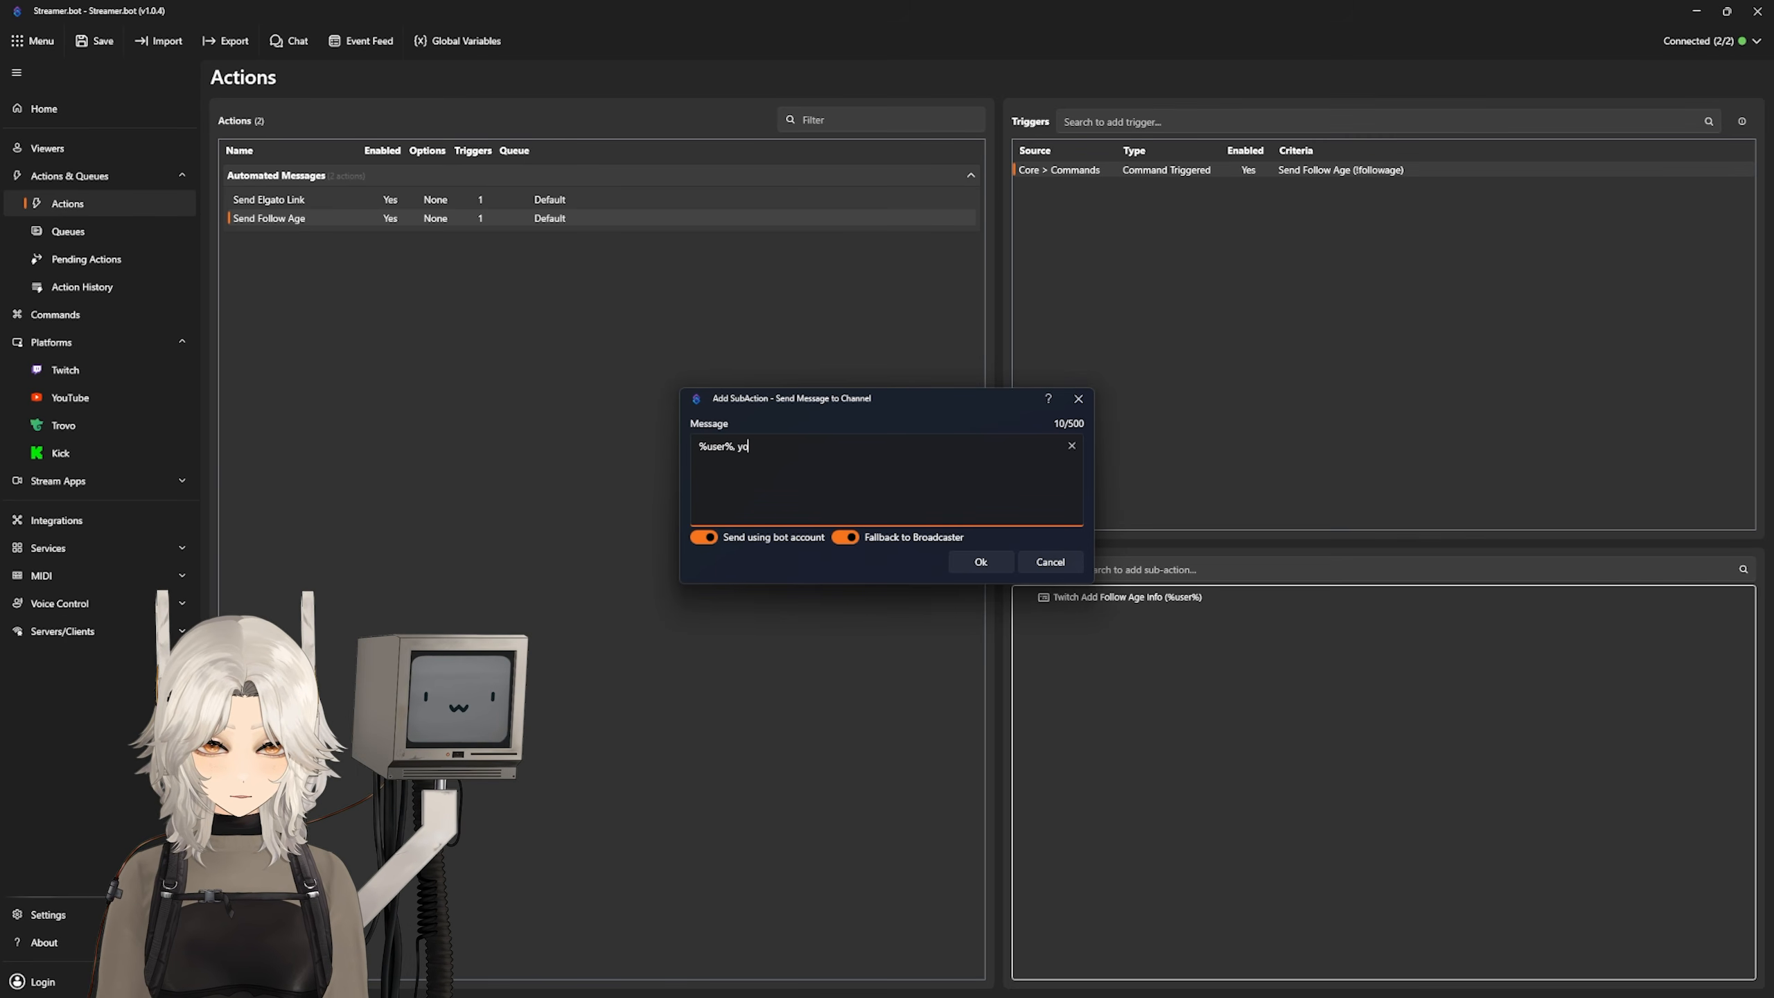
{"action": "type", "text": "ur follow "}
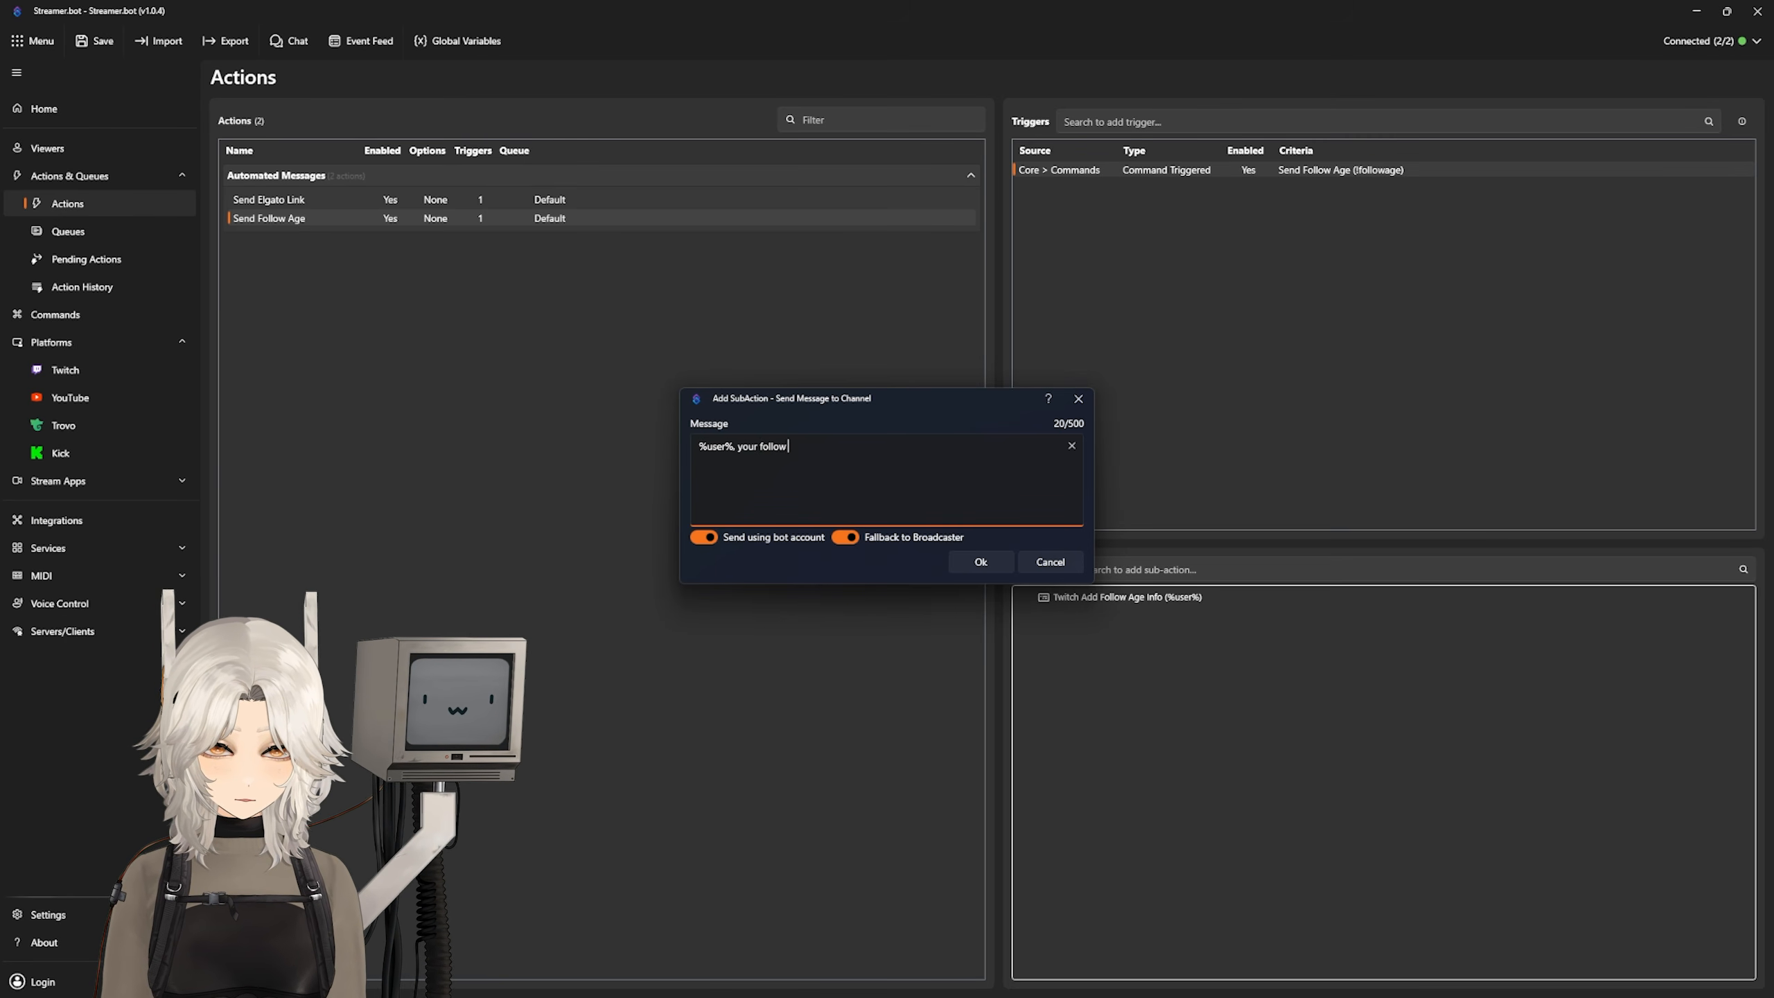
{"action": "type", "text": "age is "}
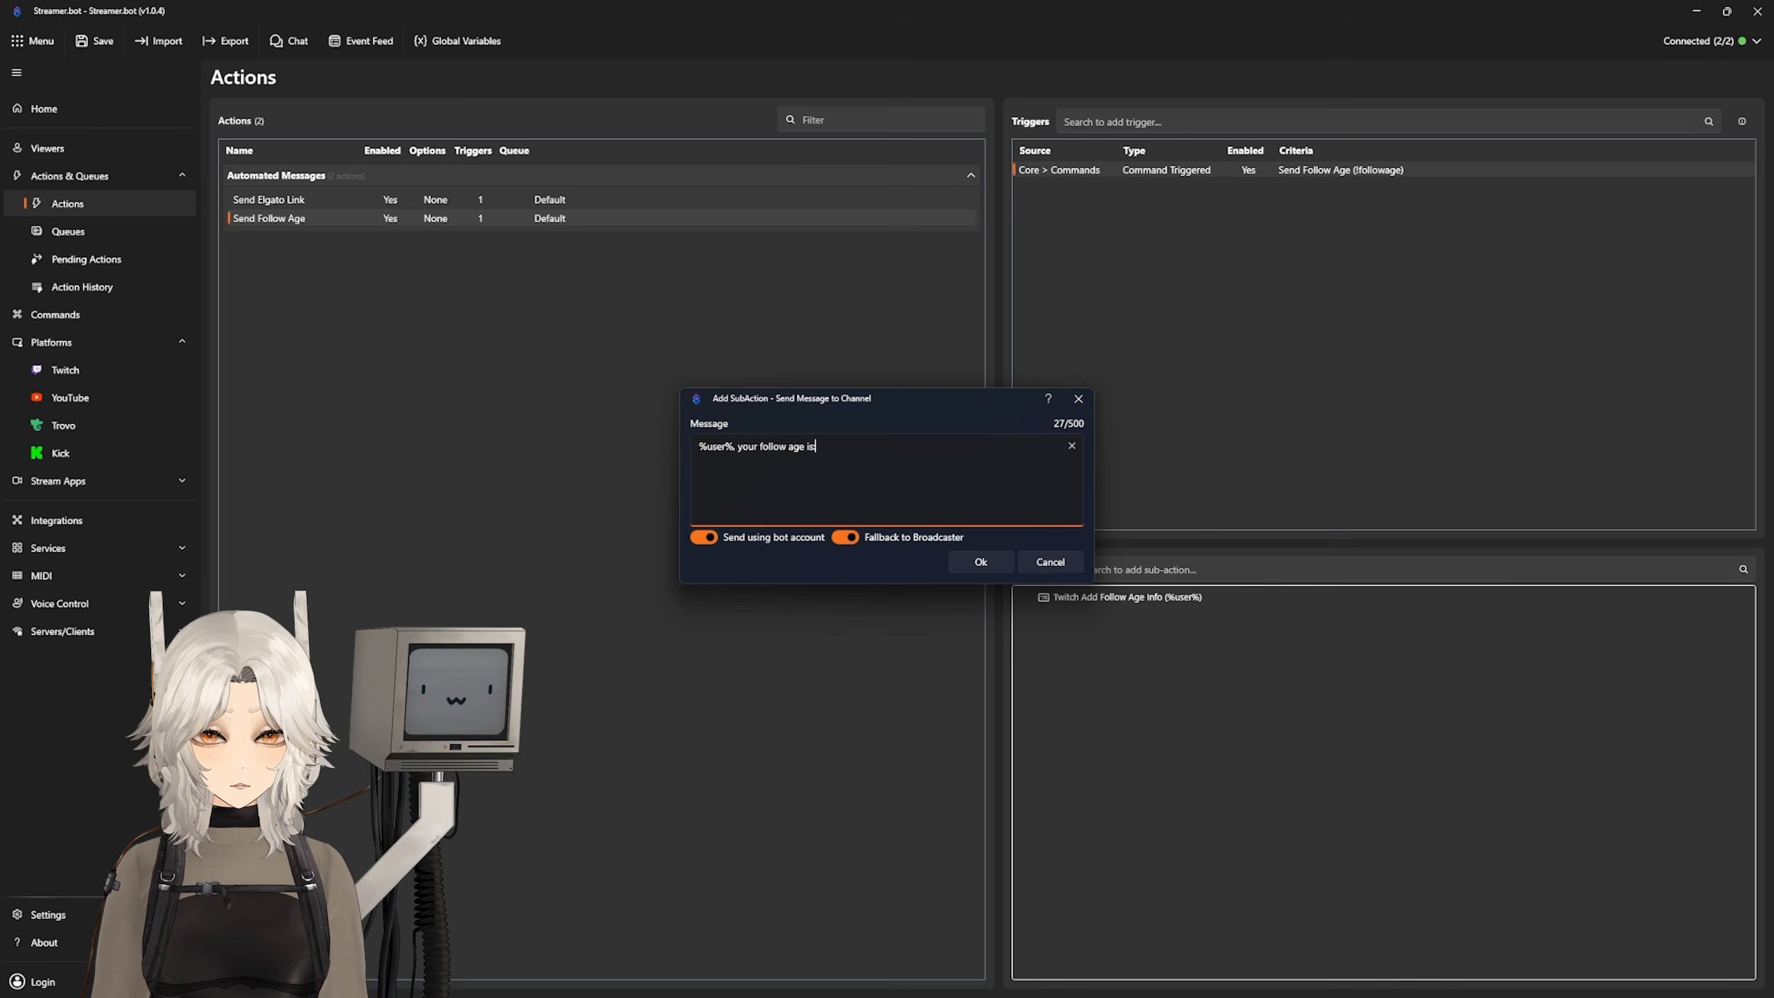
{"action": "type", "text": " %"}
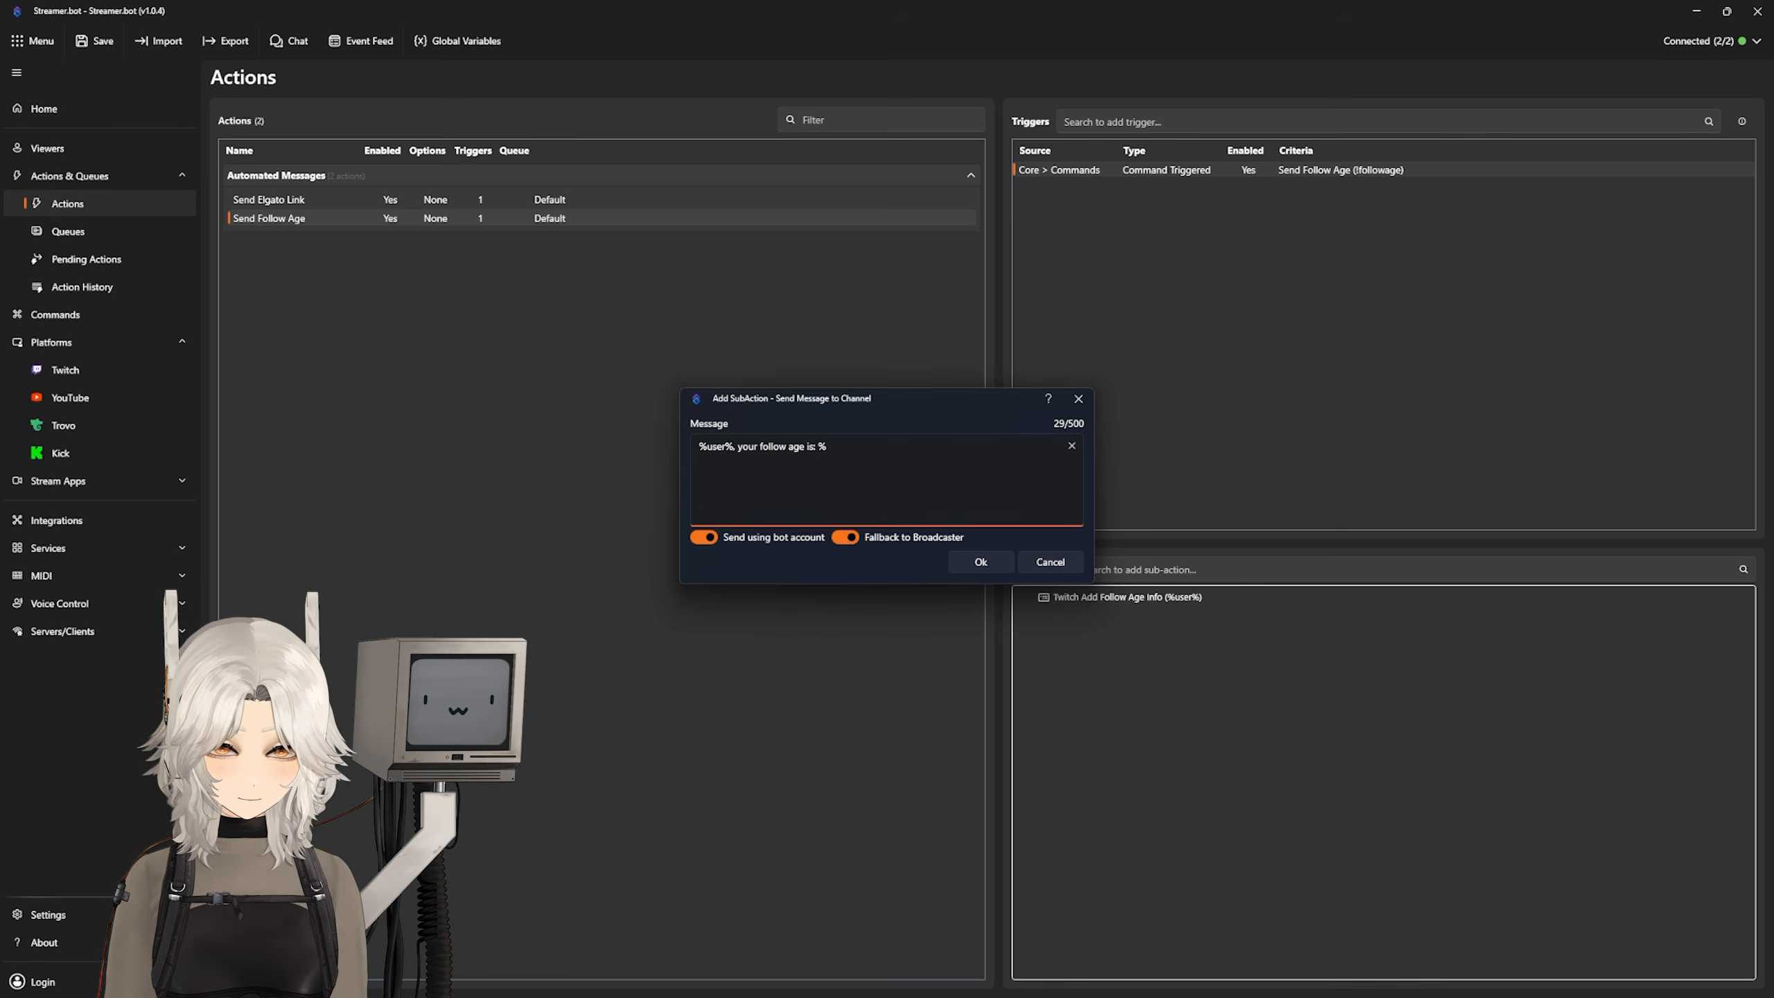
{"action": "type", "text": "followAge"}
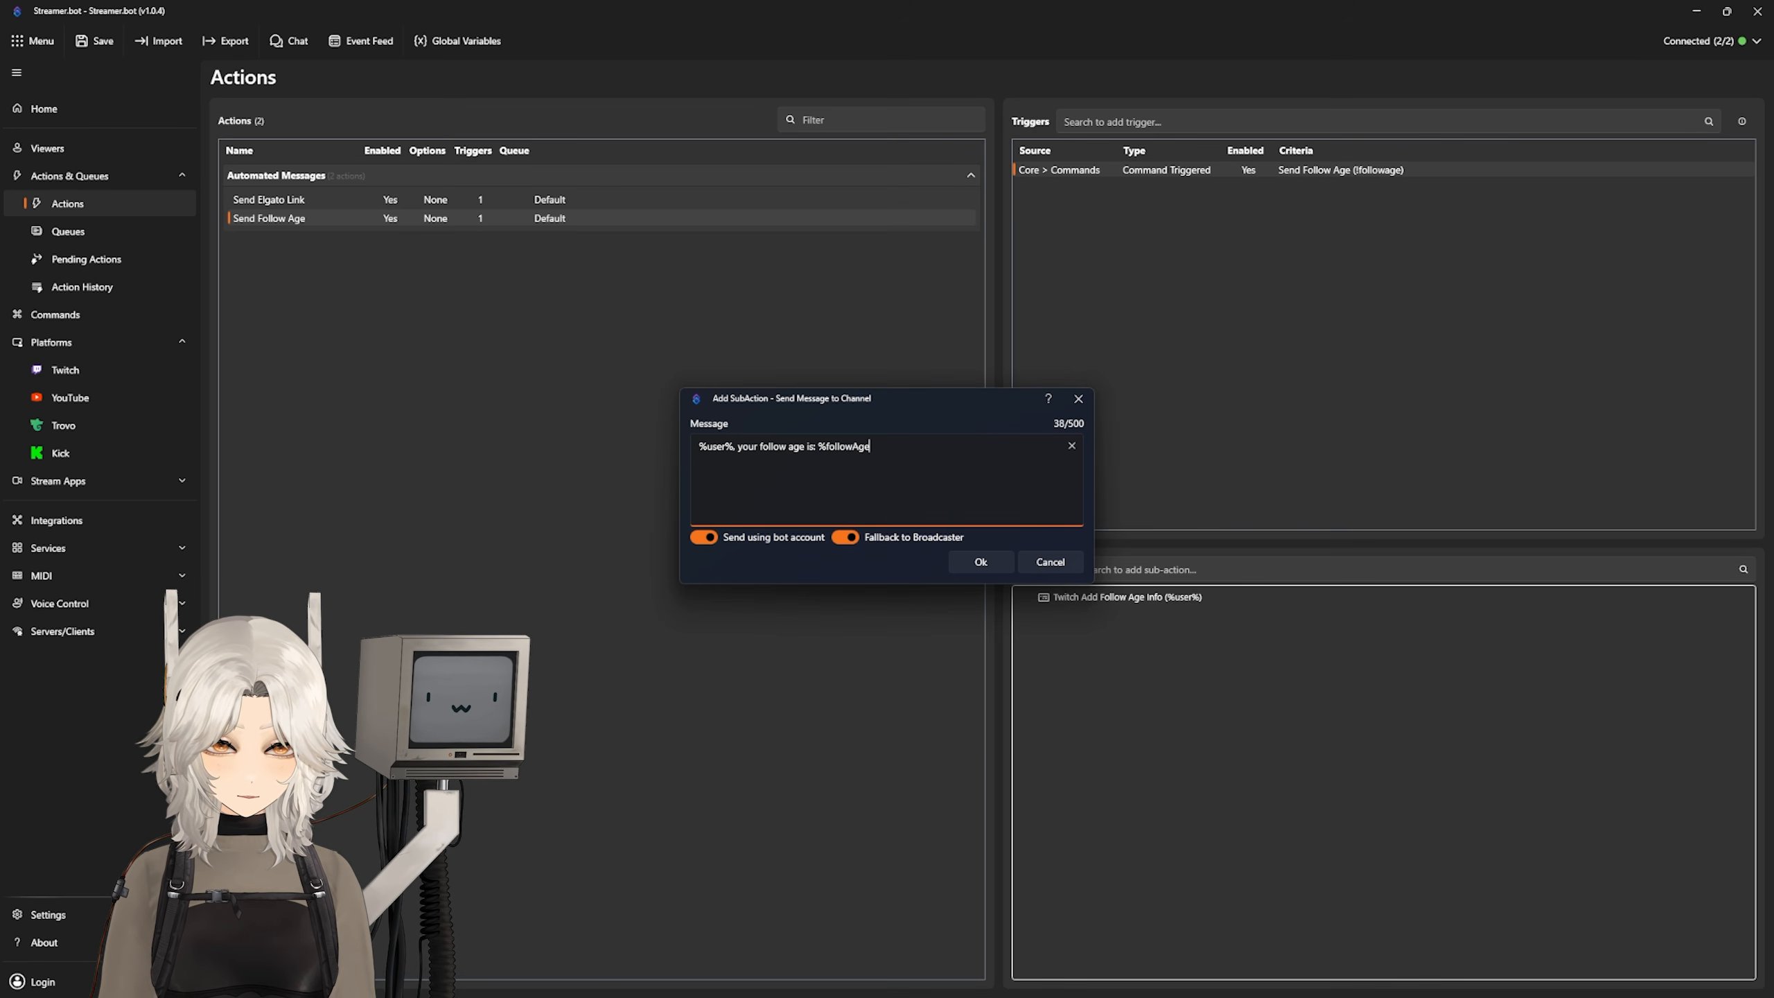
{"action": "type", "text": "Short%"}
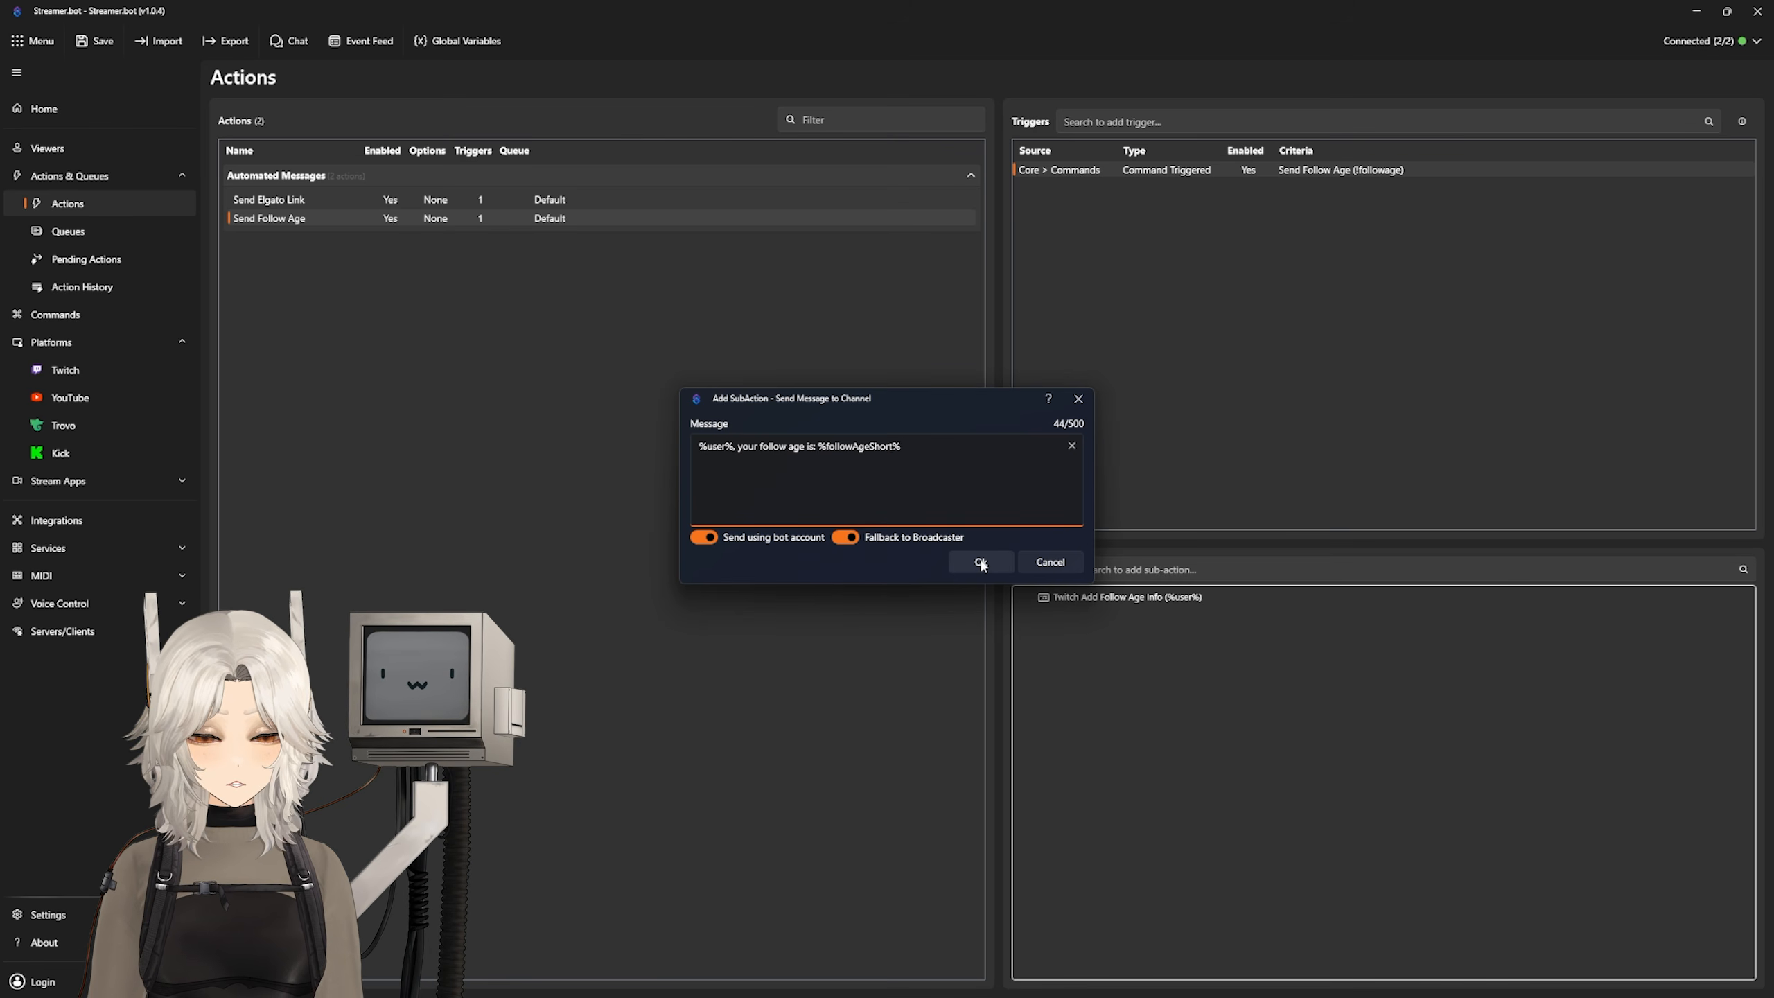
{"action": "left_click", "coordinate": [981, 563]}
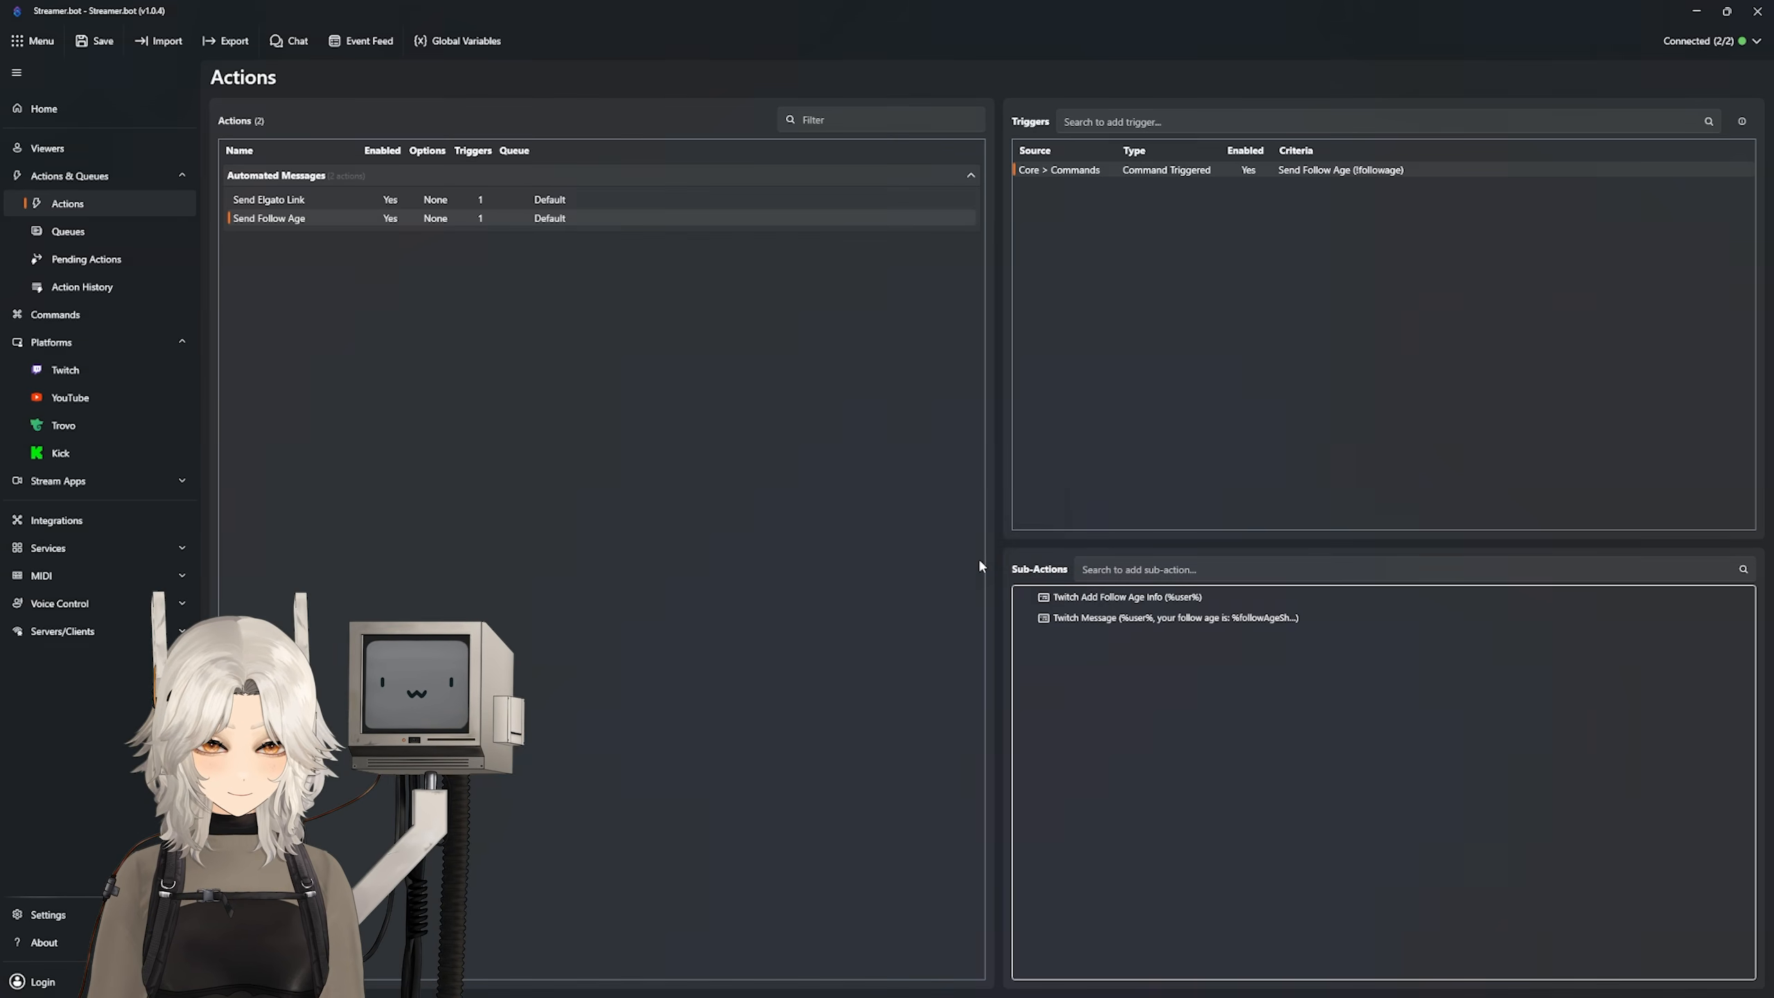
Step: Send !followage in the chat window, check the follow age in the bot's reply, and close the chat
{"action": "left_click", "coordinate": [283, 42]}
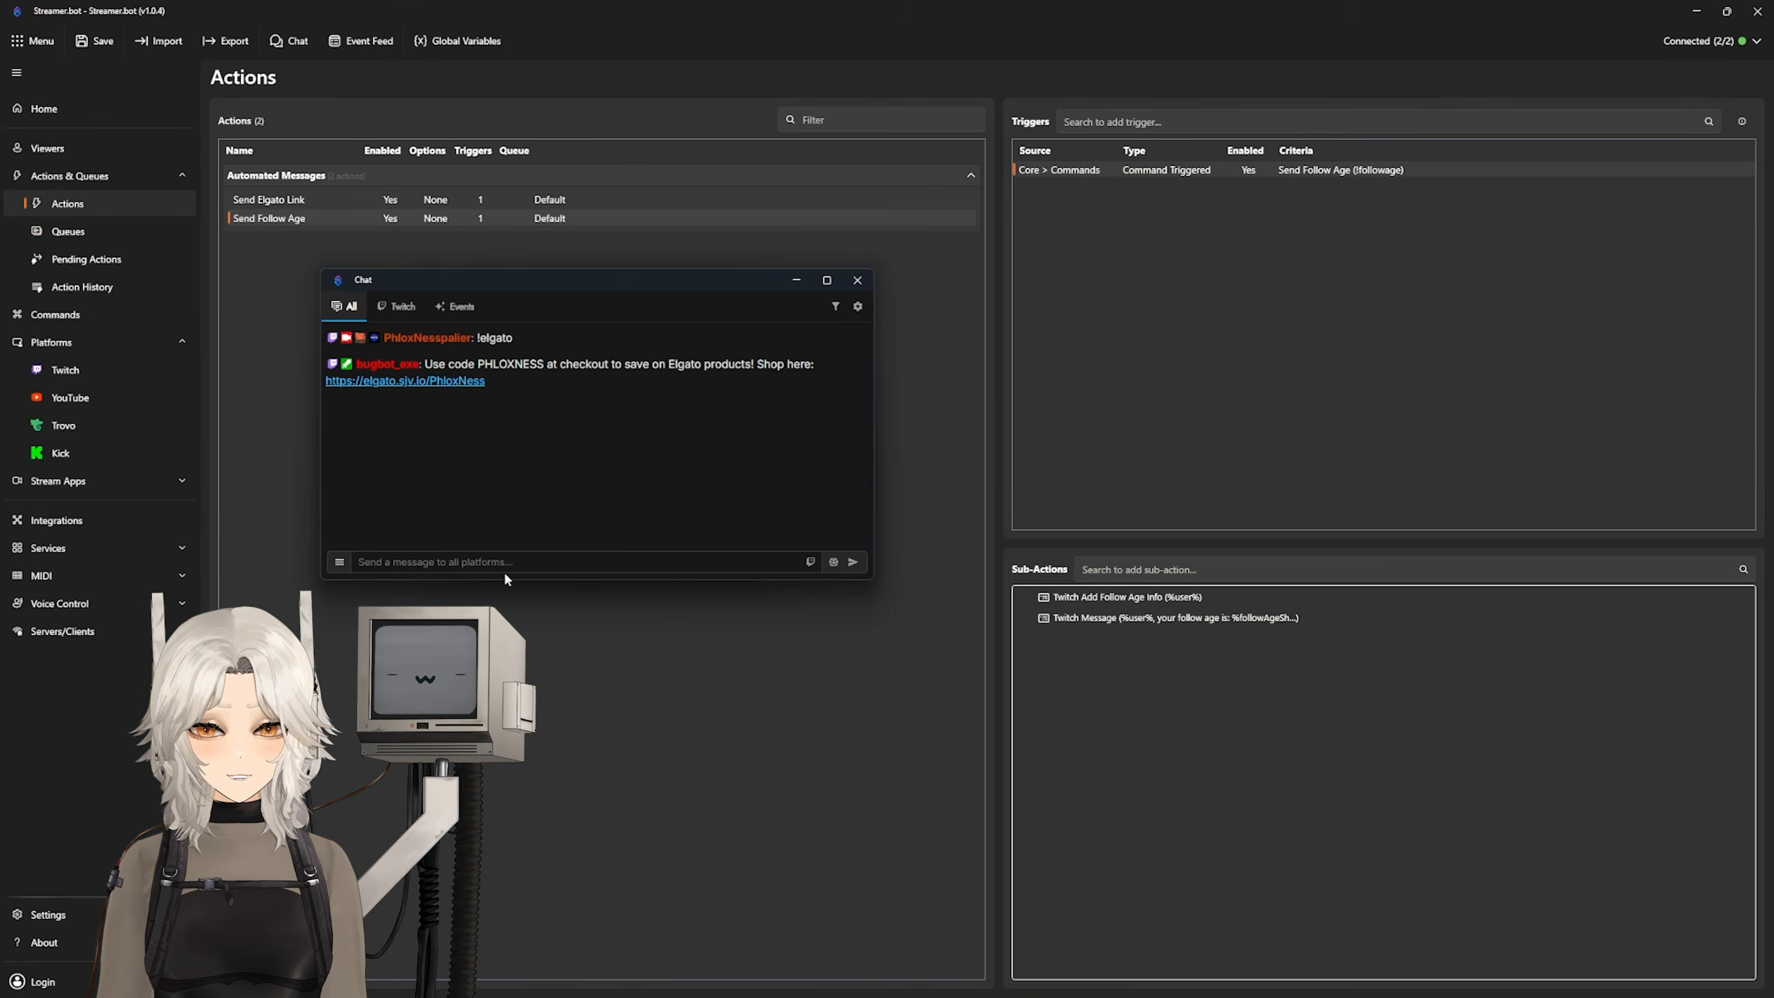
{"action": "left_click", "coordinate": [493, 564]}
{"action": "type", "text": "!fo"}
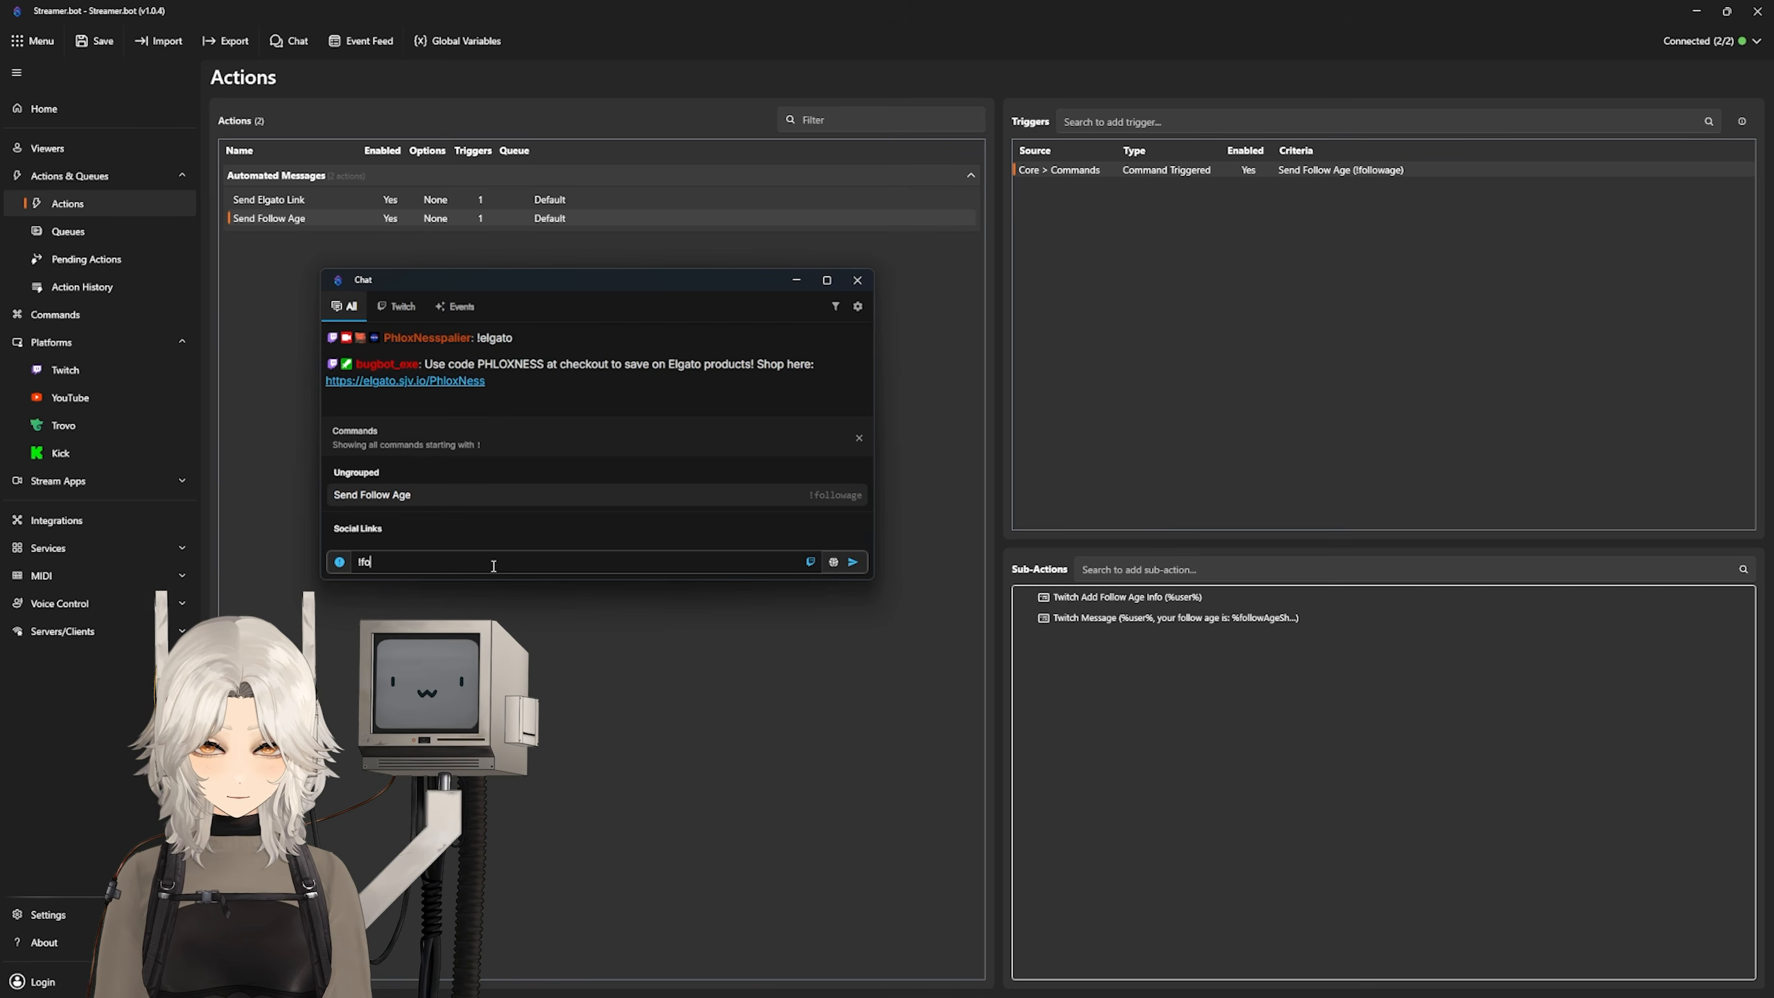
{"action": "left_click", "coordinate": [485, 496]}
{"action": "key", "text": "Return"}
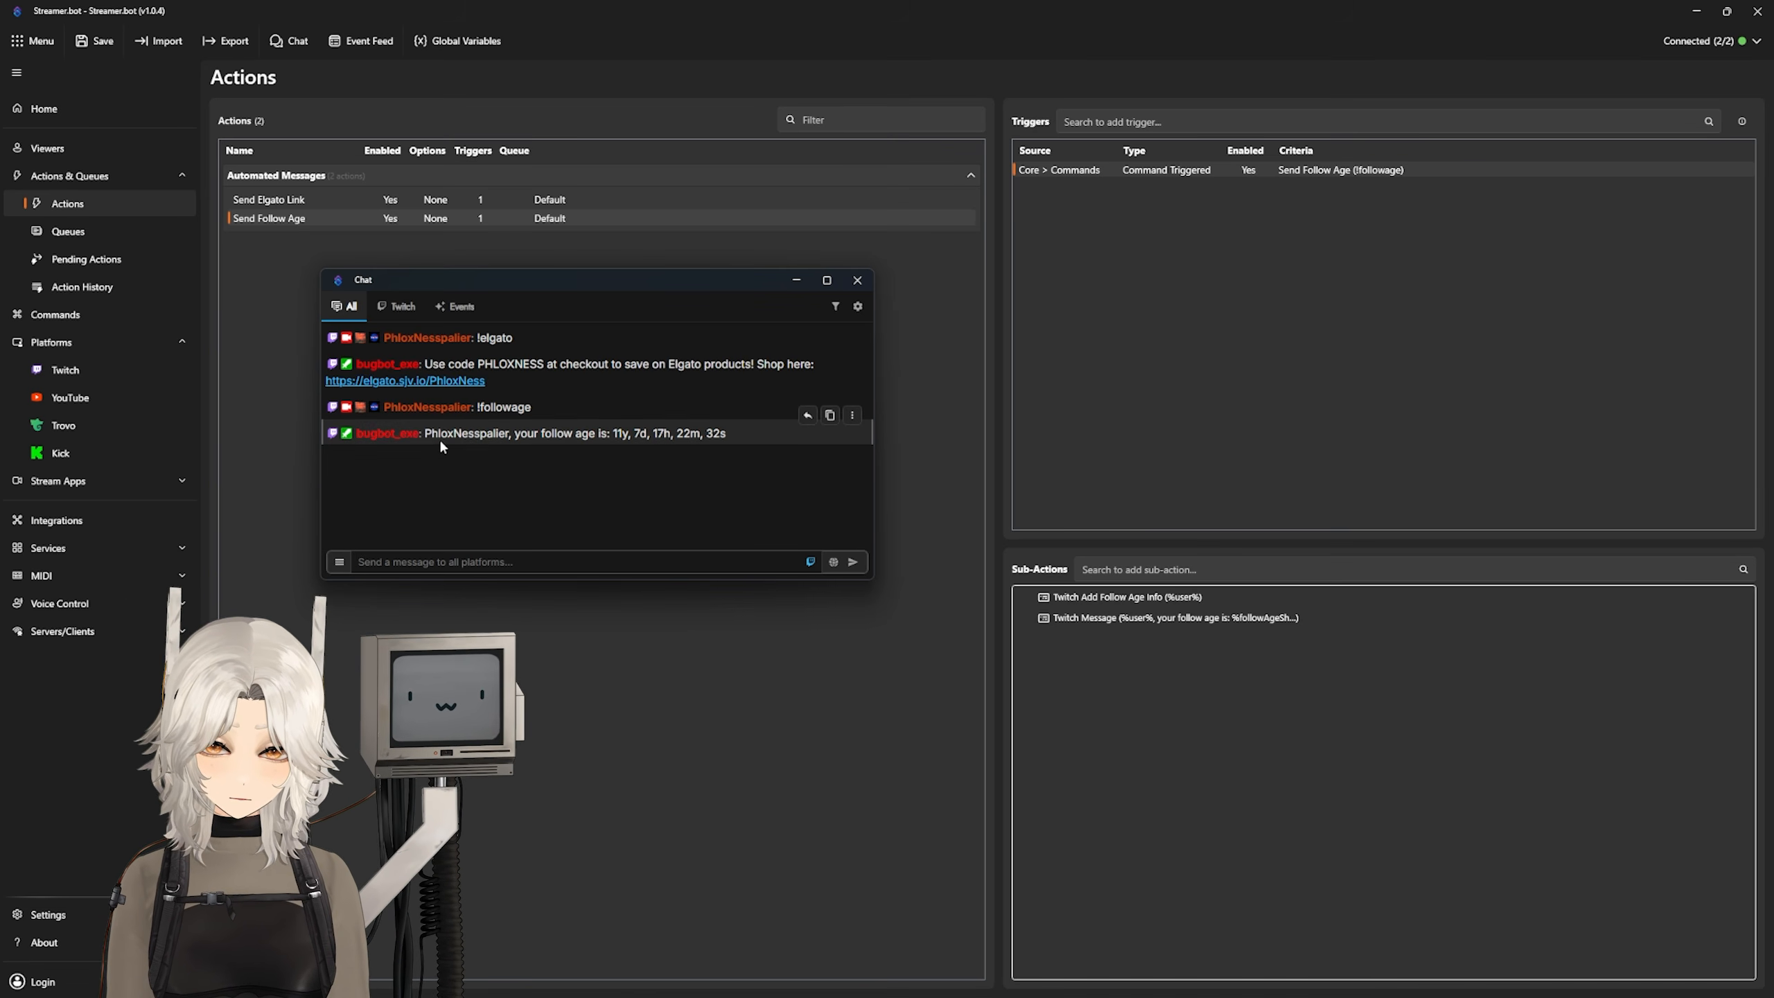
{"action": "left_click_drag", "start_coordinate": [607, 433], "coordinate": [731, 433]}
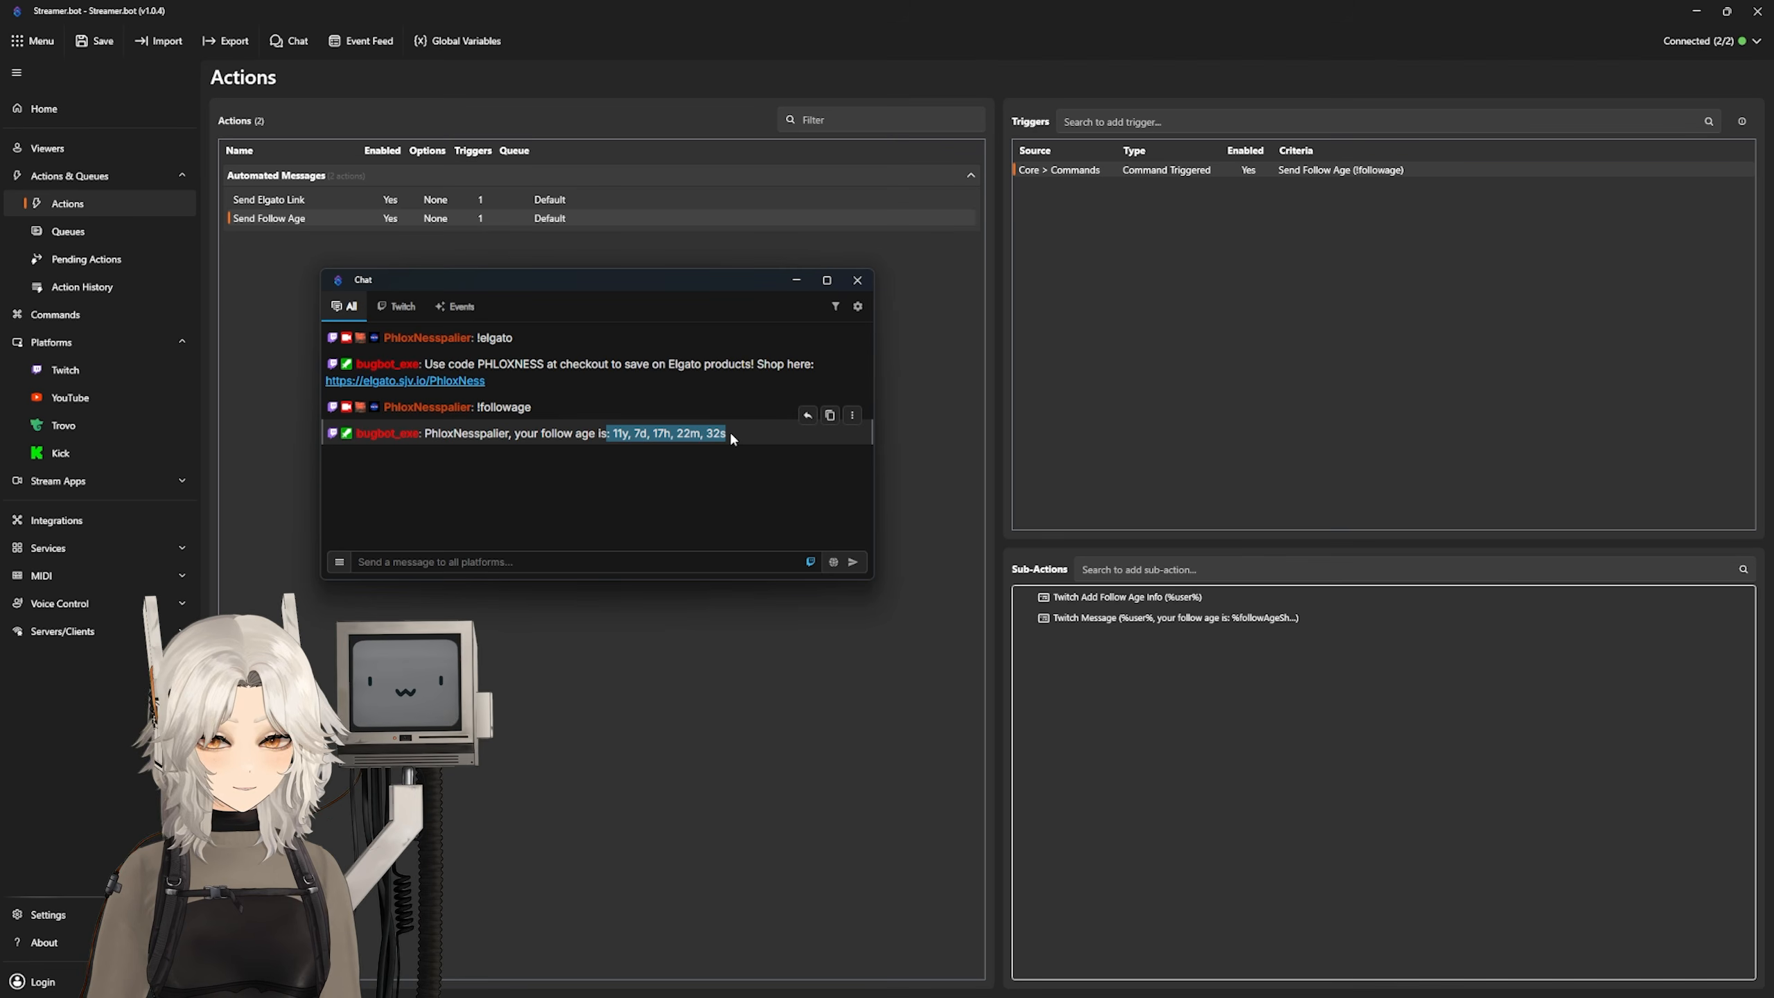
{"action": "left_click", "coordinate": [639, 464]}
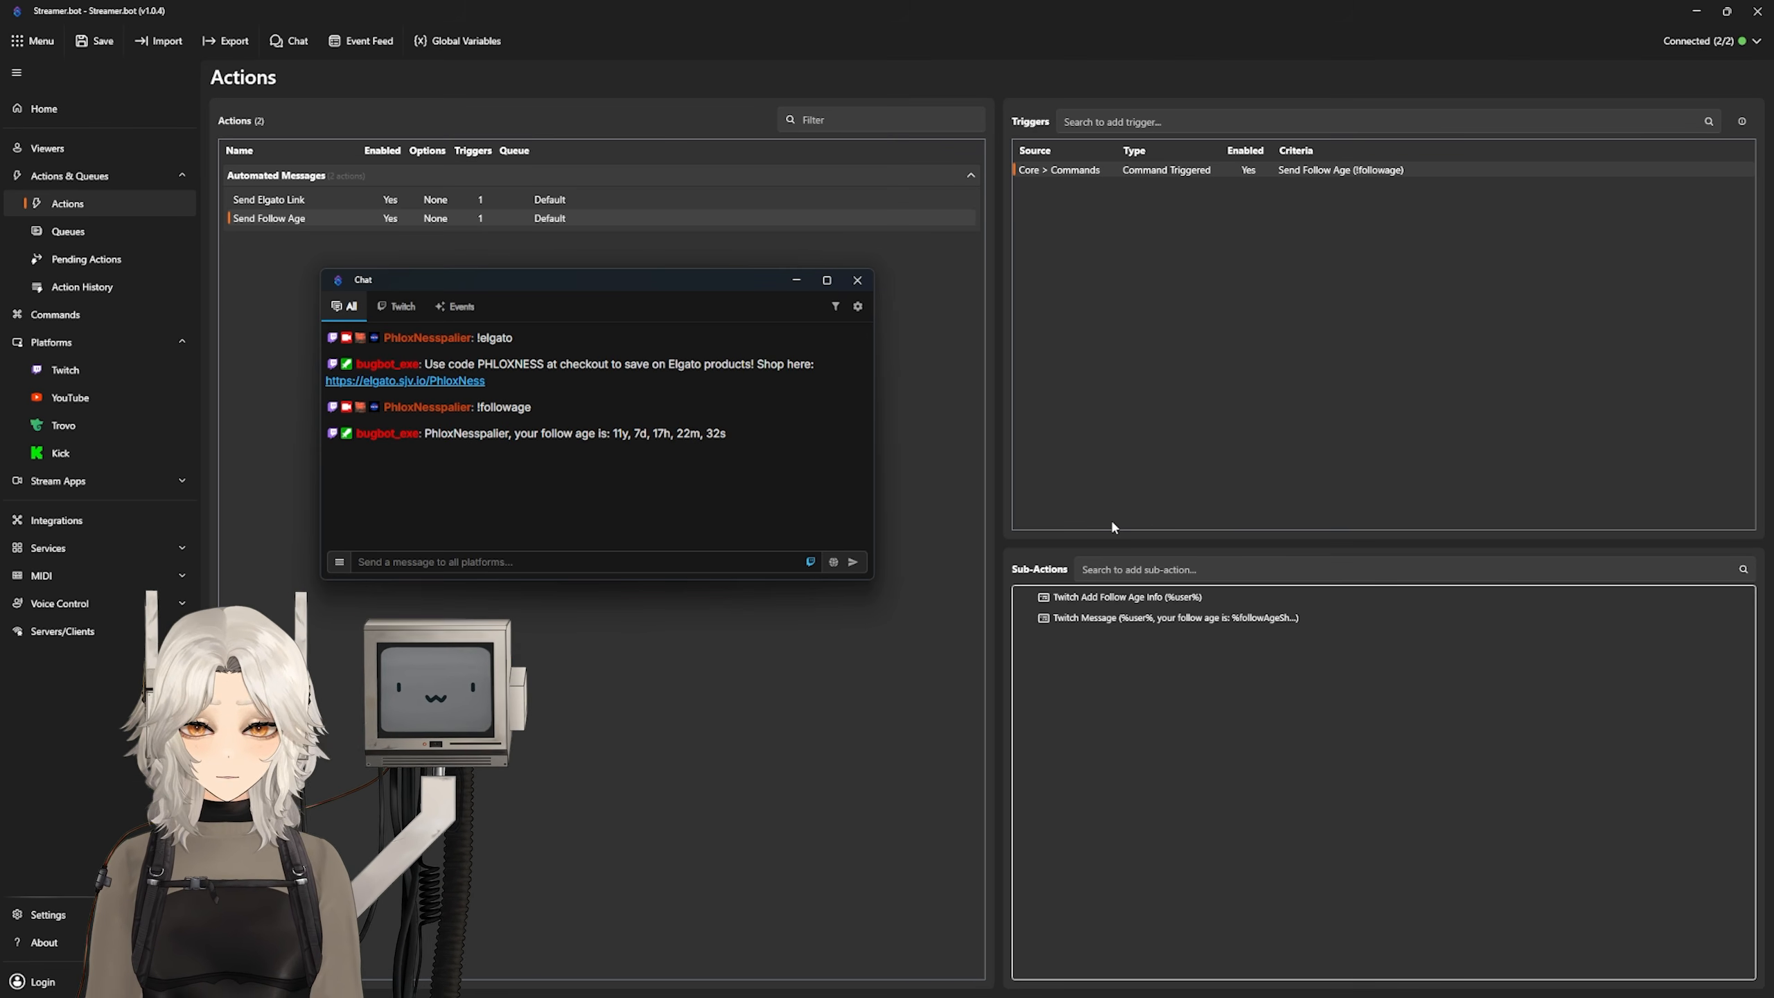
{"action": "left_click", "coordinate": [857, 280]}
Step: Check the options for the newest Send Follow Age run in the action history and go to its action
{"action": "left_click", "coordinate": [110, 282]}
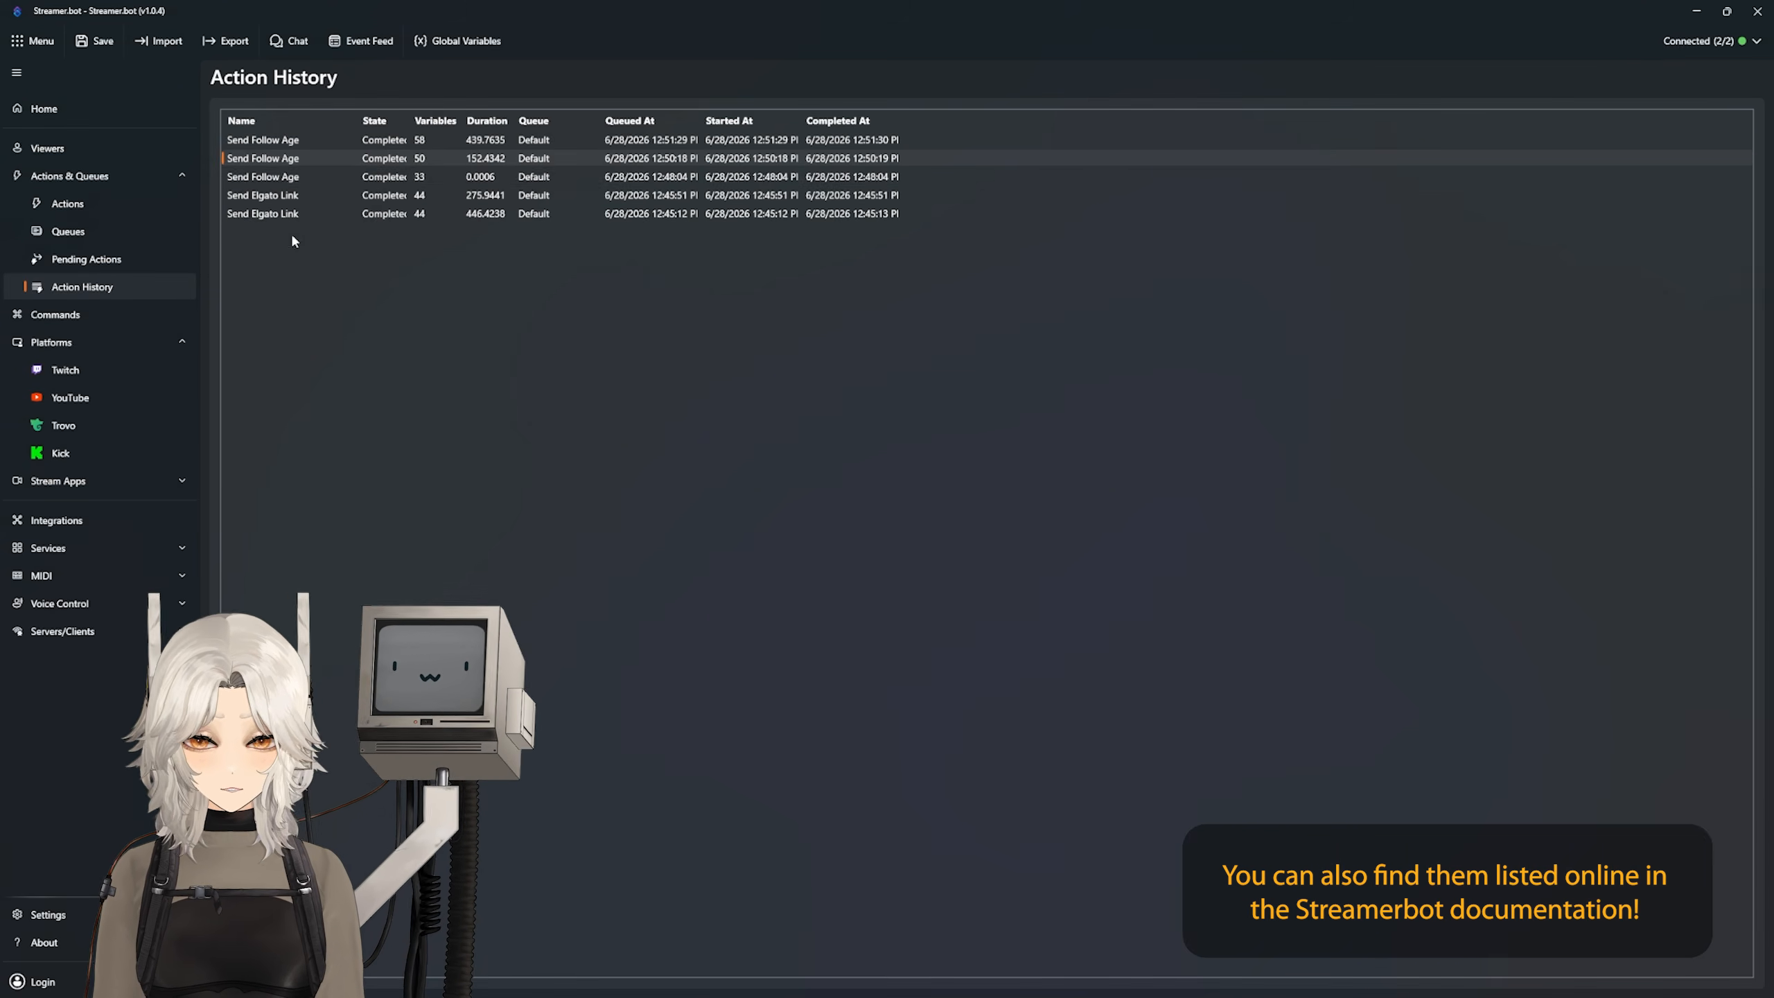
{"action": "right_click", "coordinate": [289, 141]}
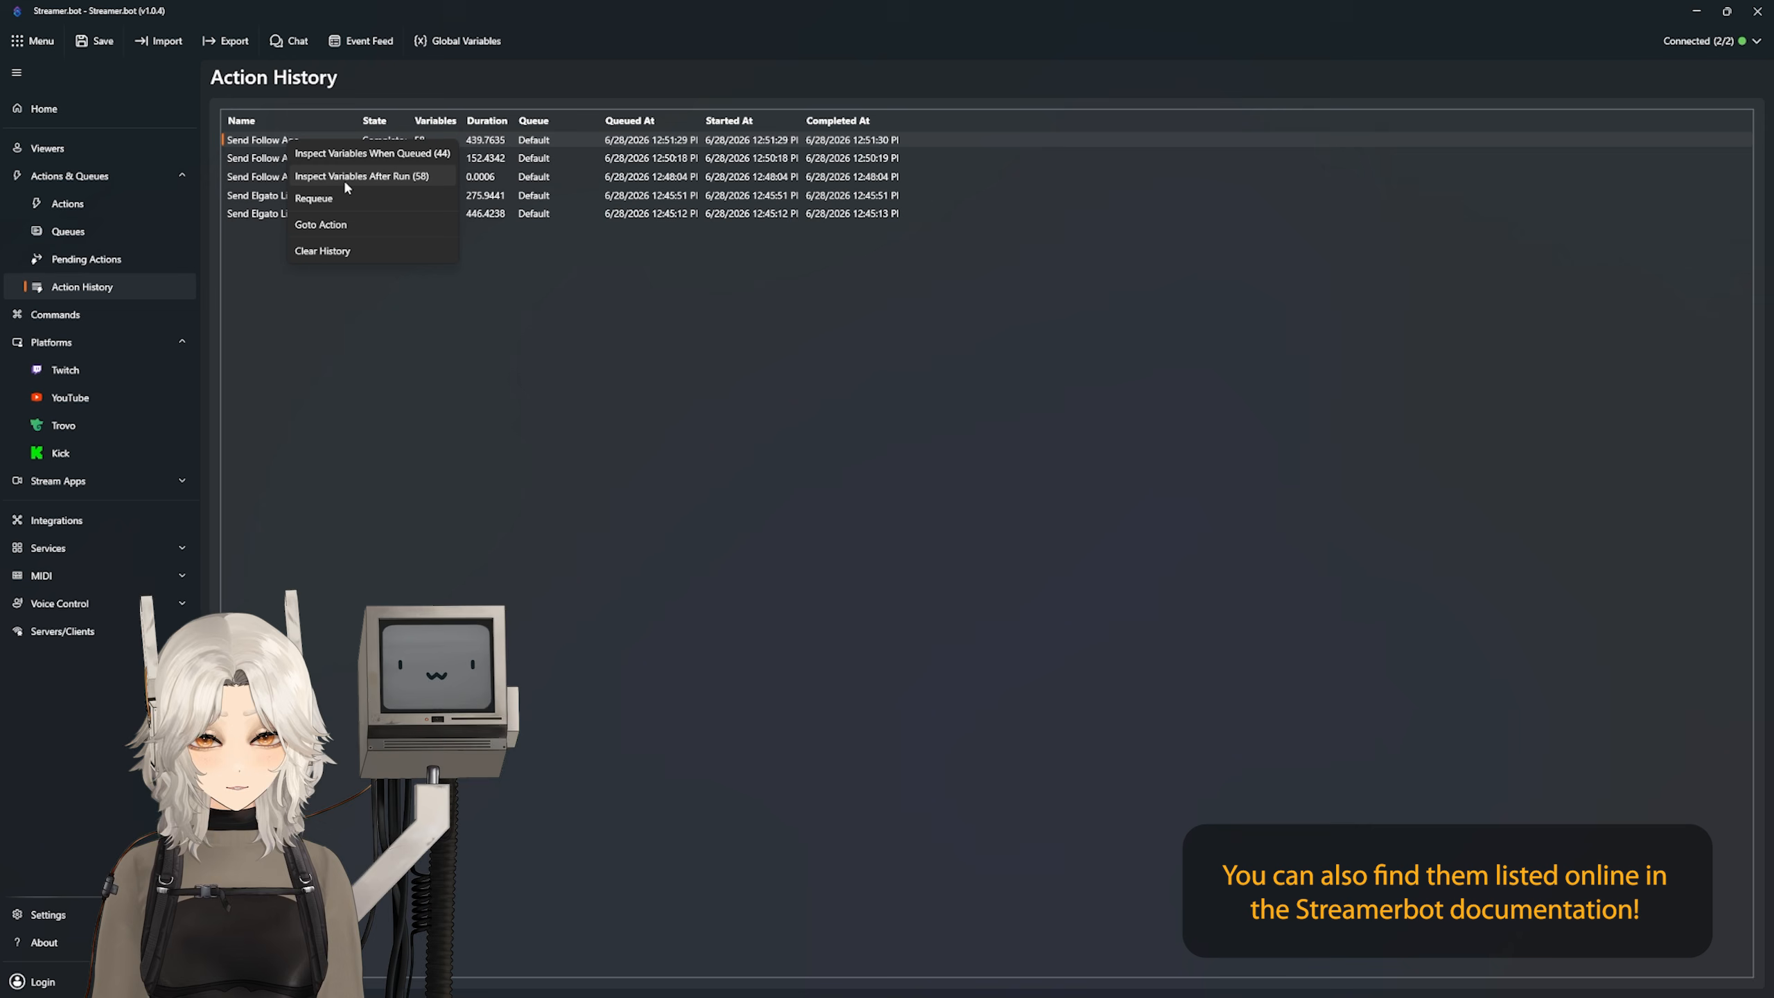
{"action": "left_click", "coordinate": [327, 224]}
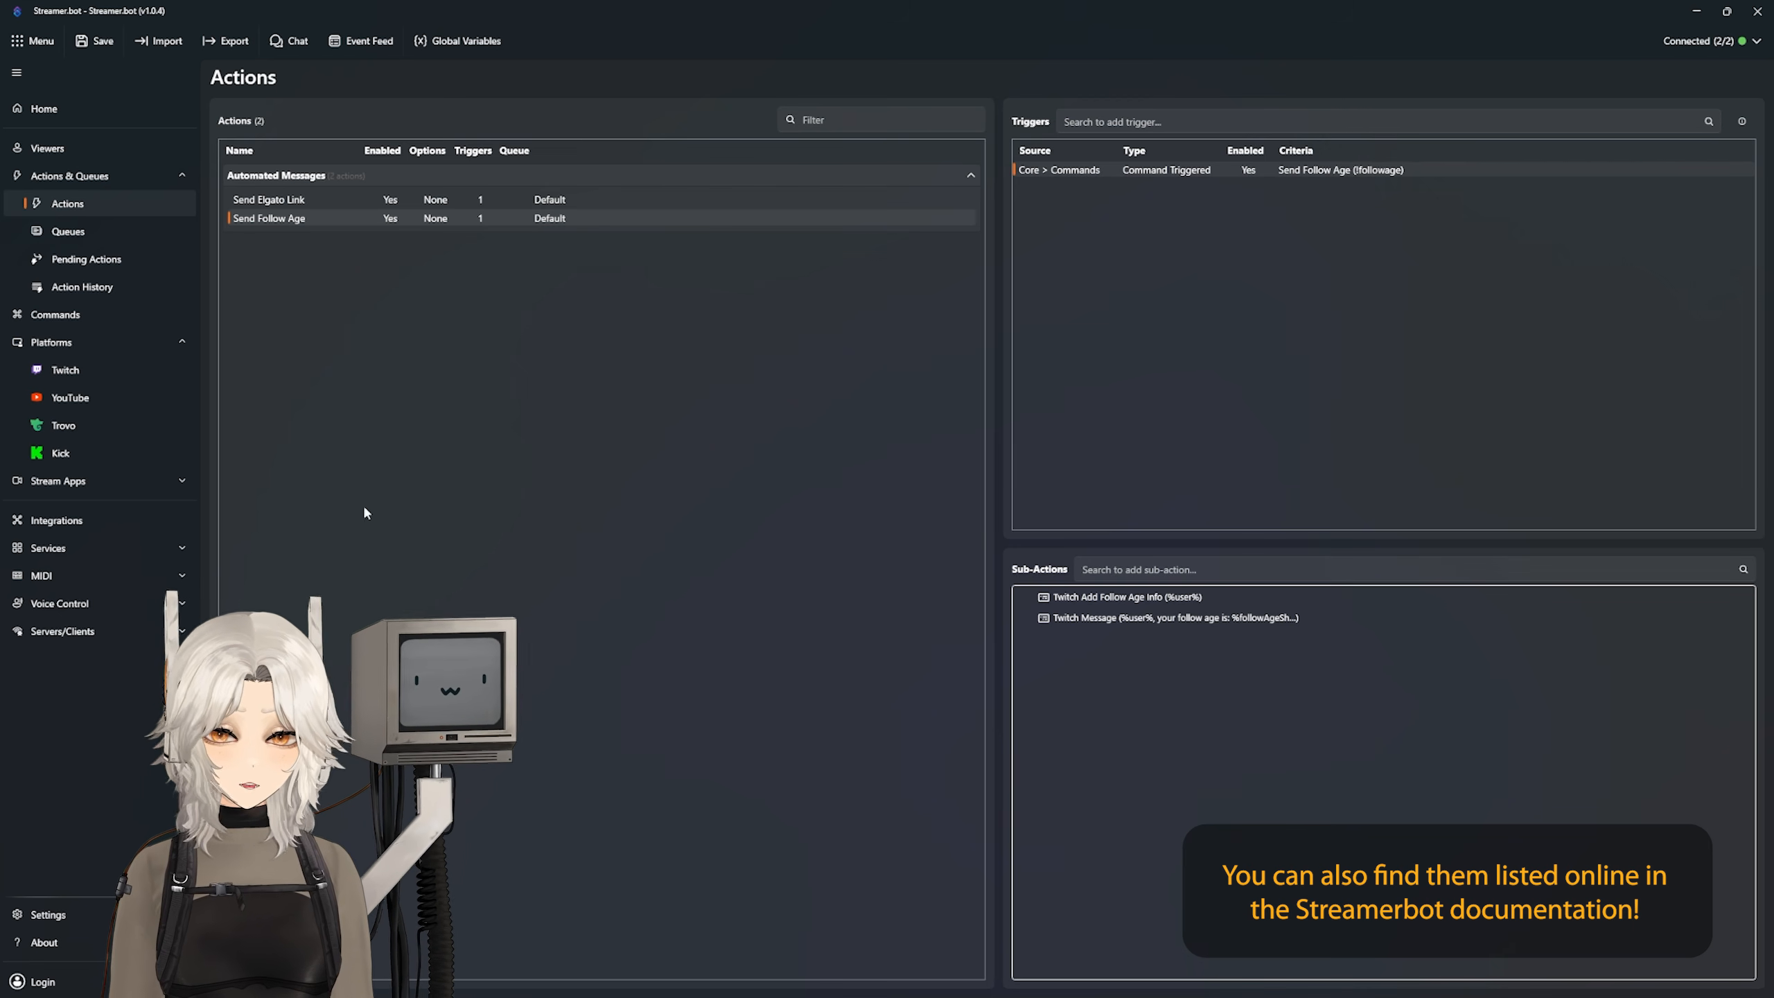
Step: Assign the Send Follow Age command to a group named "Stuff"
{"action": "left_click", "coordinate": [73, 318]}
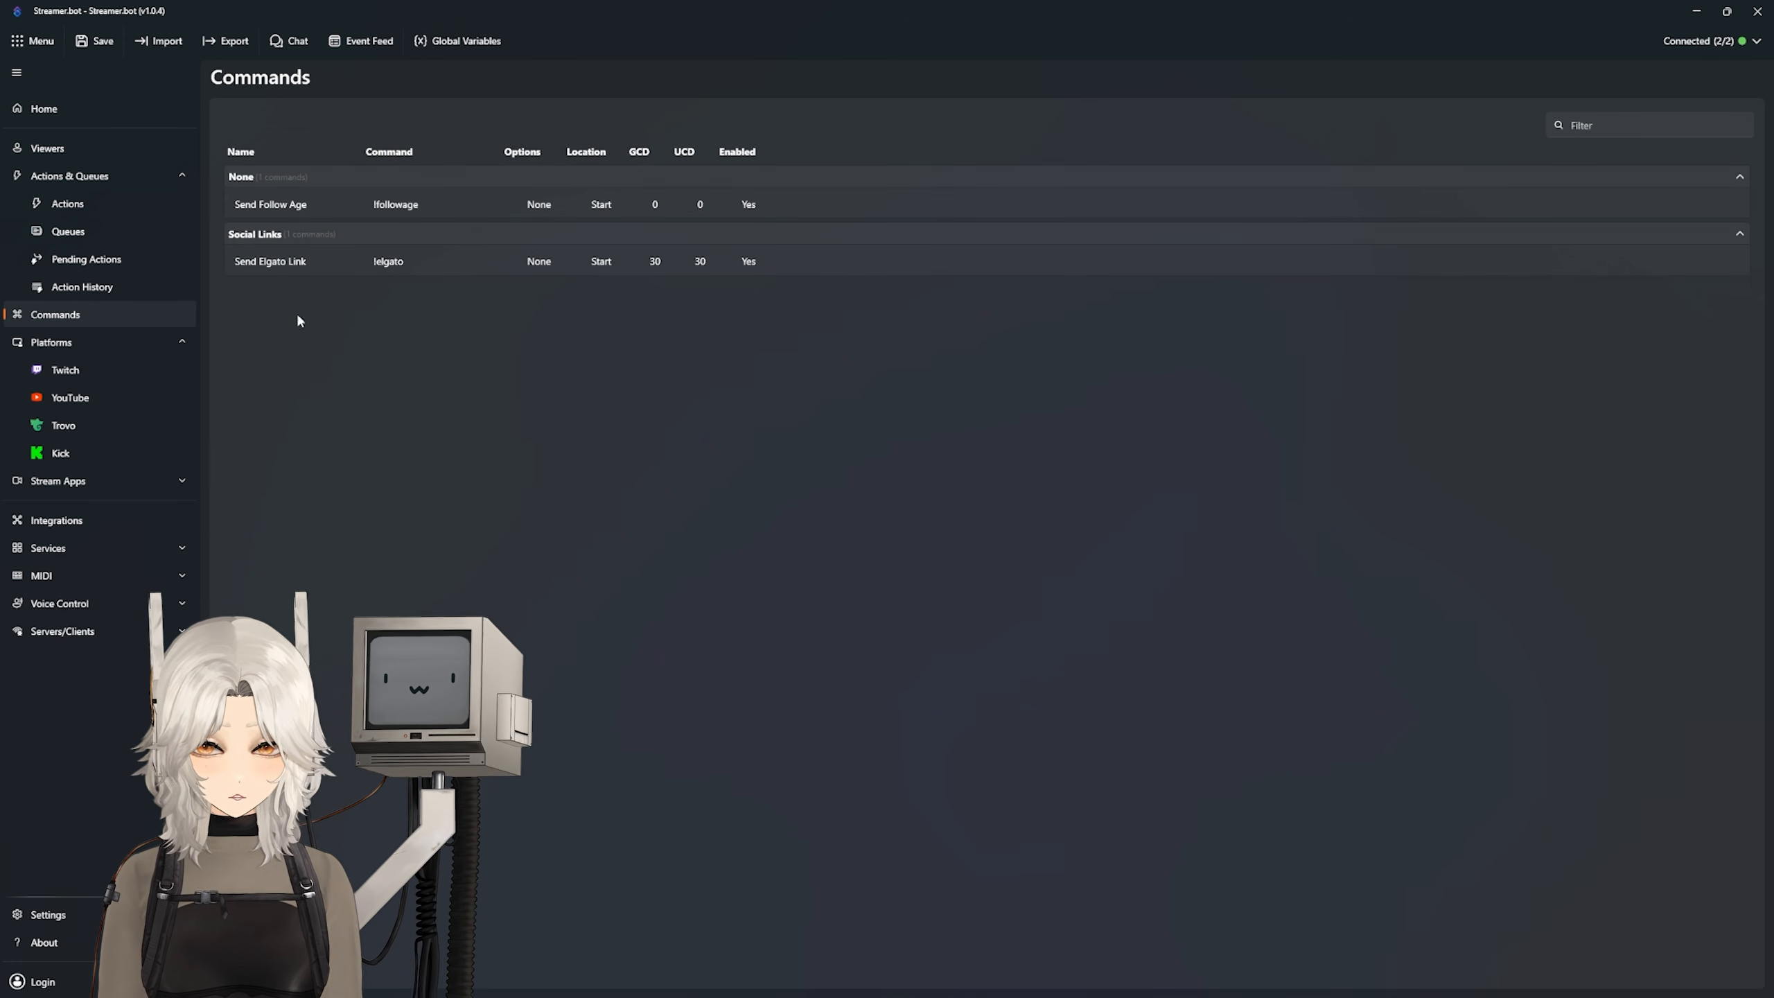
{"action": "double_click", "coordinate": [255, 205]}
{"action": "left_click", "coordinate": [719, 496]}
{"action": "left_click", "coordinate": [713, 535]}
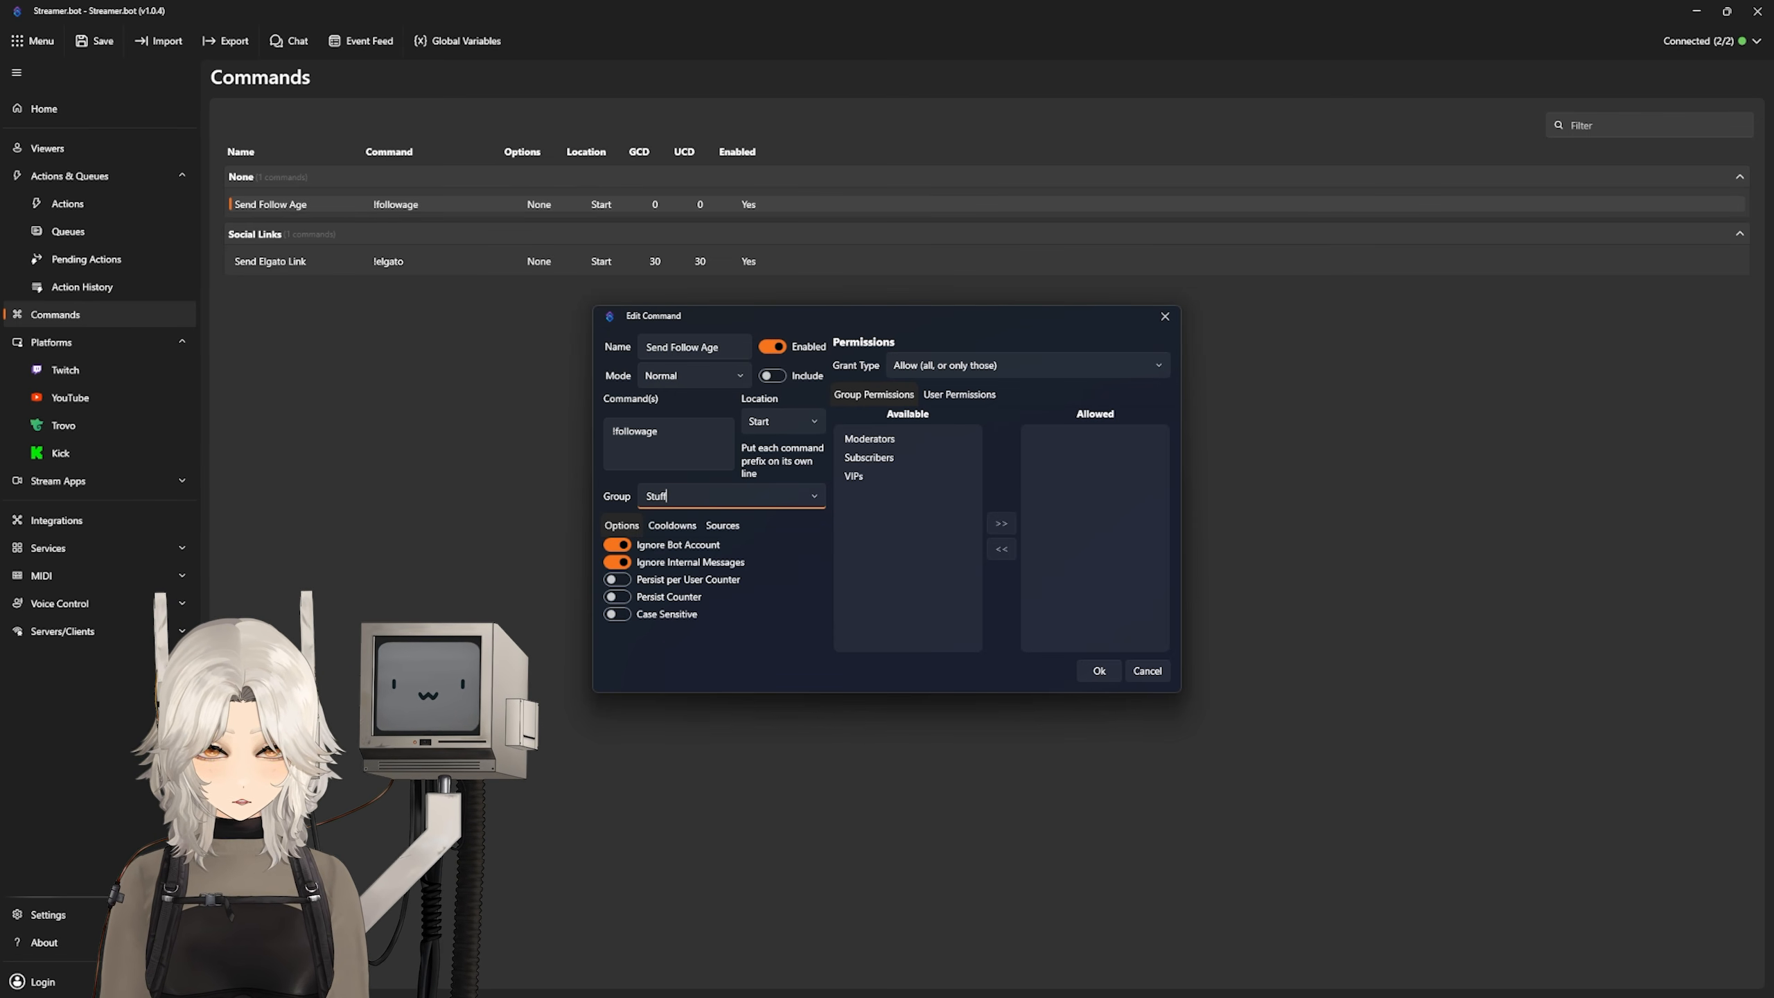
{"action": "key", "text": "Return"}
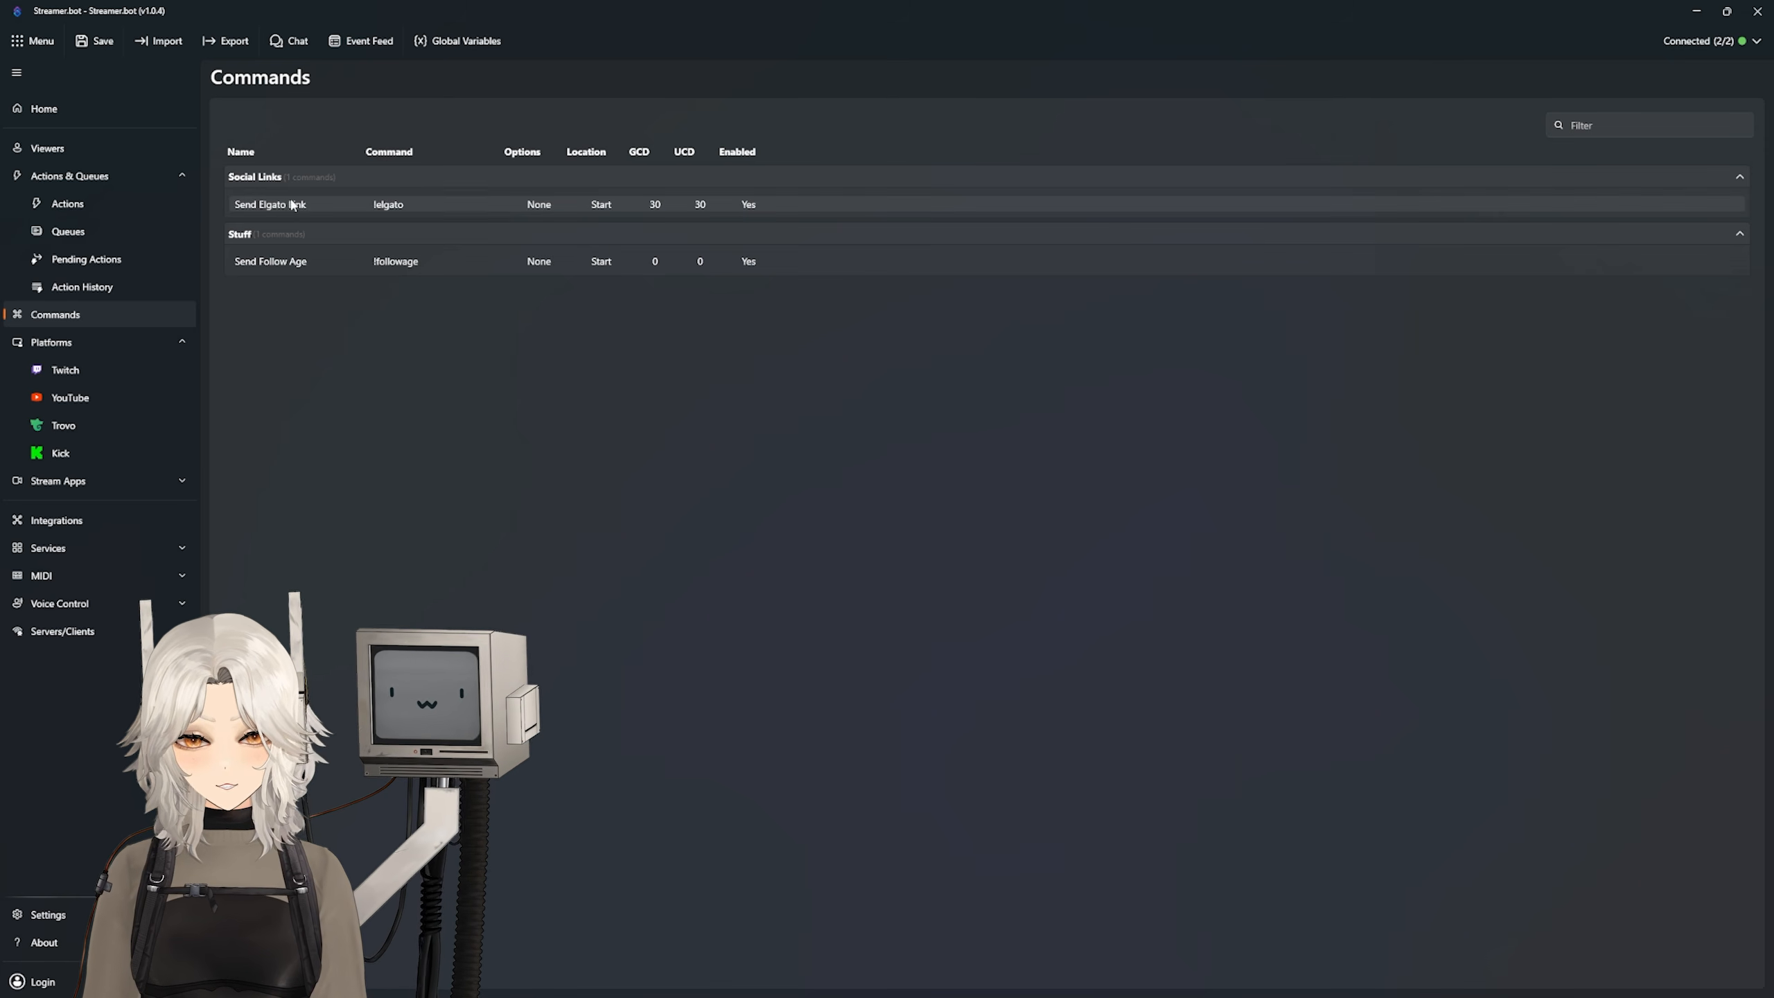
Step: Review the Send Elgato Link command's settings and its enabled option in the commands list
{"action": "double_click", "coordinate": [293, 204]}
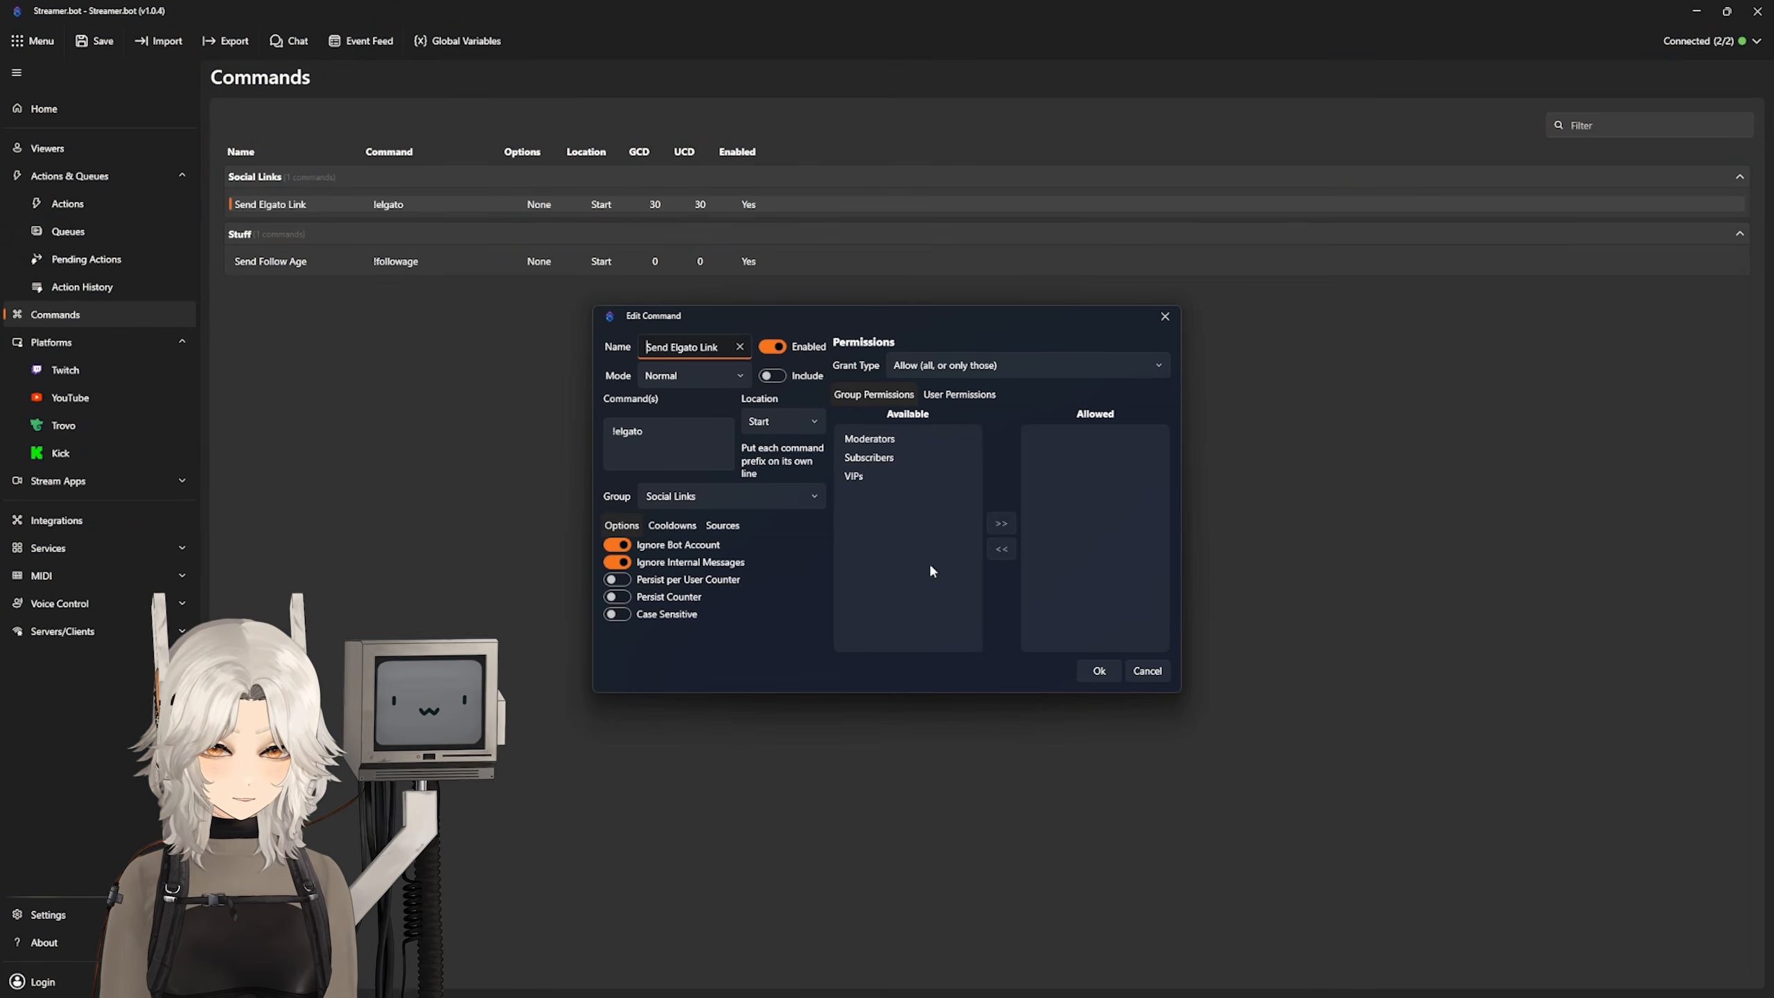
{"action": "left_click", "coordinate": [1165, 316]}
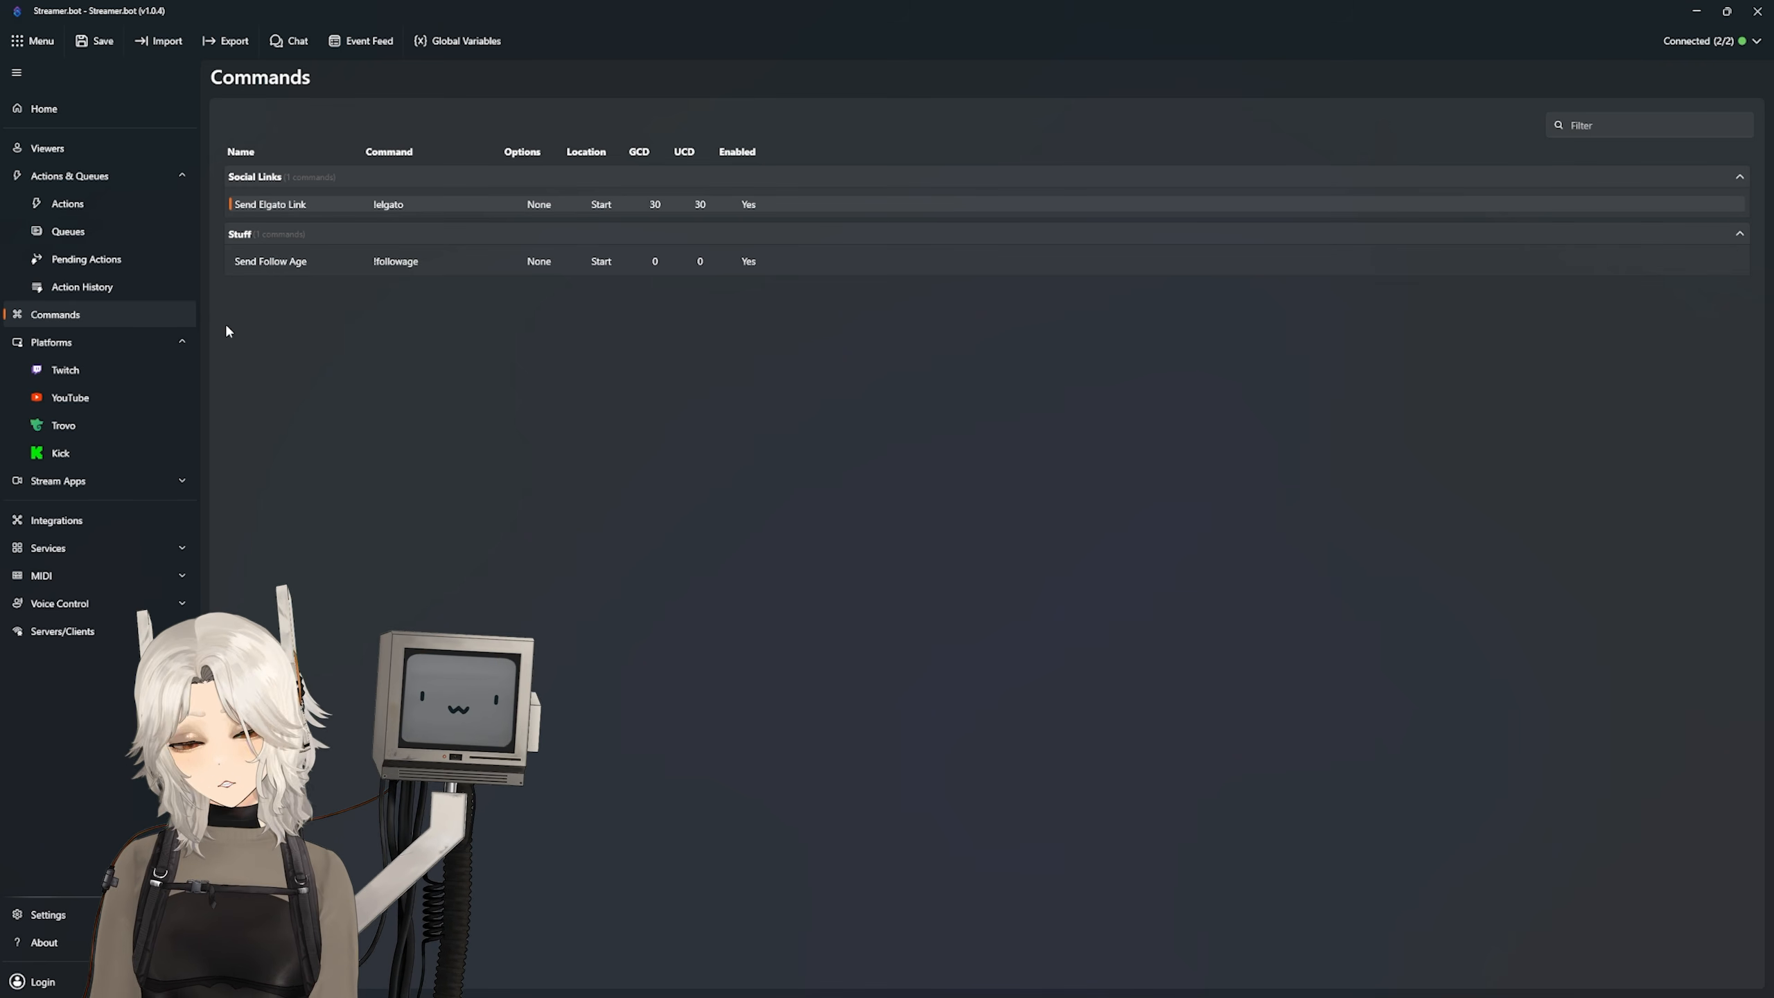
{"action": "right_click", "coordinate": [264, 209]}
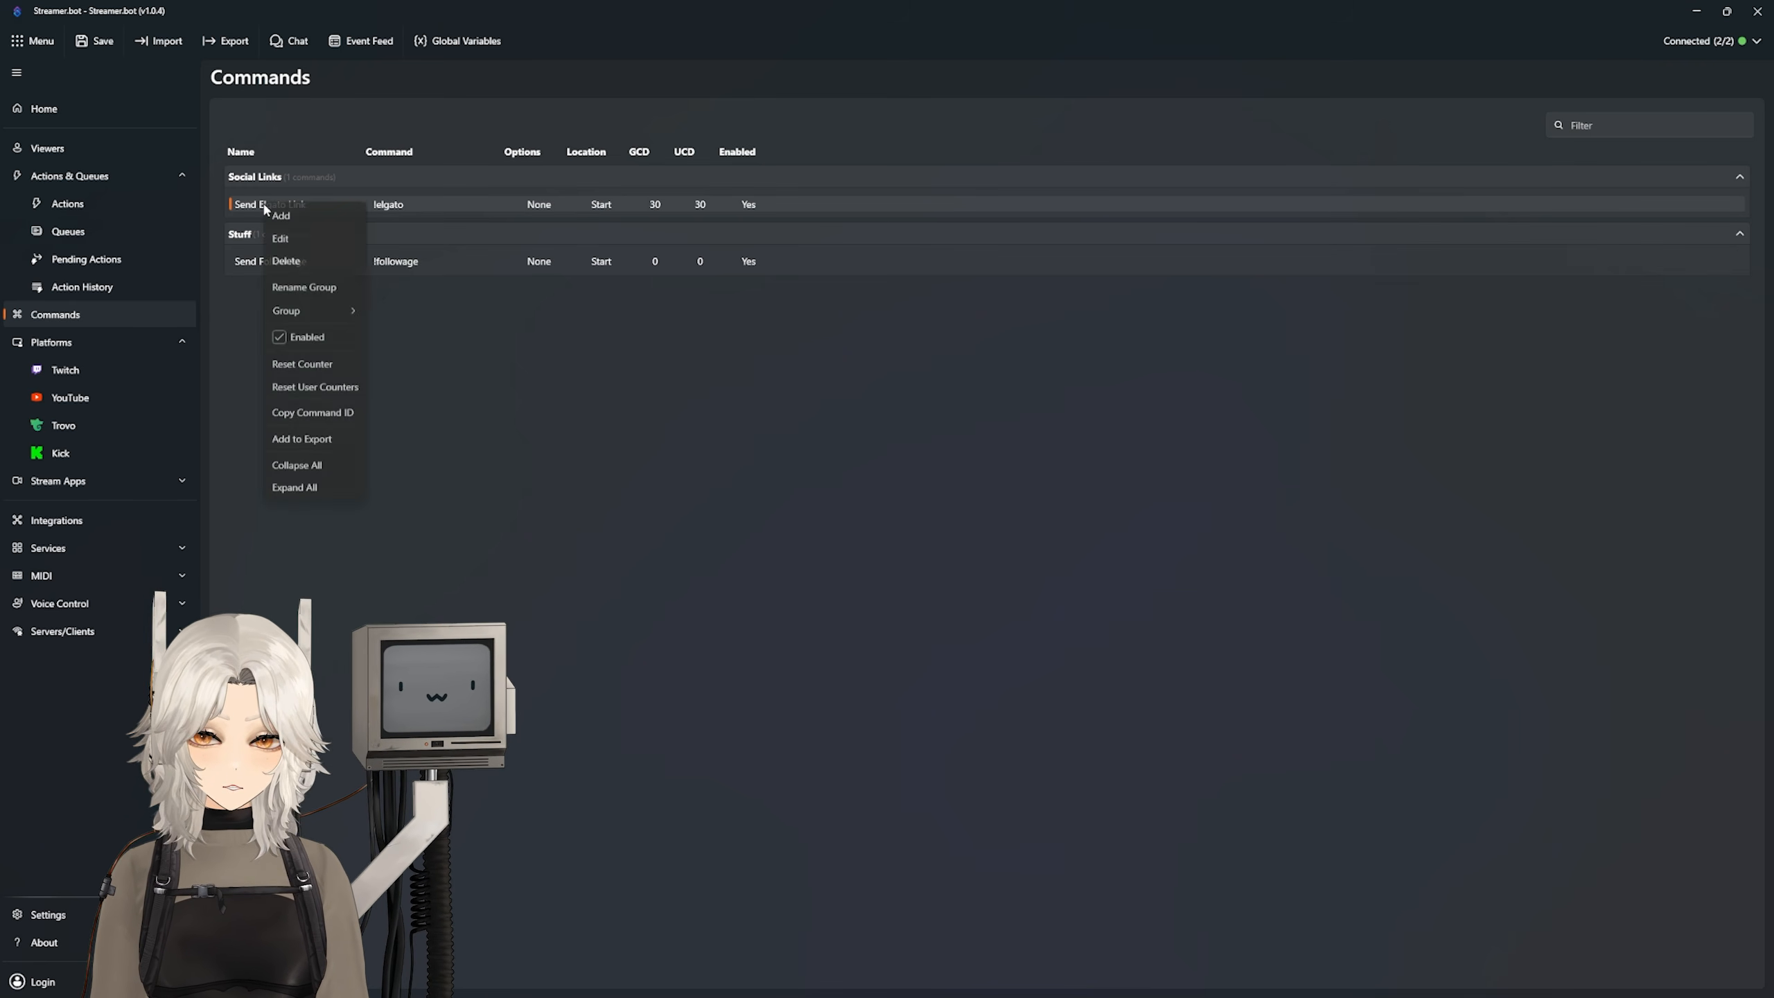
{"action": "left_click", "coordinate": [282, 341]}
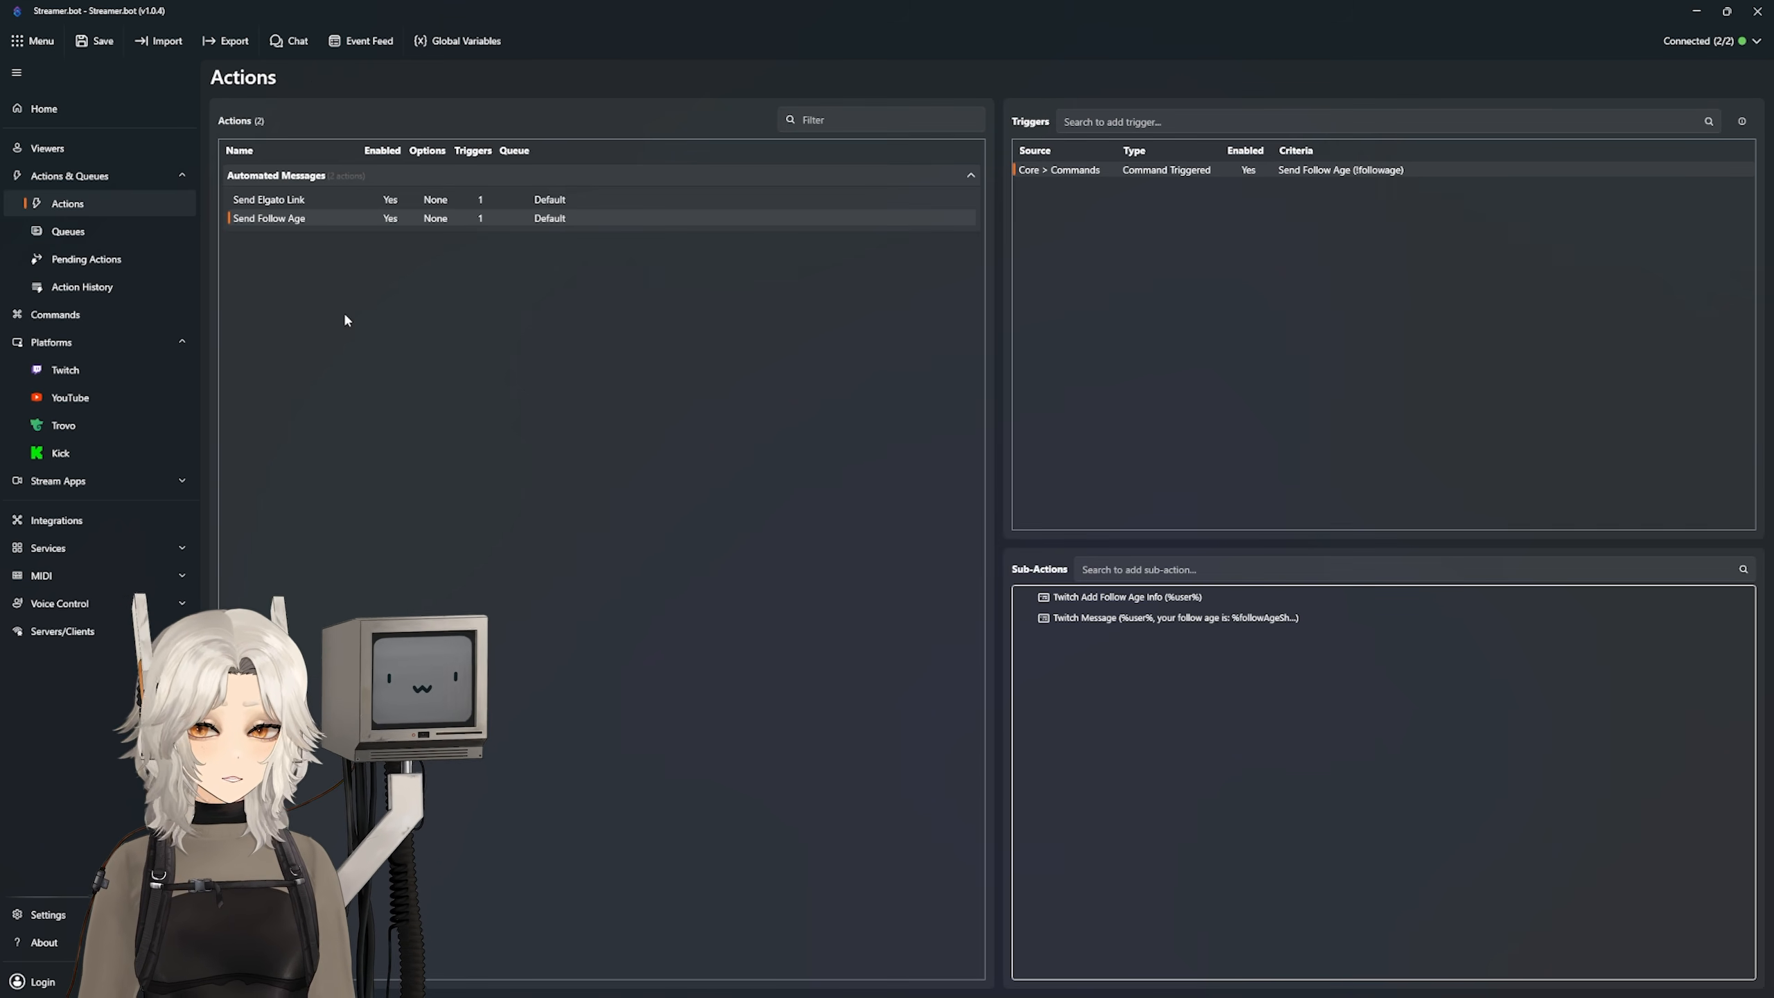
Step: Add an action named "Hydrate" in a new group called "Health Checks"
{"action": "right_click", "coordinate": [342, 318]}
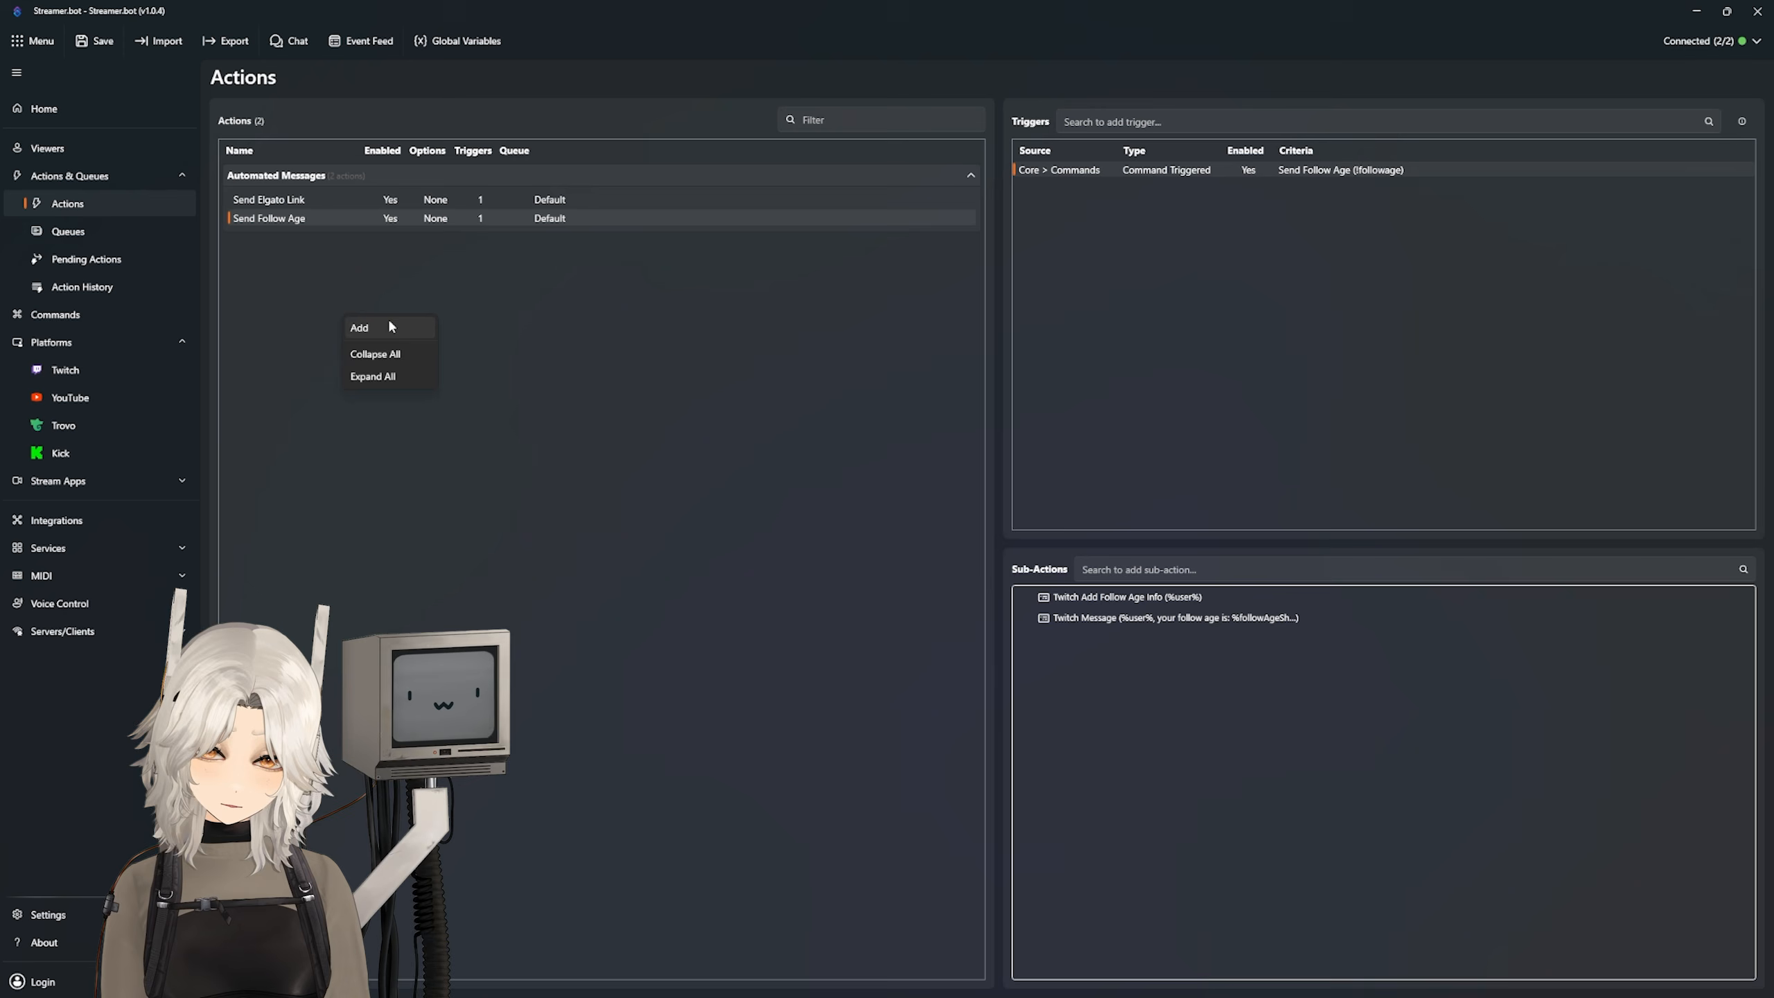
{"action": "left_click", "coordinate": [386, 323]}
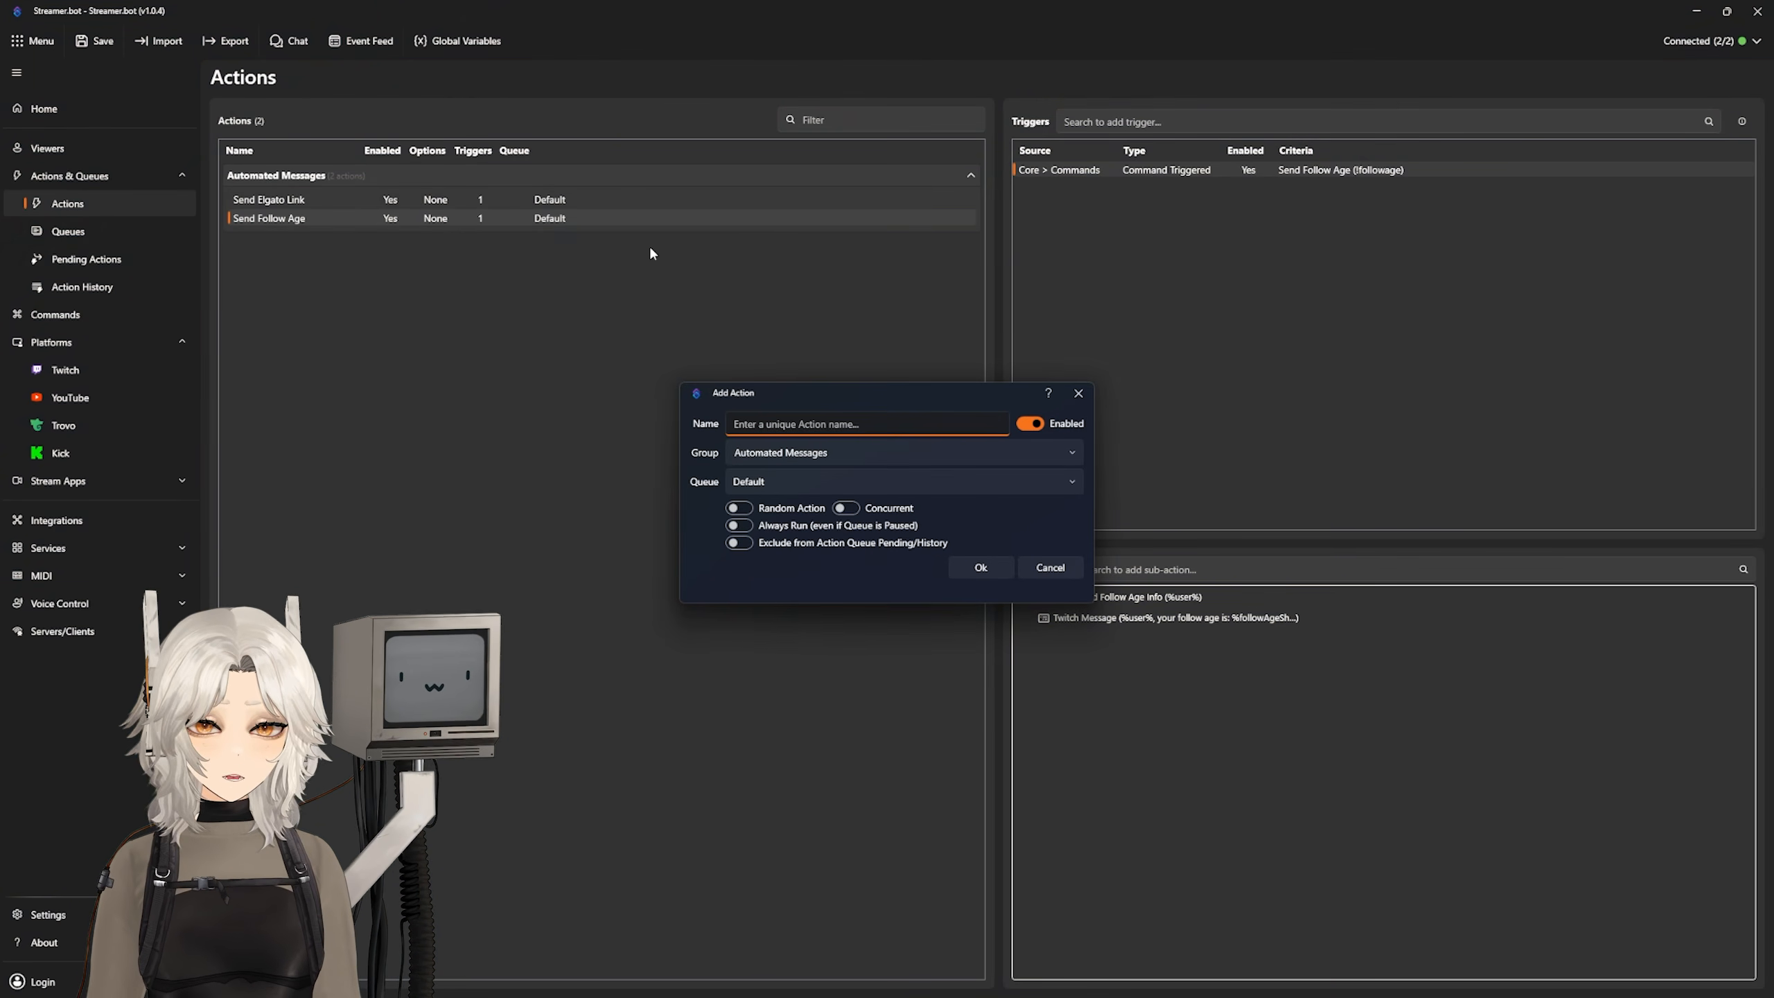
{"action": "type", "text": "Hydrate"}
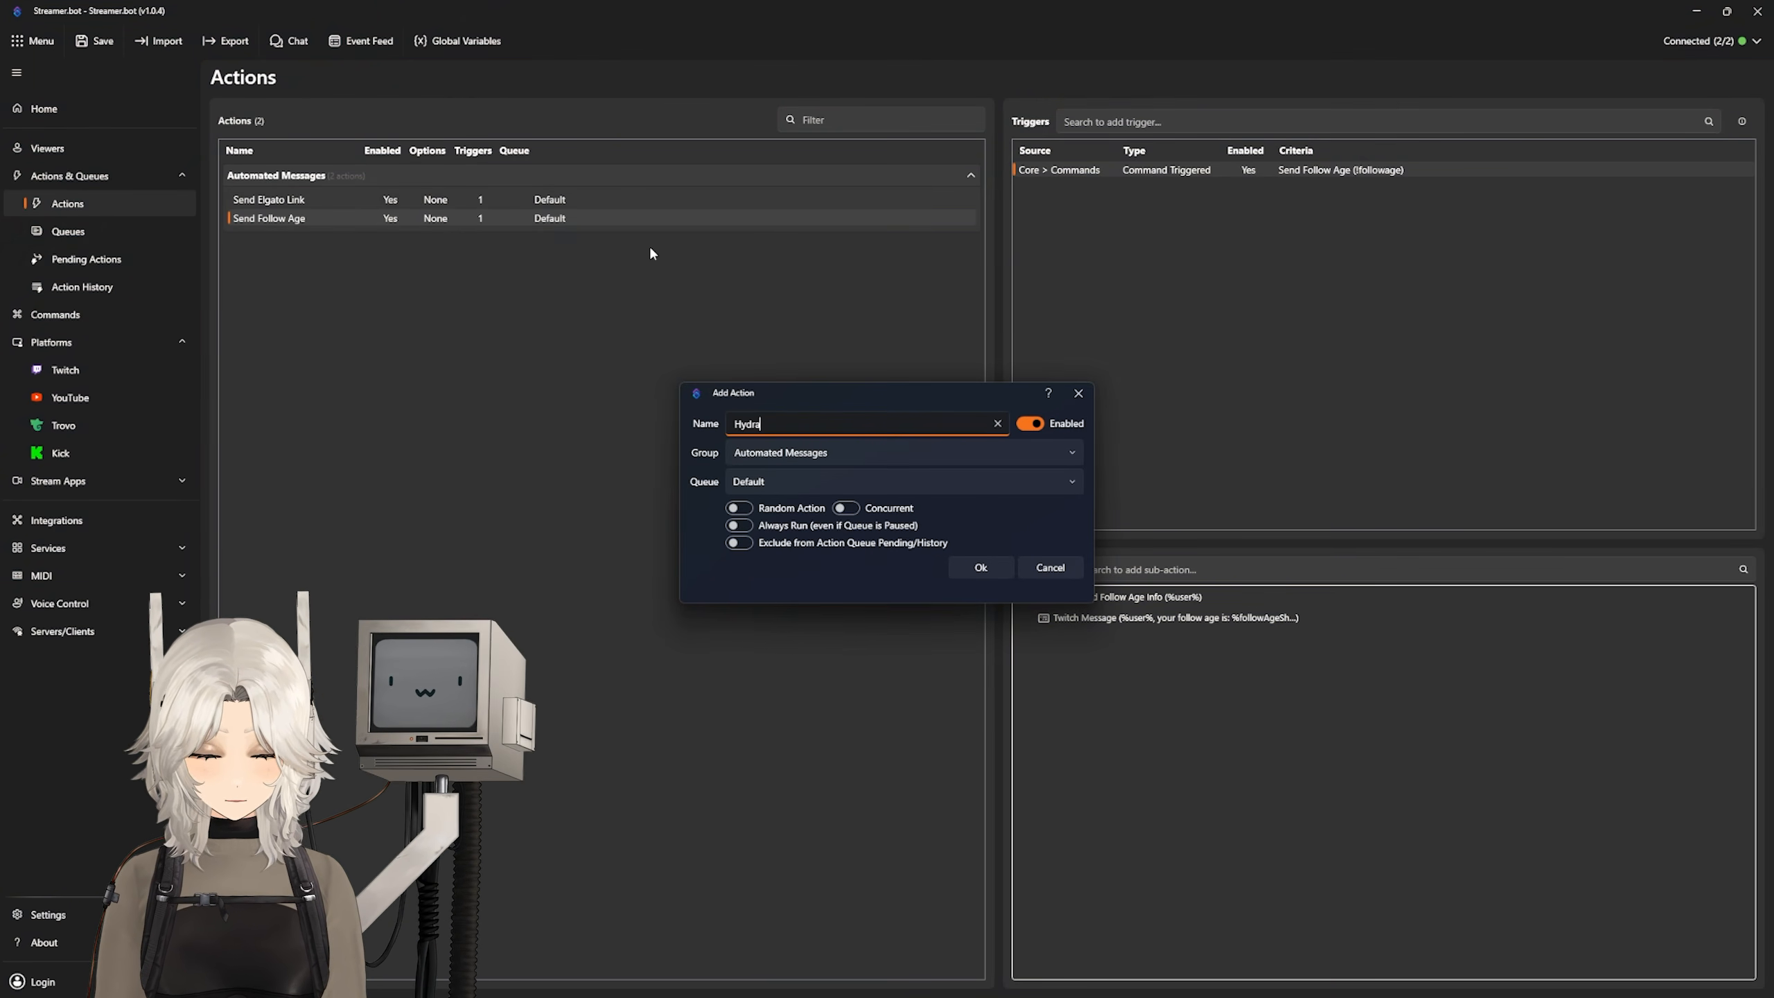
{"action": "key", "text": "Tab"}
{"action": "type", "text": "Healt"}
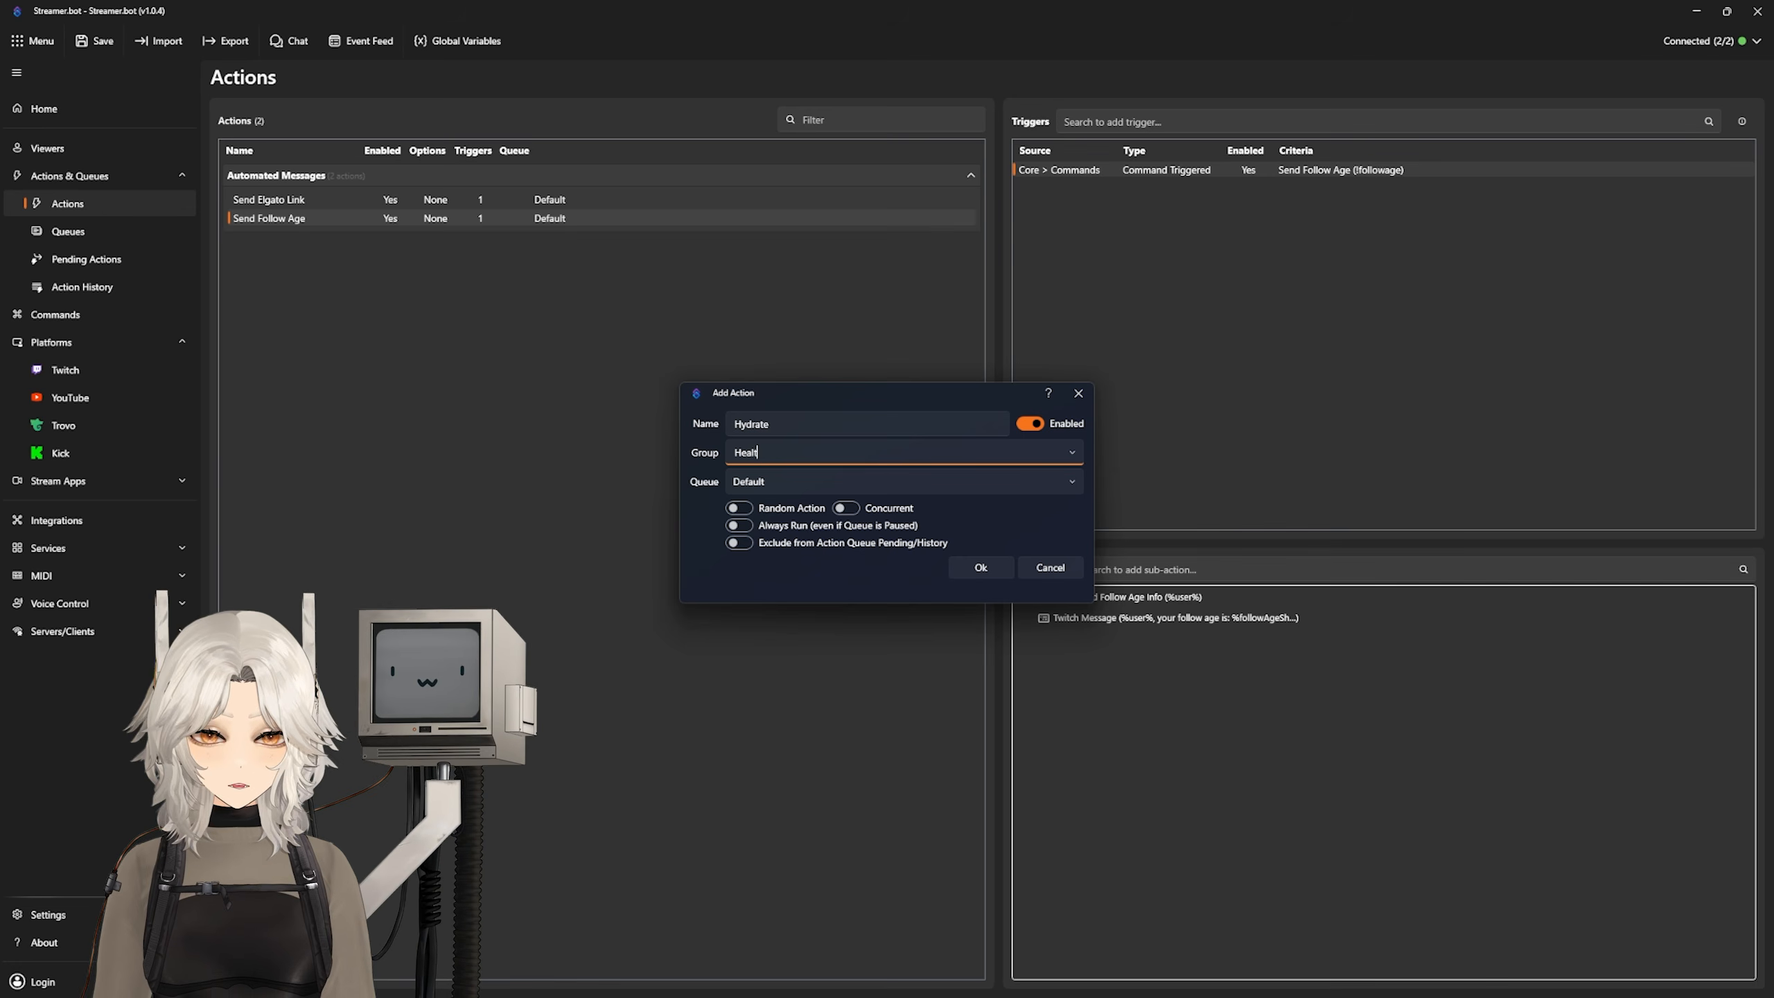
{"action": "type", "text": "h Checks"}
{"action": "key", "text": "Return"}
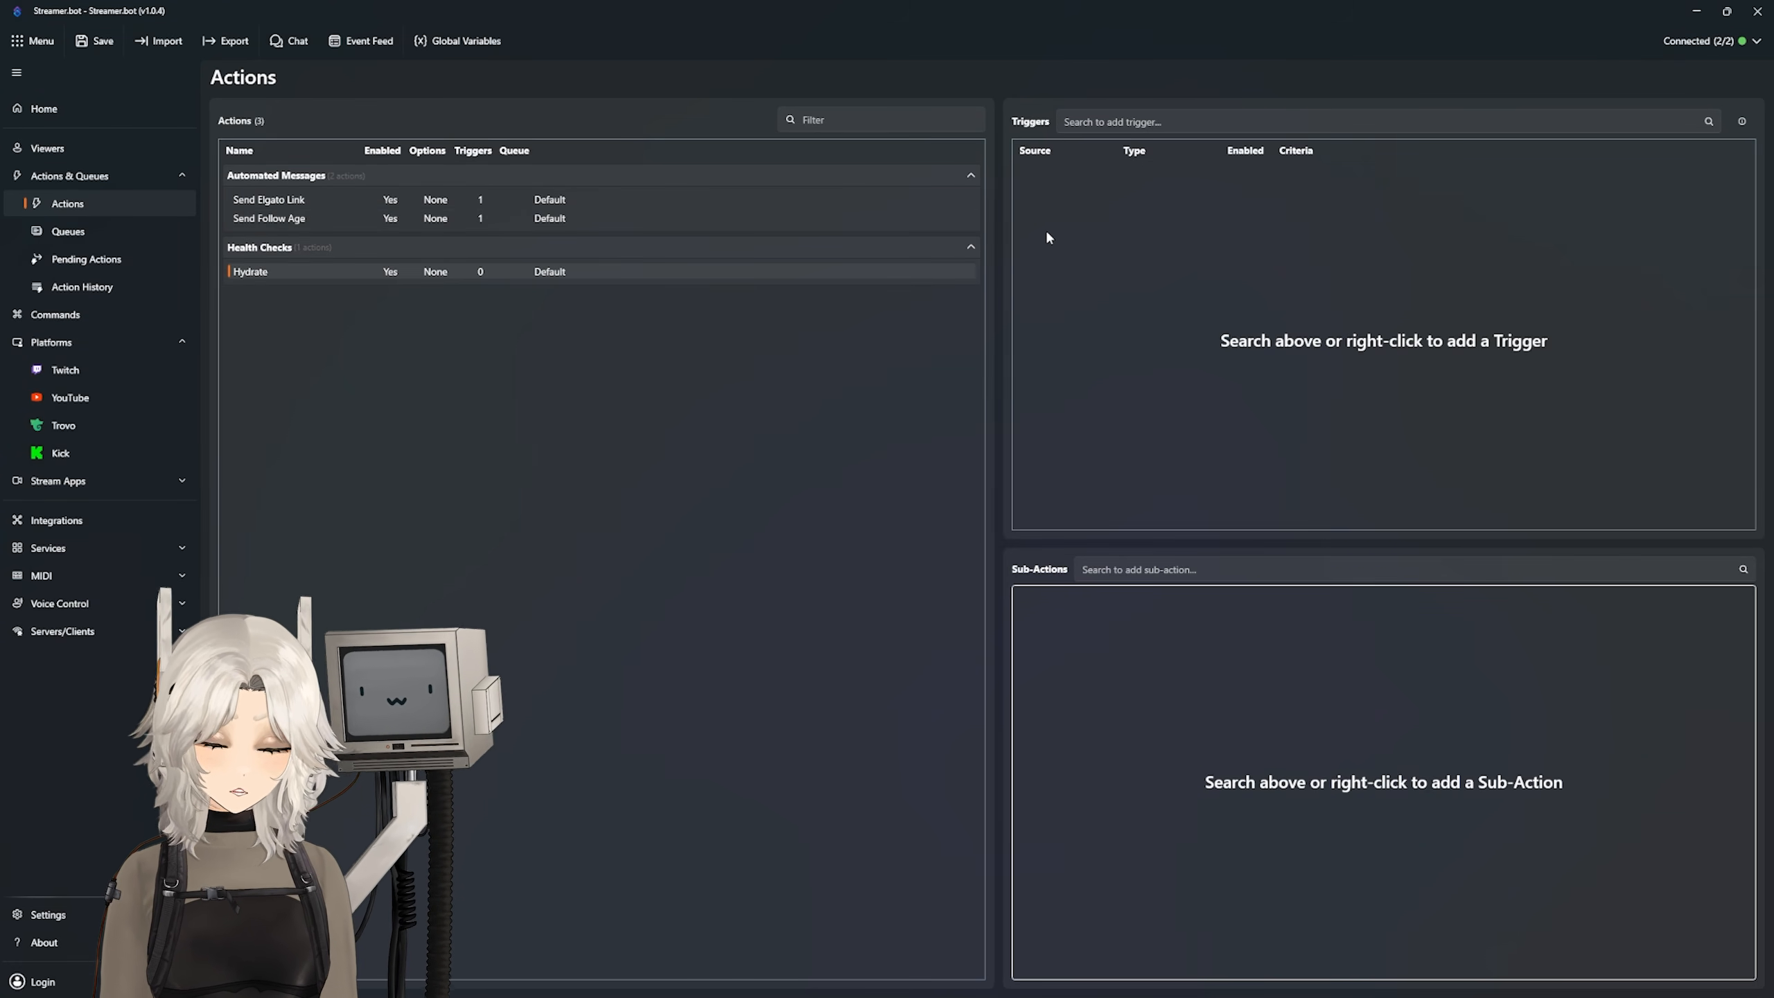
Step: Start a Twitch channel Reward Redemption trigger for the Hydrate action and look through the existing rewards
{"action": "right_click", "coordinate": [1055, 190]}
{"action": "mouse_move", "coordinate": [1099, 323]}
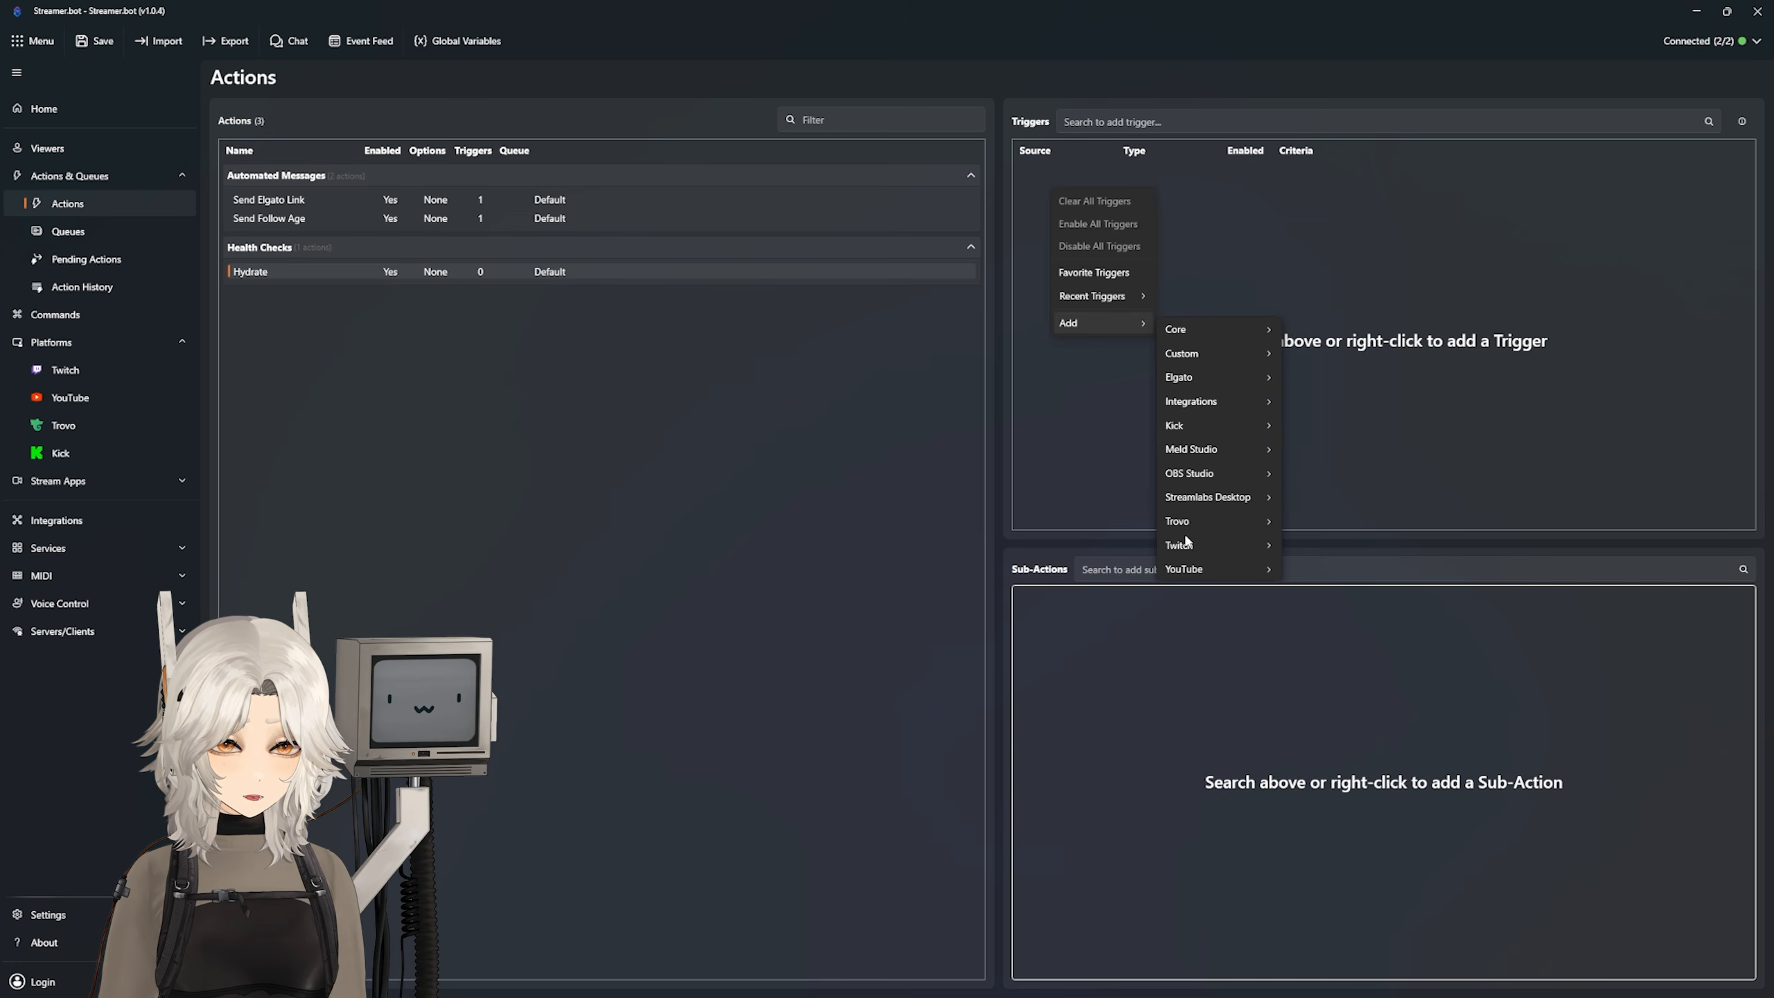
{"action": "mouse_move", "coordinate": [1192, 547]}
{"action": "mouse_move", "coordinate": [1338, 622]}
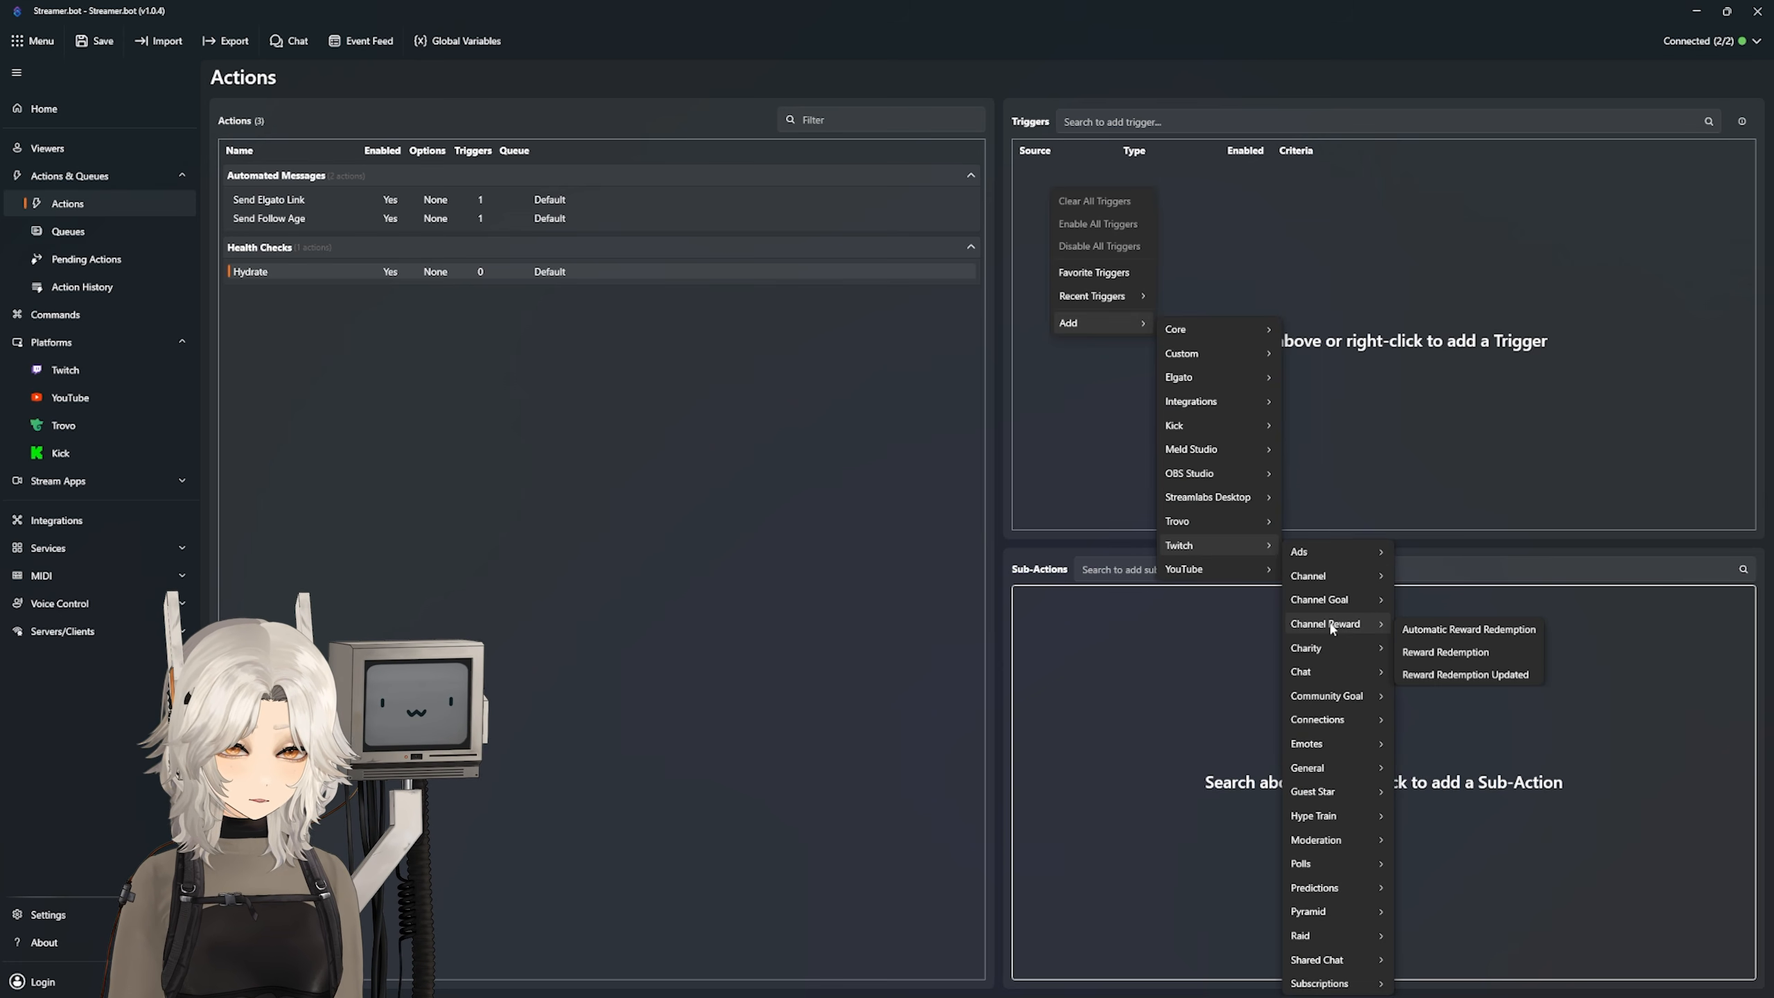
{"action": "left_click", "coordinate": [1476, 652]}
{"action": "left_click", "coordinate": [901, 480]}
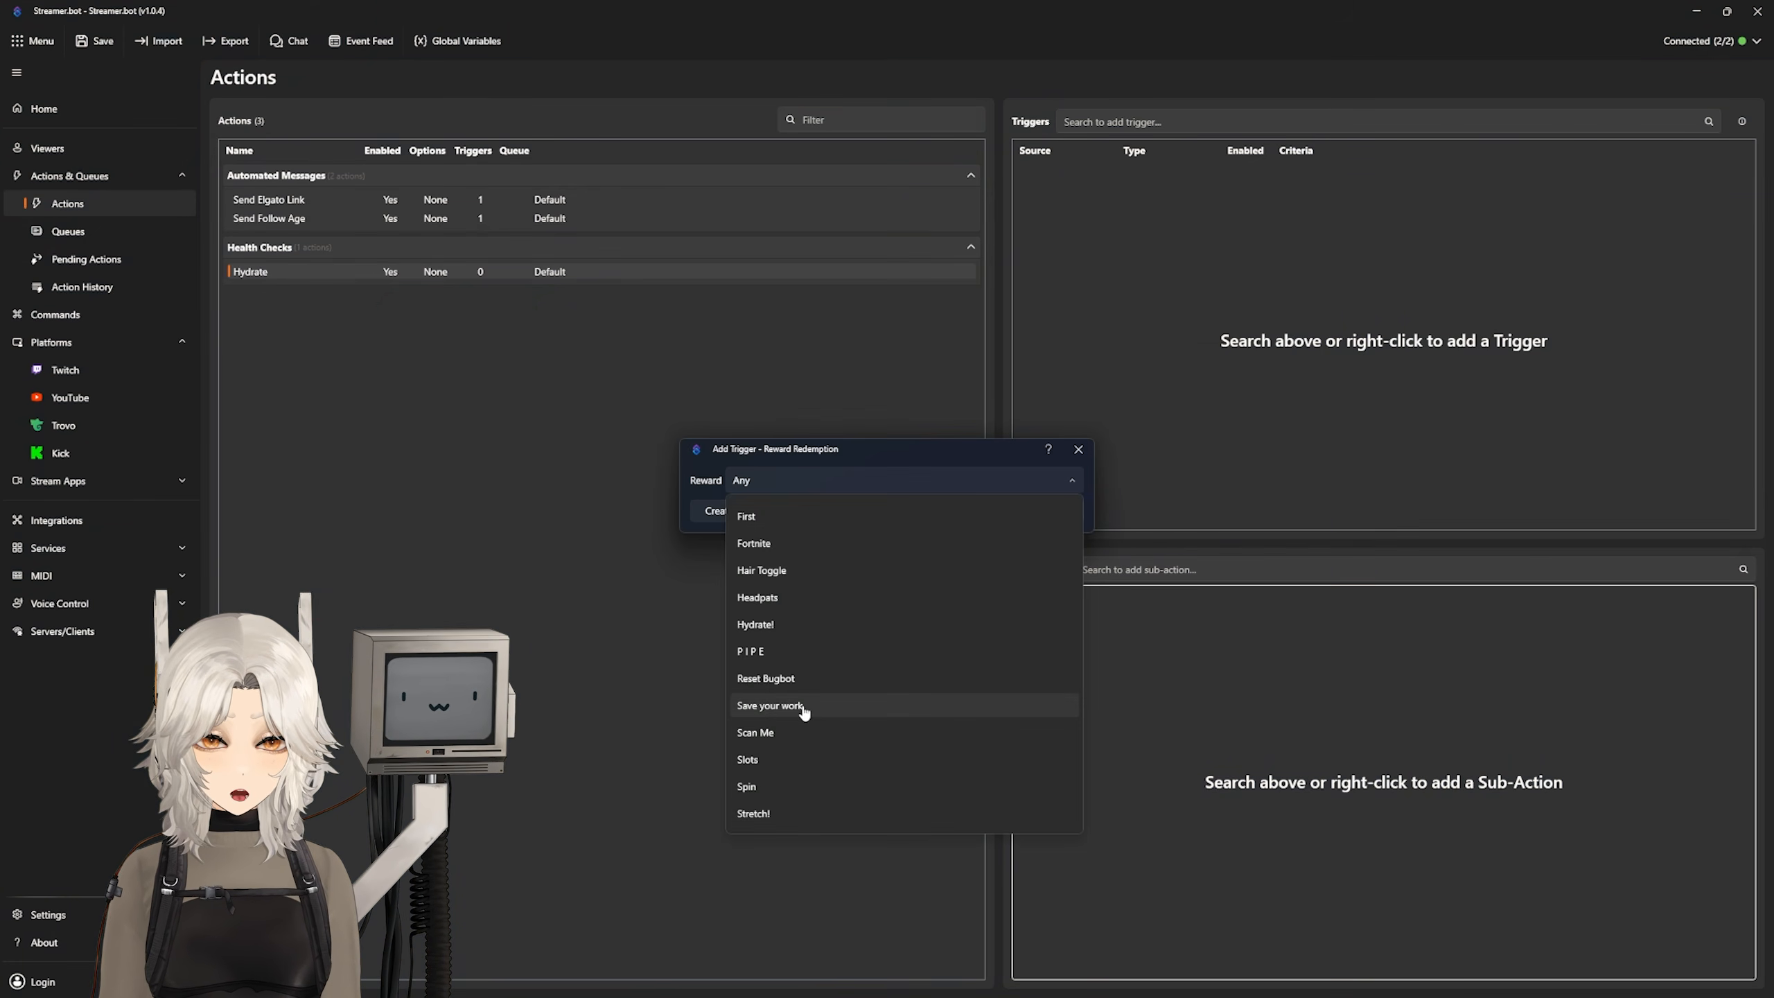
{"action": "scroll", "coordinate": [793, 698], "scroll_direction": "down", "scroll_amount": 2}
{"action": "scroll", "coordinate": [792, 726], "scroll_direction": "up", "scroll_amount": 2}
{"action": "scroll", "coordinate": [792, 699], "scroll_direction": "up", "scroll_amount": 2}
{"action": "scroll", "coordinate": [789, 674], "scroll_direction": "down", "scroll_amount": 2}
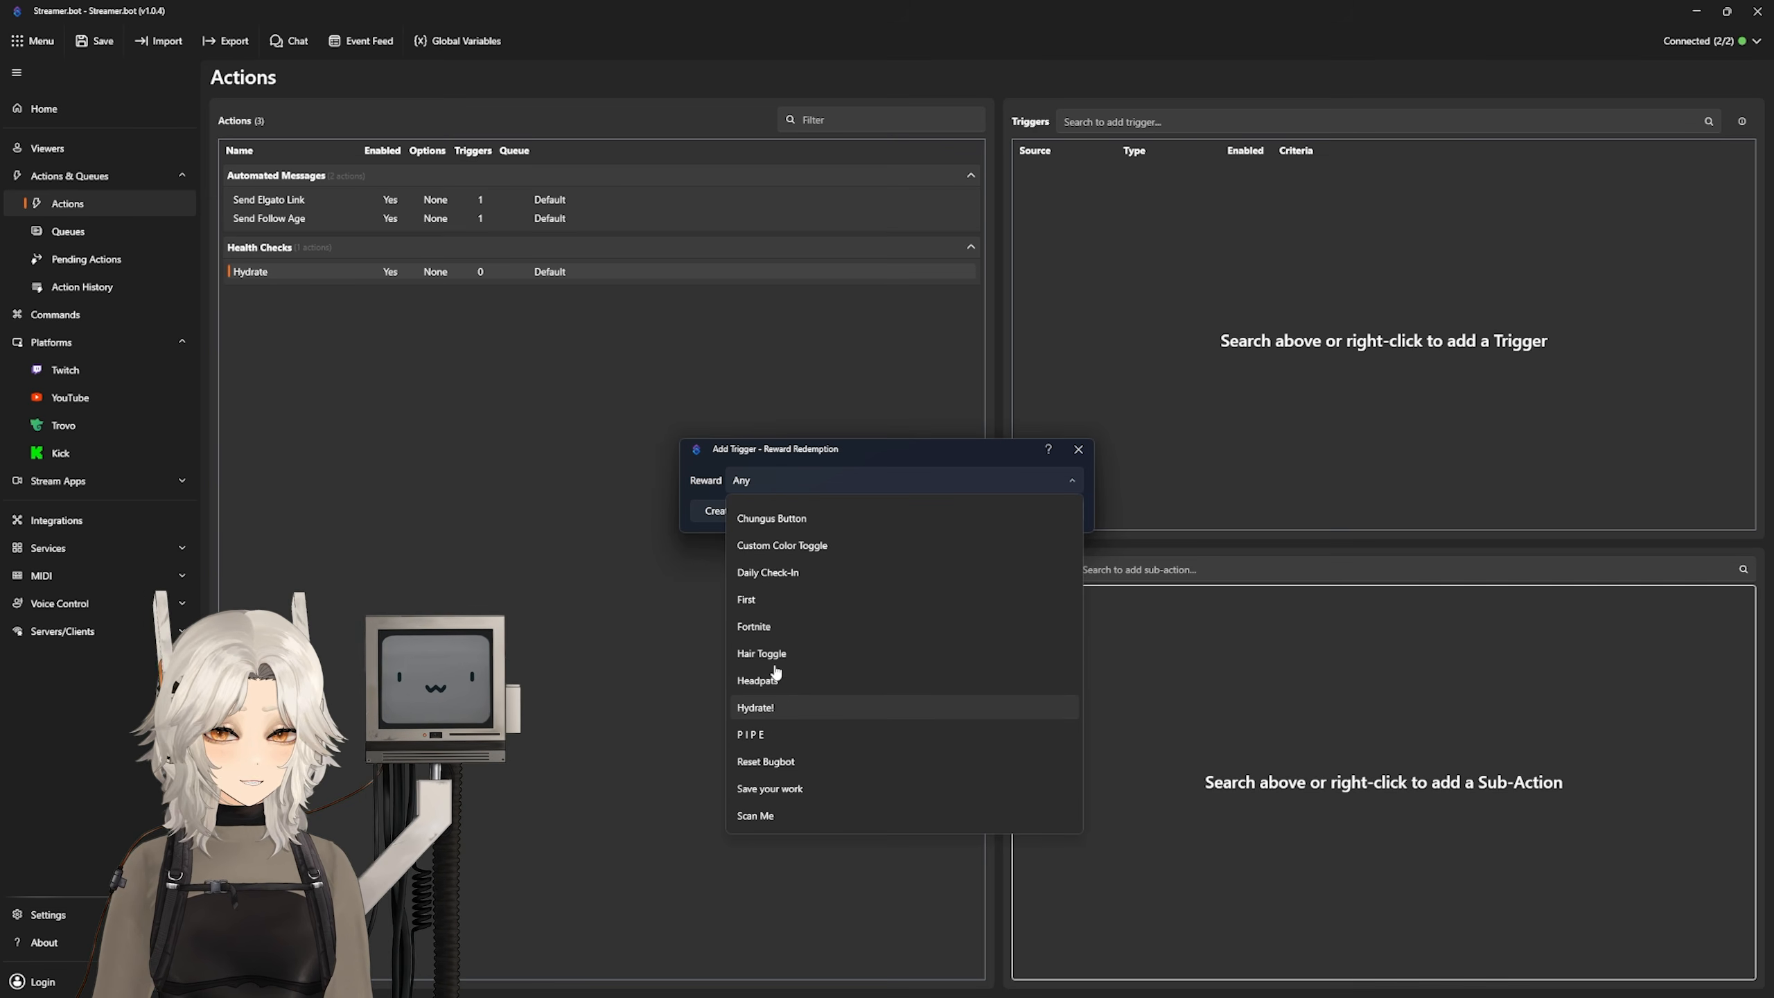
{"action": "scroll", "coordinate": [793, 674], "scroll_direction": "up", "scroll_amount": 1}
{"action": "left_click", "coordinate": [718, 472]}
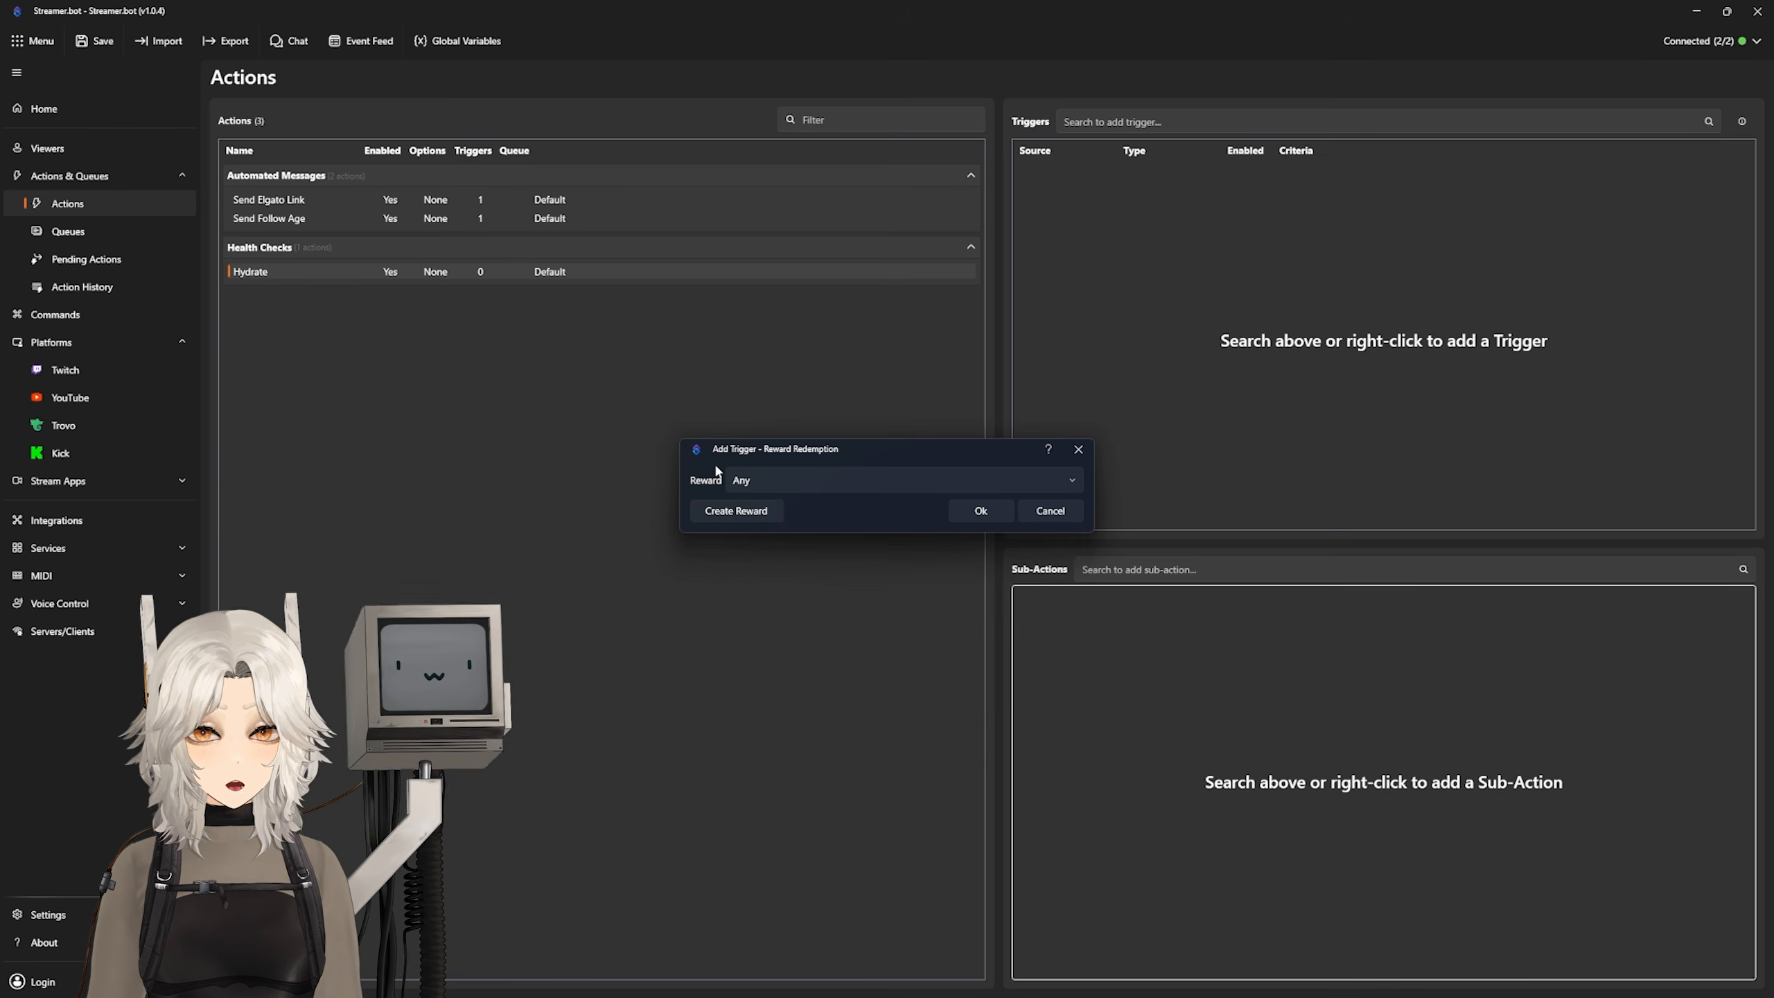
Step: Start a new channel reward named "Hydrate" with the description "Make me drink wawa" and background color #00FFFF
{"action": "left_click", "coordinate": [738, 520]}
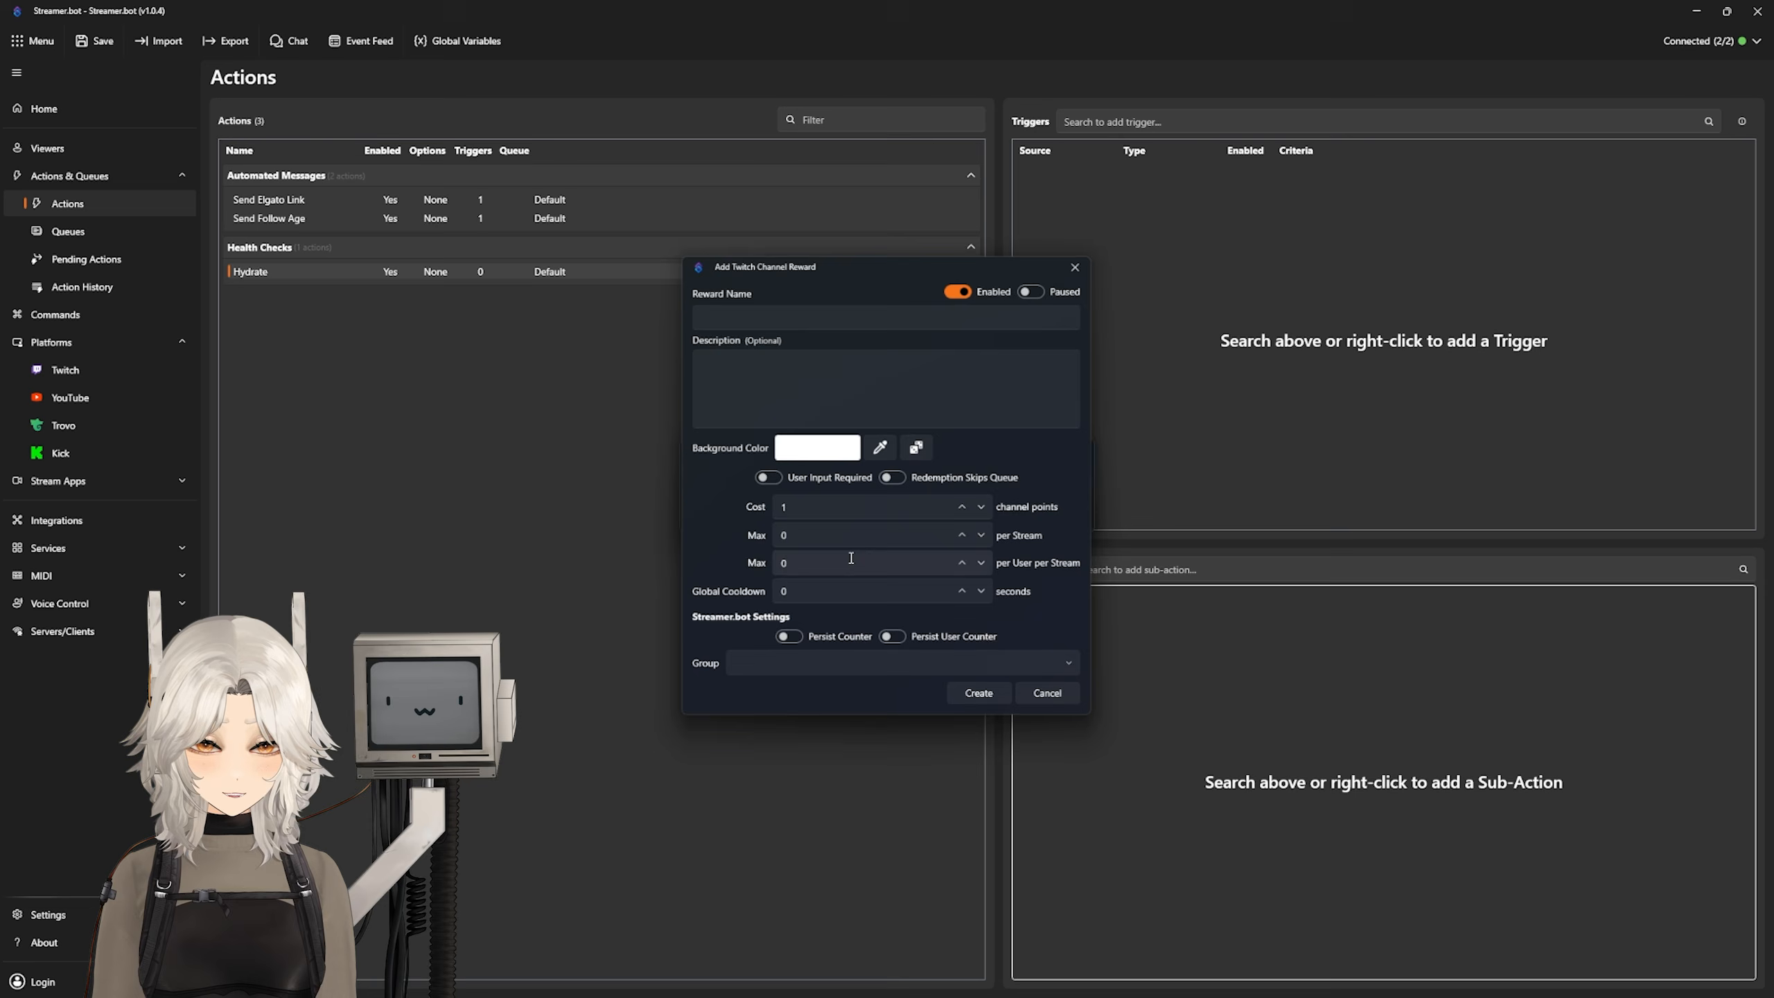
{"action": "left_click", "coordinate": [803, 320]}
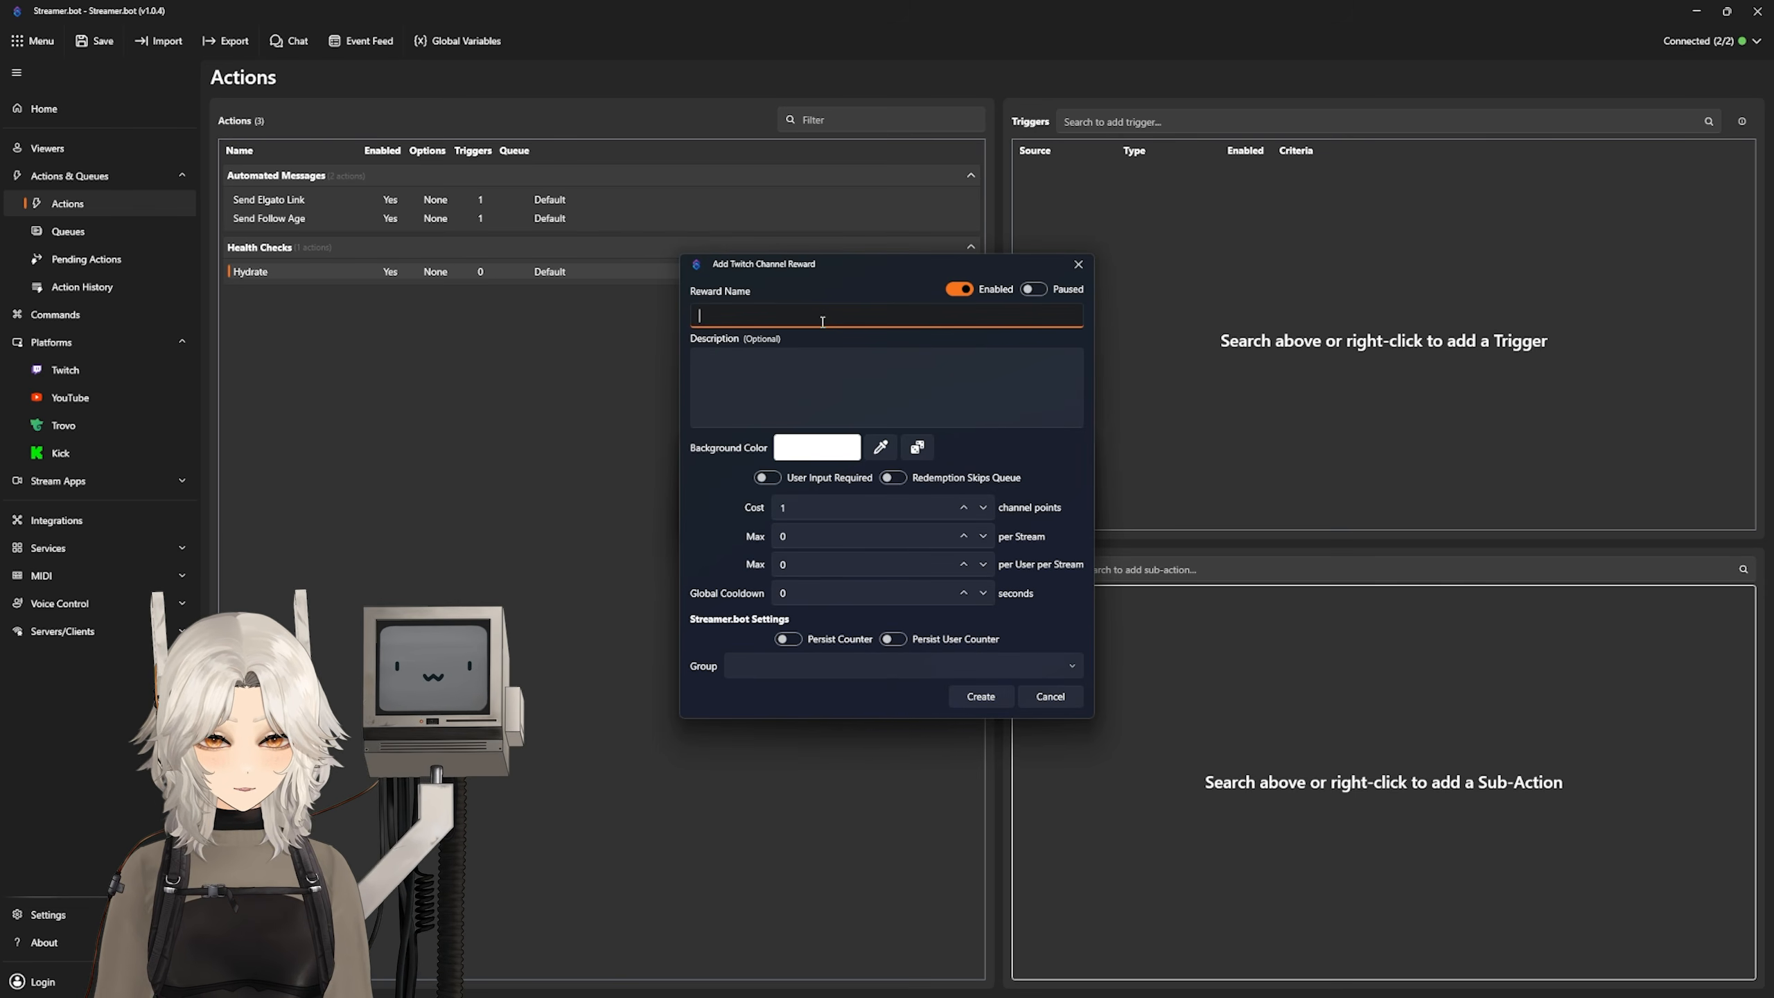
{"action": "type", "text": "Hydrate"}
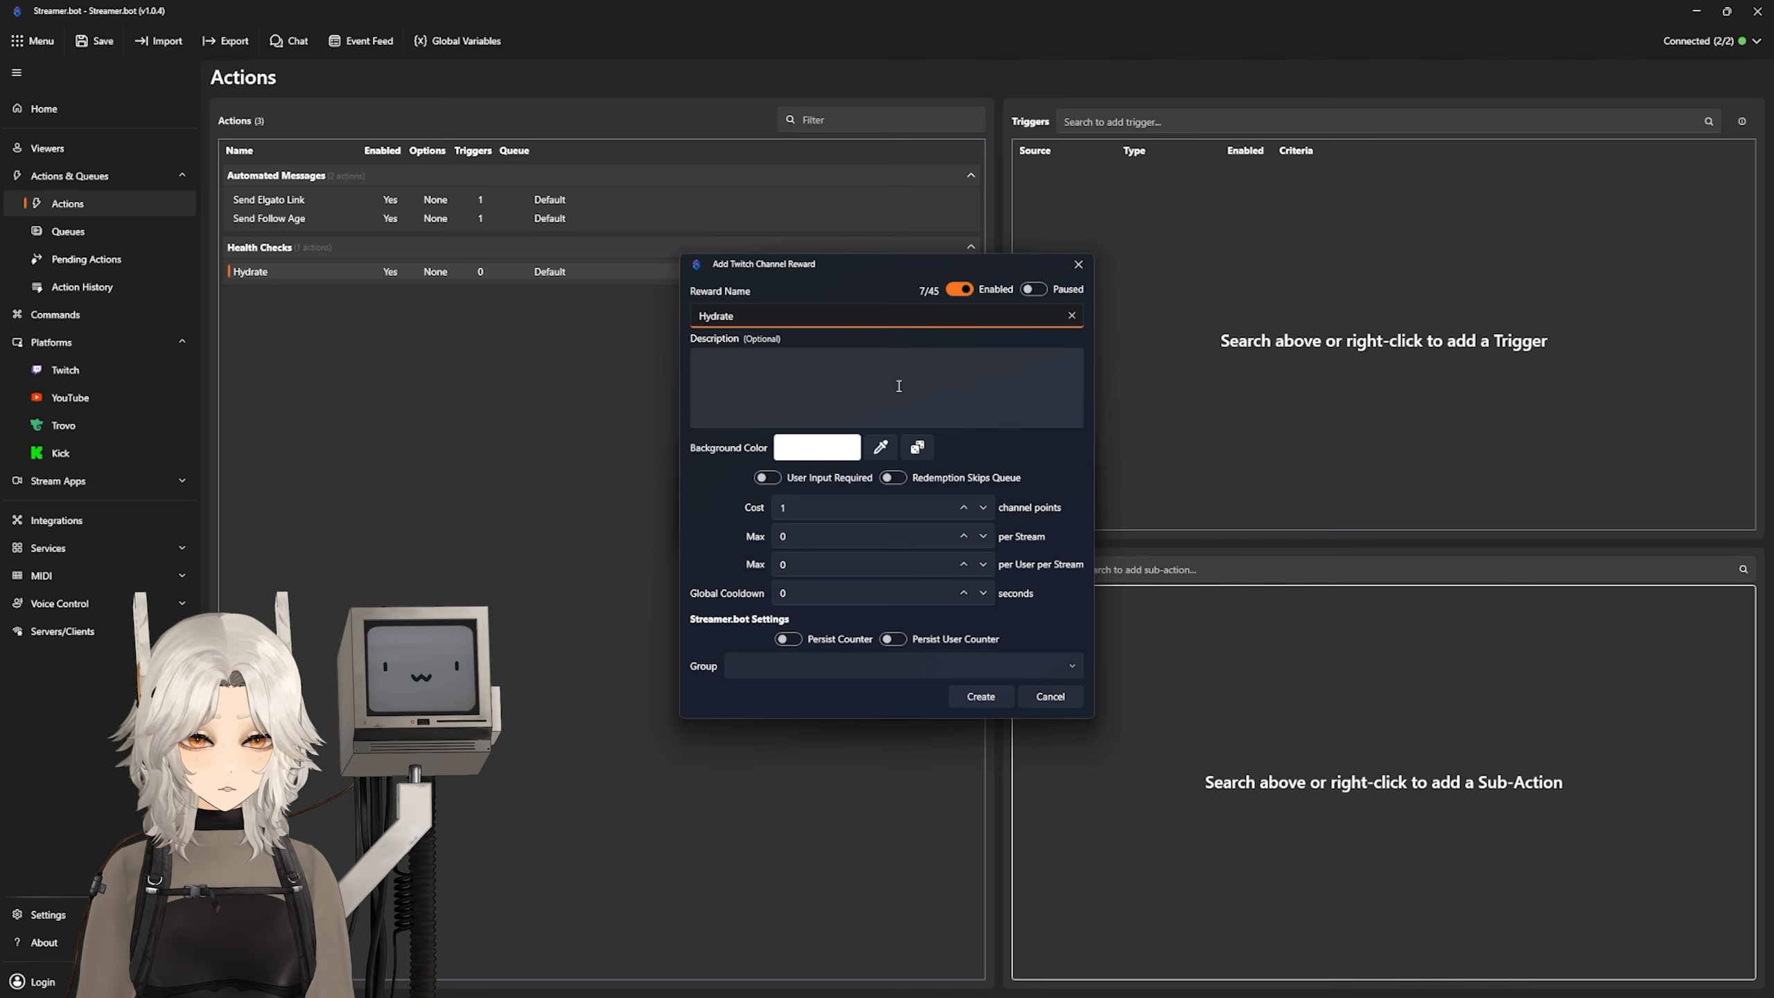
{"action": "left_click", "coordinate": [778, 371]}
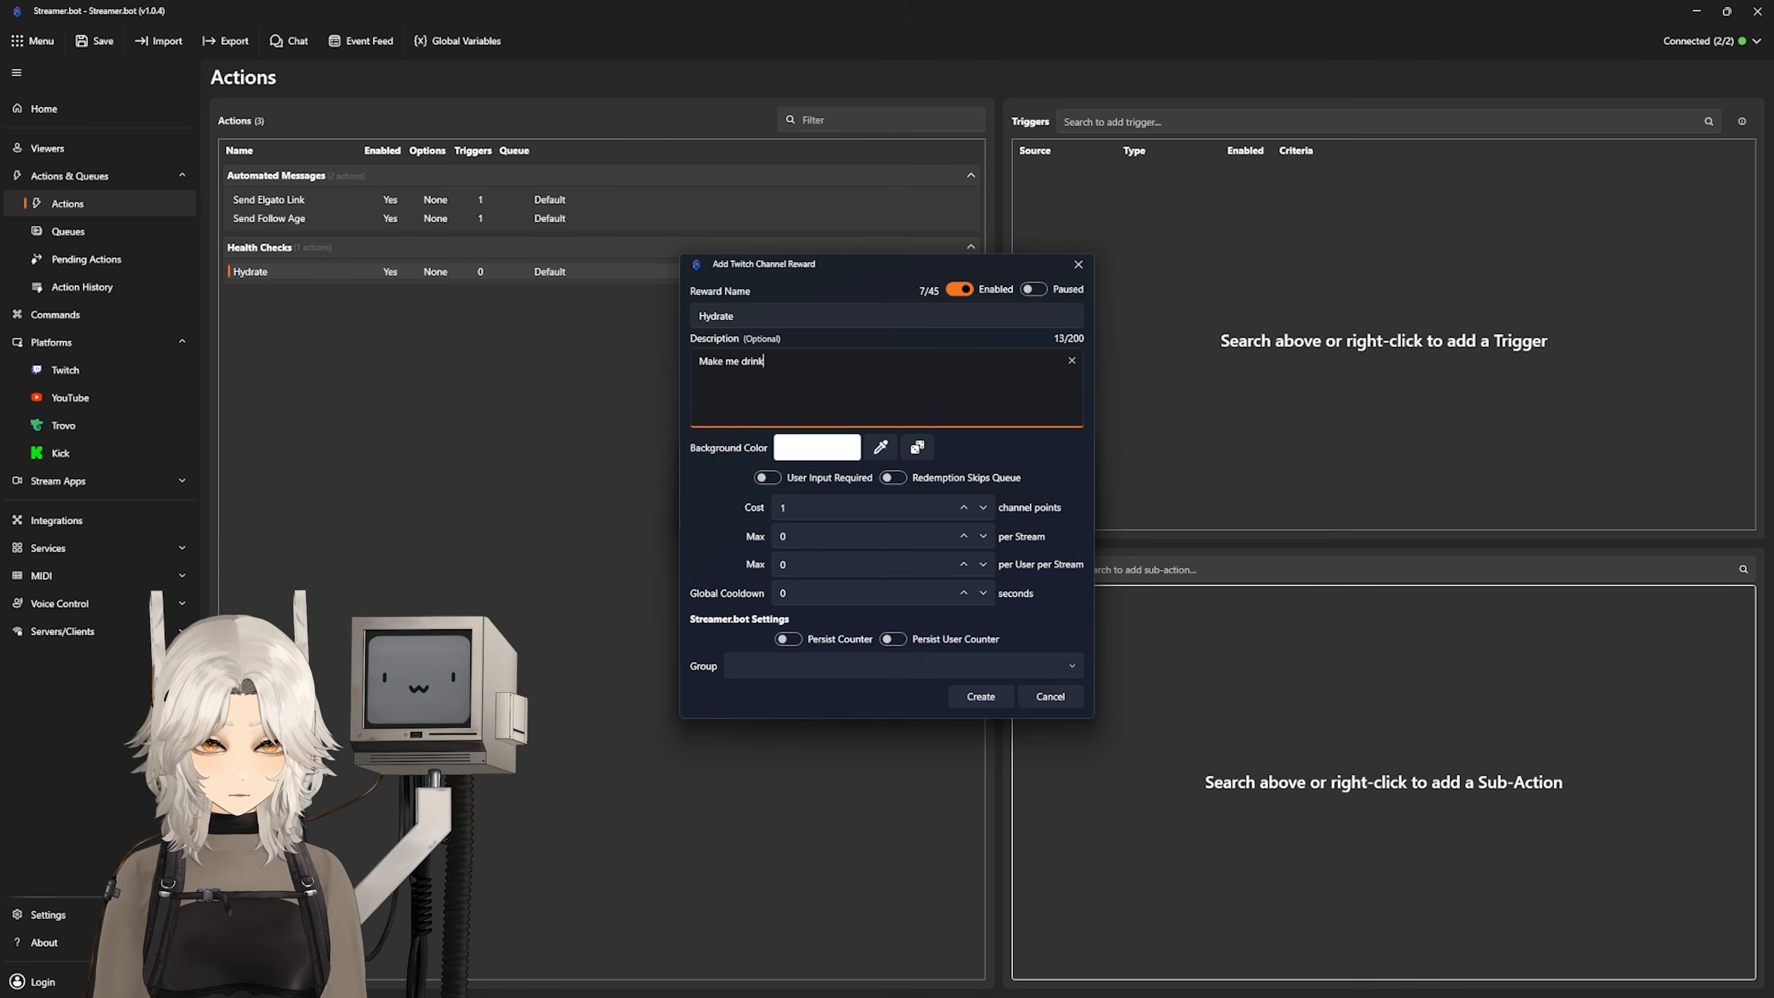
{"action": "left_click", "coordinate": [881, 449]}
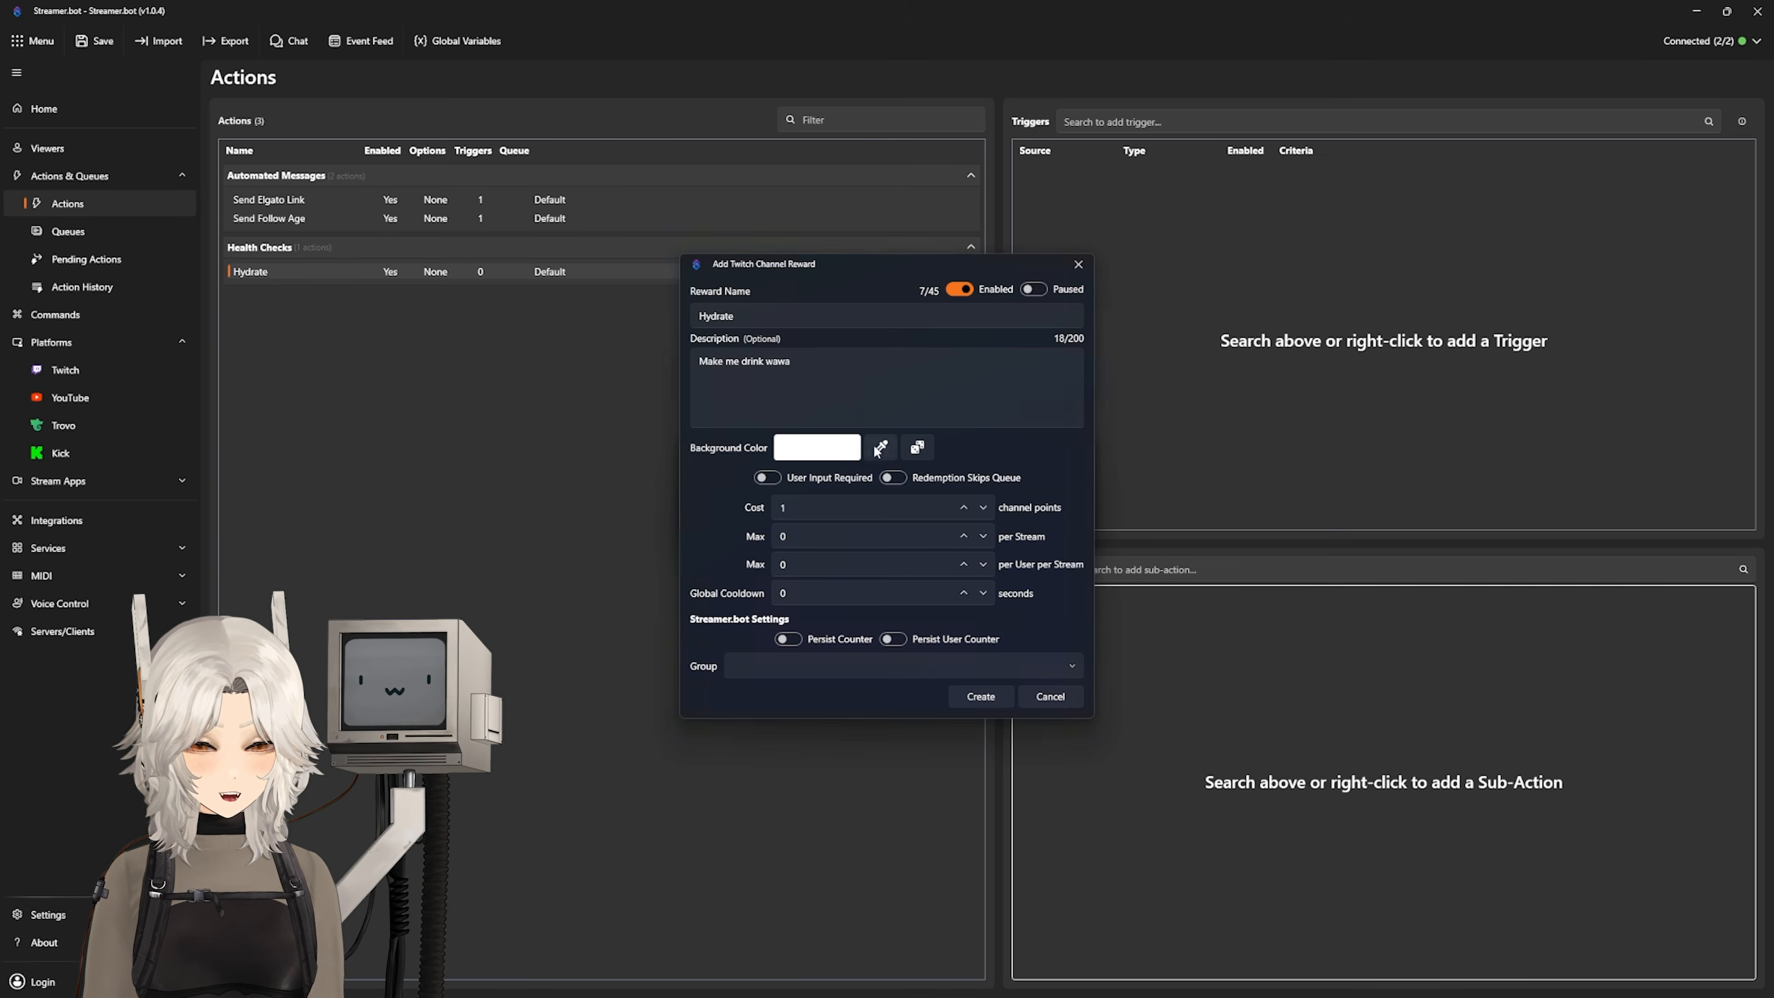
{"action": "left_click", "coordinate": [837, 472]}
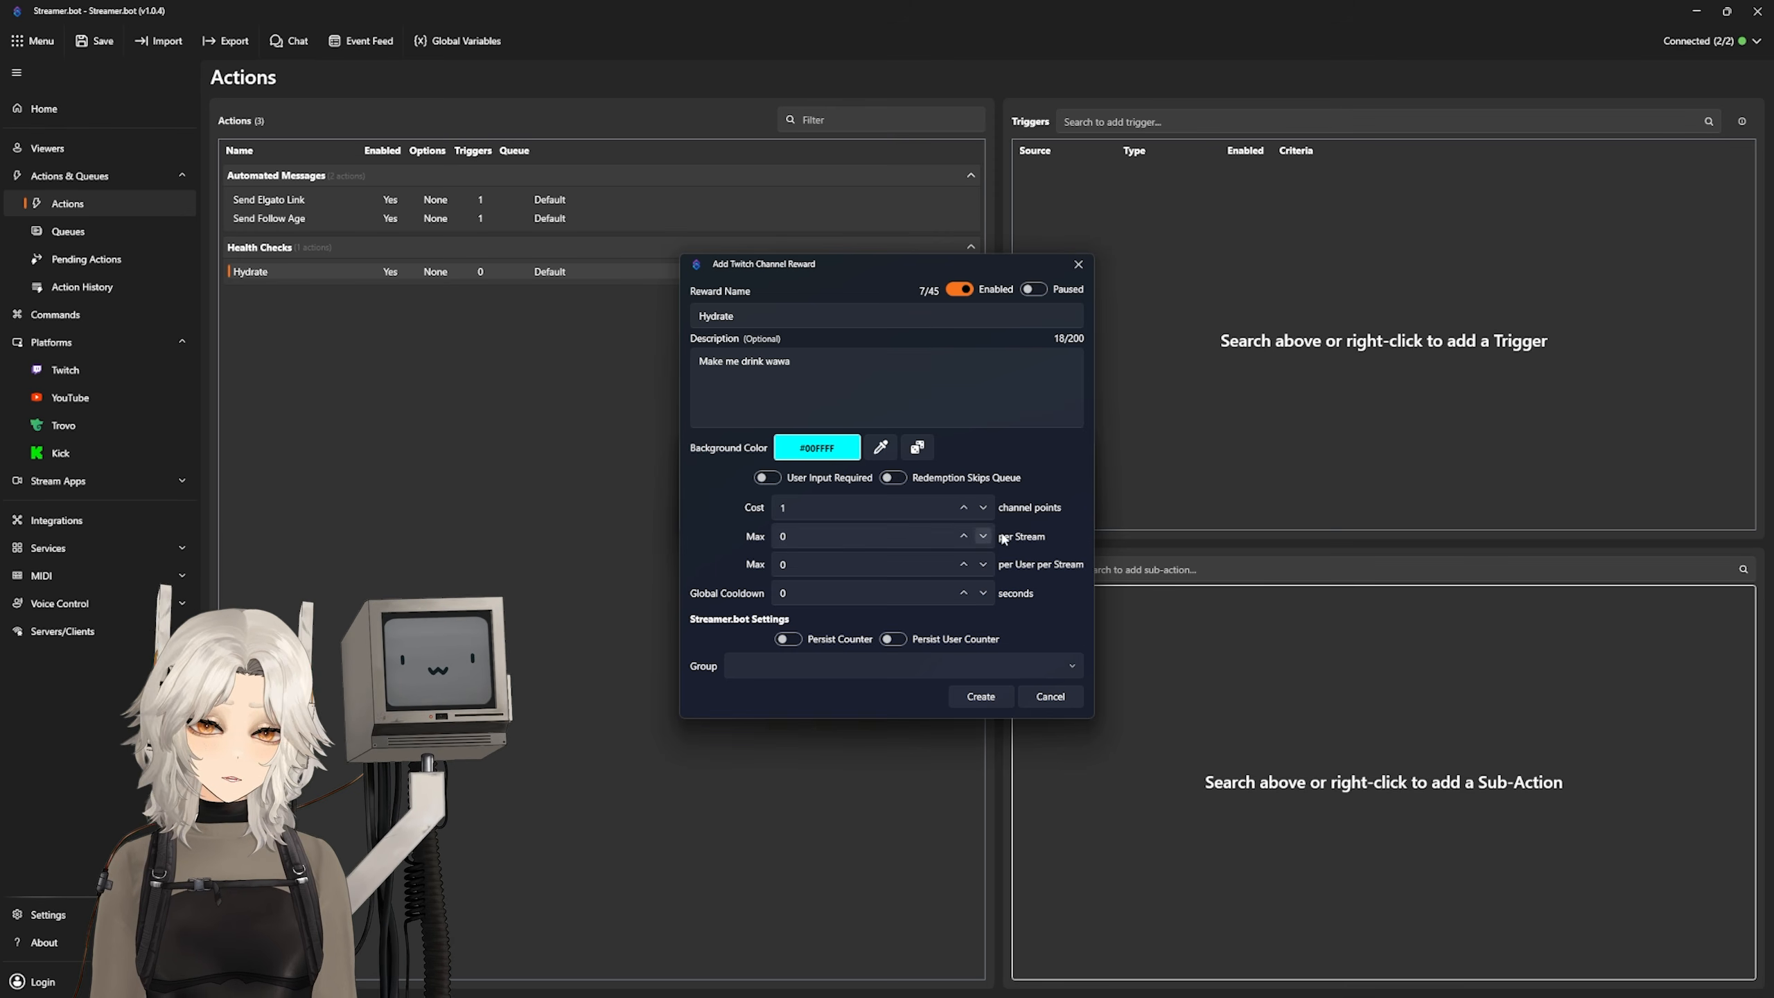
Step: Set the reward's cost to 50 channel points and its global cooldown to 100 seconds
{"action": "left_click", "coordinate": [782, 508]}
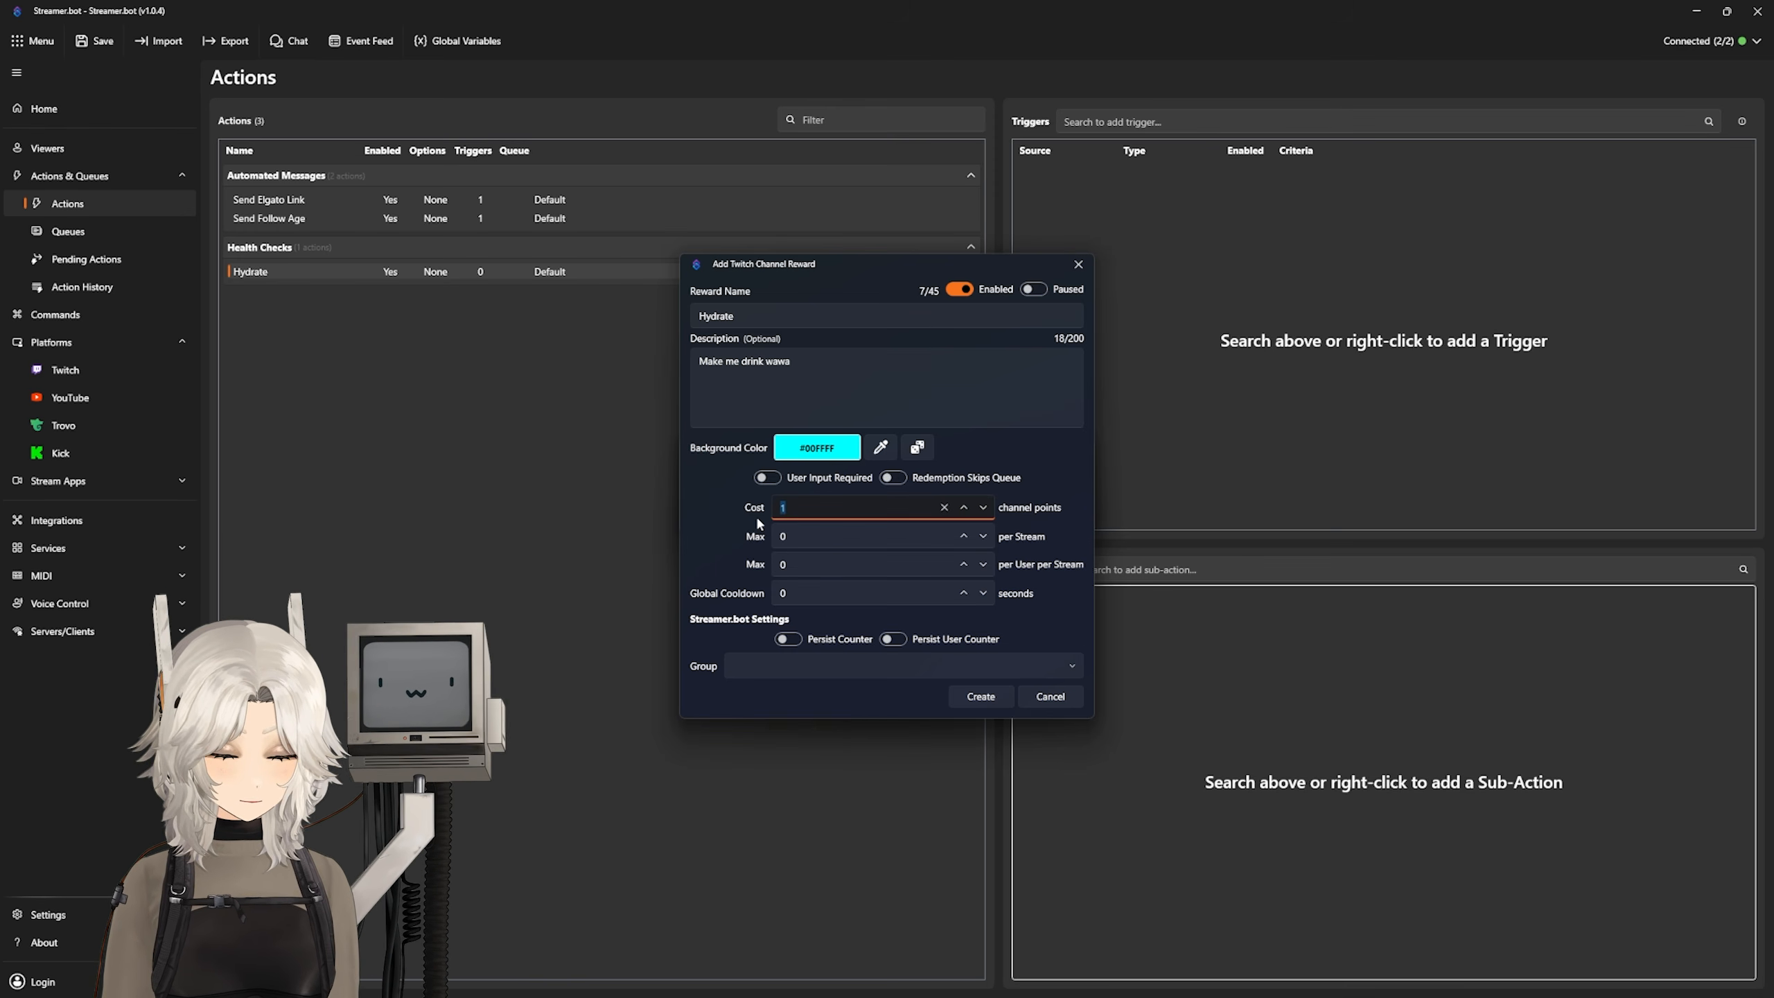
{"action": "type", "text": "150"}
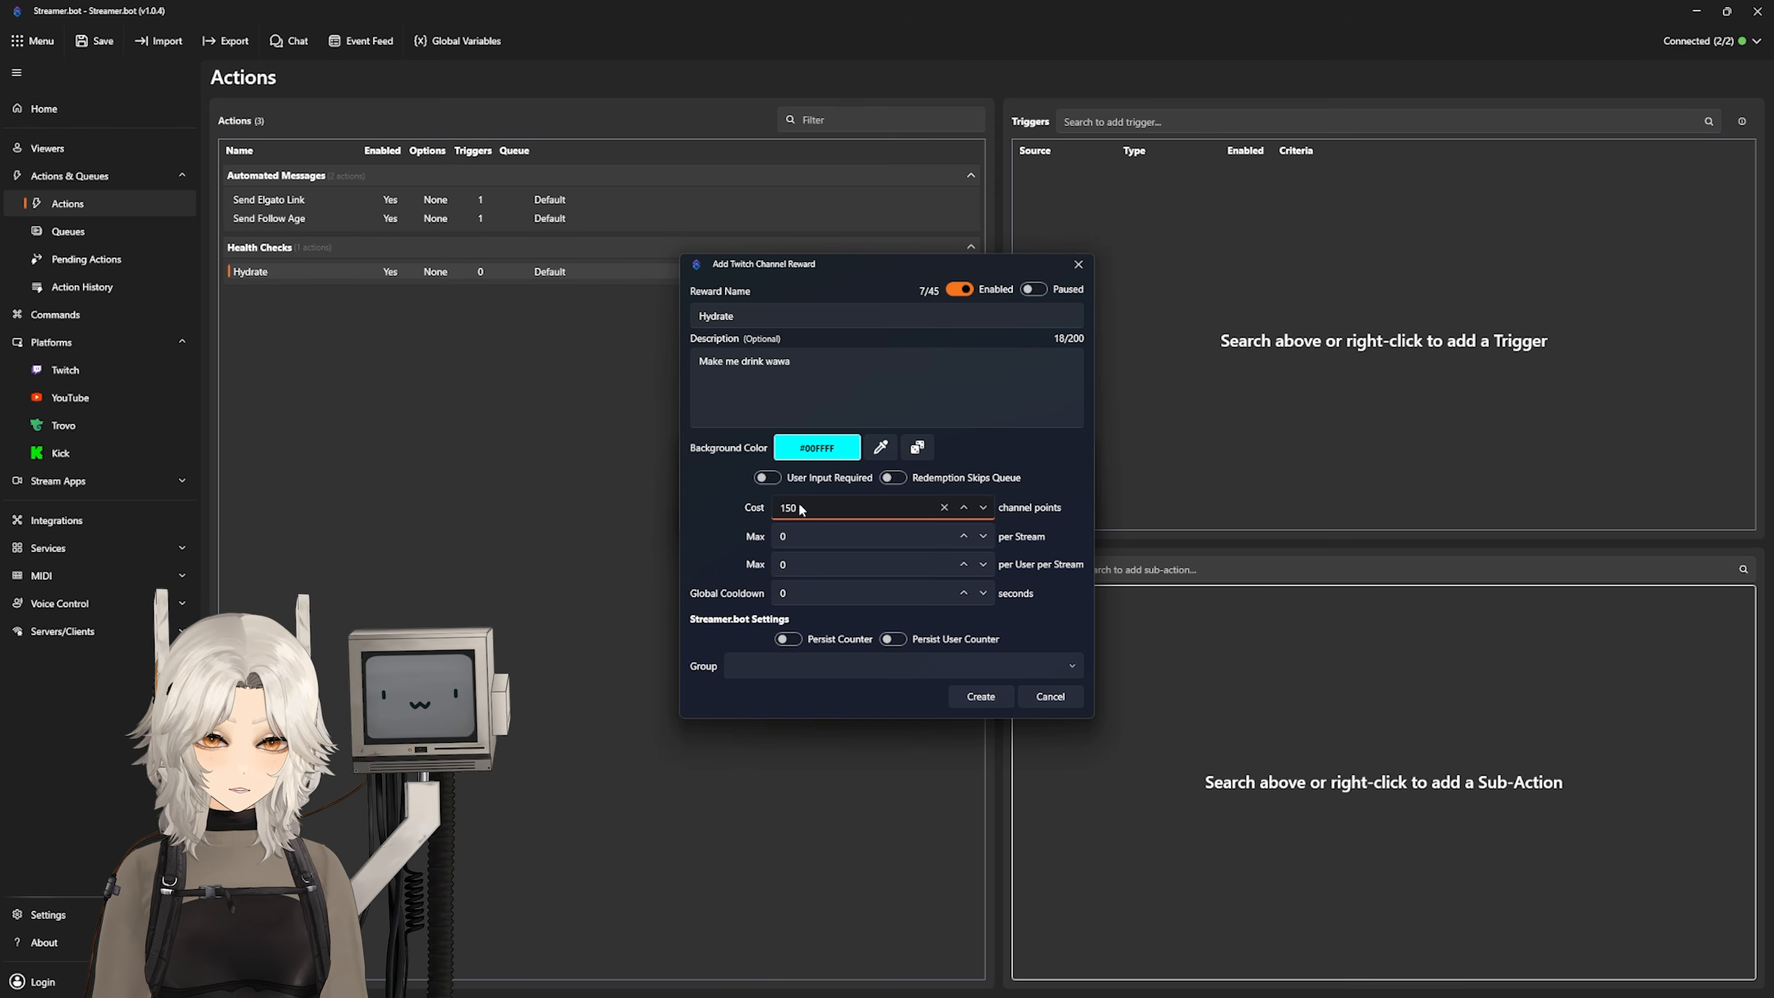
{"action": "left_click_drag", "start_coordinate": [802, 511], "coordinate": [724, 500]}
{"action": "type", "text": "50"}
{"action": "left_click", "coordinate": [838, 536]}
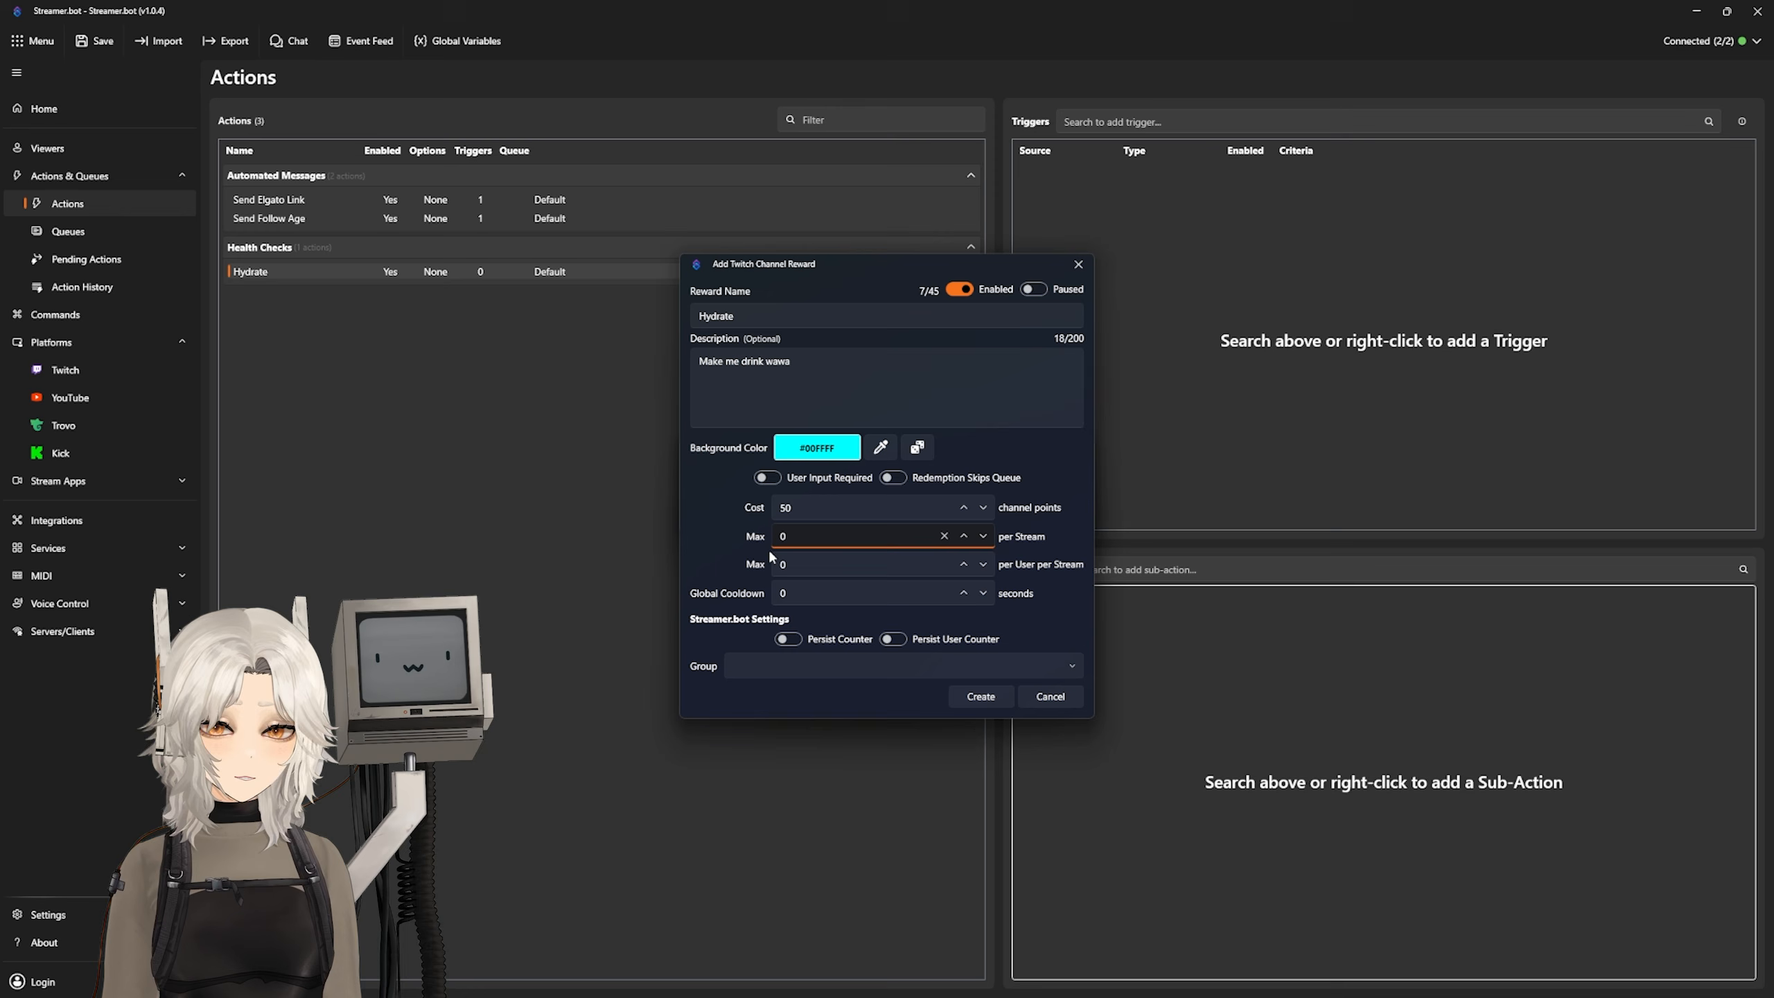
{"action": "left_click_drag", "start_coordinate": [807, 594], "coordinate": [705, 584]}
{"action": "type", "text": "100"}
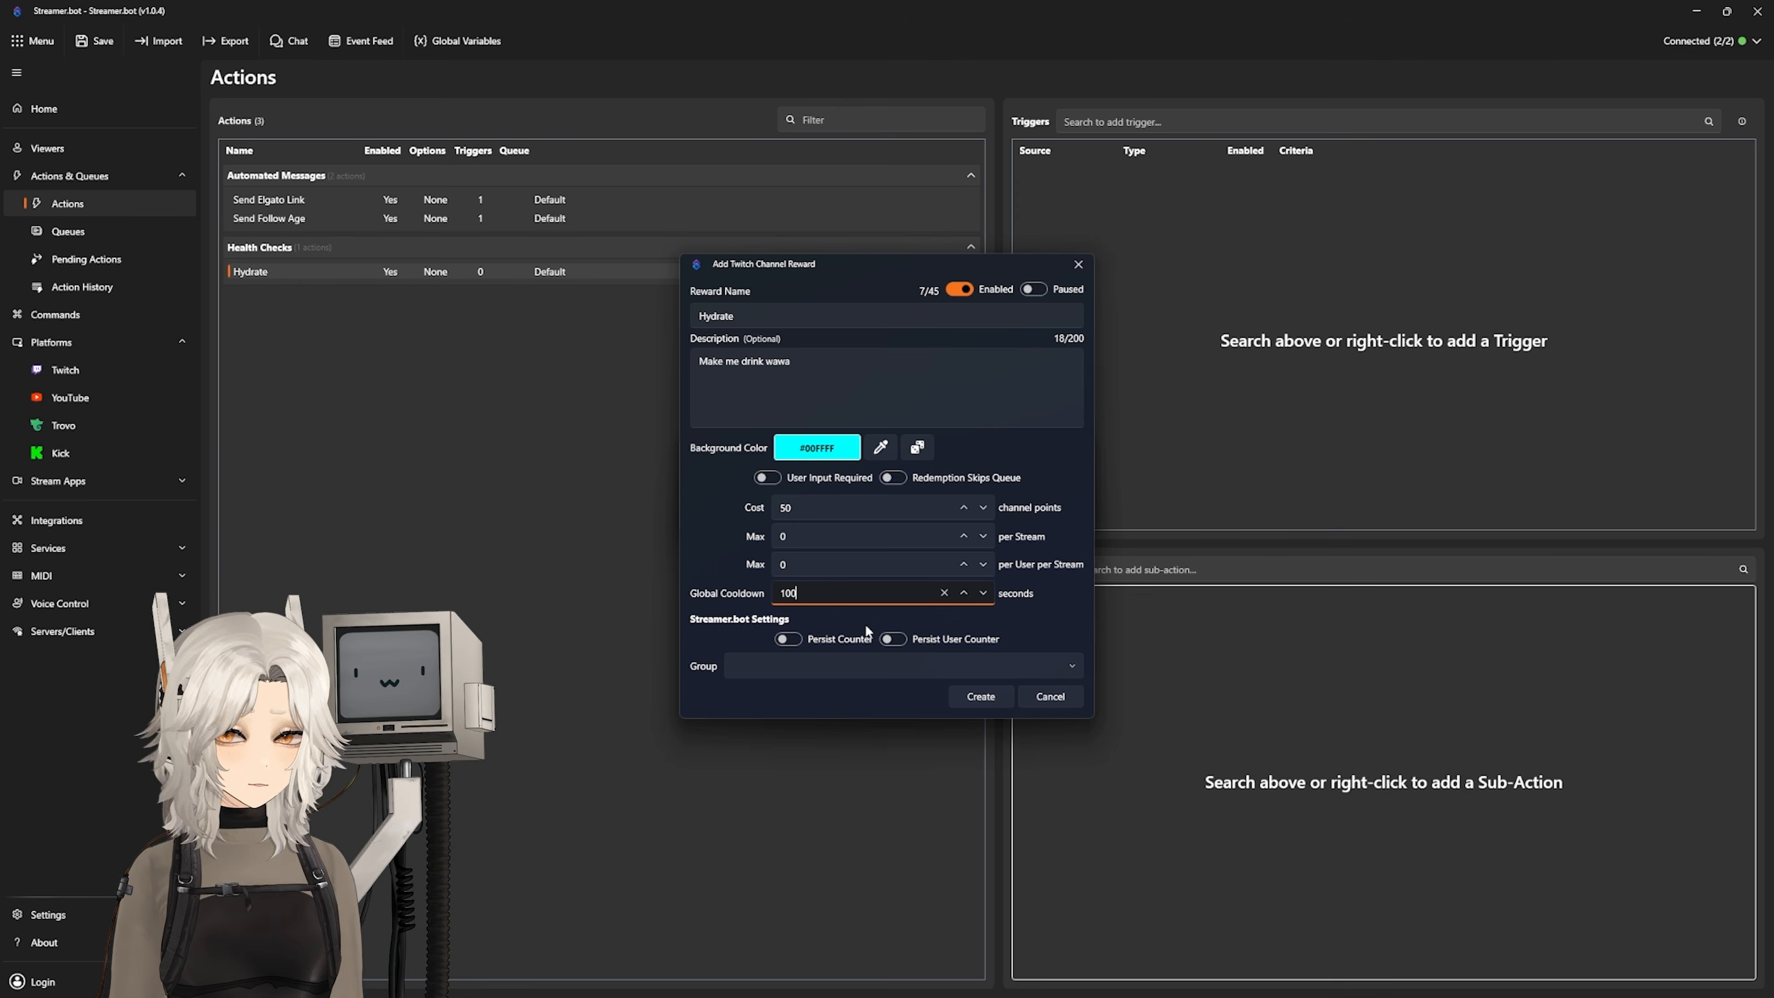
Step: Assign the reward to the "Health Checks" group, create it, and add the Hydrate redemption trigger to the action
{"action": "left_click", "coordinate": [894, 669]}
{"action": "type", "text": "Health Checks"}
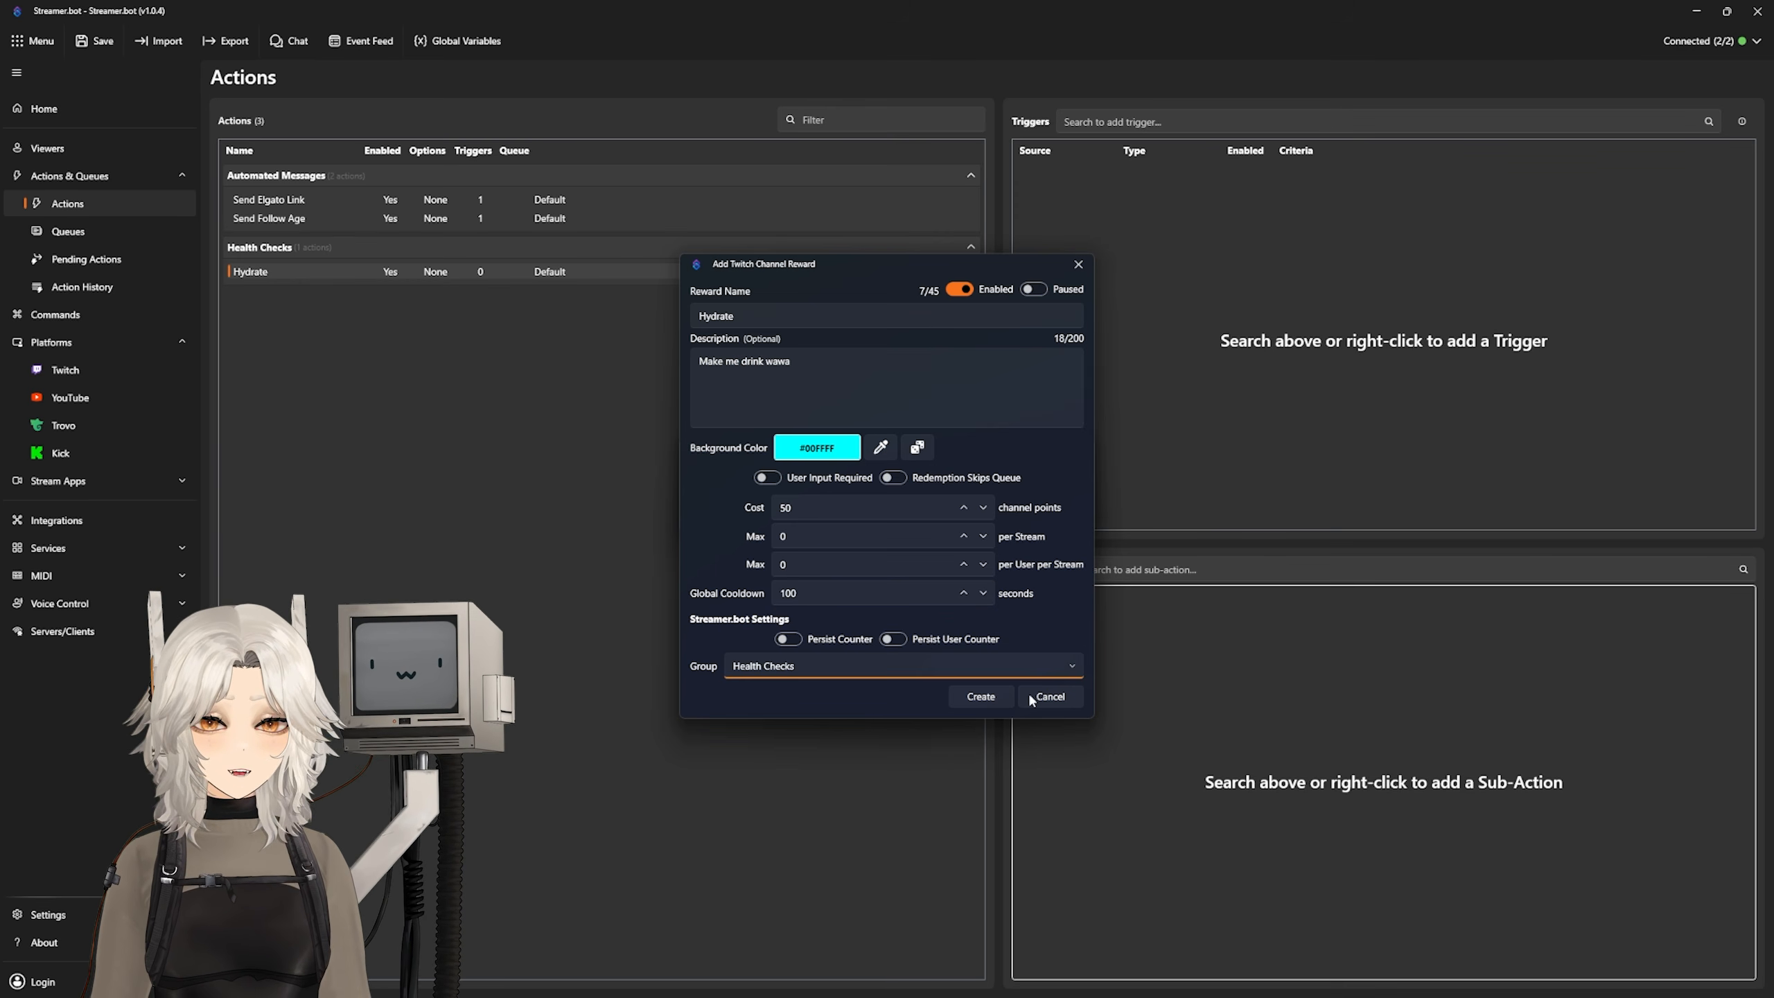
{"action": "left_click", "coordinate": [978, 692]}
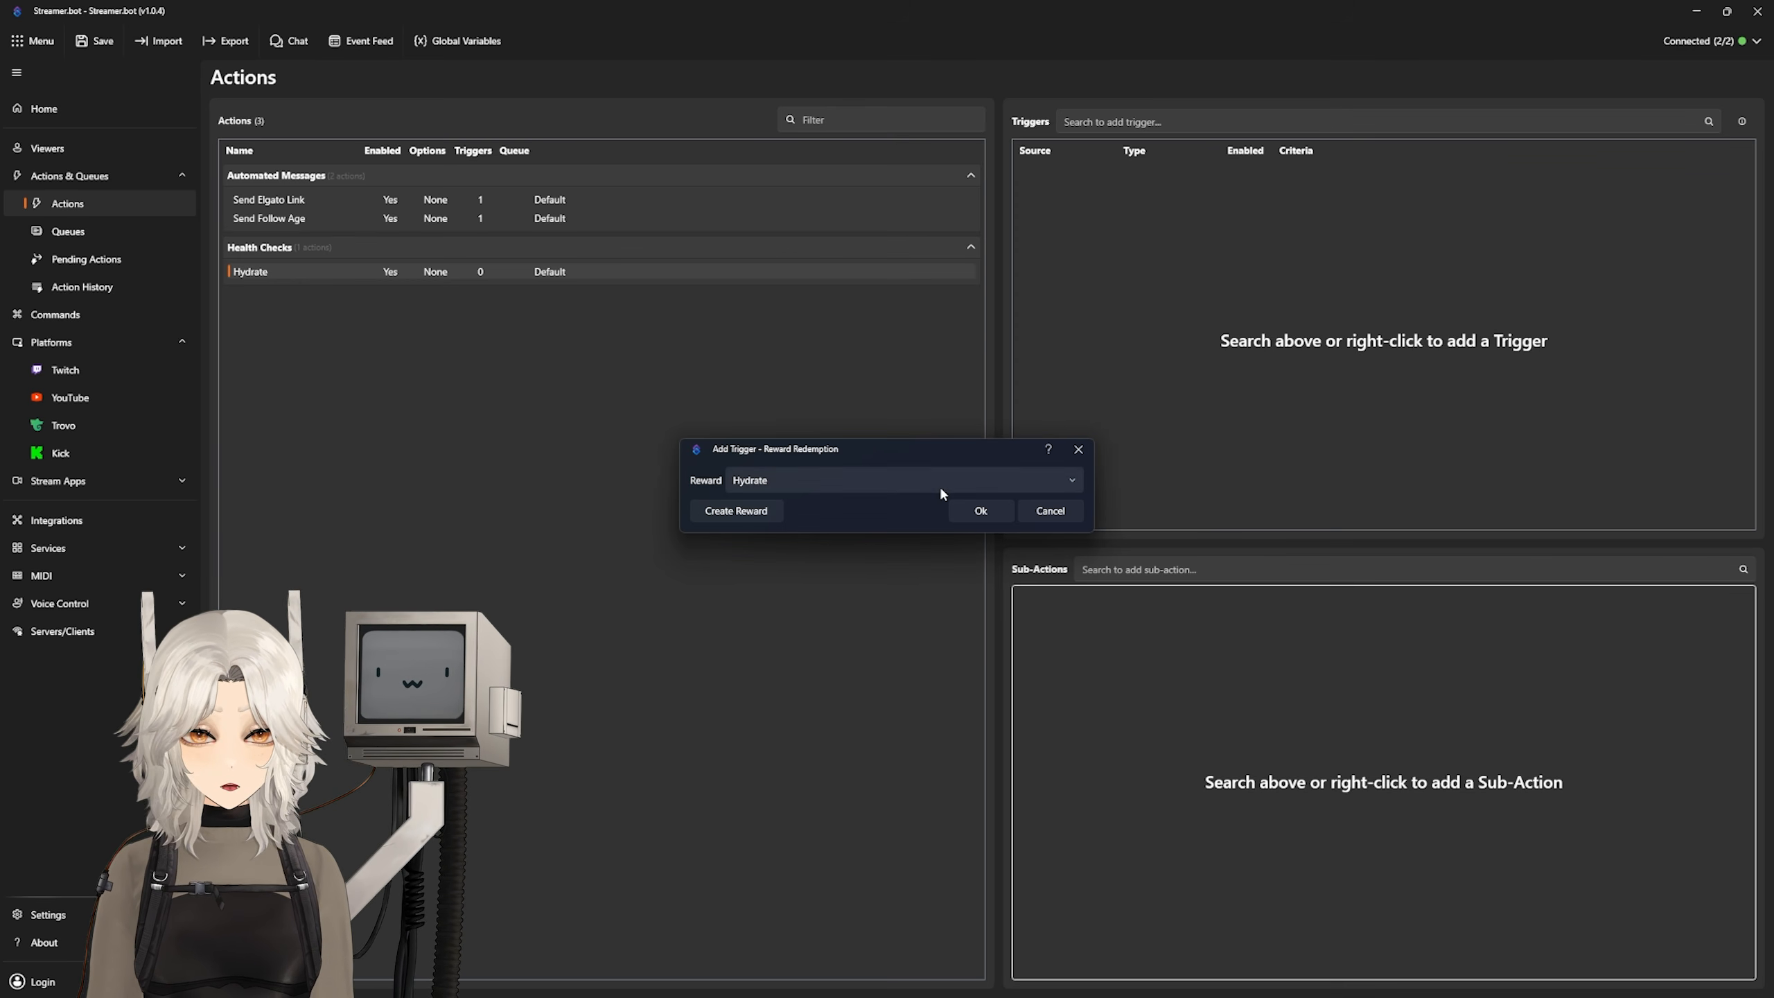
{"action": "left_click", "coordinate": [981, 512]}
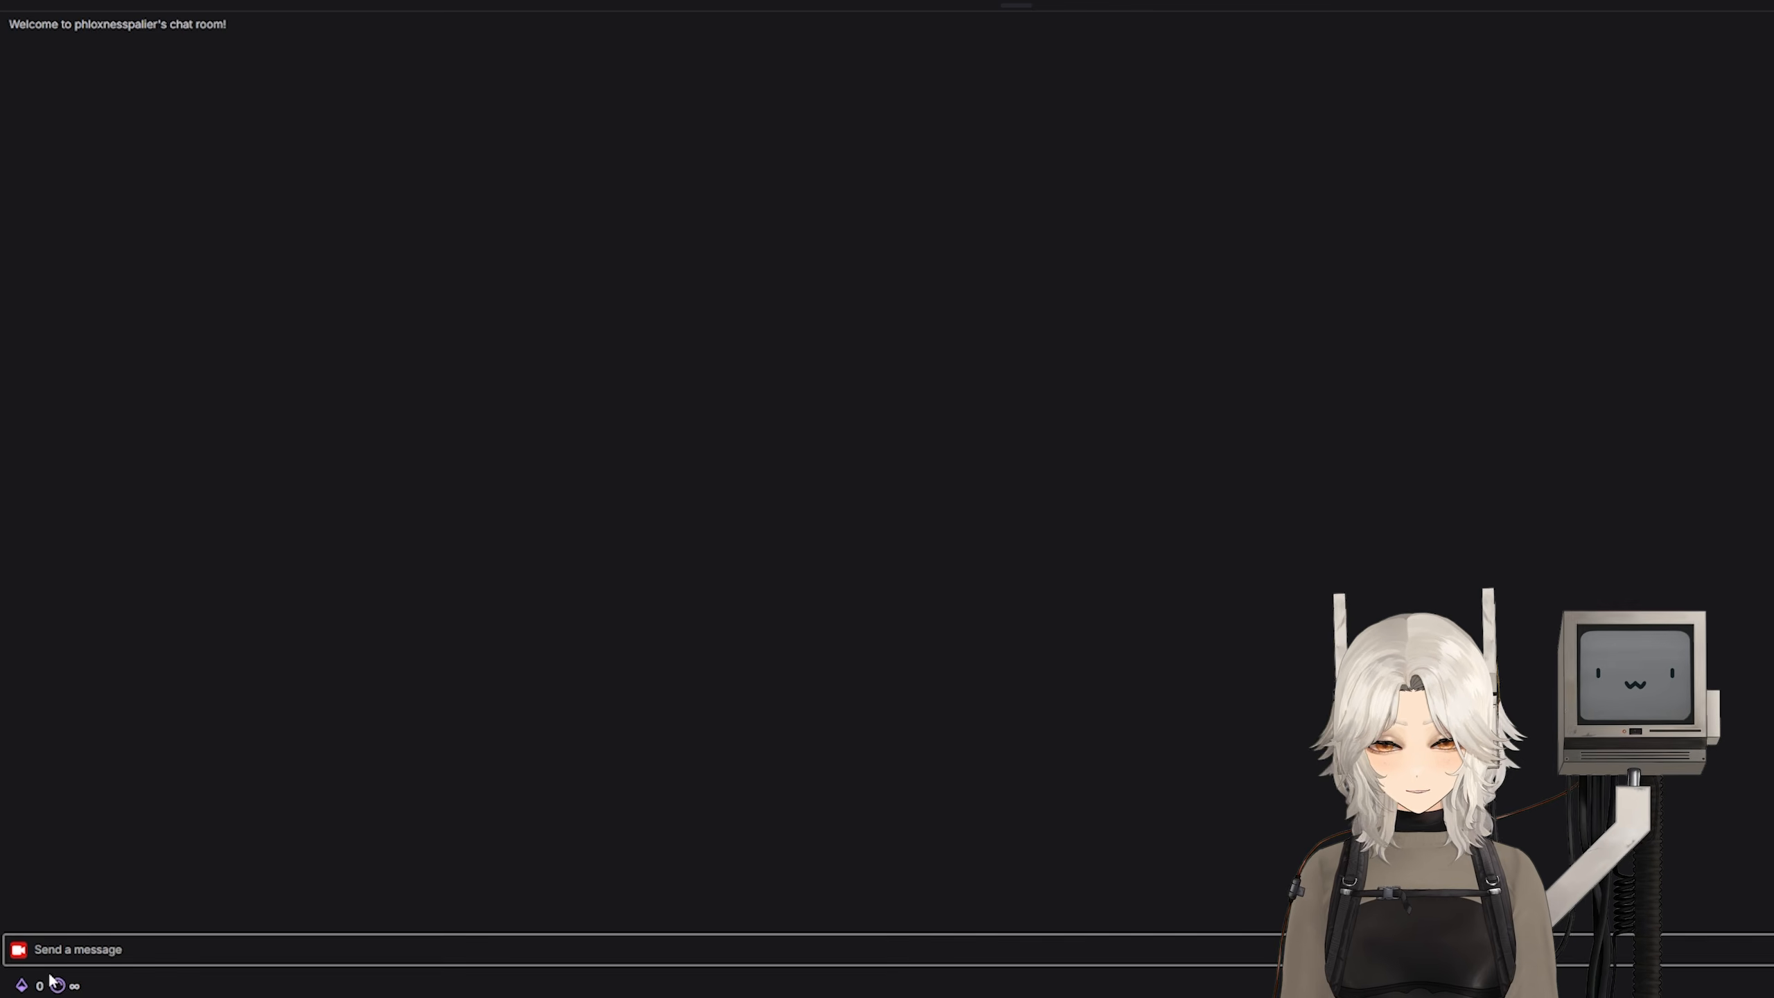
Step: Redeem the Hydrate reward from the Twitch chat's rewards to test the trigger
{"action": "left_click", "coordinate": [54, 983]}
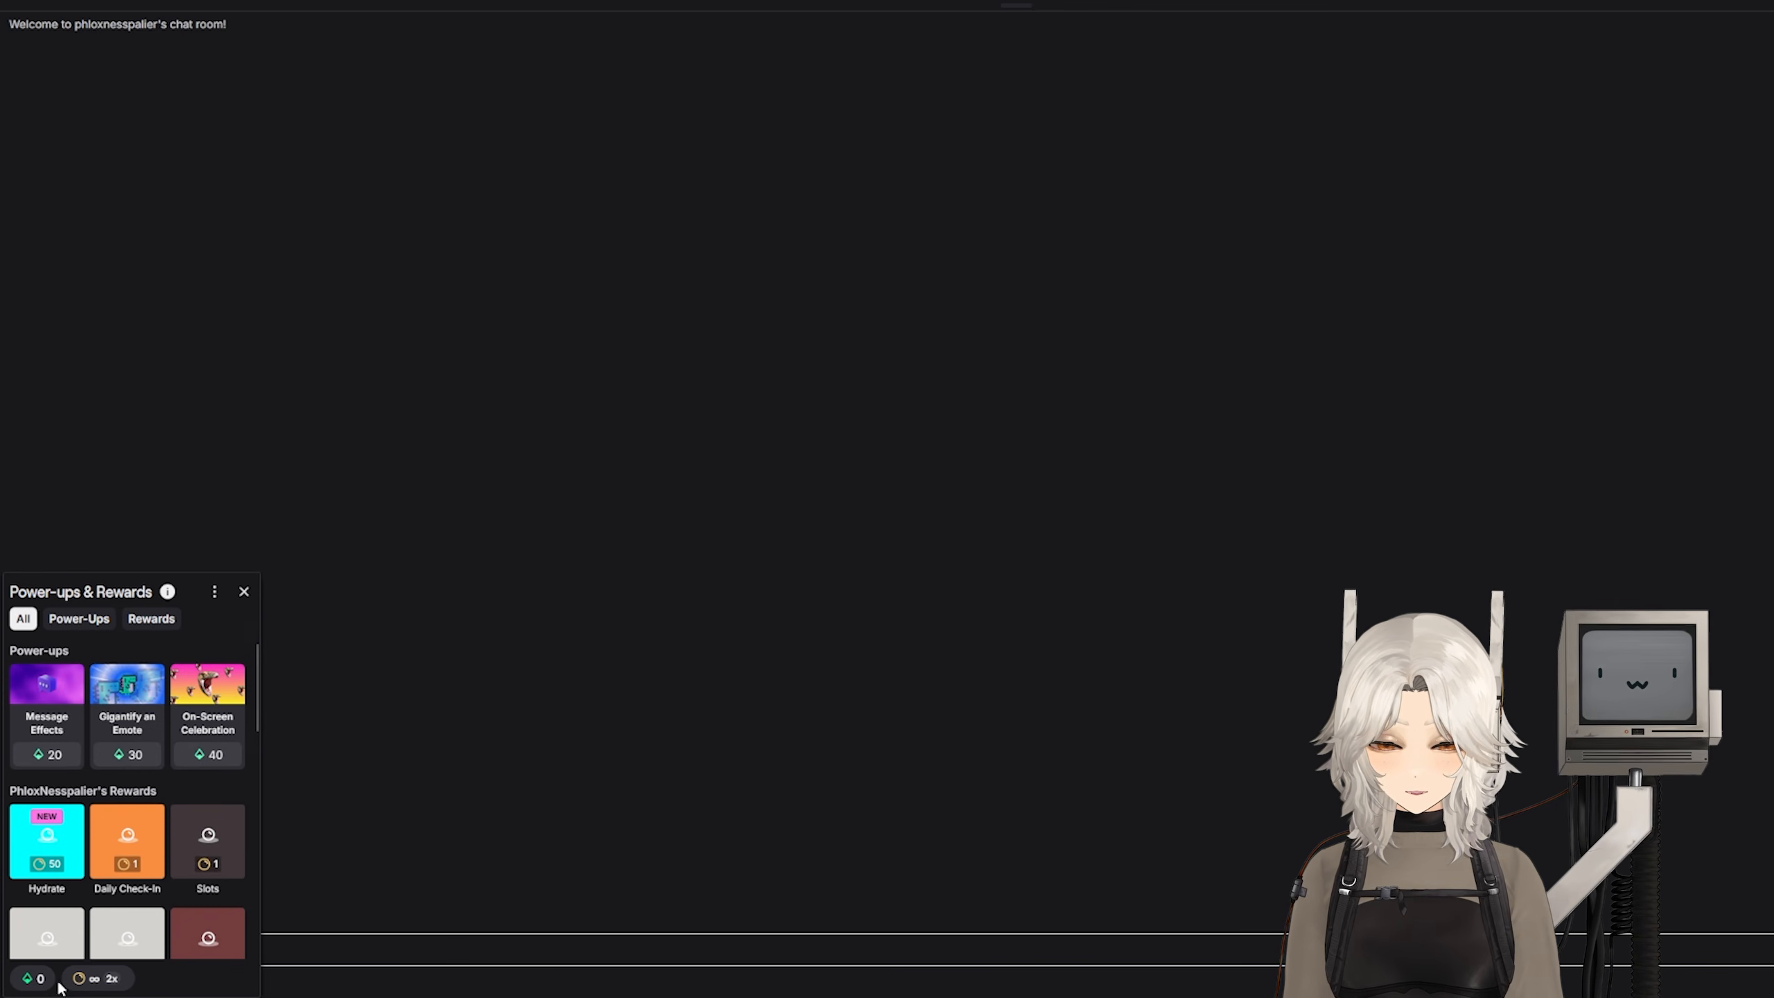
{"action": "left_click", "coordinate": [43, 832]}
{"action": "left_click", "coordinate": [183, 929]}
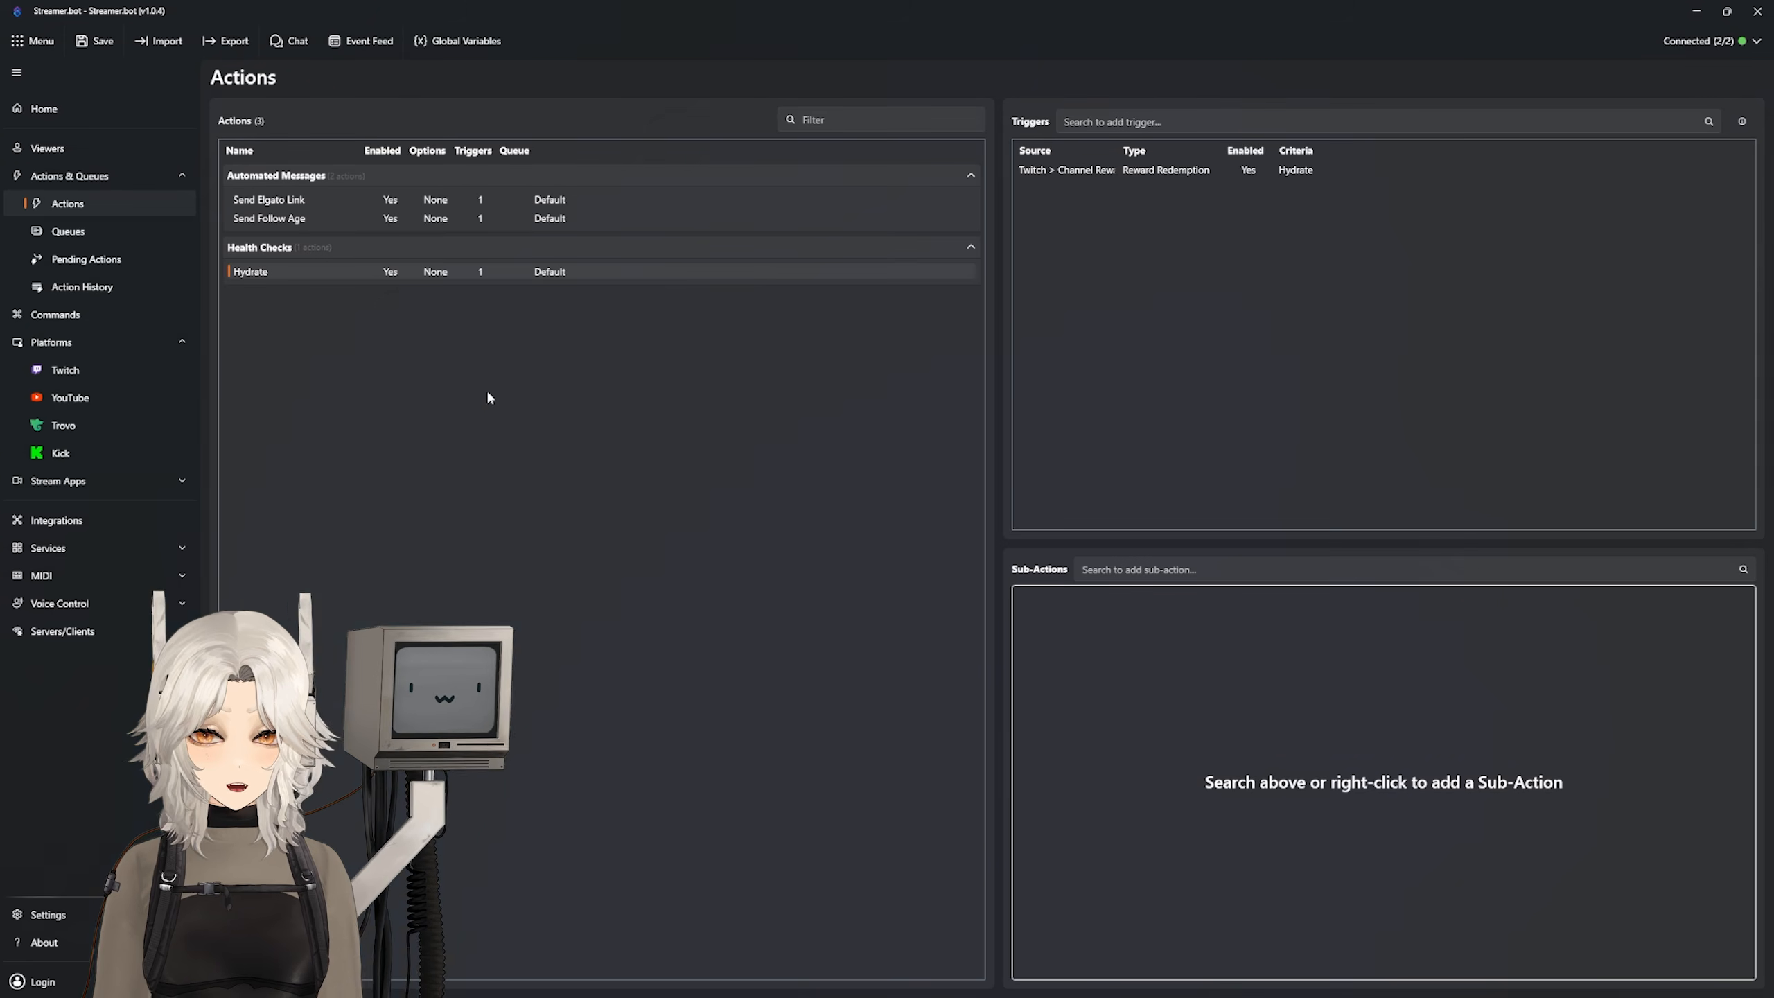
Step: Check the newest Hydrate run in the action history and return to the actions list
{"action": "left_click", "coordinate": [84, 286]}
{"action": "left_click", "coordinate": [253, 140]}
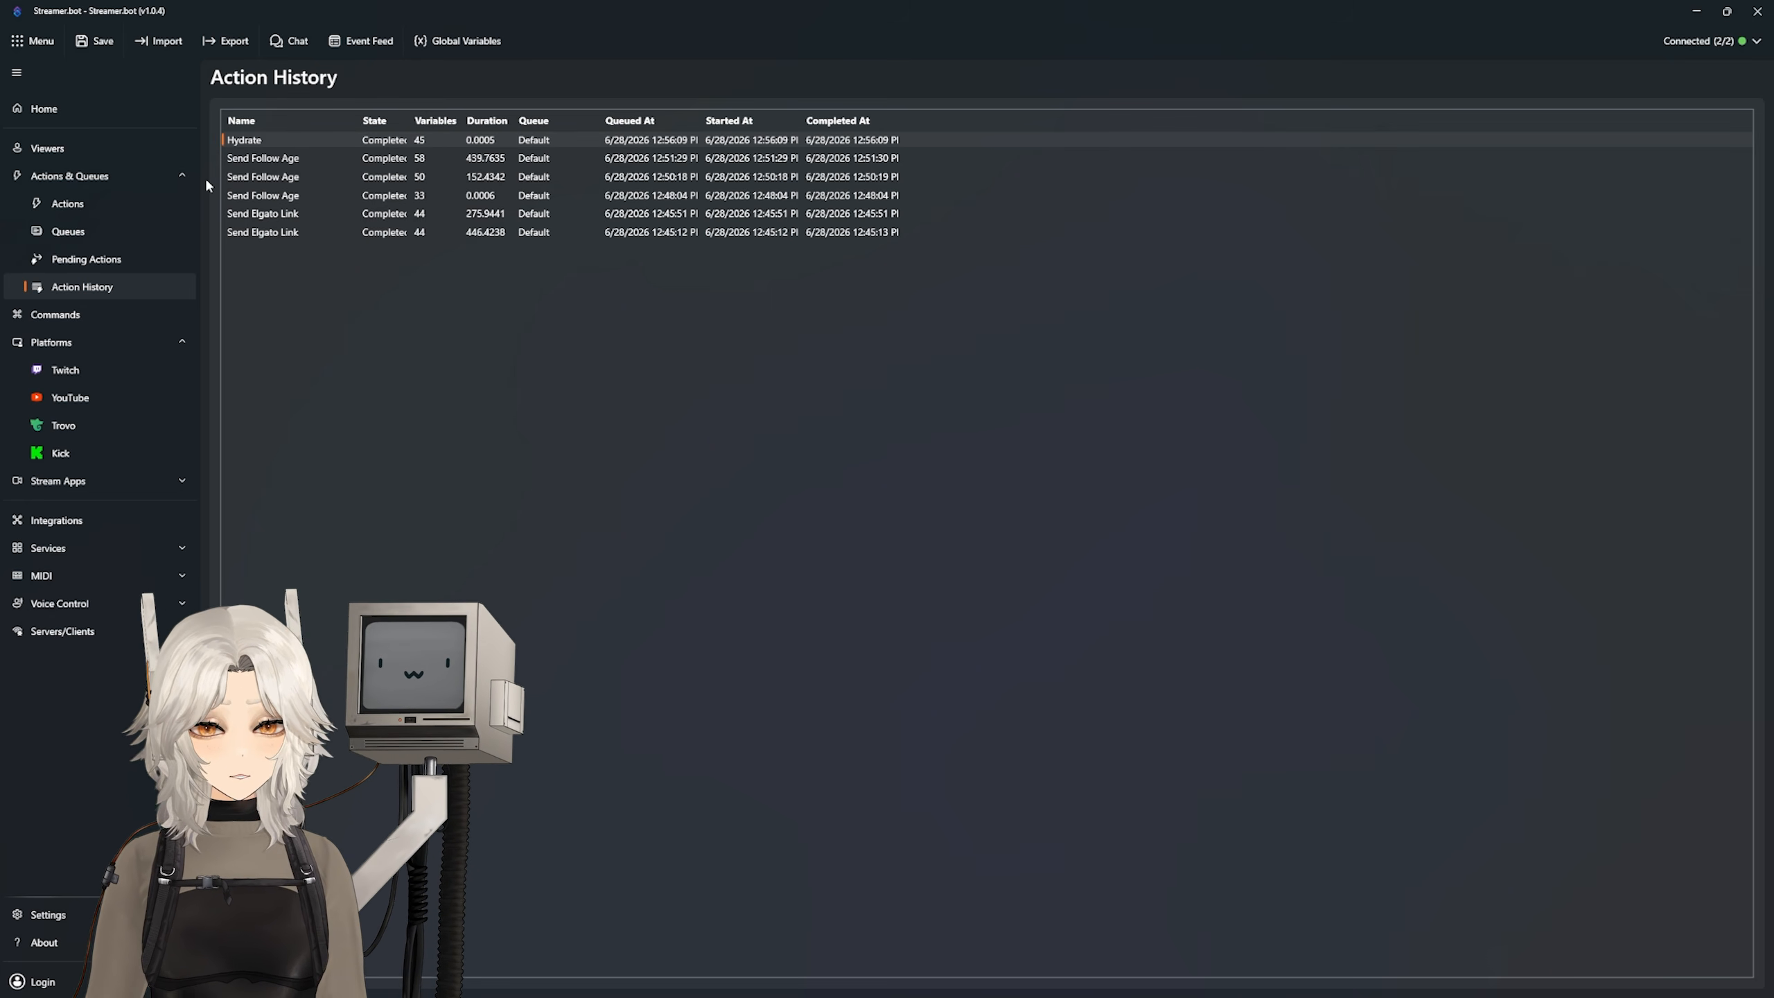
{"action": "left_click", "coordinate": [98, 206]}
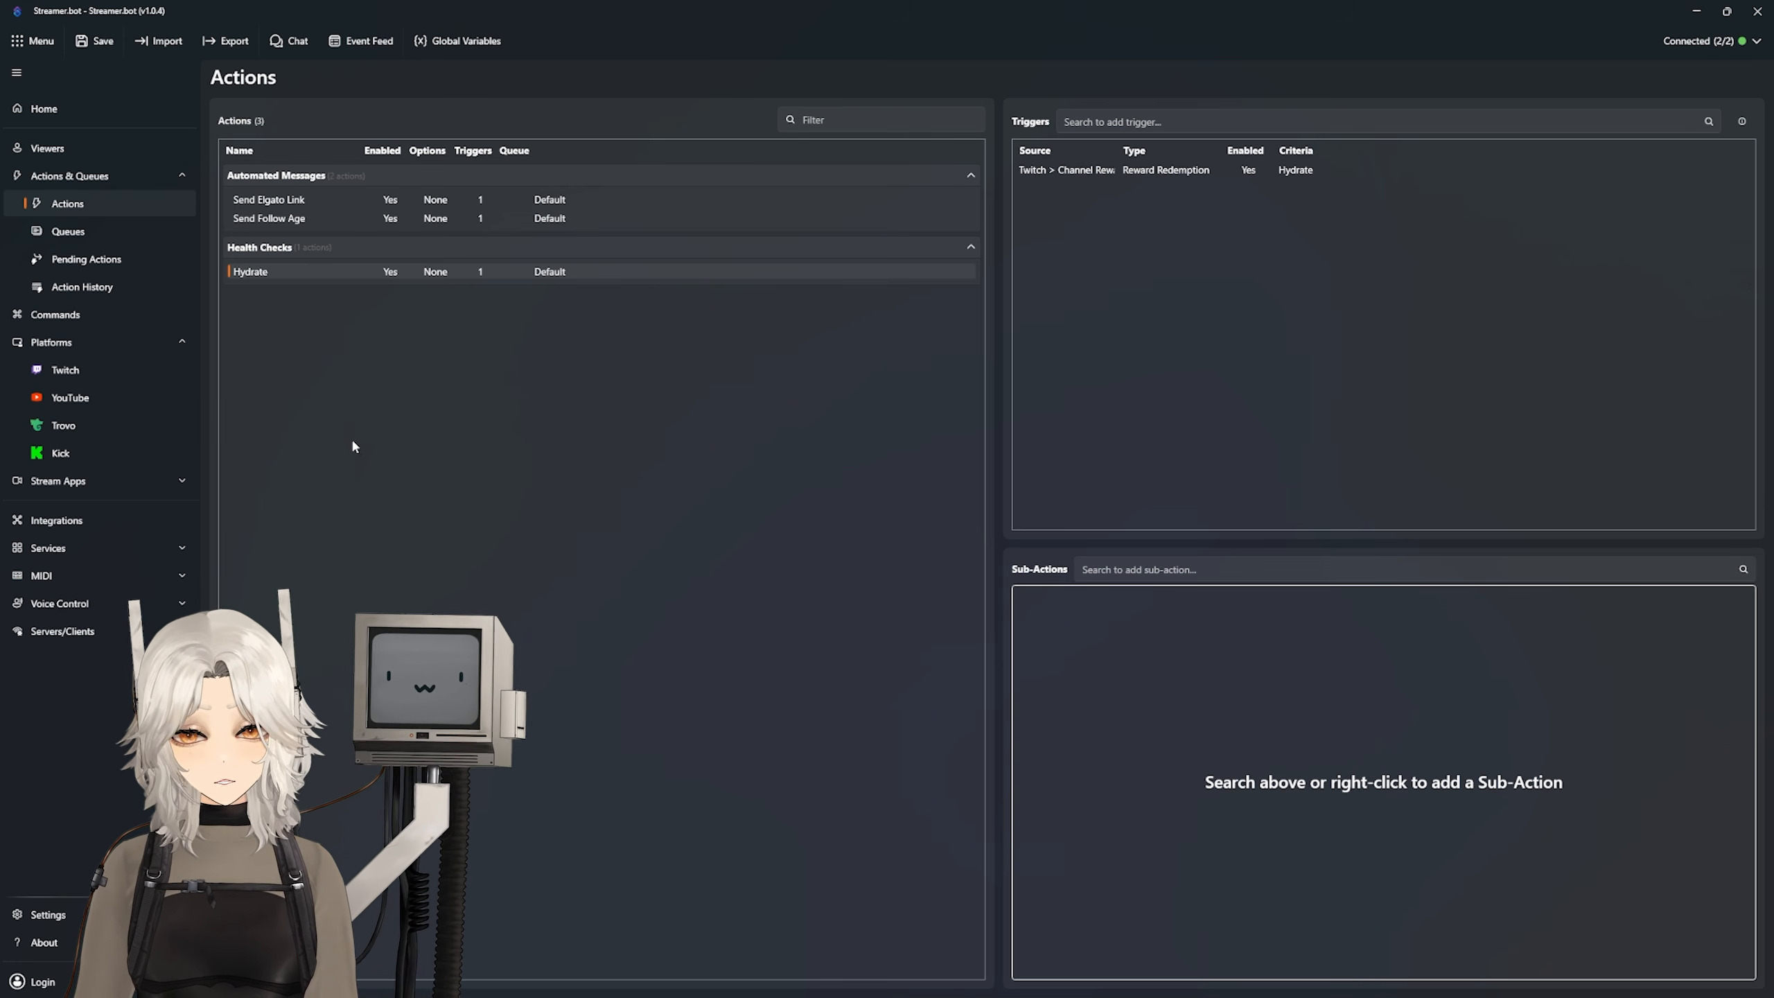
Step: Turn on Auto Connect and Auto Reconnect for the VTube Studio integration
{"action": "left_click", "coordinate": [70, 520]}
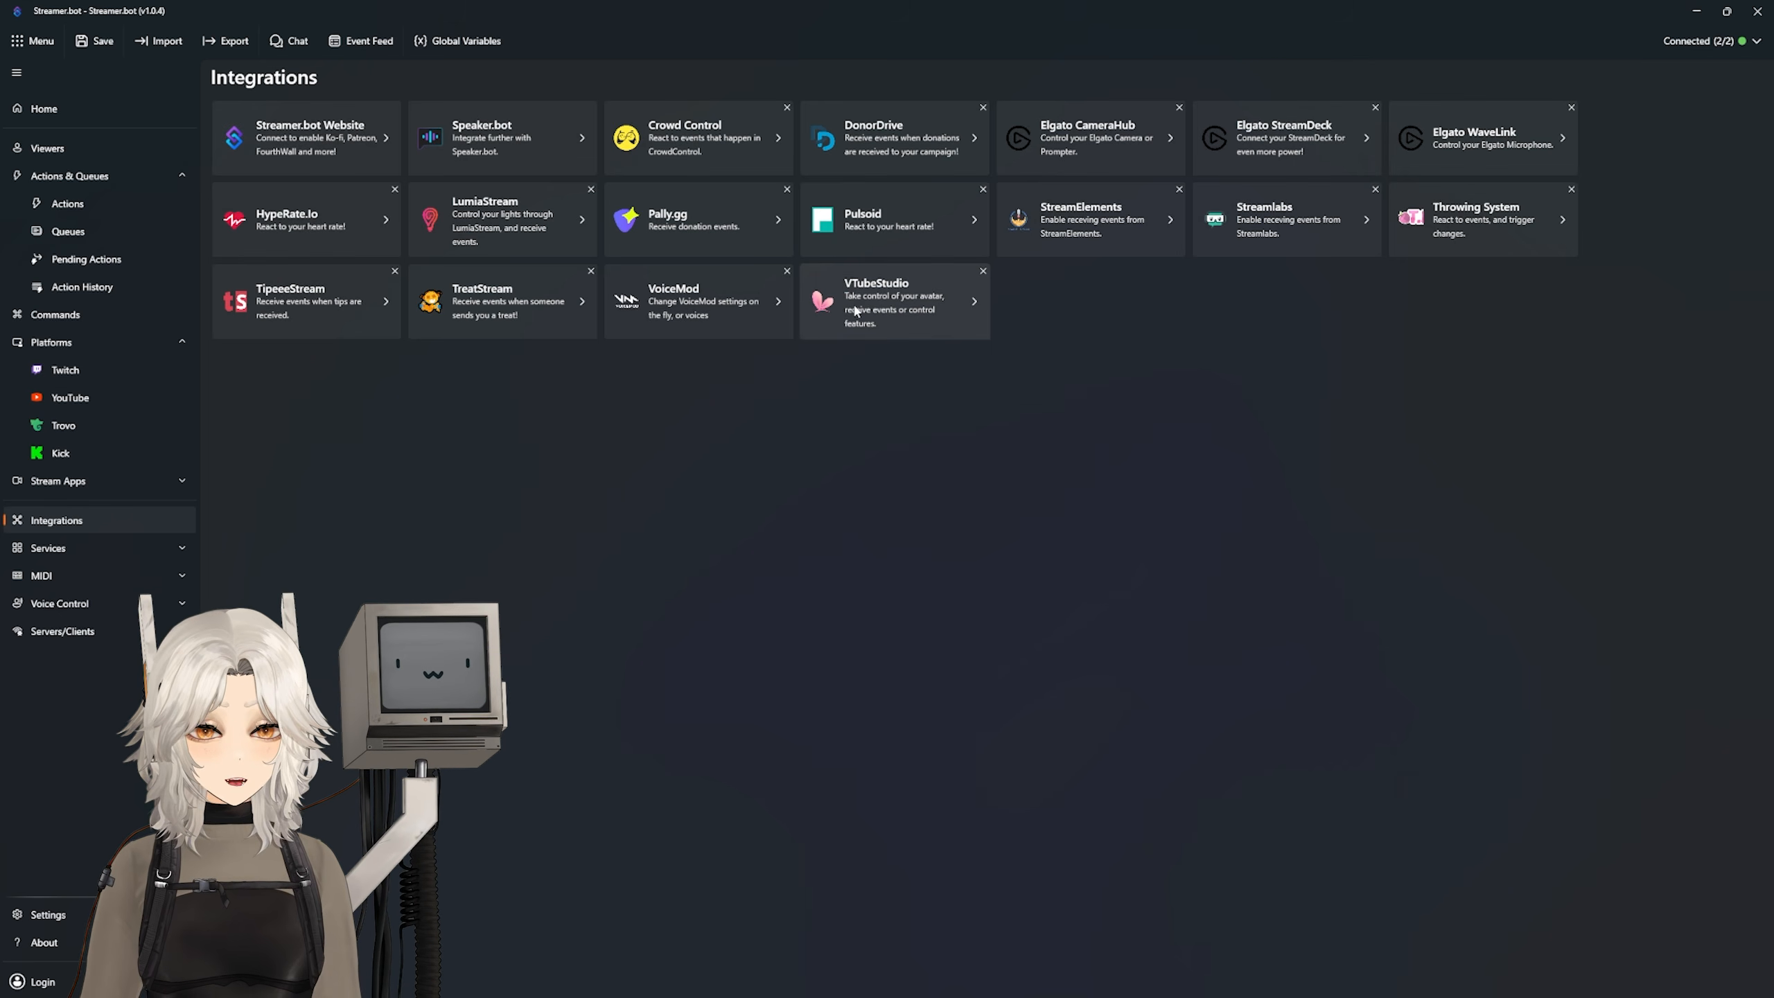
{"action": "left_click", "coordinate": [907, 308]}
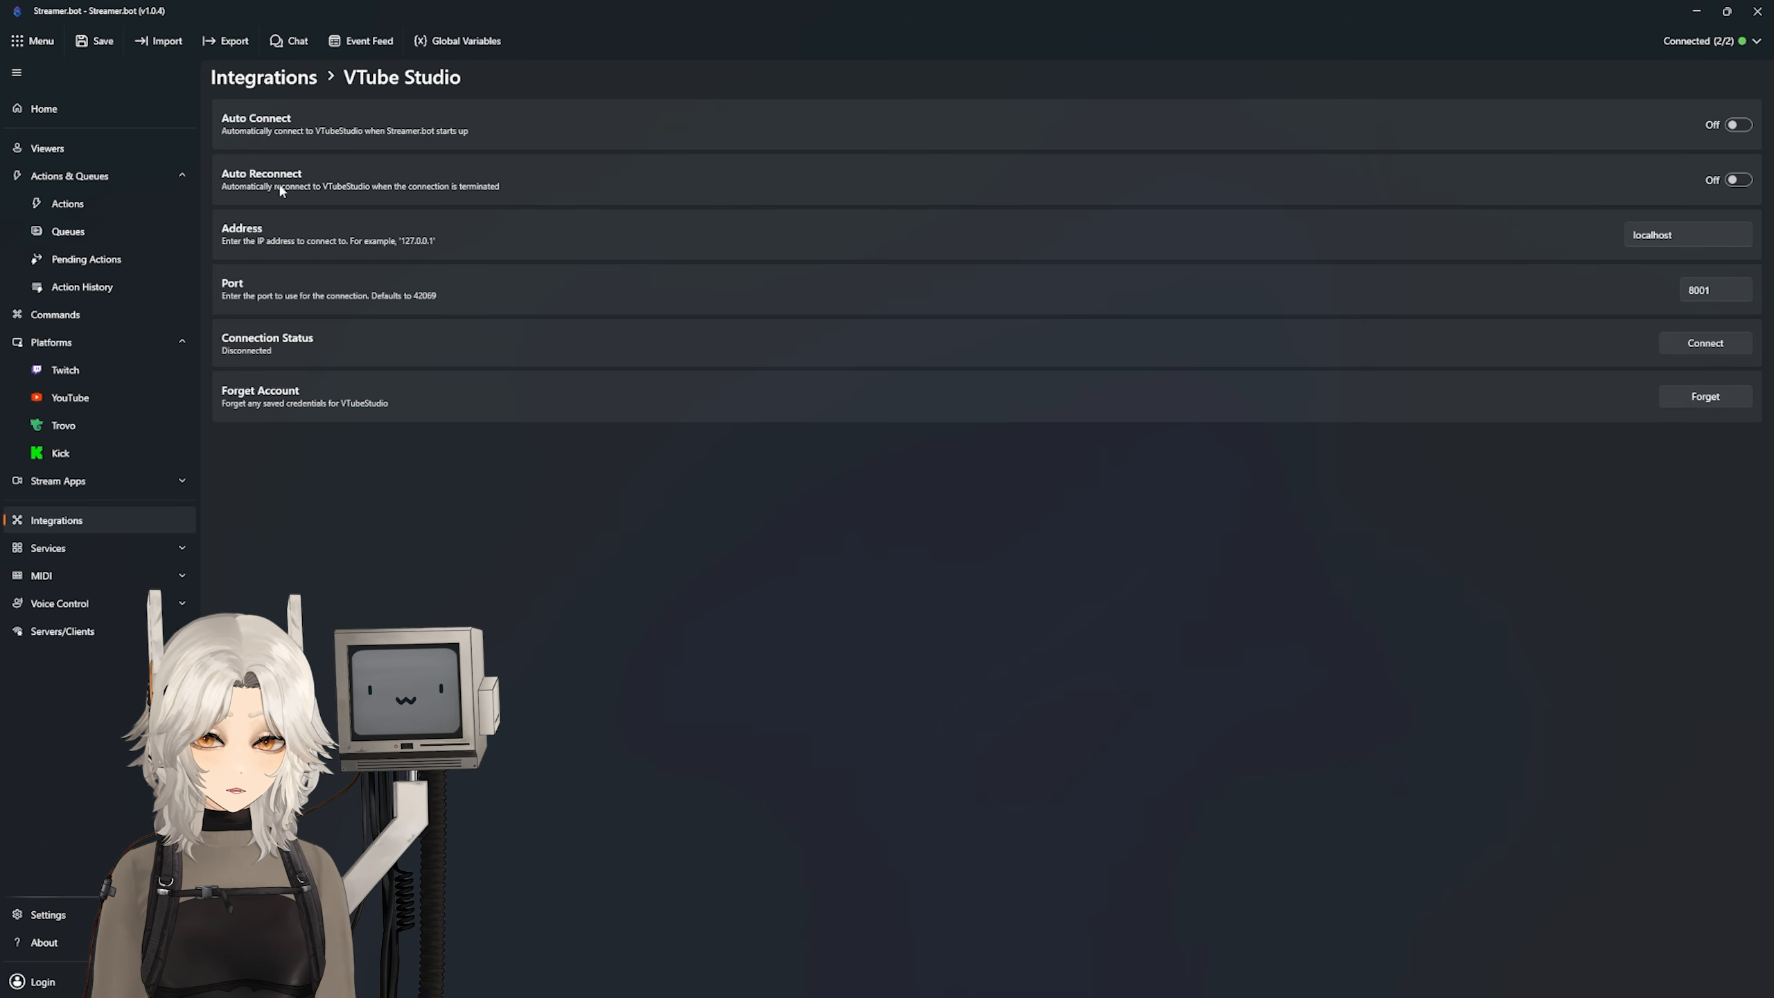
{"action": "left_click", "coordinate": [1733, 126]}
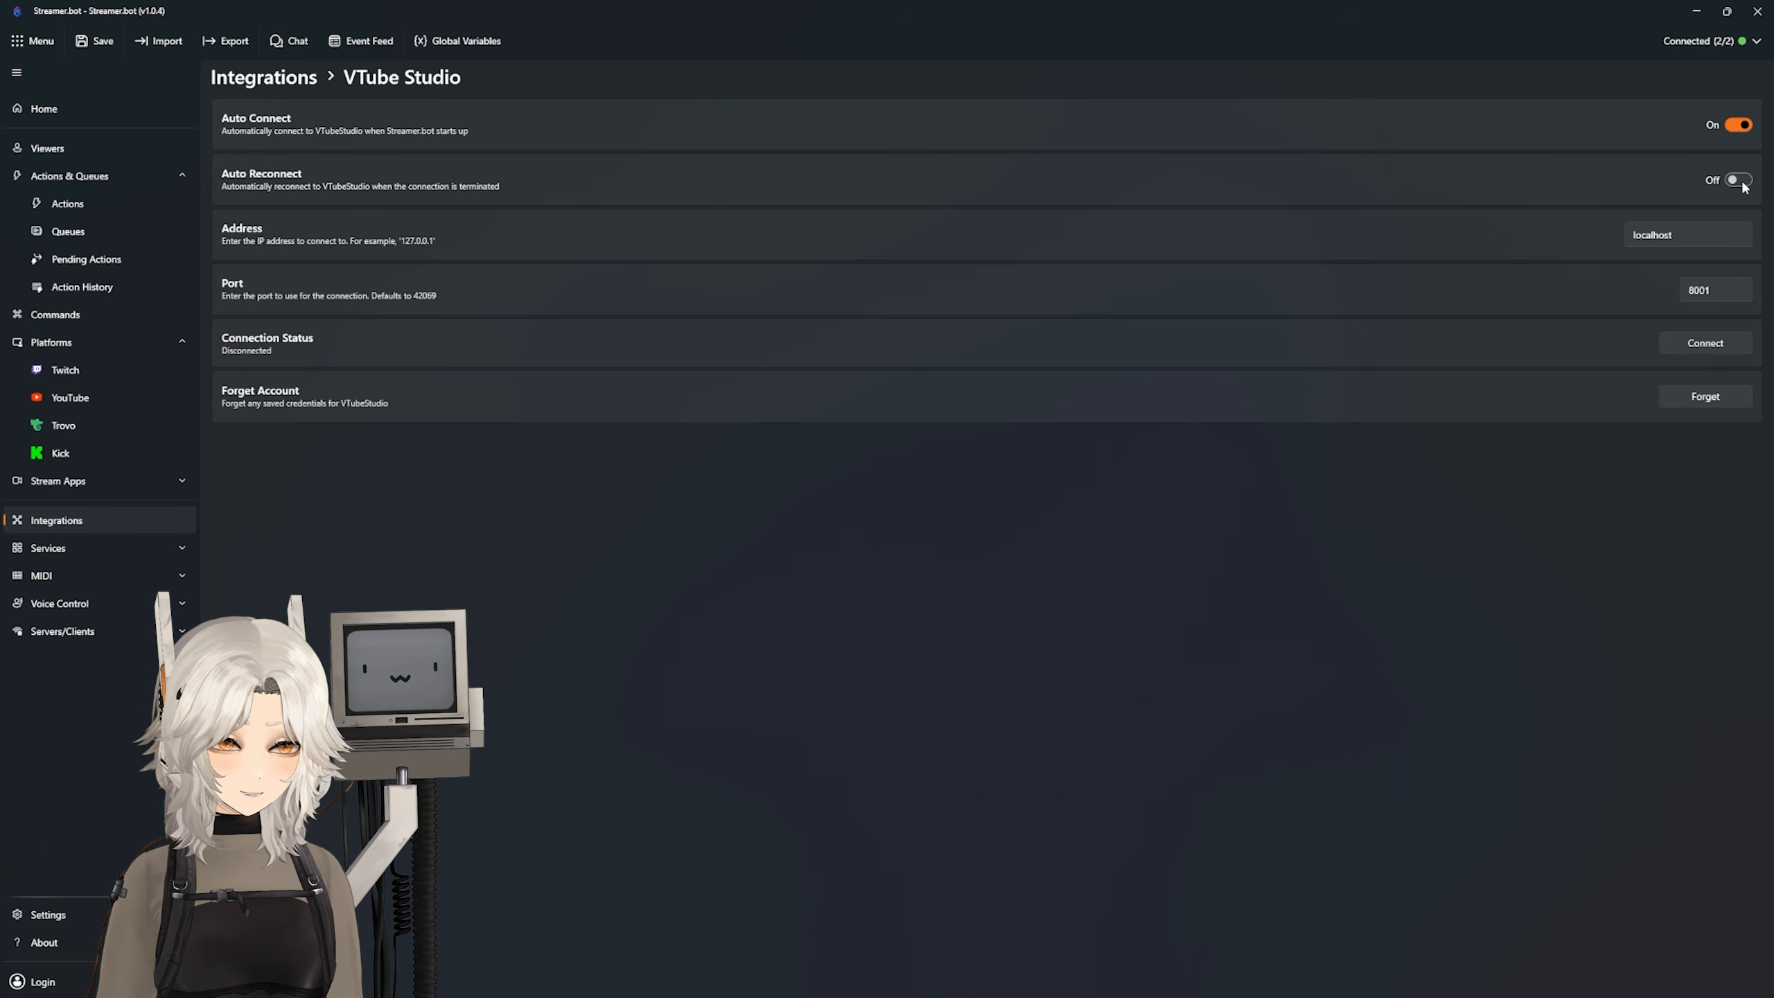
{"action": "left_click", "coordinate": [1734, 180]}
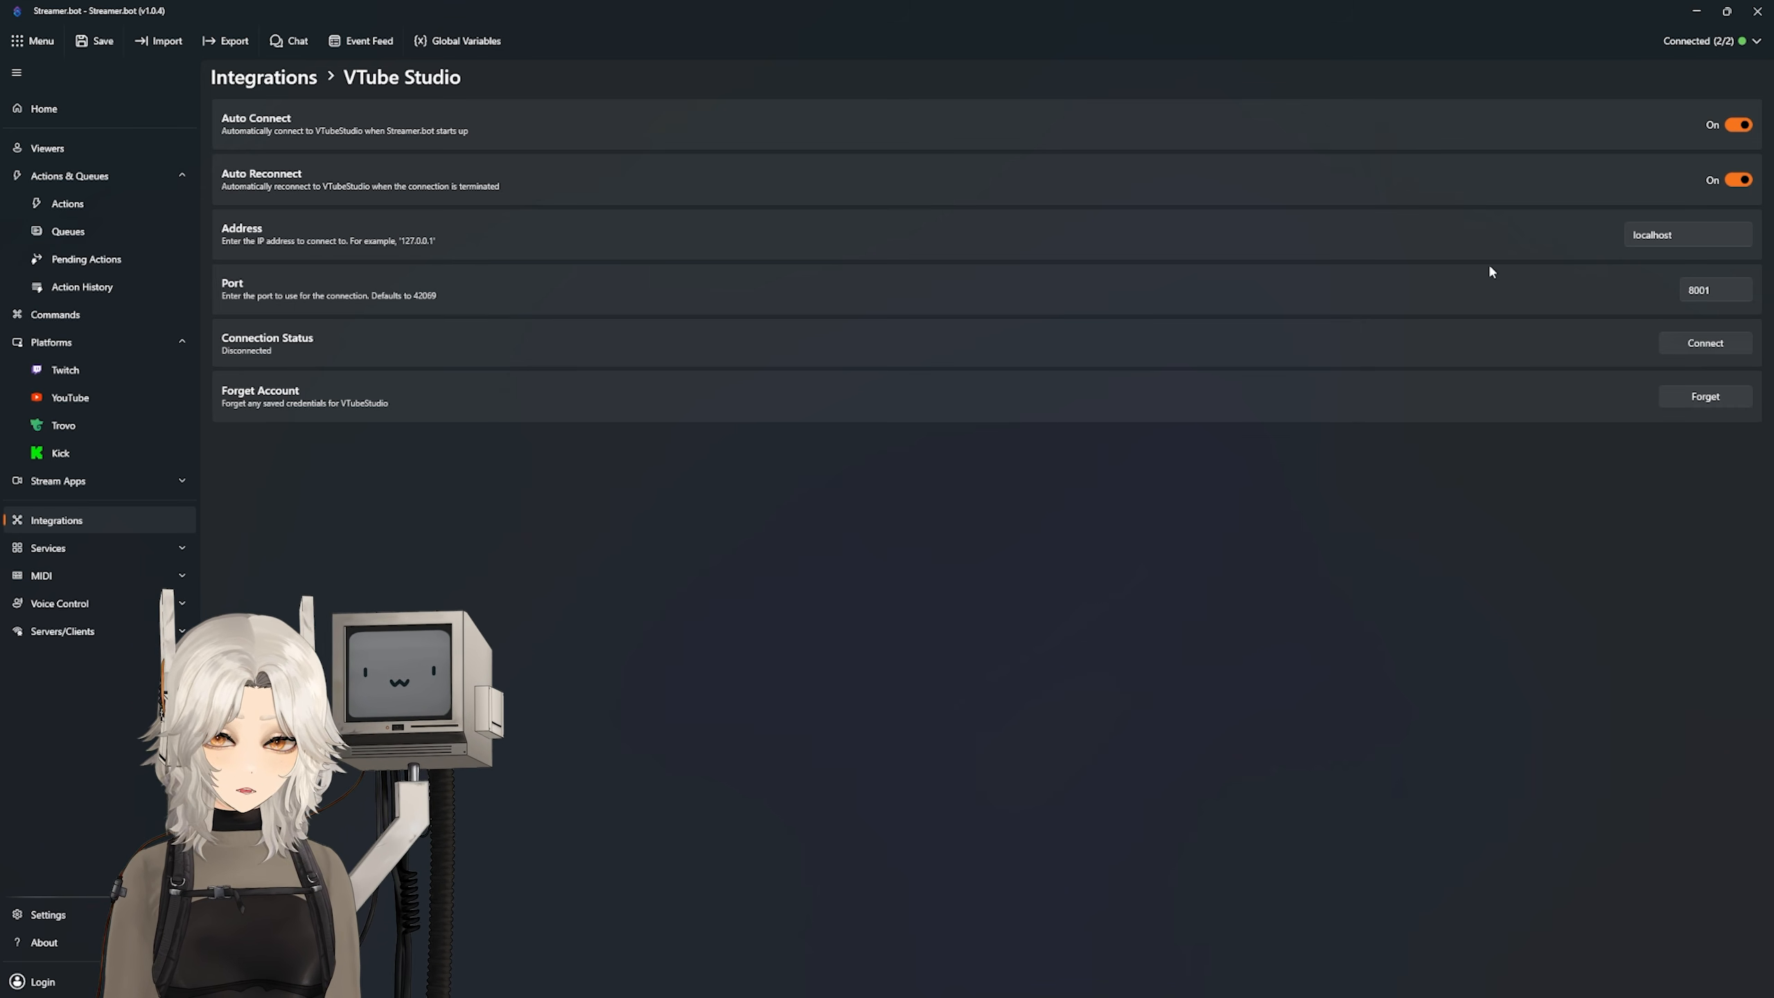
Step: Switch to VTube Studio and check the plugin API port in its settings
{"action": "left_click", "coordinate": [1722, 287]}
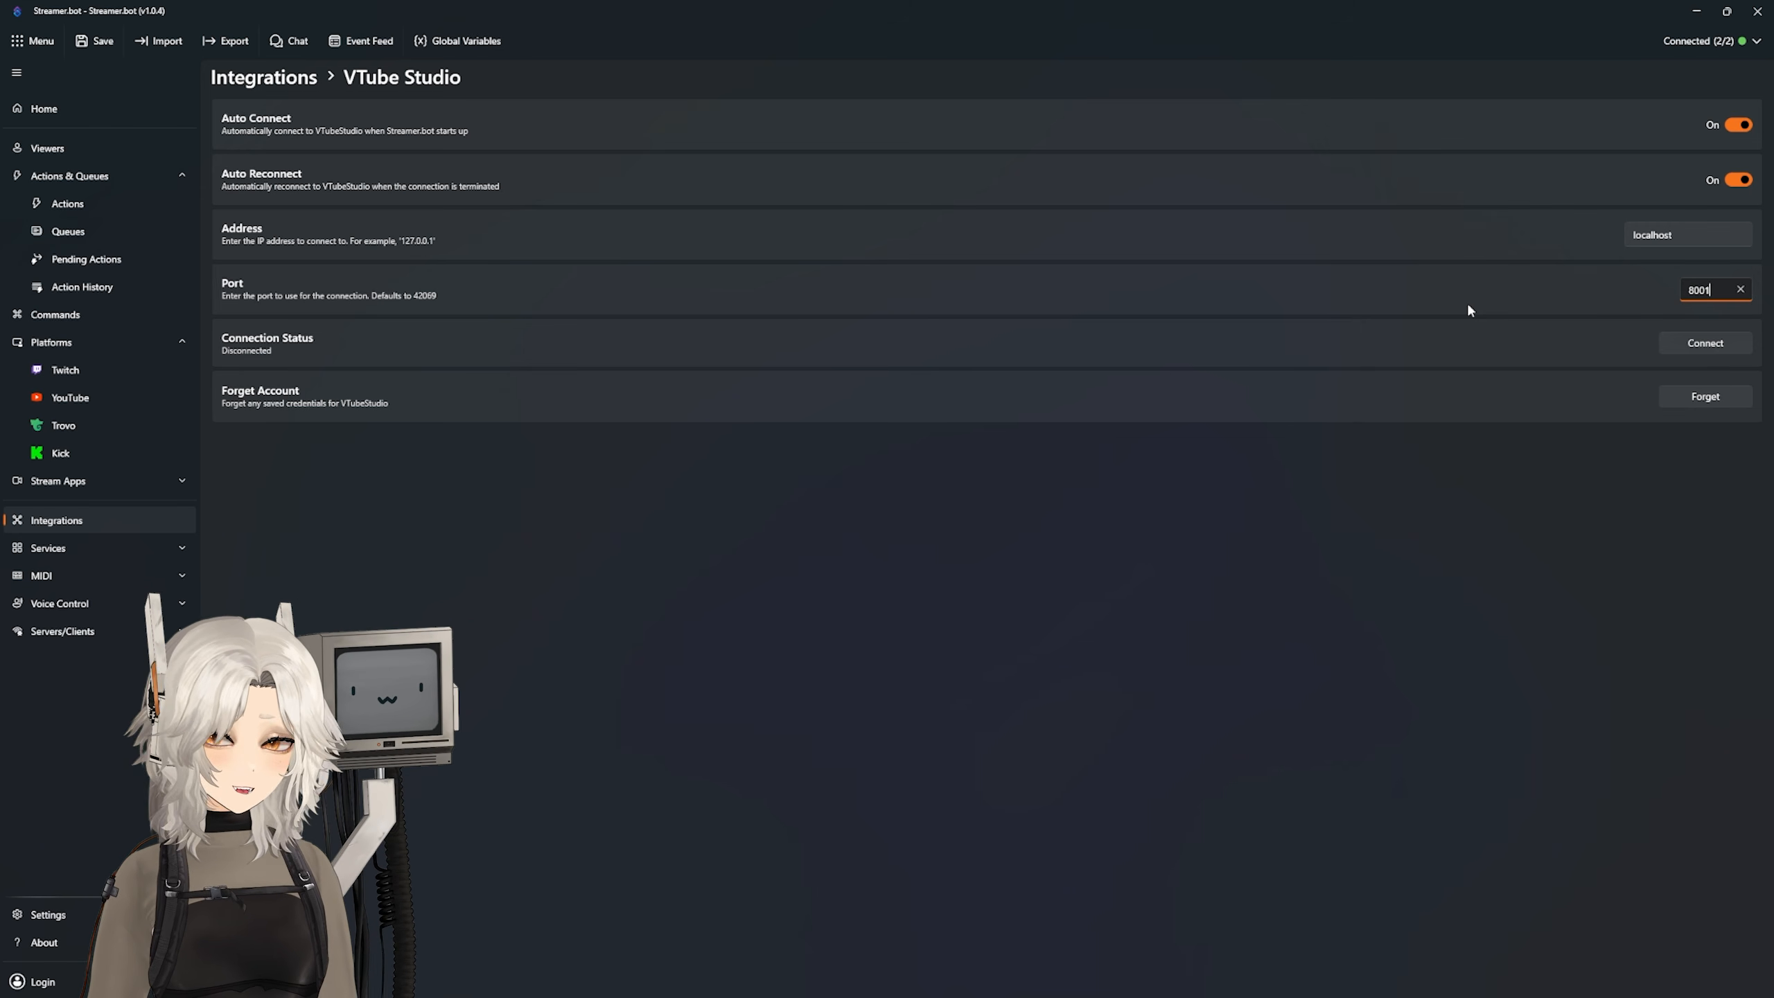
{"action": "key", "text": "alt+Tab"}
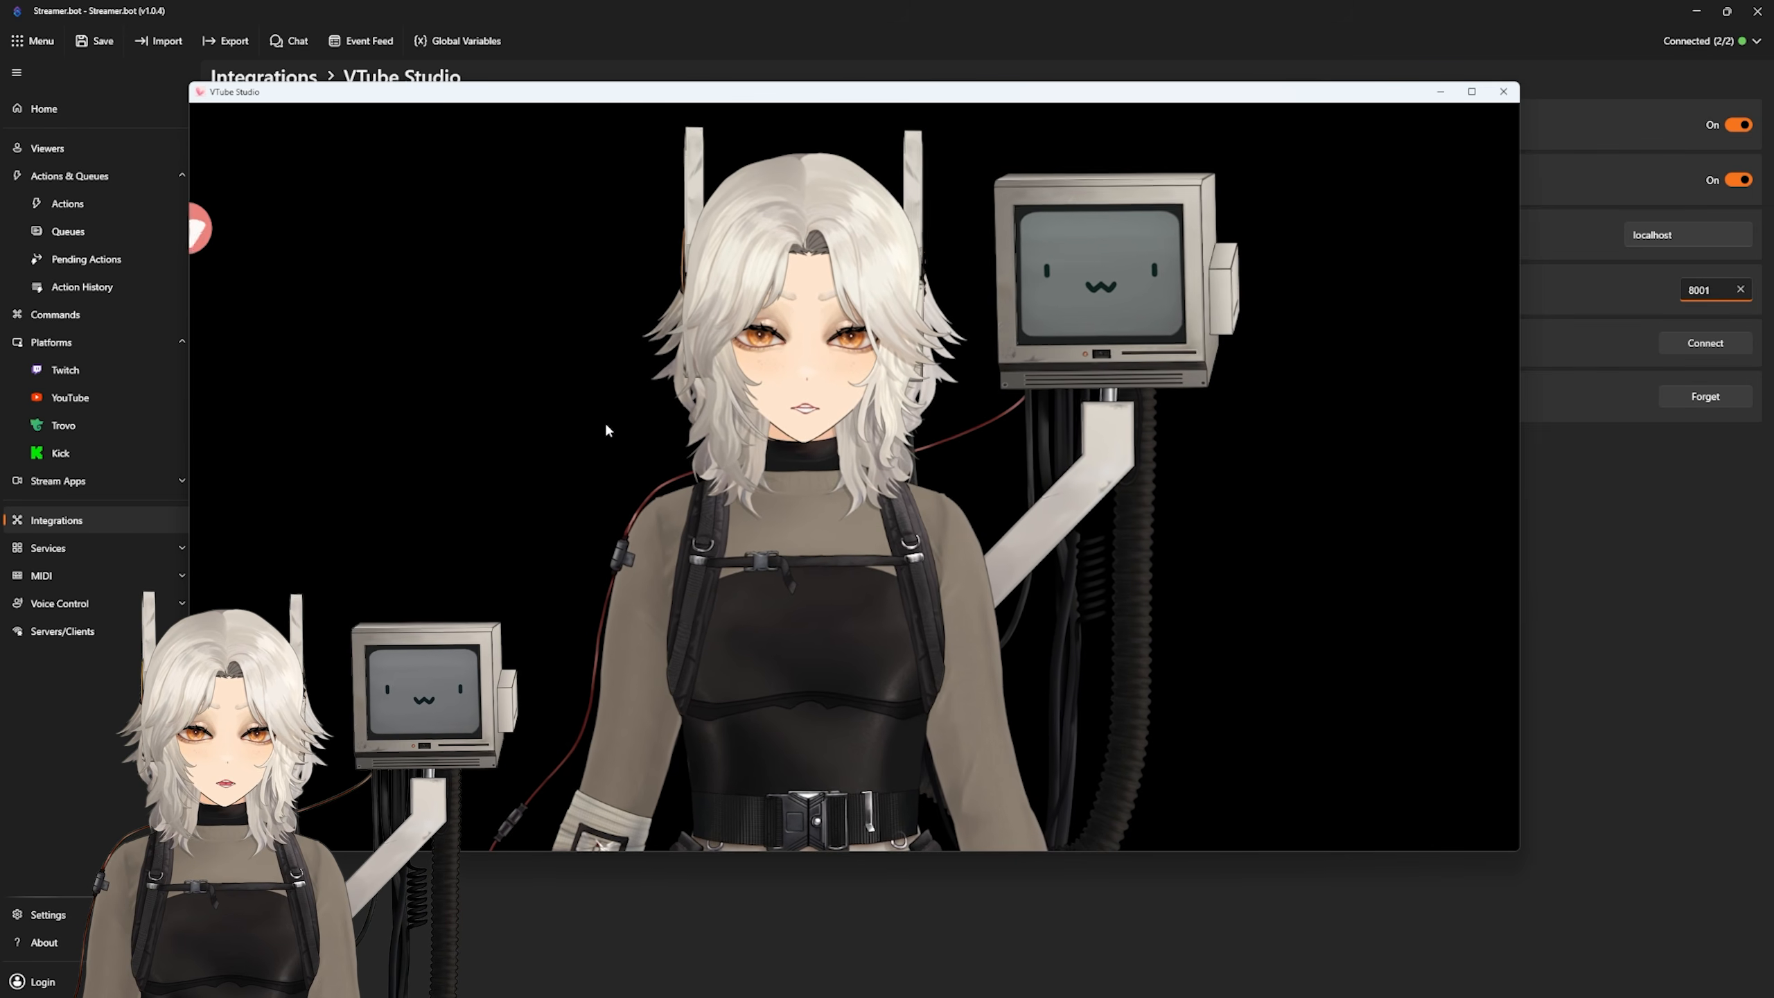
{"action": "left_click", "coordinate": [228, 434]}
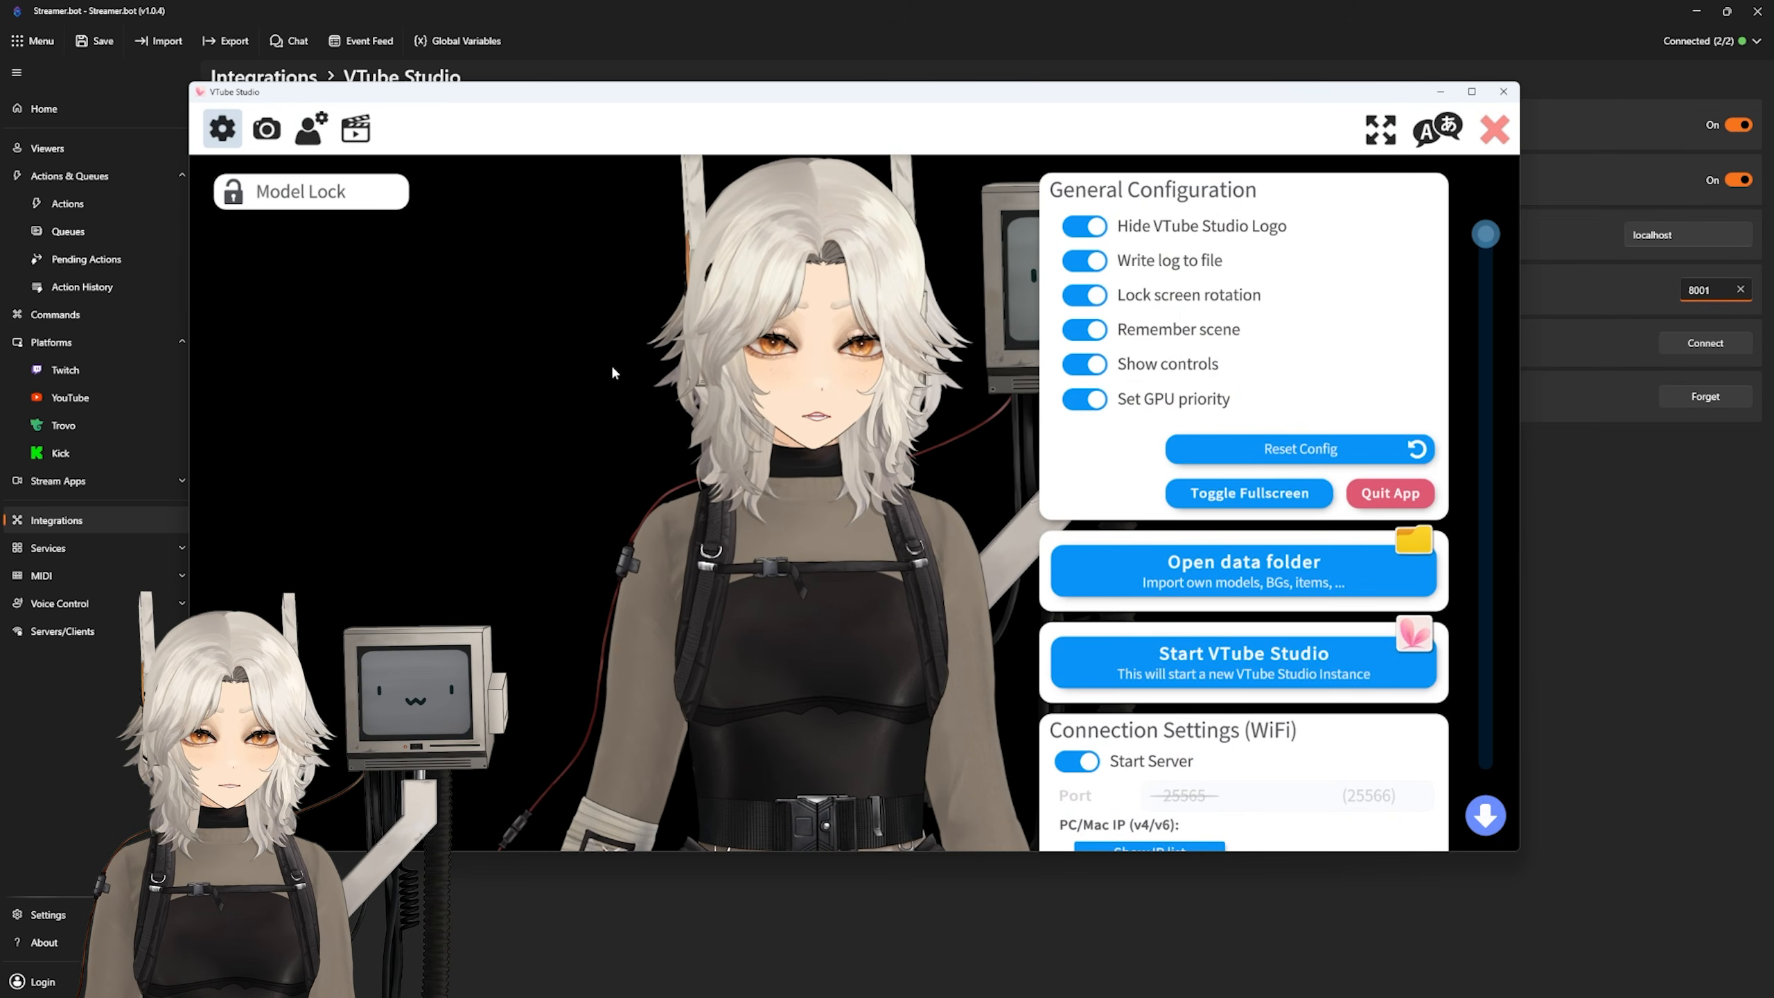
{"action": "scroll", "coordinate": [1353, 201], "scroll_direction": "down", "scroll_amount": 10}
{"action": "scroll", "coordinate": [1154, 378], "scroll_direction": "up", "scroll_amount": 3}
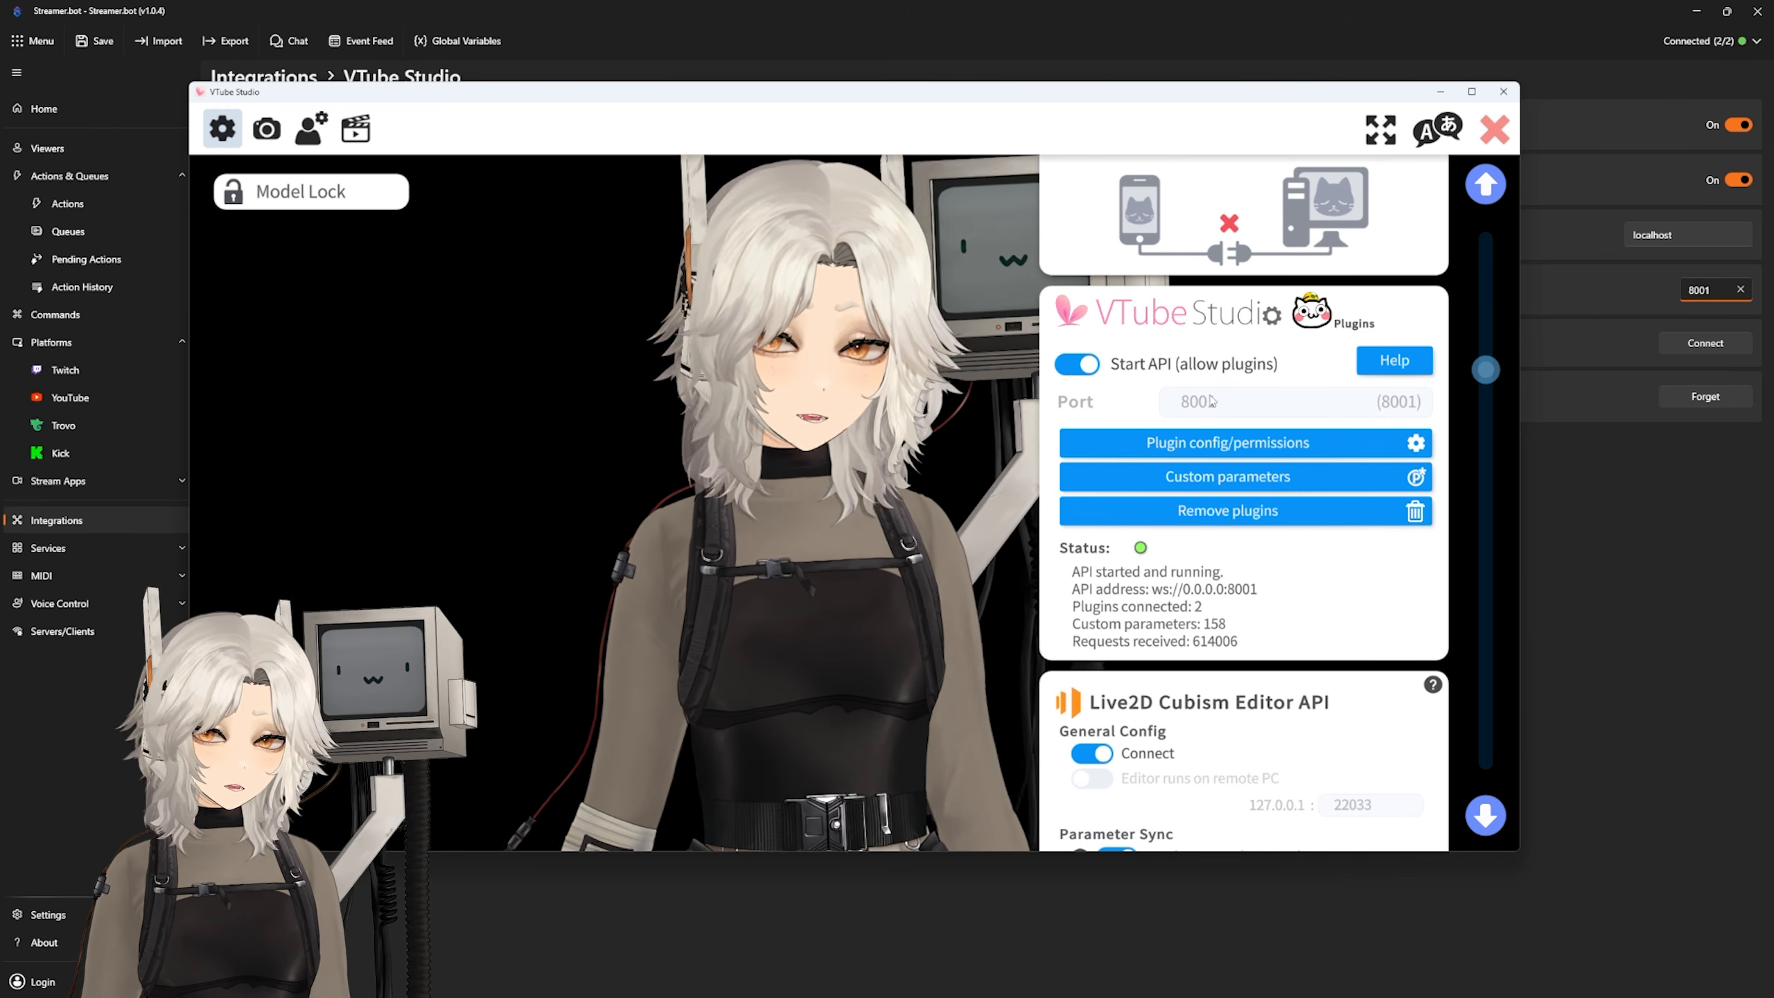
Step: Connect Streamer.bot to VTube Studio and allow the Streamer.bot plugin to access the VTube Studio API
{"action": "left_click", "coordinate": [1699, 340]}
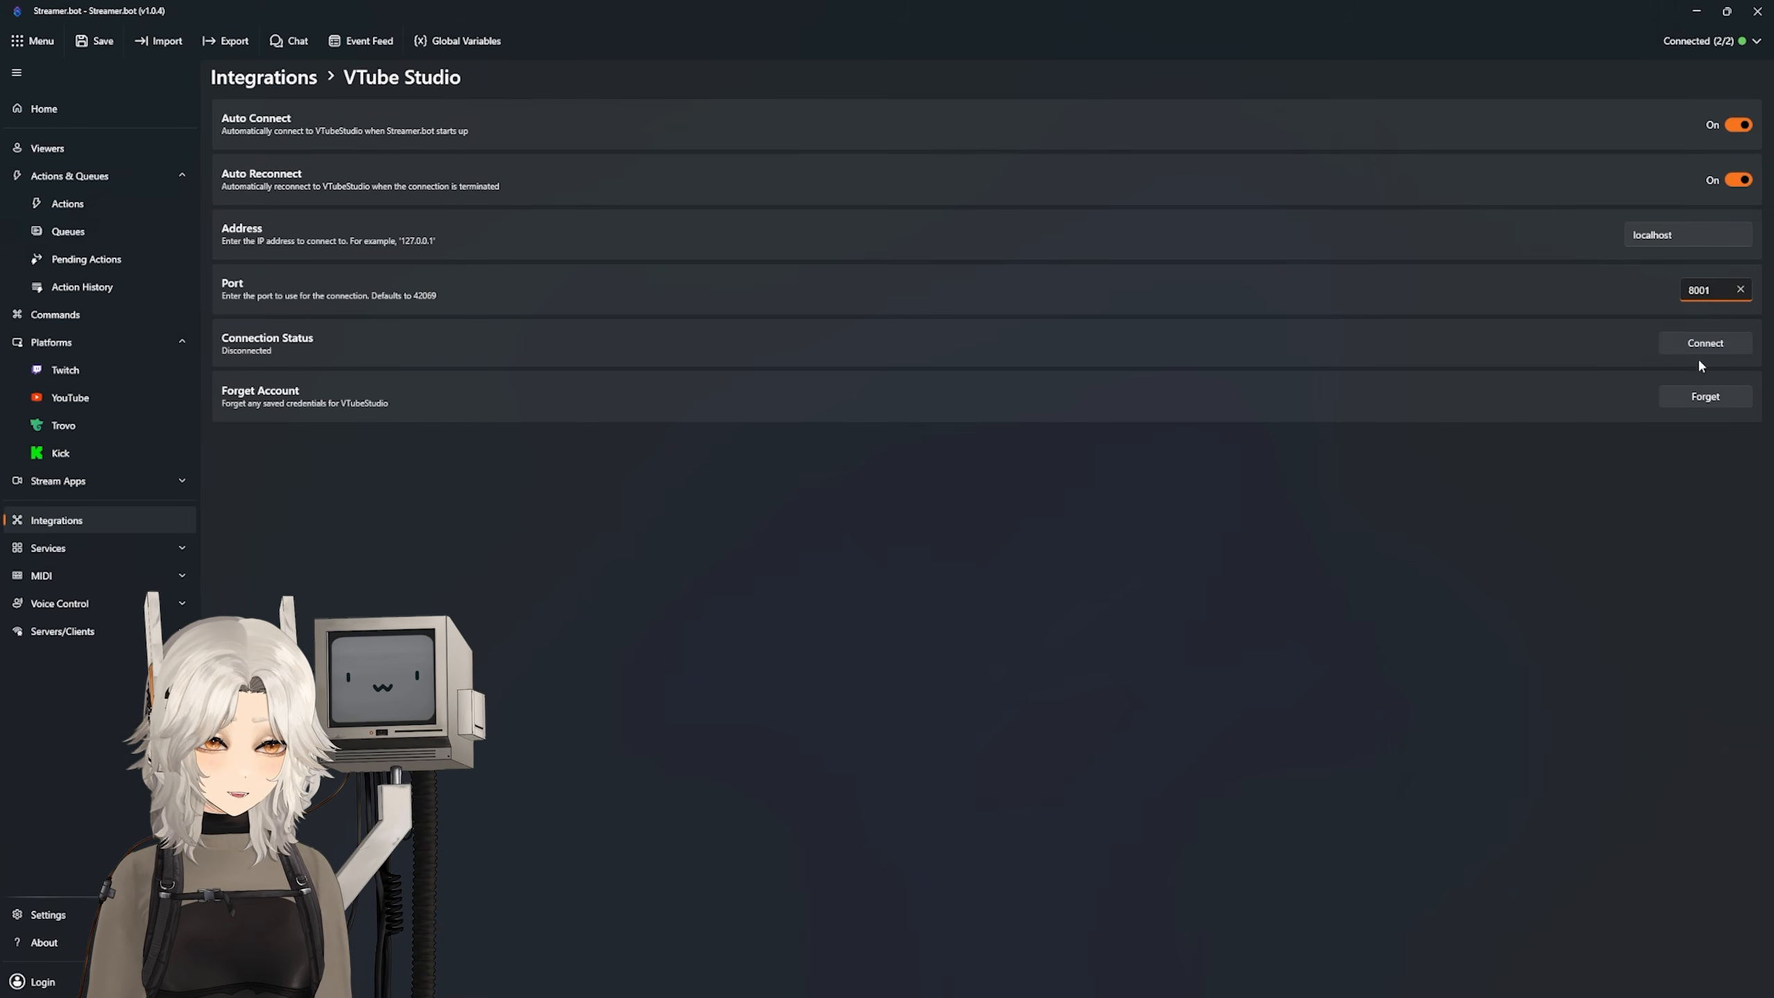
{"action": "left_click", "coordinate": [1714, 346]}
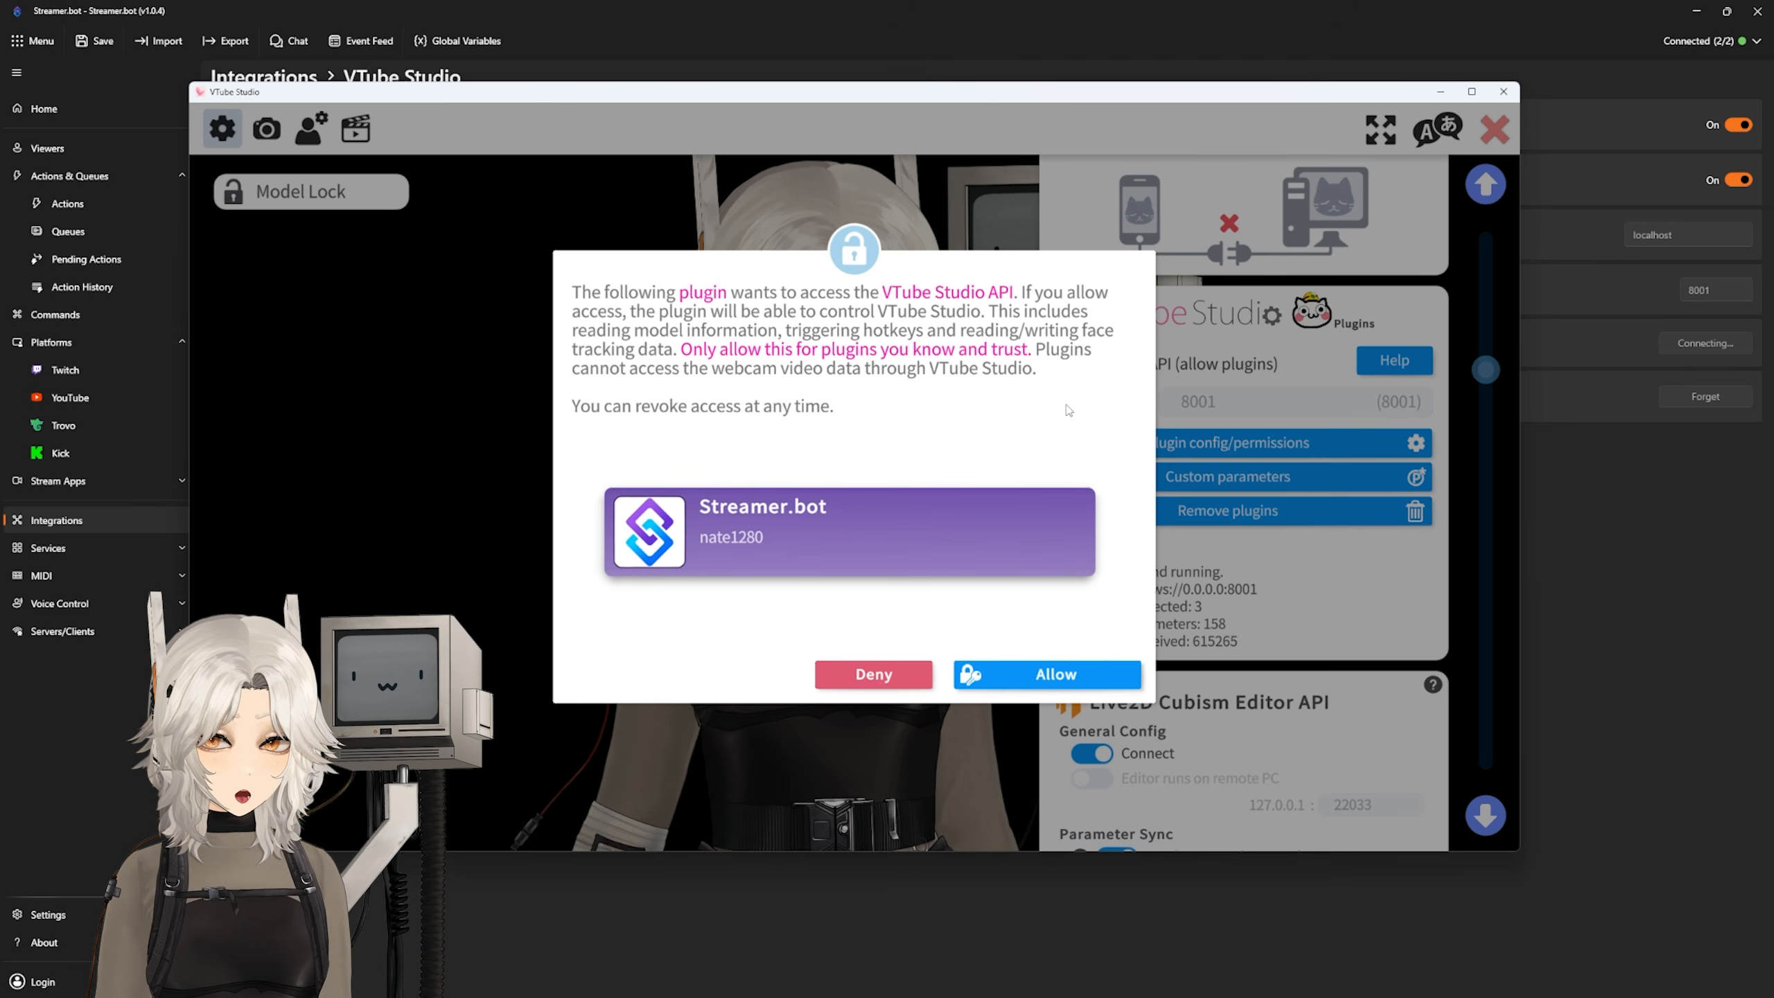
{"action": "left_click", "coordinate": [1016, 674]}
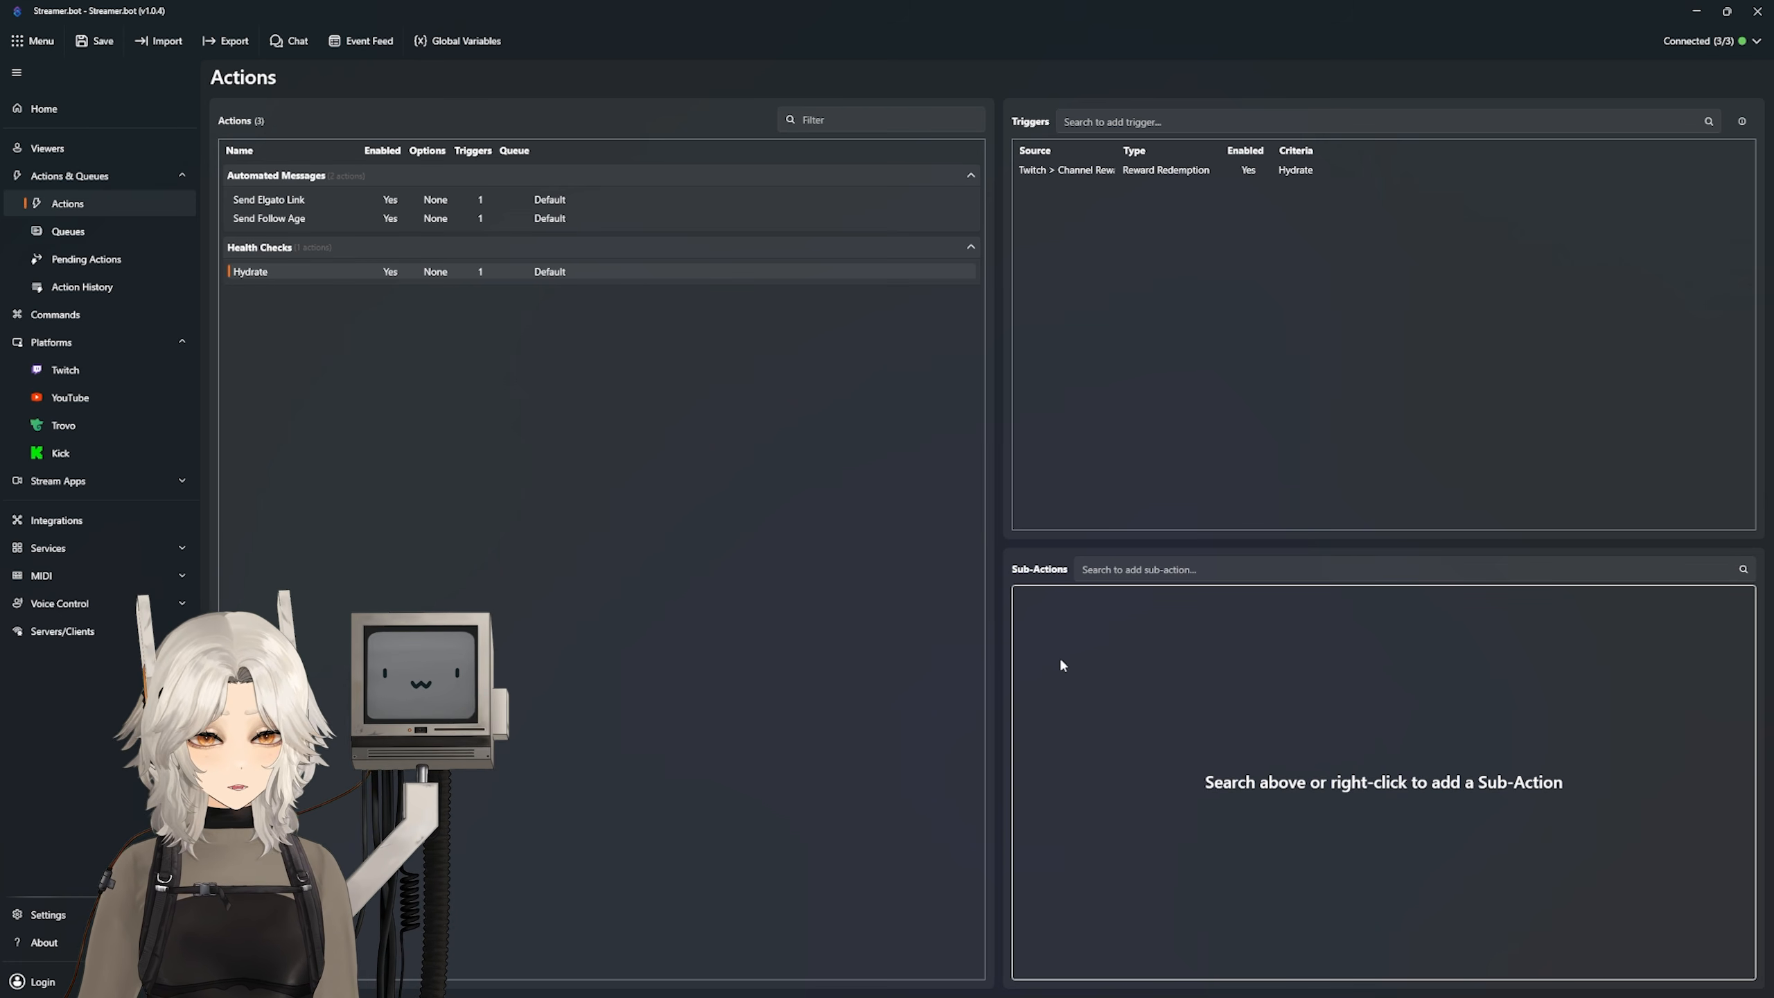
{"action": "right_click", "coordinate": [1084, 638]}
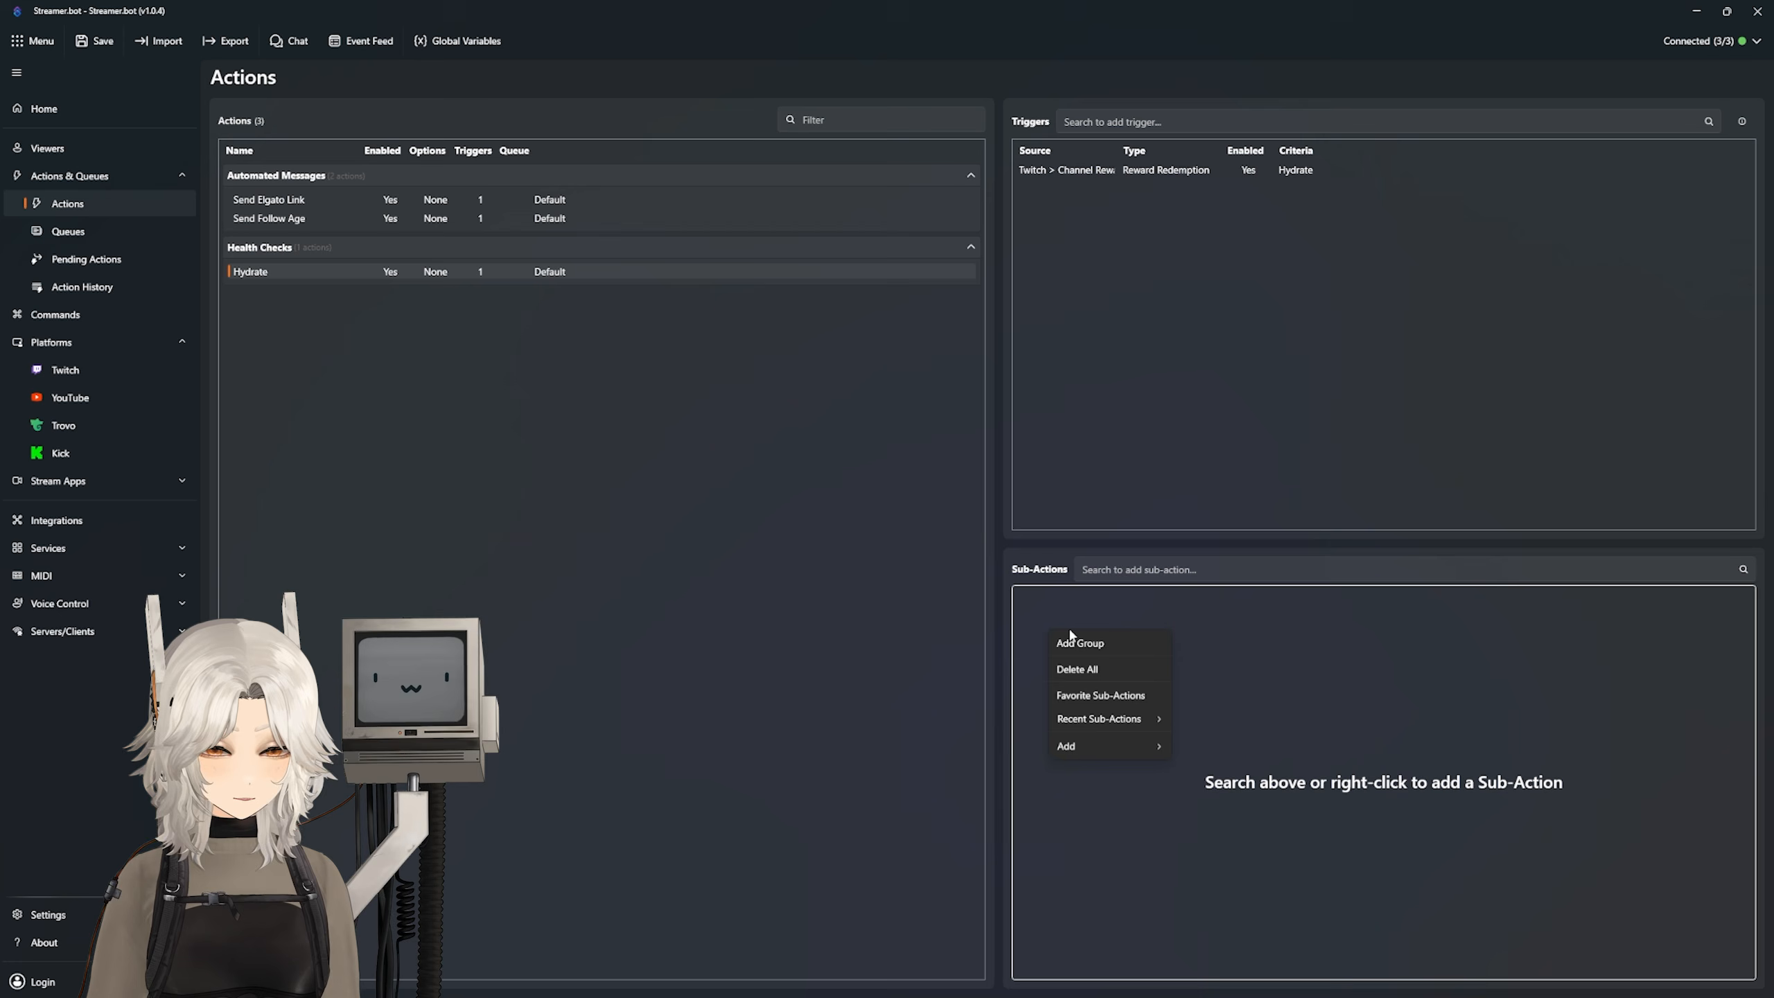
{"action": "mouse_move", "coordinate": [1106, 746]}
{"action": "mouse_move", "coordinate": [1214, 466]}
{"action": "mouse_move", "coordinate": [1335, 669]}
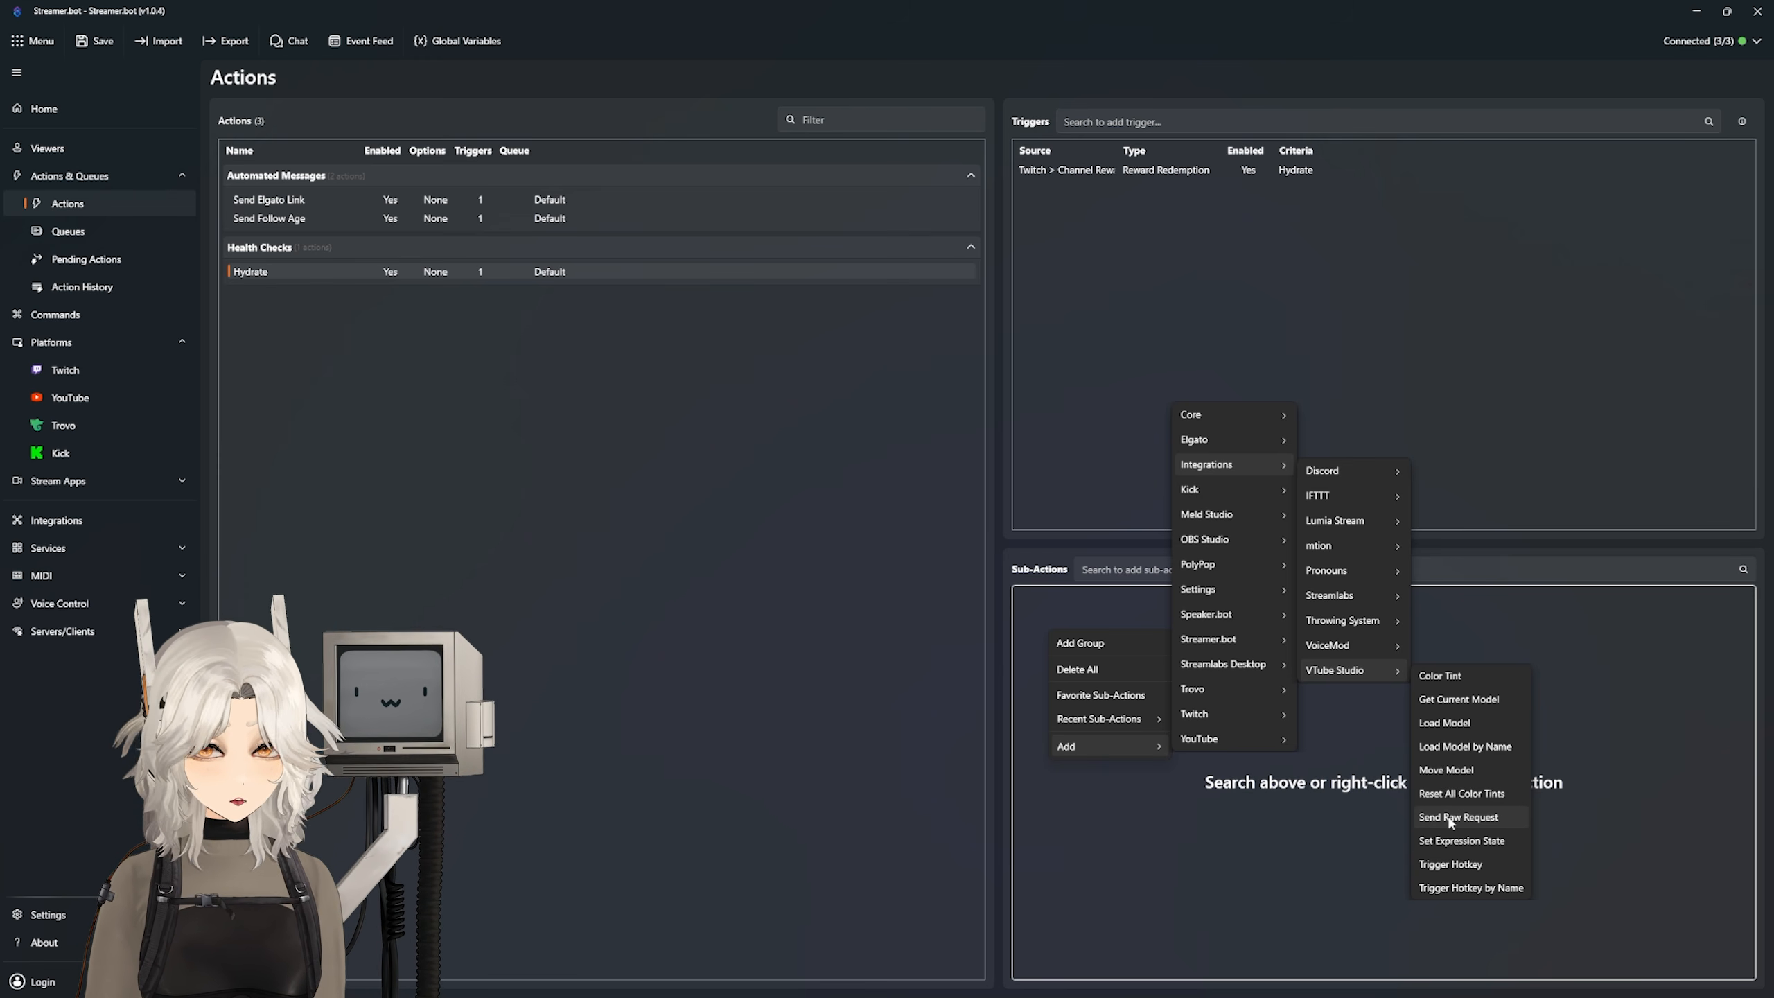
{"action": "left_click", "coordinate": [886, 407]}
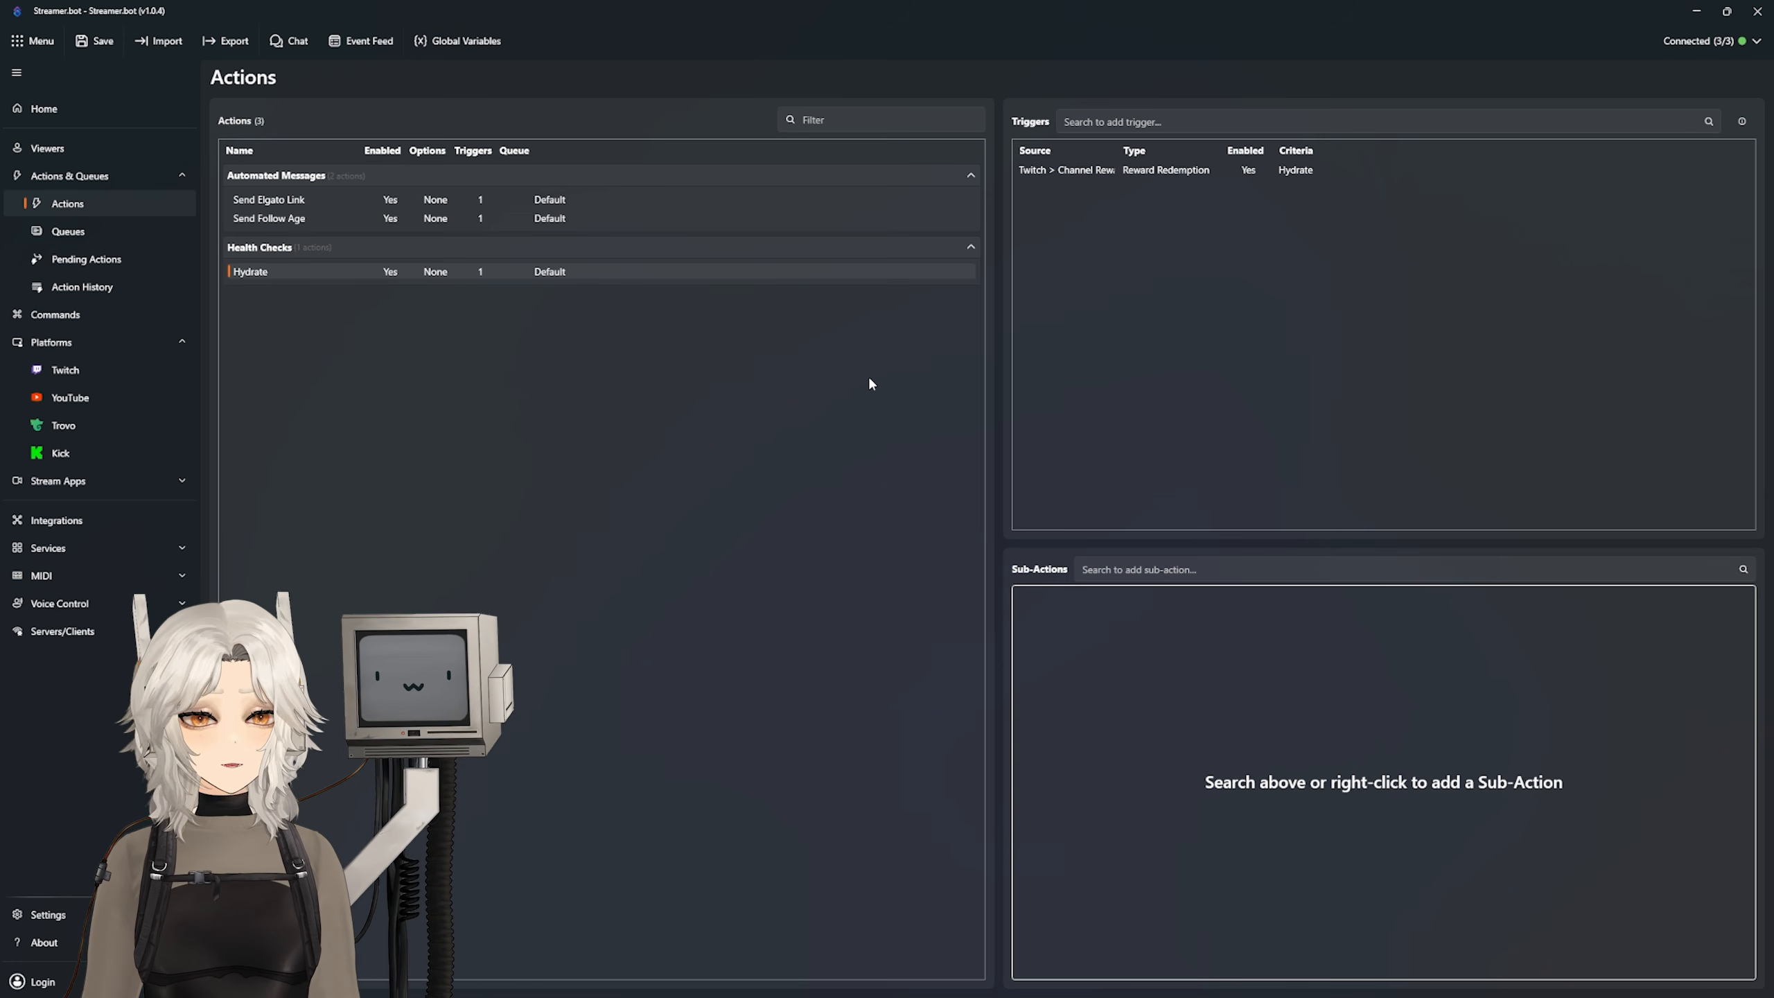
Step: Create an action named "Bottom Right" in a new group called "Model Movement"
{"action": "right_click", "coordinate": [290, 335]}
{"action": "left_click", "coordinate": [349, 344]}
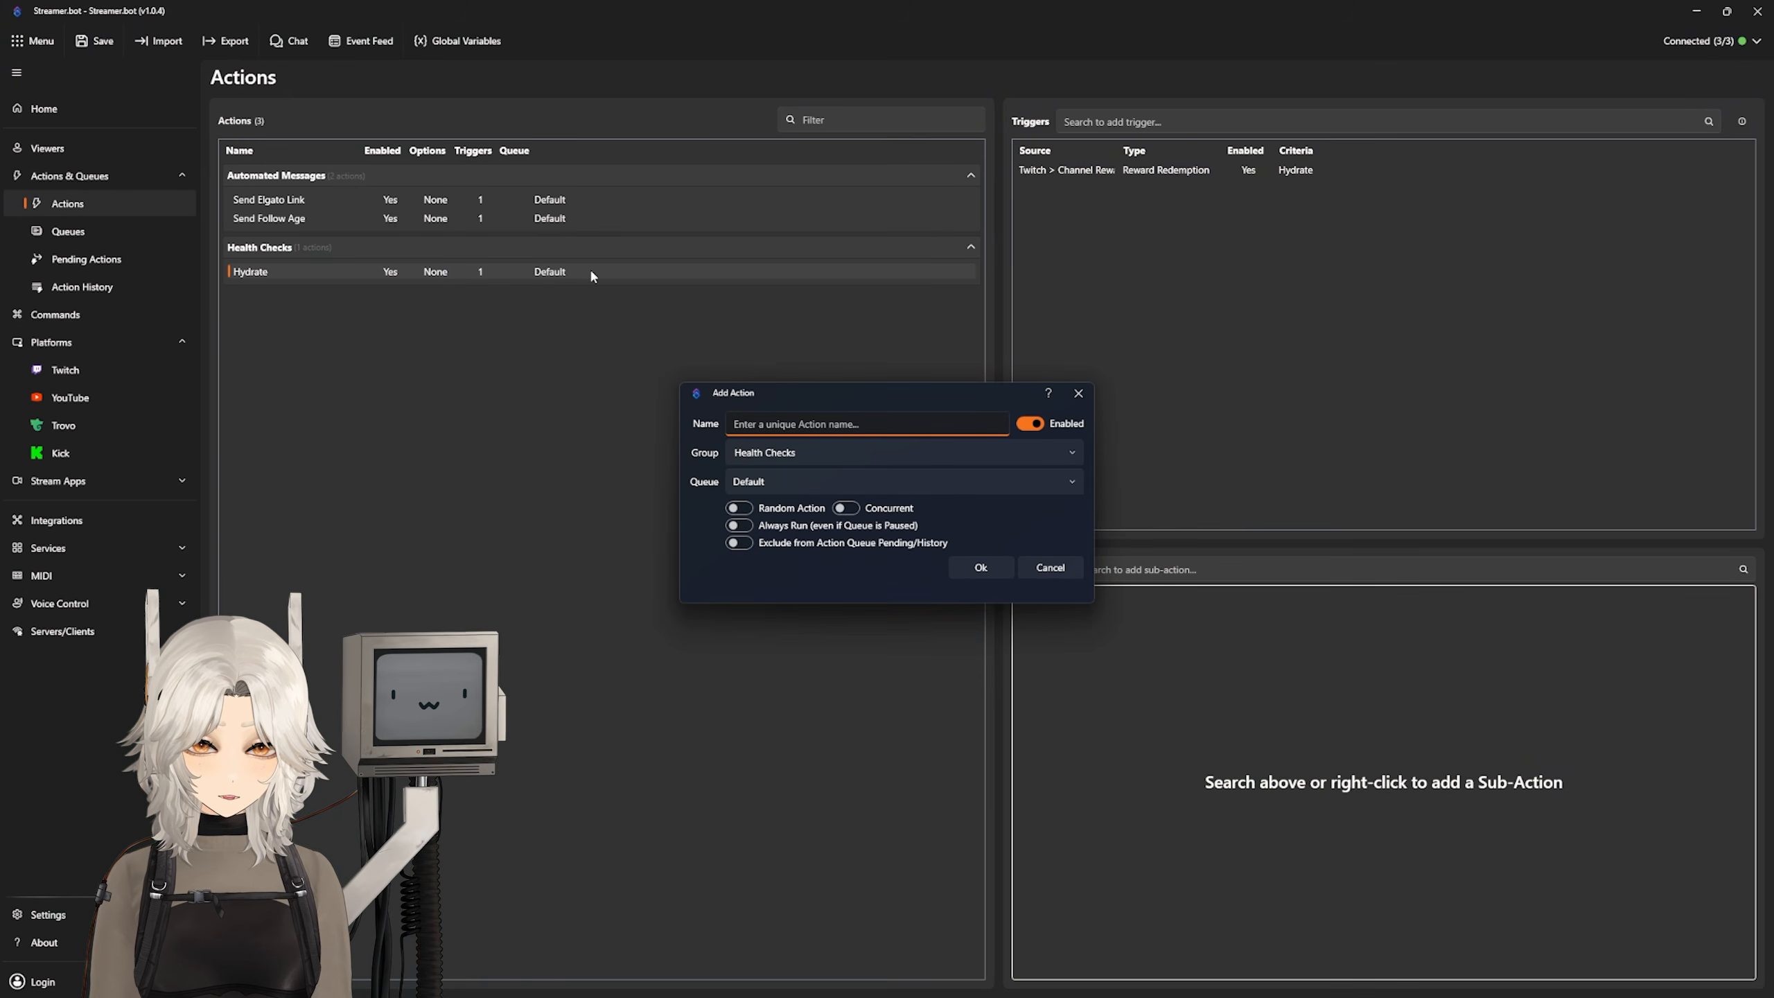
{"action": "type", "text": "Bottom Right"}
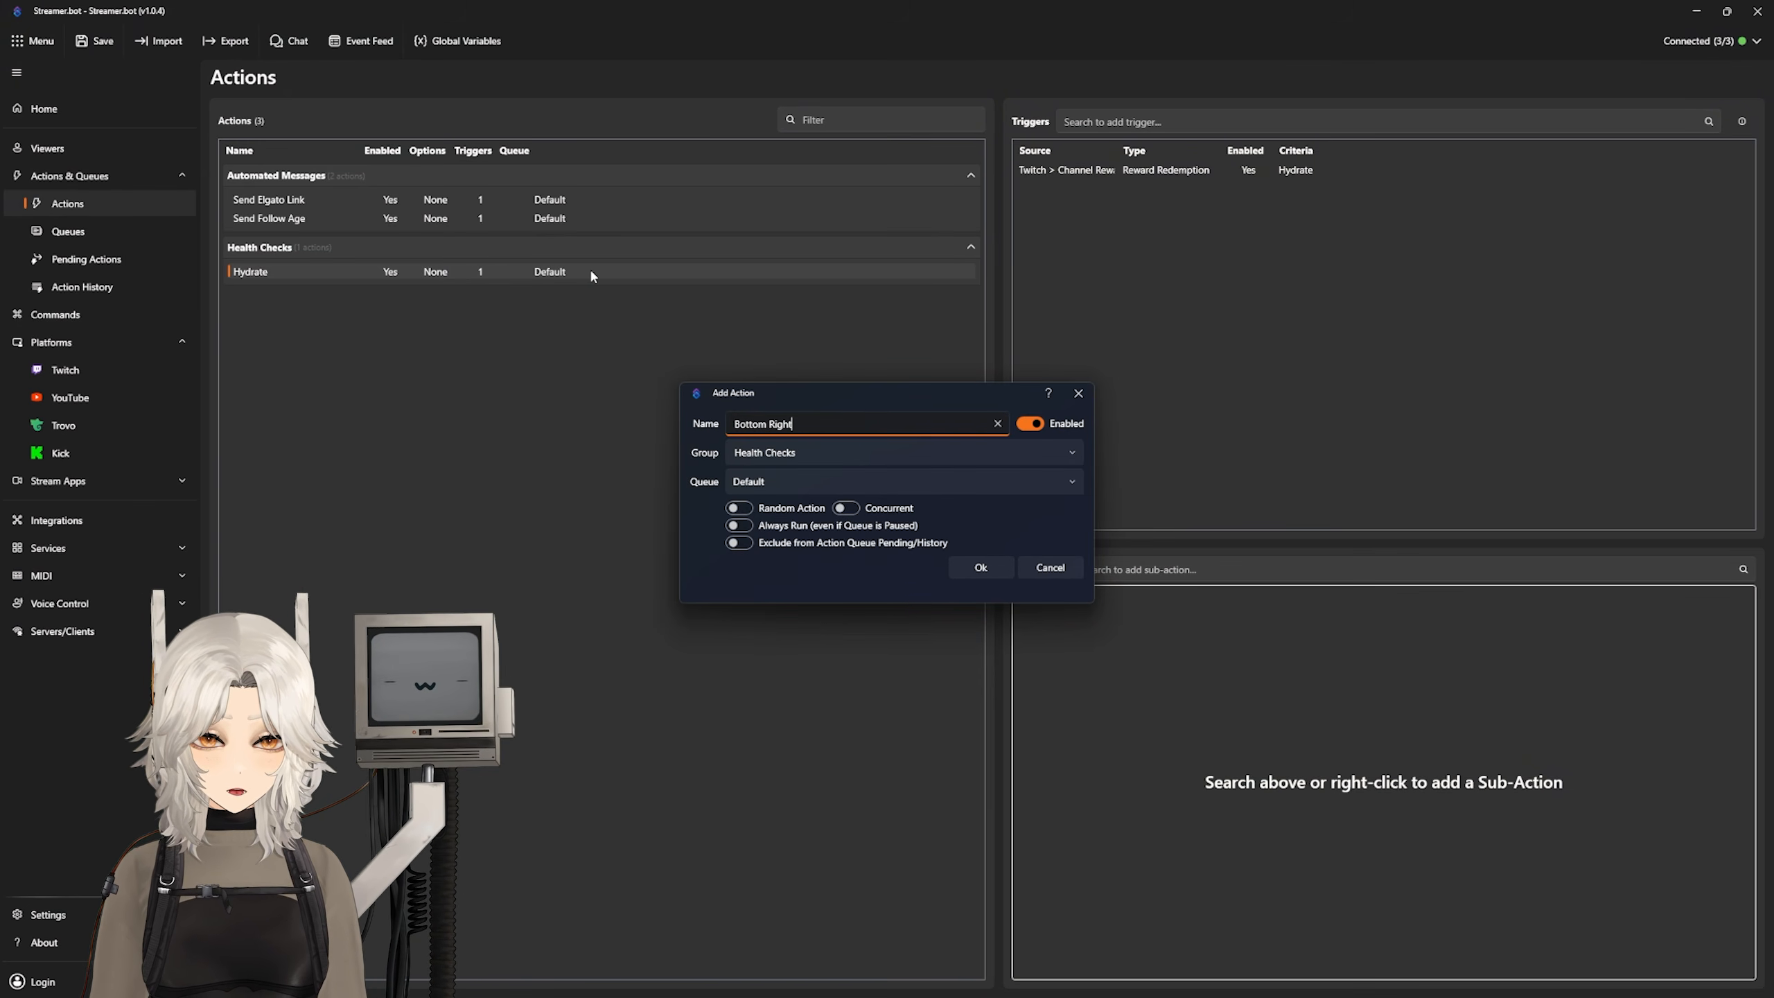
{"action": "key", "text": "Tab"}
{"action": "type", "text": "M"}
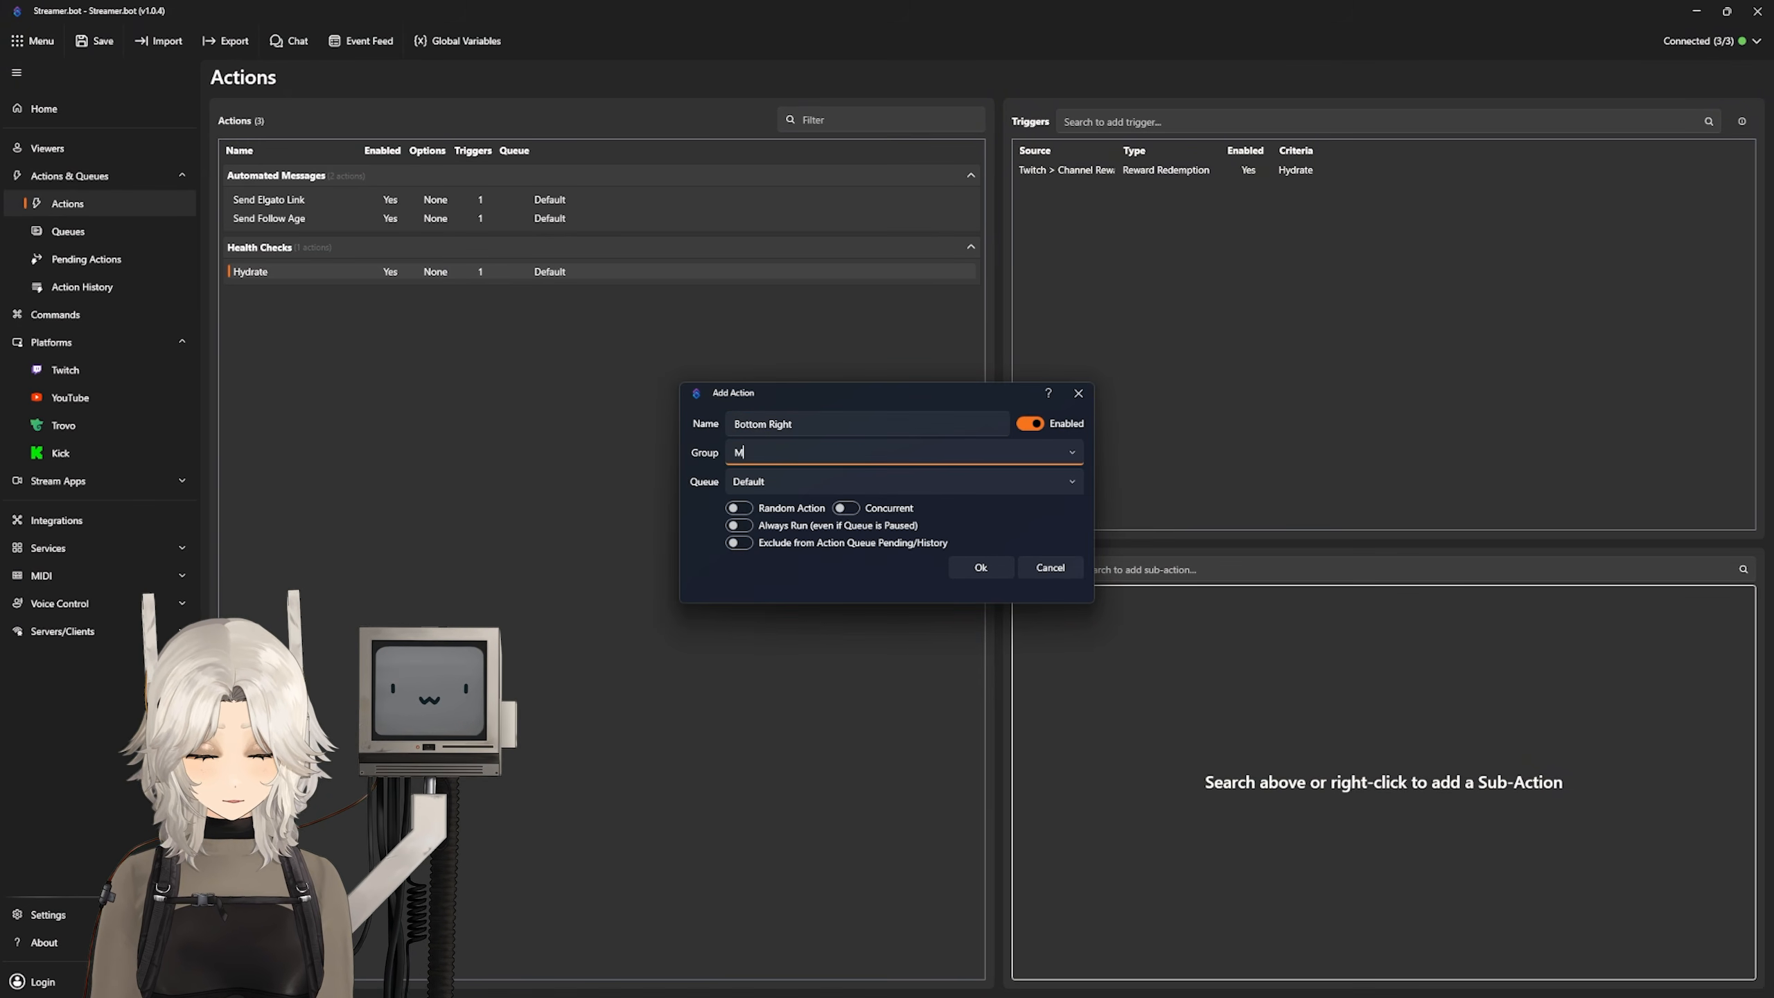
{"action": "type", "text": "odel Movement"}
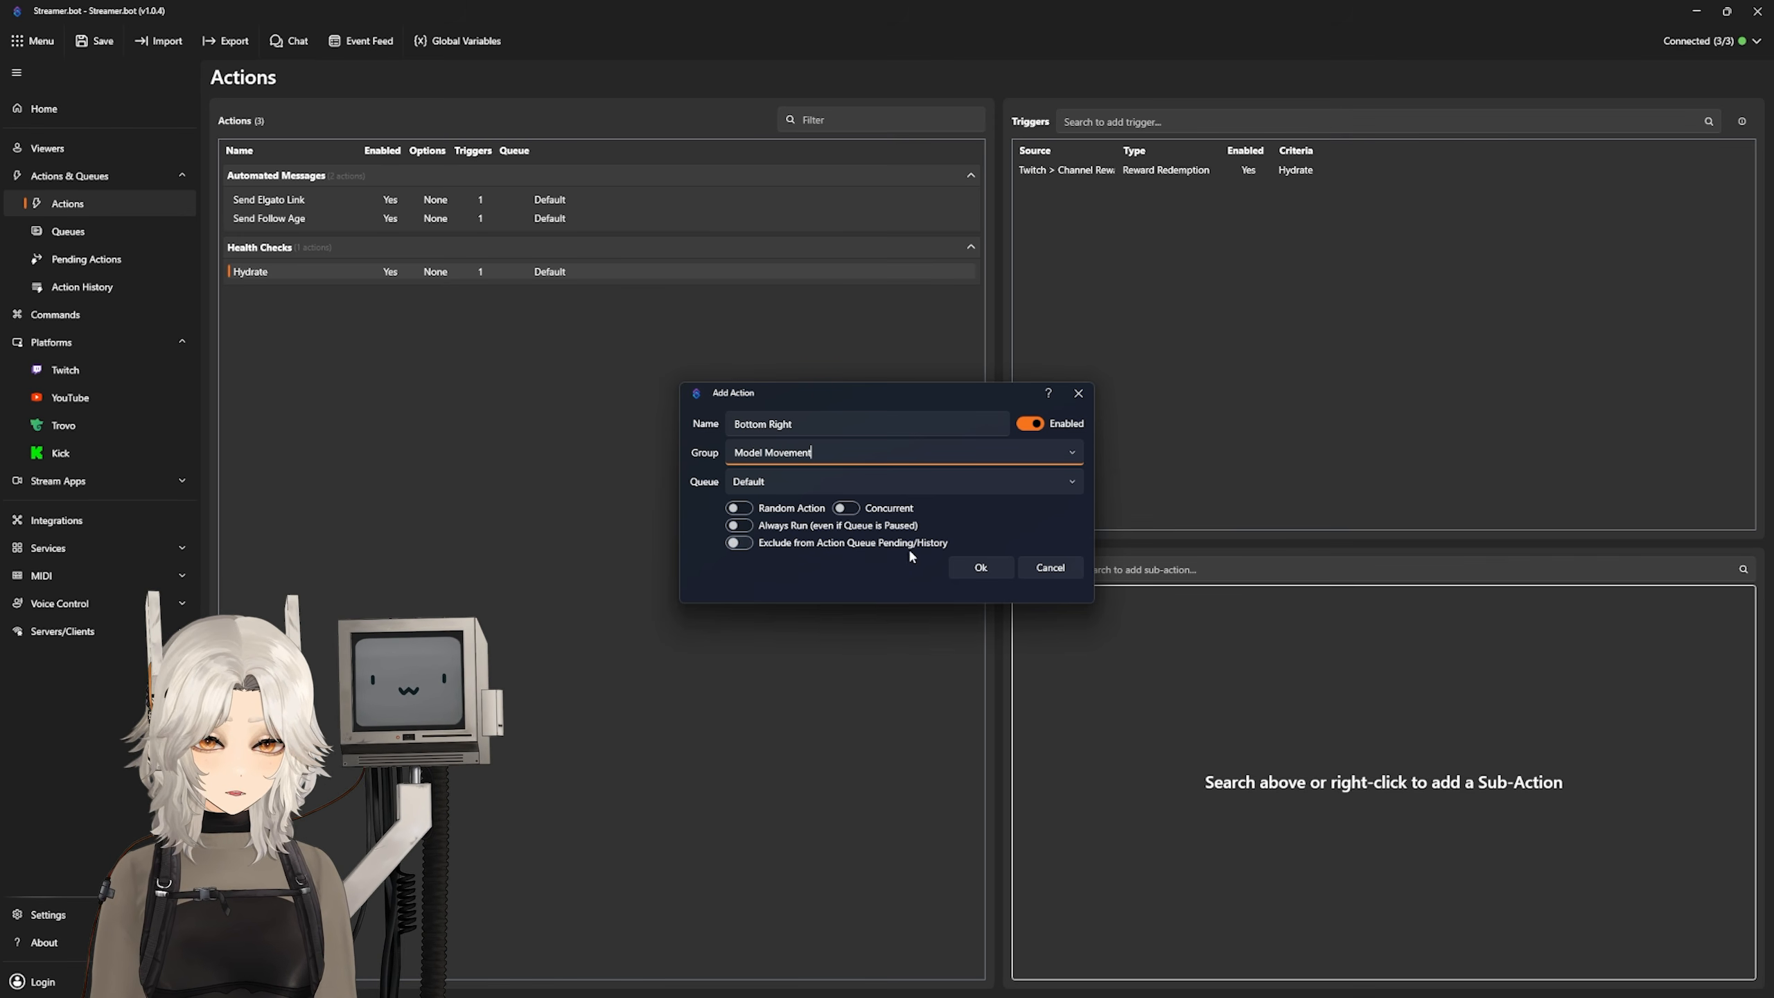
{"action": "left_click", "coordinate": [978, 567]}
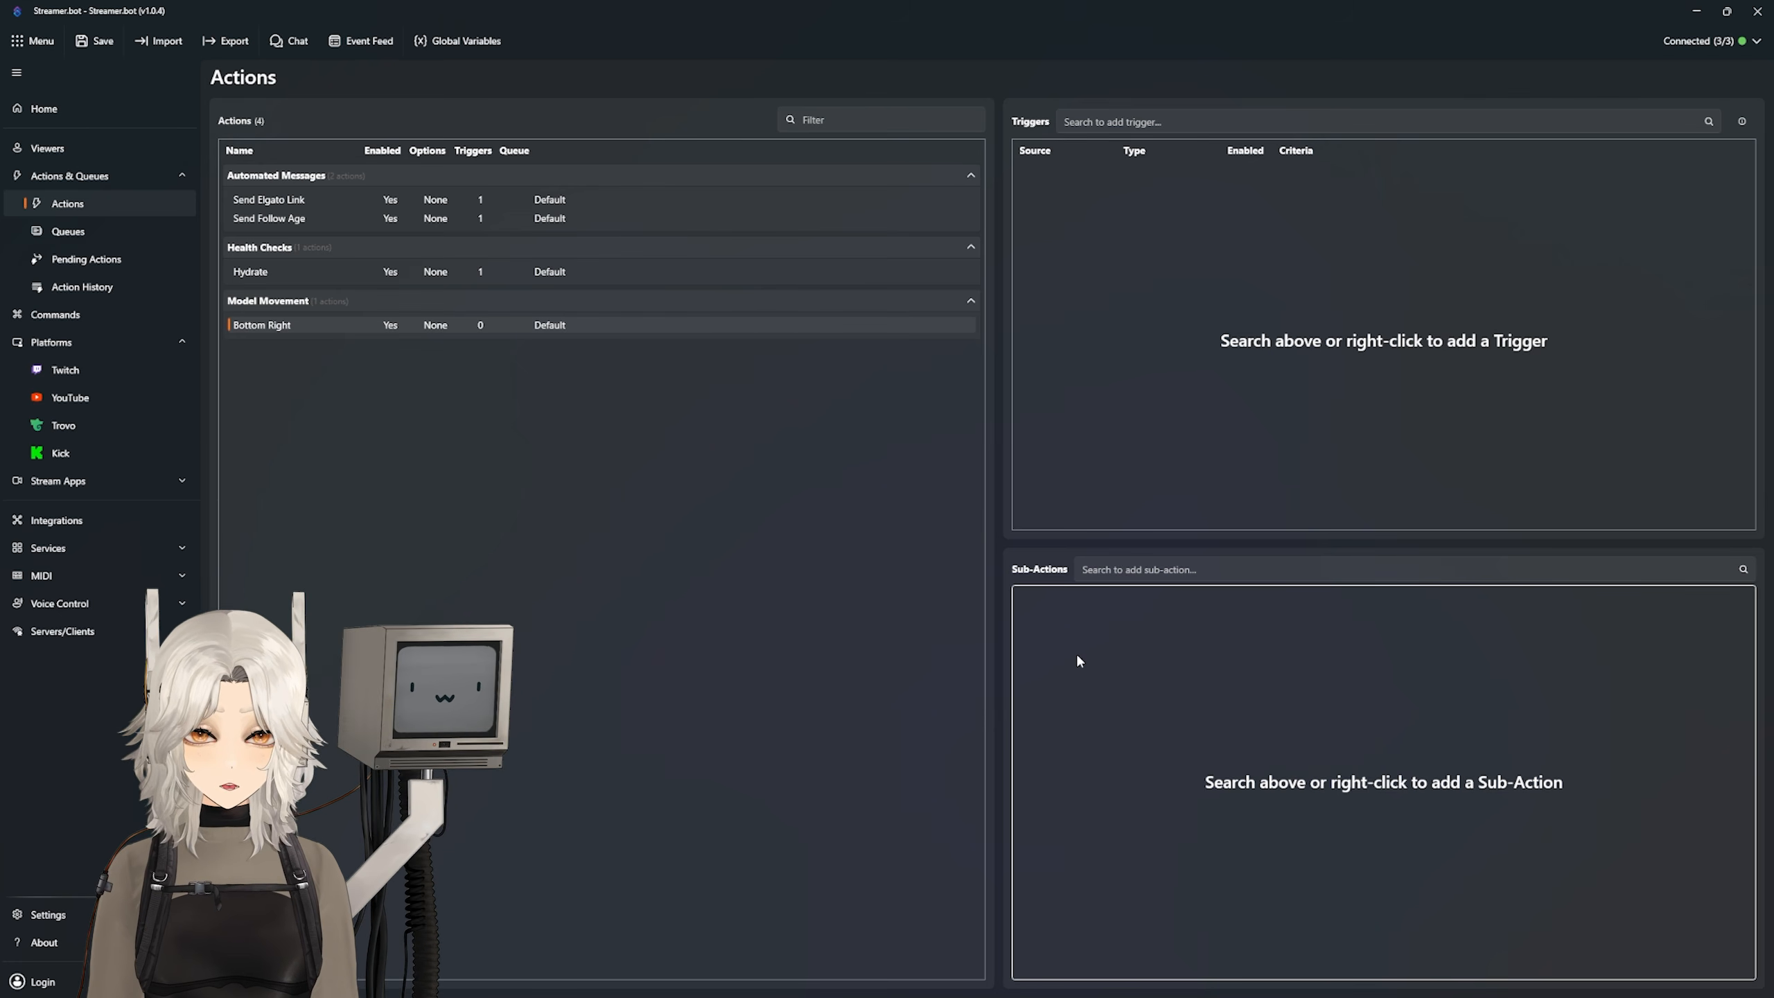
Step: Begin a VTube Studio Move Model sub-action for the Bottom Right action
{"action": "right_click", "coordinate": [1097, 657]}
{"action": "mouse_move", "coordinate": [1145, 769]}
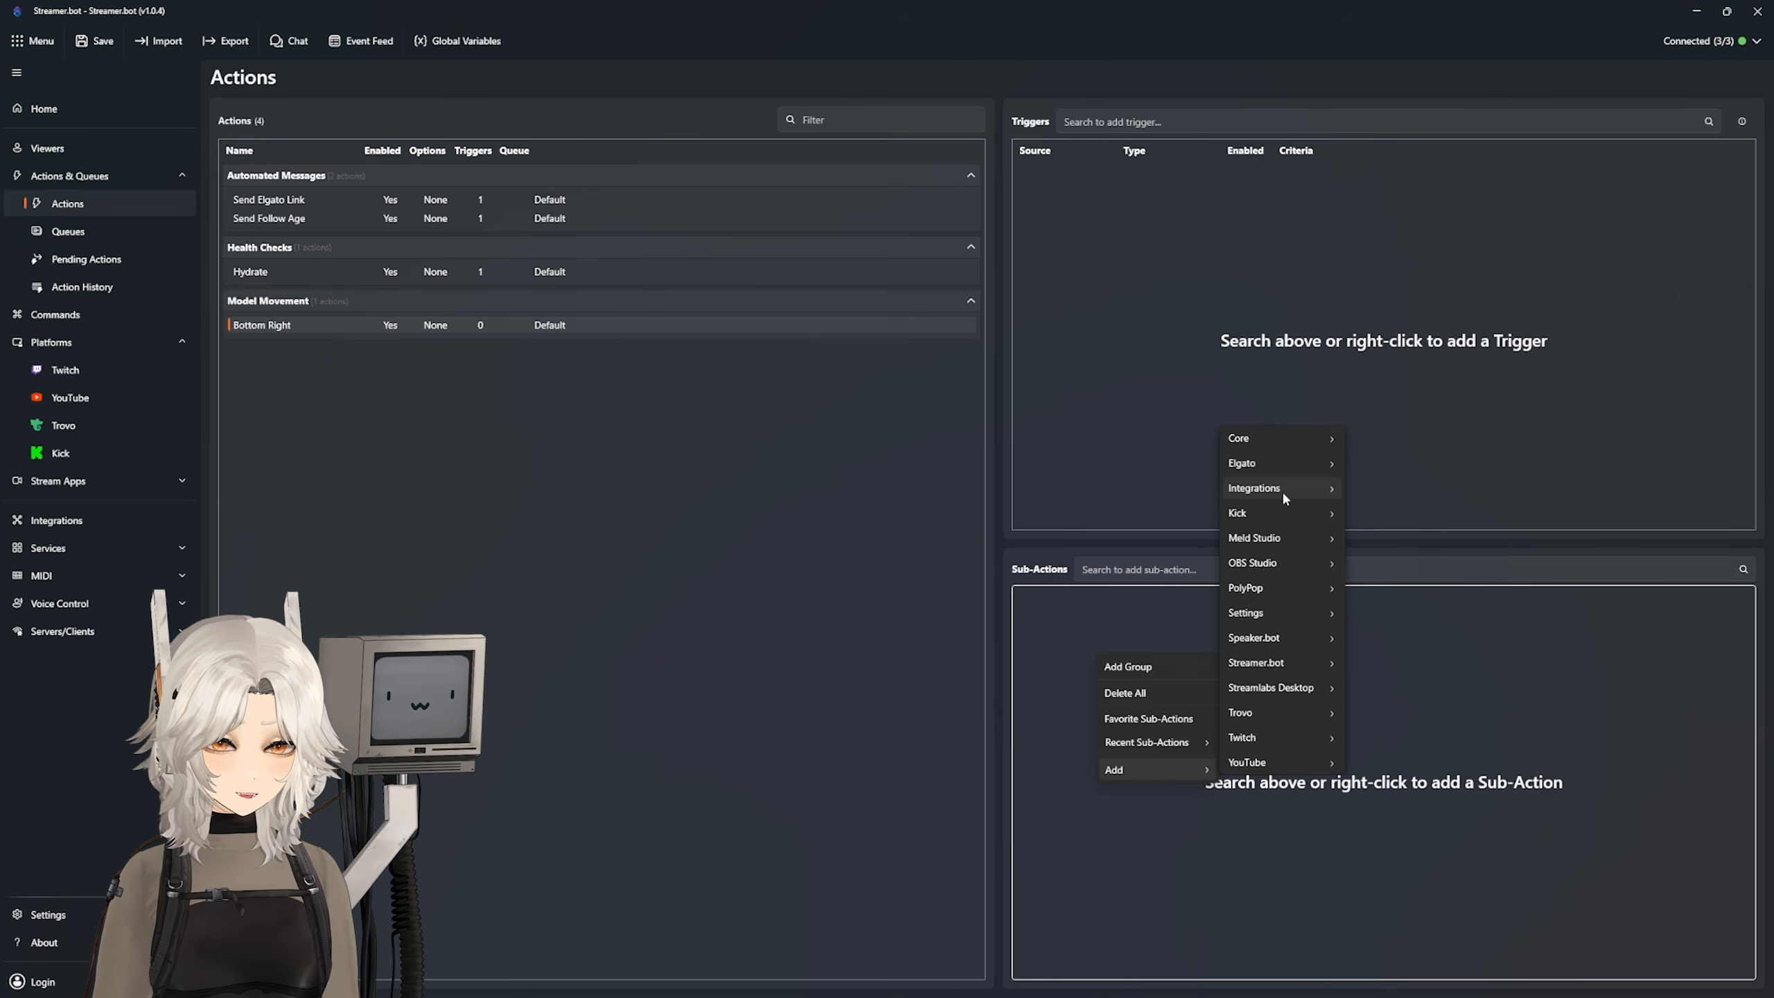
{"action": "mouse_move", "coordinate": [1281, 489]}
{"action": "mouse_move", "coordinate": [1390, 695]}
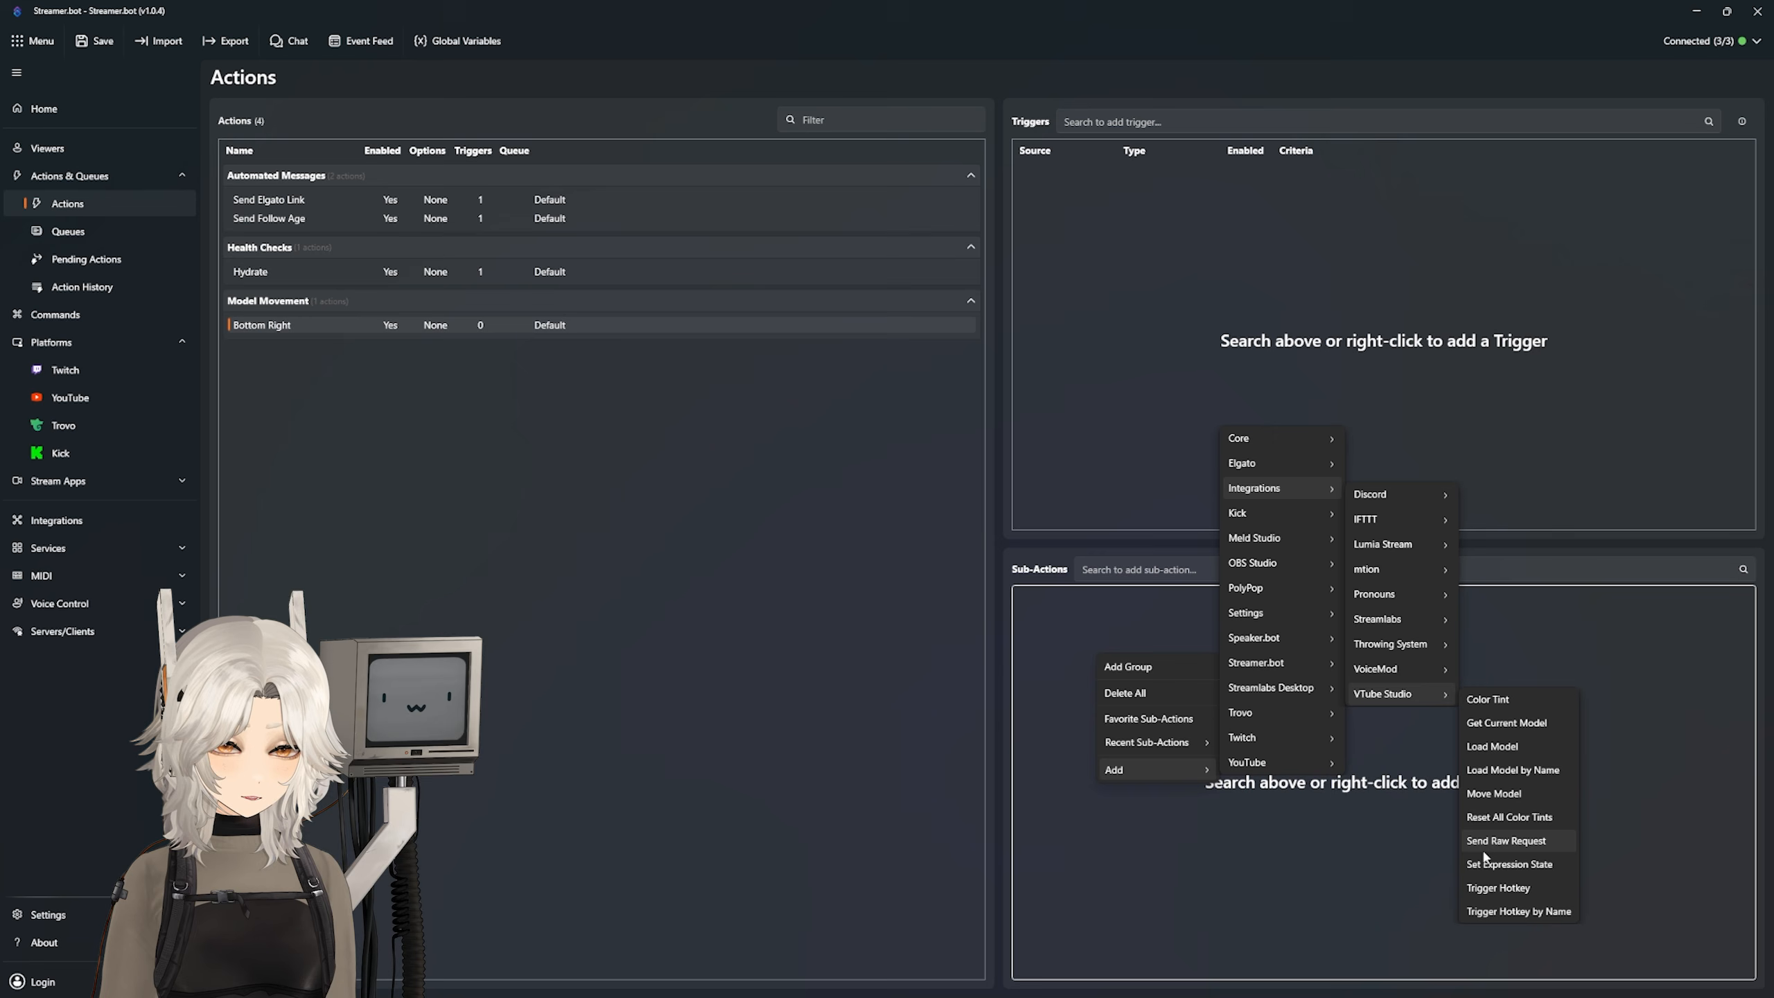
{"action": "left_click", "coordinate": [1492, 796]}
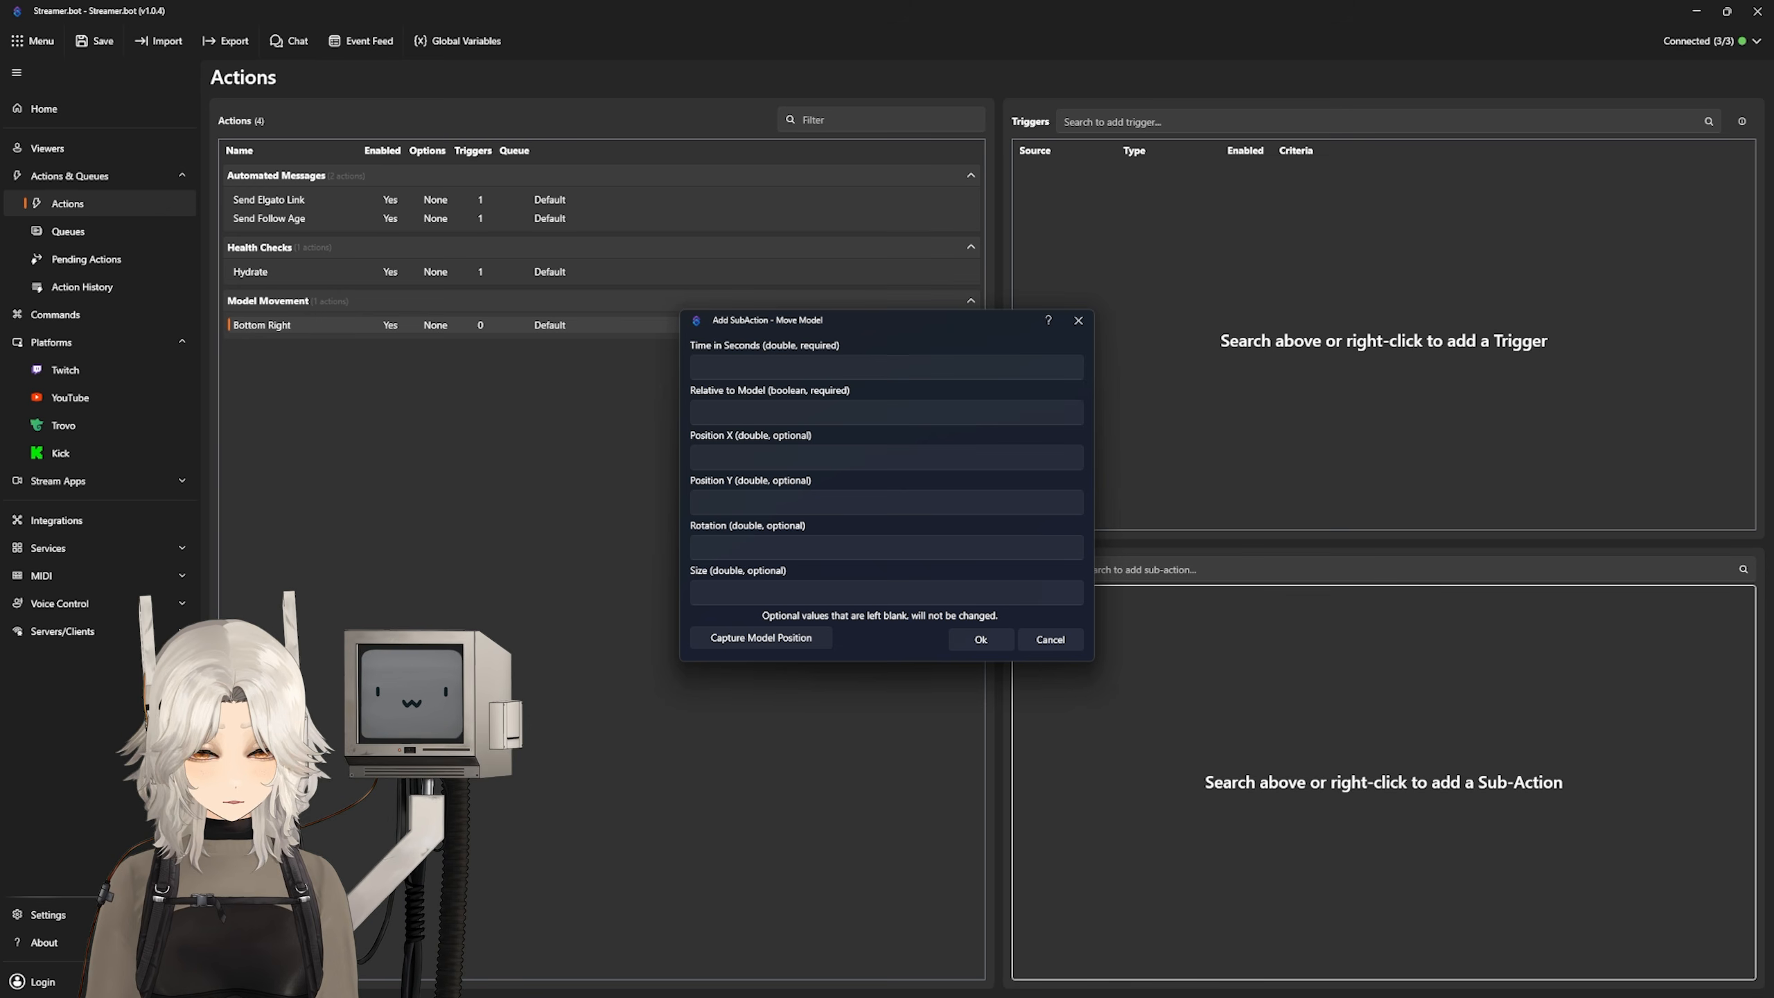
Step: Place the model in the bottom-right corner of the VTube Studio scene and capture its position in the Move Model sub-action
{"action": "key", "text": "alt+Tab"}
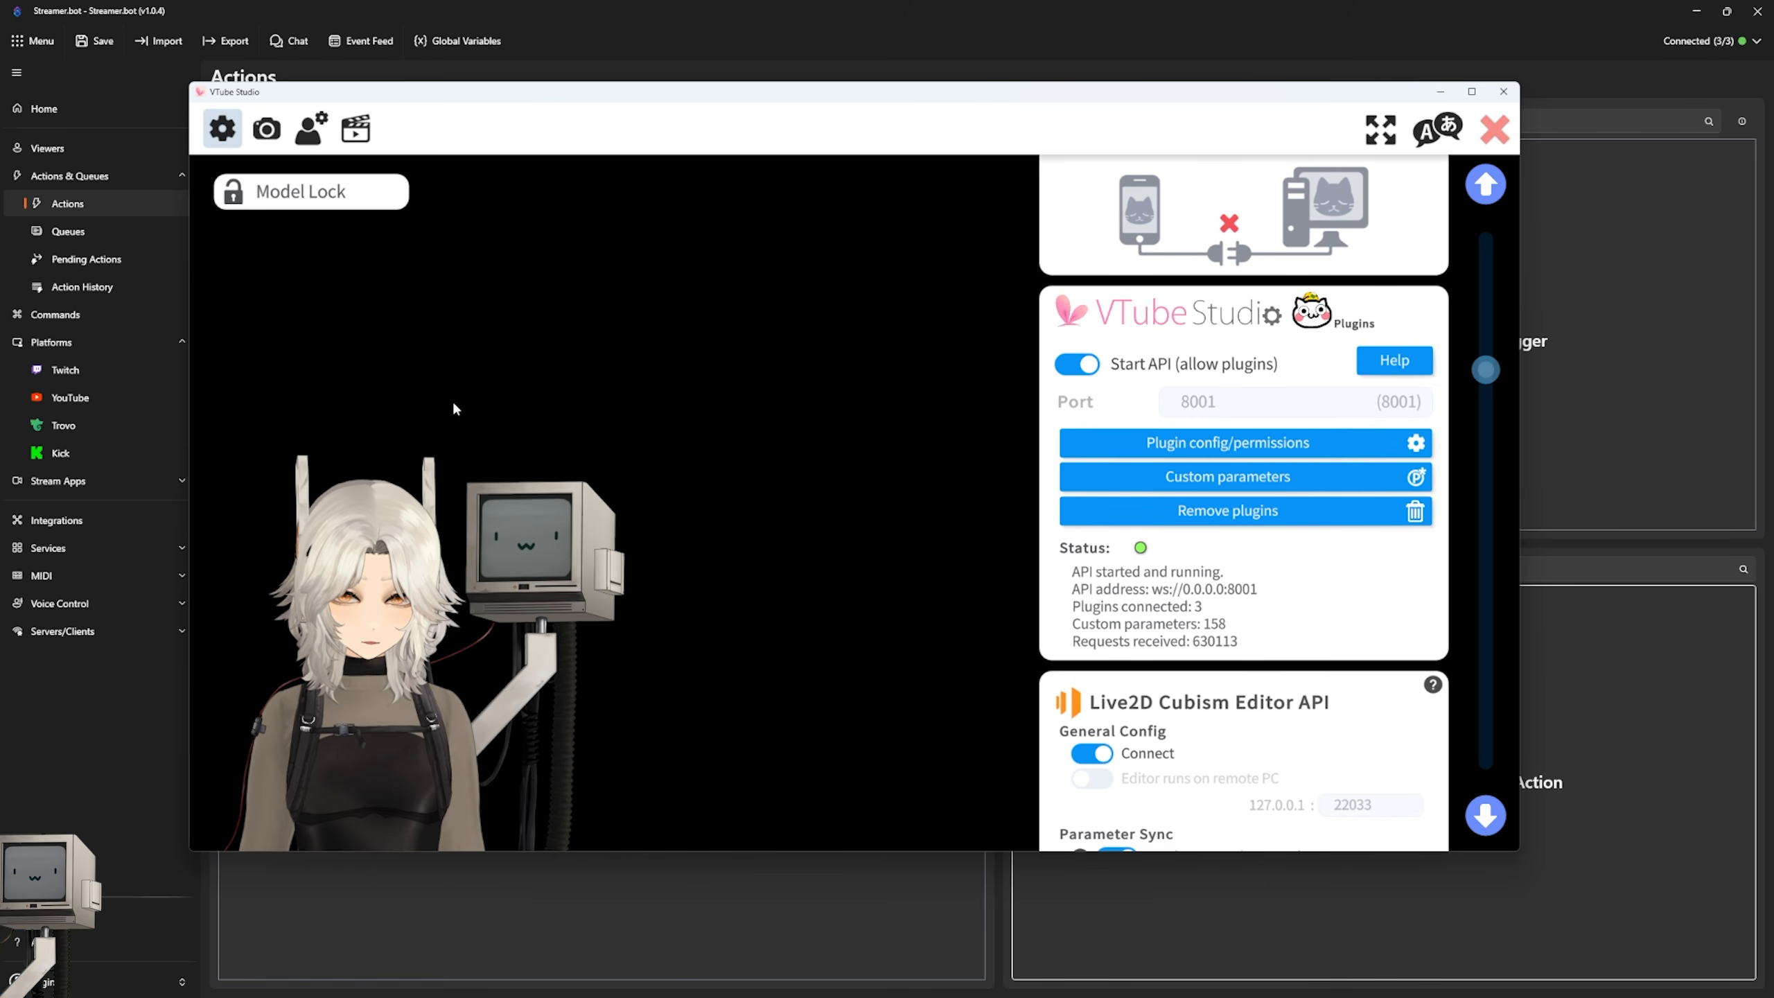
{"action": "left_click", "coordinate": [1495, 130]}
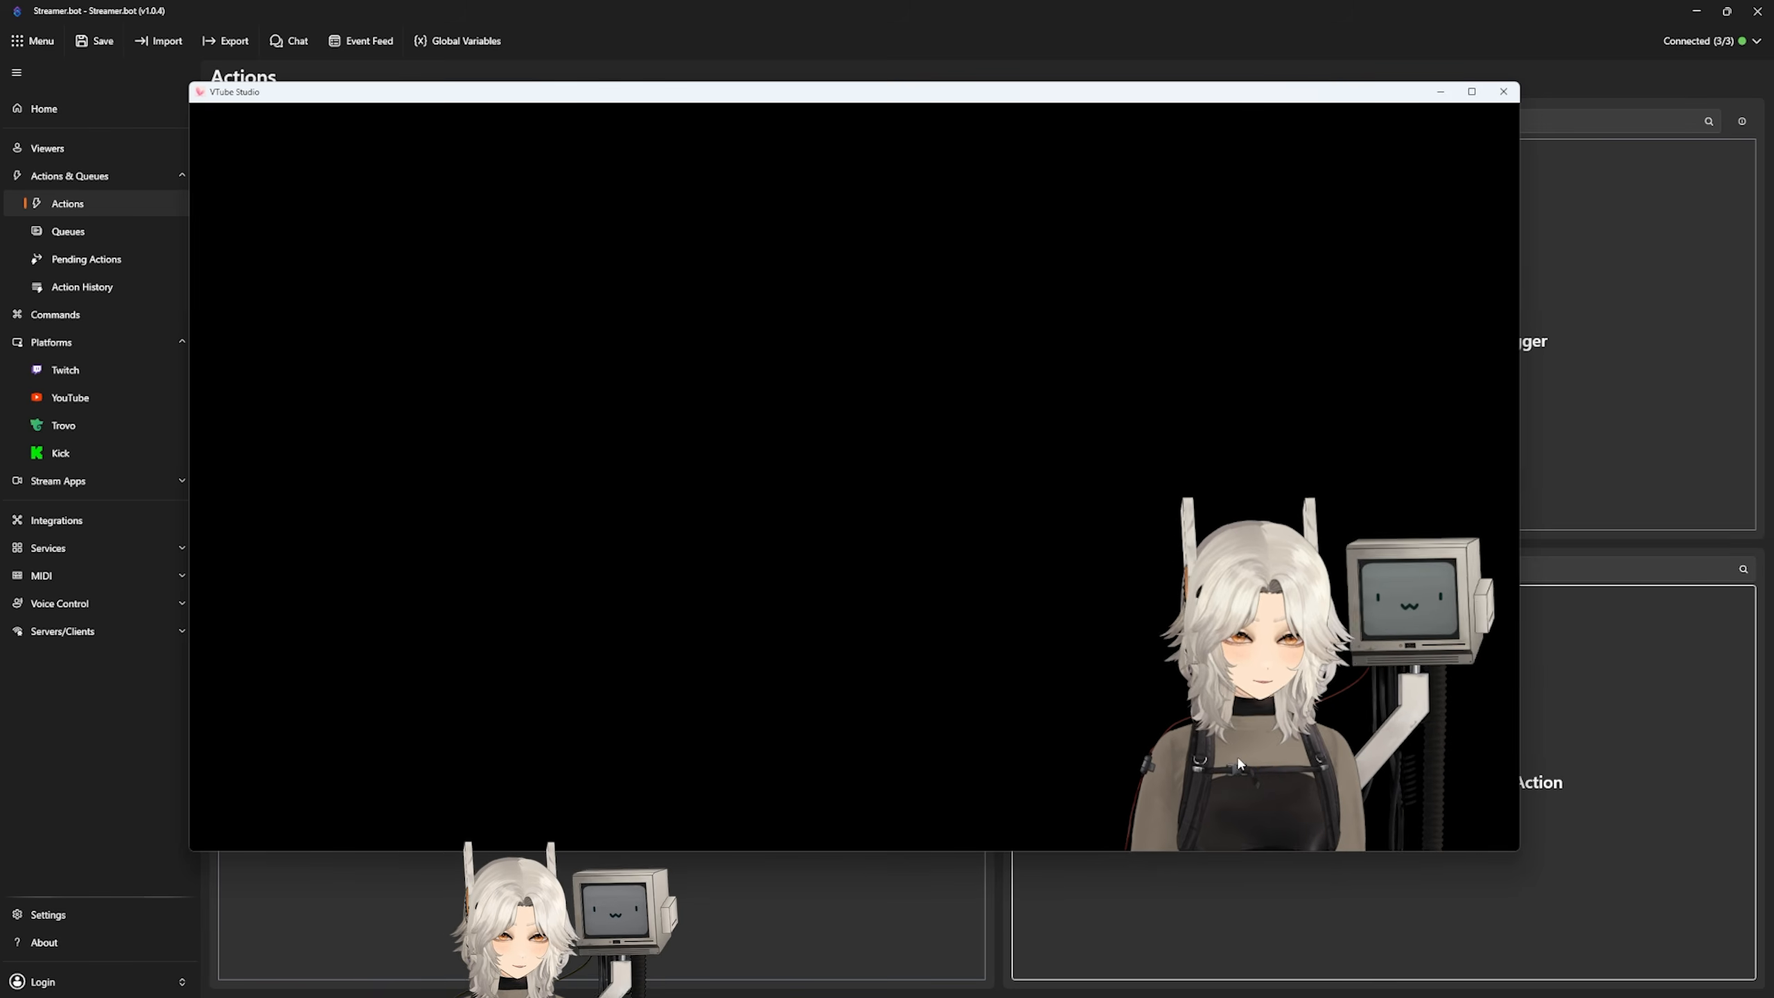
{"action": "left_click", "coordinate": [1440, 92]}
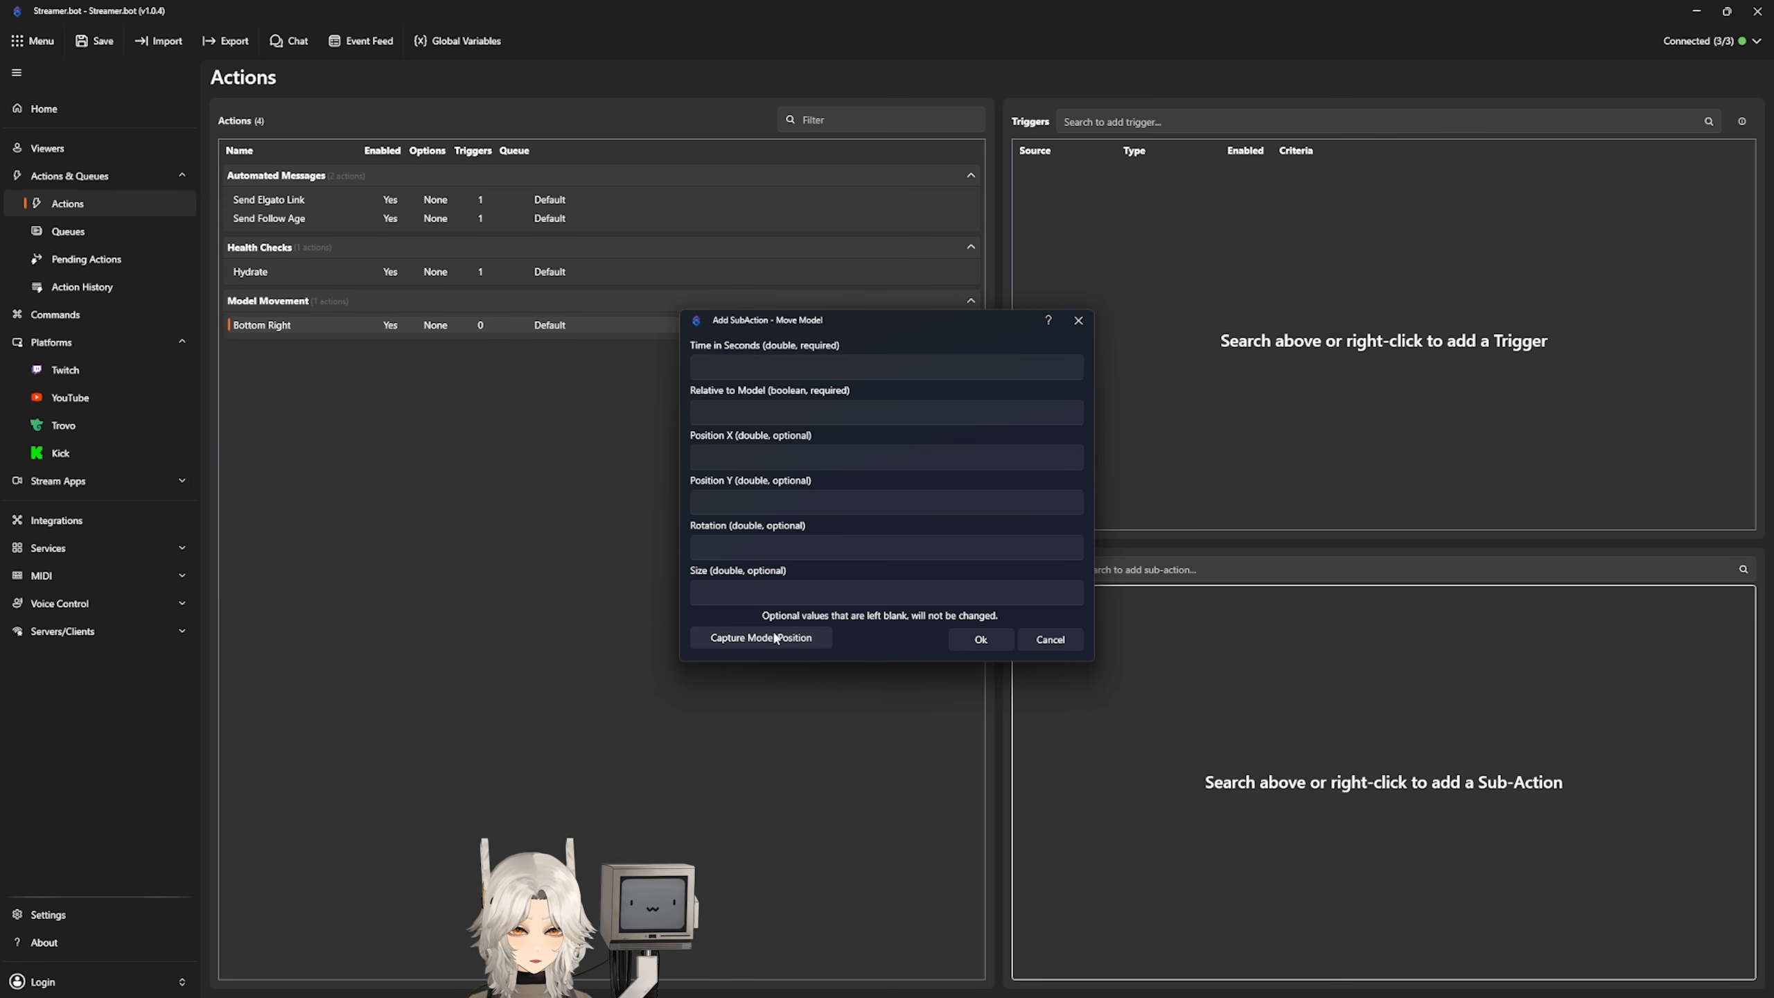
{"action": "left_click", "coordinate": [796, 639]}
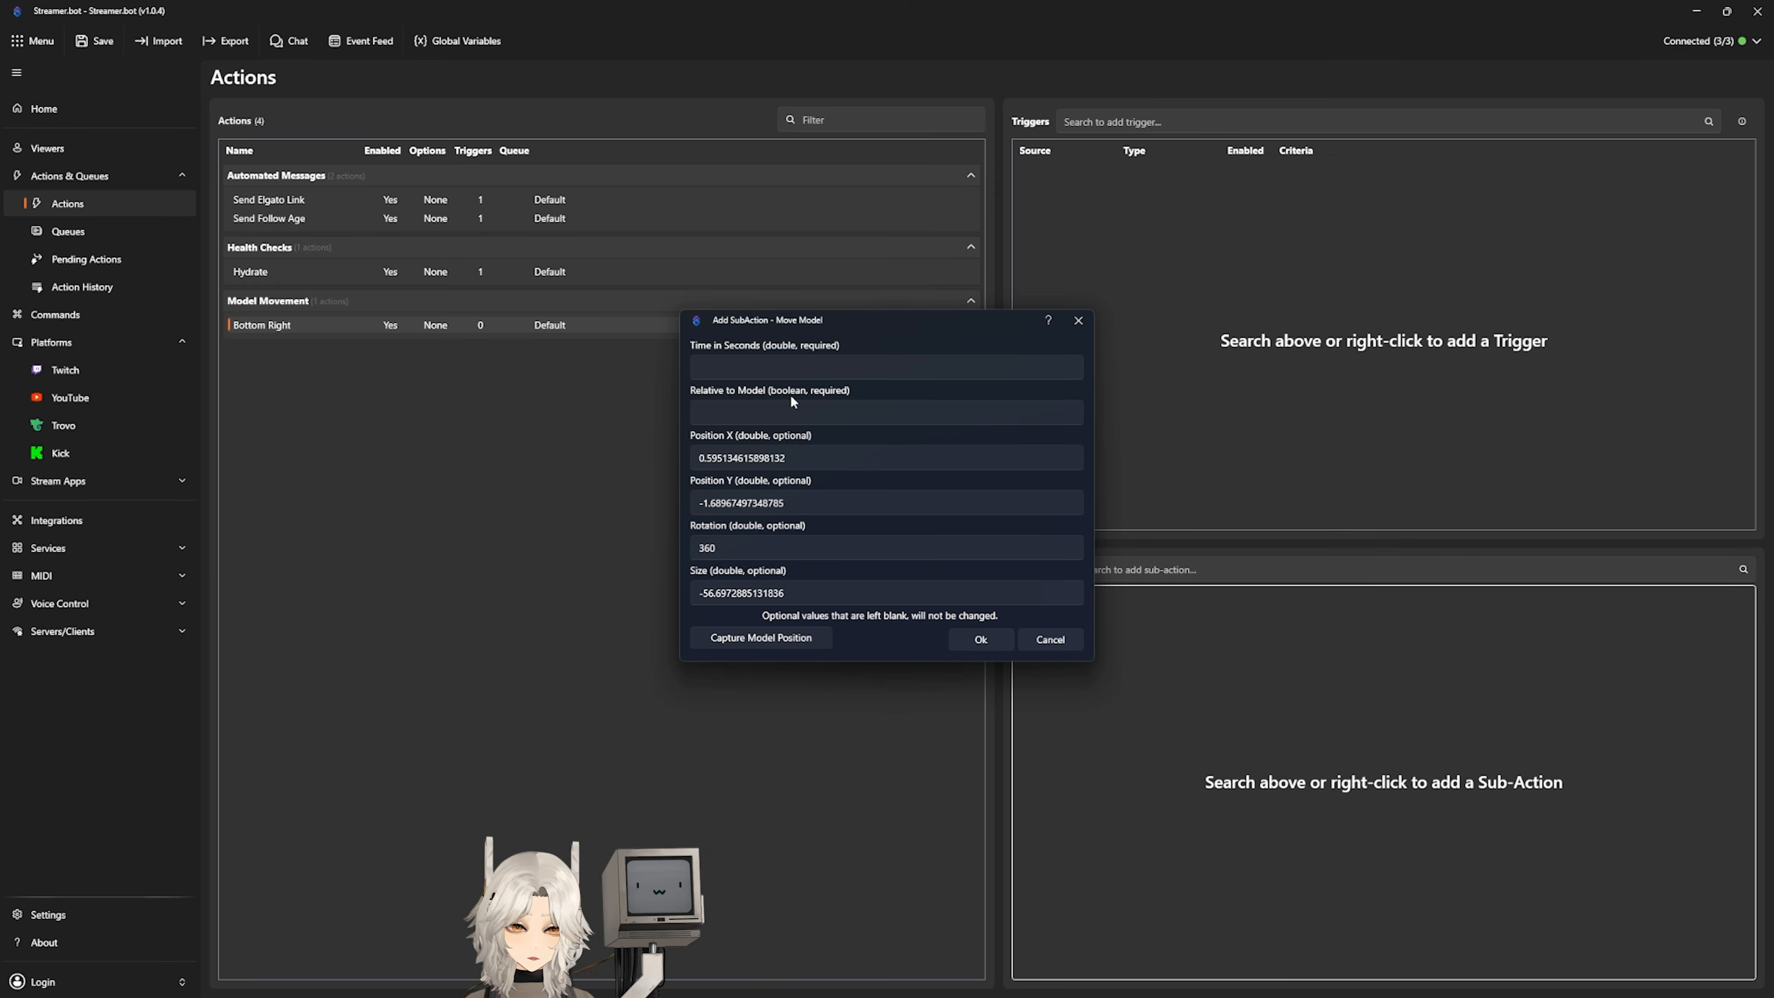
Step: Set the move time to 0.01 seconds and Relative to Model to False, and save the sub-action
{"action": "left_click", "coordinate": [742, 364]}
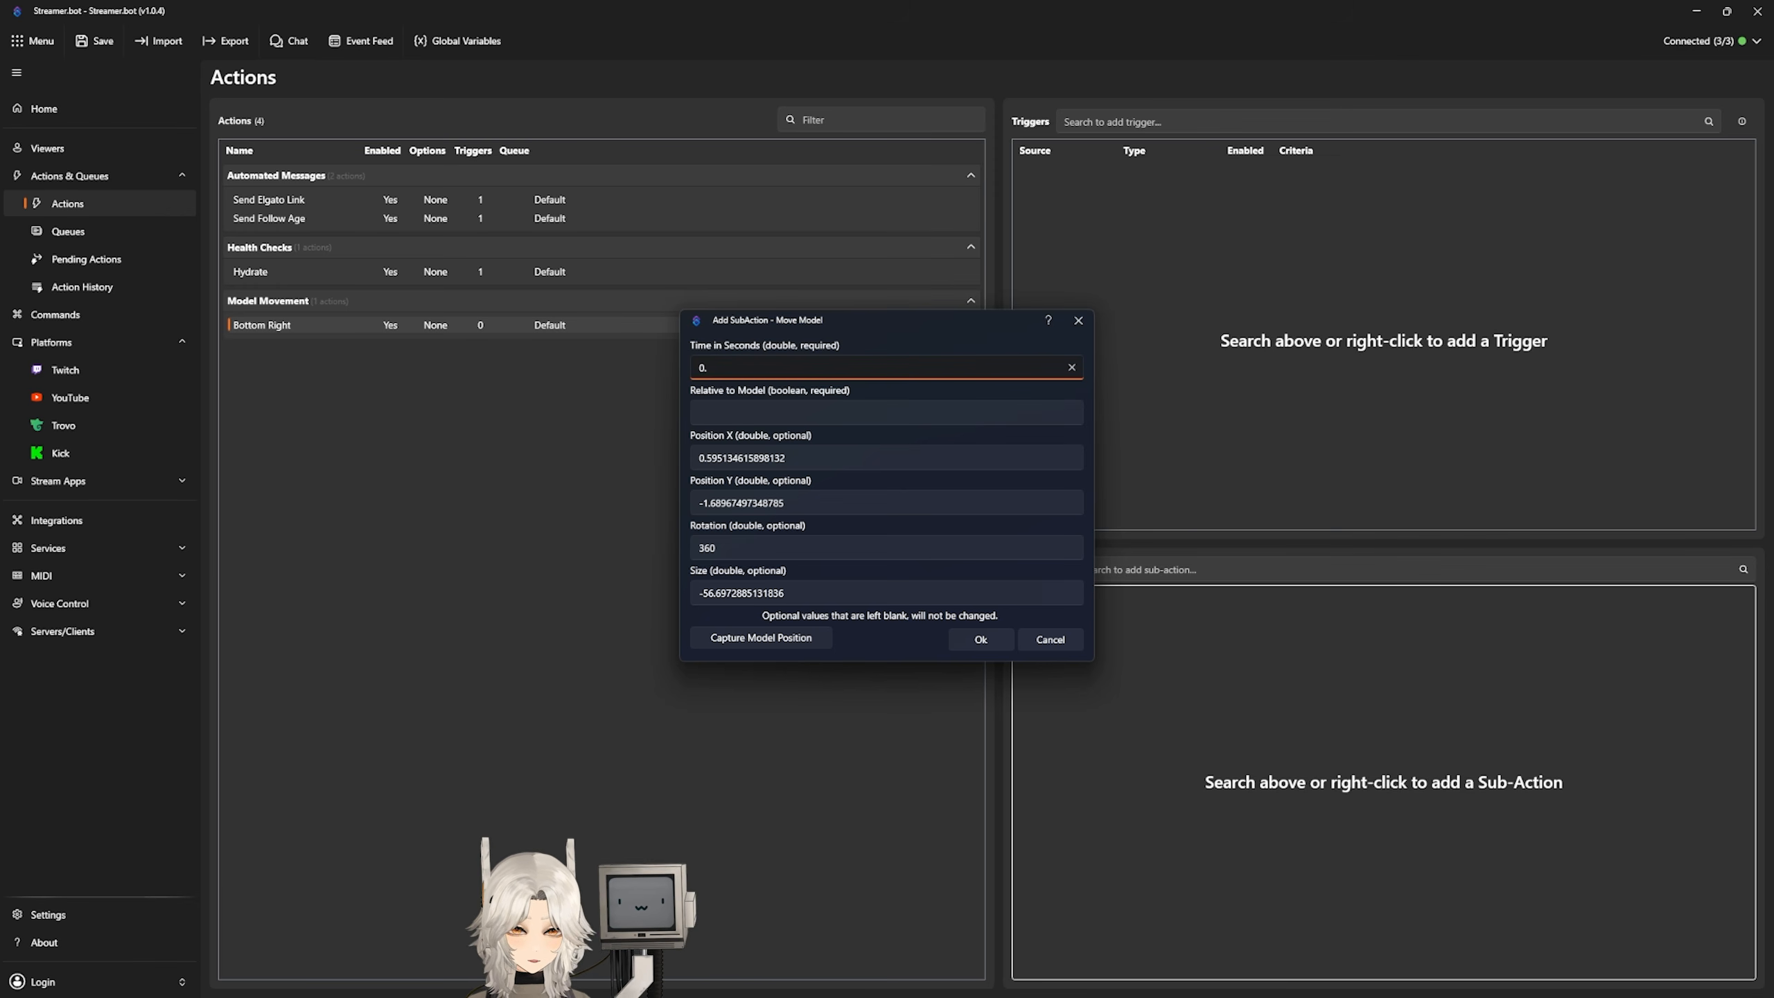
{"action": "type", "text": "0.01"}
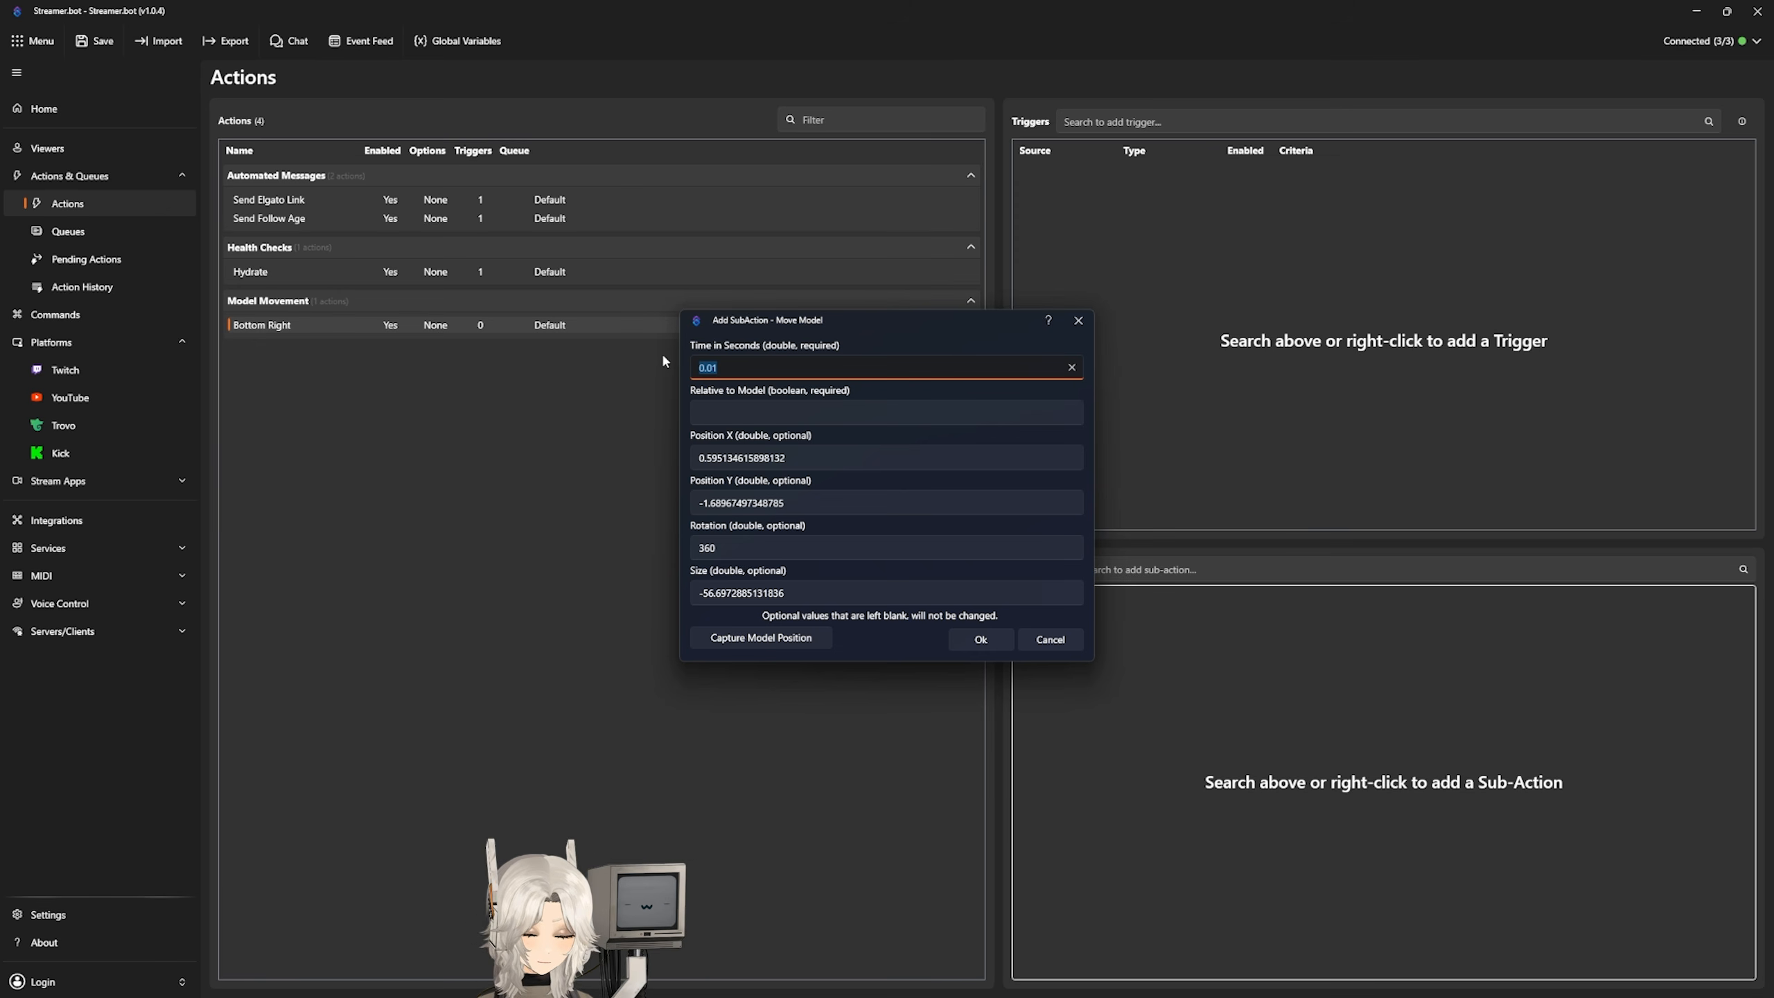
{"action": "left_click", "coordinate": [758, 368]}
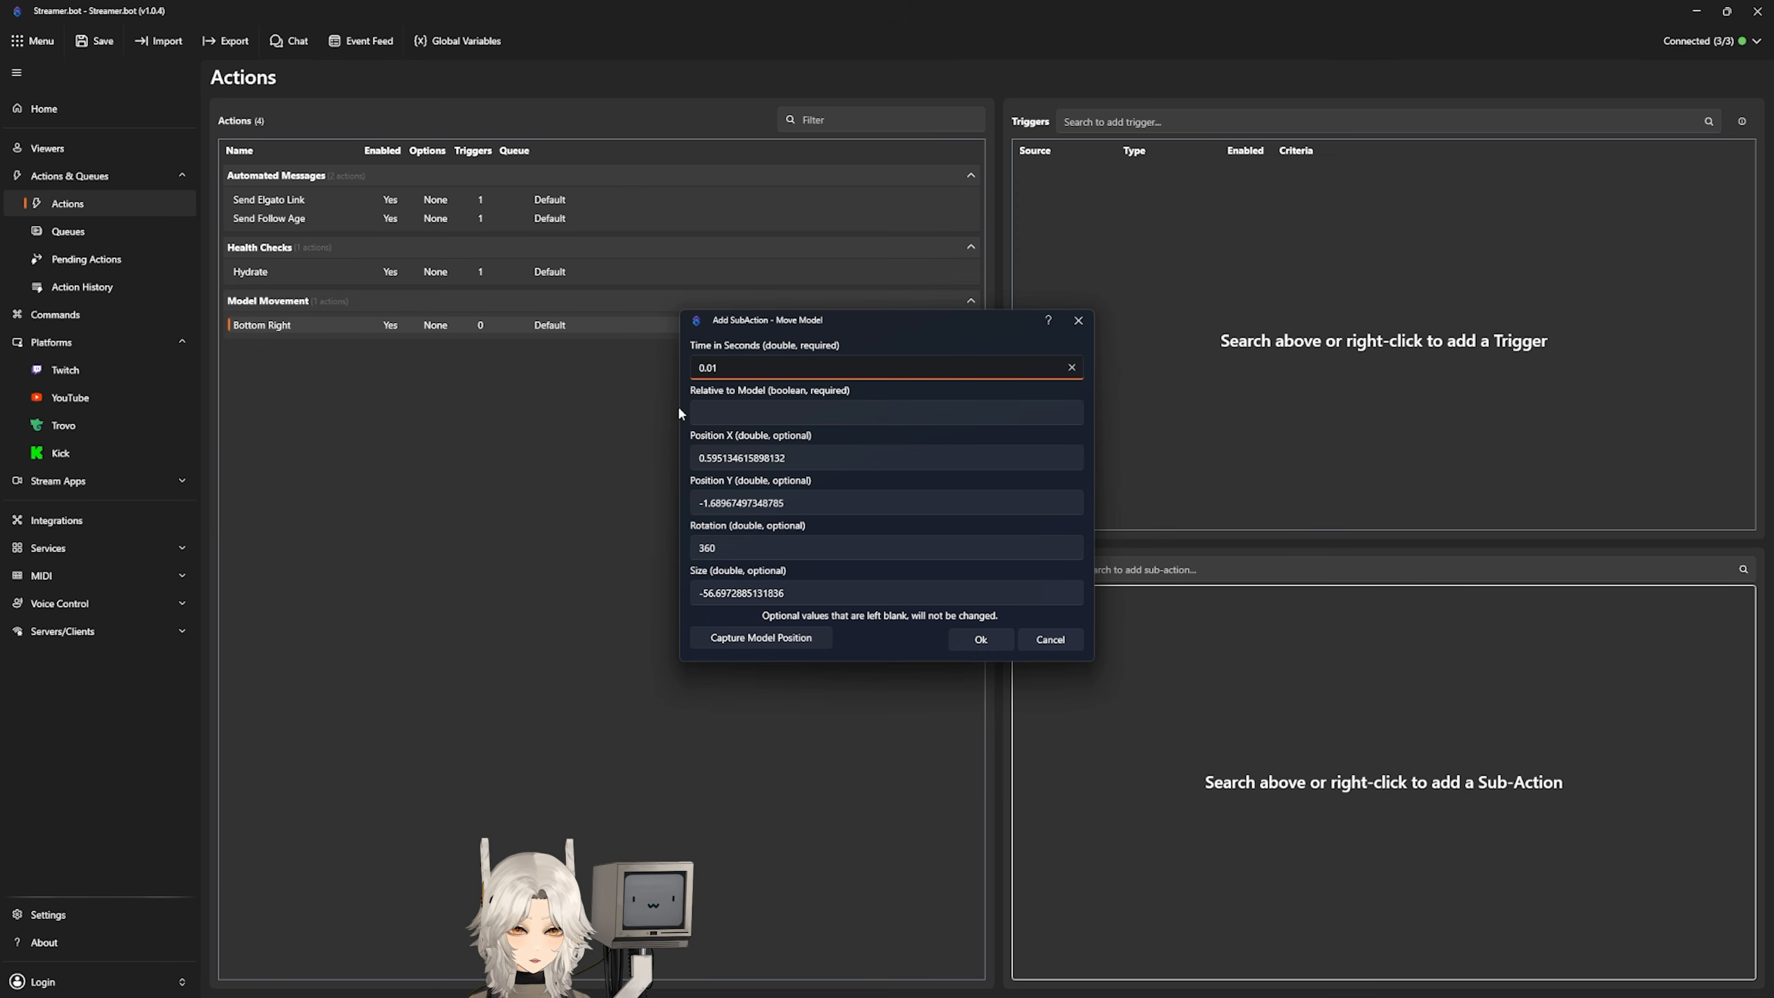
{"action": "left_click", "coordinate": [764, 405]}
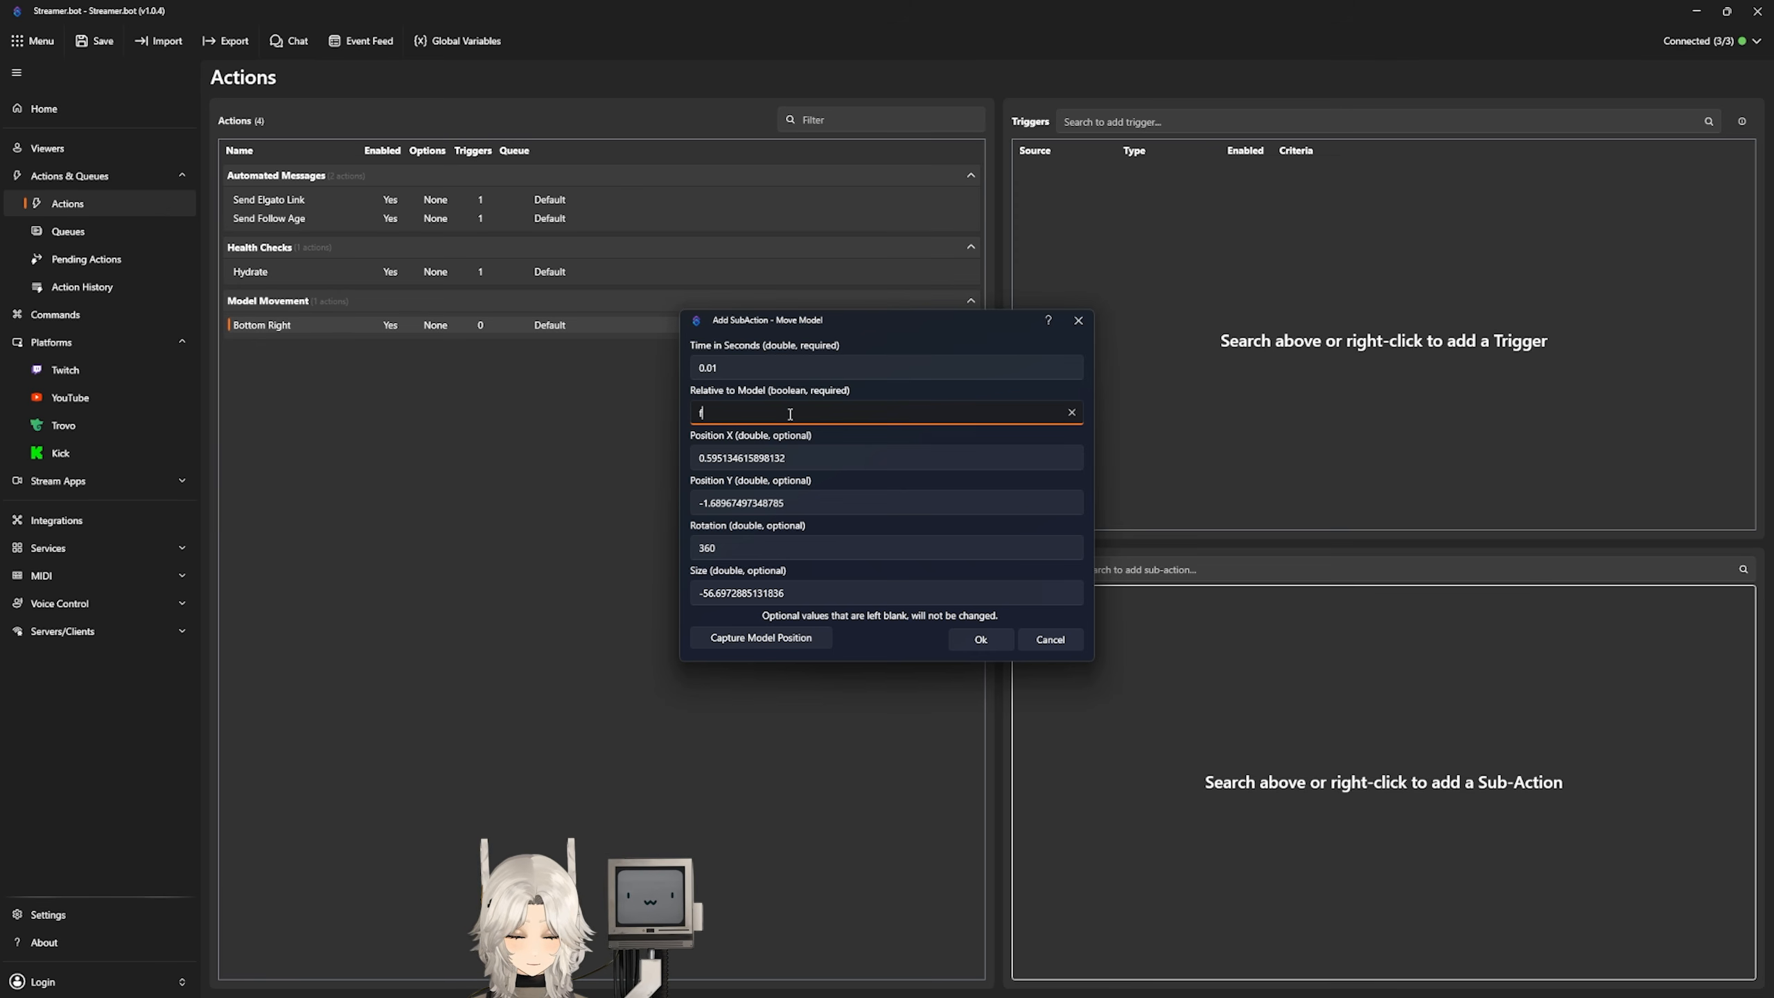
{"action": "key", "text": "BackSpace"}
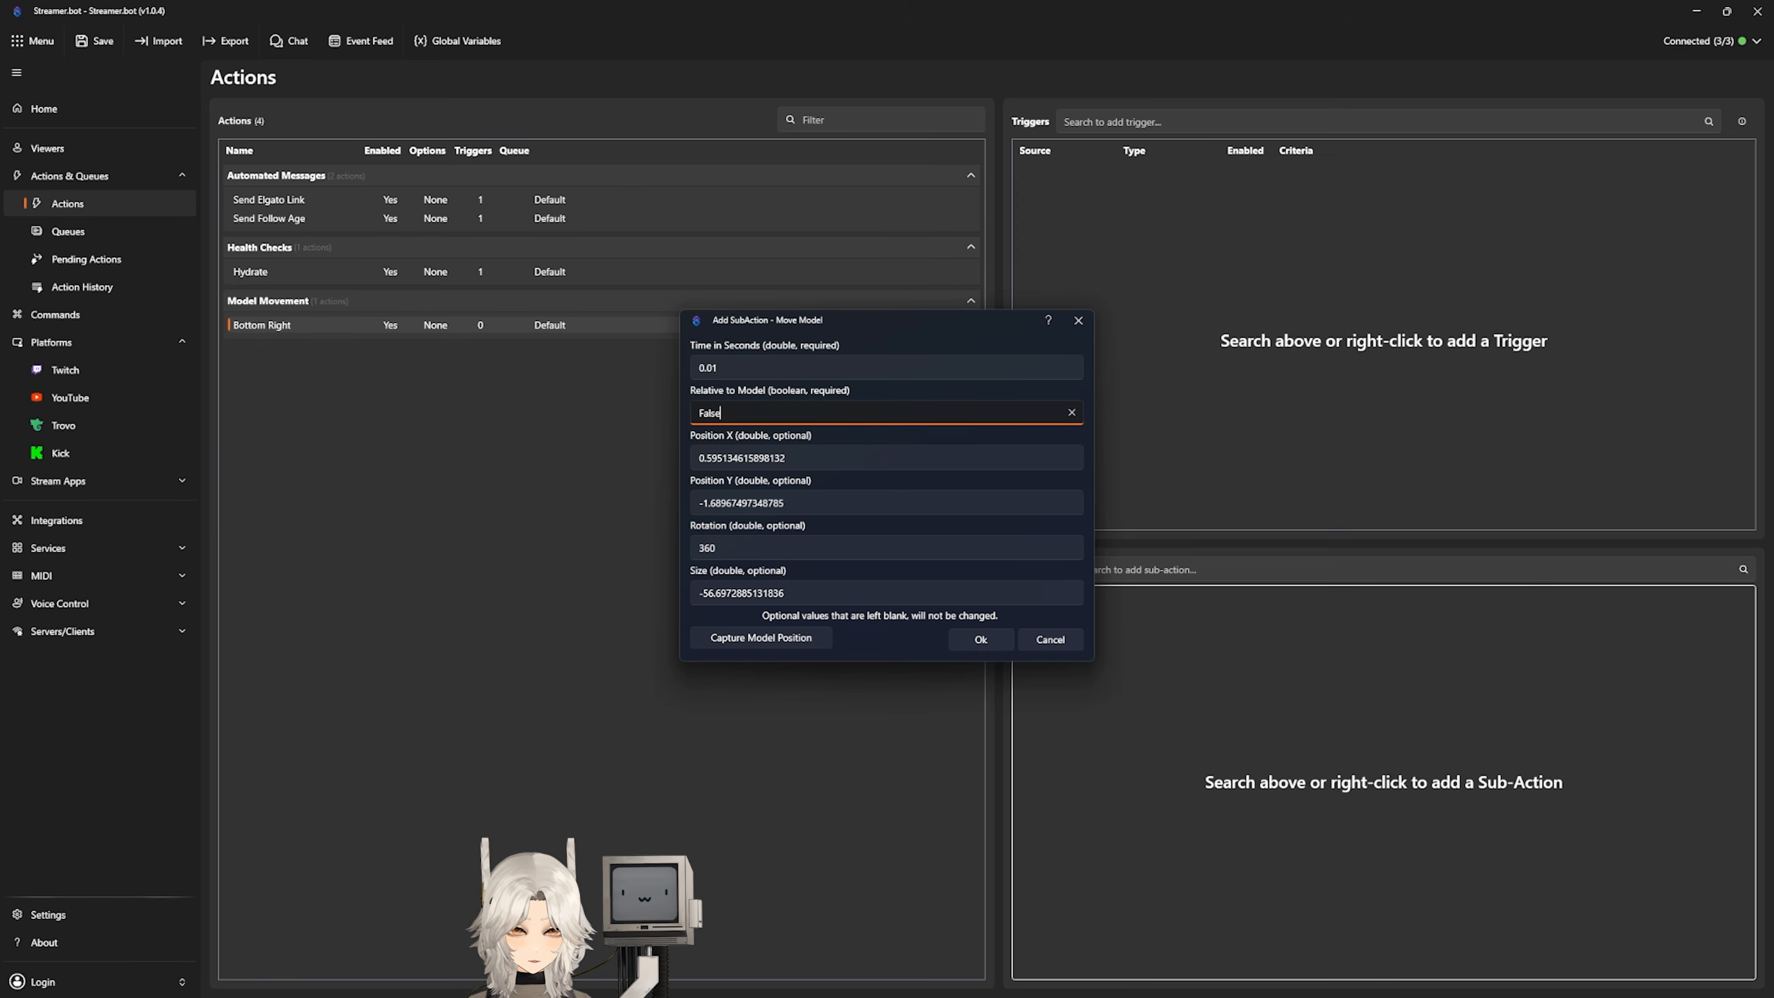
{"action": "left_click", "coordinate": [980, 639]}
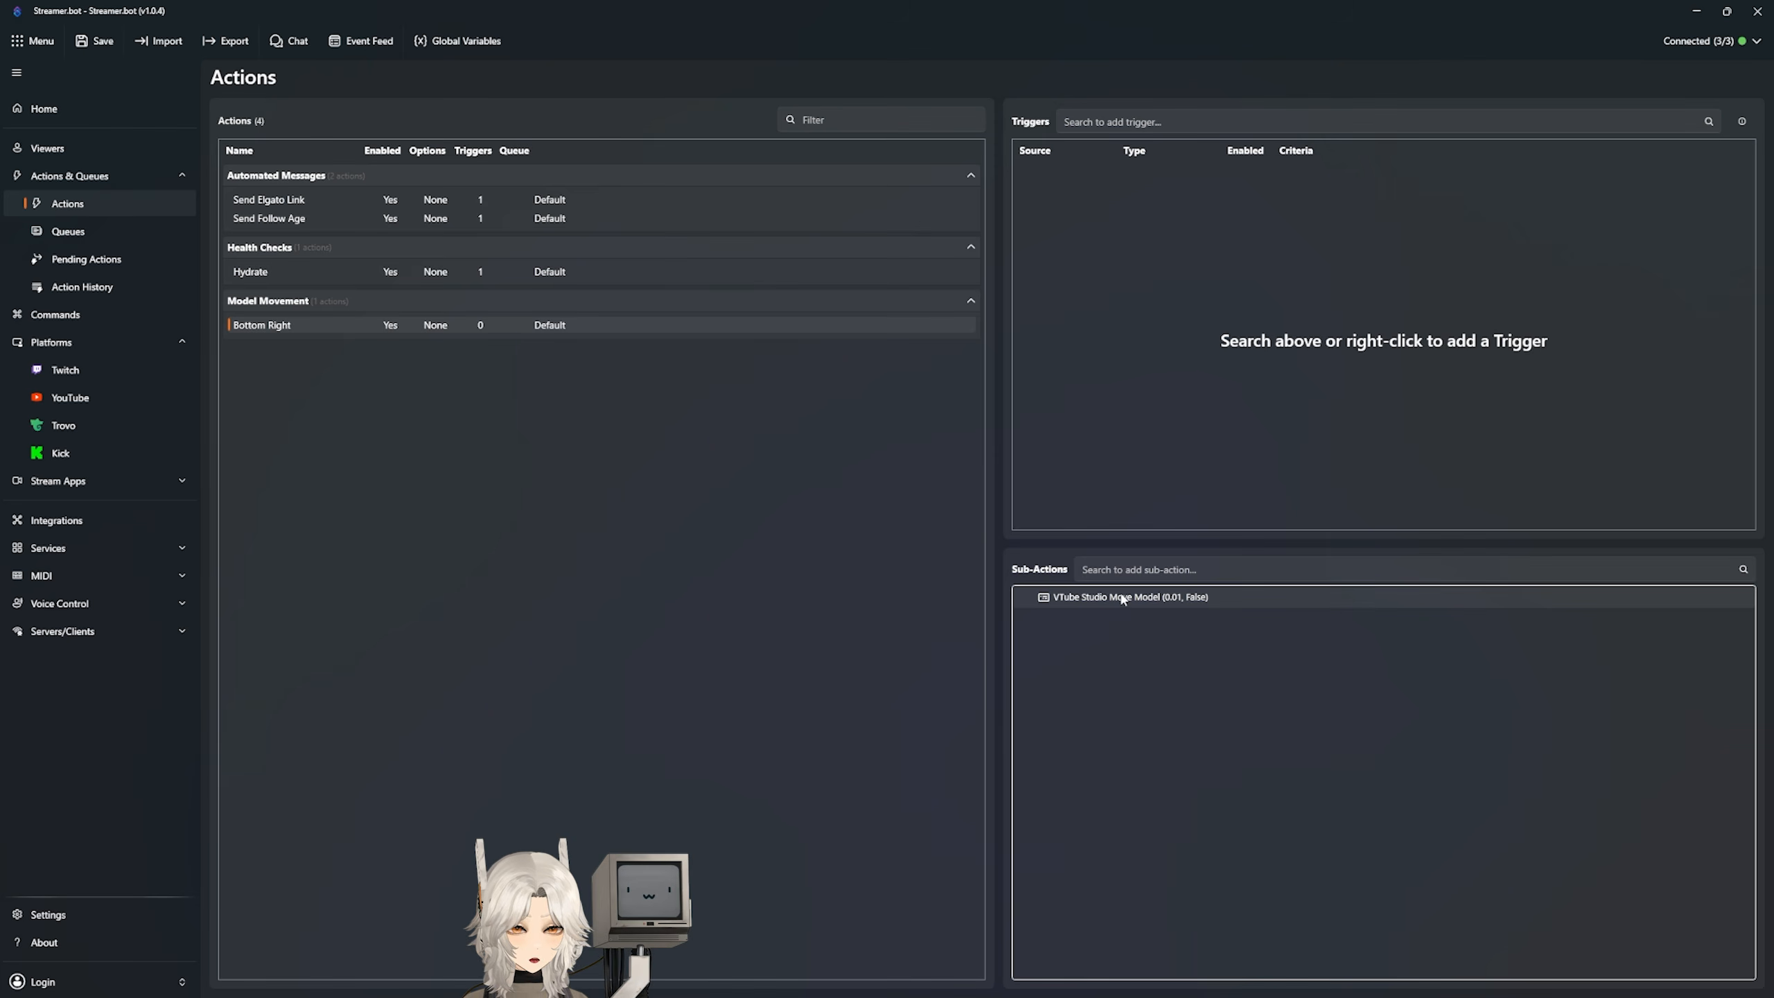
Step: Duplicate the Bottom Right action and rename the copy to "Middle"
{"action": "right_click", "coordinate": [260, 326]}
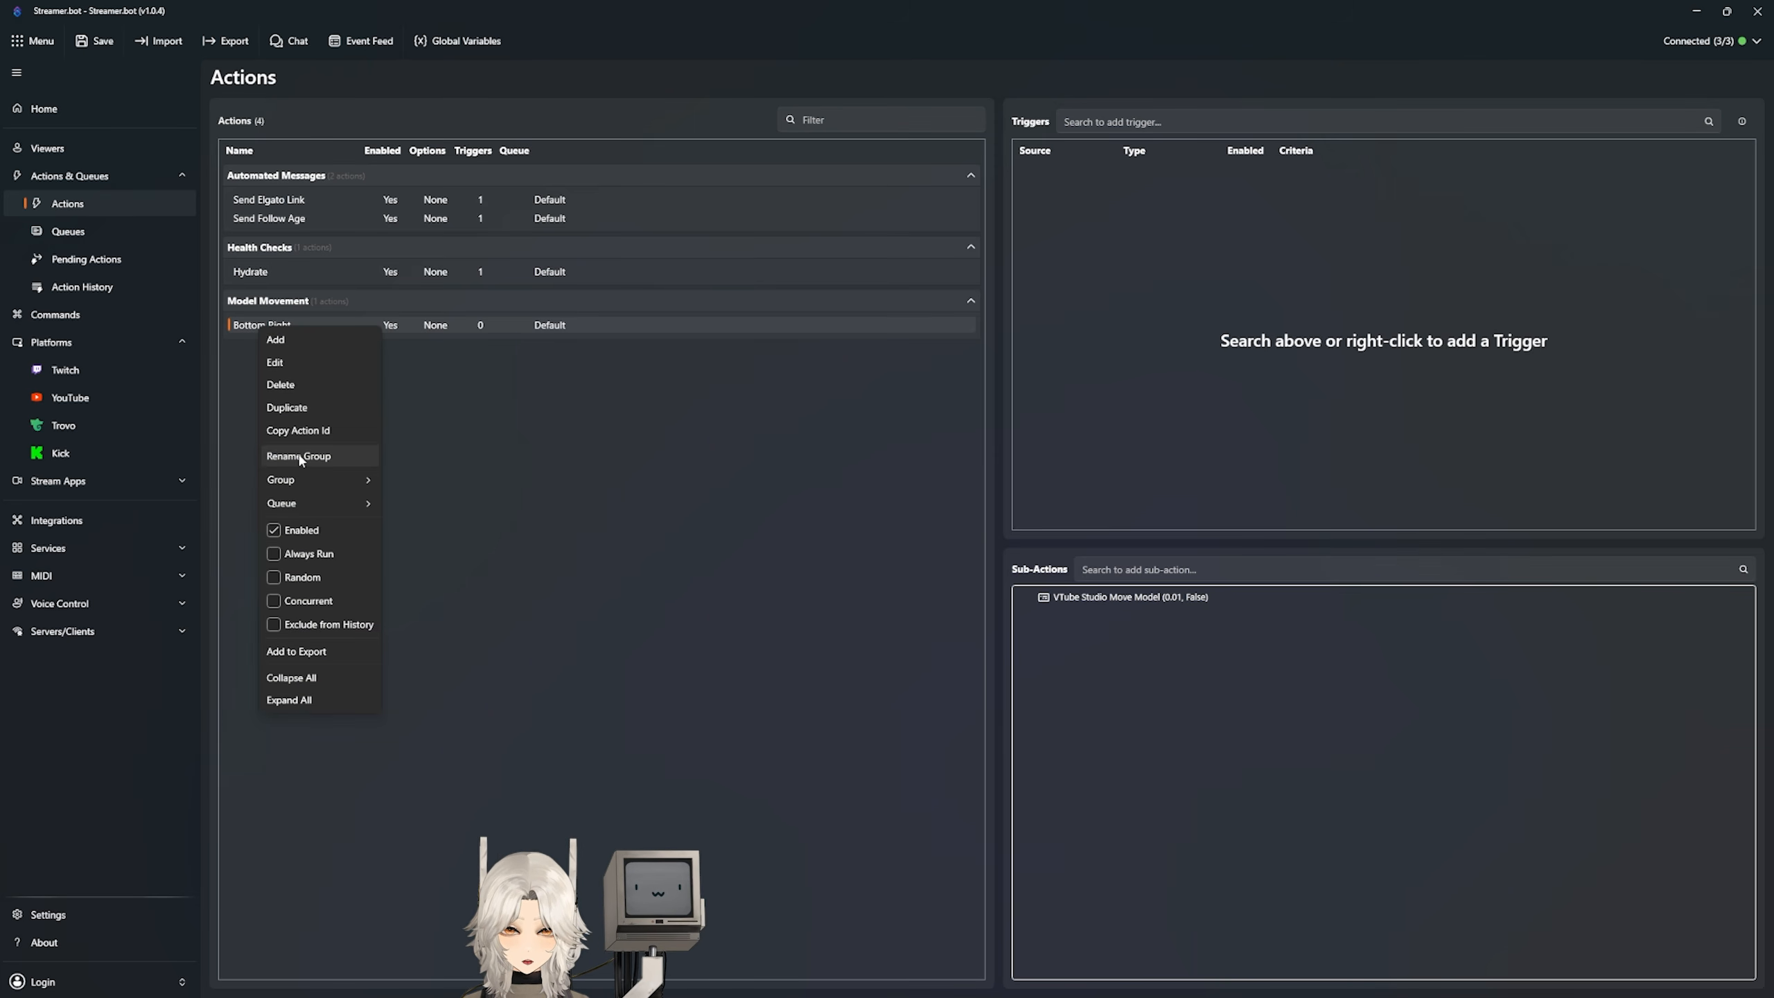
{"action": "left_click", "coordinate": [490, 372]}
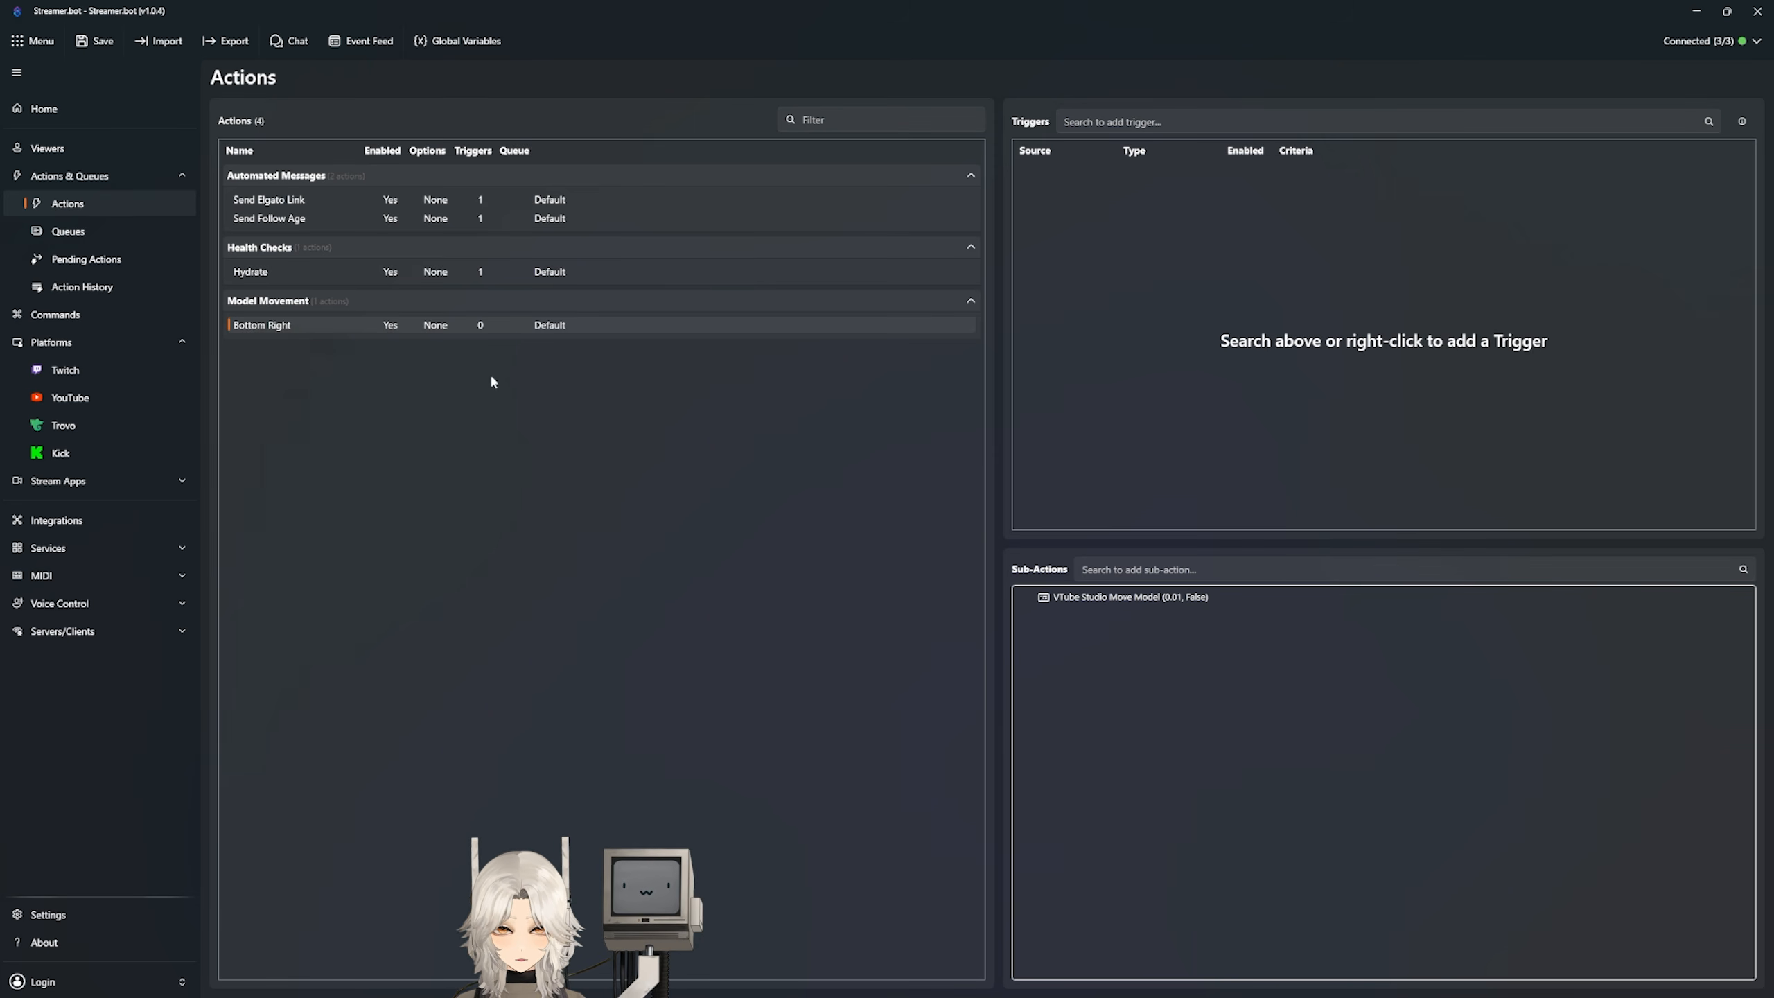
{"action": "right_click", "coordinate": [246, 325]}
{"action": "left_click", "coordinate": [308, 395]}
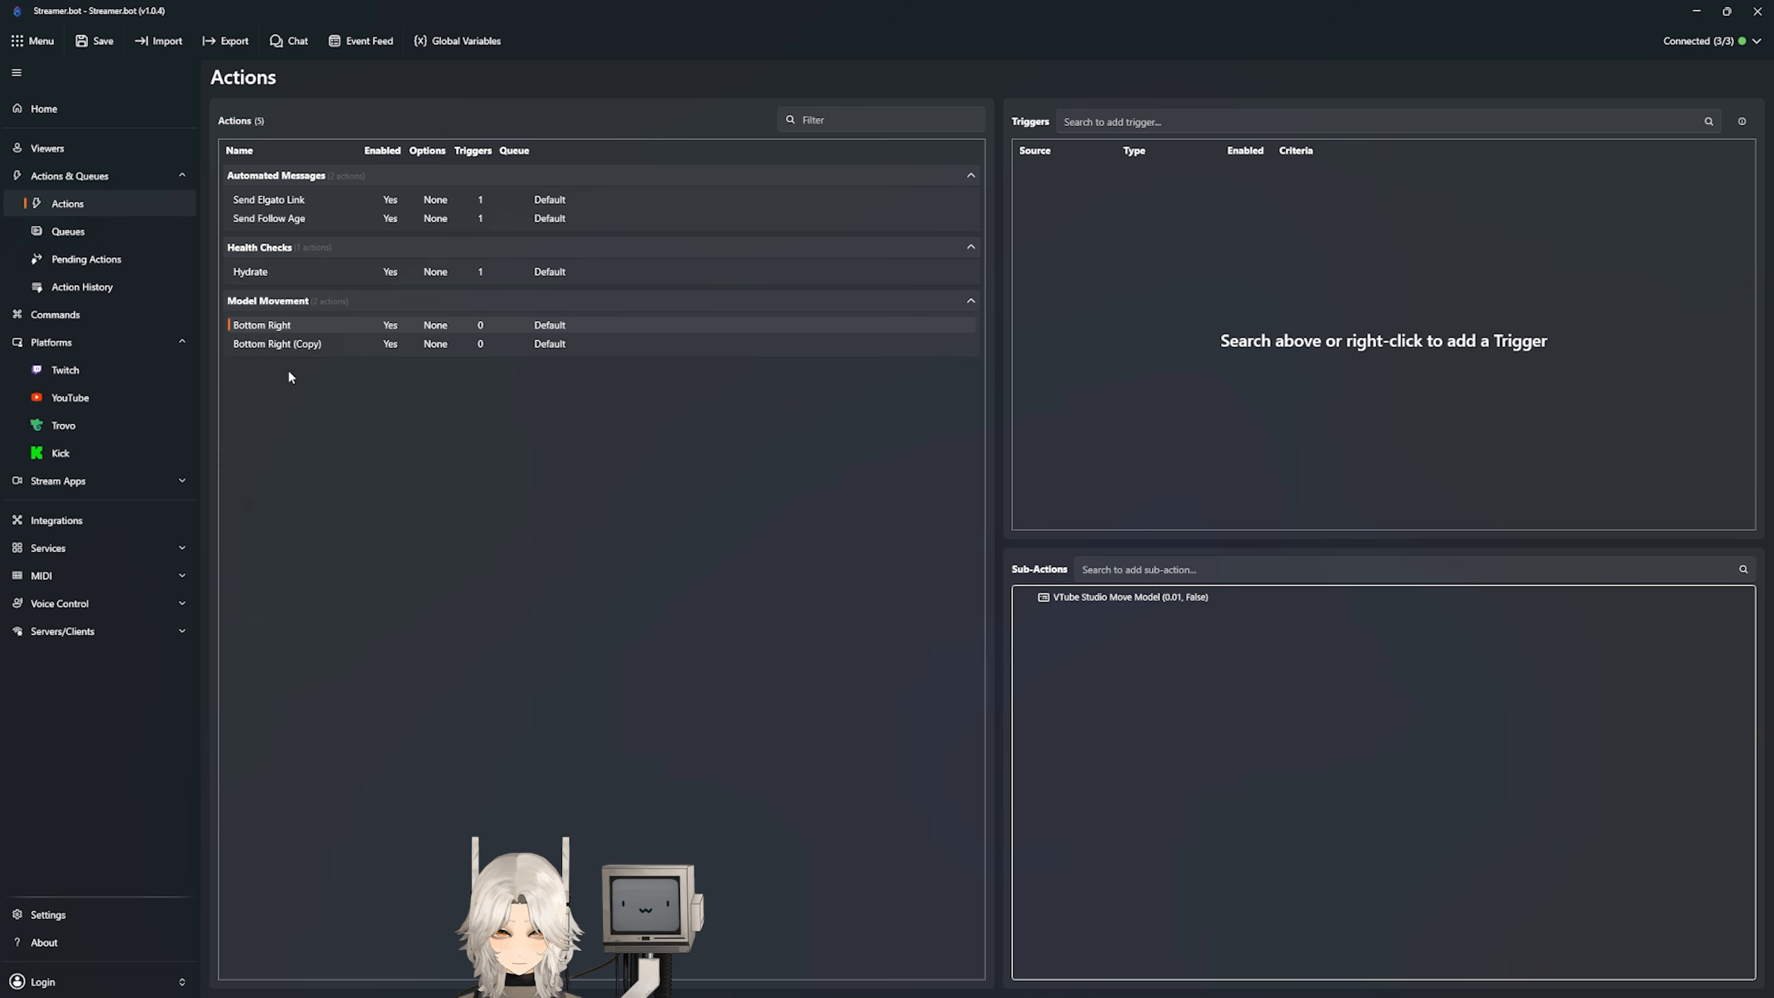
{"action": "double_click", "coordinate": [283, 343]}
{"action": "left_click_drag", "start_coordinate": [837, 424], "coordinate": [666, 410]}
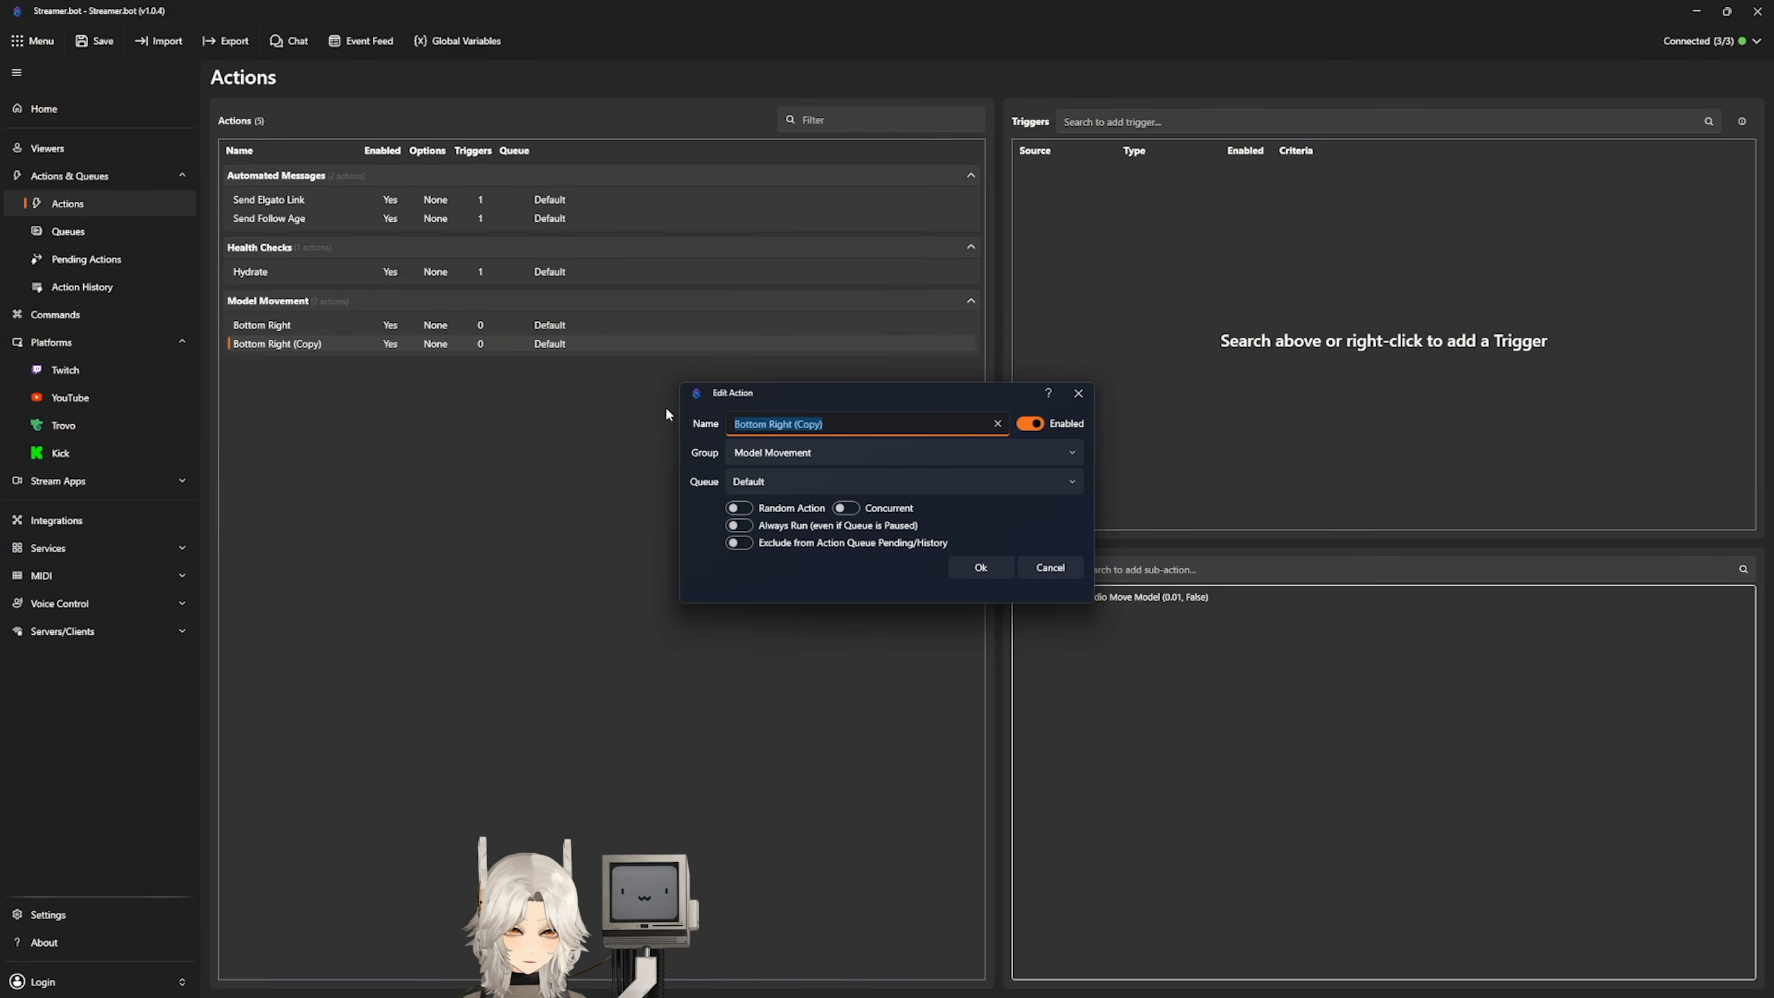
{"action": "type", "text": "Middle"}
{"action": "left_click", "coordinate": [975, 566]}
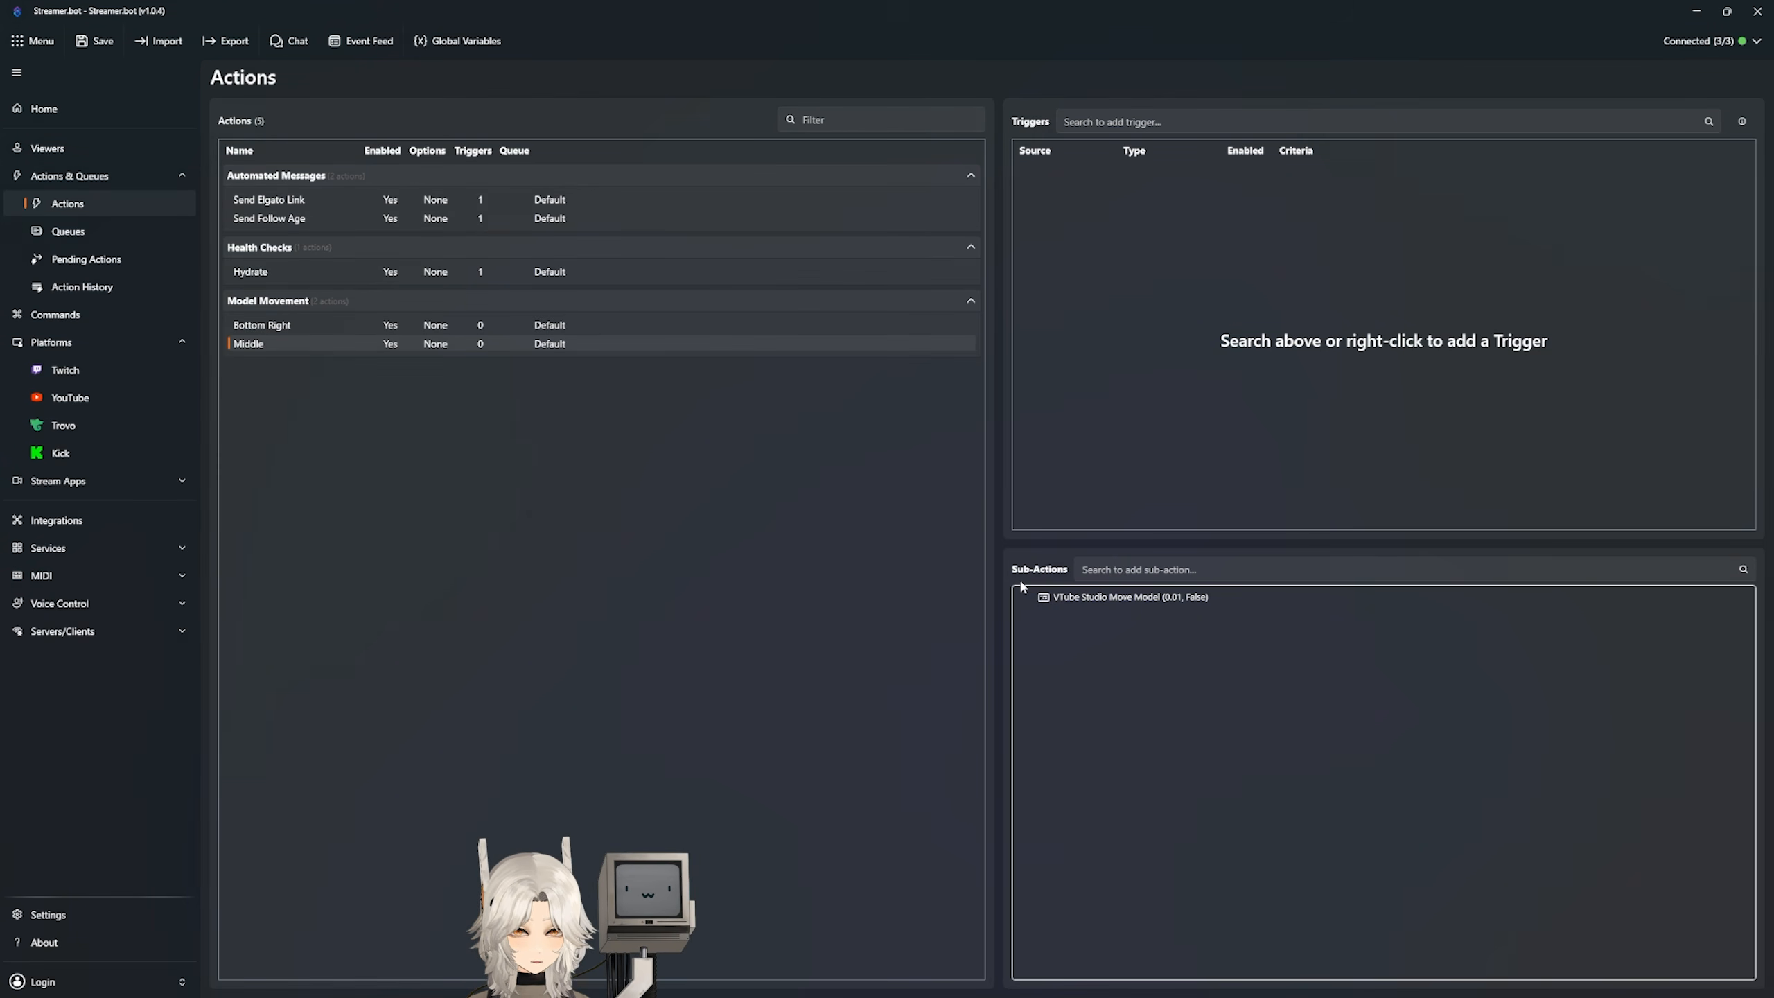
Step: Switch to VTube Studio, move the model to the middle of the scene and enlarge it
{"action": "key", "text": "alt+Tab"}
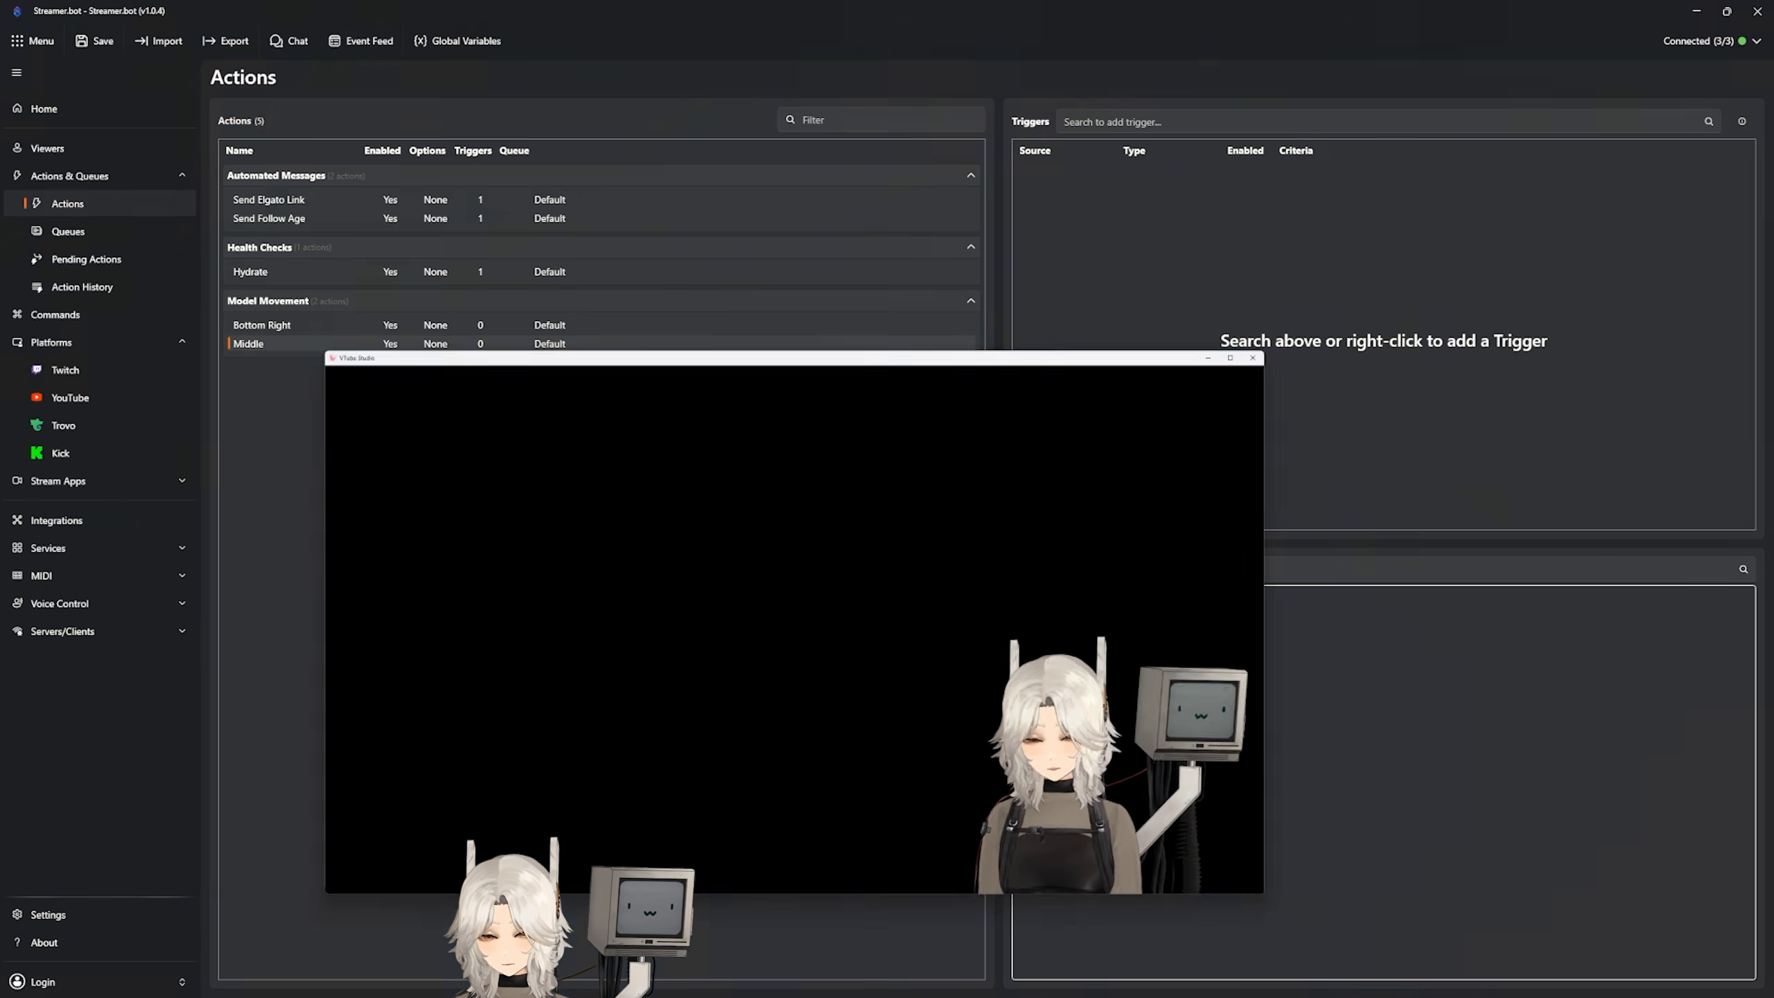
{"action": "left_click_drag", "start_coordinate": [771, 507], "coordinate": [432, 521]}
{"action": "scroll", "coordinate": [433, 521], "scroll_direction": "up", "scroll_amount": 4}
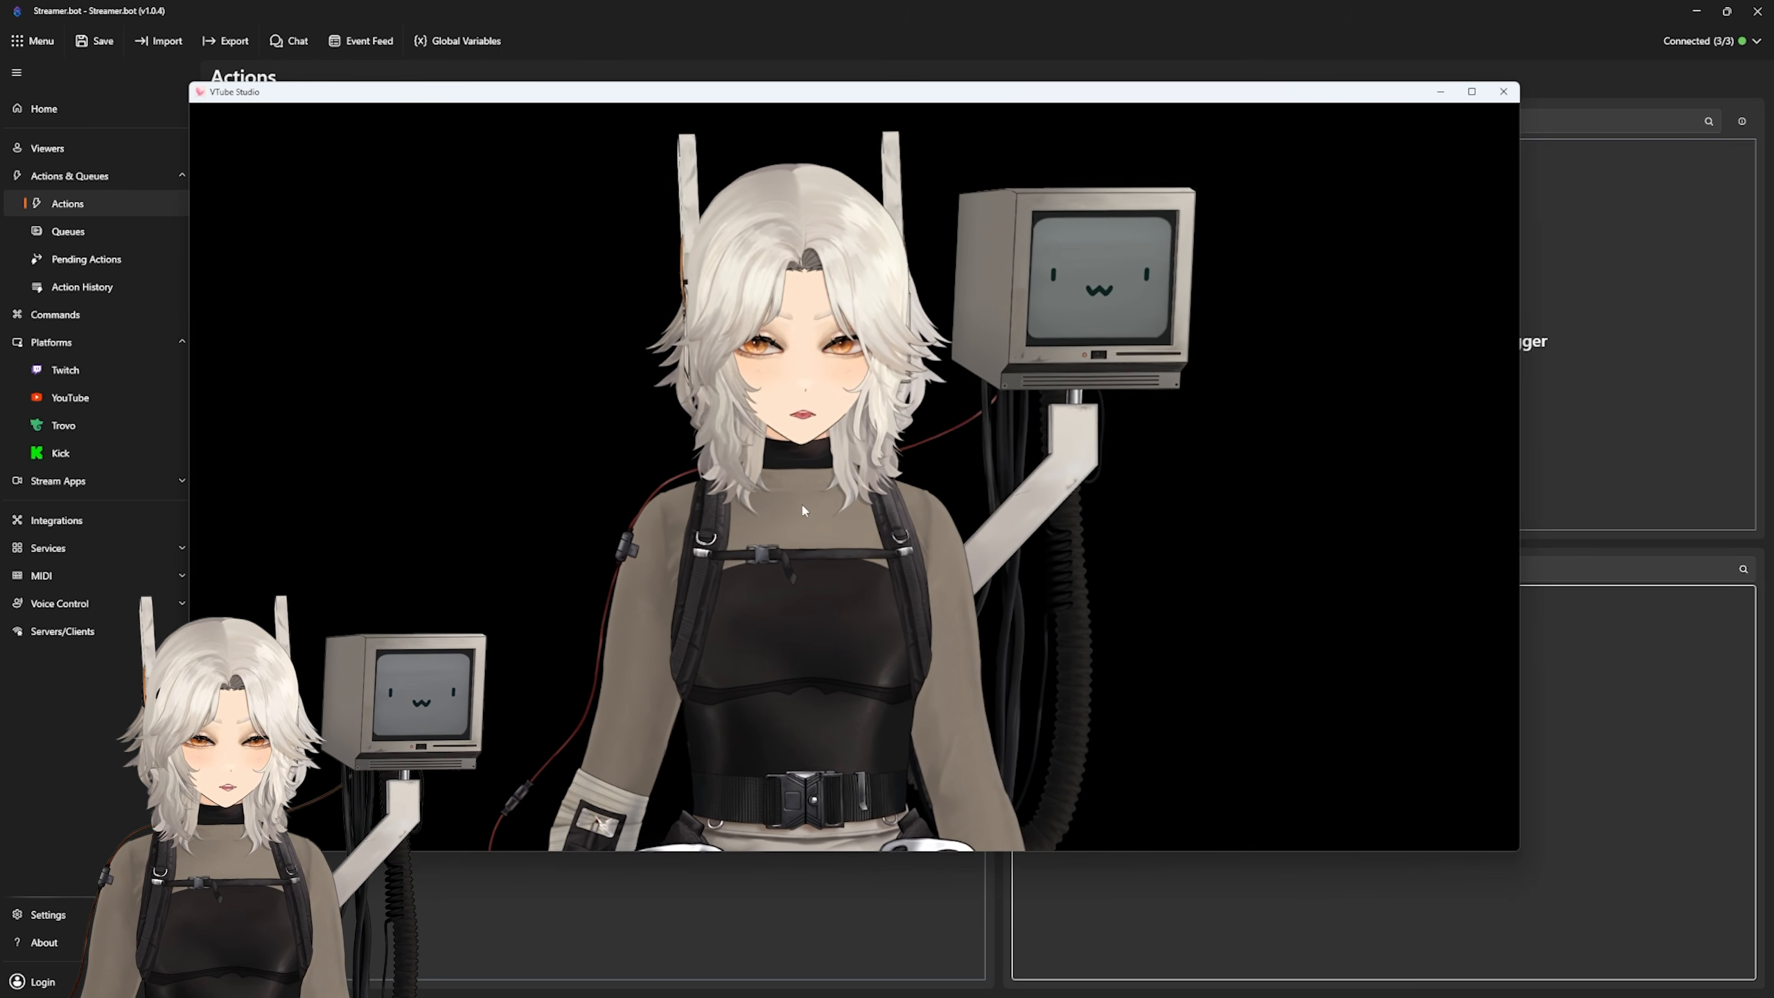
Step: Return to Streamer.bot, capture the model's current position in the Middle action's Move Model sub-action, and save it
{"action": "key", "text": "alt+Tab"}
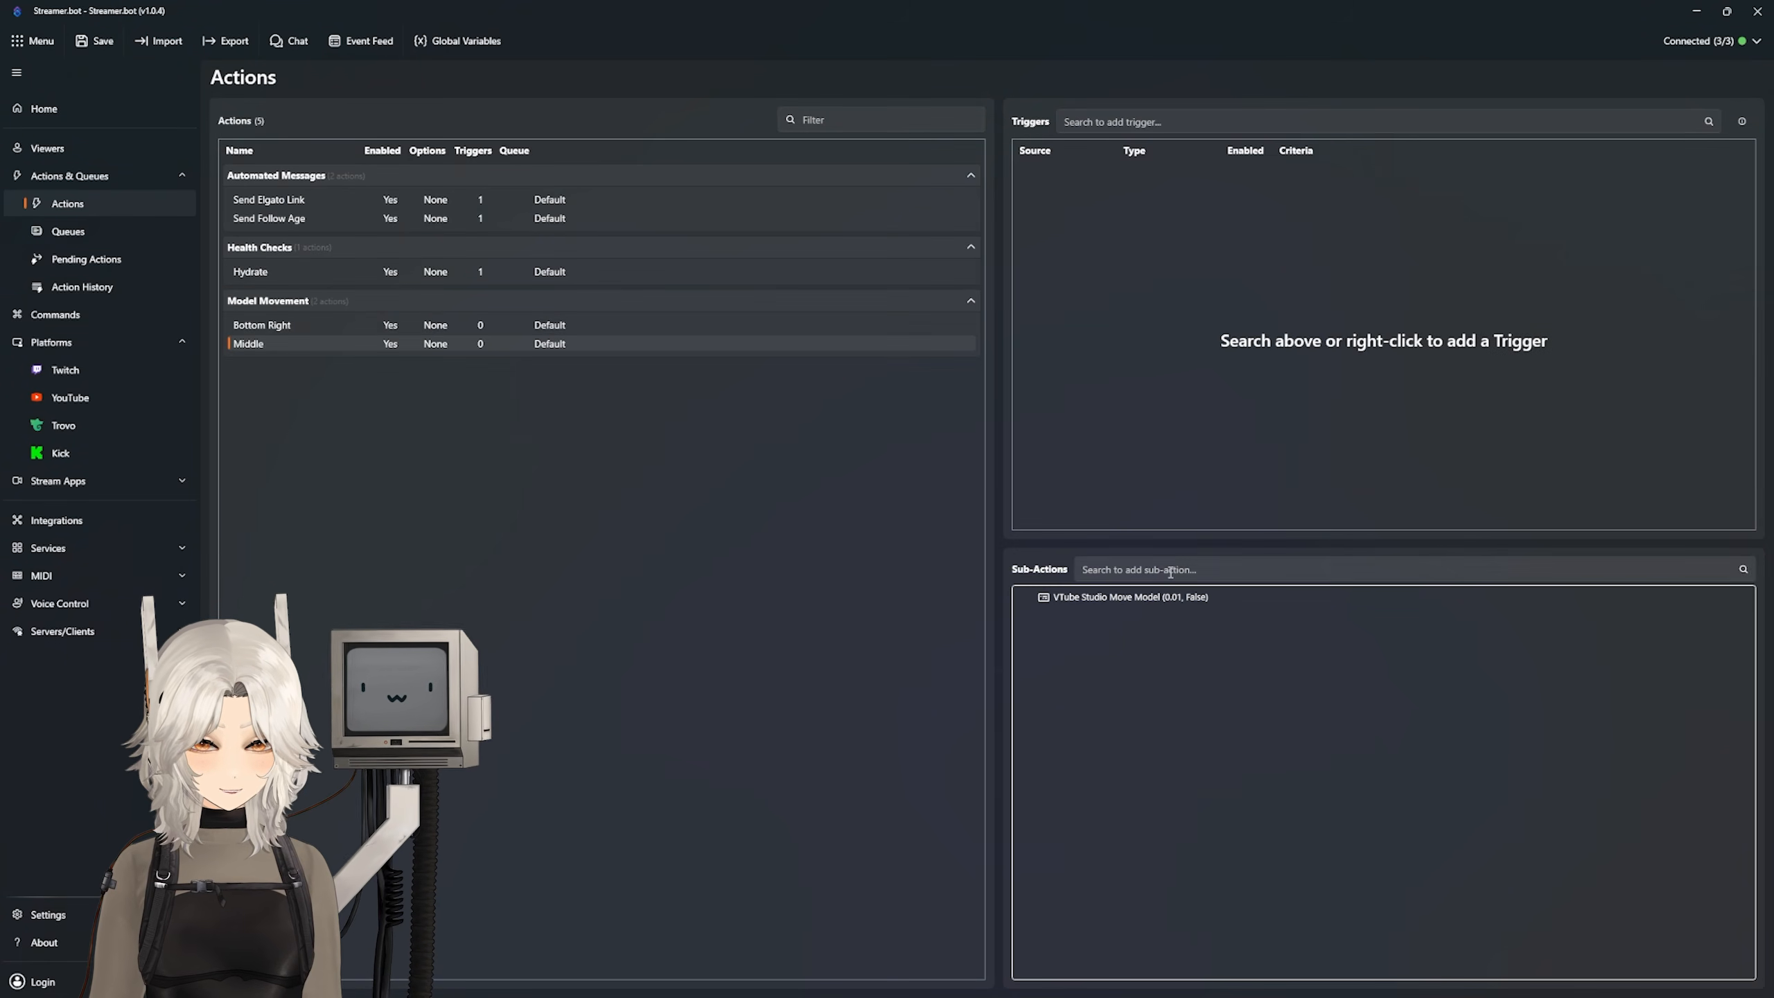
{"action": "double_click", "coordinate": [1130, 597]}
{"action": "left_click", "coordinate": [765, 639]}
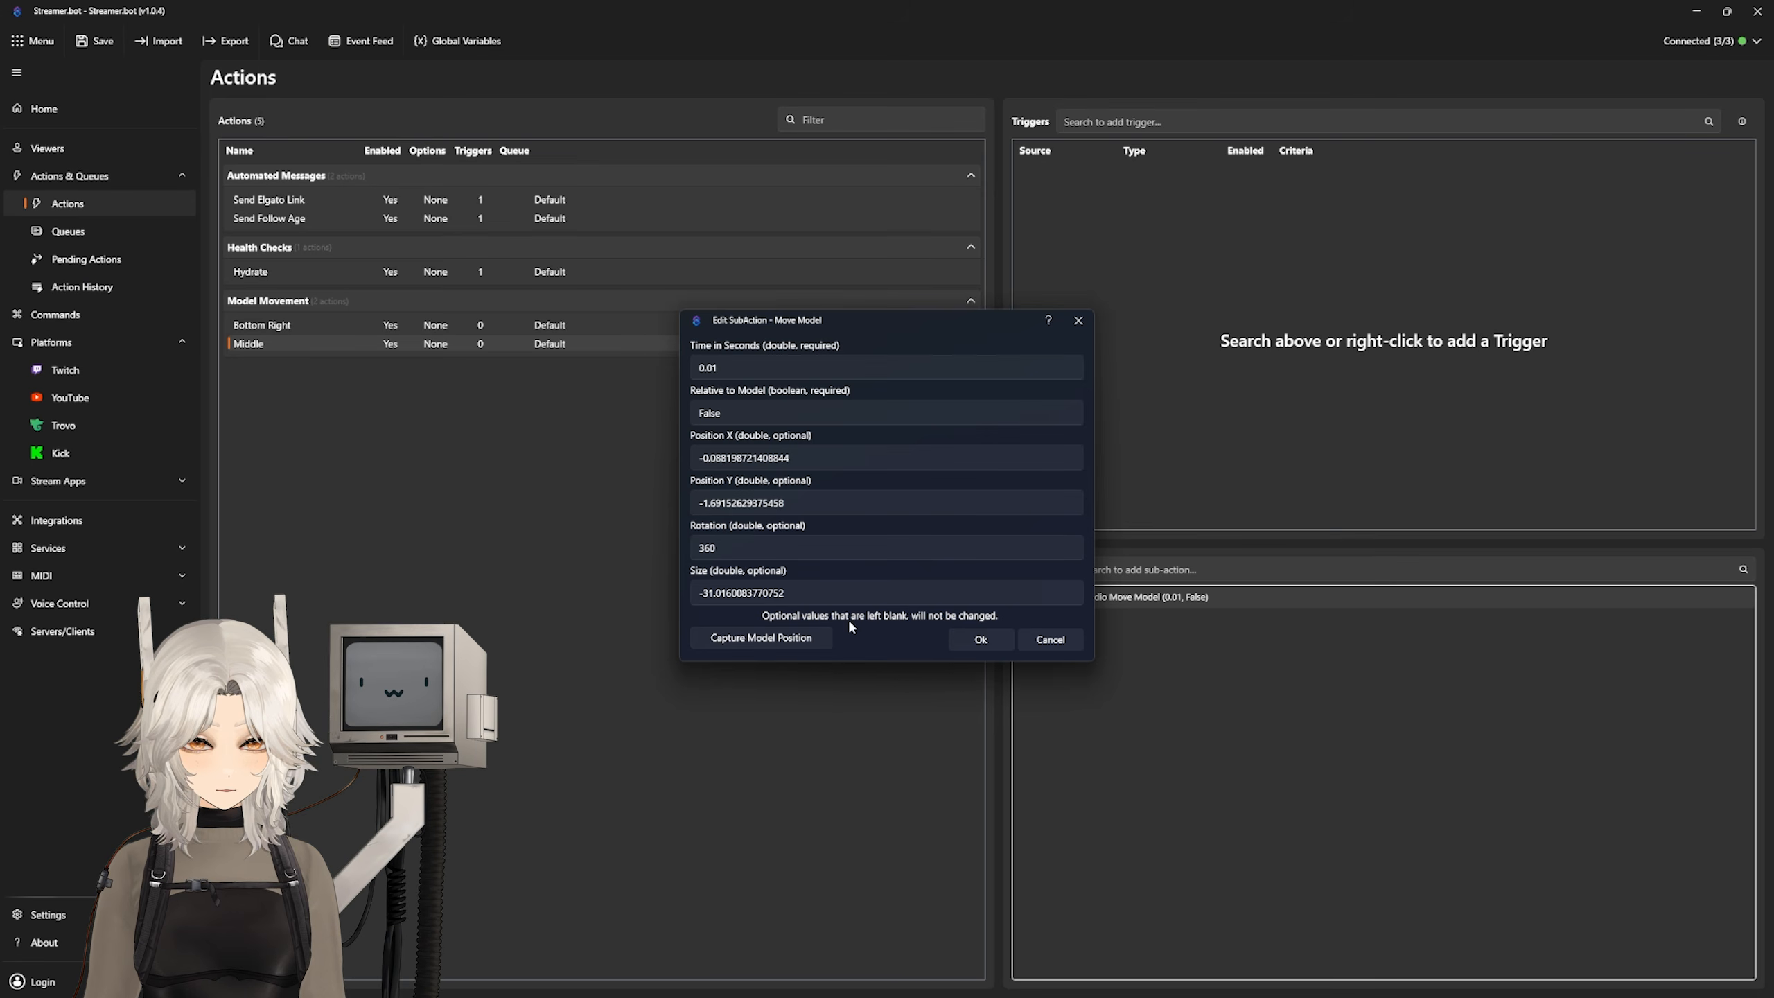
{"action": "left_click", "coordinate": [979, 639]}
{"action": "left_click", "coordinate": [262, 325]}
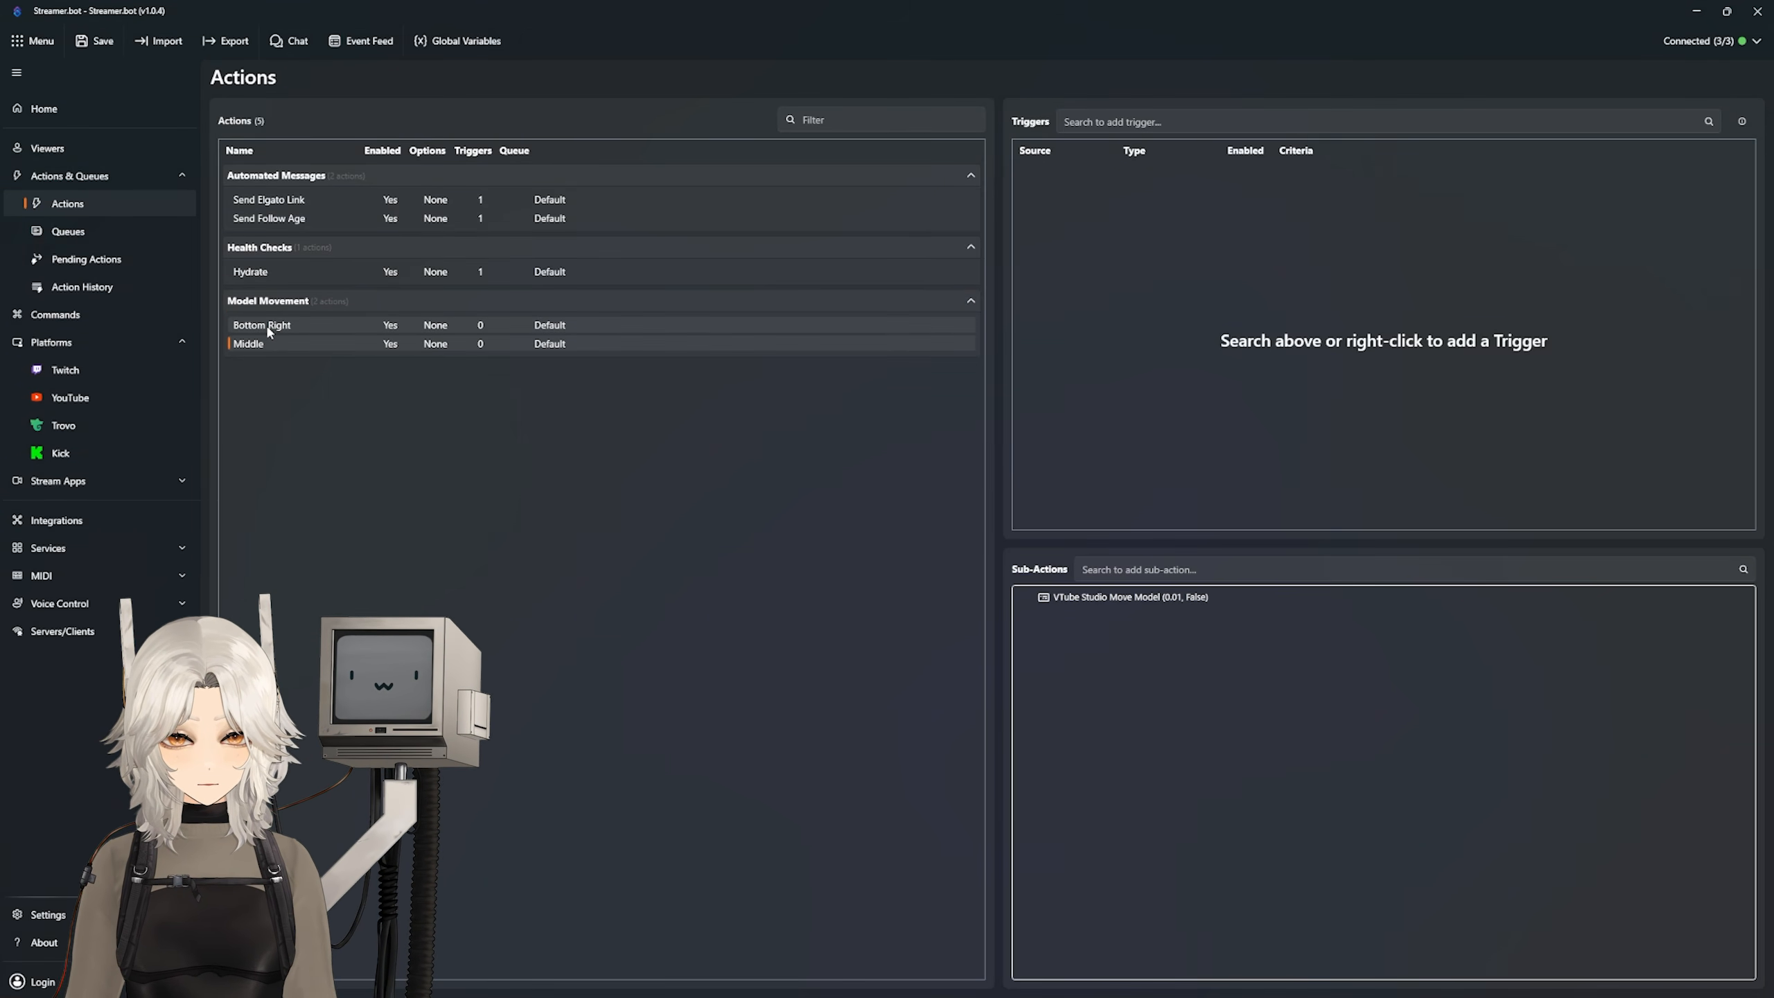
{"action": "left_click", "coordinate": [264, 343]}
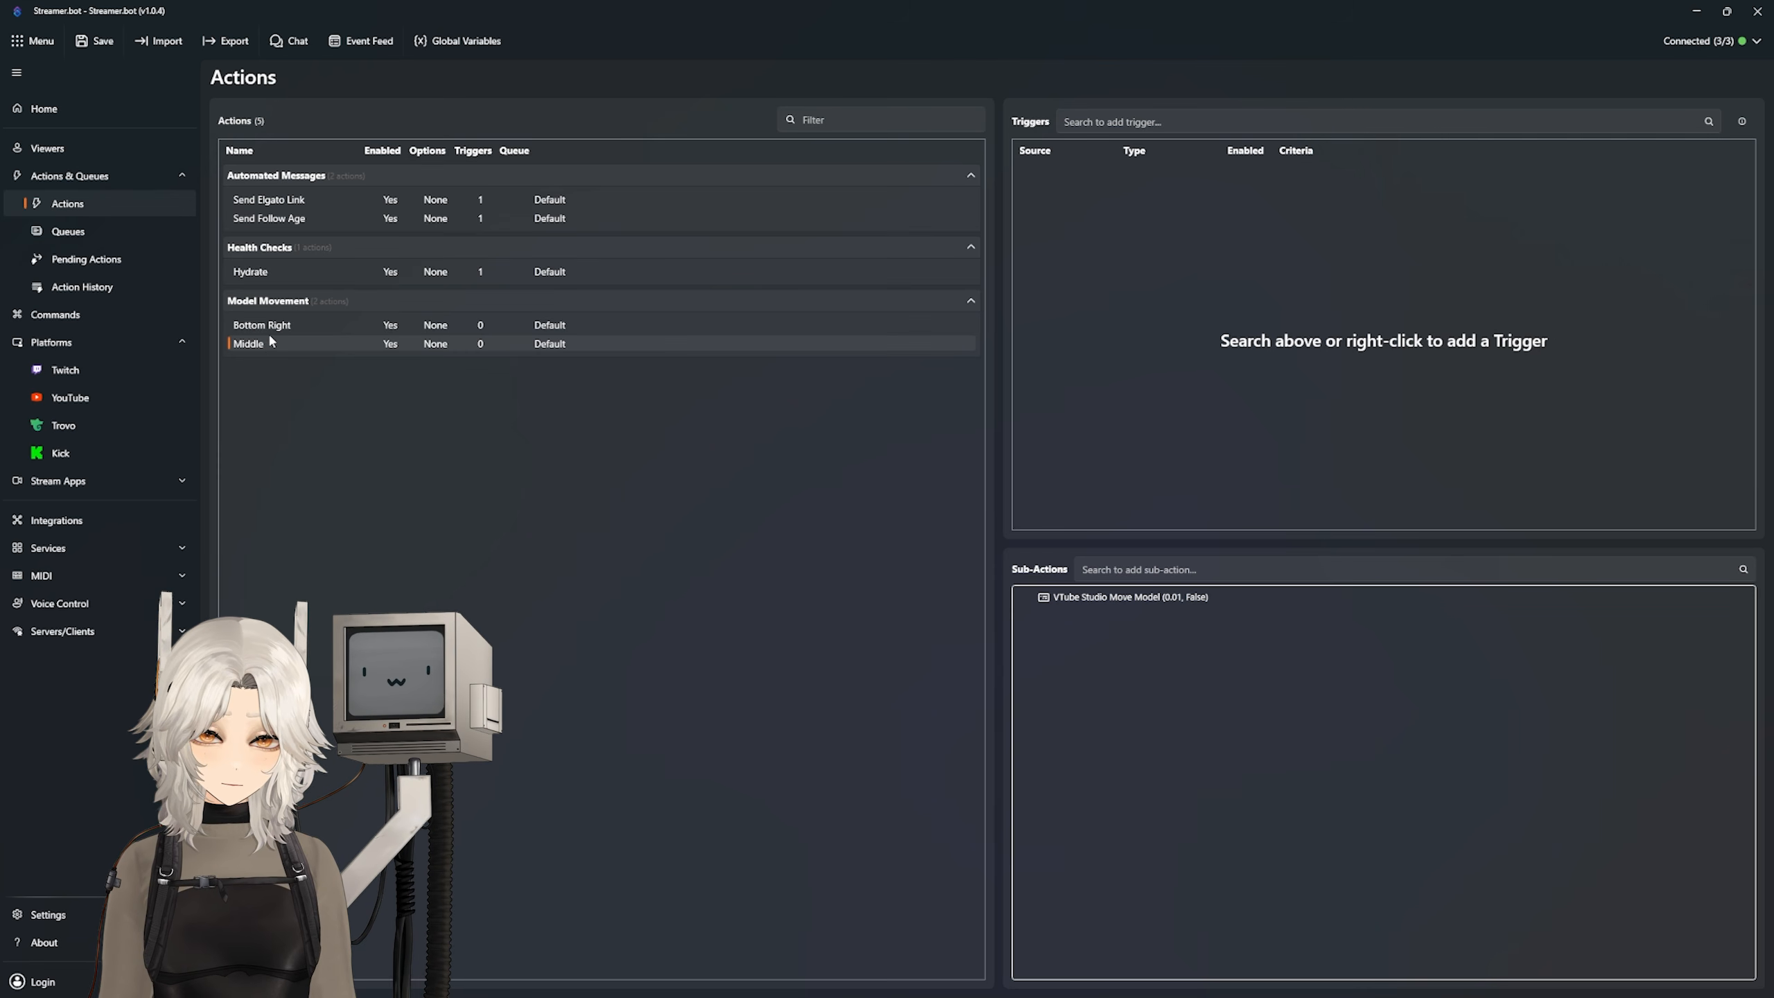
{"action": "left_click", "coordinate": [289, 327]}
{"action": "left_click", "coordinate": [288, 339]}
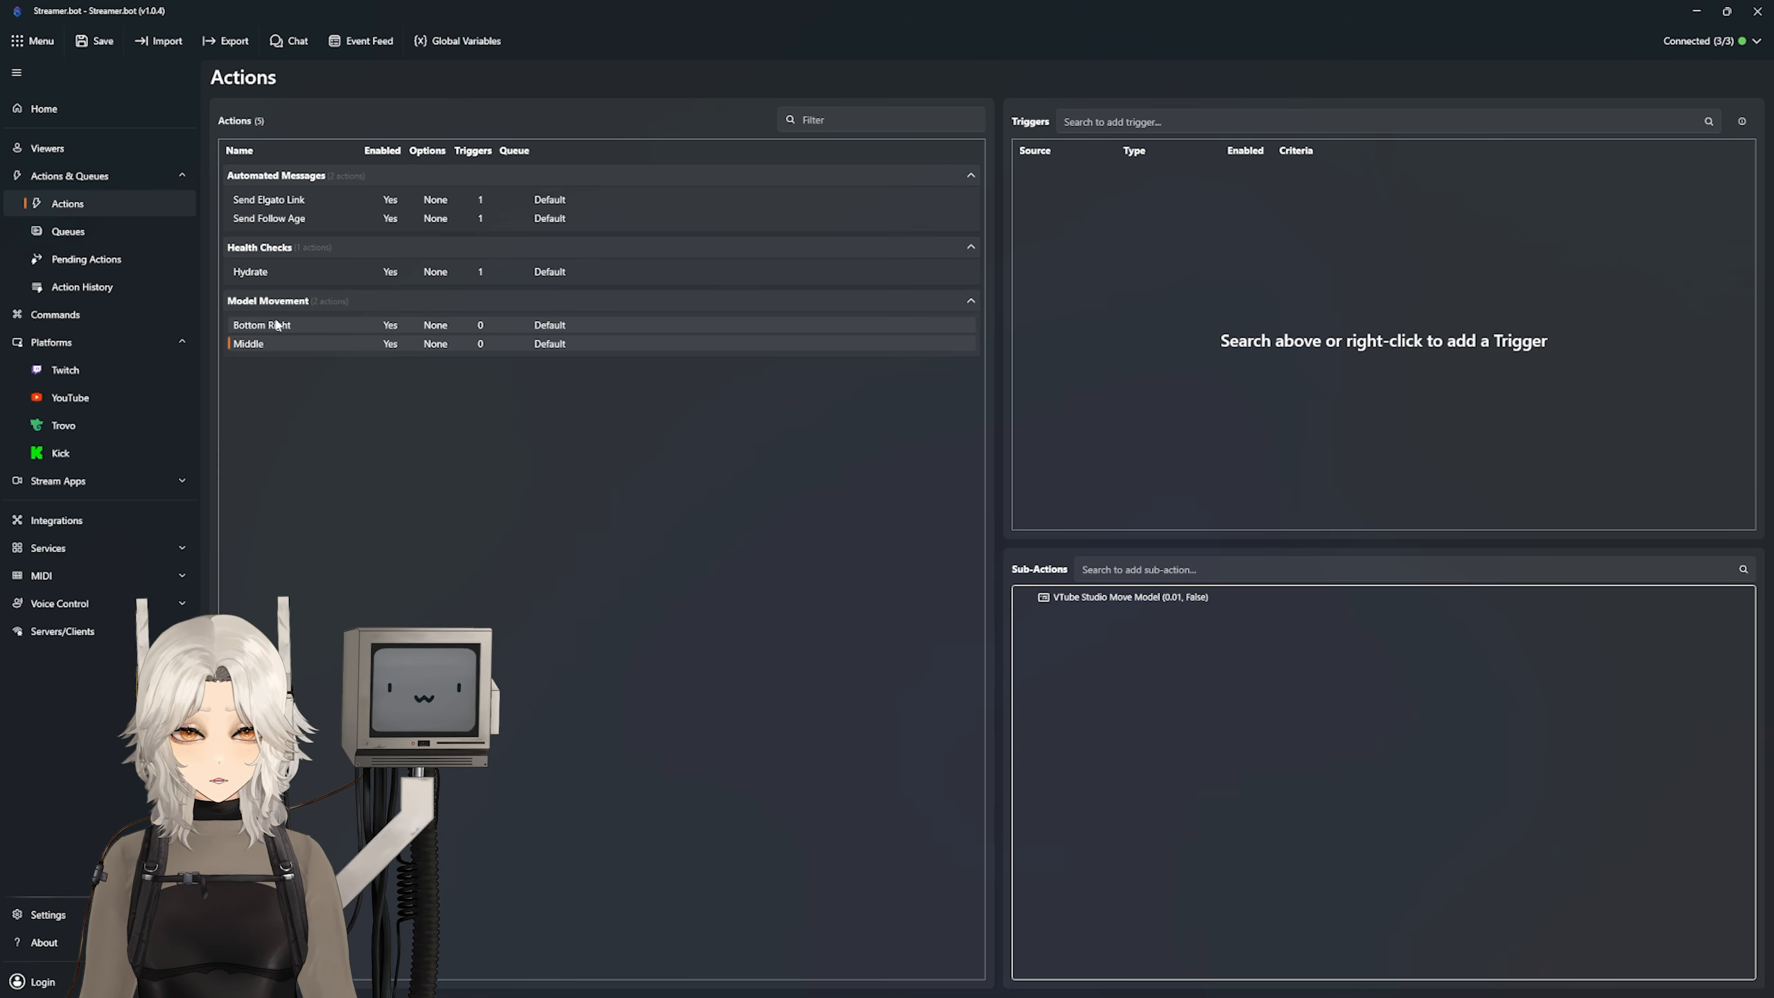
Step: Add a Key Press trigger with the combination Alt+2 to the Bottom Right action
{"action": "left_click", "coordinate": [274, 329]}
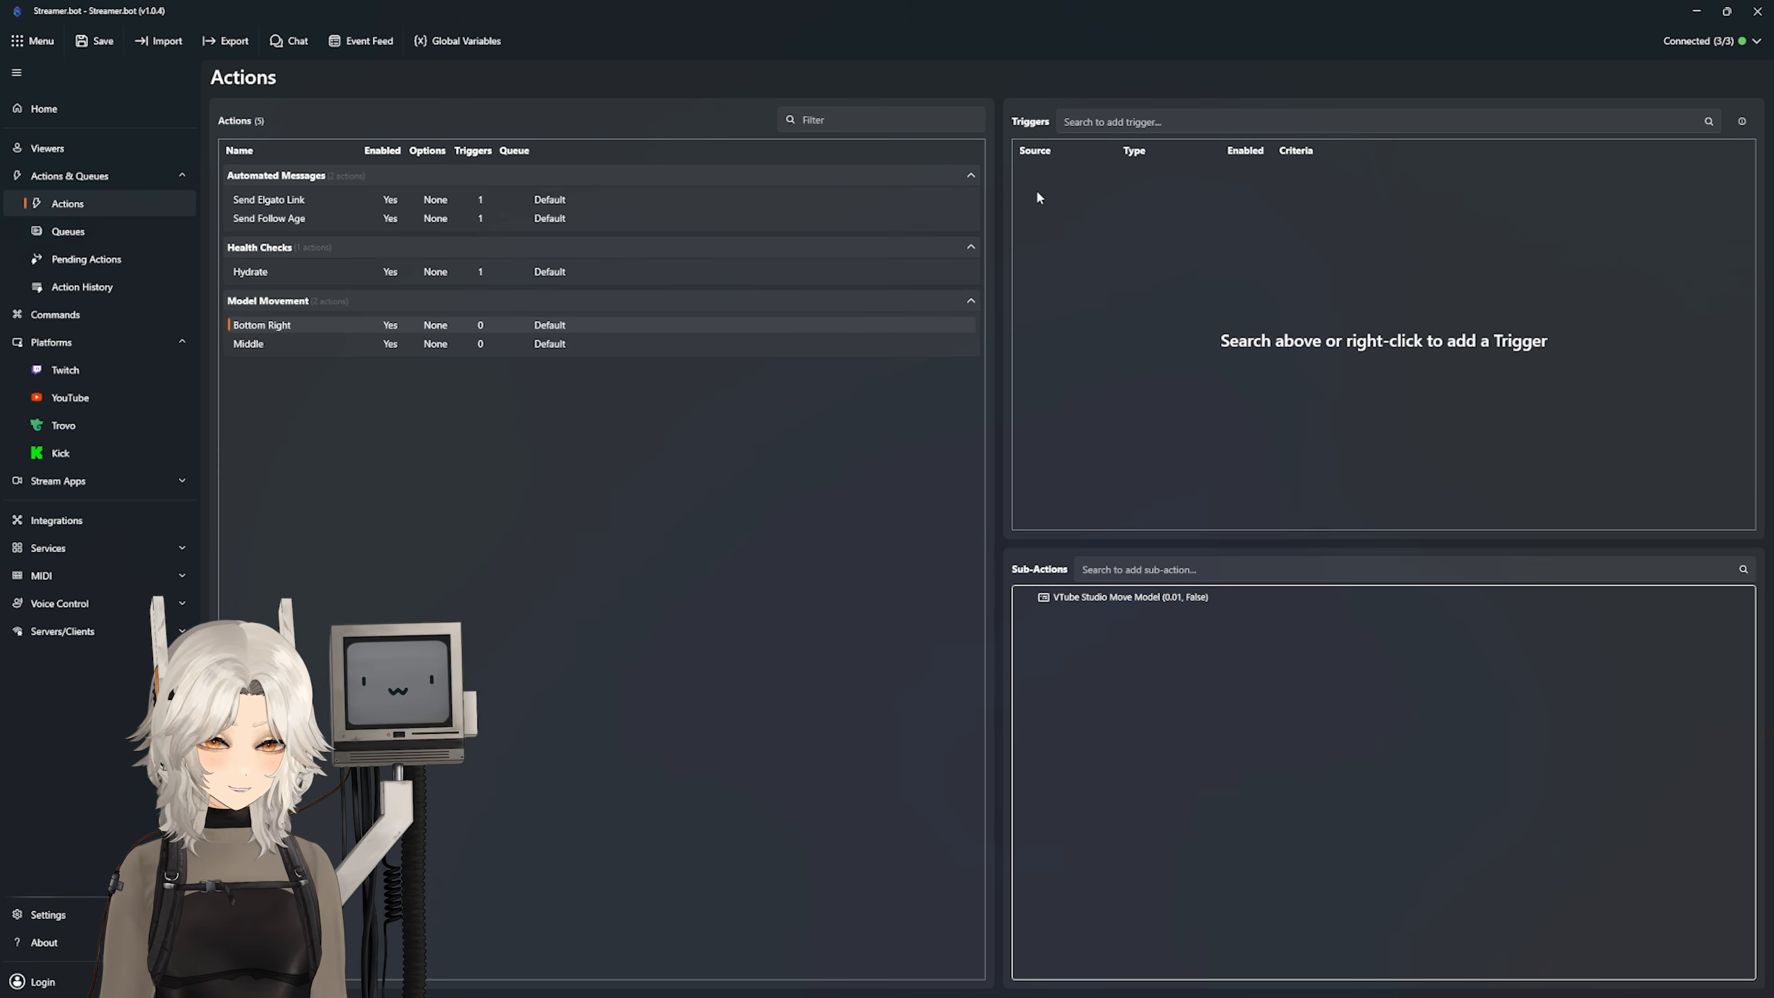
{"action": "right_click", "coordinate": [1095, 254]}
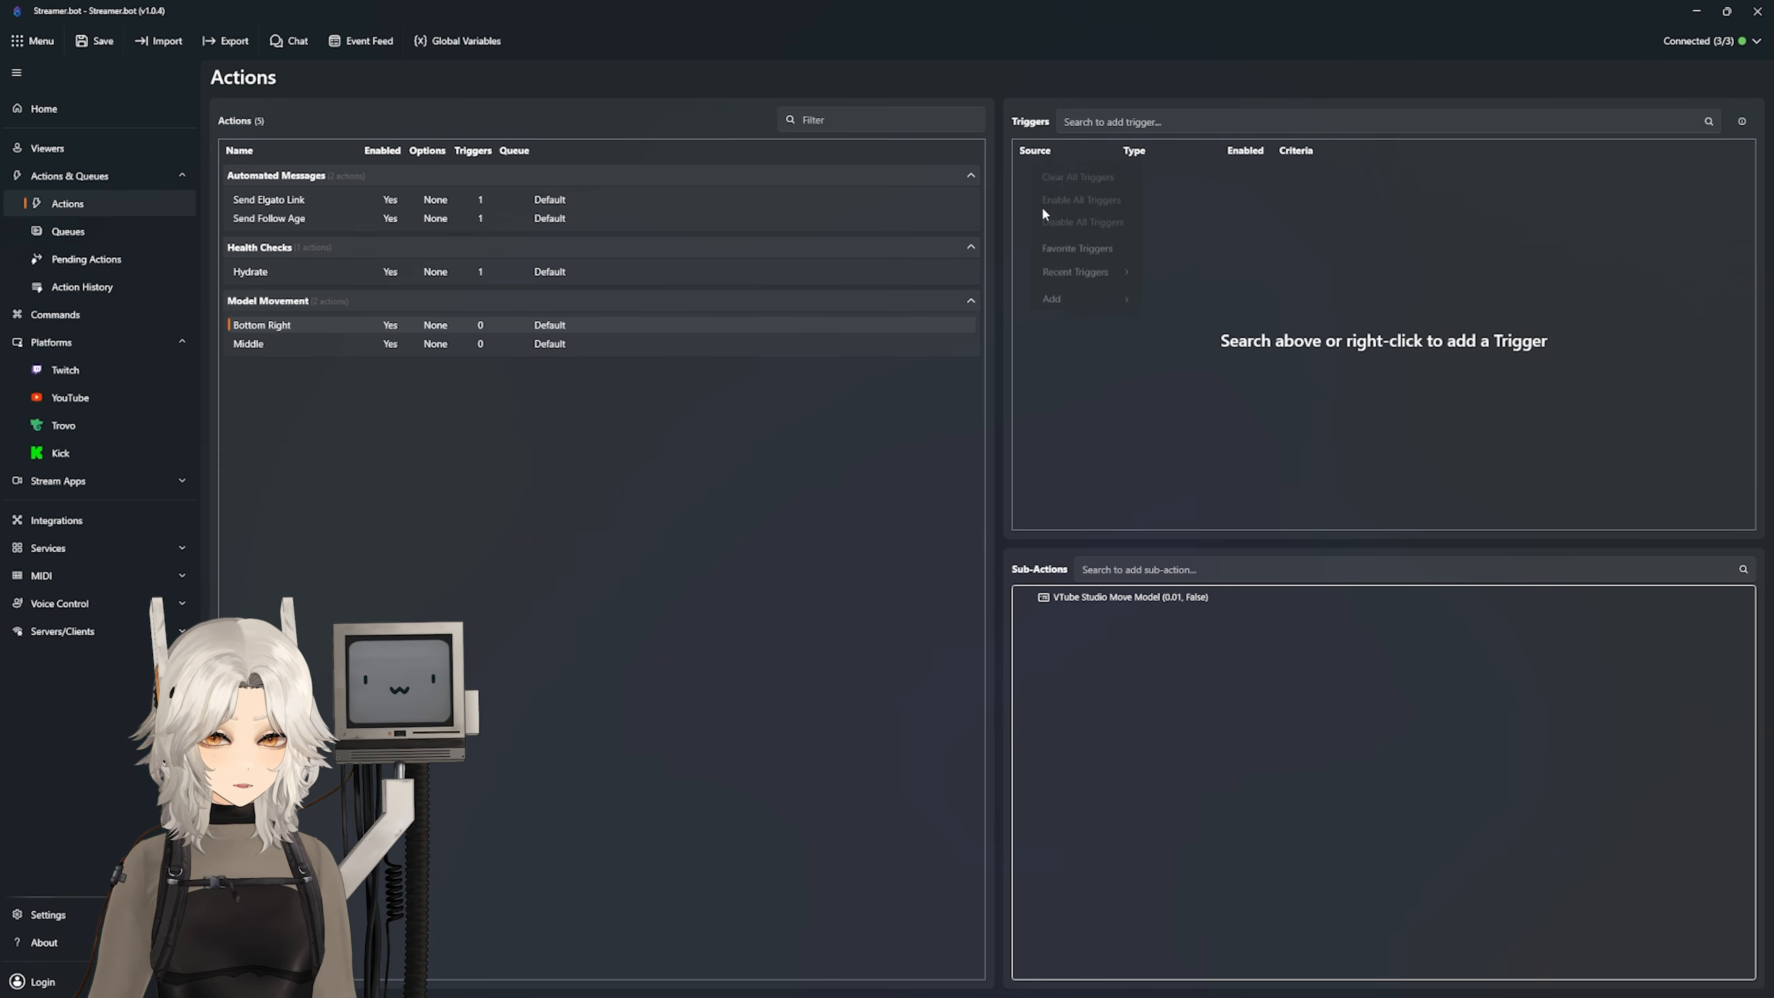
{"action": "mouse_move", "coordinate": [1076, 314]}
{"action": "mouse_move", "coordinate": [1182, 319]}
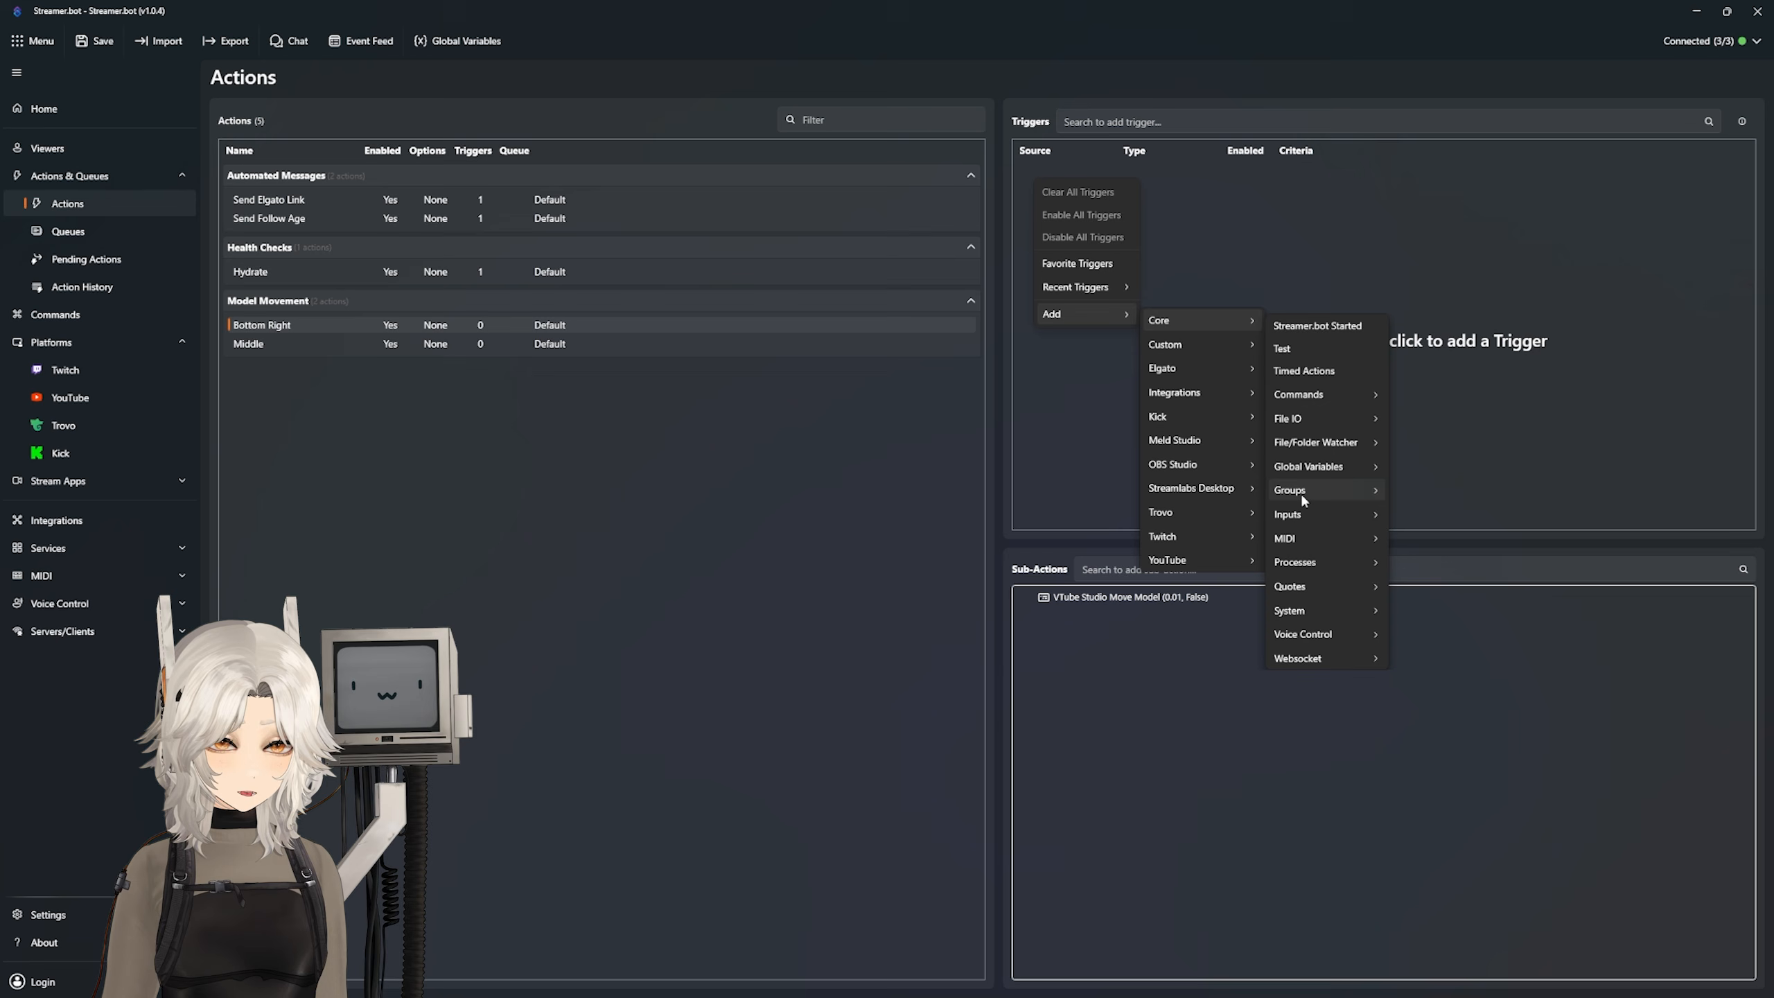
{"action": "mouse_move", "coordinate": [1339, 515]}
{"action": "left_click", "coordinate": [1418, 521]}
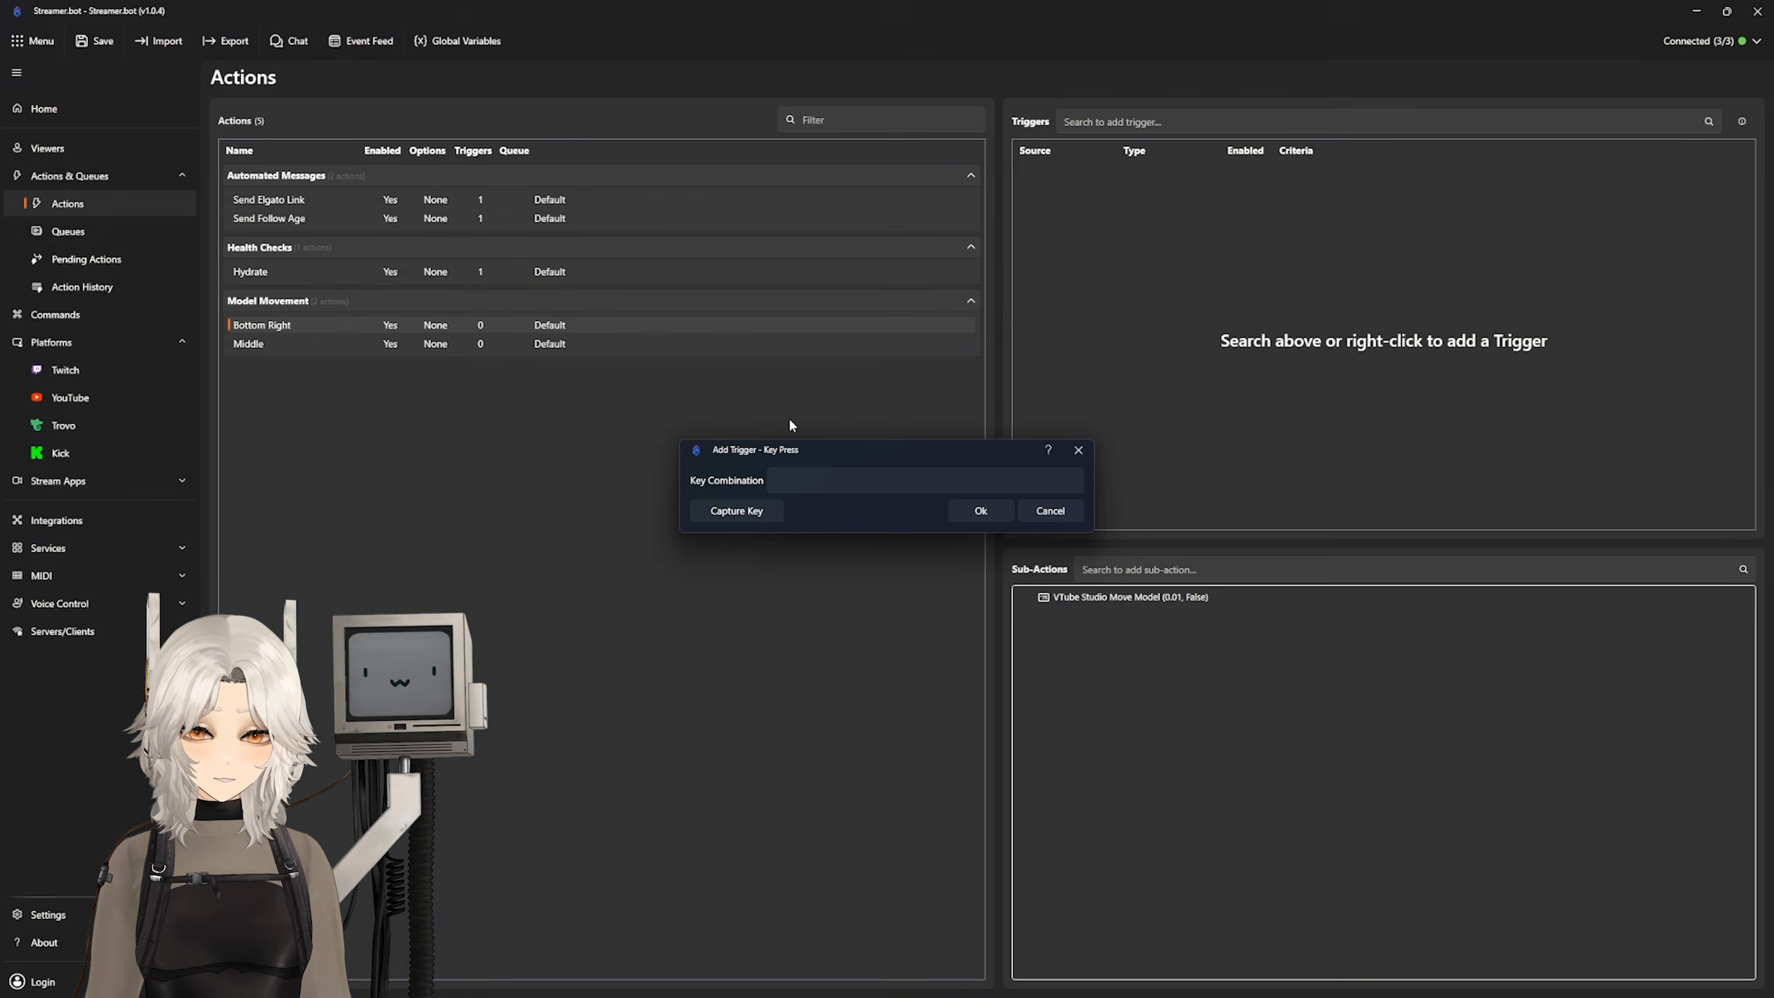
{"action": "left_click", "coordinate": [753, 510]}
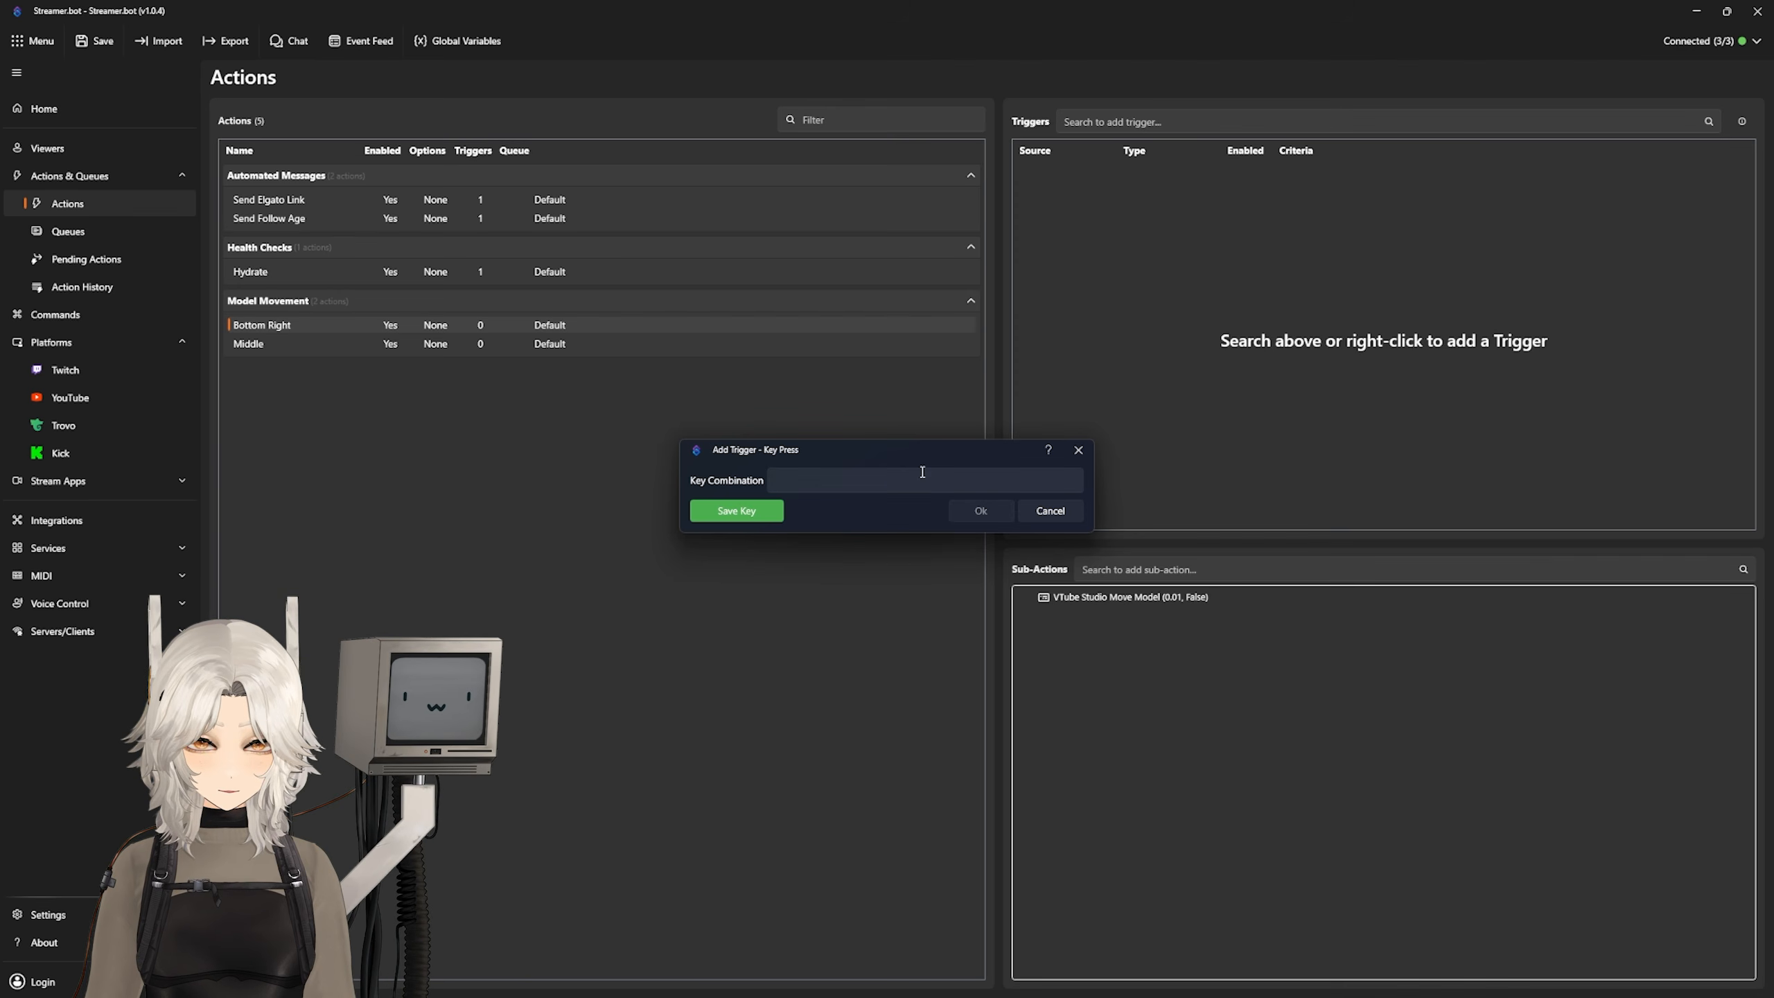
{"action": "key", "text": "alt+2"}
{"action": "left_click", "coordinate": [735, 516]}
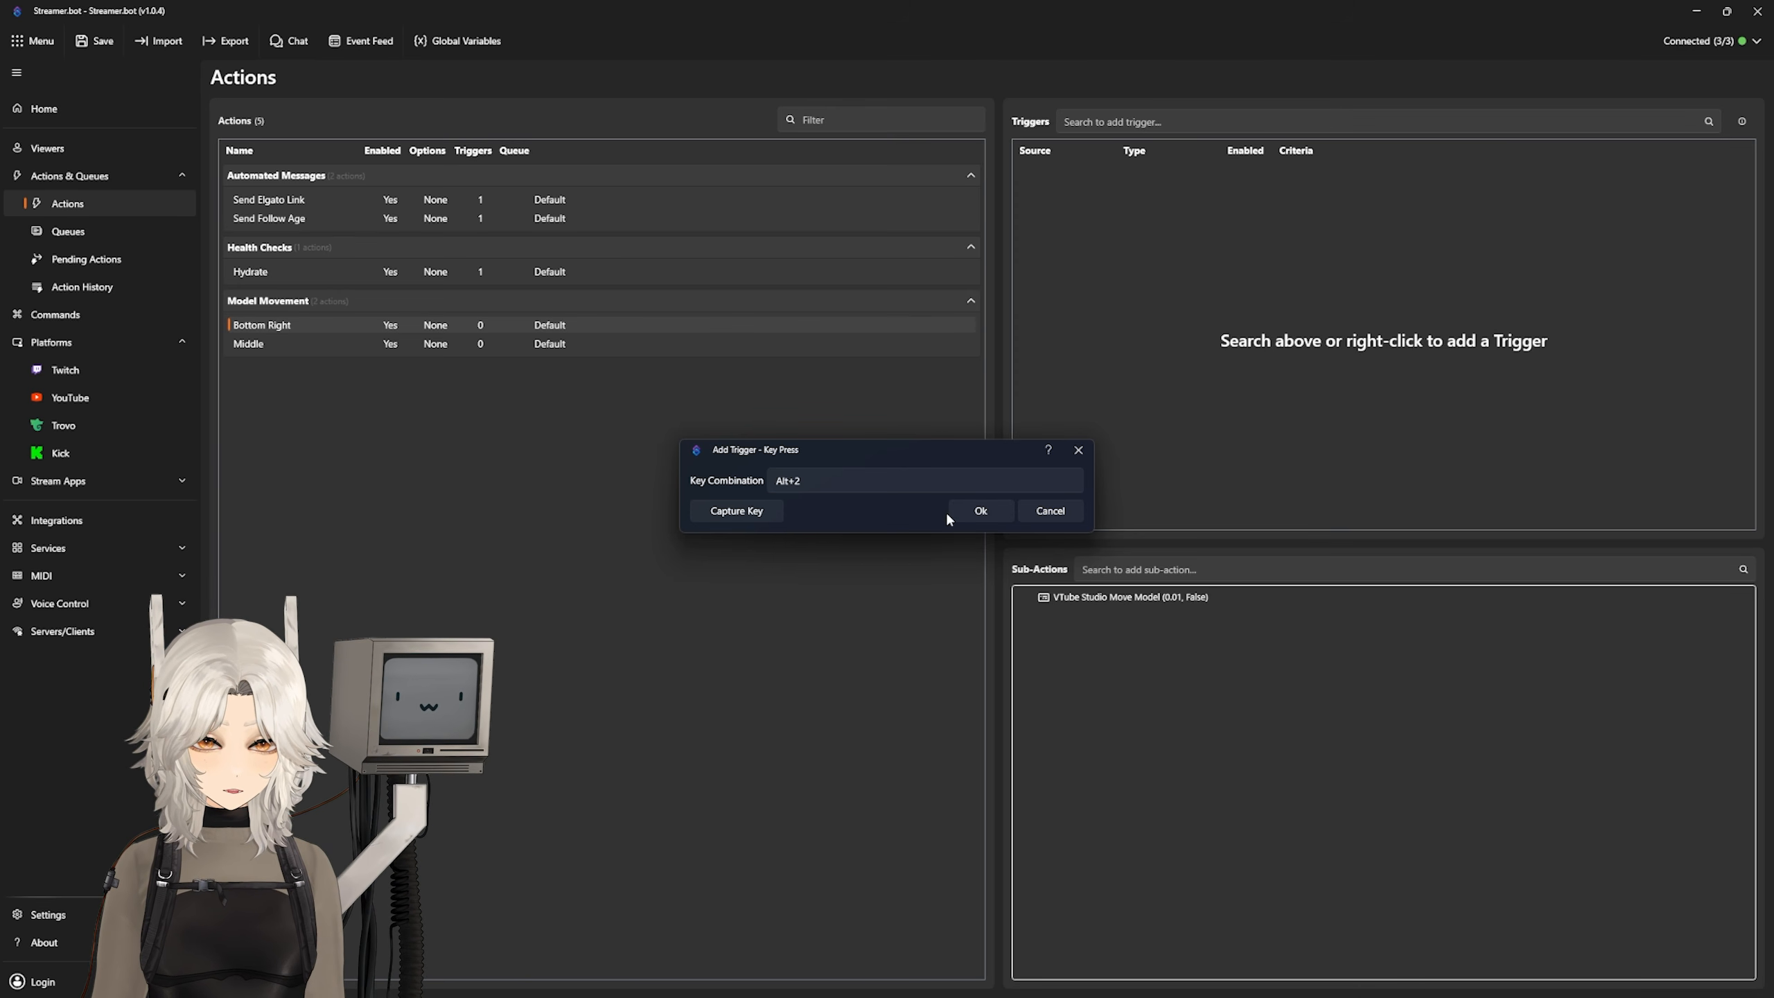
{"action": "left_click", "coordinate": [979, 513]}
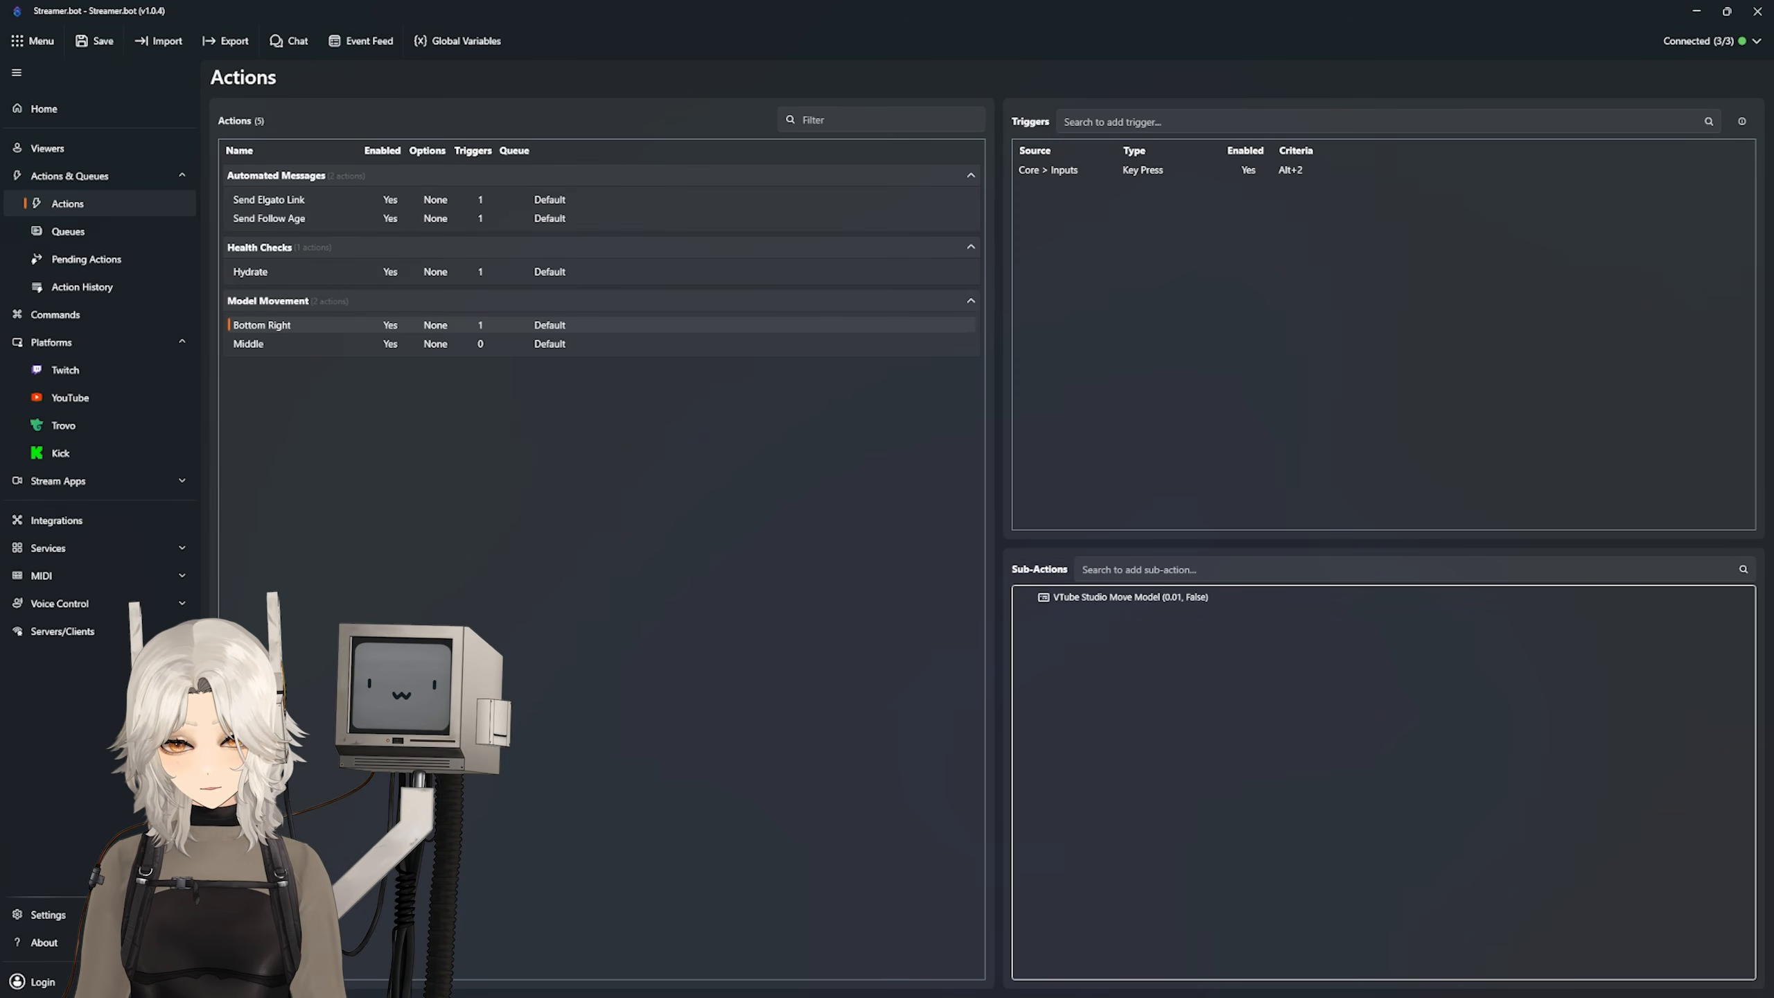
Step: Switch to VTube Studio, test the Alt+2 trigger on the model, and return to Streamer.bot
{"action": "key", "text": "alt+Tab"}
{"action": "key", "text": "alt+2"}
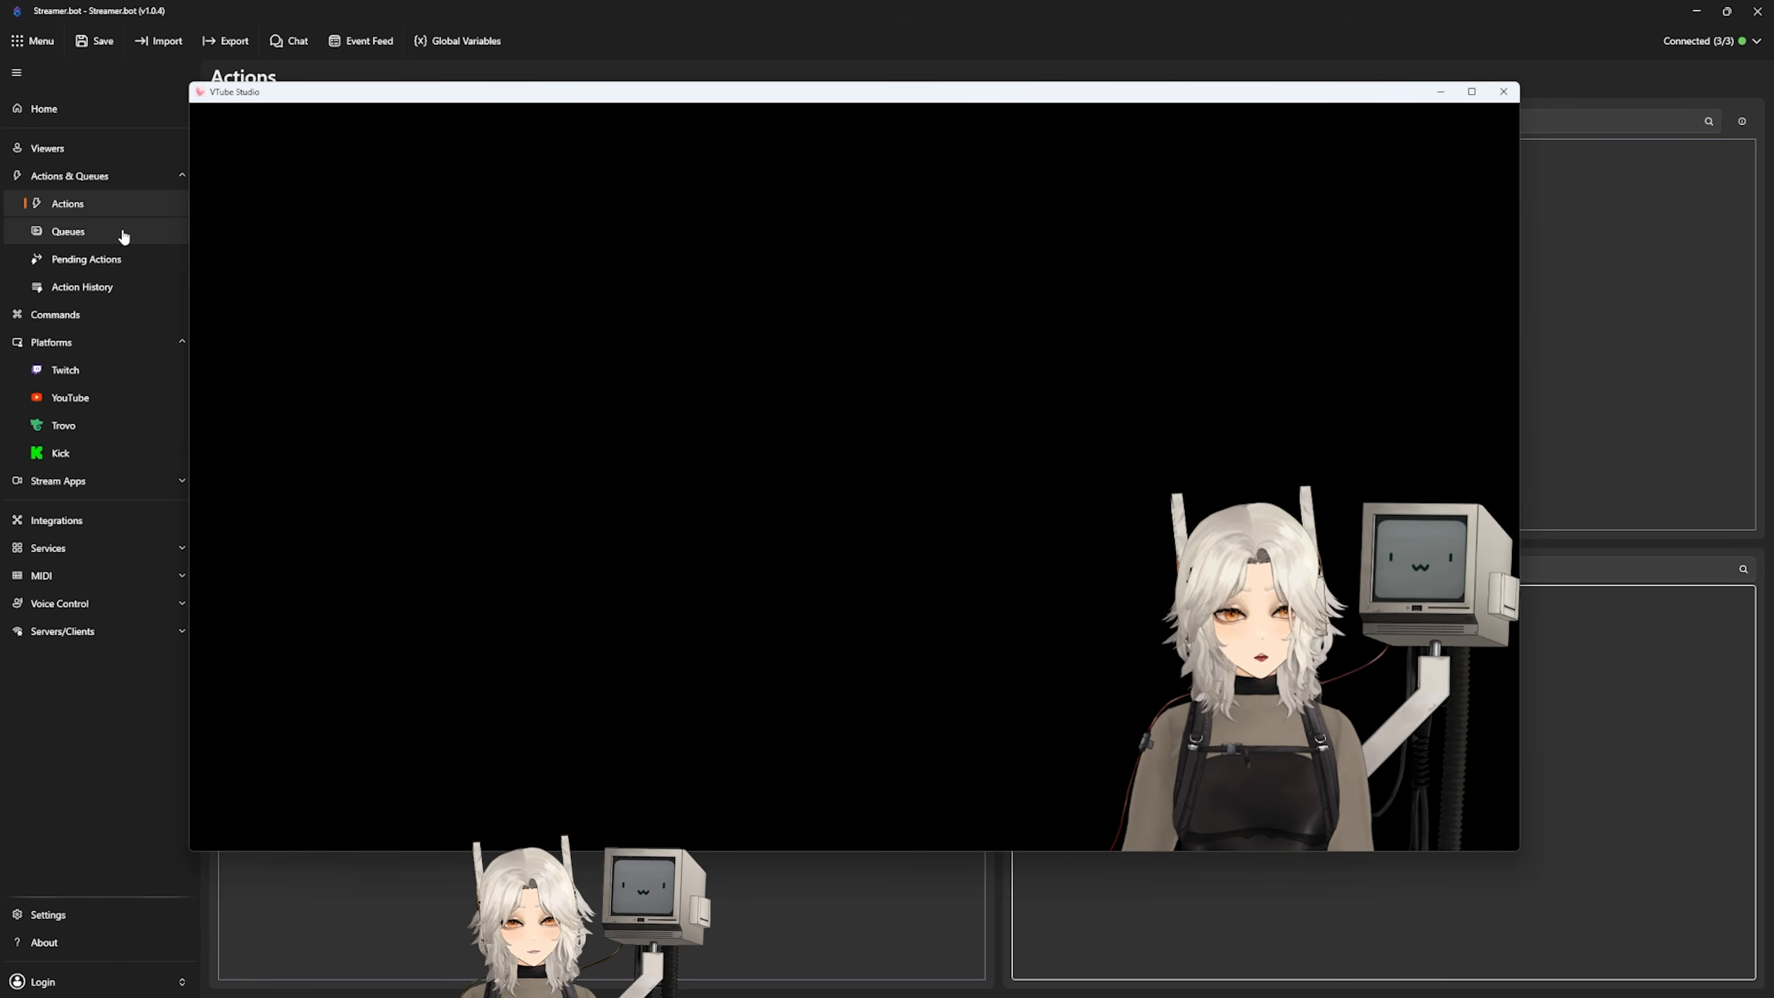
{"action": "left_click", "coordinate": [1657, 356]}
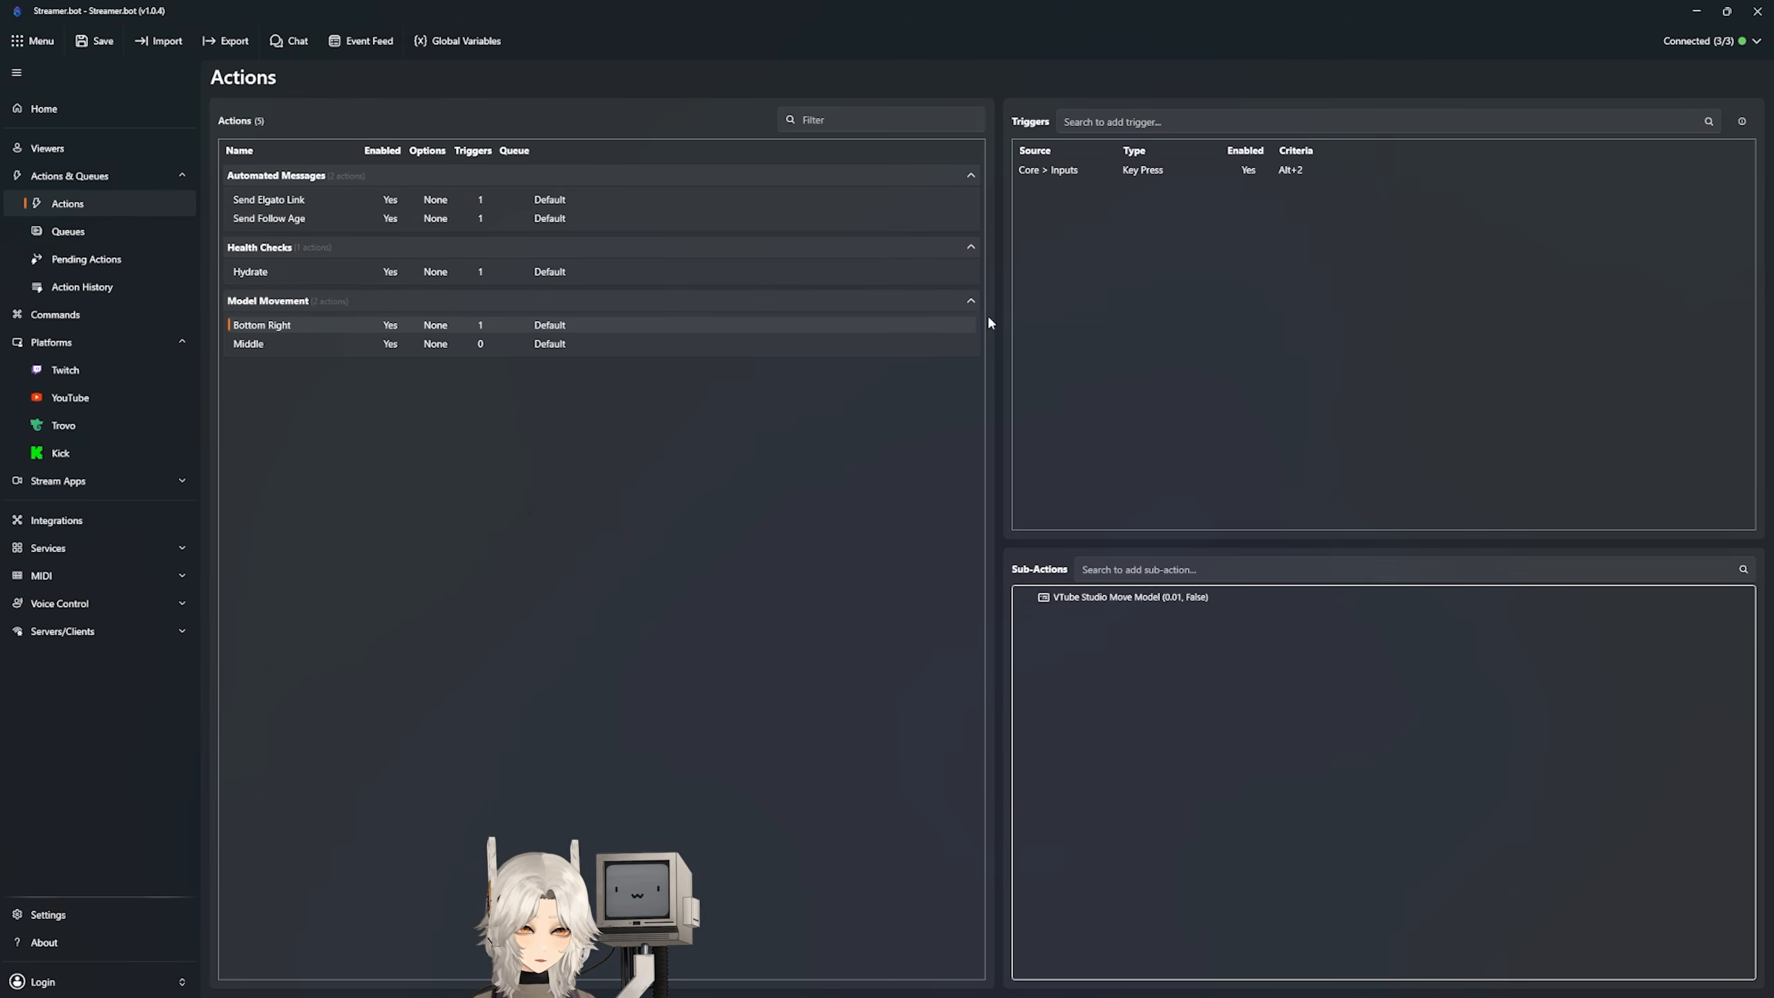
Step: Add a Key Press trigger with the combination Alt+3 to the Middle action
{"action": "left_click", "coordinate": [267, 346]}
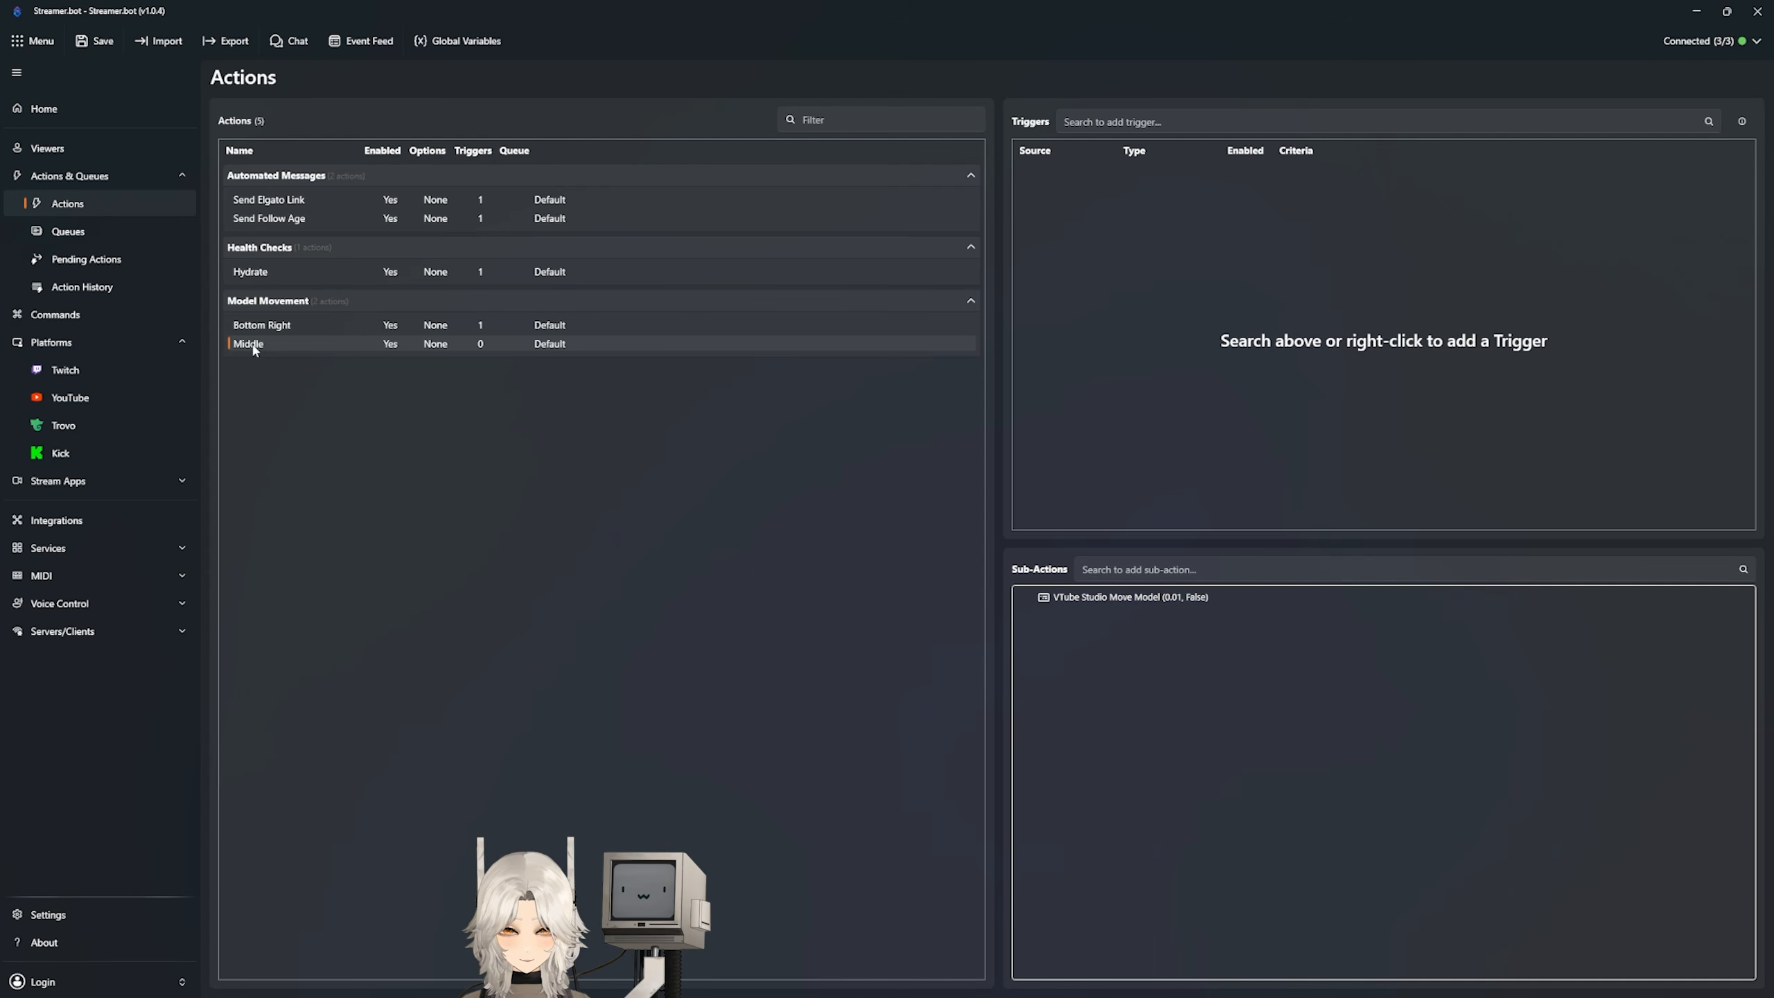
{"action": "right_click", "coordinate": [1050, 200]}
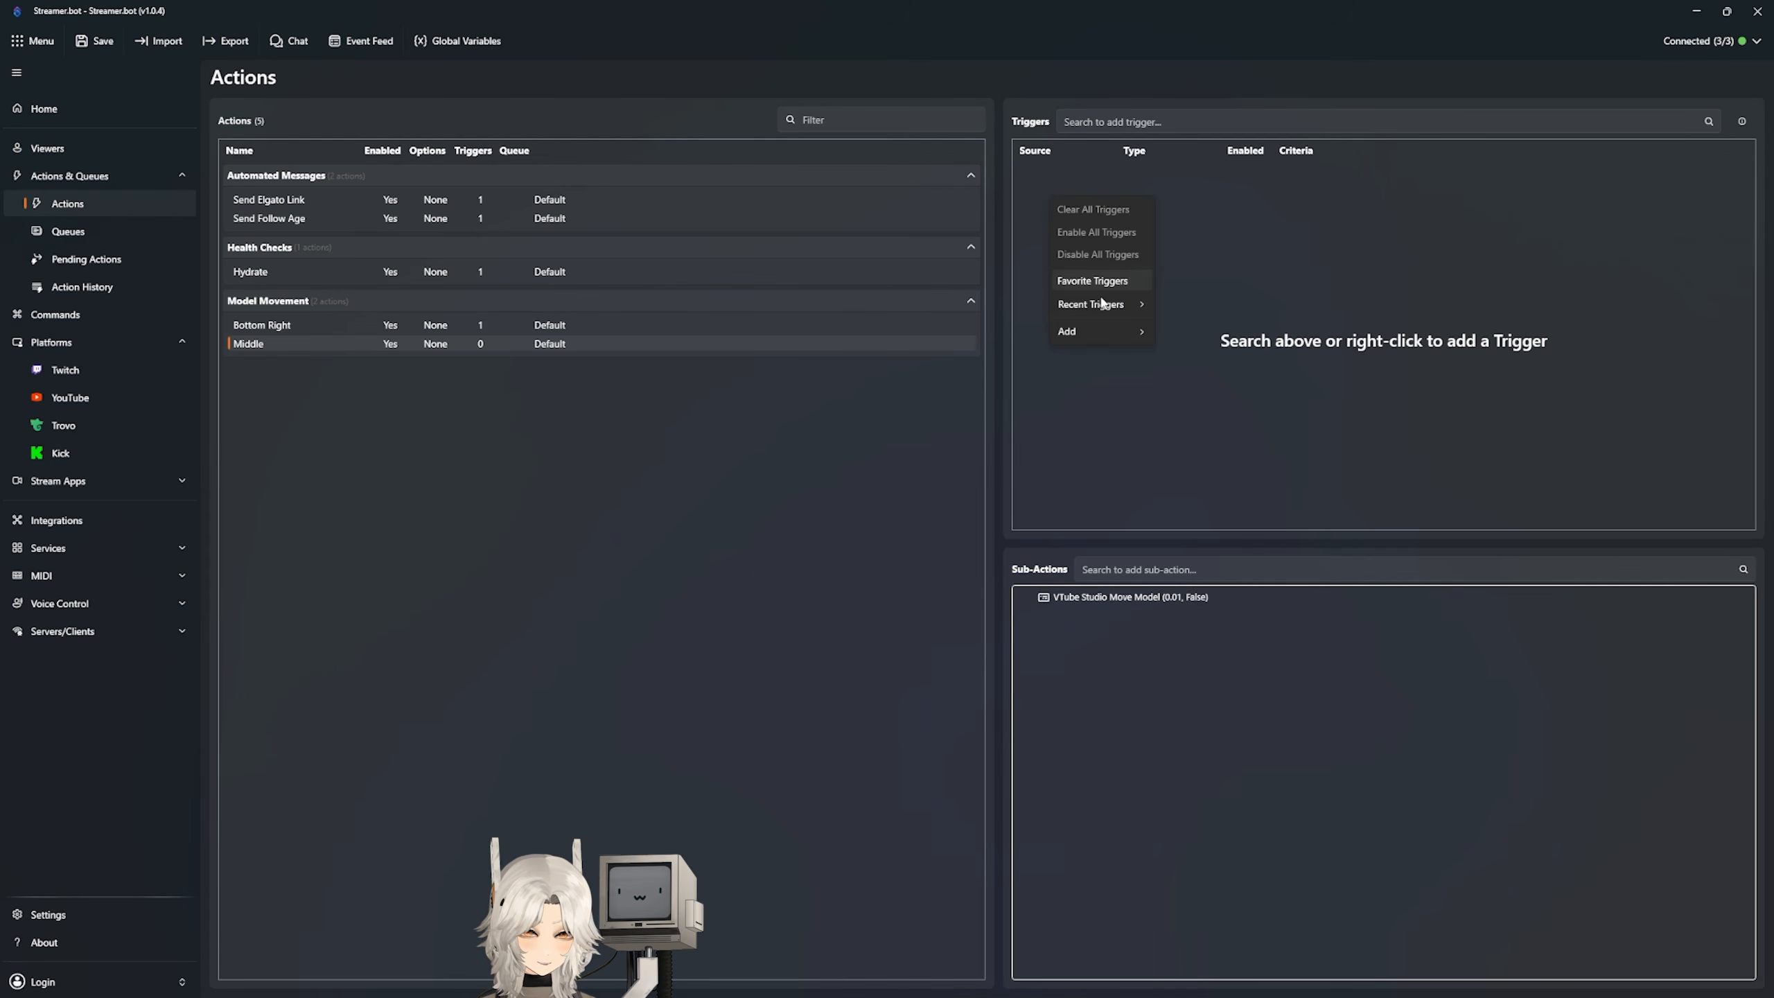
{"action": "mouse_move", "coordinate": [1104, 330]}
{"action": "mouse_move", "coordinate": [1193, 337]}
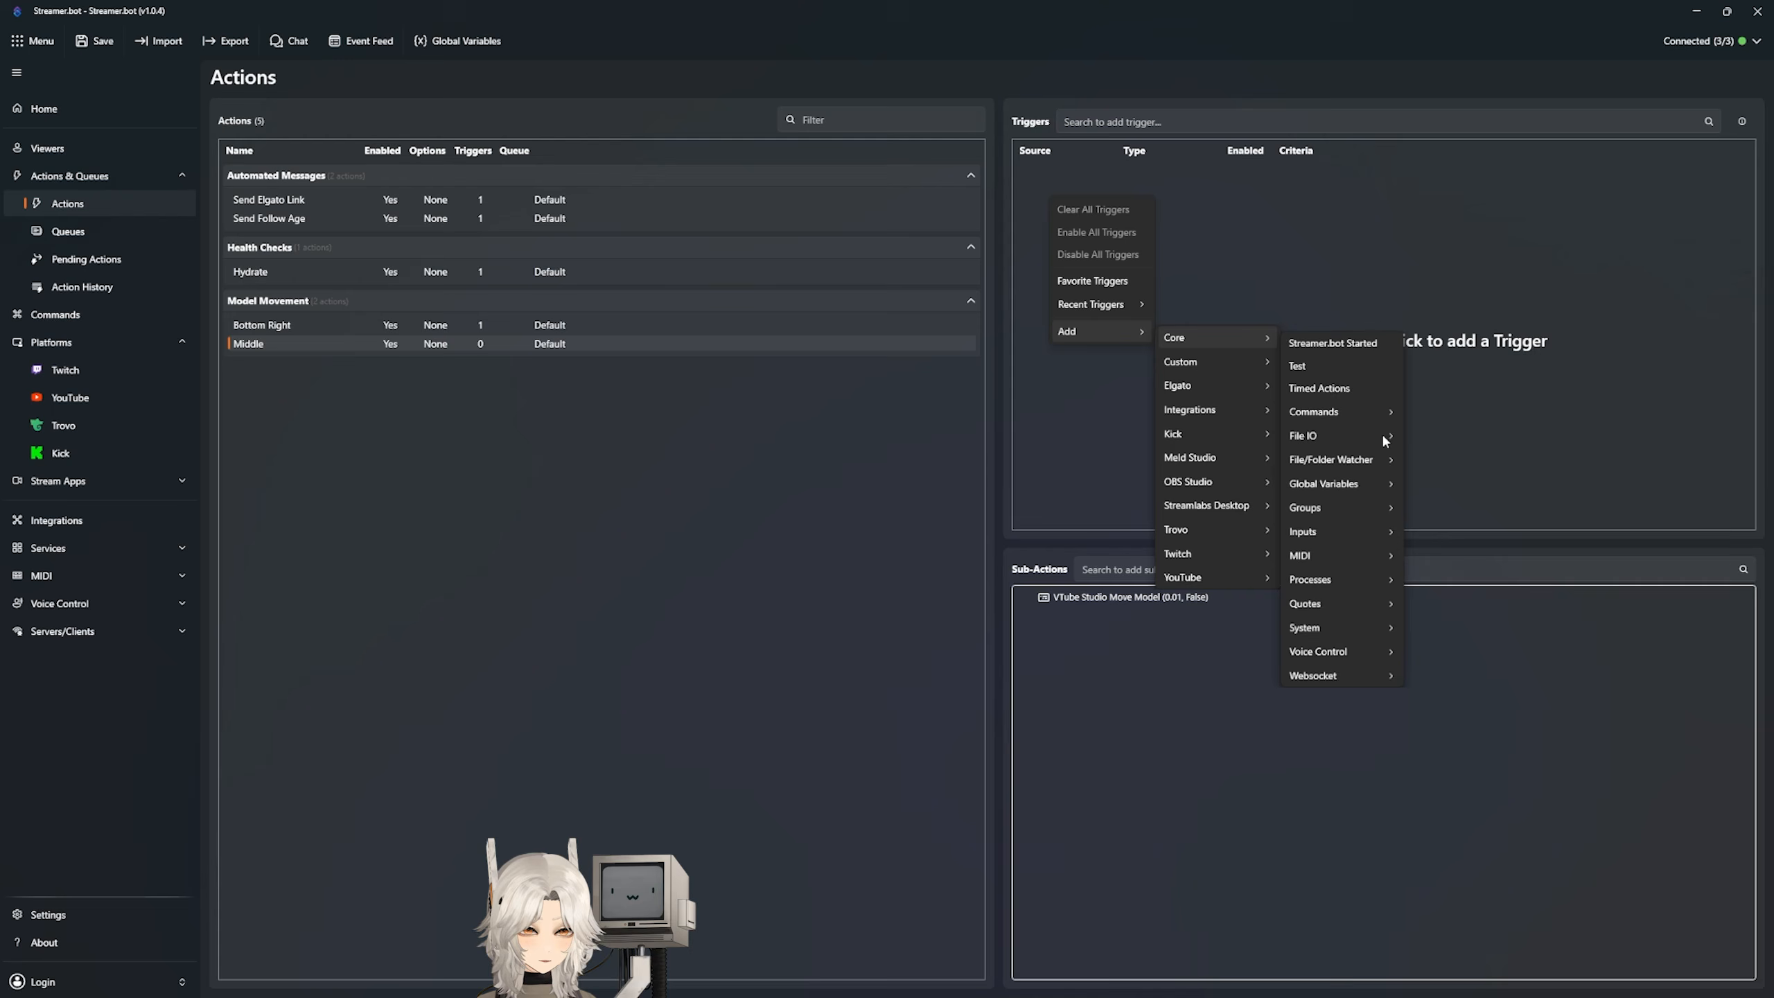
{"action": "mouse_move", "coordinate": [1314, 533]}
{"action": "left_click", "coordinate": [1427, 535]}
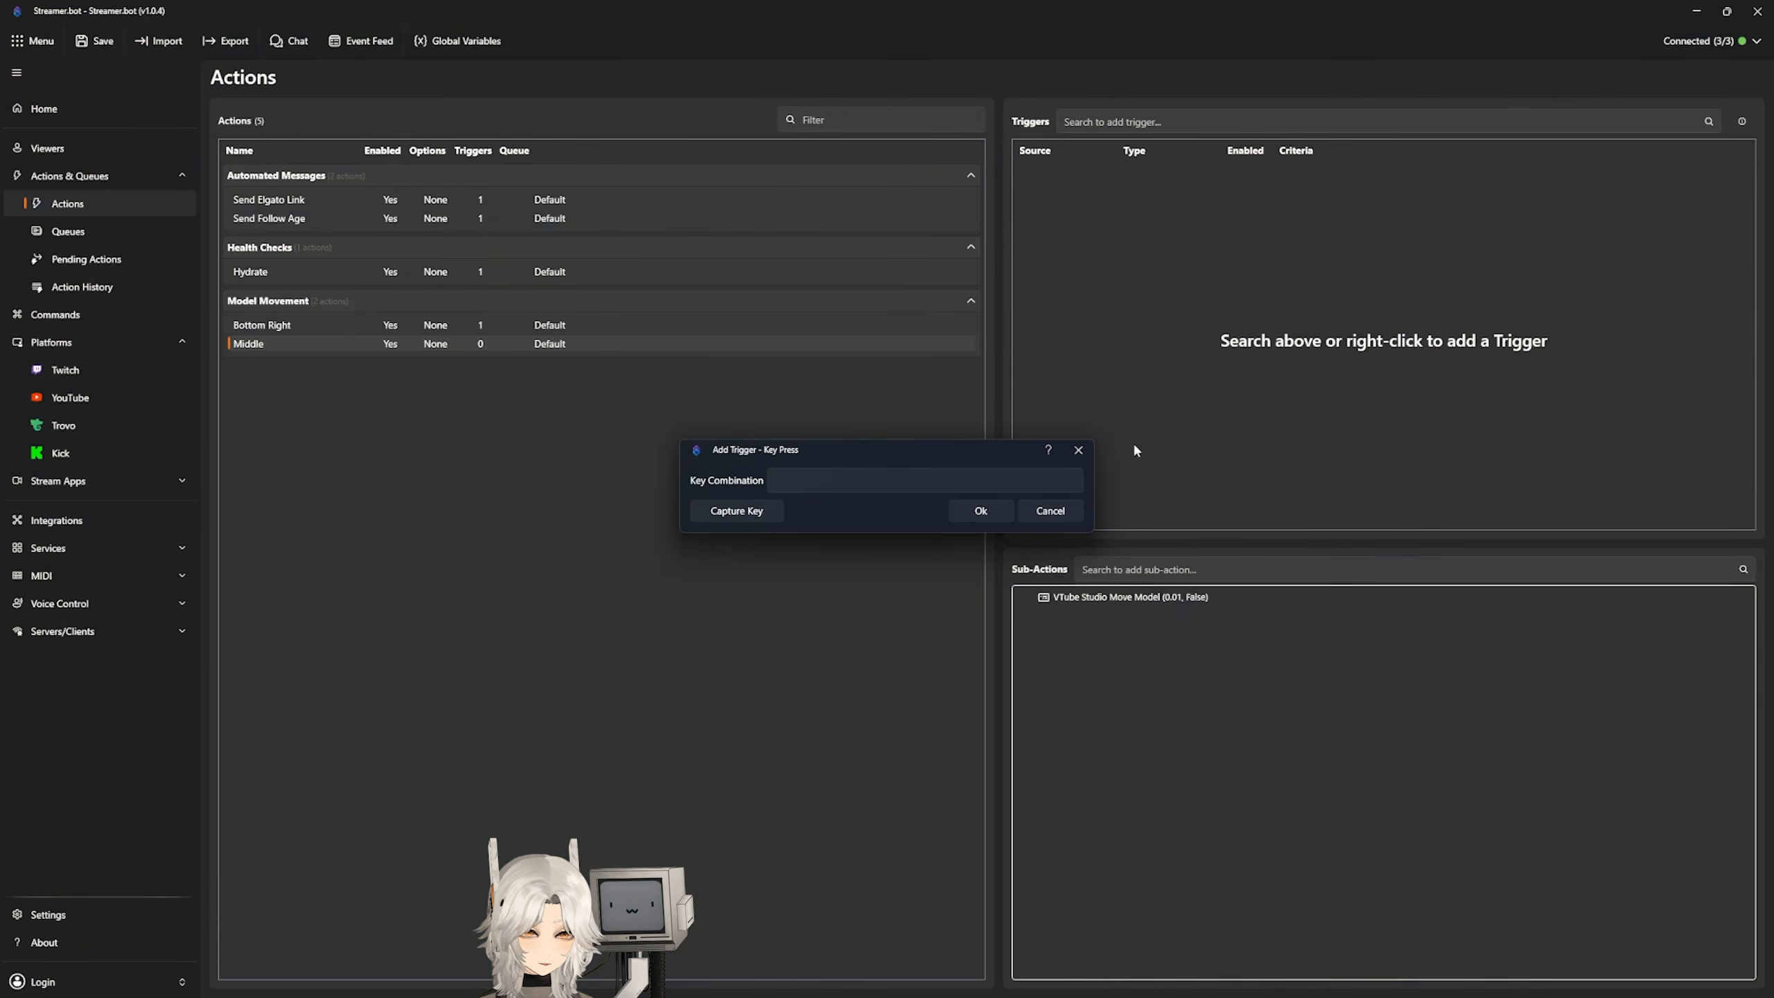
{"action": "left_click", "coordinate": [744, 510]}
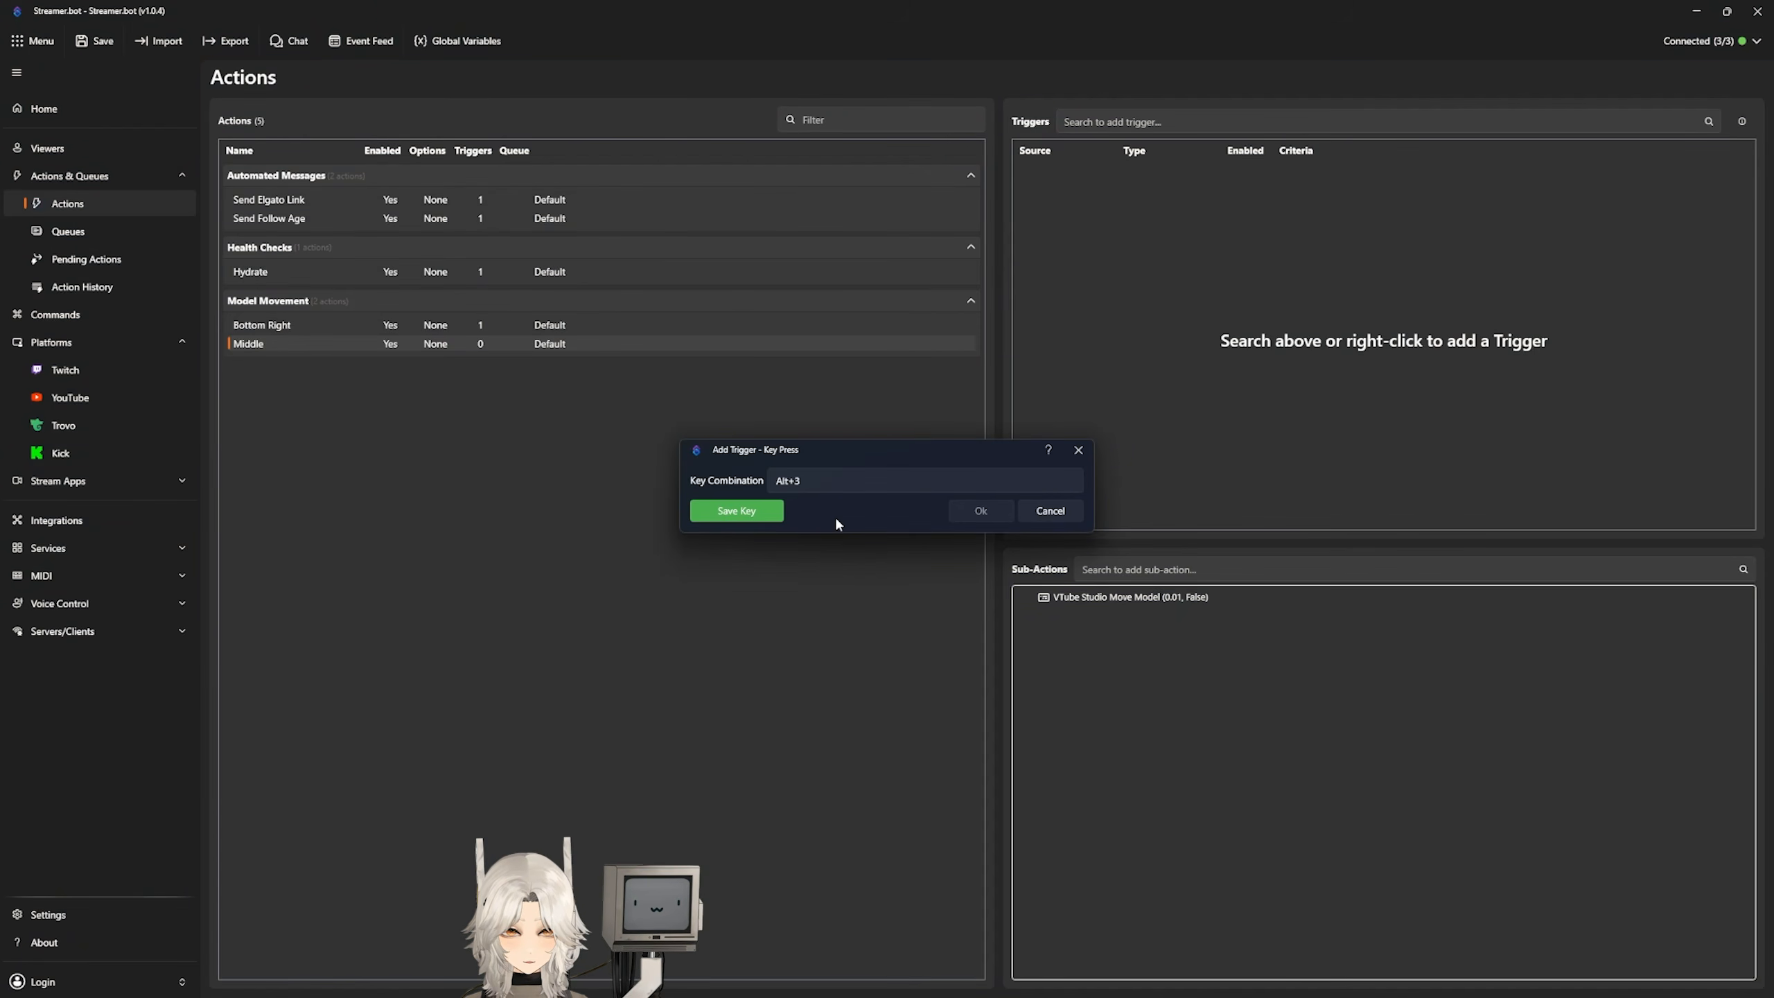
{"action": "left_click", "coordinate": [991, 509]}
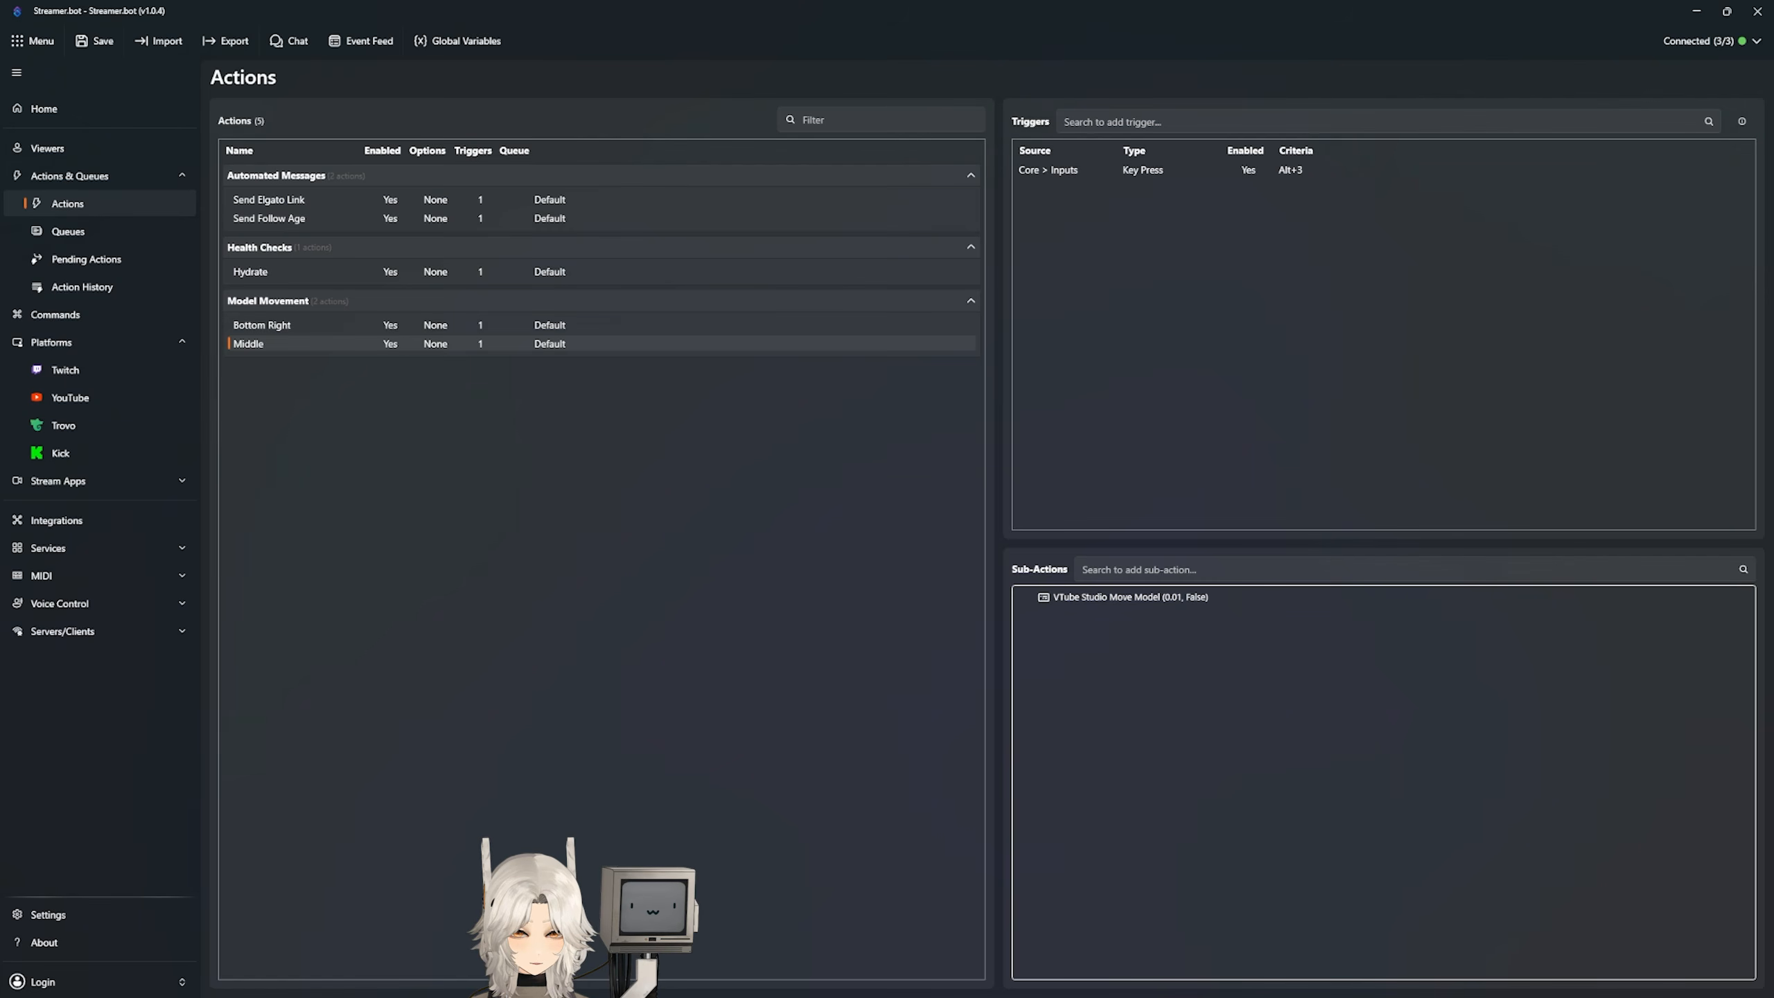
Step: Test the Alt+3 trigger on the model in VTube Studio, and minimize VTube Studio
{"action": "key", "text": "alt+Tab"}
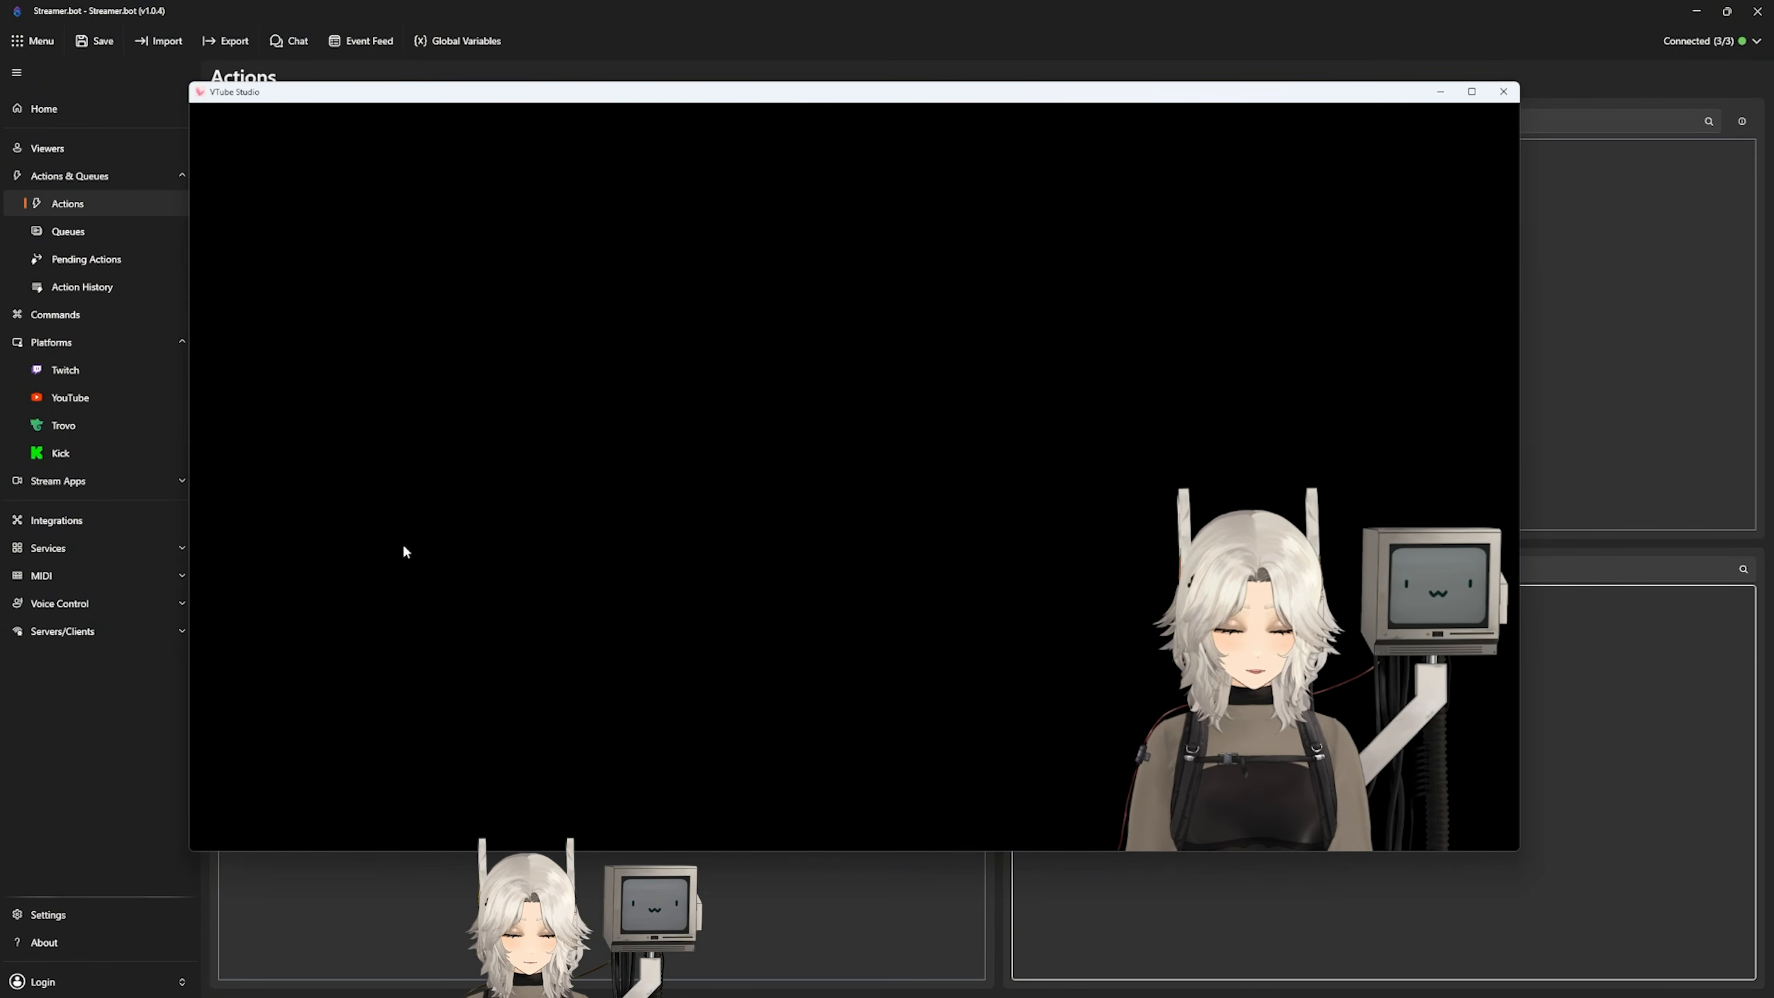
{"action": "key", "text": "alt+3"}
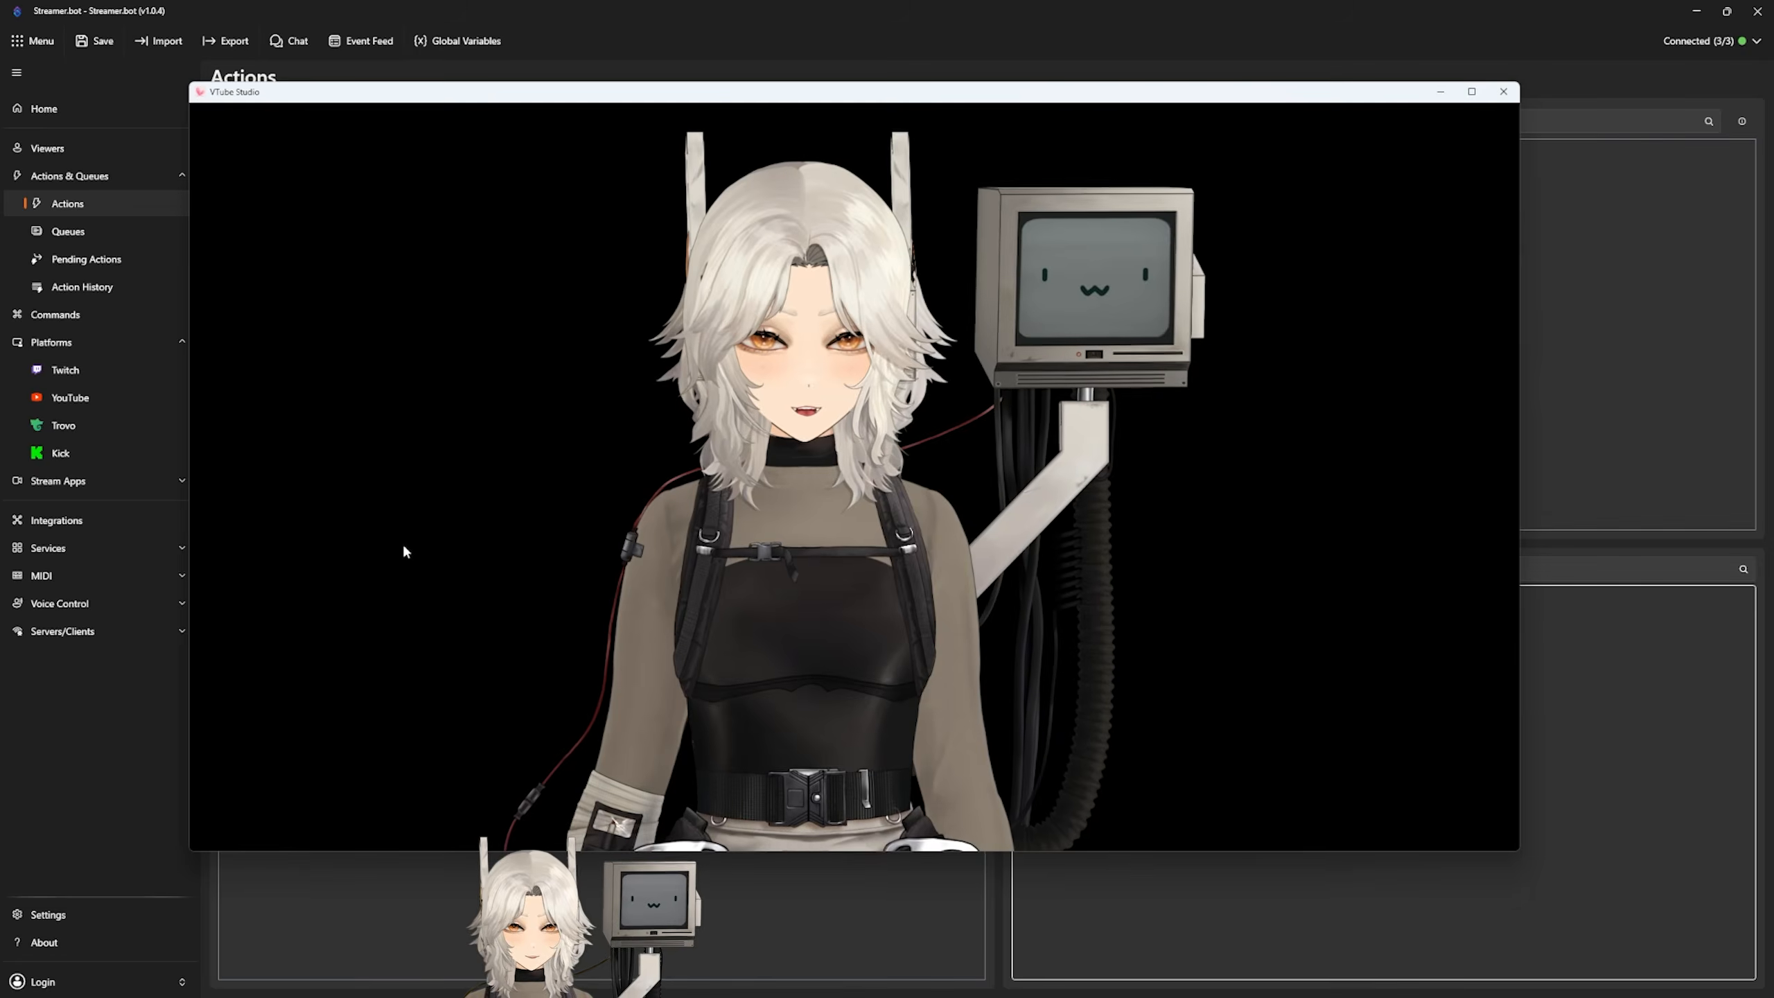
{"action": "key", "text": "alt+3"}
{"action": "key", "text": "alt+3"}
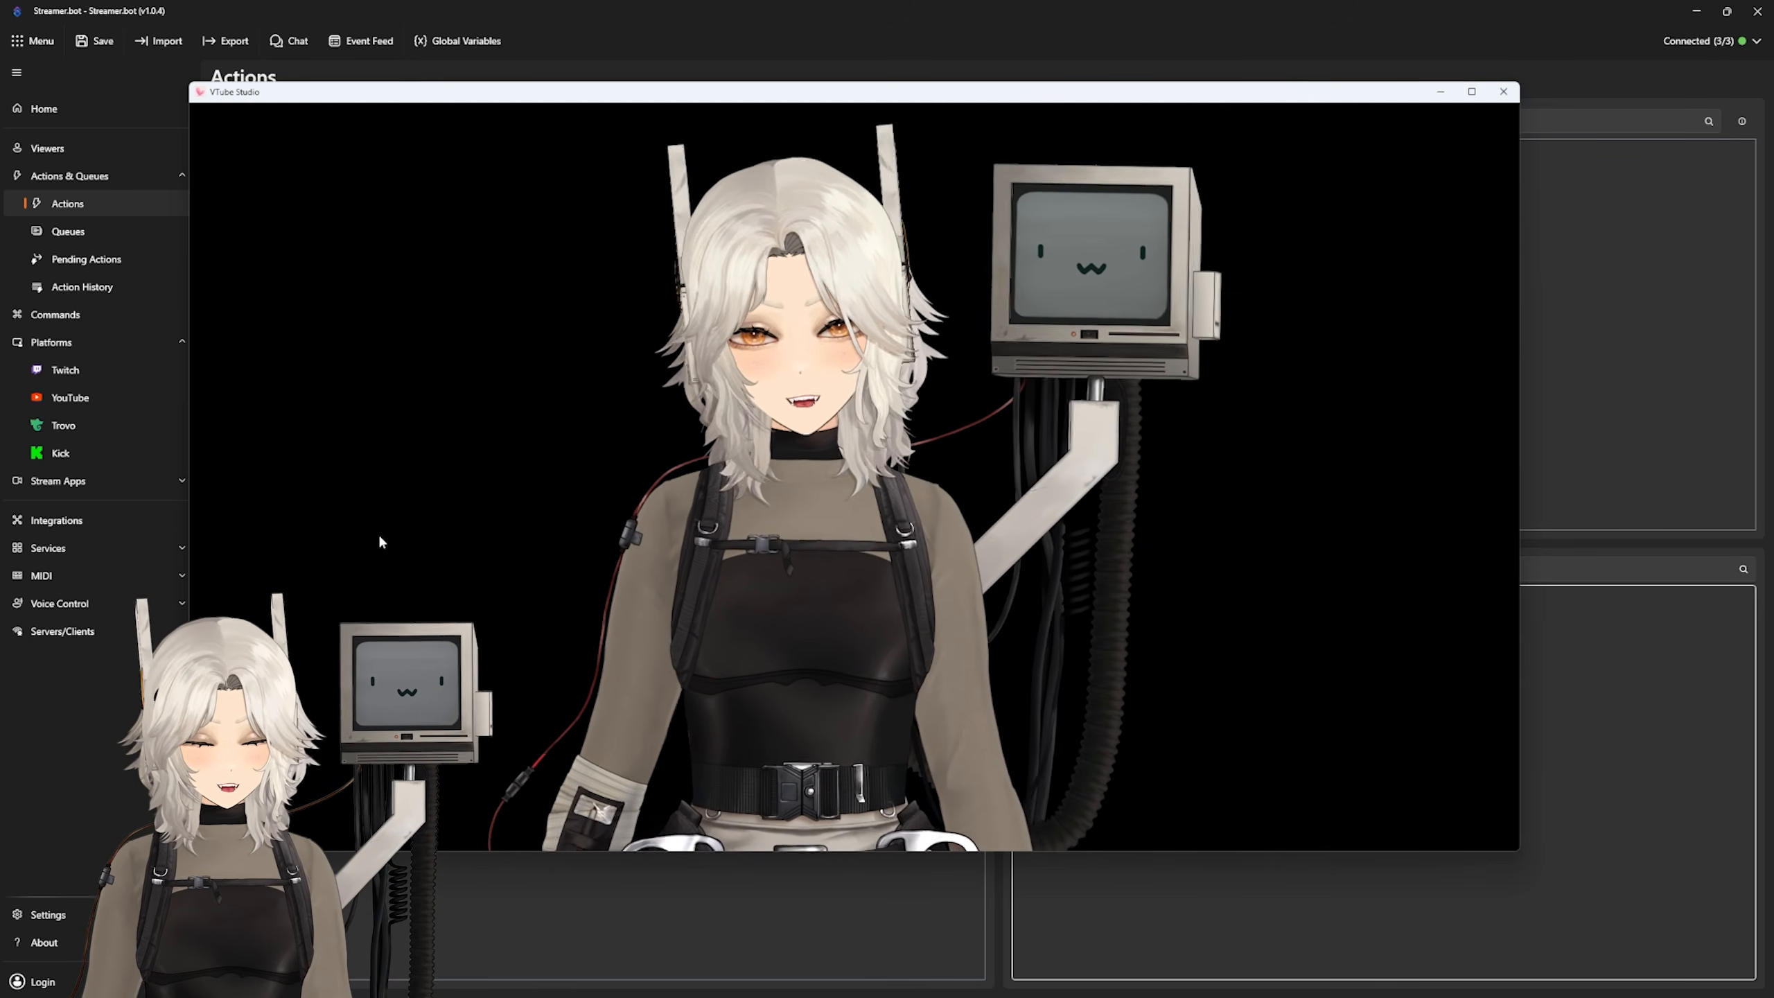
{"action": "left_click", "coordinate": [1441, 93]}
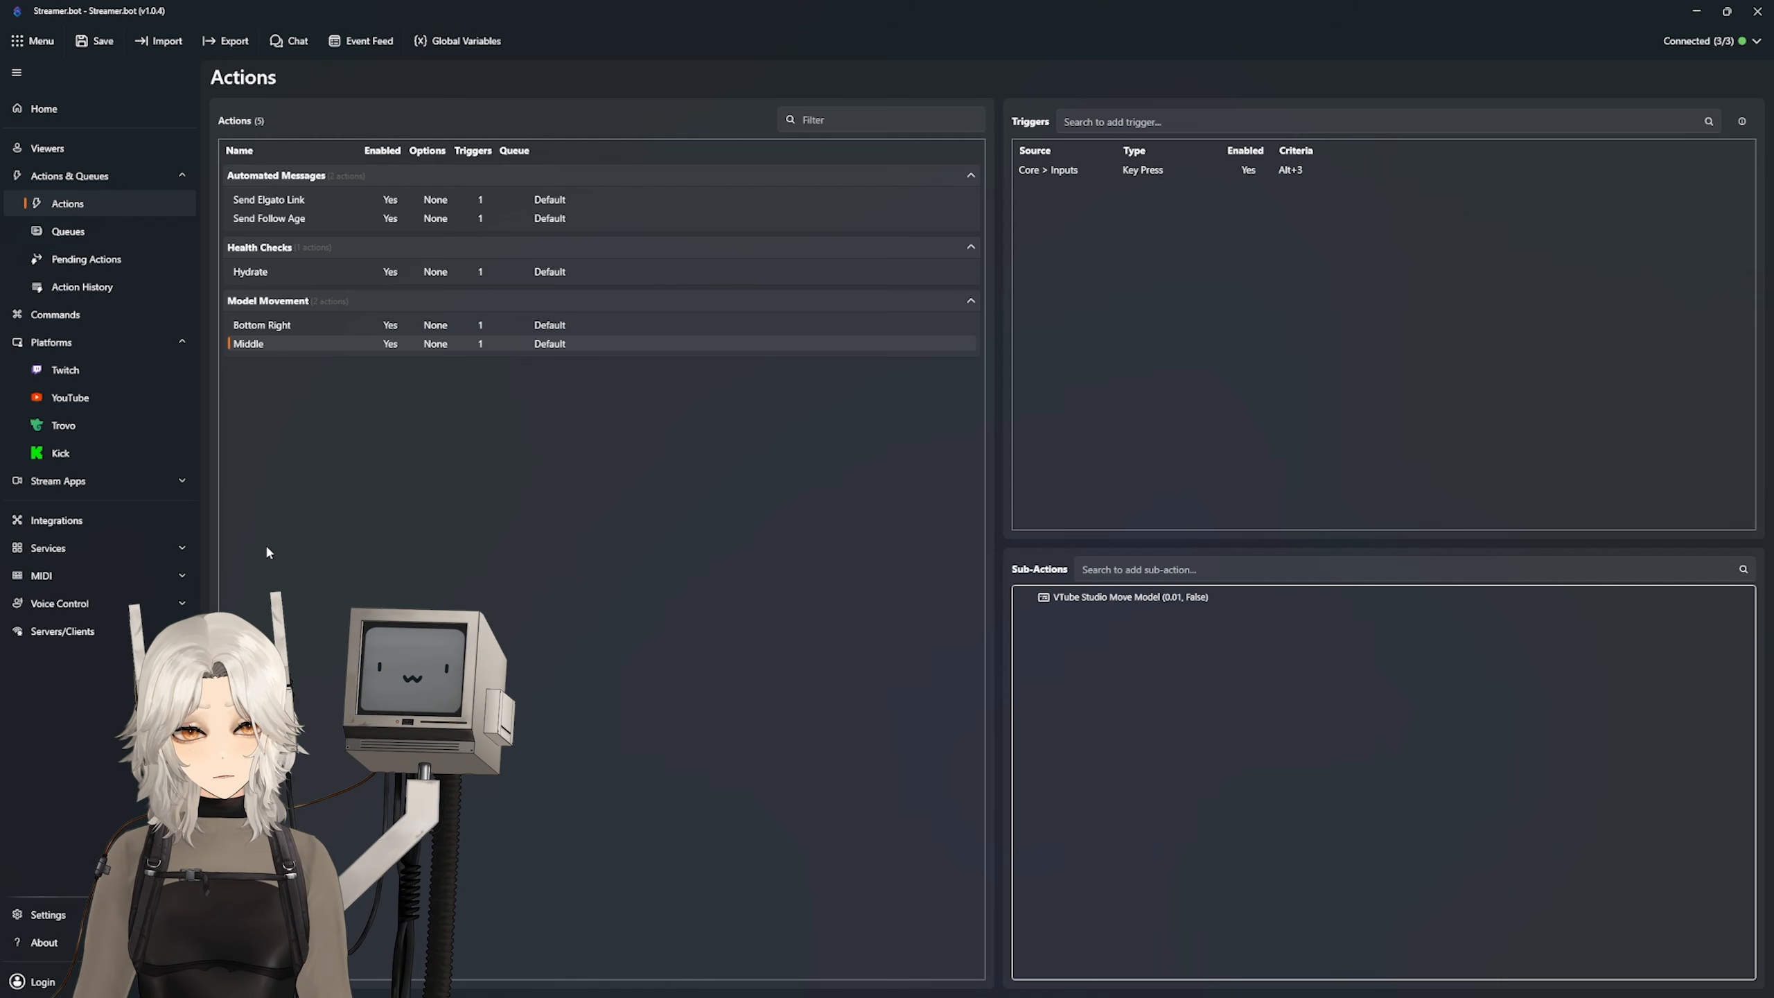
Step: In the maximized Stream Deck app, search for "act" and assign the Streamer.bot Action to the fifth key of the last row
{"action": "left_click_drag", "start_coordinate": [873, 0], "coordinate": [873, 126]}
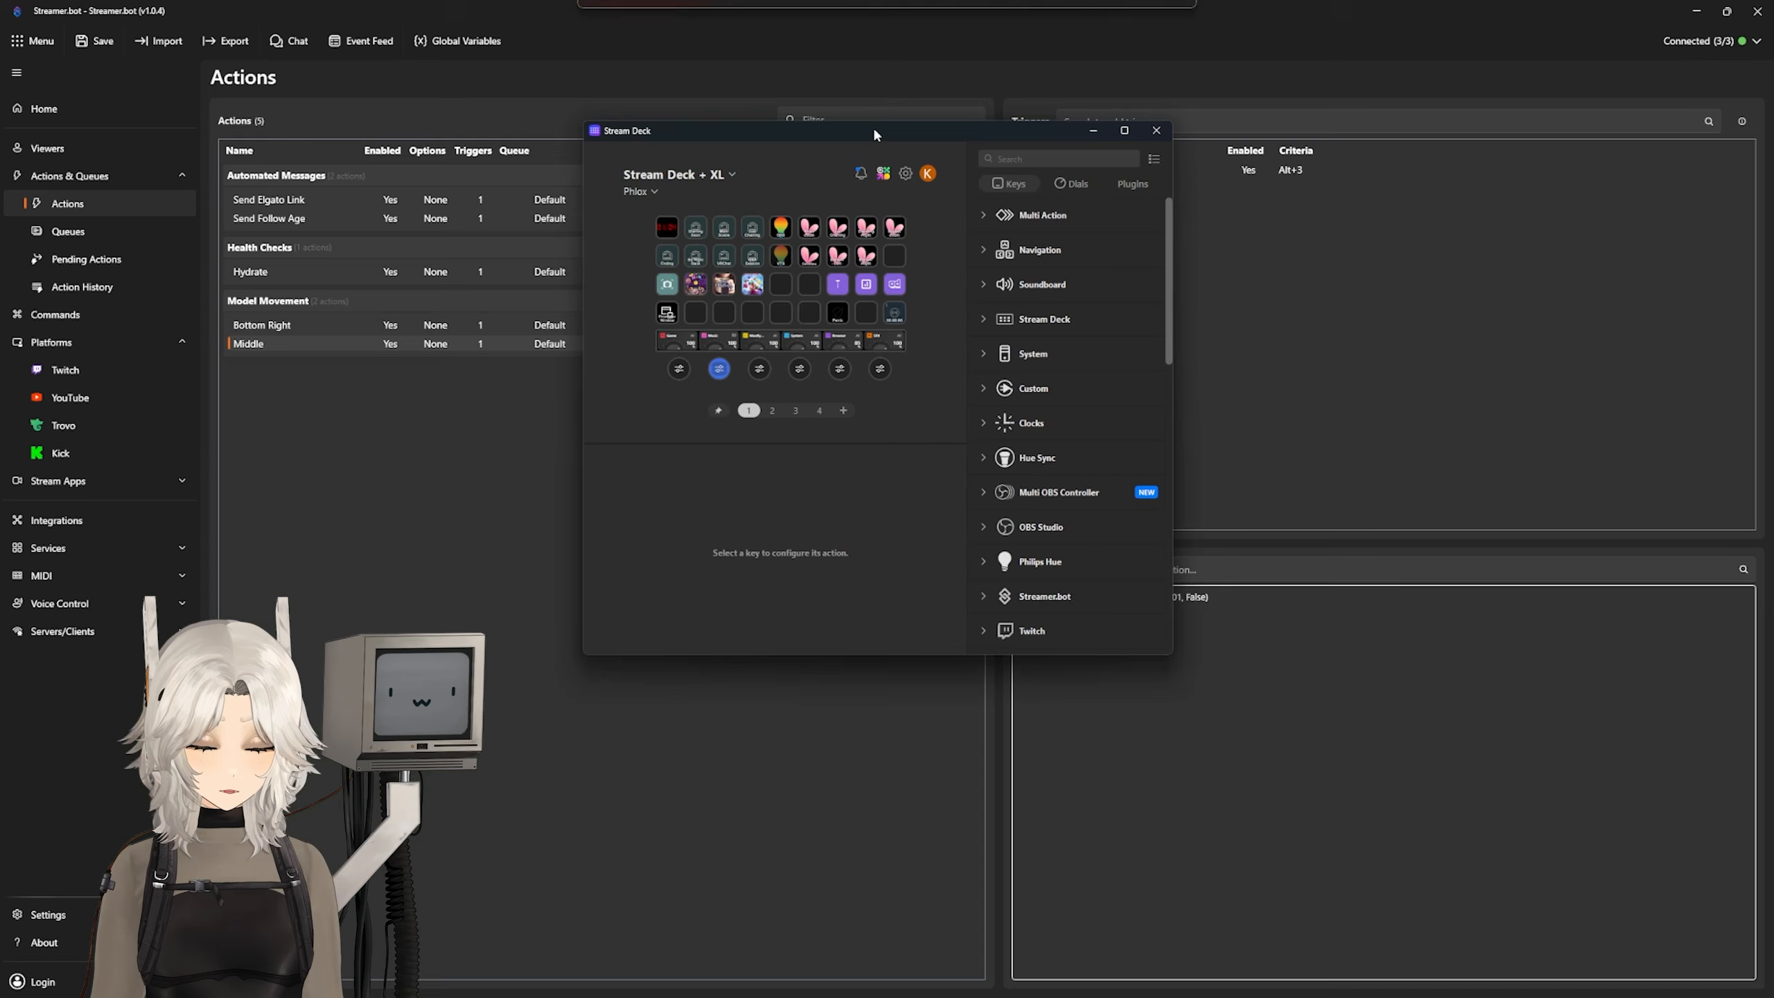
{"action": "double_click", "coordinate": [875, 131]}
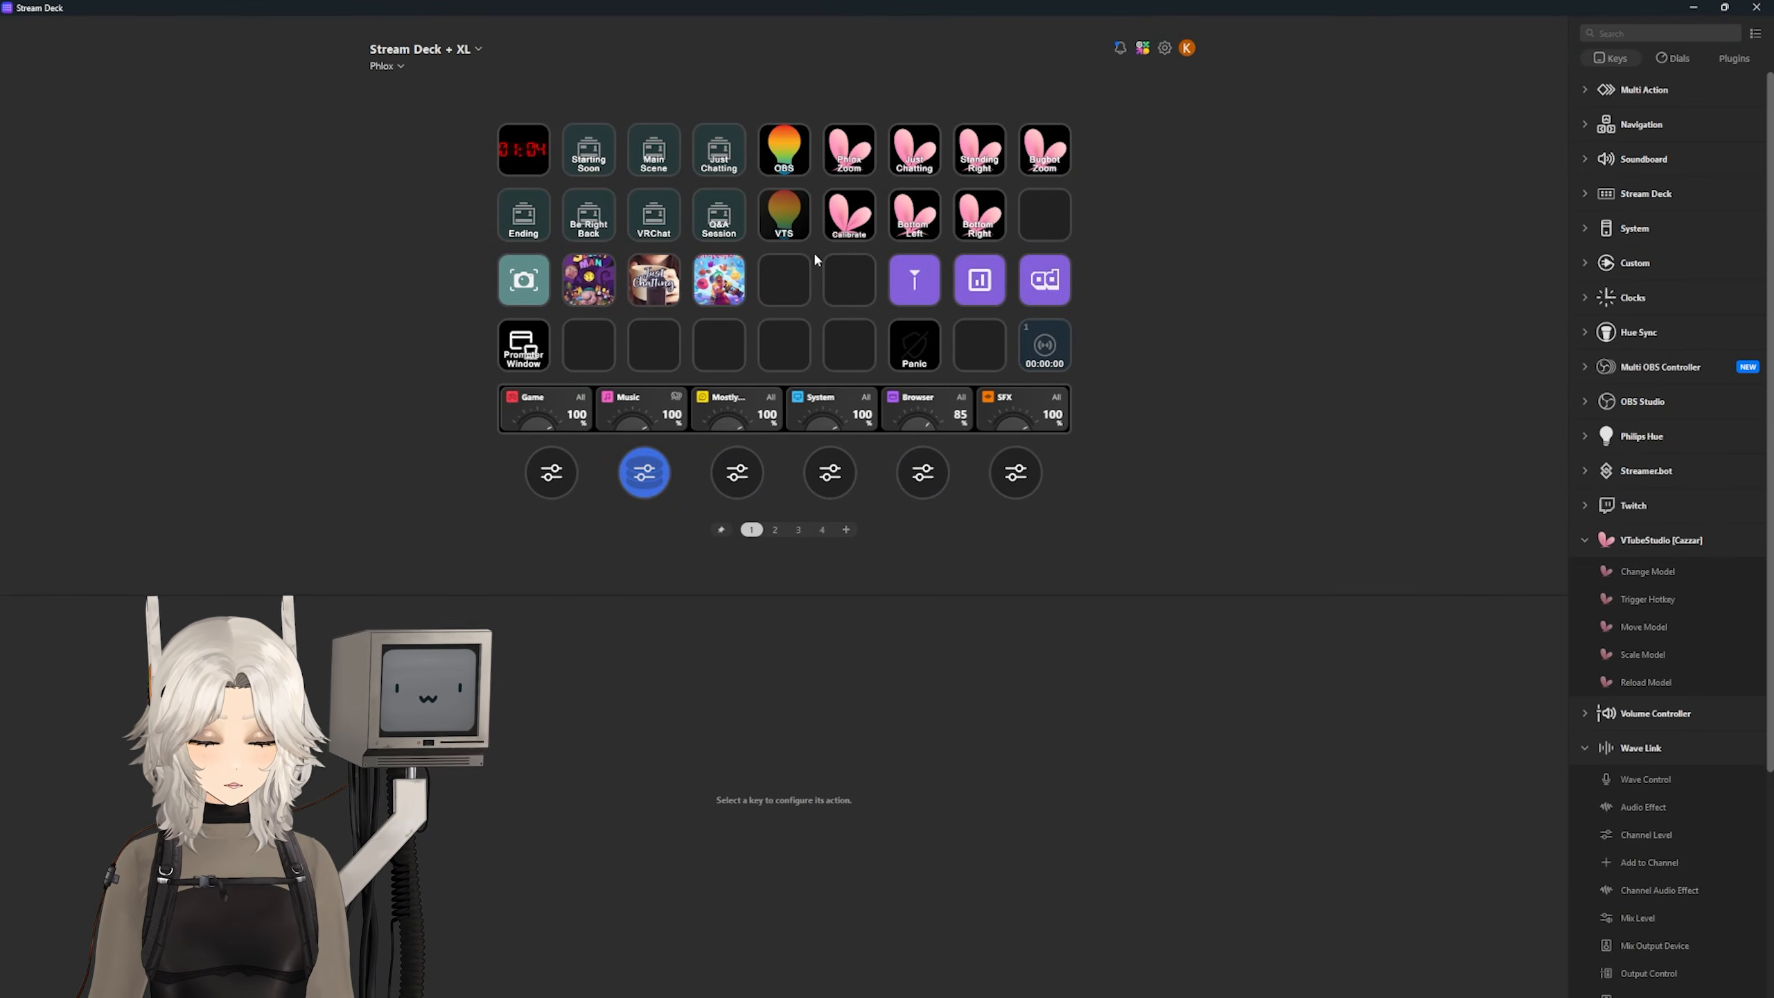
{"action": "left_click", "coordinate": [784, 344]}
{"action": "left_click", "coordinate": [1661, 33]}
{"action": "type", "text": "act"}
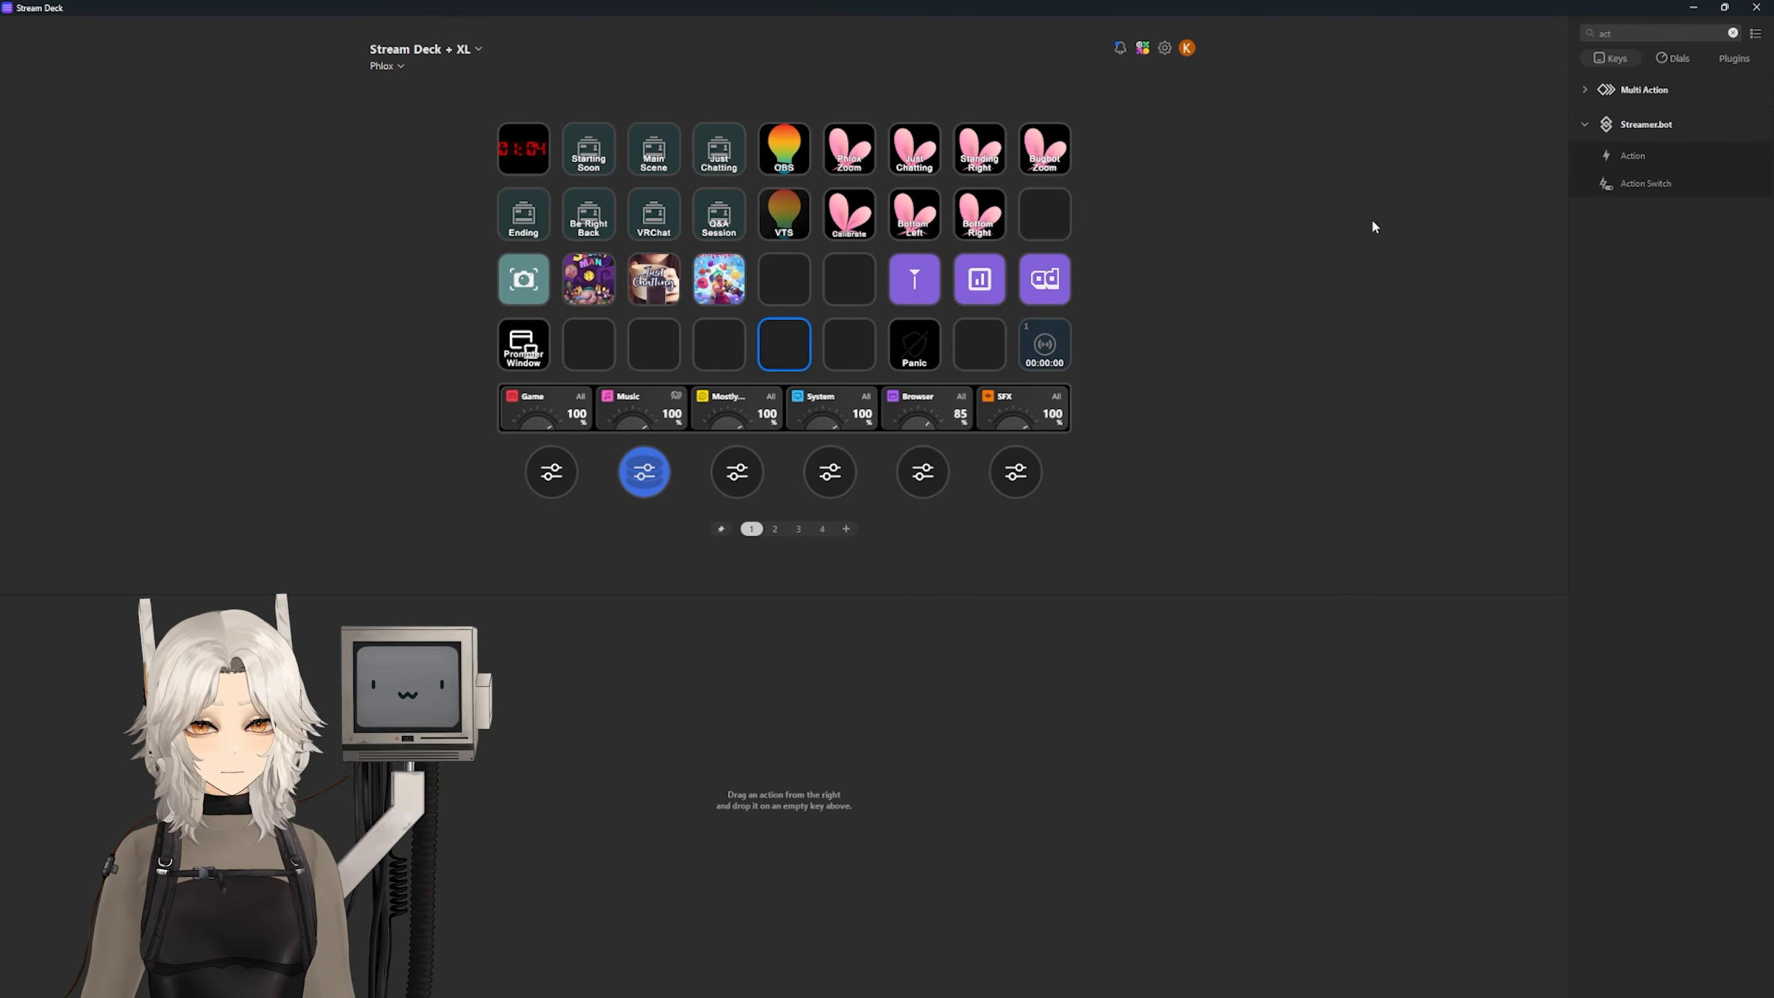
{"action": "left_click_drag", "start_coordinate": [1632, 156], "coordinate": [782, 343]}
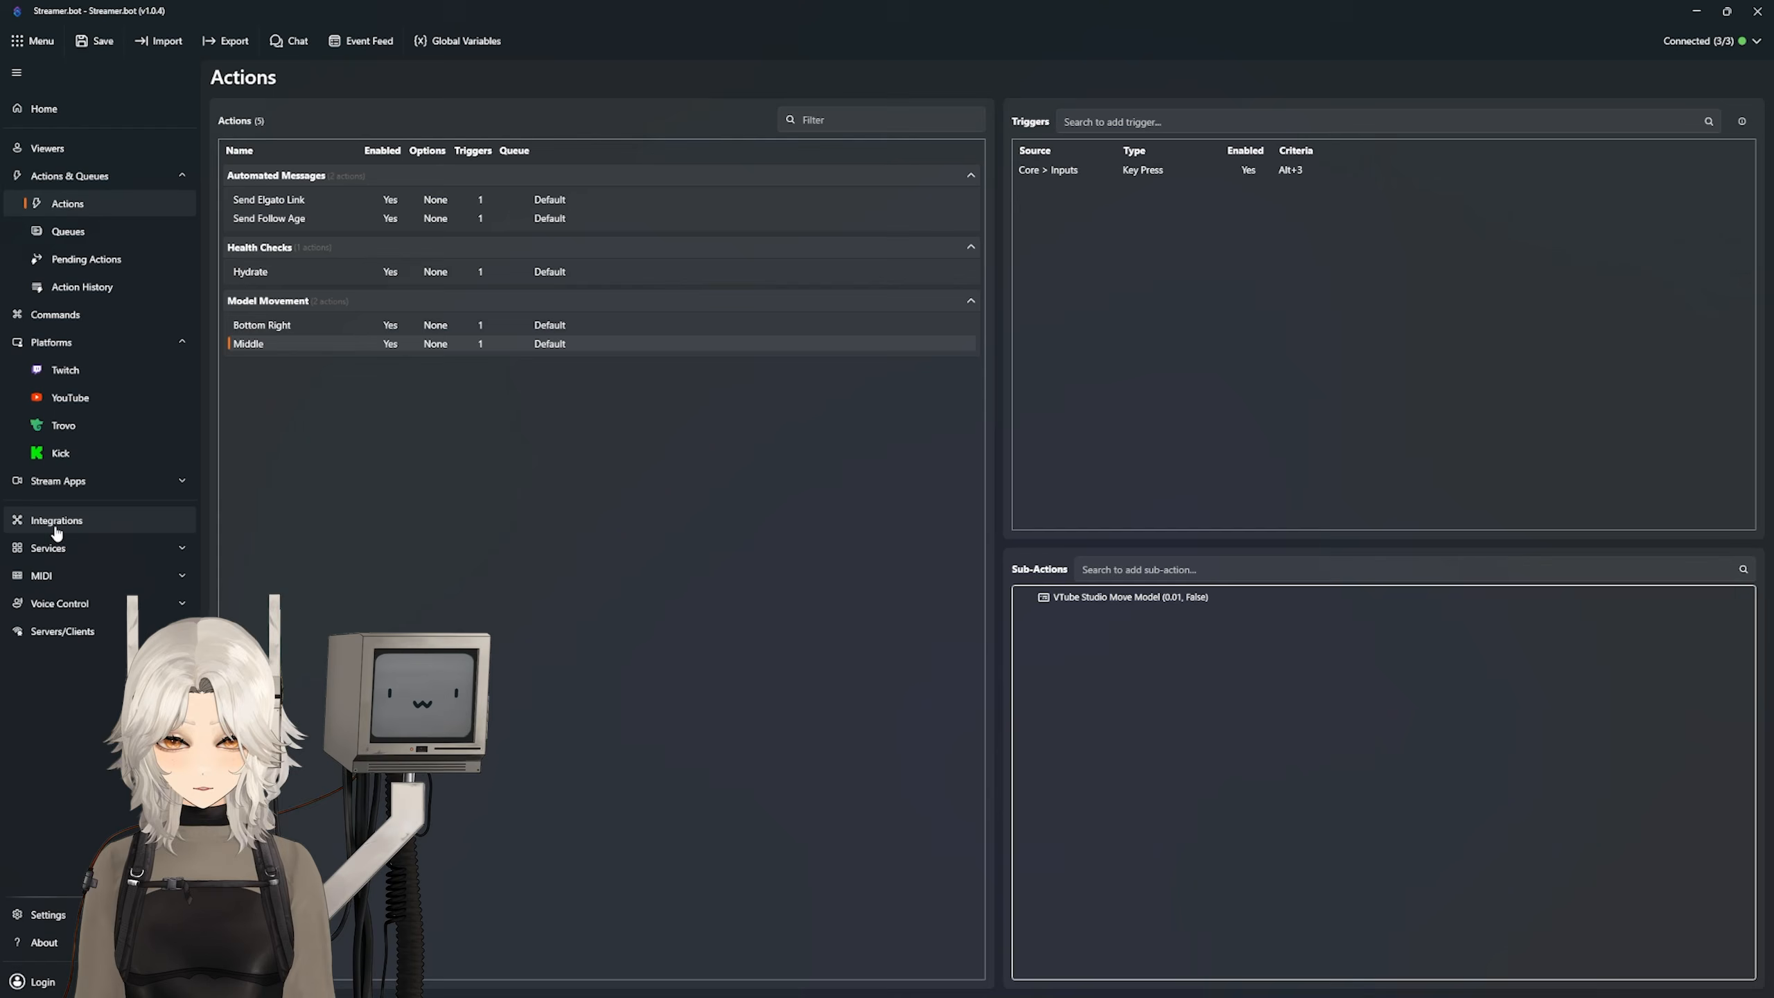
Step: In Streamer.bot's Elgato StreamDeck integration, enable Auto Start and start the server
{"action": "left_click", "coordinate": [56, 520]}
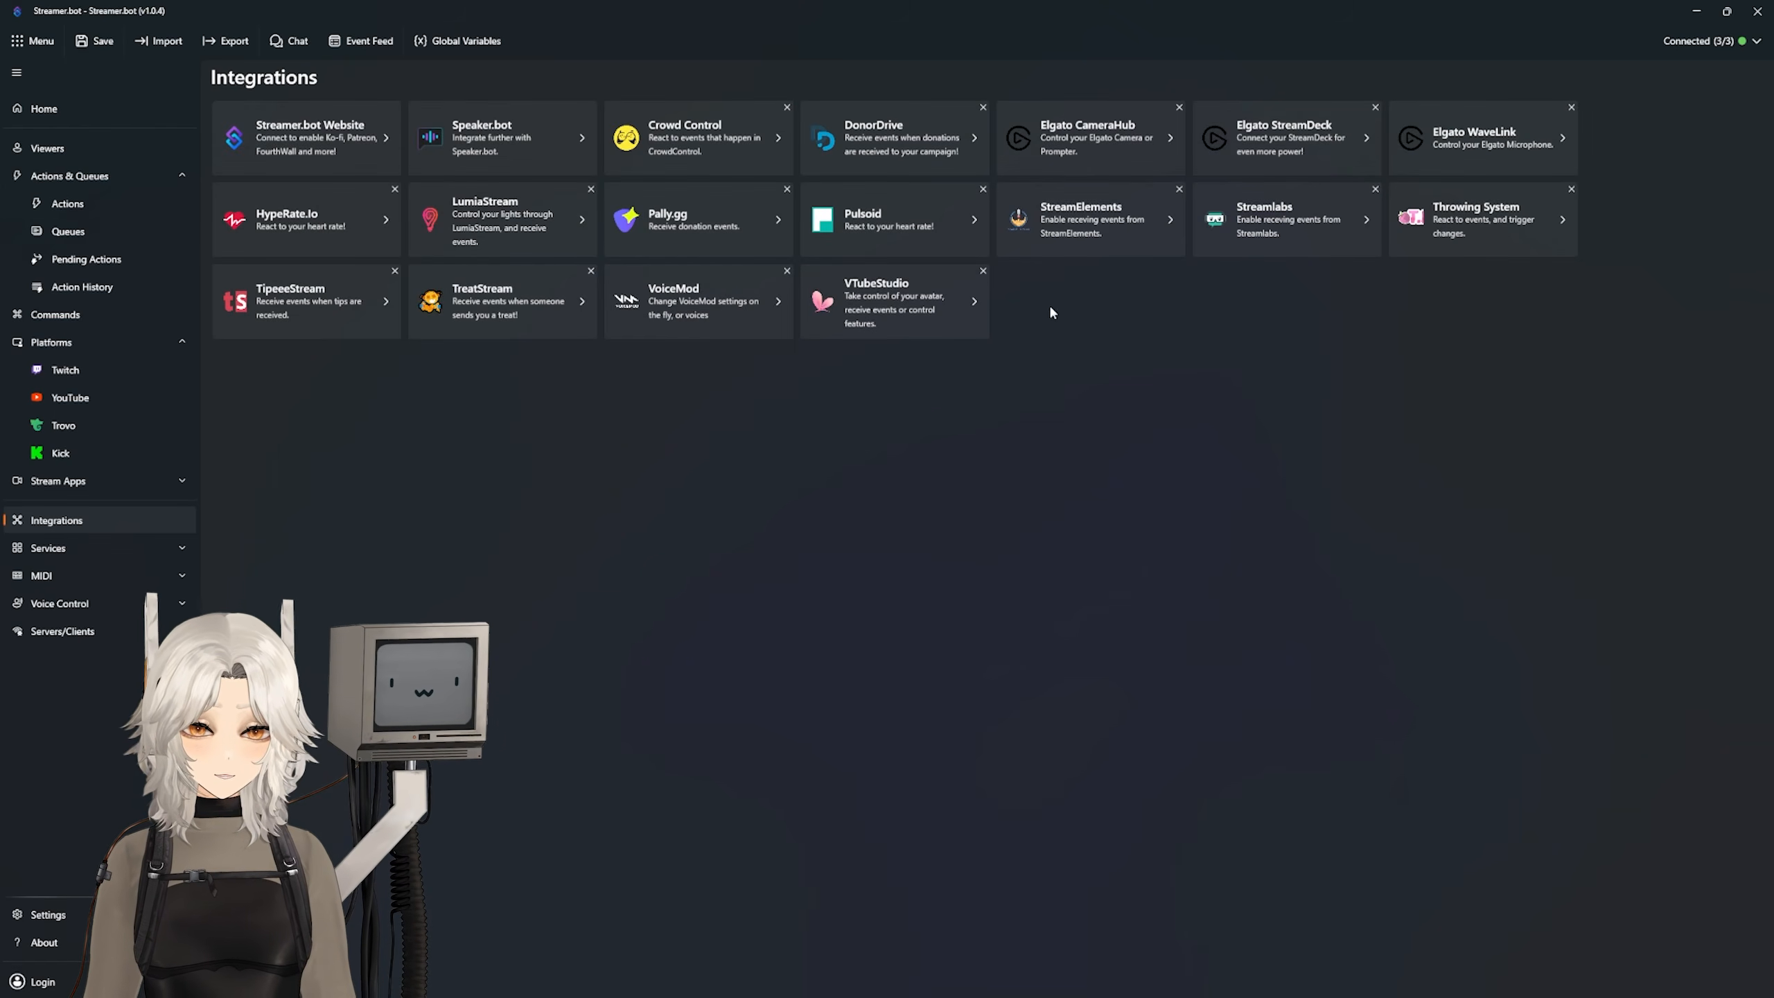
{"action": "left_click", "coordinate": [1276, 133]}
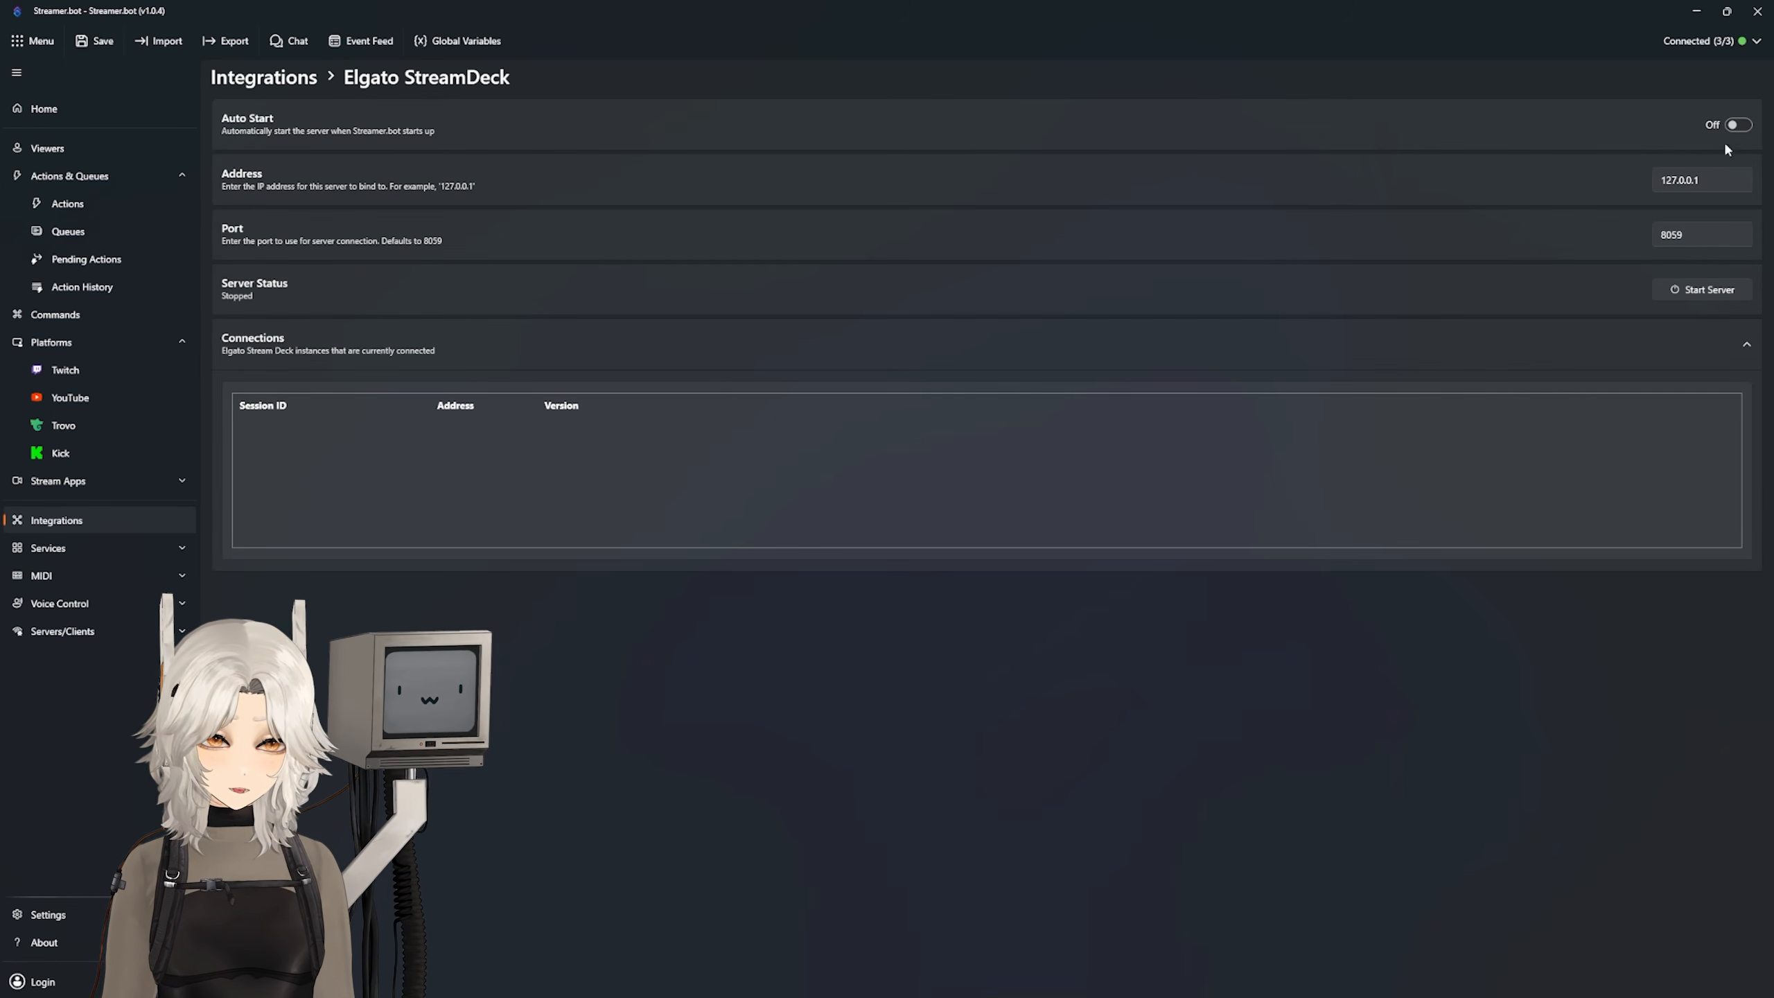
{"action": "left_click", "coordinate": [1738, 124]}
{"action": "left_click", "coordinate": [1703, 289]}
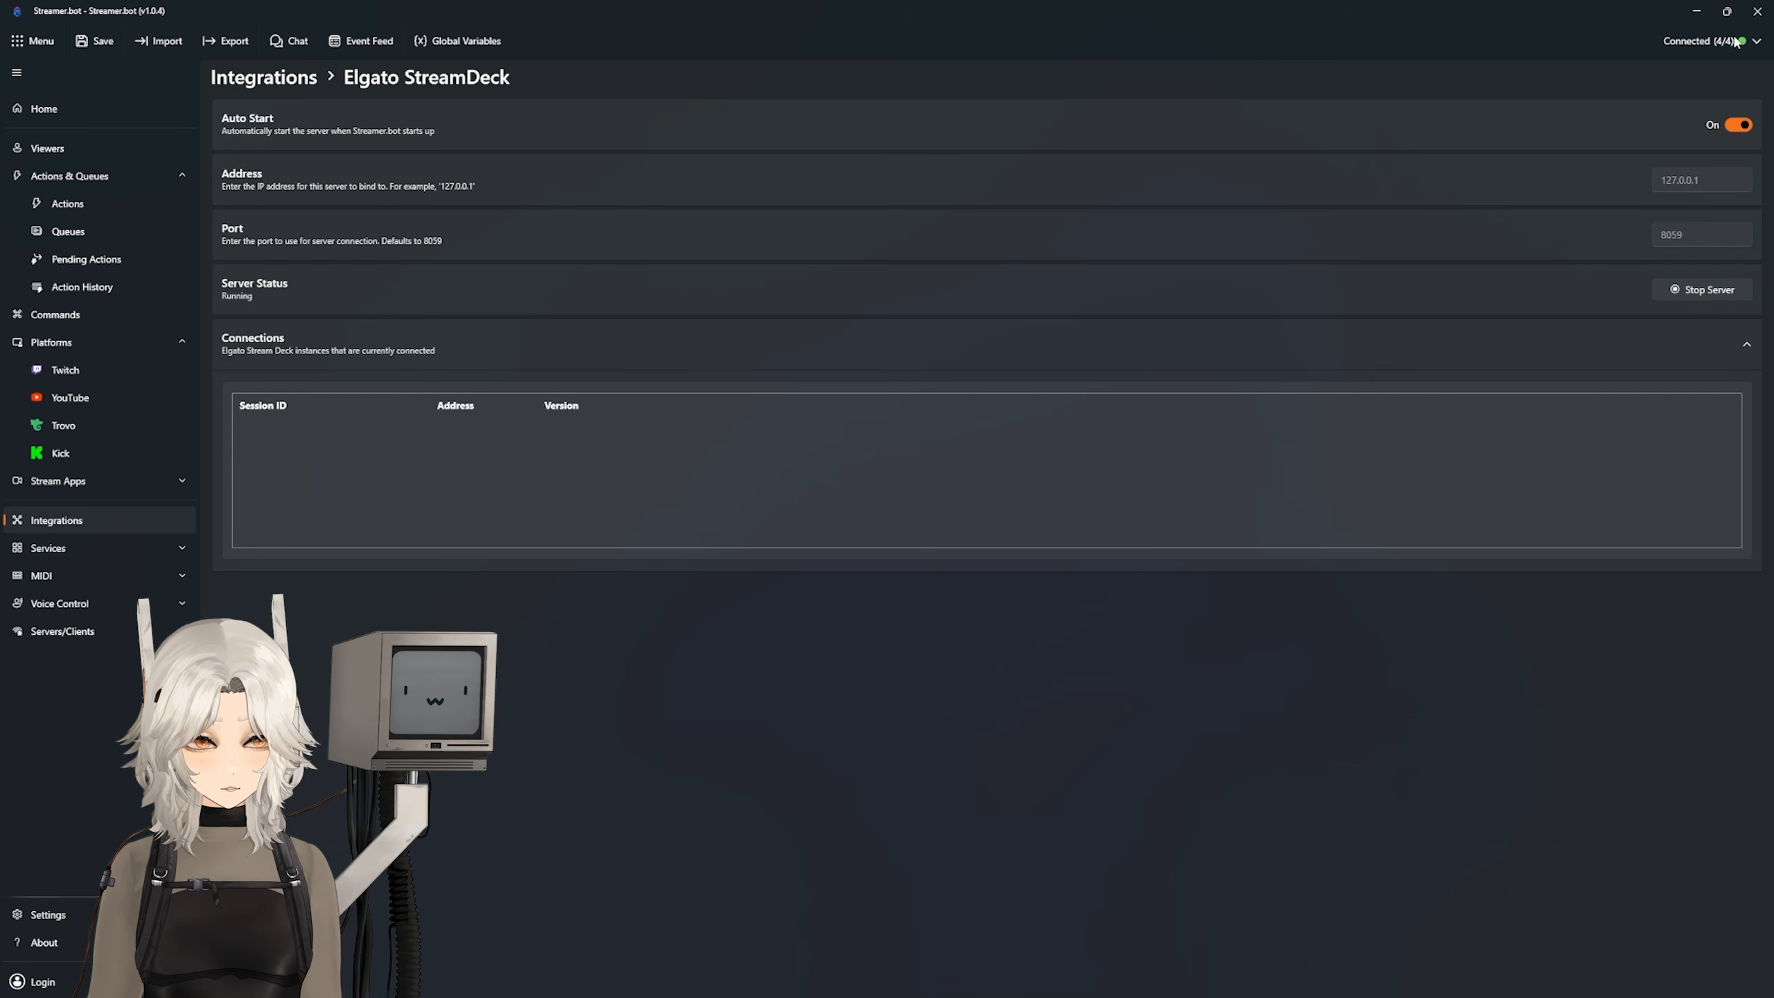
Step: Return to the Stream Deck app and set the new Streamer.bot key to run the Bottom Right action
{"action": "left_click", "coordinate": [1696, 11]}
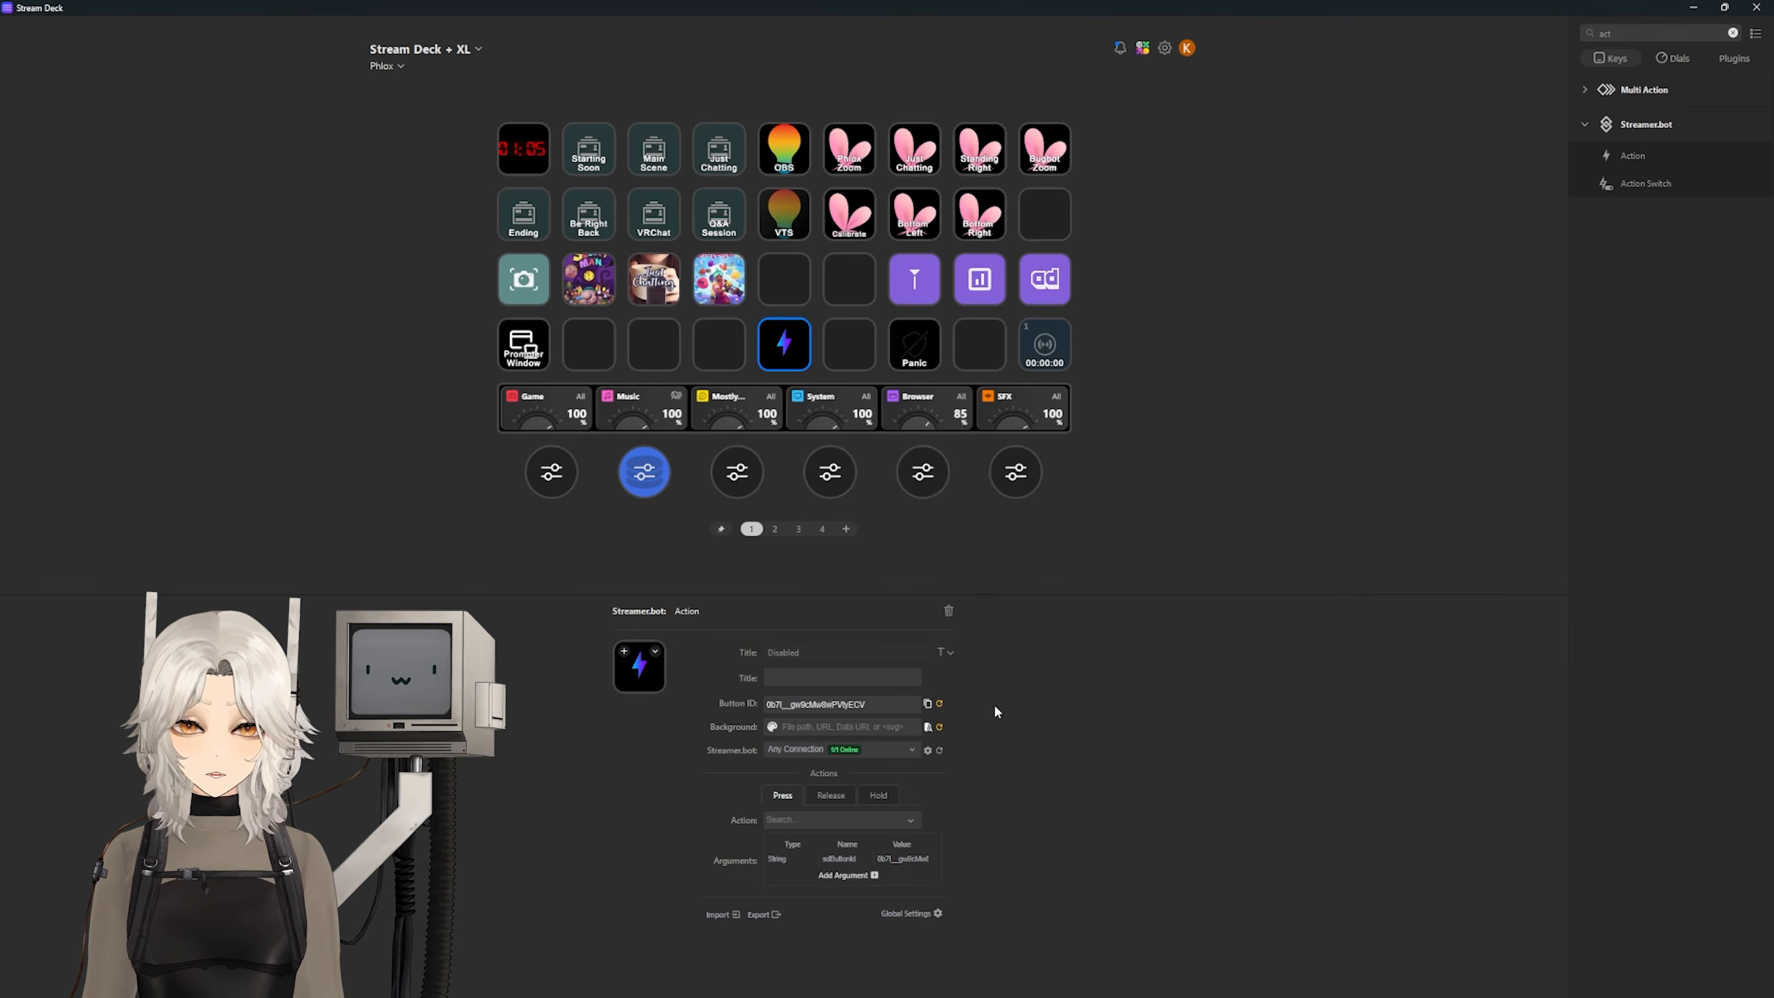
{"action": "left_click", "coordinate": [915, 818]}
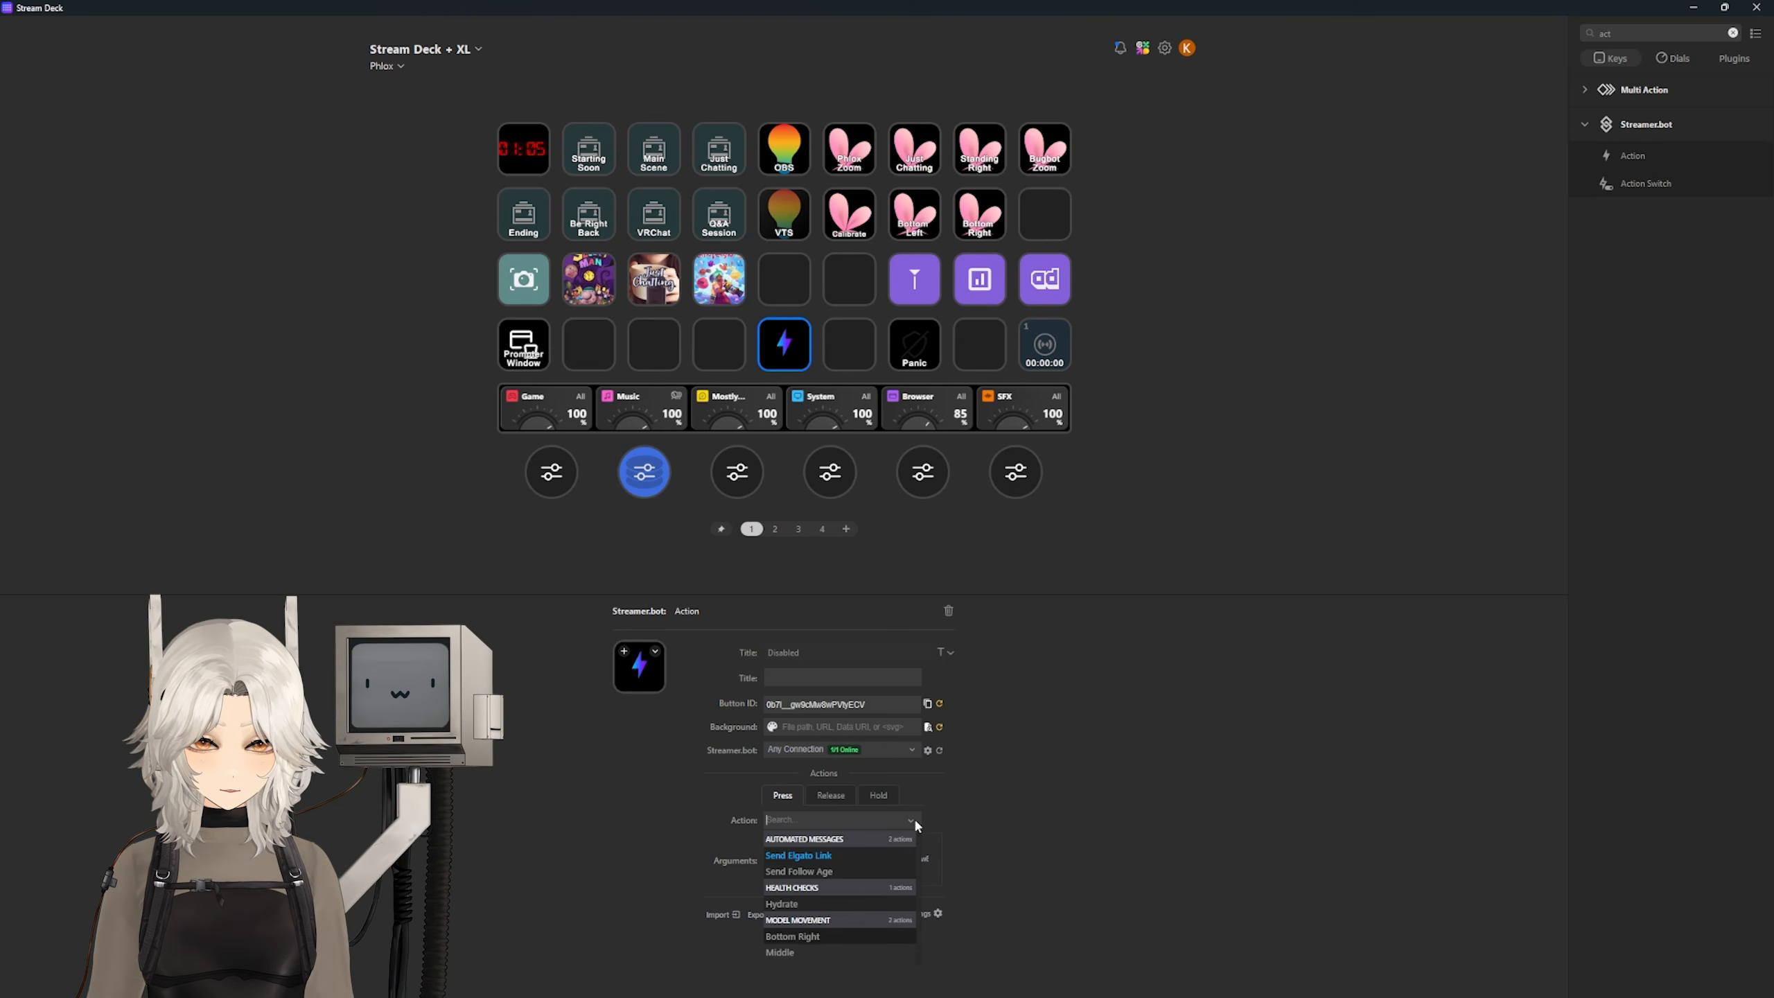
{"action": "left_click", "coordinate": [824, 938]}
{"action": "left_click", "coordinate": [1156, 555]}
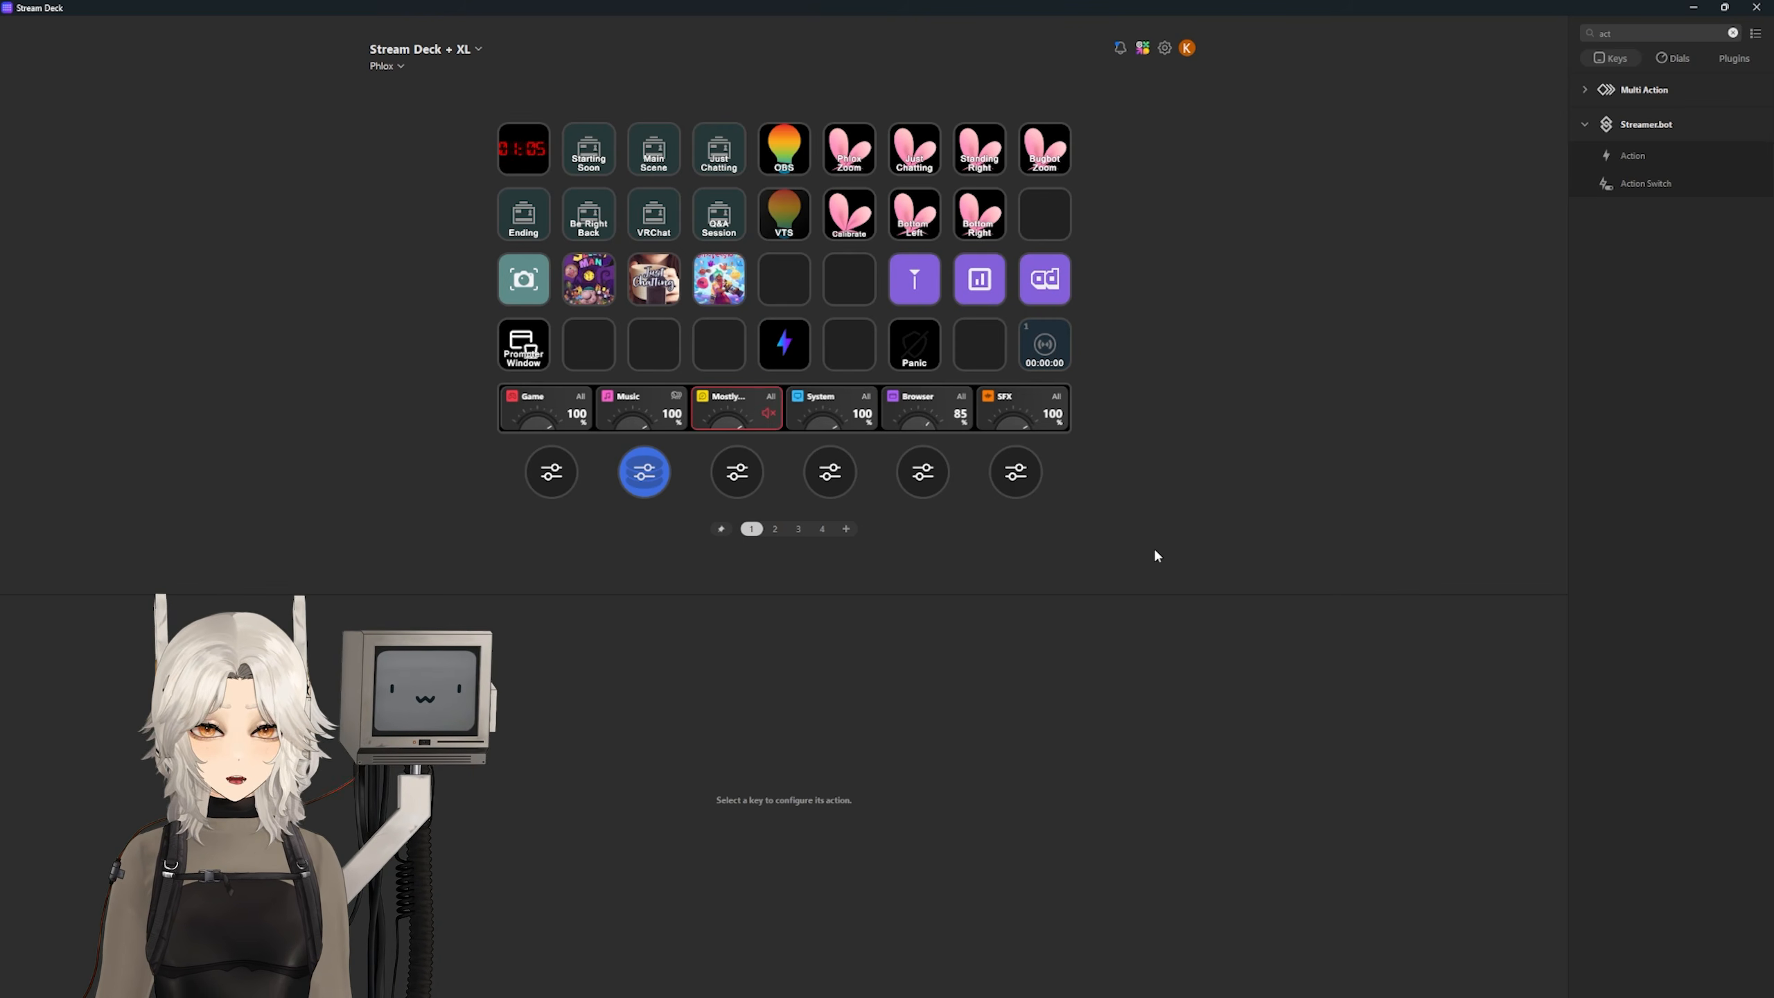
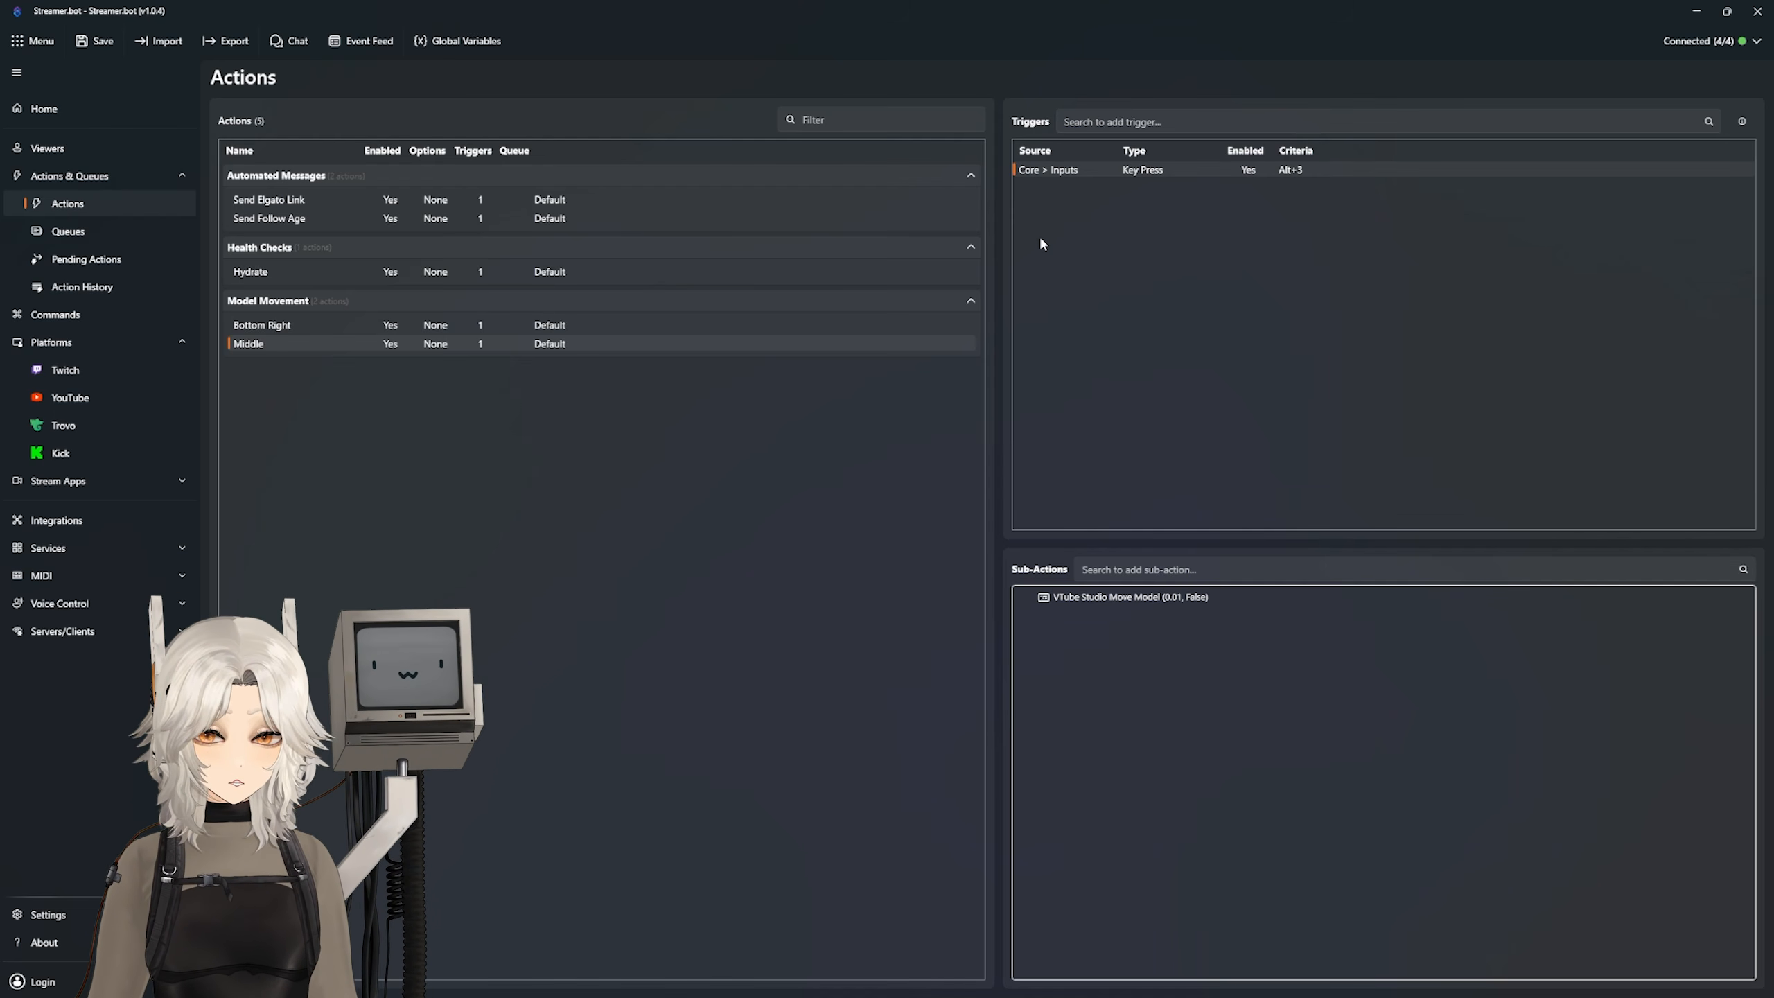
Step: Add a Command Triggered trigger to the Bottom Right action, using a new command named "sdfjkhsdfjksdfh" that responds to !small
{"action": "left_click", "coordinate": [474, 325]}
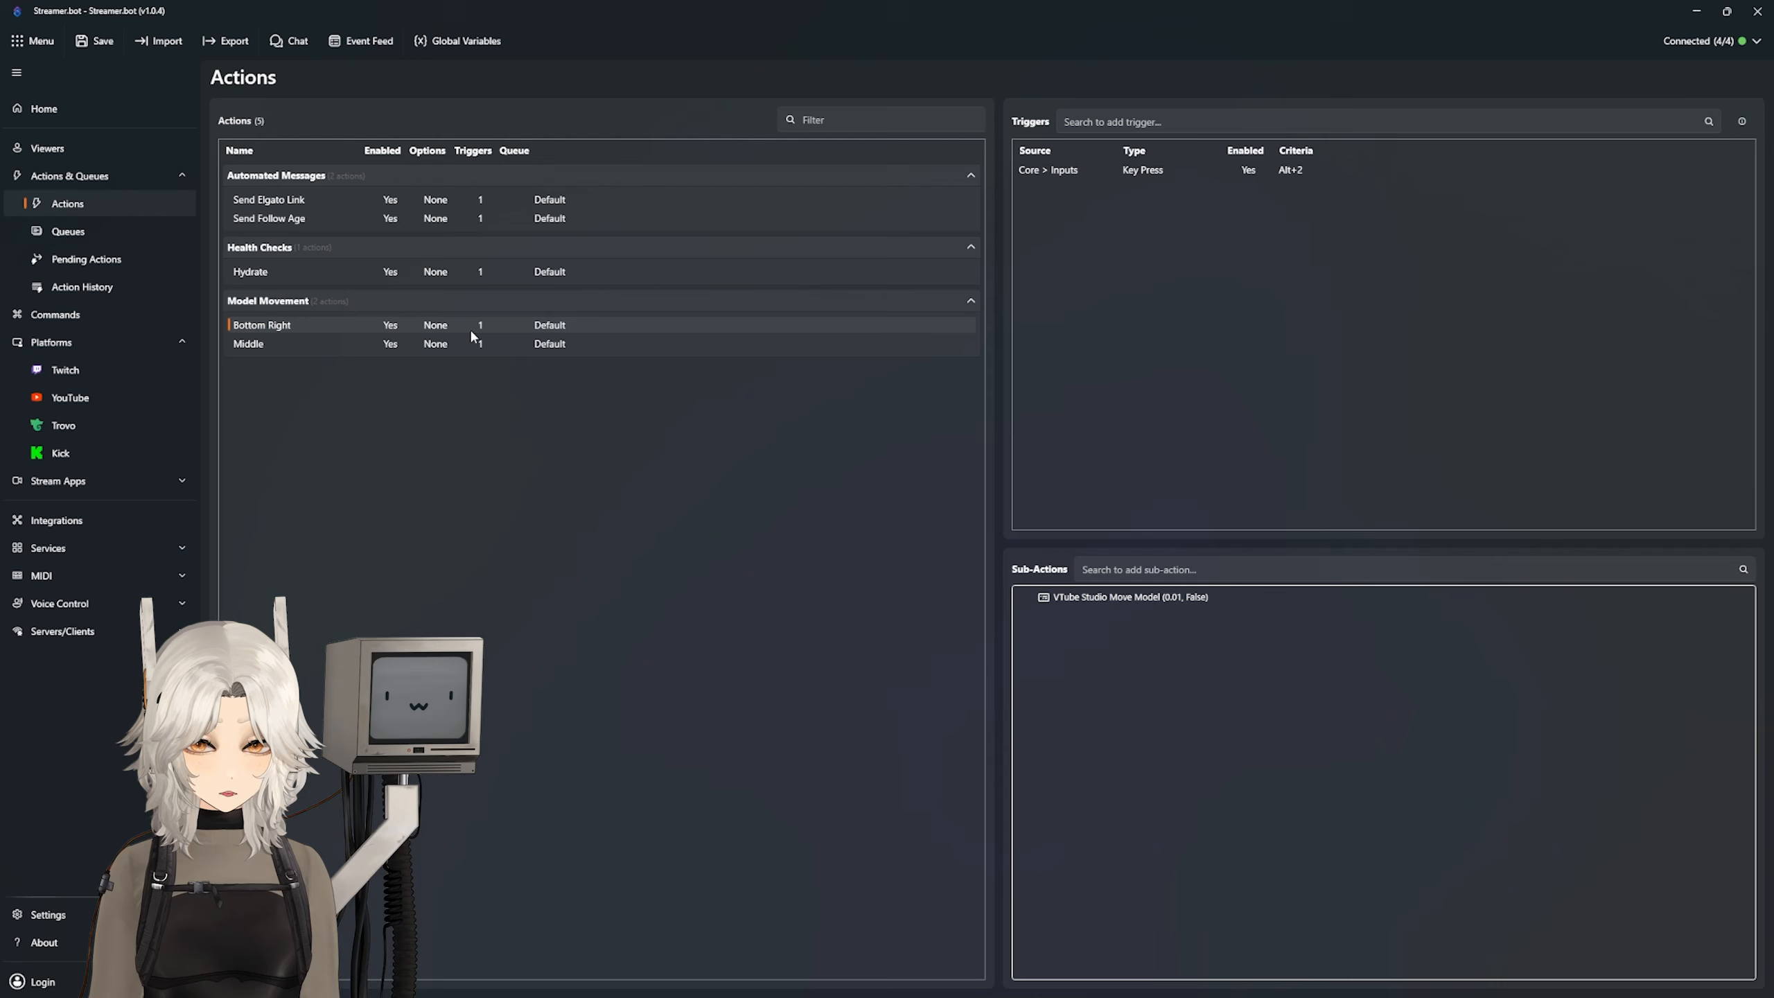
{"action": "right_click", "coordinate": [1038, 242]}
{"action": "mouse_move", "coordinate": [1085, 396]}
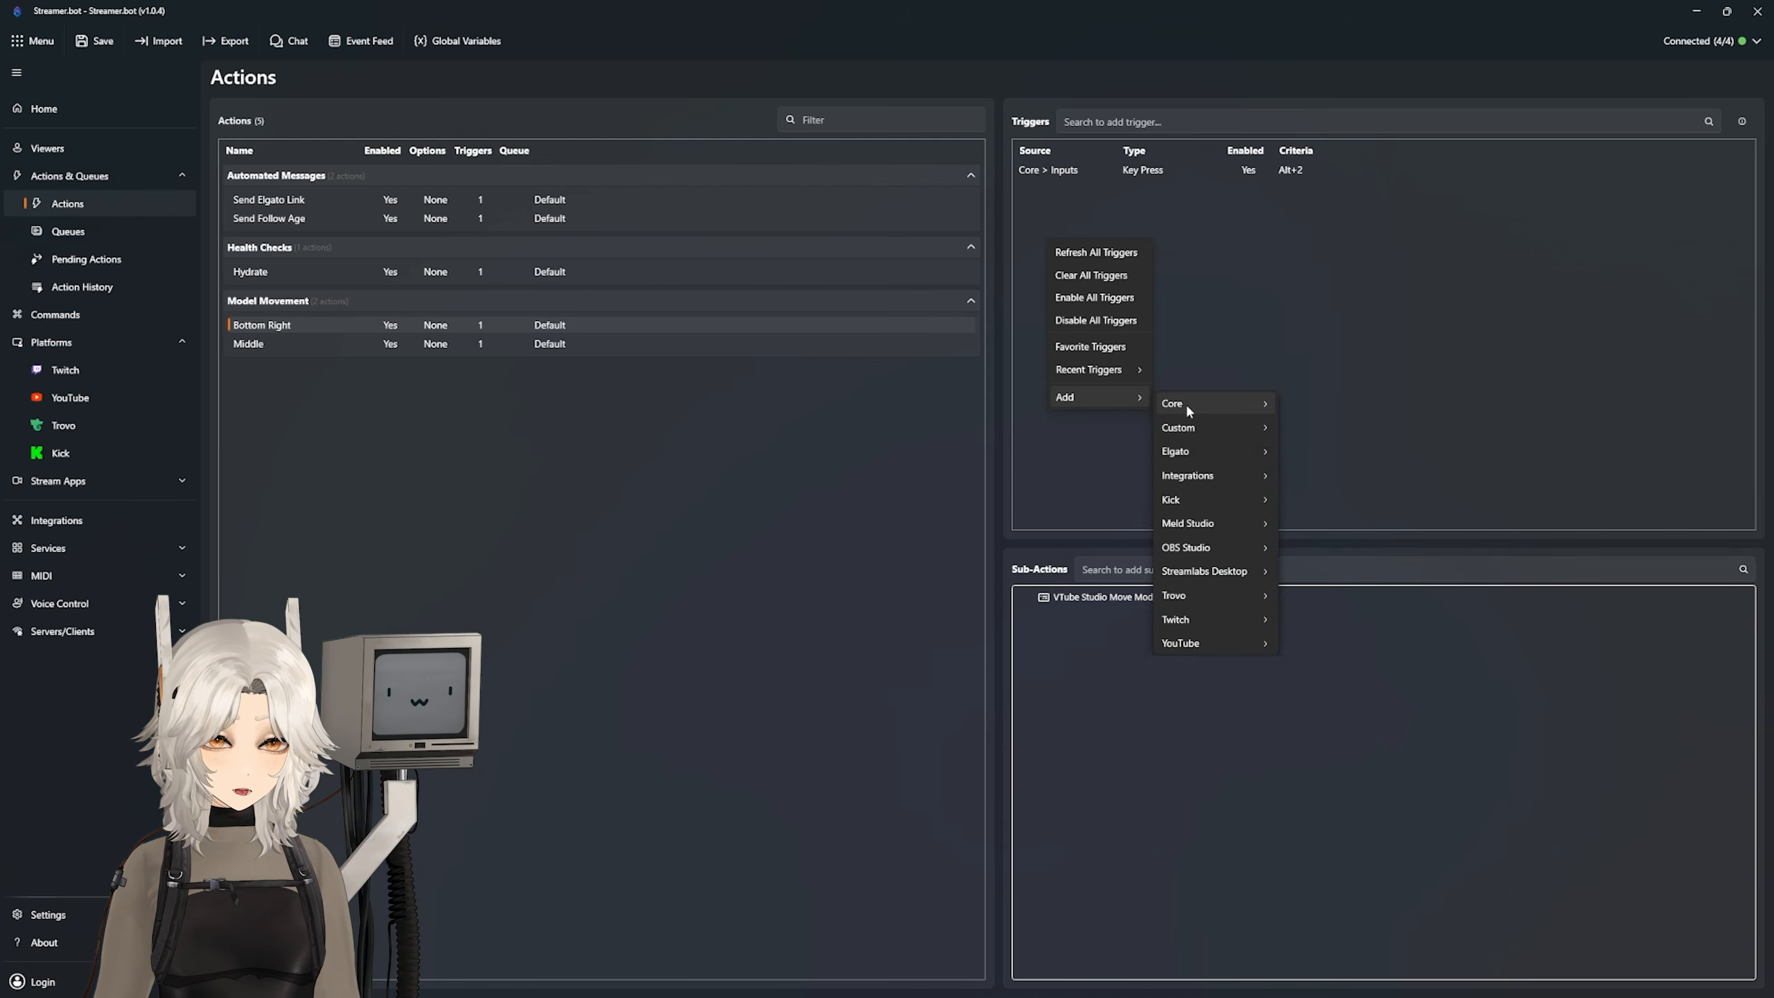
{"action": "mouse_move", "coordinate": [1185, 404]}
{"action": "mouse_move", "coordinate": [1327, 478]}
{"action": "left_click", "coordinate": [1451, 508]}
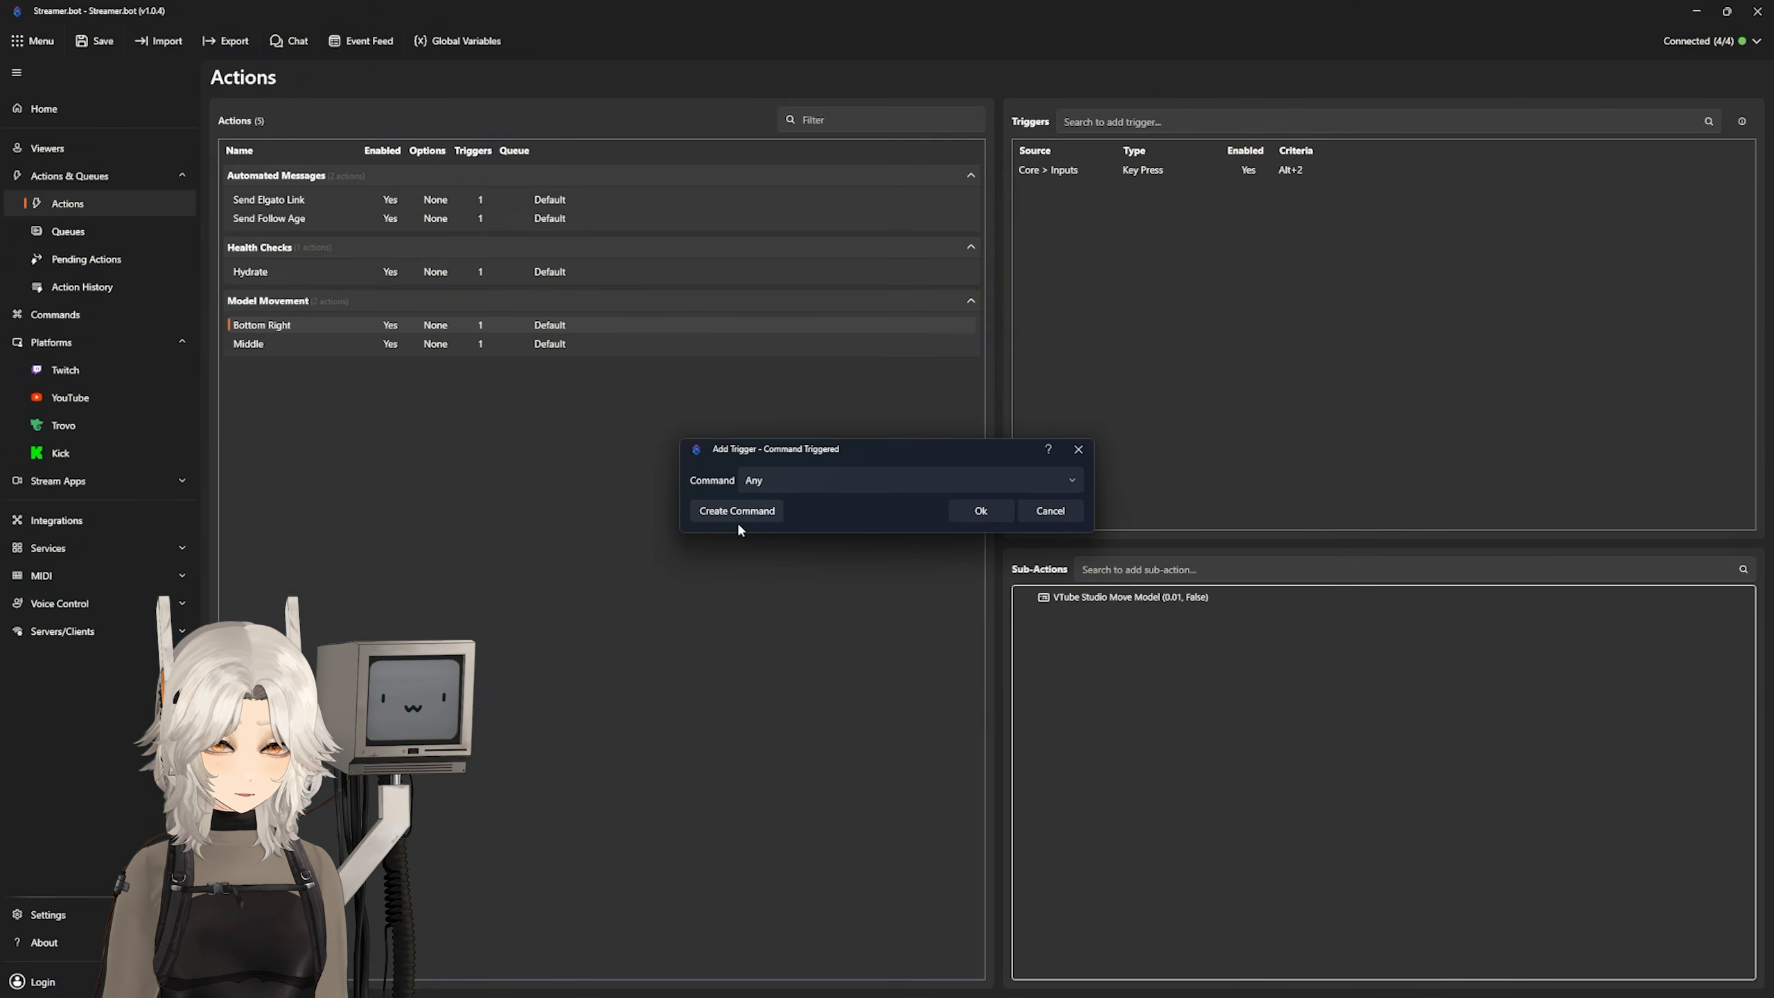
{"action": "left_click", "coordinate": [777, 511]}
{"action": "type", "text": "sdfjkhsdfjksdfh"}
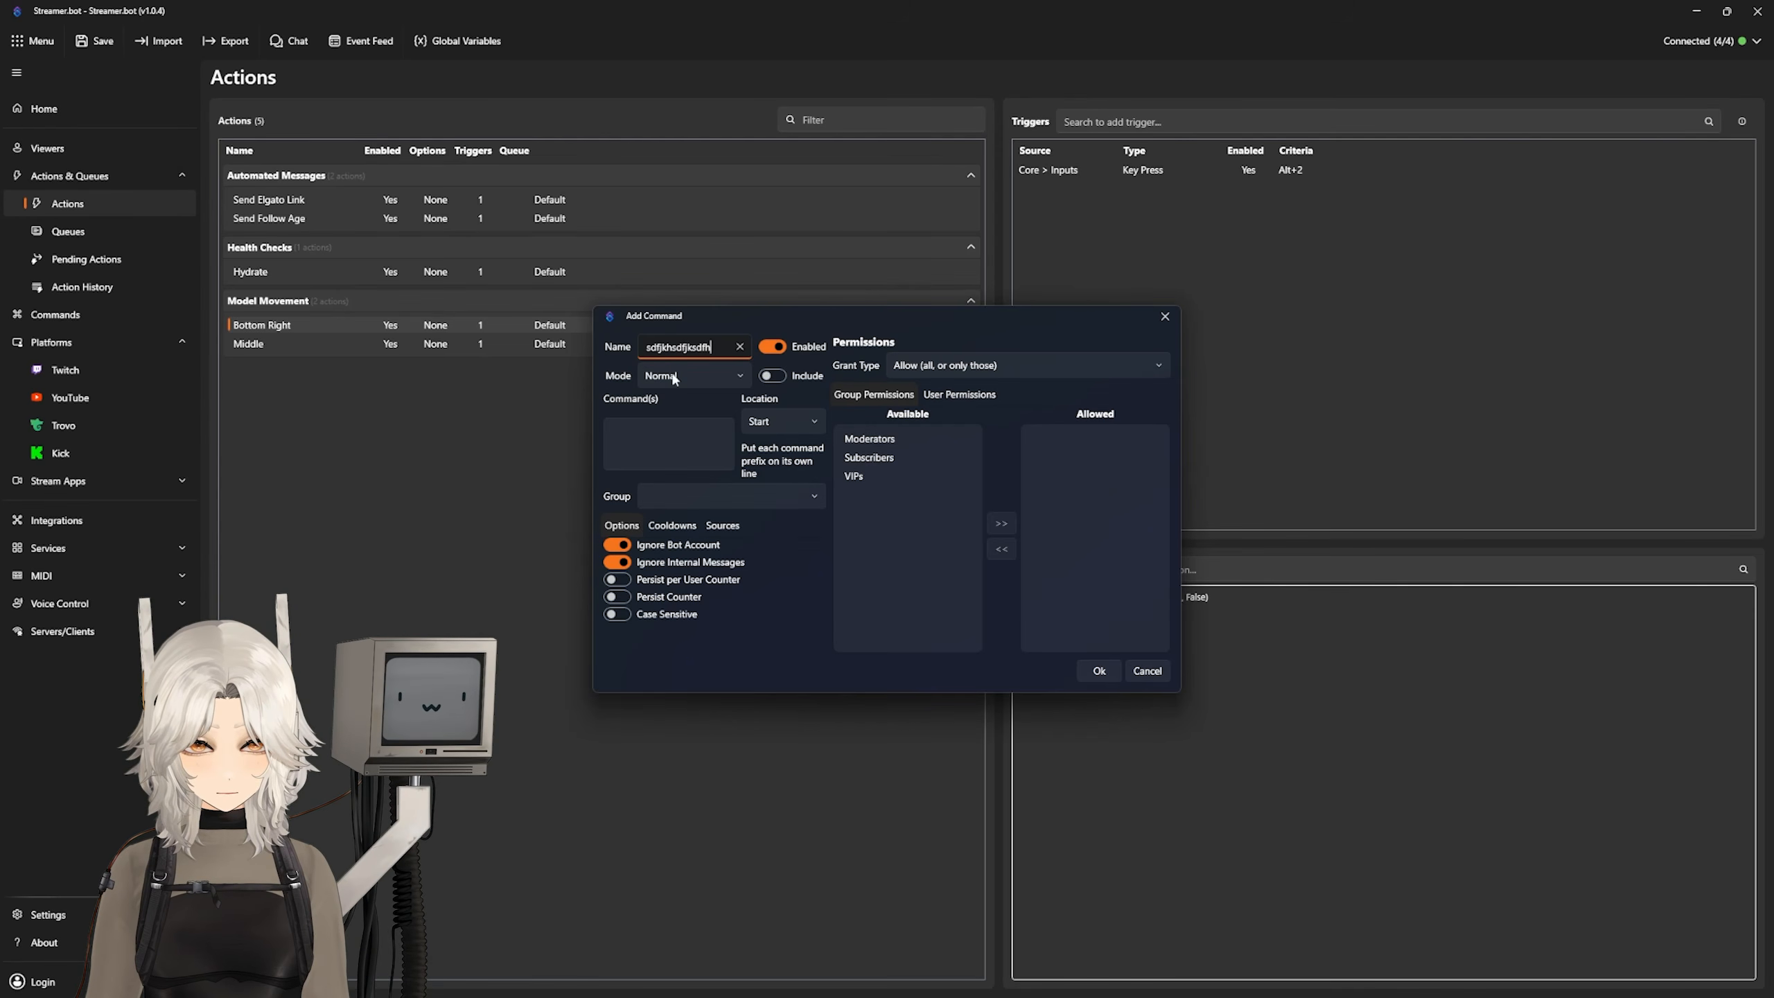
{"action": "left_click", "coordinate": [660, 442]}
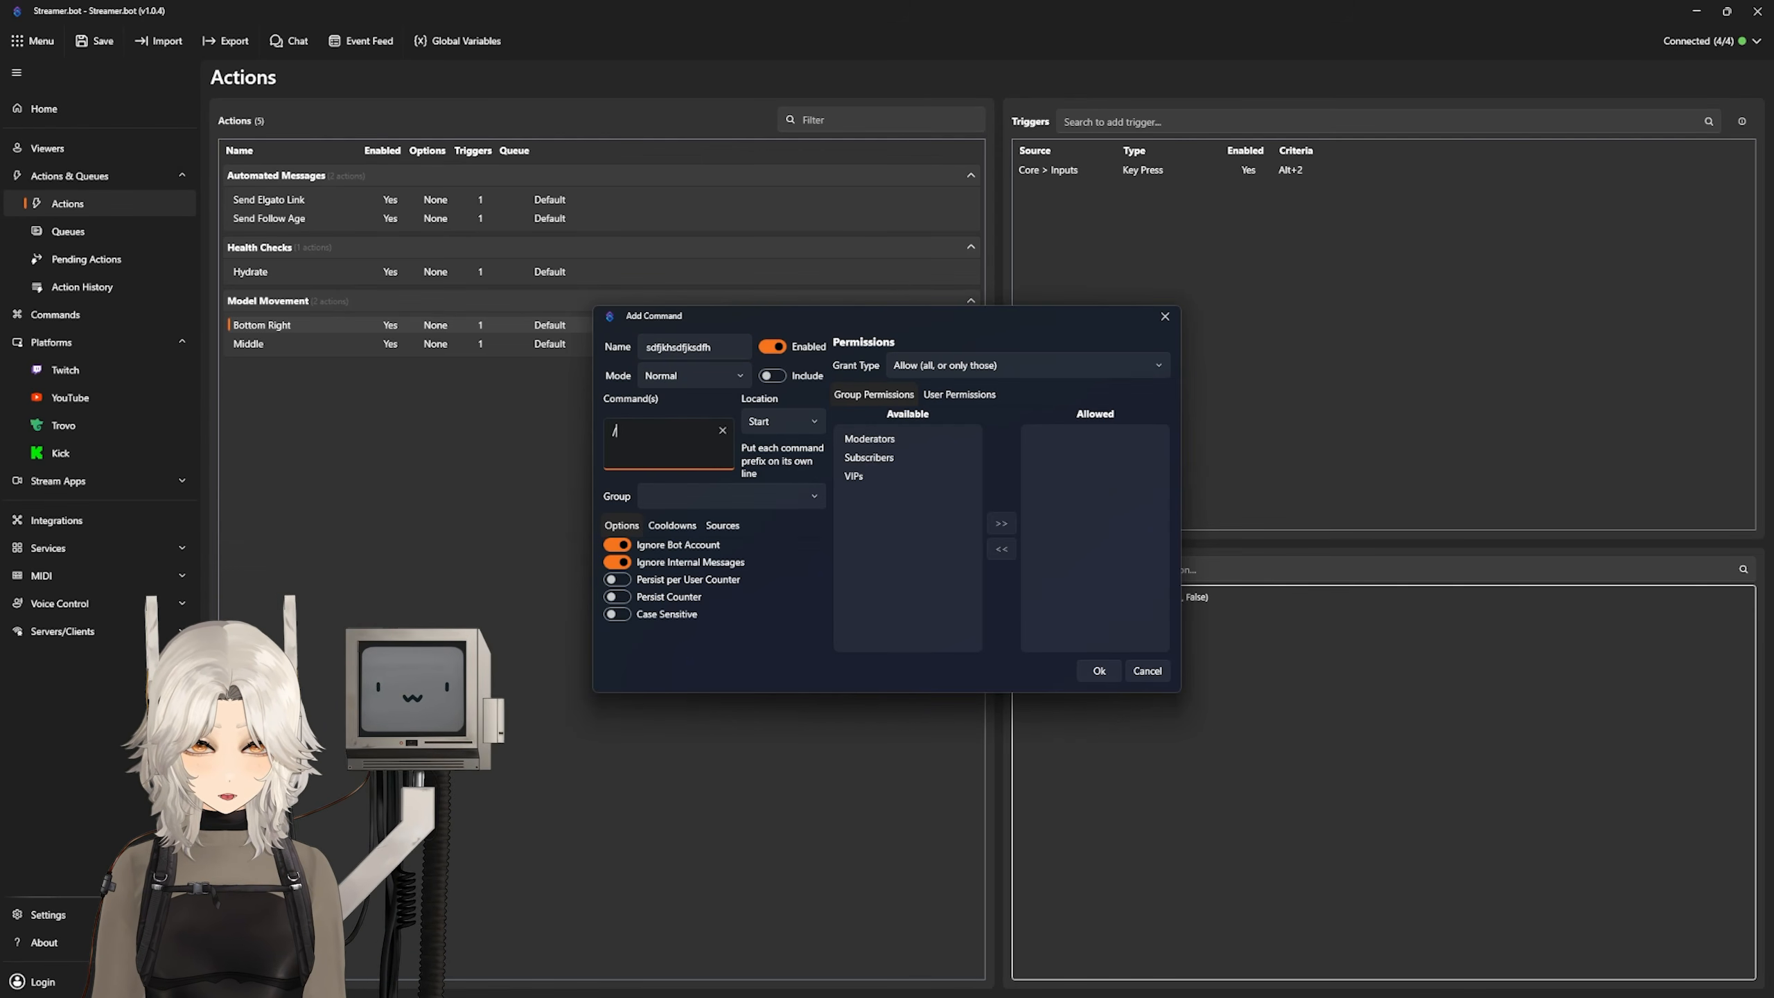
{"action": "type", "text": "!small"}
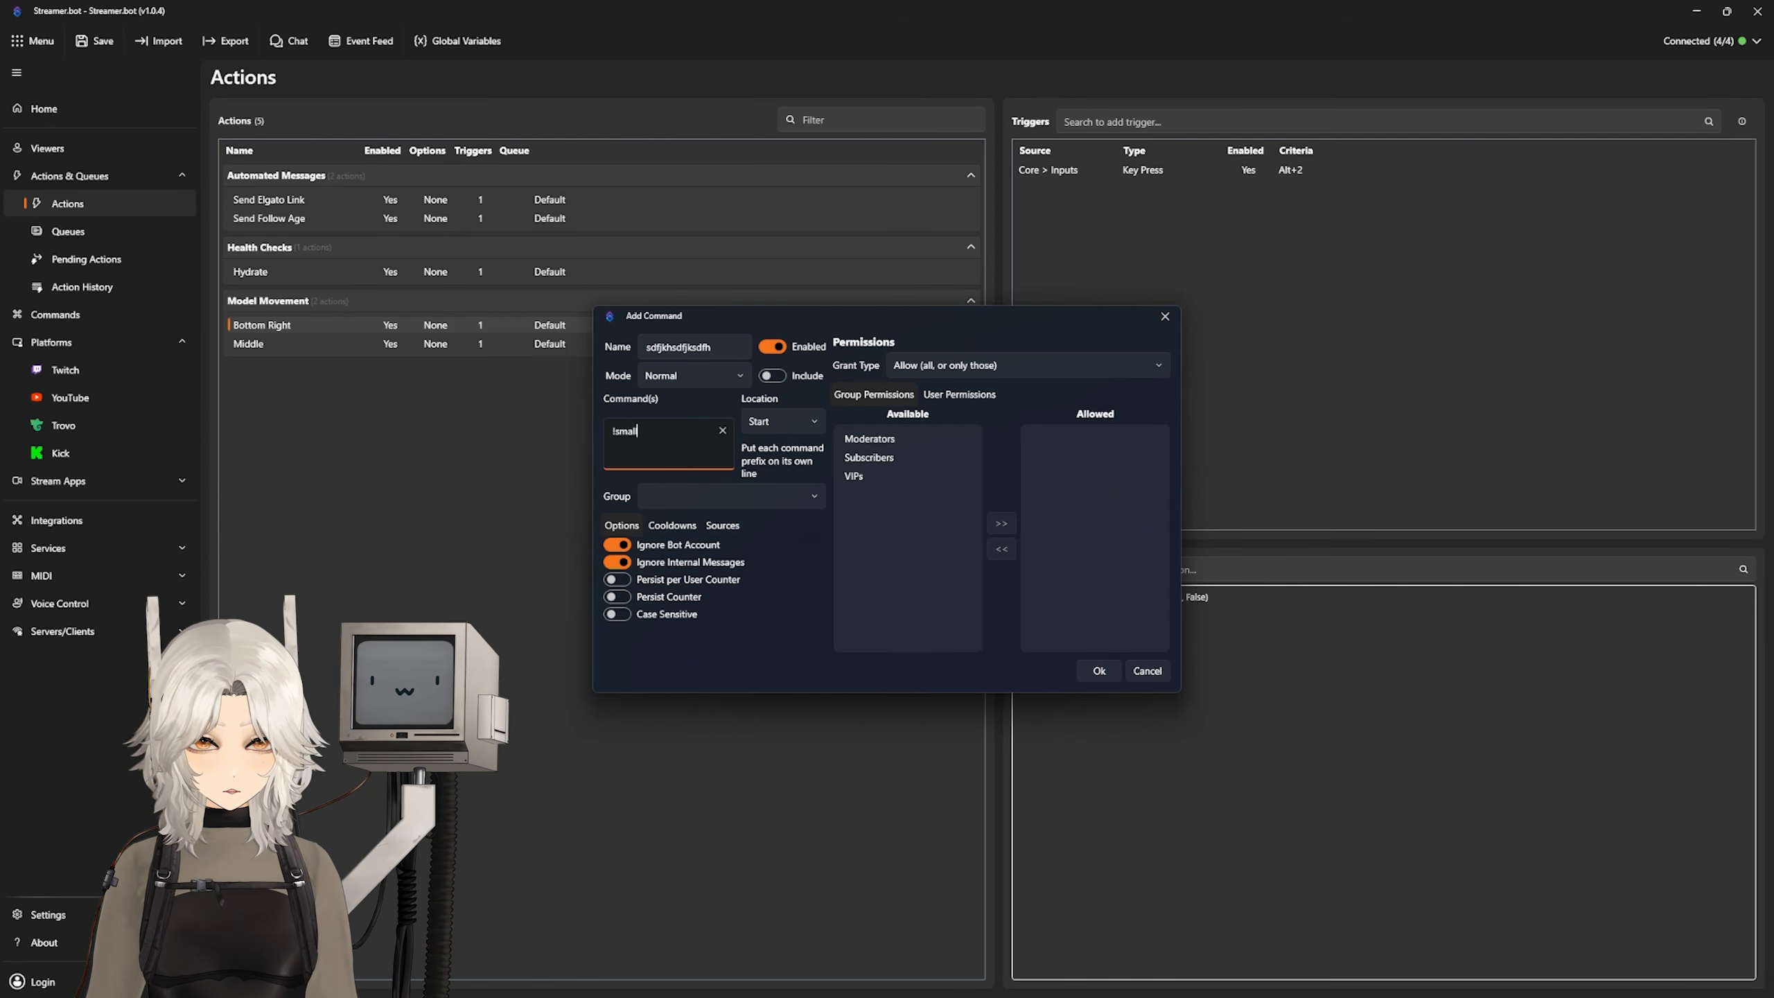
{"action": "left_click", "coordinate": [1098, 671]}
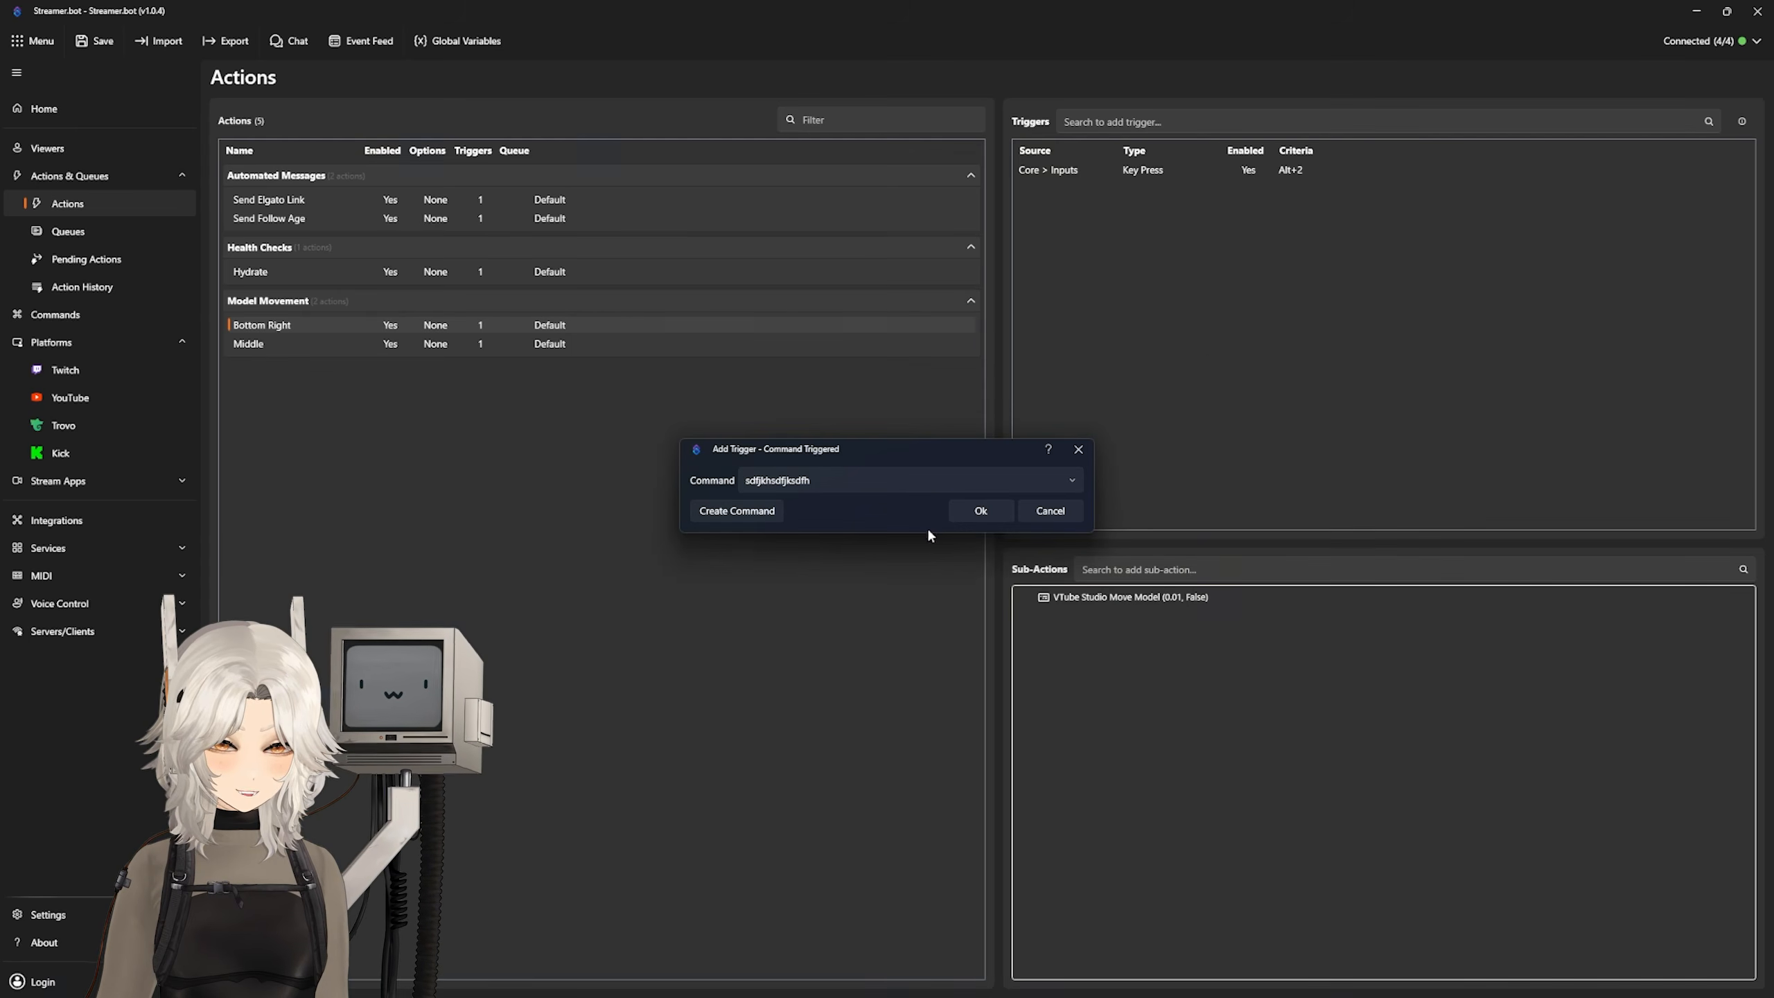
{"action": "left_click", "coordinate": [977, 508]}
Step: Open the chat window and send !small to all platforms to test the new command trigger
{"action": "left_click", "coordinate": [285, 42]}
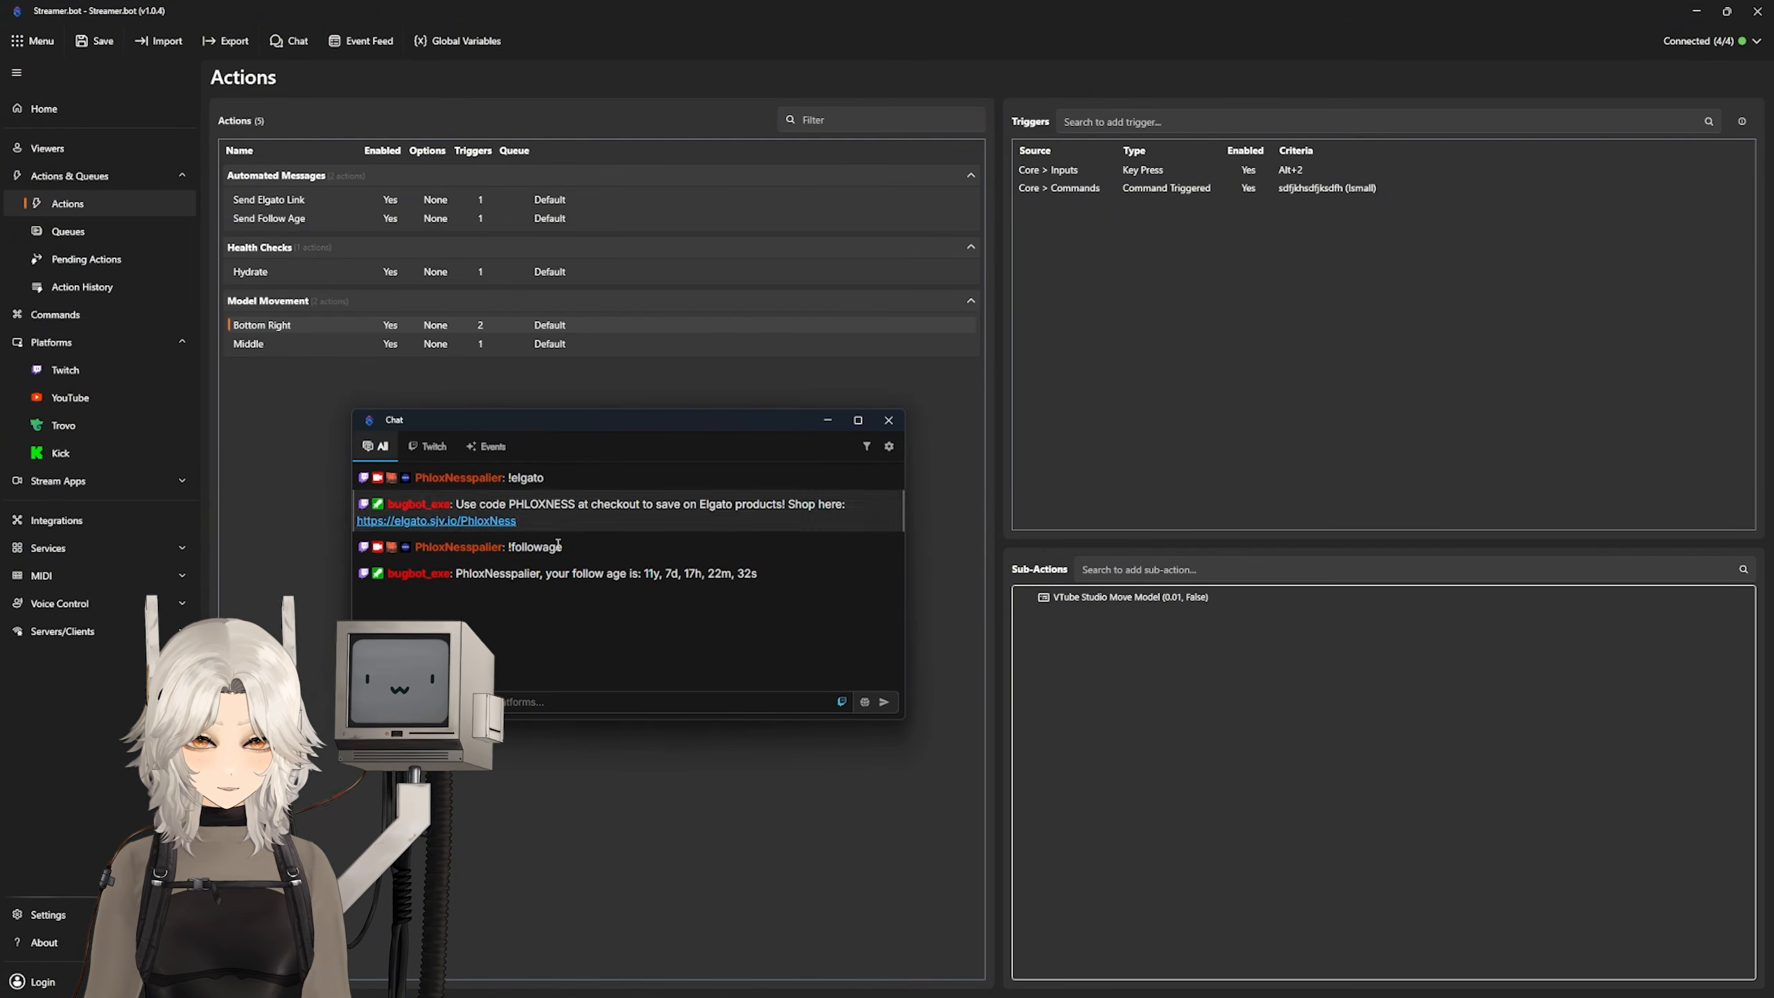
{"action": "left_click", "coordinate": [503, 698]}
{"action": "type", "text": "!"}
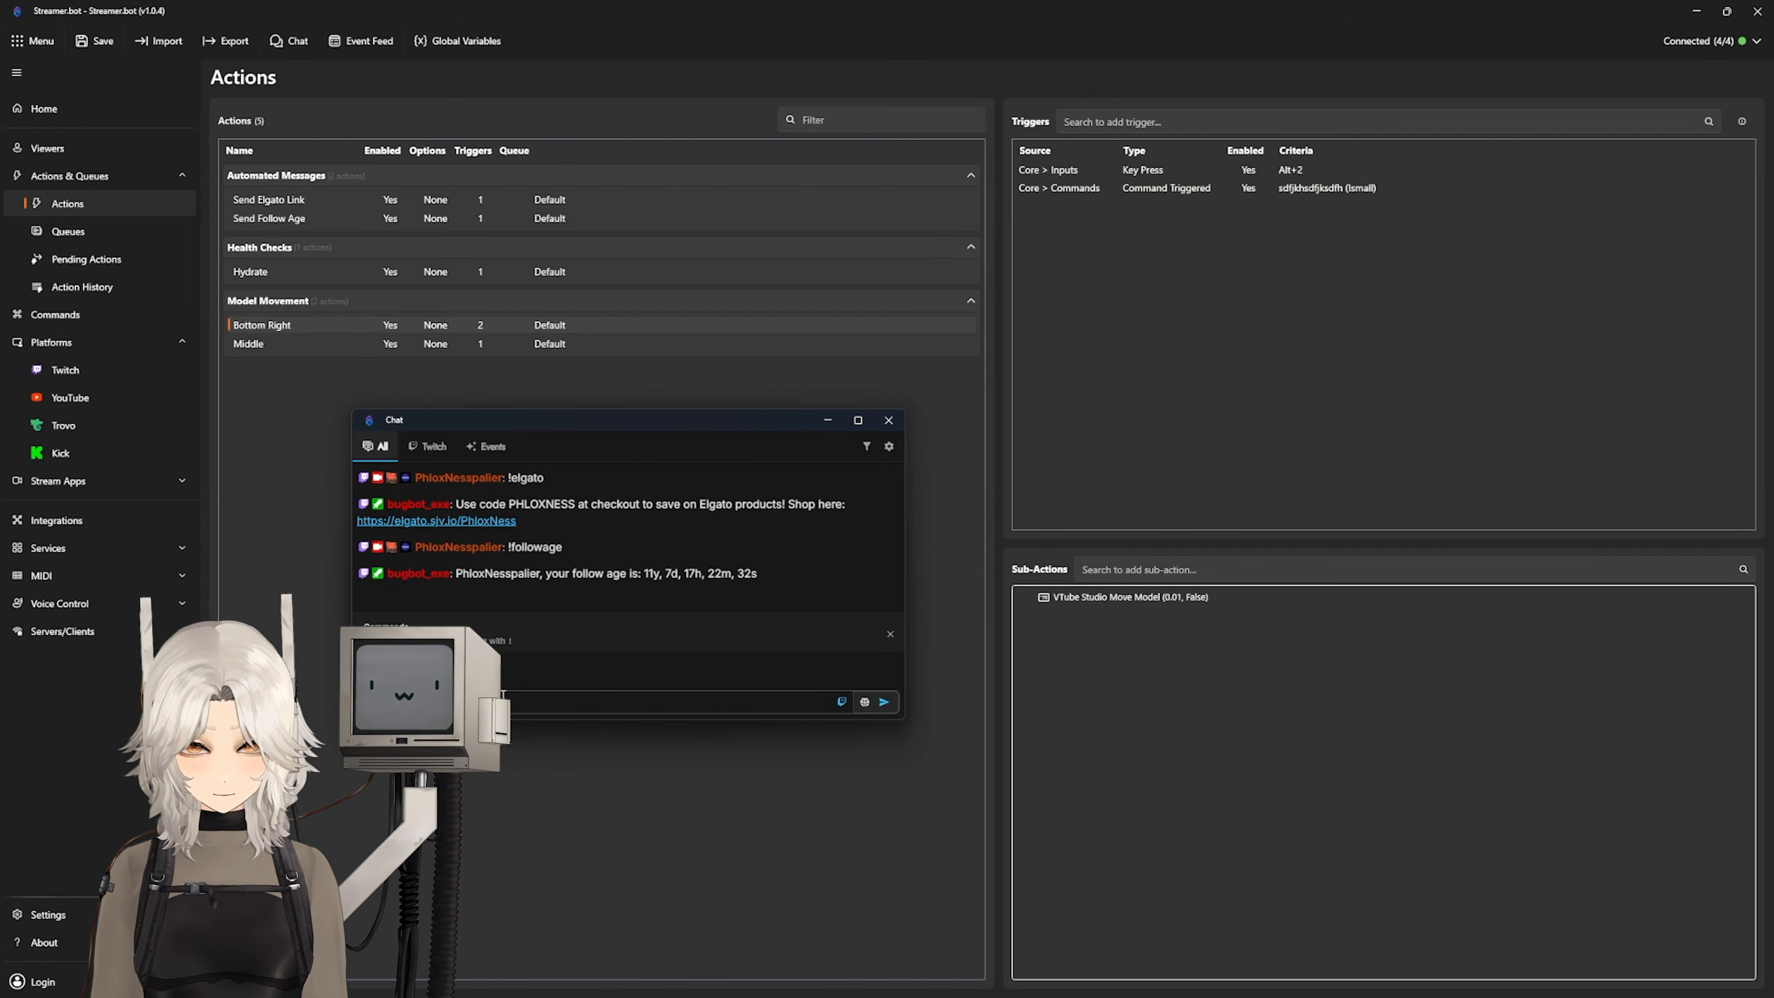
{"action": "type", "text": "small"}
{"action": "key", "text": "Return"}
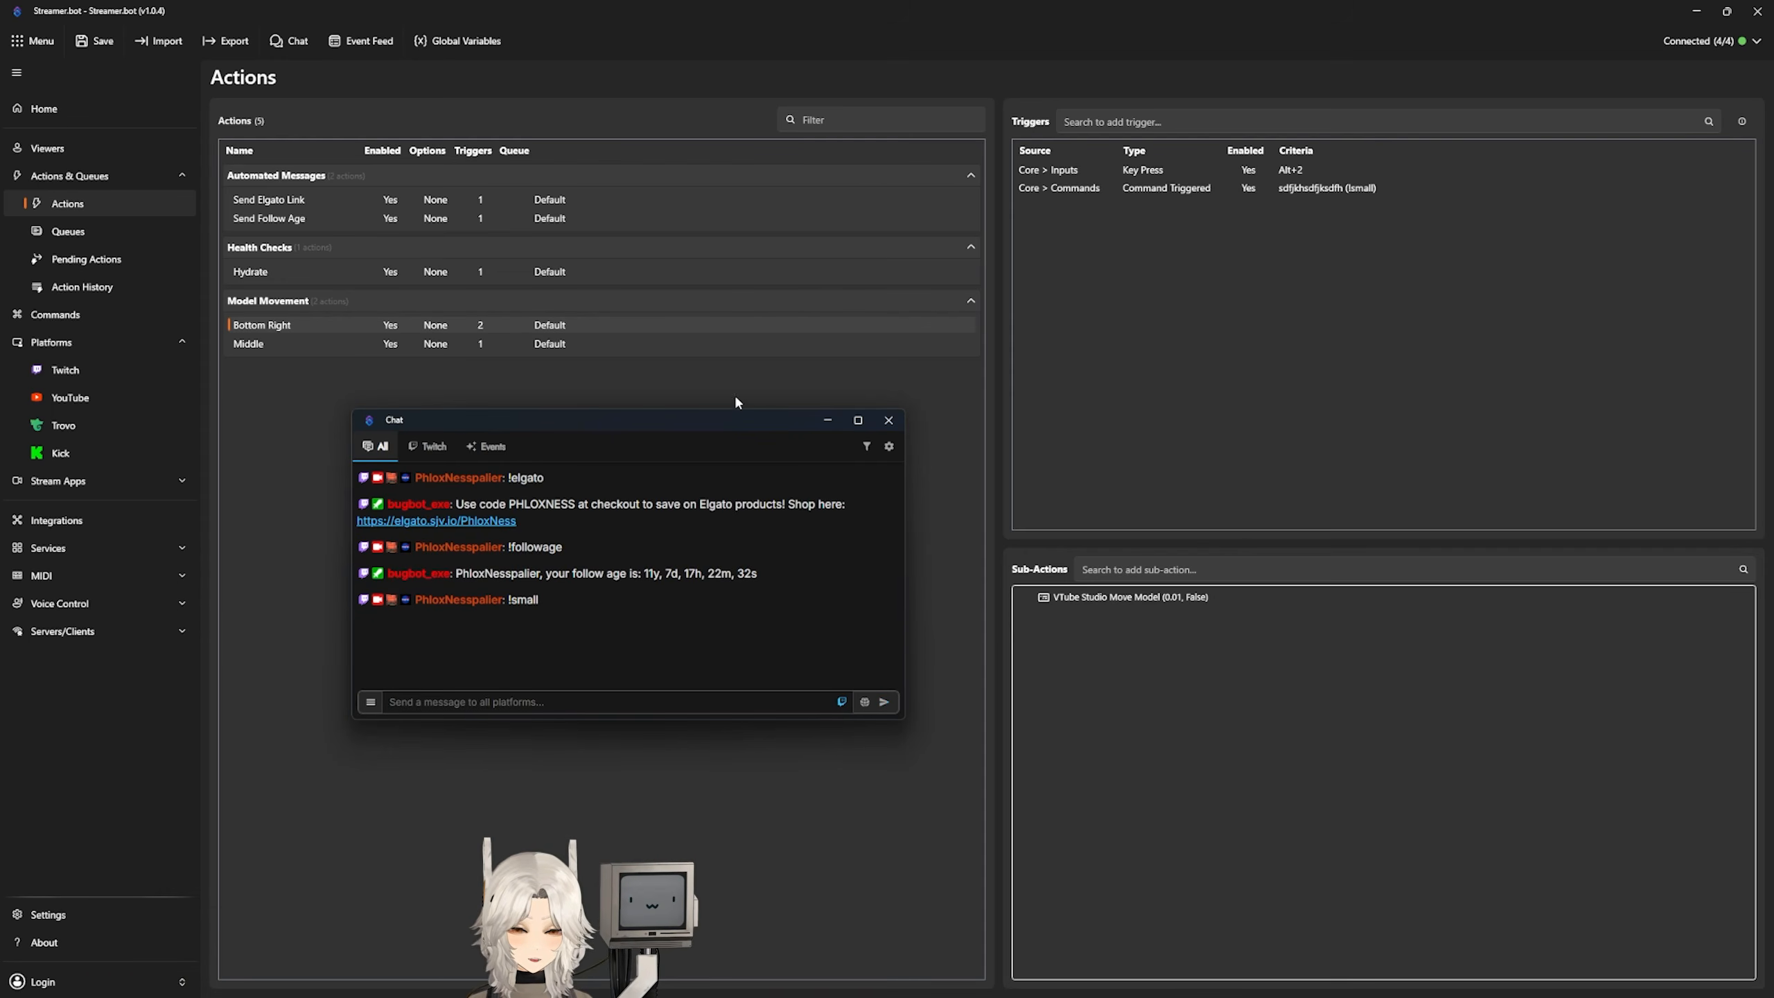
Step: Dismiss the chat window and add an action named "Chibi Model" in a new group called "Models"
{"action": "mouse_move", "coordinate": [864, 494]}
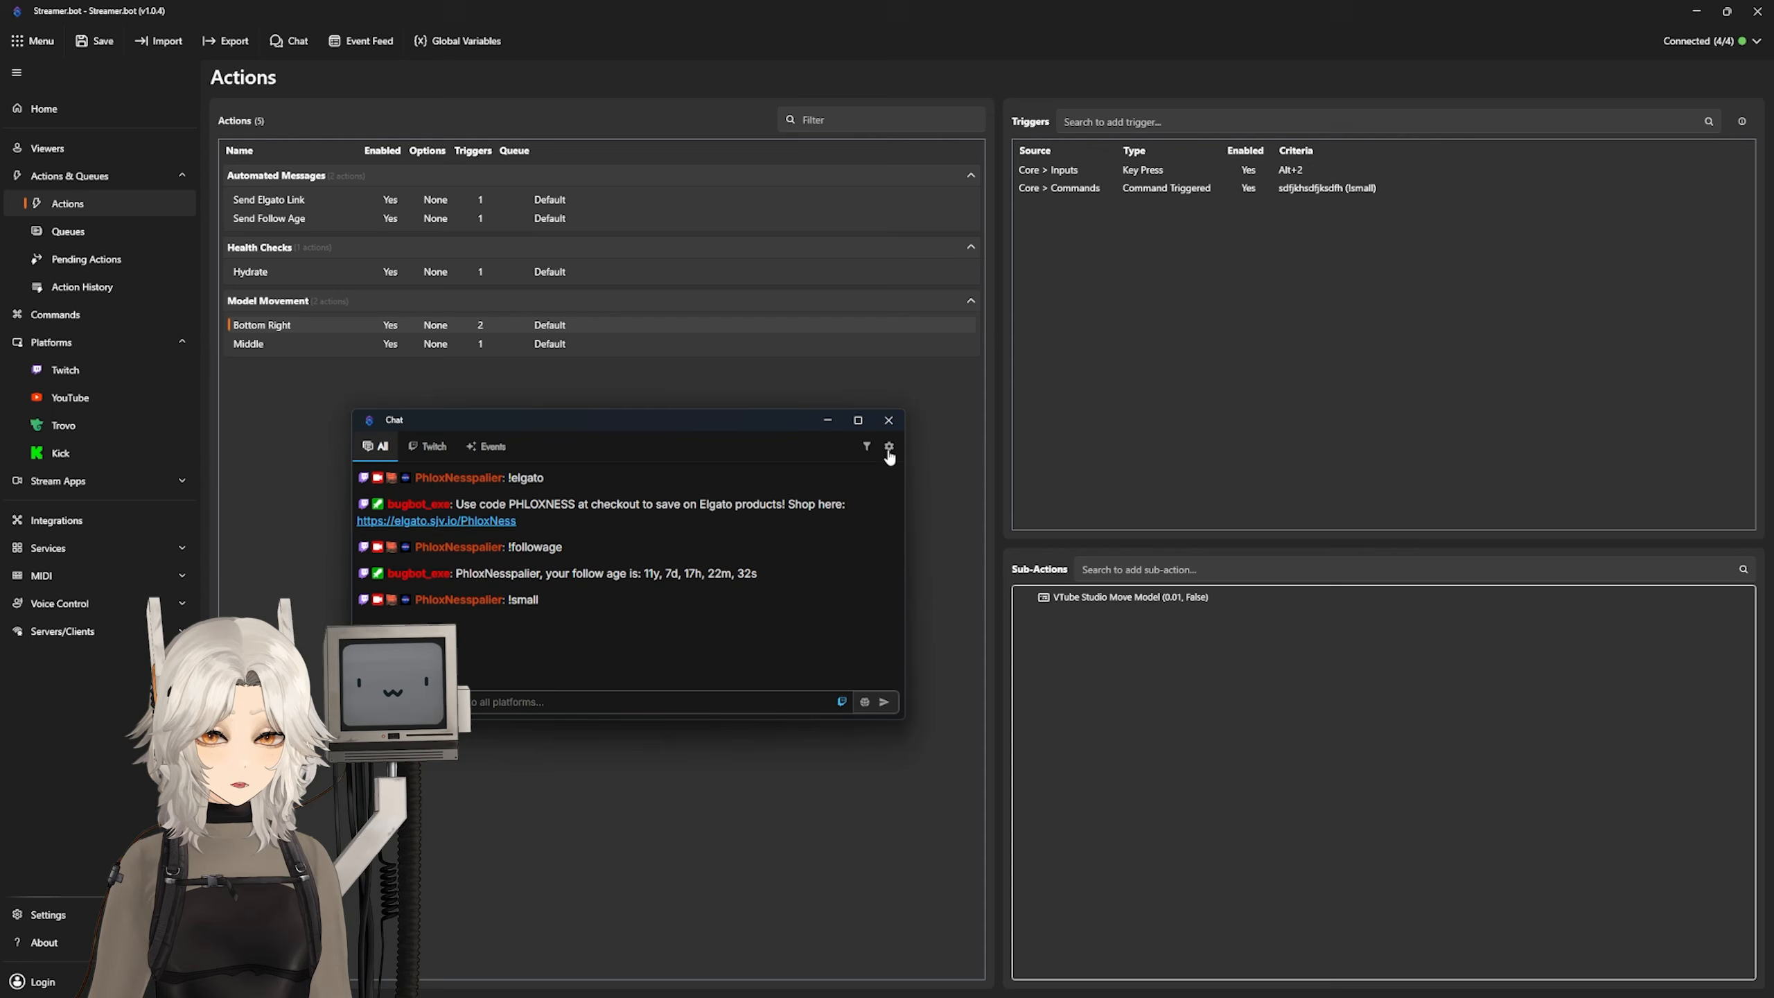
{"action": "left_click", "coordinate": [727, 384]}
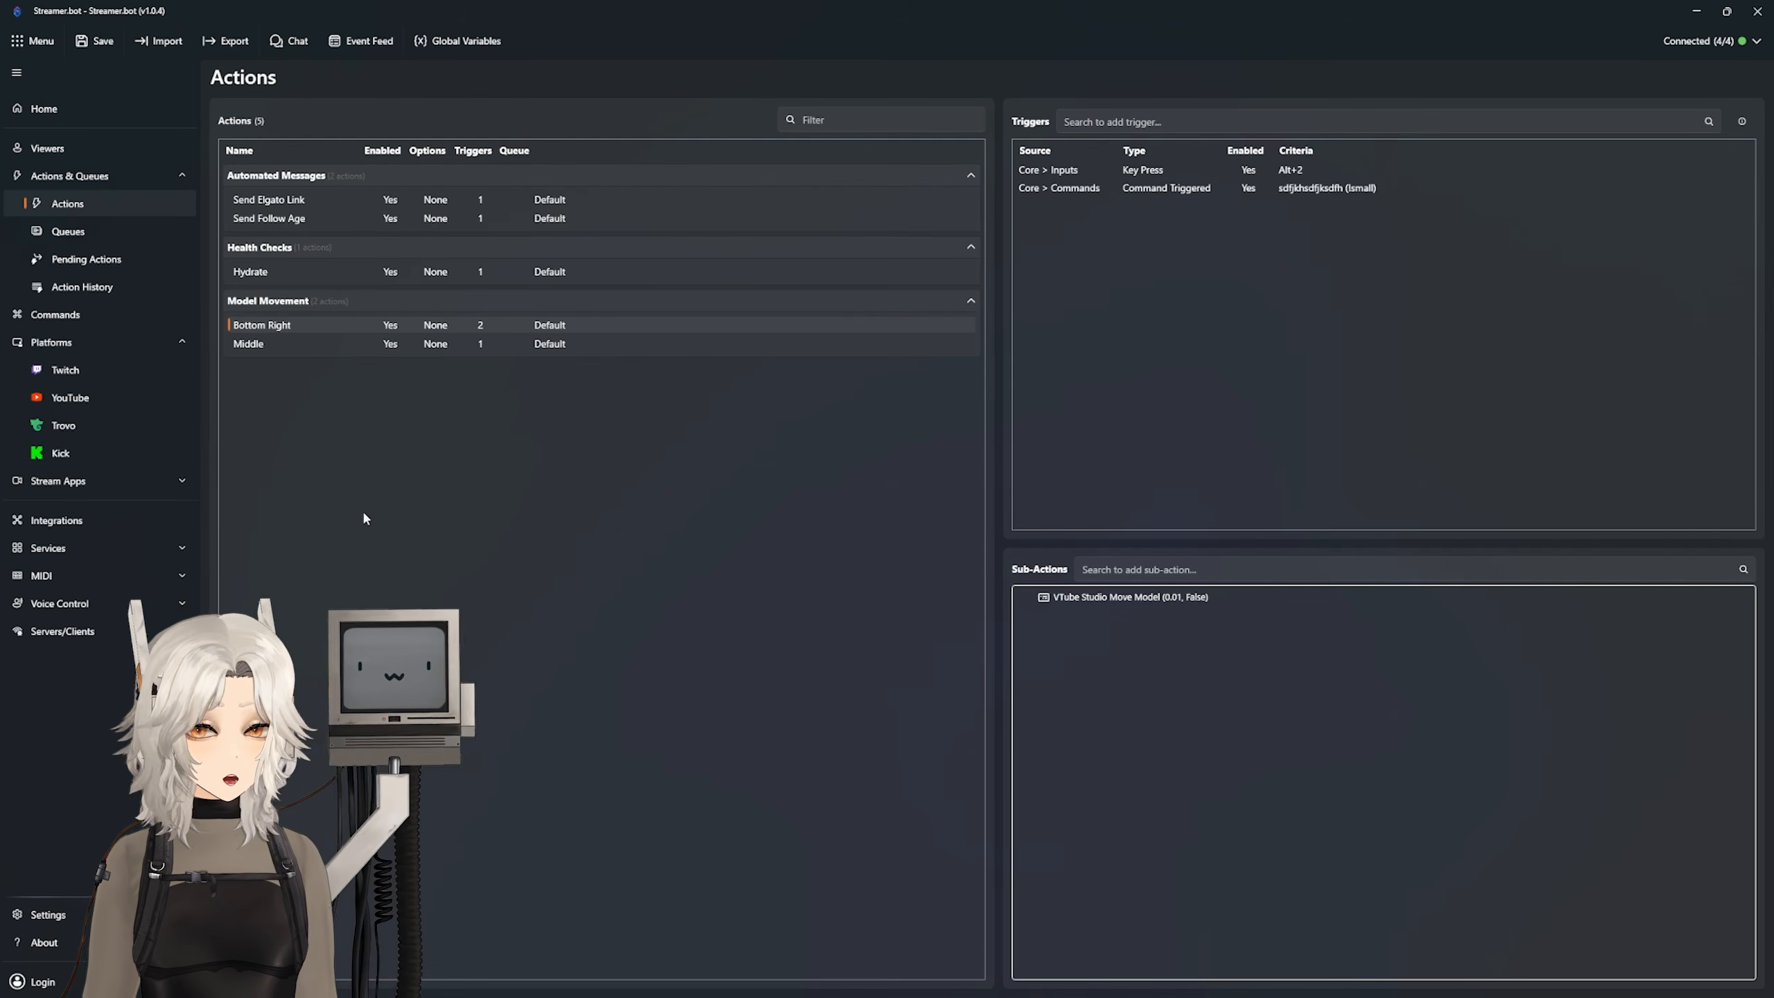
{"action": "right_click", "coordinate": [312, 387]}
{"action": "left_click", "coordinate": [330, 399]}
{"action": "type", "text": "Chib"}
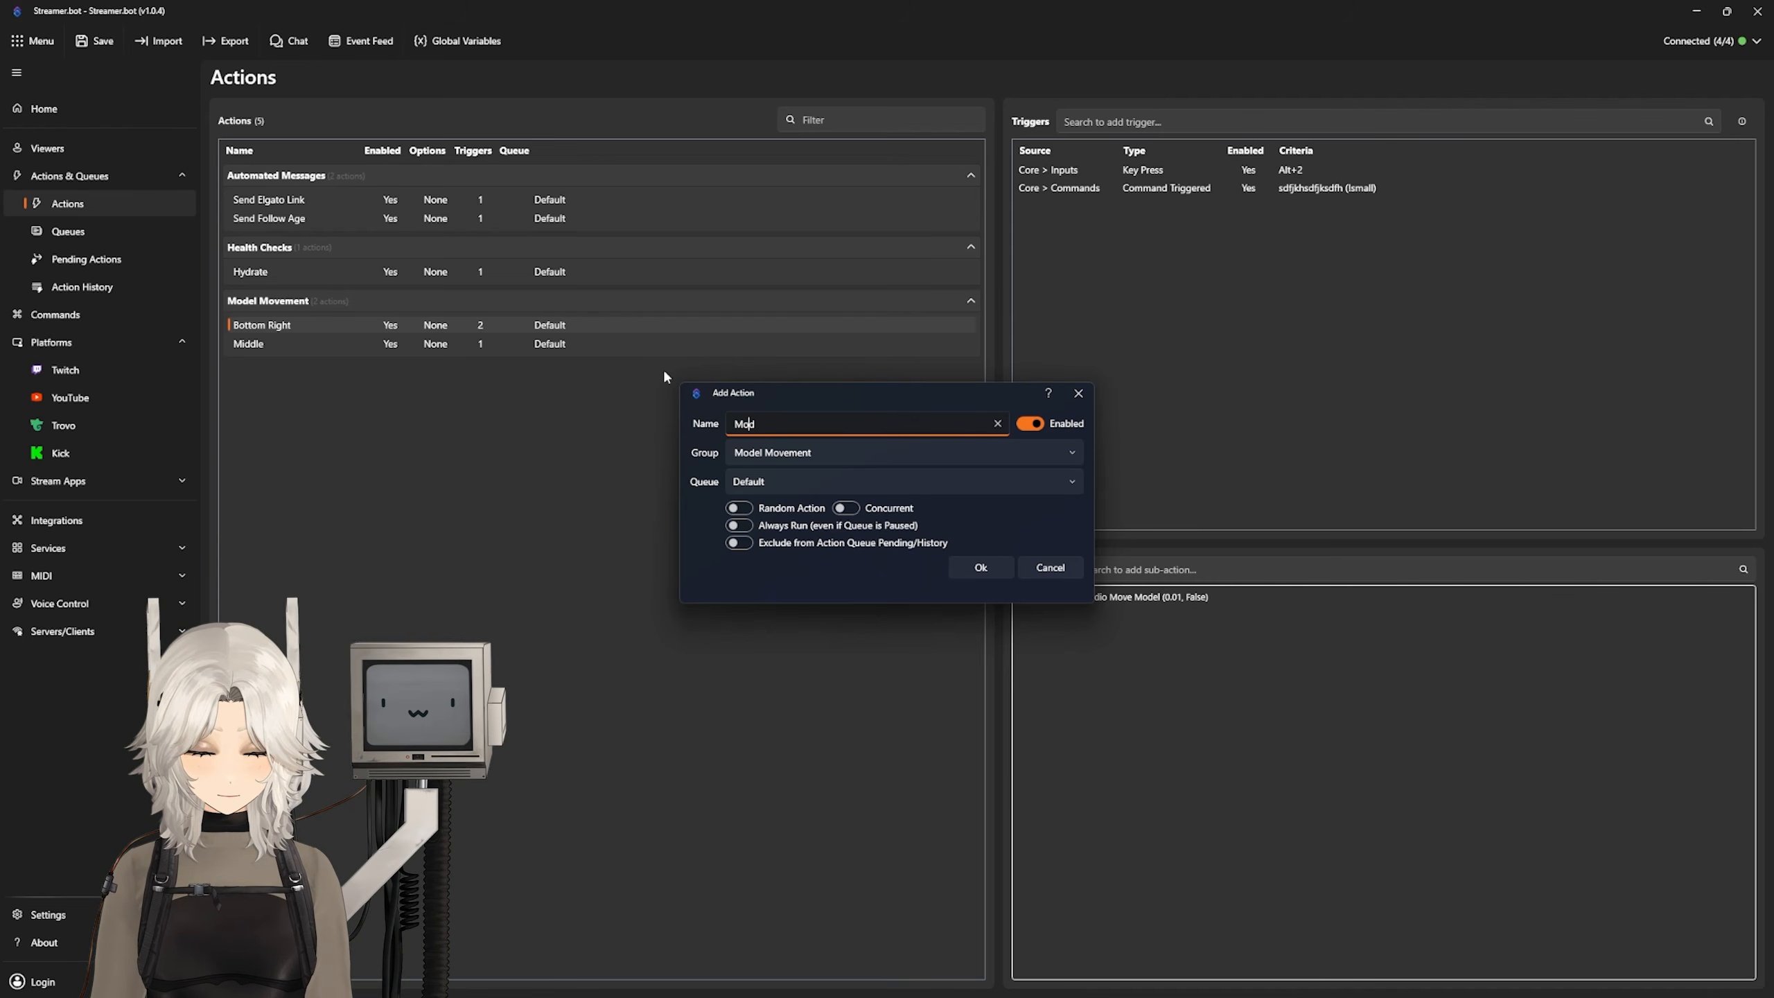
{"action": "type", "text": "i Model"}
{"action": "key", "text": "Tab"}
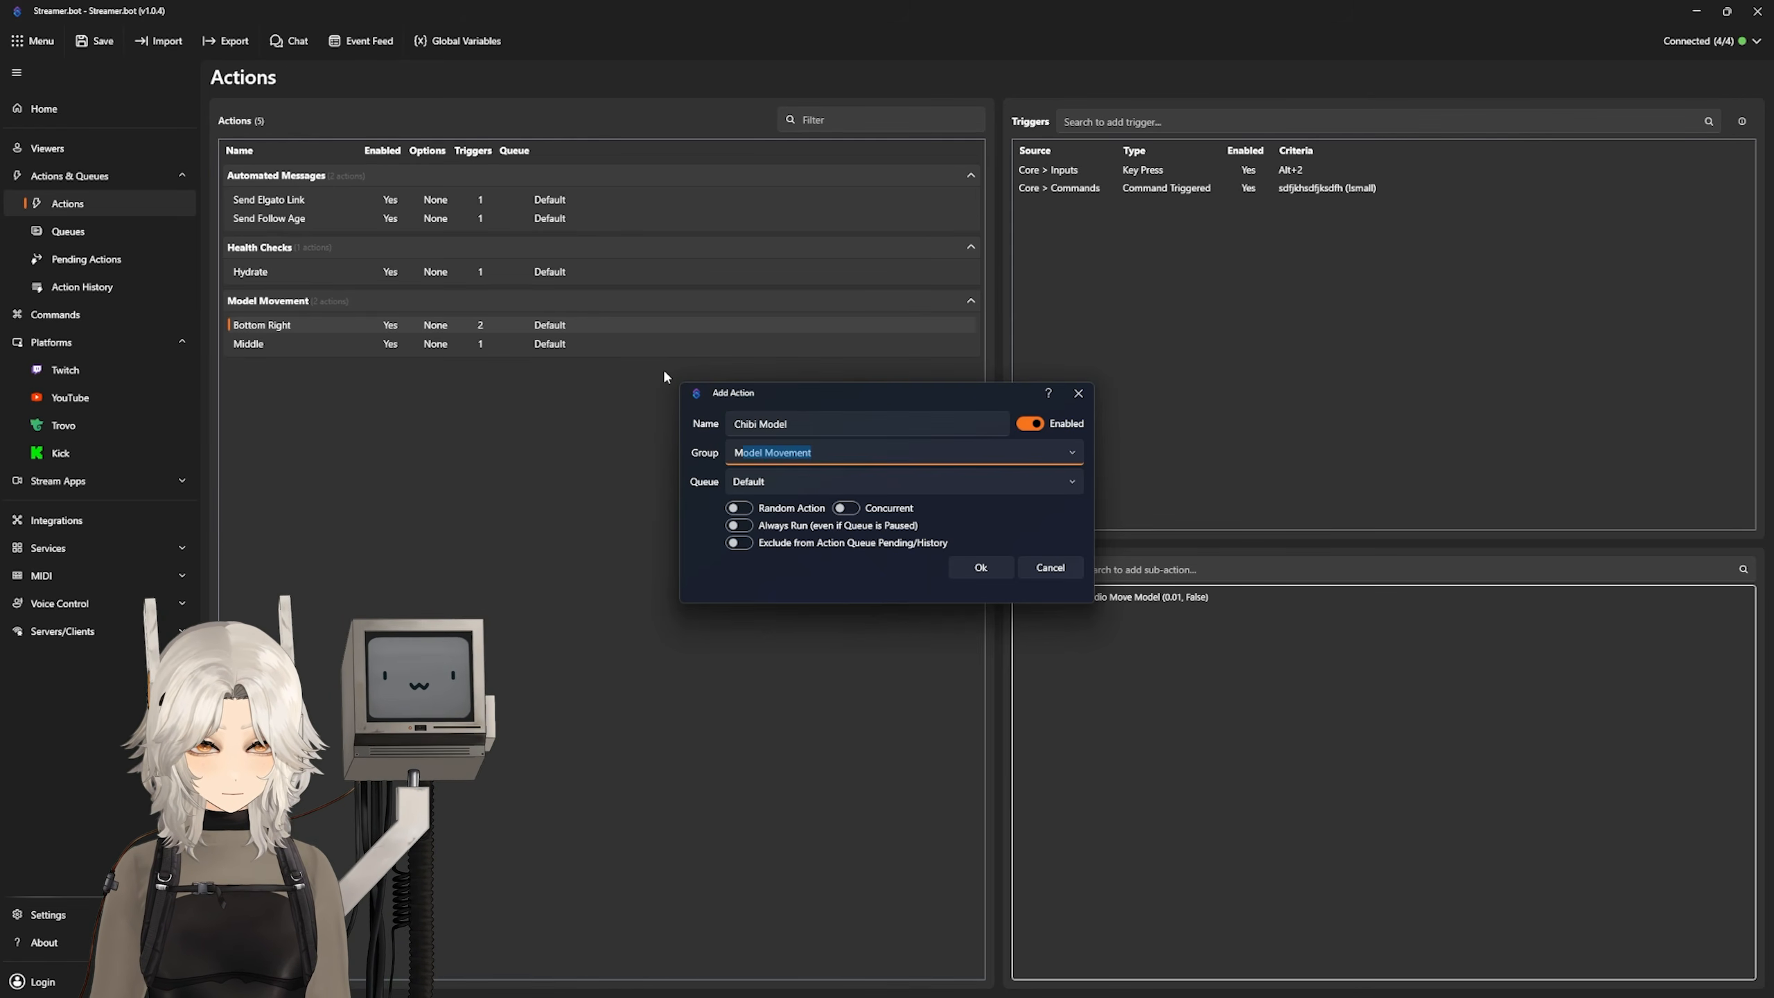
{"action": "type", "text": "Models"}
{"action": "key", "text": "Return"}
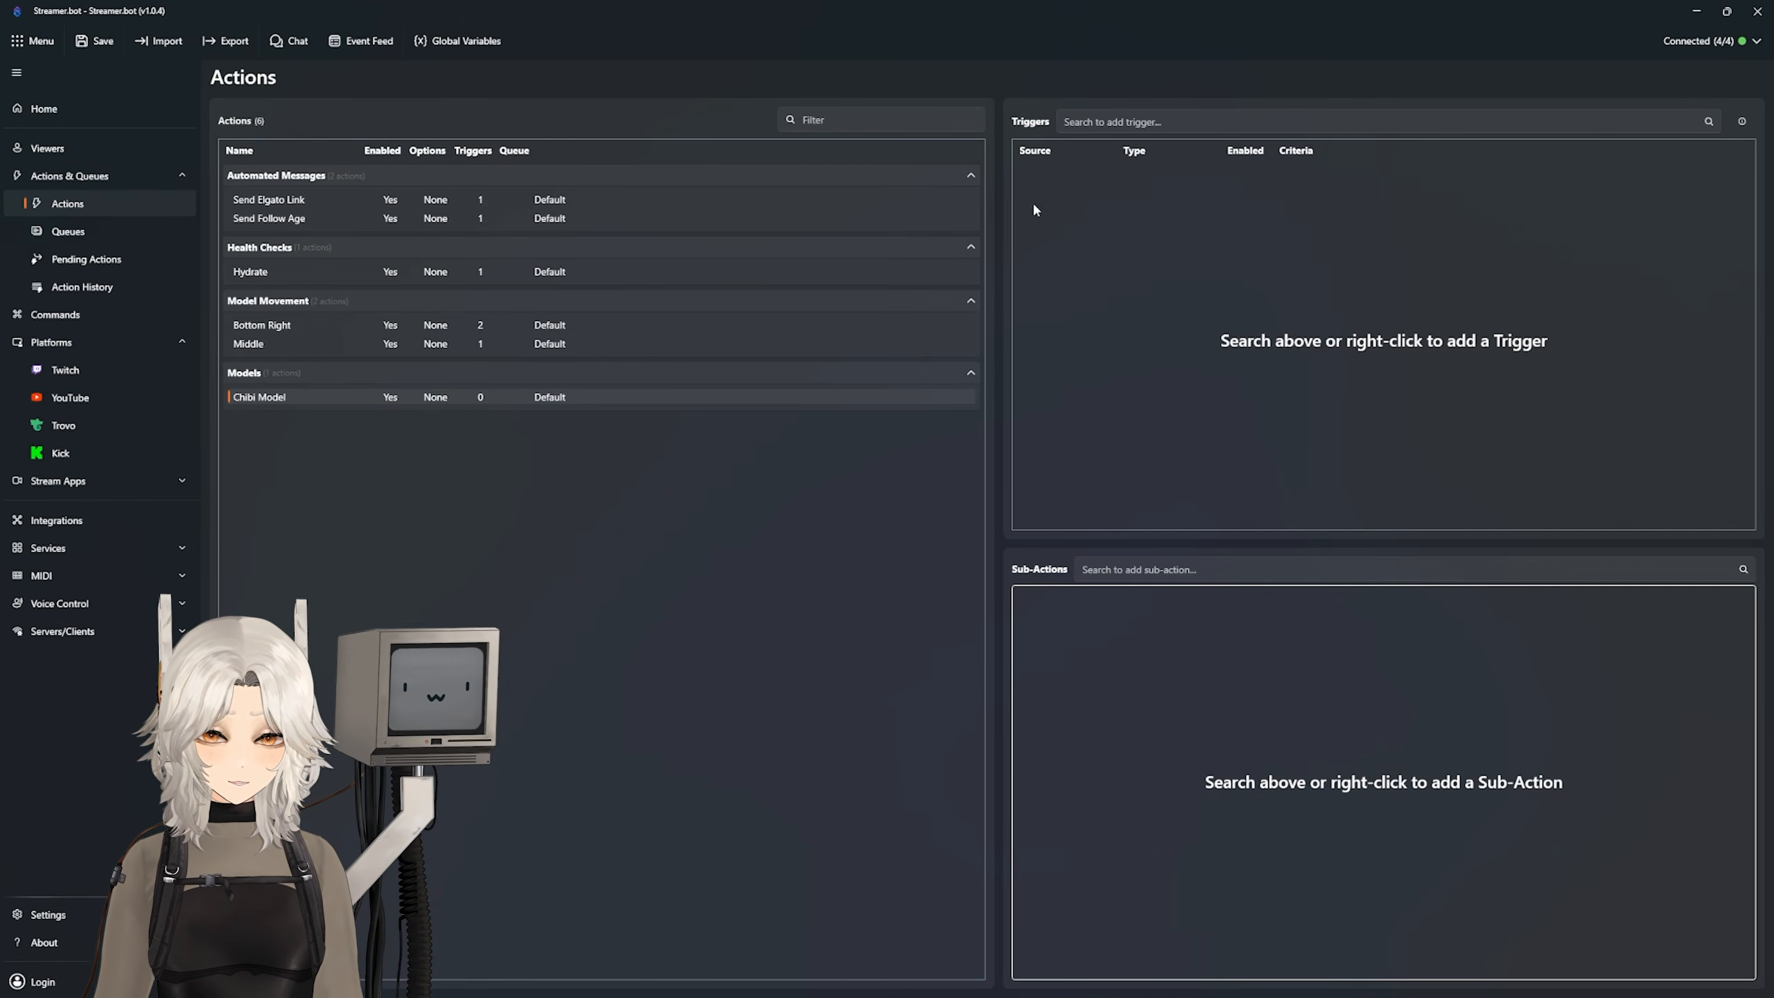
Step: Give the Chibi Model action a Twitch Reward Redemption trigger, creating a "Chibi Model" channel reward with placeholder description text
{"action": "right_click", "coordinate": [1117, 240]}
{"action": "mouse_move", "coordinate": [1148, 369]}
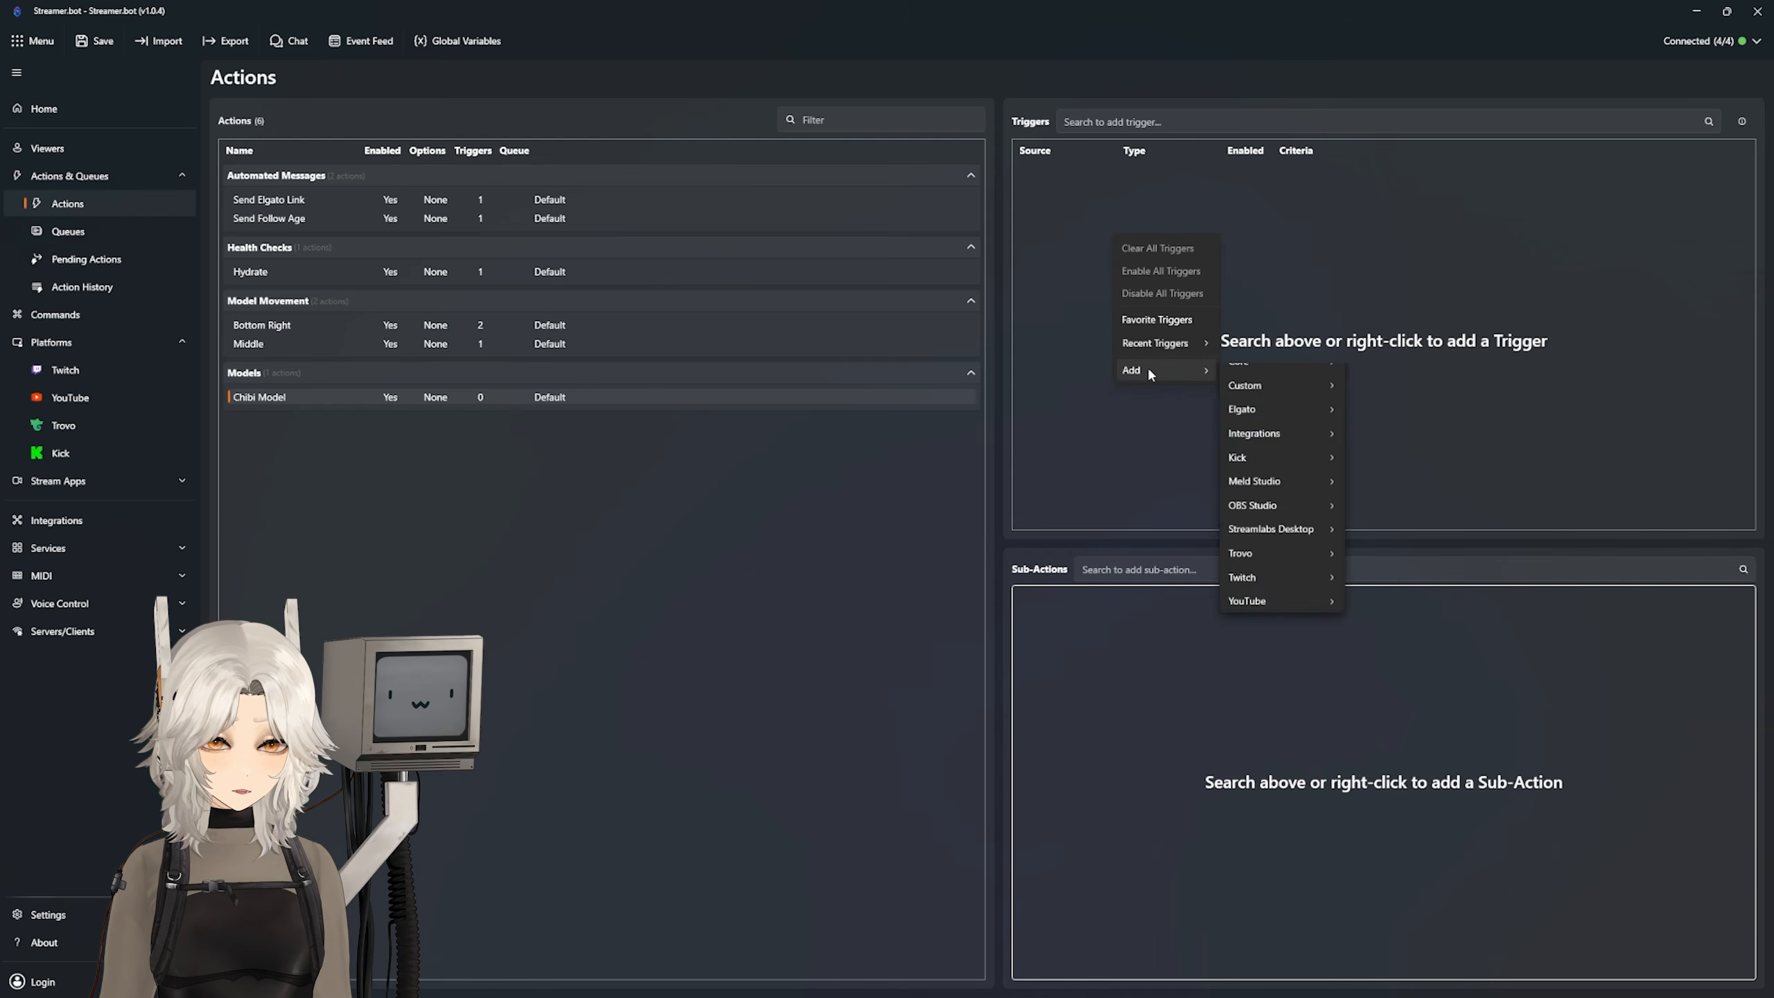
{"action": "mouse_move", "coordinate": [1265, 592]}
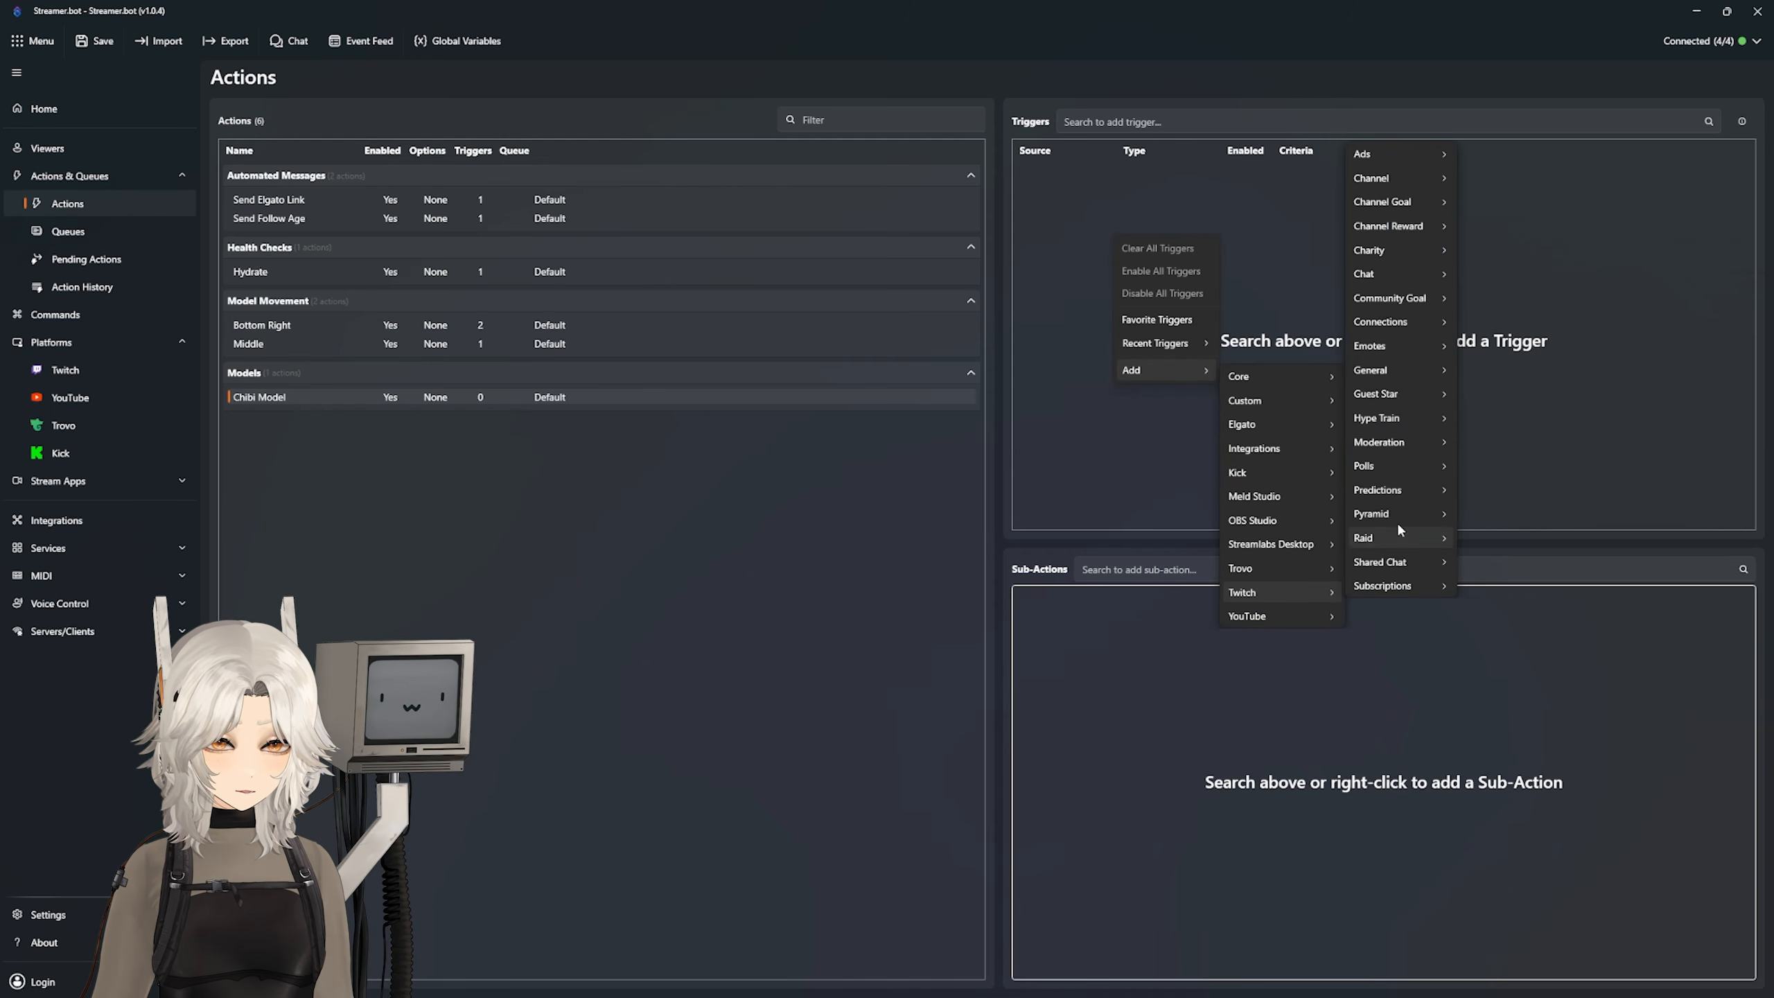
{"action": "mouse_move", "coordinate": [1390, 226]}
{"action": "left_click", "coordinate": [1523, 253]}
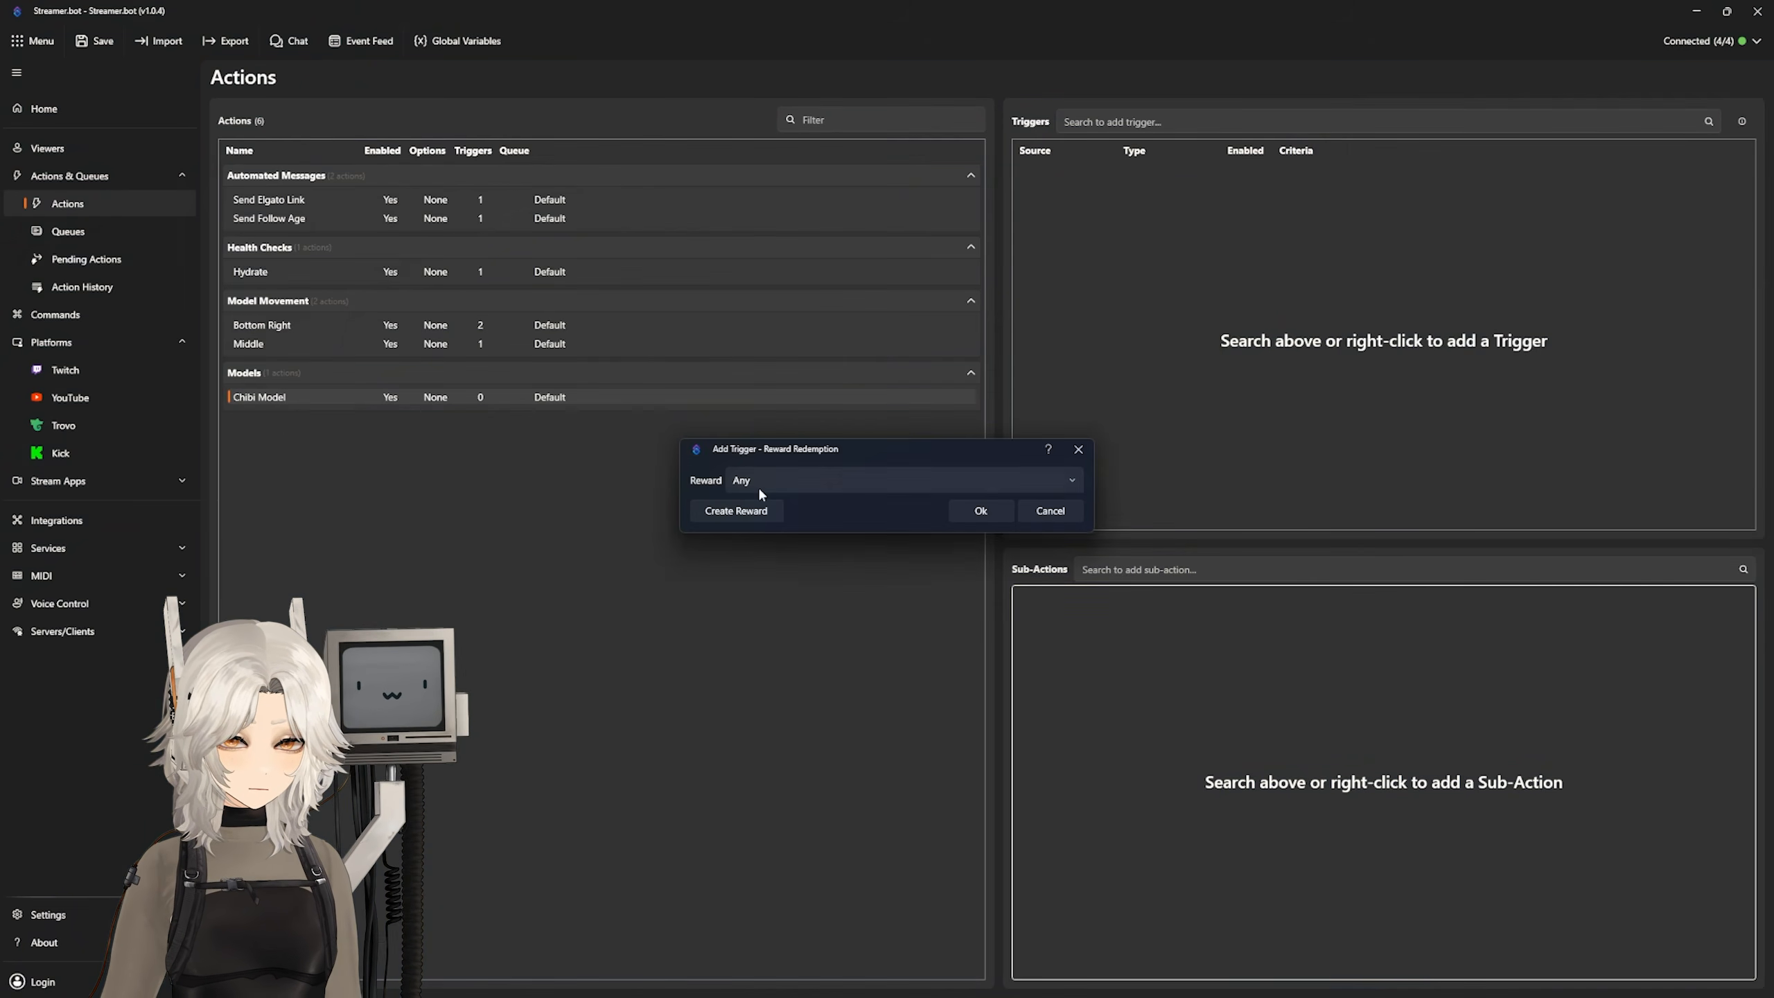
{"action": "left_click", "coordinate": [737, 510]}
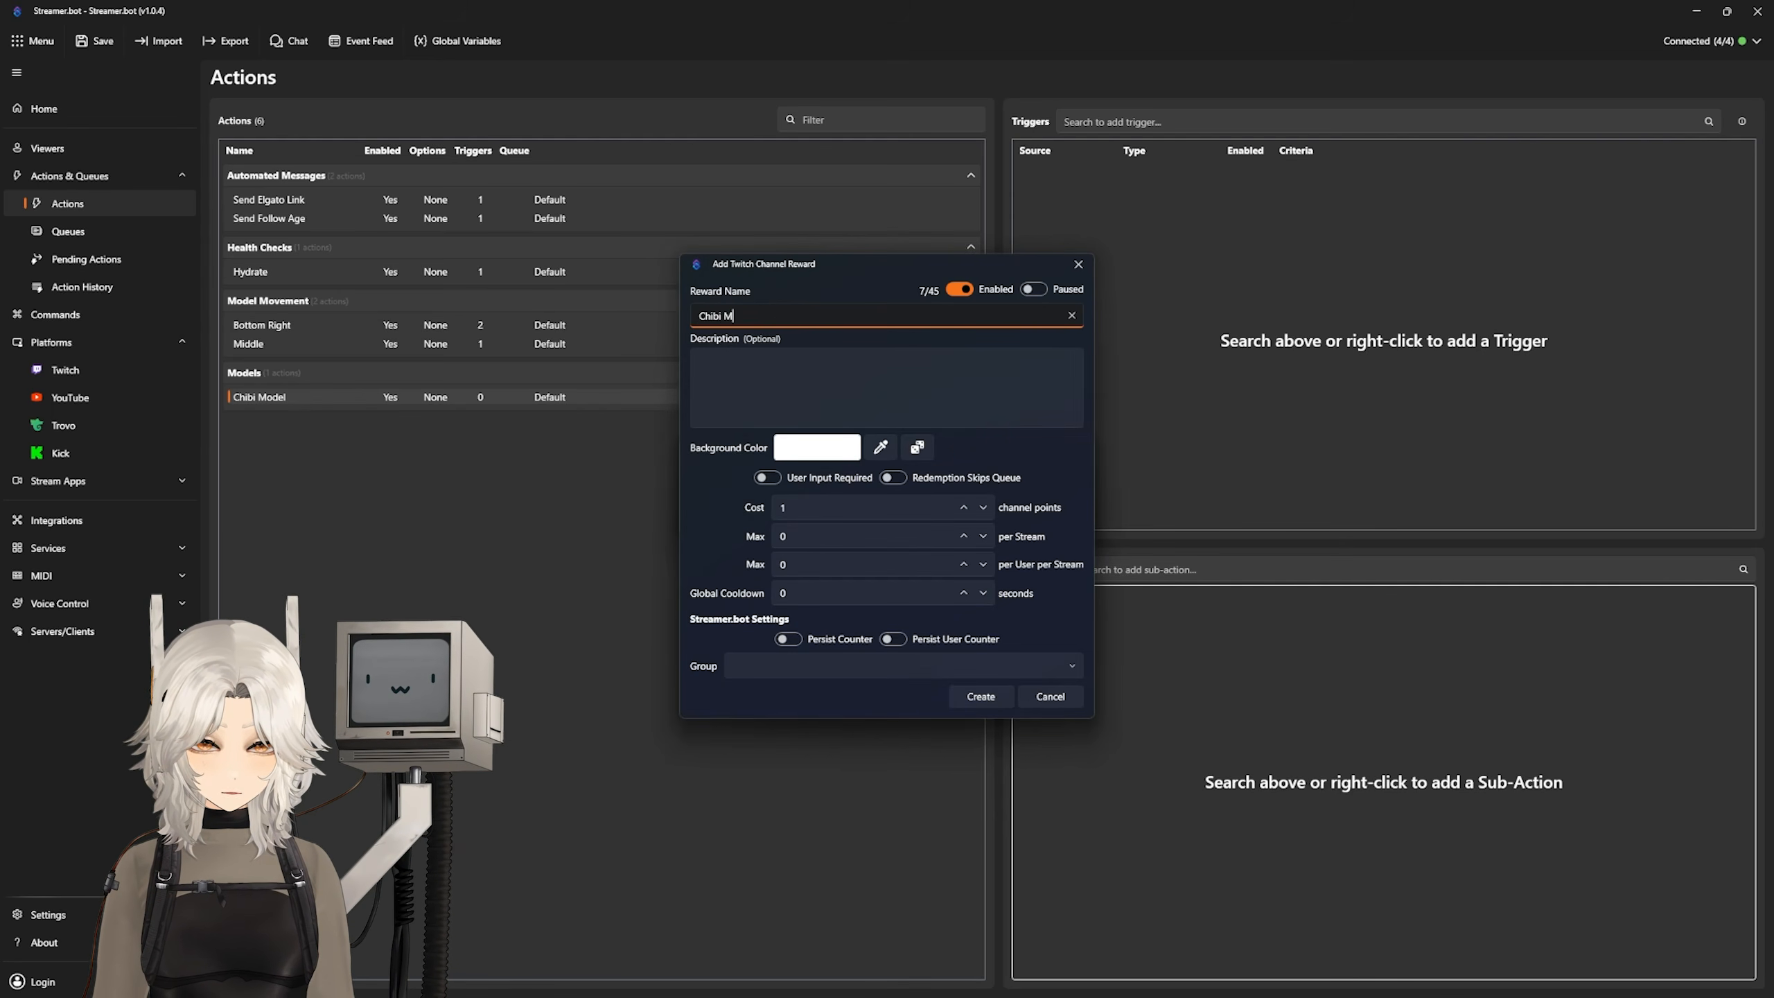
{"action": "left_click", "coordinate": [830, 384]}
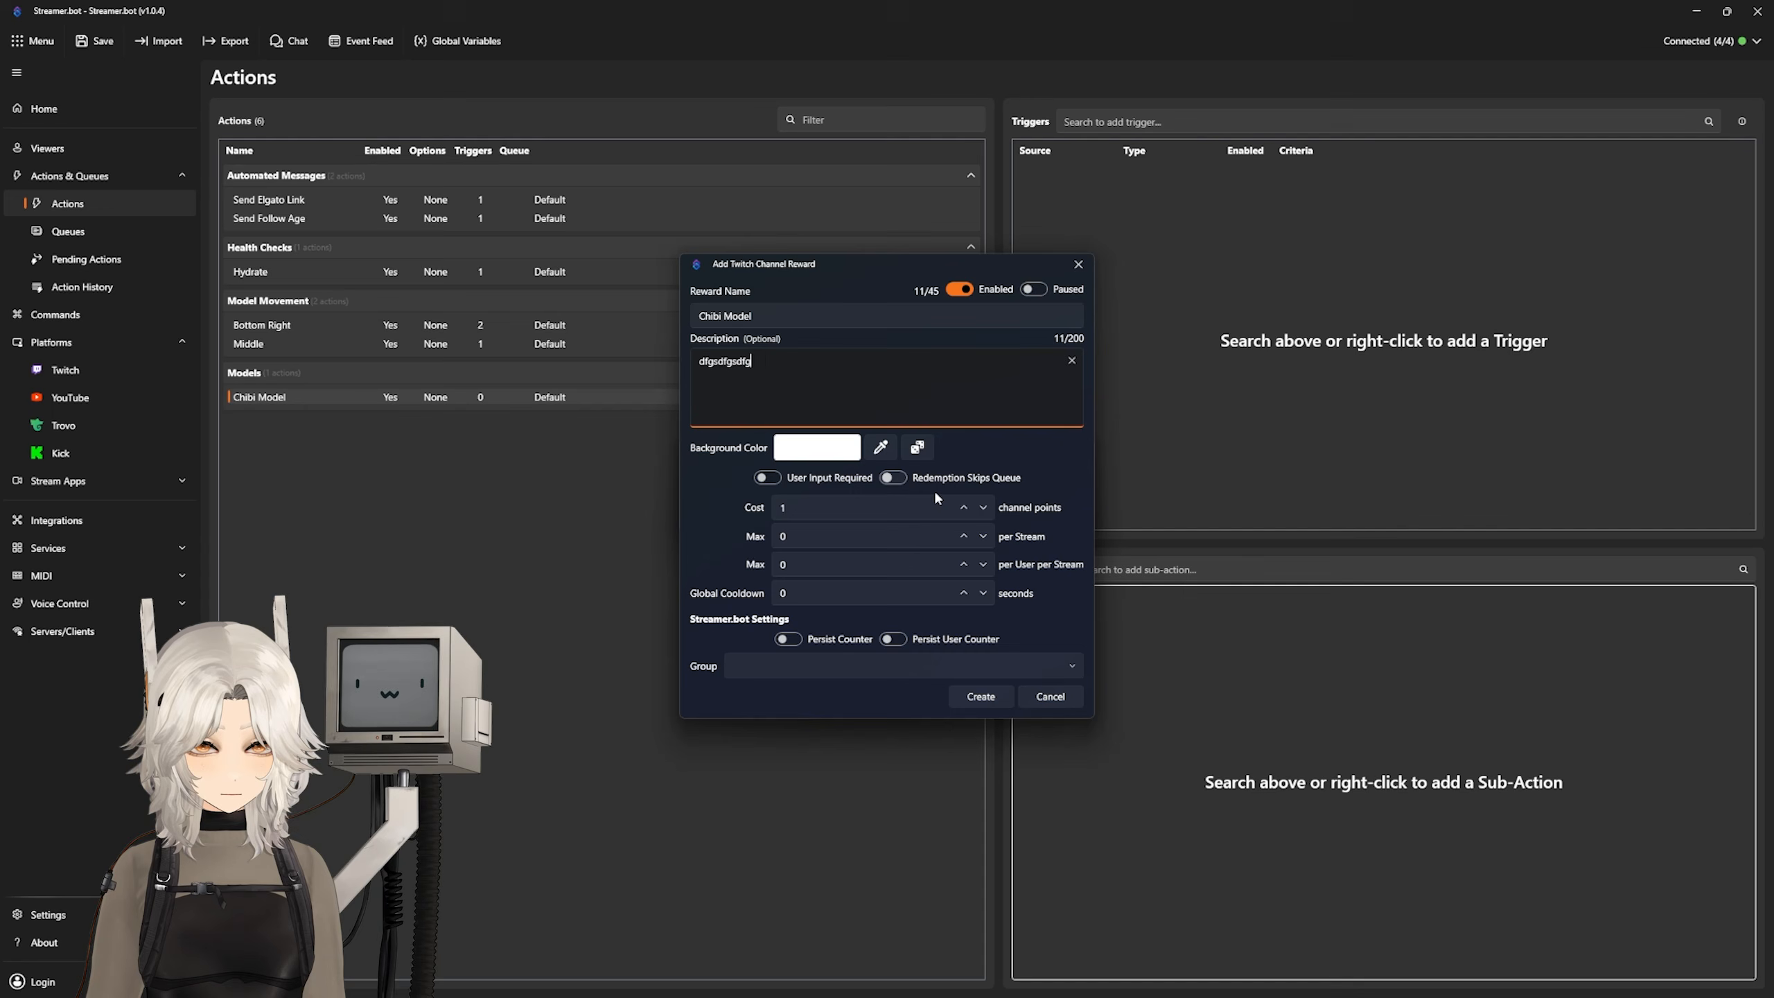
{"action": "left_click", "coordinate": [981, 697]}
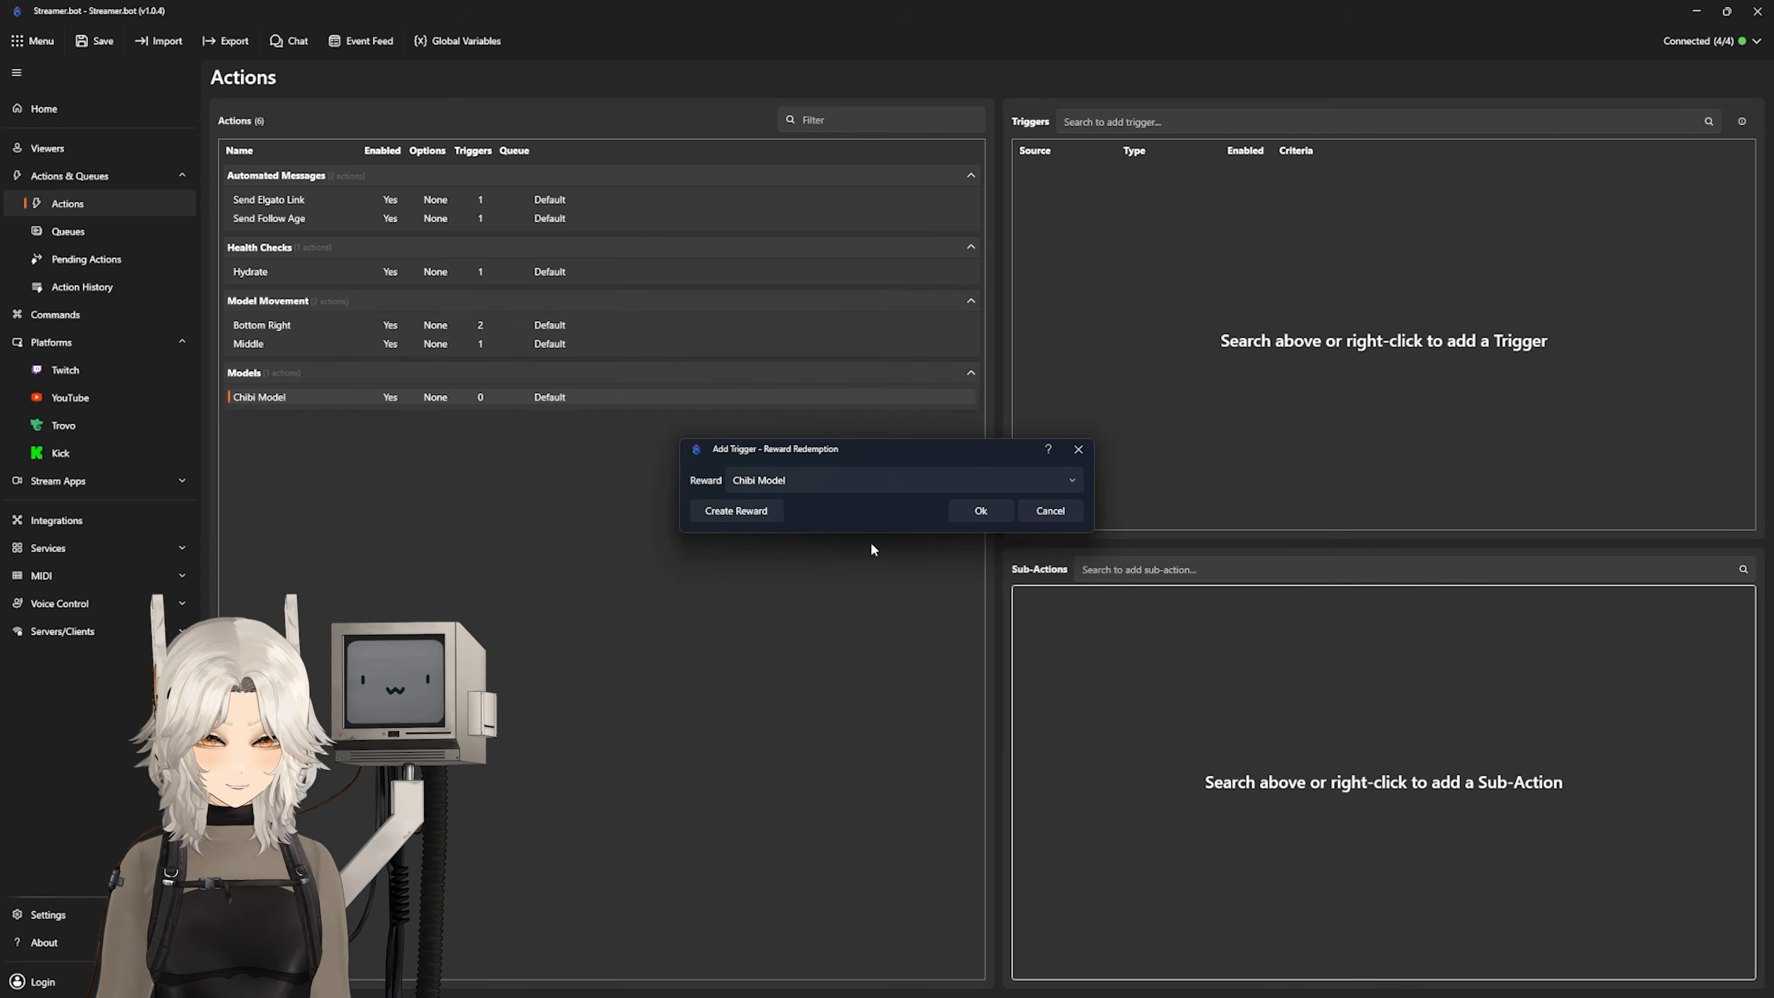
{"action": "left_click", "coordinate": [975, 511]}
Step: Add a VTube Studio Load Model sub-action to the Chibi Model action that loads "Phlox V4 Chibi"
{"action": "mouse_move", "coordinate": [1115, 746]}
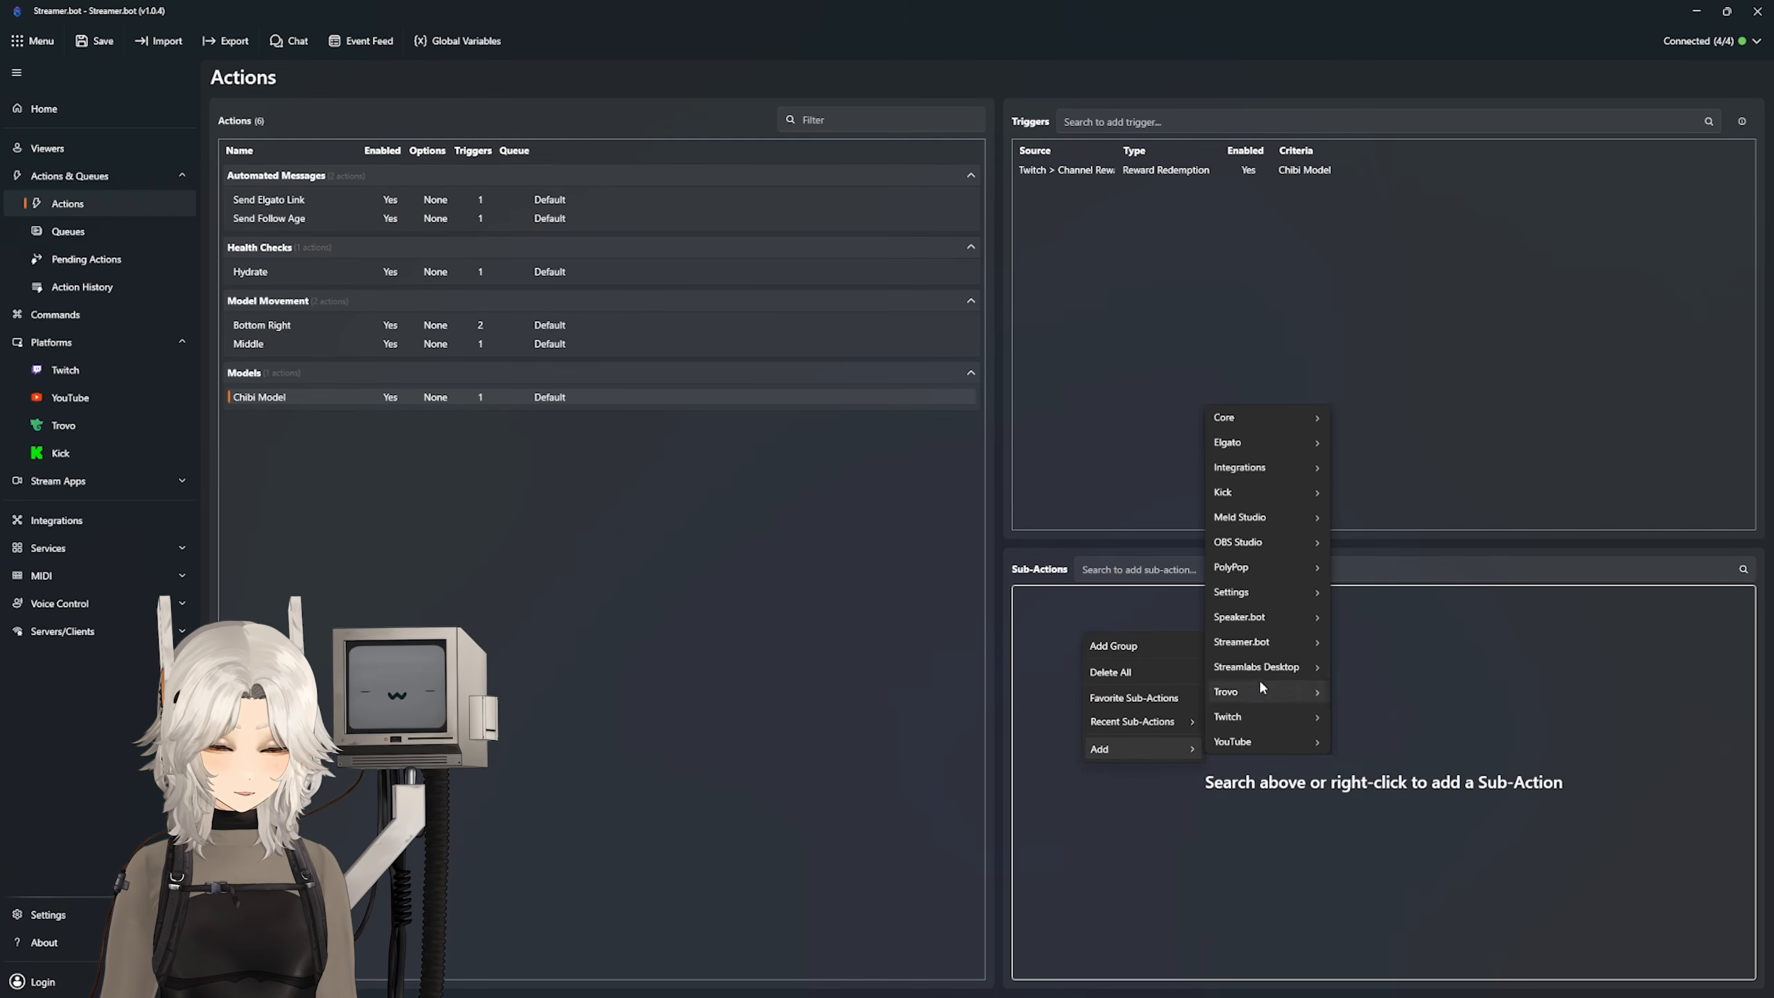
{"action": "mouse_move", "coordinate": [1268, 466]}
{"action": "mouse_move", "coordinate": [1378, 673]}
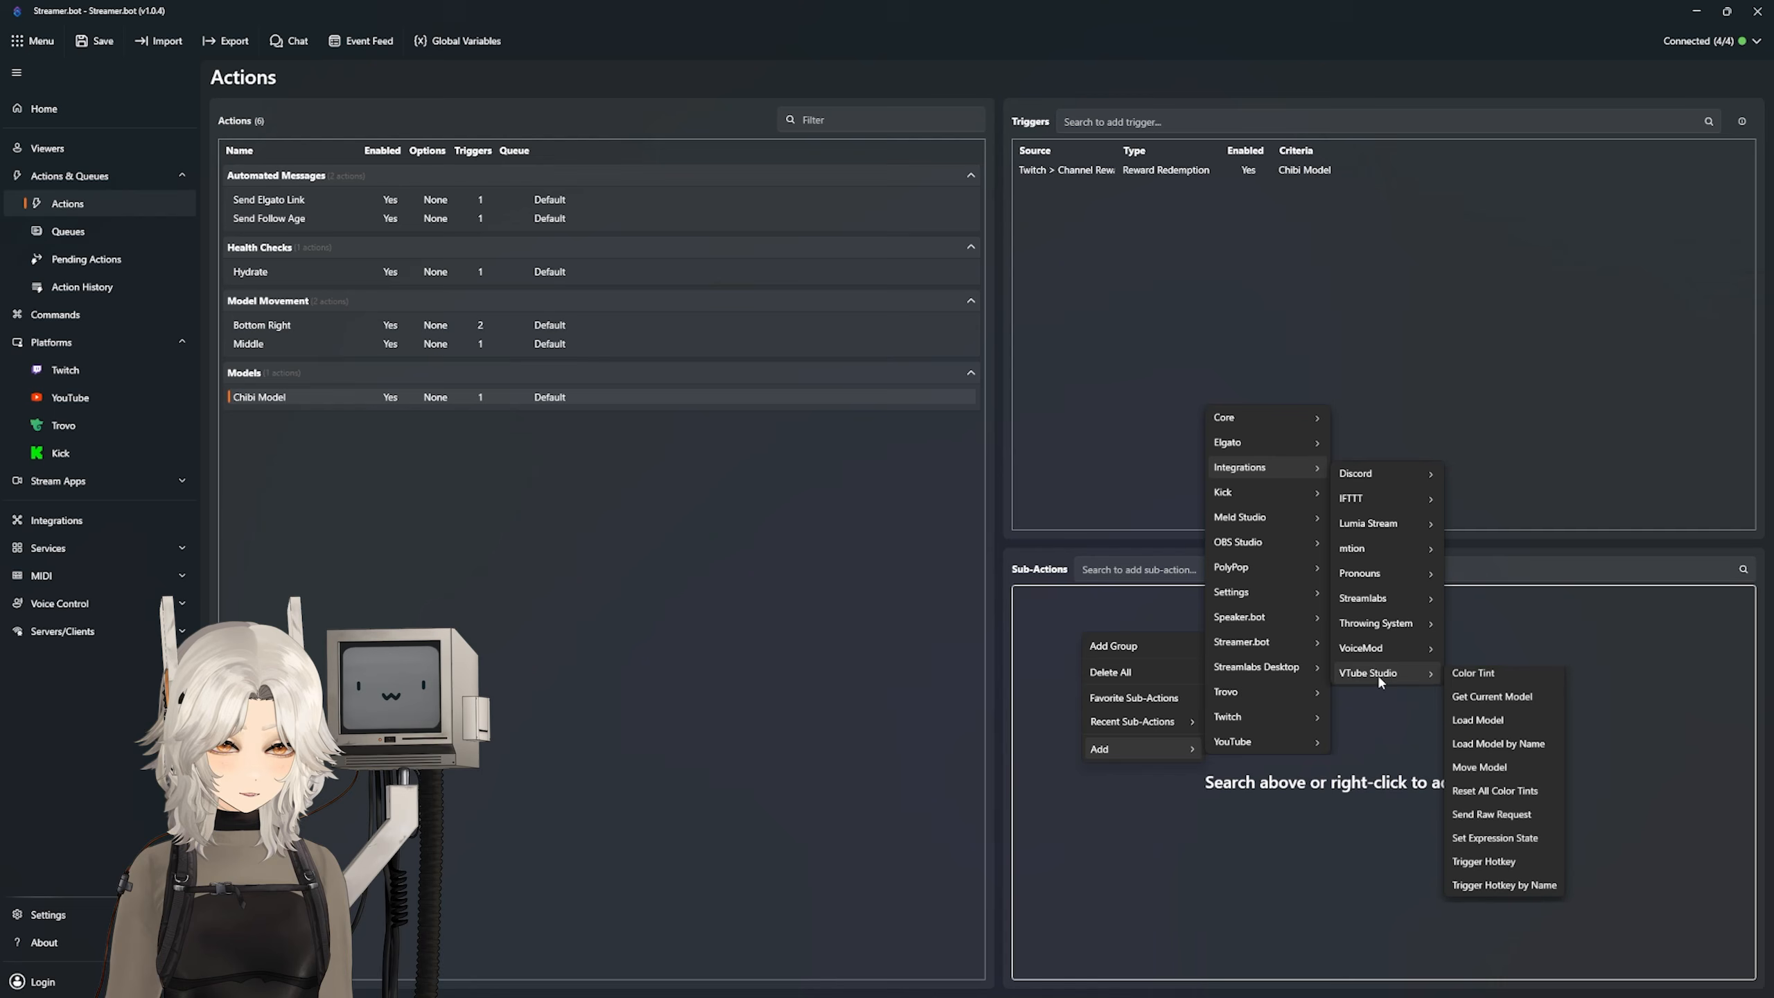
{"action": "left_click", "coordinate": [1479, 725]}
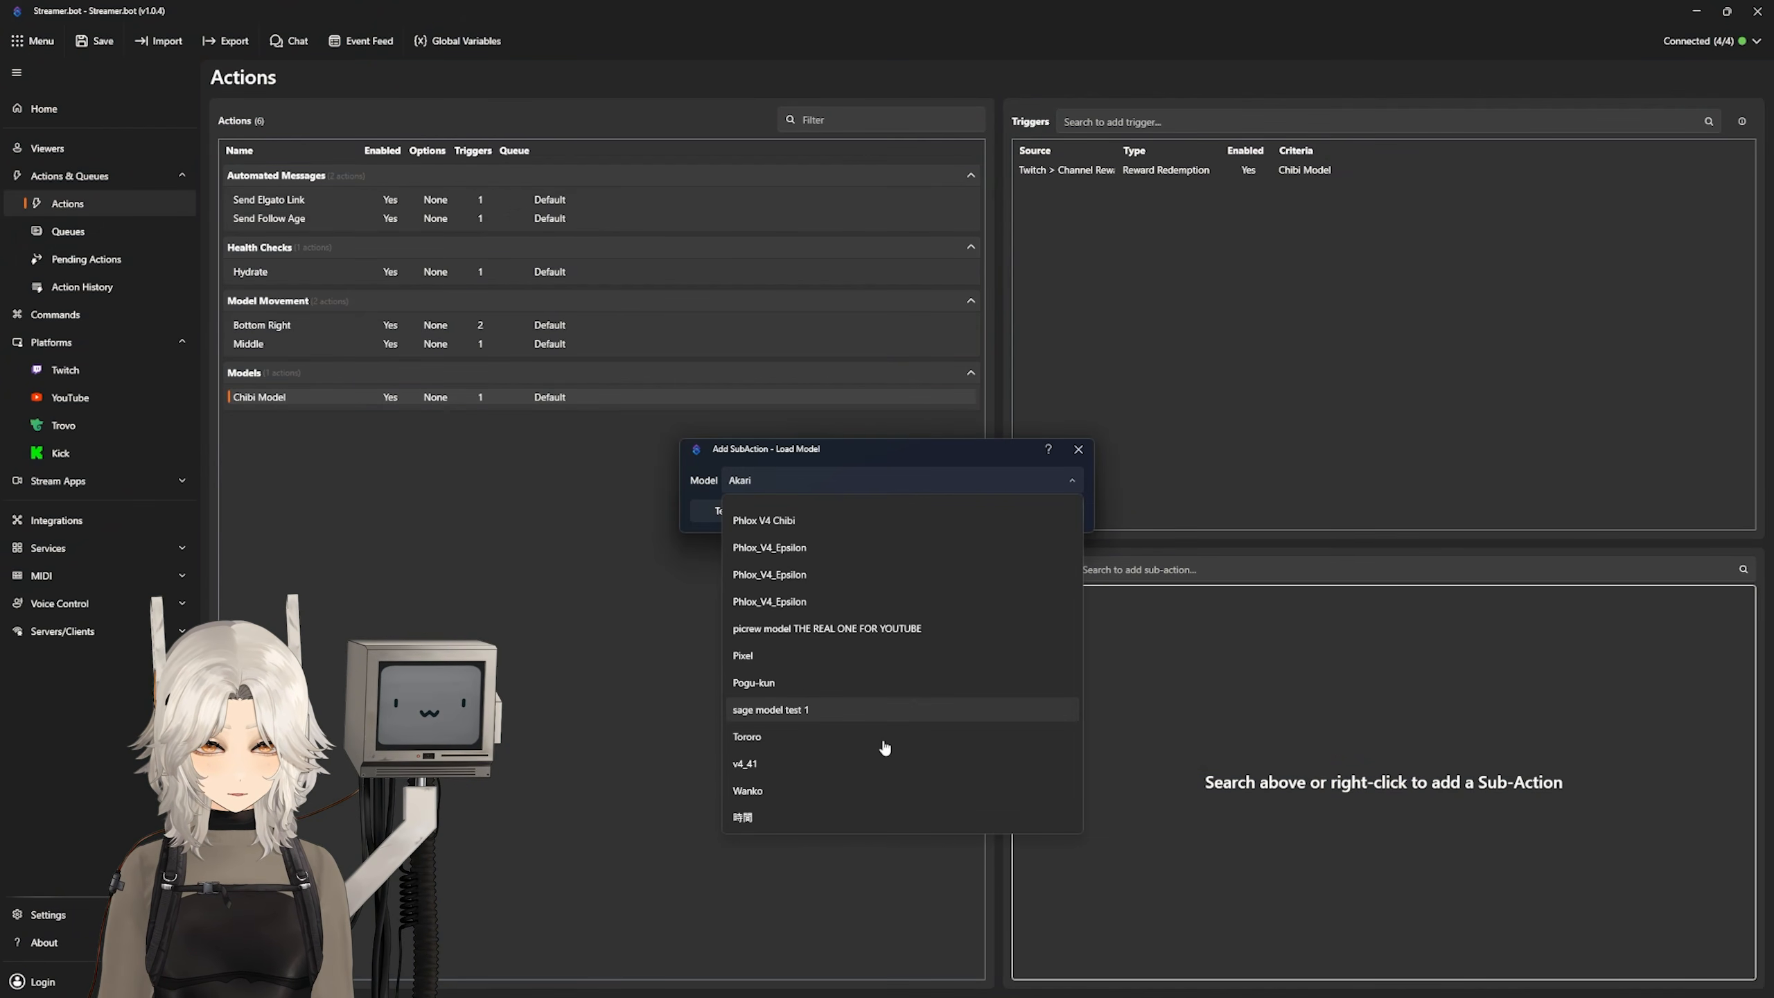
{"action": "left_click", "coordinate": [789, 524]}
{"action": "left_click", "coordinate": [980, 512]}
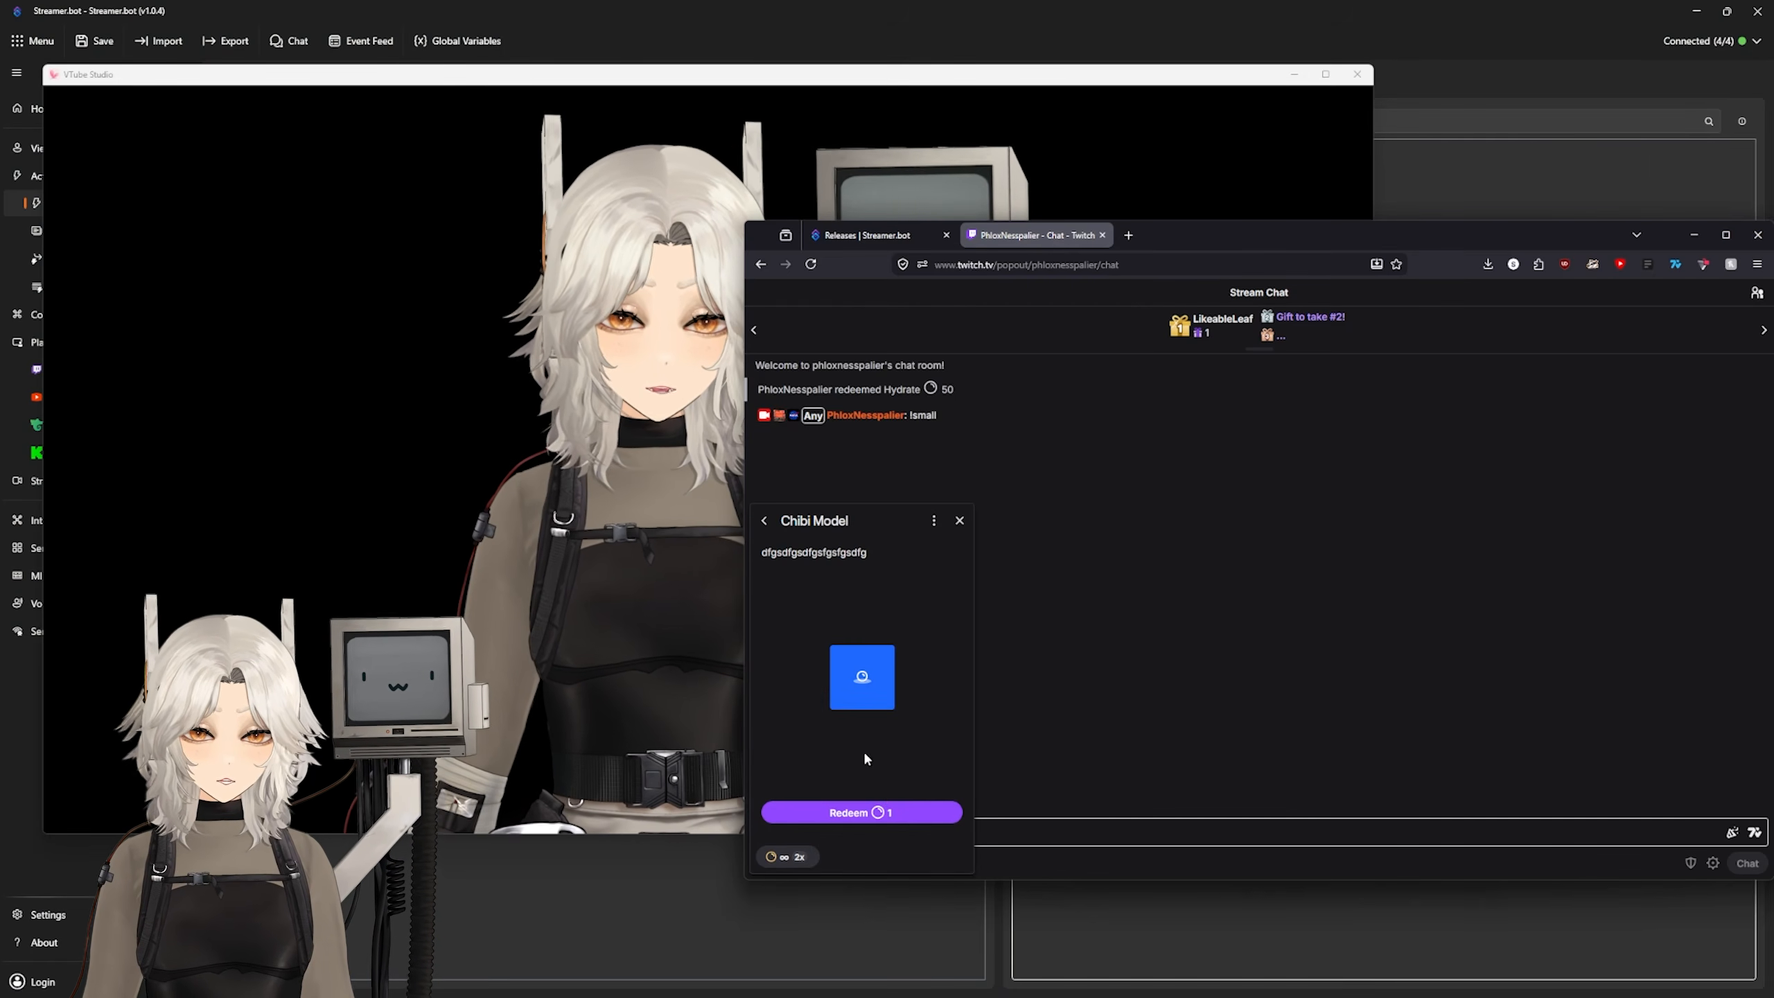
Step: Test the Chibi Model reward by redeeming it in the Twitch chat, and return to Streamer.bot
{"action": "left_click", "coordinate": [877, 813]}
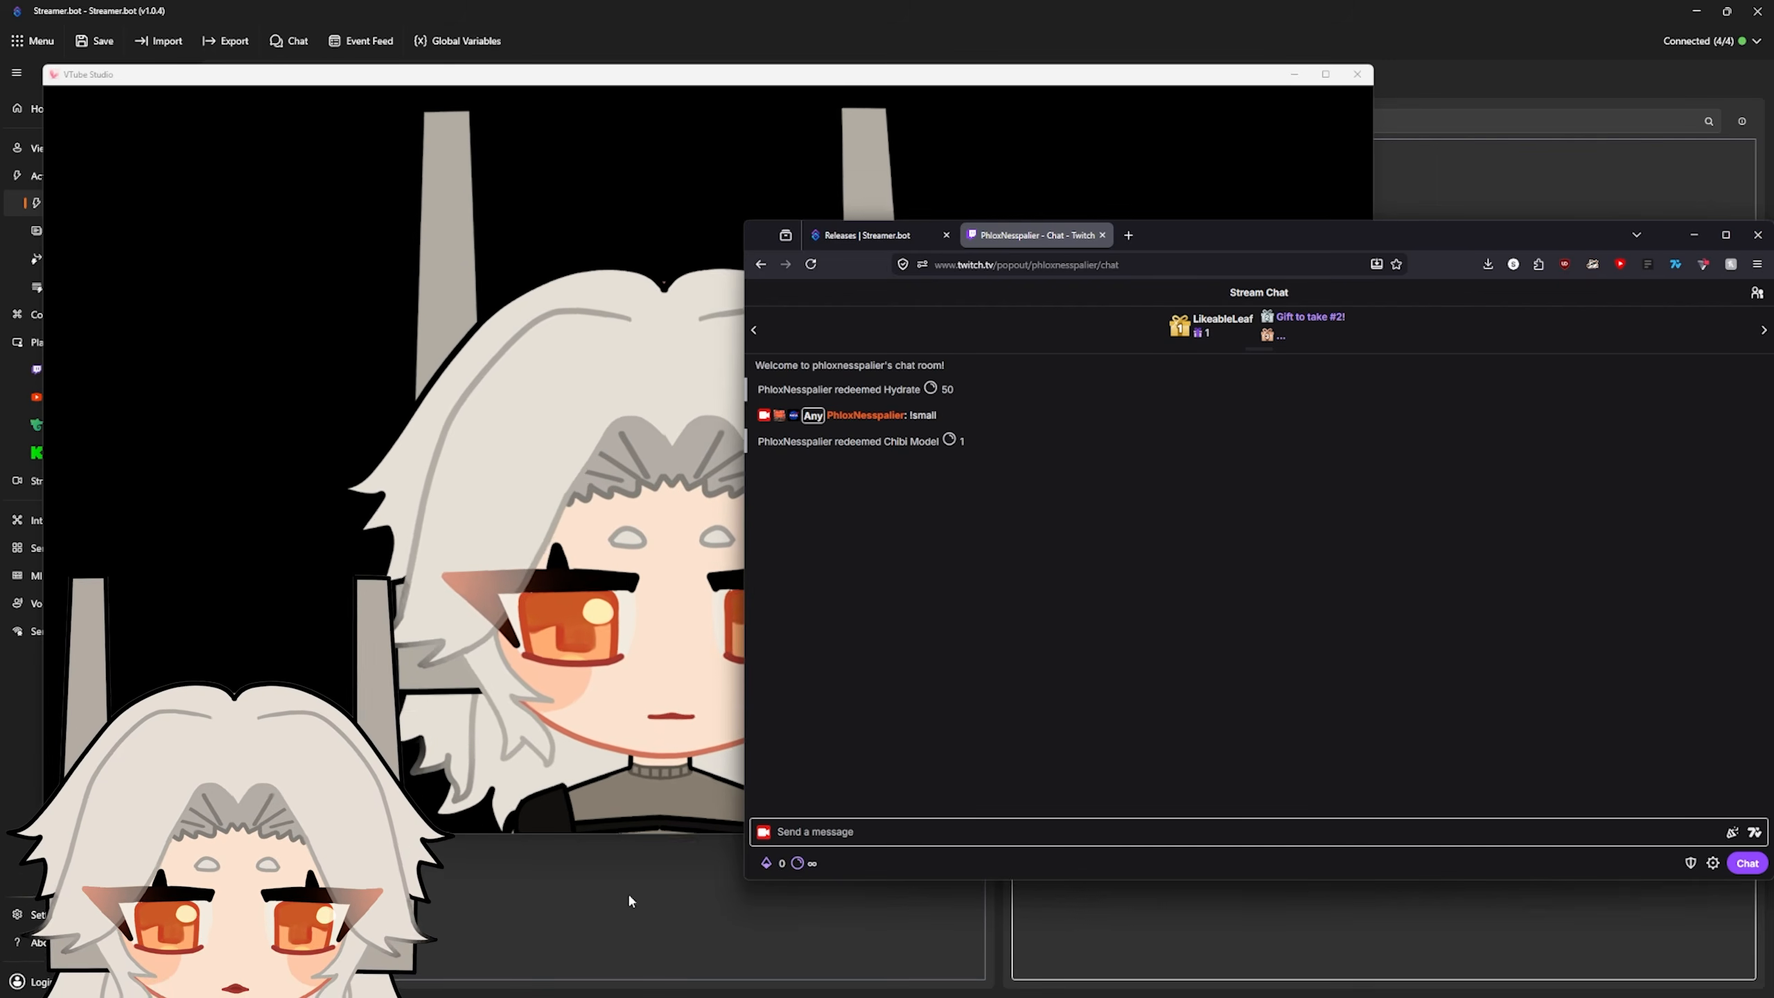
{"action": "left_click", "coordinate": [618, 906]}
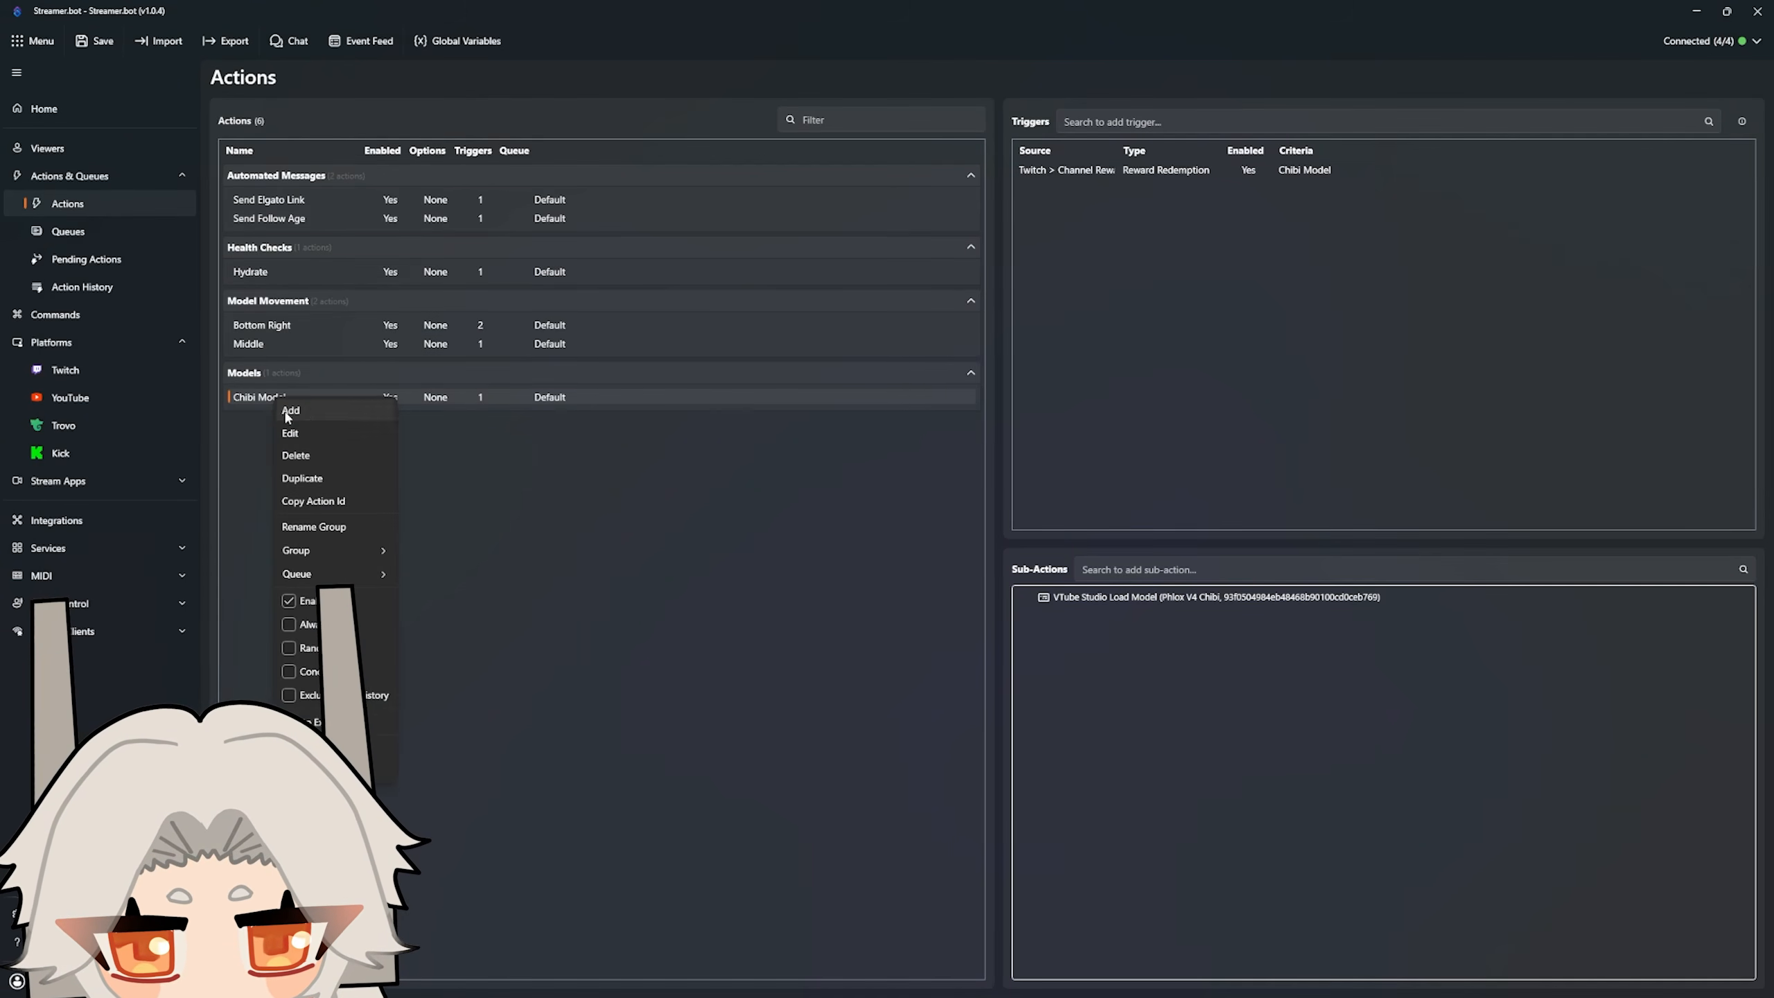
Step: Add another action named "Main Model" to the Models group
{"action": "left_click", "coordinate": [289, 412]}
{"action": "type", "text": "Main Mo"}
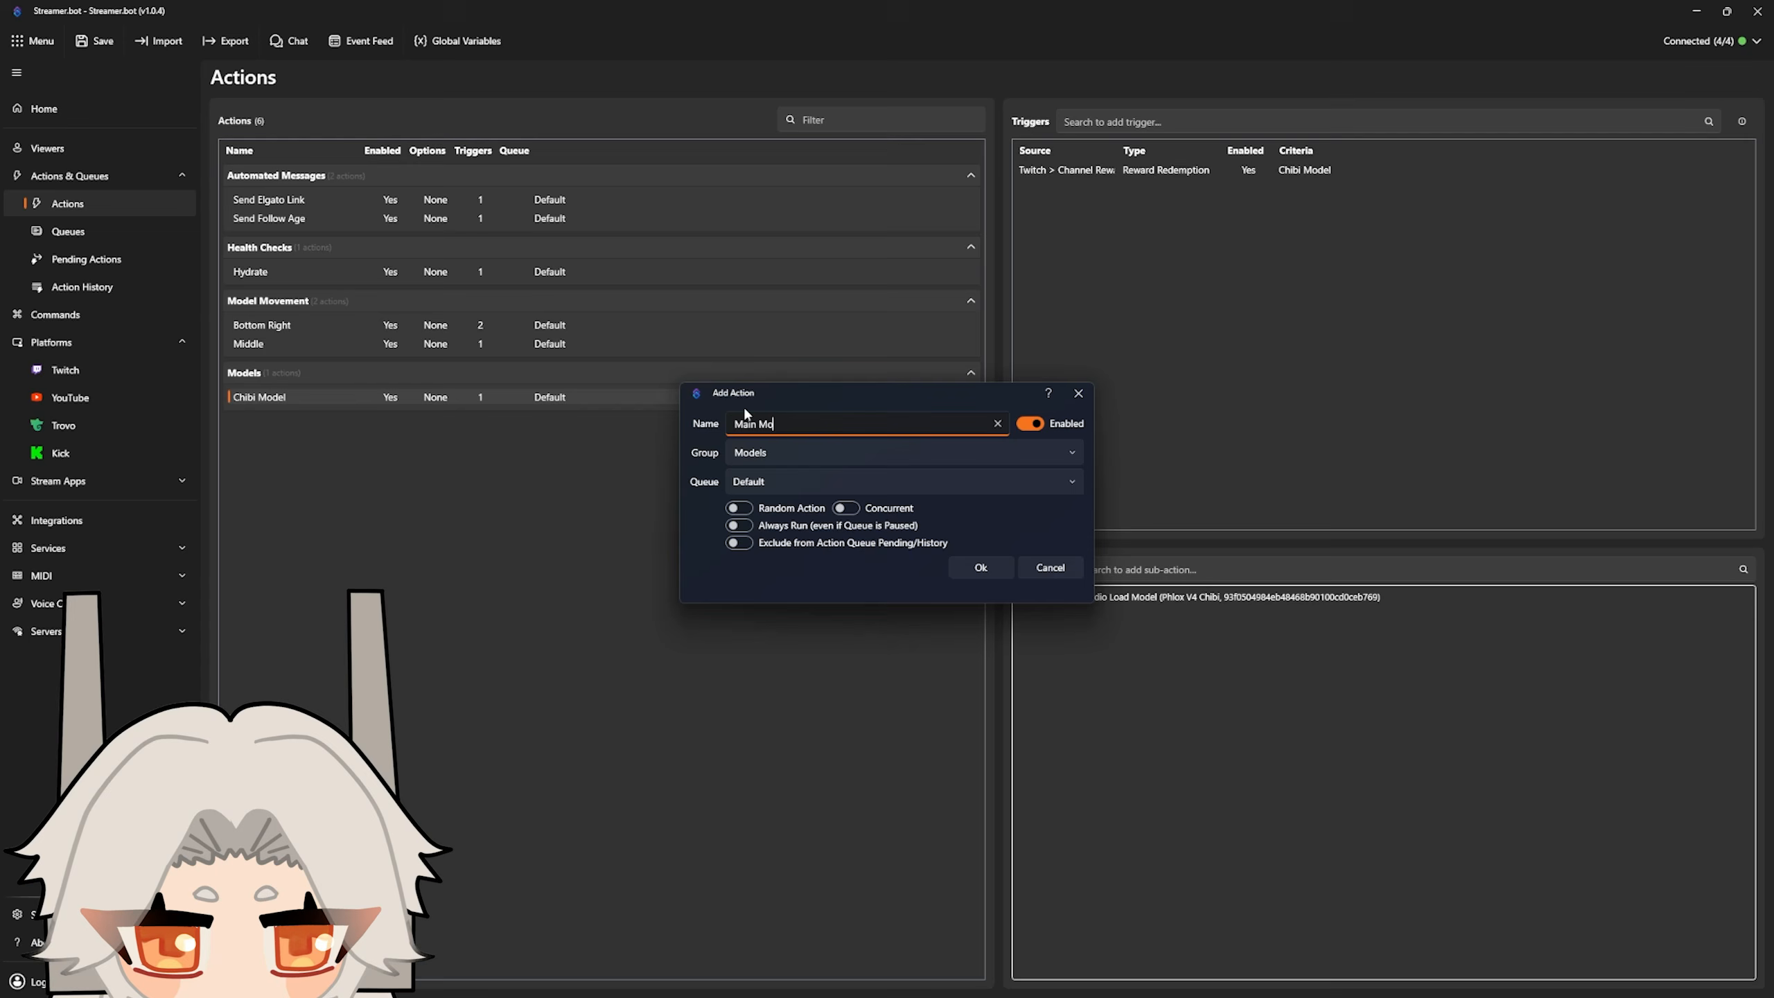
{"action": "type", "text": "del"}
{"action": "key", "text": "Return"}
Step: Give the Main Model action a Twitch Reward Redemption trigger, creating a channel reward named "Main Model"
{"action": "right_click", "coordinate": [1100, 274]}
{"action": "mouse_move", "coordinate": [1118, 405]}
{"action": "mouse_move", "coordinate": [1242, 627]}
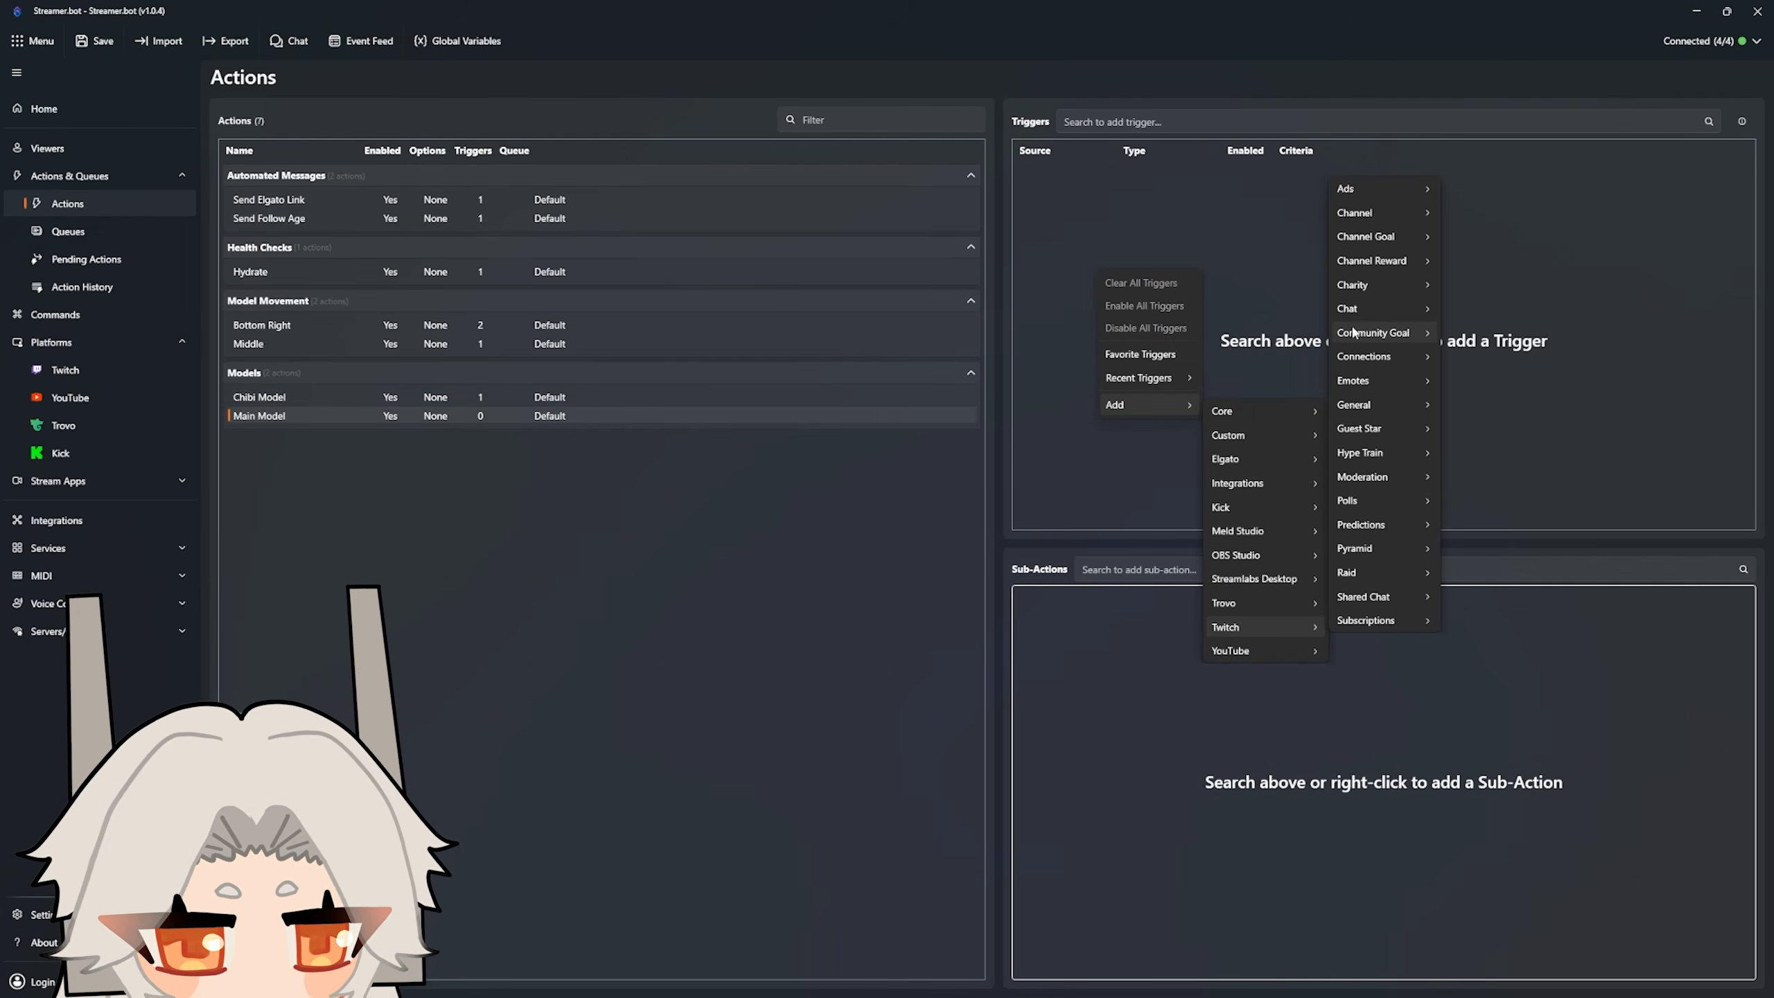
{"action": "left_click", "coordinate": [1509, 300]}
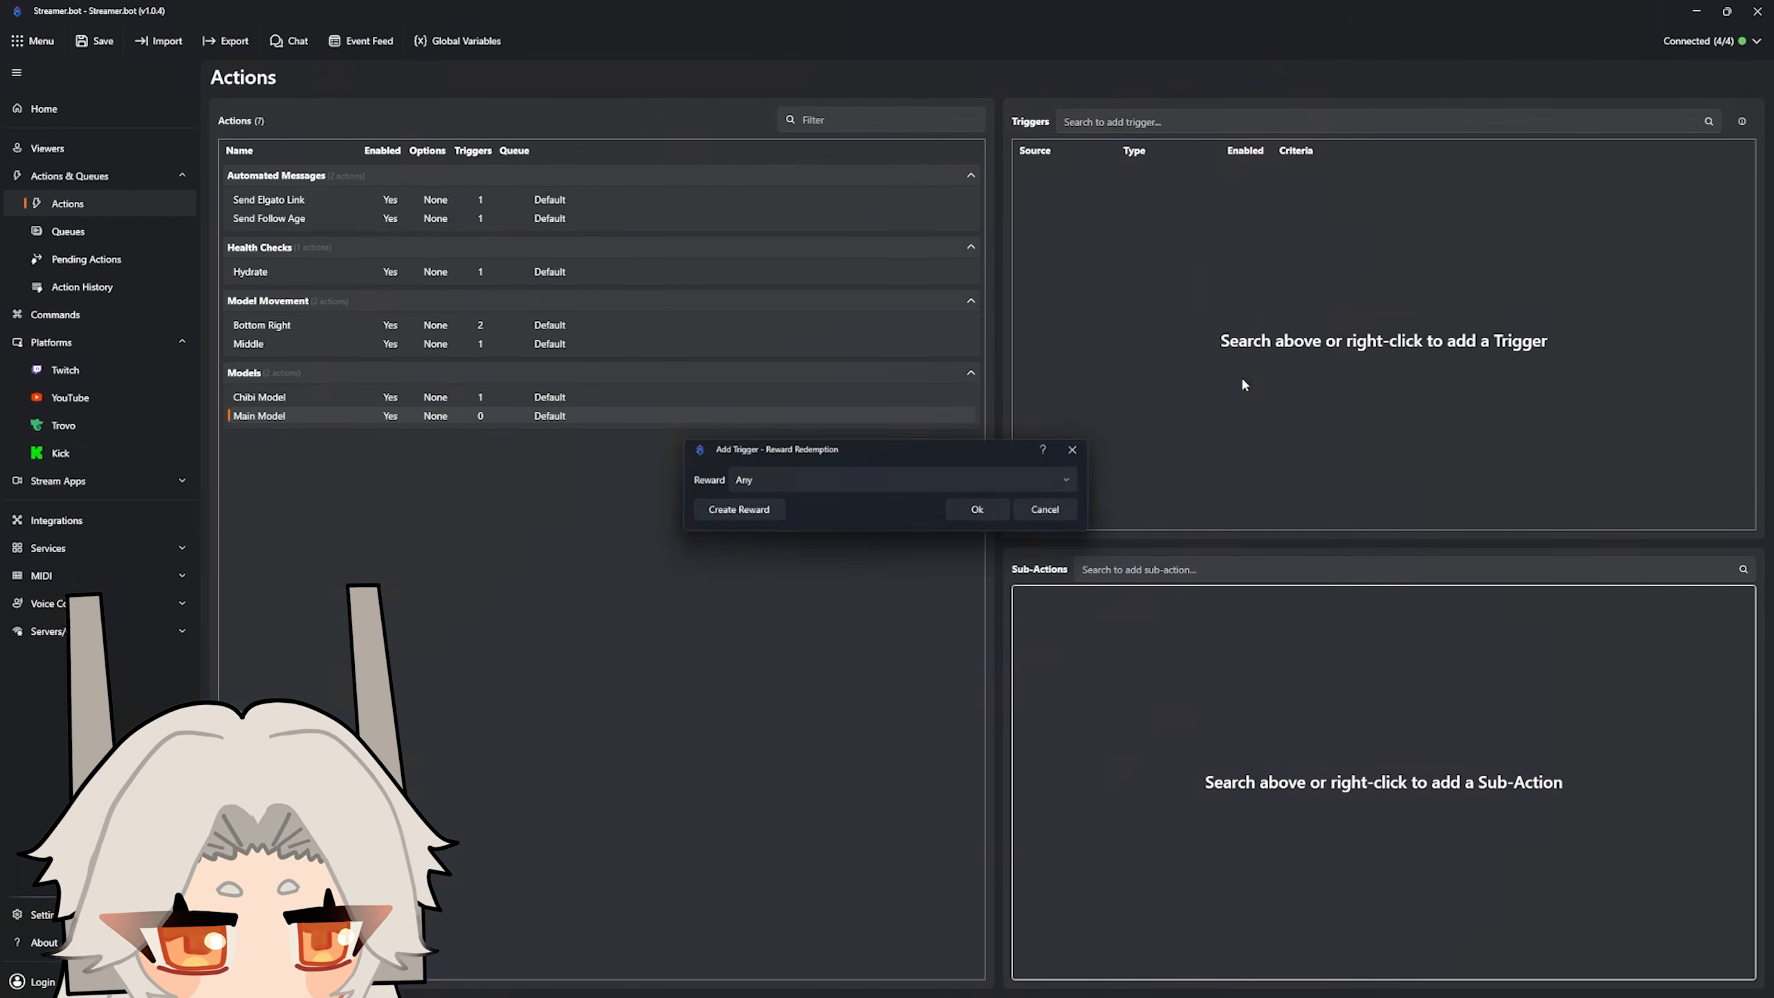
{"action": "left_click", "coordinate": [736, 507]}
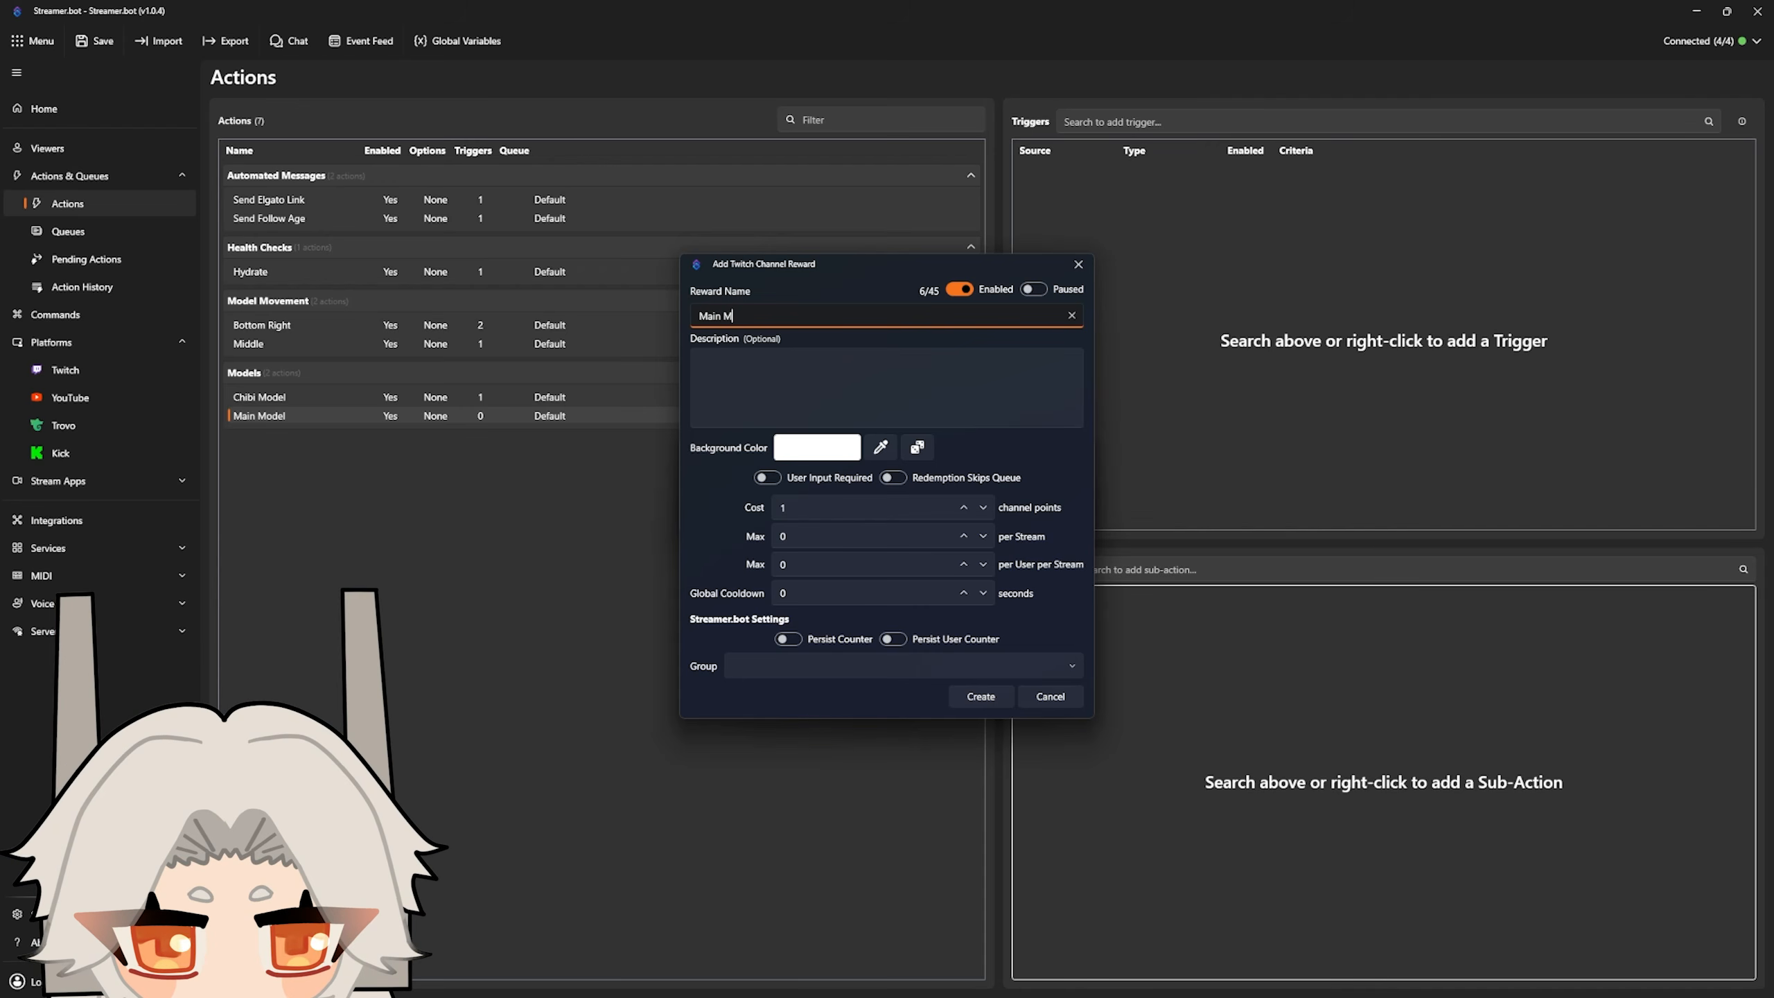
{"action": "type", "text": "Main Model"}
{"action": "key", "text": "Return"}
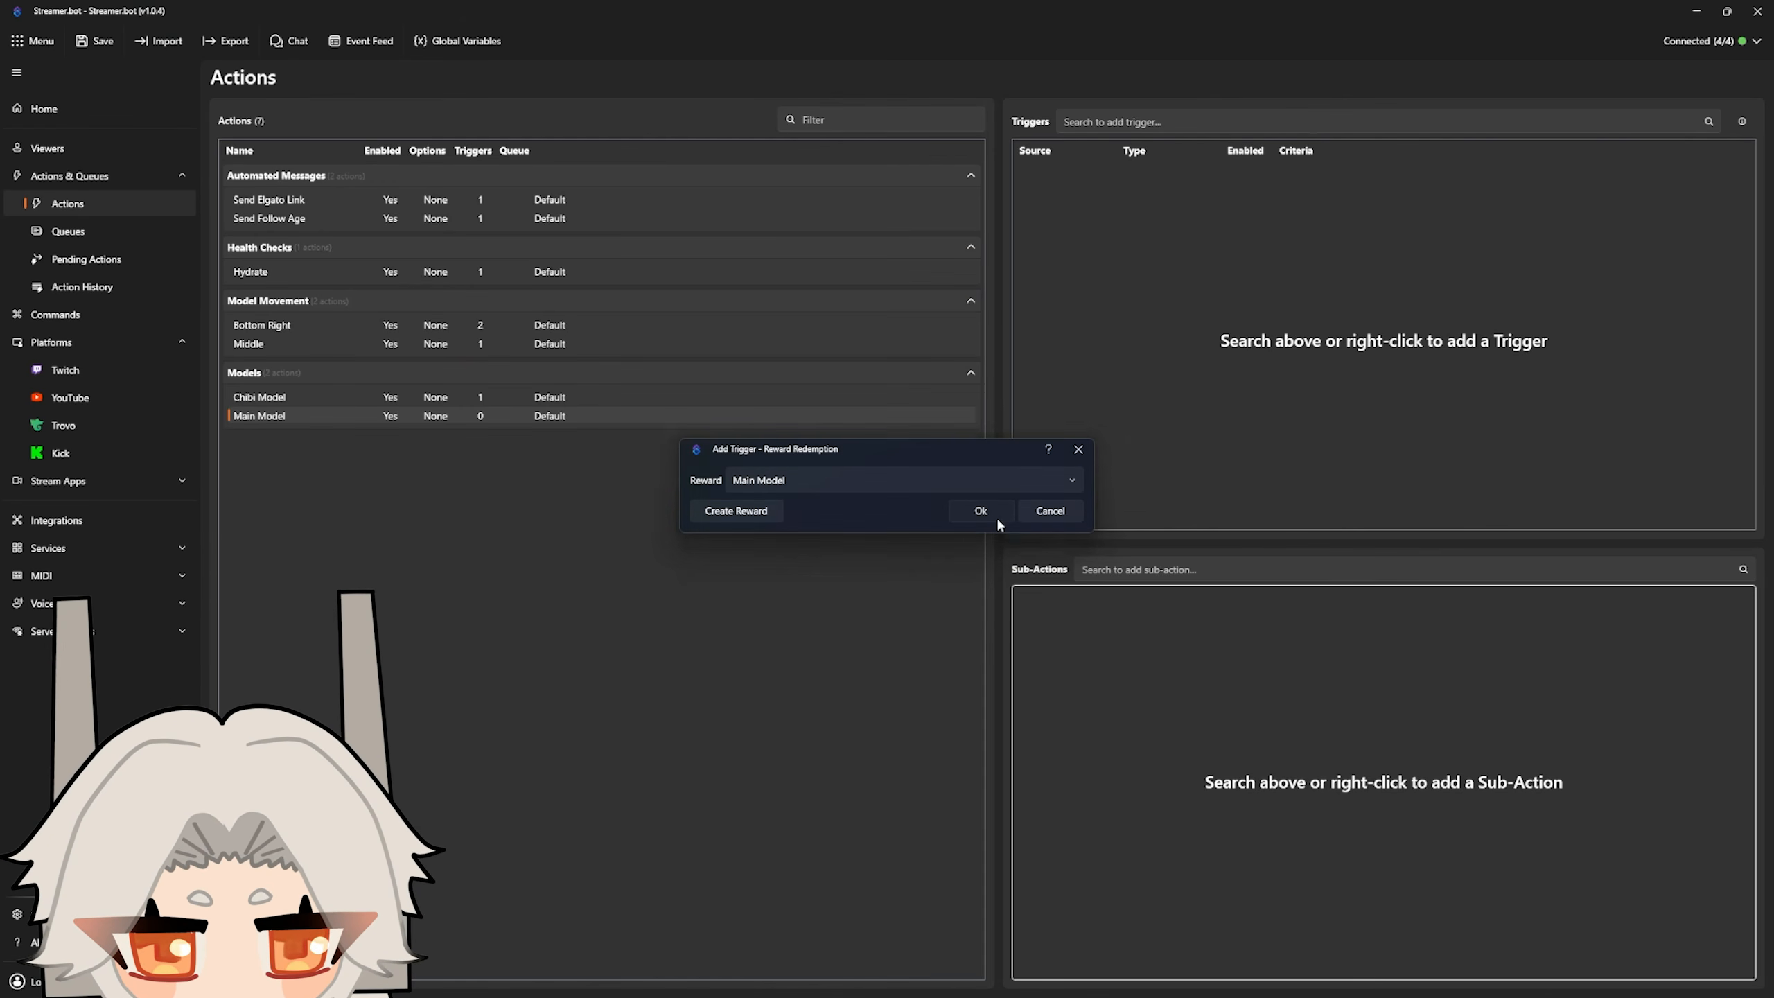
{"action": "left_click", "coordinate": [997, 520]}
Step: Add a VTube Studio Load Model sub-action to the Main Model action that loads "Phlox_V4_Epsilon"
{"action": "right_click", "coordinate": [1081, 605]}
{"action": "mouse_move", "coordinate": [1118, 725]}
{"action": "mouse_move", "coordinate": [1273, 452]}
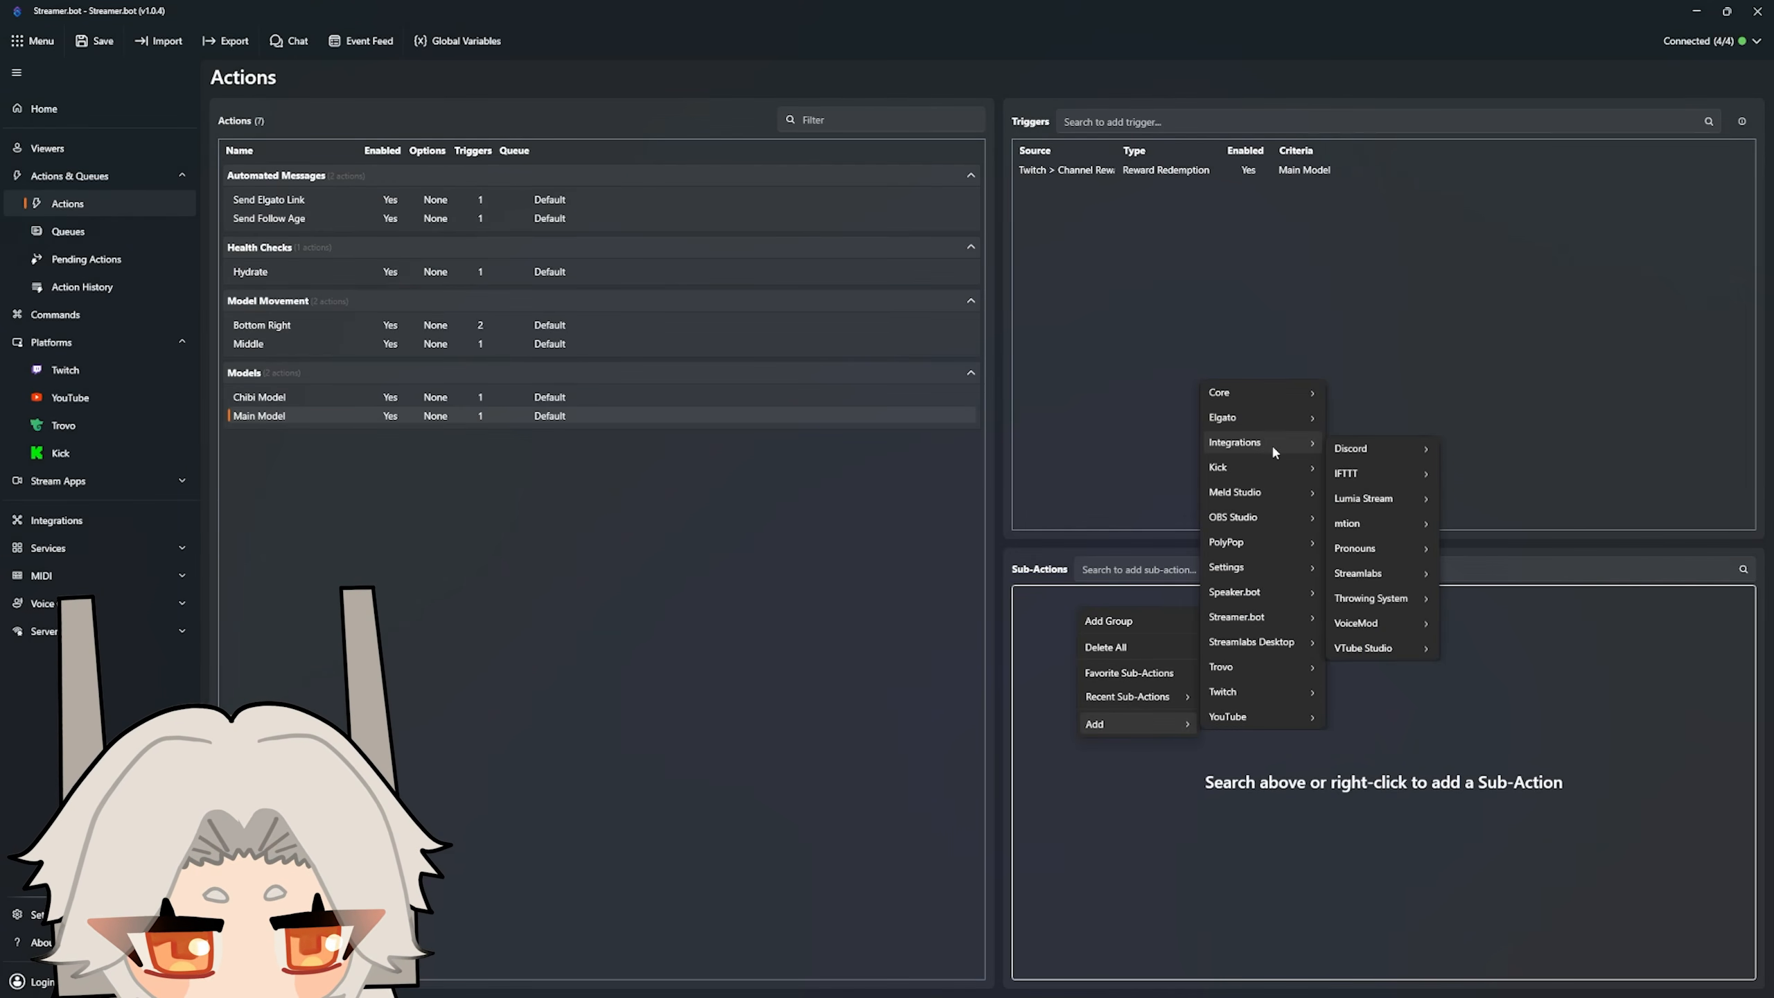
{"action": "mouse_move", "coordinate": [1362, 646]}
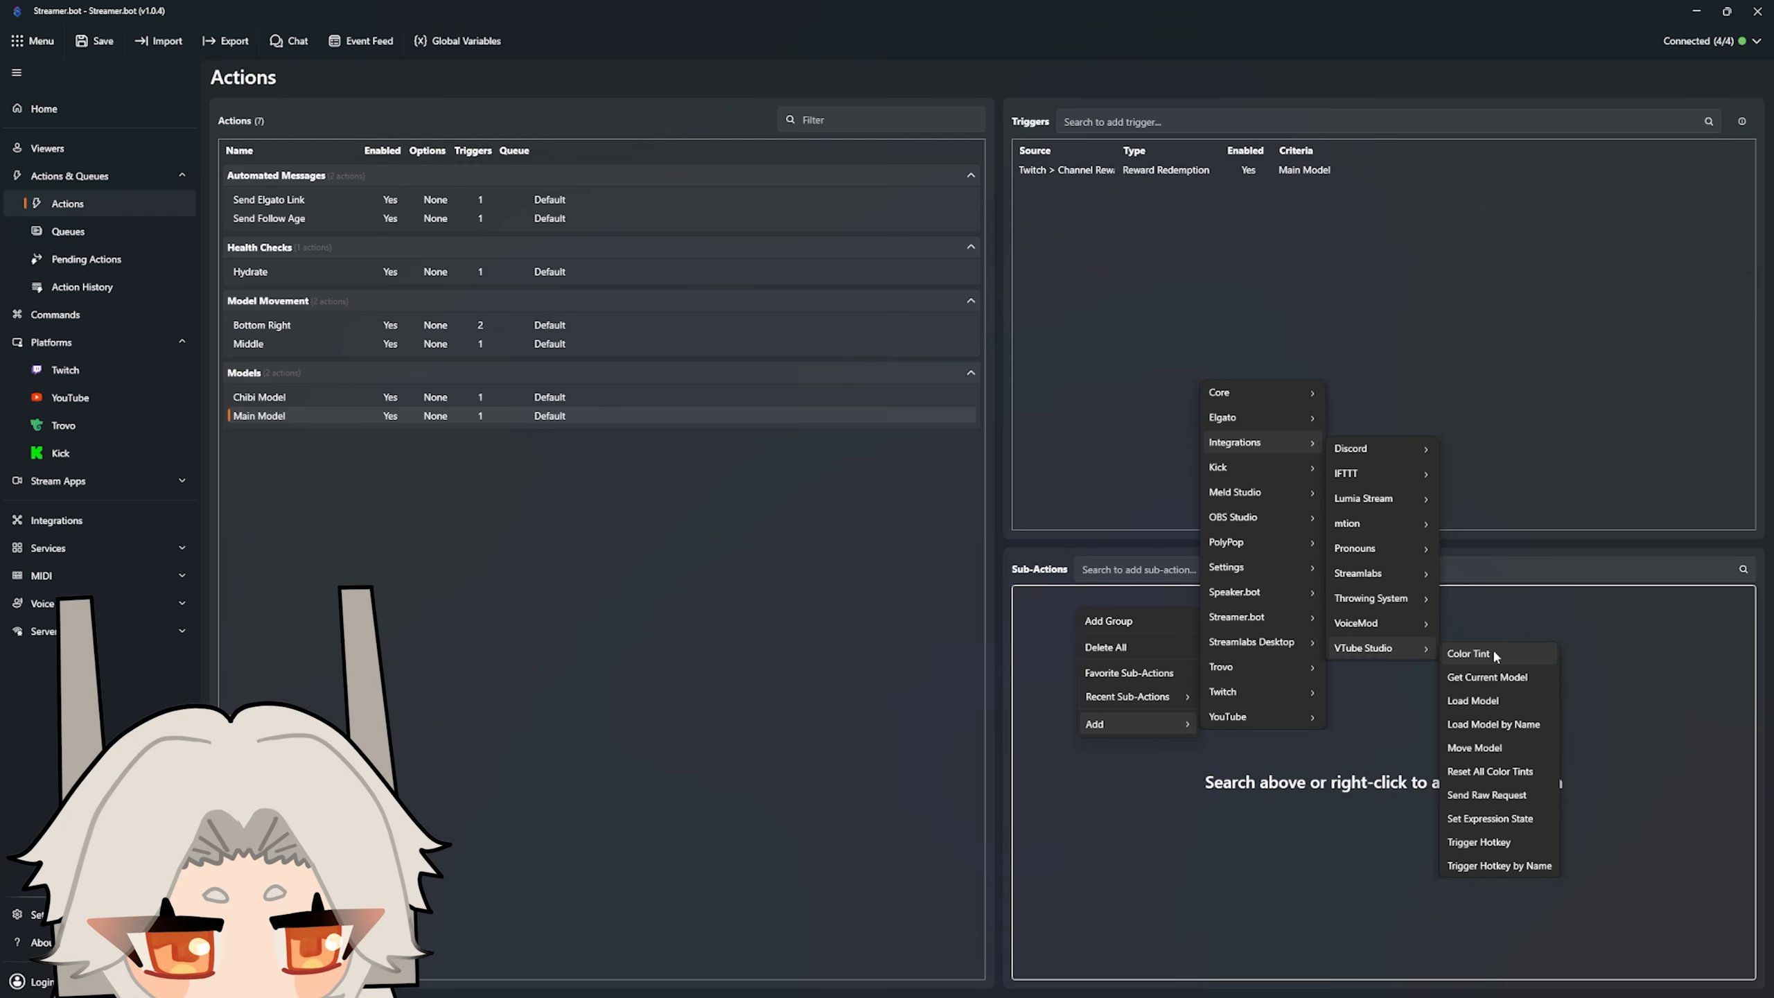
{"action": "left_click", "coordinate": [1486, 716]}
{"action": "left_click", "coordinate": [831, 481]}
{"action": "scroll", "coordinate": [830, 593], "scroll_direction": "down", "scroll_amount": 10}
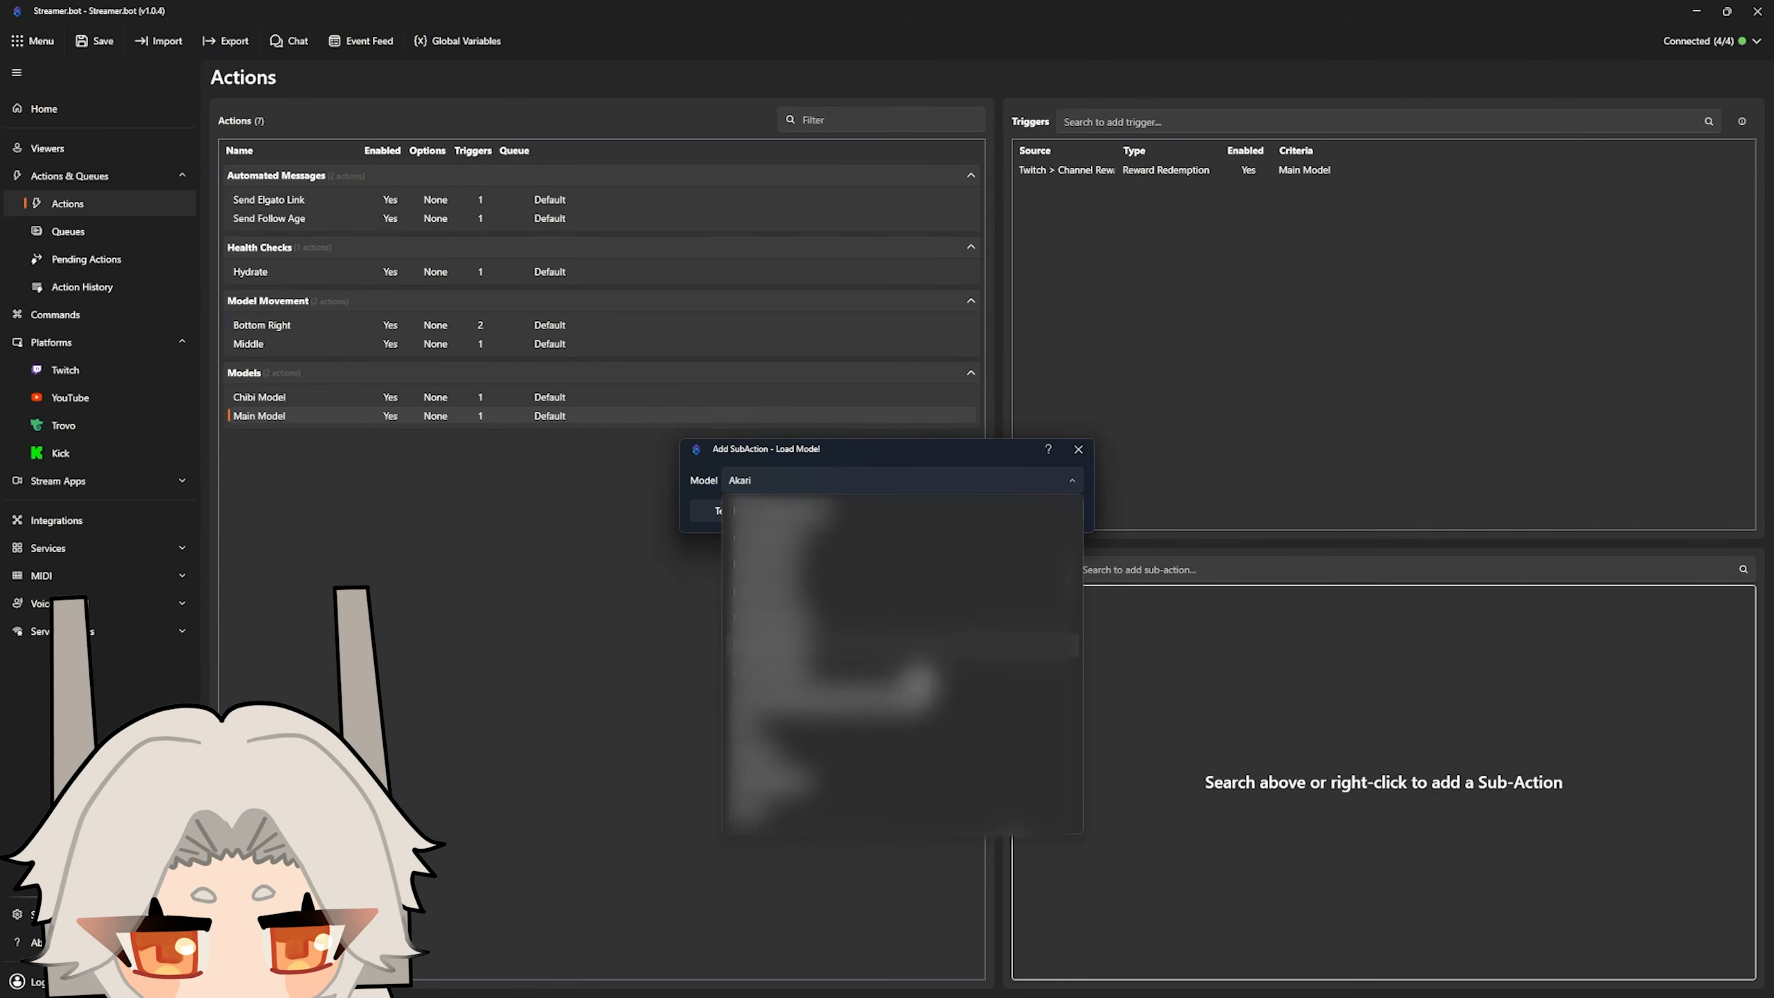
{"action": "left_click", "coordinate": [809, 552]}
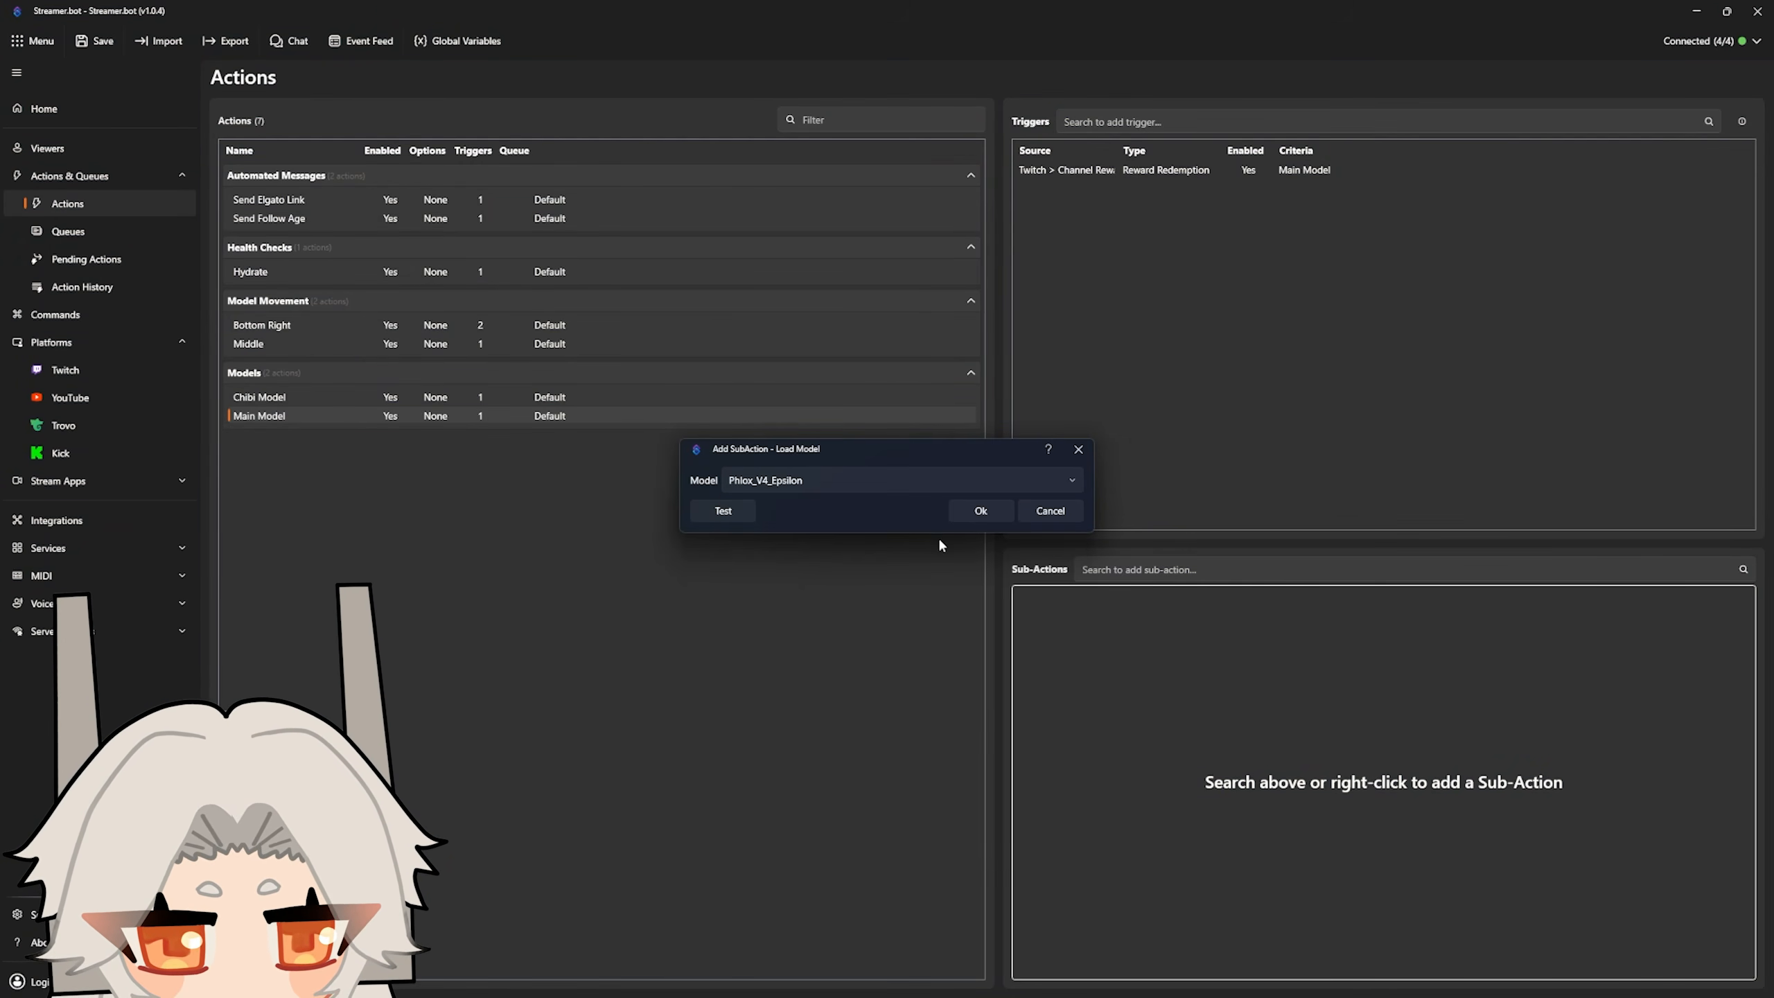
{"action": "left_click", "coordinate": [981, 510]}
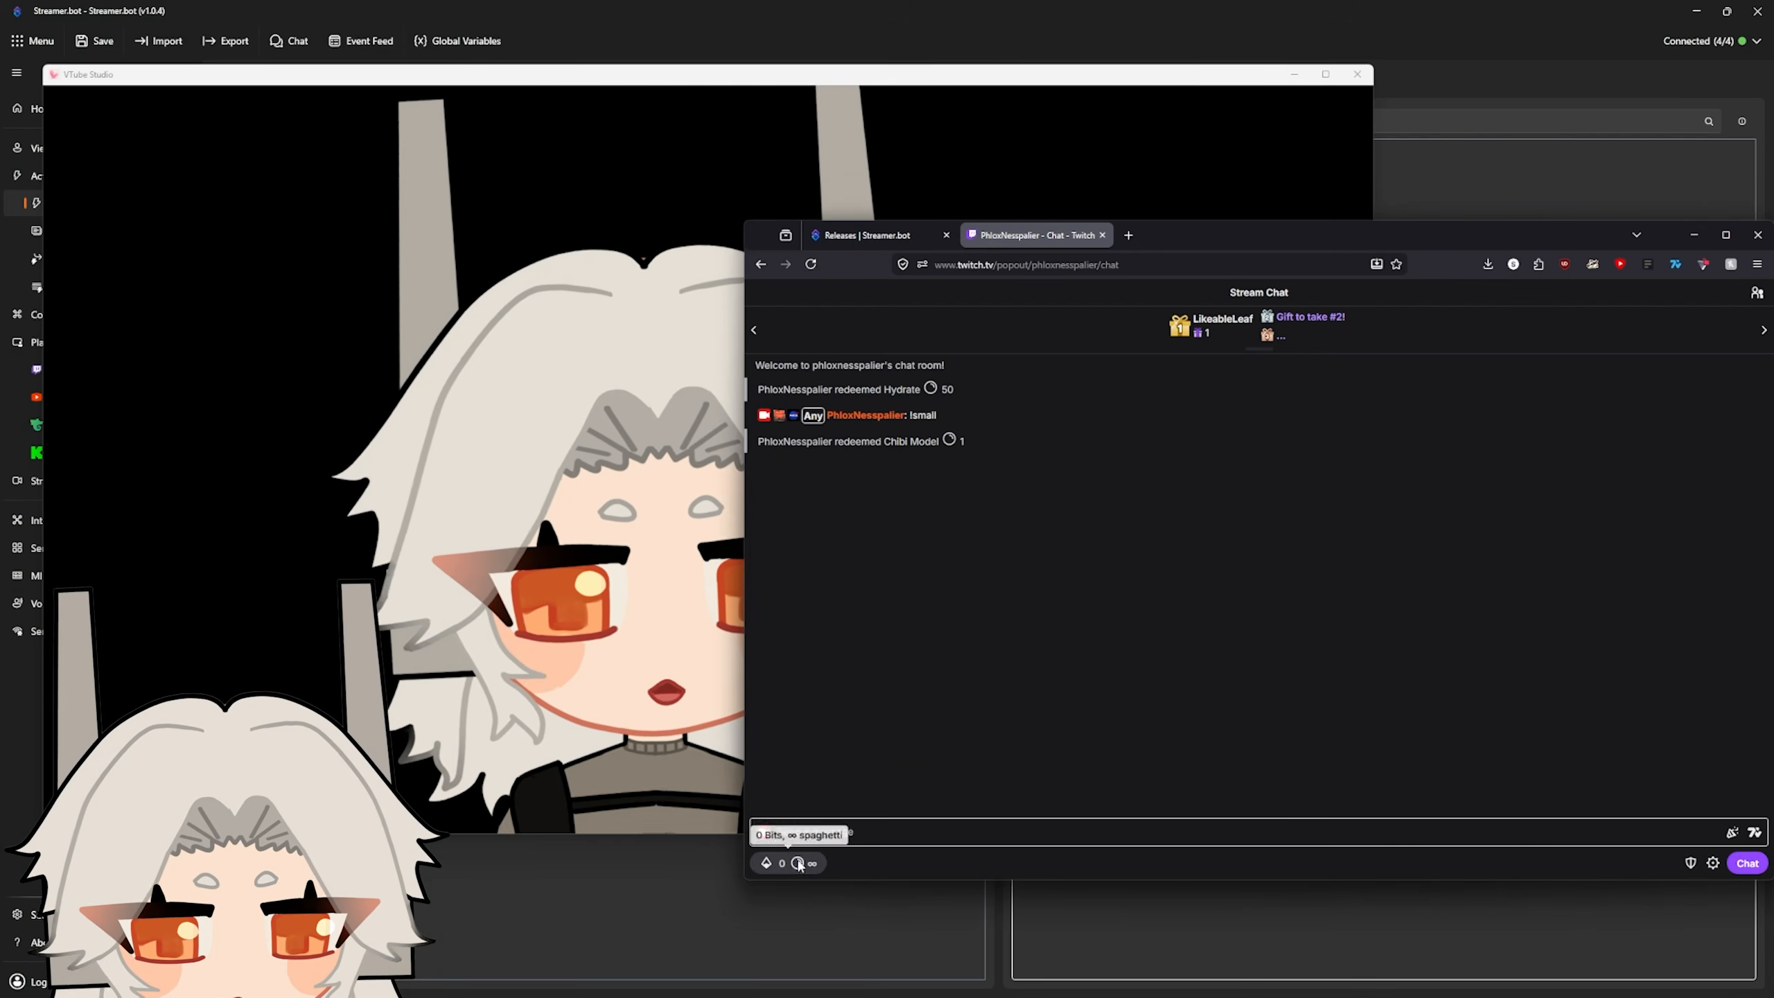
Step: Redeem the Main Model reward in the Twitch chat to switch the avatar, and return to Streamer.bot
{"action": "left_click", "coordinate": [772, 857]}
{"action": "left_click", "coordinate": [935, 736]}
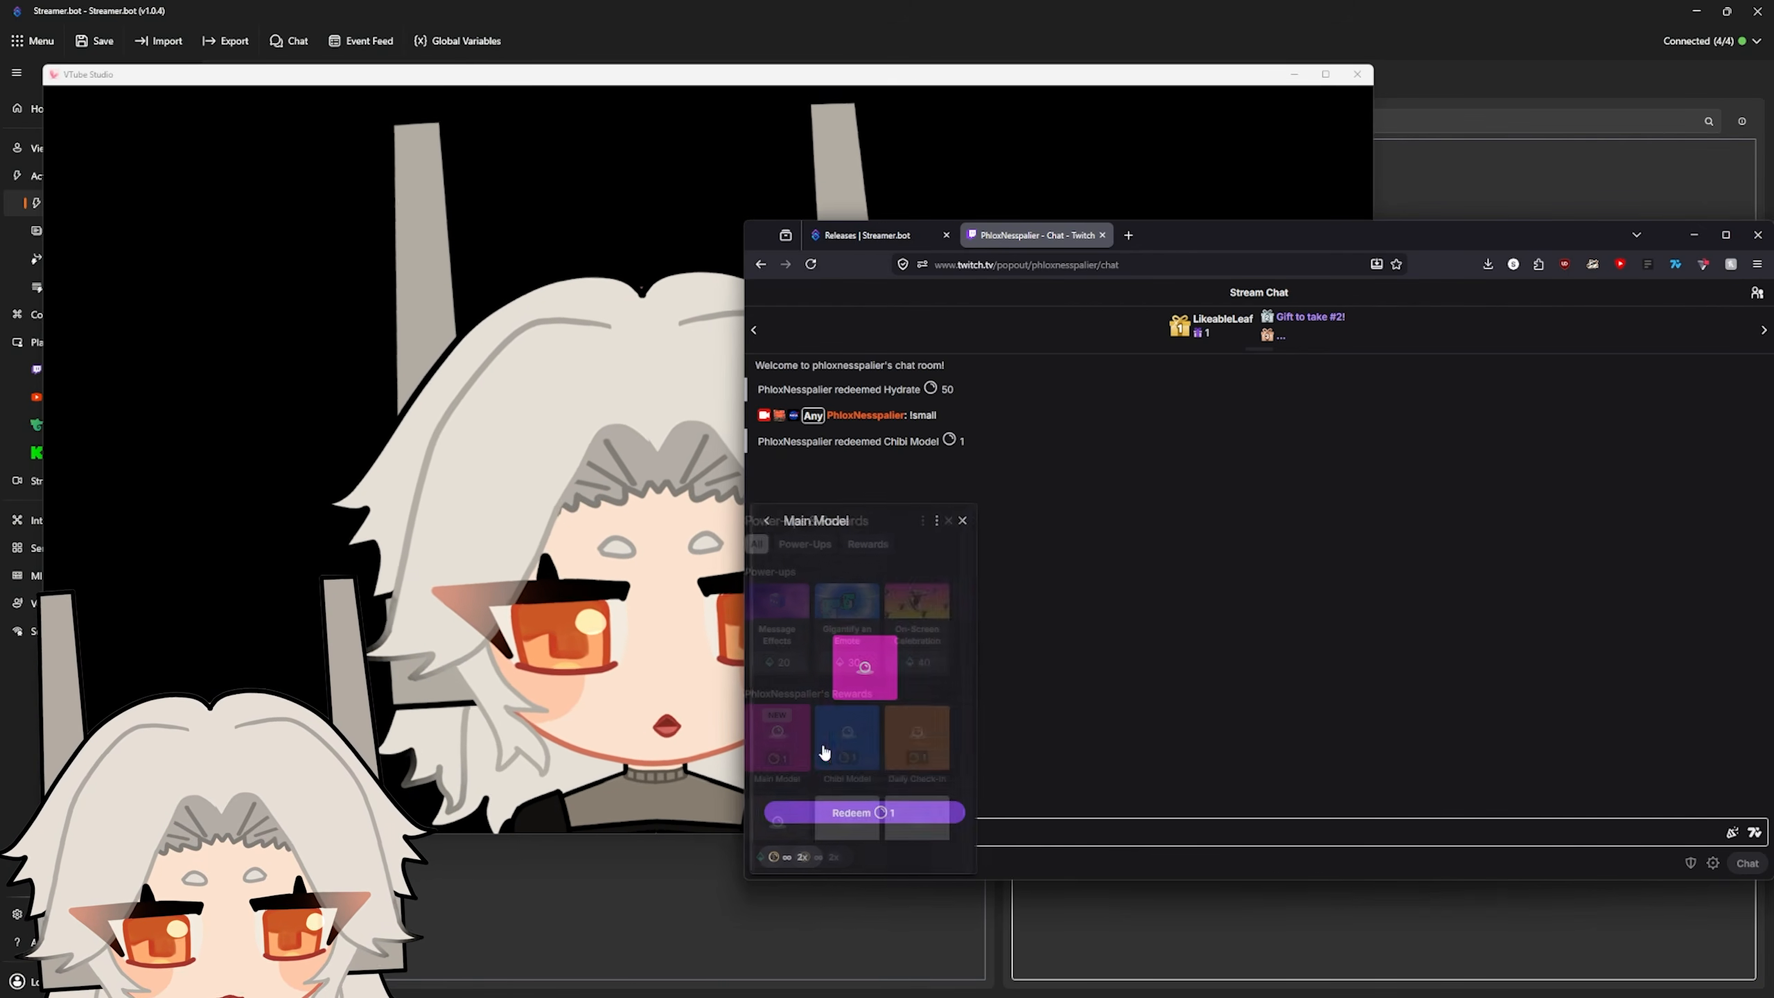
{"action": "left_click", "coordinate": [944, 816]}
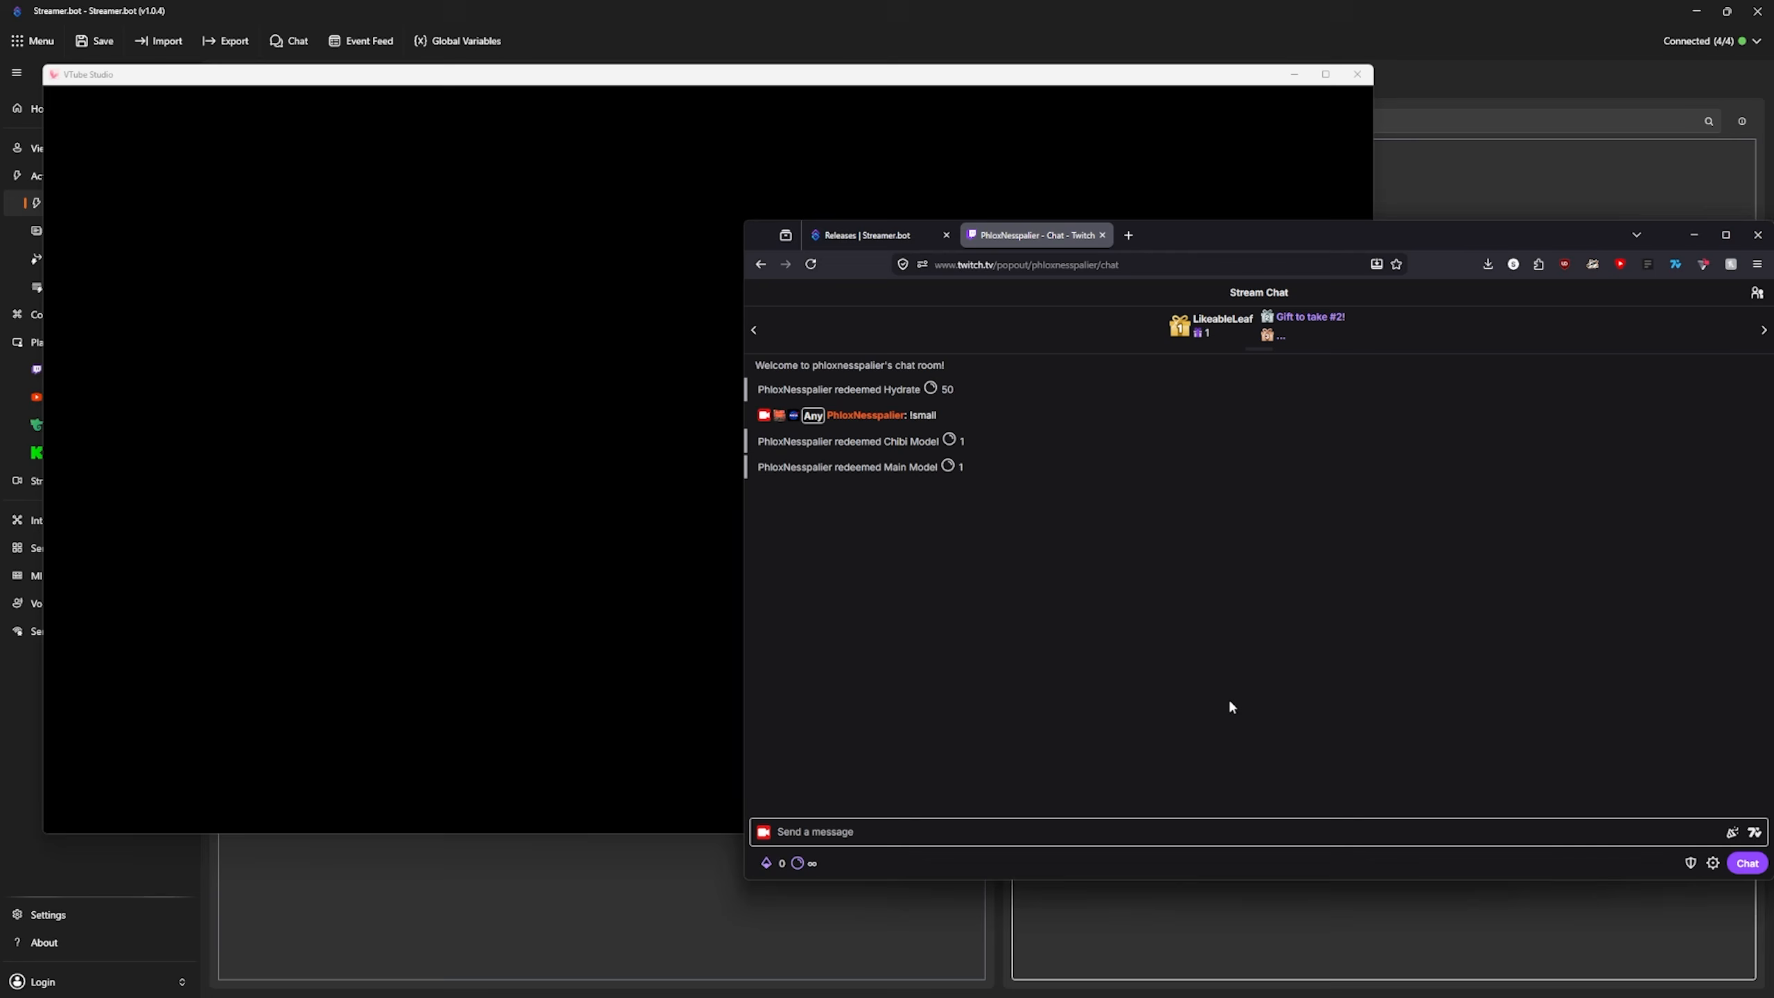
{"action": "left_click", "coordinate": [487, 561]}
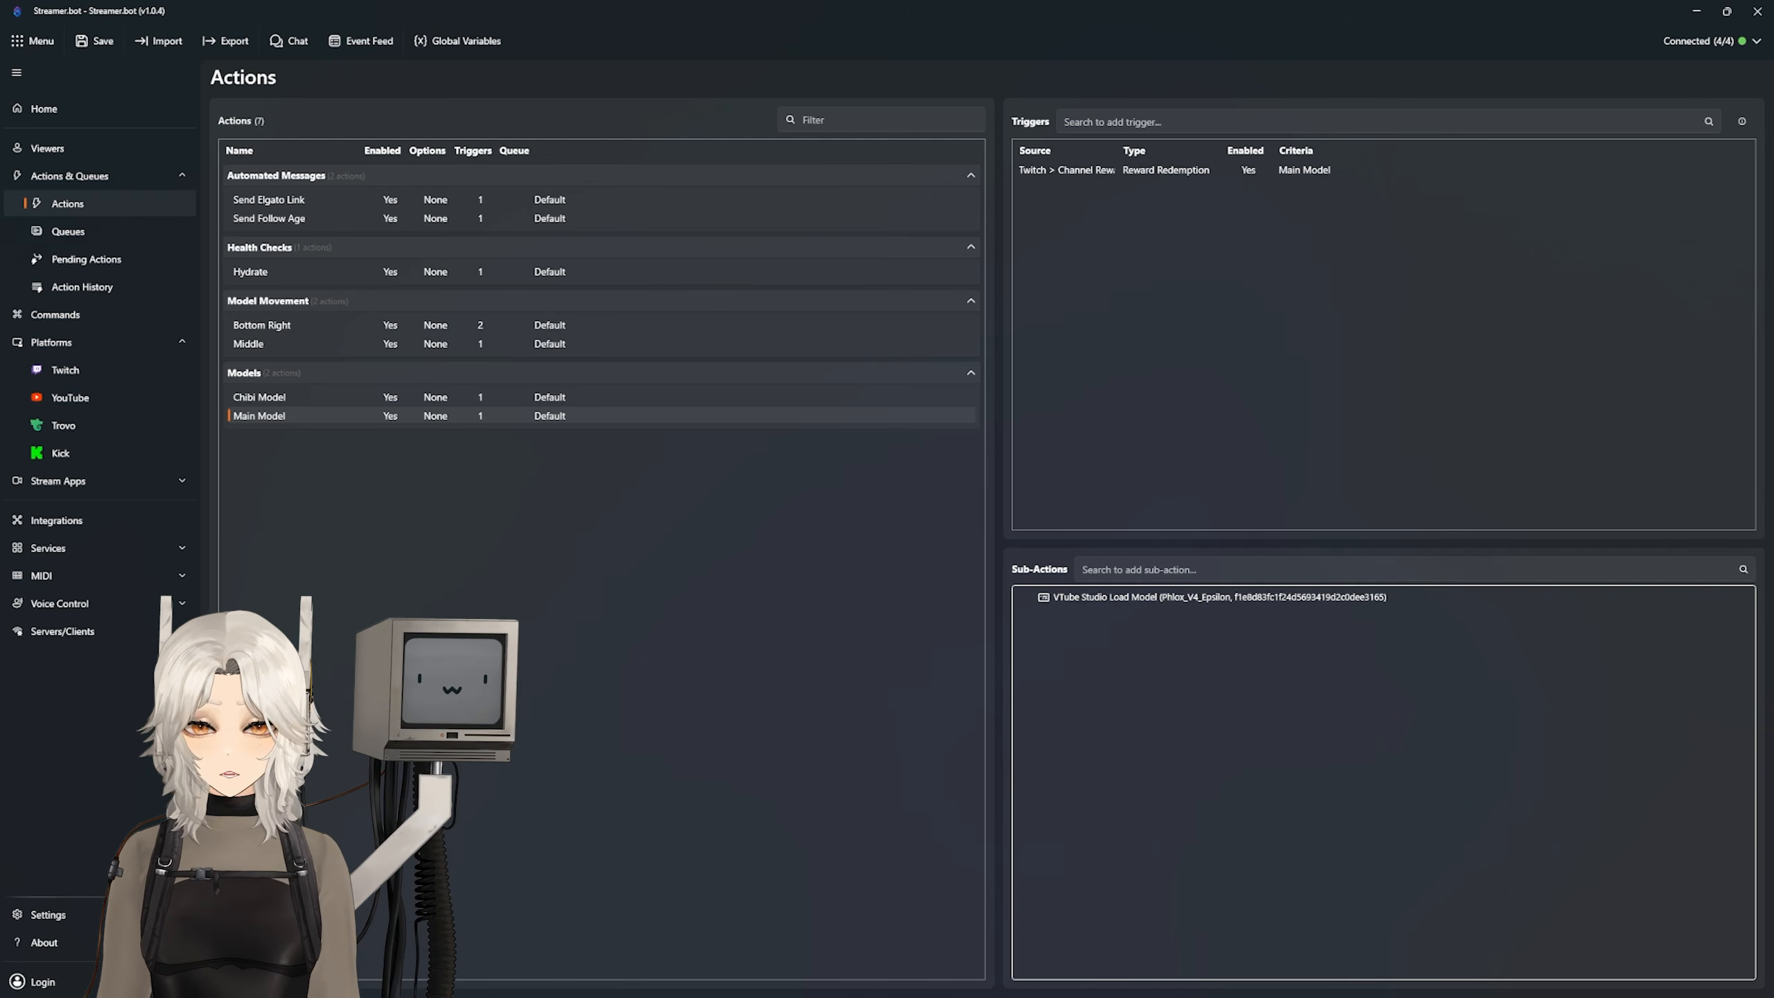
{"action": "right_click", "coordinate": [1067, 644]}
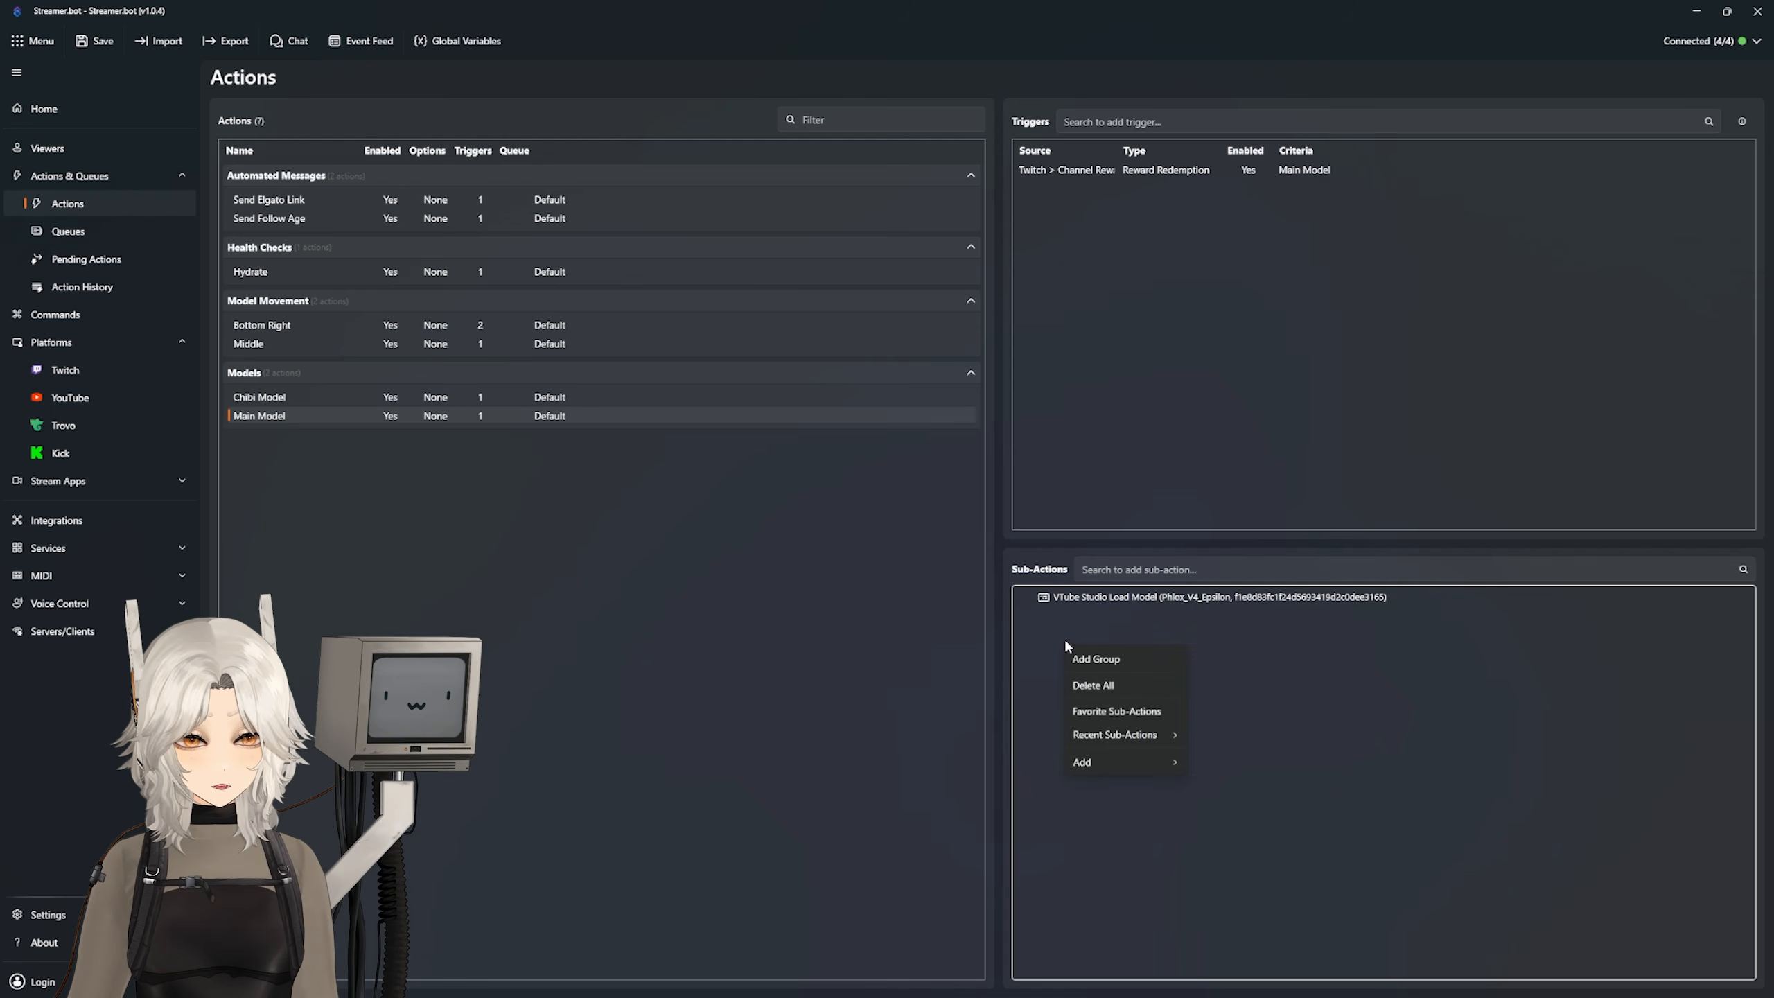
{"action": "mouse_move", "coordinate": [1118, 761]}
{"action": "mouse_move", "coordinate": [1230, 480]}
{"action": "mouse_move", "coordinate": [1352, 685]}
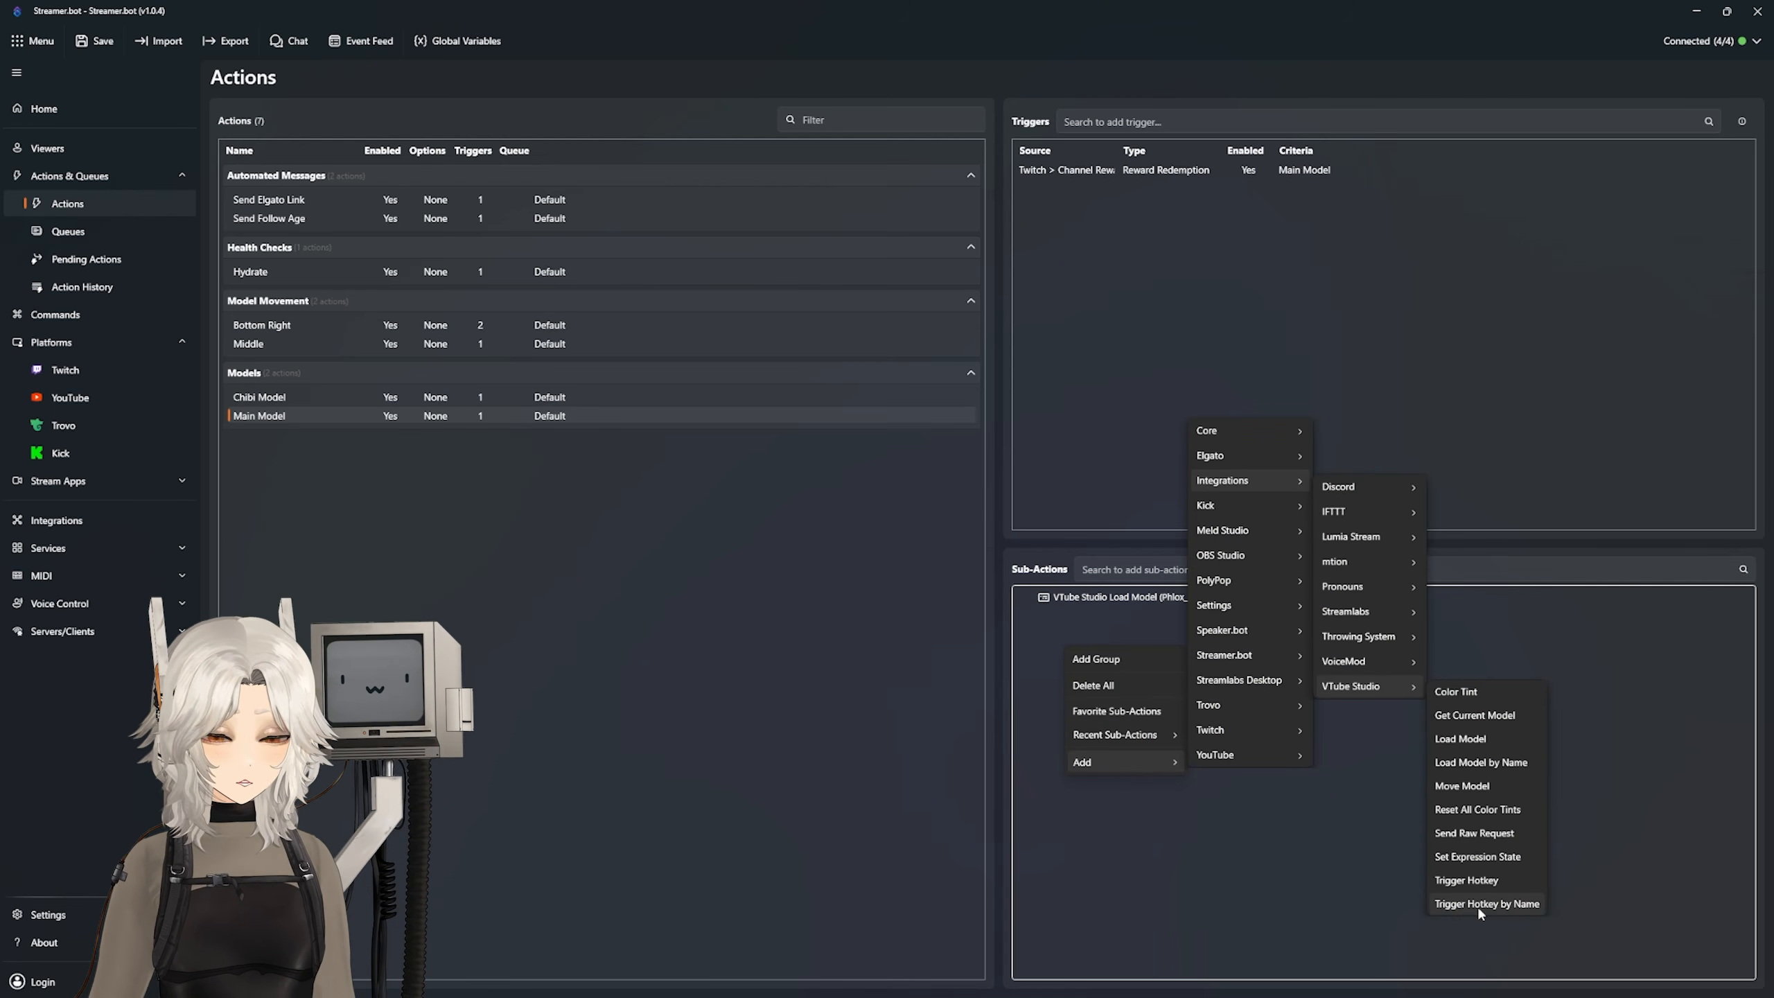
{"action": "left_click", "coordinate": [1250, 869]}
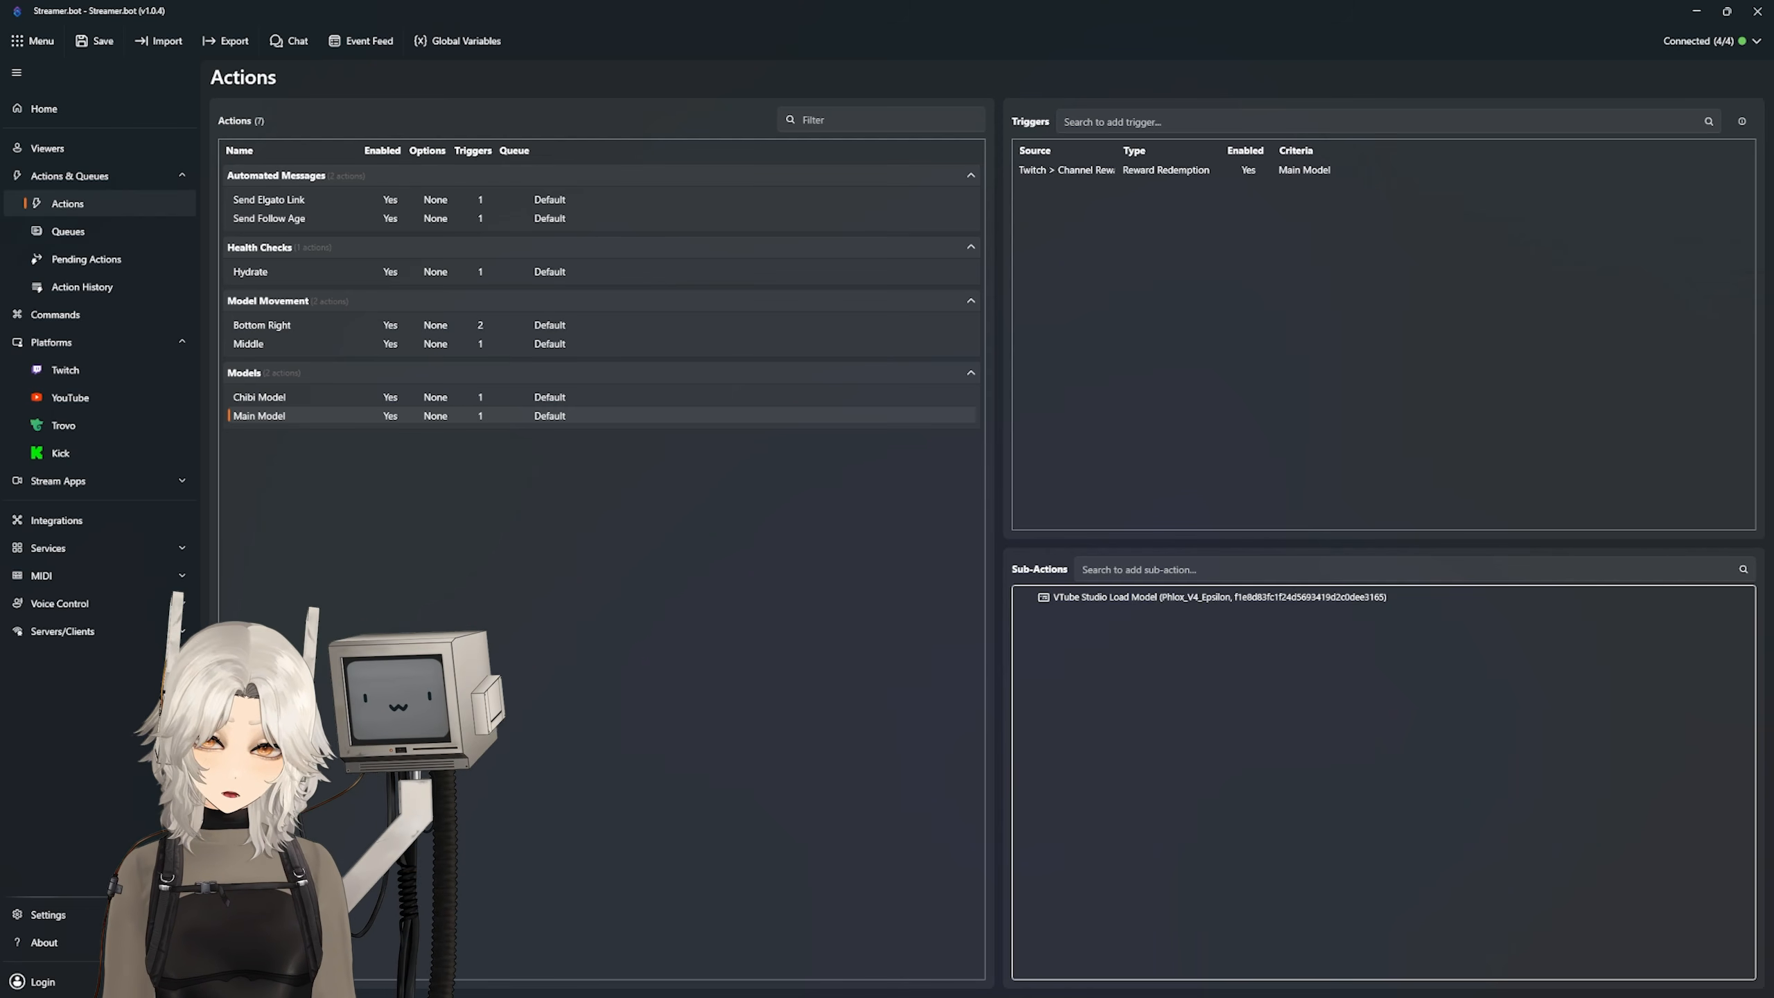
Step: Switch to VTube Studio and open the Expression Editor from the hotkey settings
{"action": "key", "text": "alt+Tab"}
{"action": "double_click", "coordinate": [227, 413]}
{"action": "left_click", "coordinate": [79, 412]}
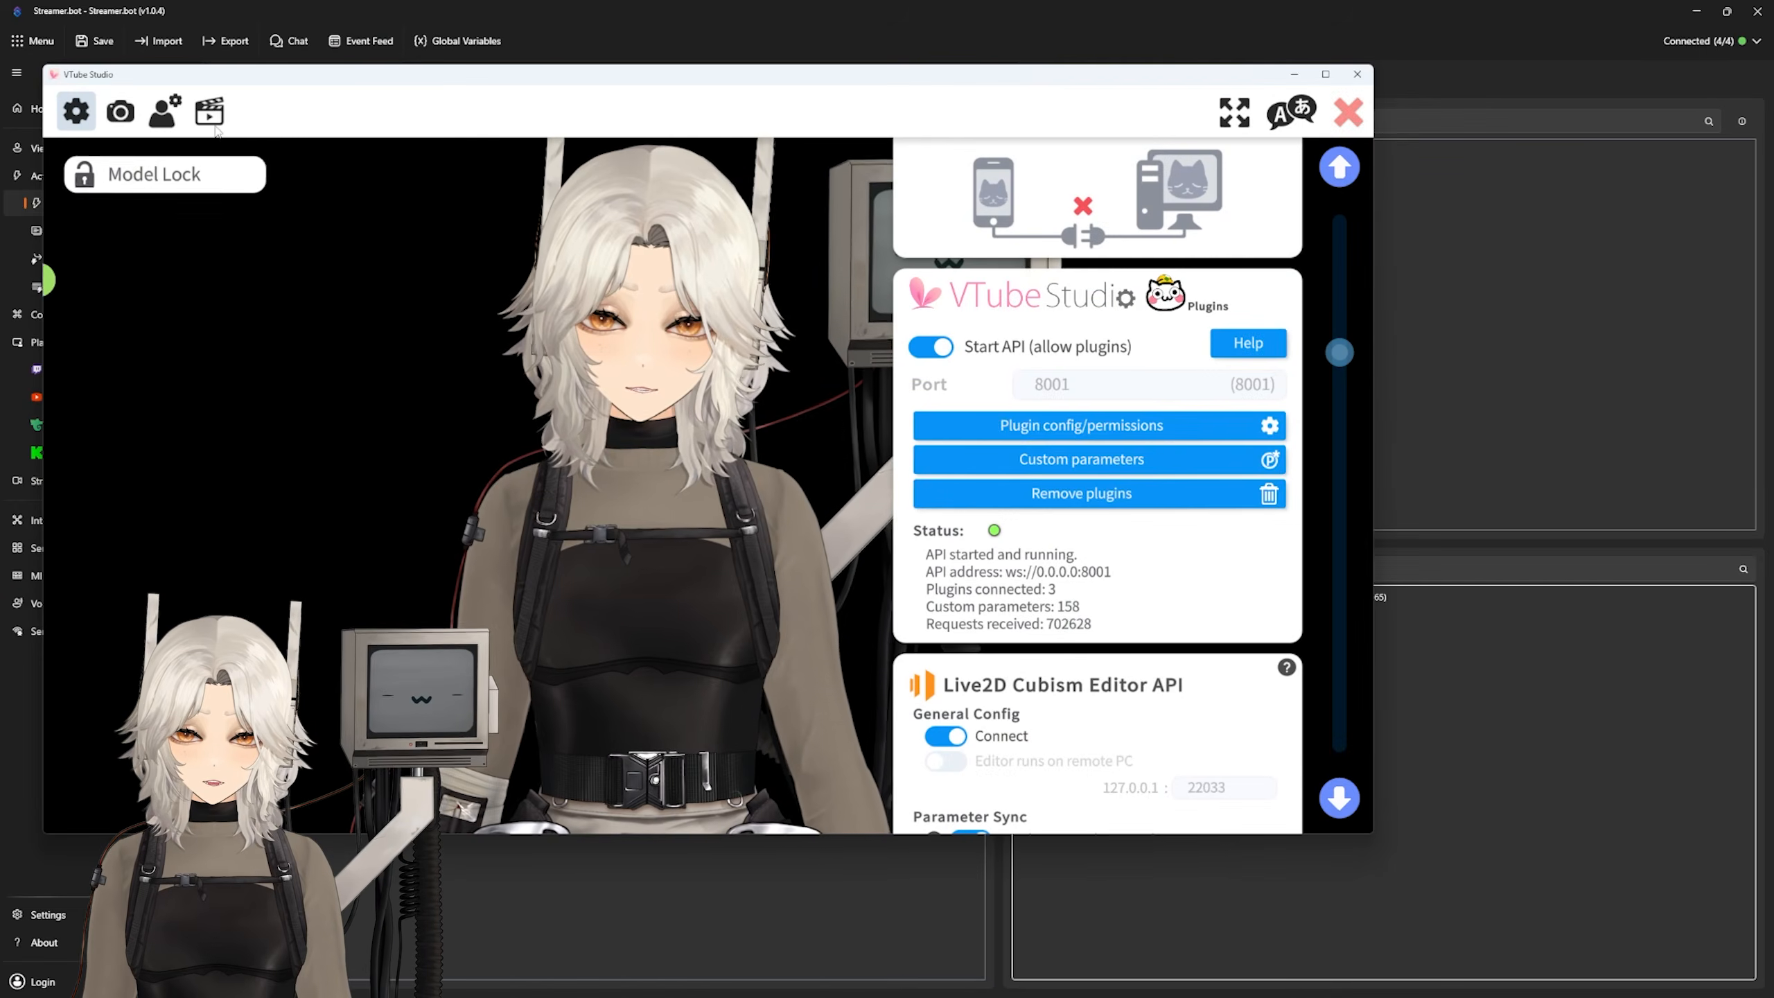
{"action": "left_click", "coordinate": [207, 112]}
{"action": "left_click", "coordinate": [1187, 377]}
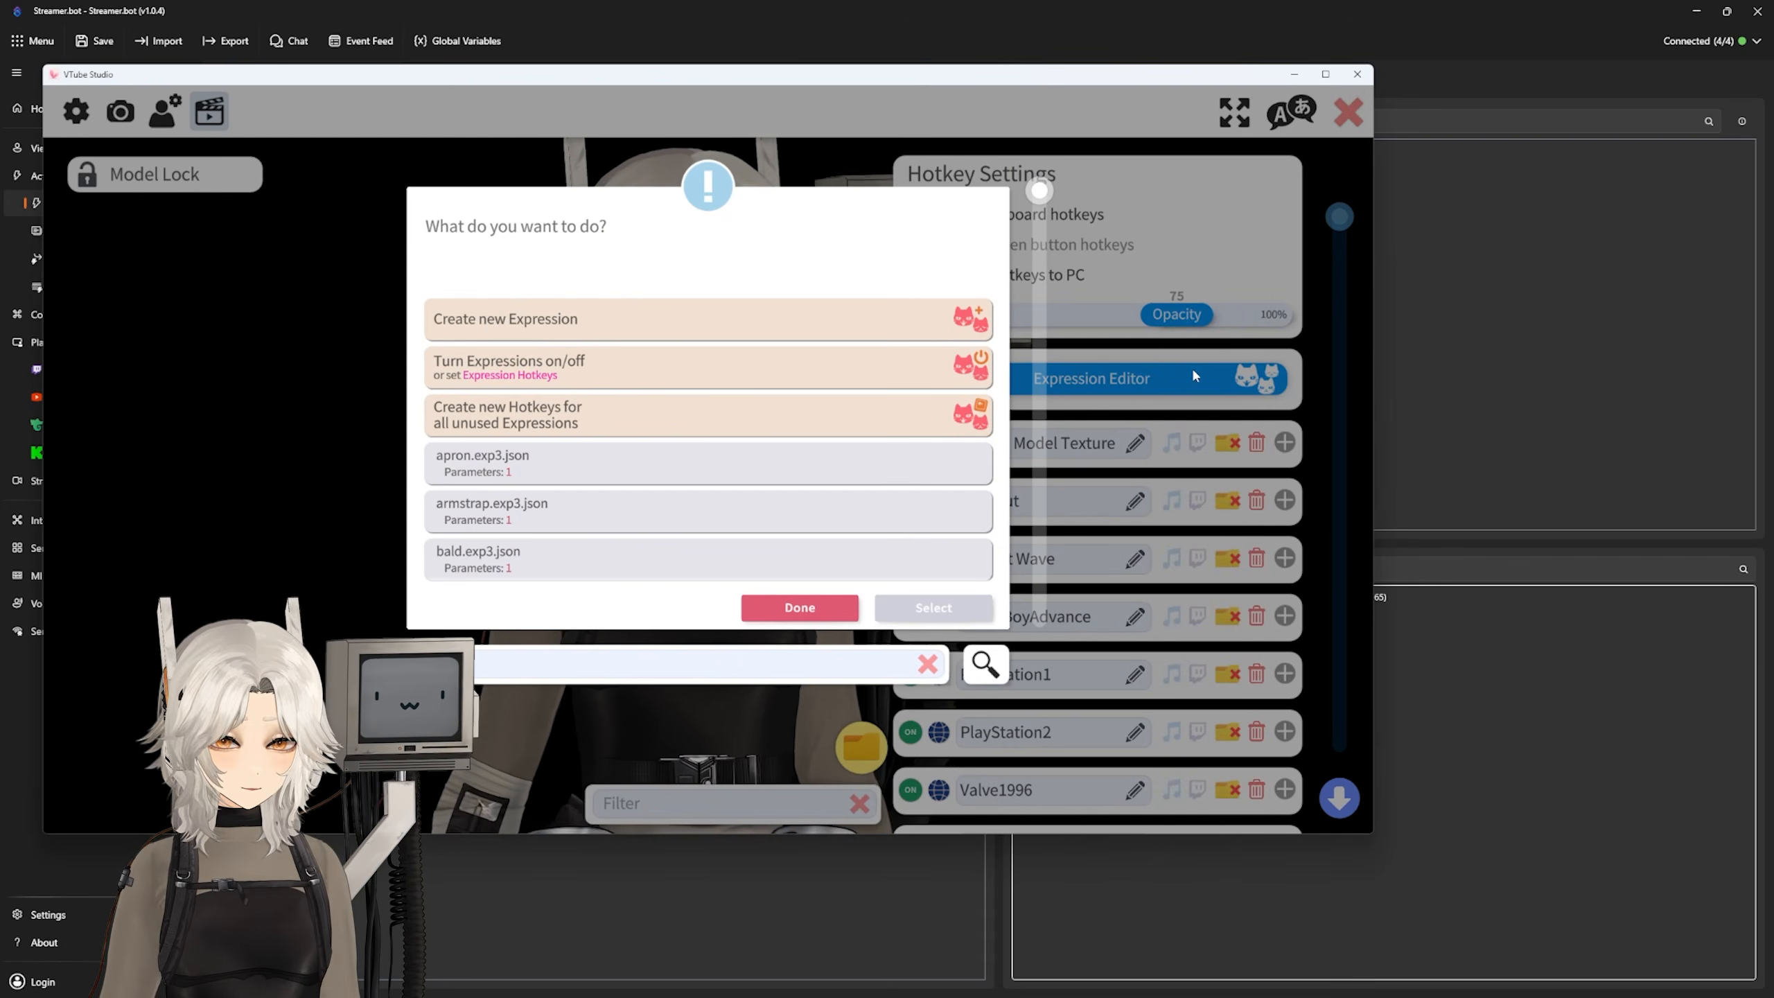
Step: Start a new expression and try the Thigh Size parameter at 100, then at its minimum, before disabling it
{"action": "left_click", "coordinate": [621, 312]}
{"action": "left_click", "coordinate": [621, 312]}
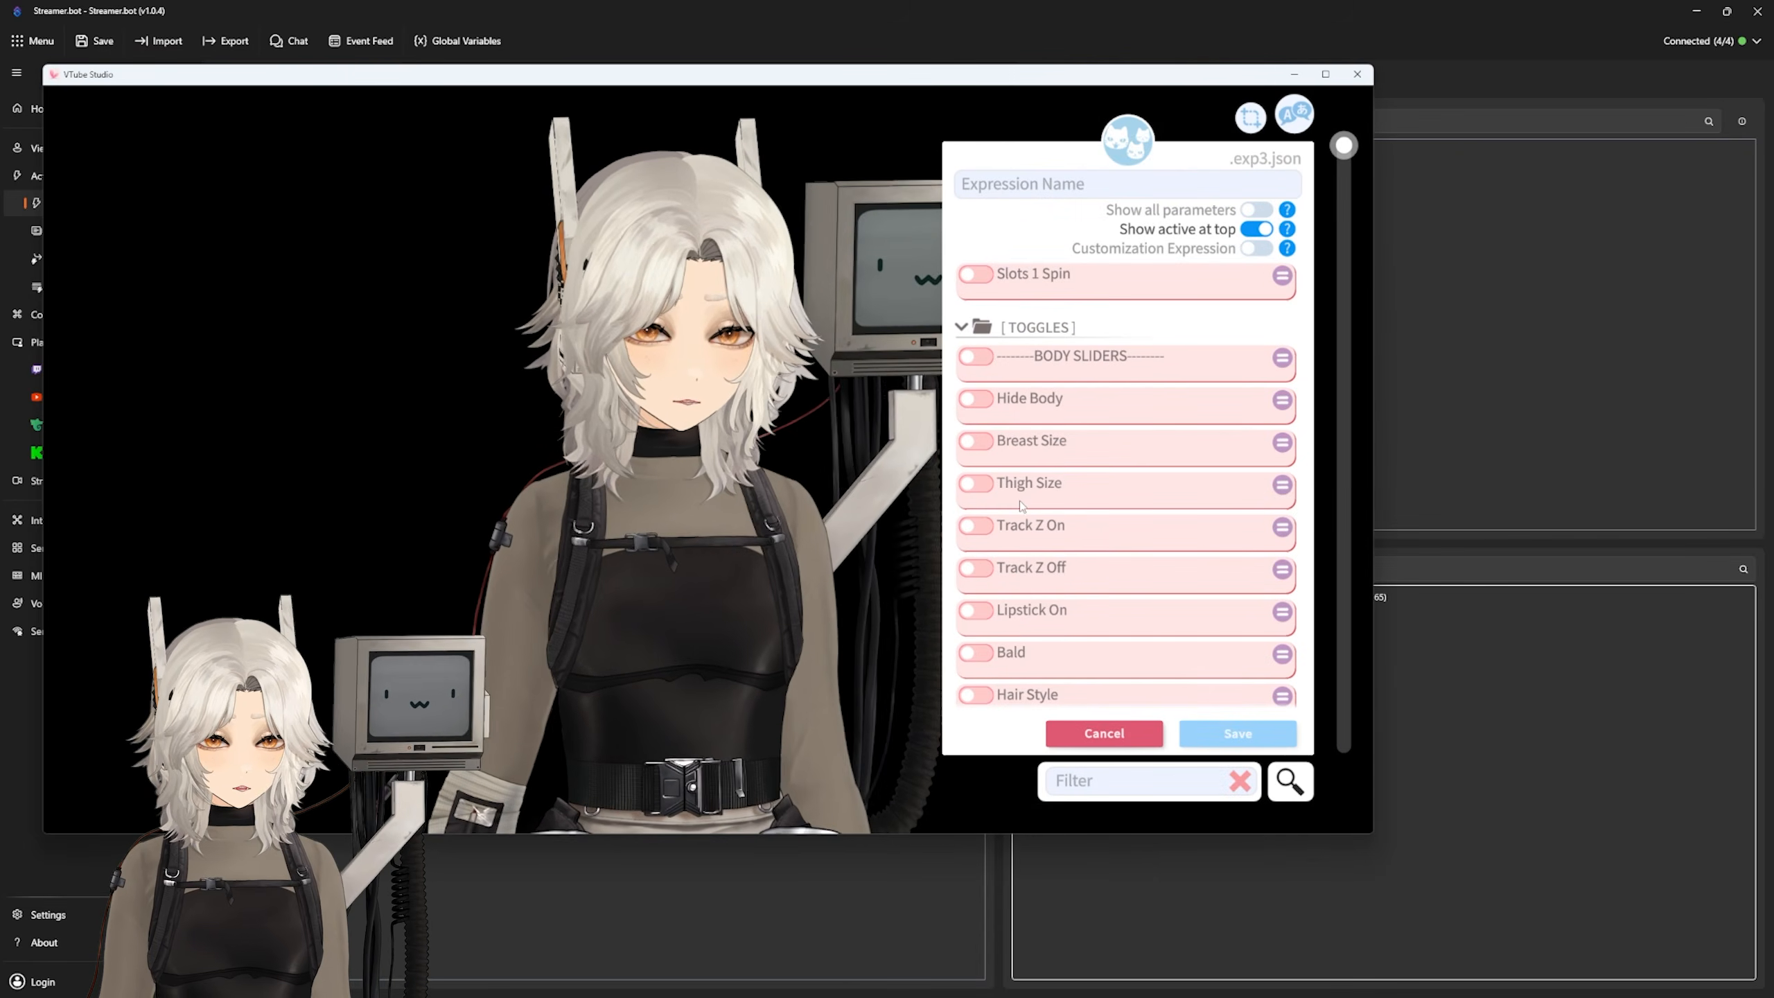
{"action": "left_click", "coordinate": [976, 483]}
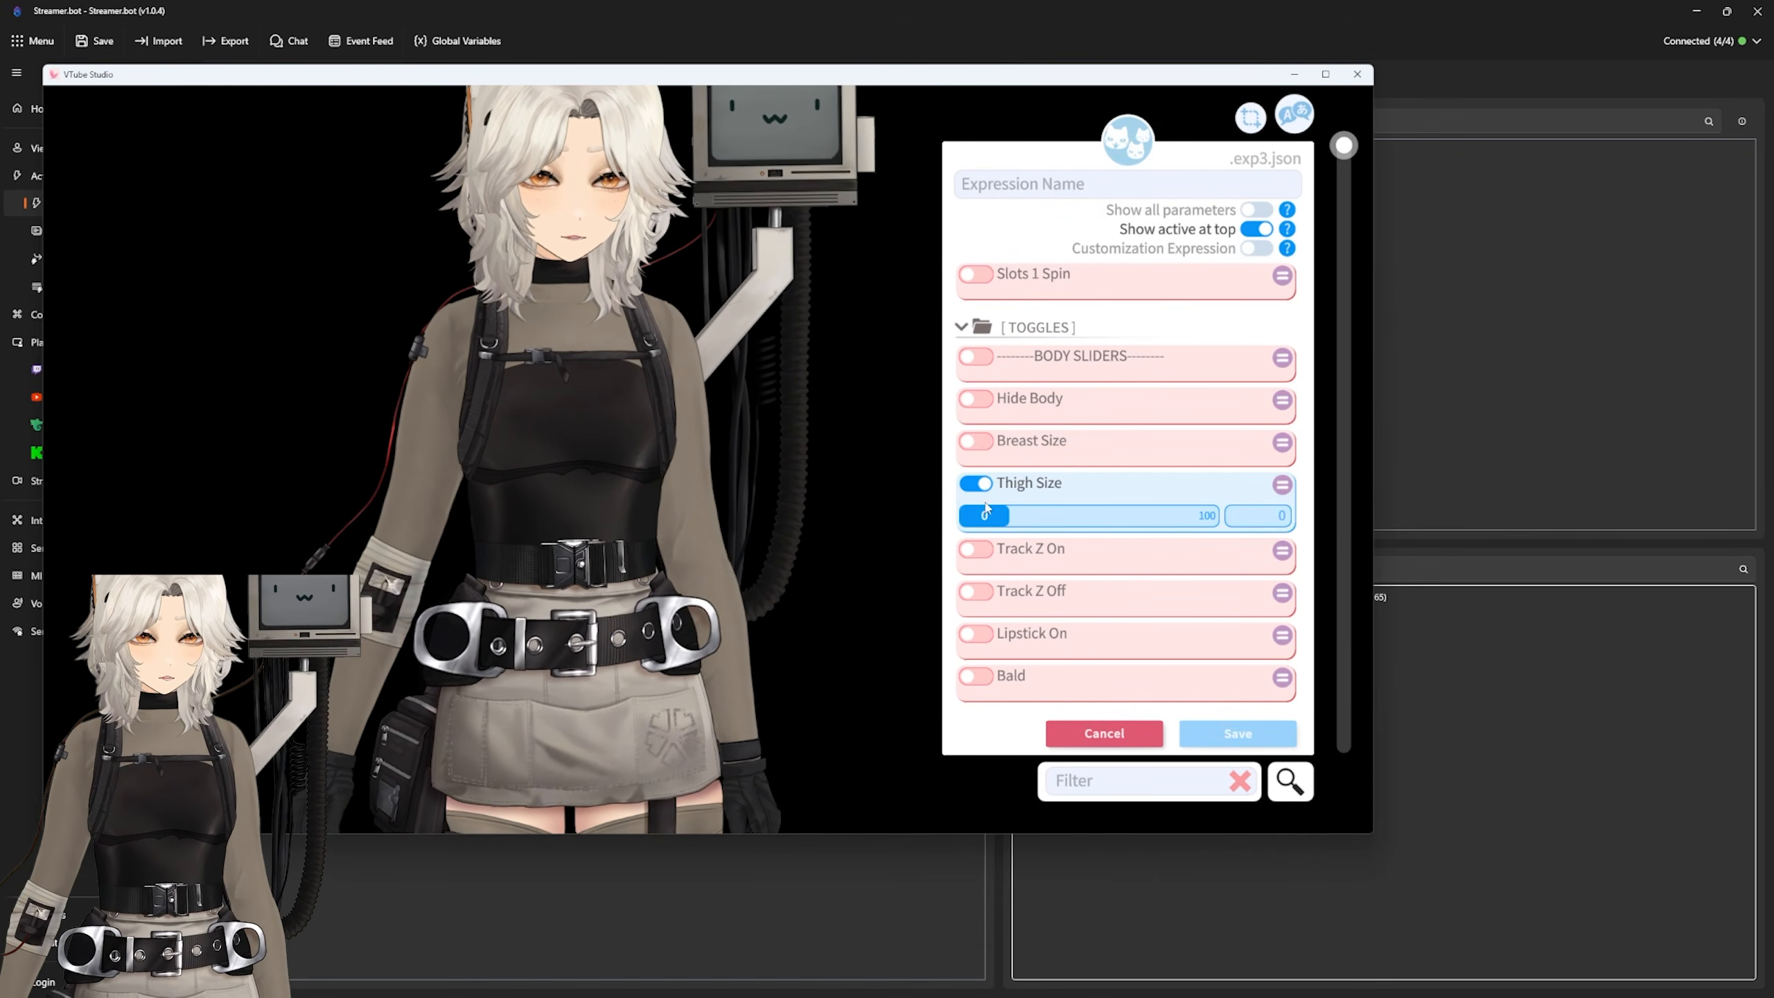
{"action": "left_click", "coordinate": [1208, 527]}
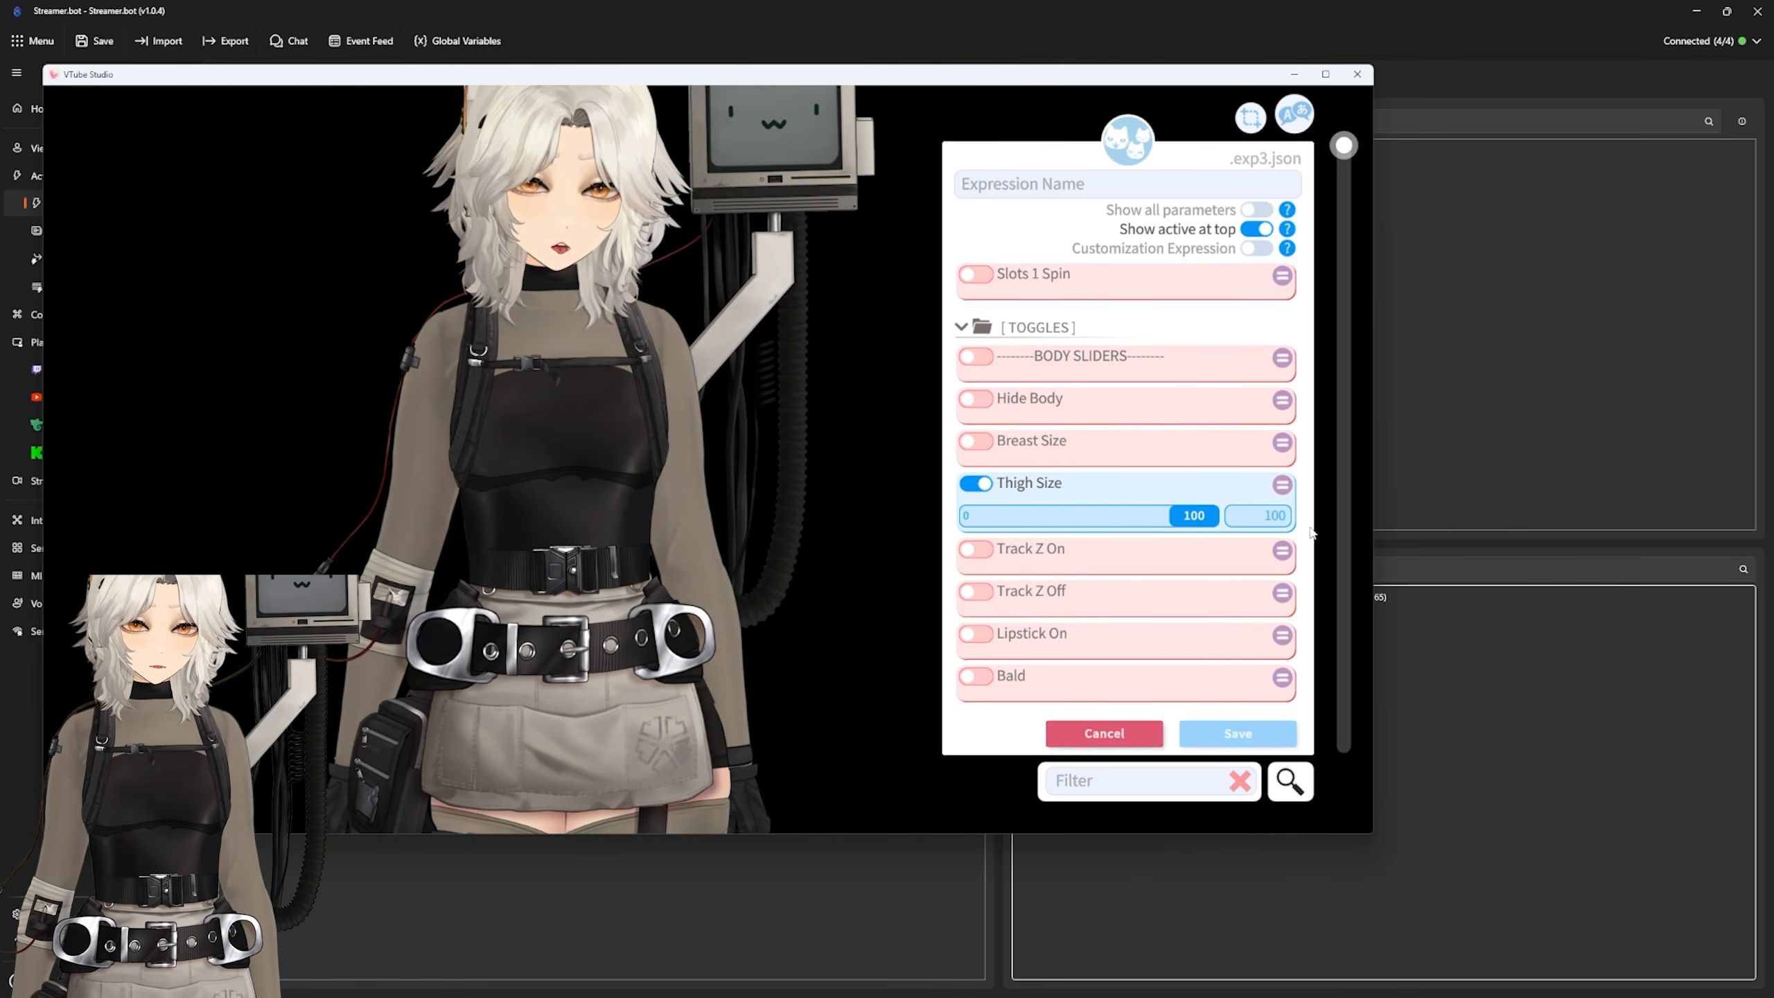
{"action": "left_click", "coordinate": [970, 514]}
{"action": "left_click", "coordinate": [976, 483]}
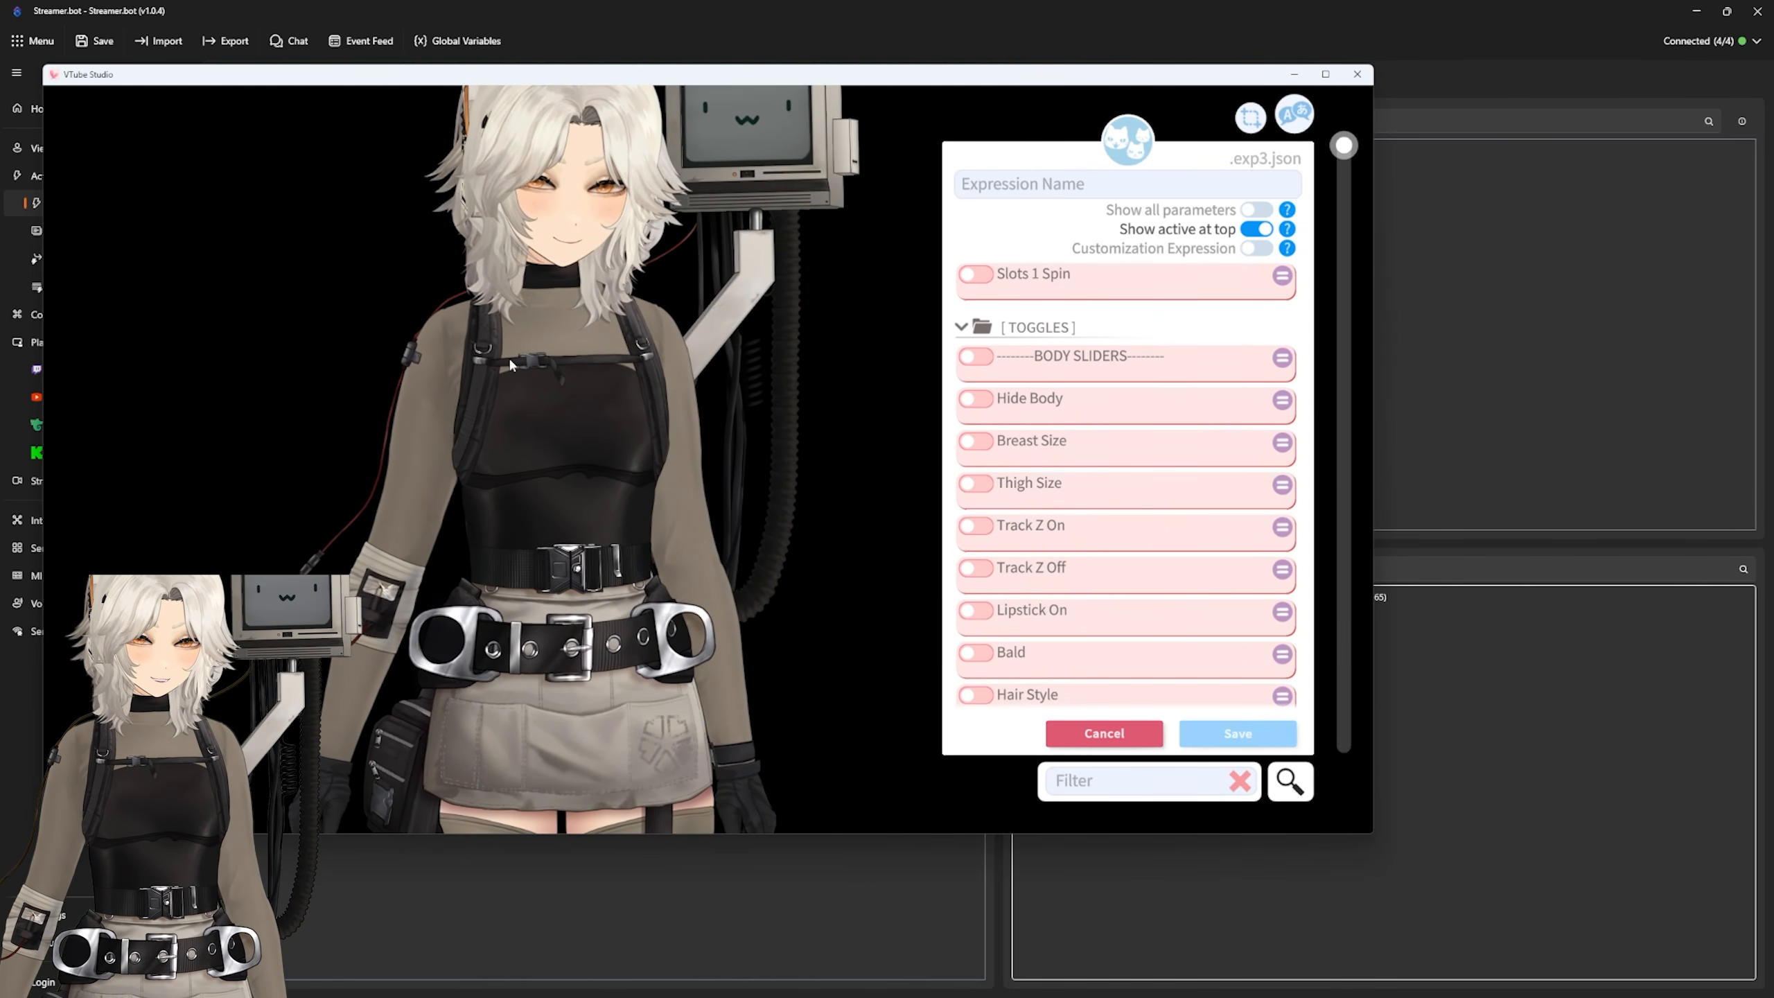
Step: Try the Iris Lightness parameter in the new expression, raising it to about 91.93
{"action": "scroll", "coordinate": [999, 552], "scroll_direction": "down", "scroll_amount": 10}
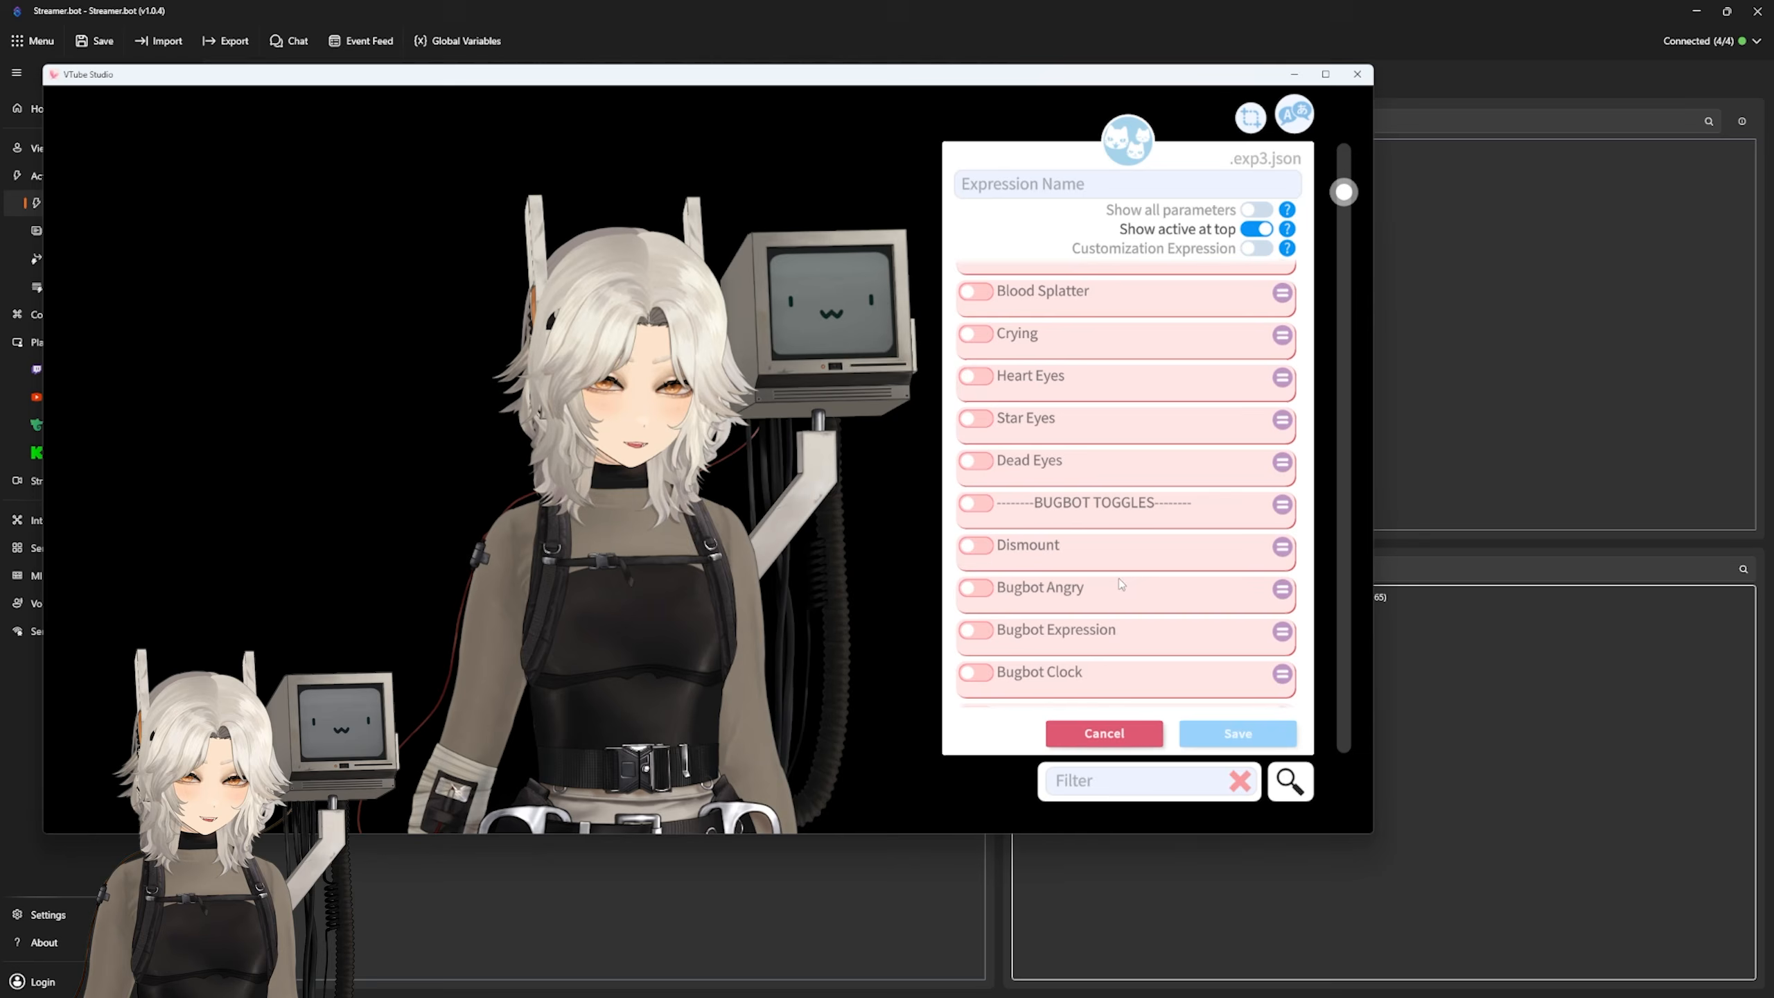
{"action": "scroll", "coordinate": [1120, 585], "scroll_direction": "down", "scroll_amount": 5}
{"action": "left_click", "coordinate": [975, 517]}
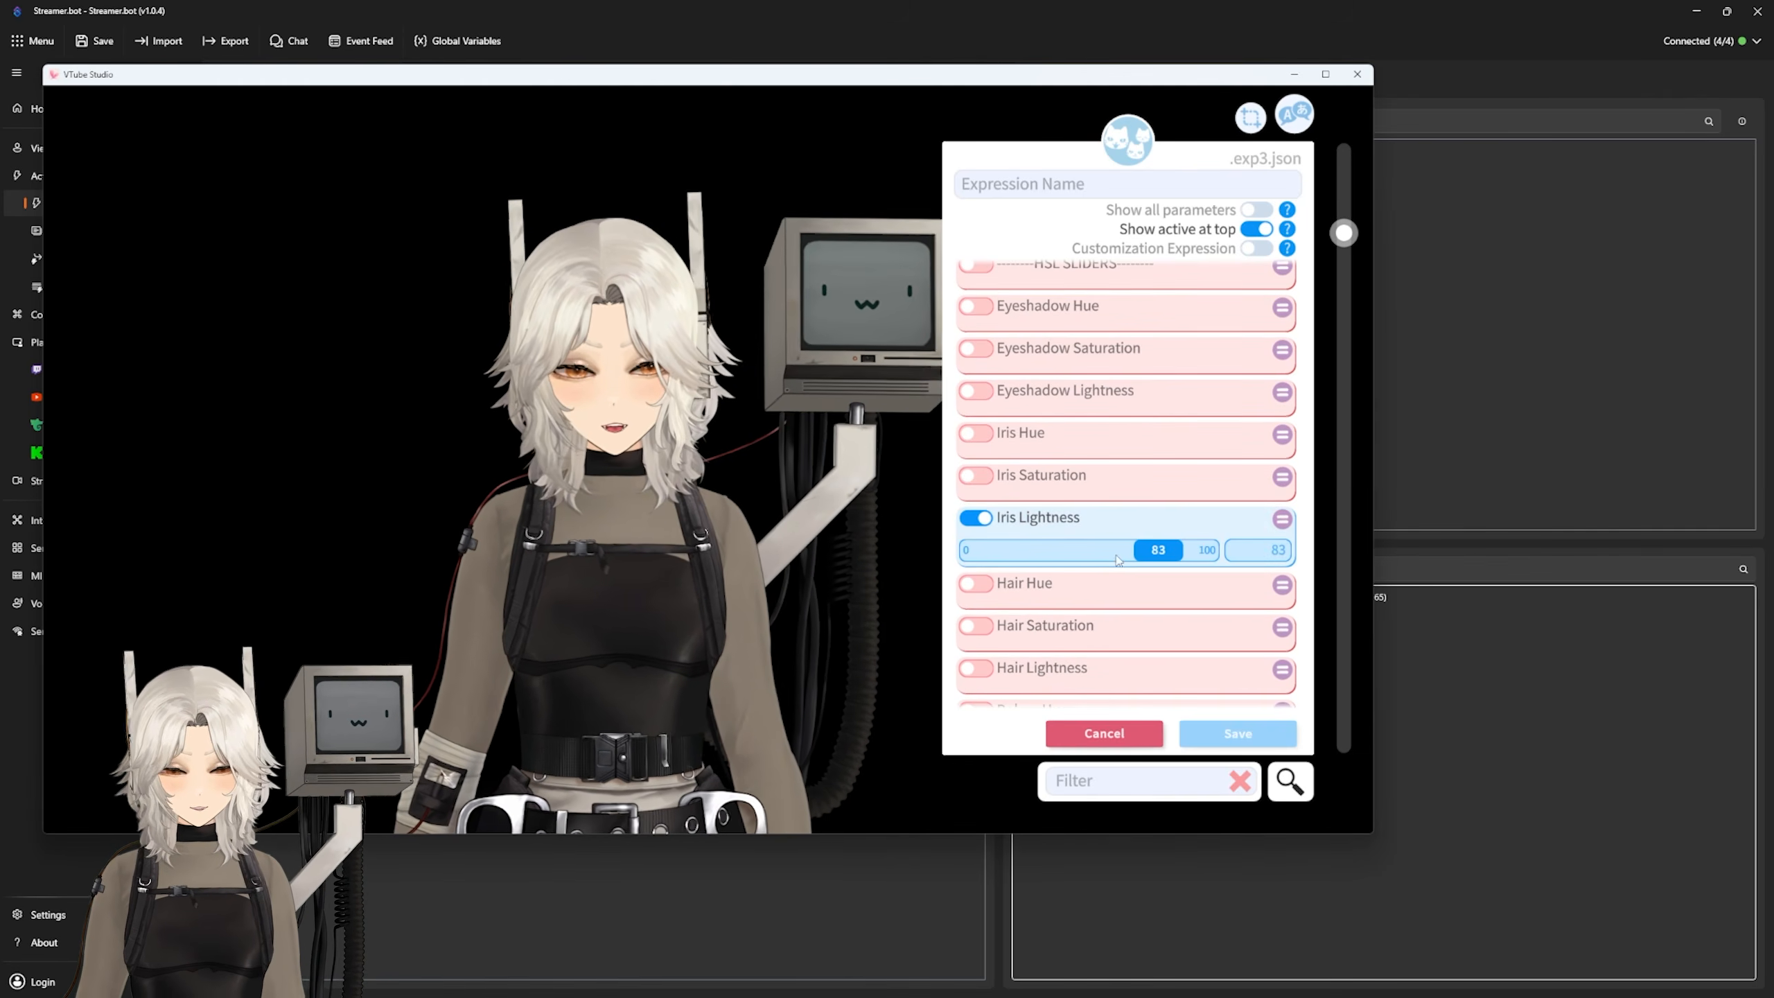
{"action": "mouse_move", "coordinate": [1163, 557]}
{"action": "left_mouse_down"}
{"action": "mouse_move", "coordinate": [1061, 555]}
{"action": "mouse_move", "coordinate": [1176, 552]}
{"action": "left_mouse_up"}
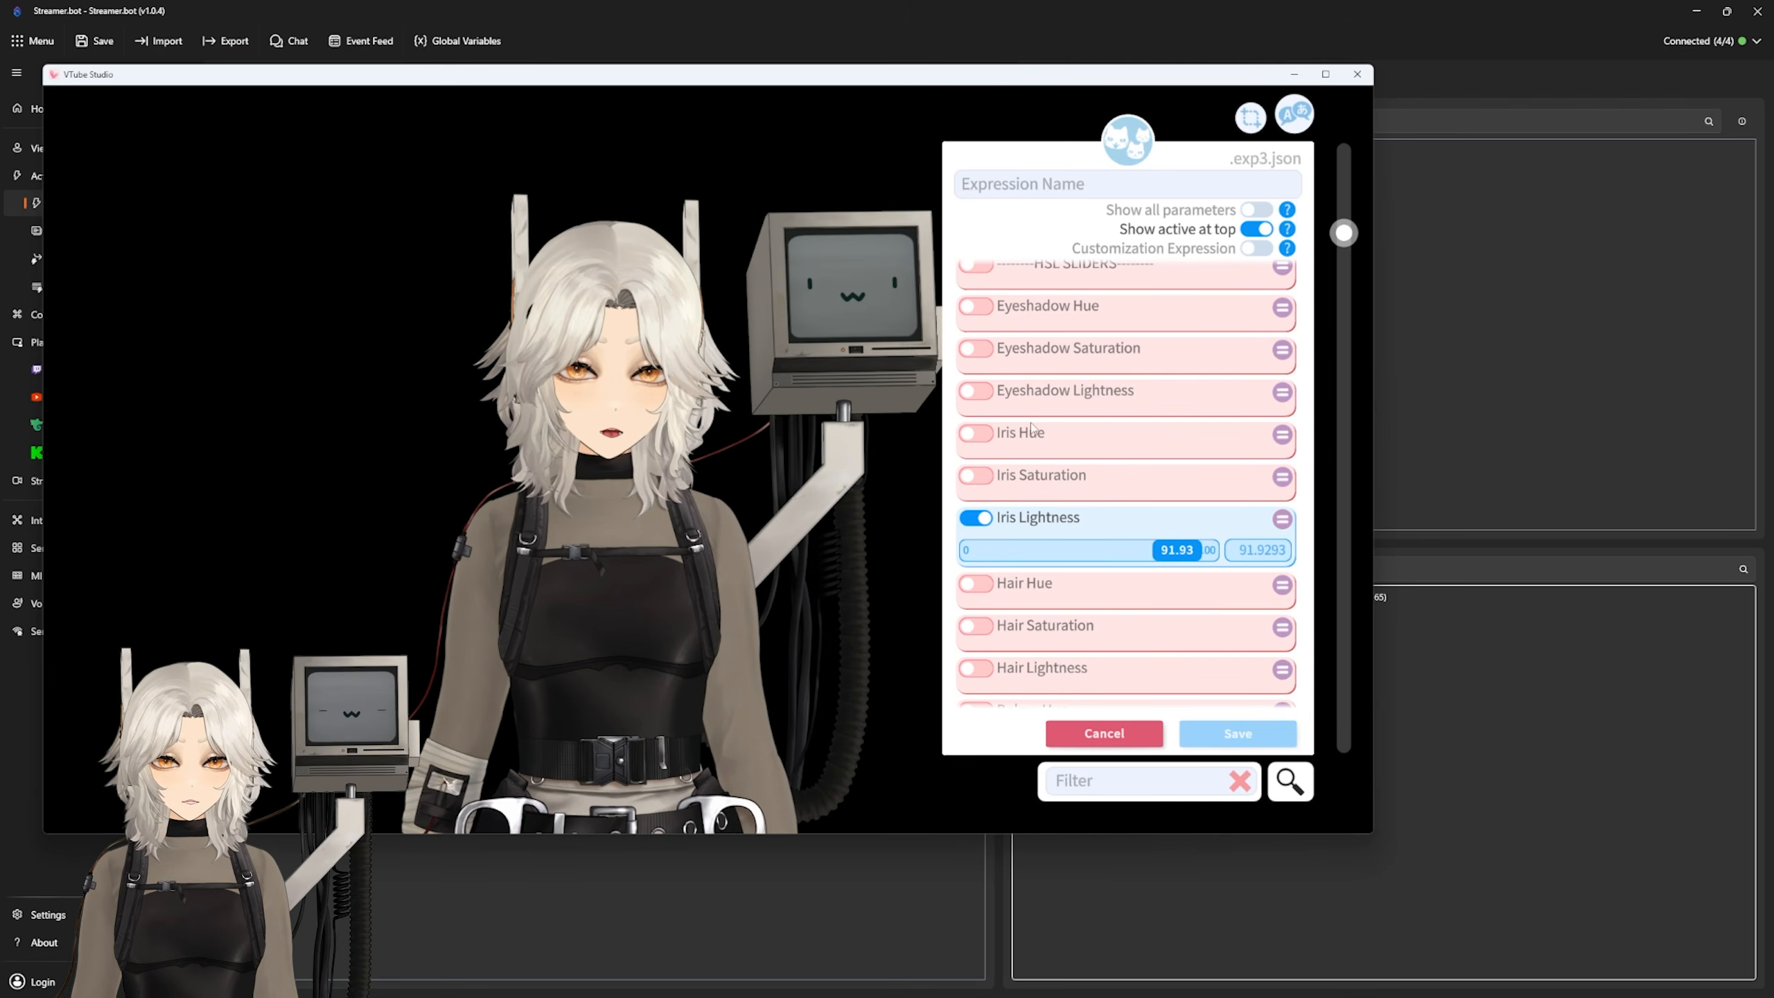
{"action": "mouse_move", "coordinate": [1074, 556]}
{"action": "left_mouse_down"}
{"action": "mouse_move", "coordinate": [1191, 556]}
{"action": "mouse_move", "coordinate": [1077, 556]}
{"action": "mouse_move", "coordinate": [1111, 557]}
{"action": "mouse_move", "coordinate": [1097, 568]}
{"action": "left_mouse_up"}
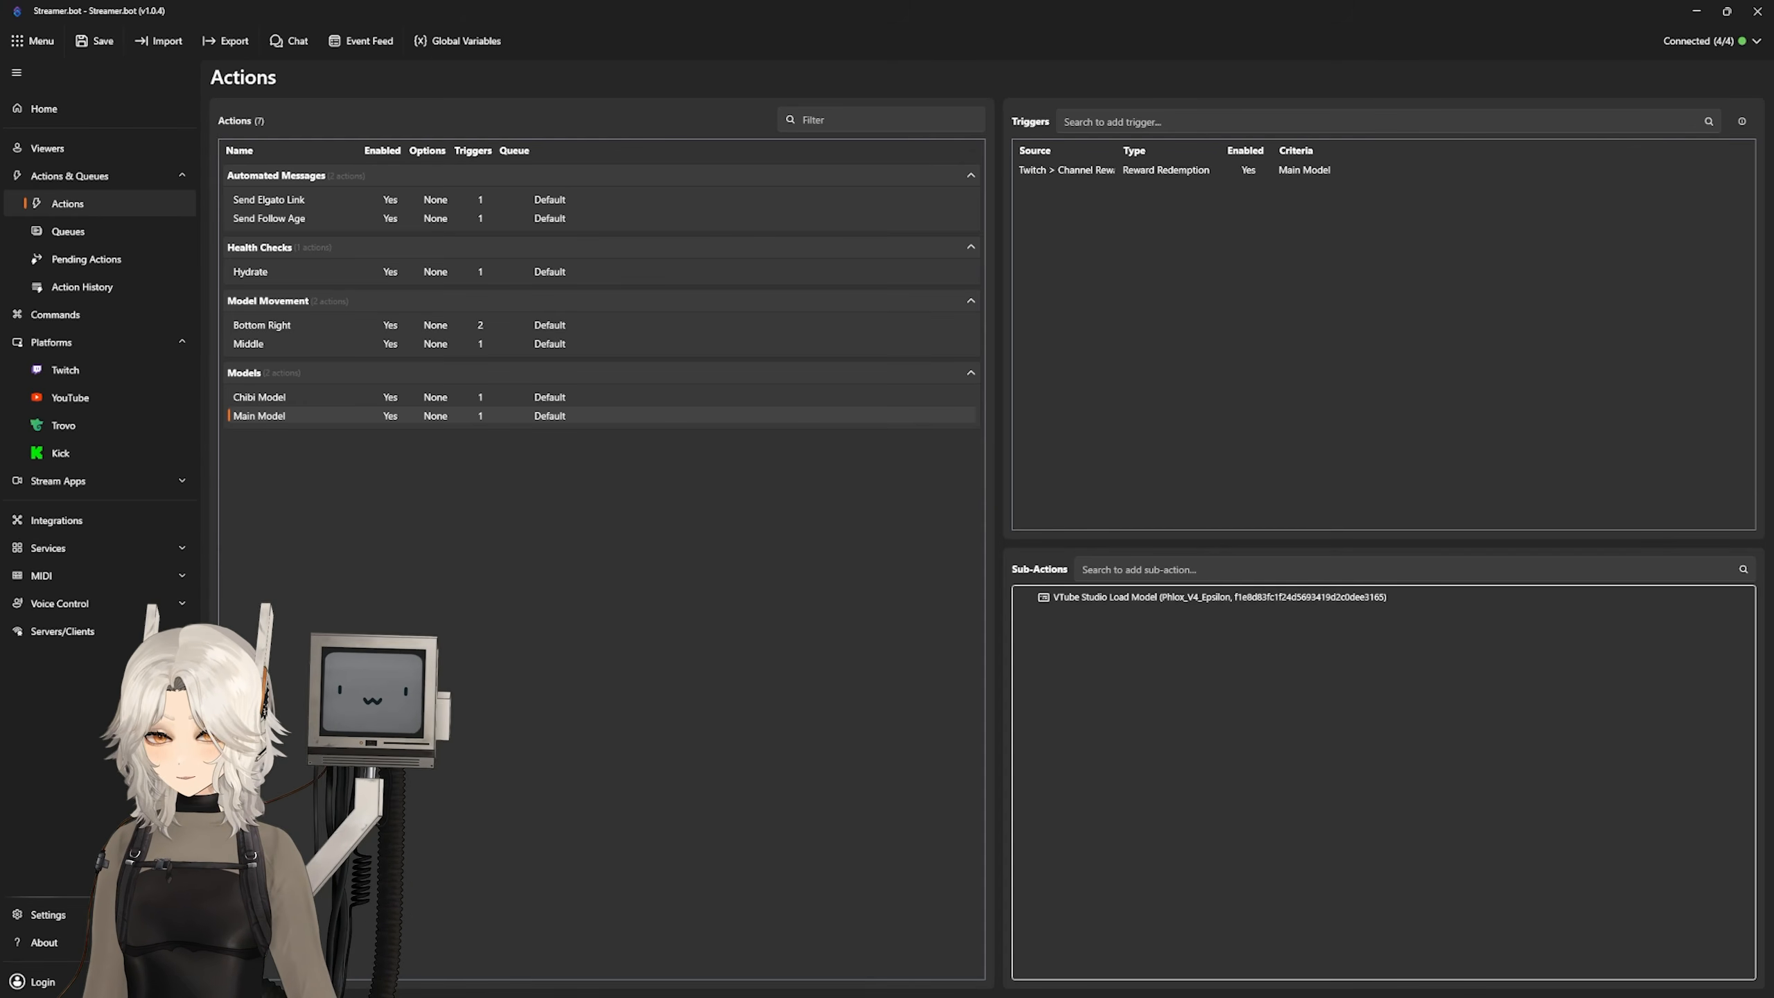
Step: Switch to VTube Studio and add a new hotkey at the end of the hotkey list
{"action": "key", "text": "alt+Tab"}
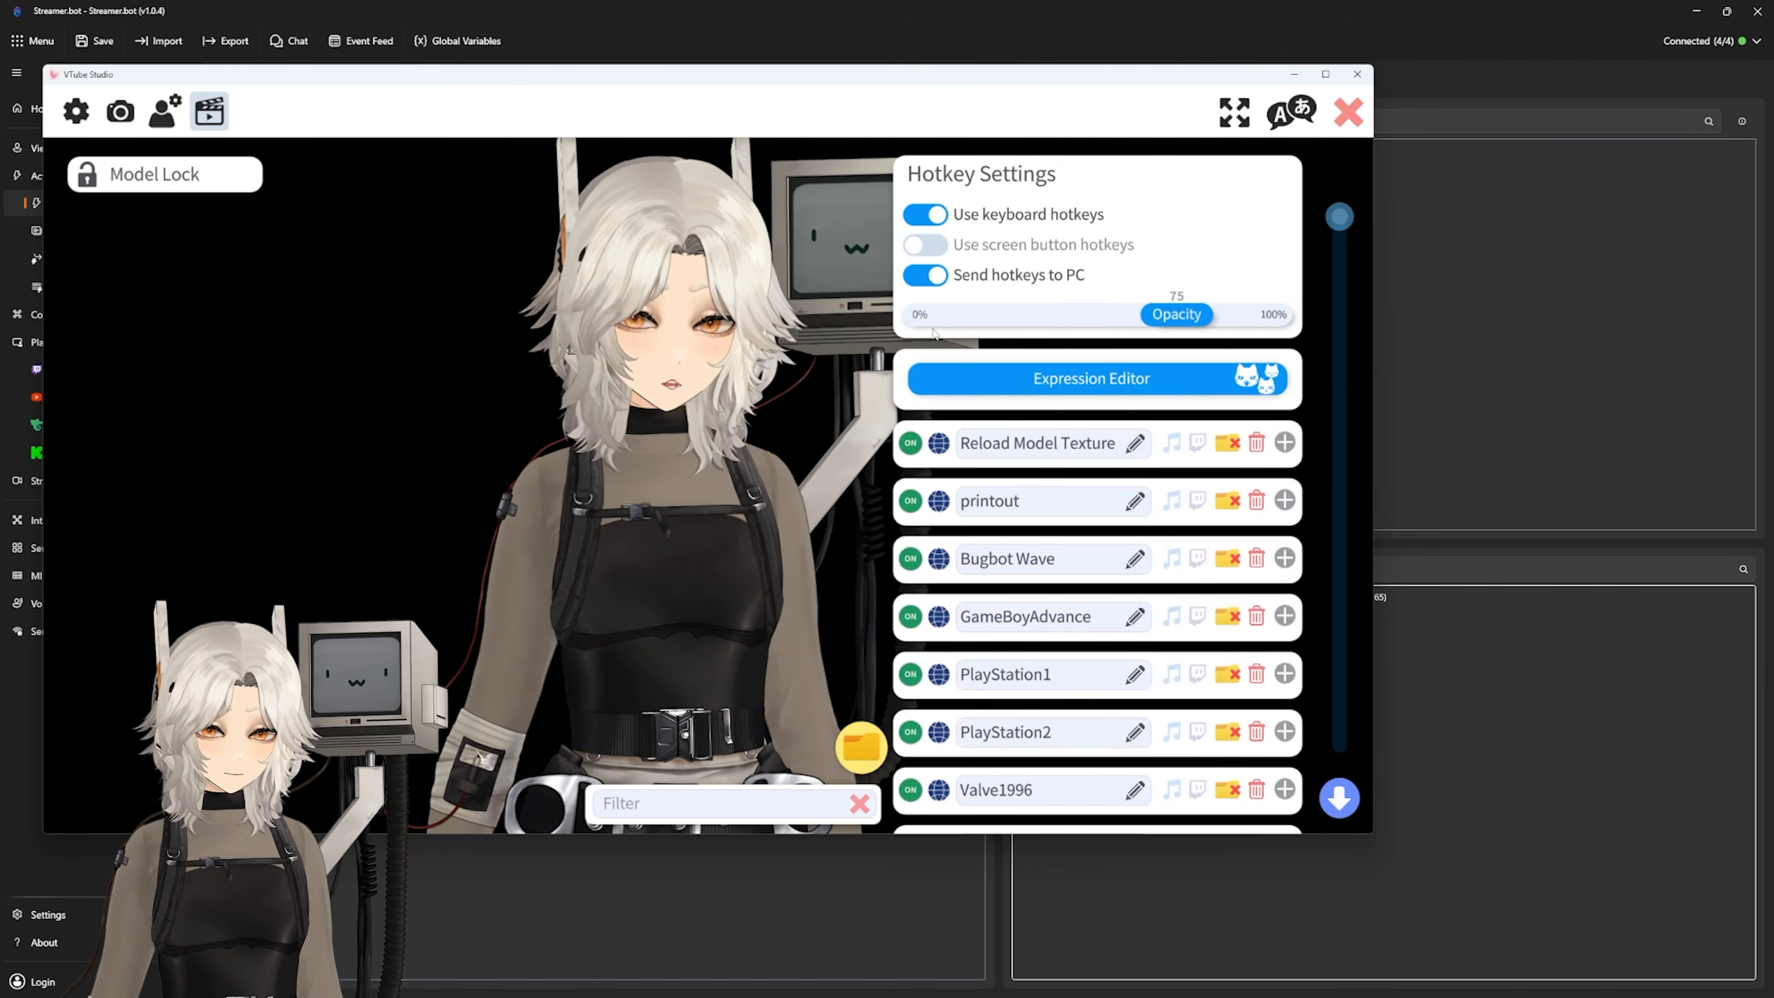
{"action": "scroll", "coordinate": [1314, 658], "scroll_direction": "down", "scroll_amount": 10}
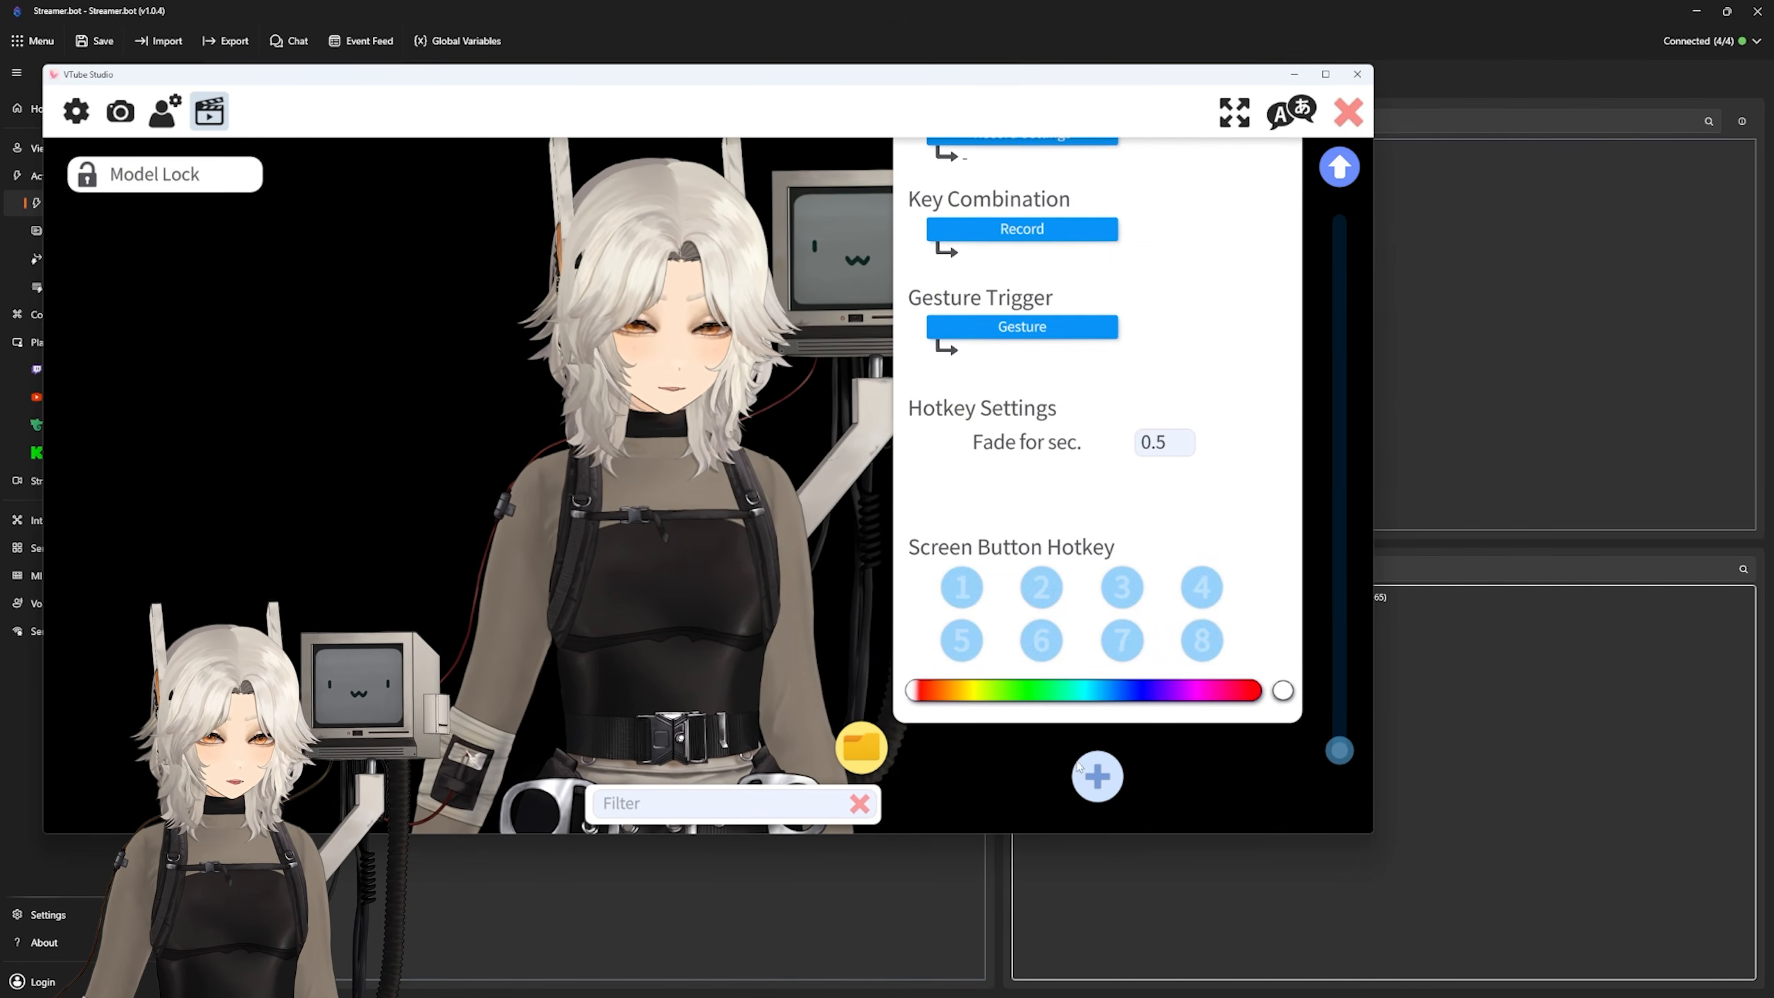
{"action": "left_click", "coordinate": [1097, 776]}
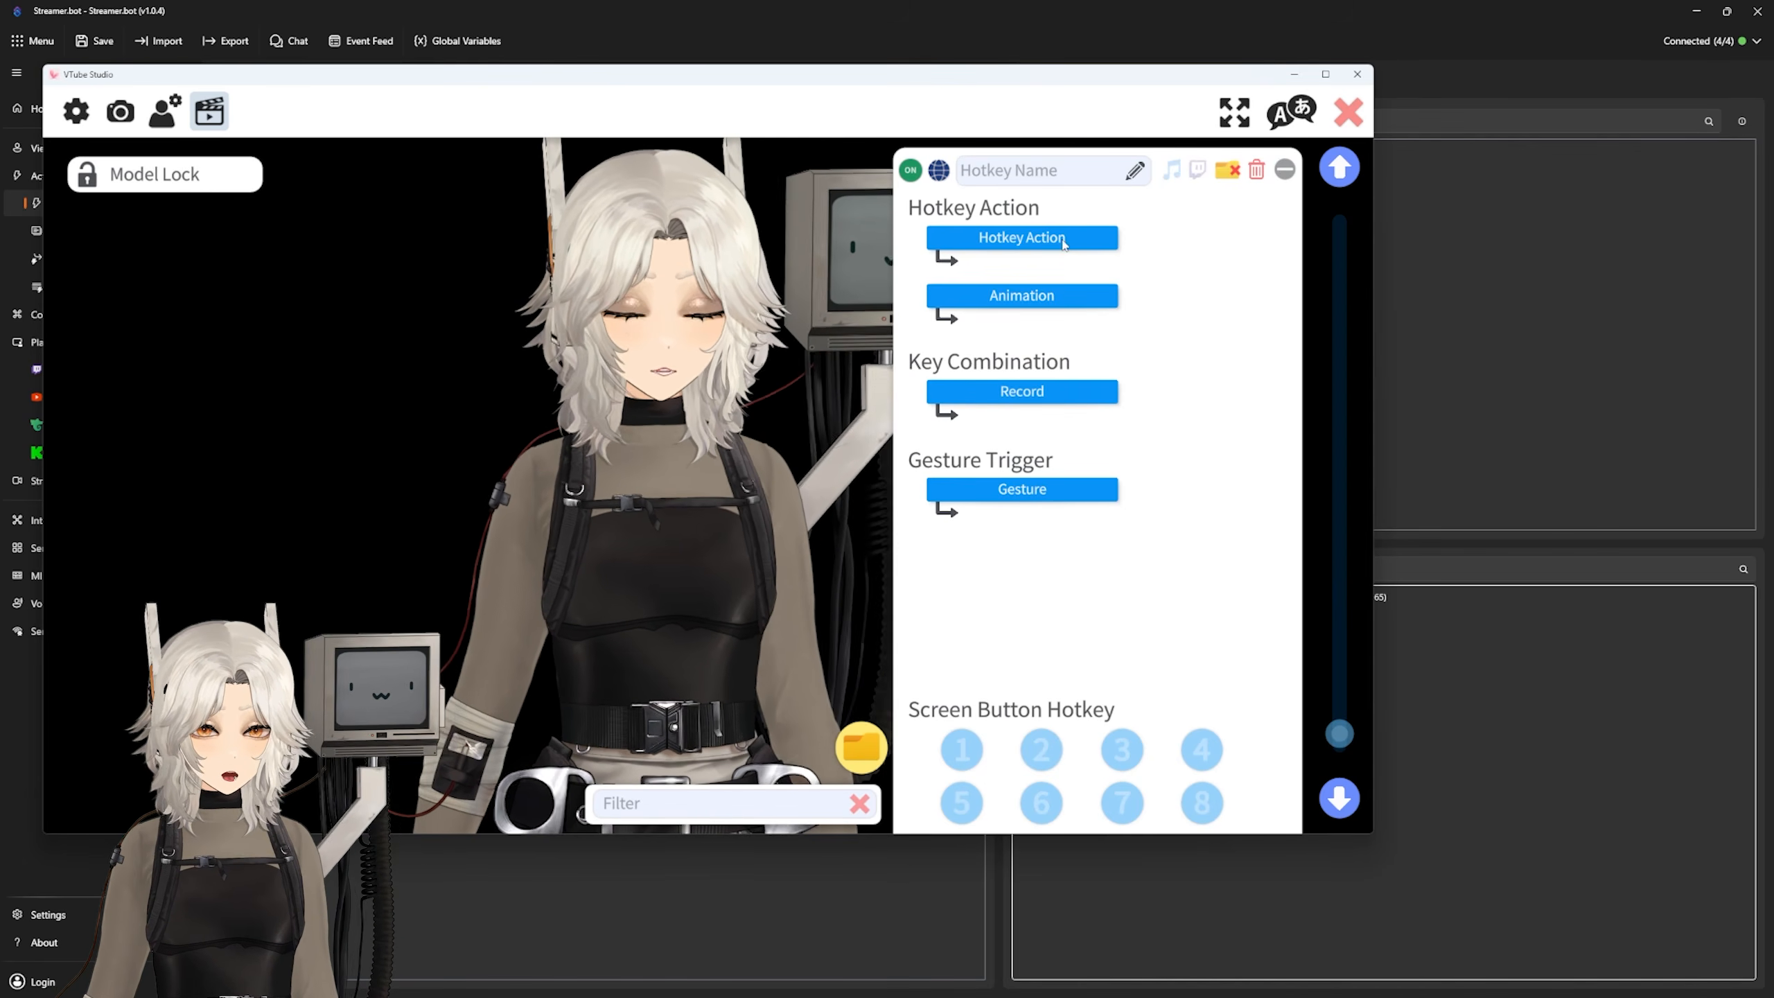
Step: Examine the available action types for the new hotkey, from animations and expressions through items and Twitch features
{"action": "left_click", "coordinate": [1035, 246]}
{"action": "scroll", "coordinate": [622, 481], "scroll_direction": "down", "scroll_amount": 5}
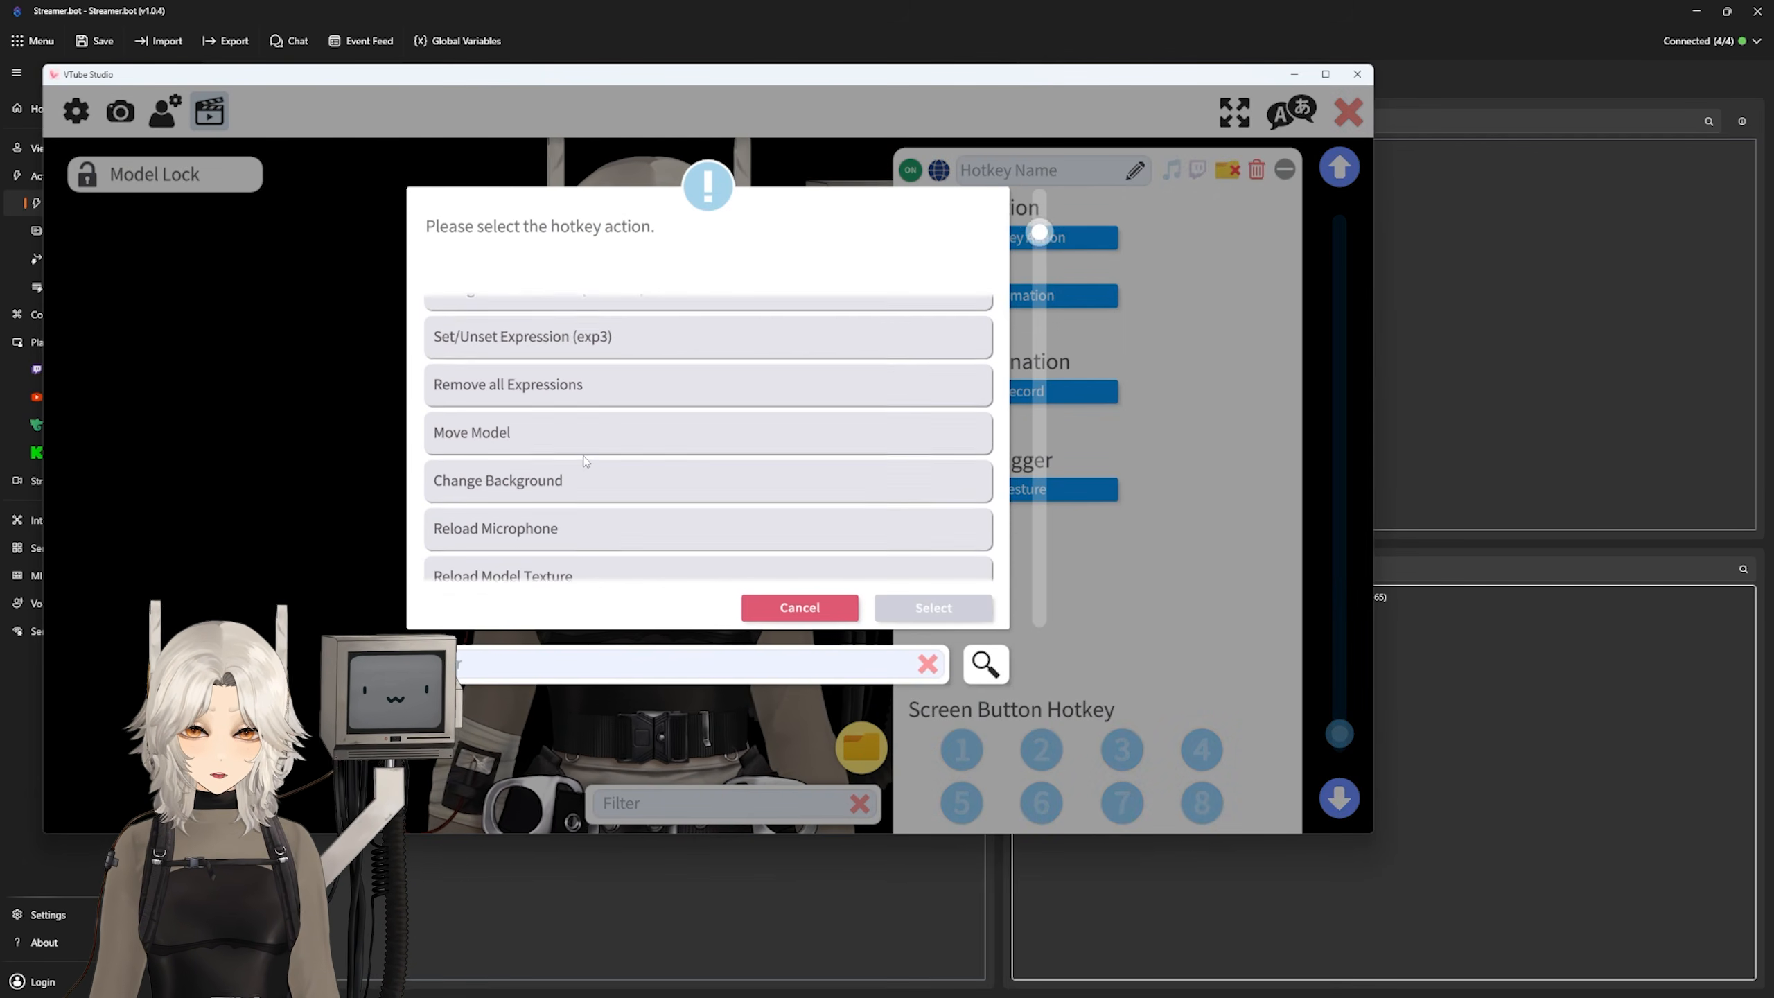
{"action": "scroll", "coordinate": [622, 481], "scroll_direction": "down", "scroll_amount": 10}
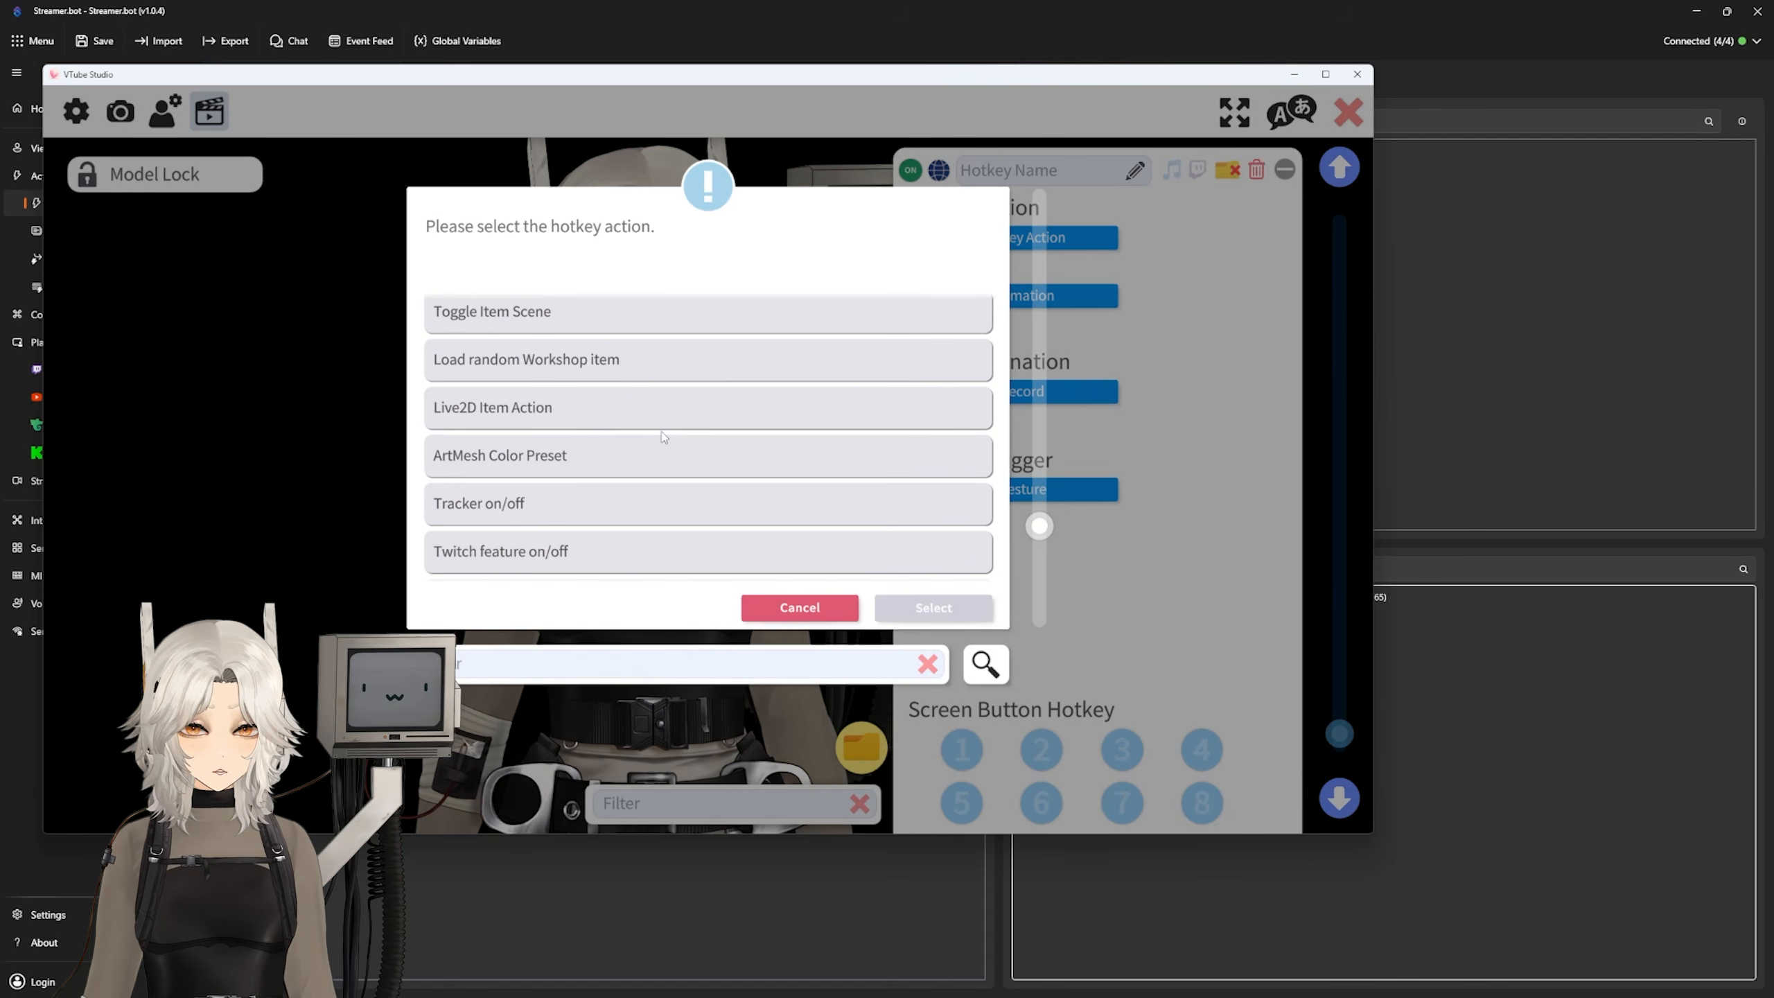
{"action": "scroll", "coordinate": [630, 338], "scroll_direction": "up", "scroll_amount": 12}
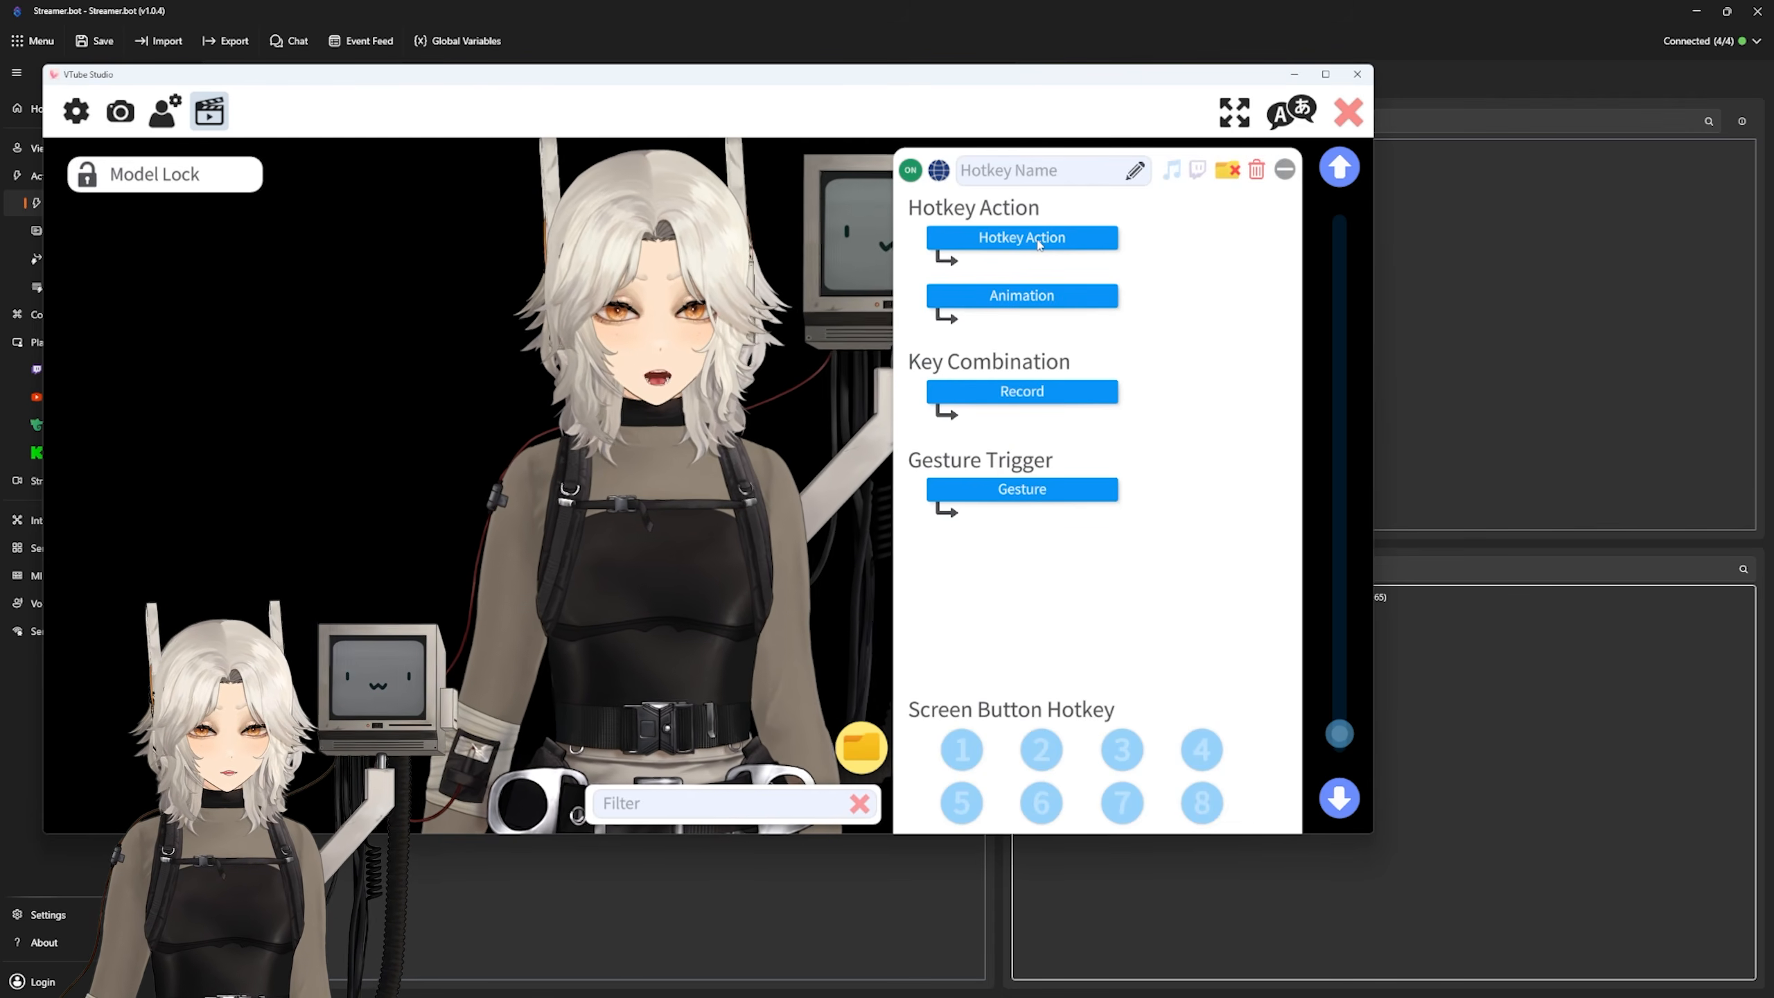
{"action": "left_click", "coordinate": [1057, 239]}
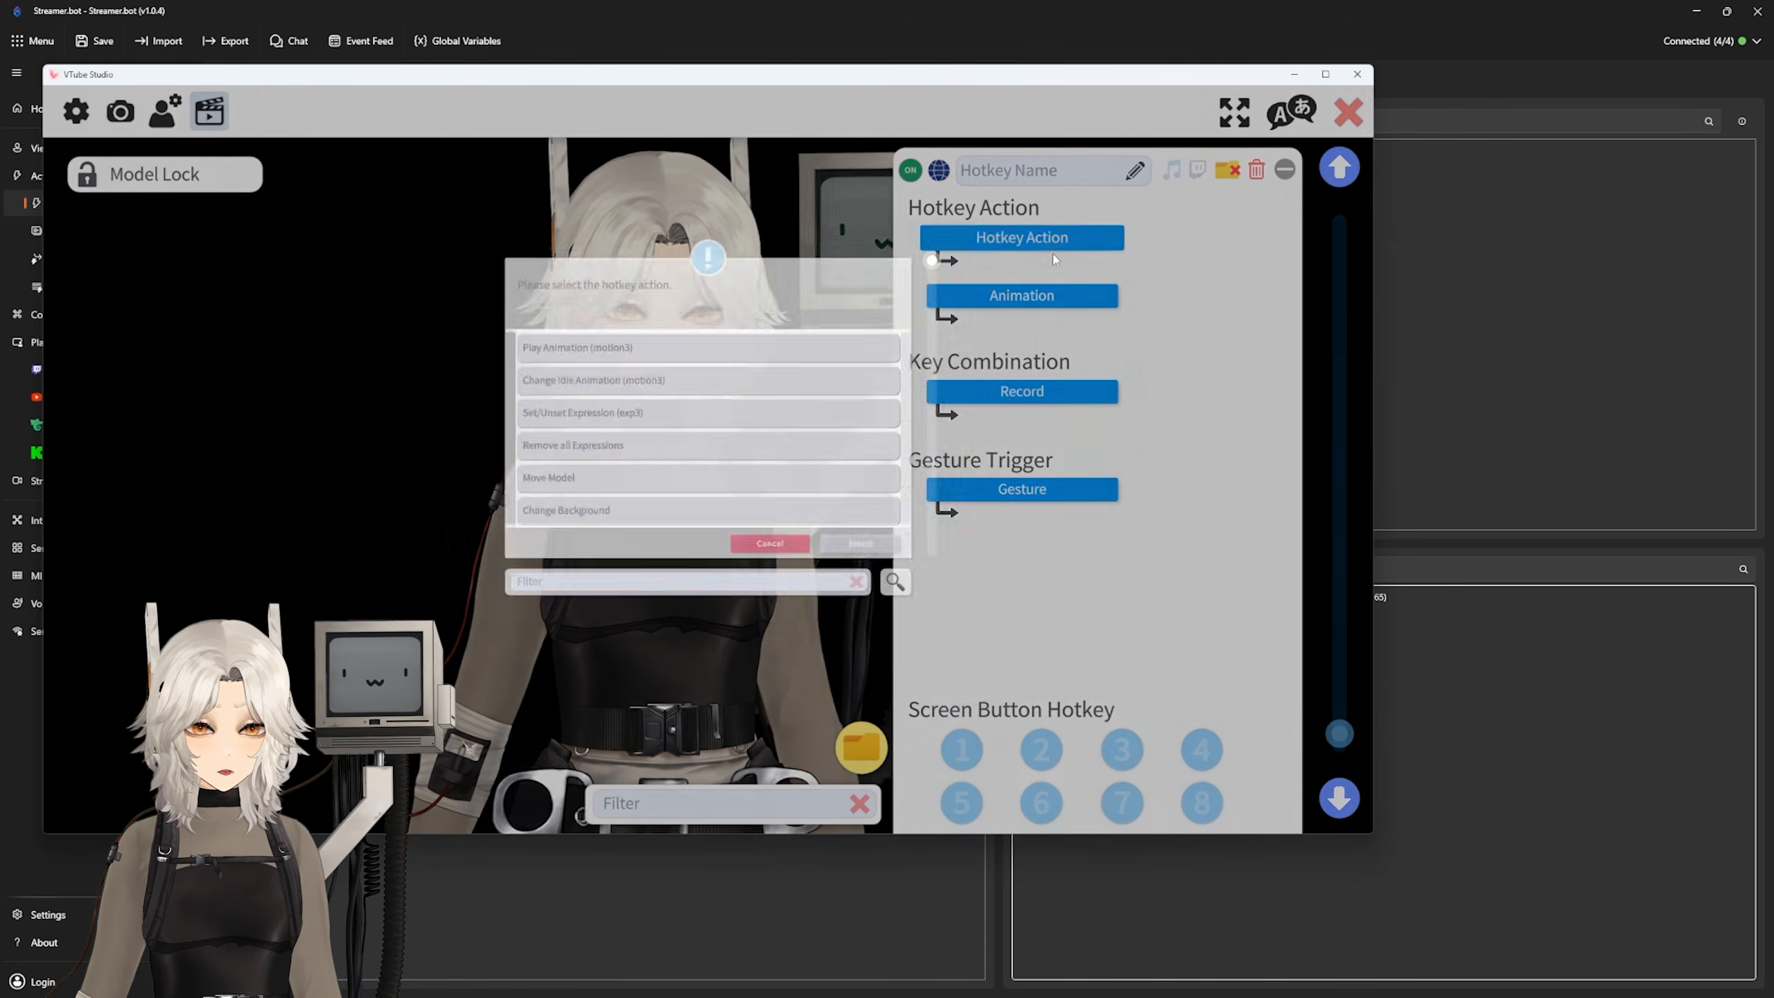
{"action": "scroll", "coordinate": [681, 464], "scroll_direction": "down", "scroll_amount": 5}
{"action": "scroll", "coordinate": [677, 483], "scroll_direction": "down", "scroll_amount": 1}
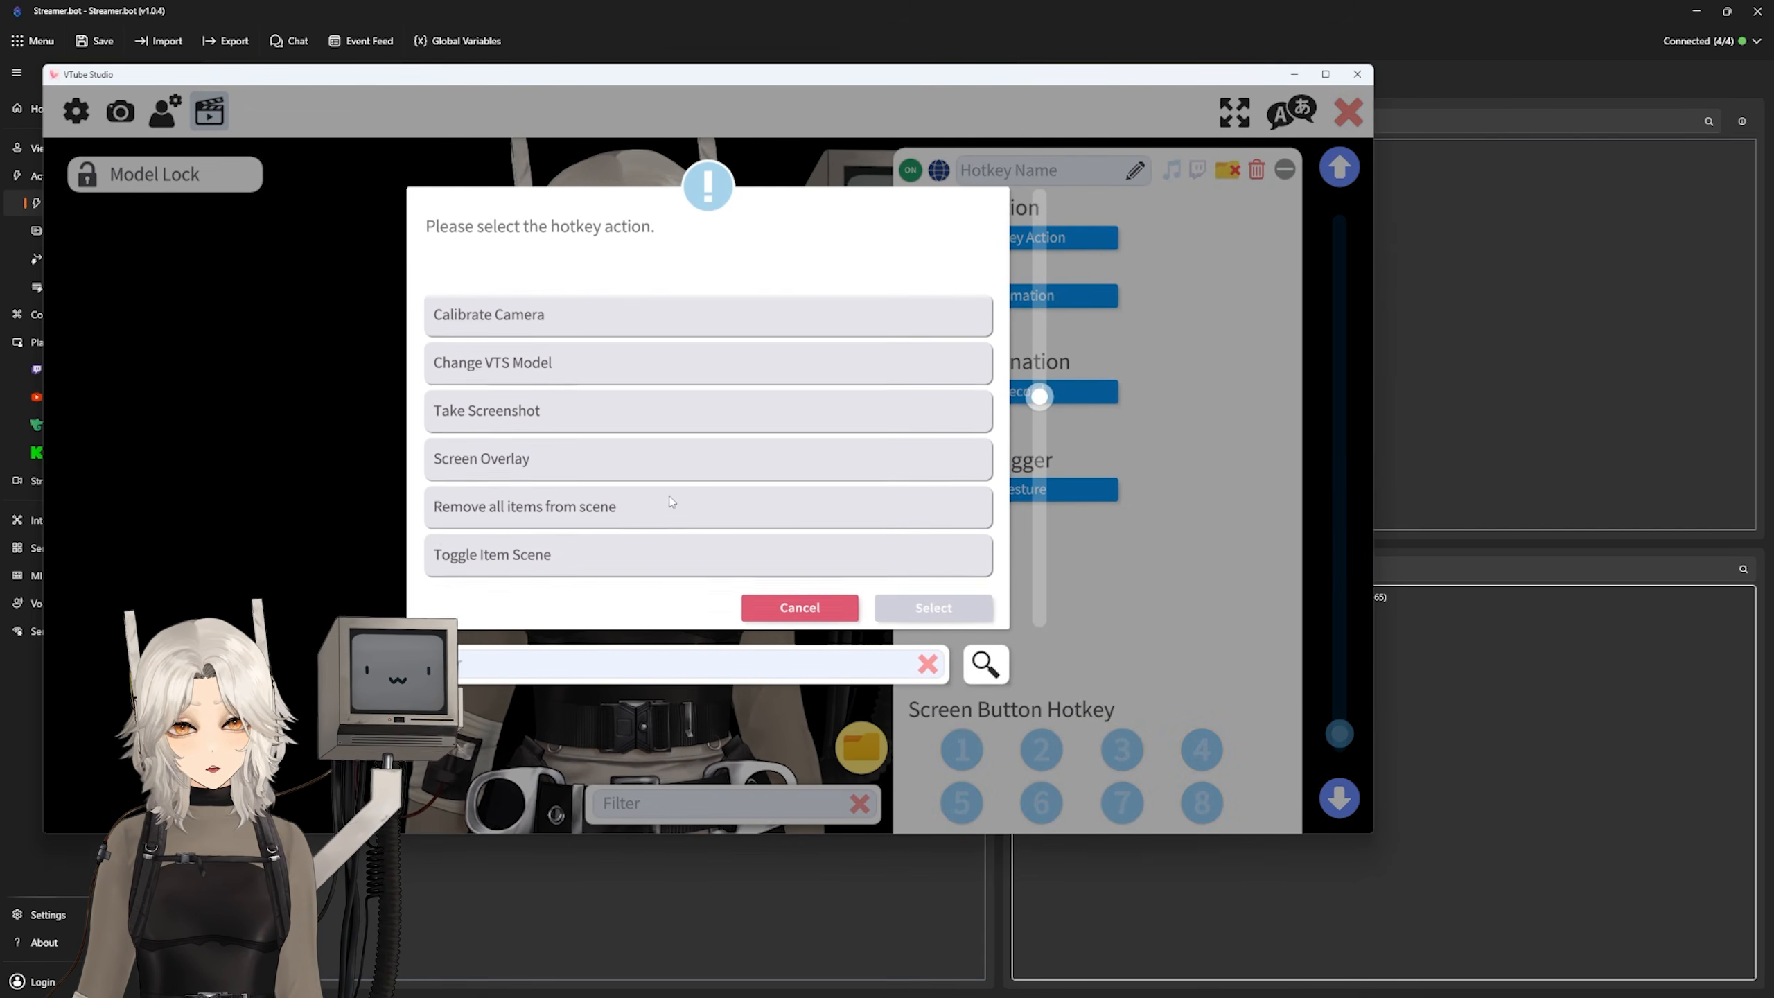
{"action": "left_click", "coordinate": [1082, 360]}
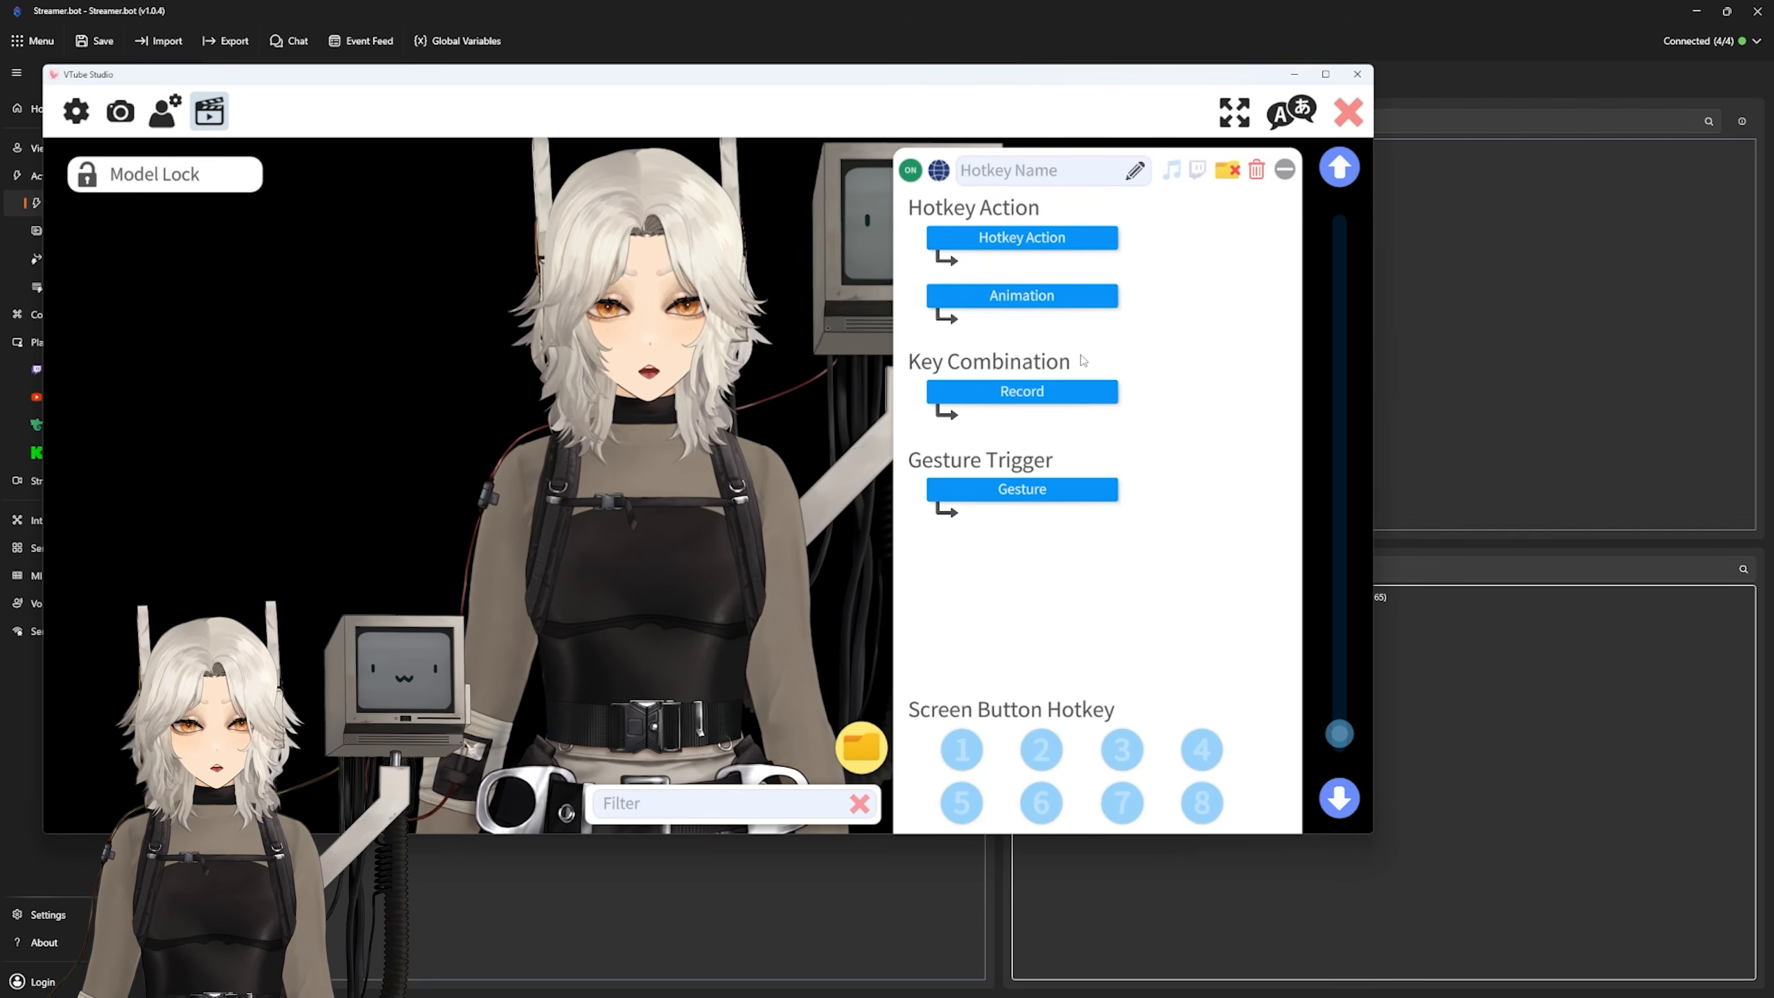
Step: Try recording N8 as the new hotkey's key combination, and set its action to Set/Unset Expression (exp3)
{"action": "left_click", "coordinate": [1030, 397]}
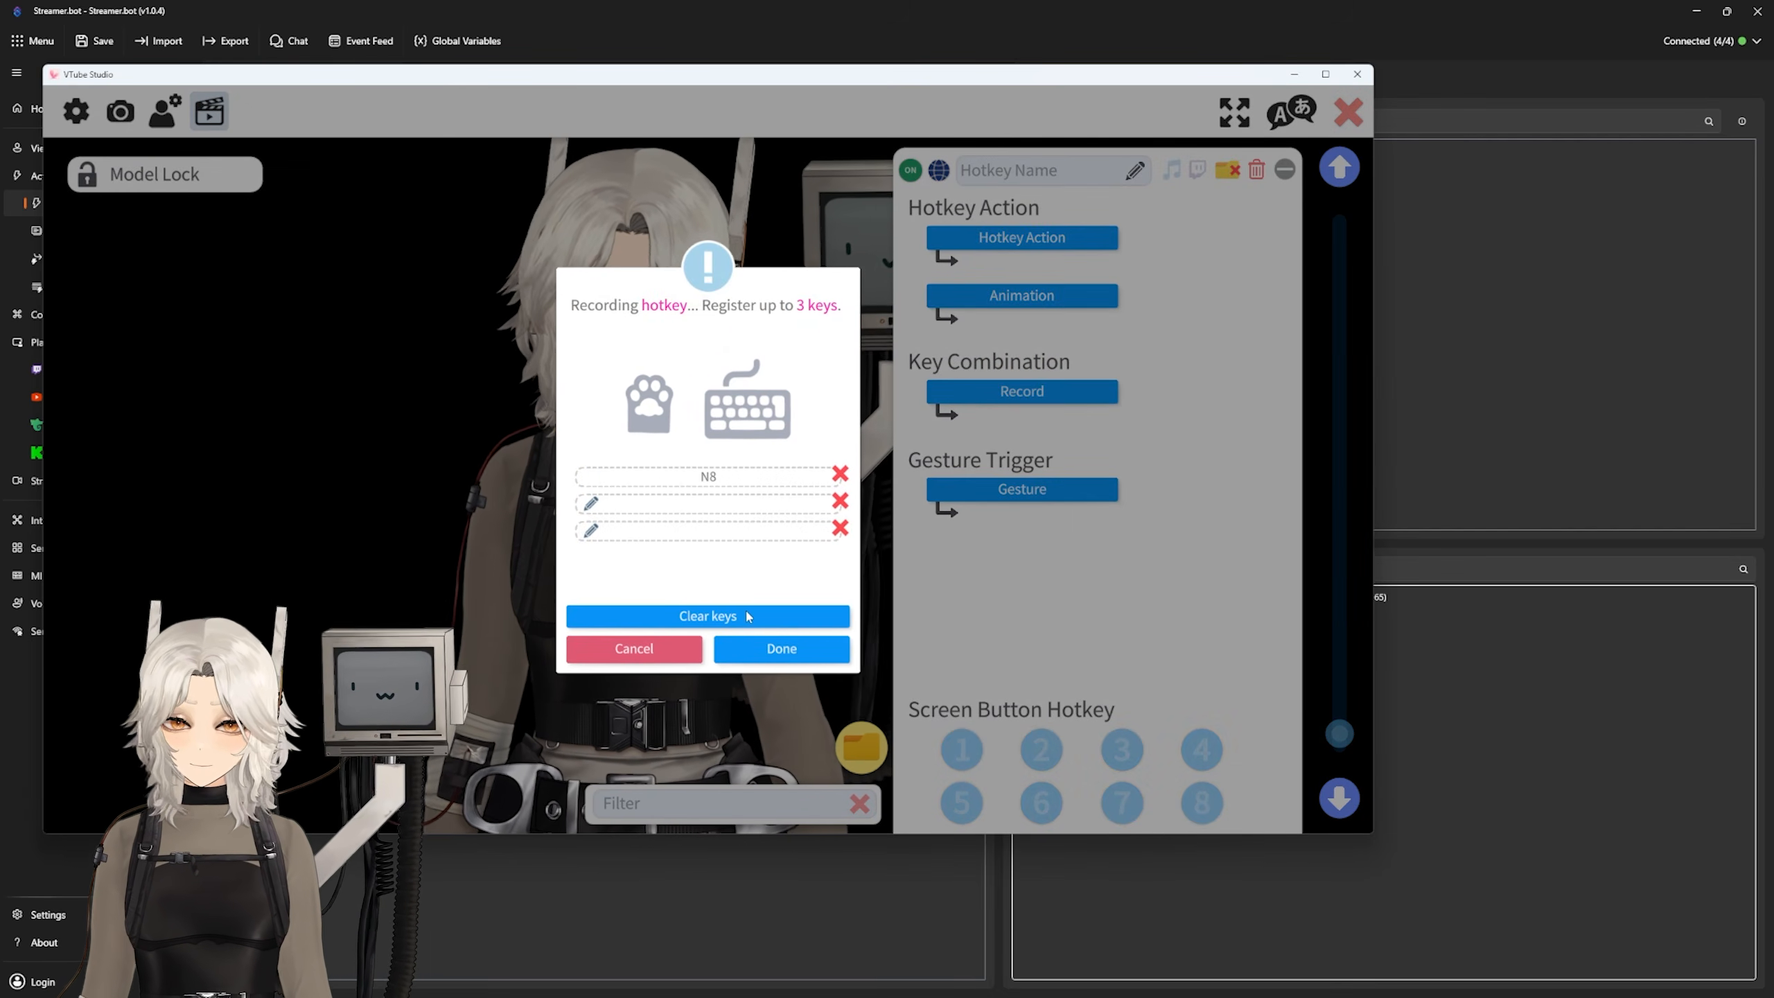
{"action": "left_click", "coordinate": [810, 659]}
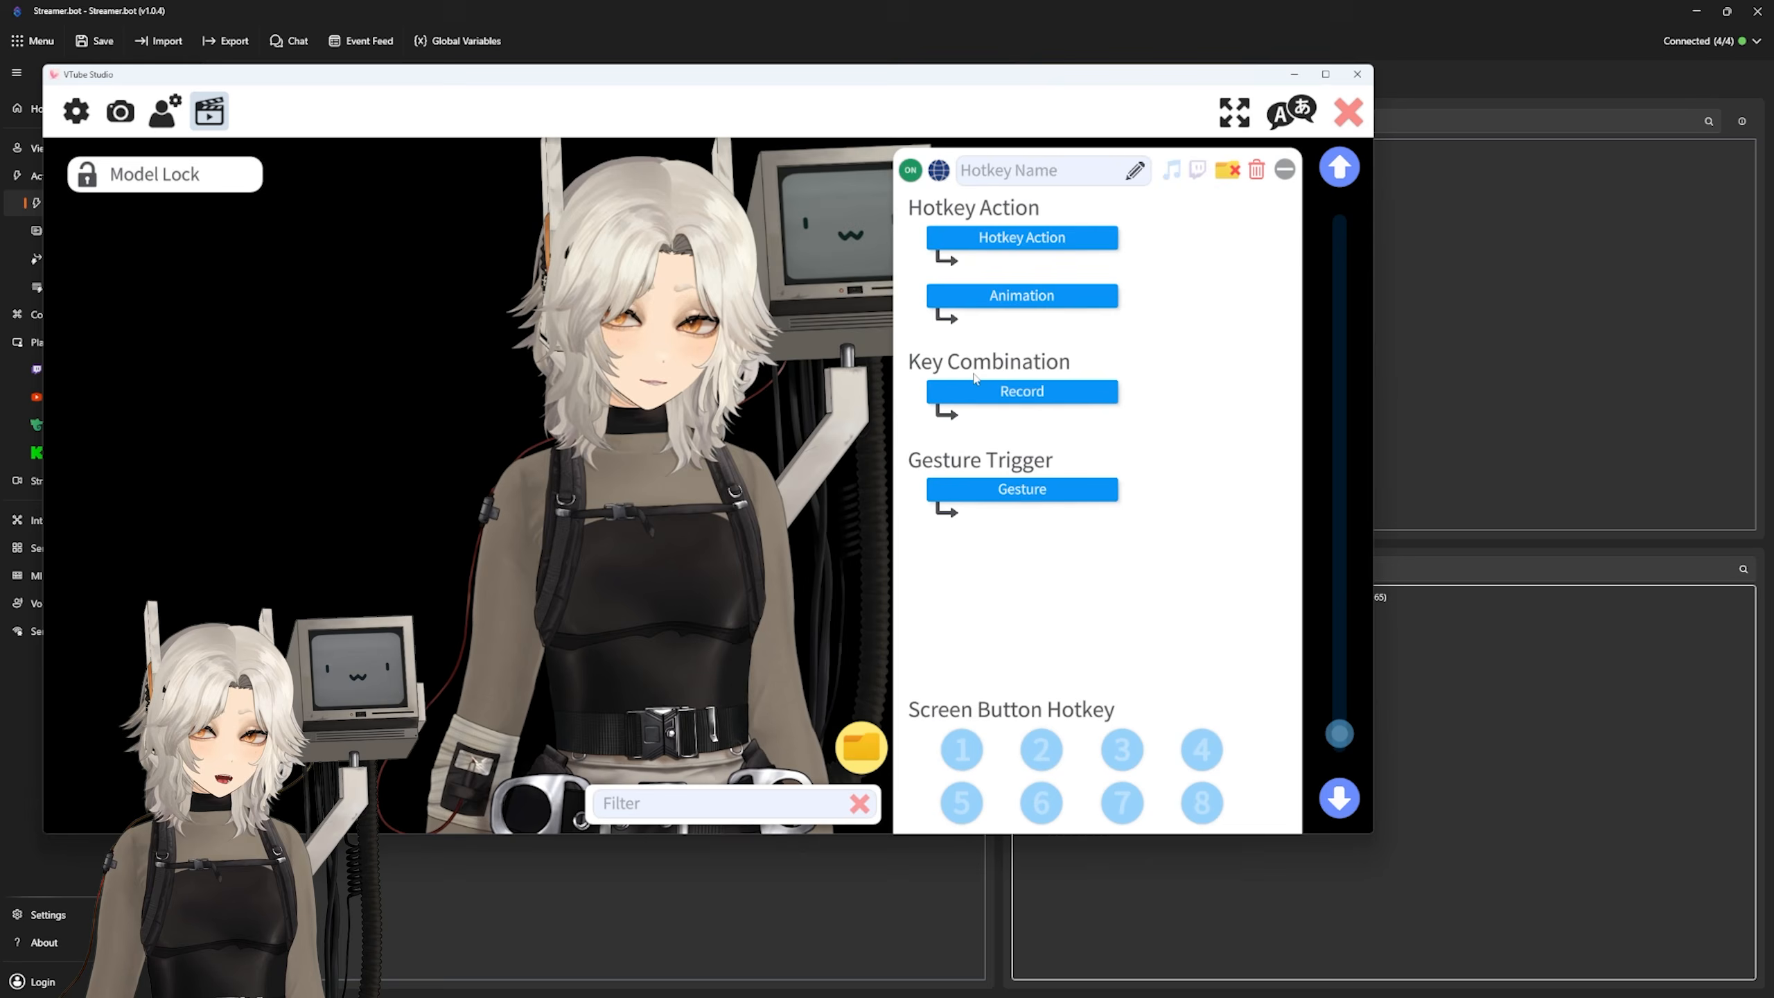
{"action": "left_click", "coordinate": [982, 302]}
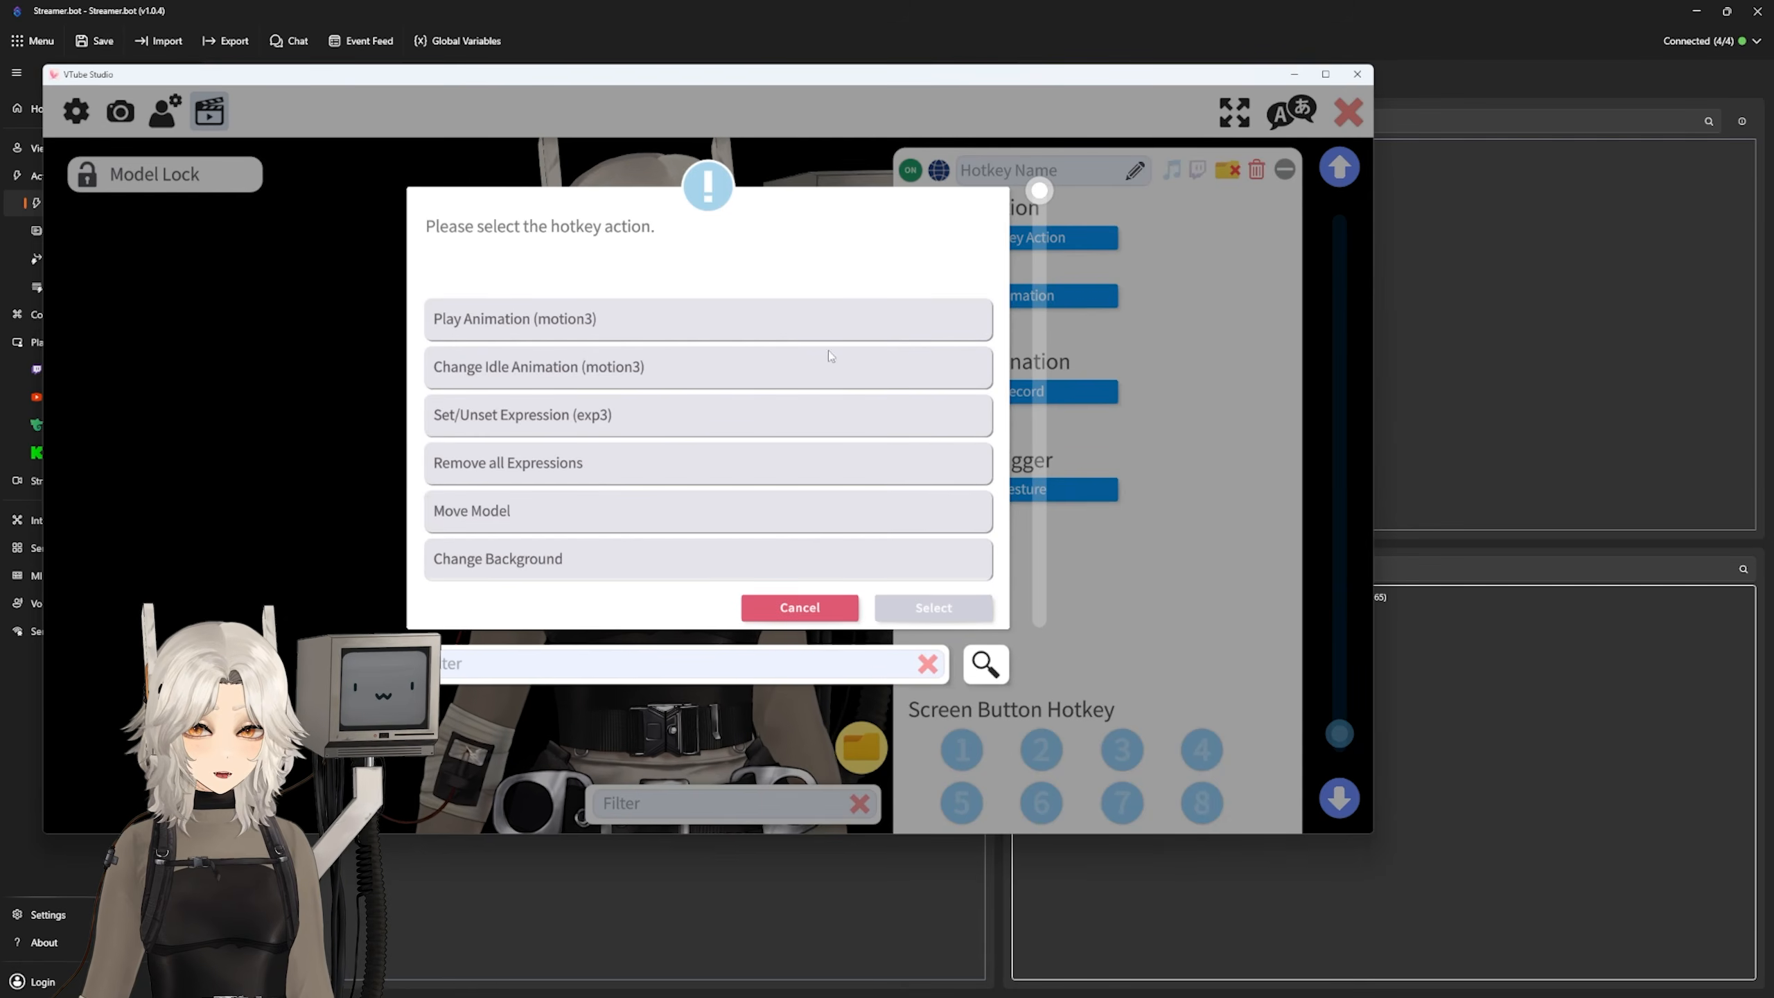
{"action": "double_click", "coordinate": [560, 419]}
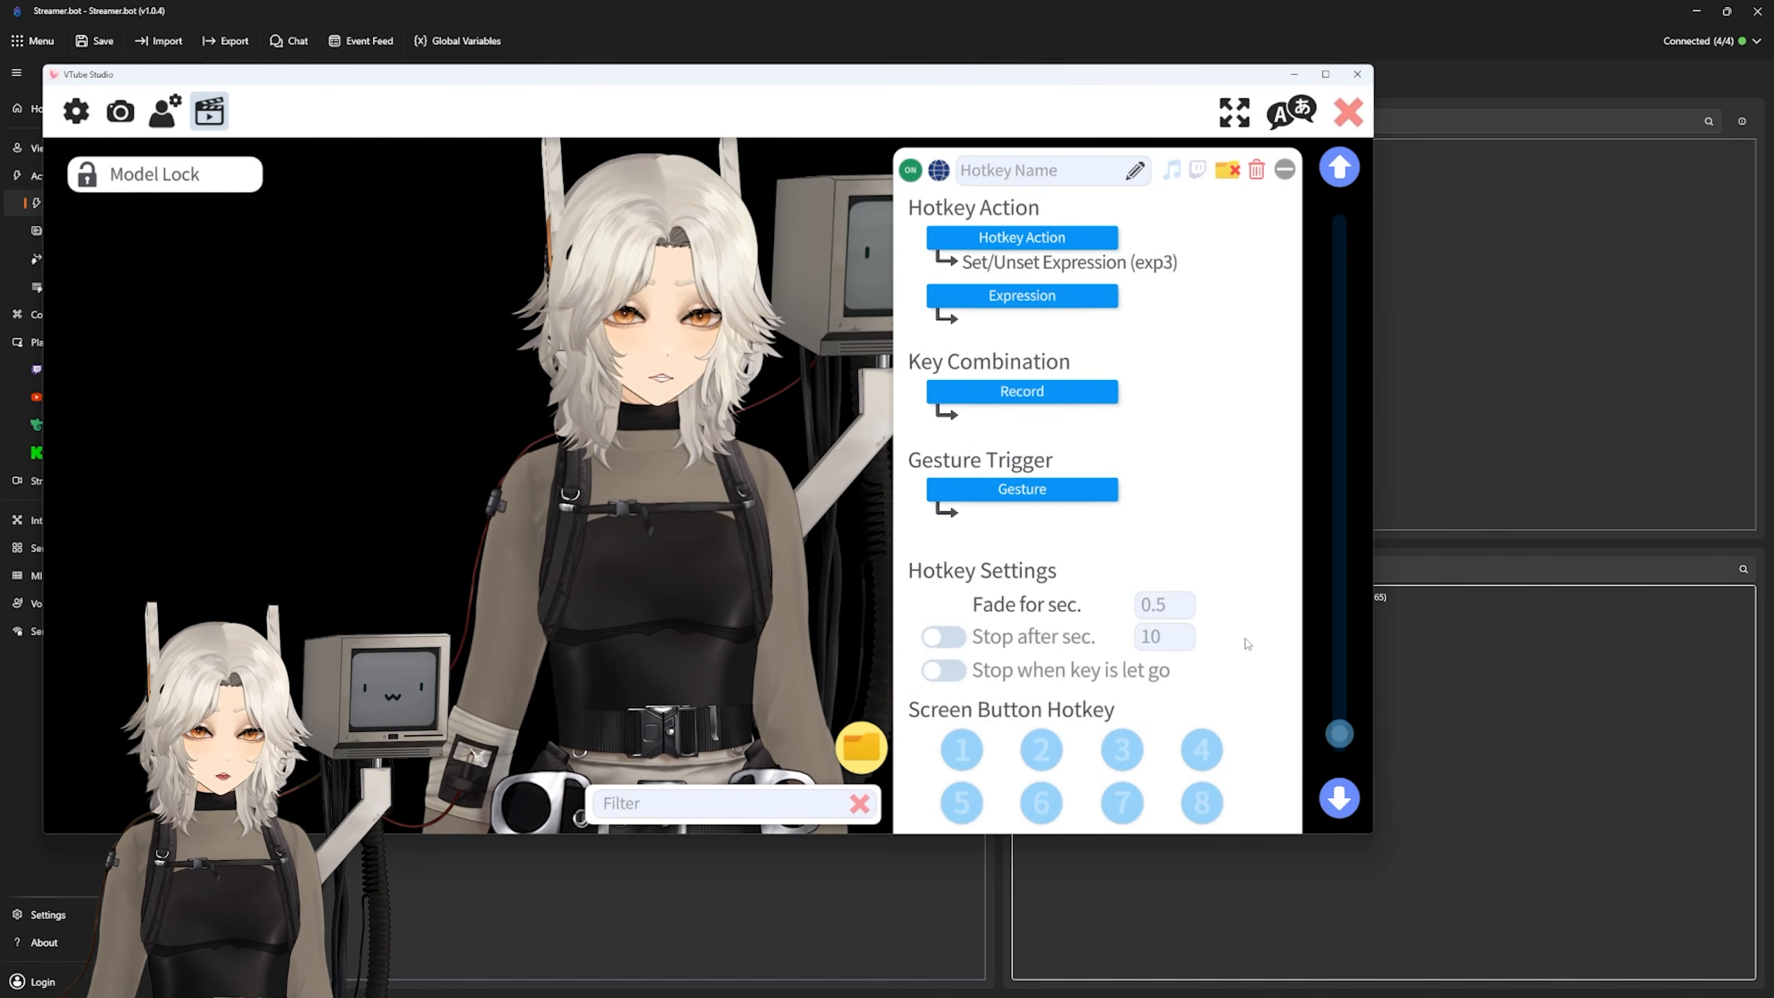
Step: Try the hotkey's Stop after sec. option at 10, disable it, and enable Stop when key is let go
{"action": "scroll", "coordinate": [1229, 630], "scroll_direction": "down", "scroll_amount": 1}
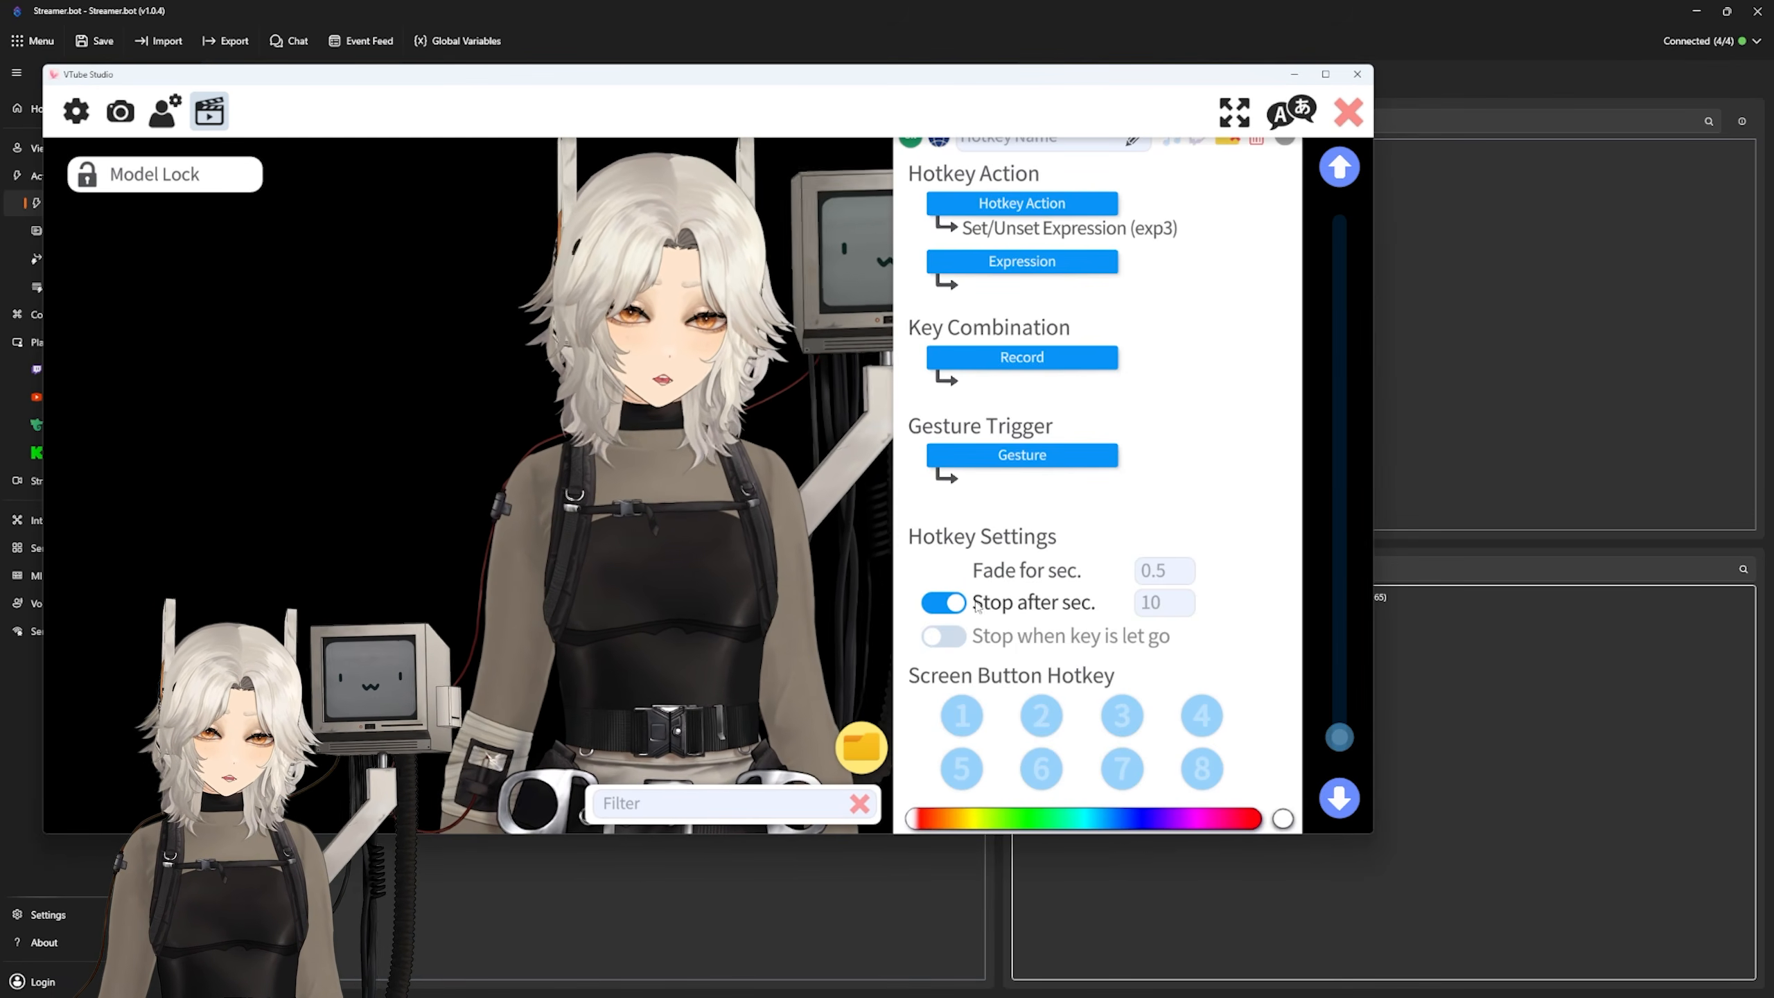
{"action": "left_click", "coordinate": [1147, 606]}
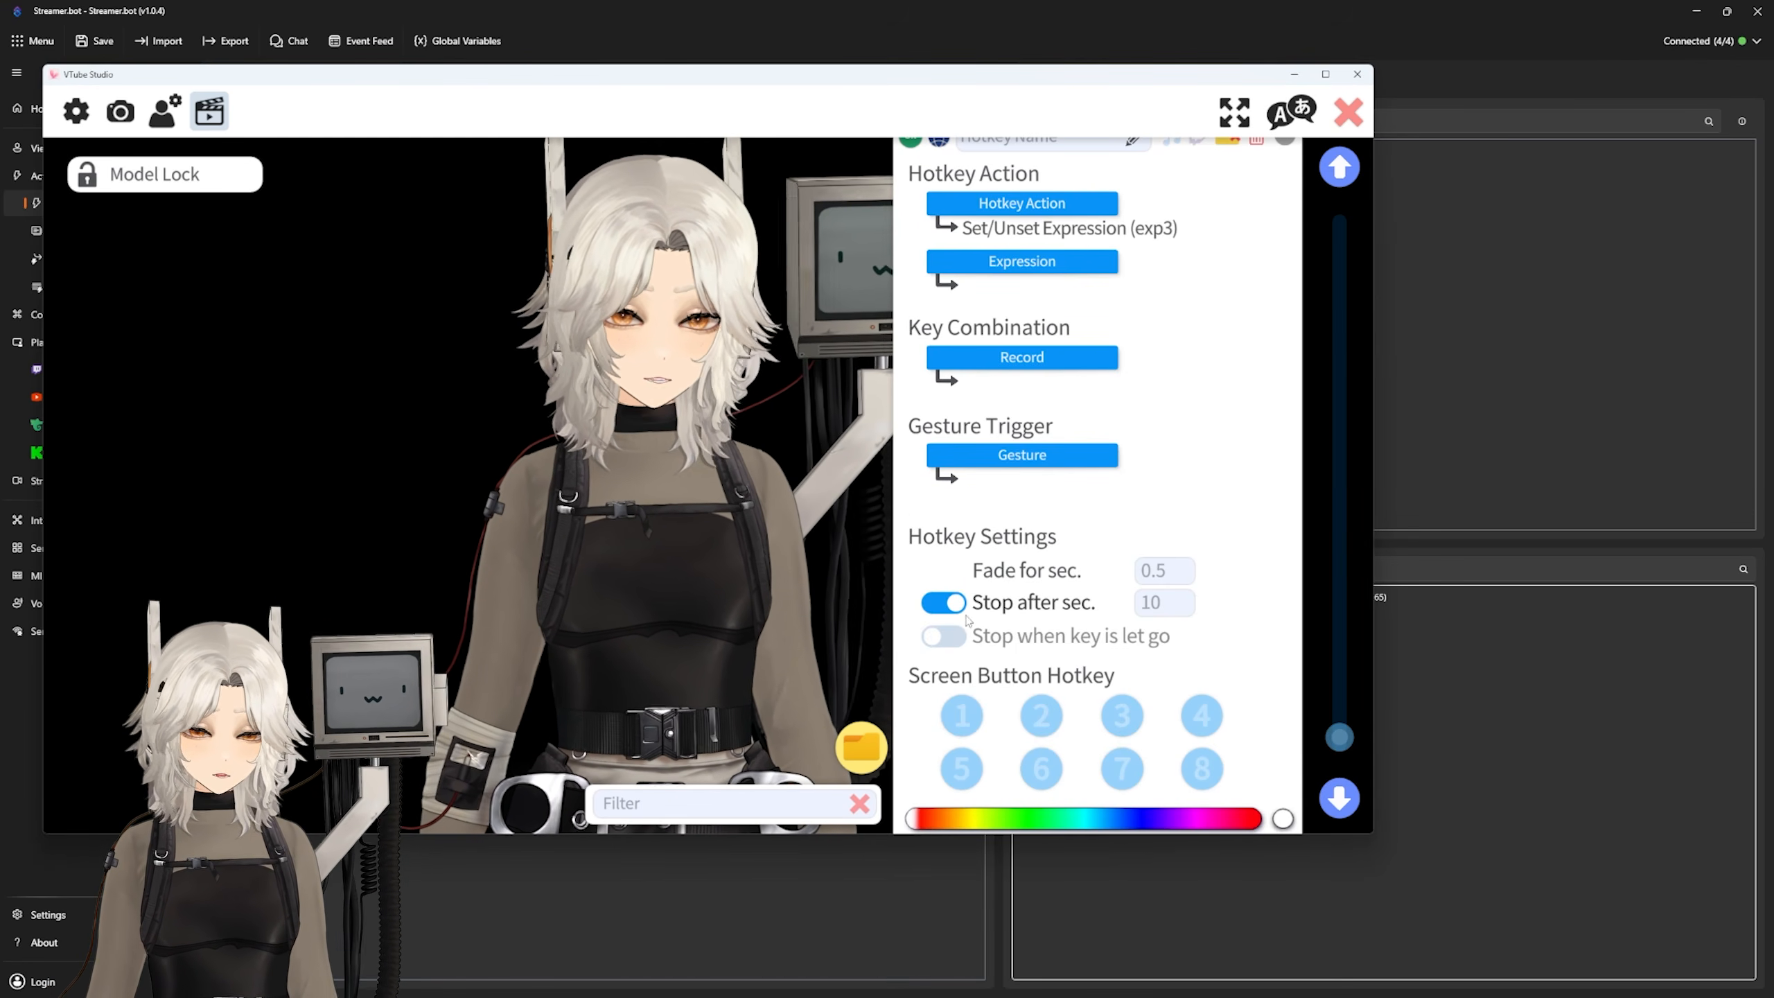
{"action": "left_click", "coordinate": [959, 607]}
{"action": "left_click", "coordinate": [954, 635]}
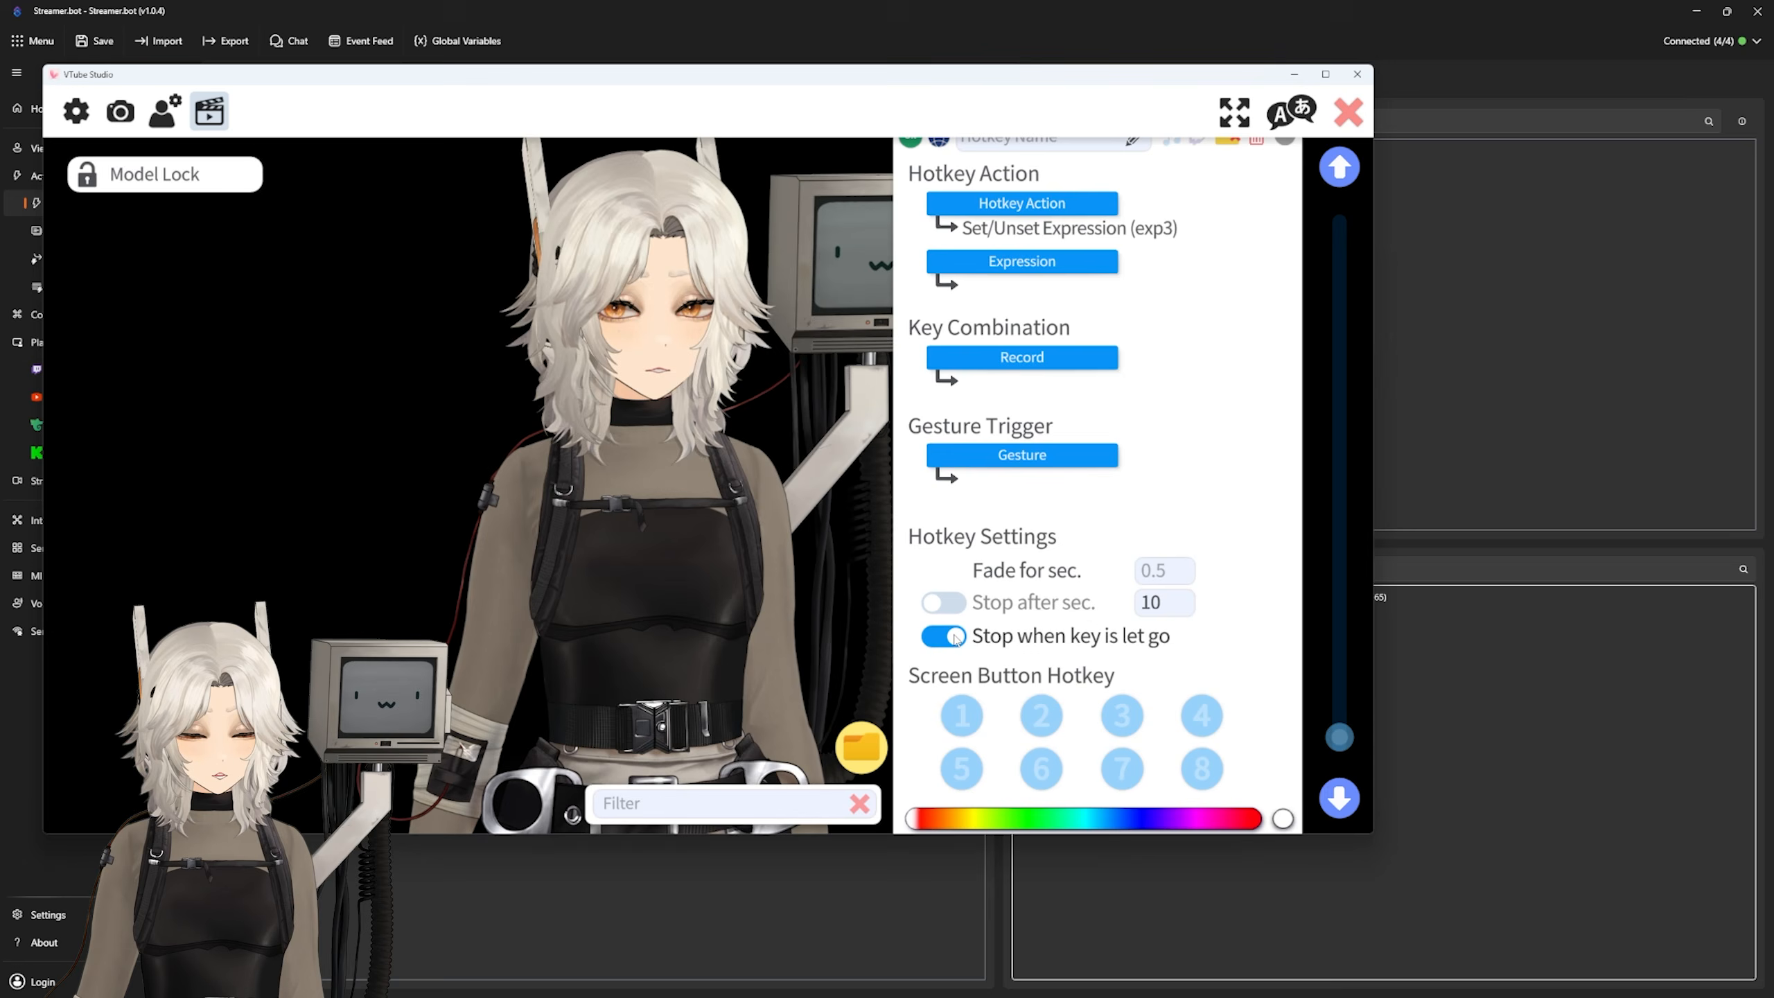
Step: Assign the beer.exp3.json expression to the new hotkey
{"action": "left_click", "coordinate": [1020, 267]}
{"action": "scroll", "coordinate": [591, 552], "scroll_direction": "down", "scroll_amount": 8}
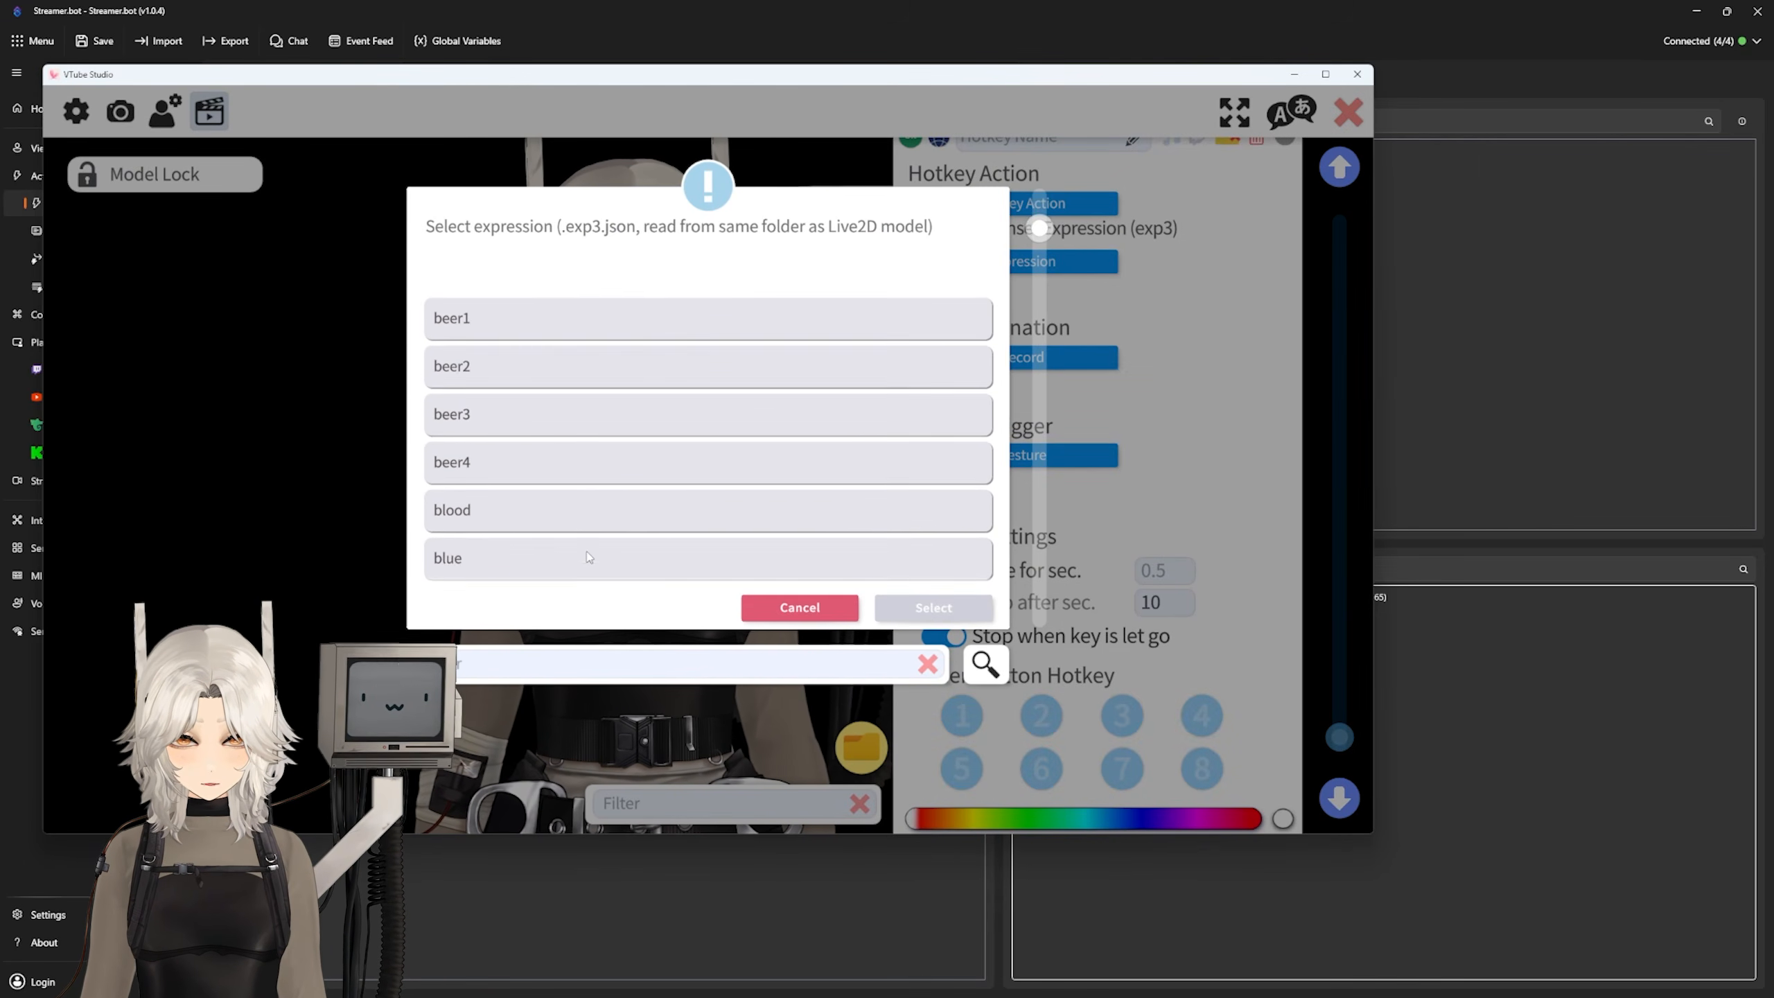
{"action": "scroll", "coordinate": [573, 517], "scroll_direction": "up", "scroll_amount": 1}
{"action": "double_click", "coordinate": [505, 346]}
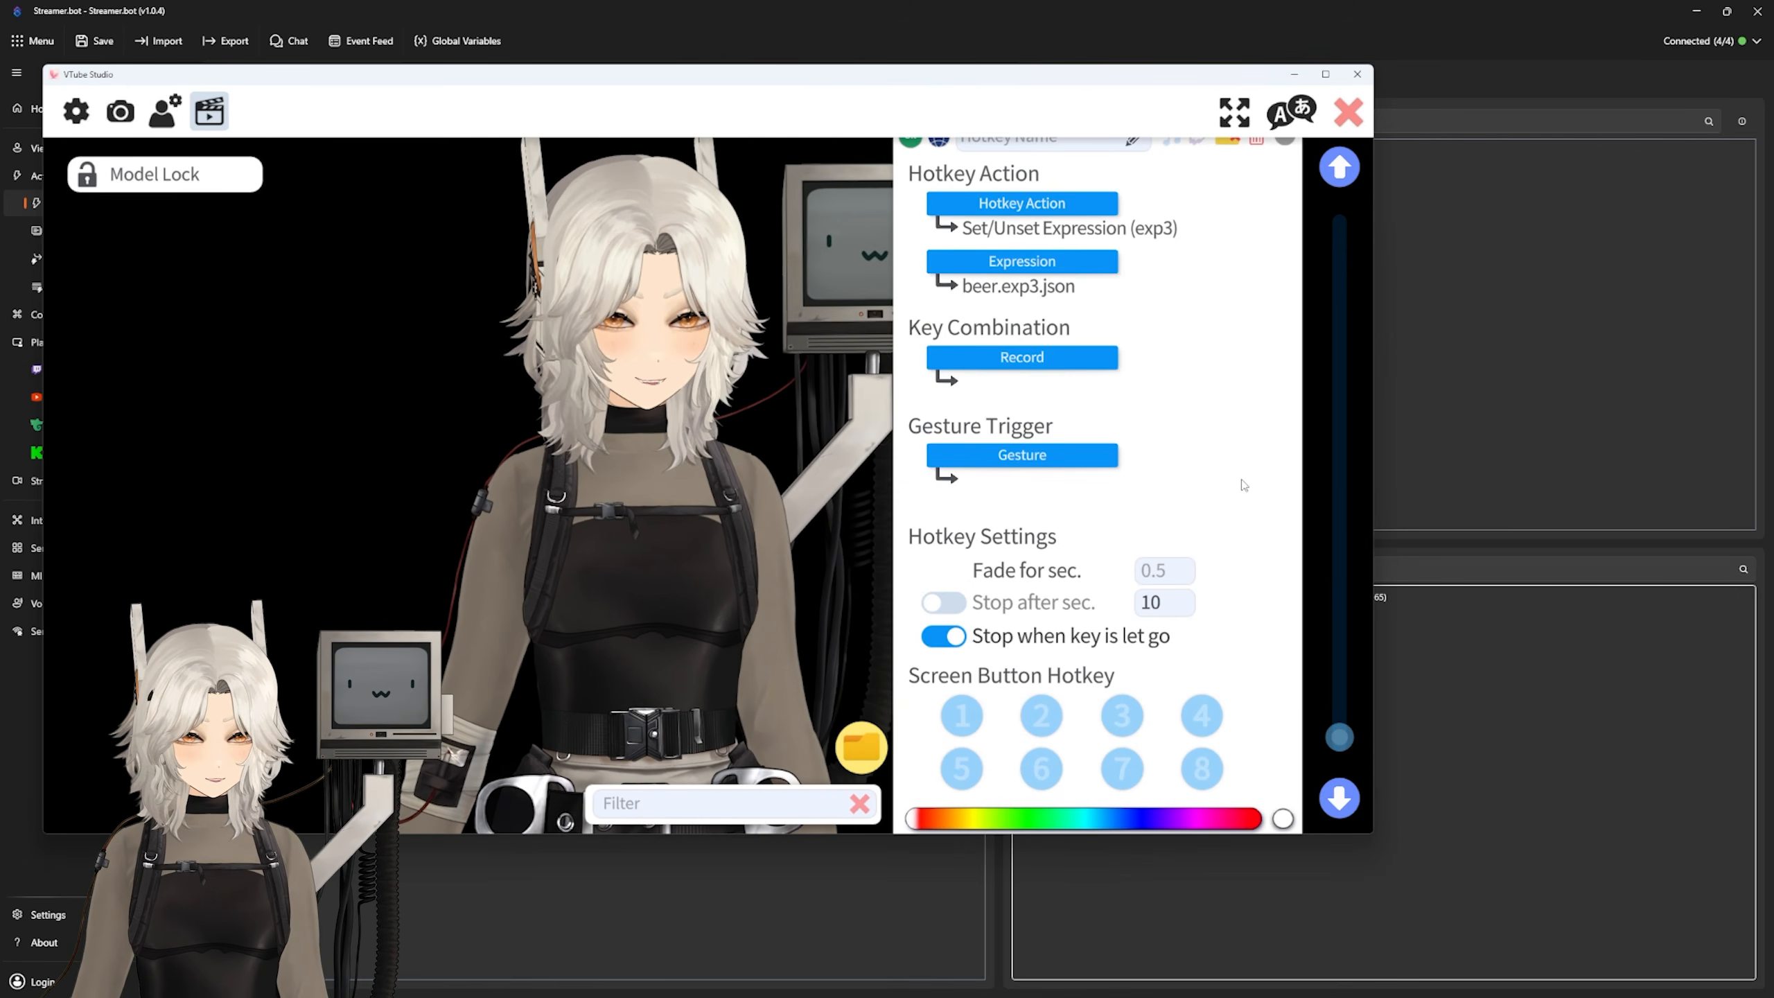
Step: Record N8 as the beer expression hotkey's key combination and test it on the model
{"action": "left_click", "coordinate": [1045, 353]}
{"action": "key", "text": "KP_8"}
{"action": "left_click", "coordinate": [787, 649]}
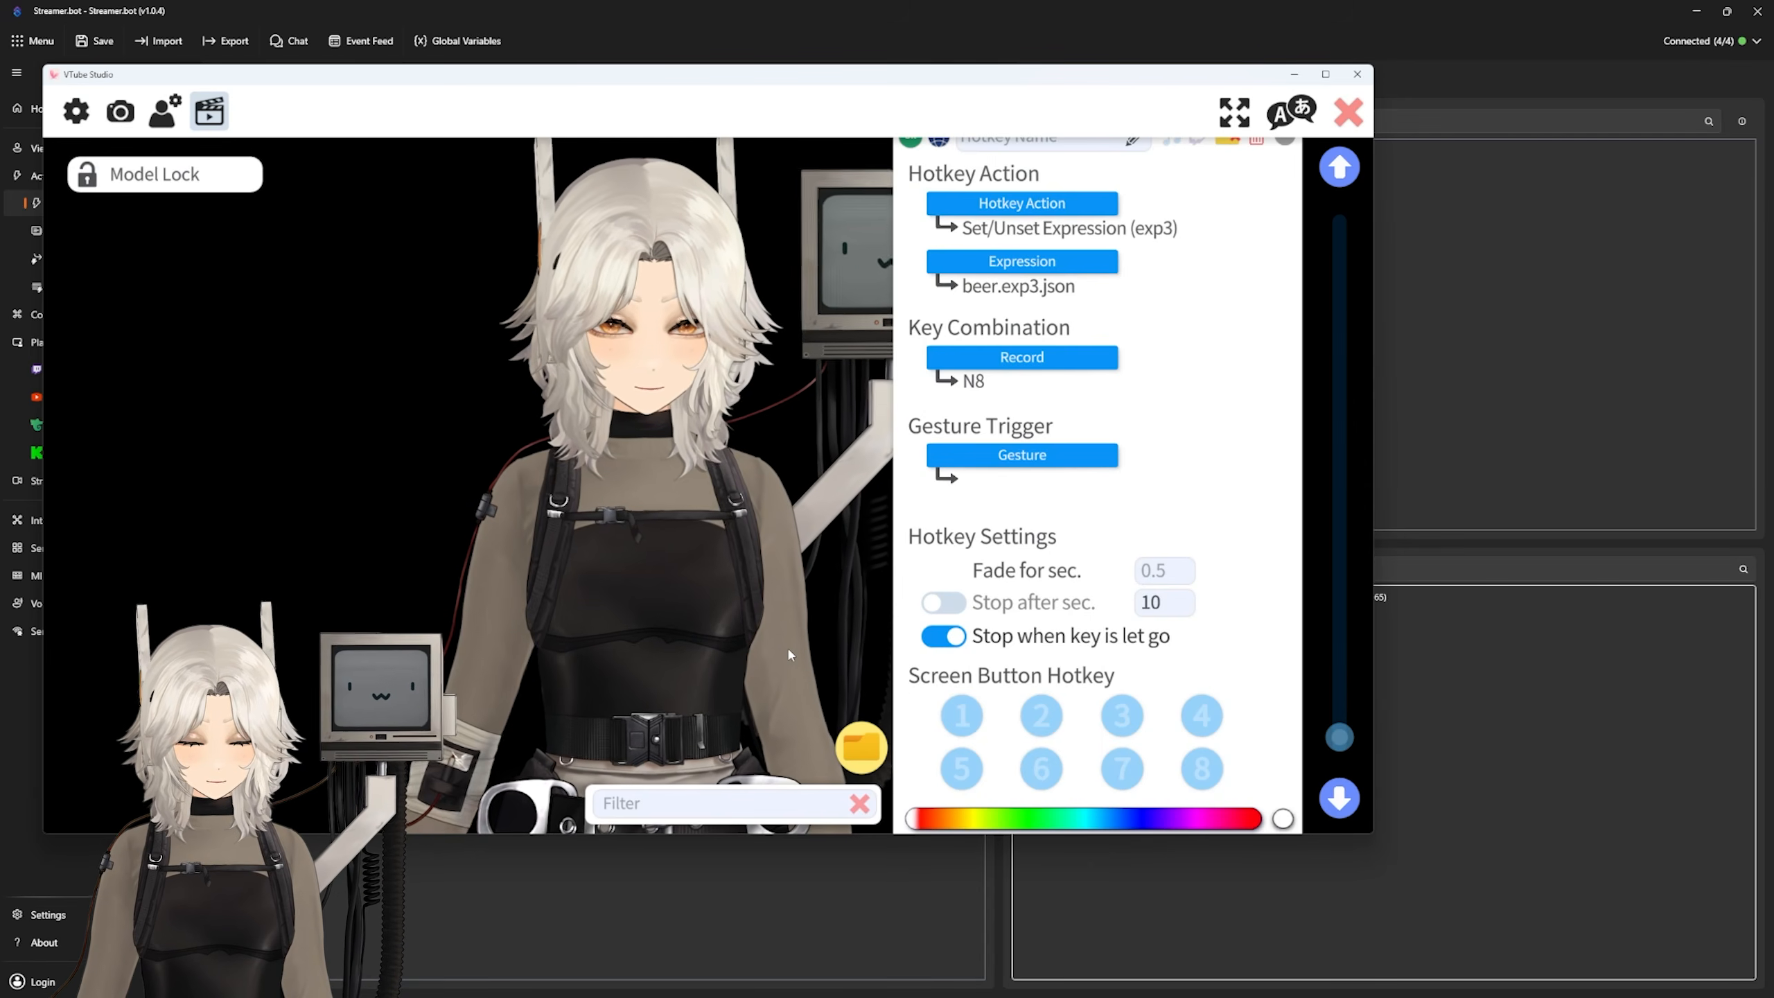
{"action": "key", "text": "KP_8"}
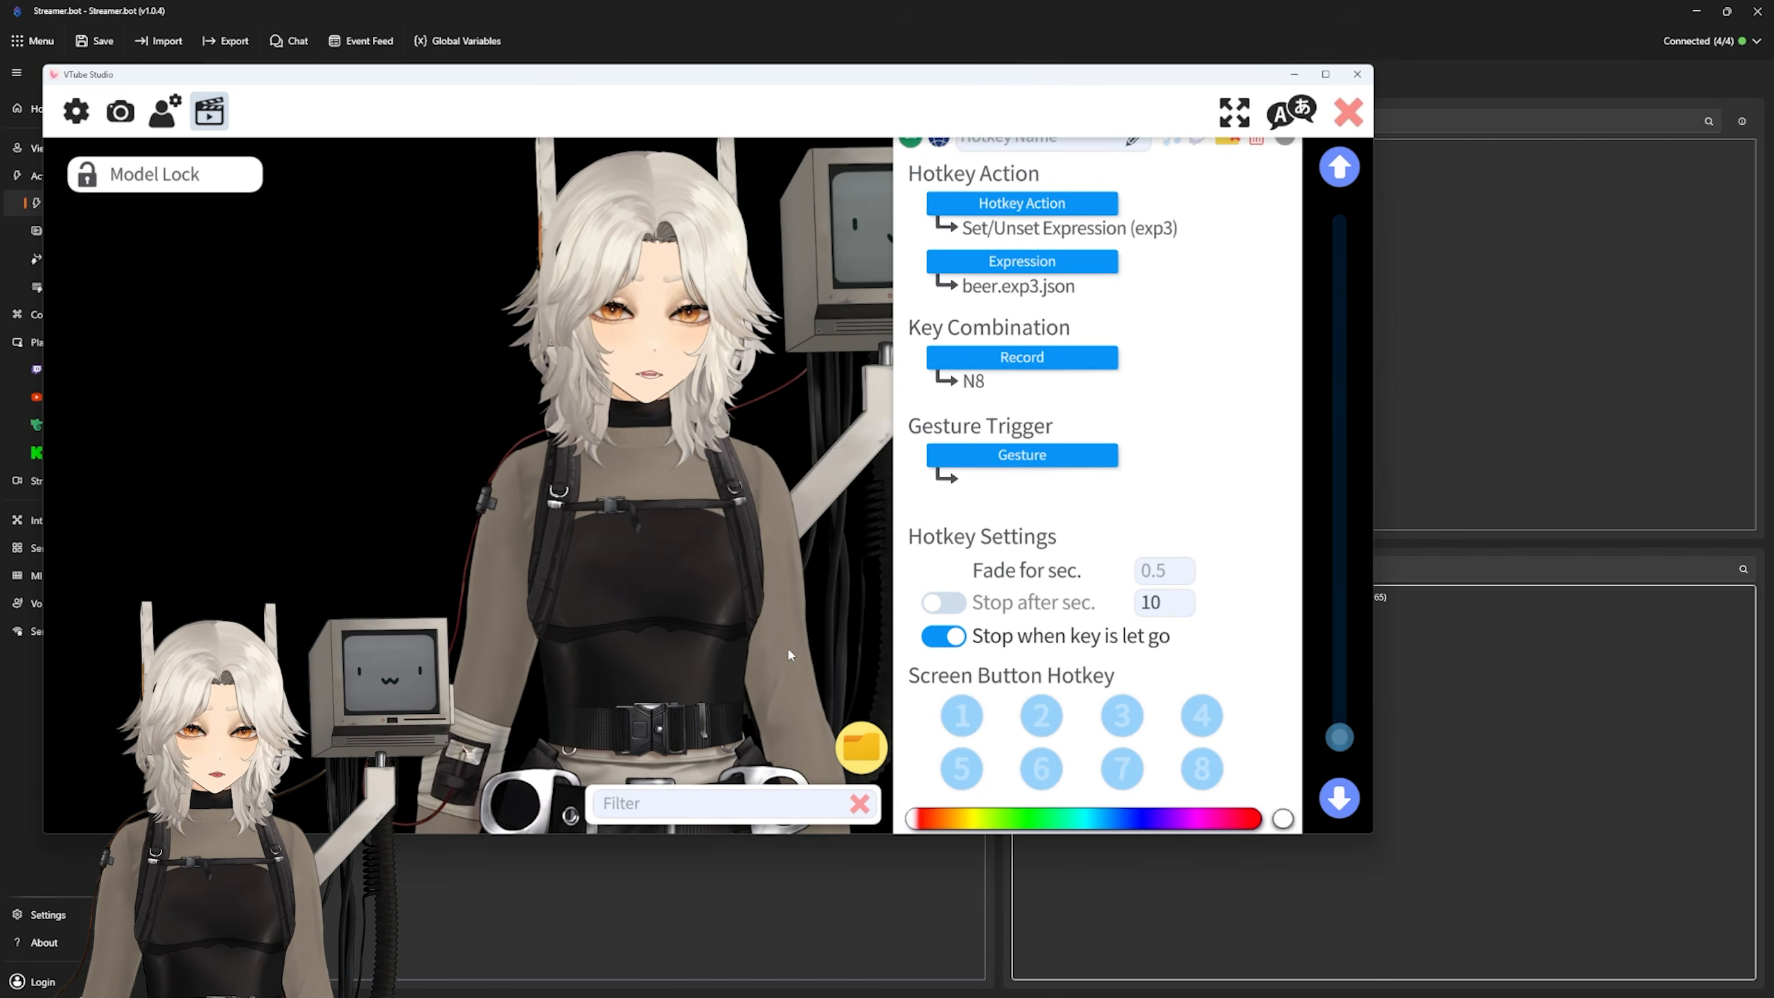
Step: Disable Stop when key is let go and clear the key combination of the beer expression hotkey
{"action": "left_click", "coordinate": [942, 636]}
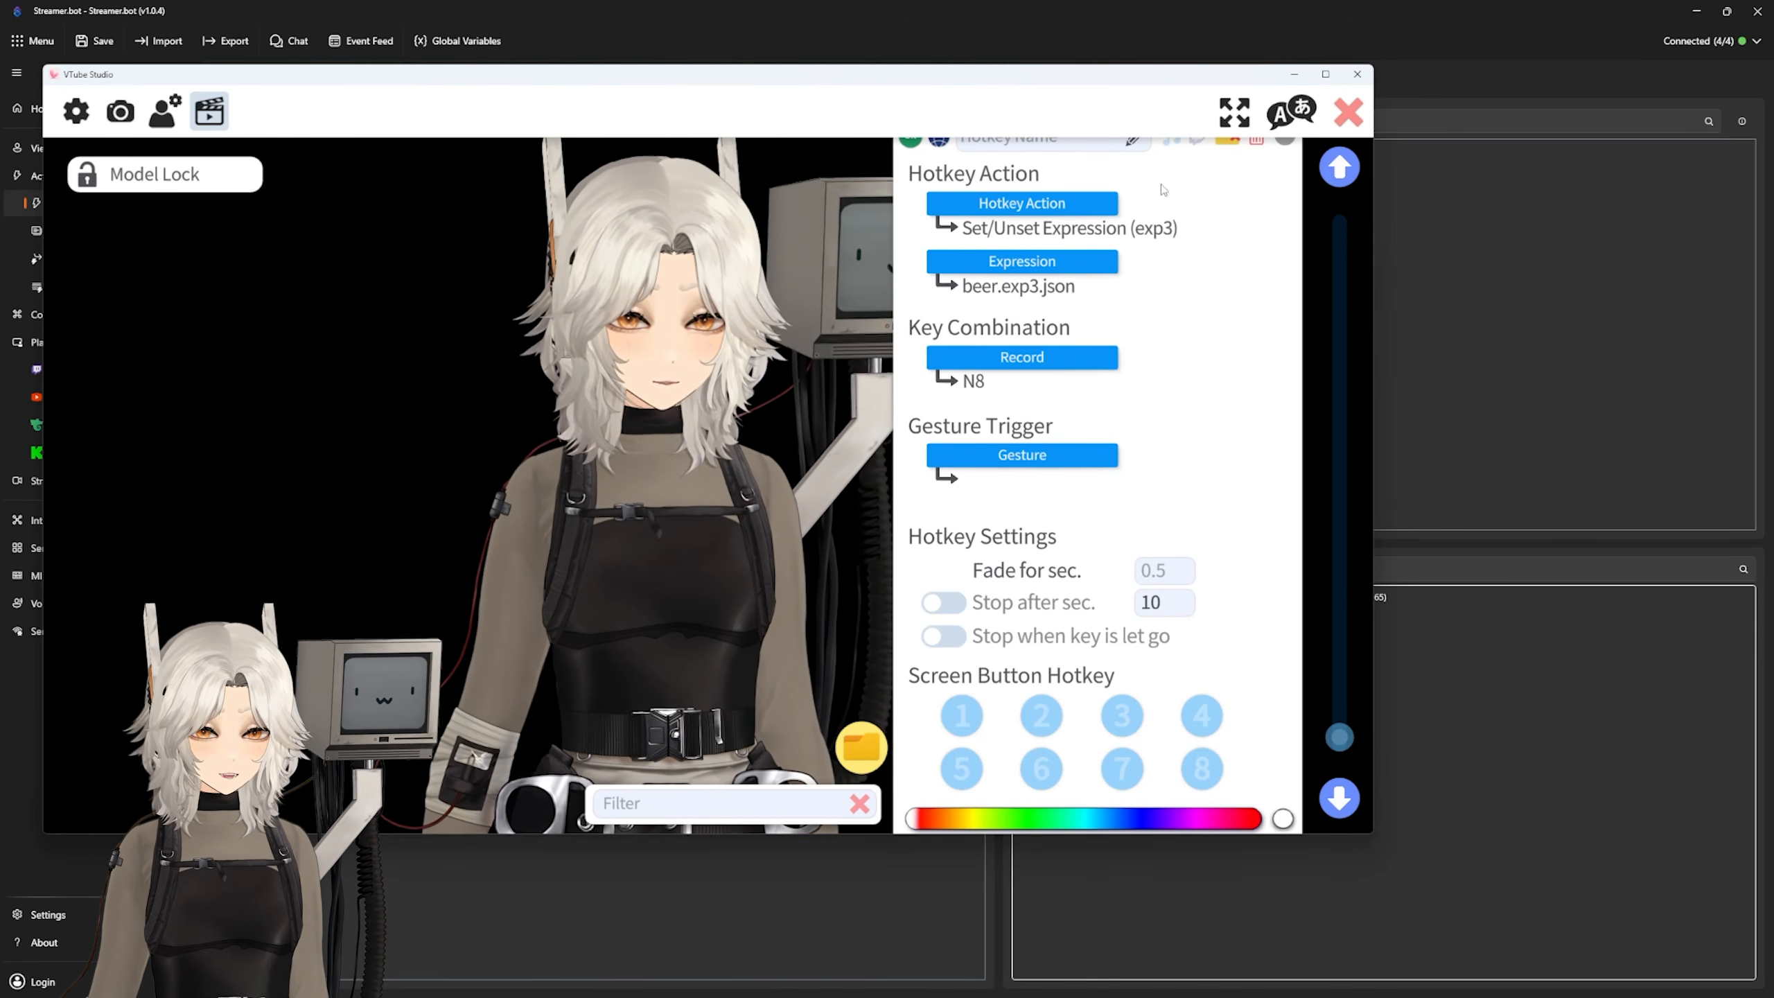
{"action": "left_click", "coordinate": [972, 355]}
{"action": "left_click", "coordinate": [805, 654]}
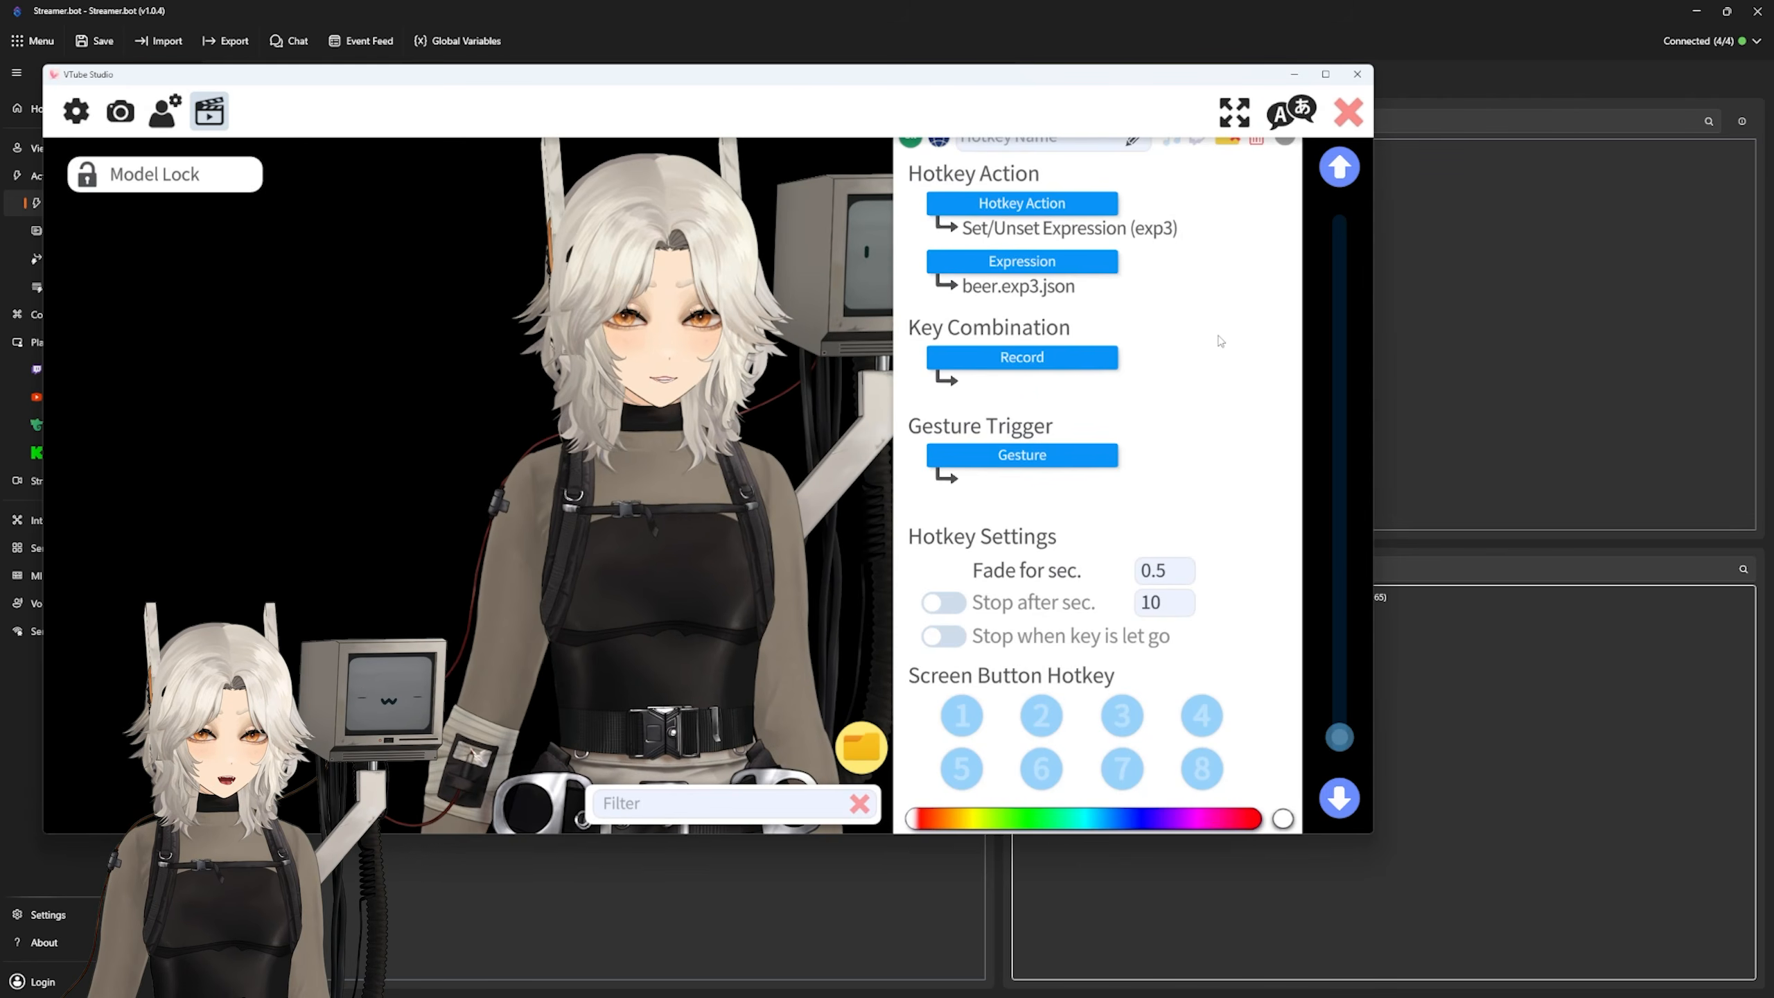
Step: Switch back to VTube Studio and try creating a new expression named angry with the Angry parameter enabled
{"action": "scroll", "coordinate": [1220, 340], "scroll_direction": "up", "scroll_amount": 1}
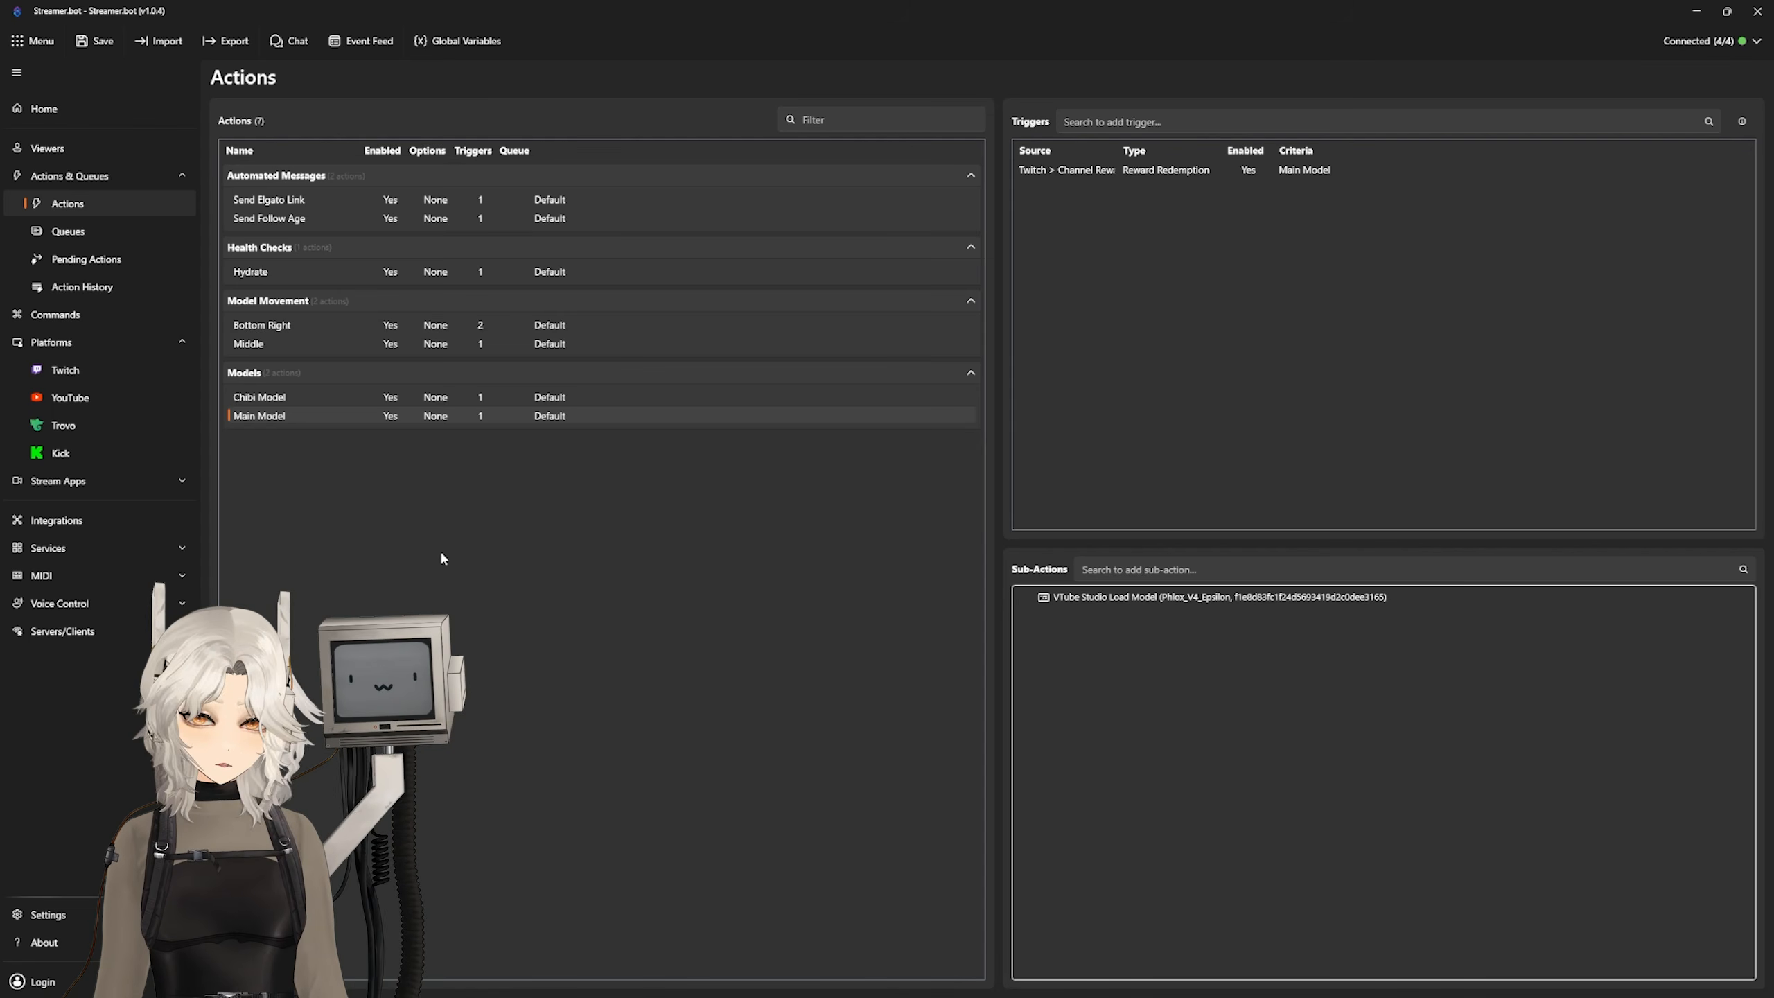
{"action": "key", "text": "alt+Tab"}
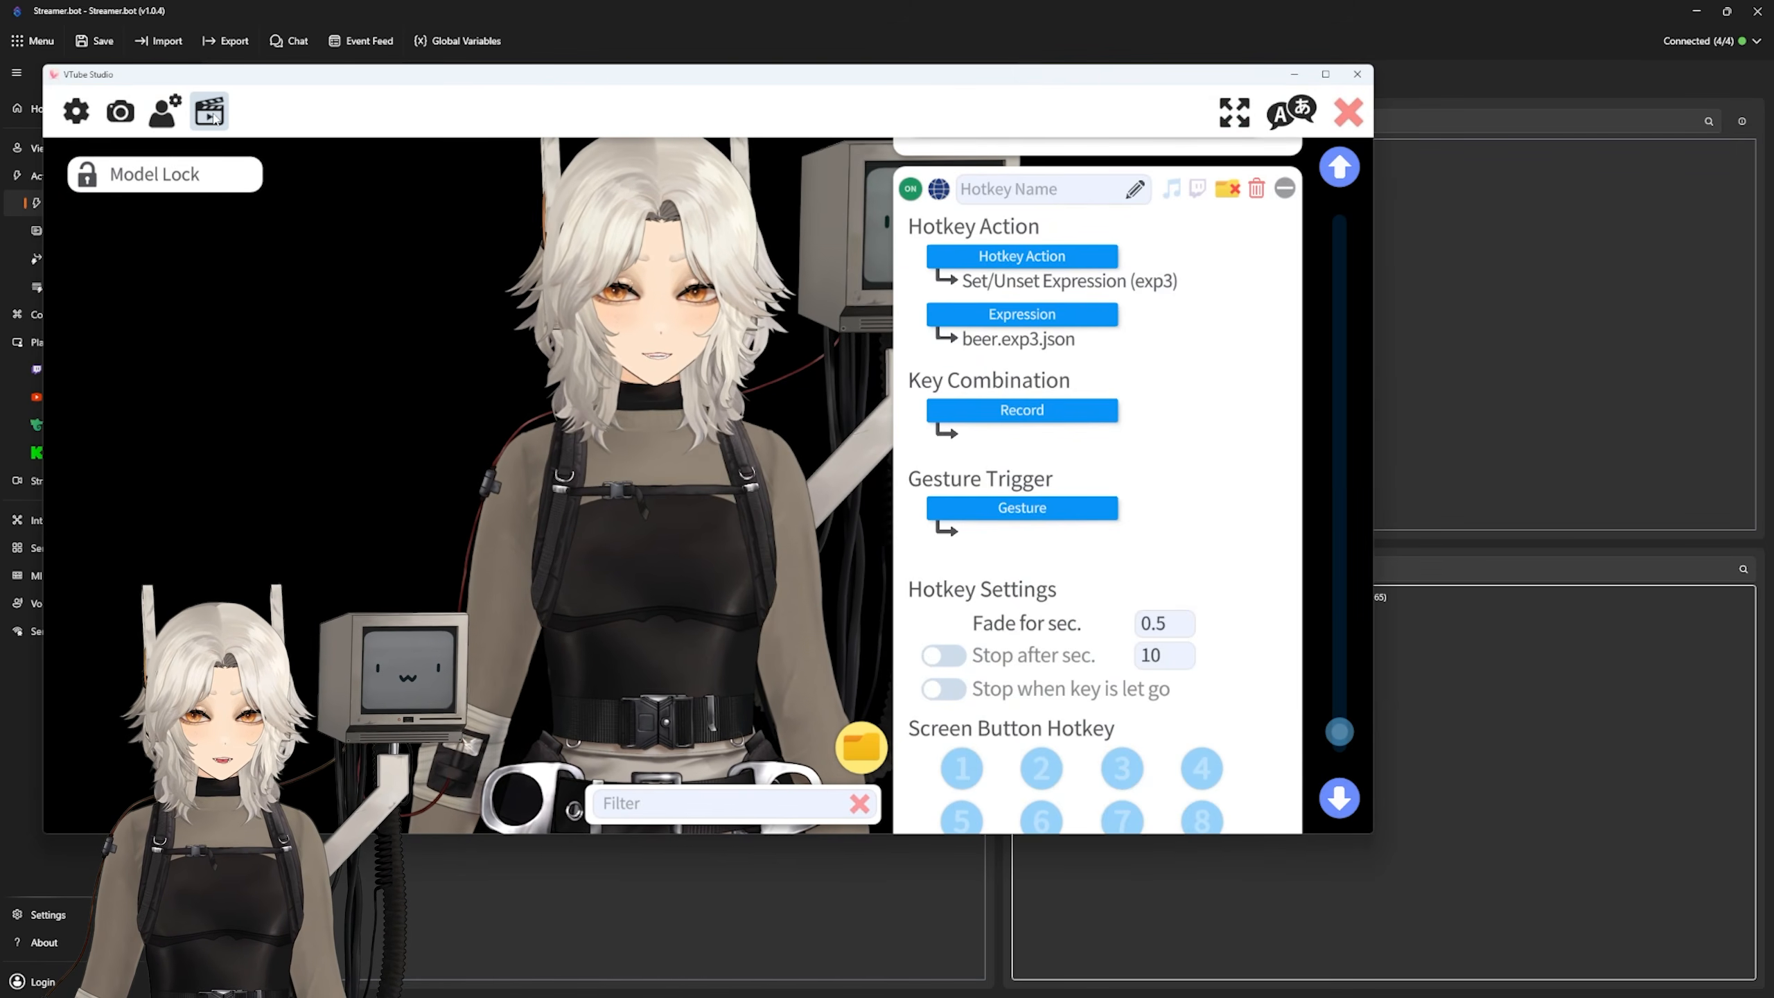
{"action": "left_click", "coordinate": [1339, 168]}
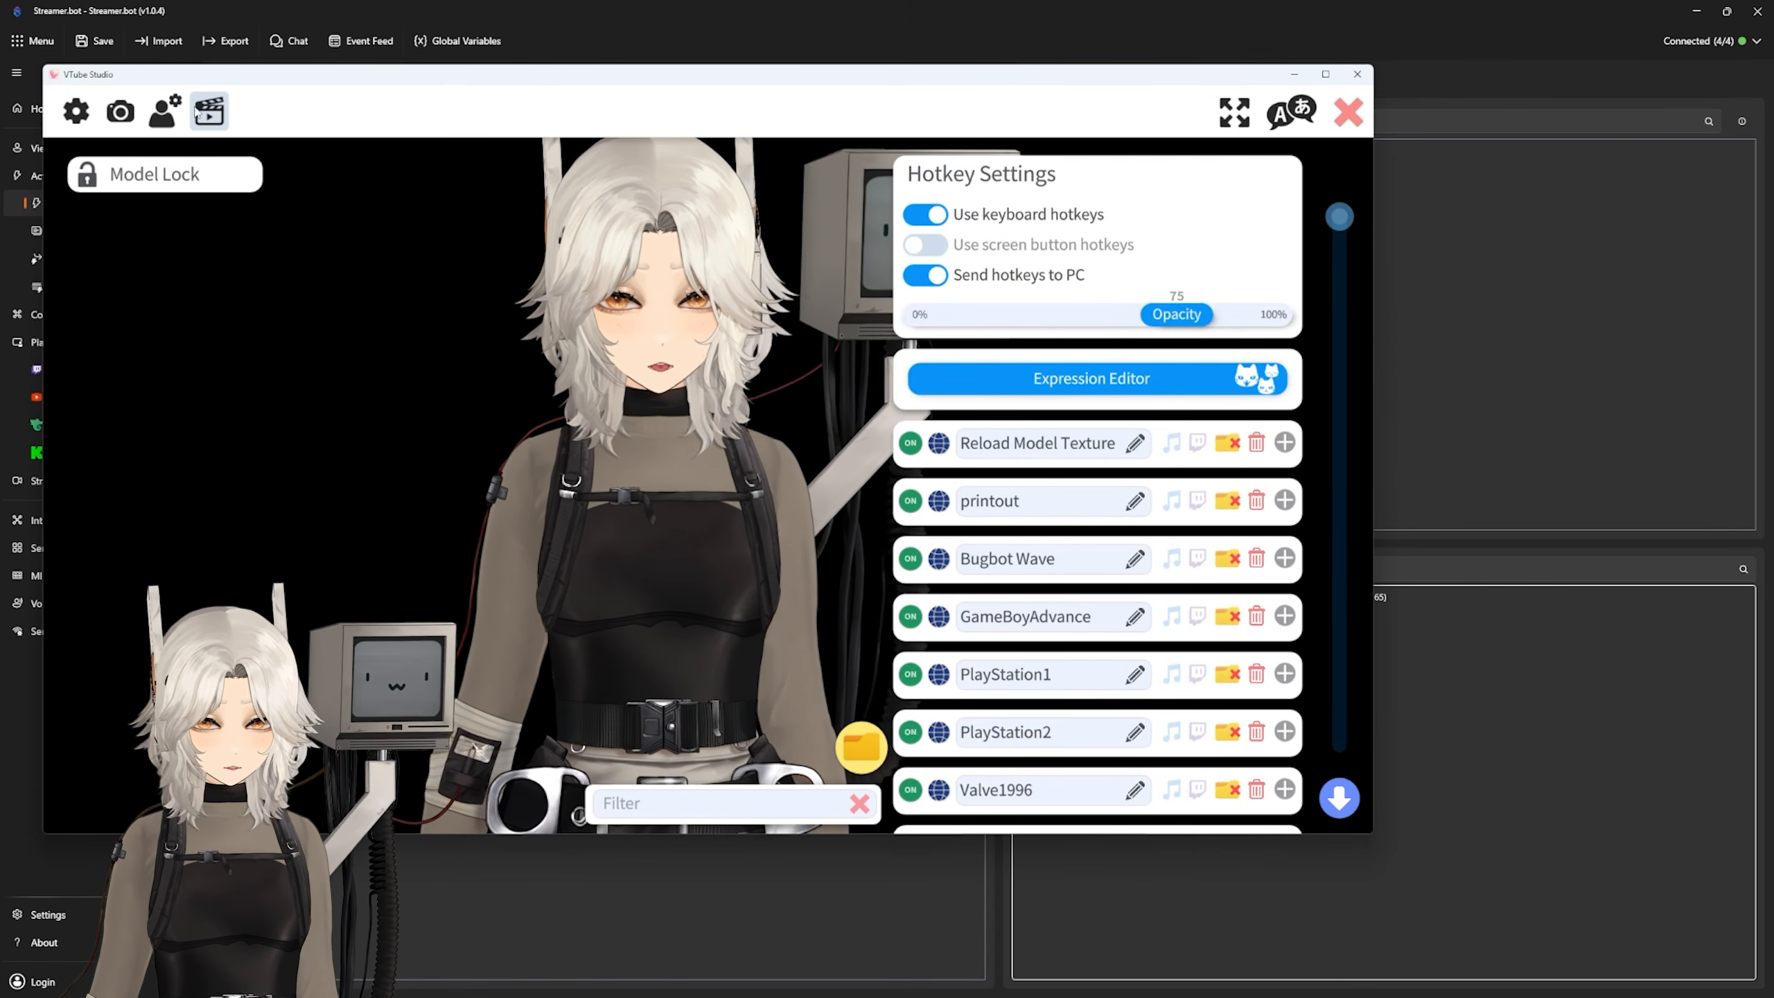
{"action": "left_click", "coordinate": [1092, 378]}
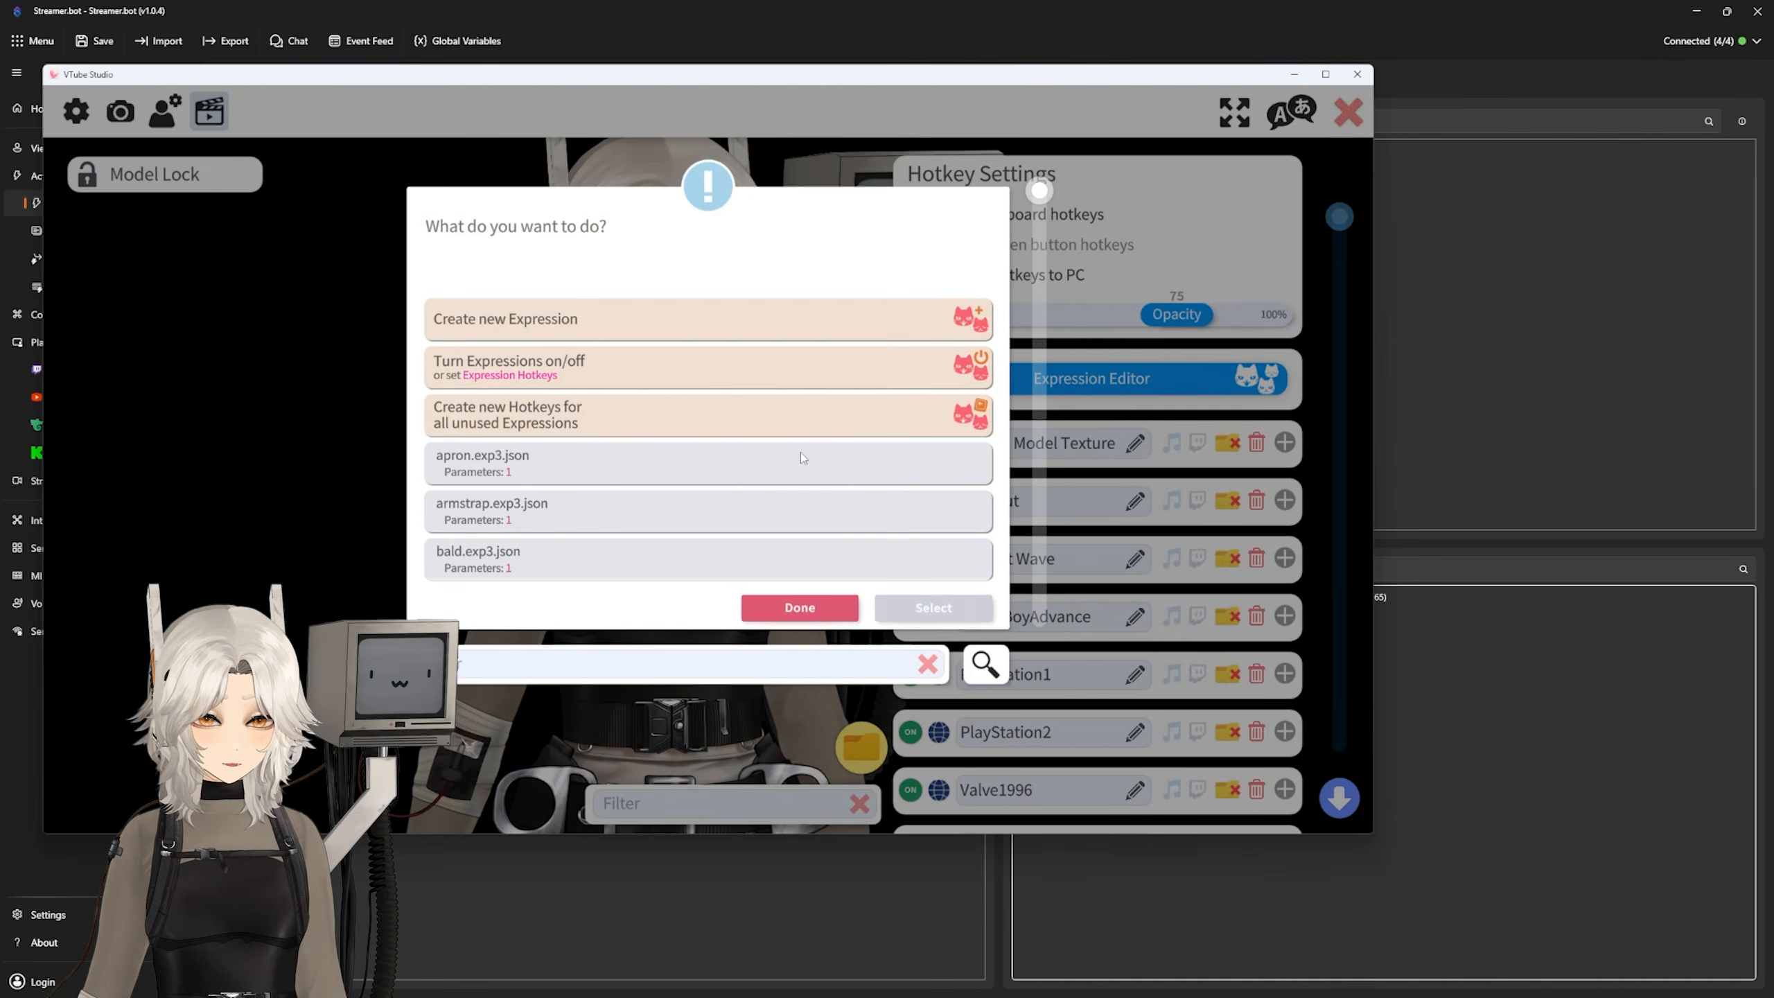
{"action": "left_click", "coordinate": [747, 314]}
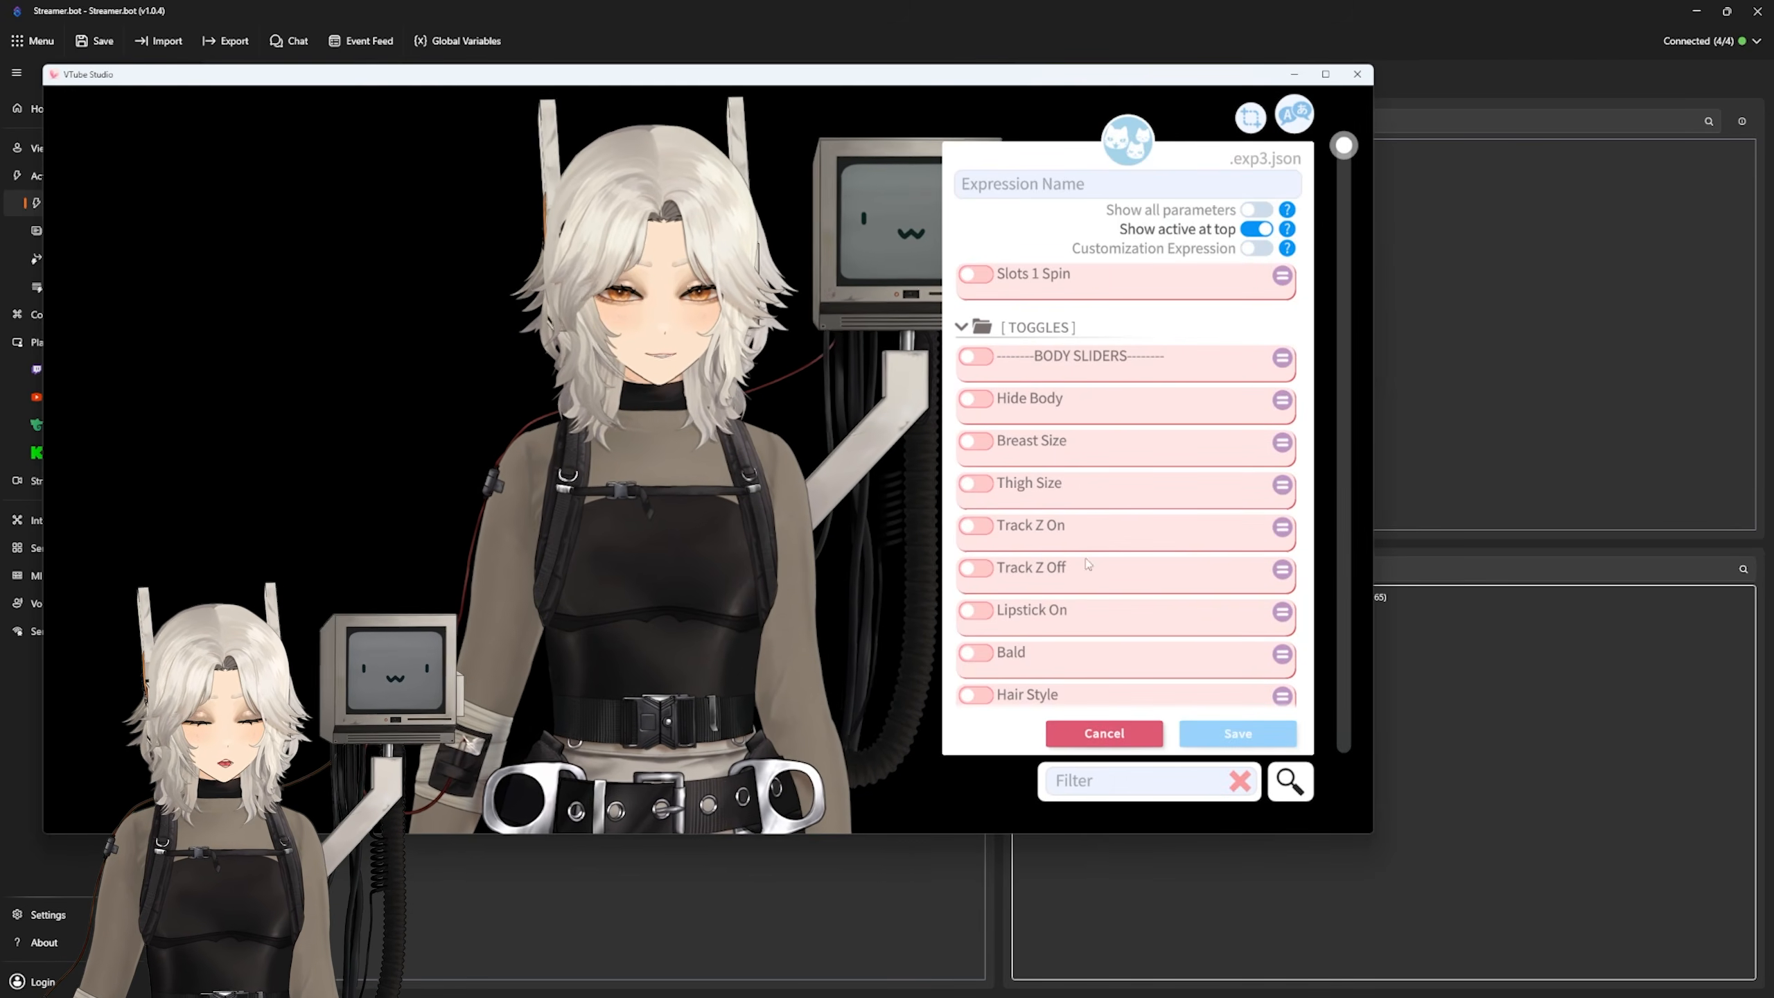
{"action": "scroll", "coordinate": [1118, 489], "scroll_direction": "down", "scroll_amount": 5}
{"action": "left_click", "coordinate": [976, 417]}
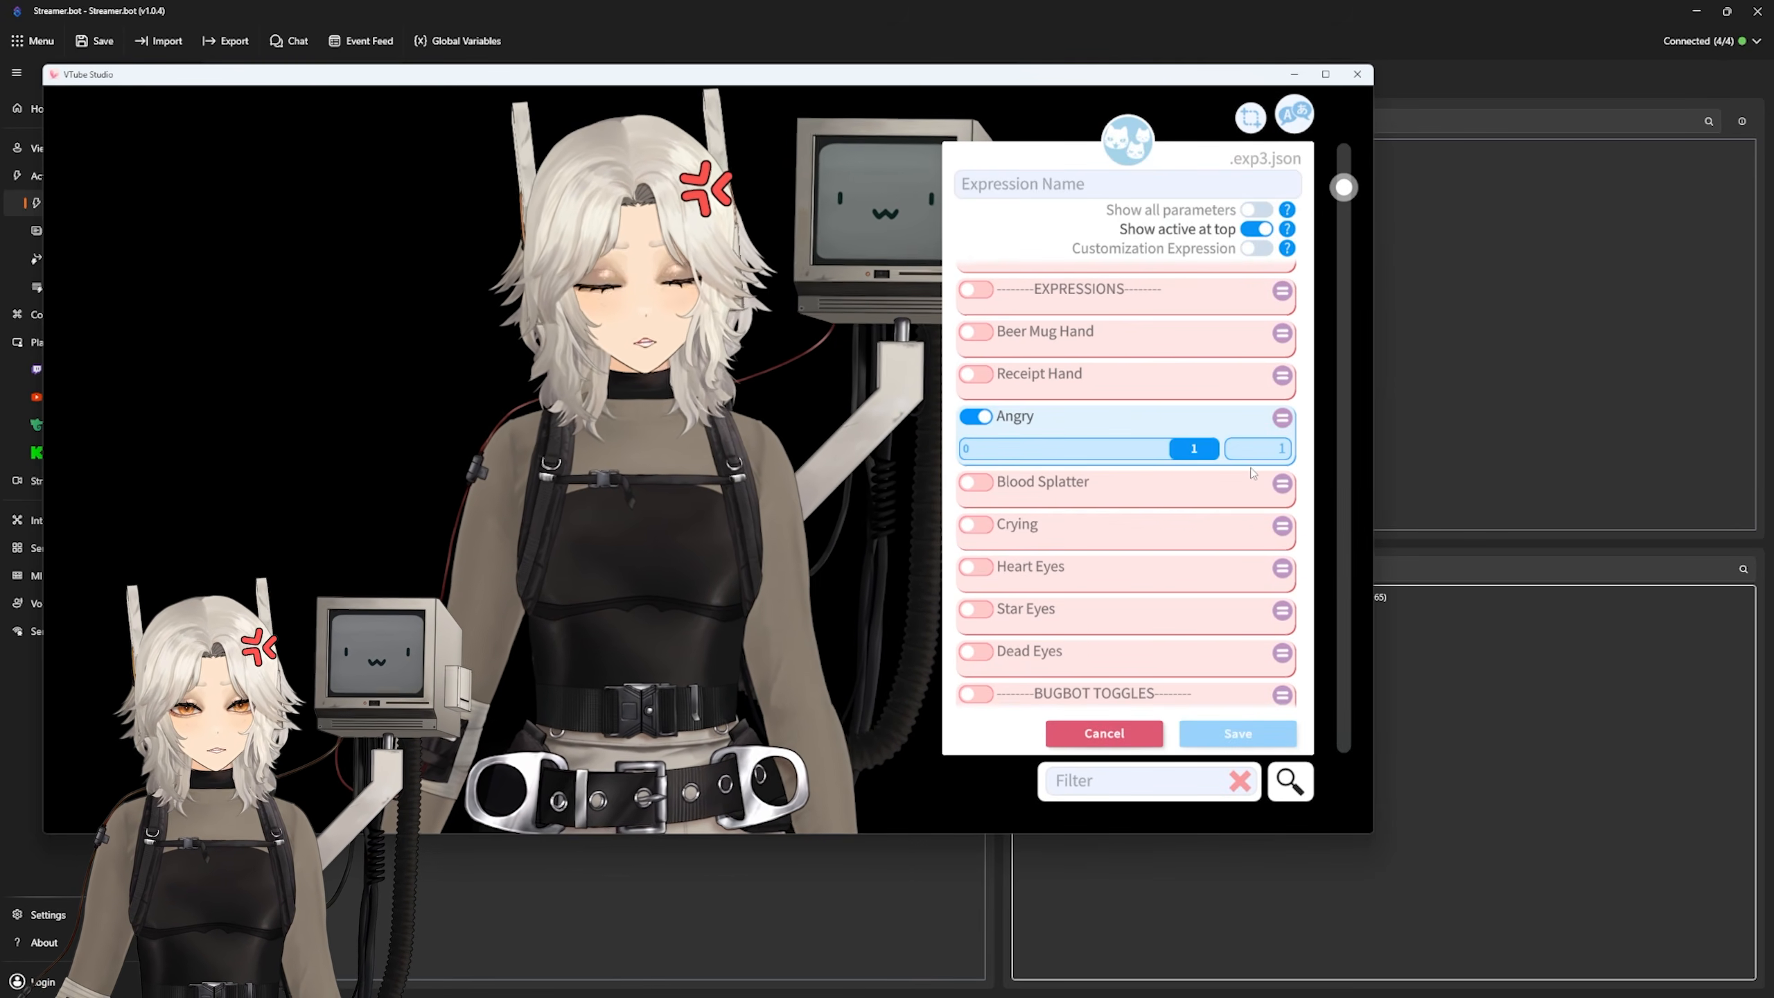
{"action": "left_click", "coordinate": [1051, 189]}
{"action": "type", "text": "angry"}
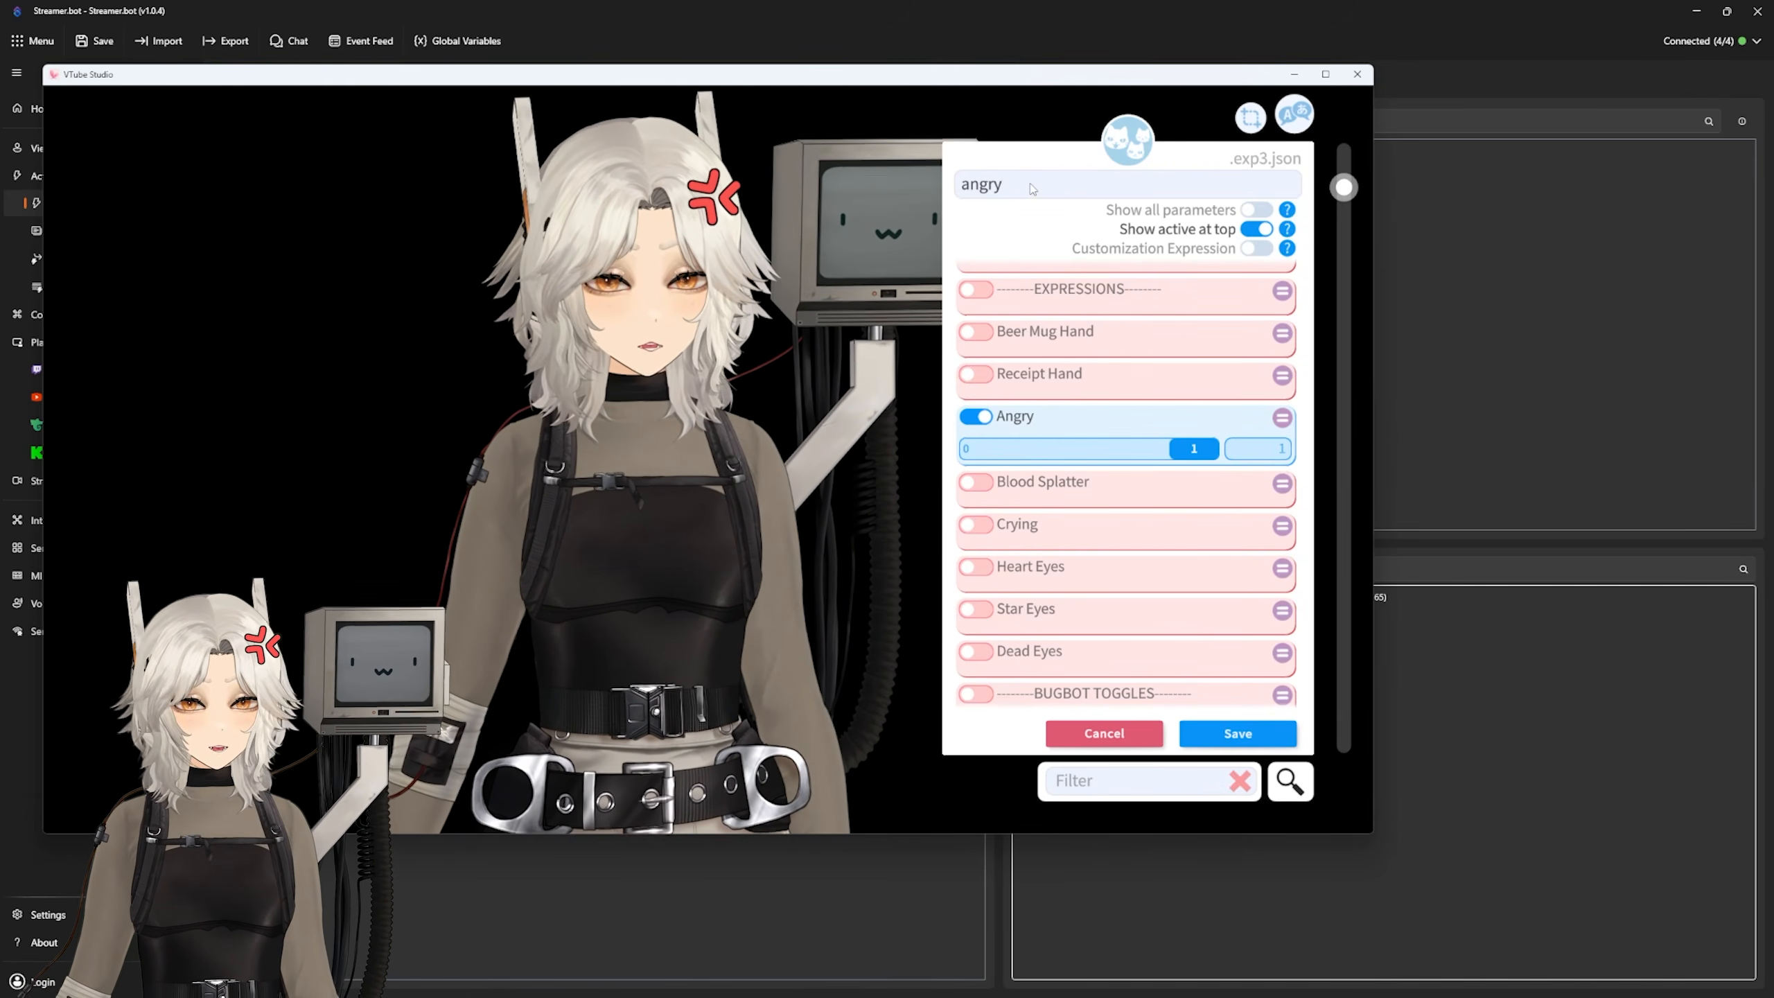
Step: Rename the new expression to blue and disable its Angry parameter
{"action": "left_click_drag", "start_coordinate": [994, 184], "coordinate": [892, 183]}
{"action": "key", "text": "BackSpace"}
{"action": "key", "text": "Delete"}
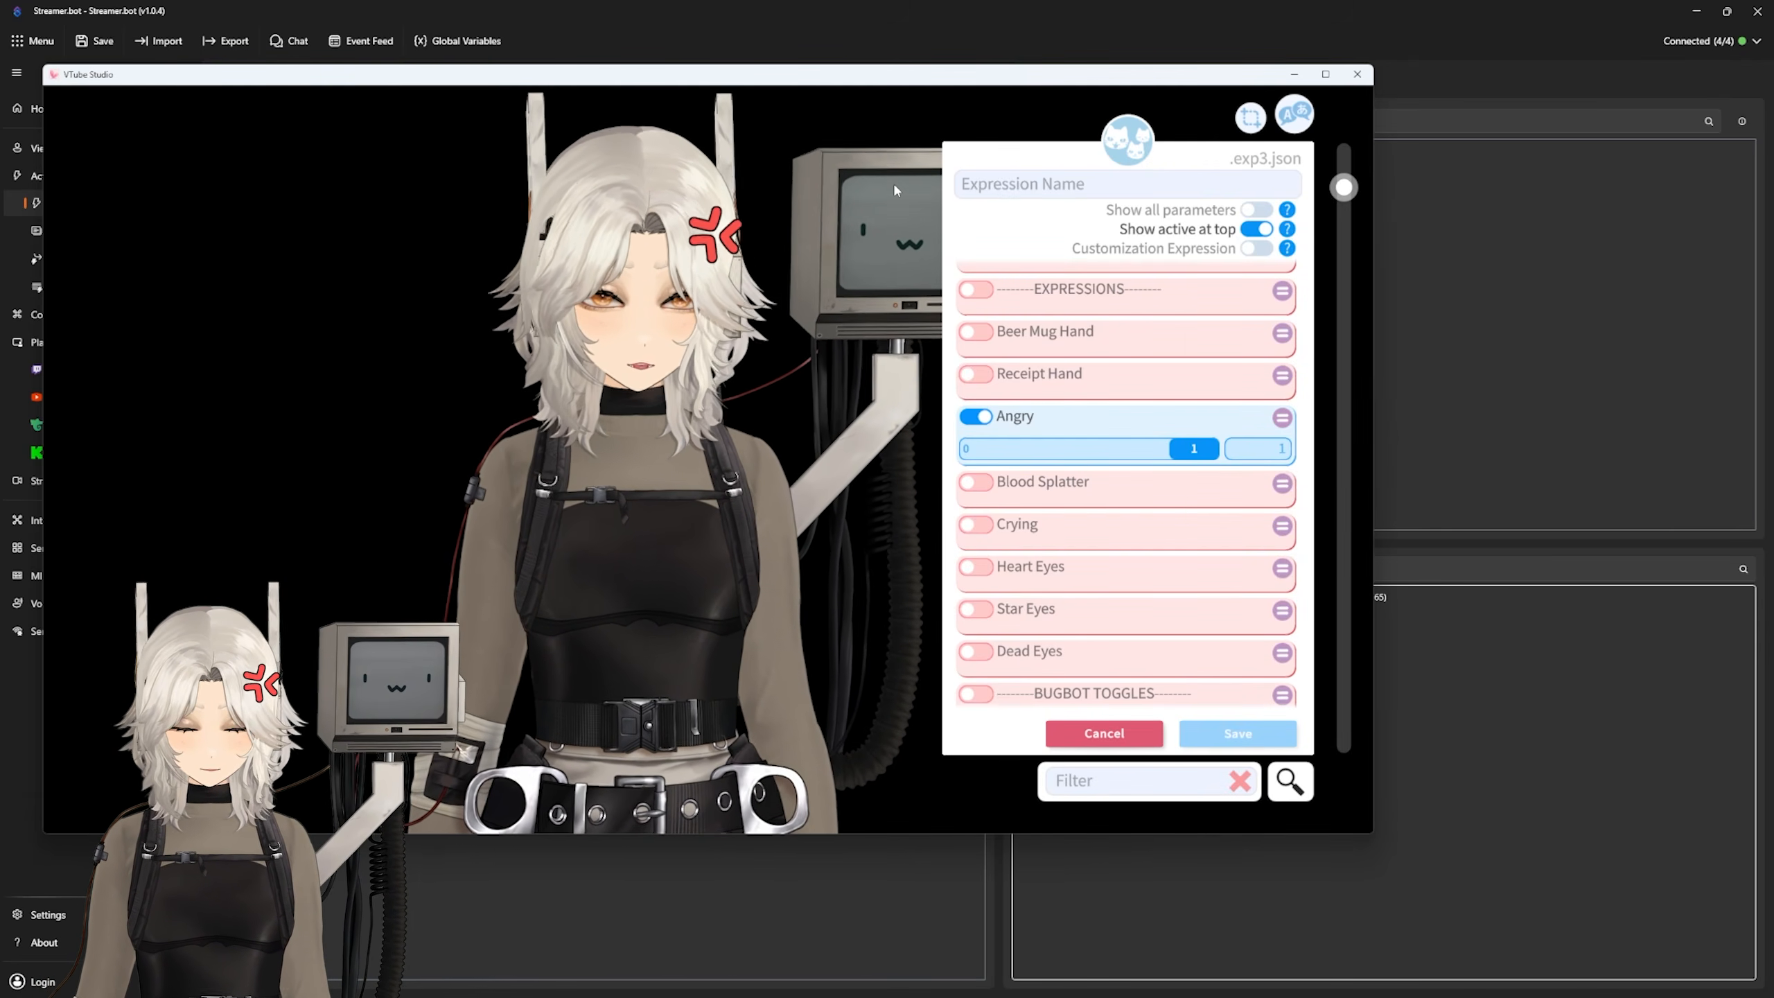
{"action": "type", "text": "blue"}
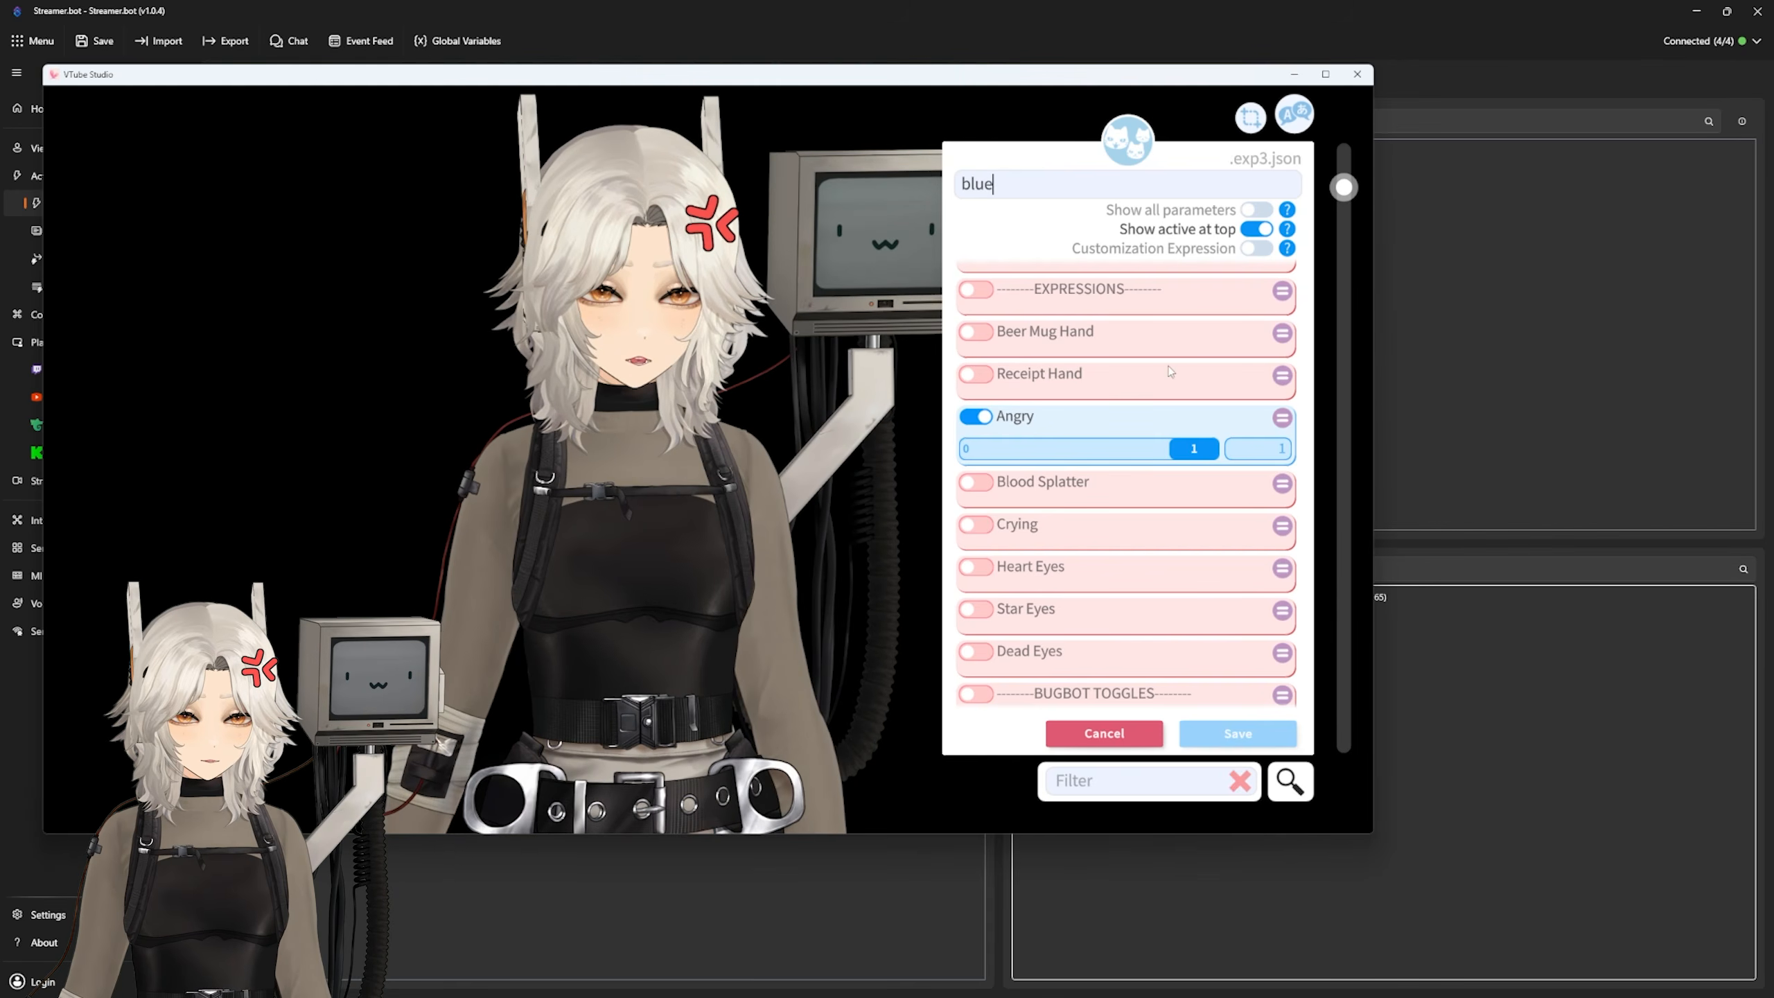
{"action": "left_click", "coordinate": [976, 417]}
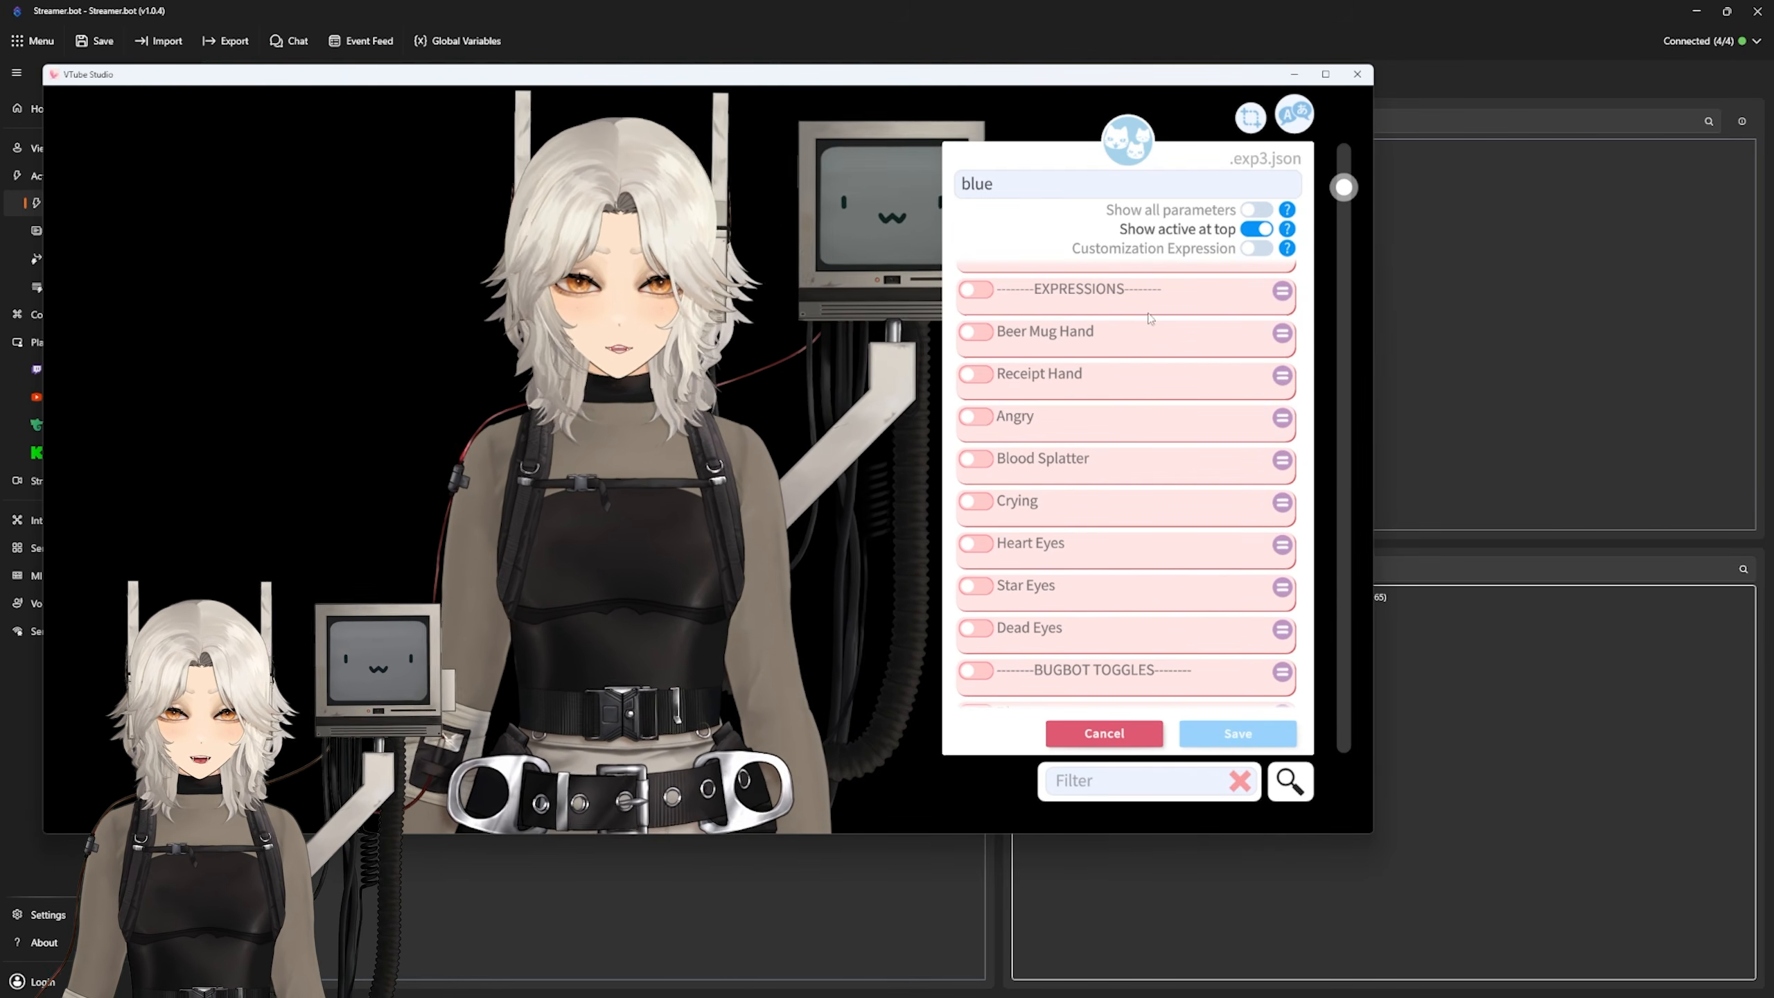
Step: Try Iris Hue at about 217.25, Iris Saturation at 97.76 and Iris Lightness at 73.41 for the blue expression, and close its editor without saving
{"action": "left_click_drag", "start_coordinate": [1342, 189], "coordinate": [1340, 277]}
{"action": "scroll", "coordinate": [1051, 418], "scroll_direction": "up", "scroll_amount": 5}
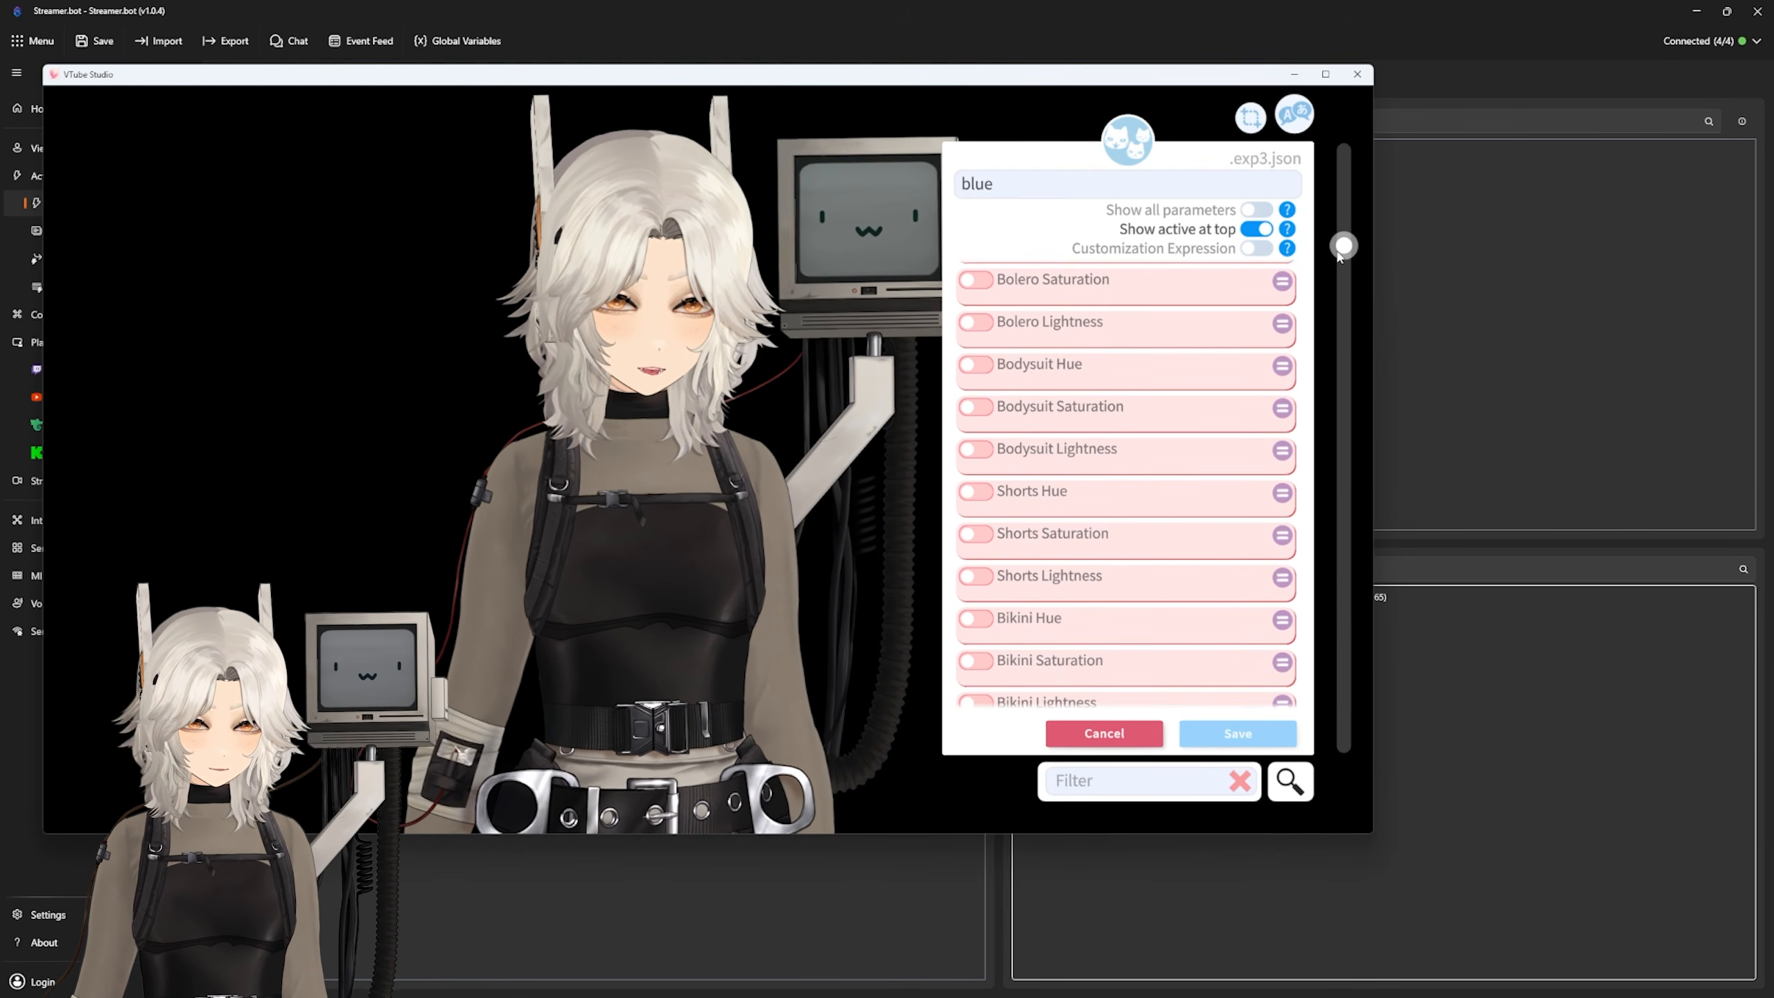
{"action": "scroll", "coordinate": [1051, 418], "scroll_direction": "up", "scroll_amount": 3}
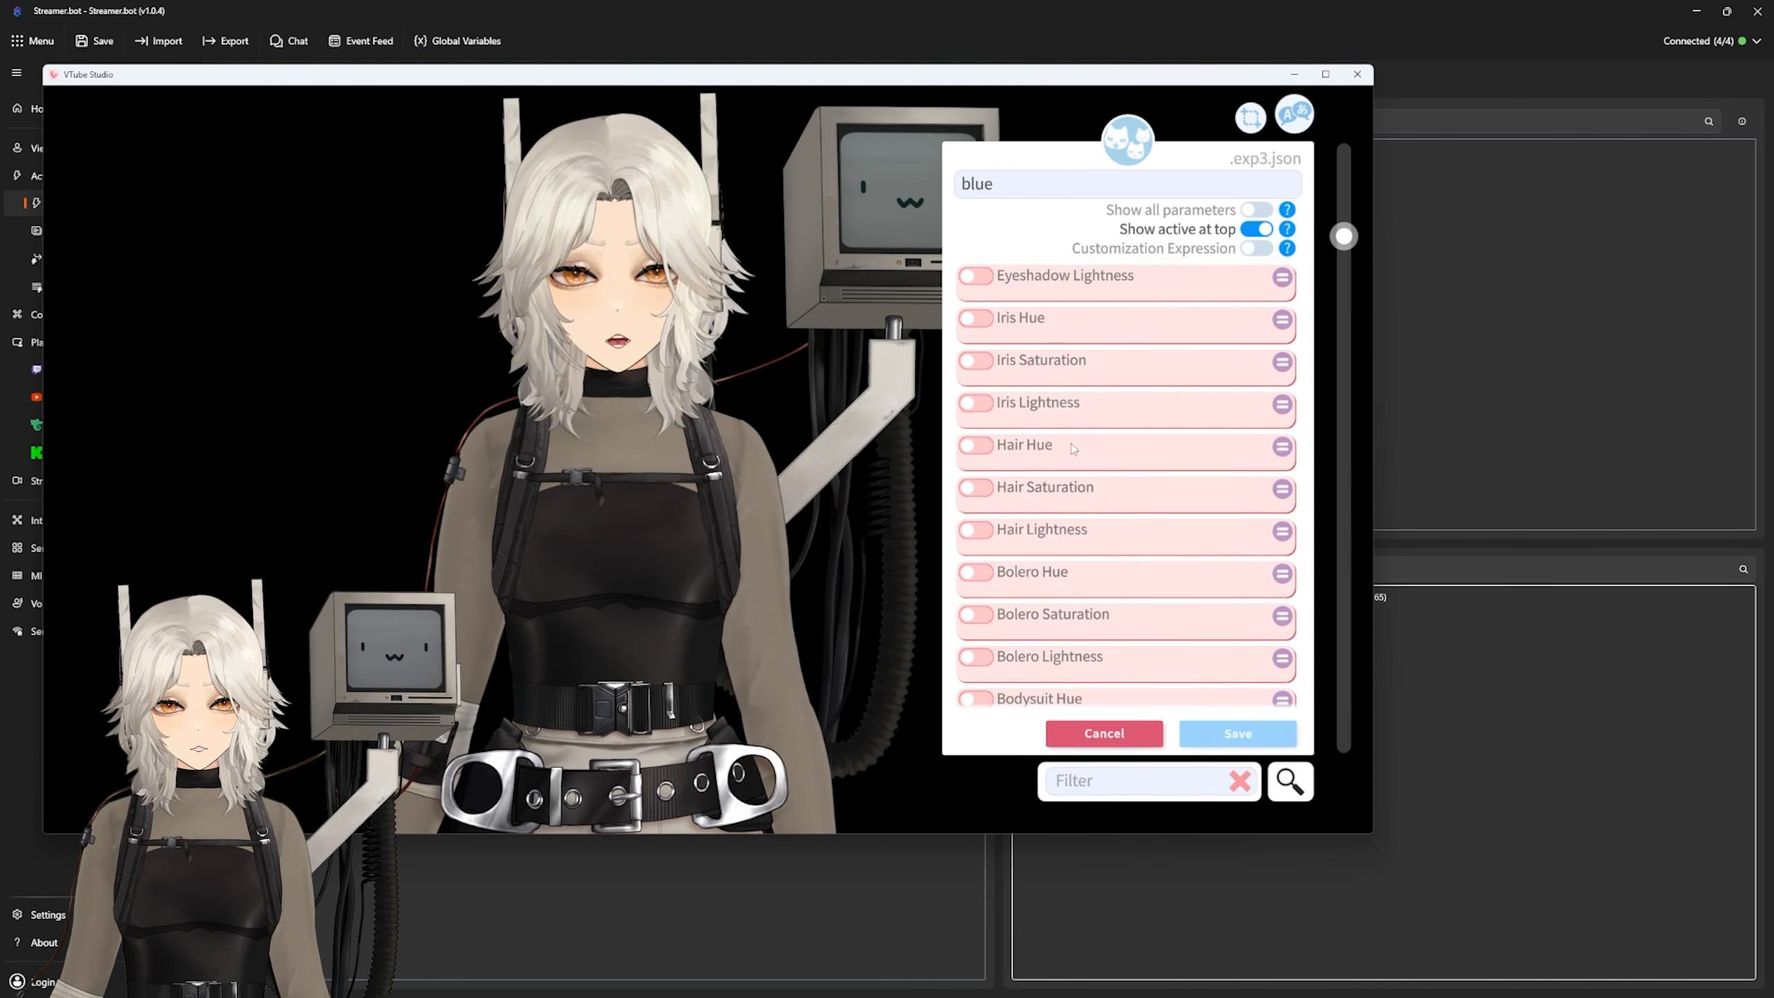
{"action": "scroll", "coordinate": [999, 529], "scroll_direction": "up", "scroll_amount": 4}
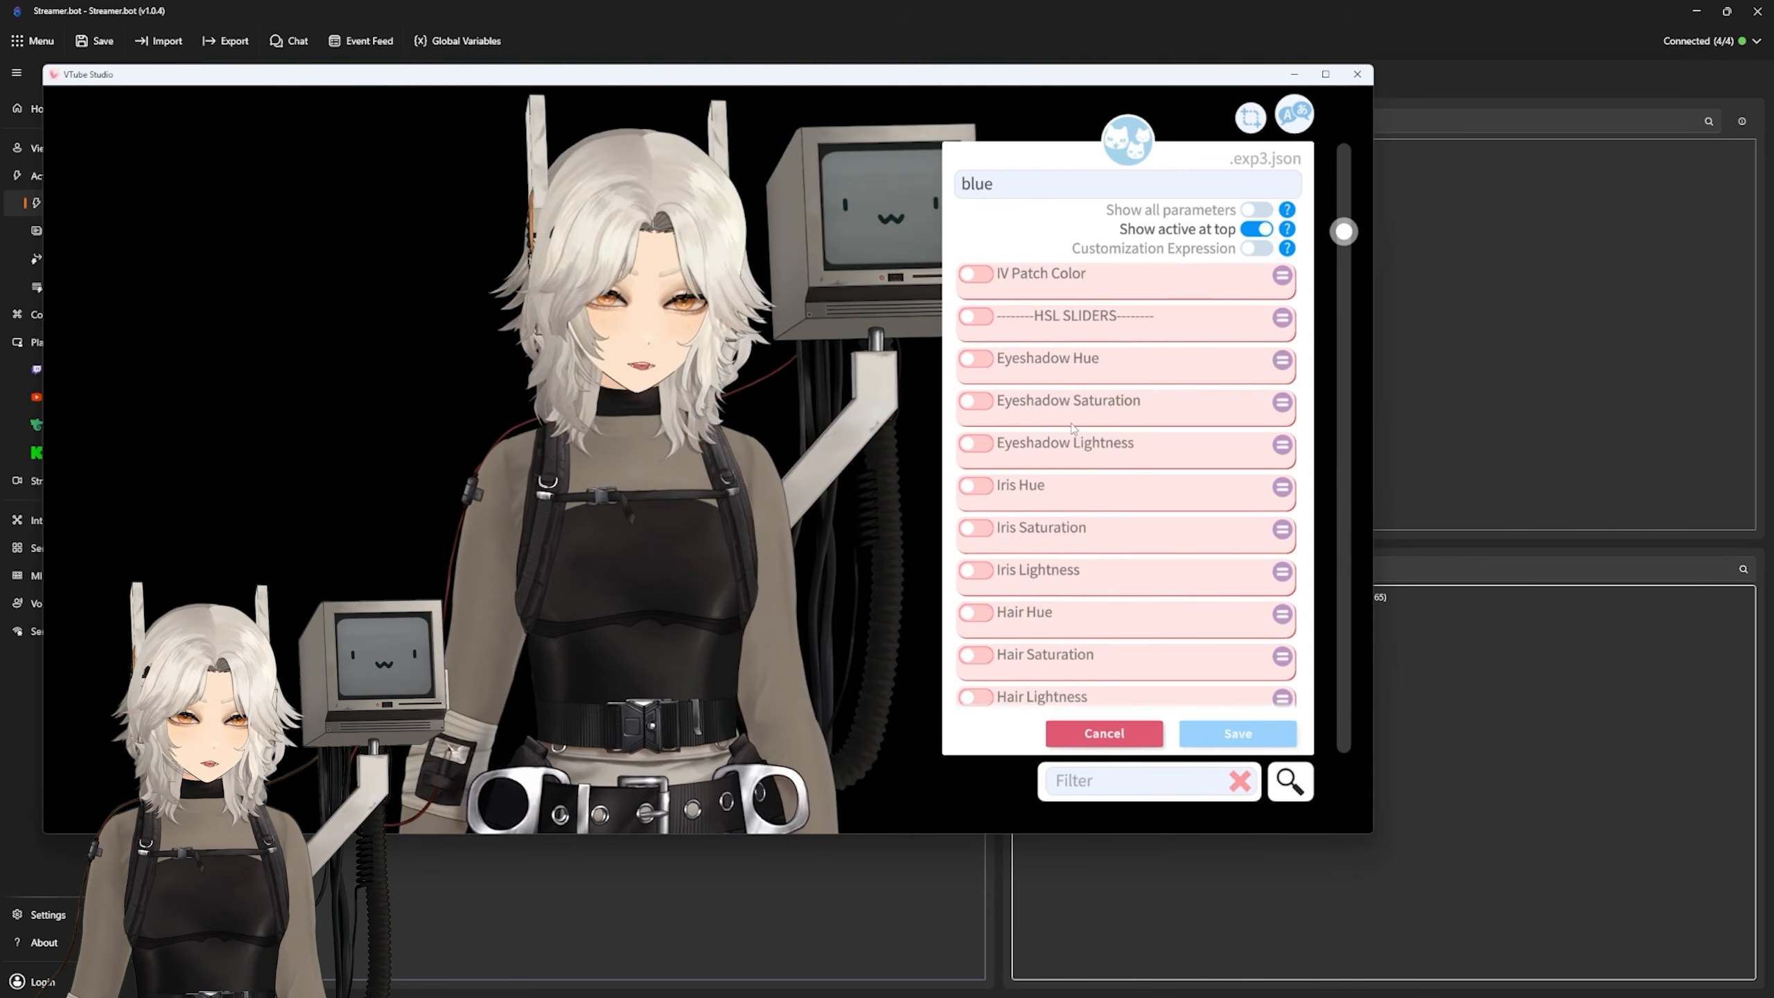
{"action": "scroll", "coordinate": [999, 530], "scroll_direction": "down", "scroll_amount": 2}
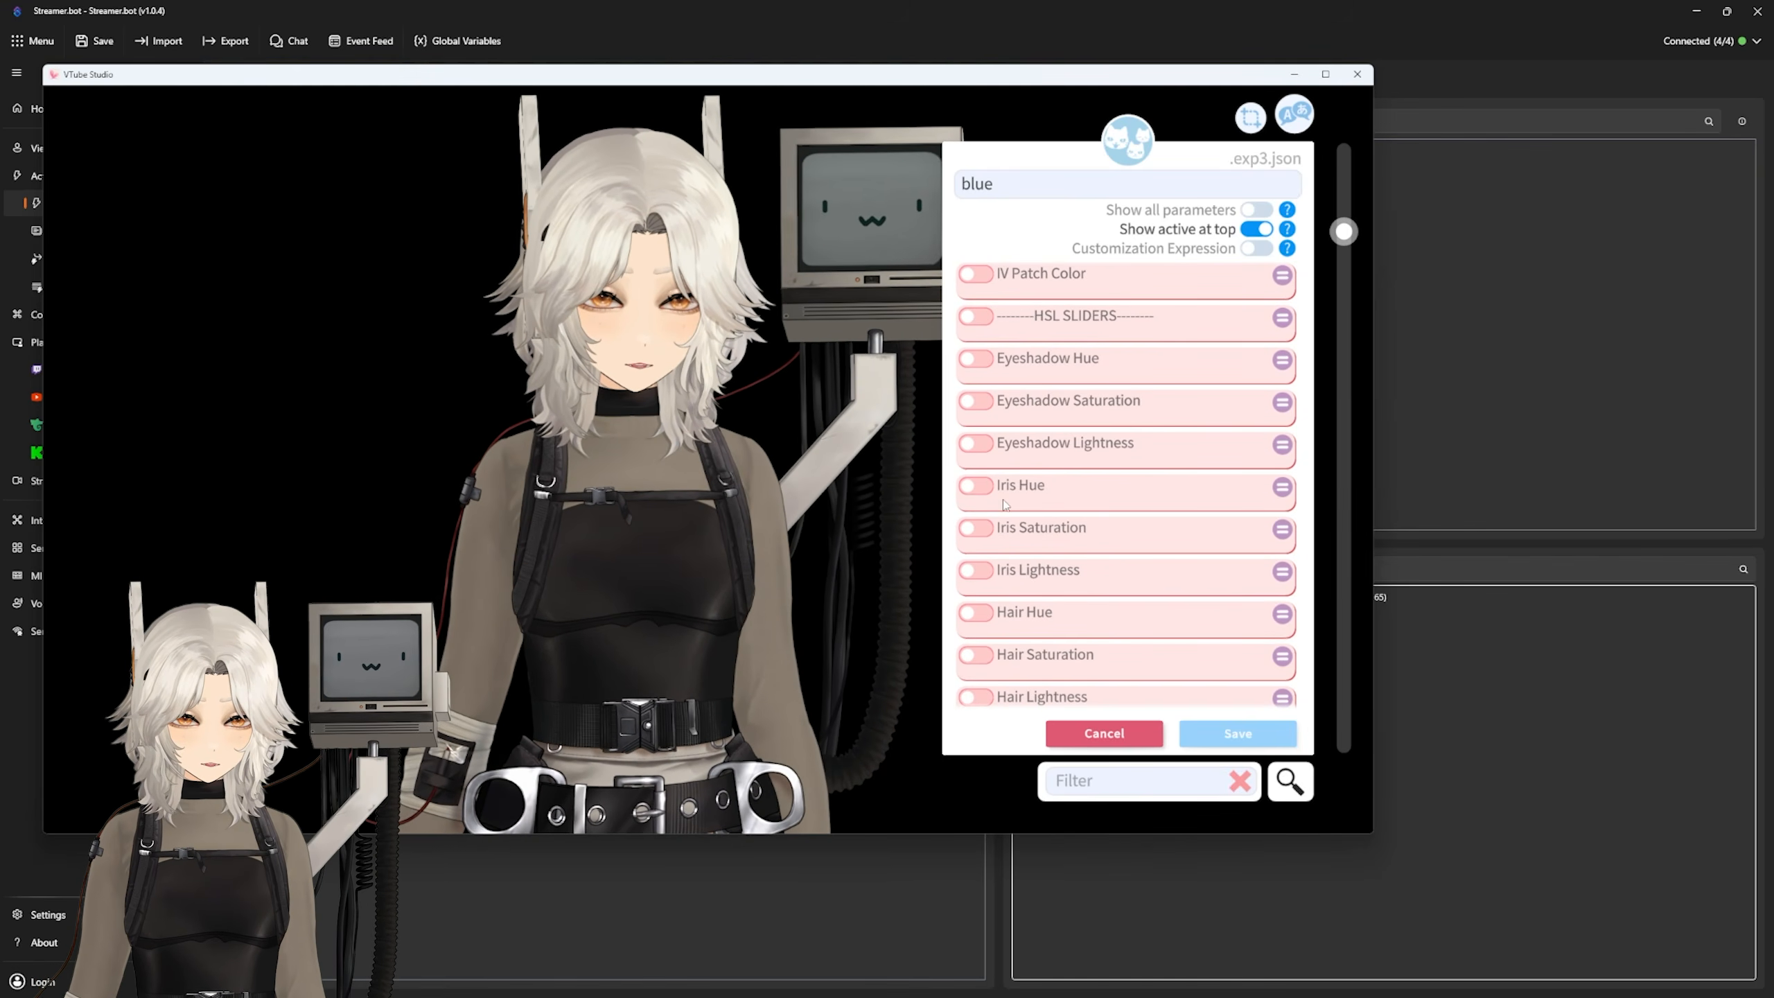
{"action": "left_click", "coordinate": [977, 487]}
{"action": "left_click_drag", "start_coordinate": [986, 510], "coordinate": [1110, 518]}
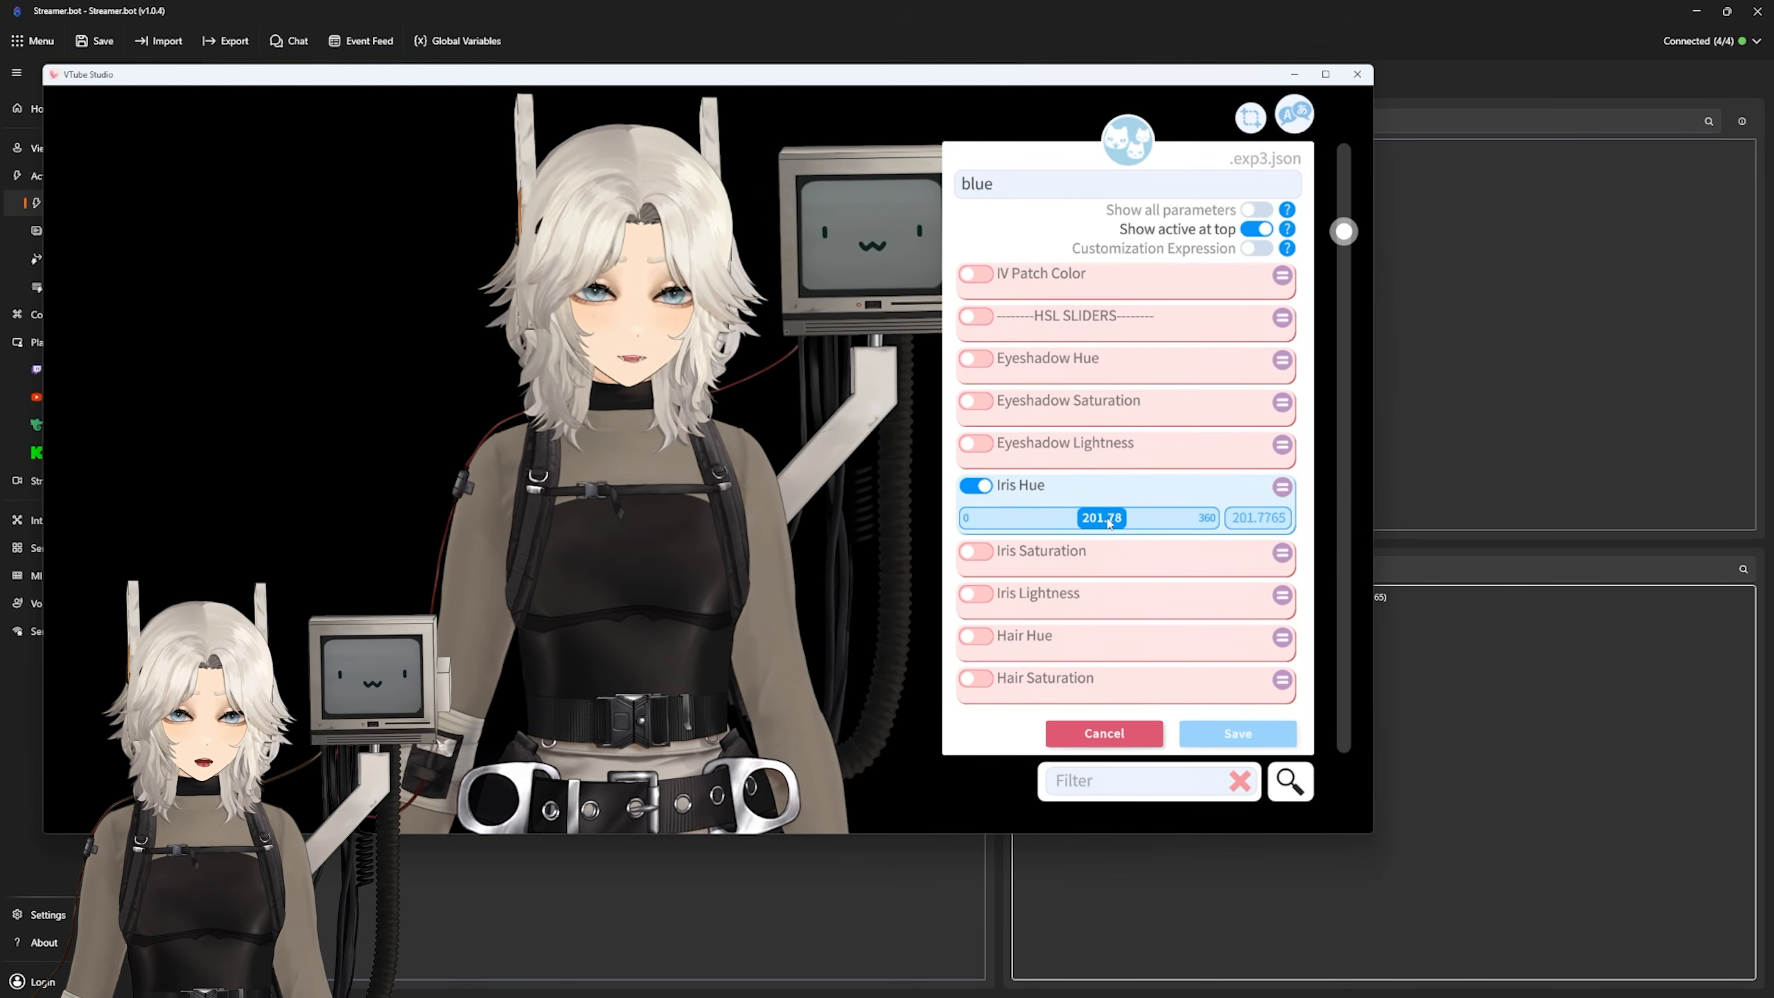
{"action": "left_click", "coordinate": [977, 552]}
{"action": "left_click_drag", "start_coordinate": [1133, 590], "coordinate": [1188, 586]}
{"action": "left_click", "coordinate": [976, 618]}
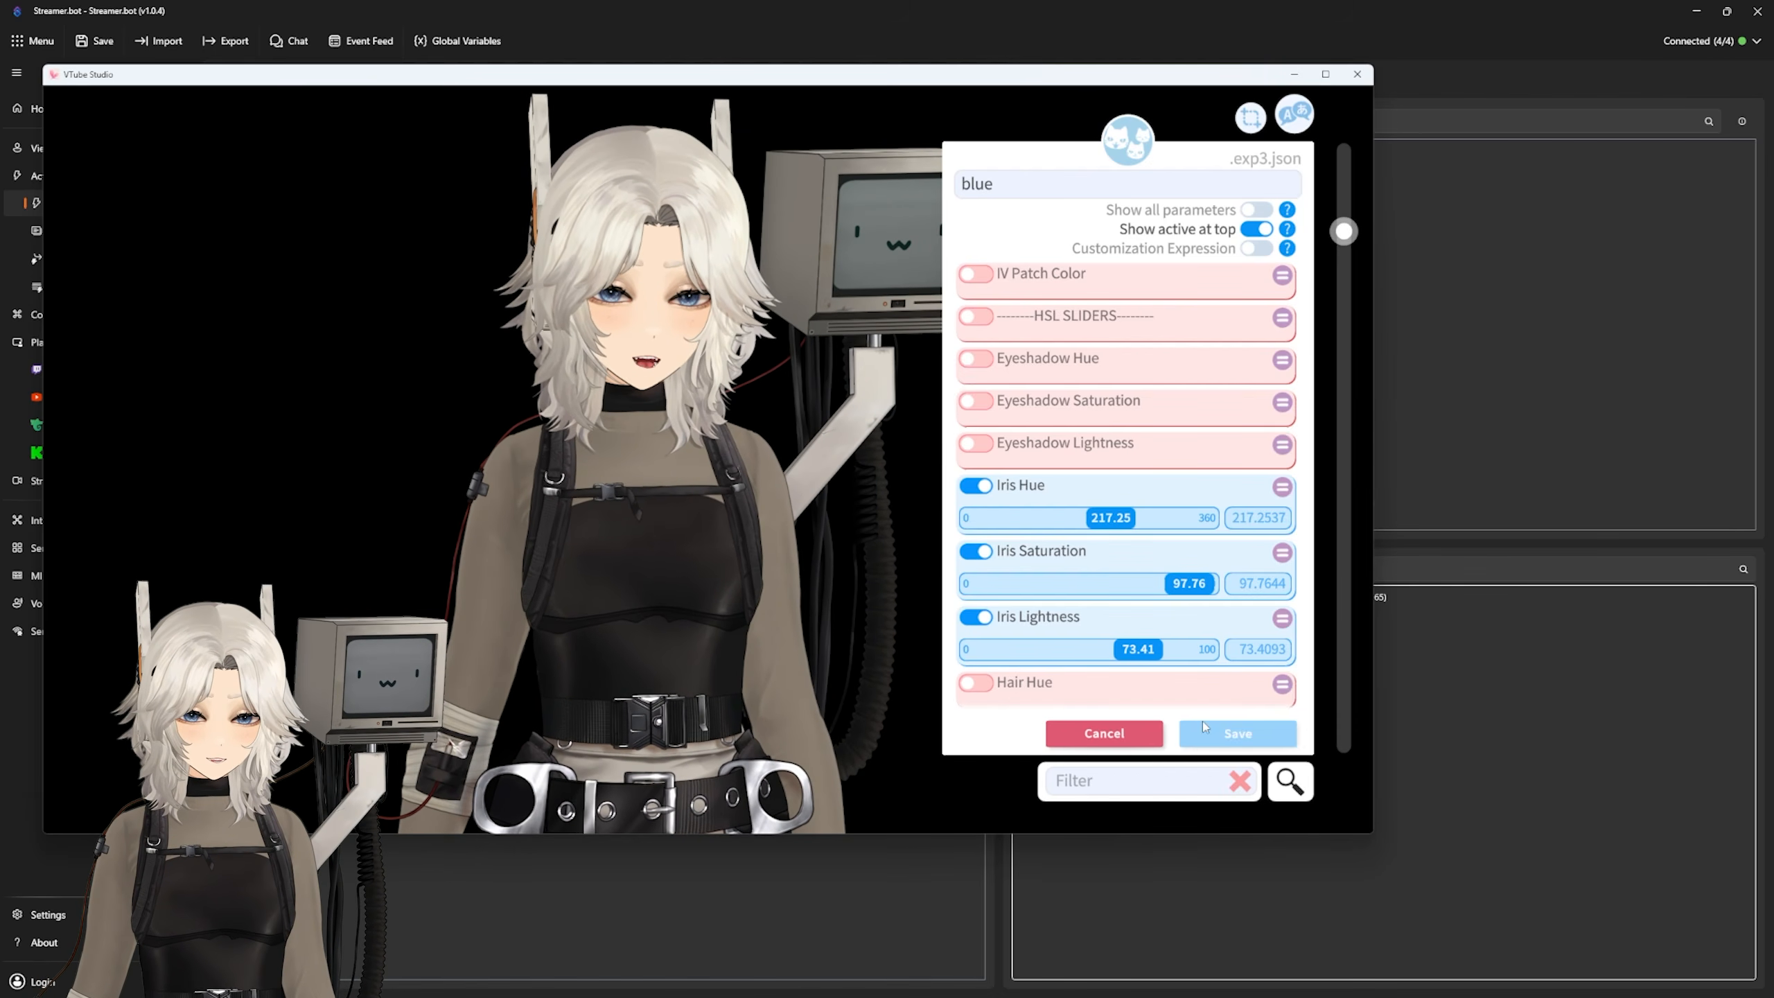
{"action": "left_click", "coordinate": [1223, 733]}
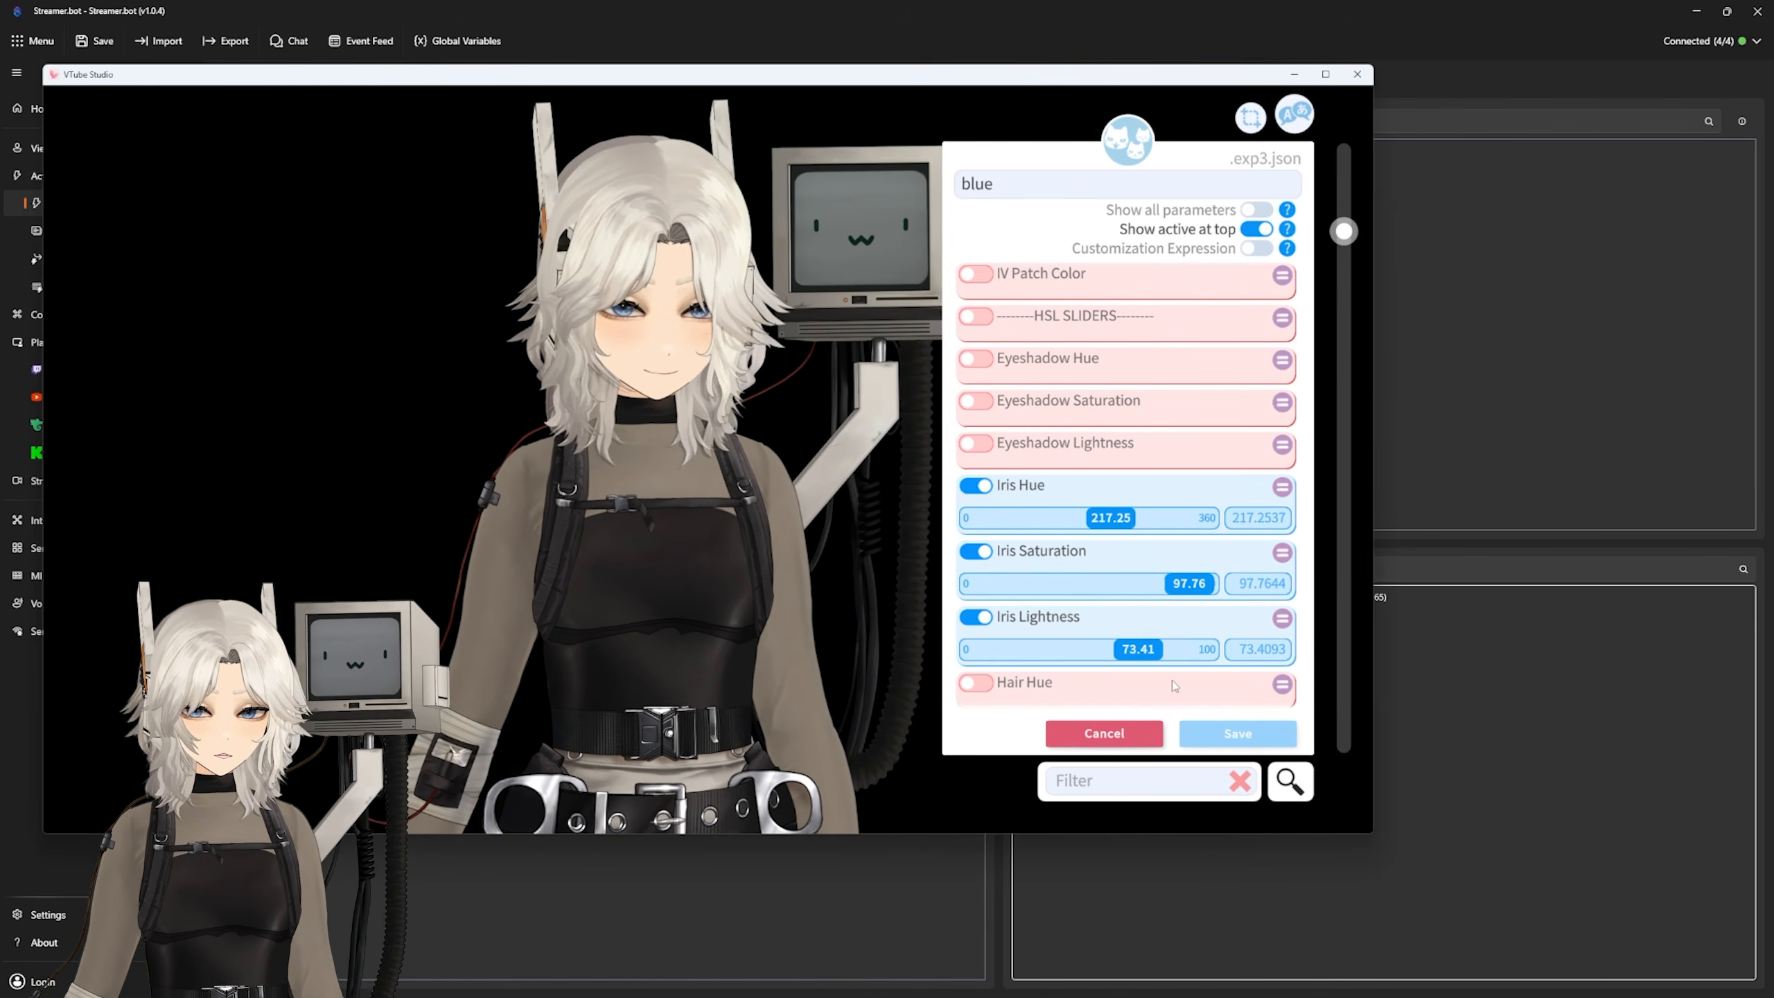
{"action": "left_click", "coordinate": [1278, 744]}
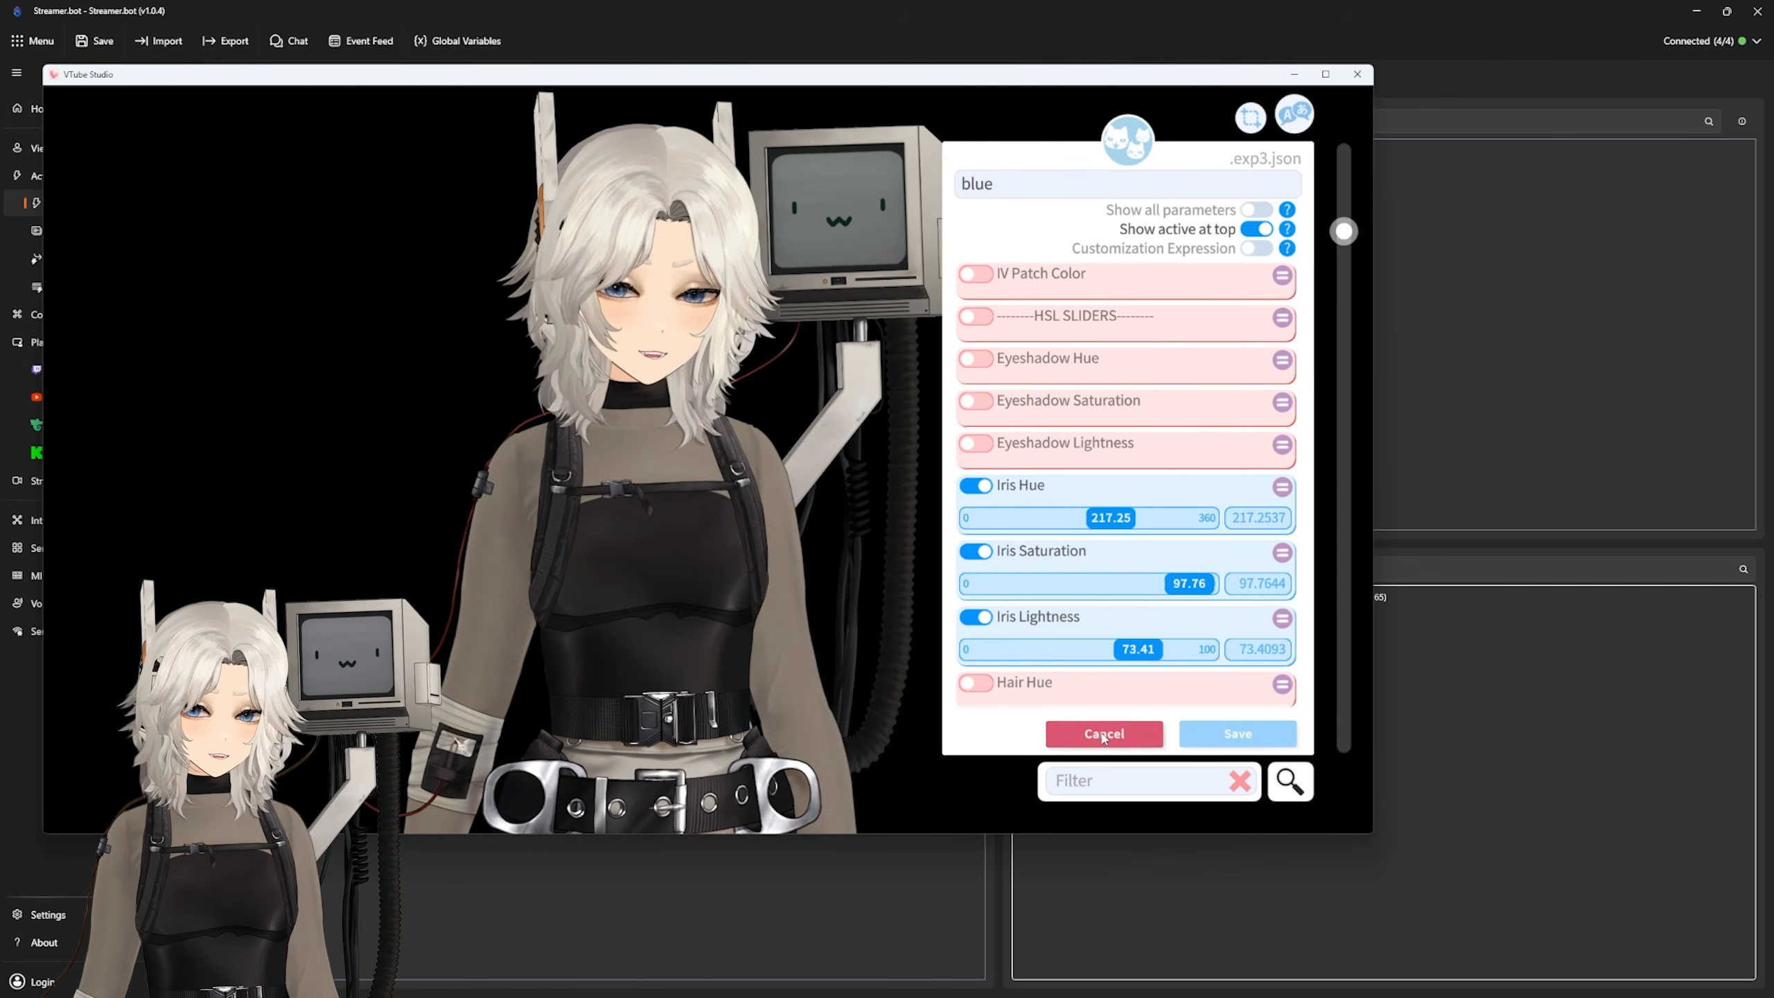
{"action": "left_click", "coordinate": [1278, 739]}
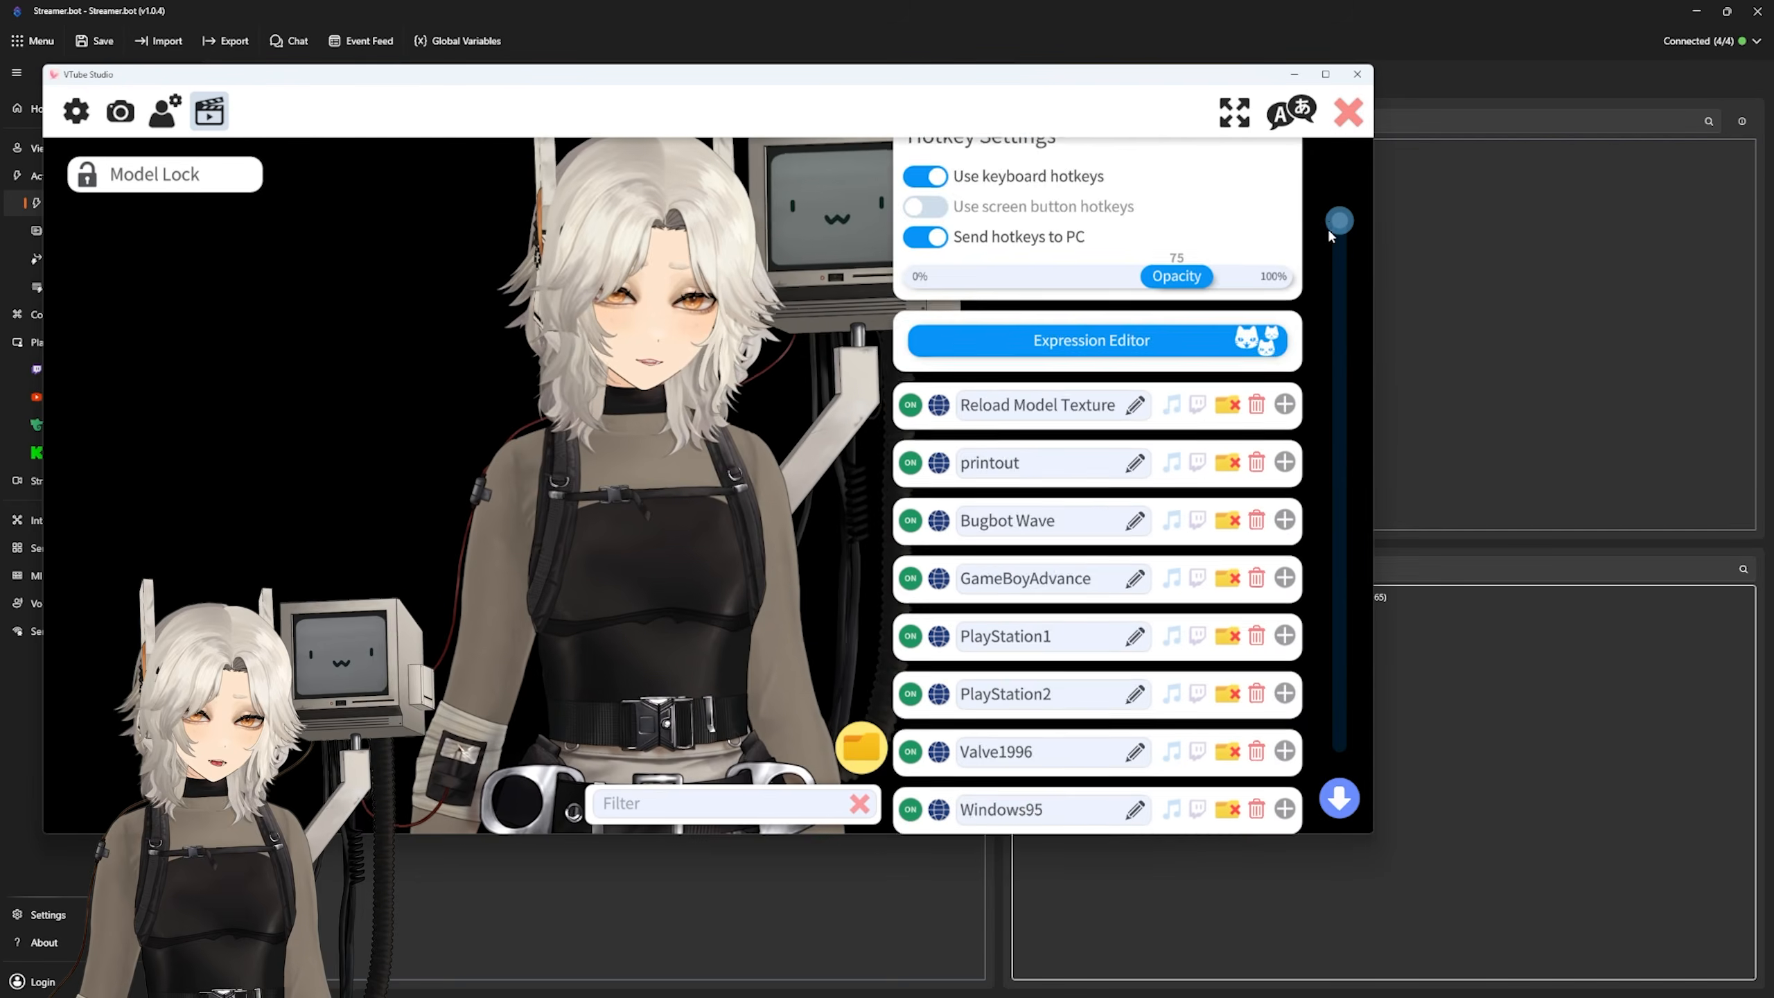
Step: Switch to Streamer.bot and add an action named Beer in the group Model Toggles
{"action": "left_click_drag", "start_coordinate": [1328, 228], "coordinate": [1324, 780]}
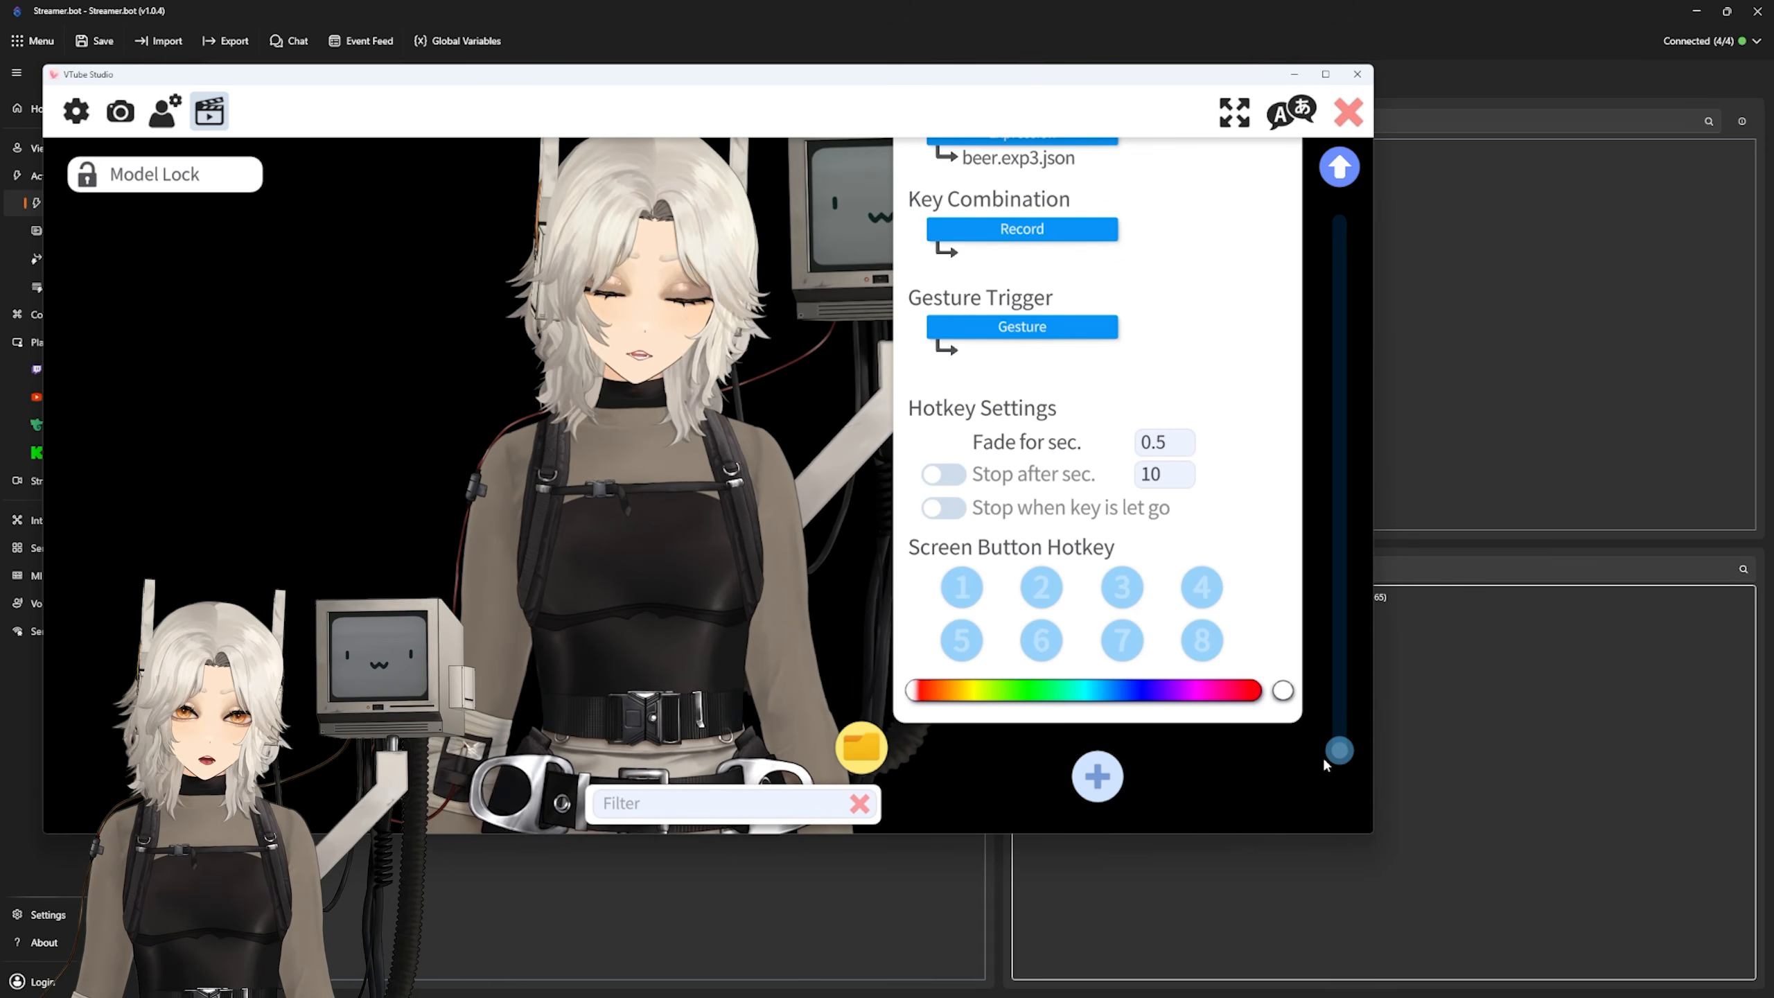
{"action": "scroll", "coordinate": [1128, 657], "scroll_direction": "up", "scroll_amount": 3}
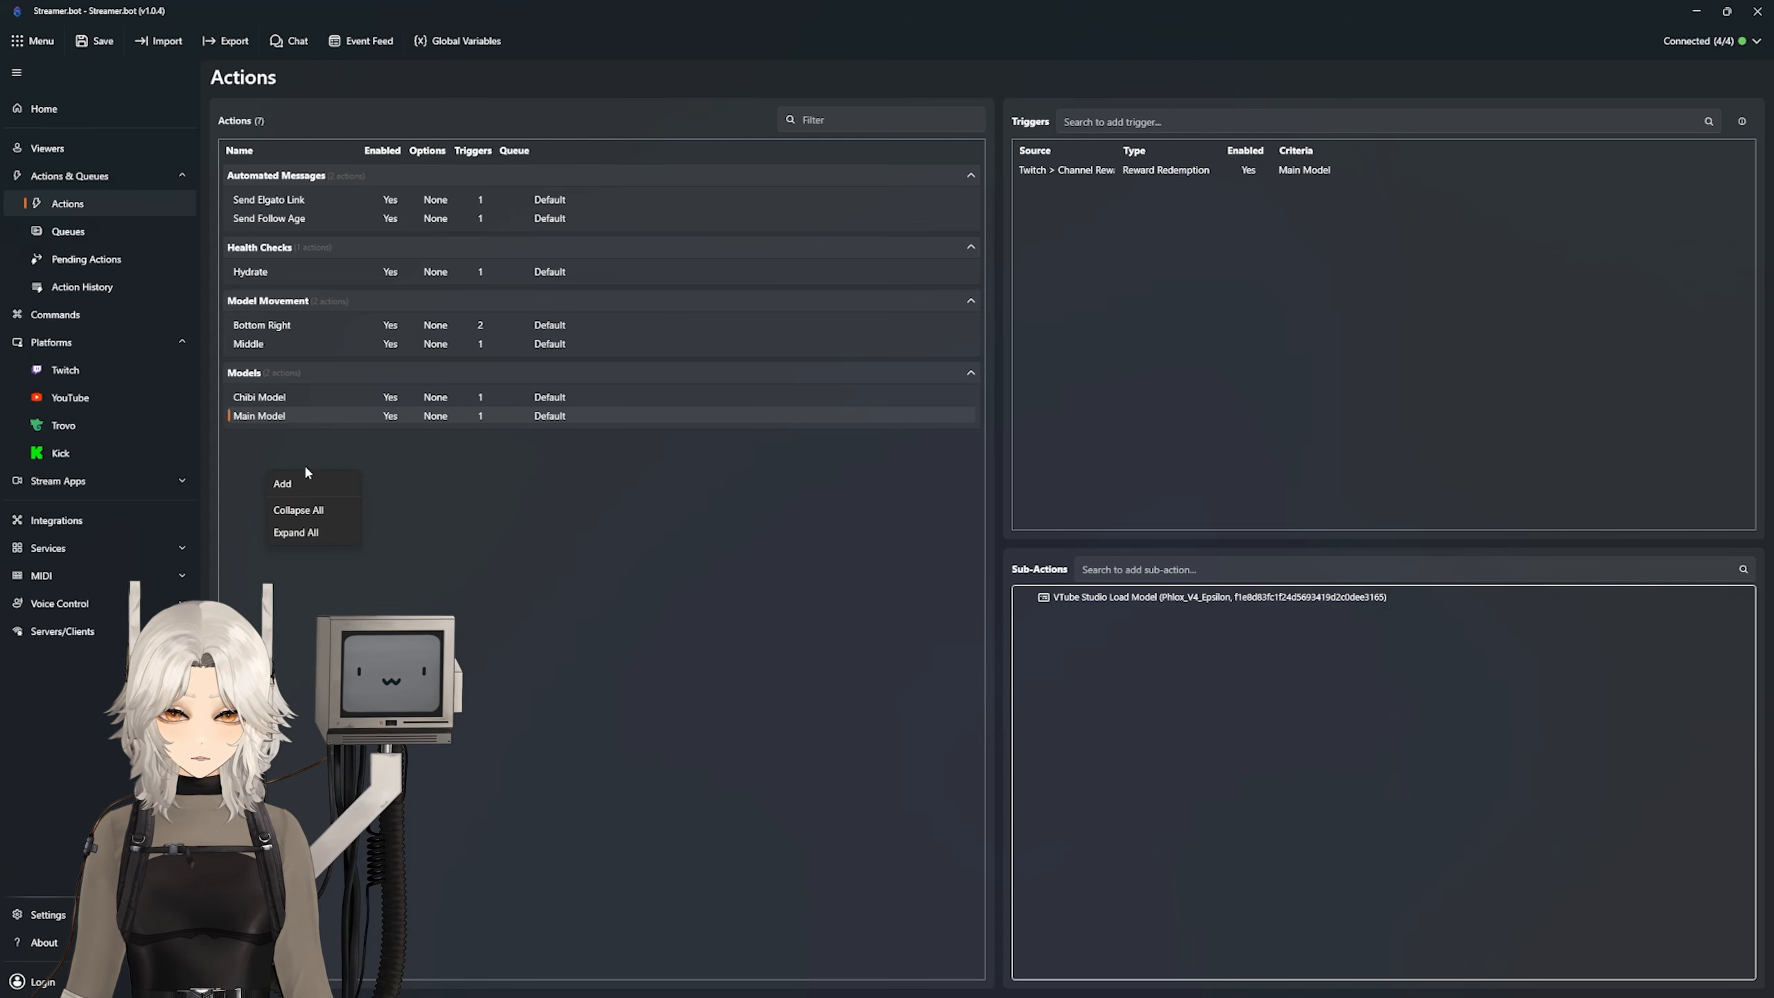
{"action": "left_click", "coordinate": [305, 481]}
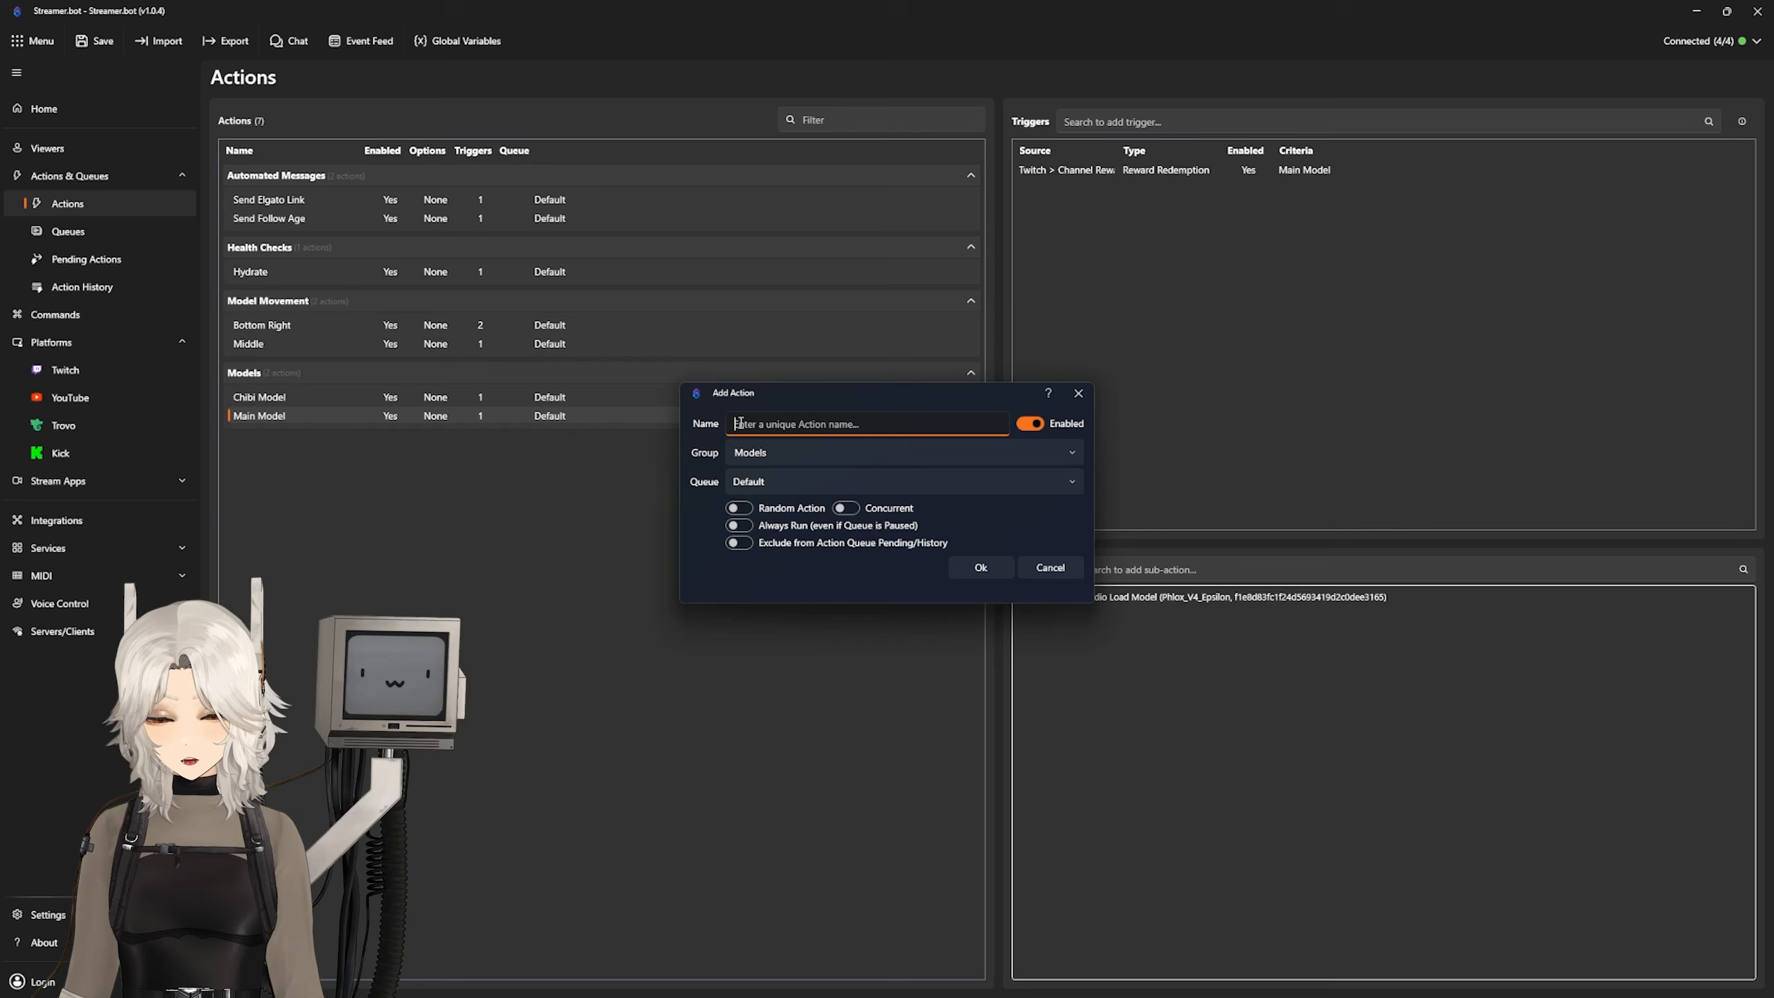
{"action": "type", "text": "Beer"}
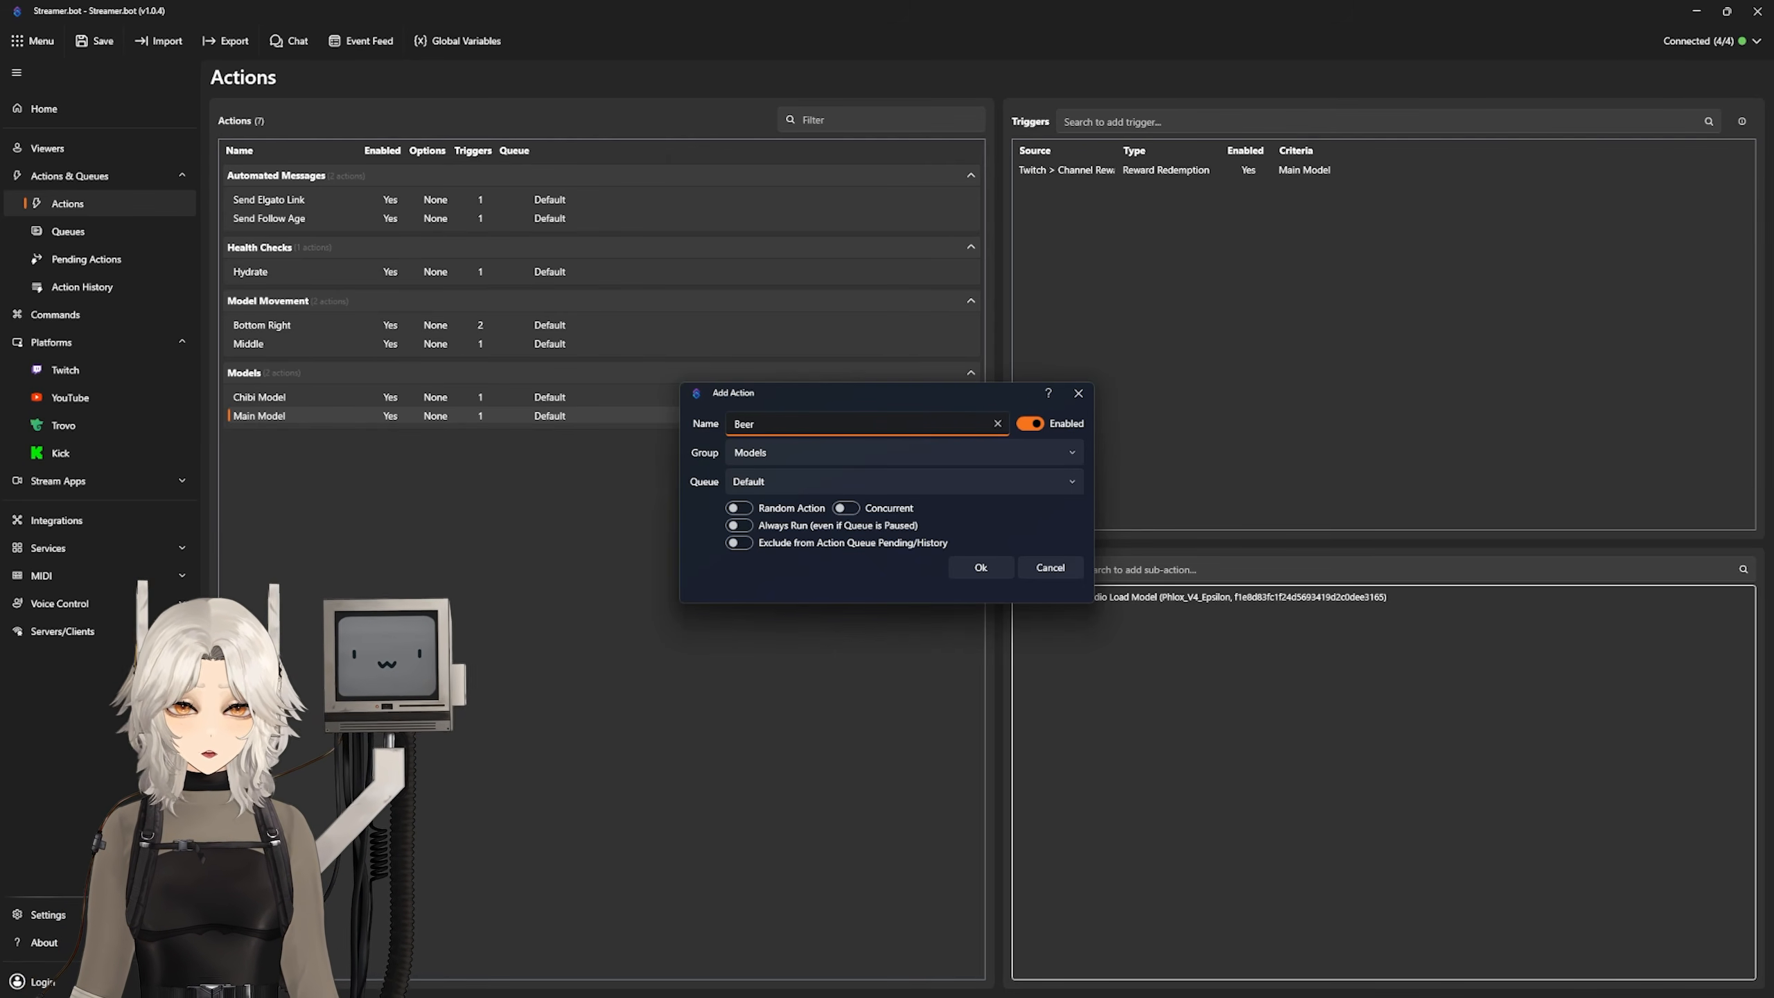
{"action": "key", "text": "Tab"}
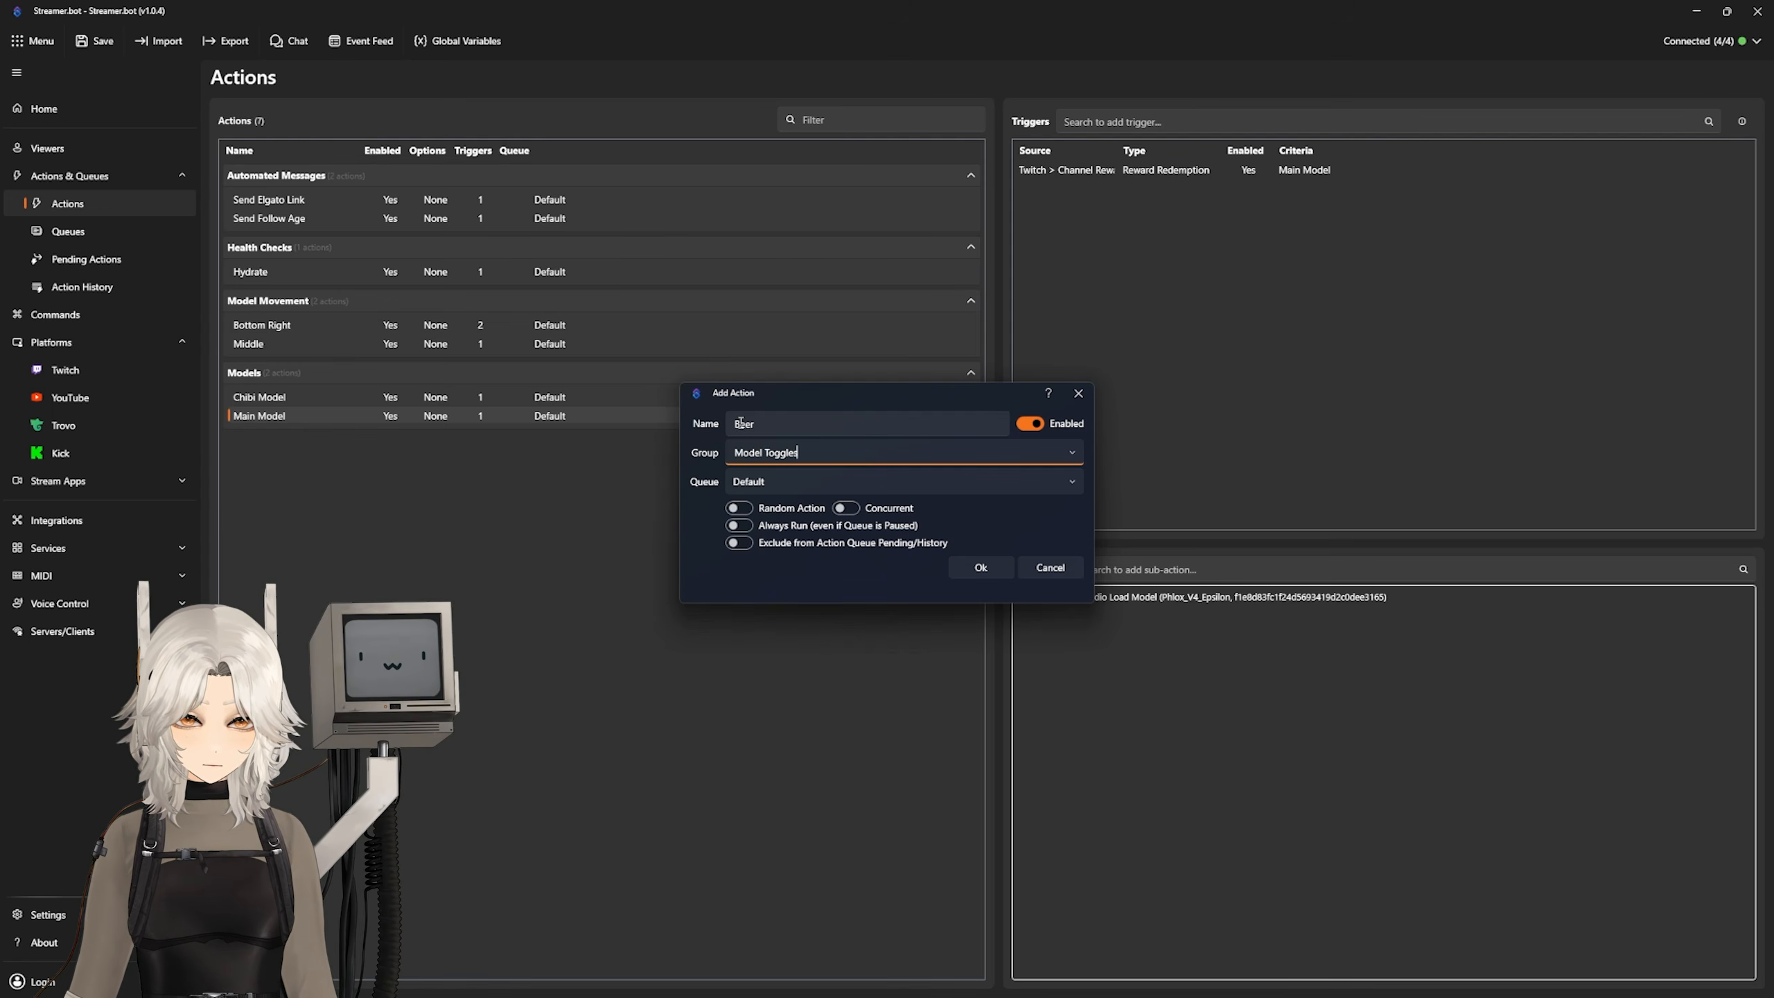
{"action": "left_click", "coordinate": [979, 570]}
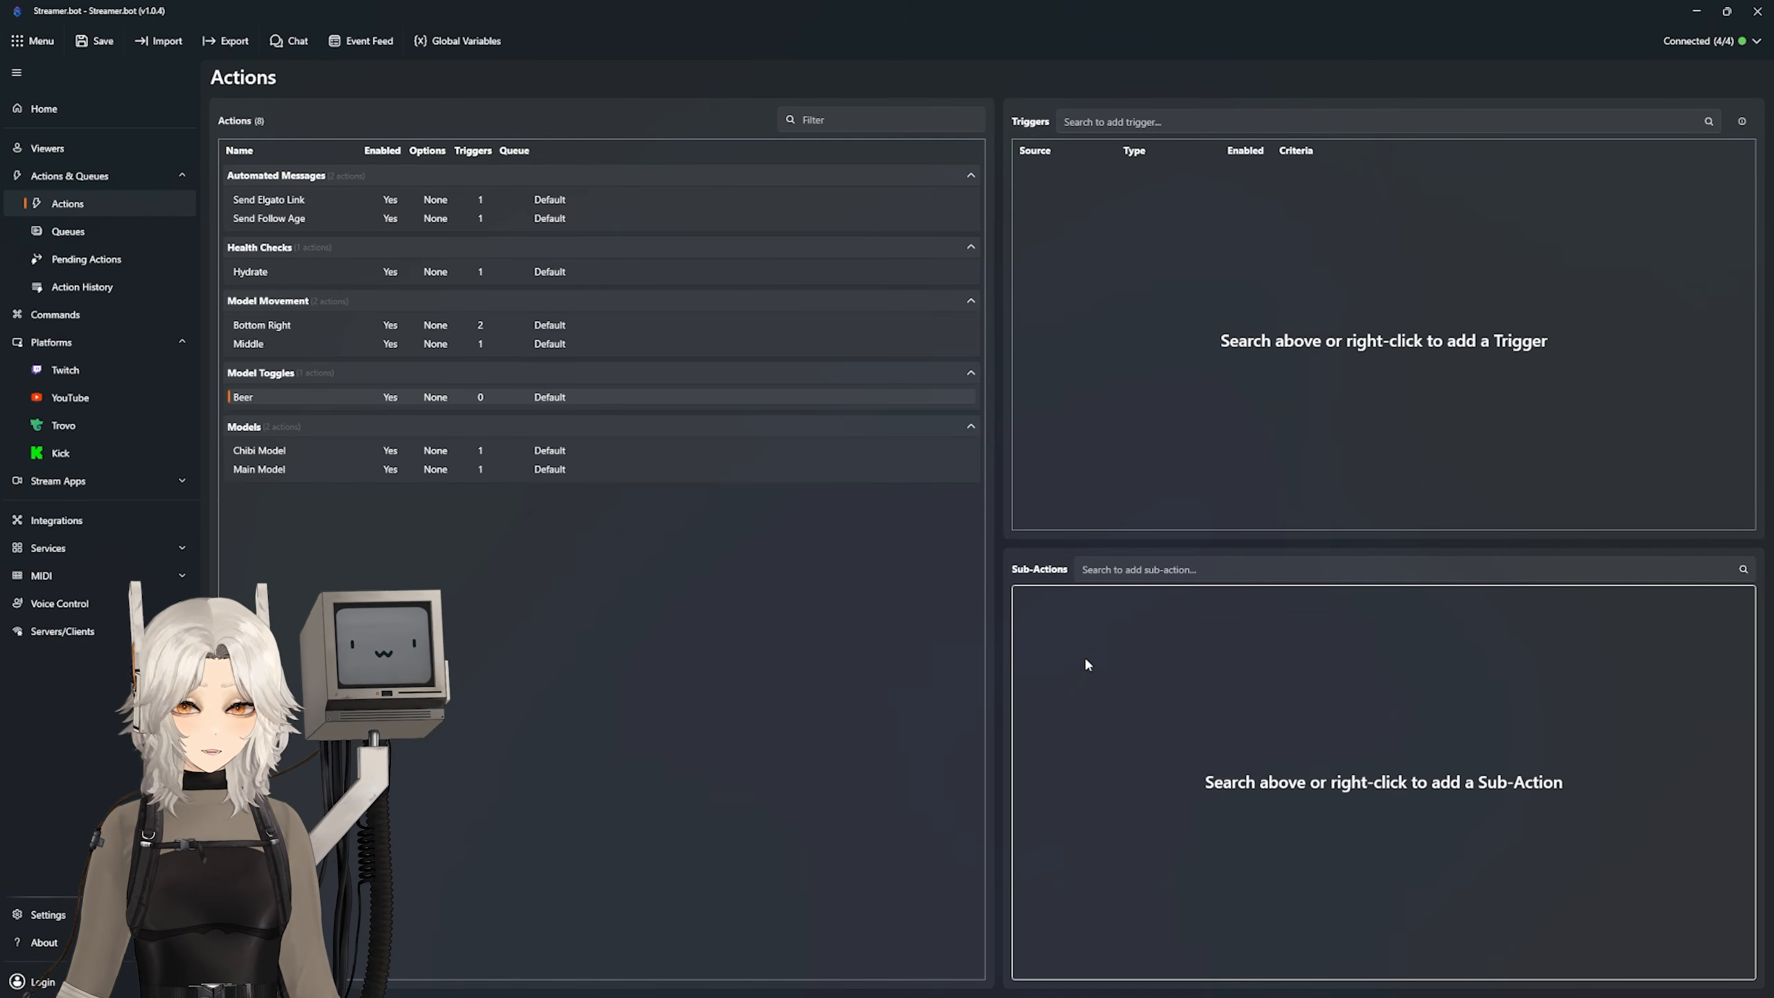
Step: Add a VTube Studio Set Expression State sub-action to Beer with expression beer, state Enabled and fade time 0.01
{"action": "right_click", "coordinate": [1091, 637]}
{"action": "mouse_move", "coordinate": [1118, 755]}
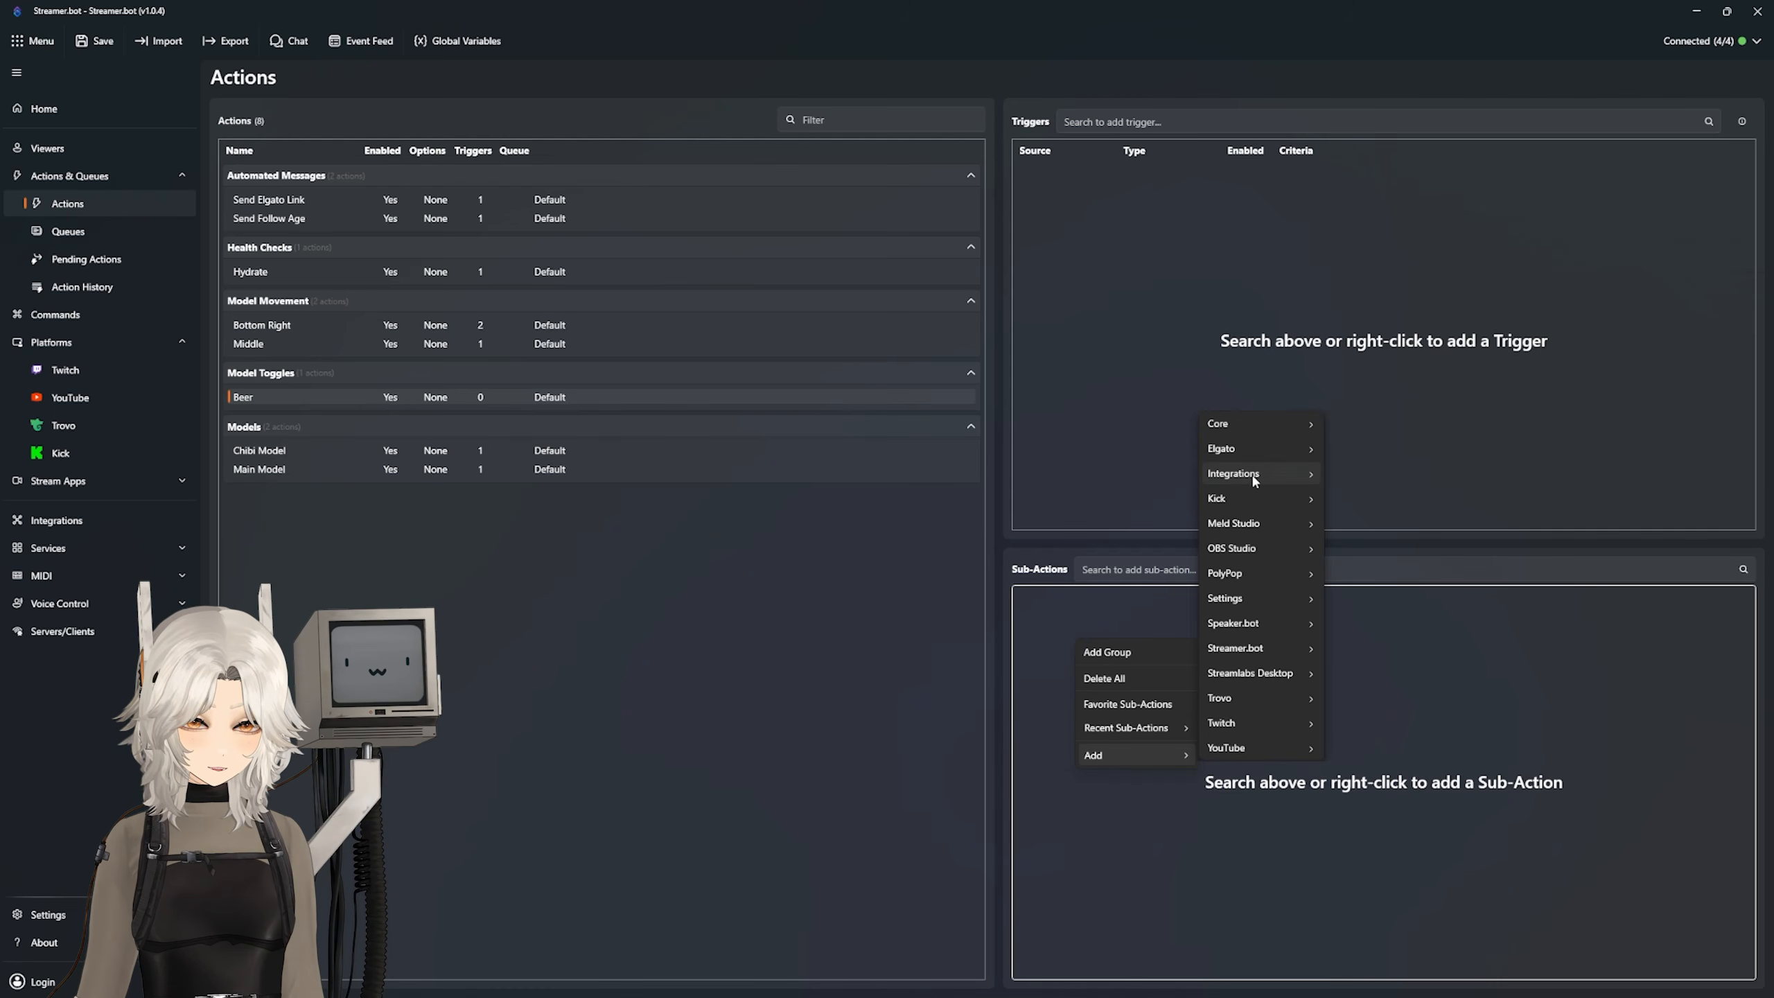
{"action": "mouse_move", "coordinate": [1250, 474]}
{"action": "mouse_move", "coordinate": [1370, 684]}
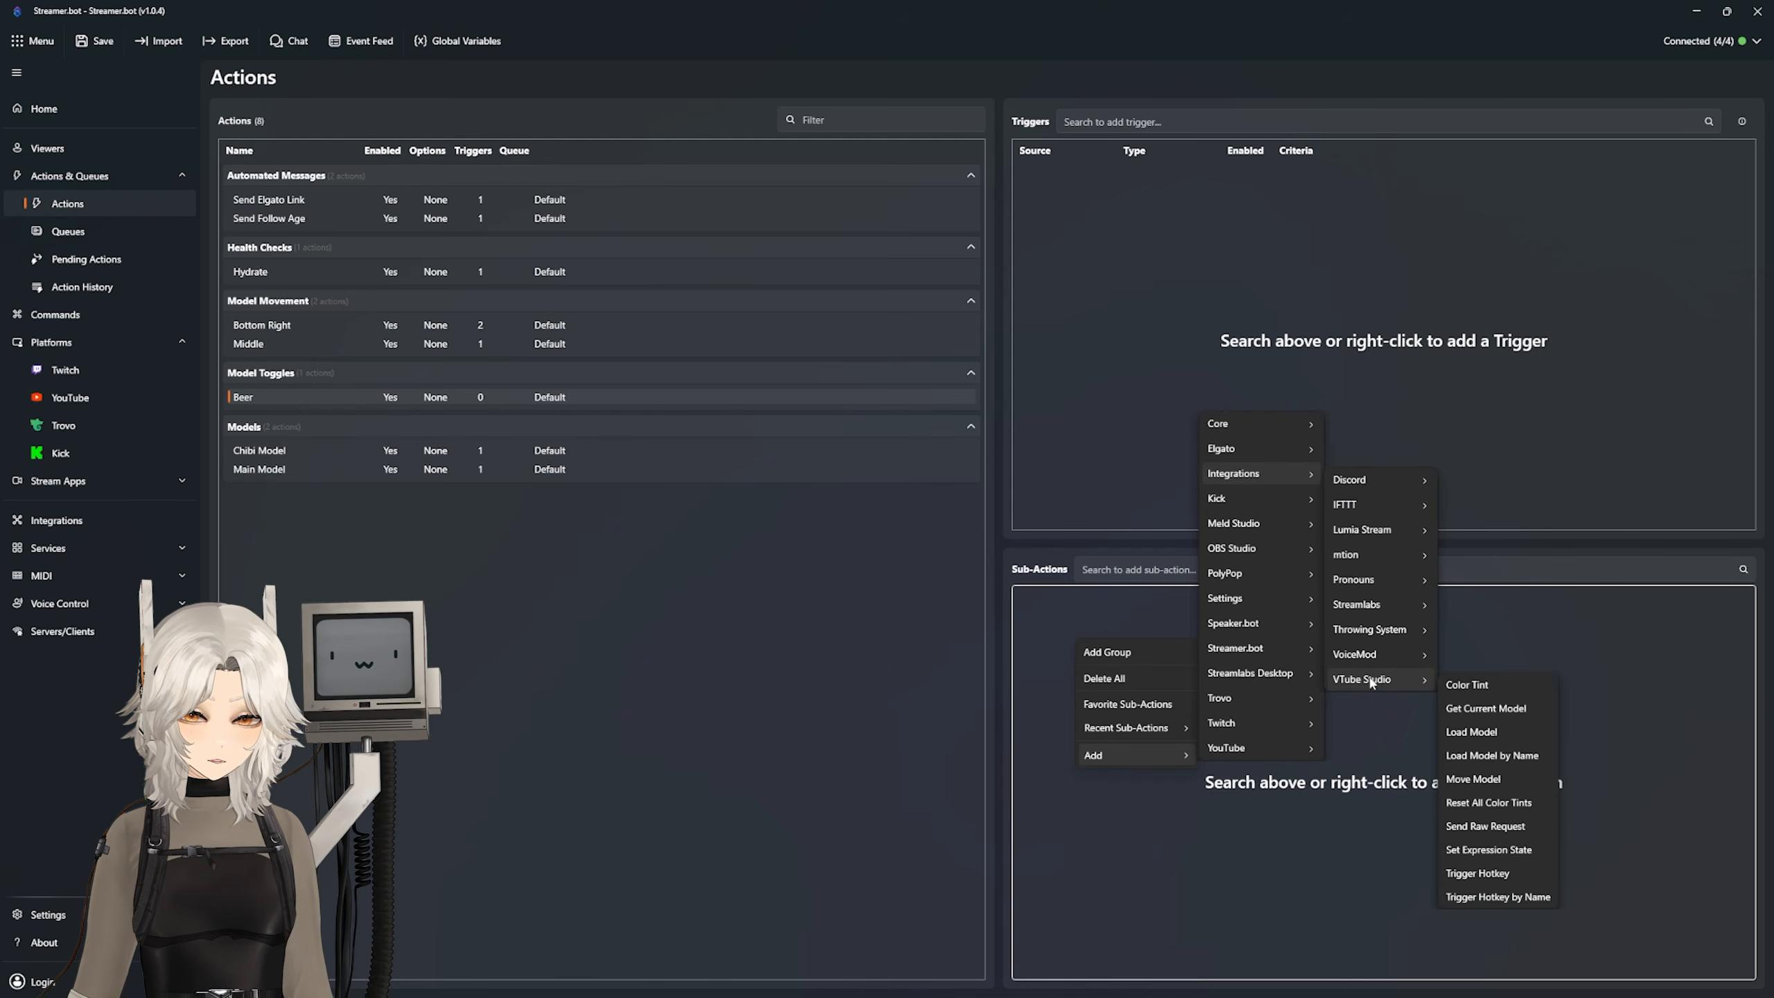
{"action": "left_click", "coordinate": [1503, 850]}
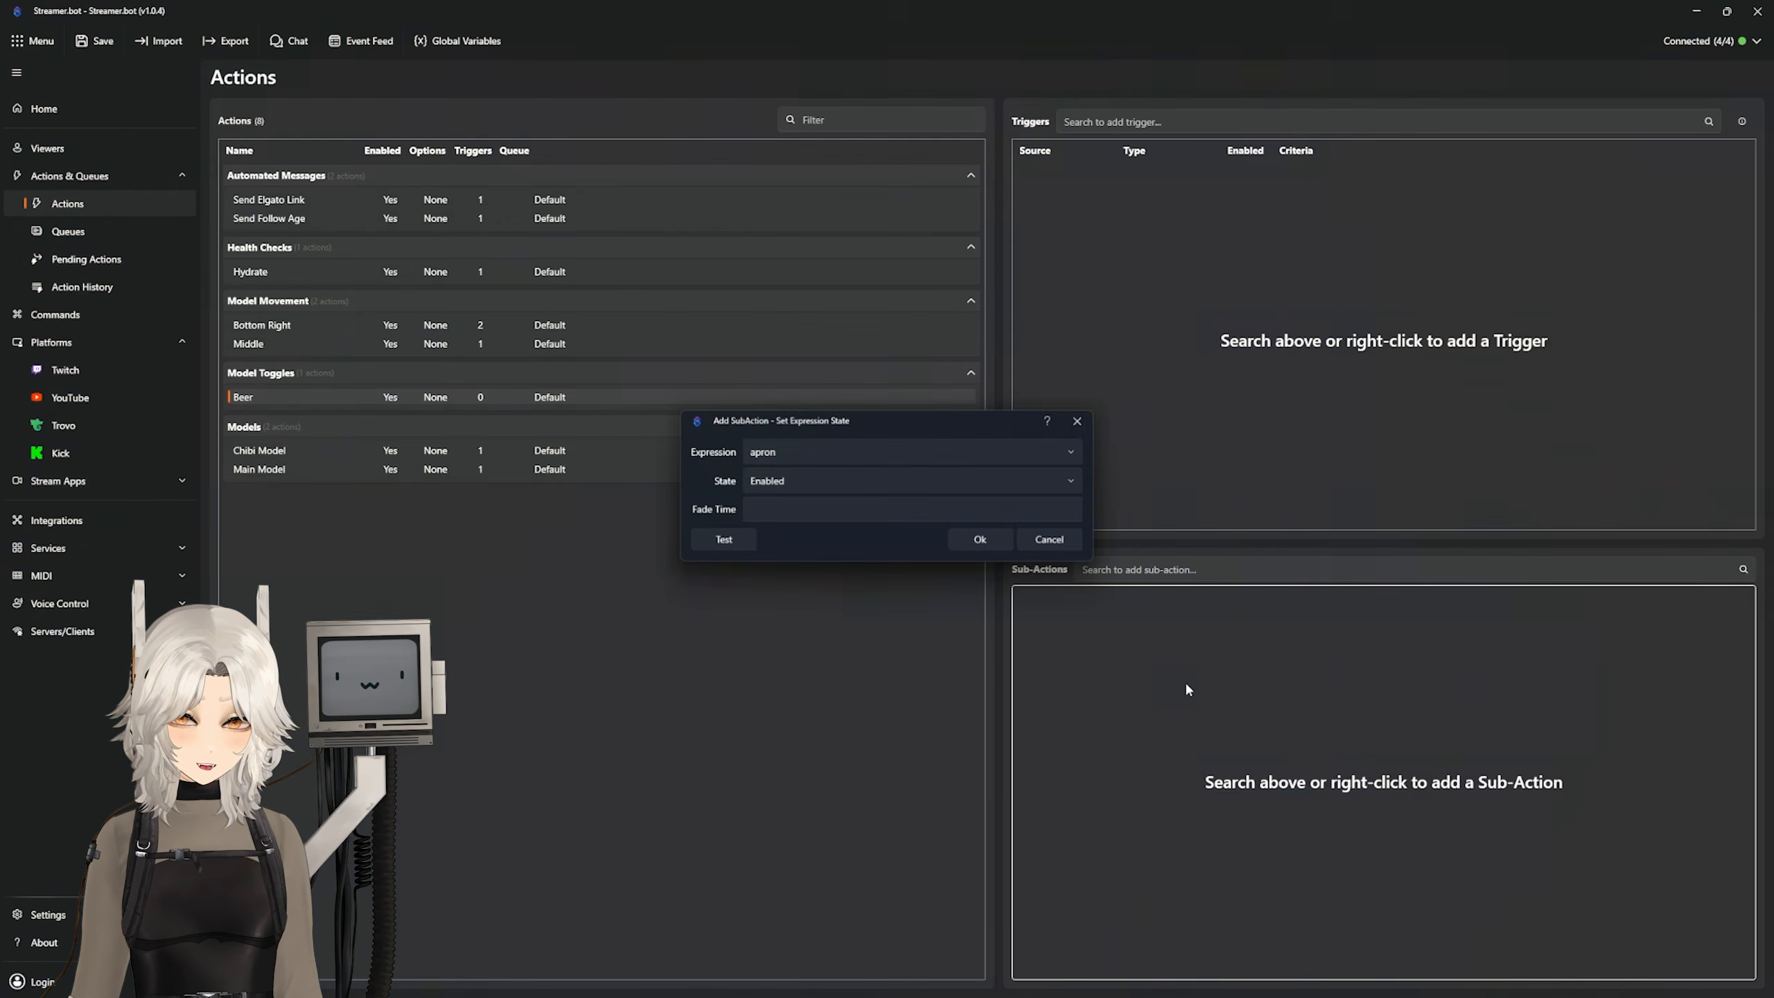
{"action": "left_click", "coordinate": [811, 461]}
{"action": "left_click", "coordinate": [784, 717]}
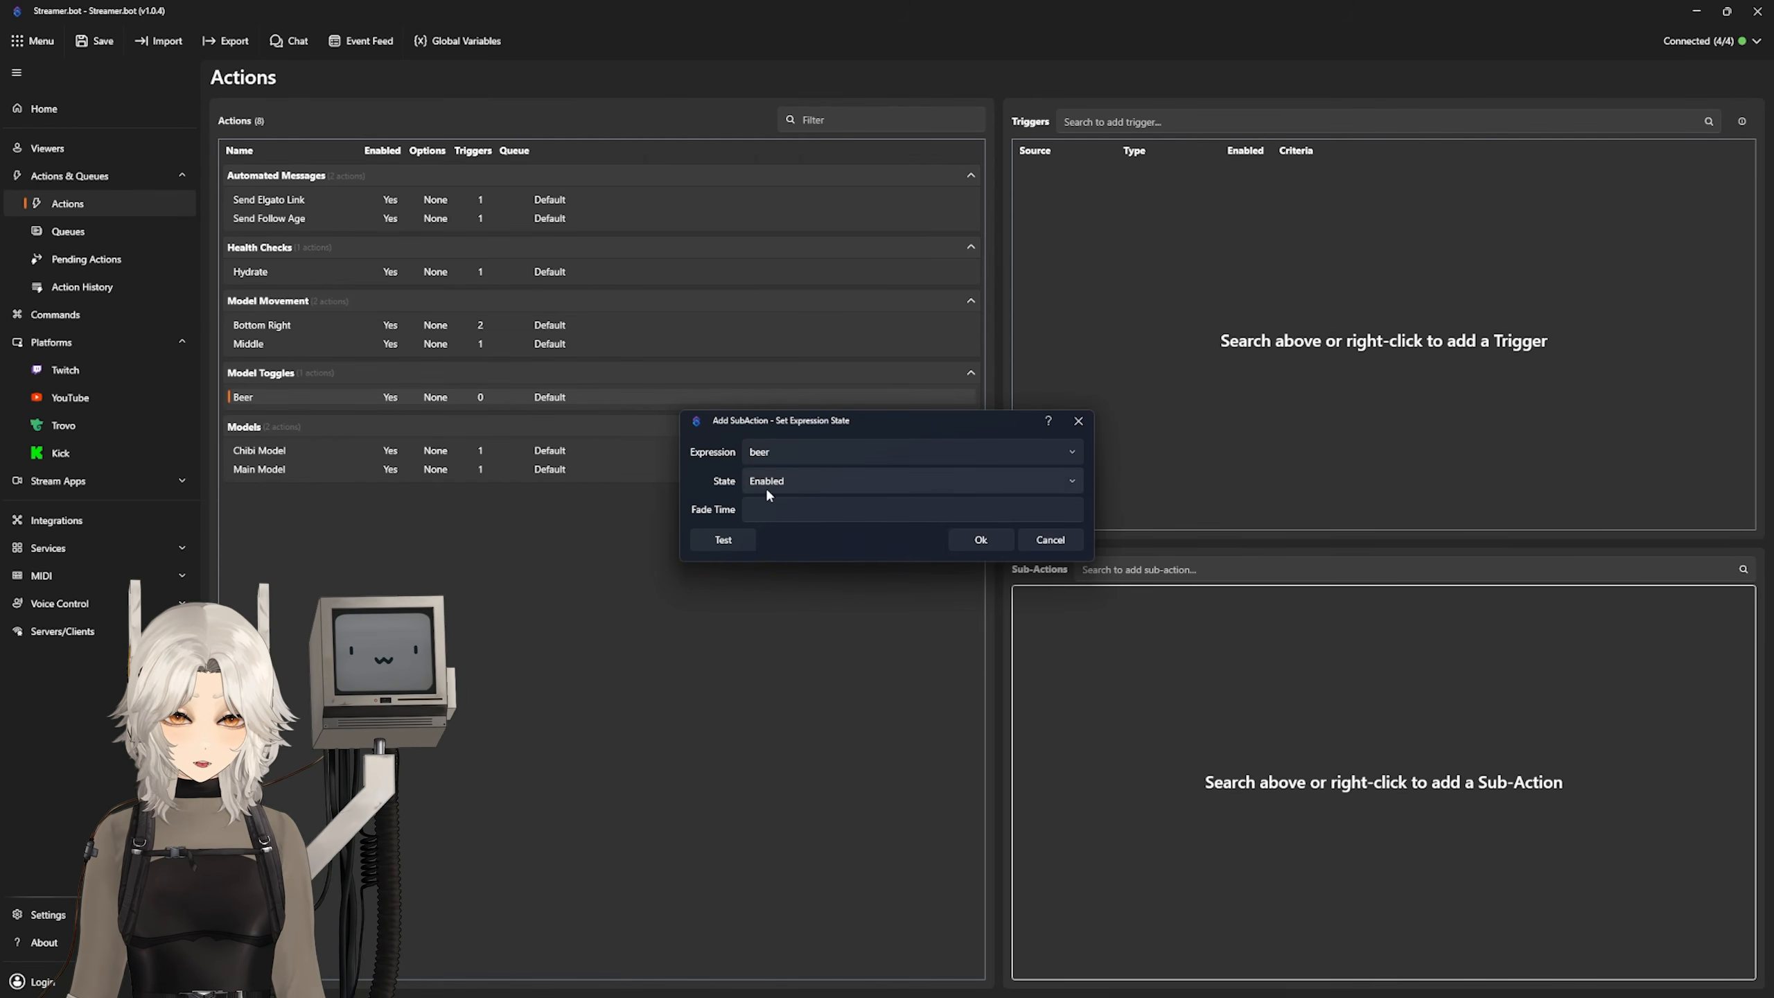
{"action": "left_click", "coordinate": [793, 508]}
{"action": "type", "text": "0.01"}
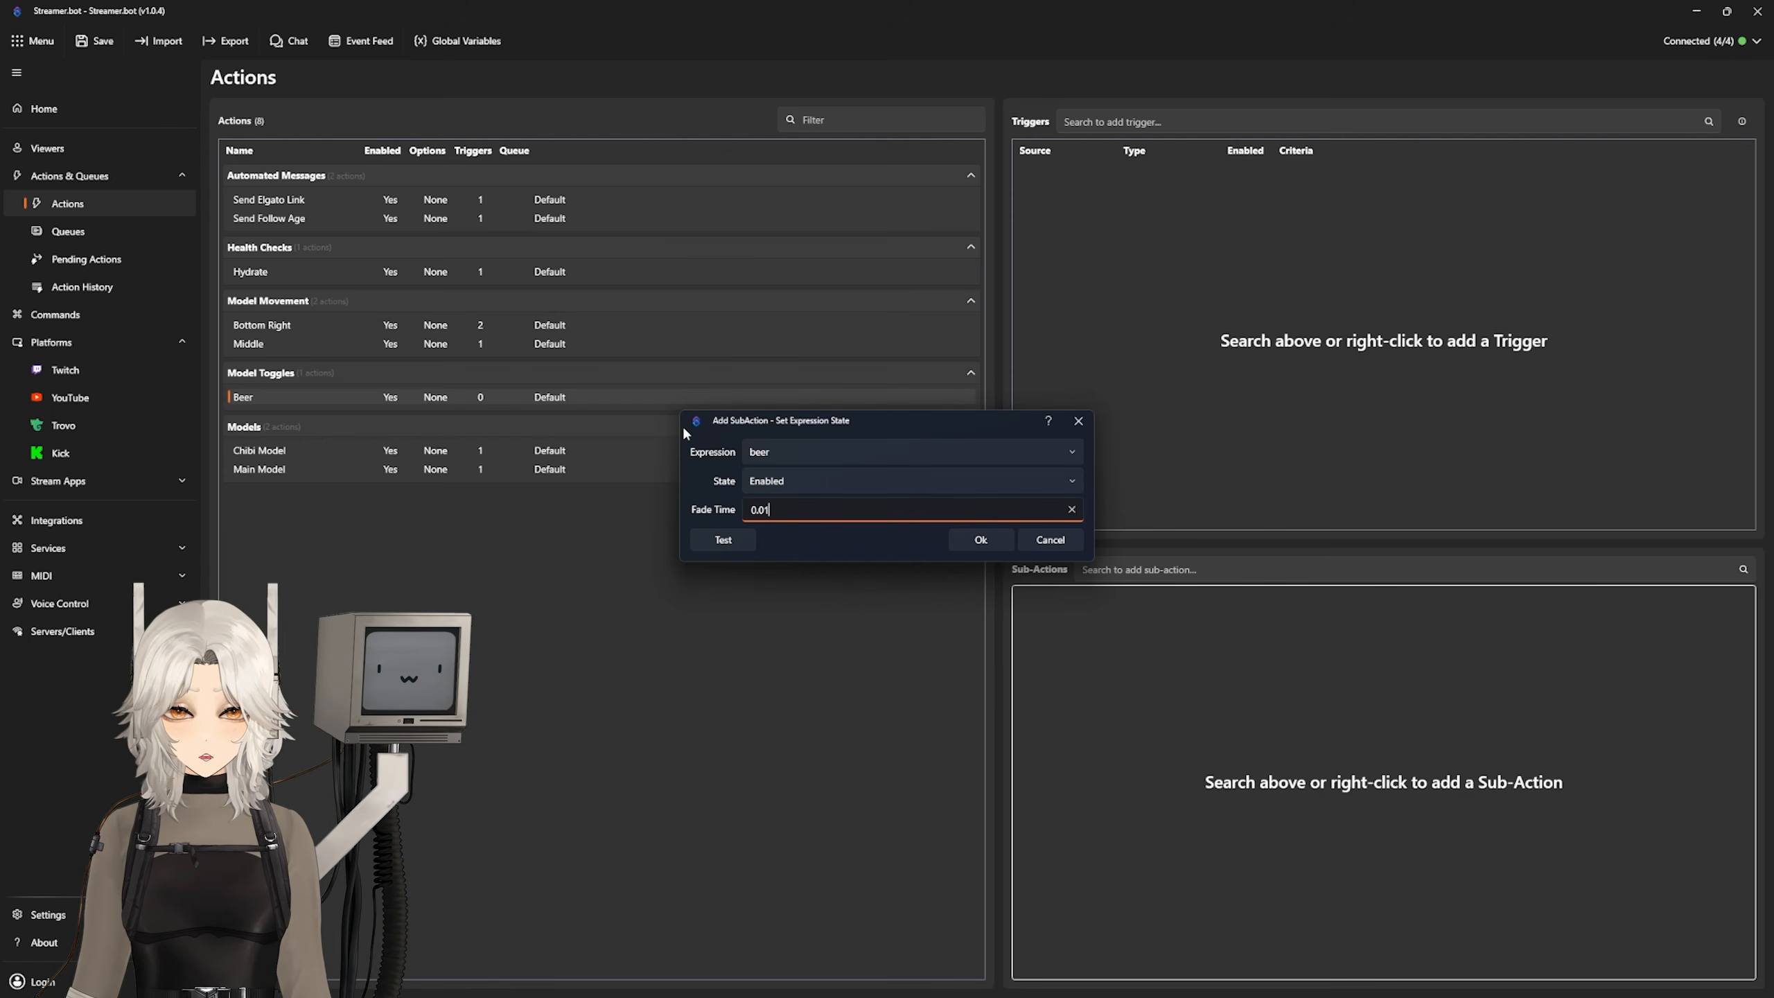
{"action": "left_click", "coordinate": [981, 542]}
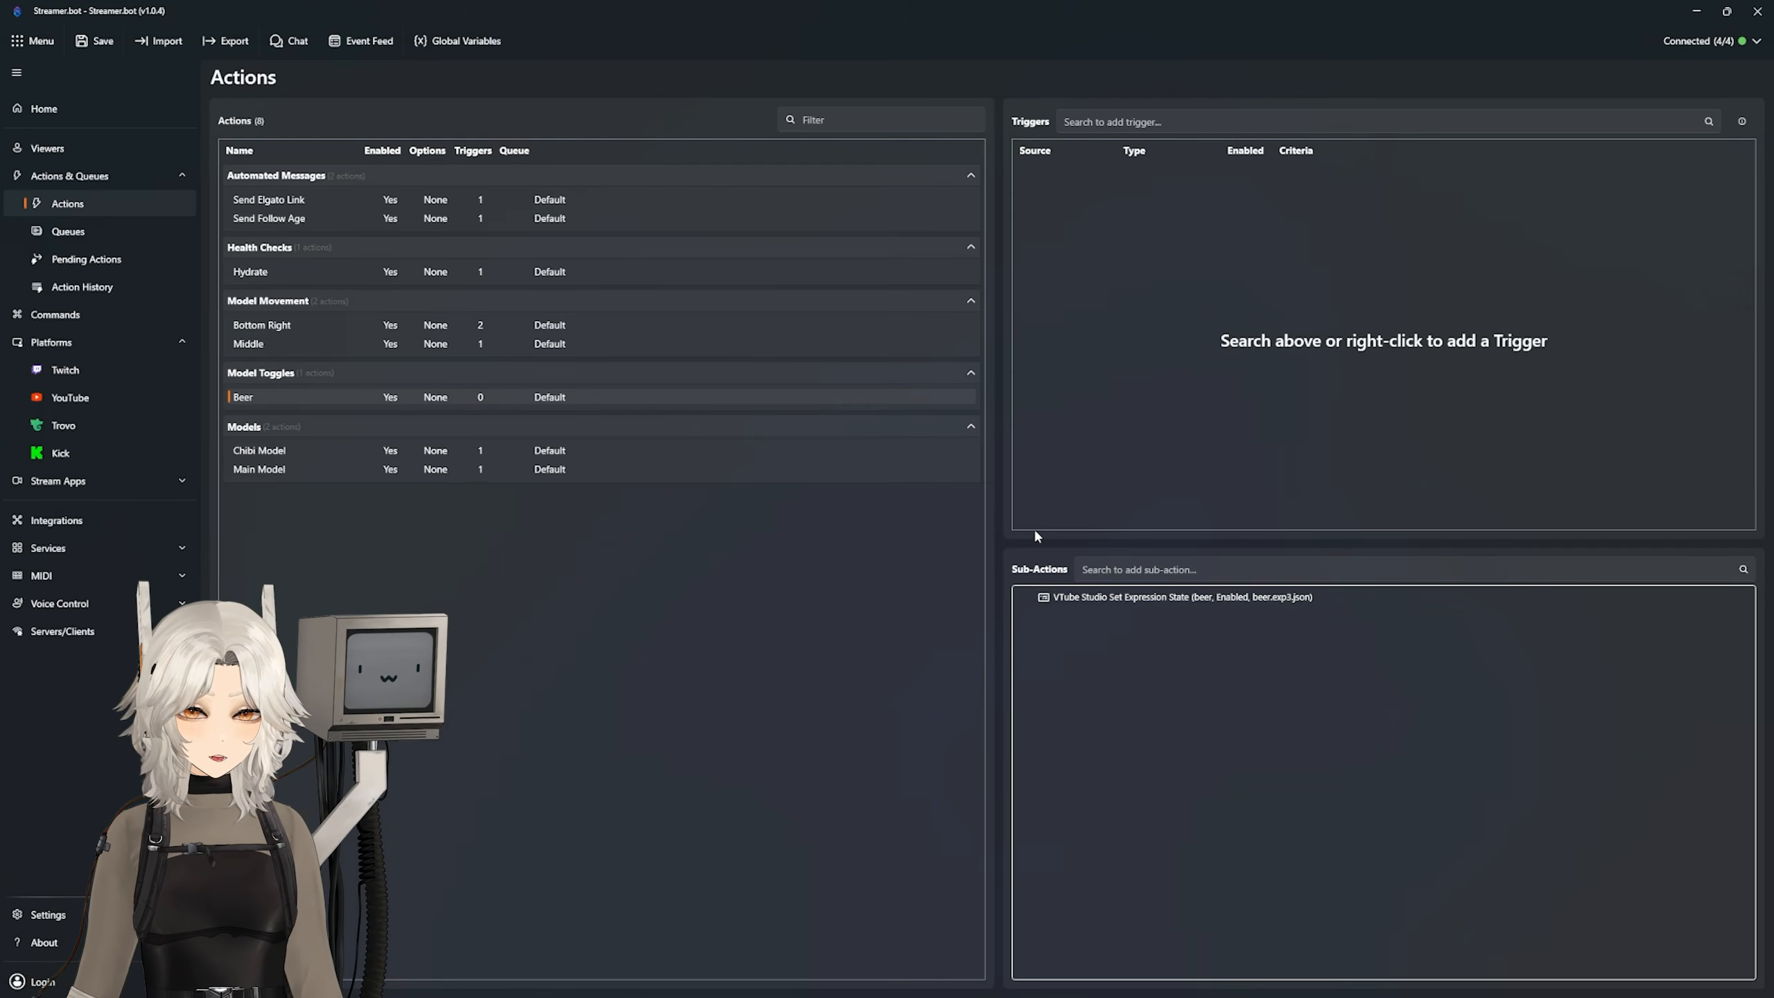
Step: Add a Twitch Reward Redemption trigger to the Beer action, creating a channel reward named Beer with the description yummyyyyyy
{"action": "right_click", "coordinate": [1074, 246]}
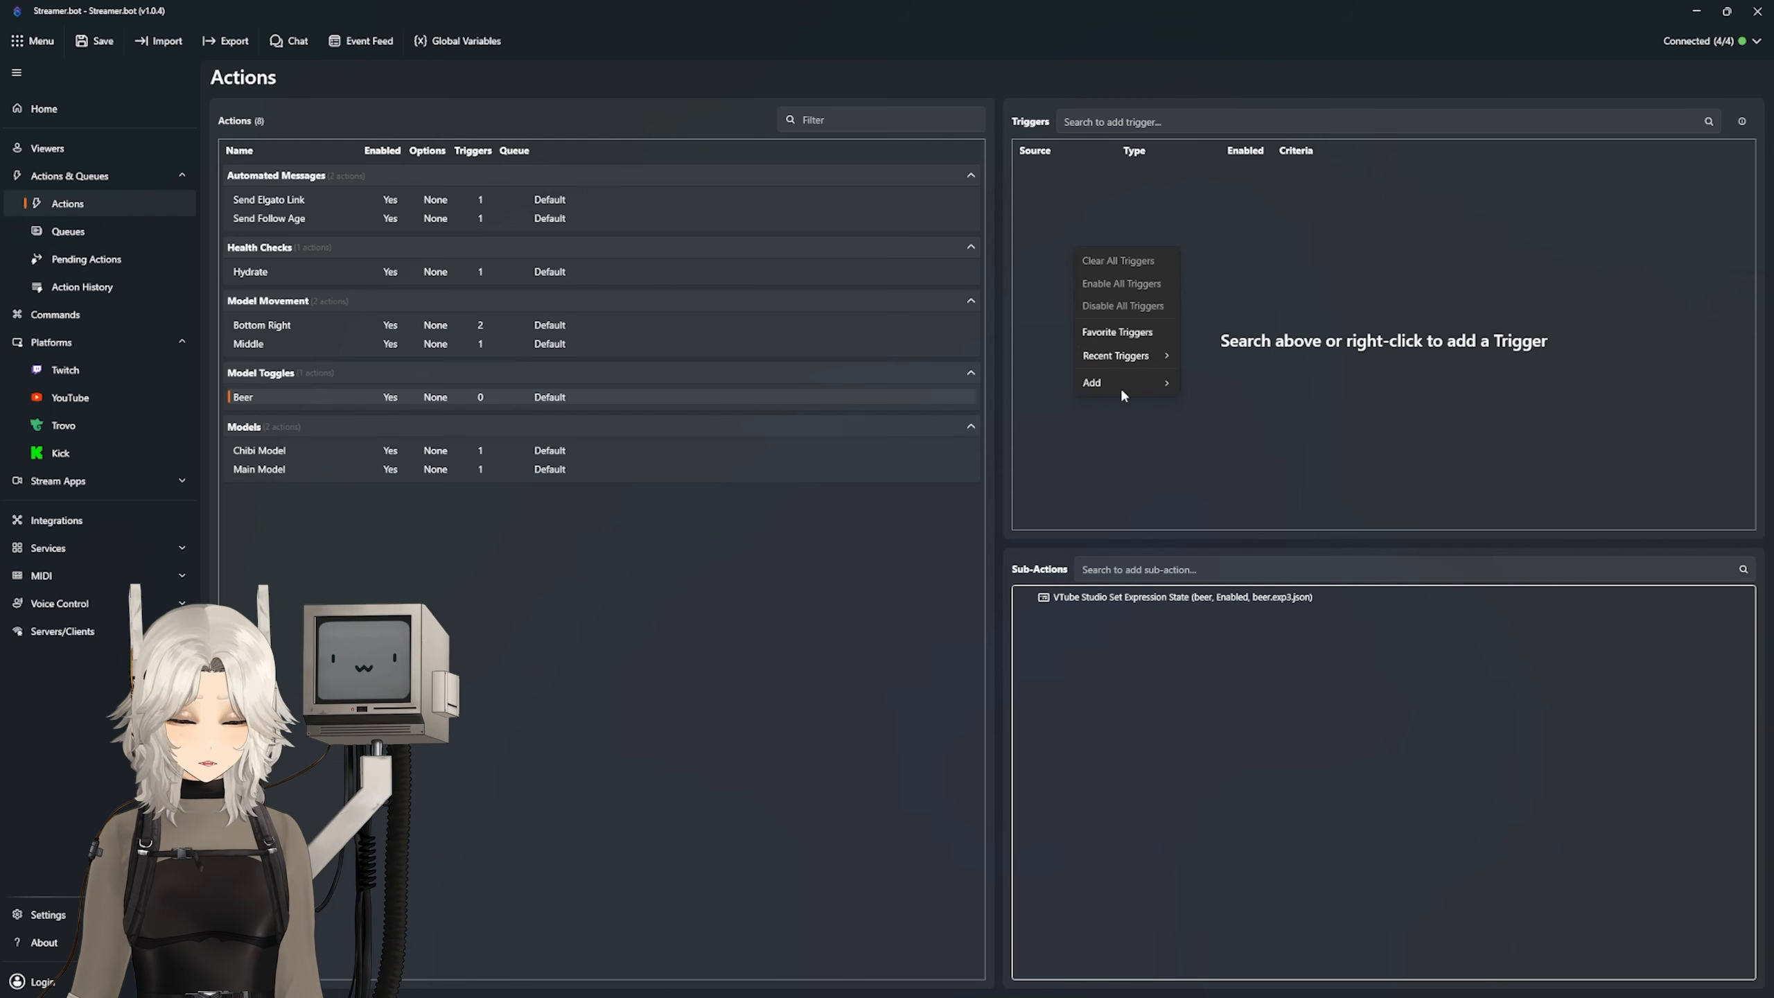
{"action": "mouse_move", "coordinate": [1126, 384]}
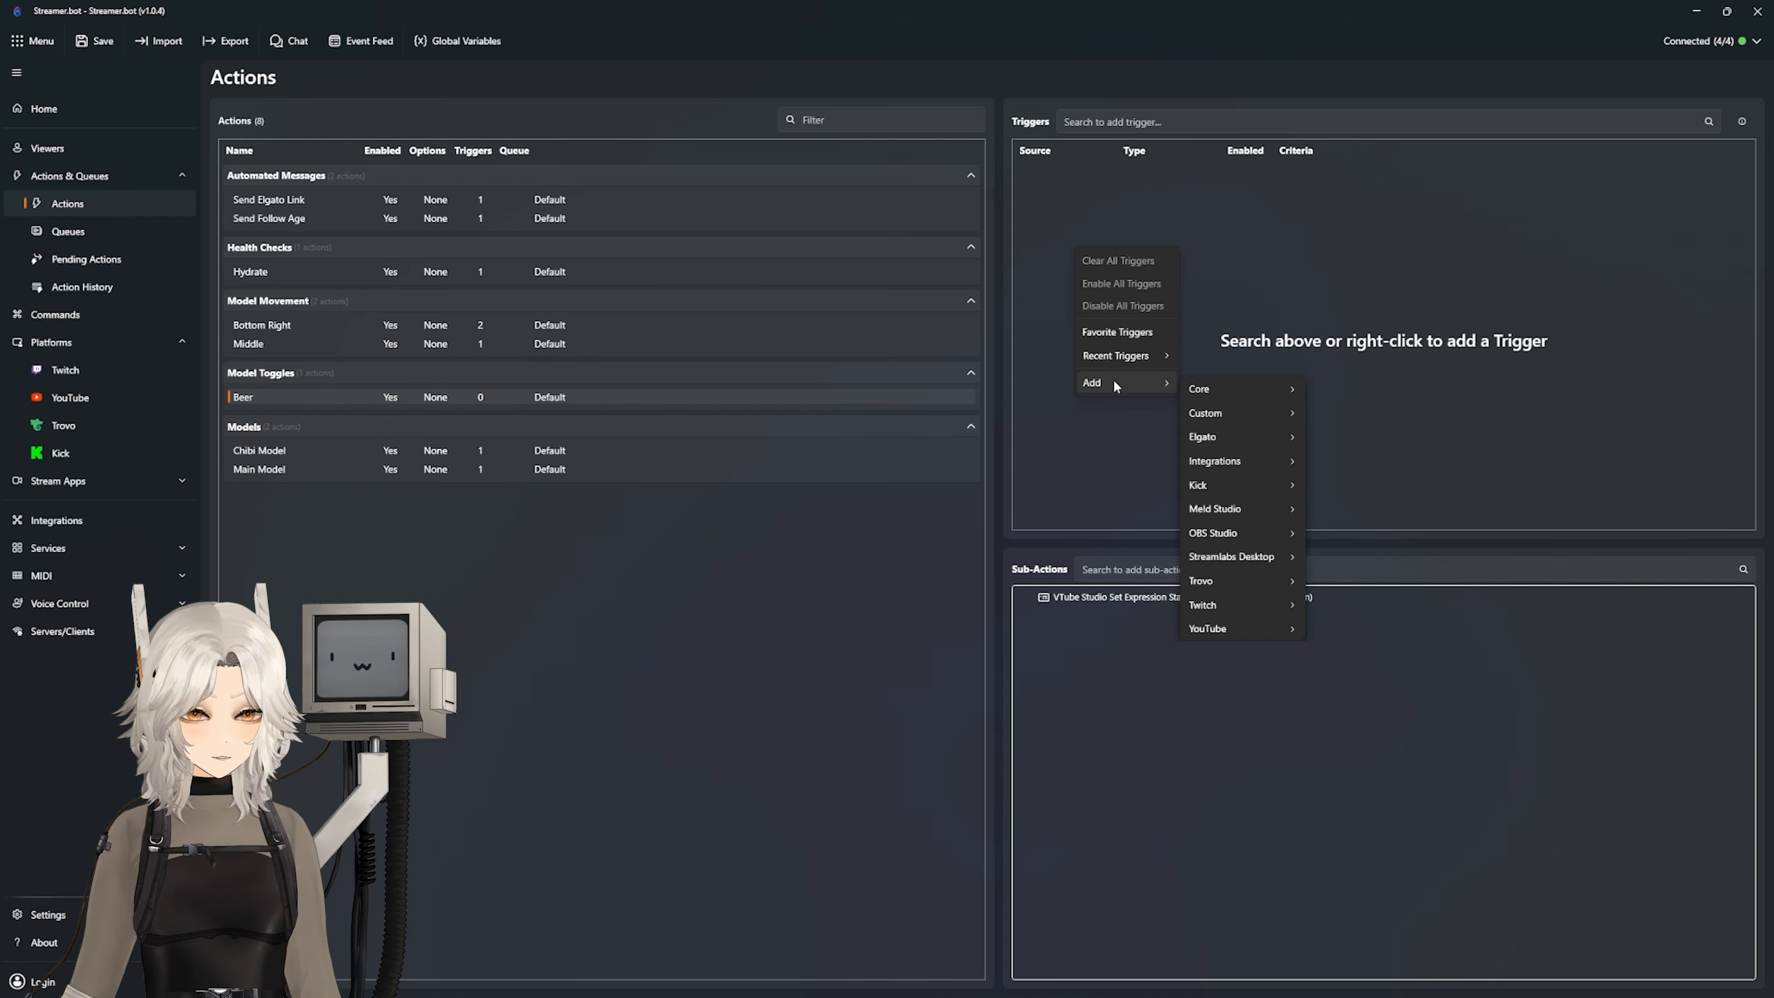
{"action": "mouse_move", "coordinate": [1216, 605]}
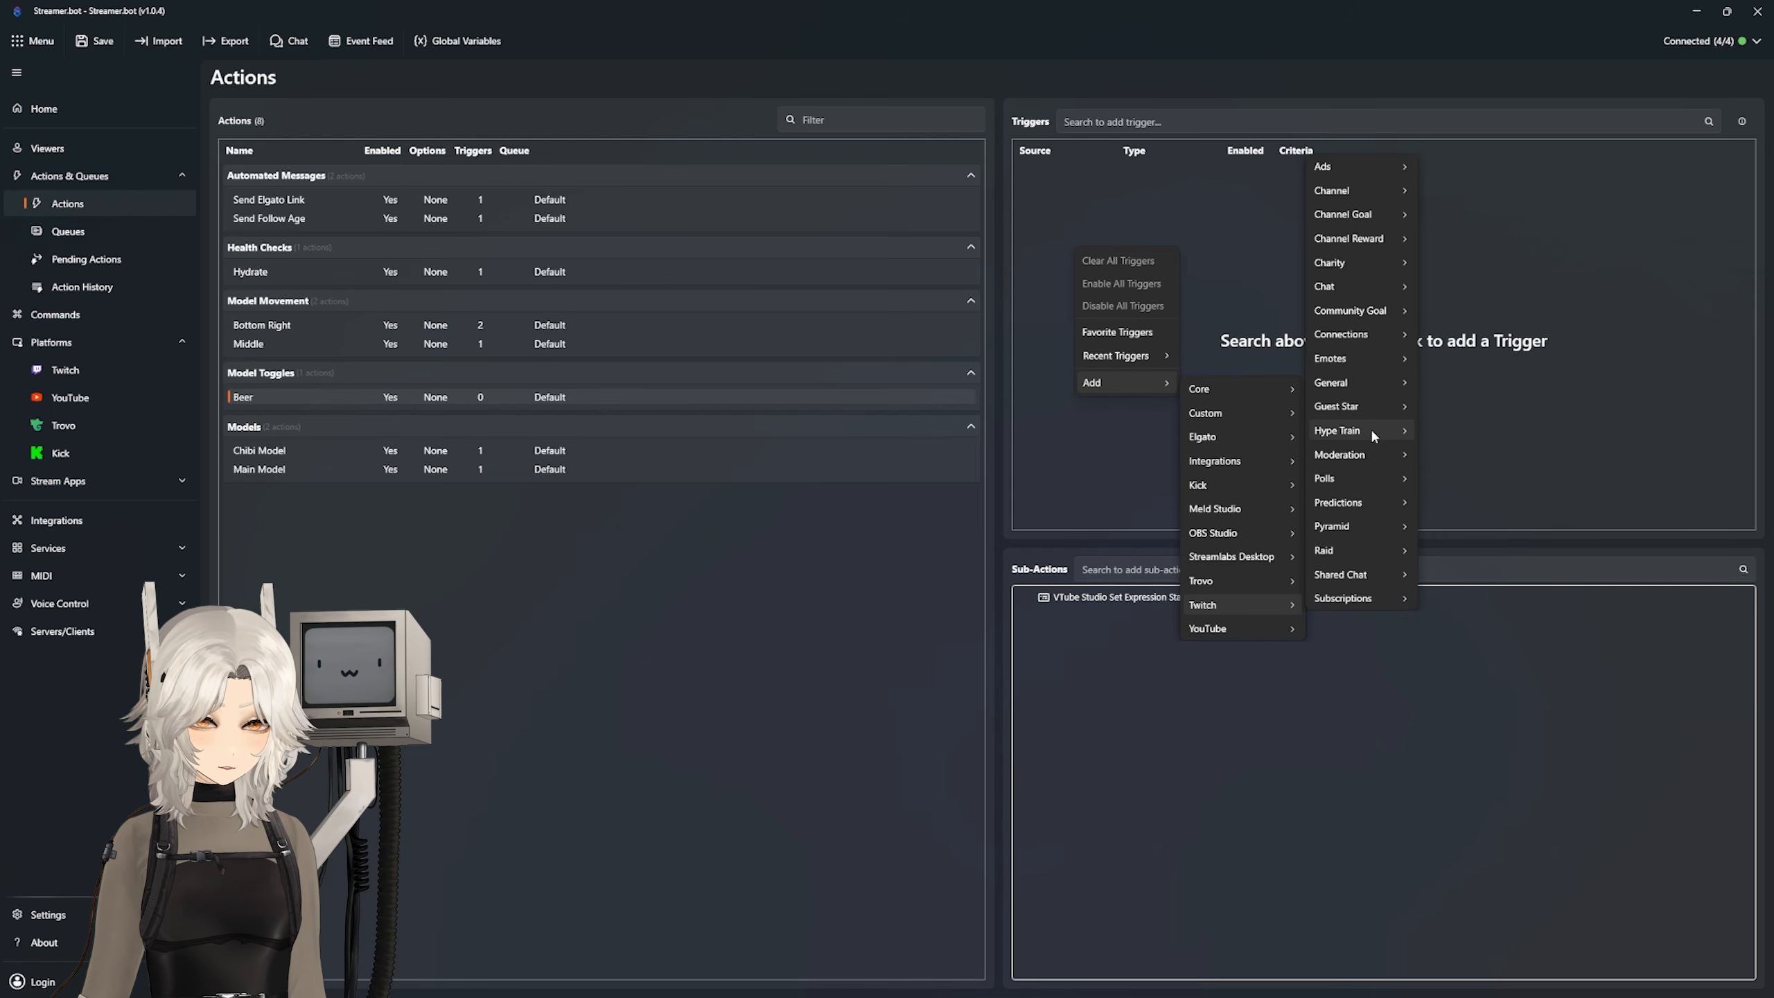
{"action": "mouse_move", "coordinate": [1394, 239]}
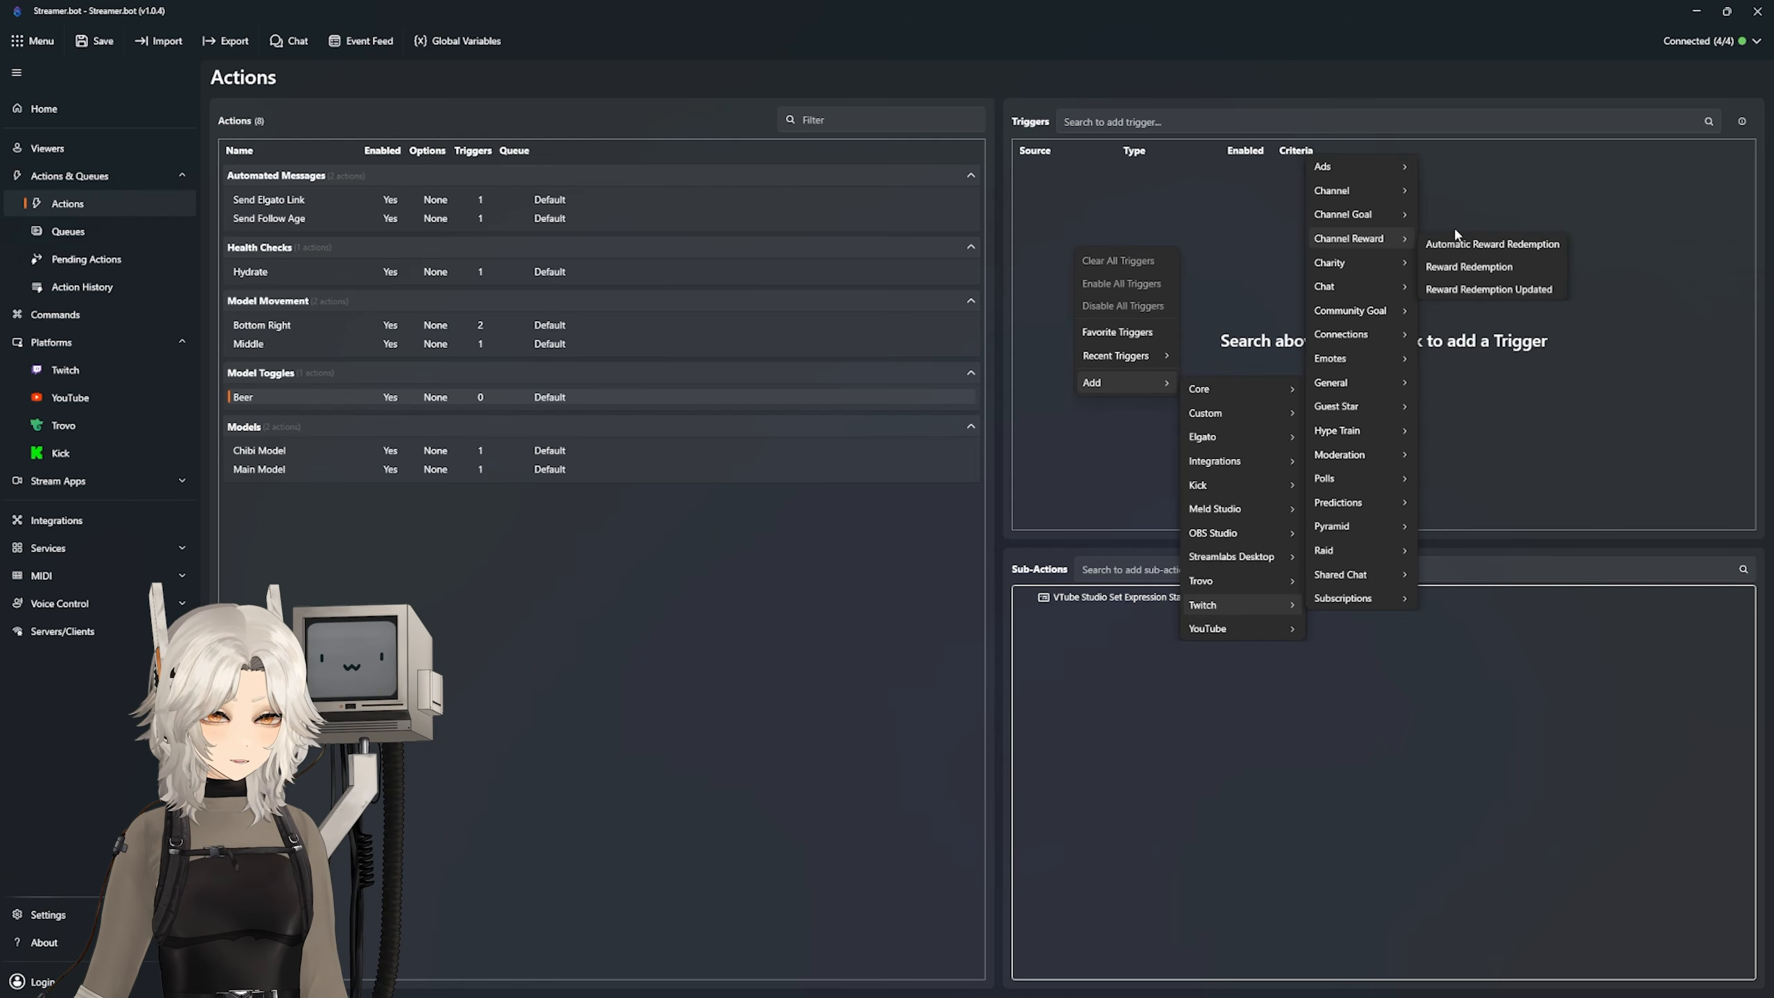
{"action": "left_click", "coordinate": [1469, 268]}
{"action": "left_click", "coordinate": [740, 512]}
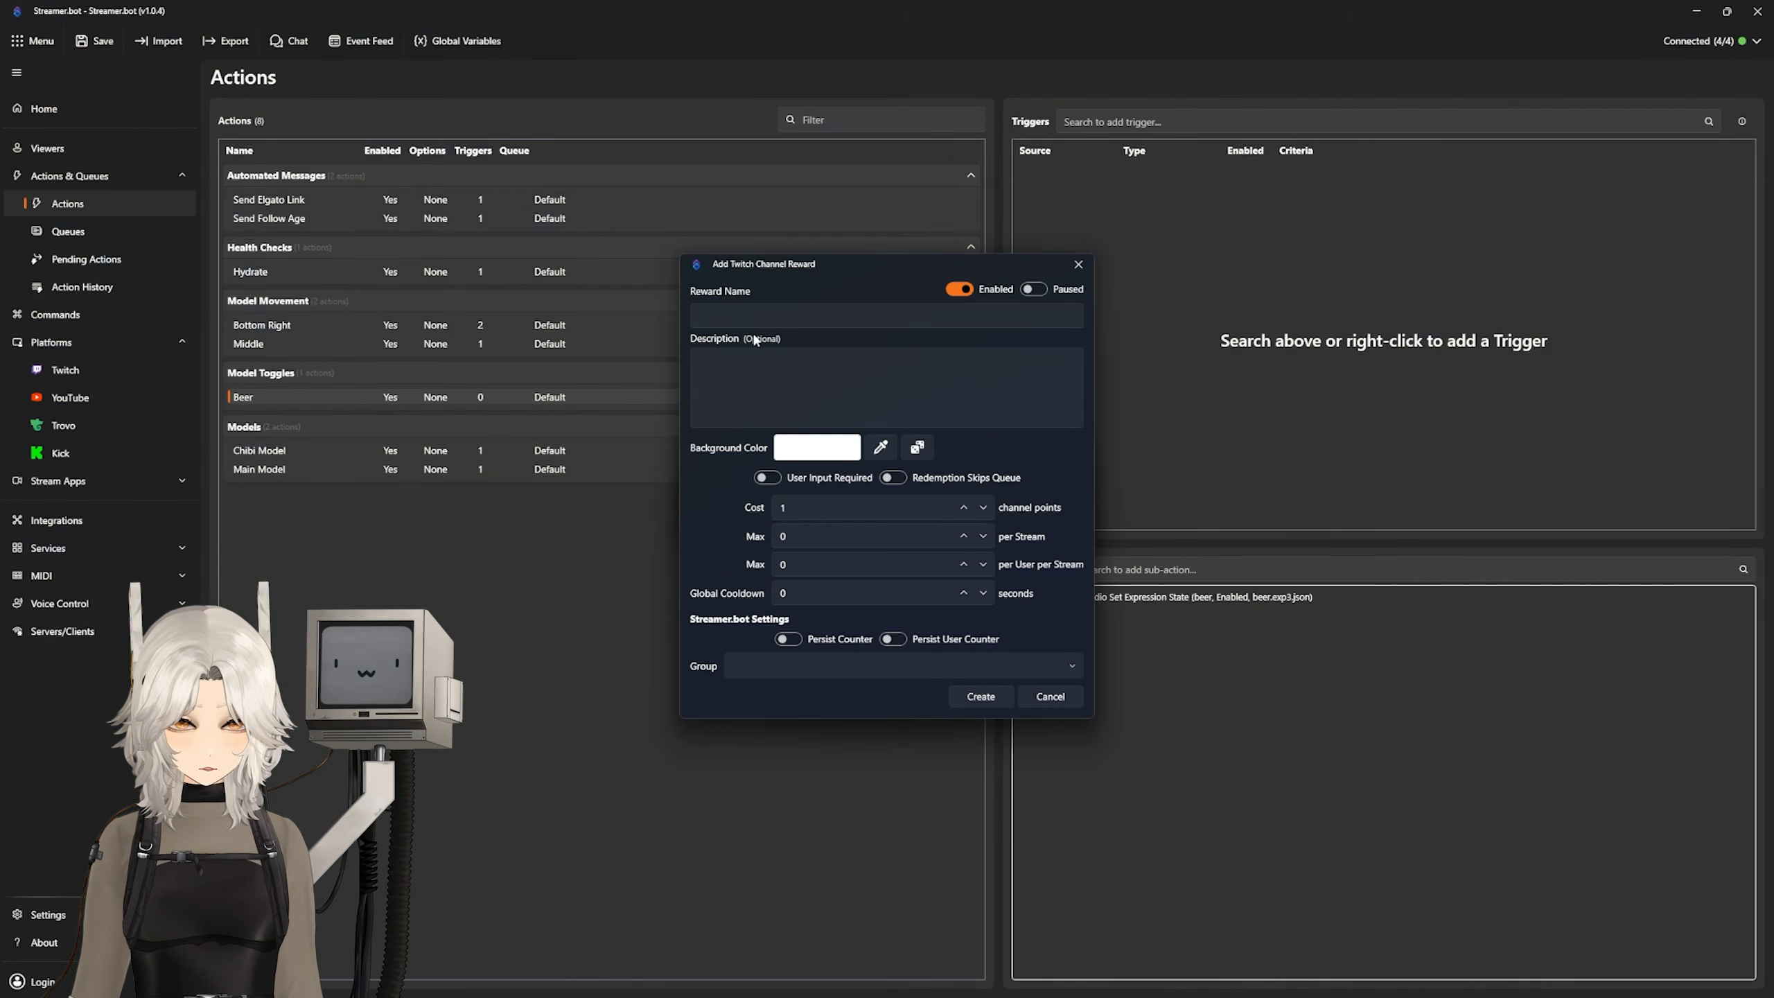
{"action": "left_click", "coordinate": [730, 318]}
{"action": "type", "text": "Beer"}
{"action": "key", "text": "Tab"}
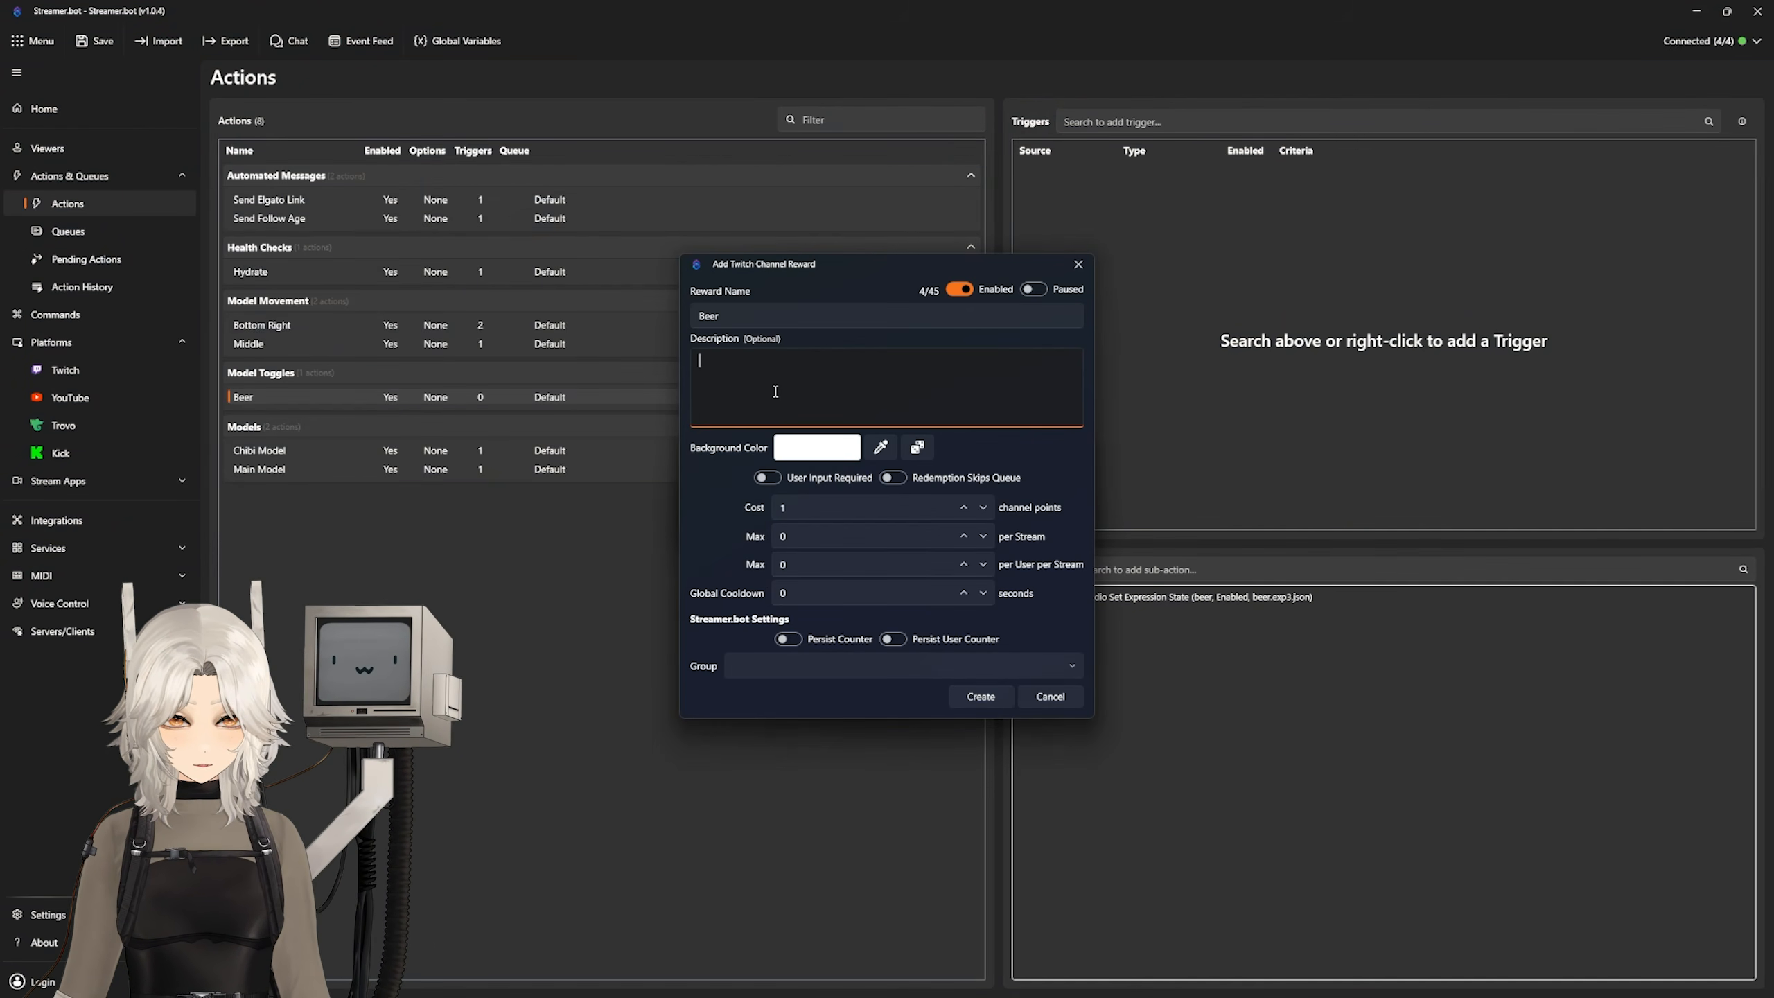
{"action": "type", "text": "yummyyyyyy"}
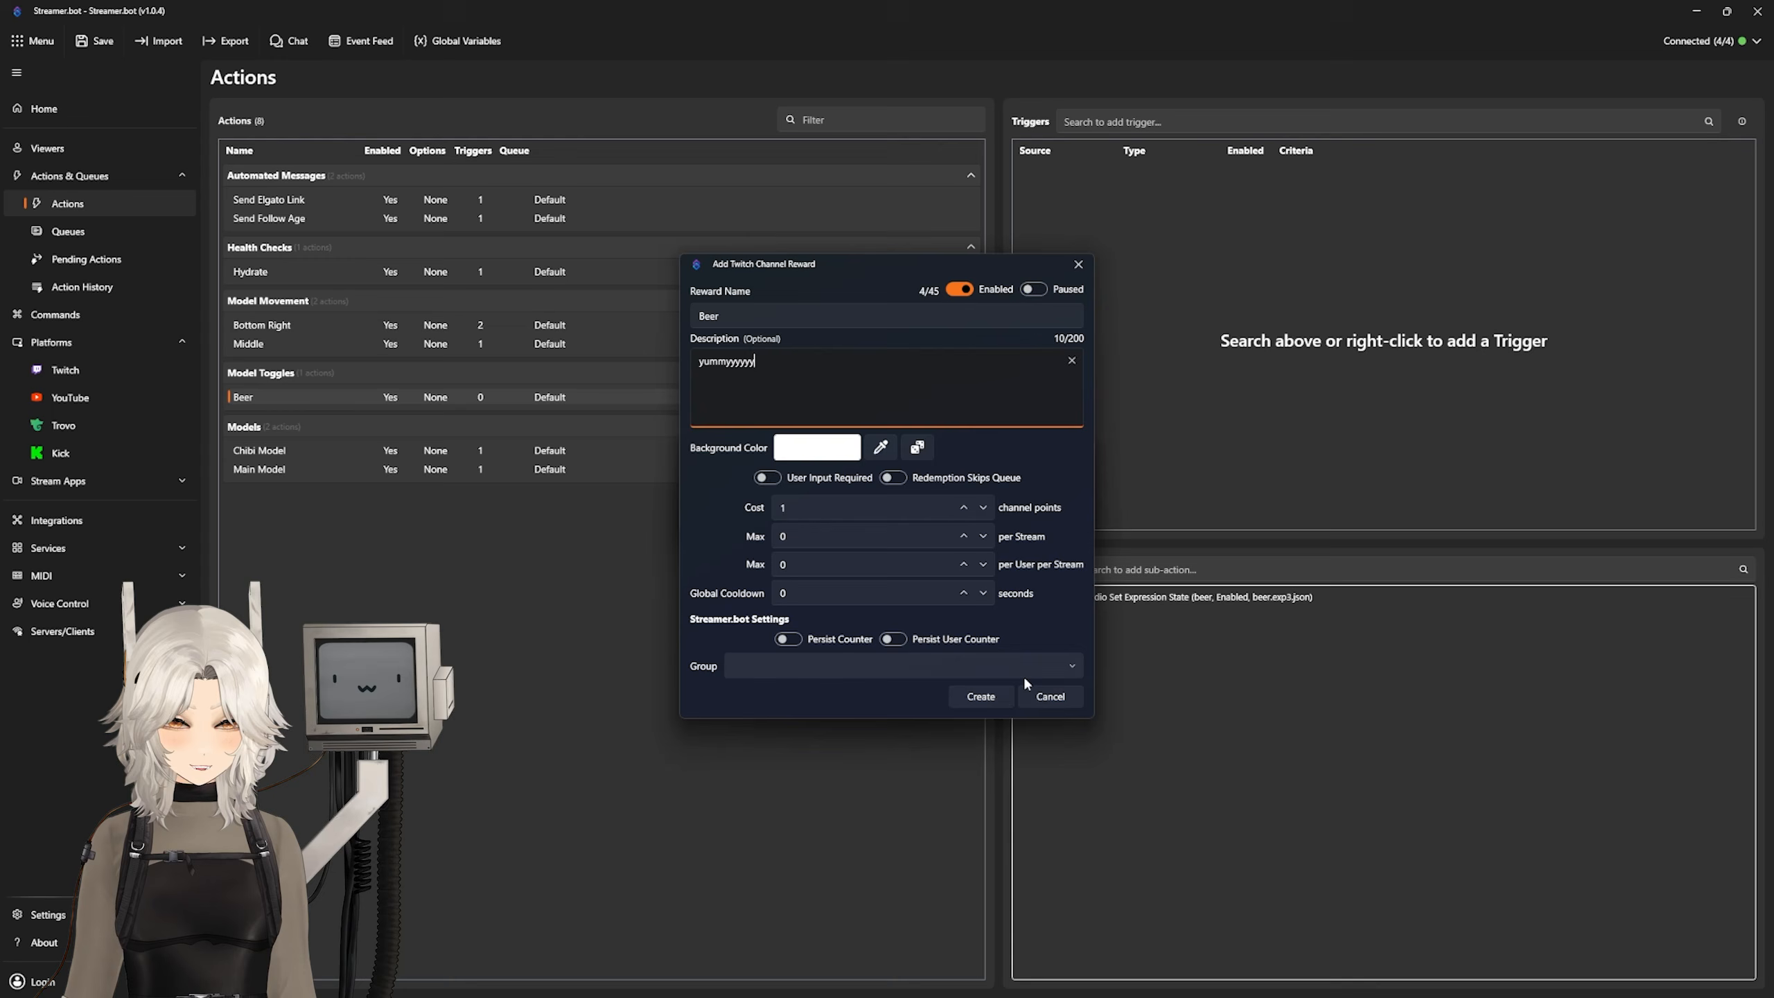
{"action": "left_click", "coordinate": [980, 695]}
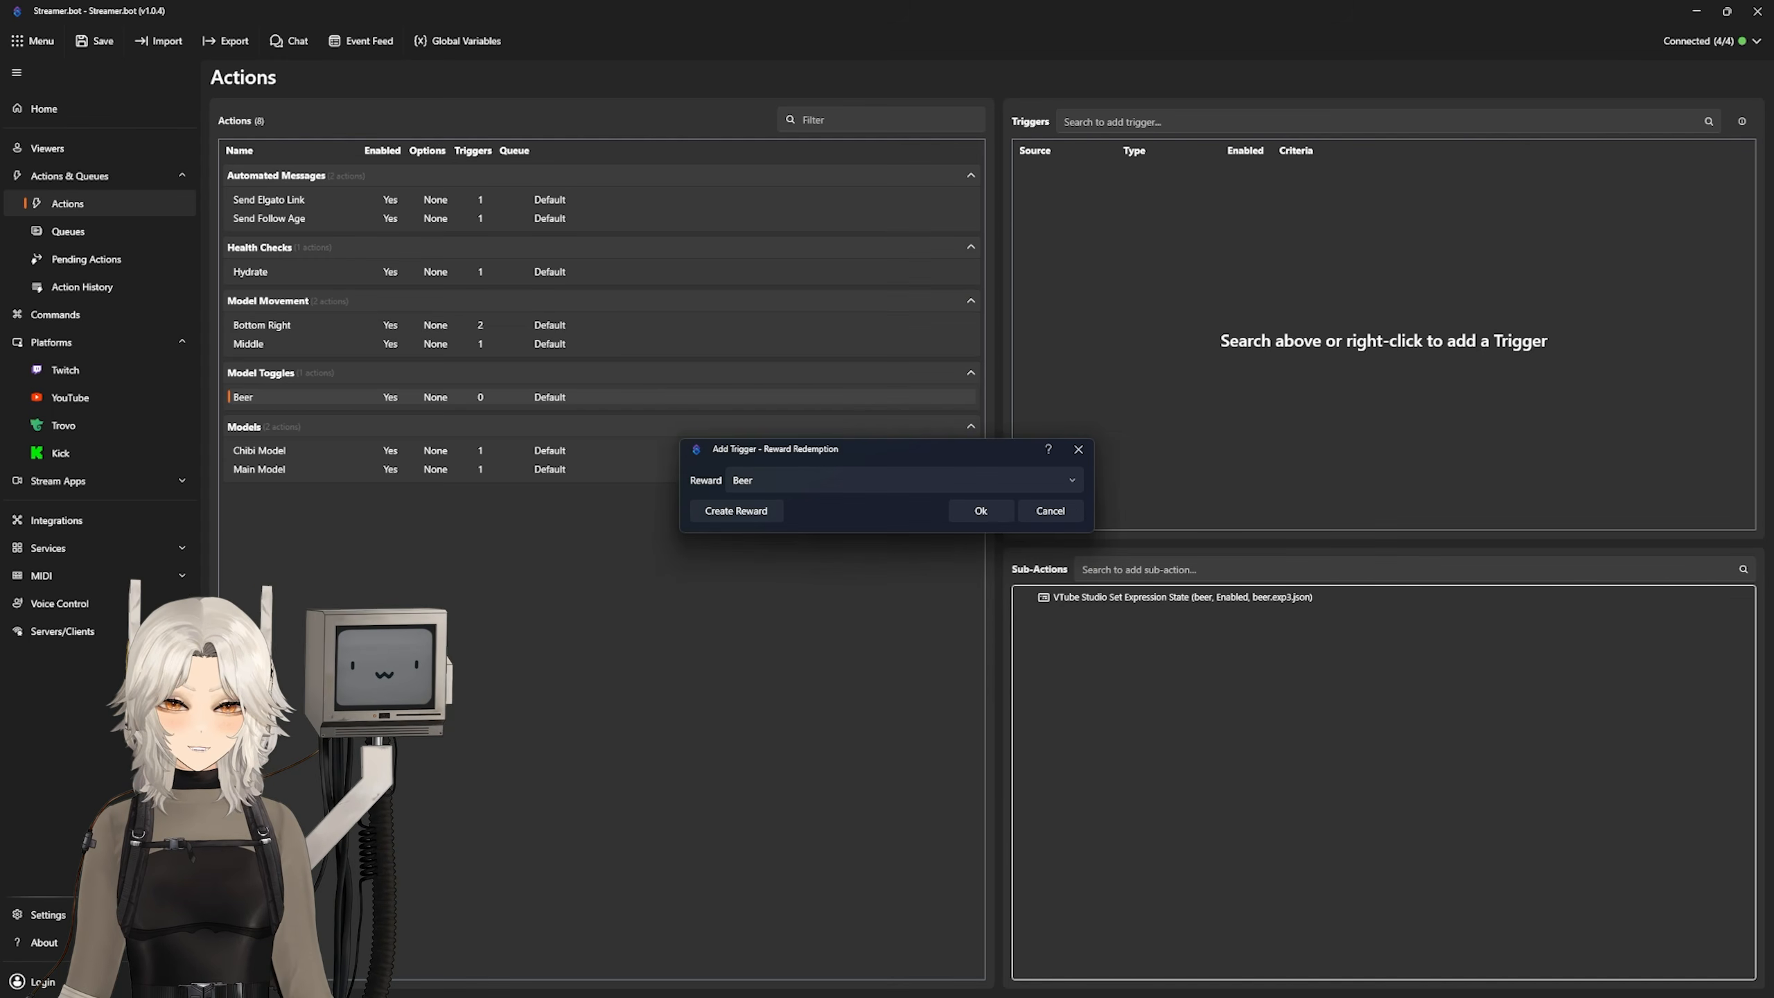
{"action": "left_click", "coordinate": [981, 511]}
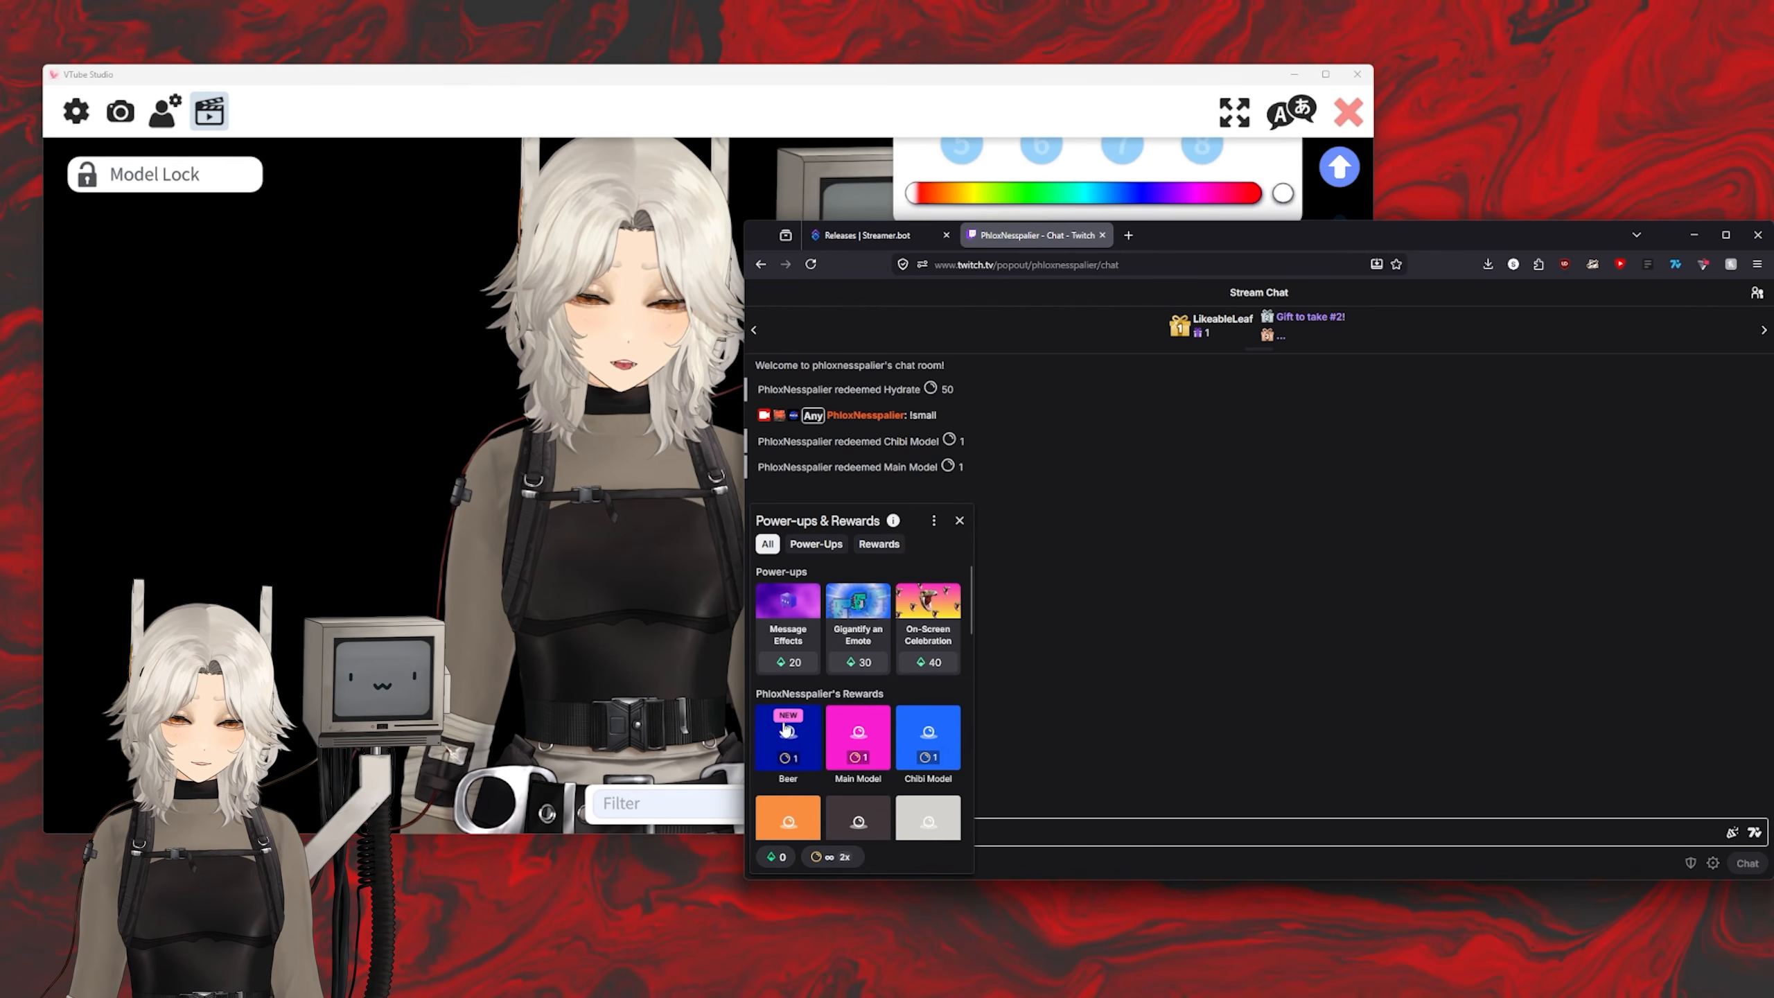
Step: Switch to the Twitch chat, redeem the Beer reward, and check the model in VTube Studio before minimising the browser
{"action": "left_click", "coordinate": [784, 738]}
{"action": "left_click", "coordinate": [919, 817]}
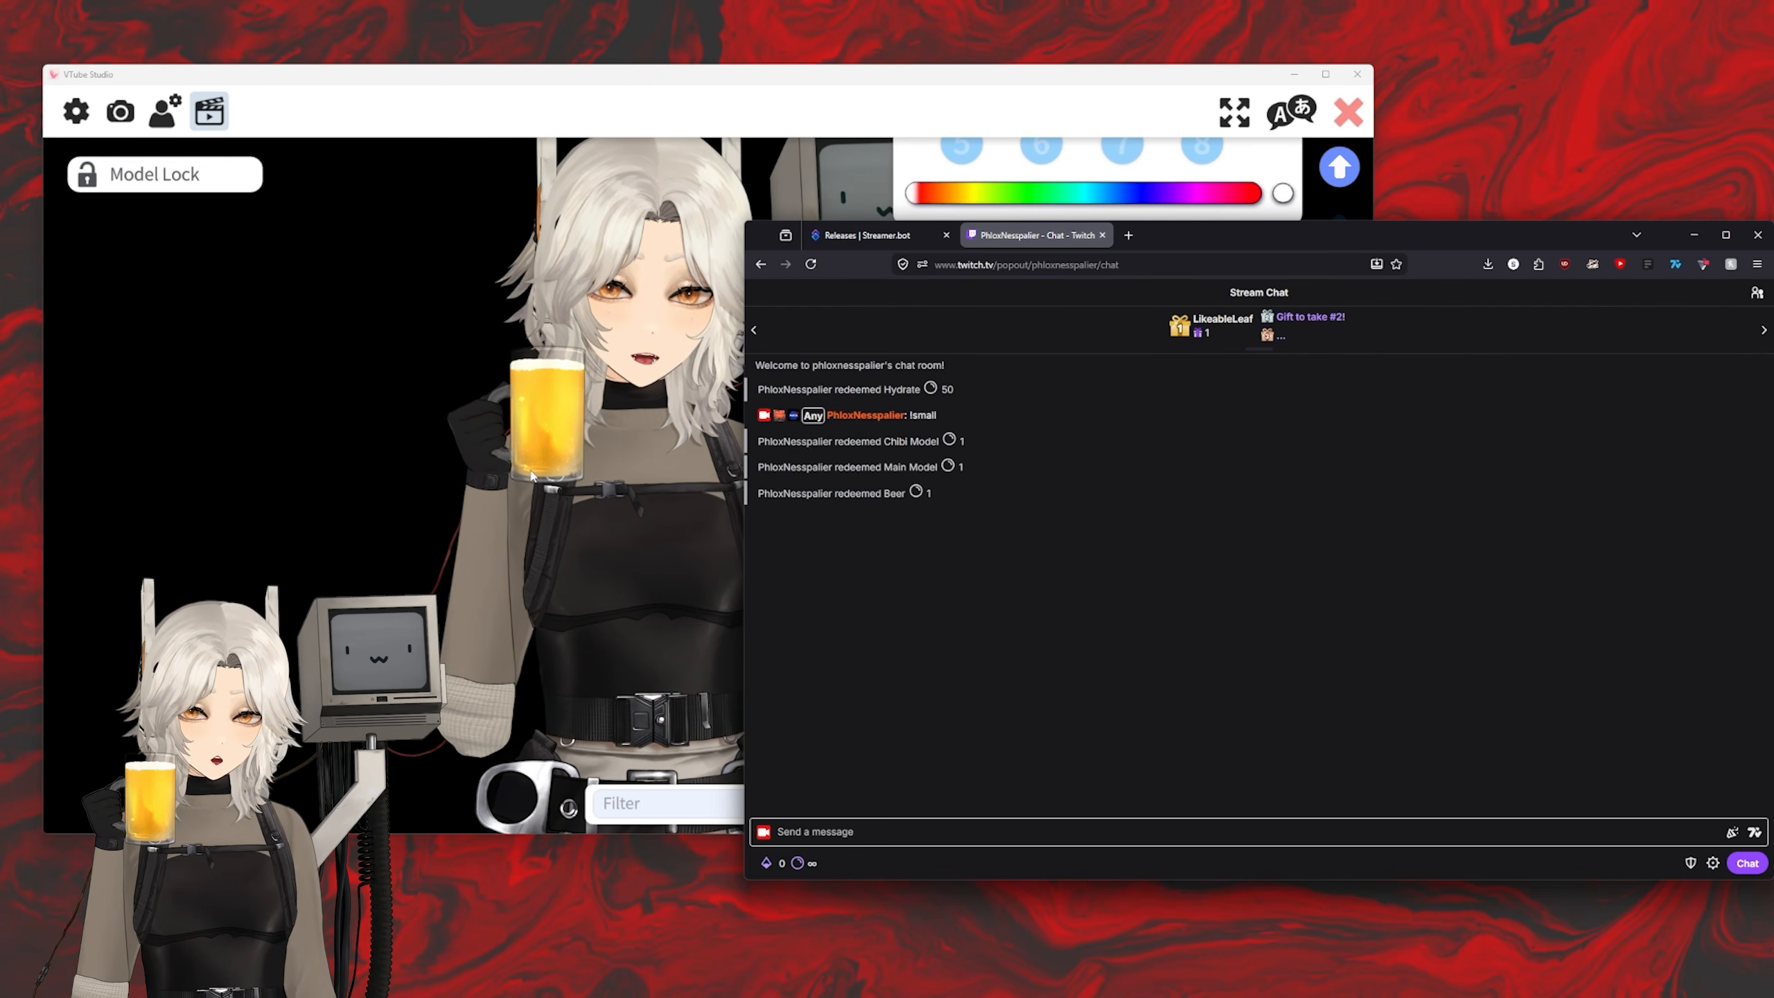
{"action": "left_click", "coordinate": [644, 991]}
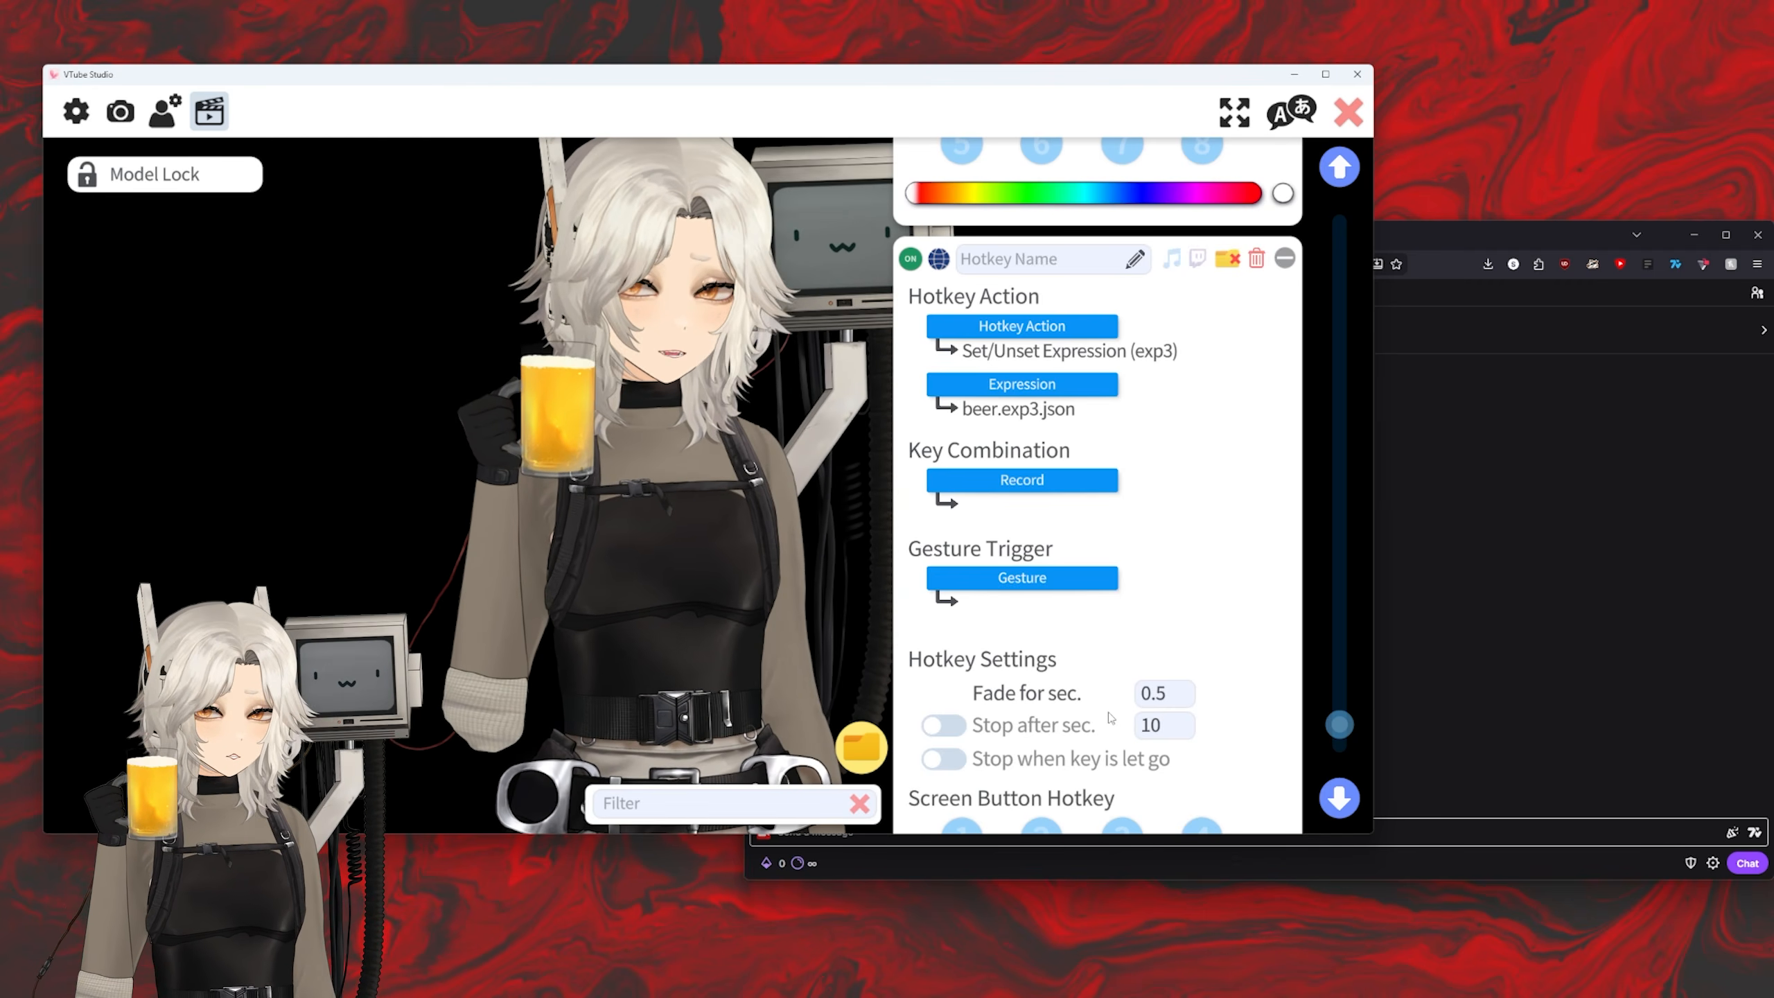
{"action": "left_click", "coordinate": [1529, 399]}
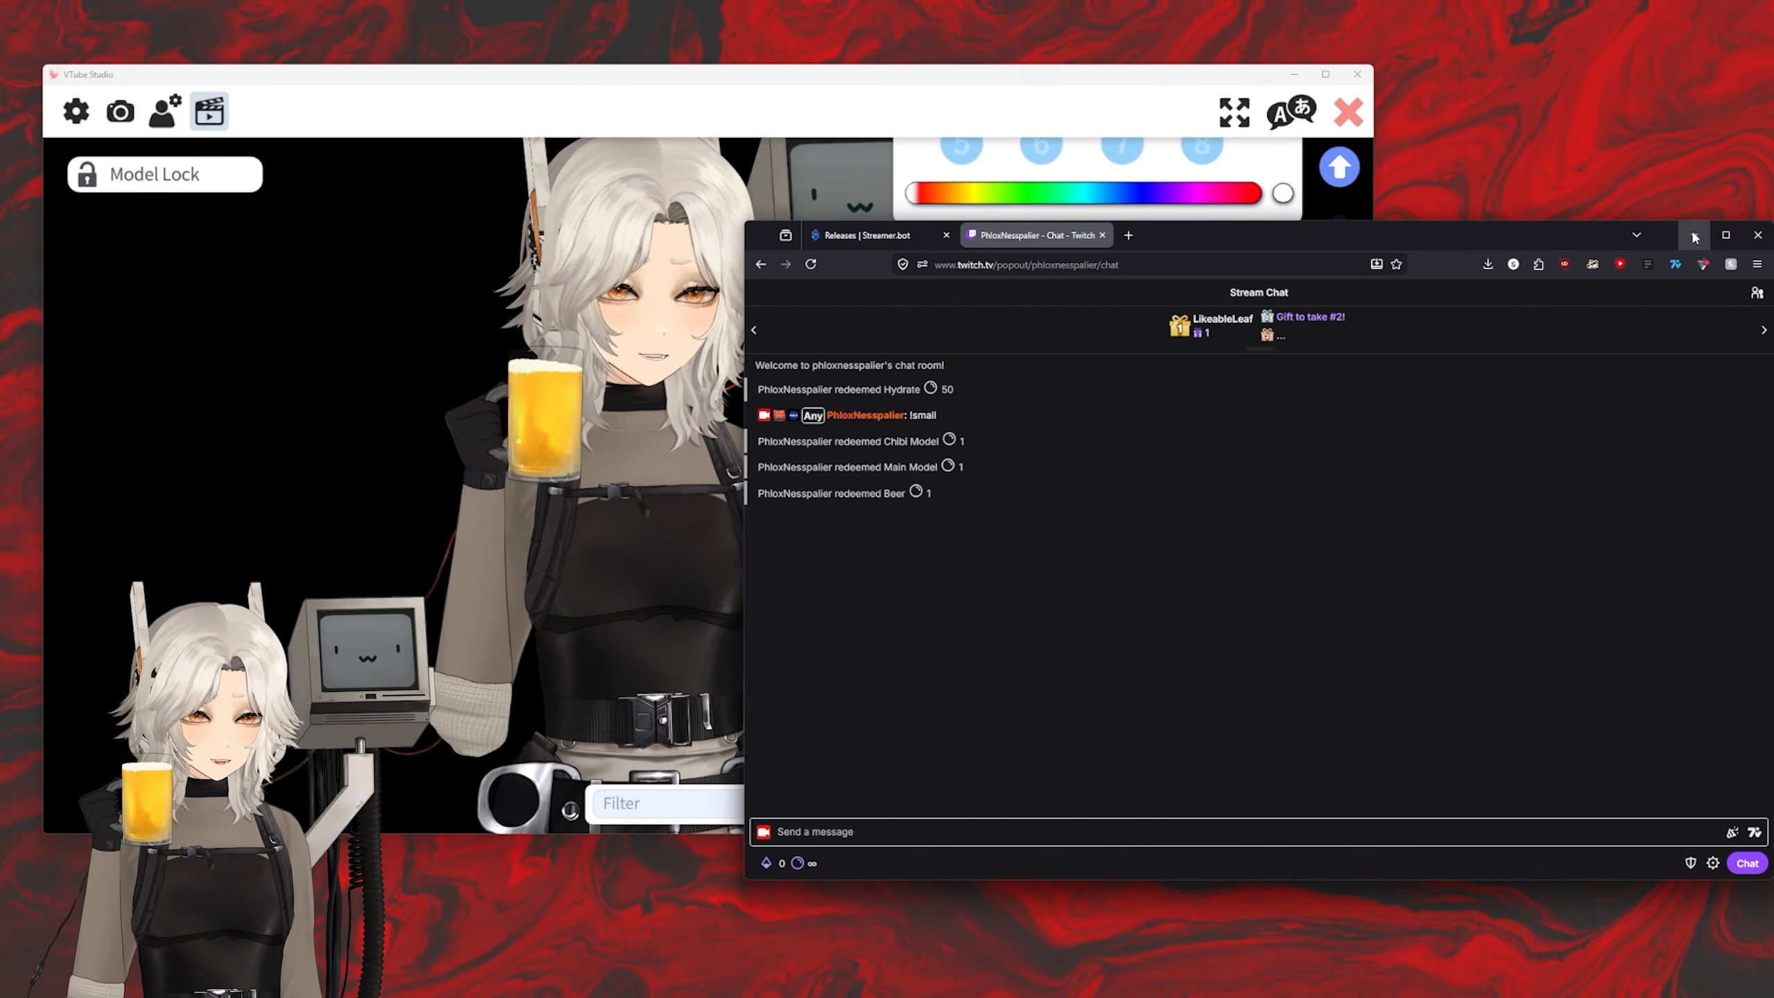
{"action": "left_click", "coordinate": [1693, 236]}
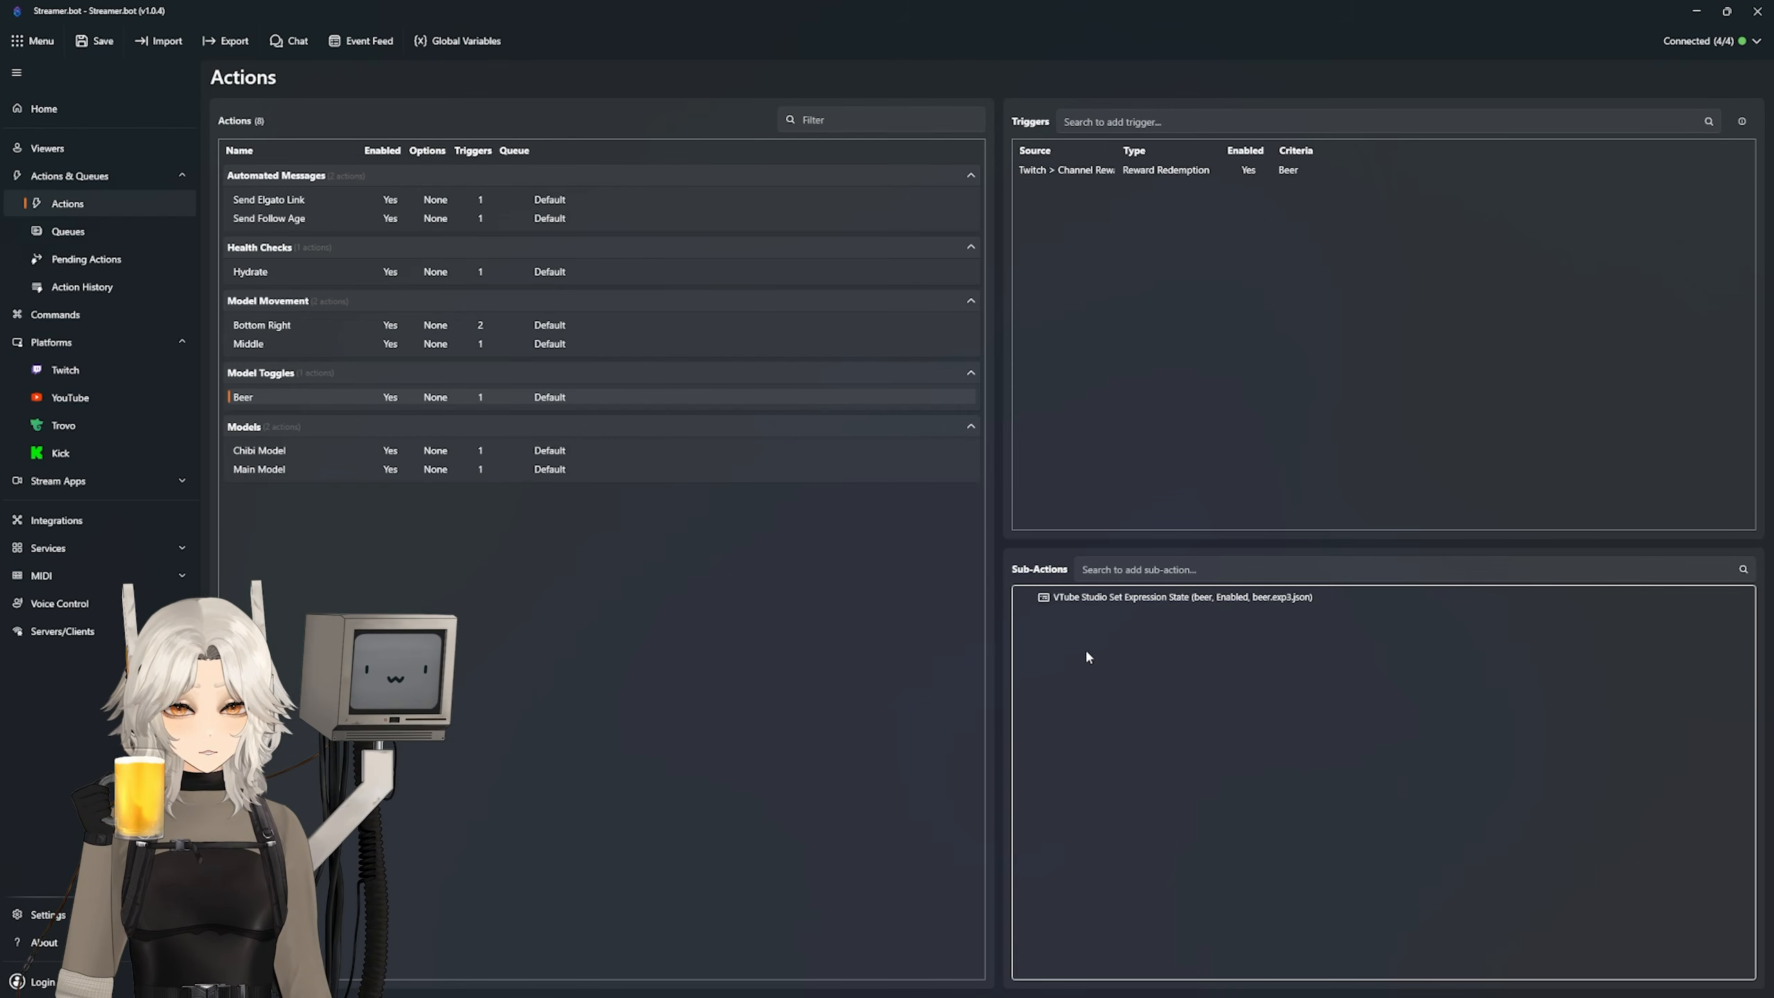
Step: Add a 2000 ms Delay sub-action to the Beer action in Streamer.bot
{"action": "right_click", "coordinate": [1086, 657]}
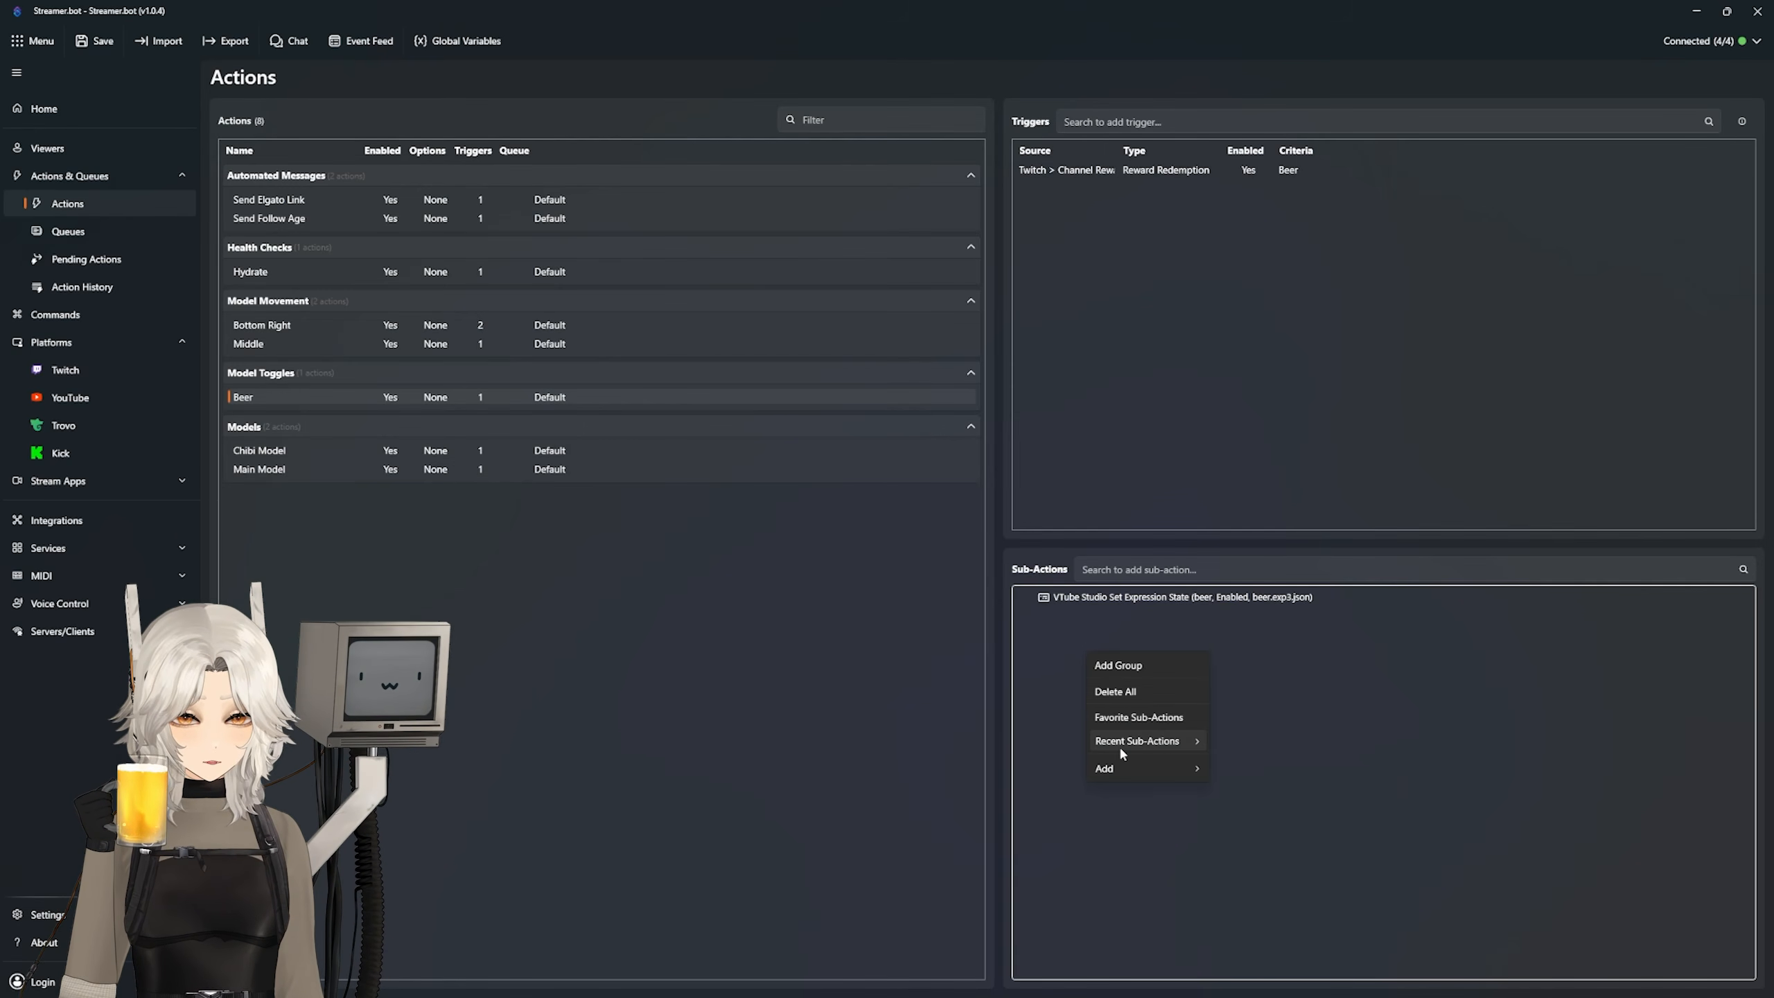
{"action": "mouse_move", "coordinate": [1136, 769]}
{"action": "mouse_move", "coordinate": [1256, 441]}
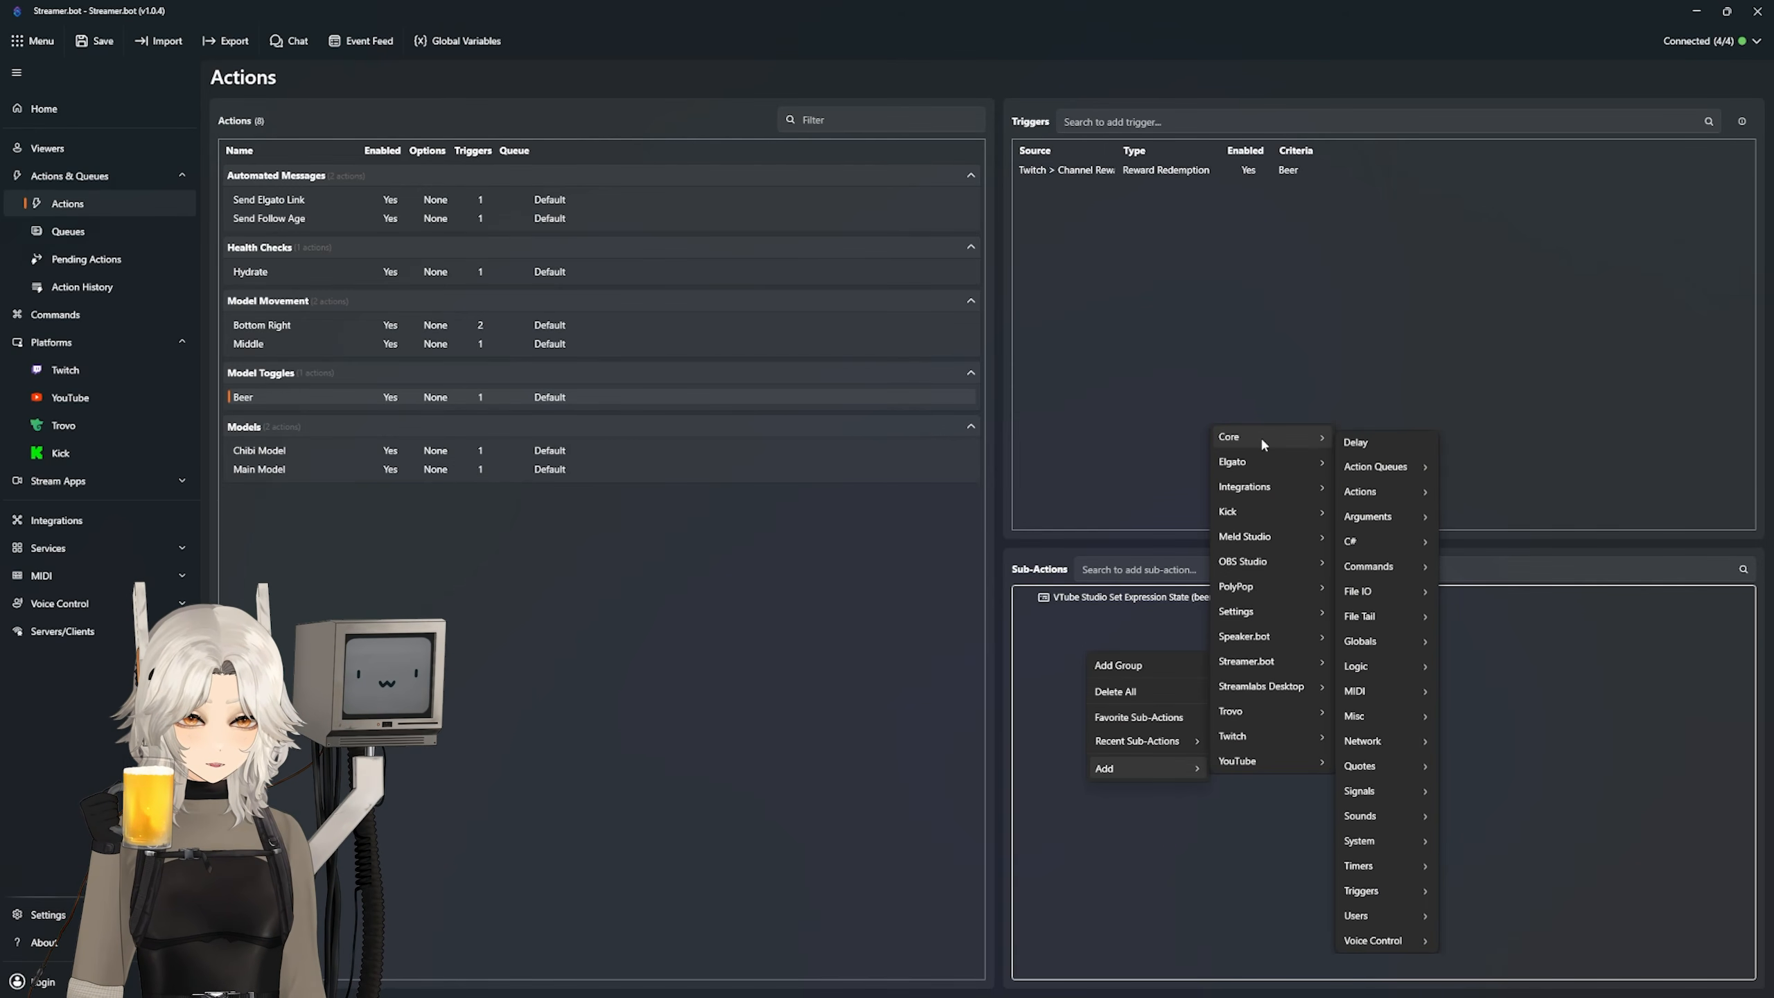
{"action": "left_click", "coordinate": [1377, 435]}
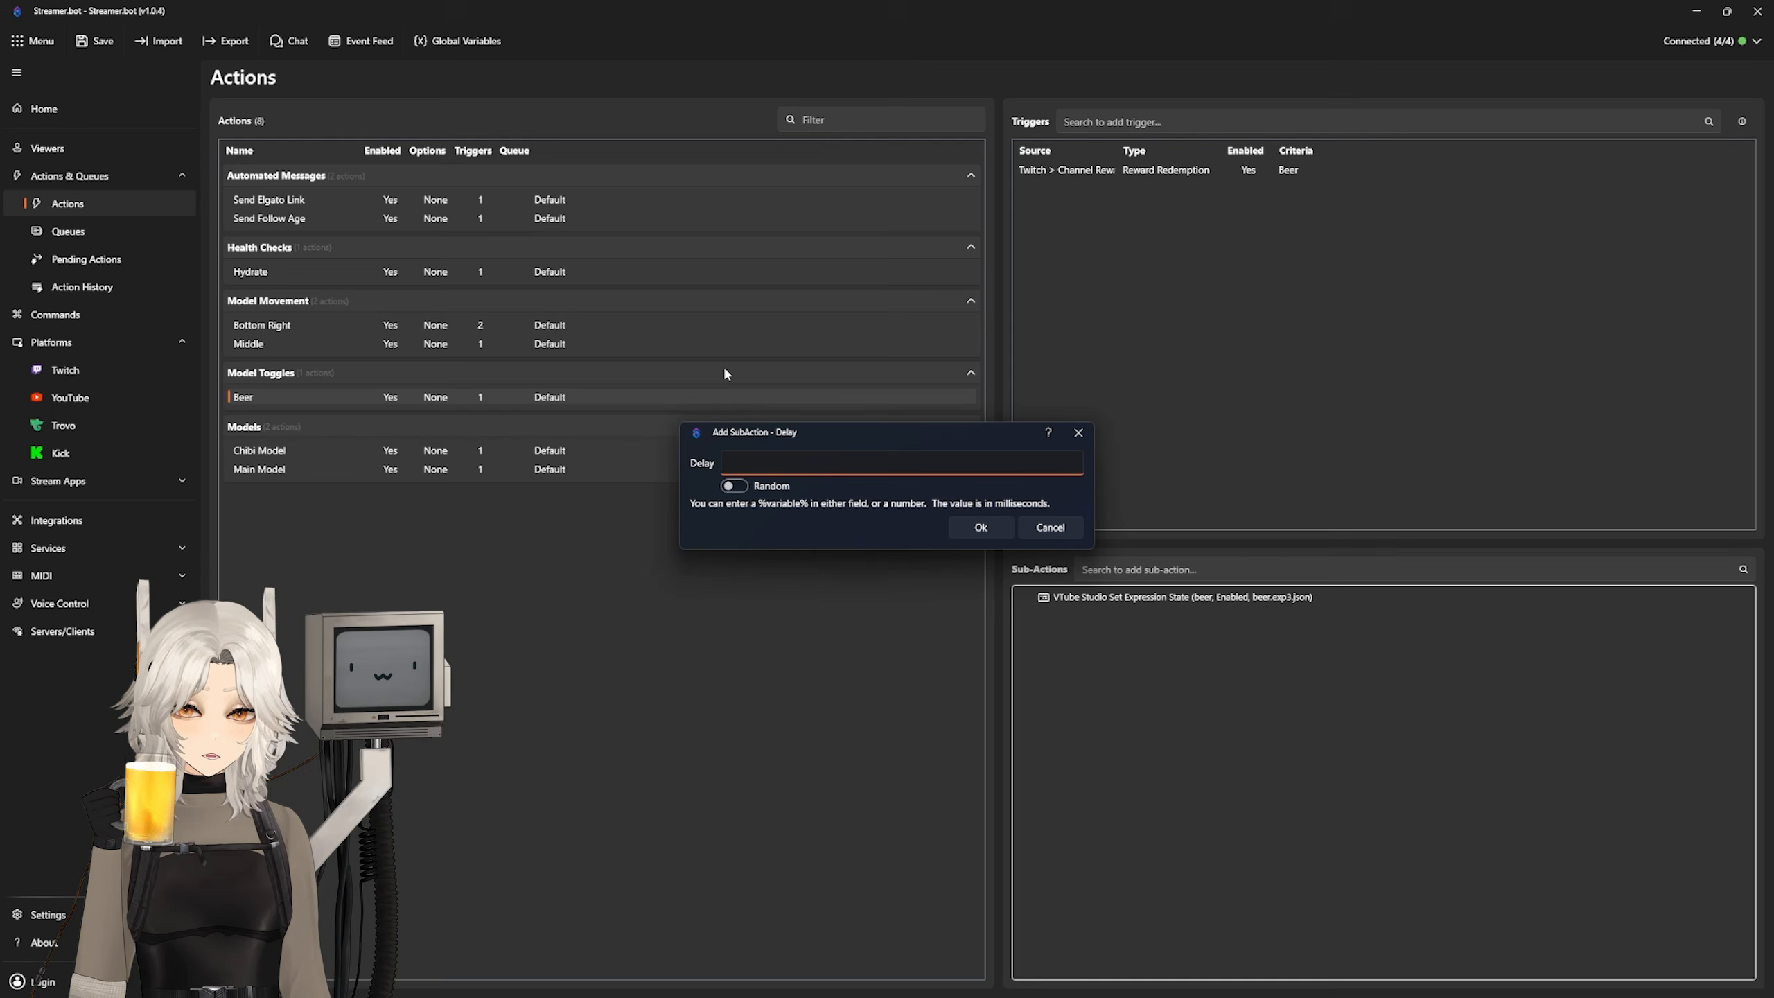
{"action": "type", "text": "2000"}
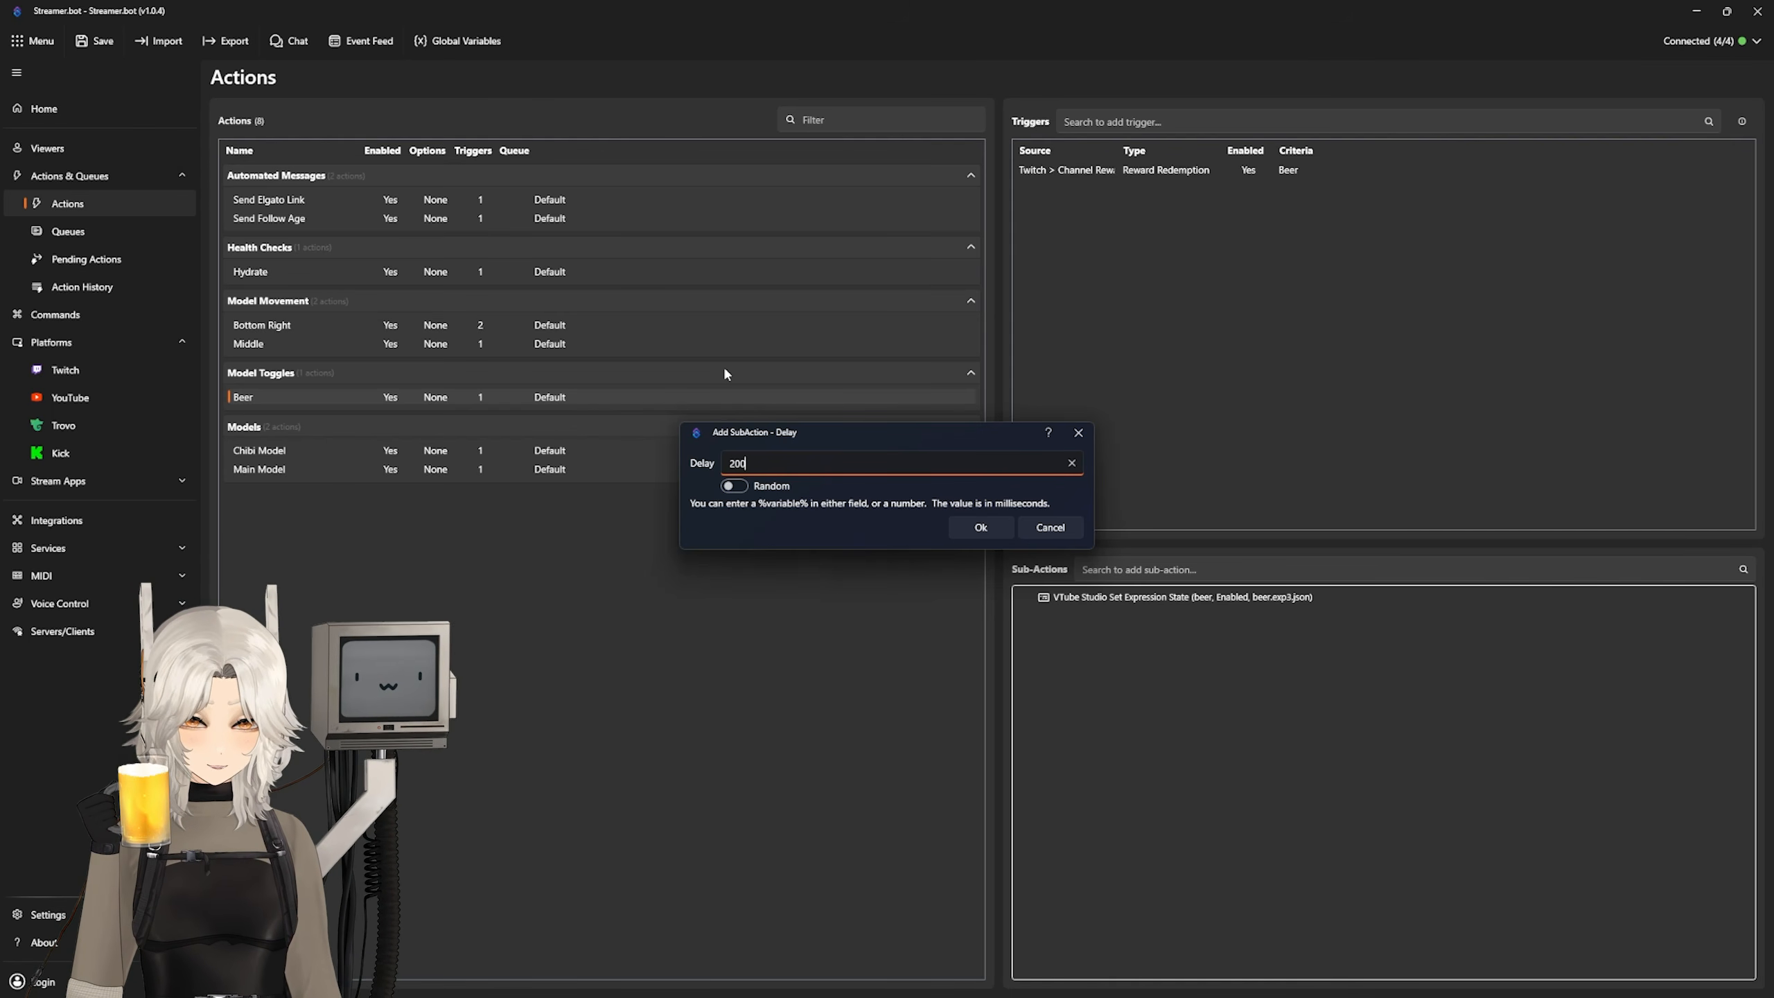
{"action": "left_click", "coordinate": [984, 529]}
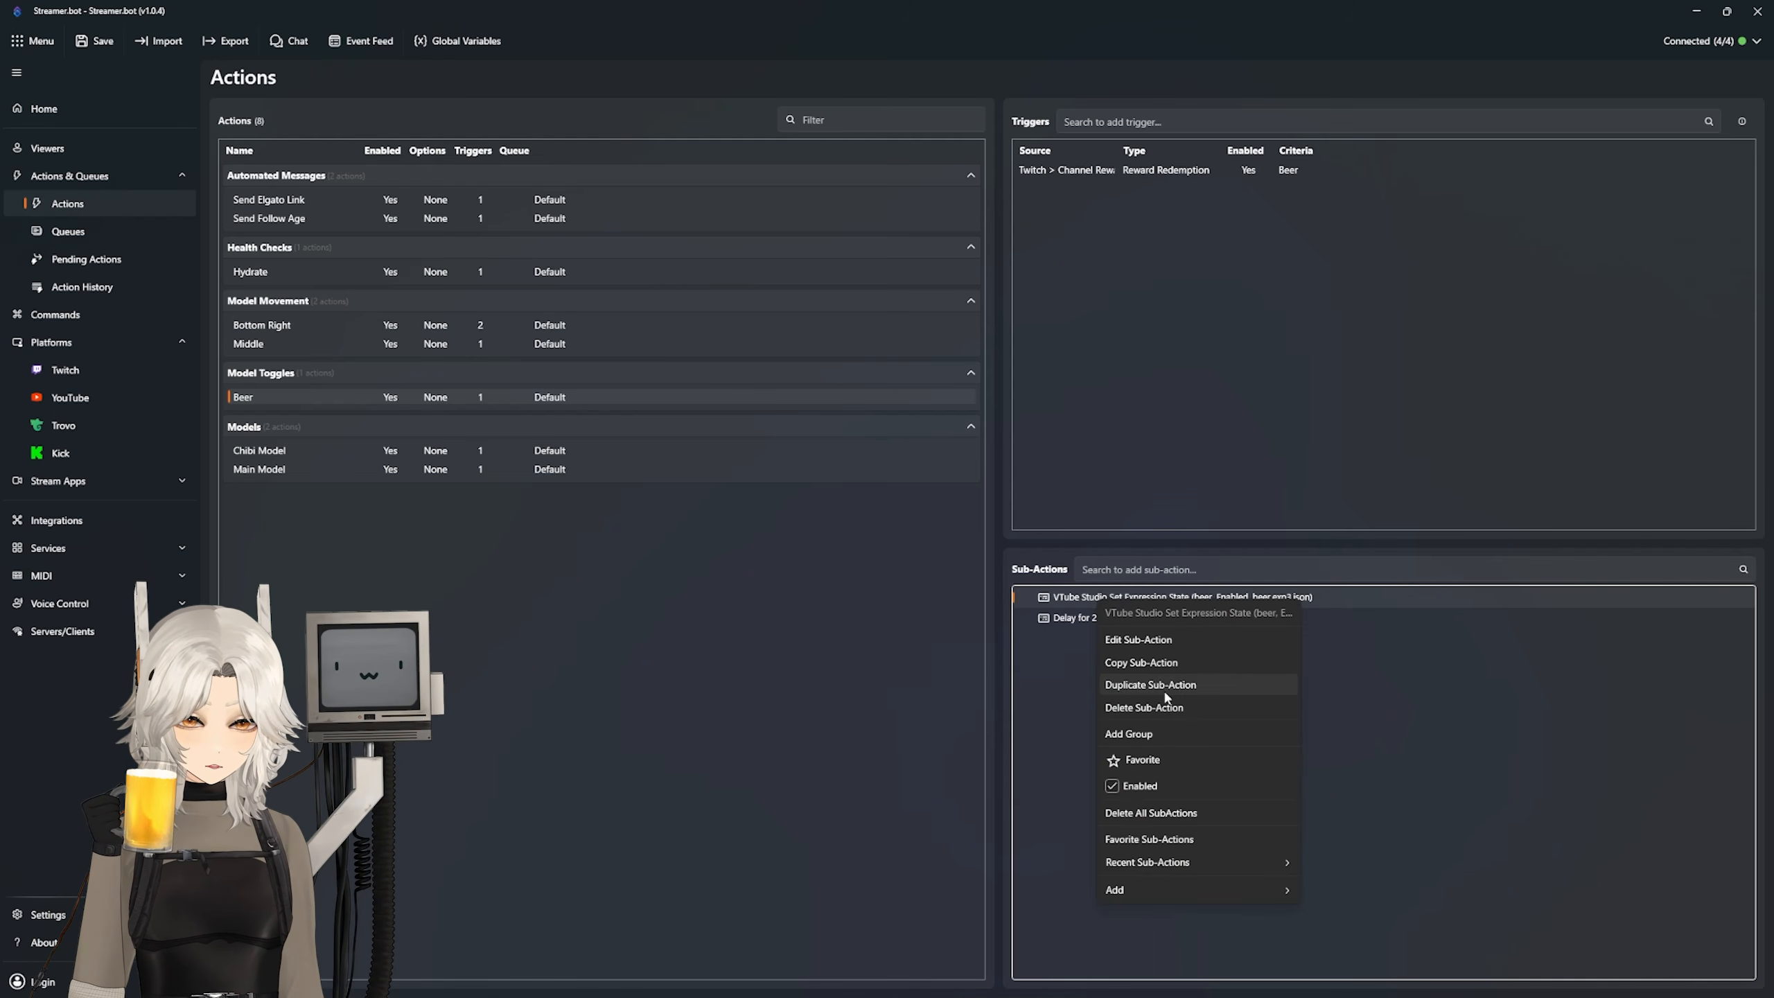
Step: Duplicate the beer Set Expression State sub-action after the delay and set the copy's state to Disabled
{"action": "right_click", "coordinate": [1079, 666]}
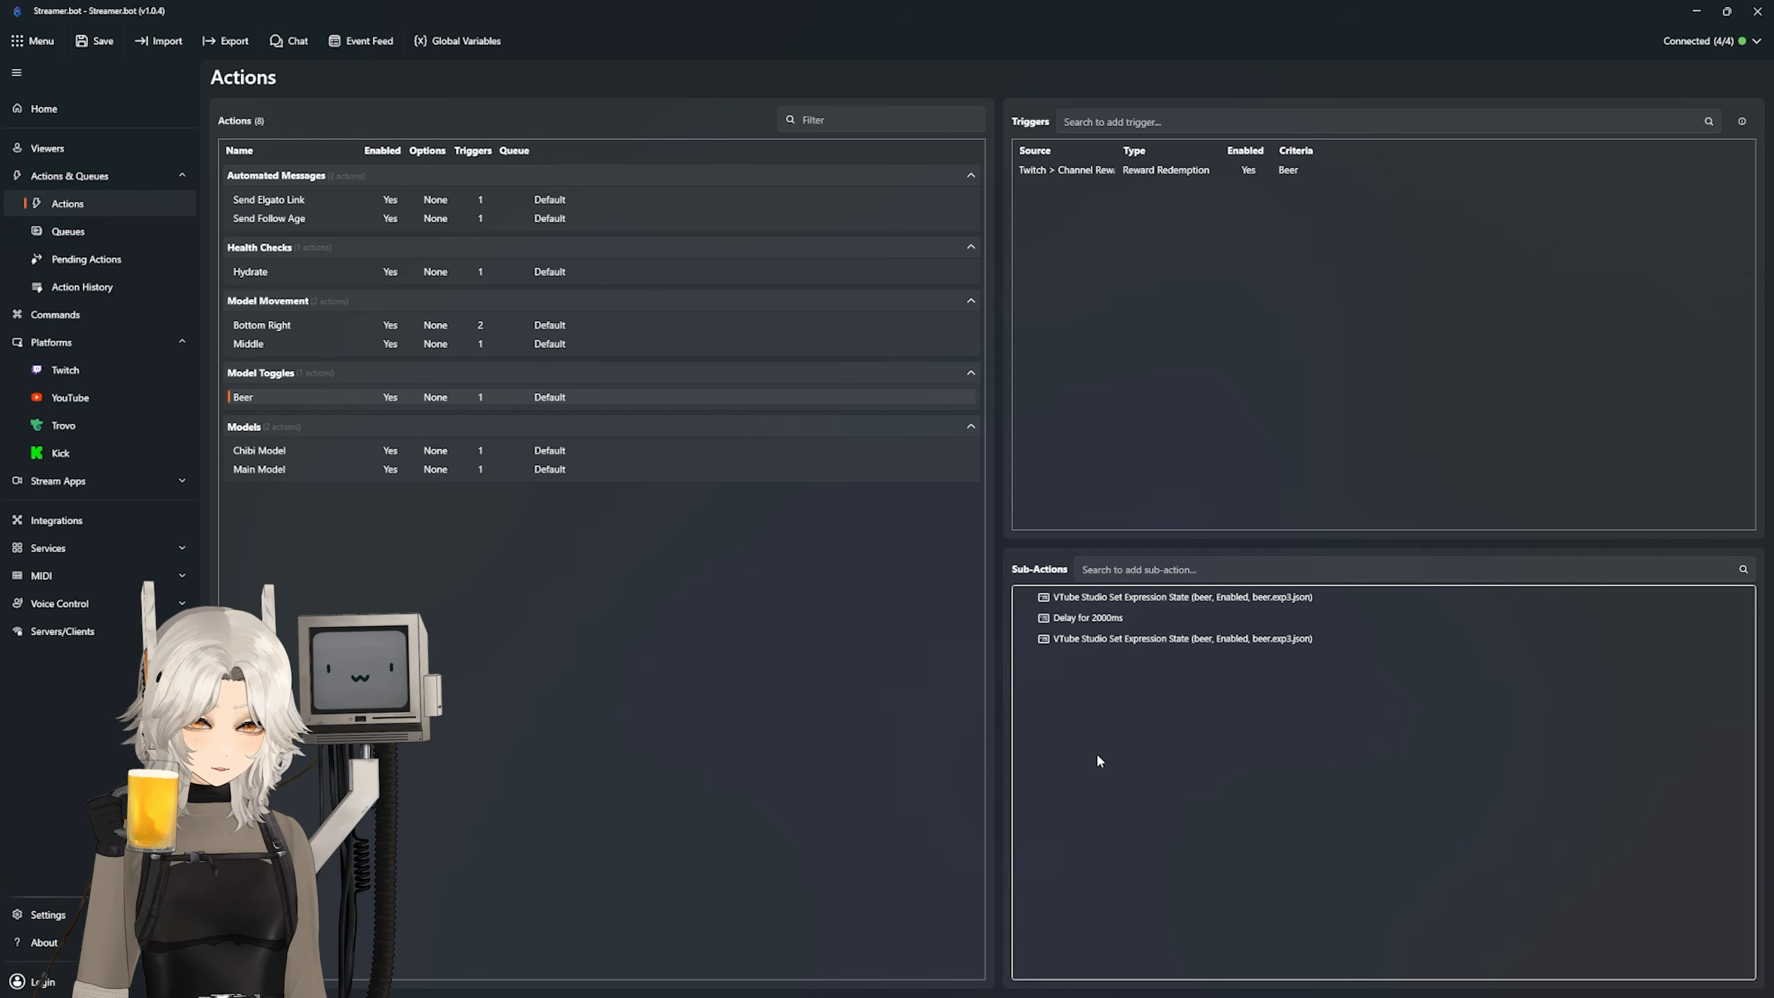
{"action": "double_click", "coordinate": [1105, 639]}
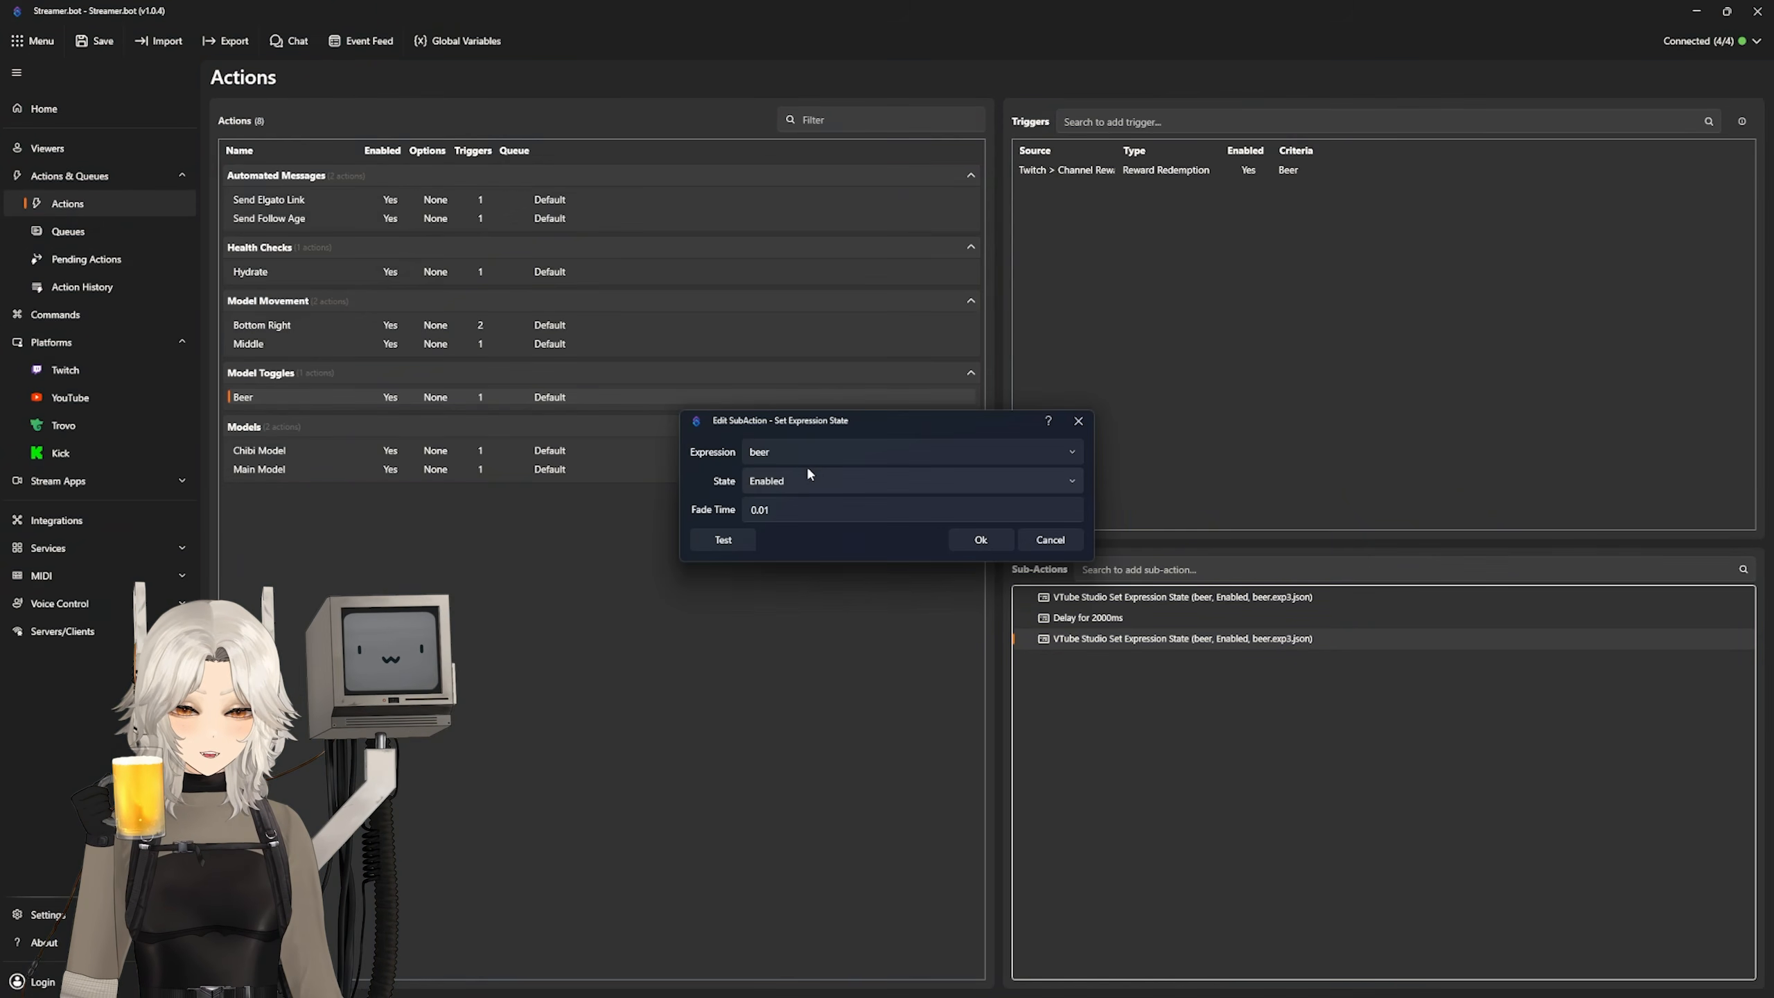
{"action": "left_click", "coordinate": [814, 488]}
{"action": "left_click", "coordinate": [795, 542]}
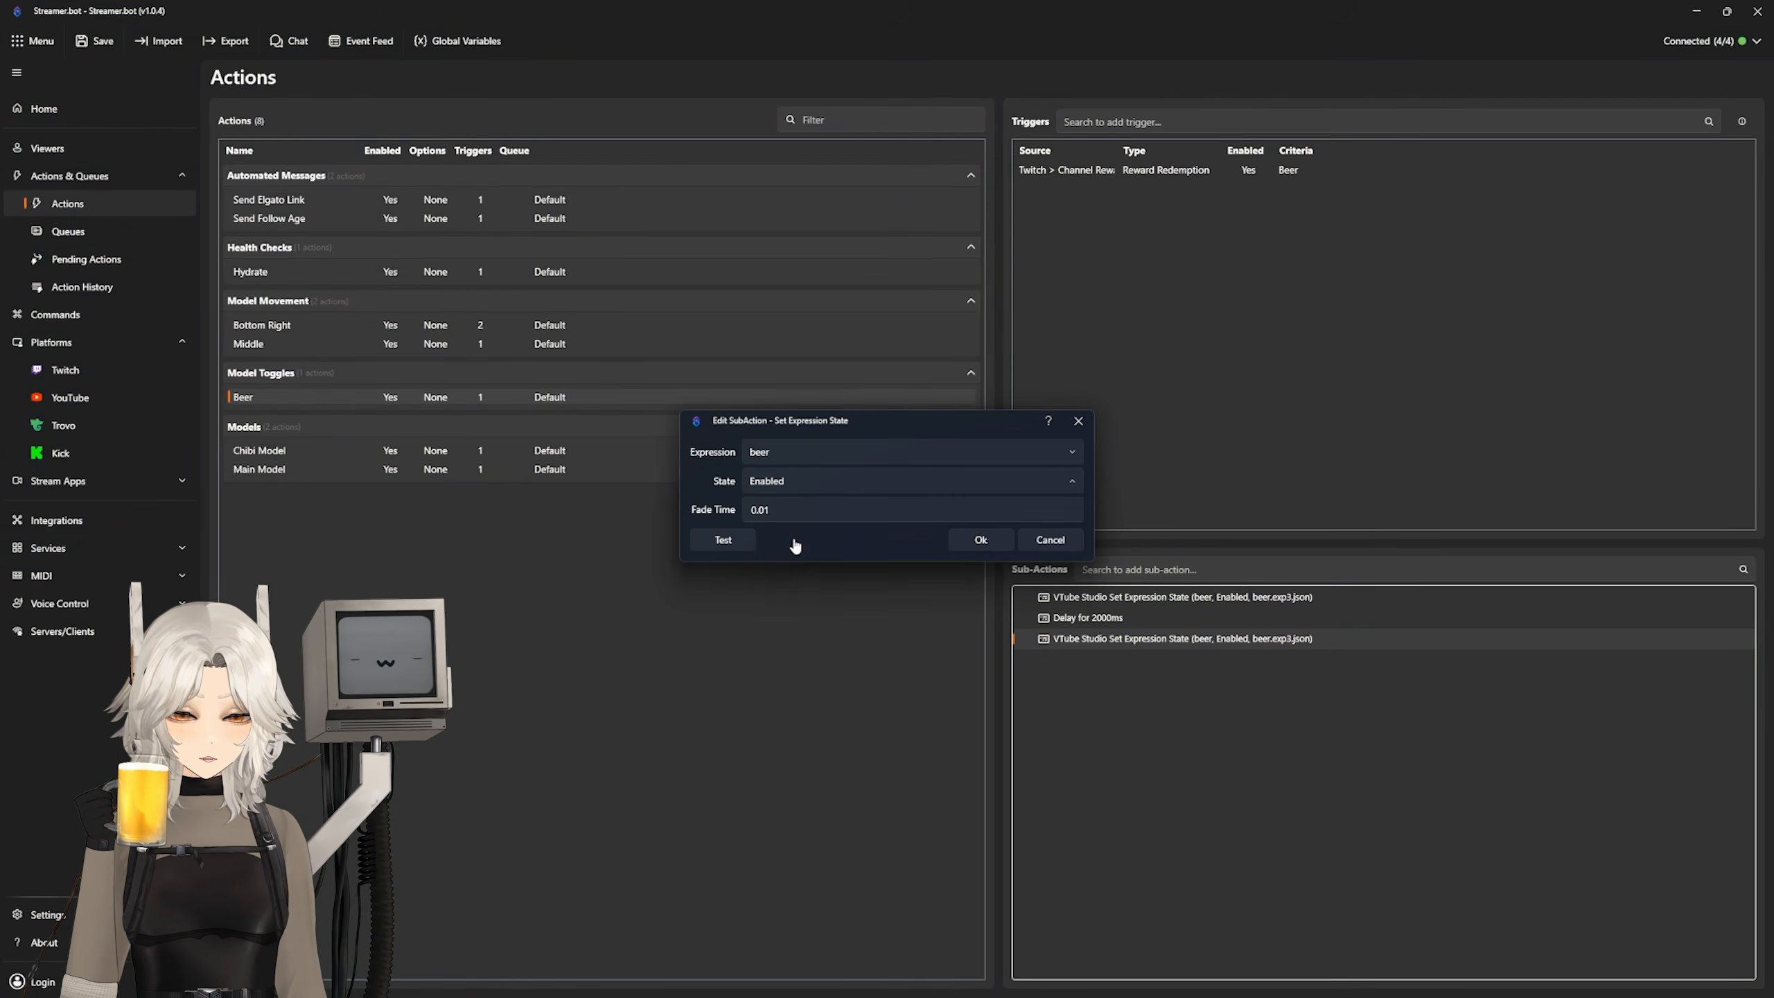
{"action": "left_click", "coordinate": [980, 539]}
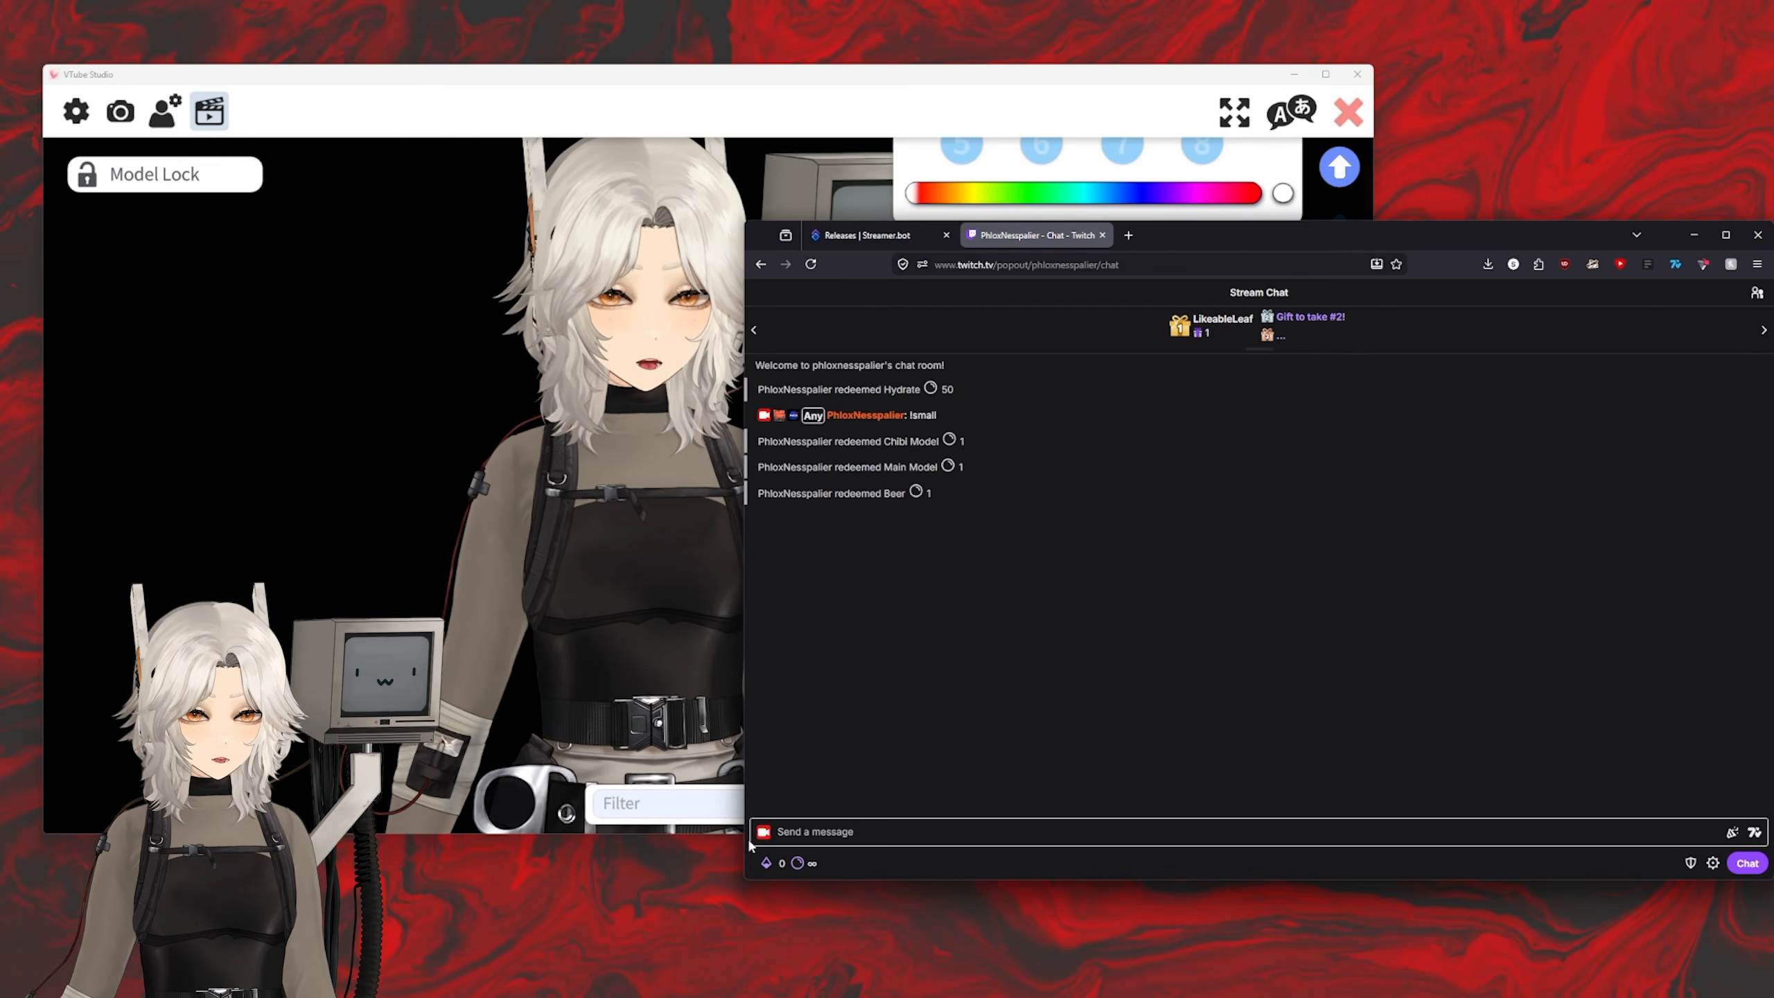
Step: Redeem the Beer reward again in the Twitch chat to test the timed toggle, and return to Streamer.bot
{"action": "left_click", "coordinate": [776, 856]}
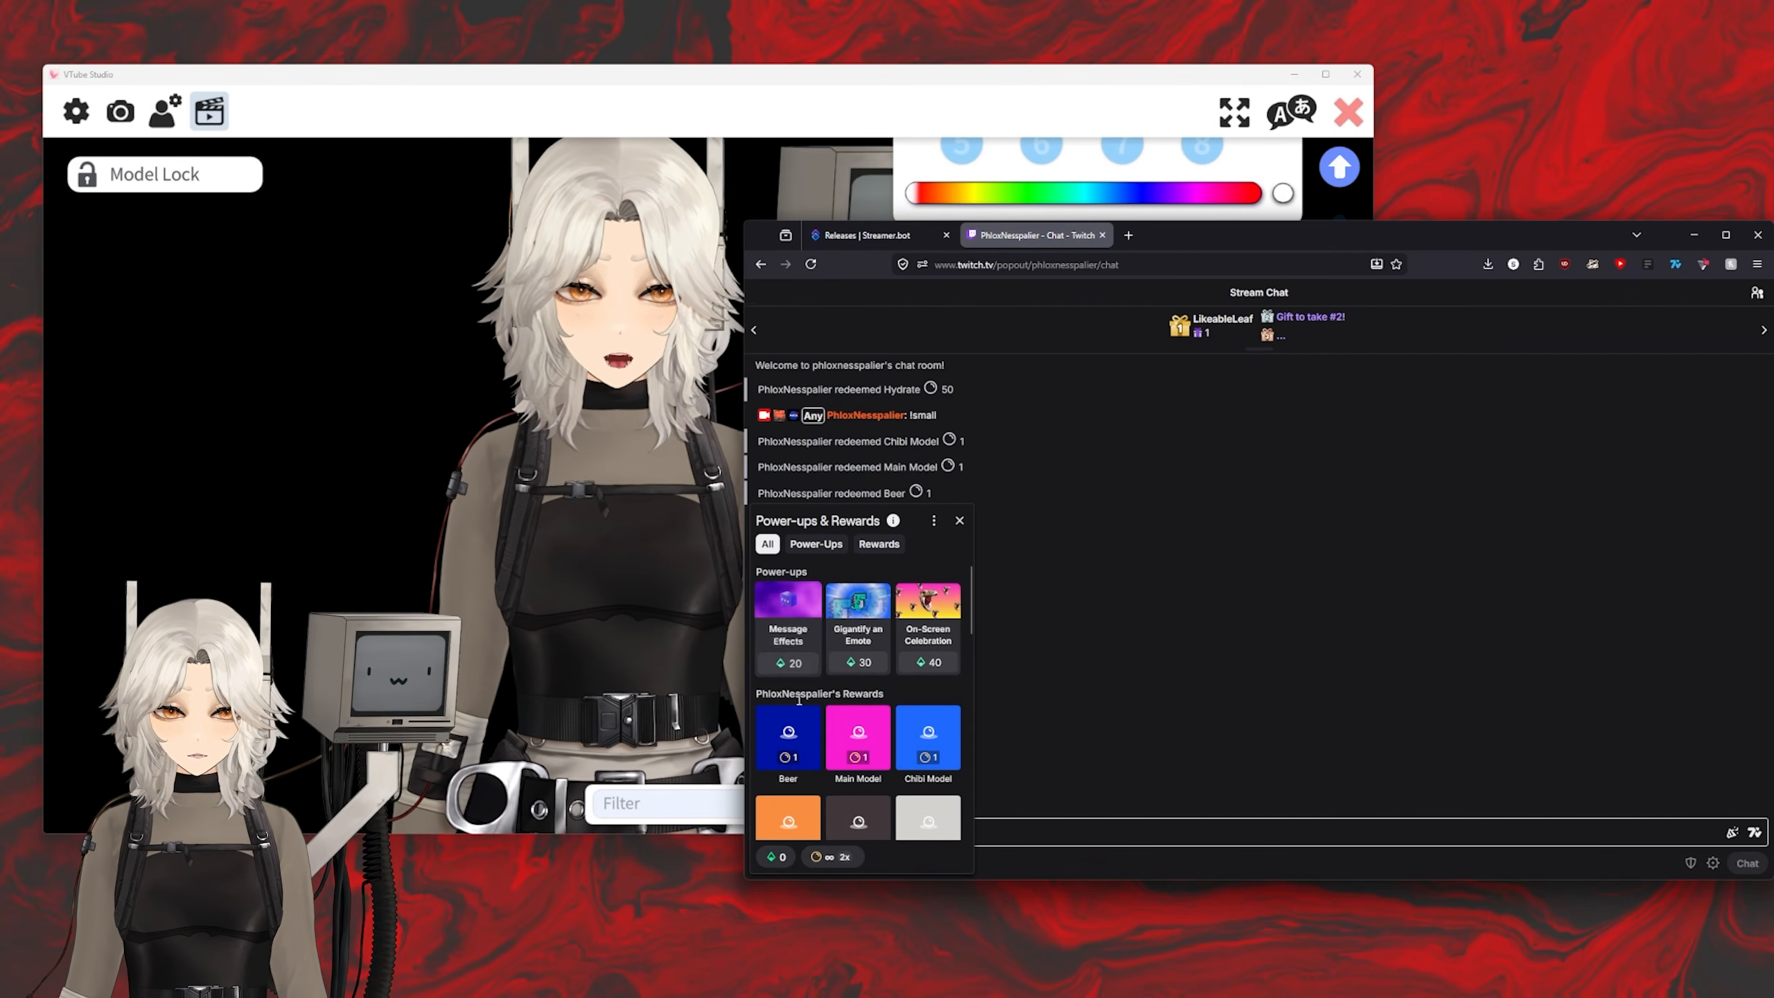
{"action": "left_click", "coordinate": [865, 816]}
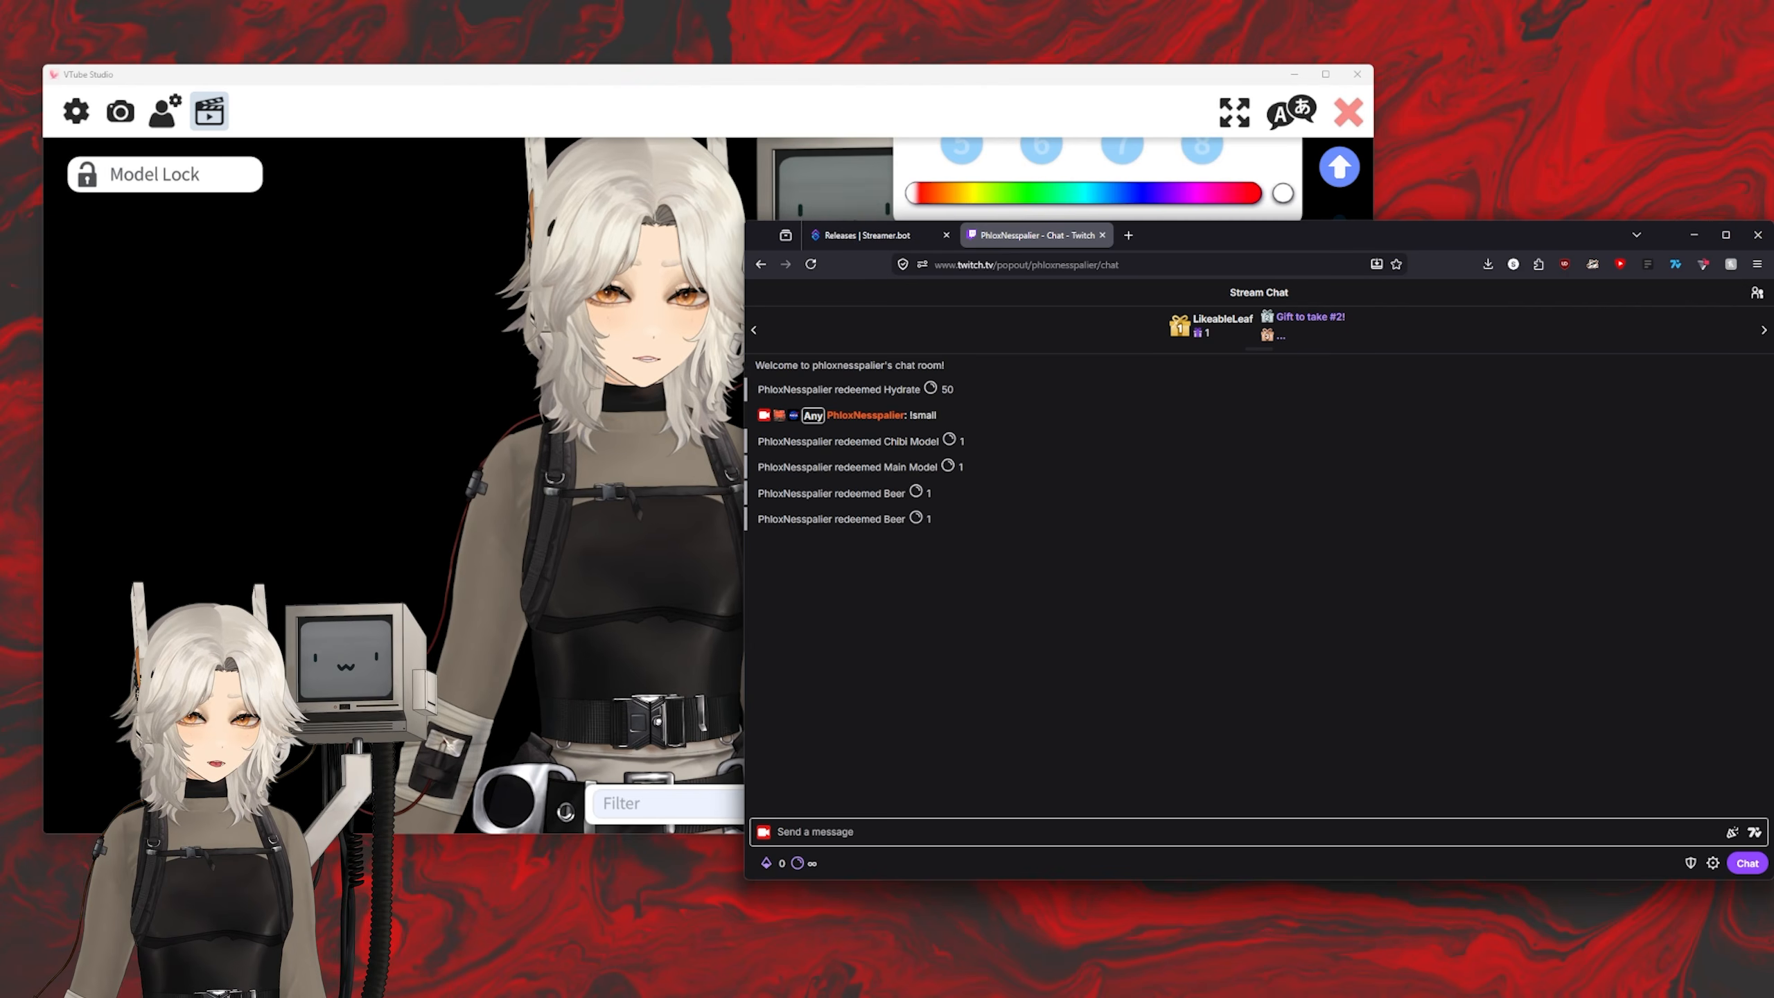
{"action": "mouse_move", "coordinate": [717, 973]}
{"action": "left_click", "coordinate": [818, 980]}
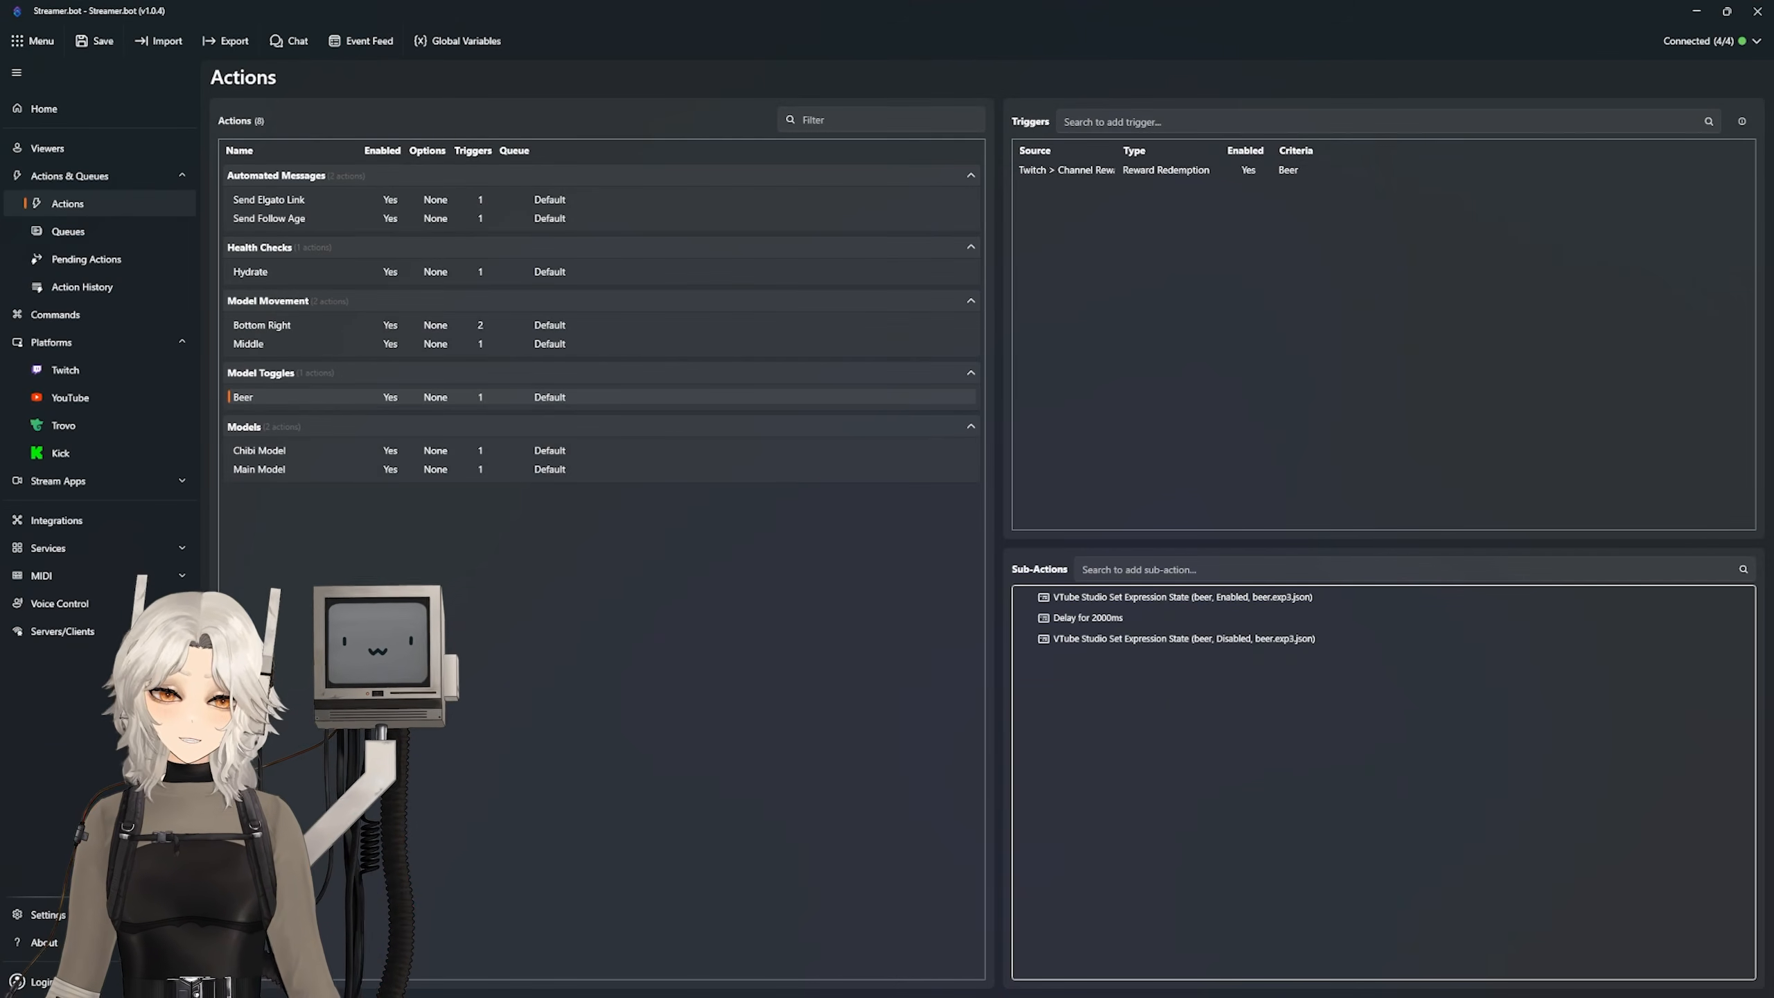
Step: Switch to VTube Studio and activate Visual Effects (VFX) in the camera settings
{"action": "key", "text": "alt+Tab"}
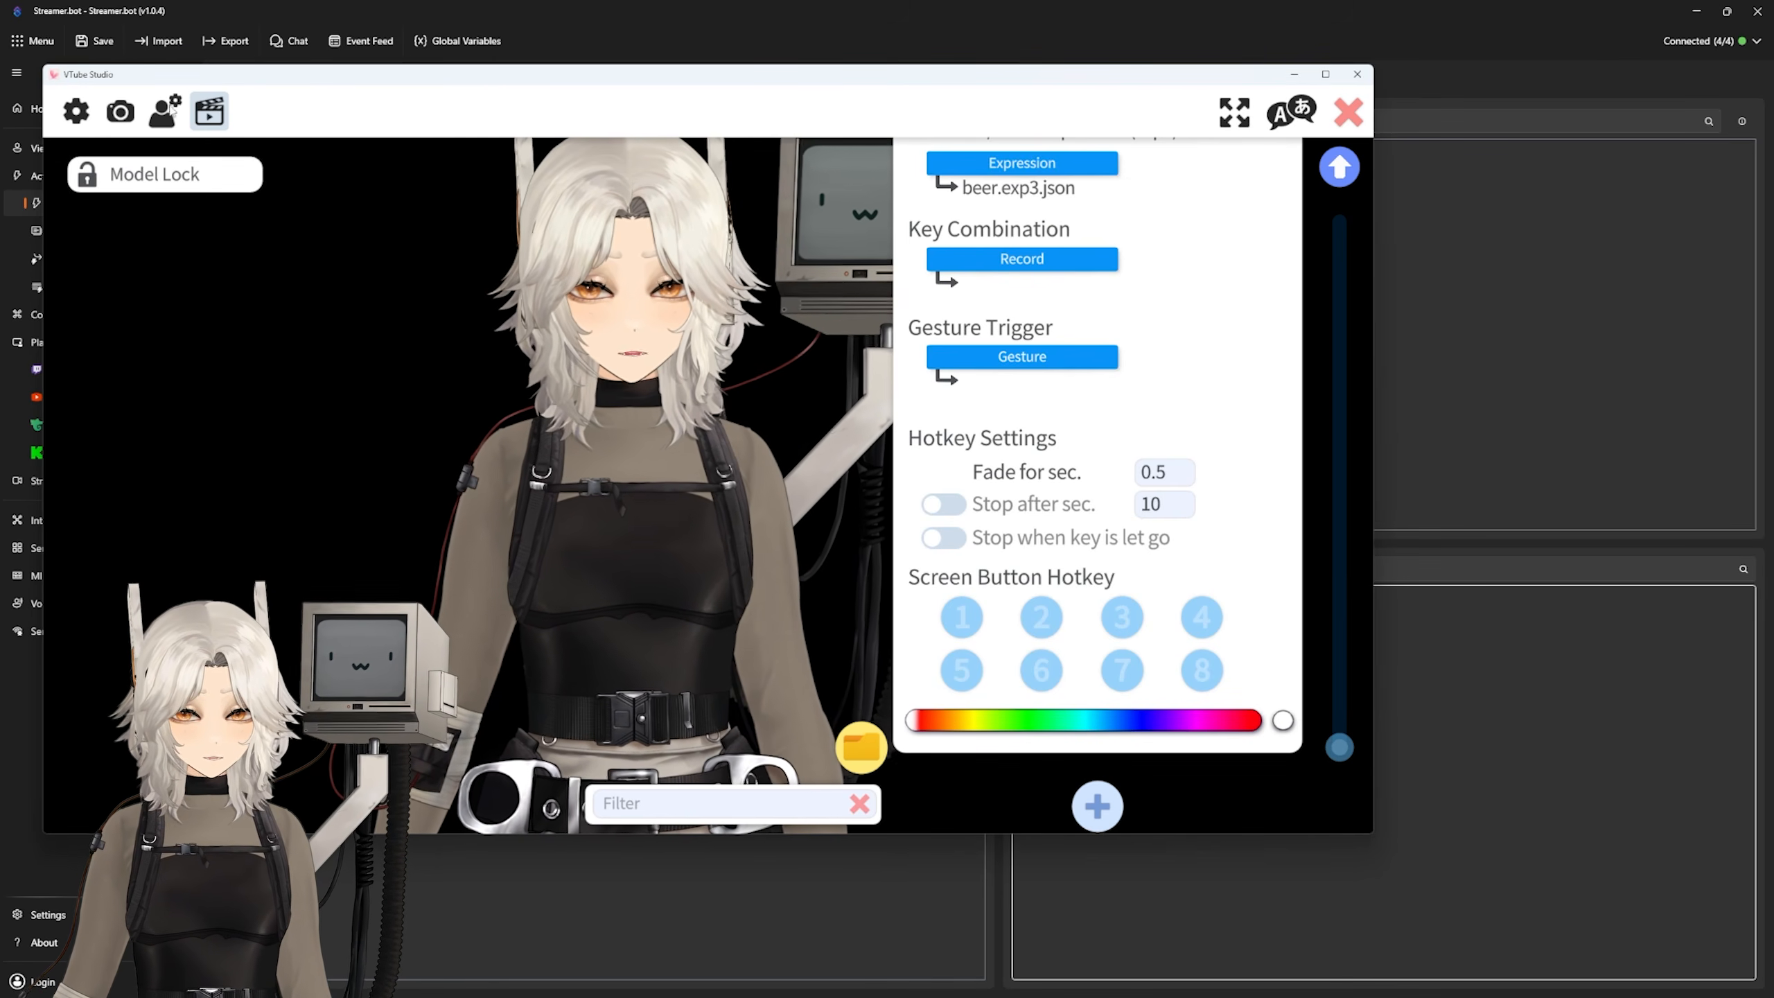
{"action": "left_click", "coordinate": [120, 111]}
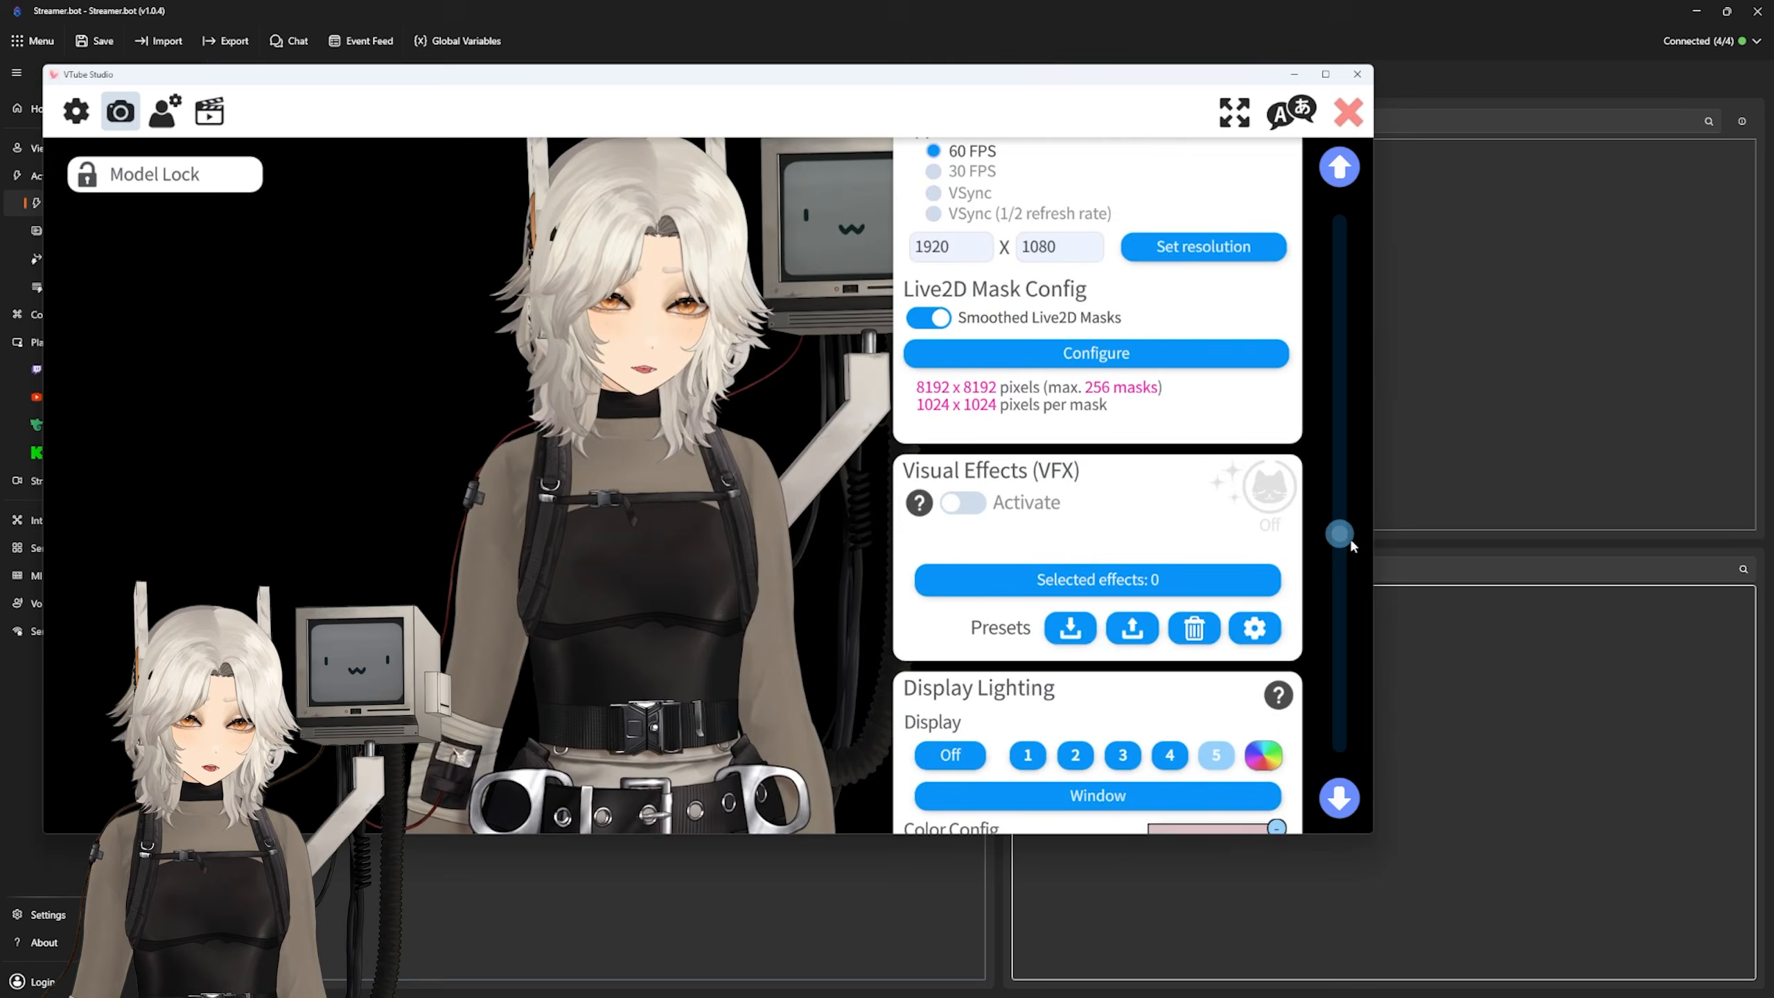
{"action": "mouse_move", "coordinate": [1350, 536]}
{"action": "left_mouse_down"}
{"action": "mouse_move", "coordinate": [1330, 241]}
{"action": "mouse_move", "coordinate": [1360, 582]}
{"action": "mouse_move", "coordinate": [1360, 542]}
{"action": "left_mouse_up"}
{"action": "left_click", "coordinate": [954, 477]}
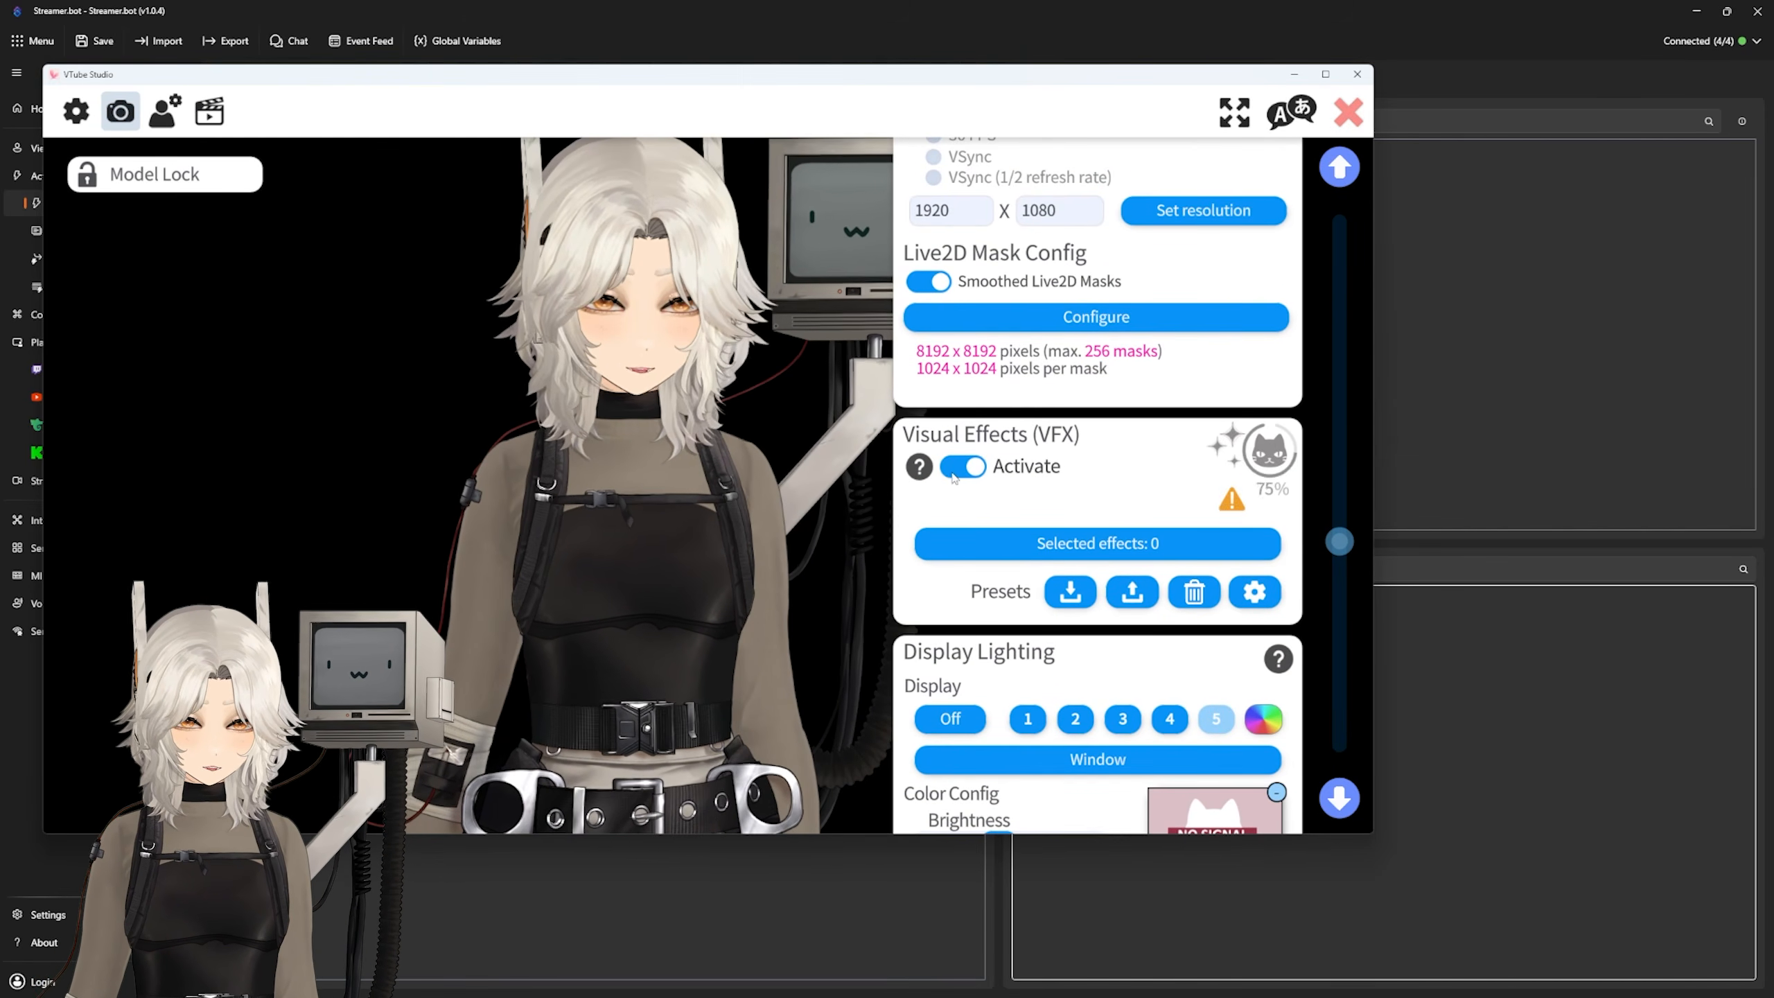
Step: Set Rain strength to 1 in the Weather effects and finish the effect configuration
{"action": "left_click", "coordinate": [1115, 556]}
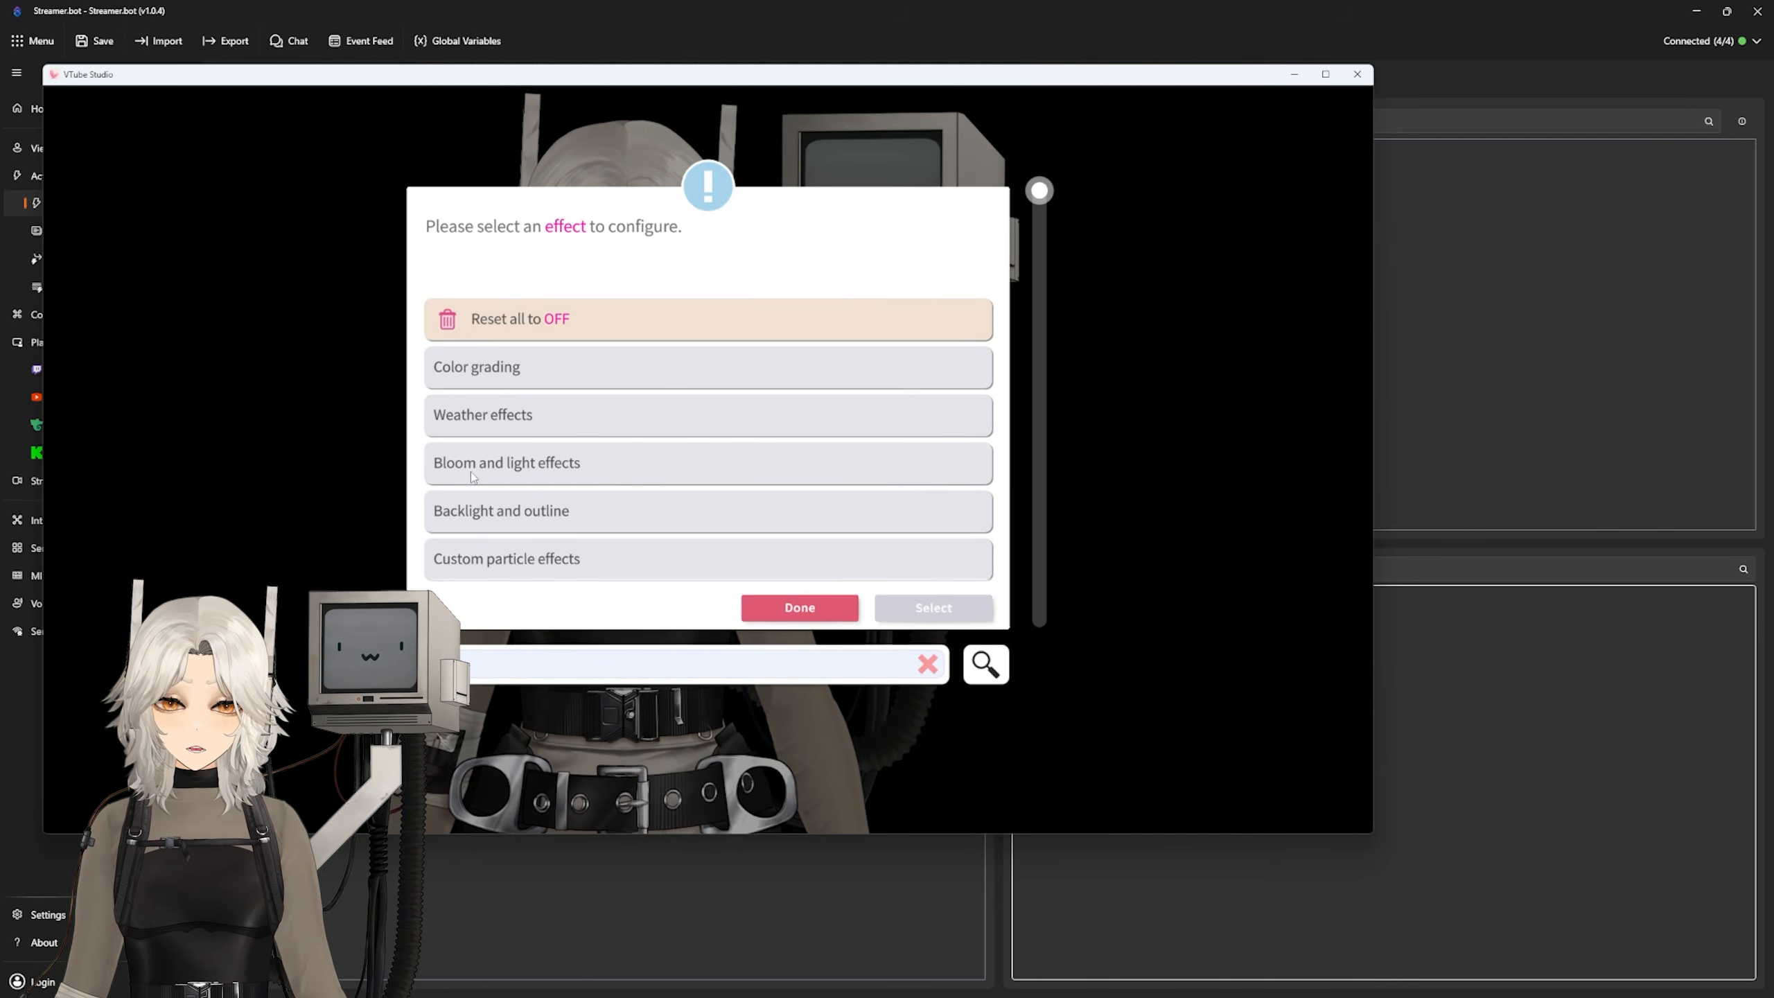
{"action": "double_click", "coordinate": [531, 415]}
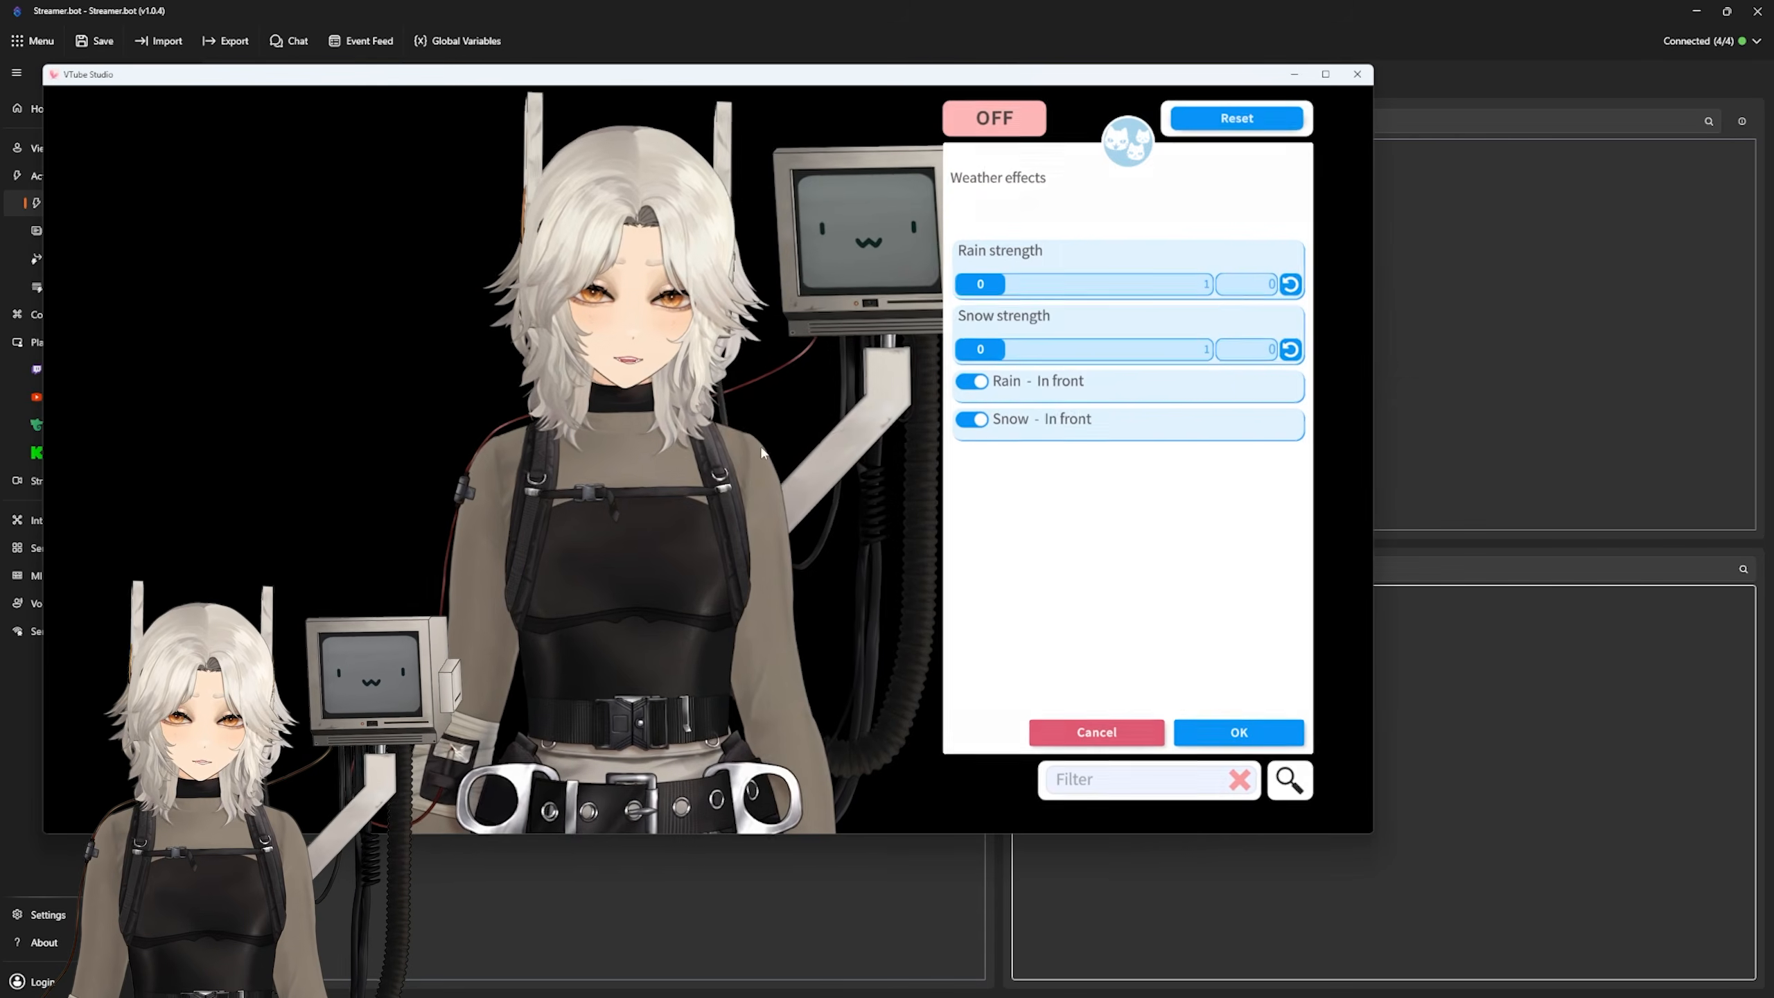
{"action": "left_click_drag", "start_coordinate": [999, 293], "coordinate": [1202, 285]}
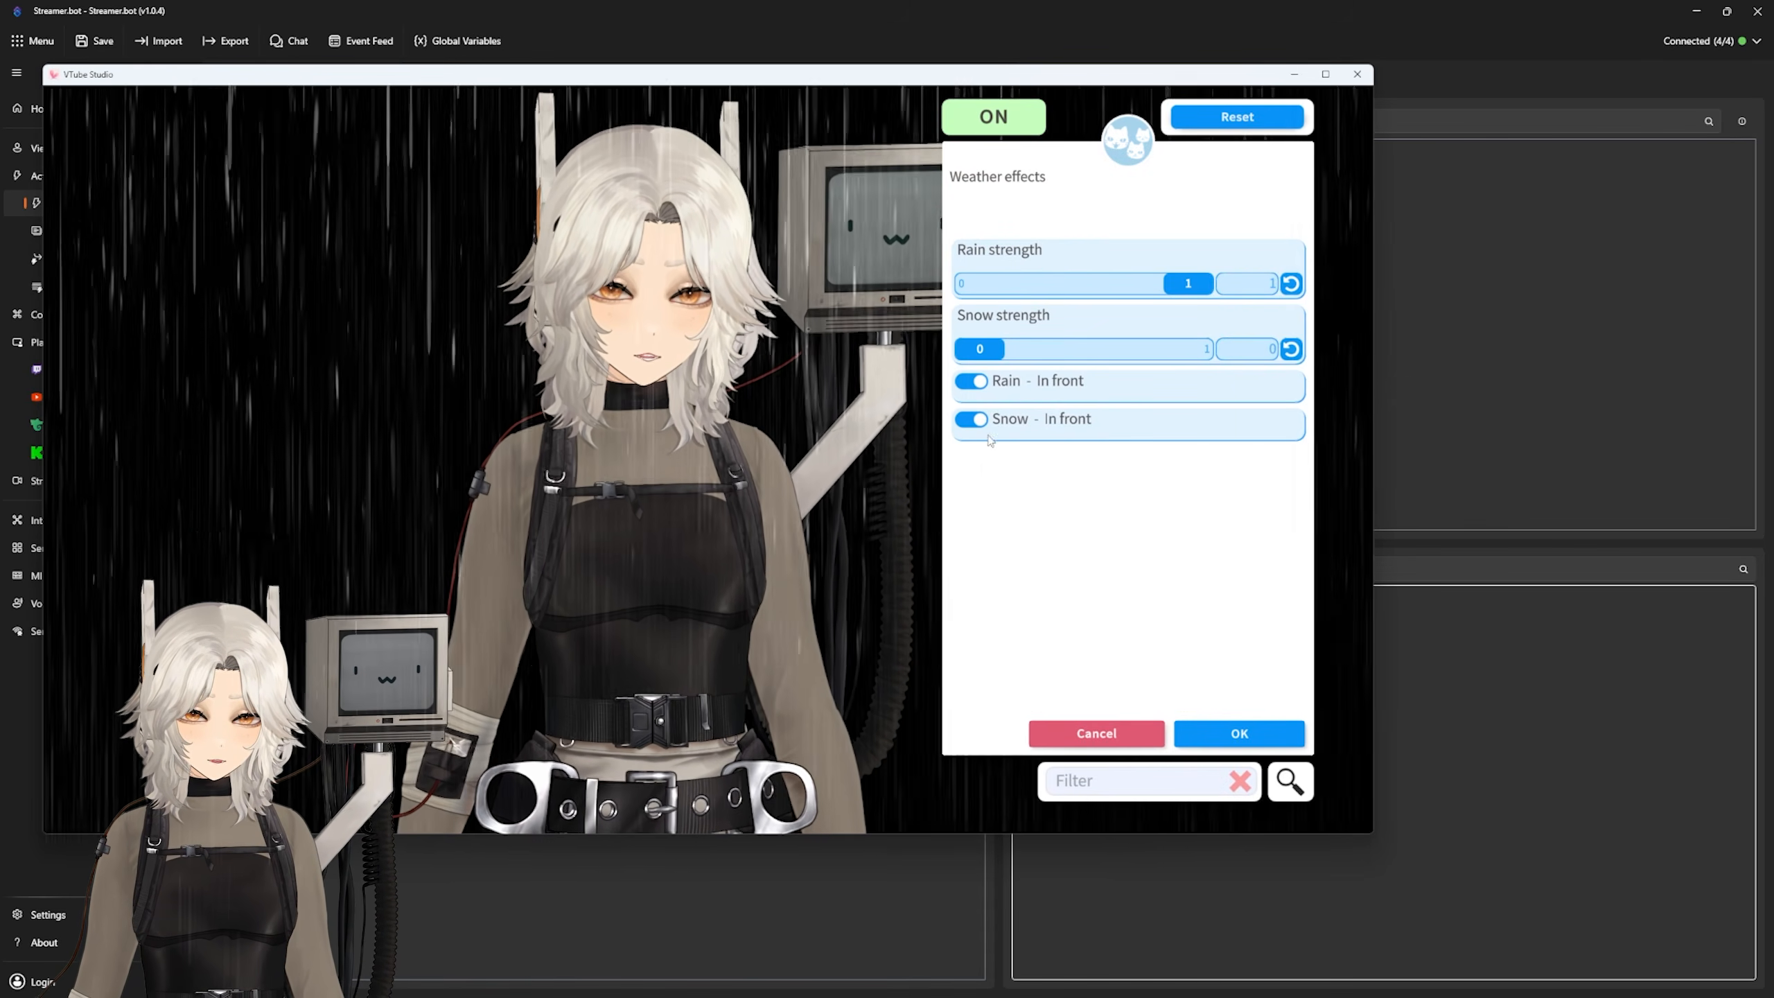
{"action": "left_click", "coordinate": [1250, 734]}
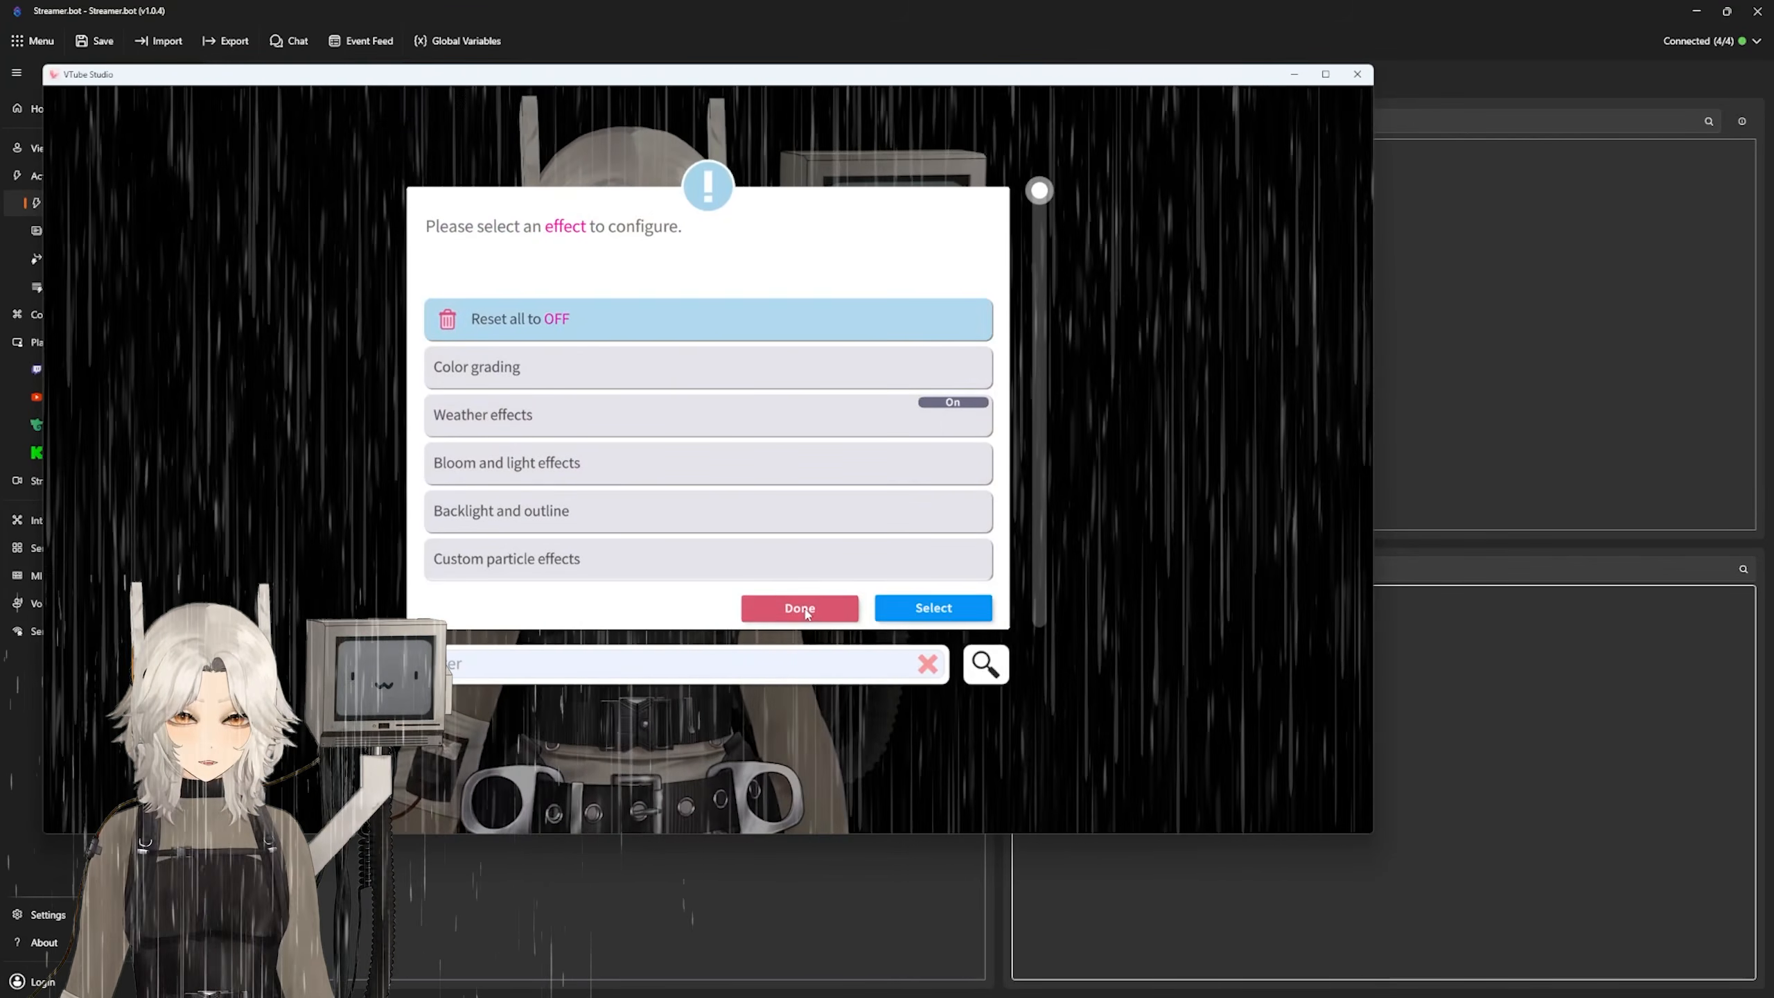
{"action": "left_click", "coordinate": [800, 608]}
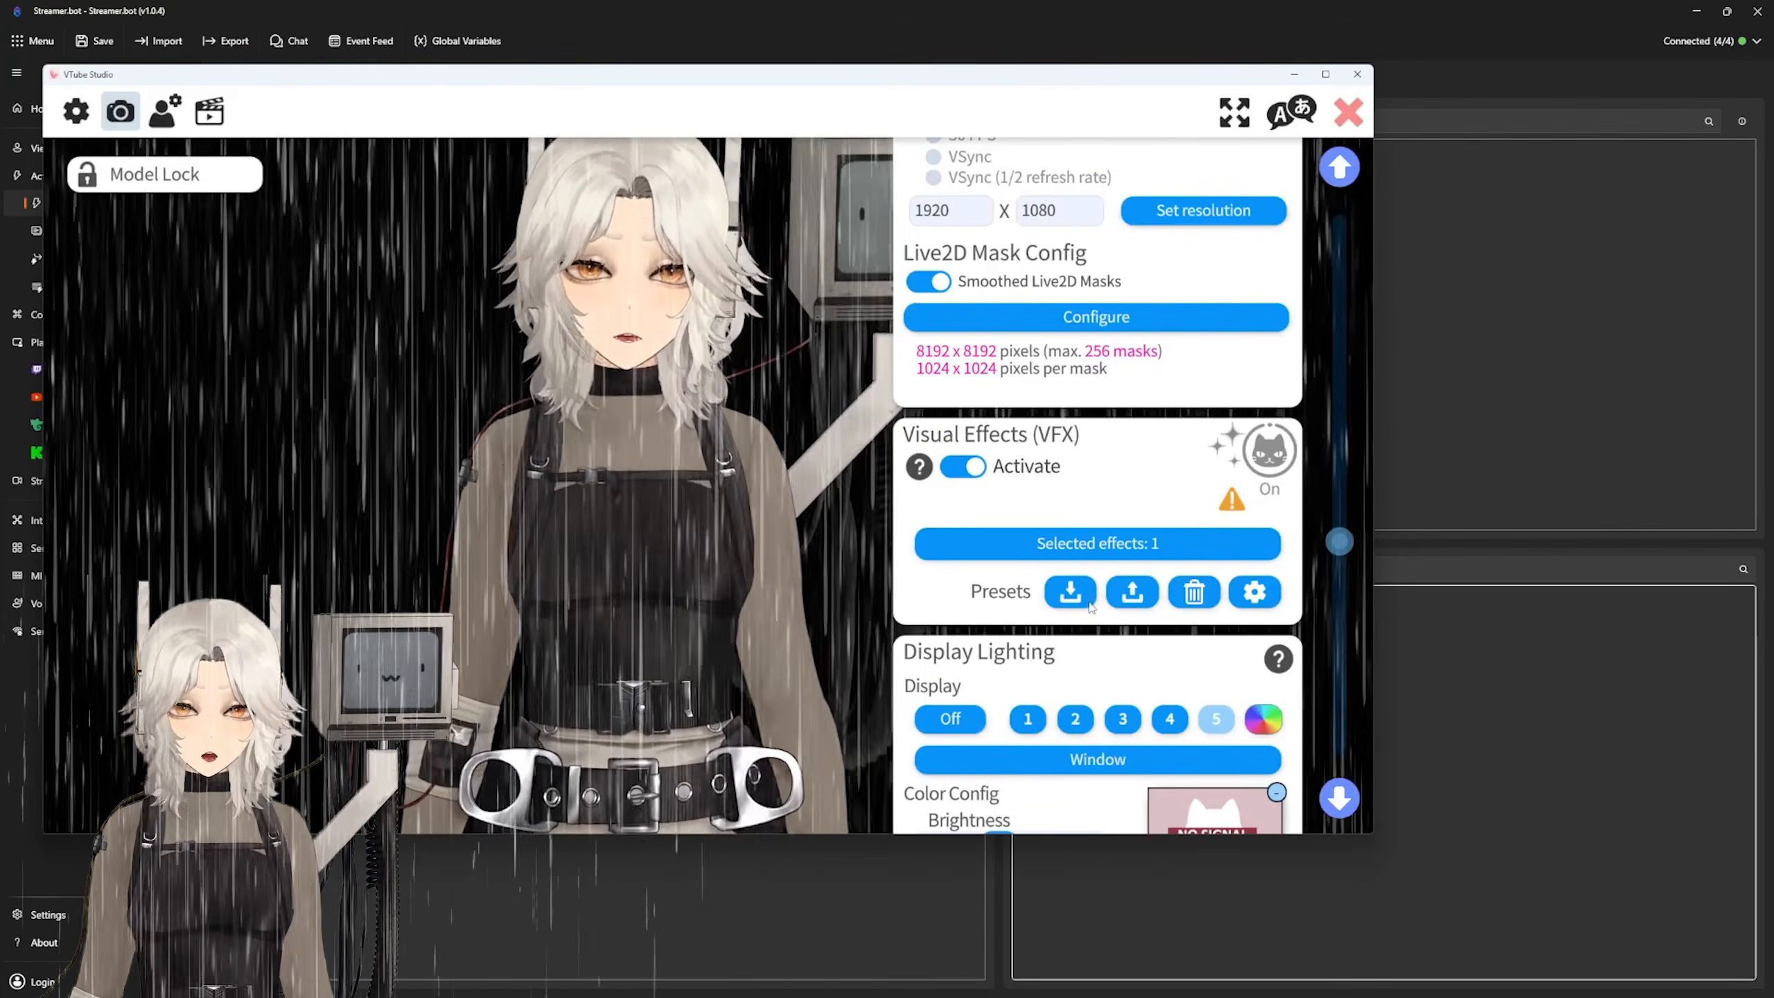
Step: Save the current visual effects state as a new preset named Rain and deactivate Visual Effects (VFX)
{"action": "left_click", "coordinate": [1068, 592]}
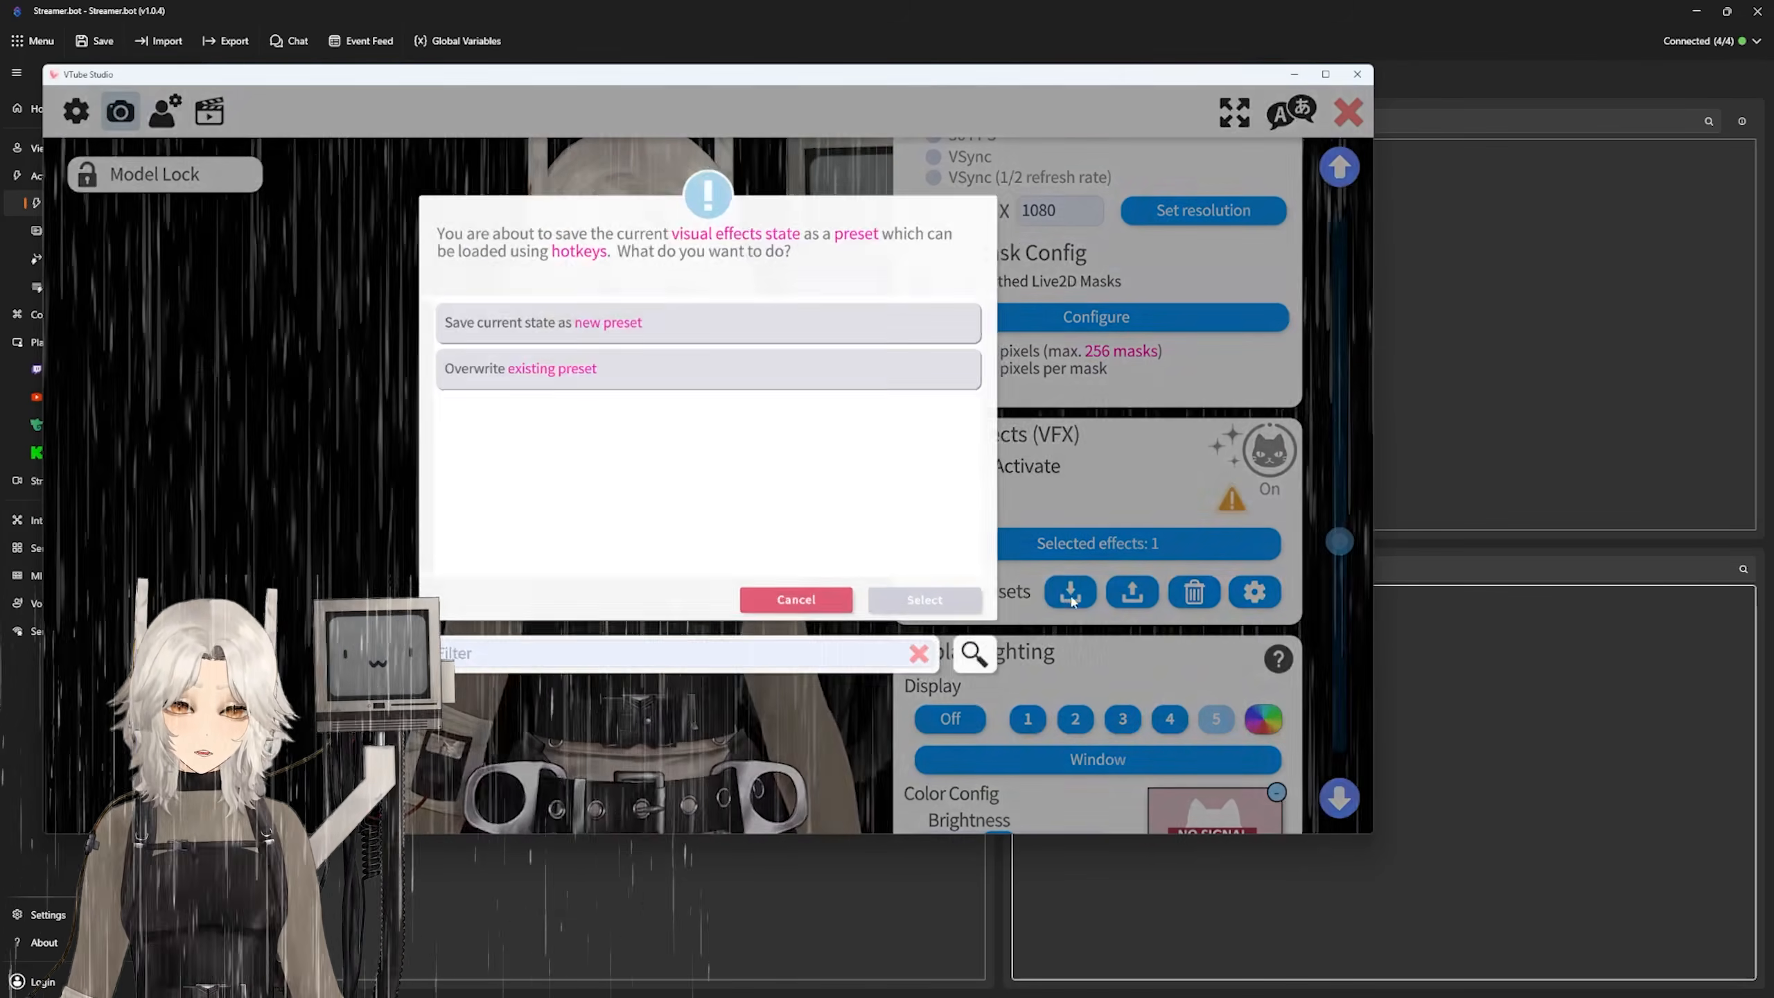
{"action": "left_click", "coordinate": [588, 326]}
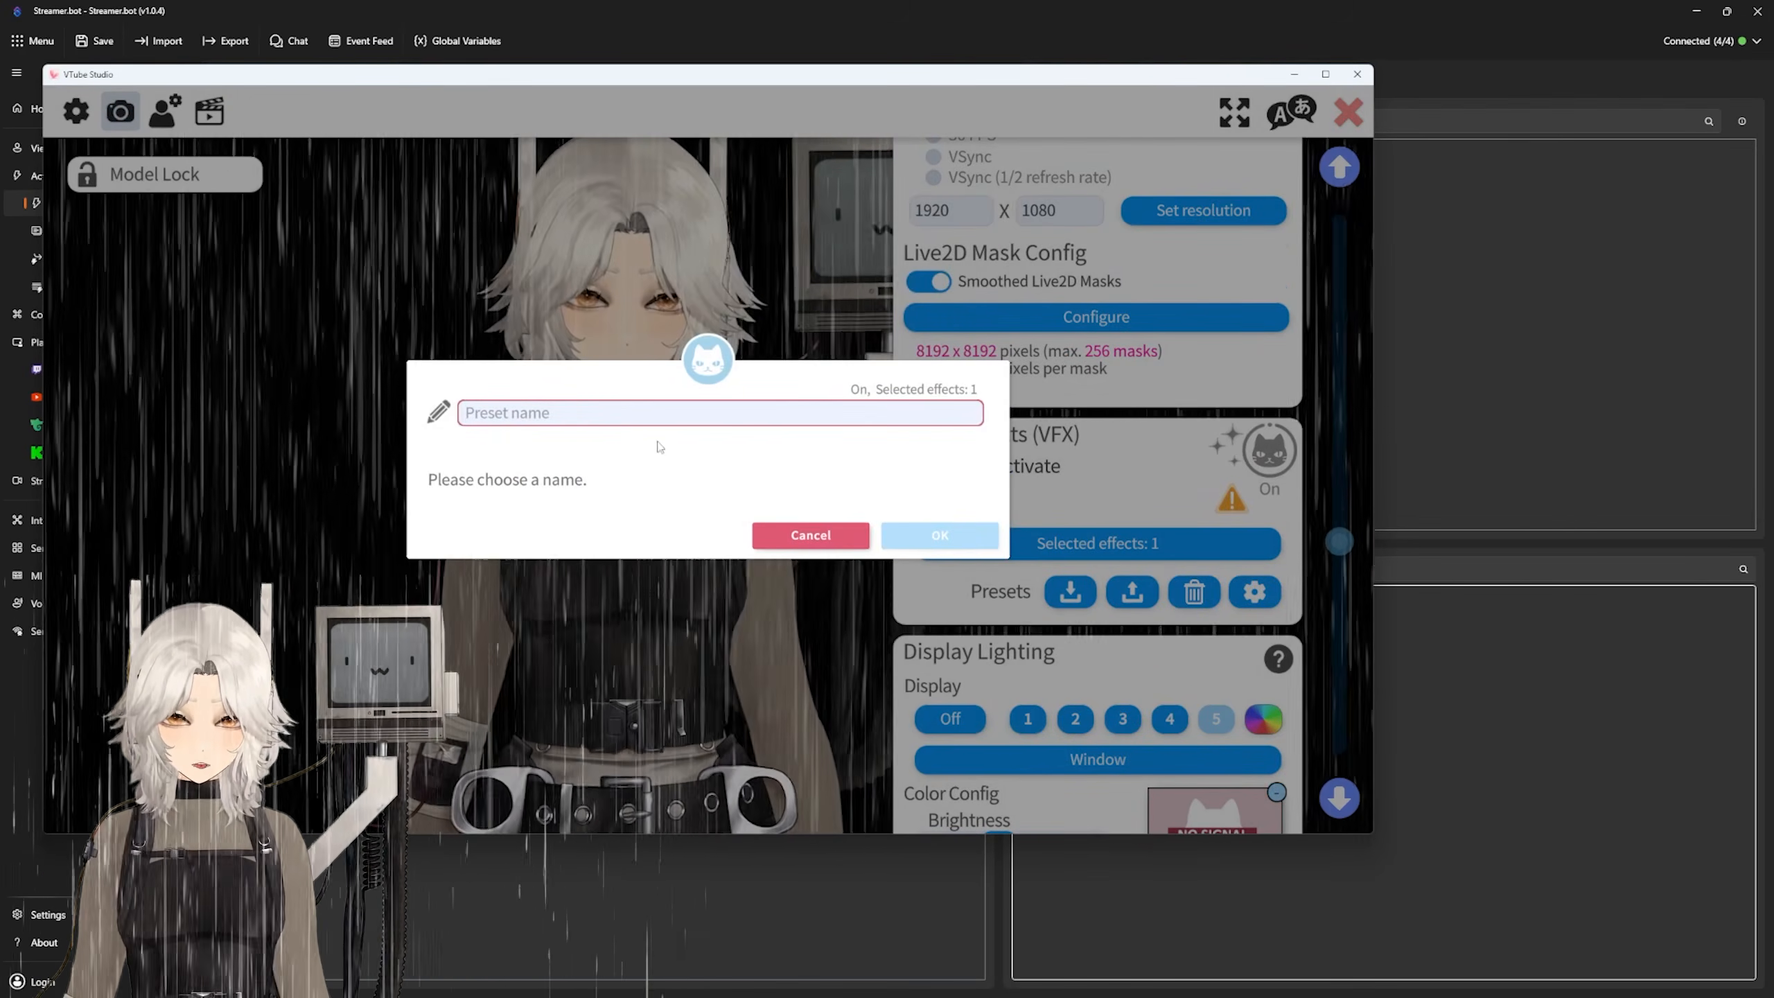
{"action": "type", "text": "Rain"}
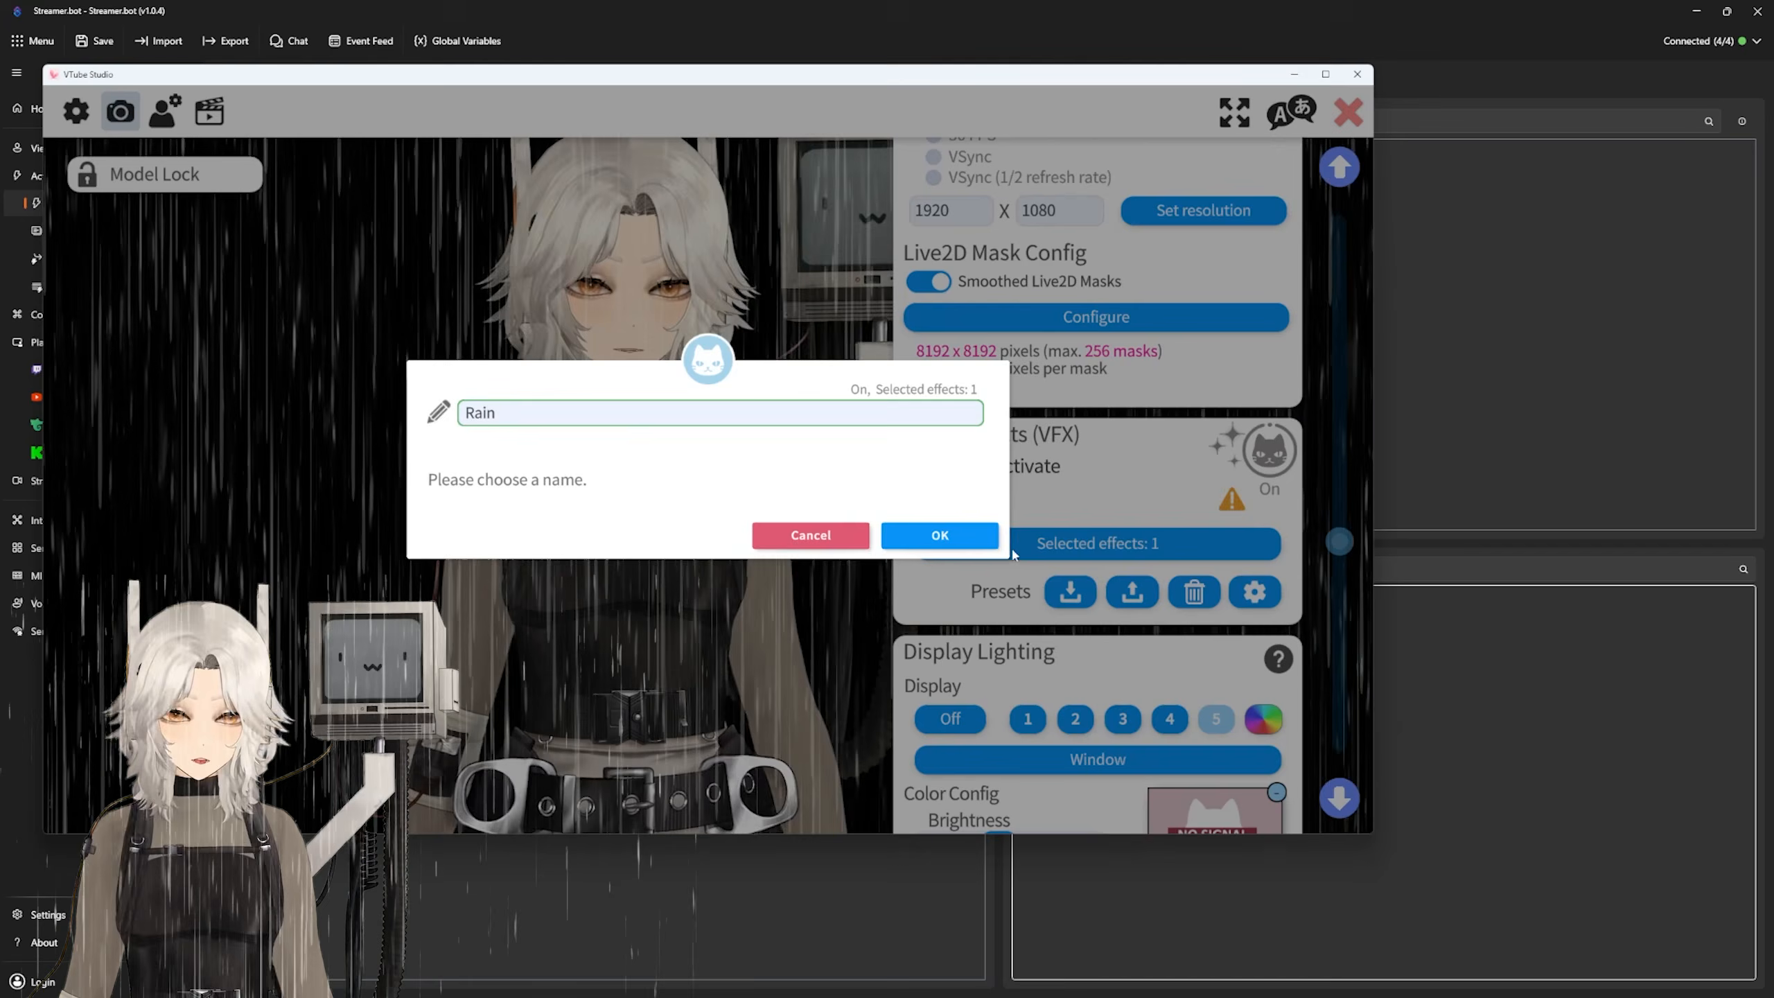
{"action": "key", "text": "Return"}
{"action": "left_click", "coordinate": [962, 467]}
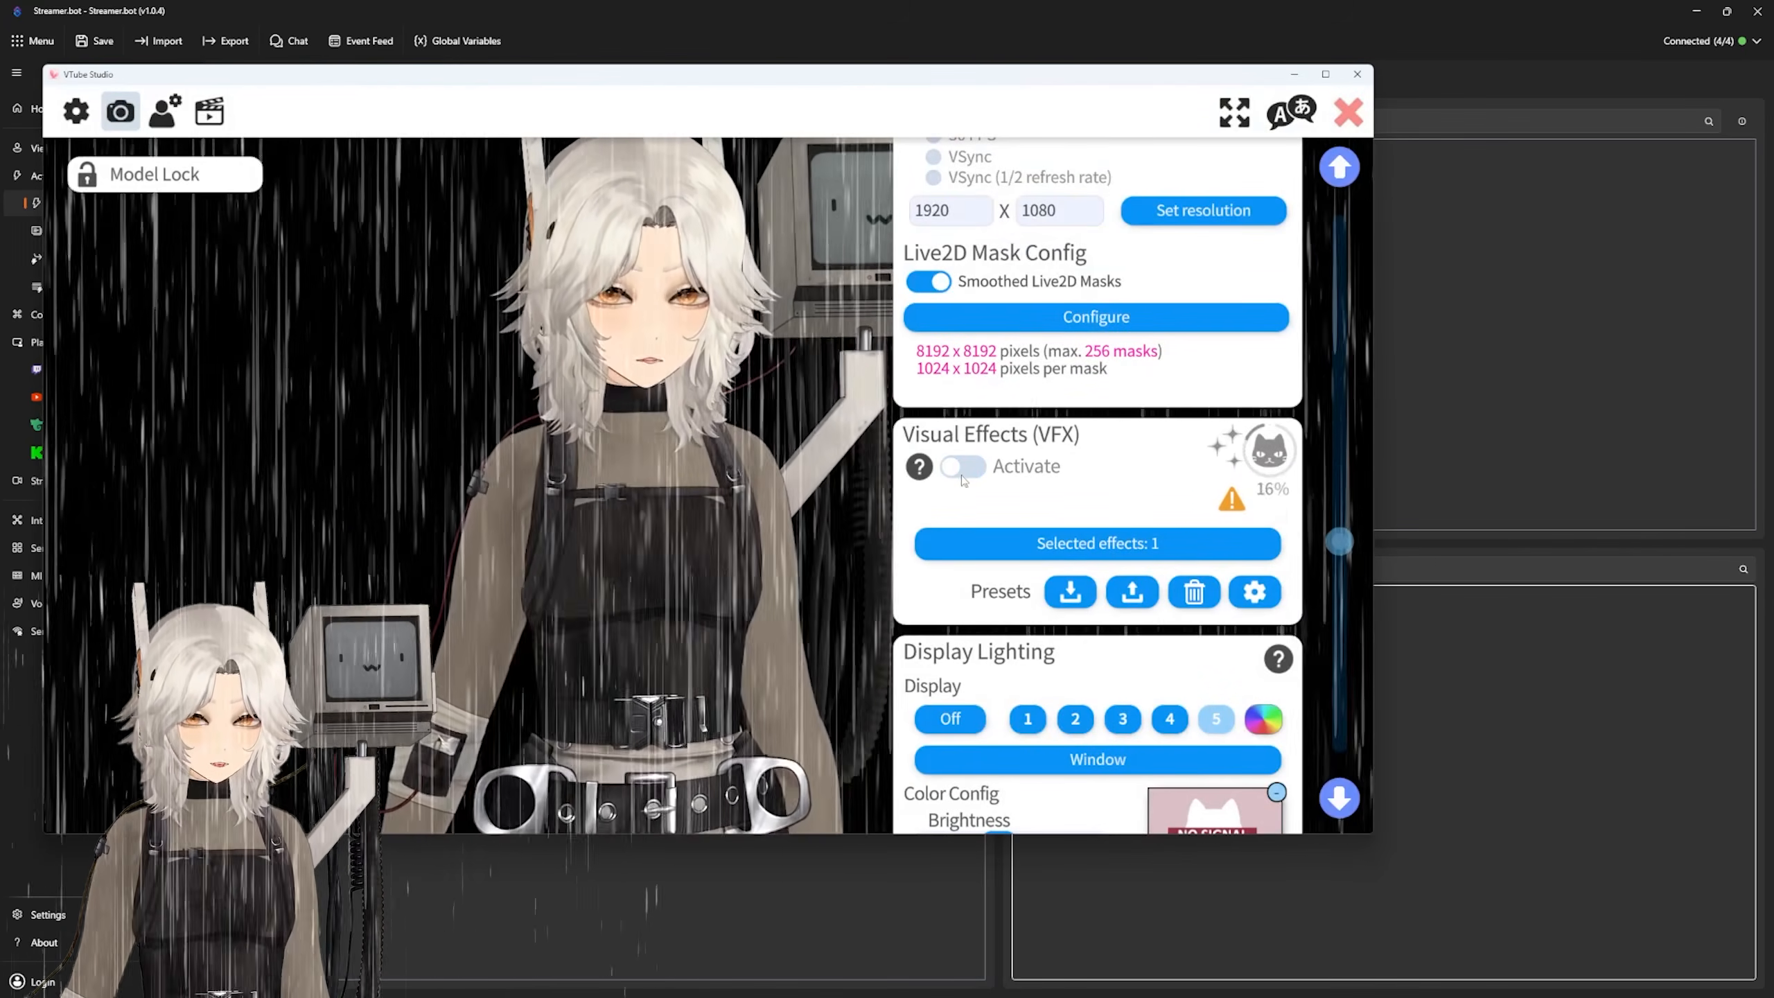
Step: Add a hotkey named rain that uses the Load Visual Effects Preset action with the Rain preset
{"action": "left_click", "coordinate": [212, 113]}
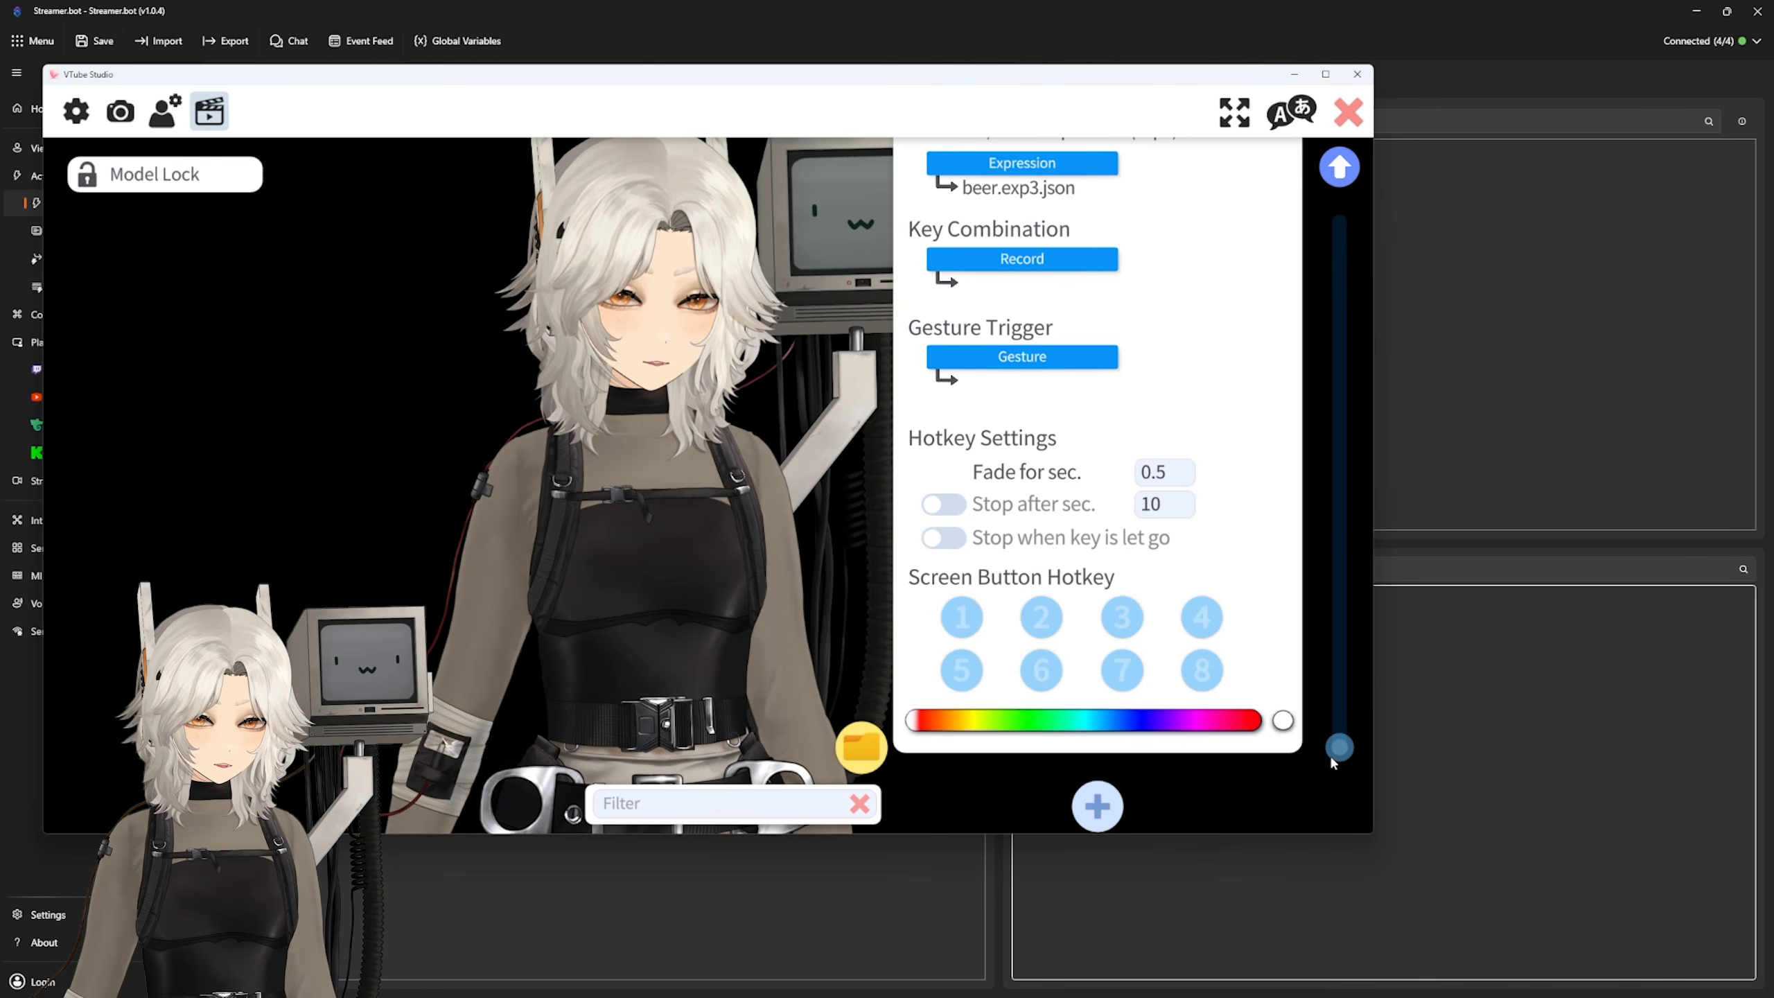
{"action": "scroll", "coordinate": [1330, 768], "scroll_direction": "down", "scroll_amount": 1}
{"action": "left_click", "coordinate": [1116, 755]}
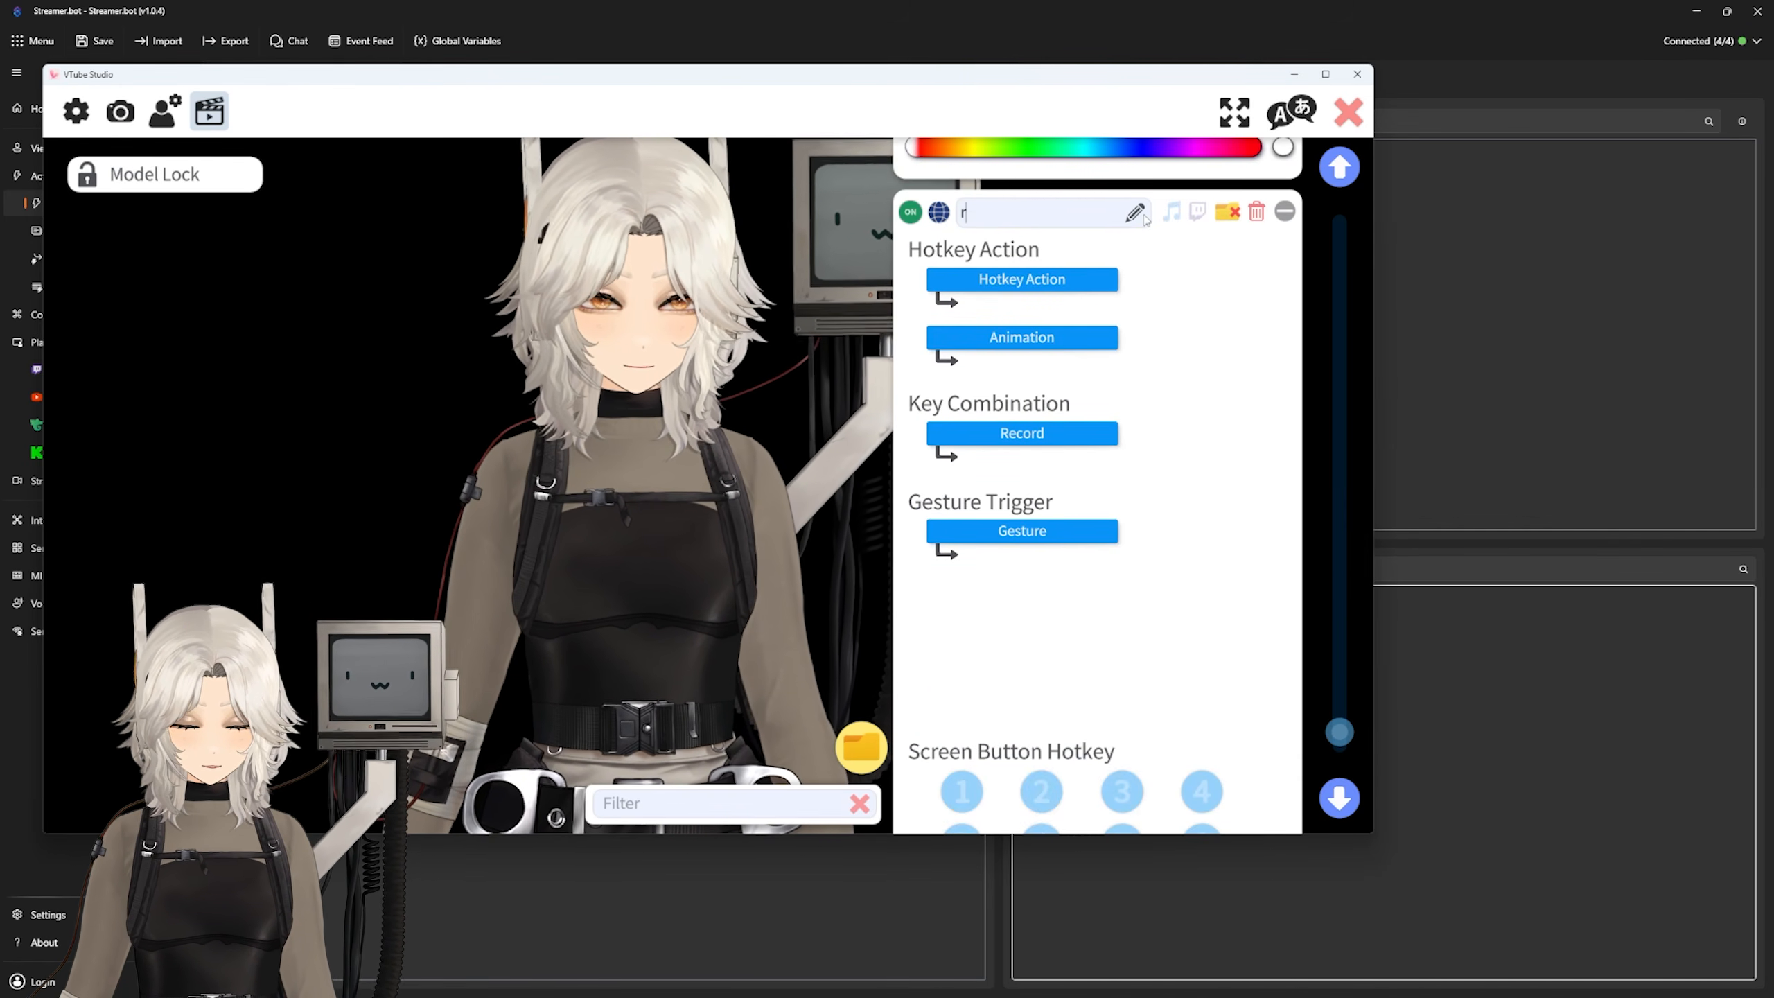
{"action": "left_click", "coordinate": [1022, 278]}
{"action": "scroll", "coordinate": [611, 468], "scroll_direction": "down", "scroll_amount": 3}
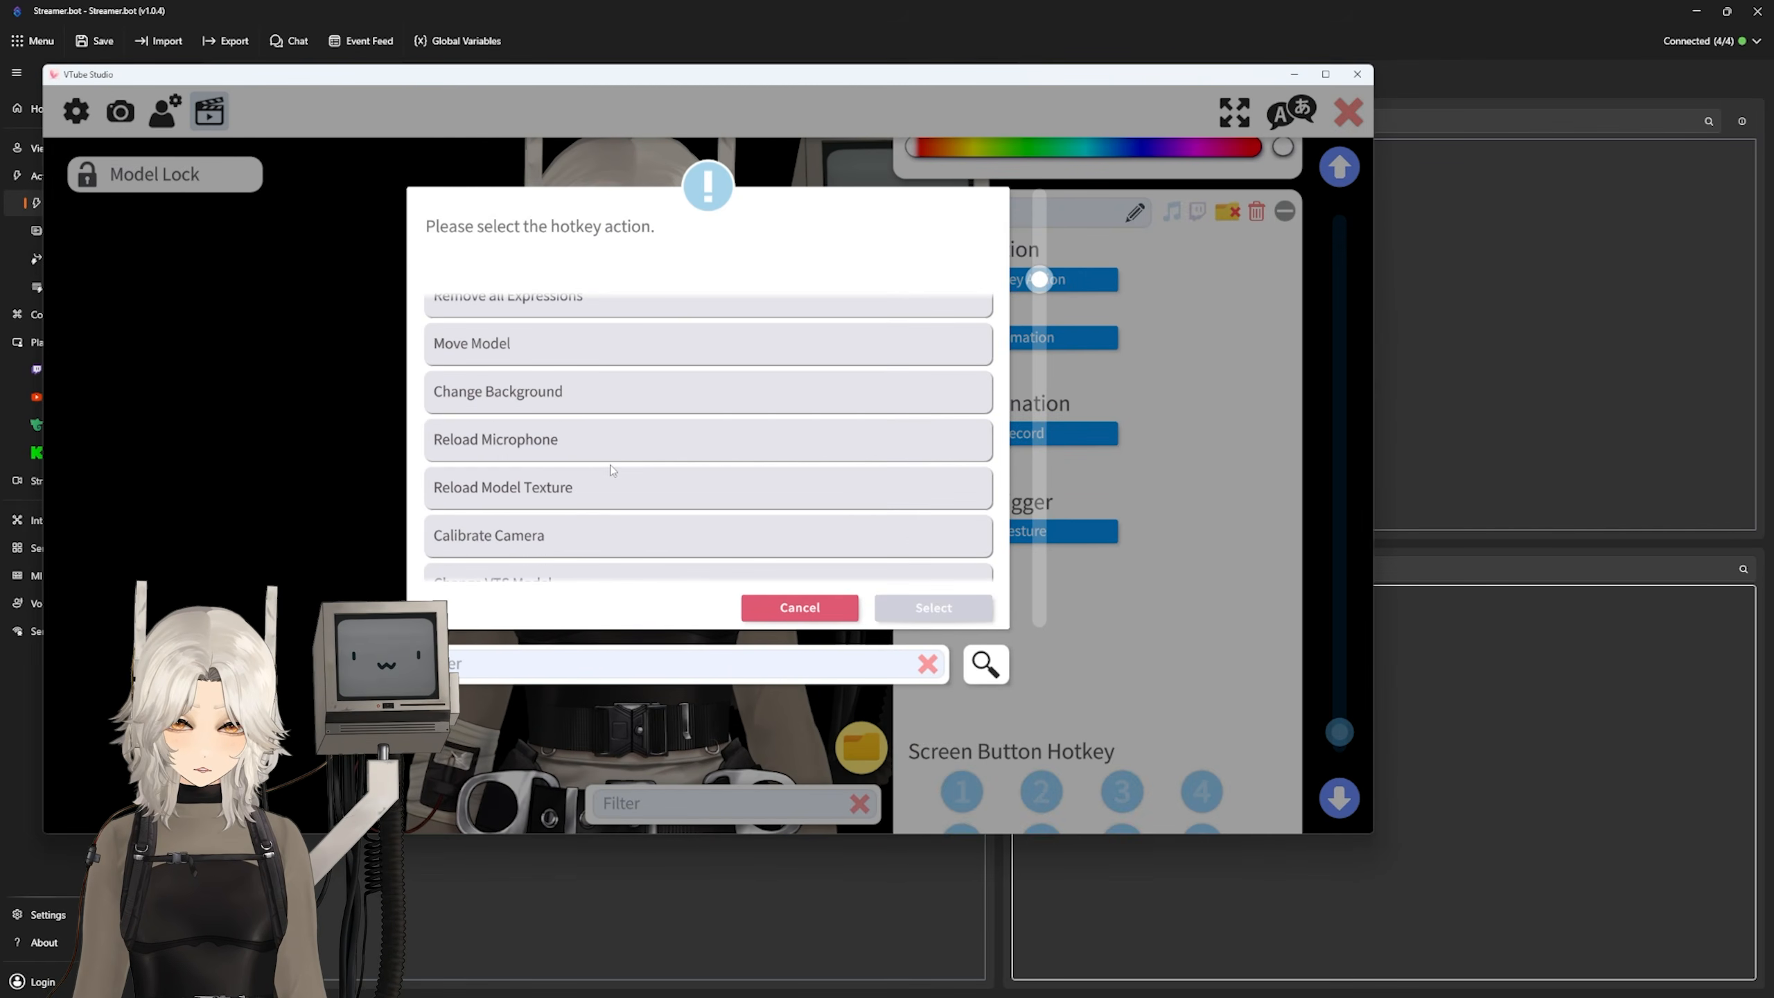
{"action": "scroll", "coordinate": [610, 463], "scroll_direction": "down", "scroll_amount": 5}
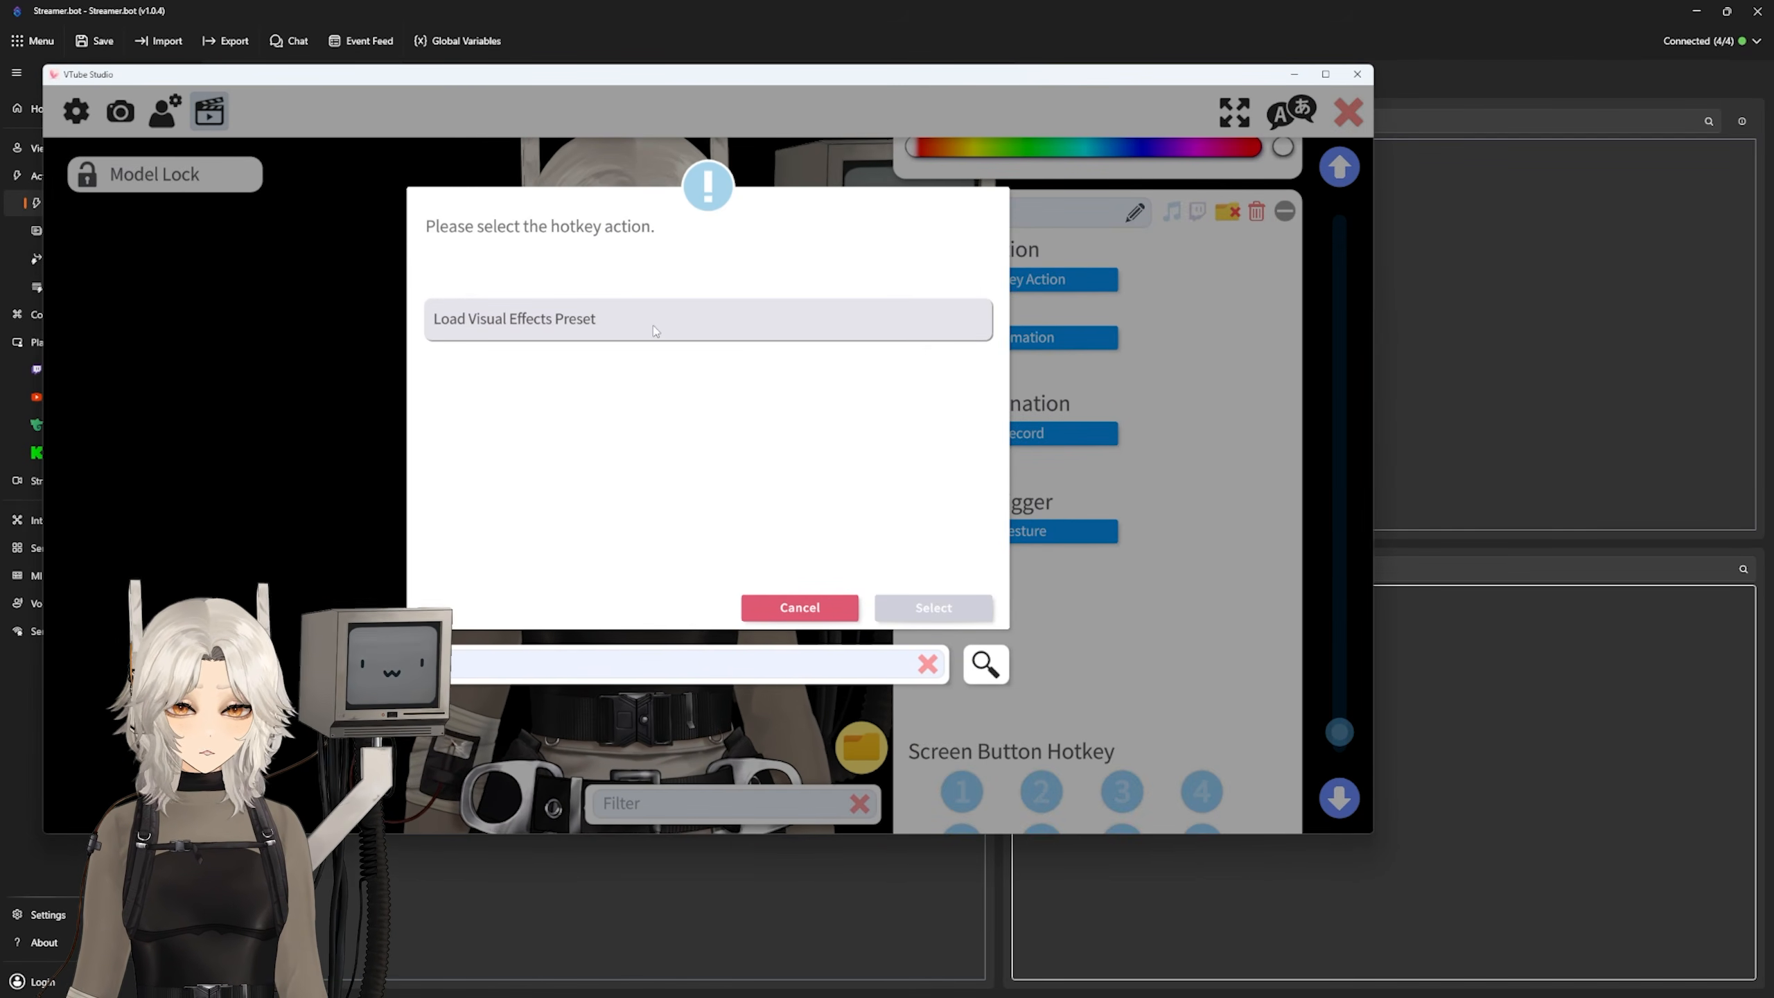
{"action": "double_click", "coordinate": [655, 330]}
{"action": "left_click", "coordinate": [1031, 338]}
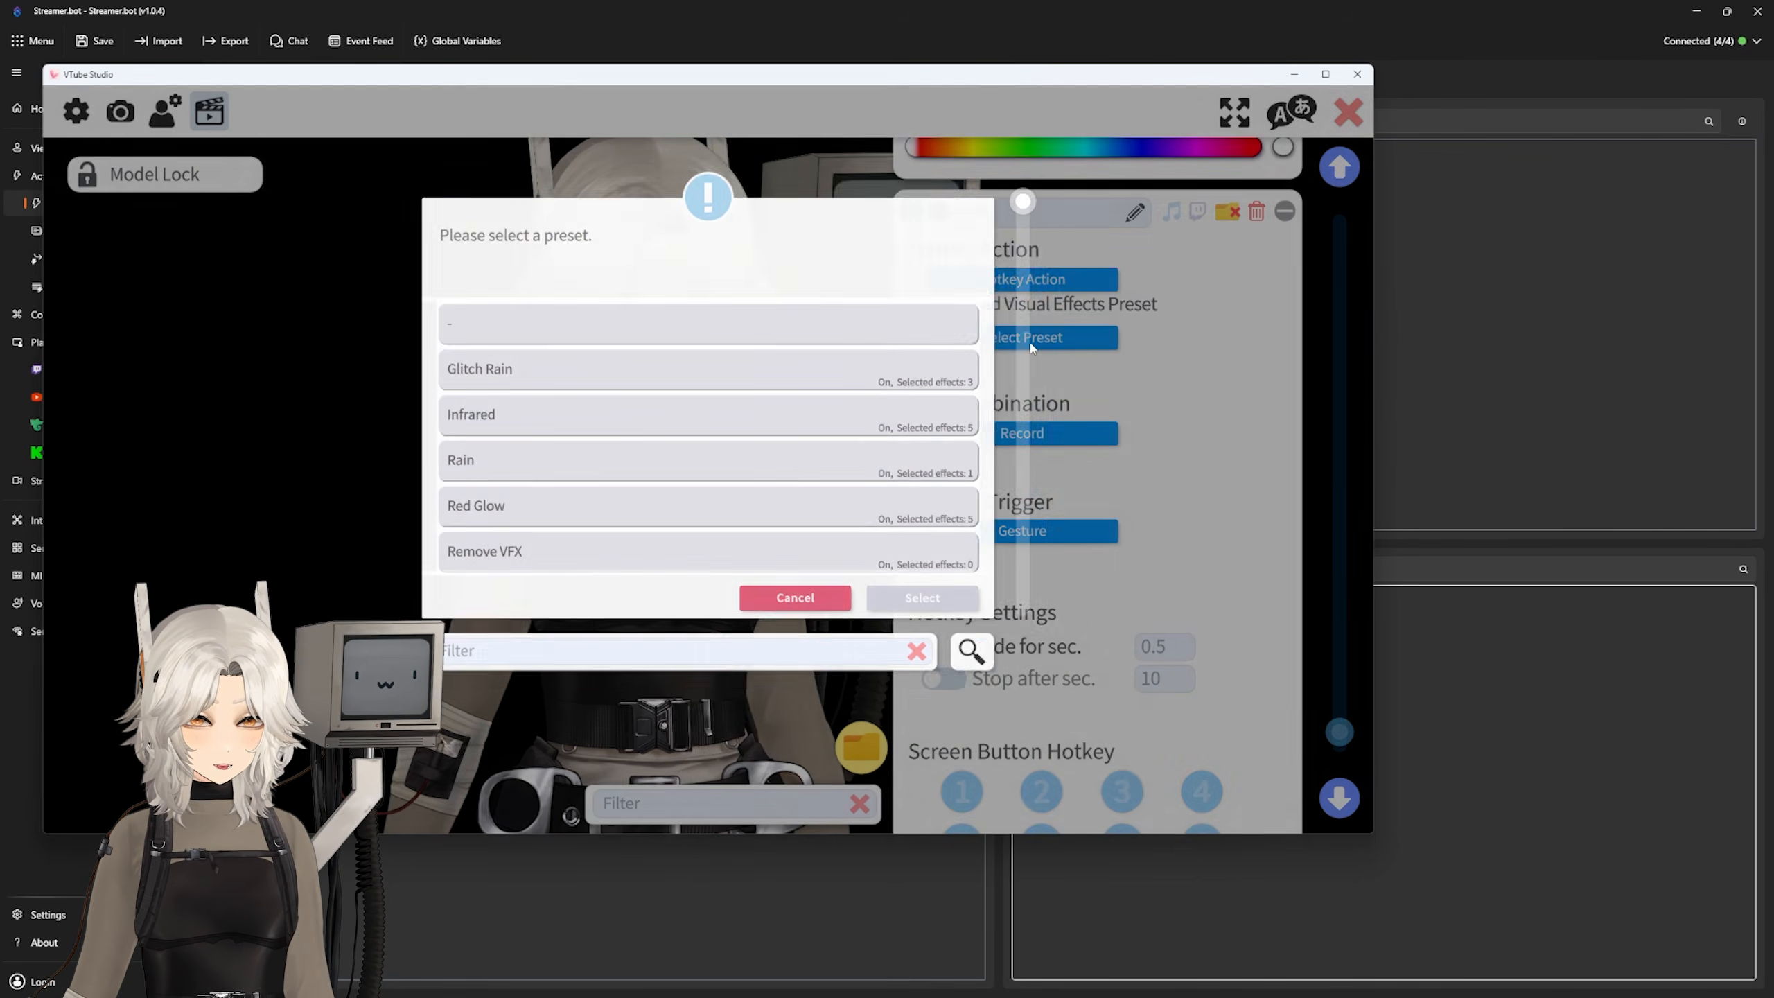
{"action": "double_click", "coordinate": [495, 466]}
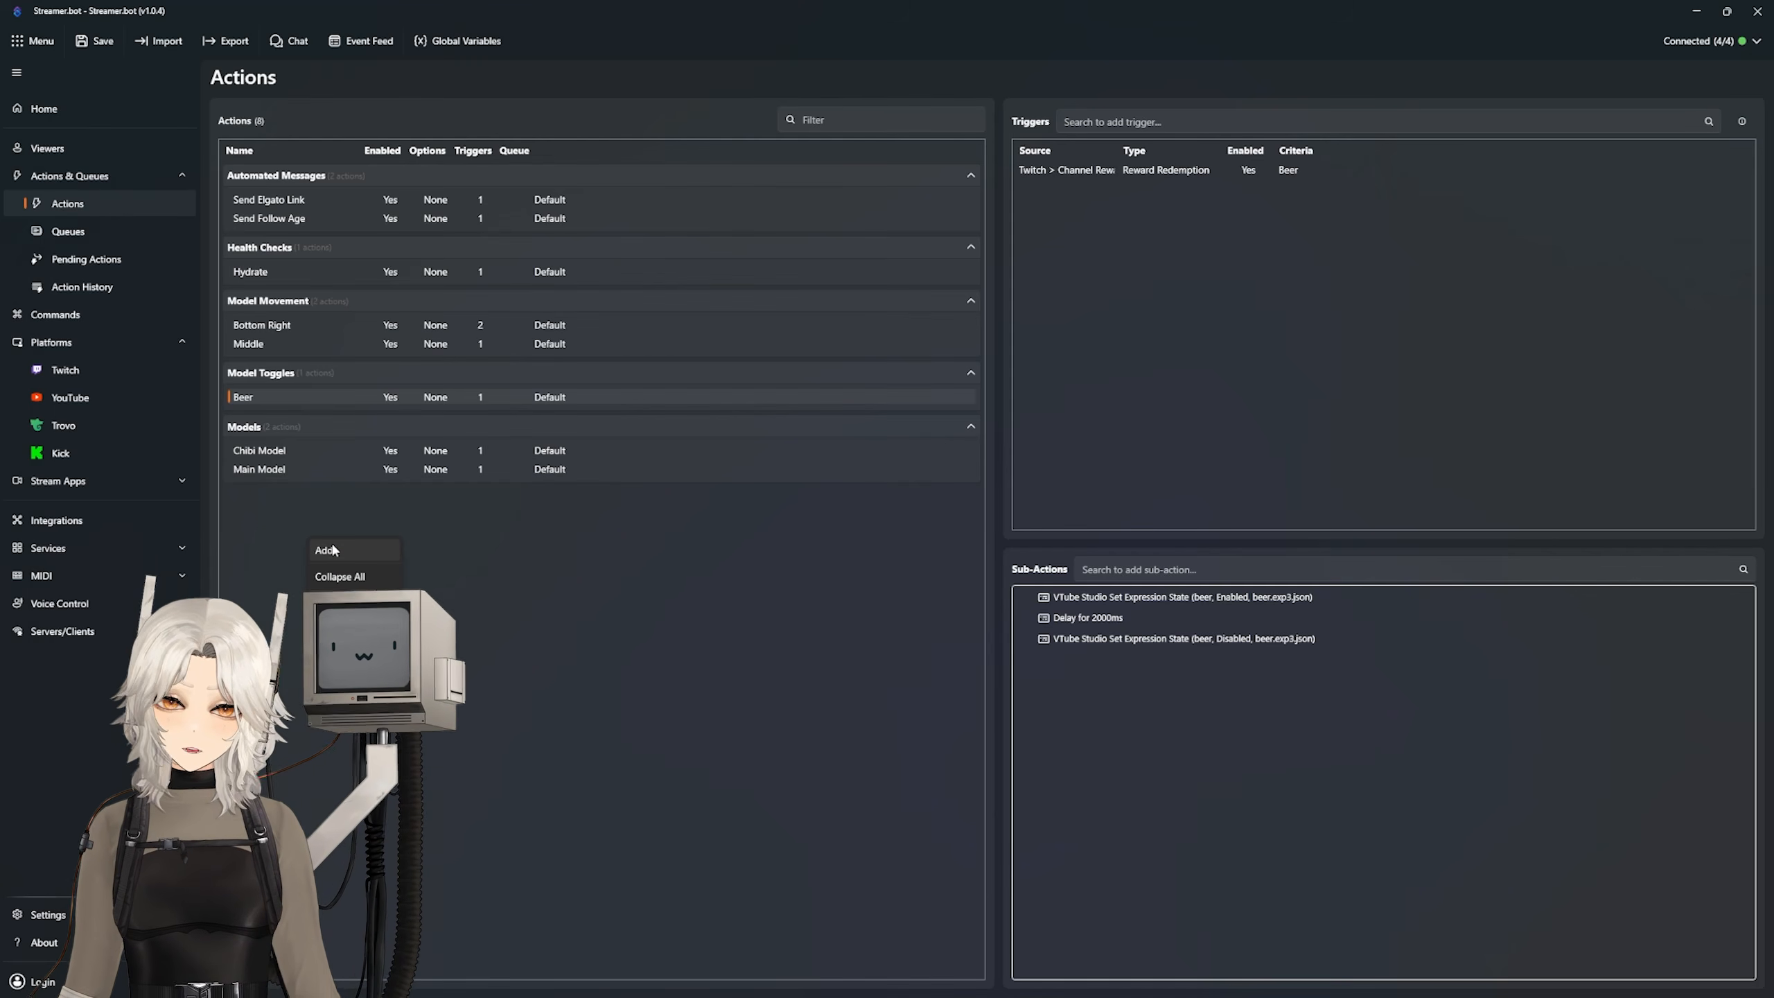
Step: Switch to Streamer.bot and add an action named Rain in a new group called Effects
{"action": "left_click", "coordinate": [330, 542]}
{"action": "type", "text": "Rain"}
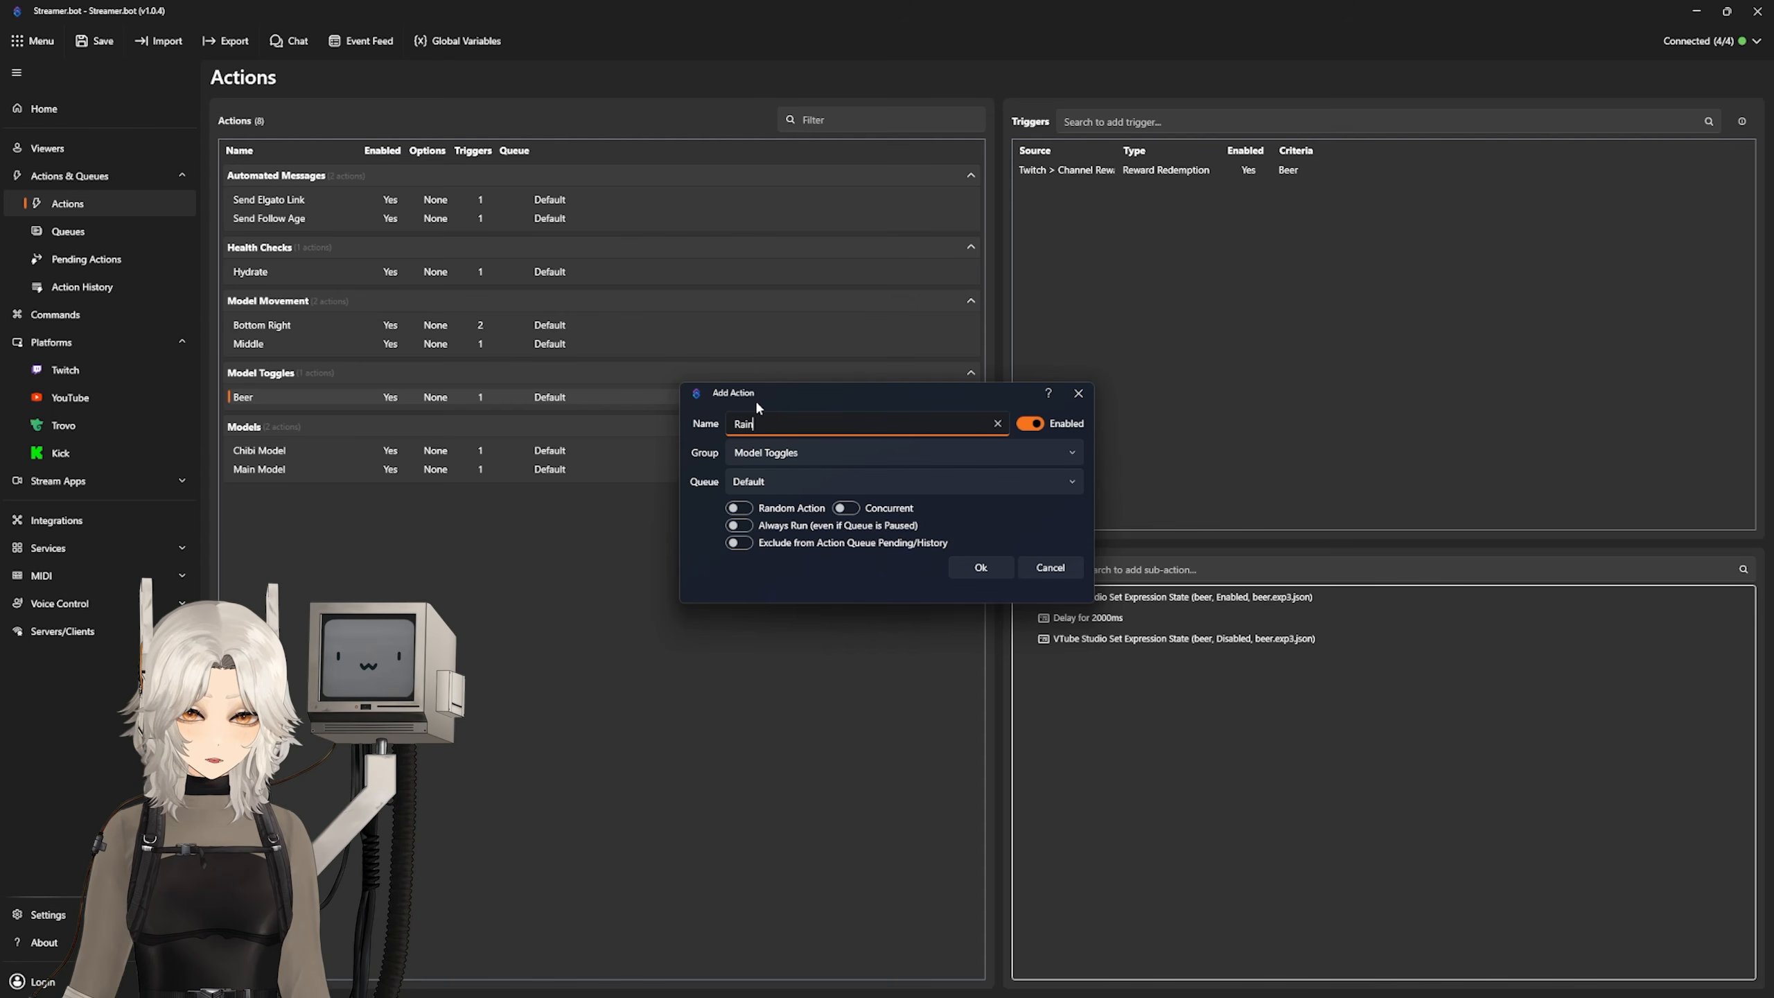
{"action": "left_click", "coordinate": [762, 454]}
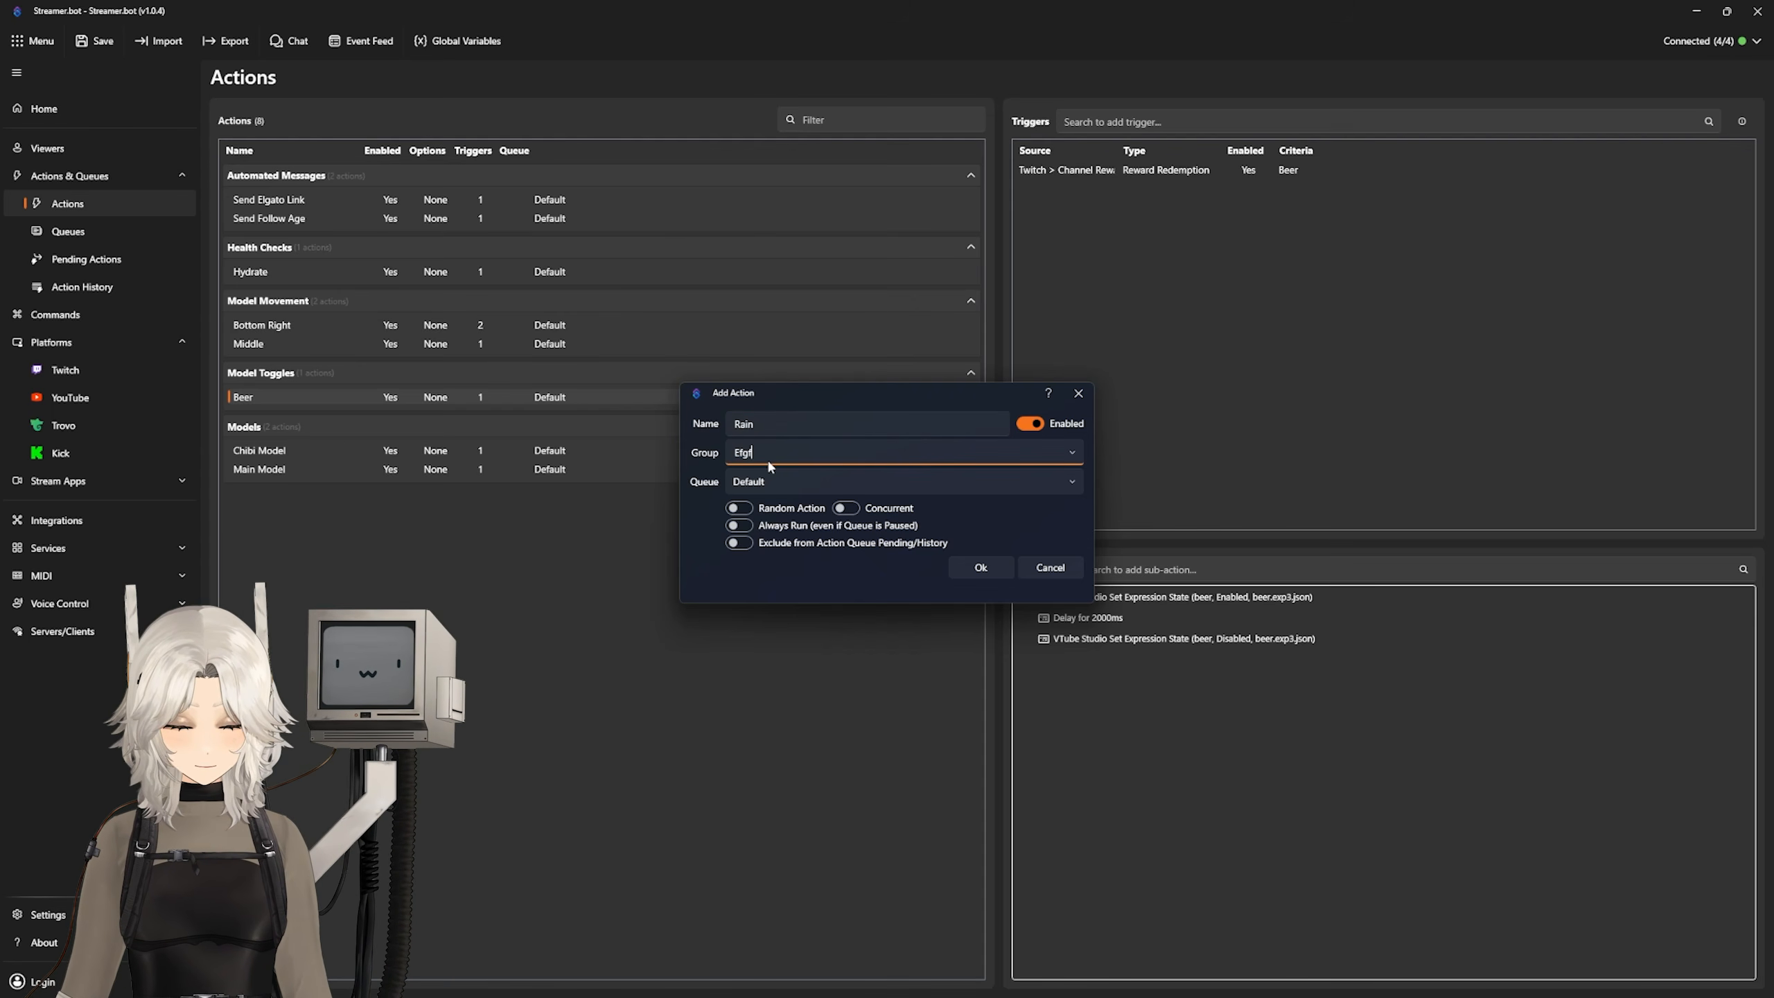
{"action": "type", "text": "Effects"}
{"action": "key", "text": "Return"}
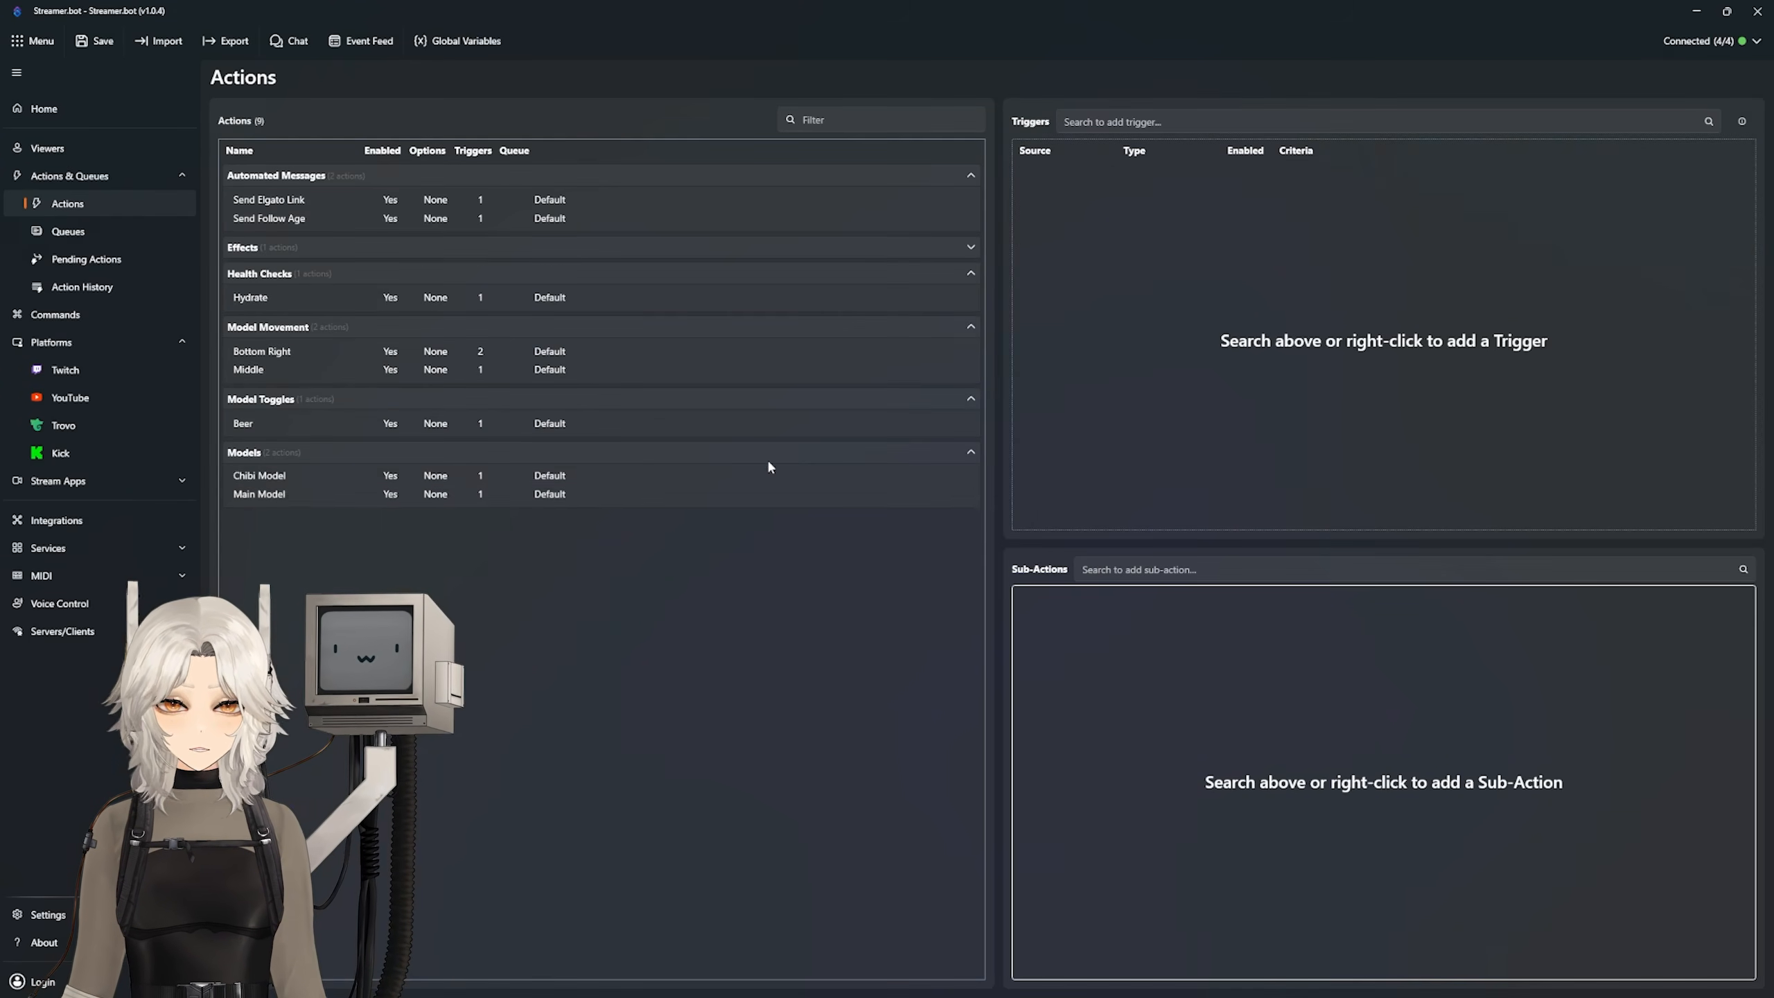
Step: Add a Command Triggered trigger to the Rain action, creating a command named Rain that responds to !rain
{"action": "mouse_move", "coordinate": [1118, 387]}
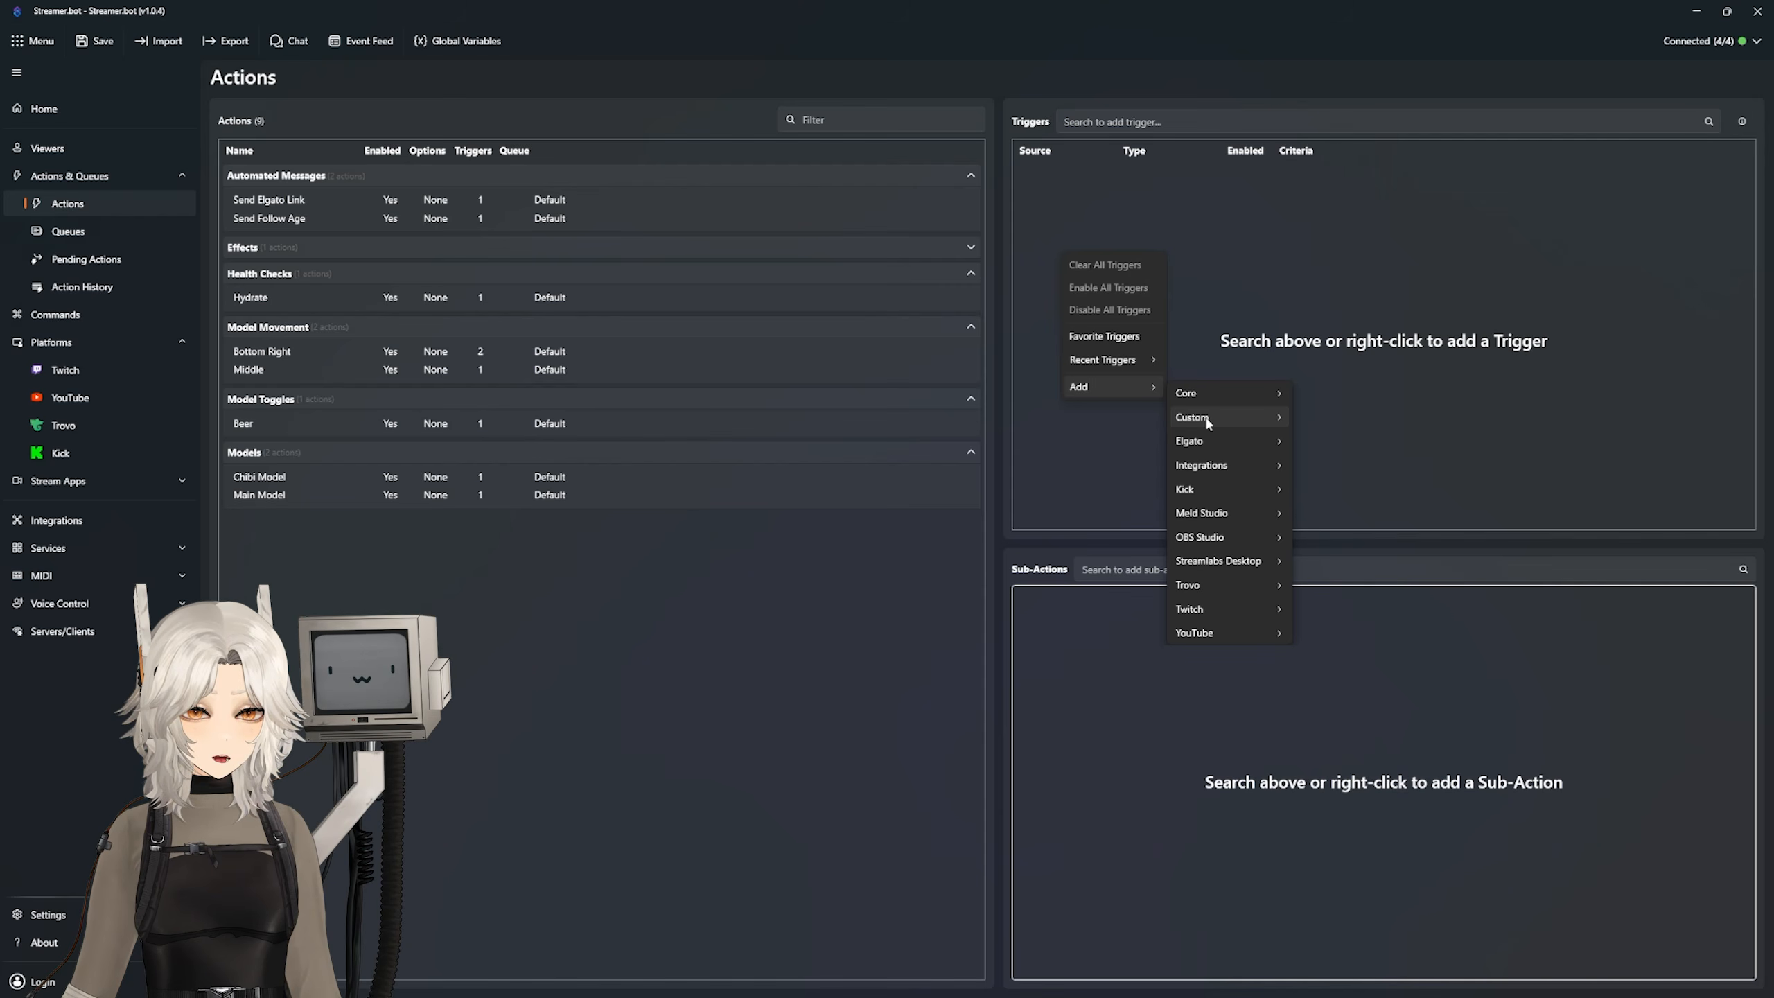
{"action": "mouse_move", "coordinate": [1202, 393]}
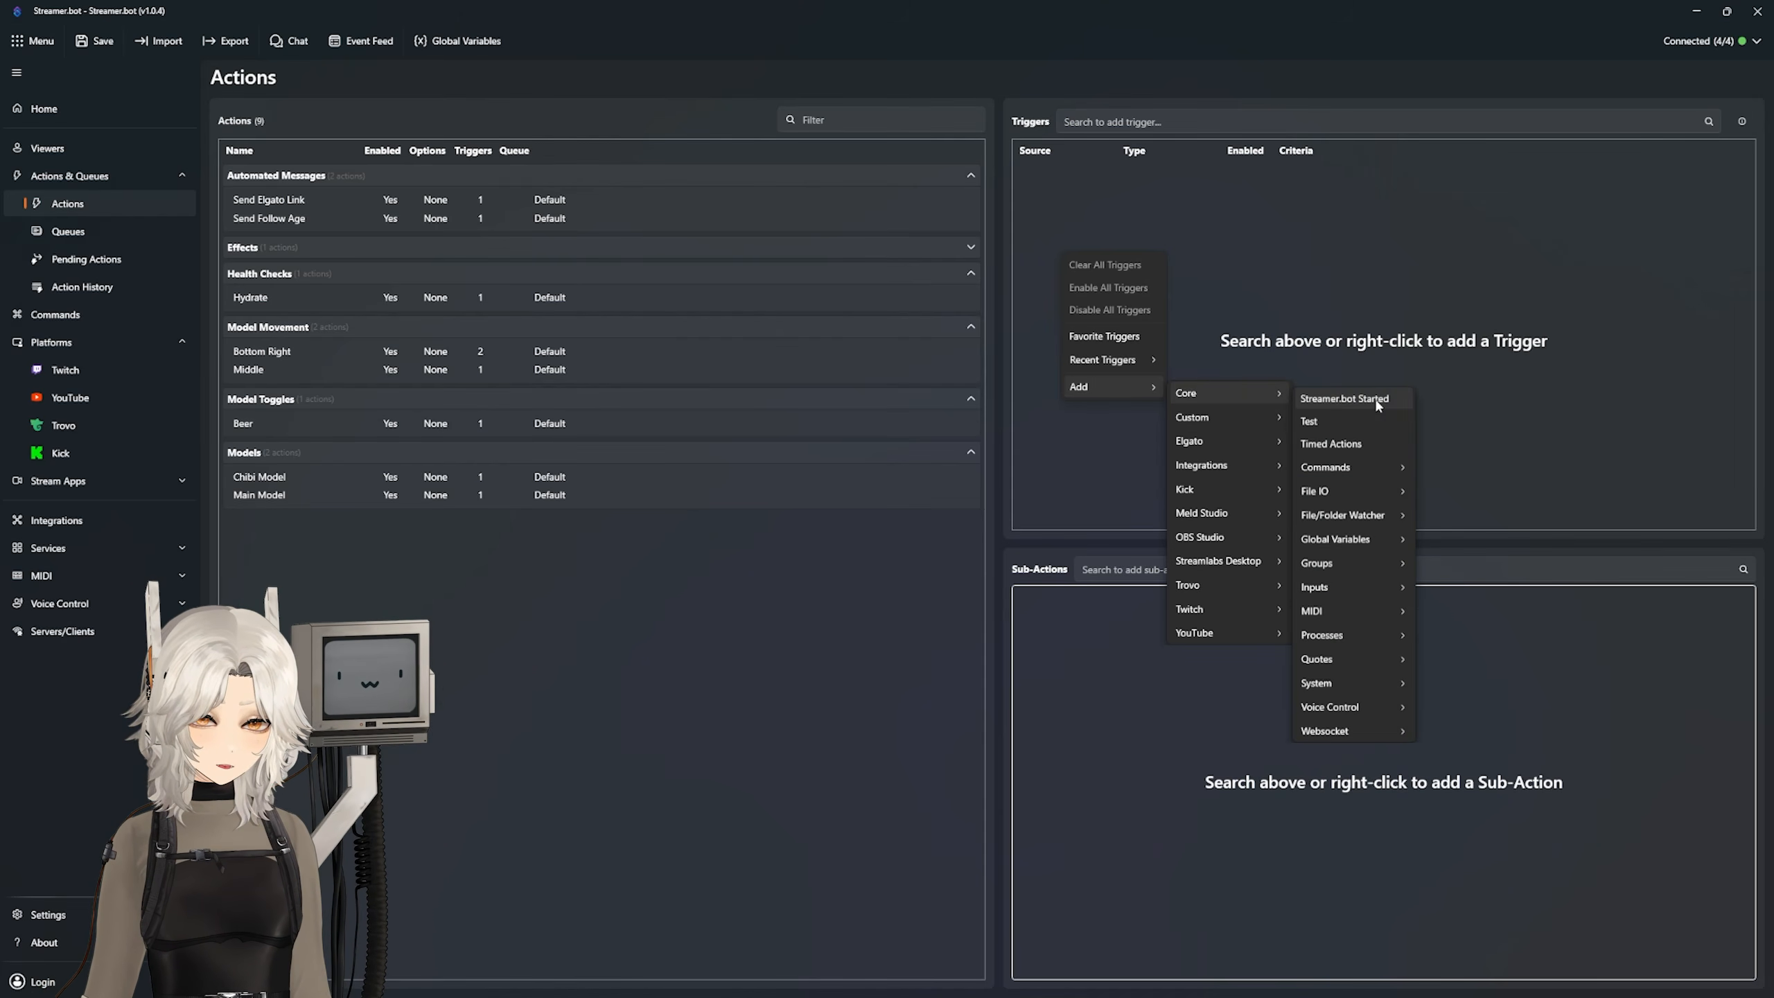
{"action": "left_click", "coordinate": [1469, 496]}
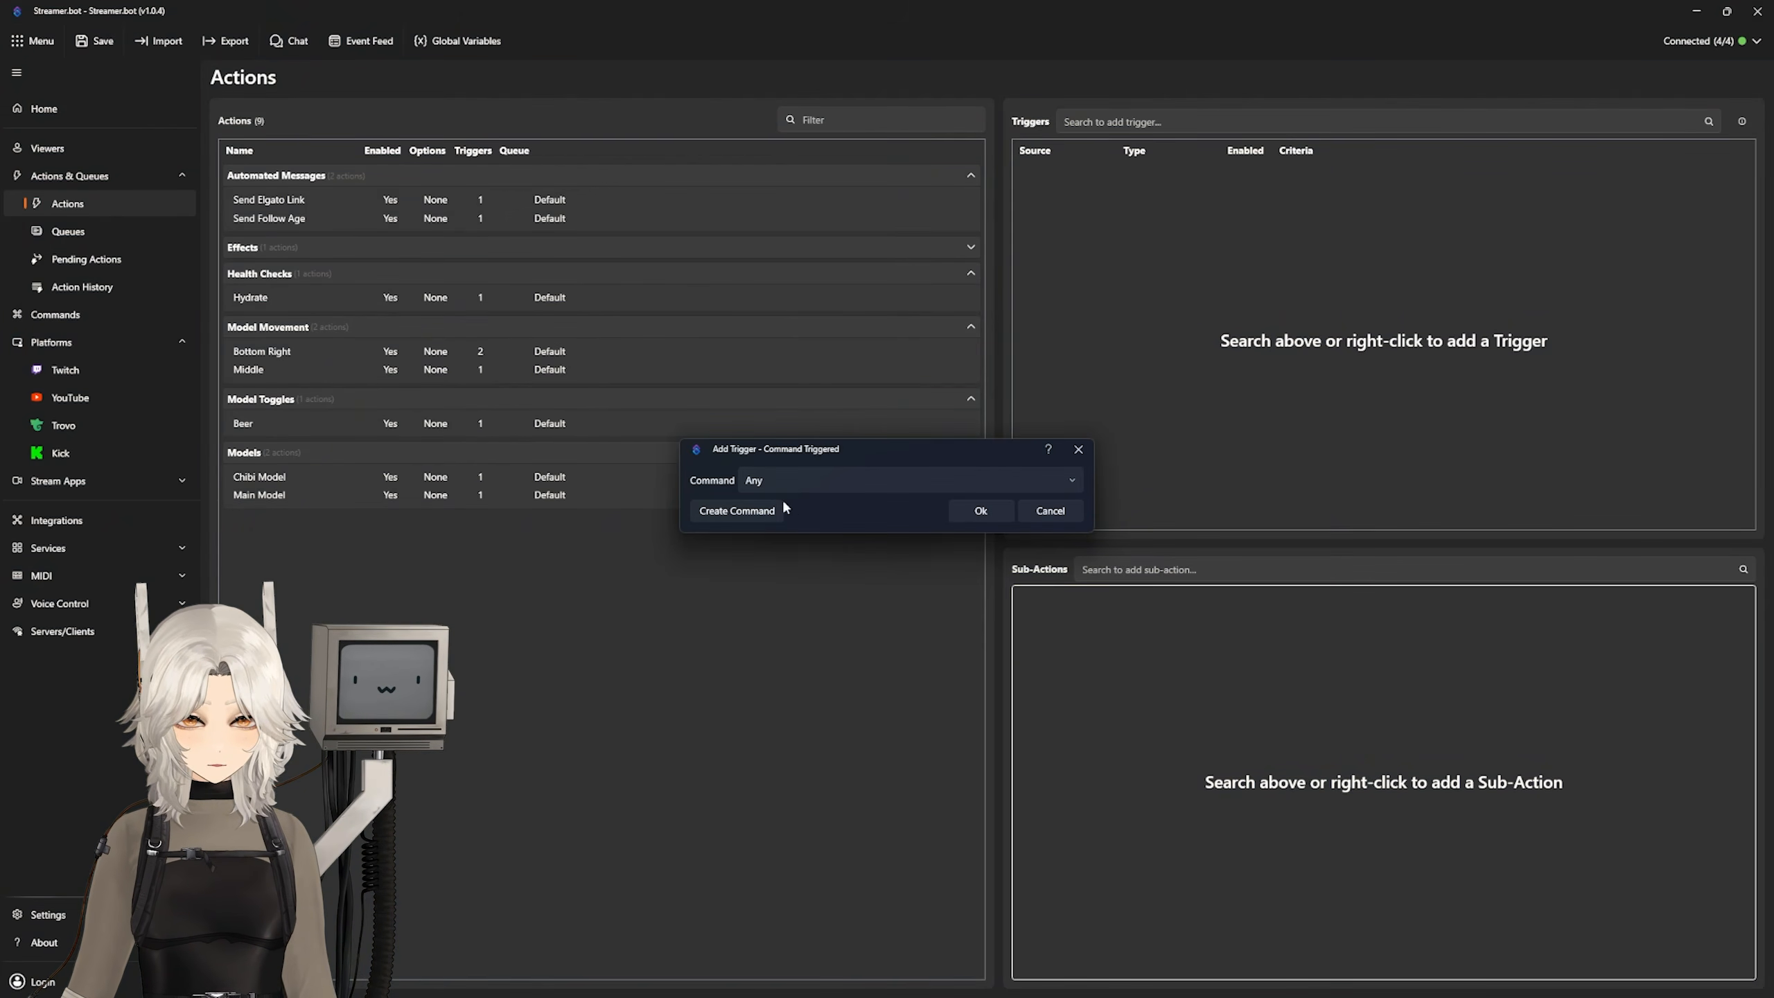
{"action": "left_click", "coordinate": [740, 510]}
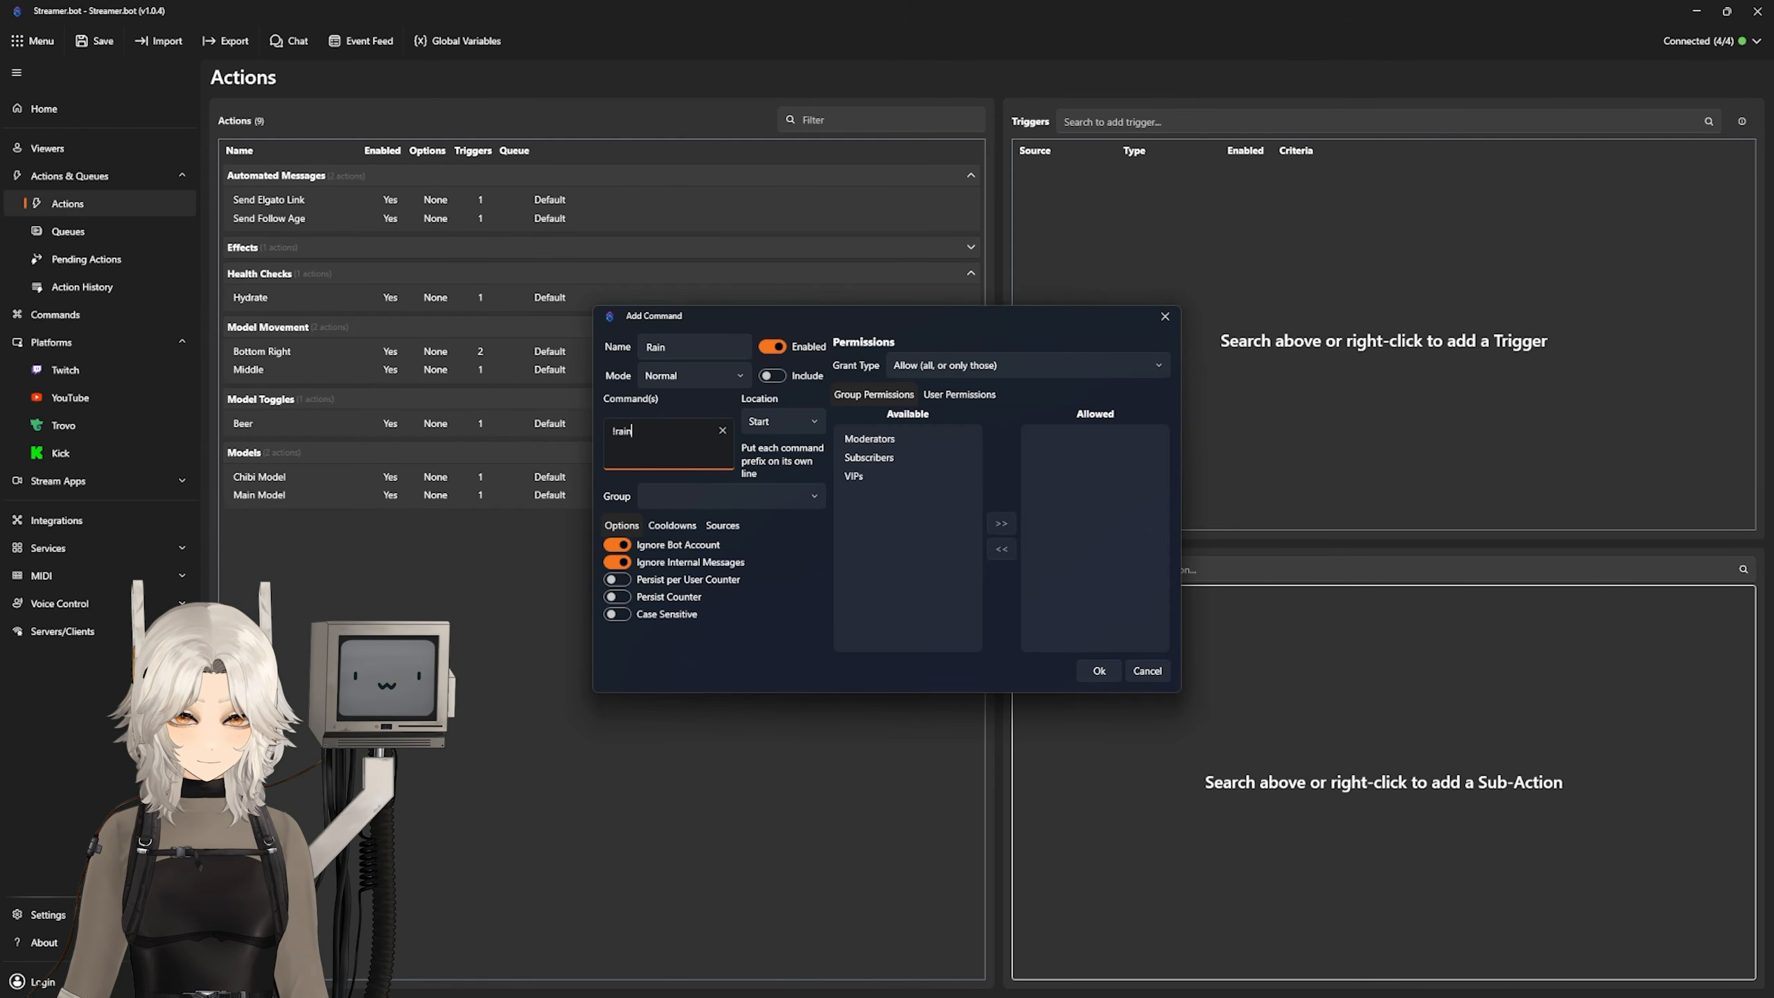
{"action": "left_click", "coordinate": [1098, 671]}
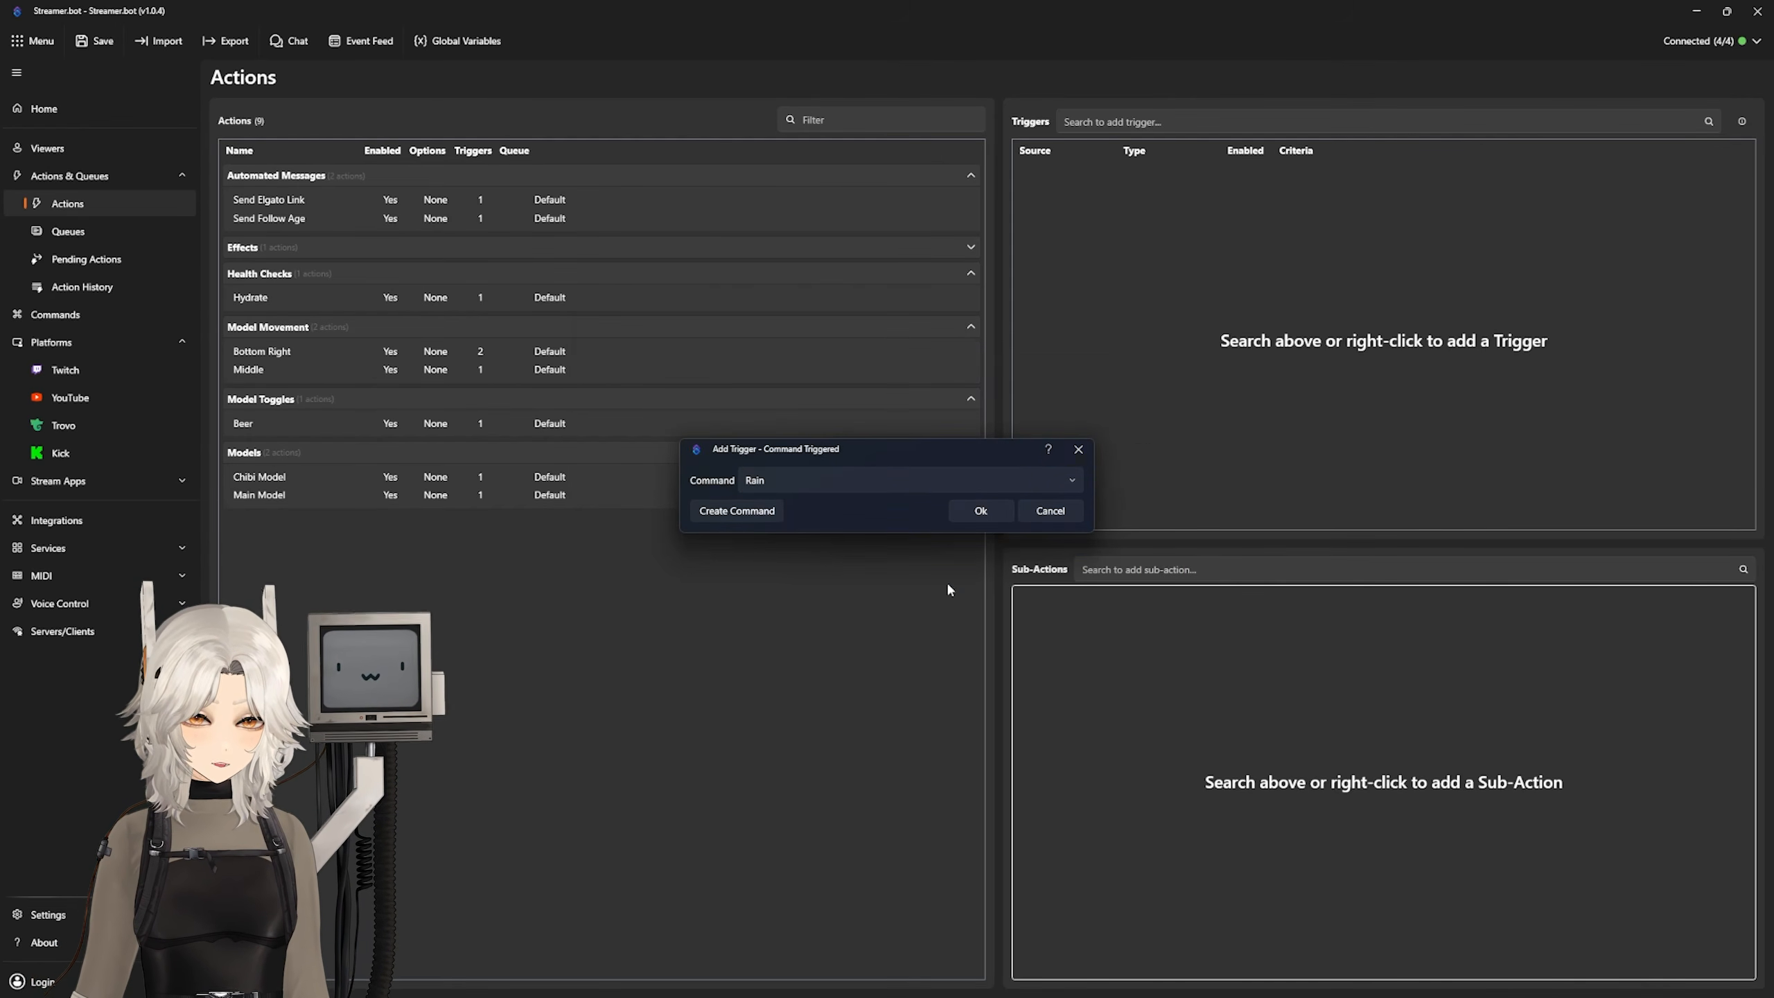
{"action": "key", "text": "Return"}
Step: Add a VTube Studio Trigger Hotkey sub-action using the Phlox_V4_Epsilon model and its rain hotkey
{"action": "mouse_move", "coordinate": [1104, 748]}
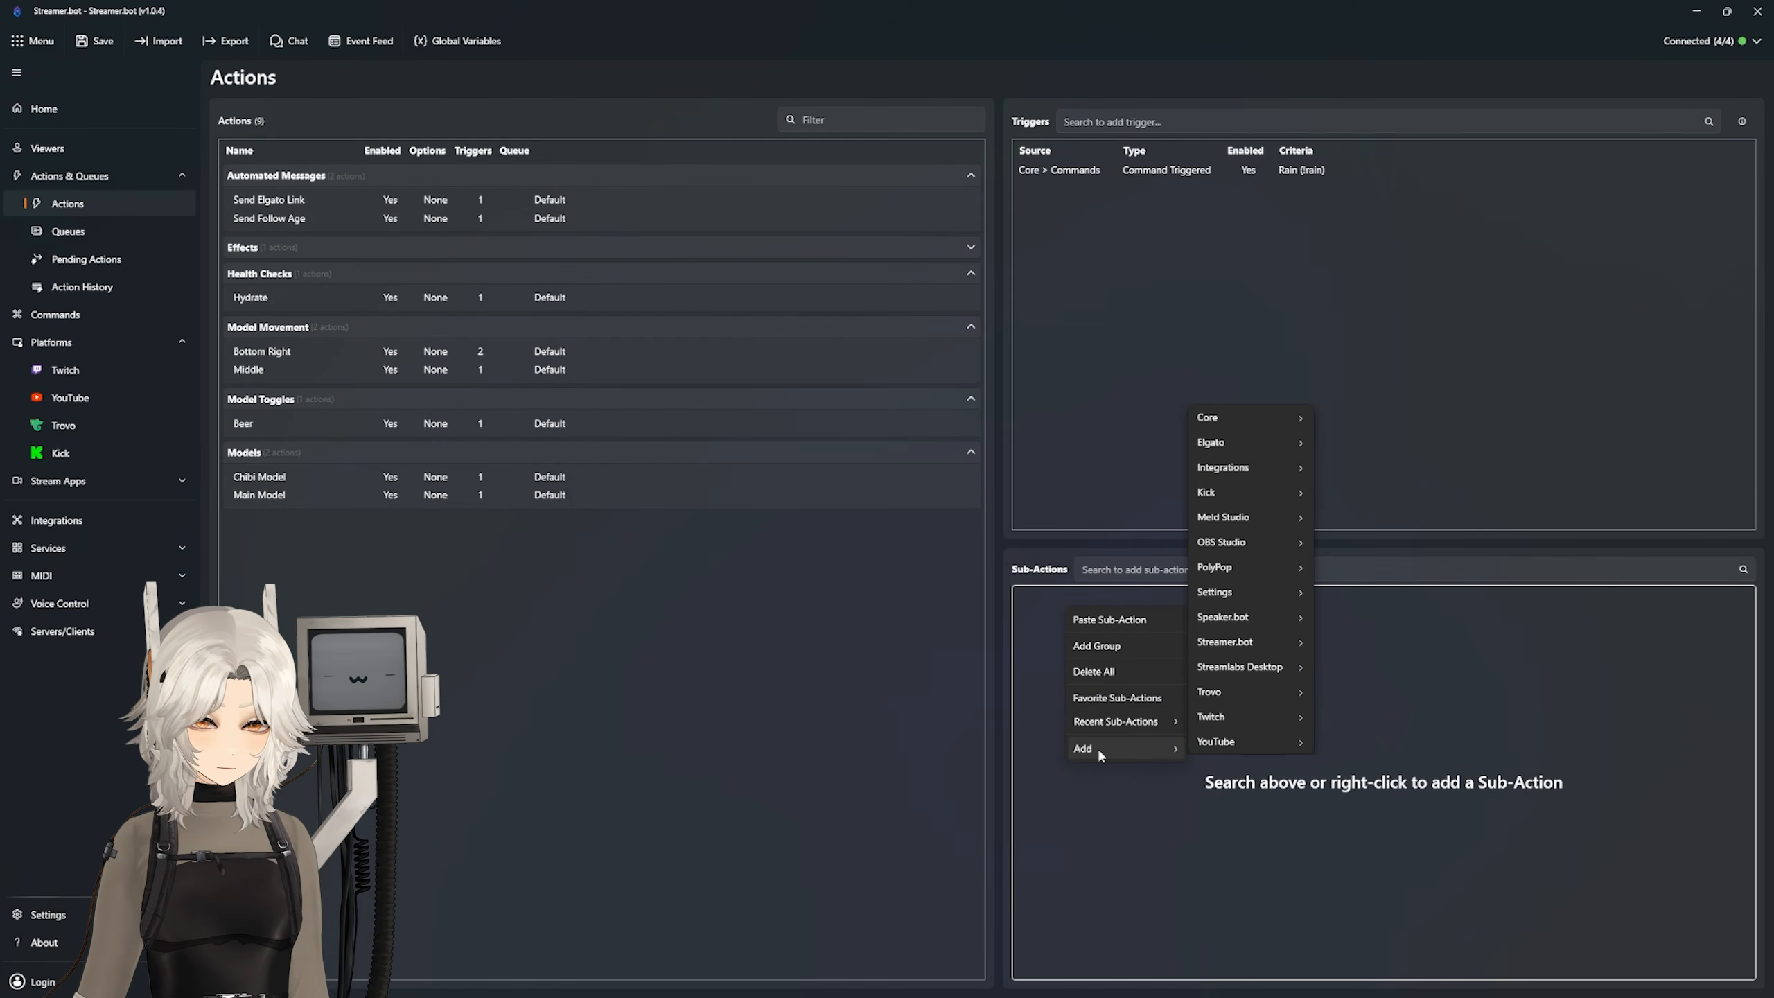
{"action": "mouse_move", "coordinate": [1253, 465]}
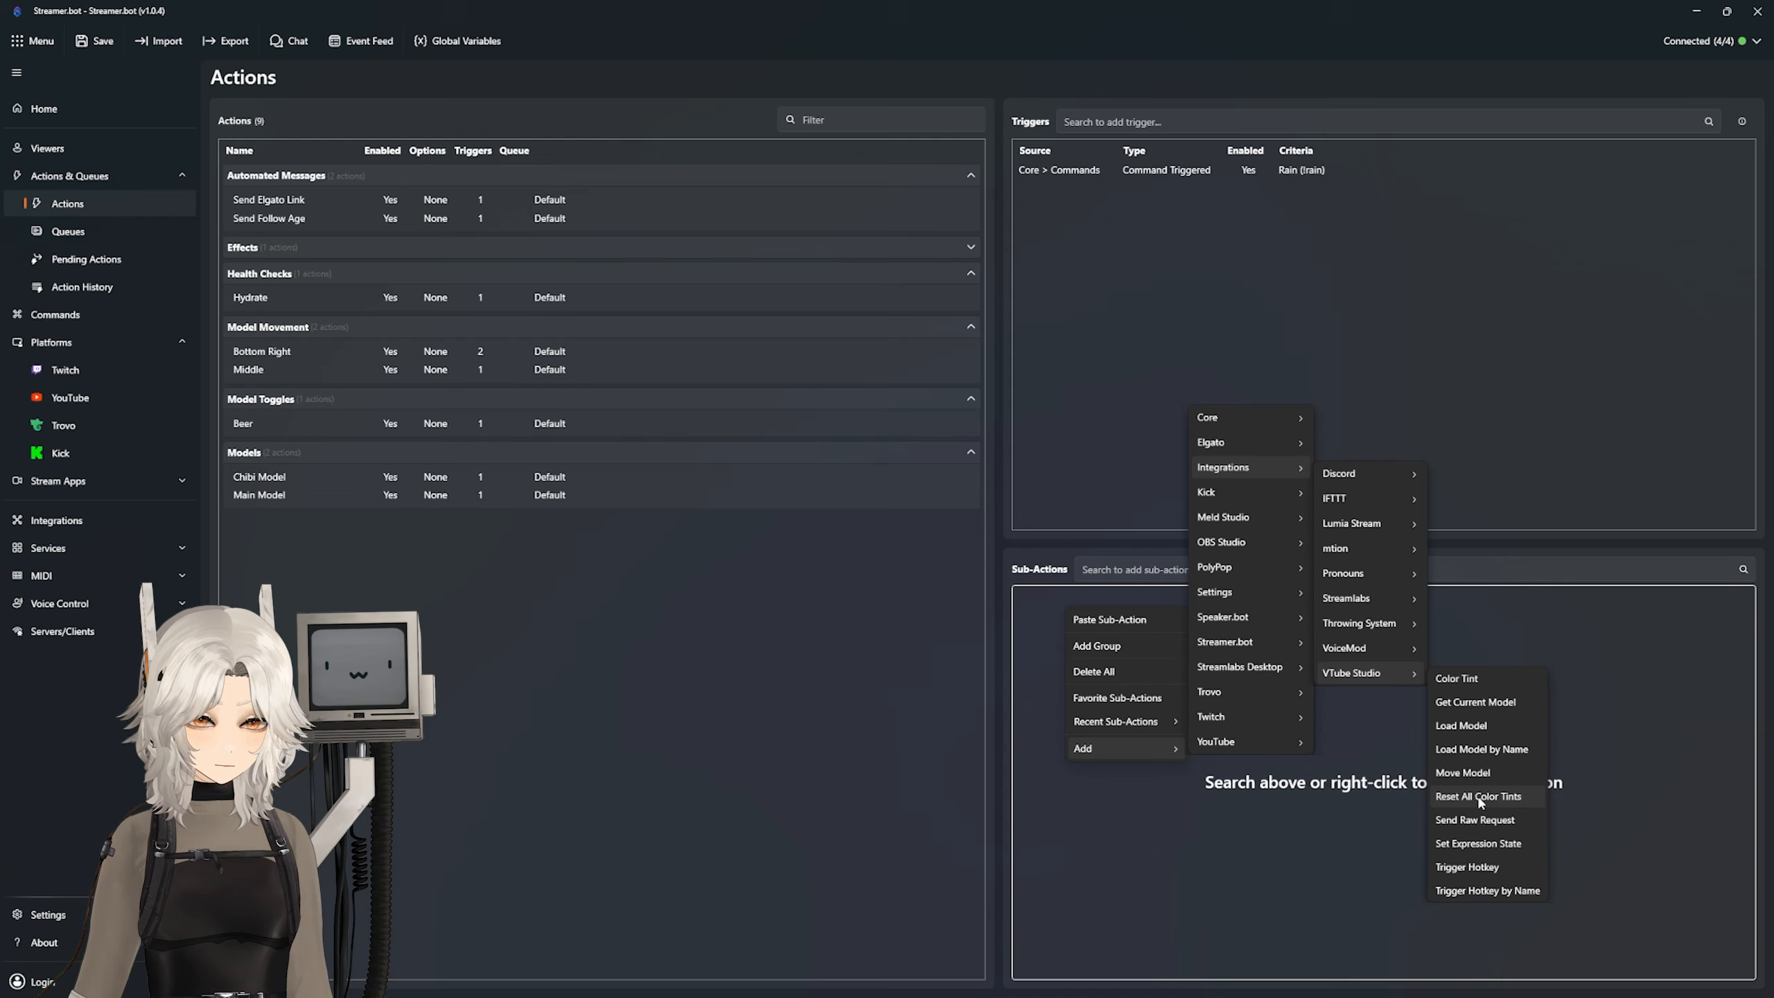
{"action": "left_click", "coordinate": [1471, 867]}
{"action": "left_click", "coordinate": [826, 603]}
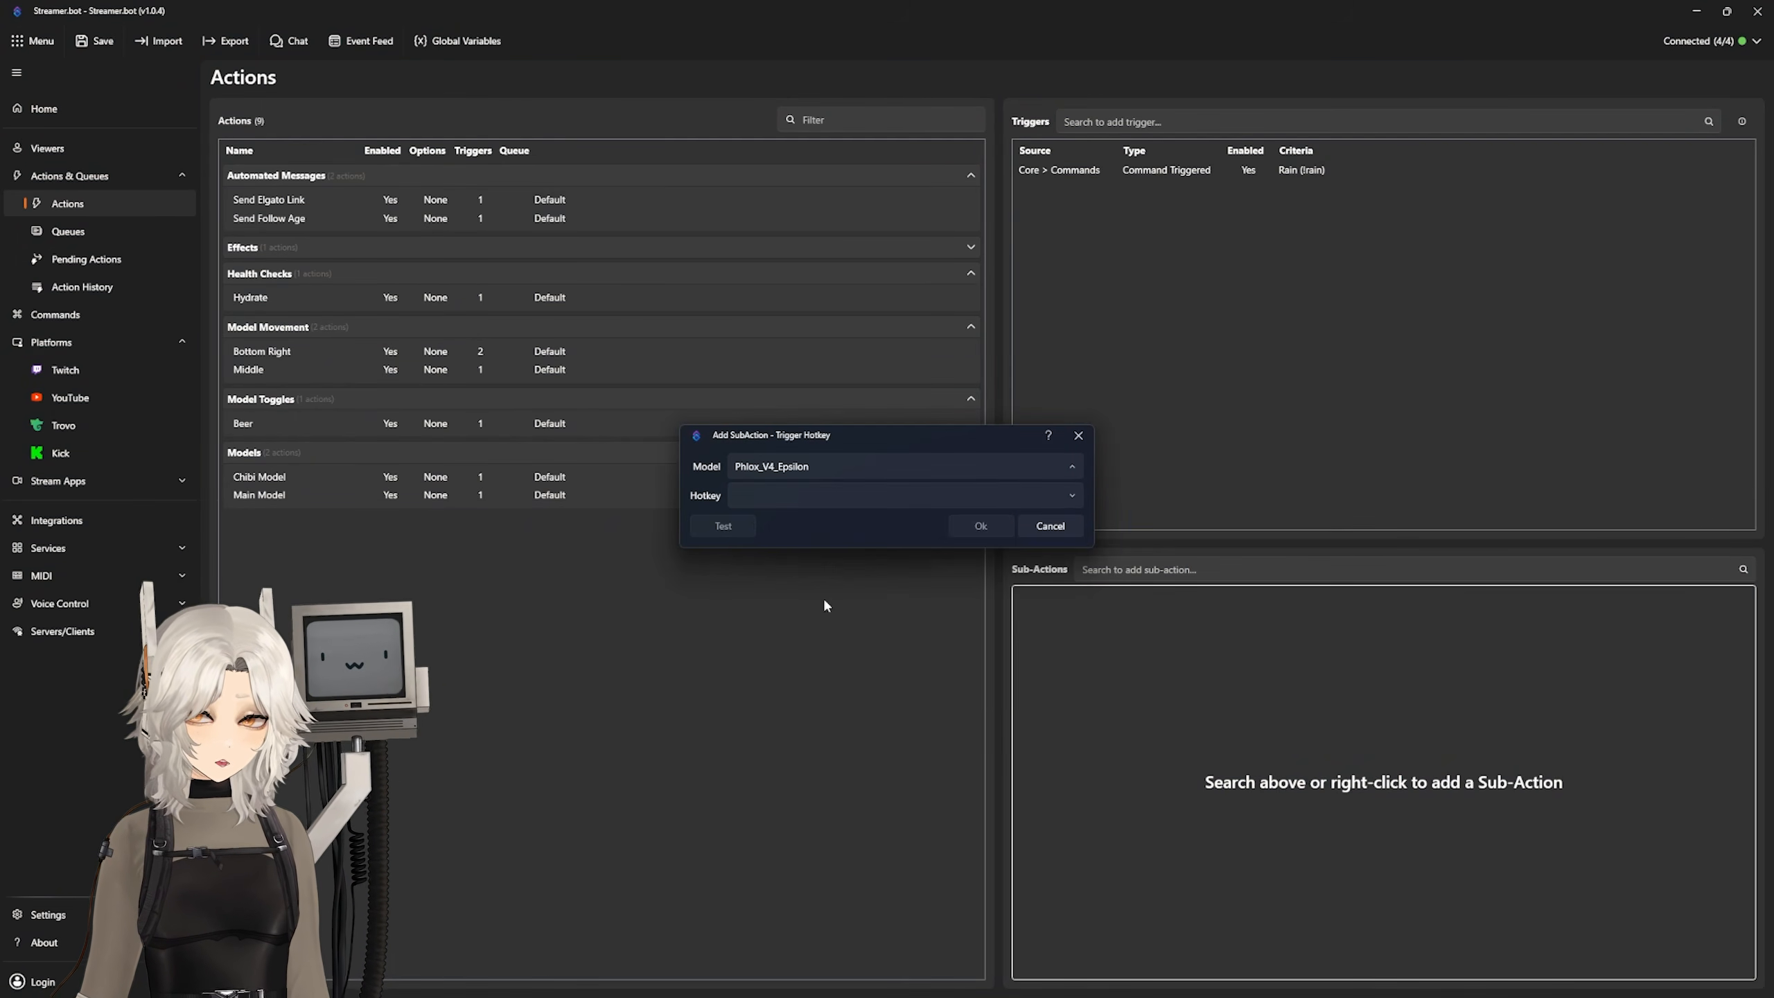
{"action": "left_click", "coordinate": [834, 493]}
{"action": "scroll", "coordinate": [812, 691], "scroll_direction": "down", "scroll_amount": 5}
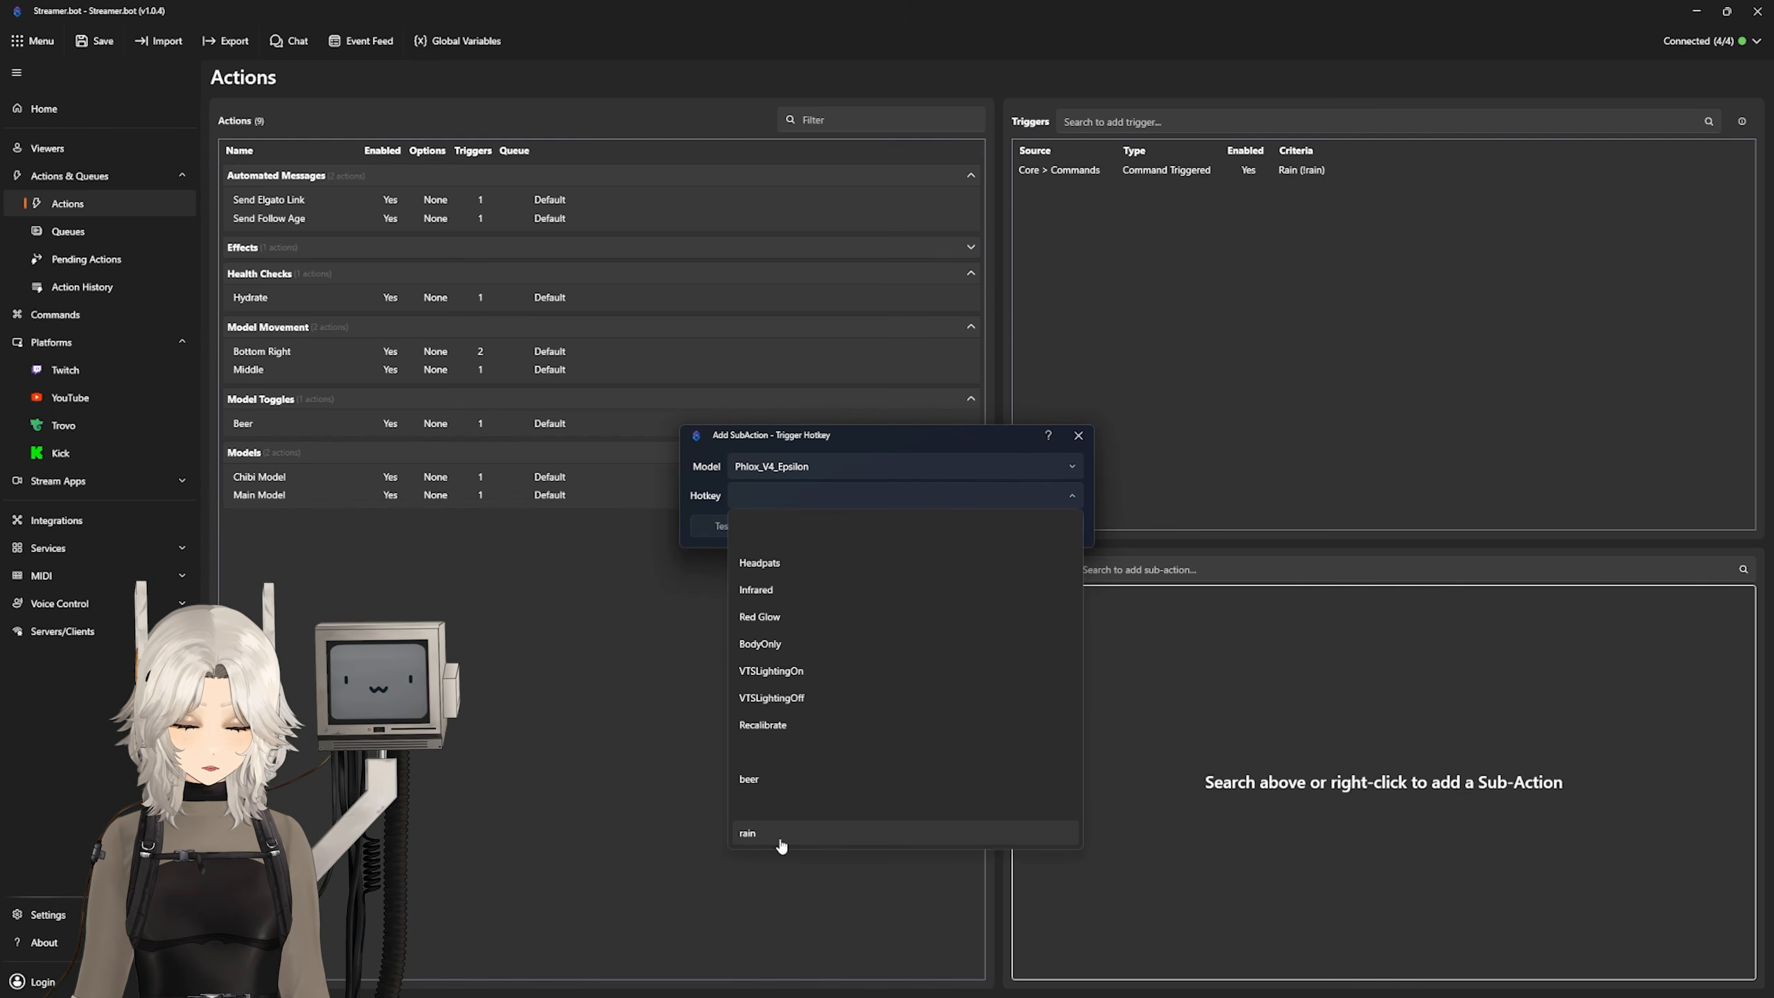
{"action": "left_click", "coordinate": [782, 842]}
{"action": "left_click", "coordinate": [972, 525]}
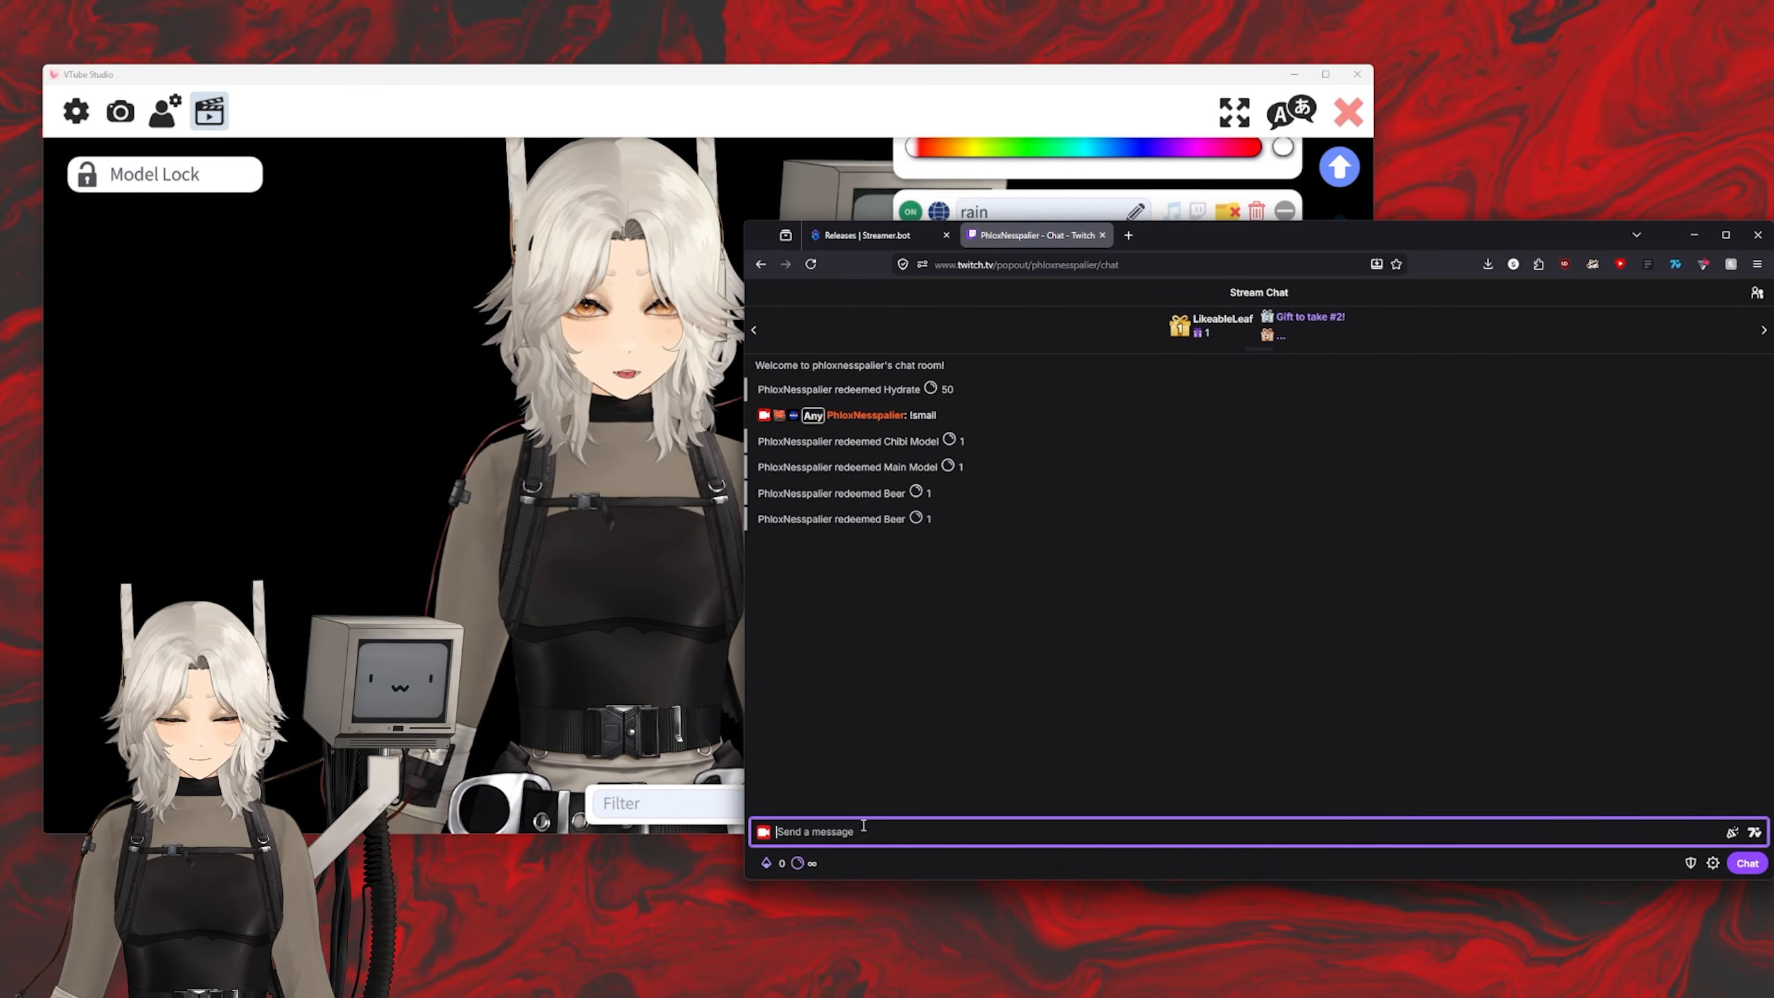
Step: Send !rain twice in the Twitch chat to test toggling the rain effect on and off
{"action": "type", "text": "!rain"}
{"action": "key", "text": "Return"}
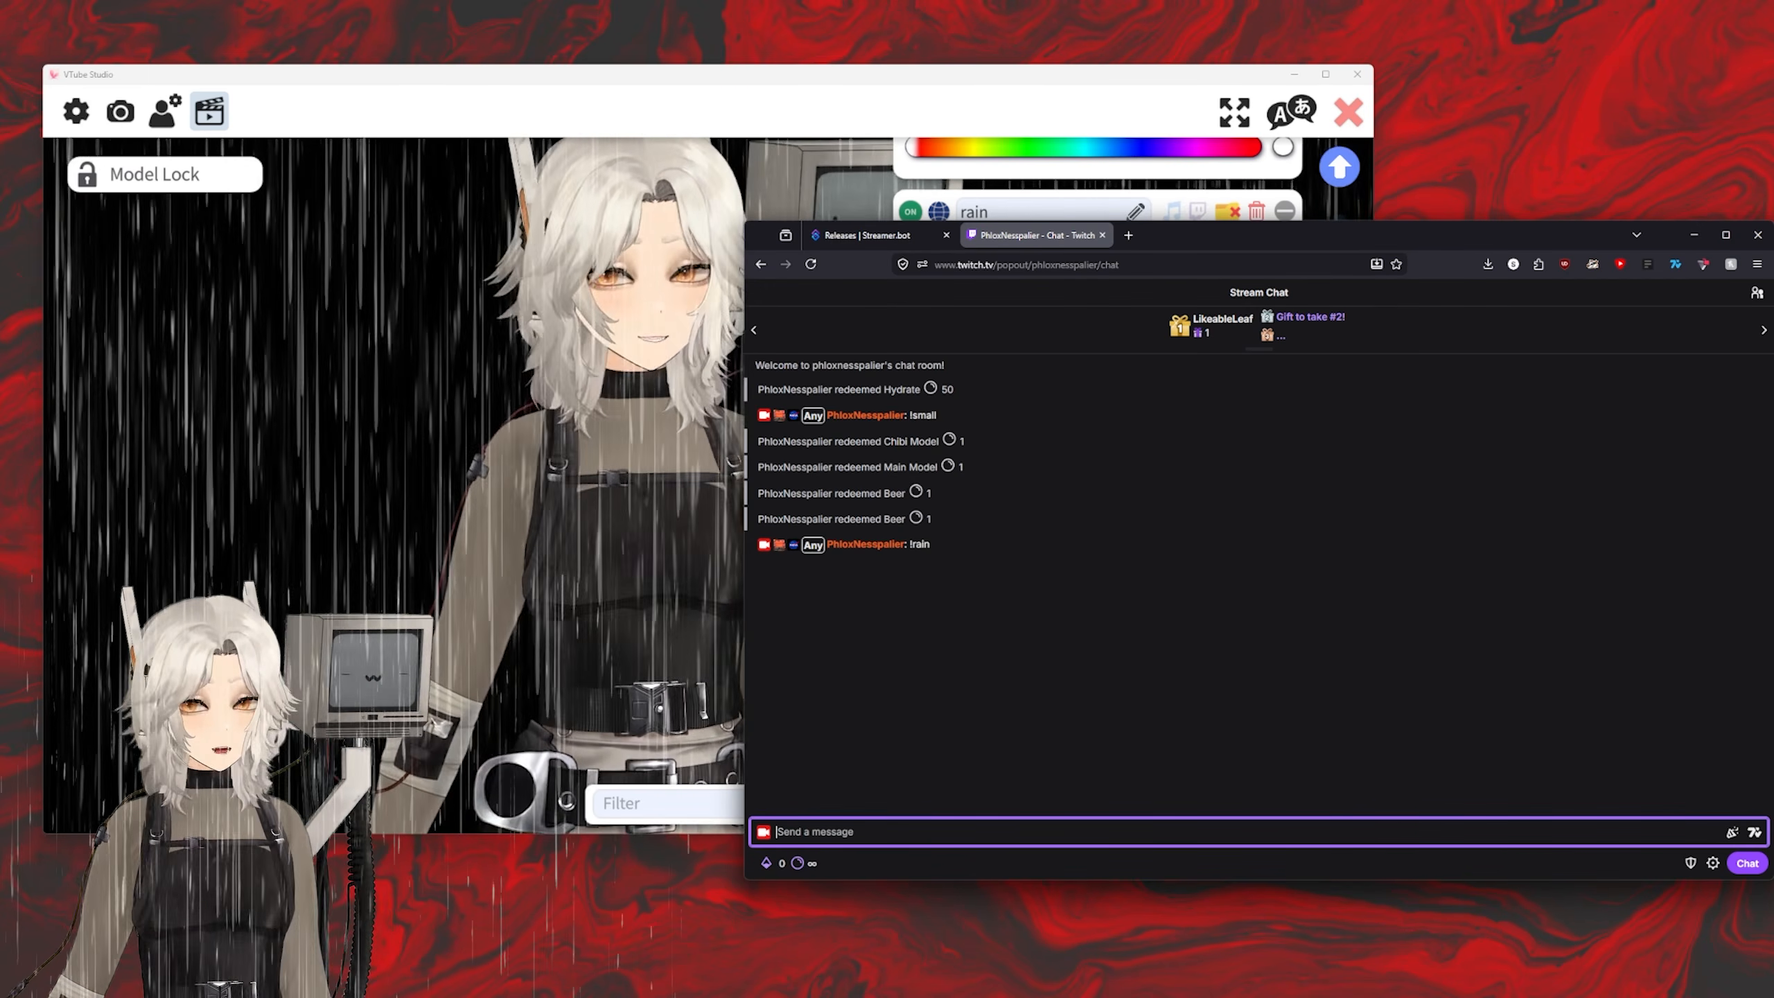
{"action": "type", "text": "!rain"}
{"action": "key", "text": "Return"}
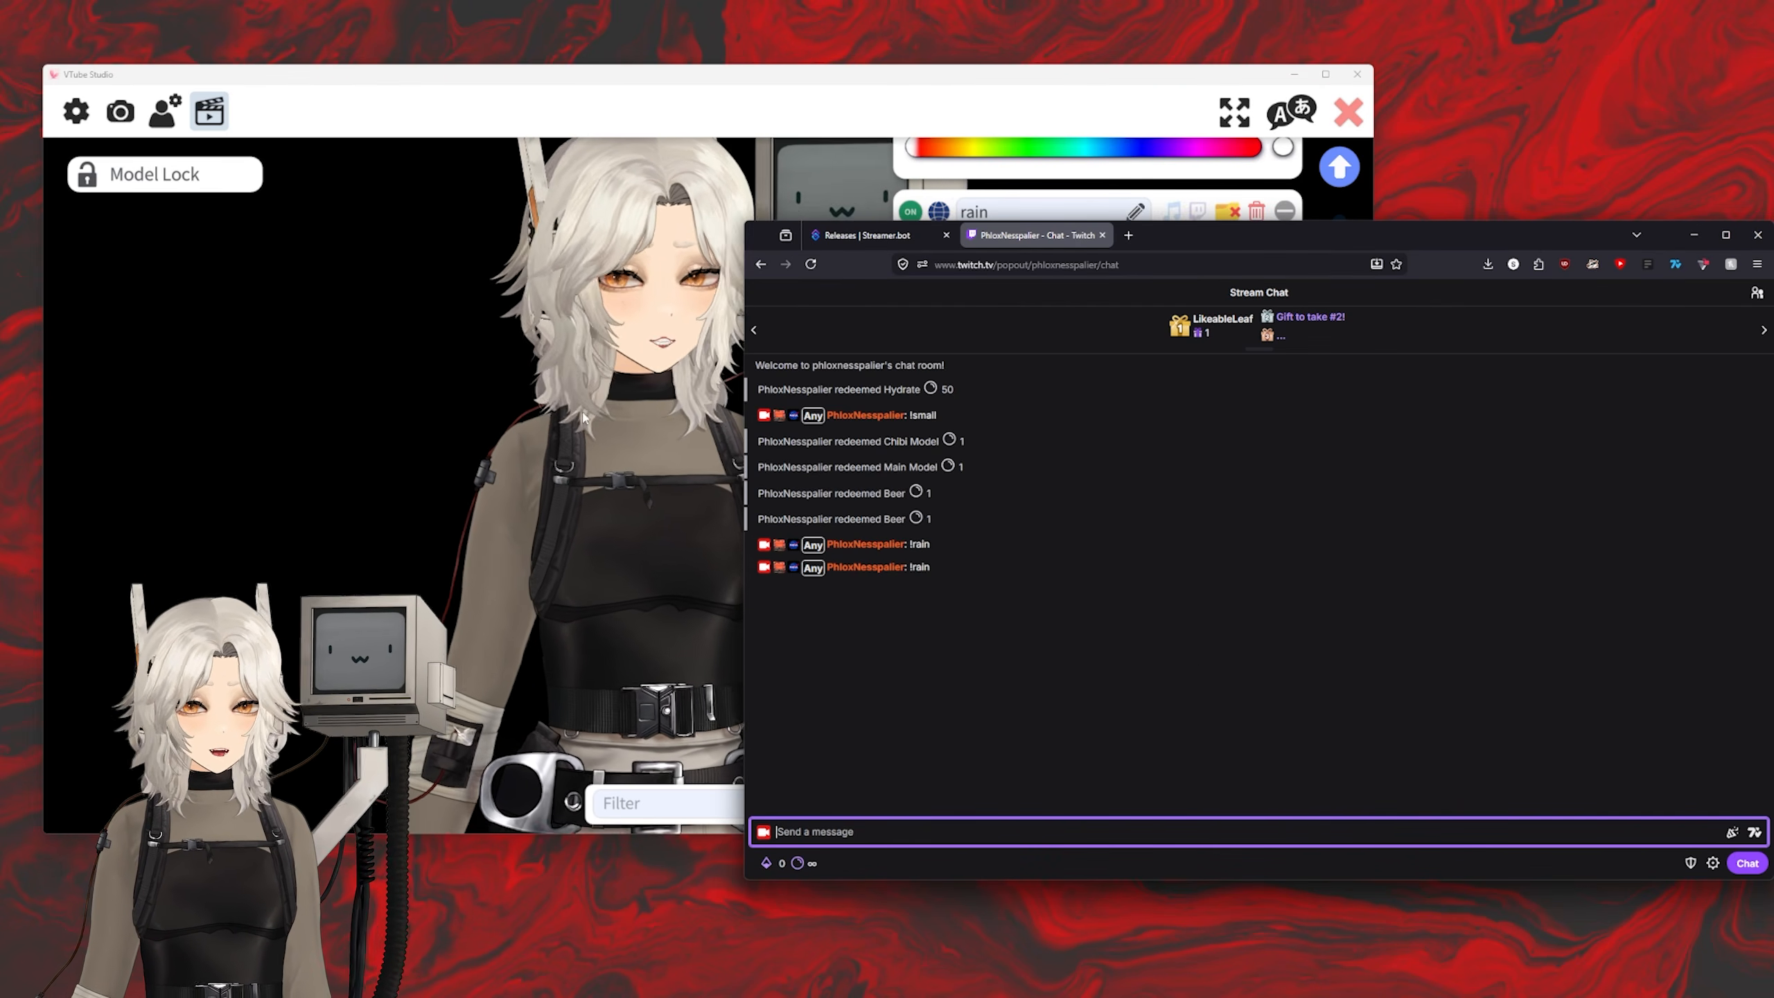
Step: Switch to VTube Studio and open the multiply/screen color customization for the model's ArtMeshes
{"action": "left_click", "coordinate": [540, 348]}
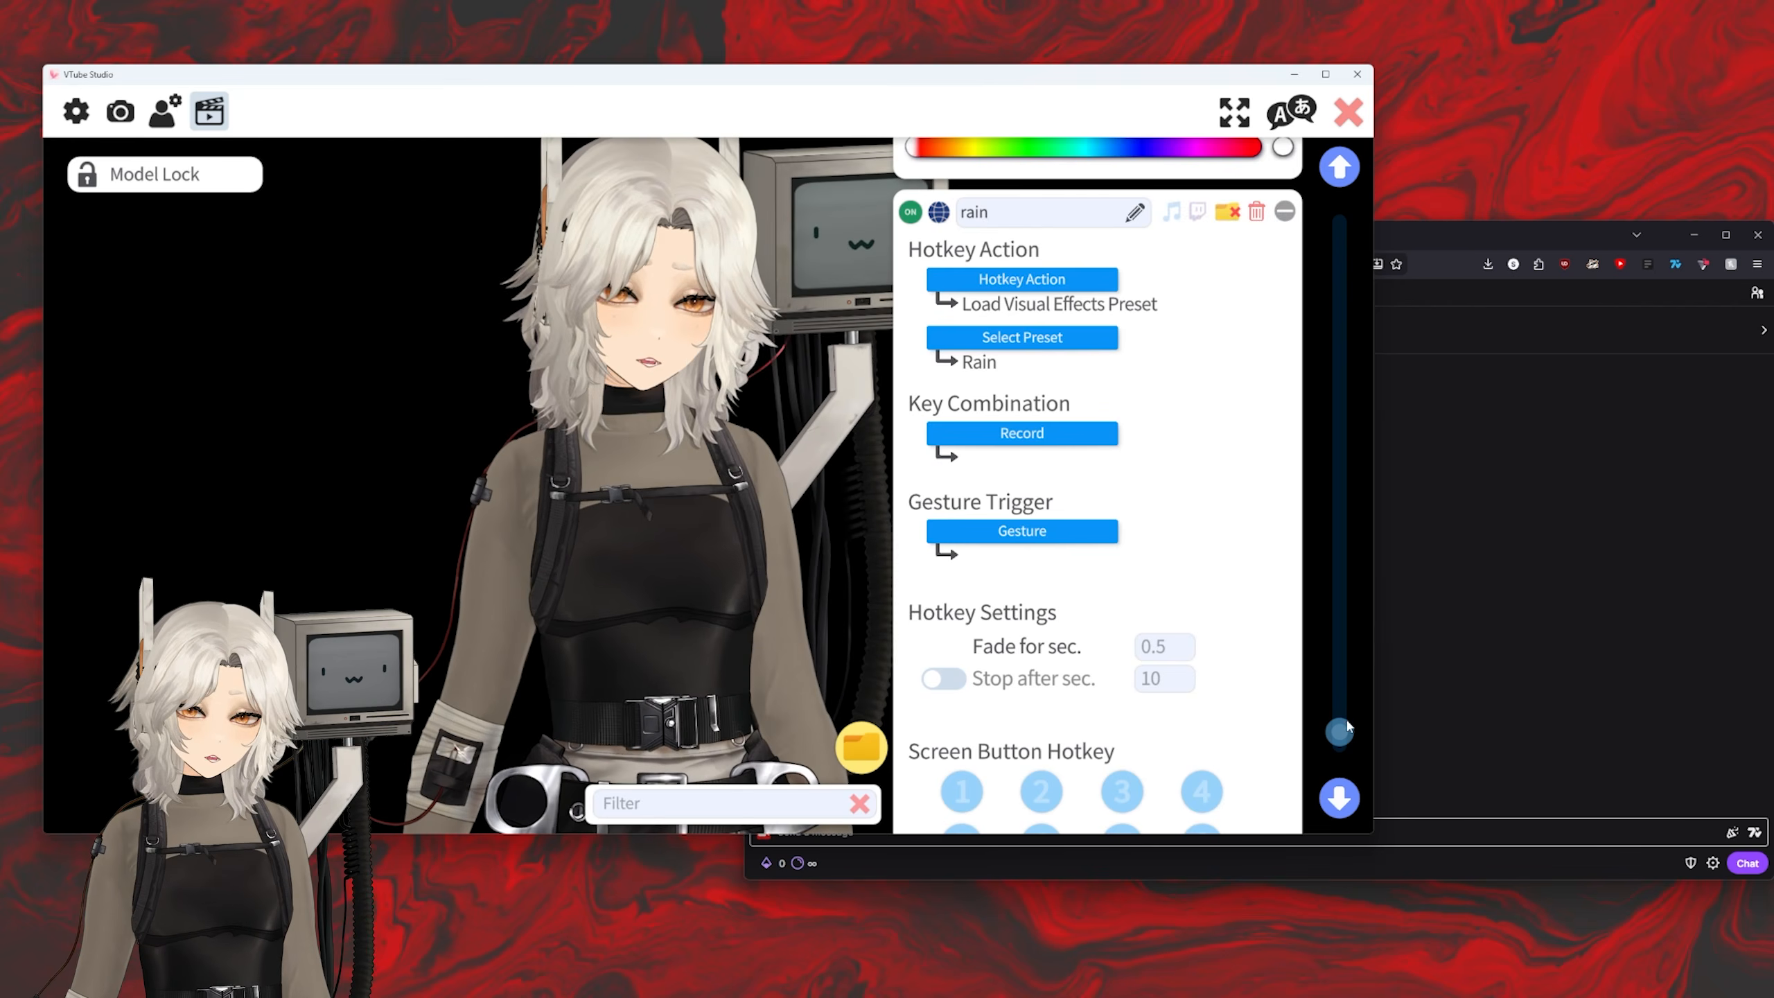
{"action": "left_click_drag", "start_coordinate": [1332, 692], "coordinate": [1311, 173]}
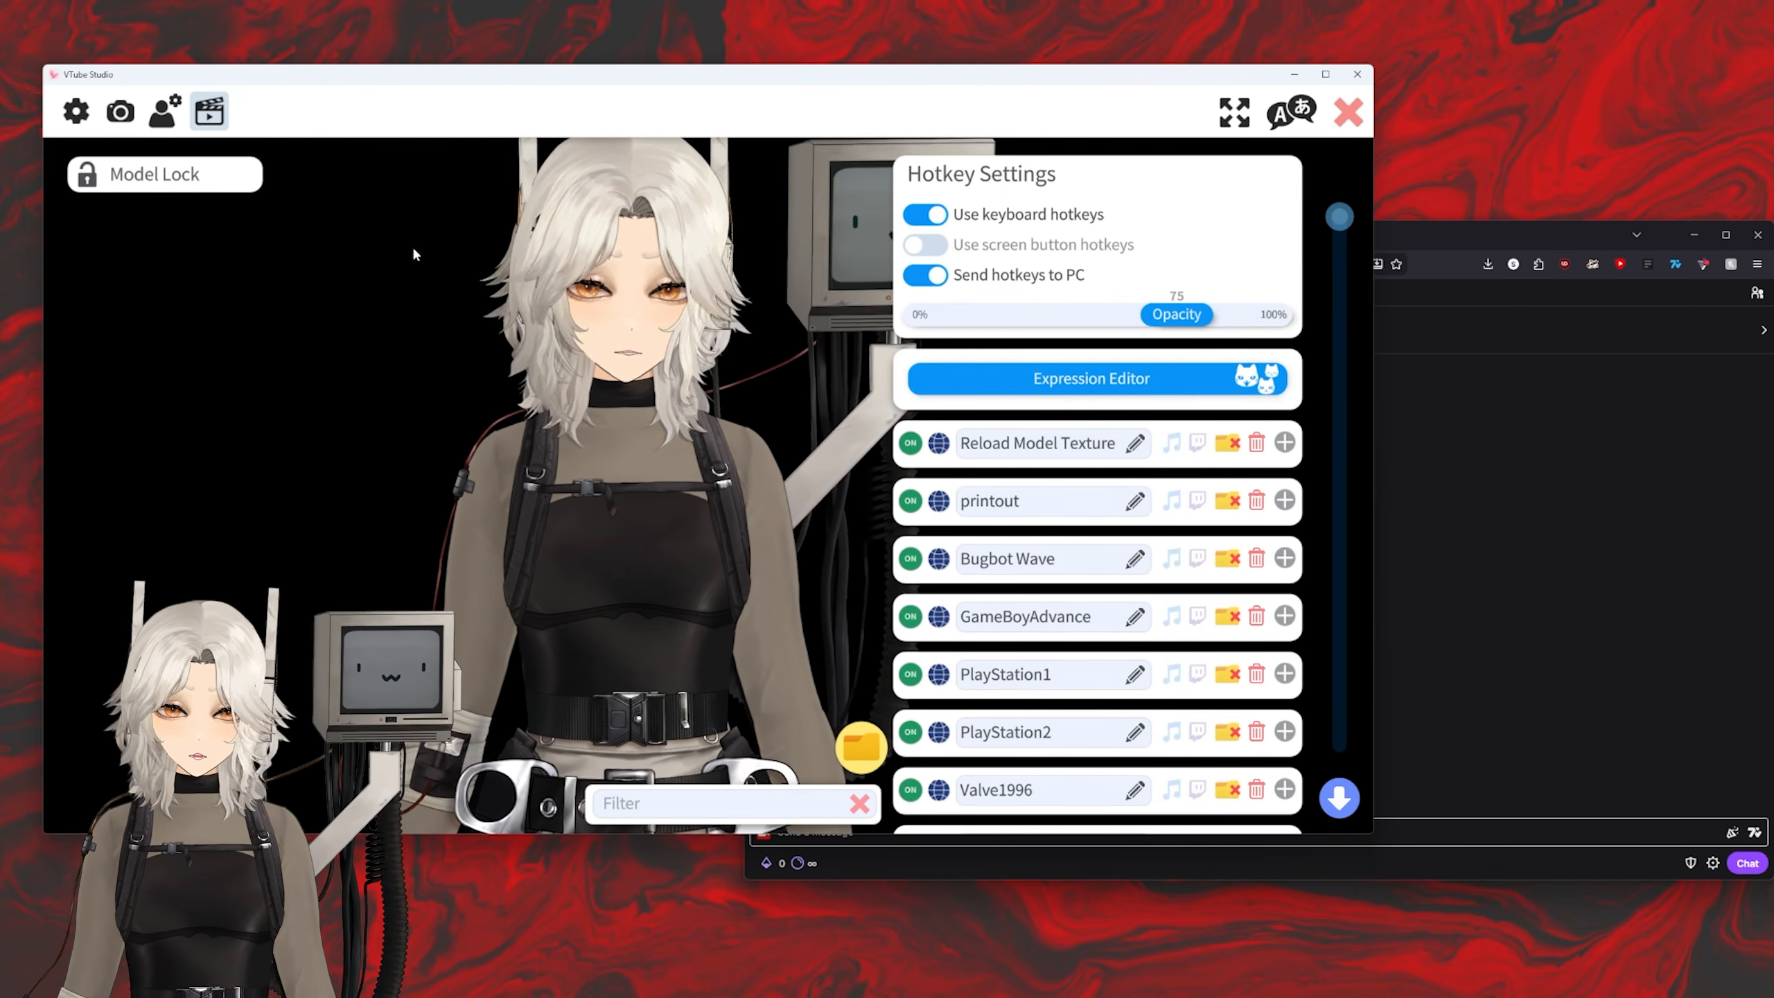
{"action": "left_click", "coordinate": [170, 120]}
{"action": "scroll", "coordinate": [1330, 302], "scroll_direction": "up", "scroll_amount": 5}
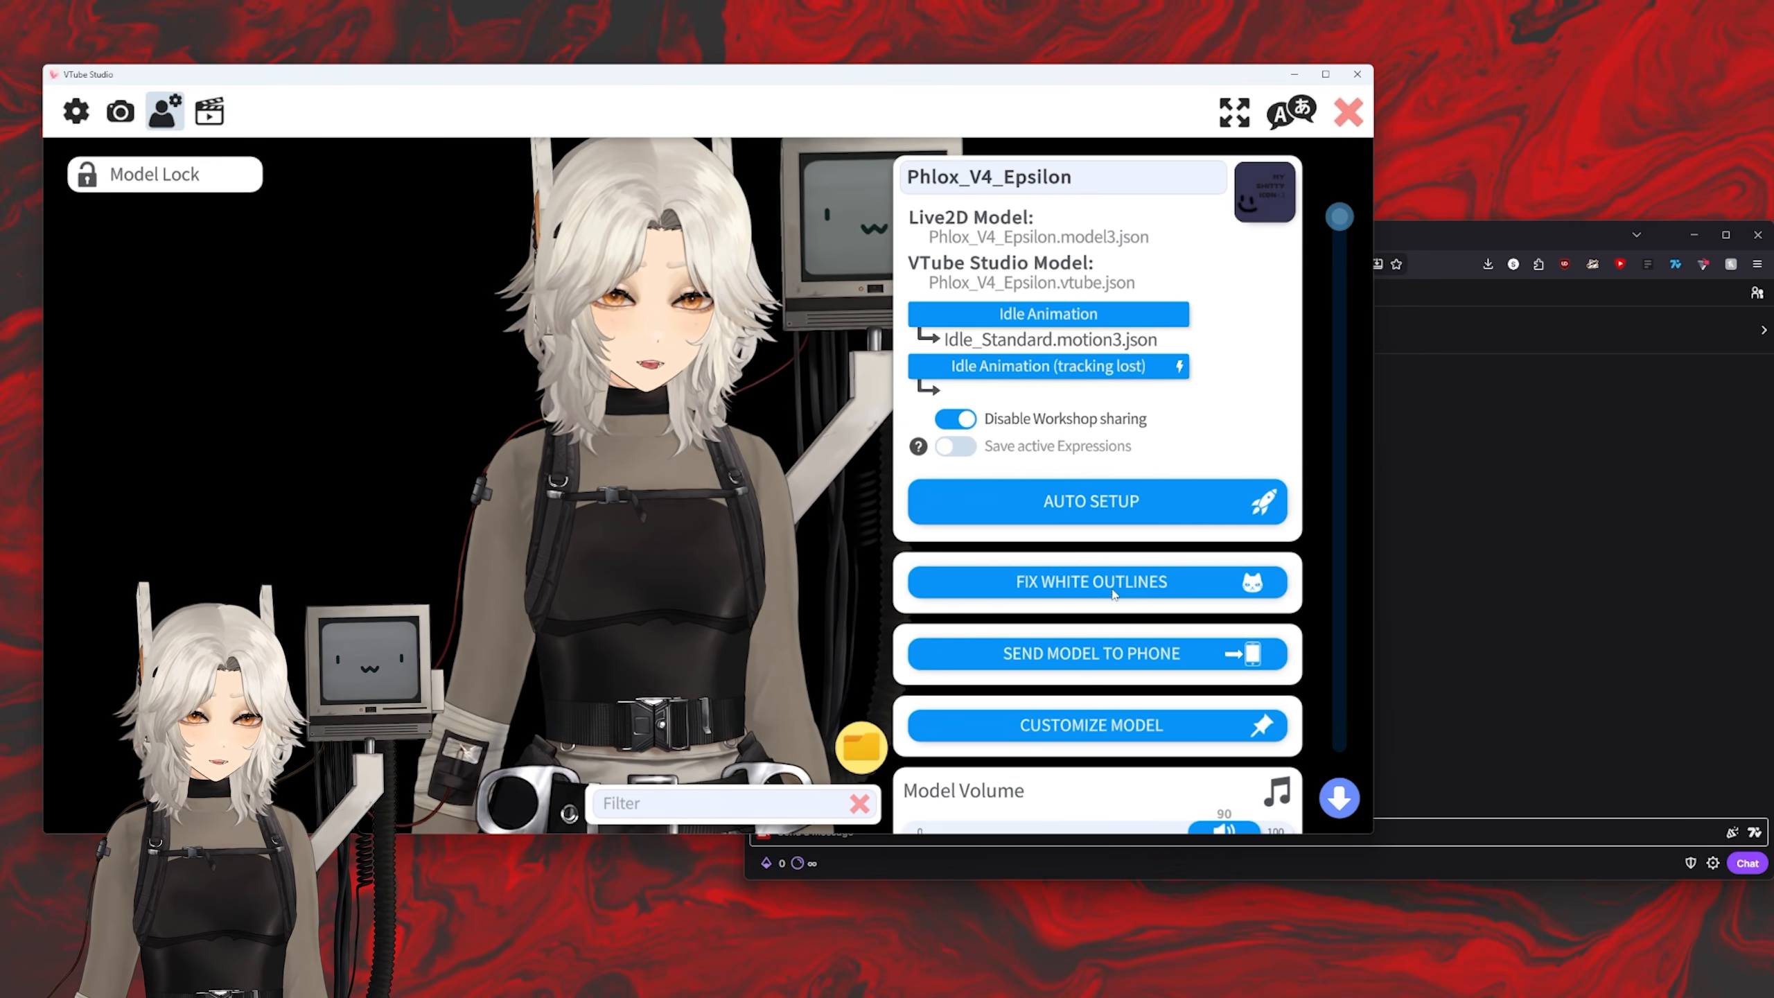
{"action": "left_click", "coordinate": [1076, 727]}
{"action": "scroll", "coordinate": [627, 521], "scroll_direction": "down", "scroll_amount": 1}
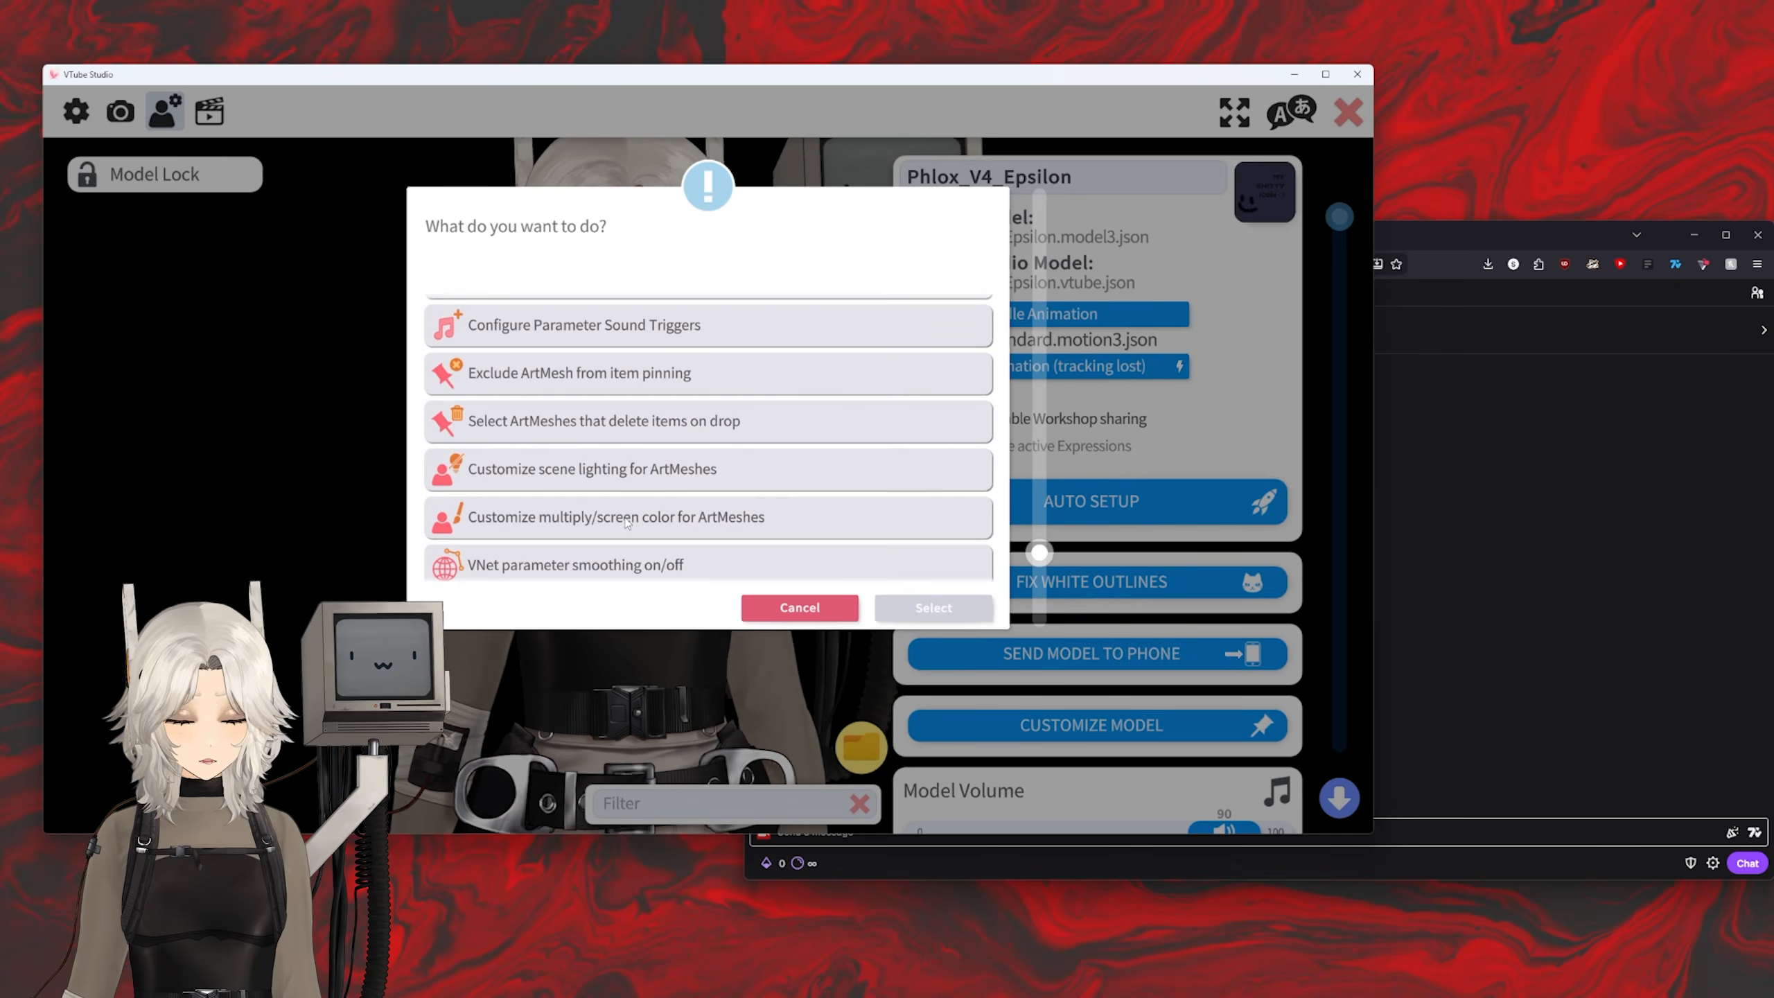
{"action": "double_click", "coordinate": [722, 500]}
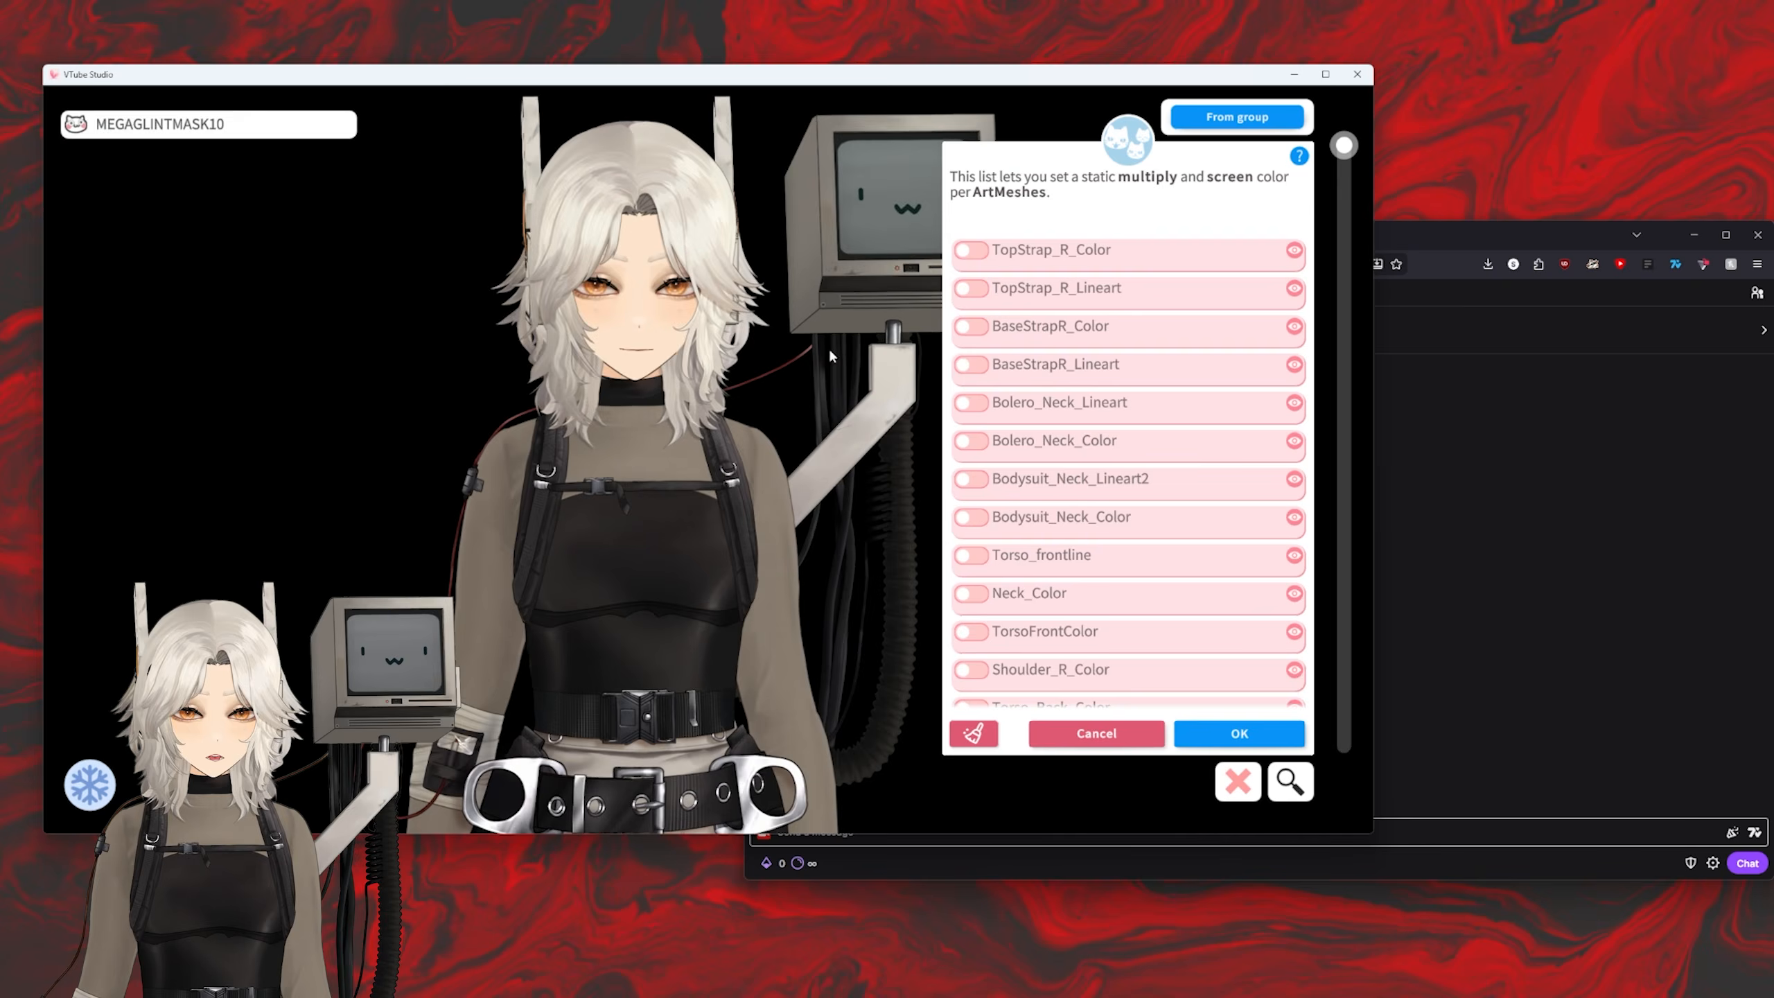
Step: Try multiply and screen colors, including screen color #FF4C4C, on the WaveL2 hair ArtMesh and switch its coloring off again
{"action": "left_click", "coordinate": [596, 151]}
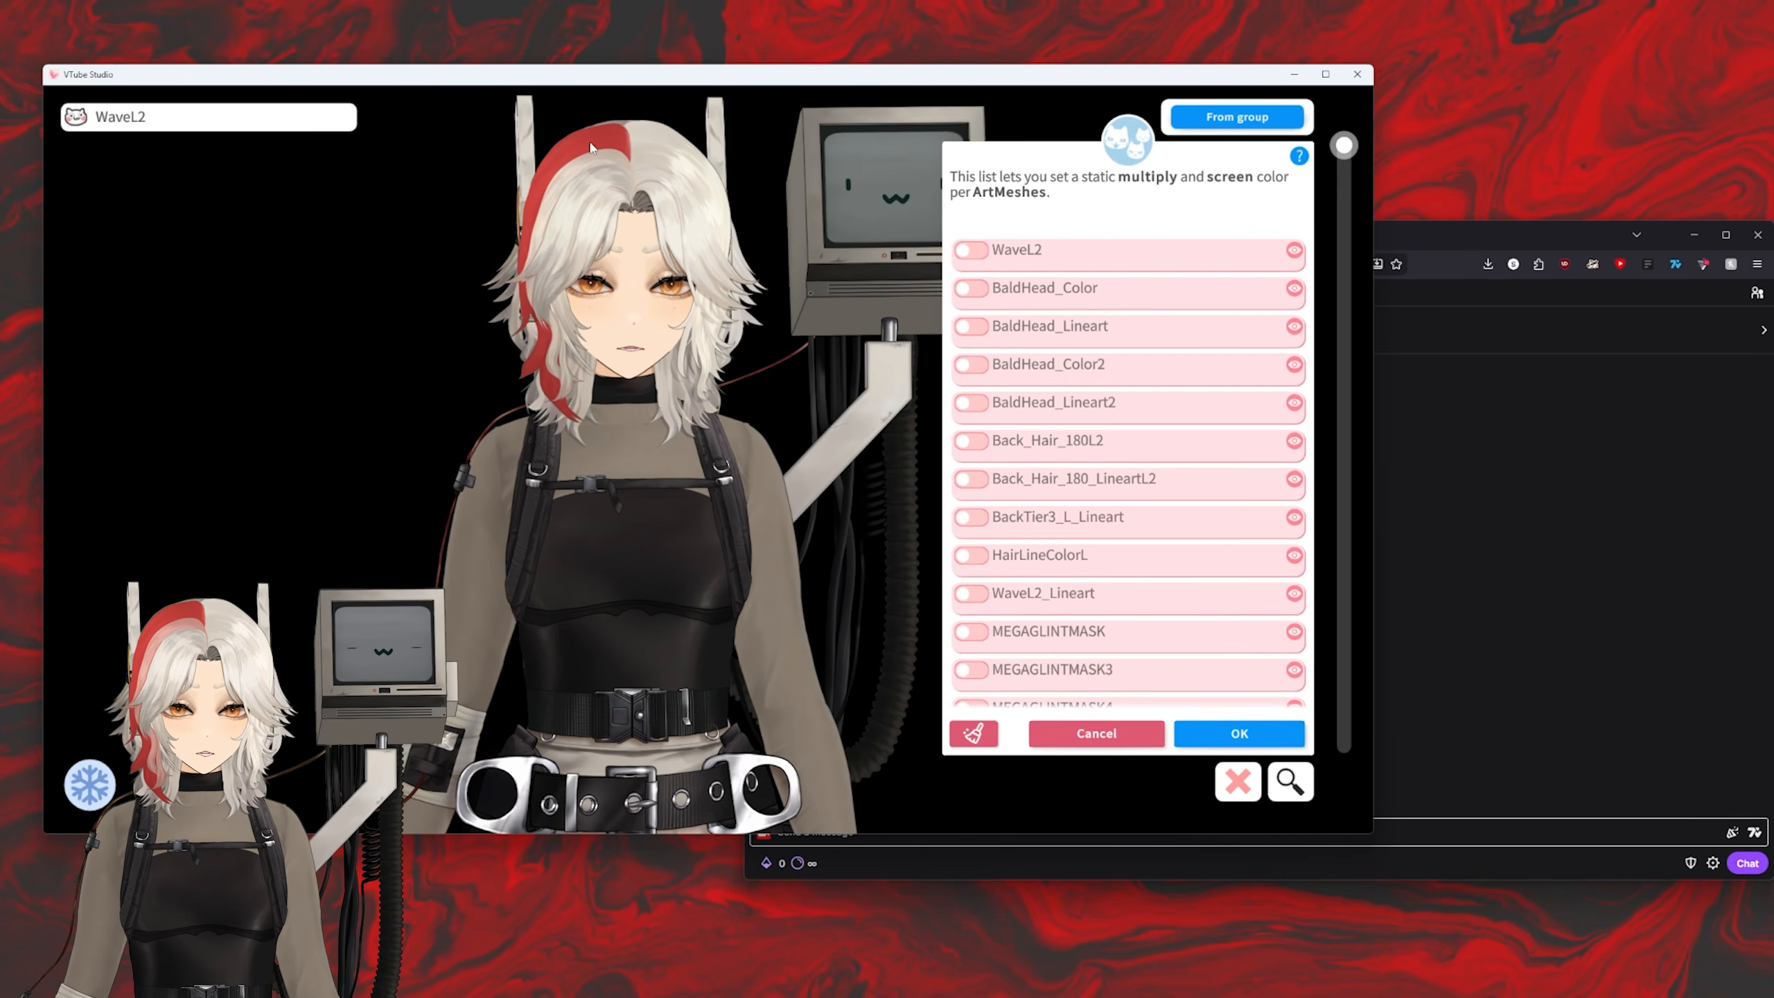
{"action": "left_click", "coordinate": [971, 249]}
{"action": "left_click_drag", "start_coordinate": [1195, 344], "coordinate": [1057, 296]}
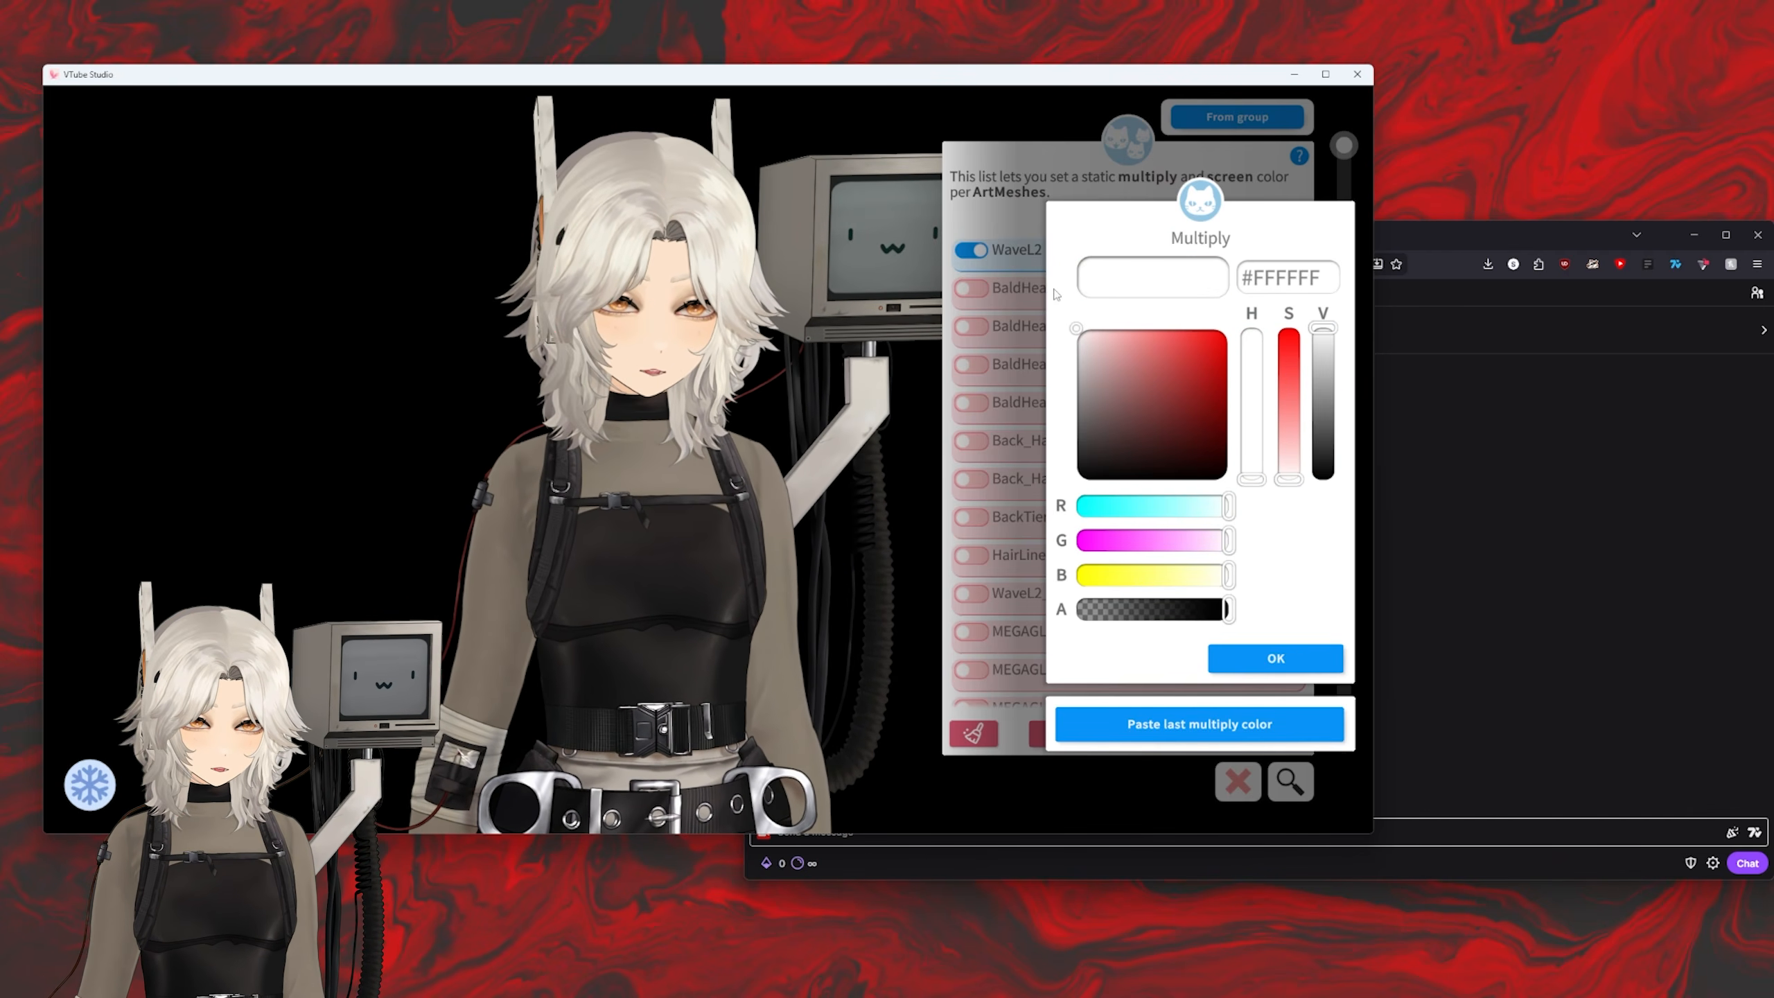
{"action": "left_click", "coordinate": [1269, 658]}
{"action": "mouse_move", "coordinate": [1166, 370]}
{"action": "left_mouse_down"}
{"action": "mouse_move", "coordinate": [1226, 338]}
{"action": "mouse_move", "coordinate": [1160, 332]}
{"action": "mouse_move", "coordinate": [1183, 330]}
{"action": "left_mouse_up"}
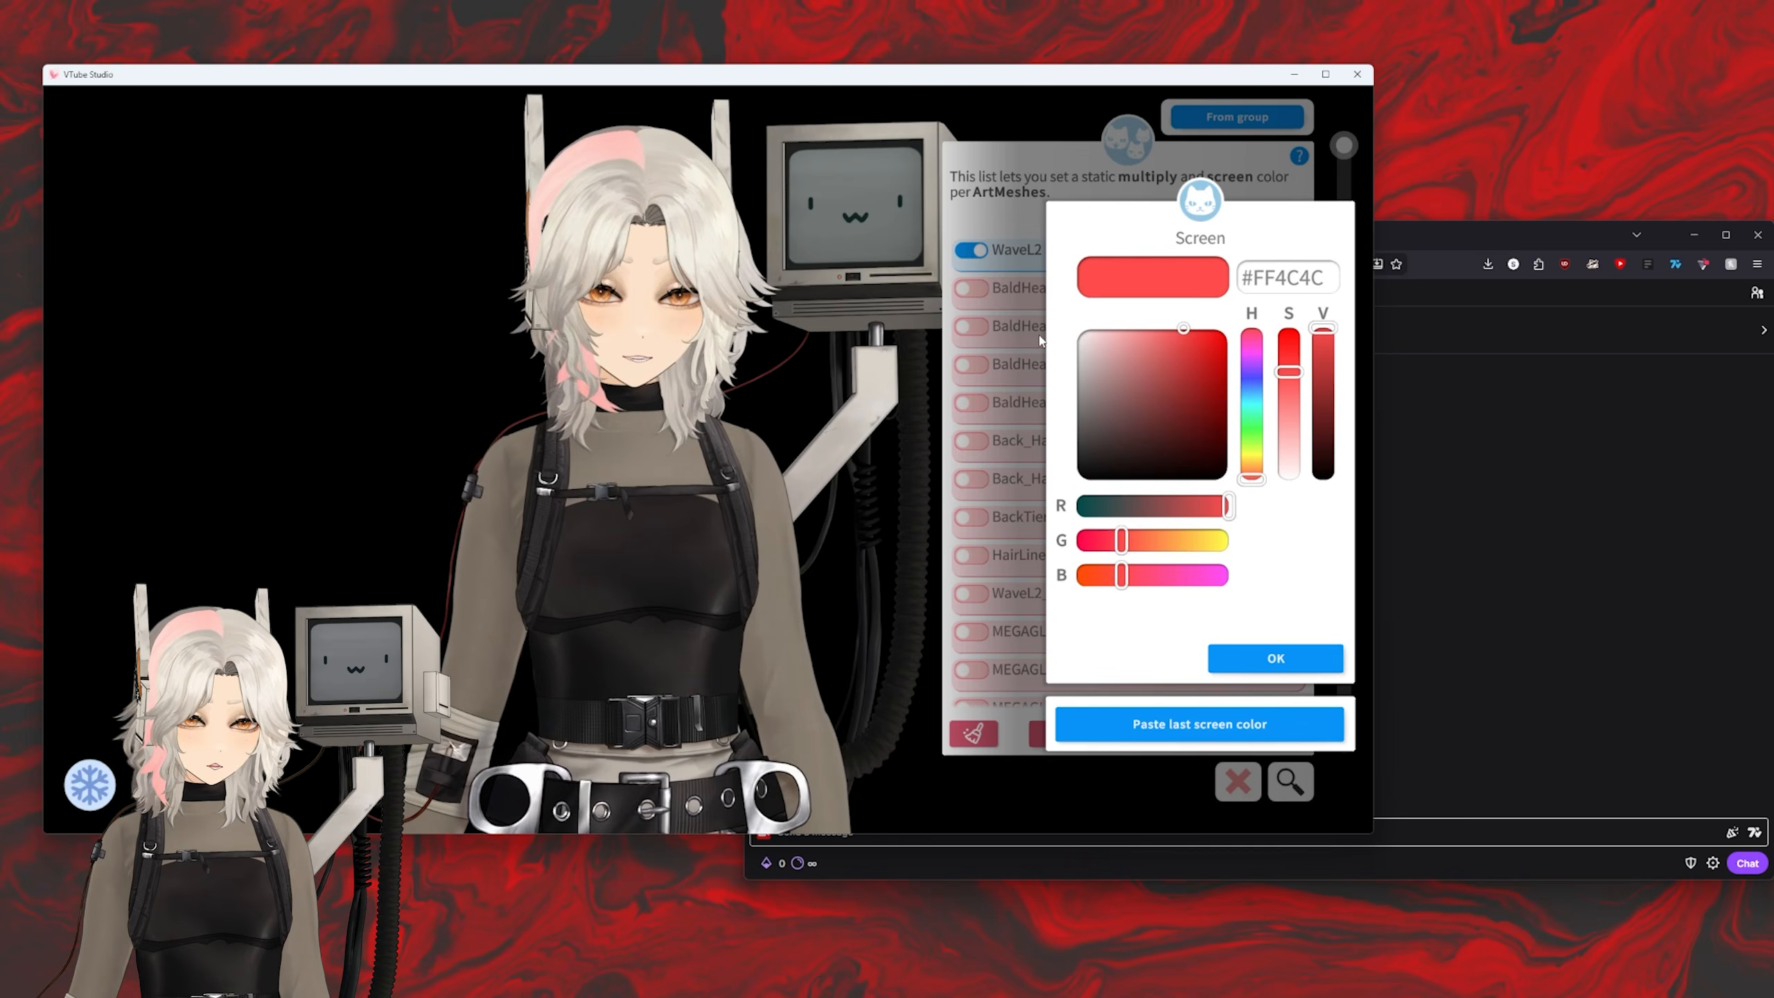
{"action": "left_click_drag", "start_coordinate": [937, 221], "coordinate": [1094, 765]}
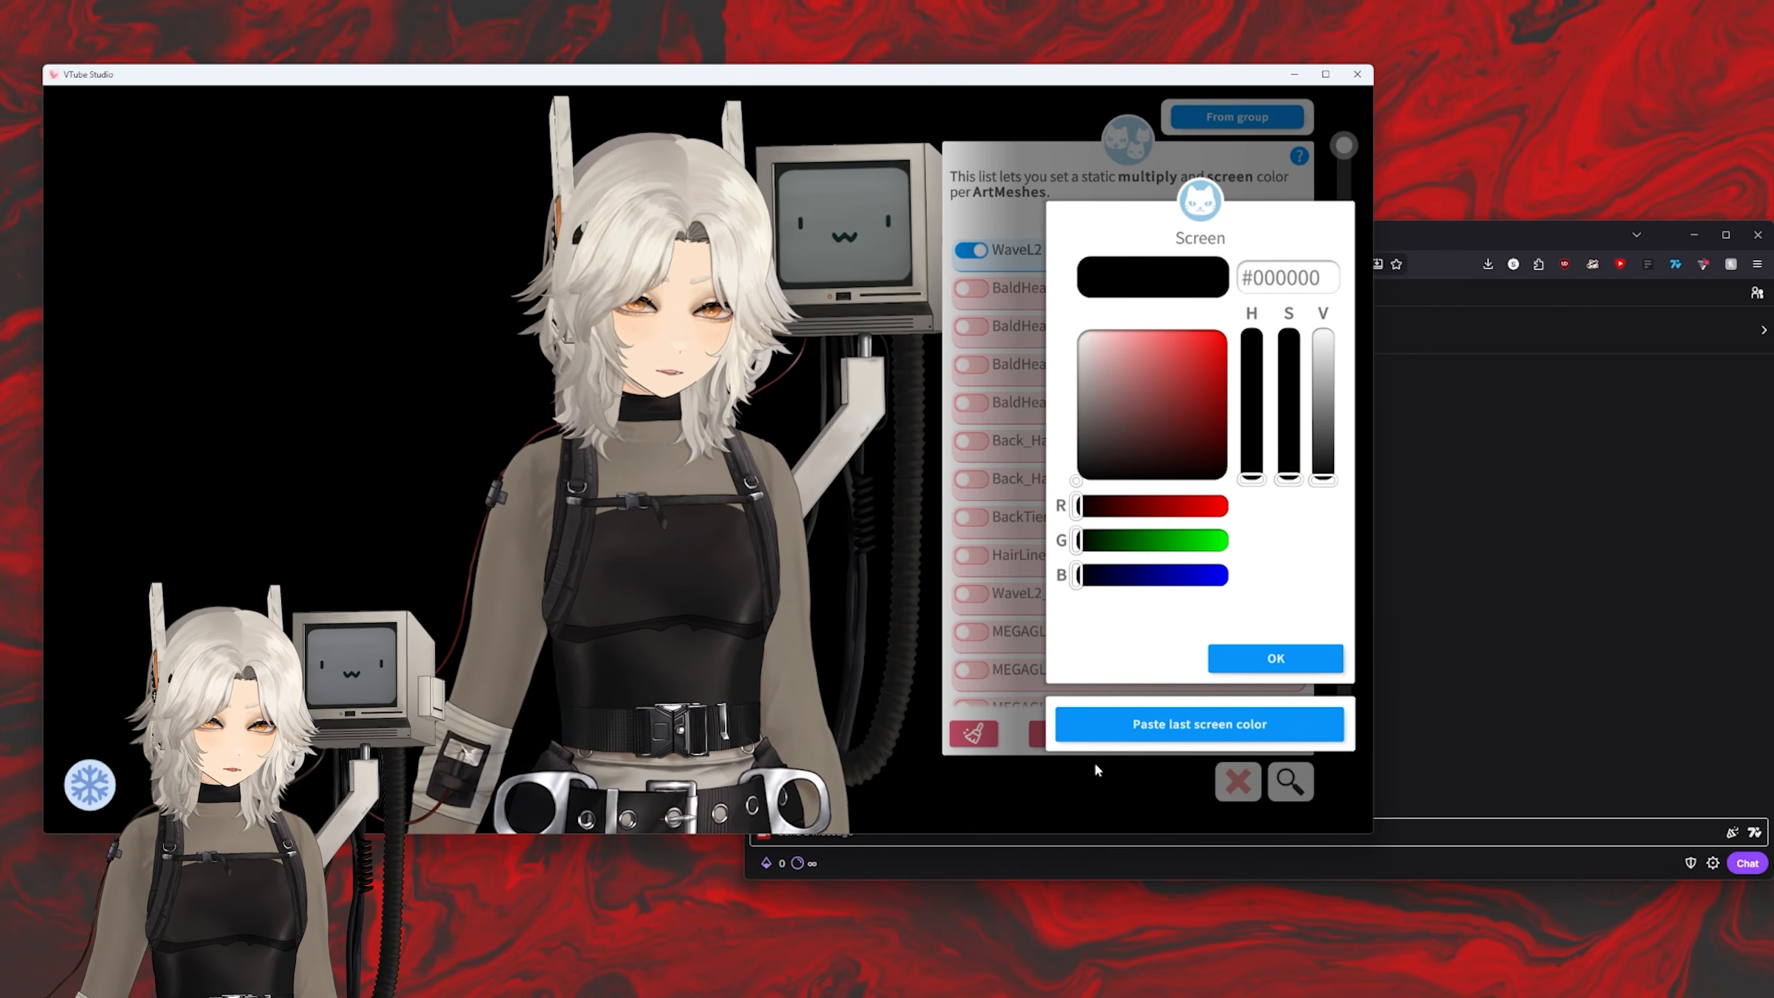
{"action": "left_click", "coordinate": [1094, 764]}
{"action": "left_click", "coordinate": [1147, 248]}
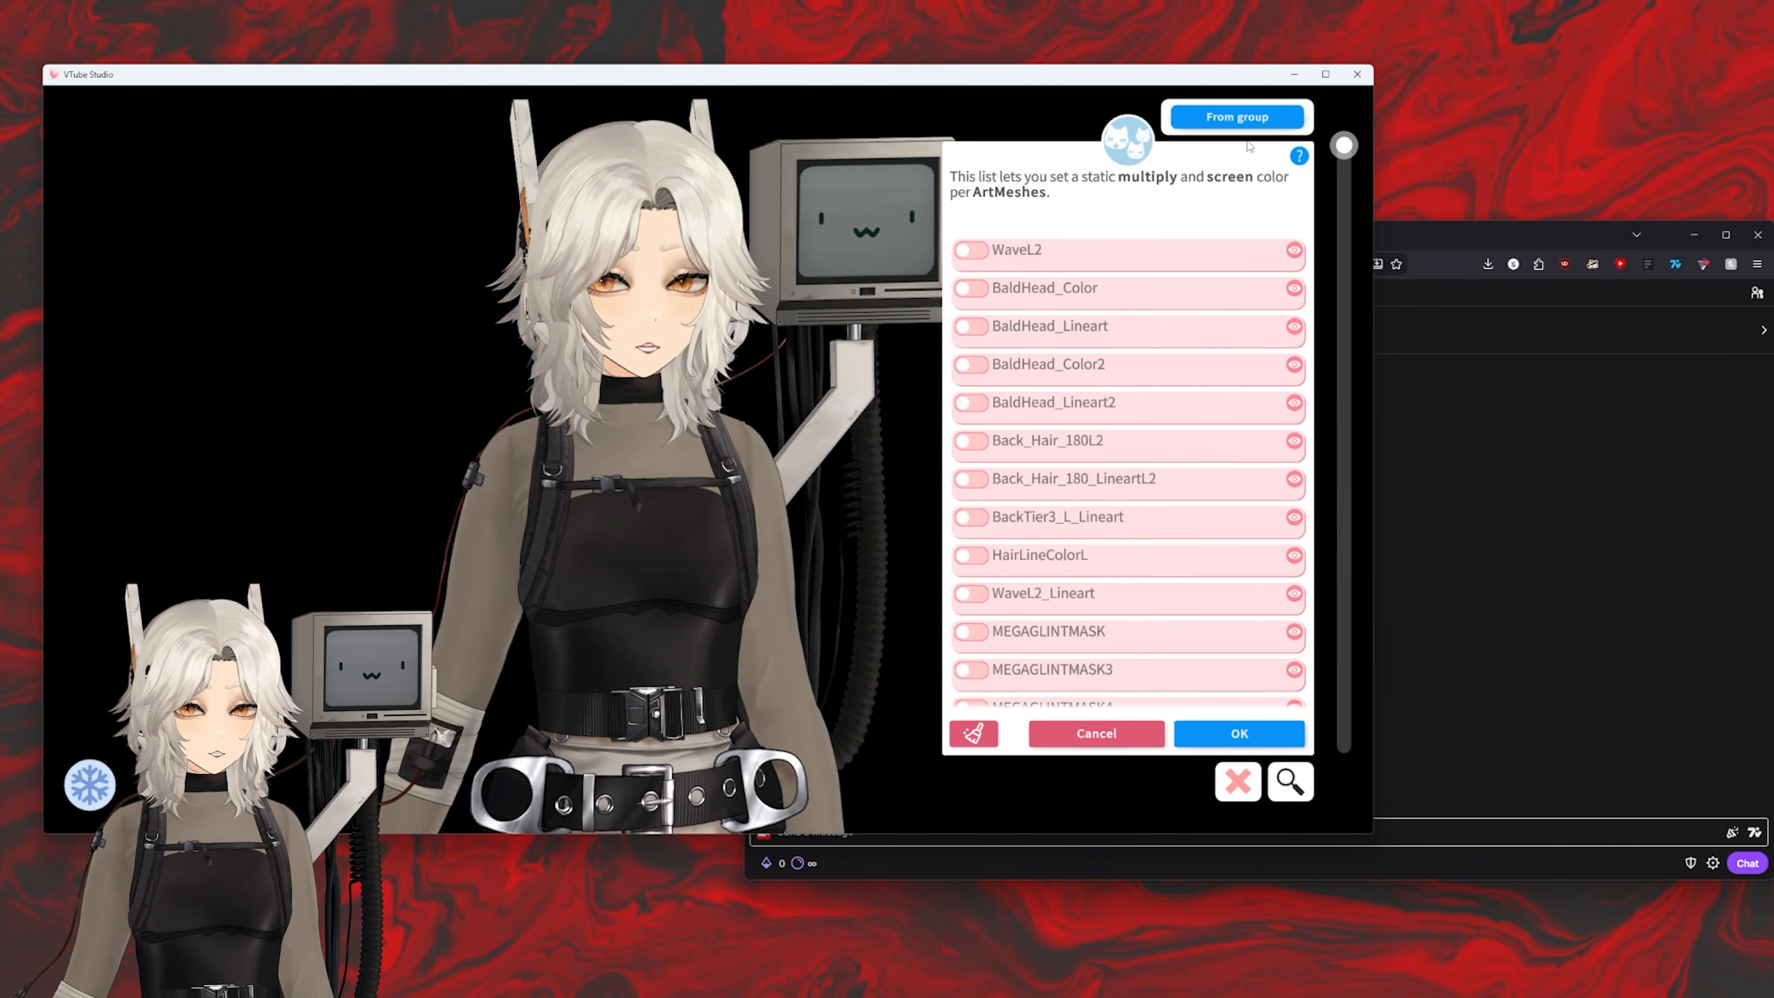
Step: Apply the multiply color #FF3E3E to the model's Hair layer group and confirm the ArtMesh color customization
{"action": "left_click", "coordinate": [1241, 119]}
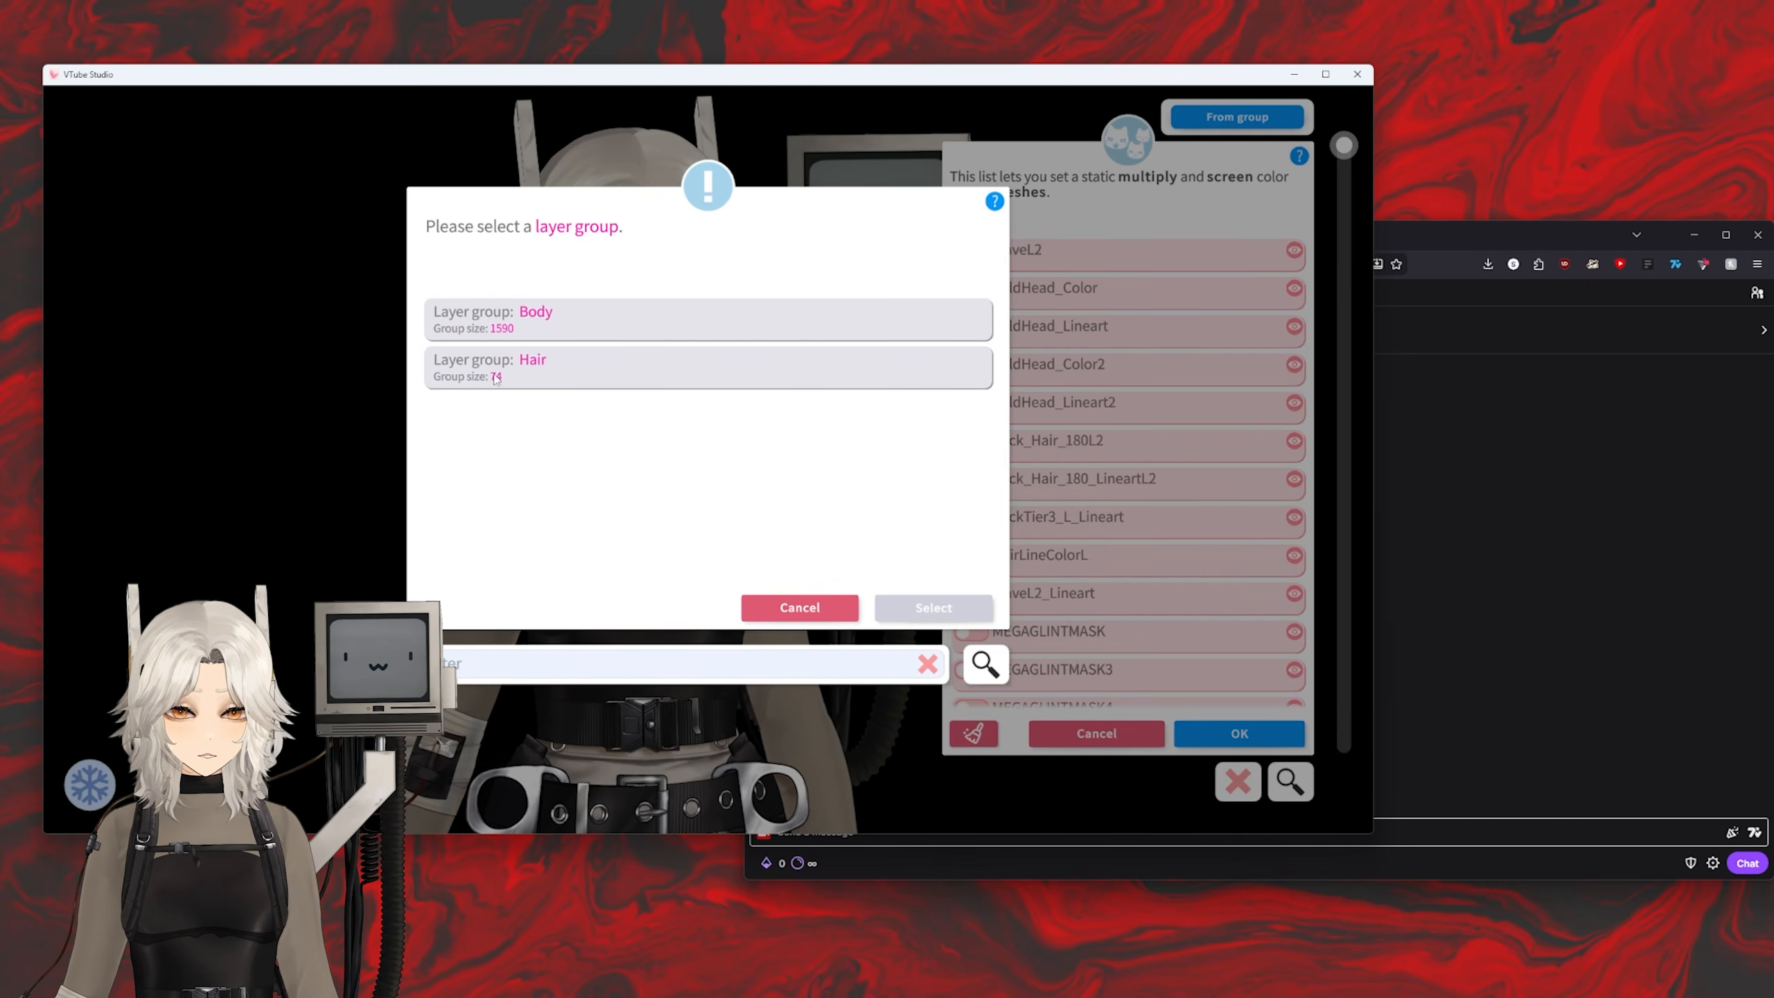
{"action": "mouse_move", "coordinate": [1173, 355]}
{"action": "left_mouse_down"}
{"action": "mouse_move", "coordinate": [1162, 369]}
{"action": "mouse_move", "coordinate": [1157, 342]}
{"action": "mouse_move", "coordinate": [1130, 343]}
{"action": "mouse_move", "coordinate": [1201, 344]}
{"action": "mouse_move", "coordinate": [1177, 362]}
{"action": "mouse_move", "coordinate": [1199, 338]}
{"action": "left_mouse_up"}
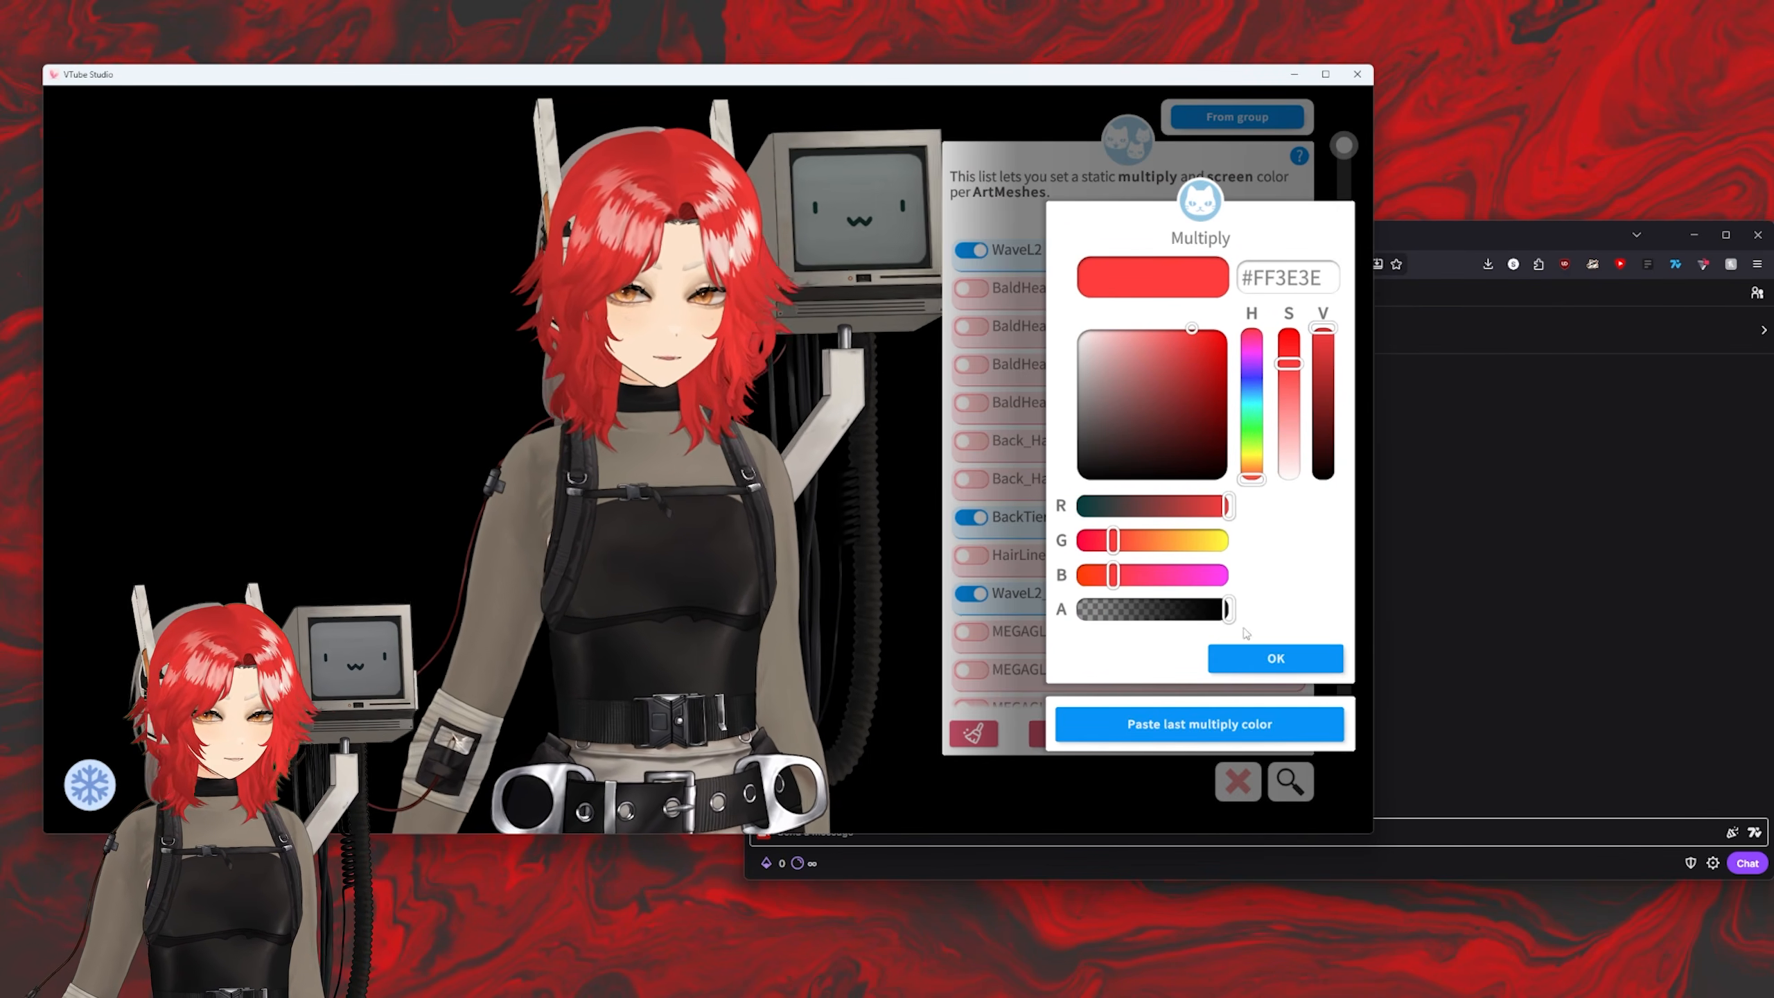
{"action": "left_click", "coordinate": [1290, 669]}
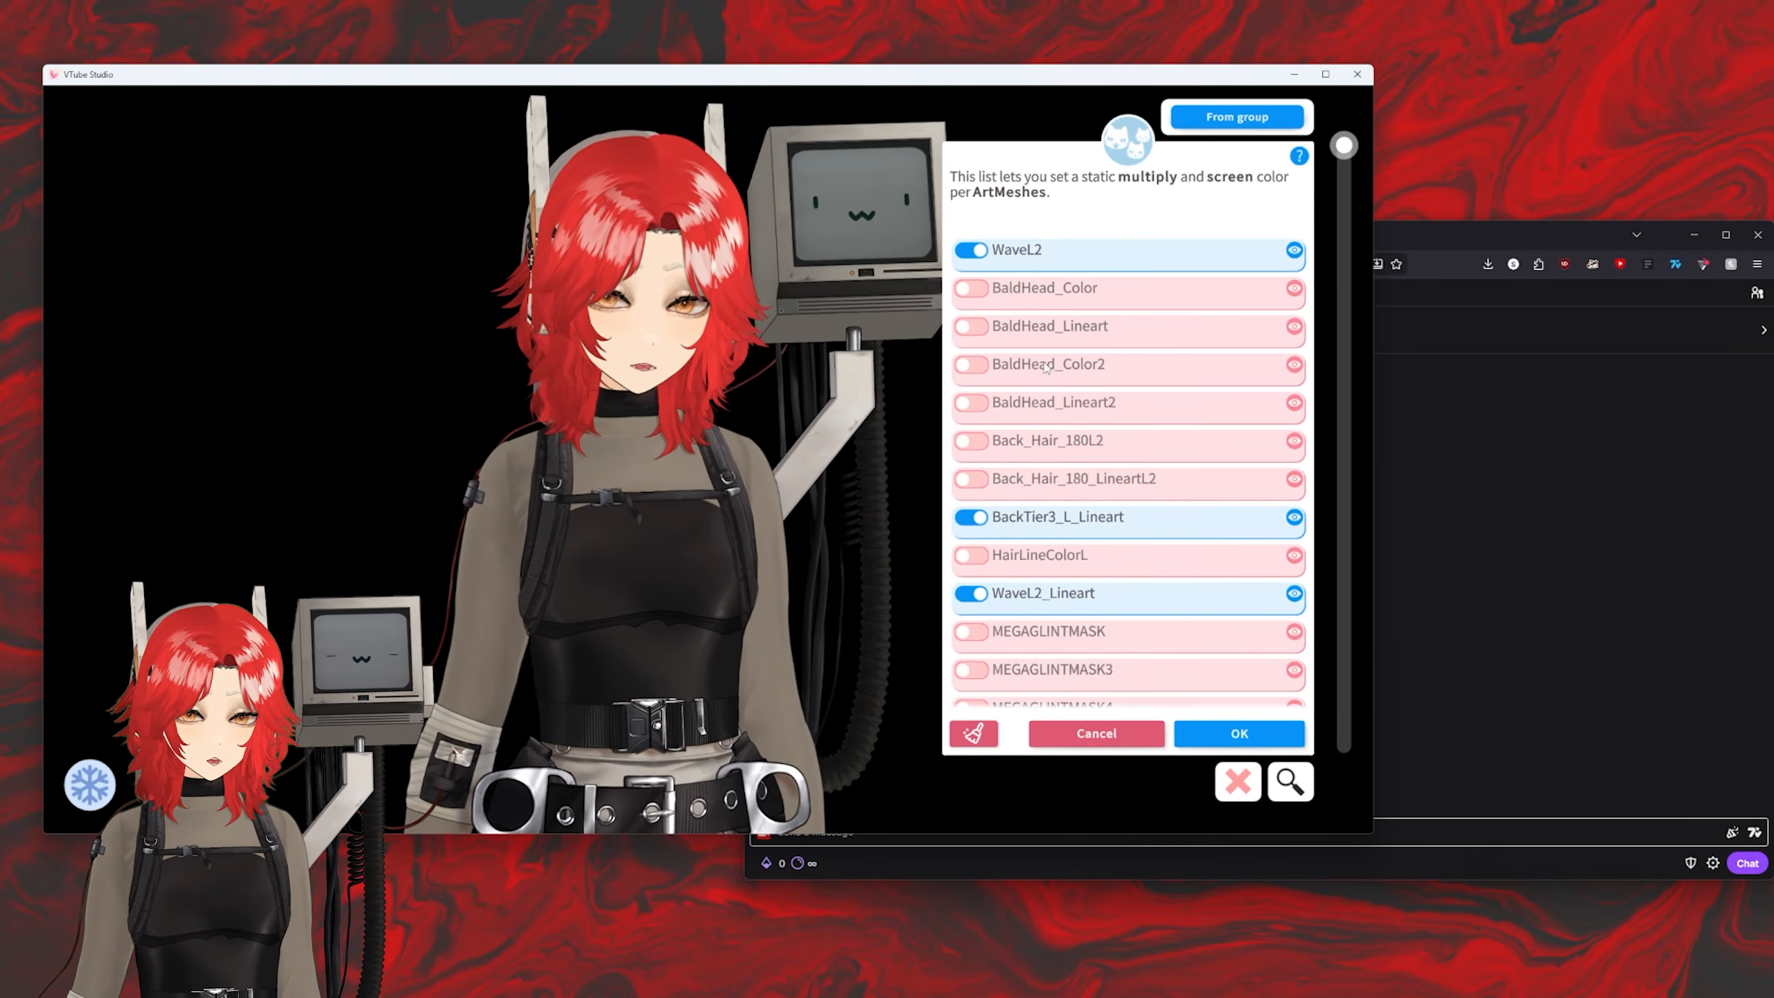
{"action": "left_click", "coordinate": [1294, 735]}
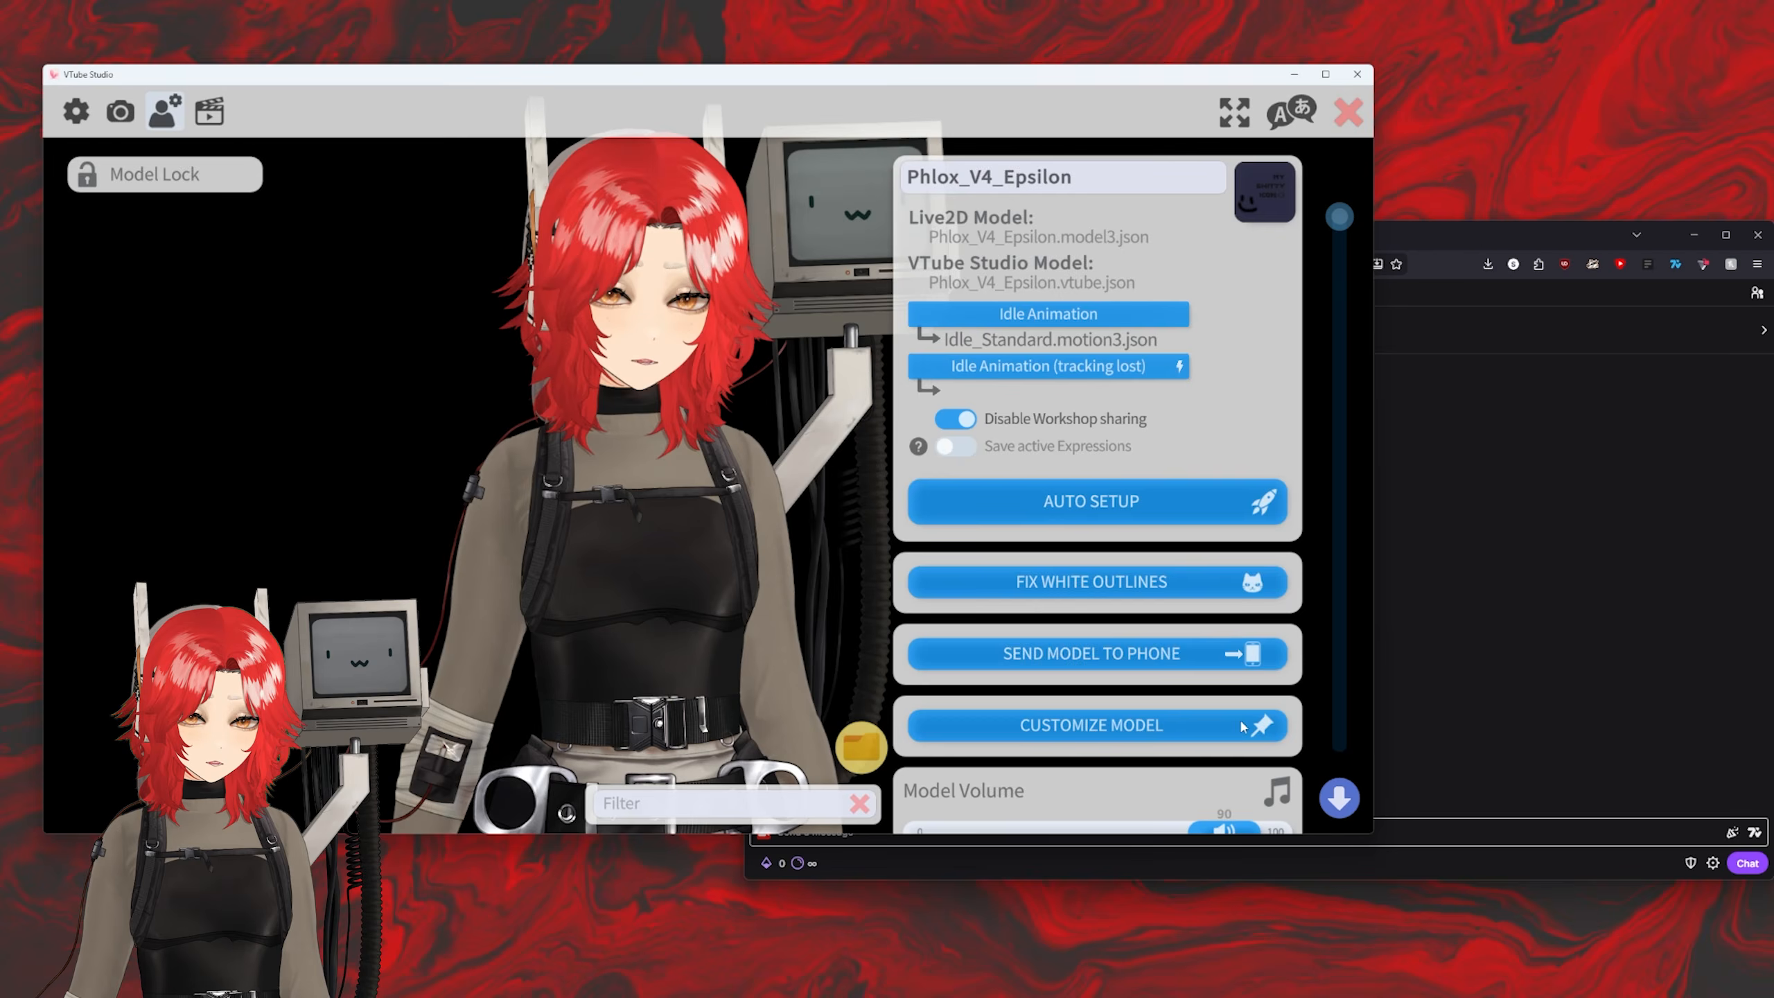
Step: Add a new hotkey to the Phlox_V4_Epsilon model and name it "poorly made recolor"
{"action": "left_click", "coordinate": [208, 111]}
{"action": "left_click_drag", "start_coordinate": [1338, 218], "coordinate": [1338, 797]}
{"action": "left_click", "coordinate": [1097, 775]}
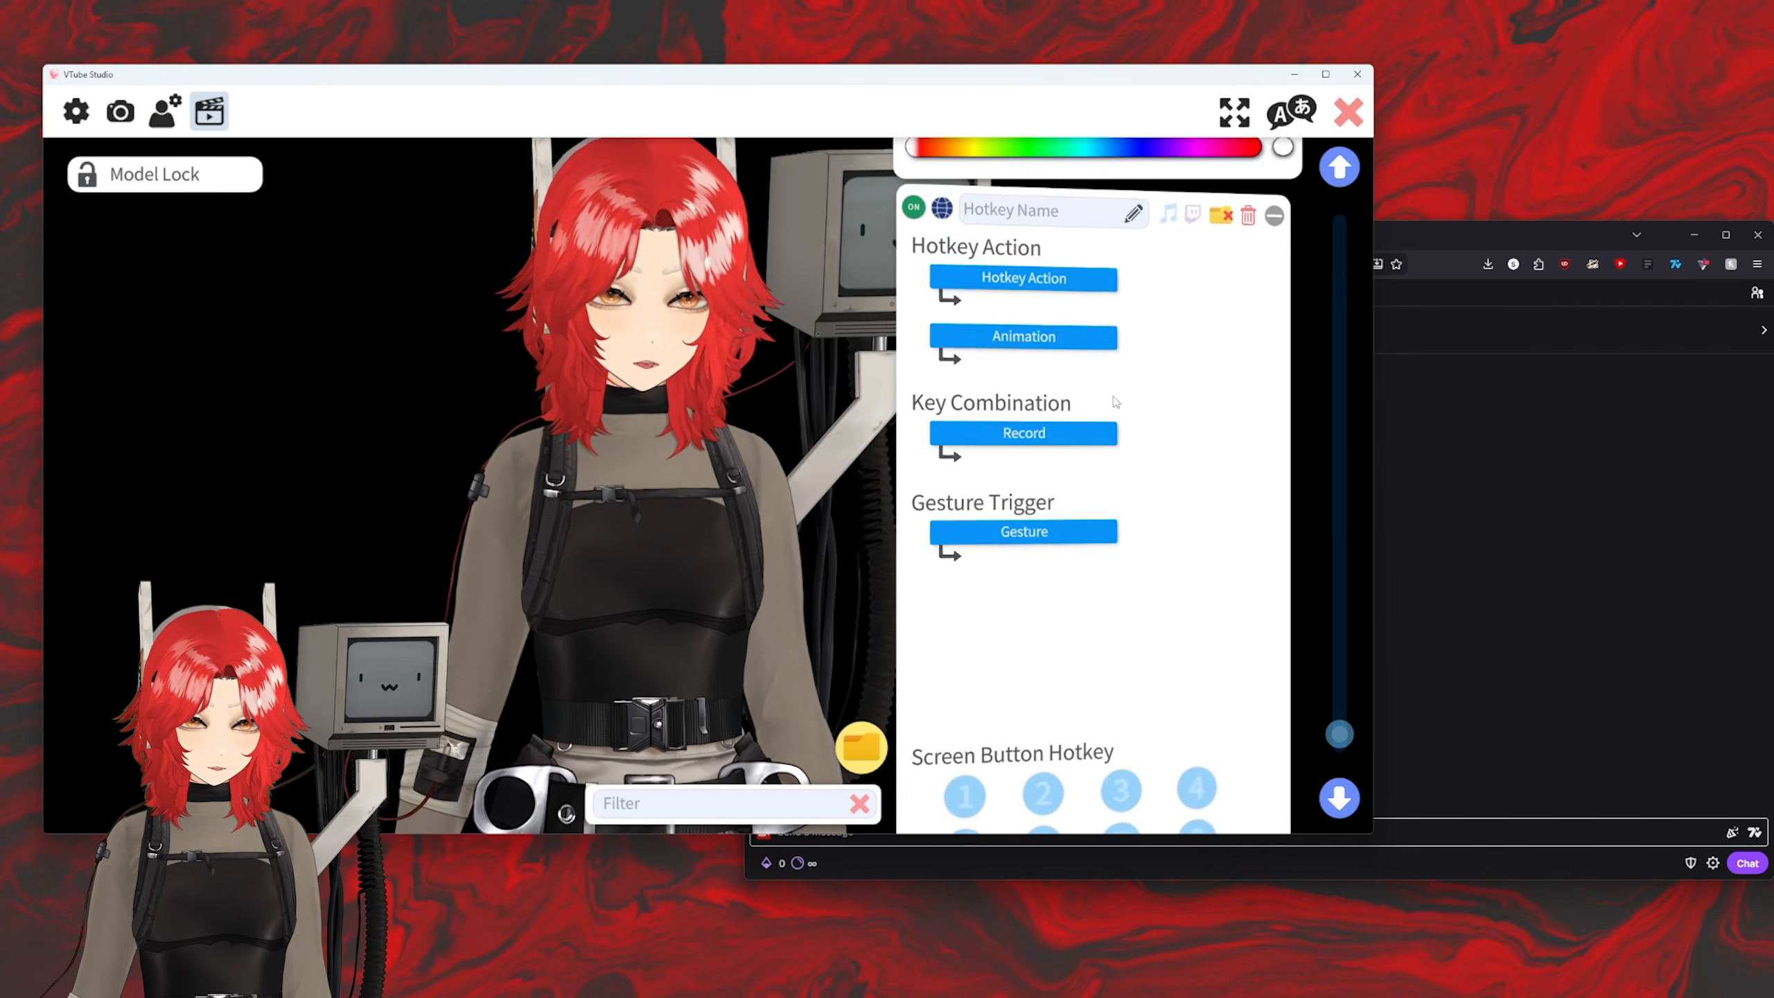
{"action": "type", "text": "poorly ma"}
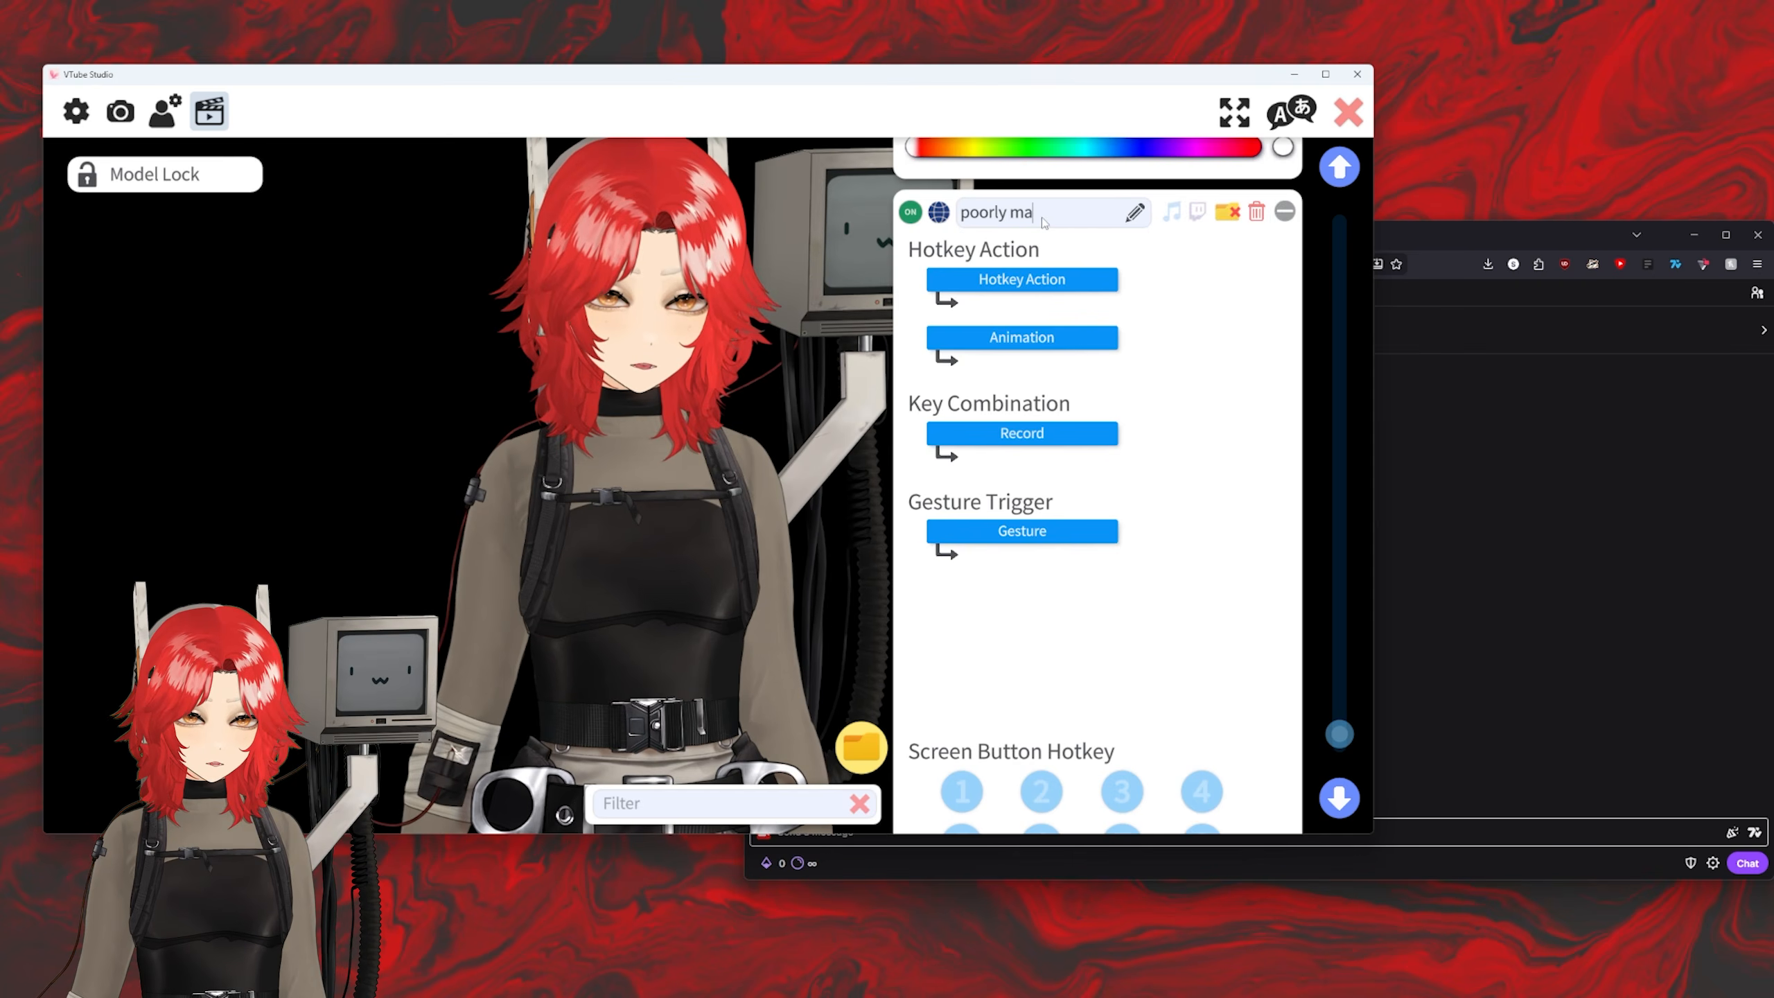
{"action": "type", "text": "de recolor"}
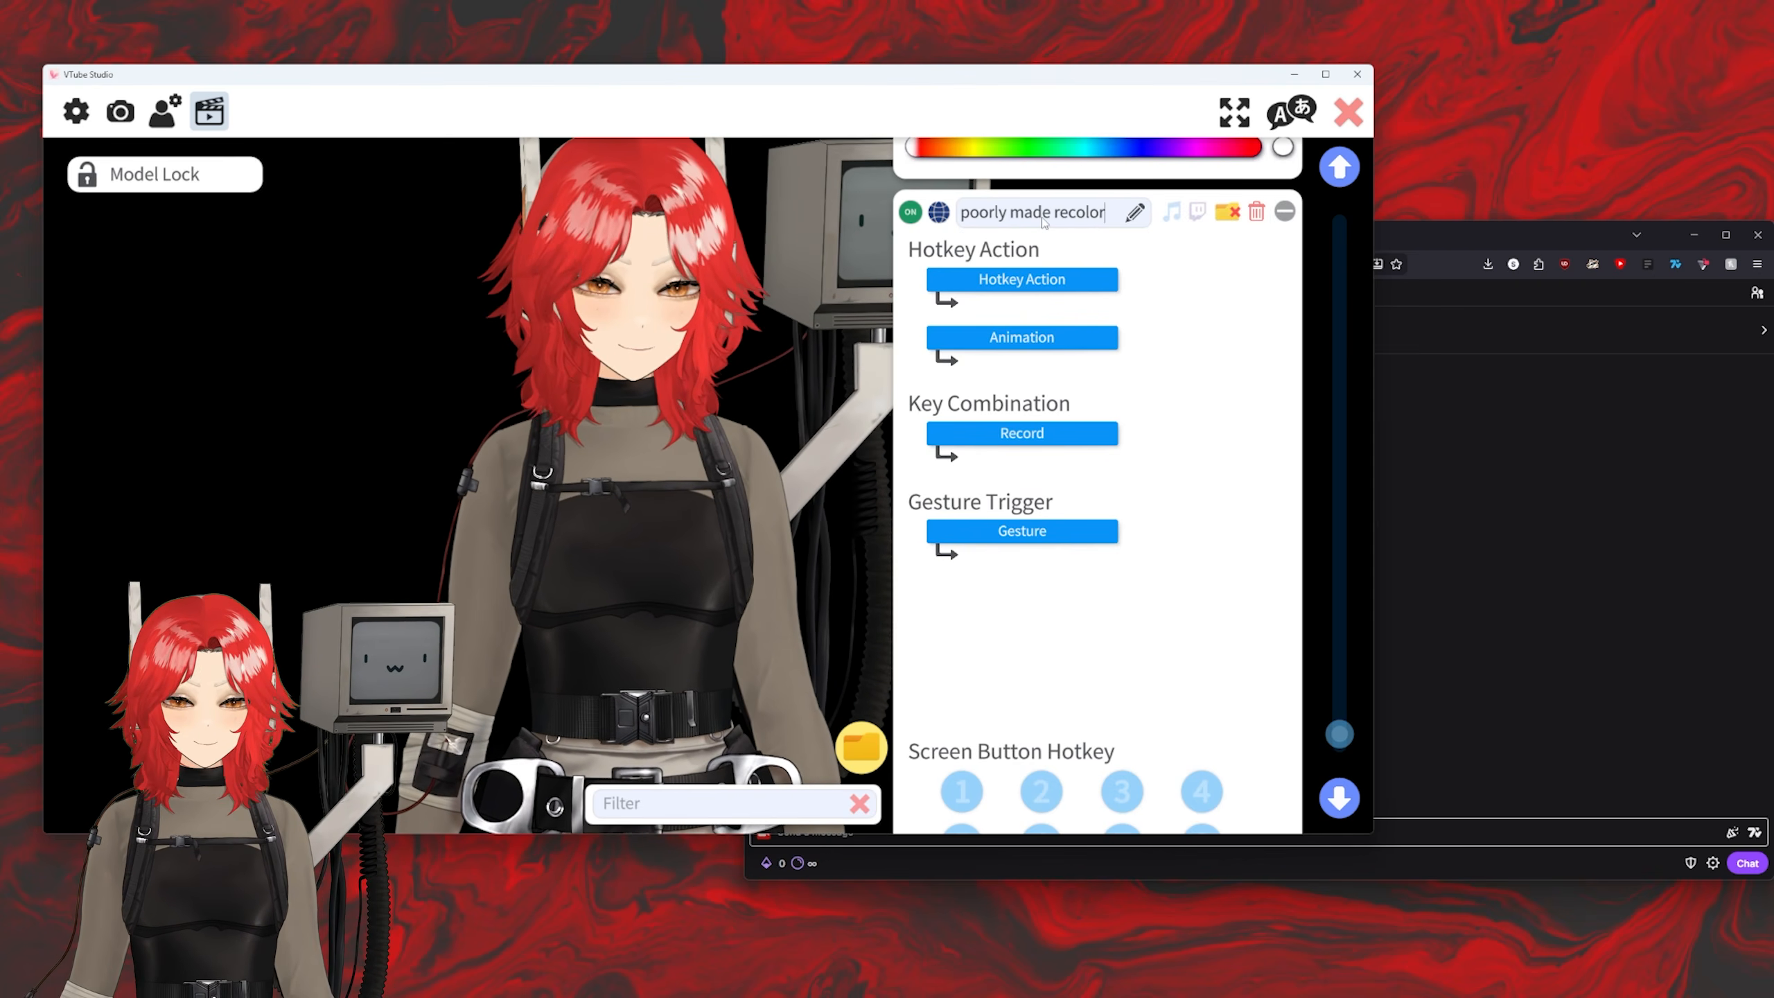
Step: Set the new hotkey's action to ArtMesh Color Preset and record the current ArtMesh color settings
{"action": "left_click", "coordinate": [1006, 279]}
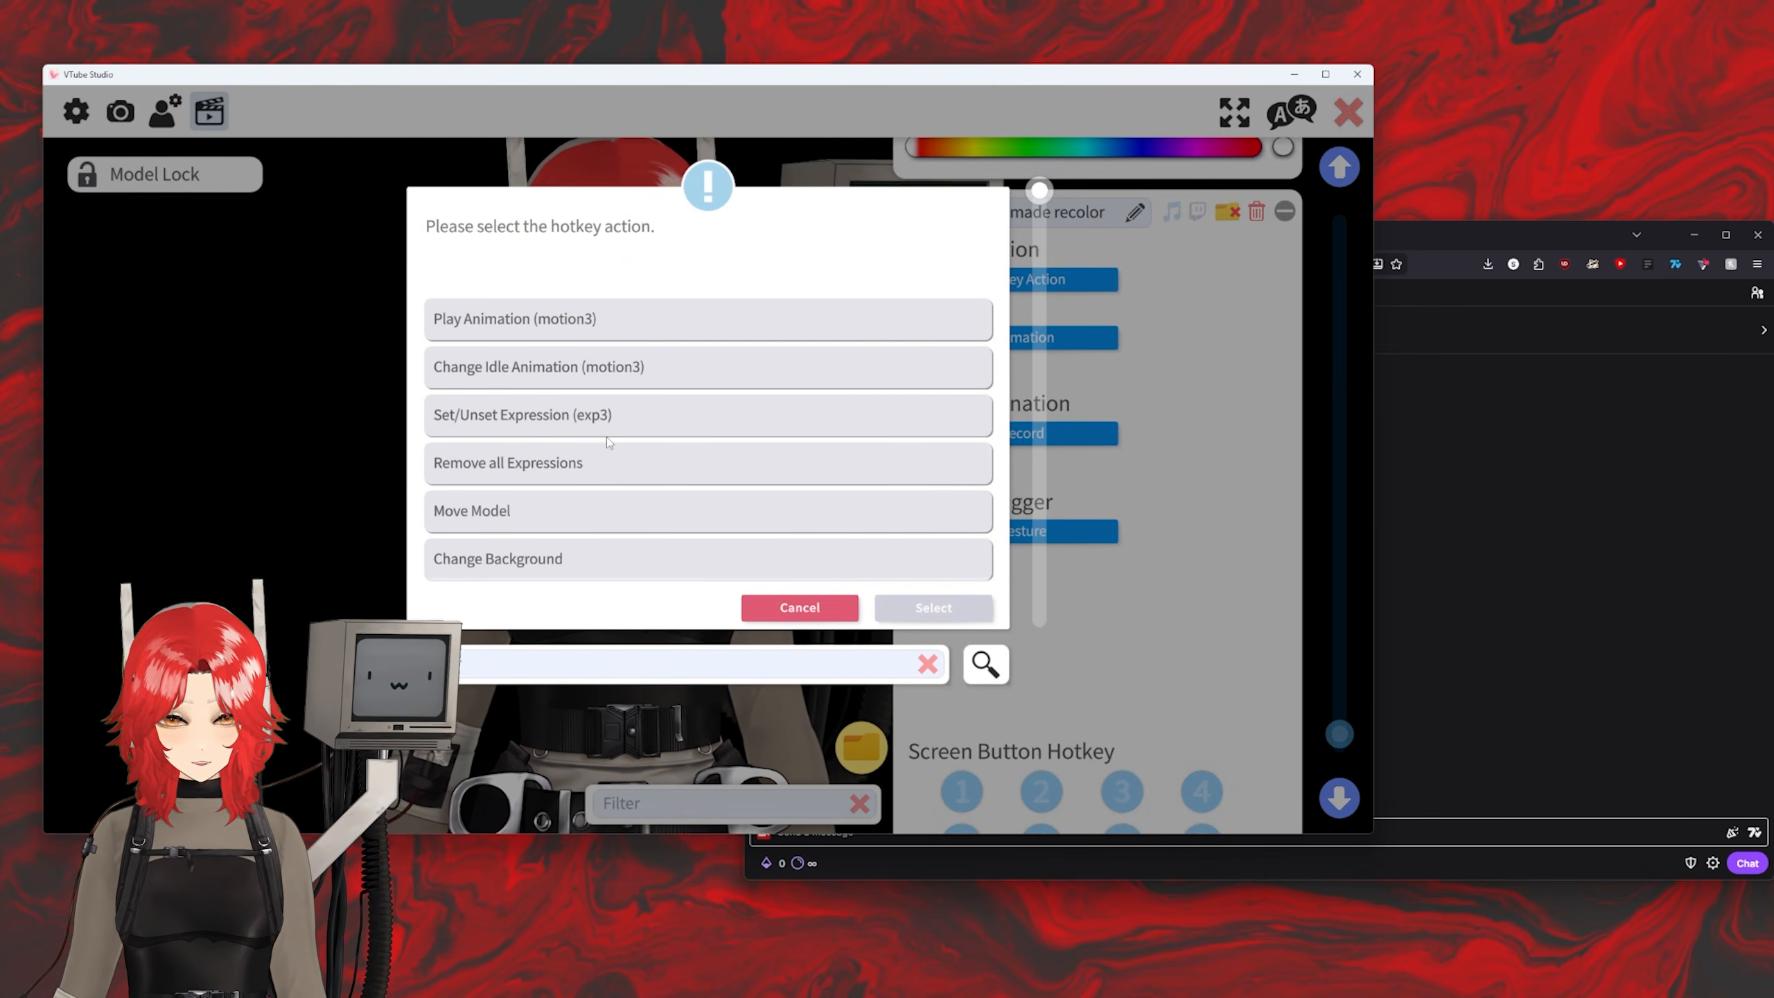
{"action": "type", "text": "color"}
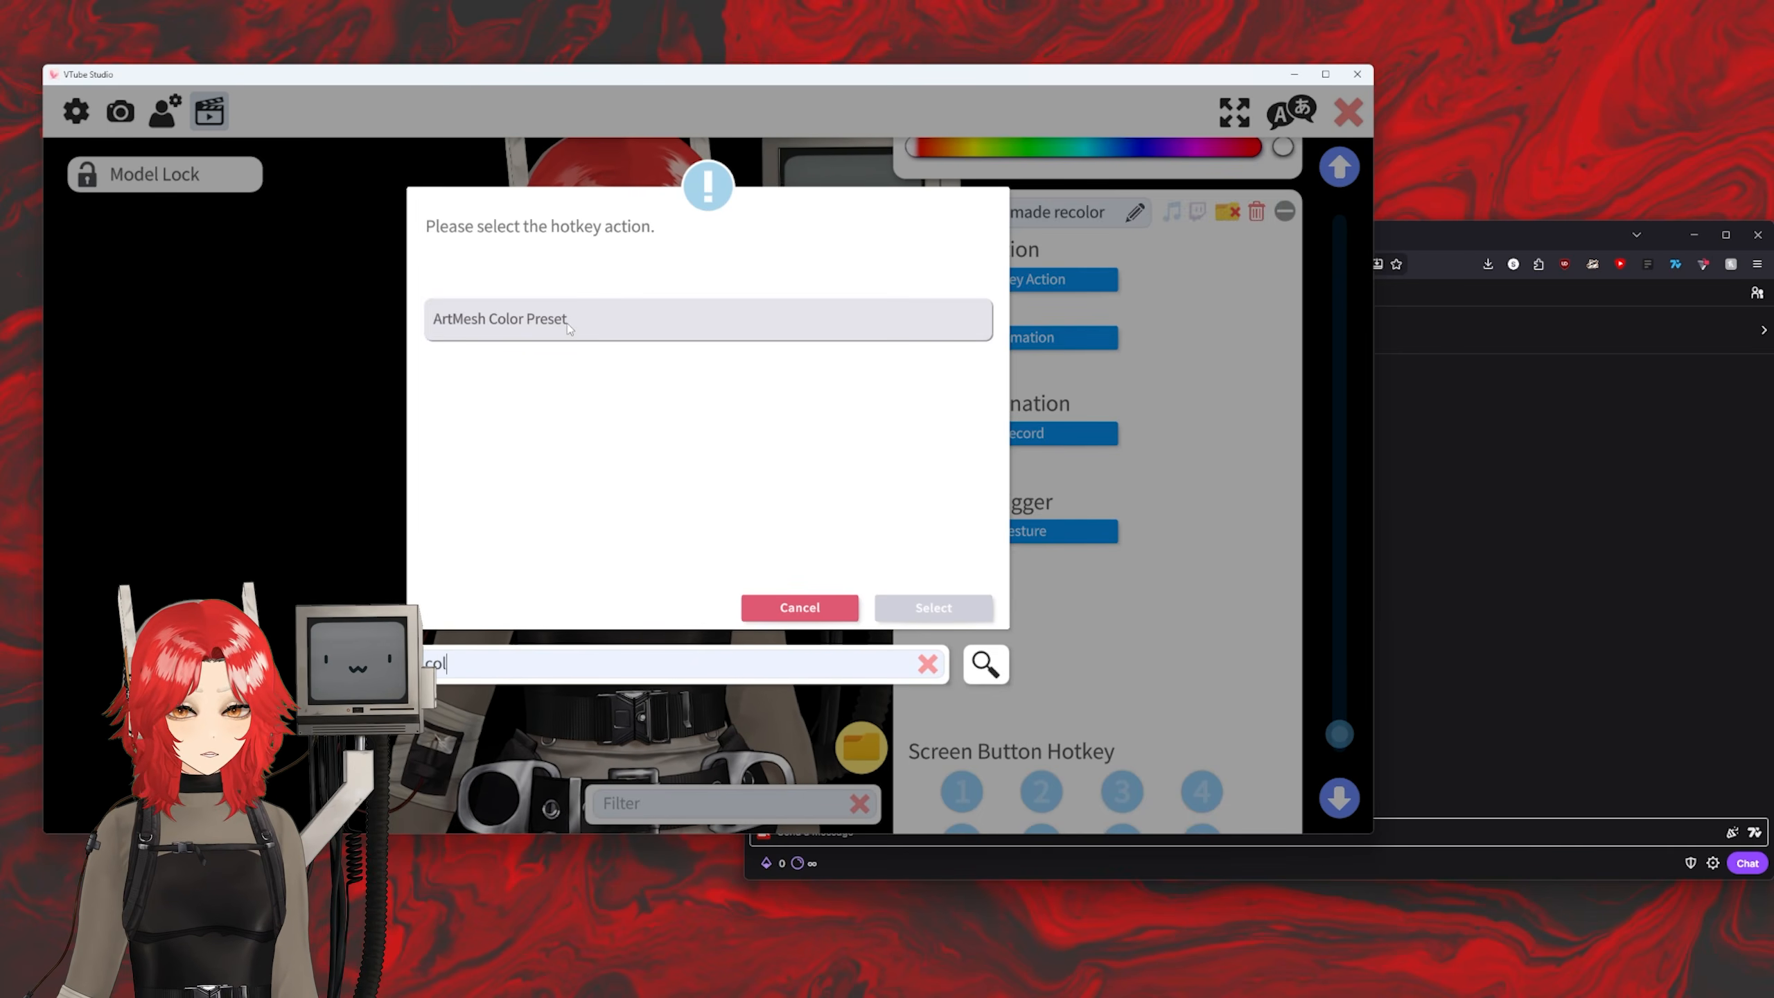
{"action": "double_click", "coordinate": [567, 323]}
{"action": "left_click", "coordinate": [1057, 338]}
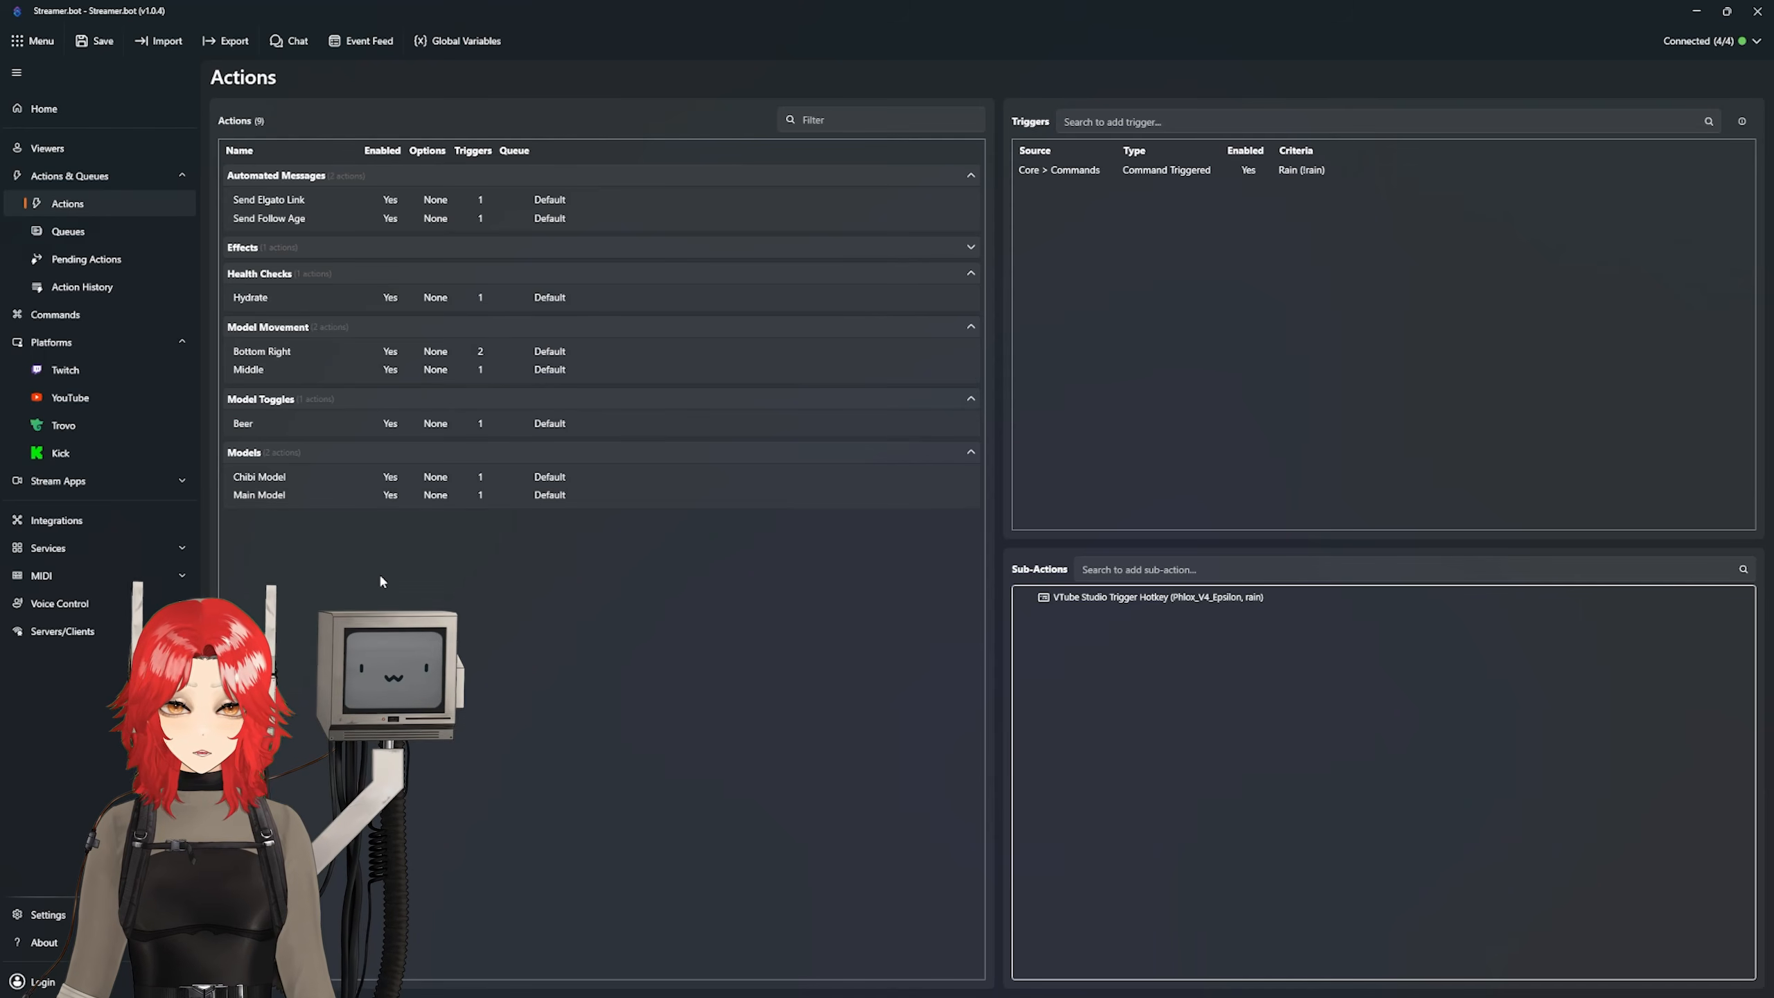
Step: In Streamer.bot, add an action named Bad Recolor in the Effects group with the Default queue
{"action": "right_click", "coordinate": [339, 555]}
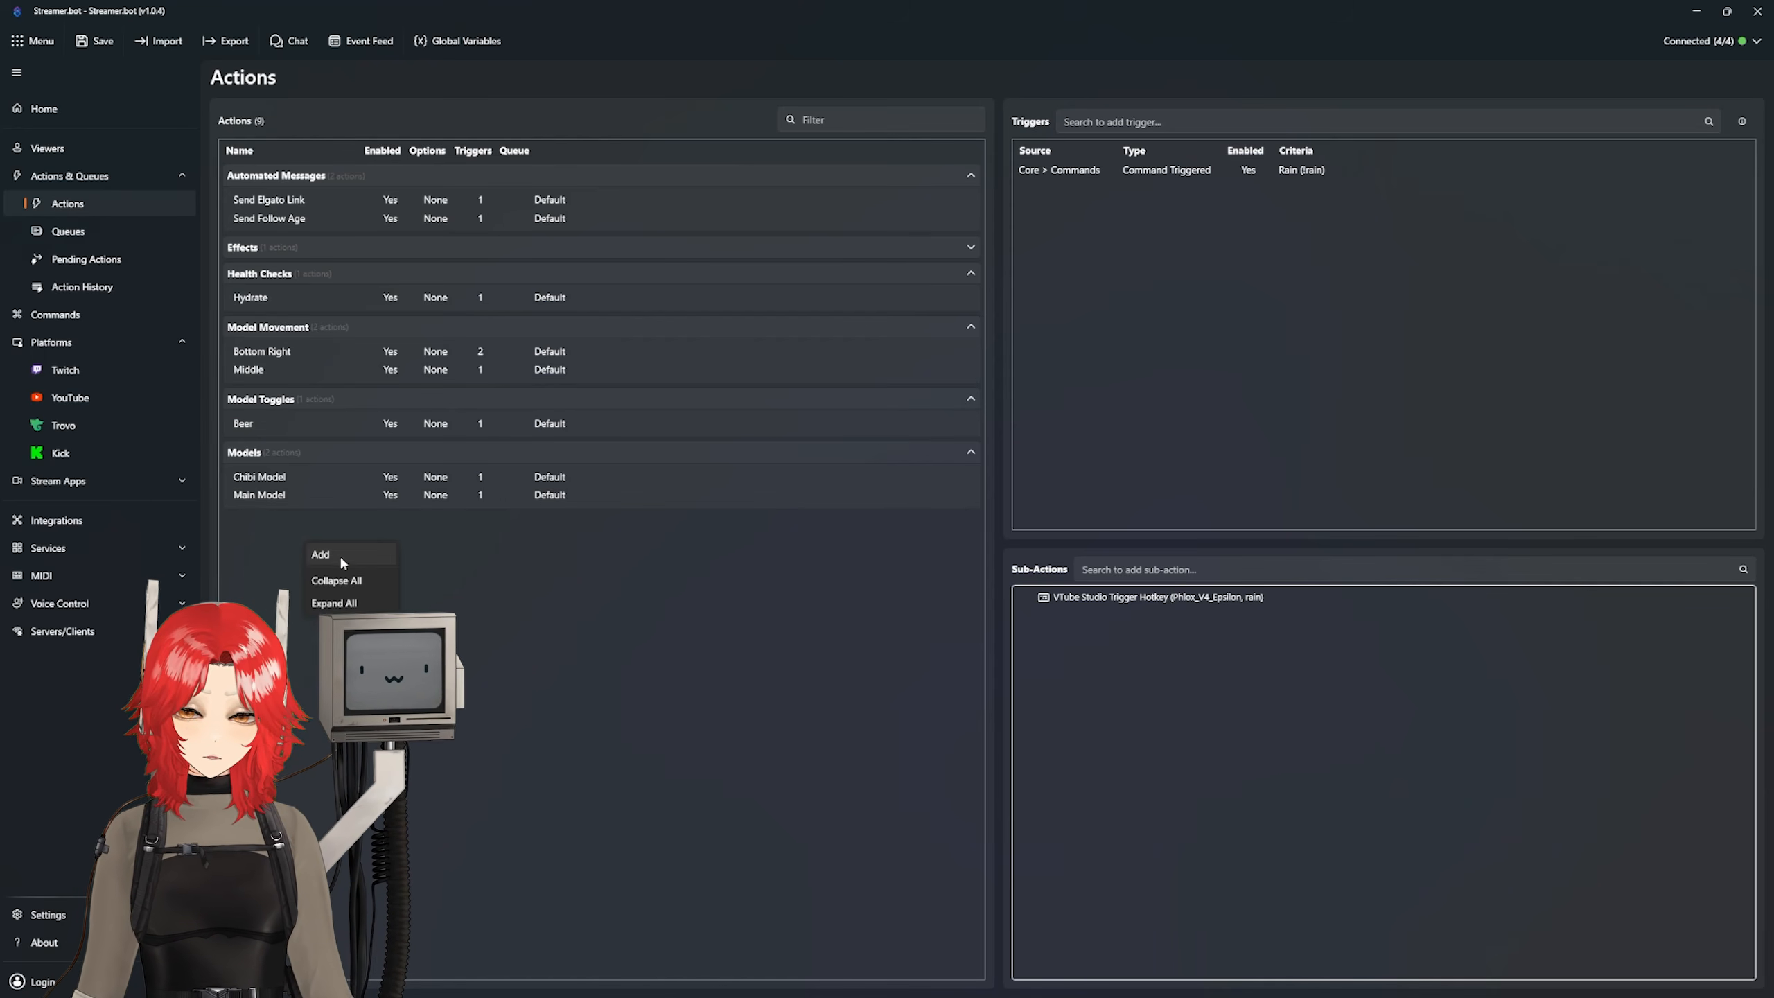
{"action": "left_click", "coordinate": [359, 560]}
{"action": "type", "text": "Bad "}
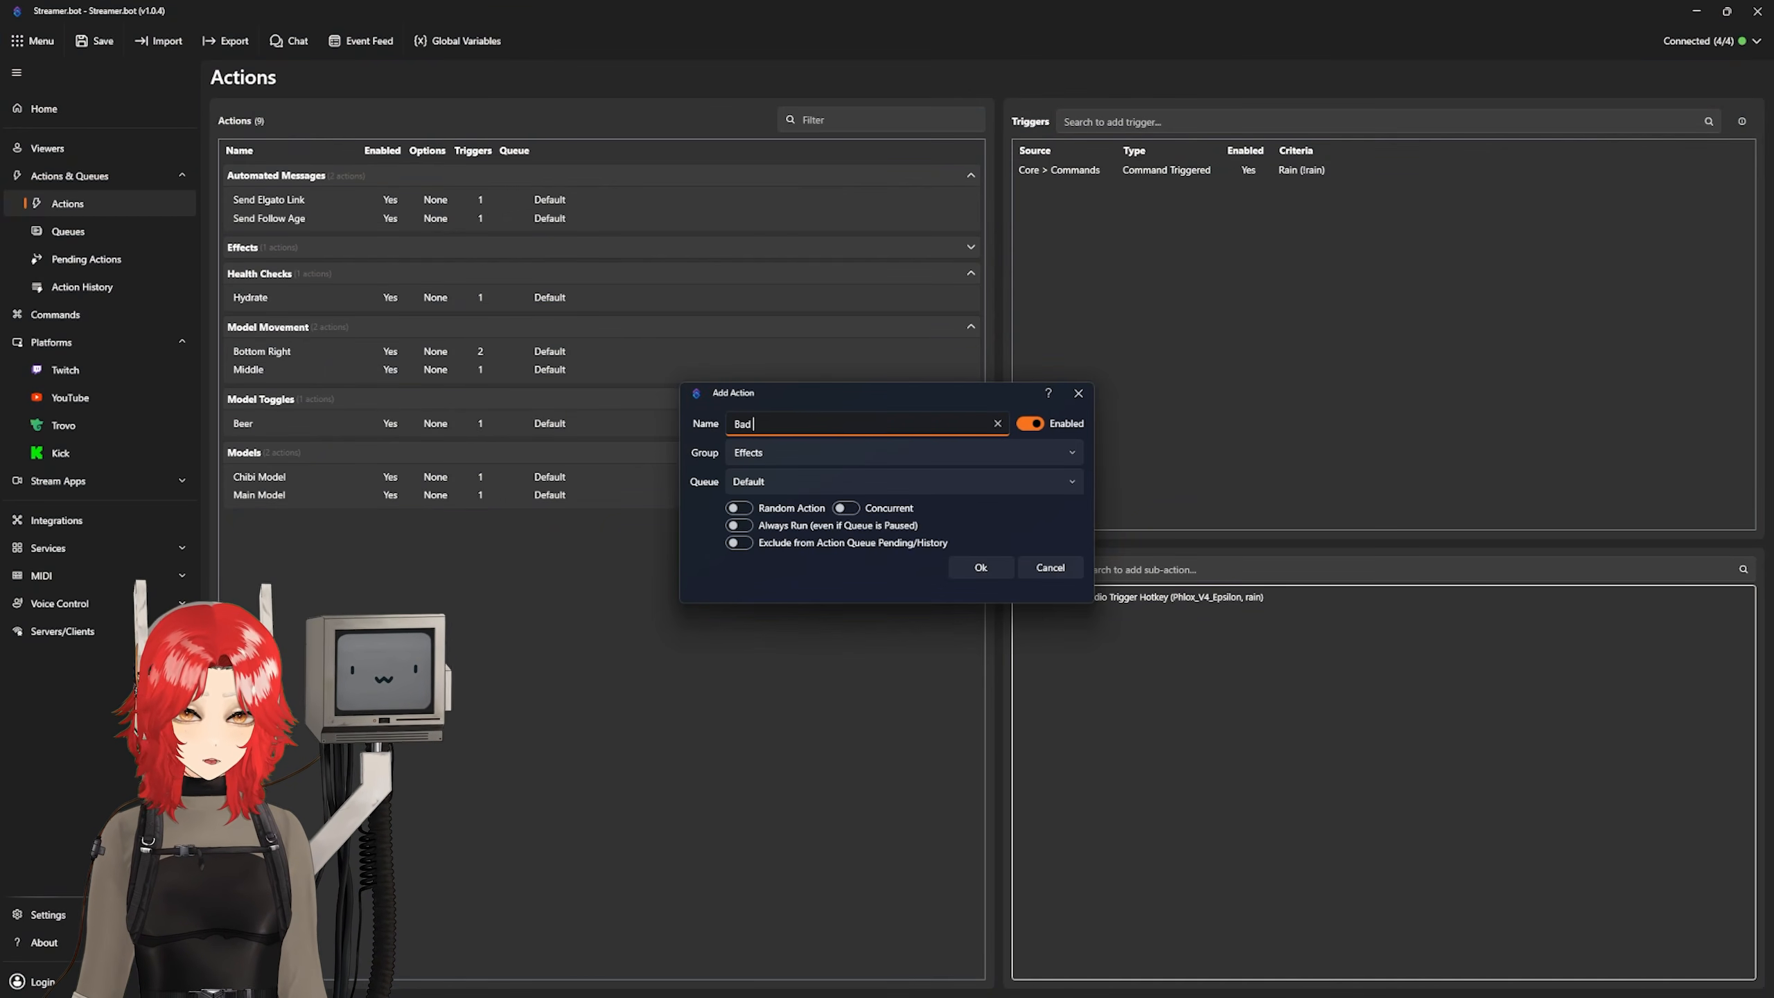
{"action": "type", "text": "Recolor"}
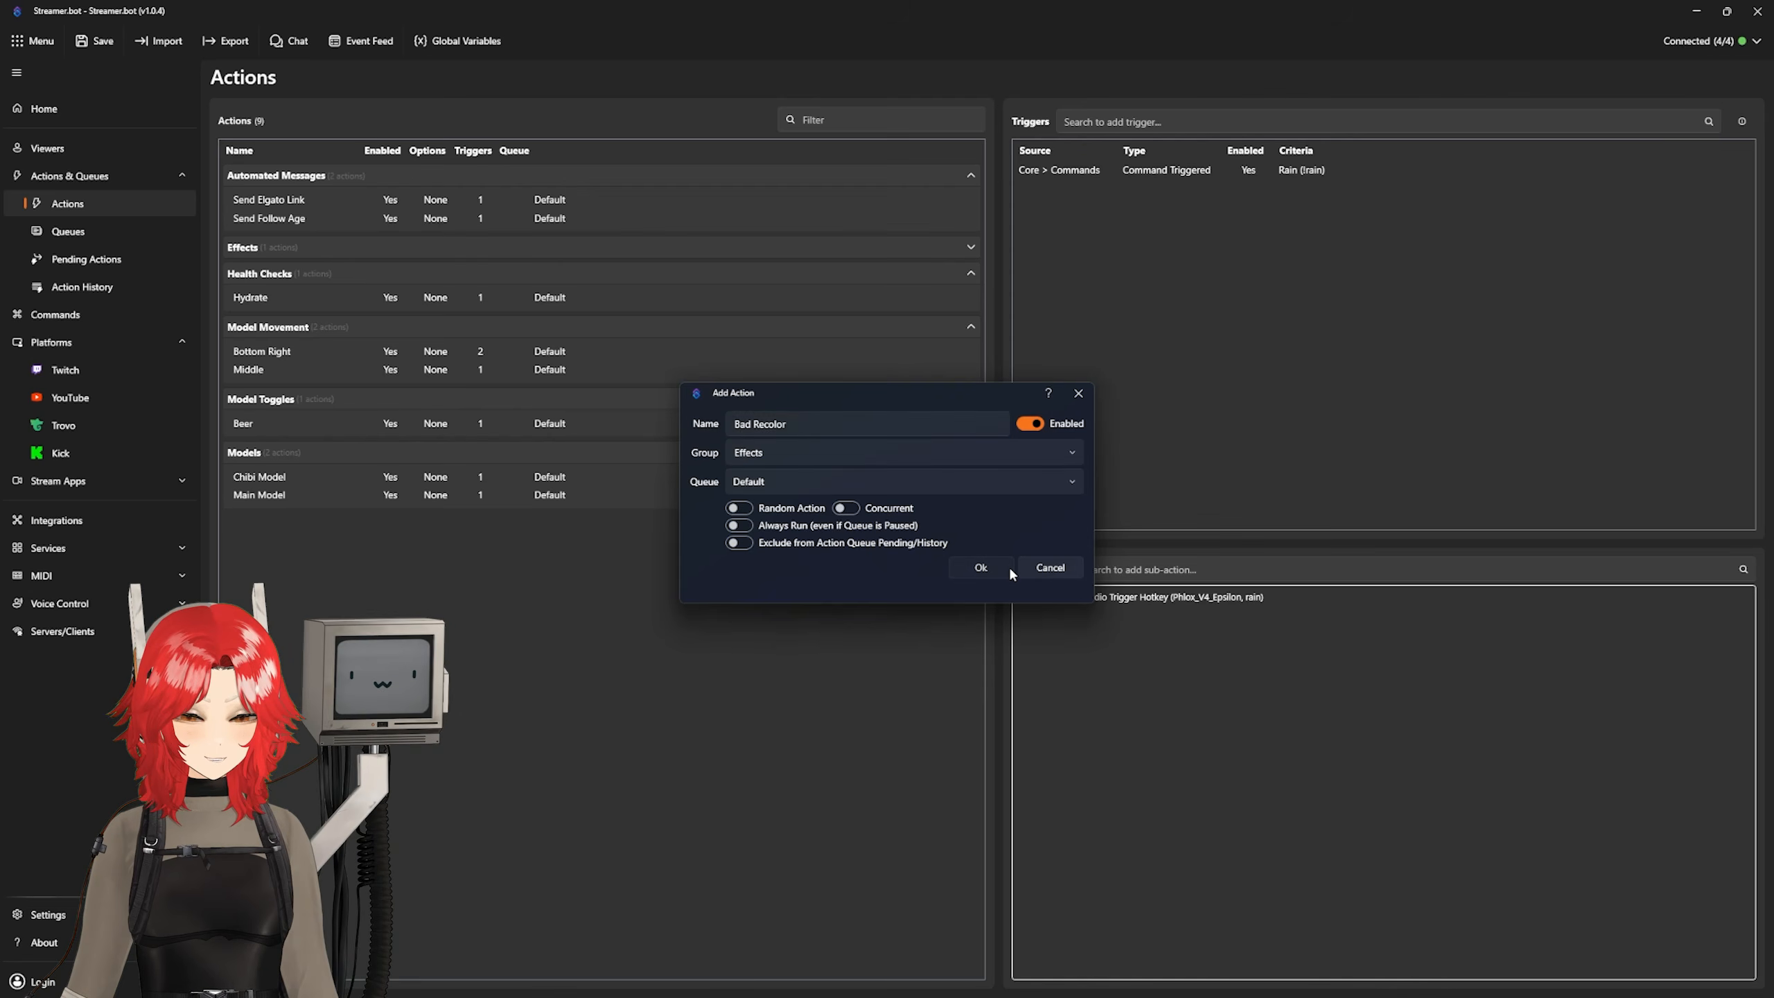
{"action": "left_click", "coordinate": [981, 568]}
Step: Add a Command Triggered trigger to the Bad Recolor action, using a new command named Red with the chat text !red
{"action": "right_click", "coordinate": [1066, 225]}
{"action": "mouse_move", "coordinate": [1111, 354]}
{"action": "mouse_move", "coordinate": [1229, 361]}
{"action": "mouse_move", "coordinate": [1331, 435]}
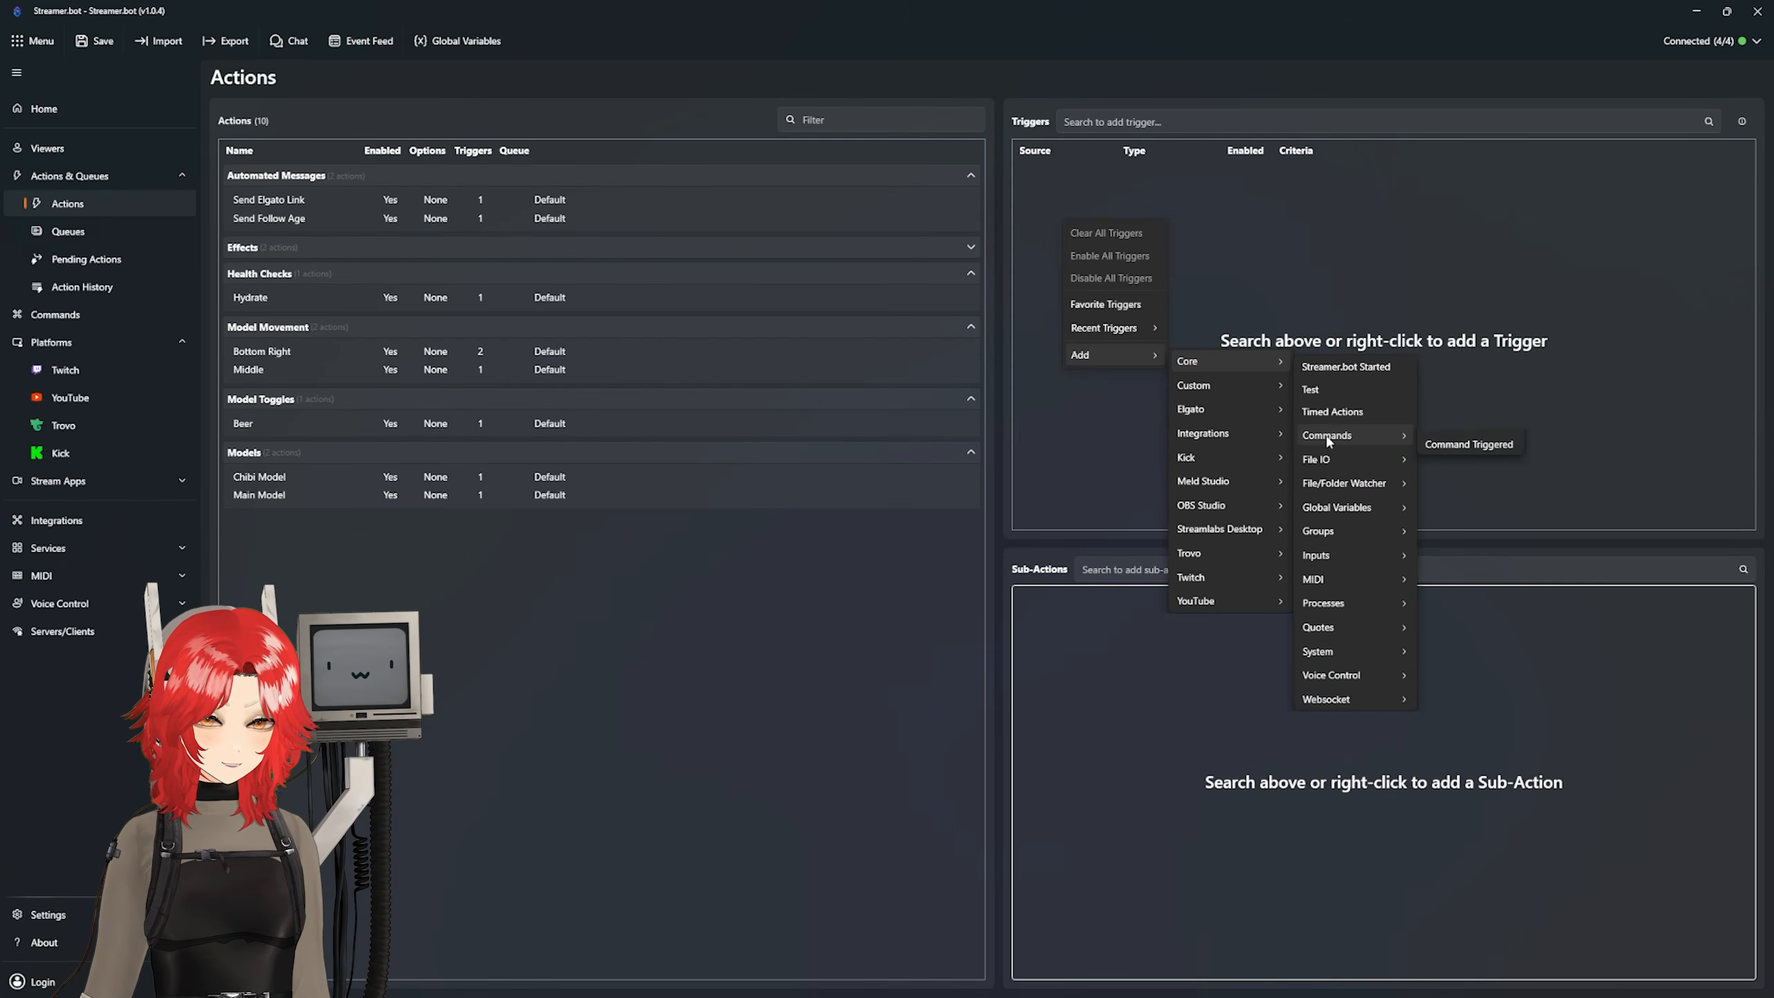
{"action": "left_click", "coordinate": [1467, 462]}
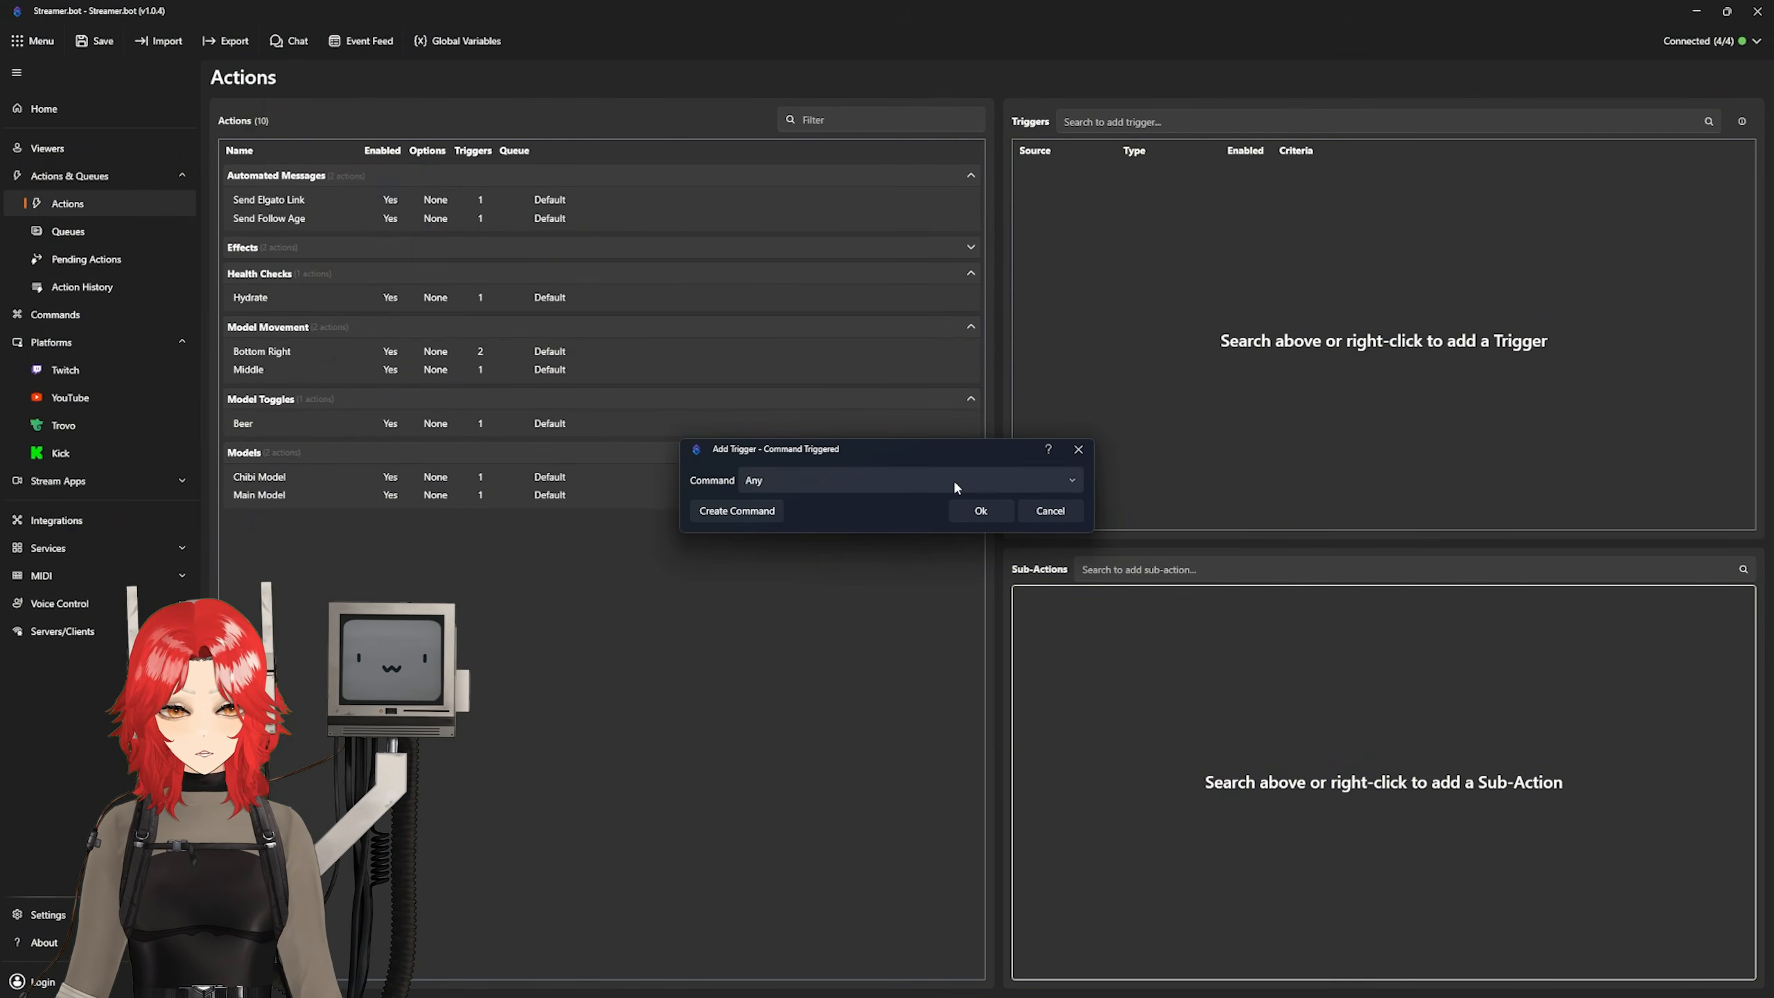
{"action": "left_click", "coordinate": [736, 511]}
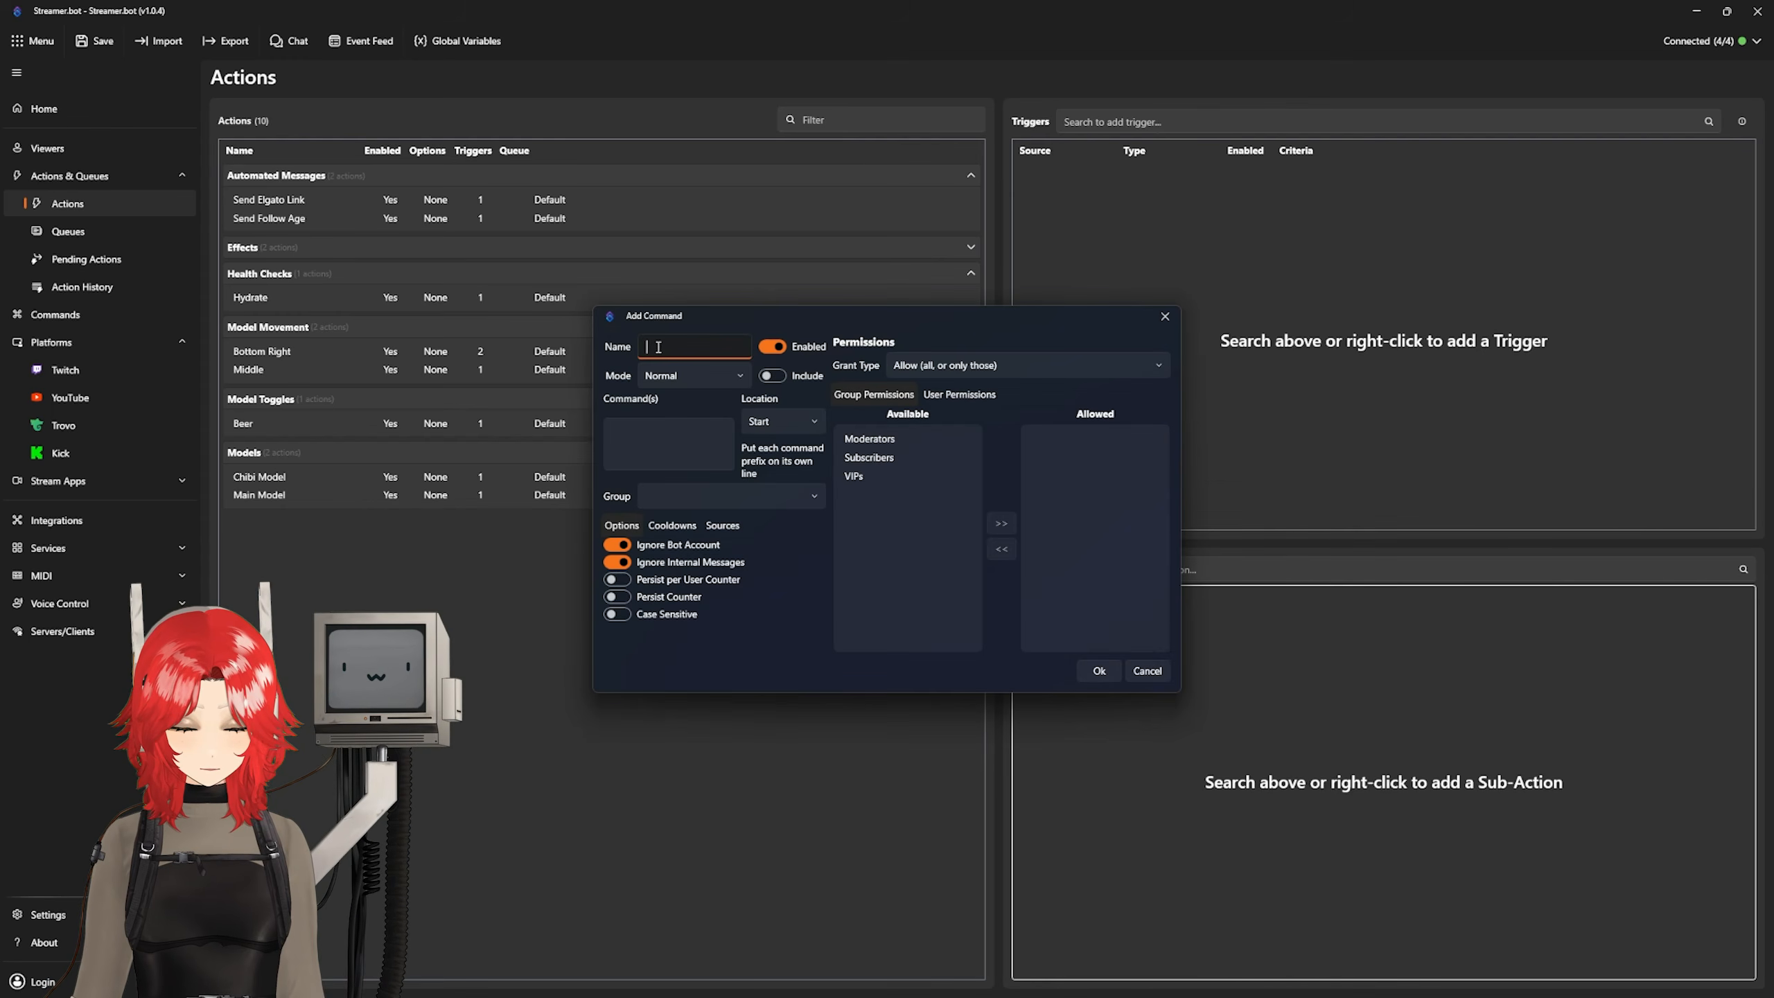
{"action": "type", "text": "Red"}
{"action": "left_click", "coordinate": [663, 436]}
{"action": "type", "text": "!red"}
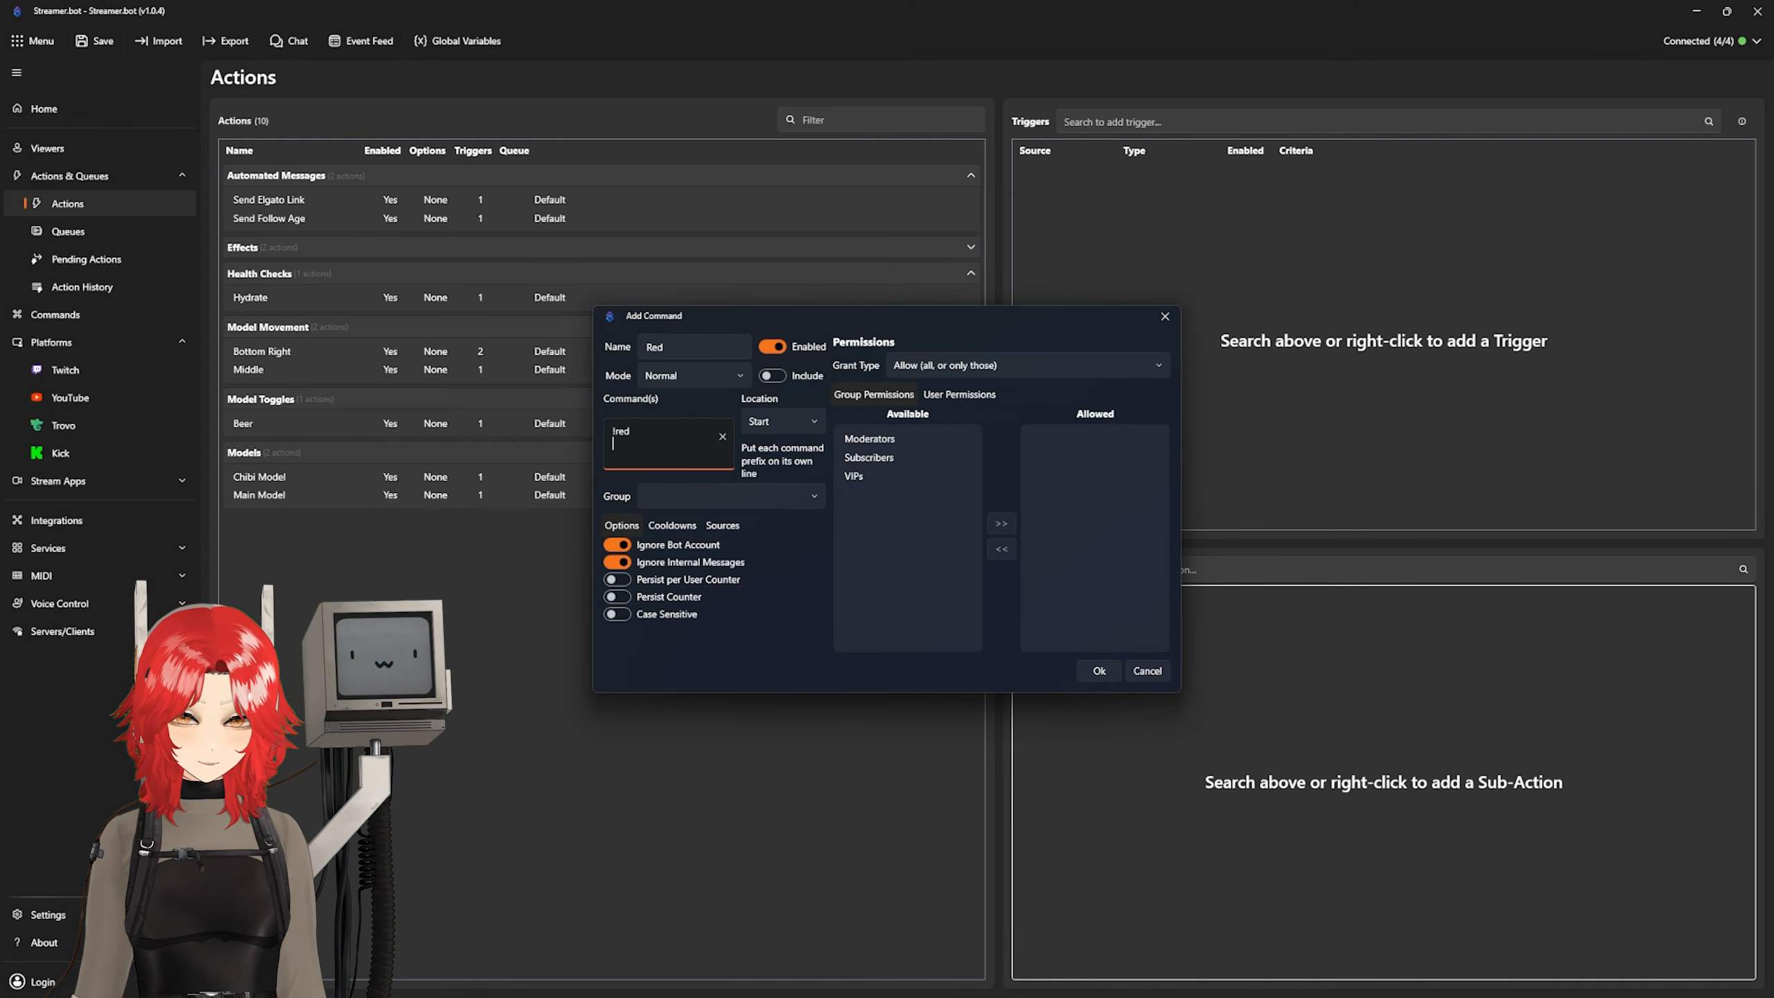
{"action": "left_click", "coordinate": [1102, 671]}
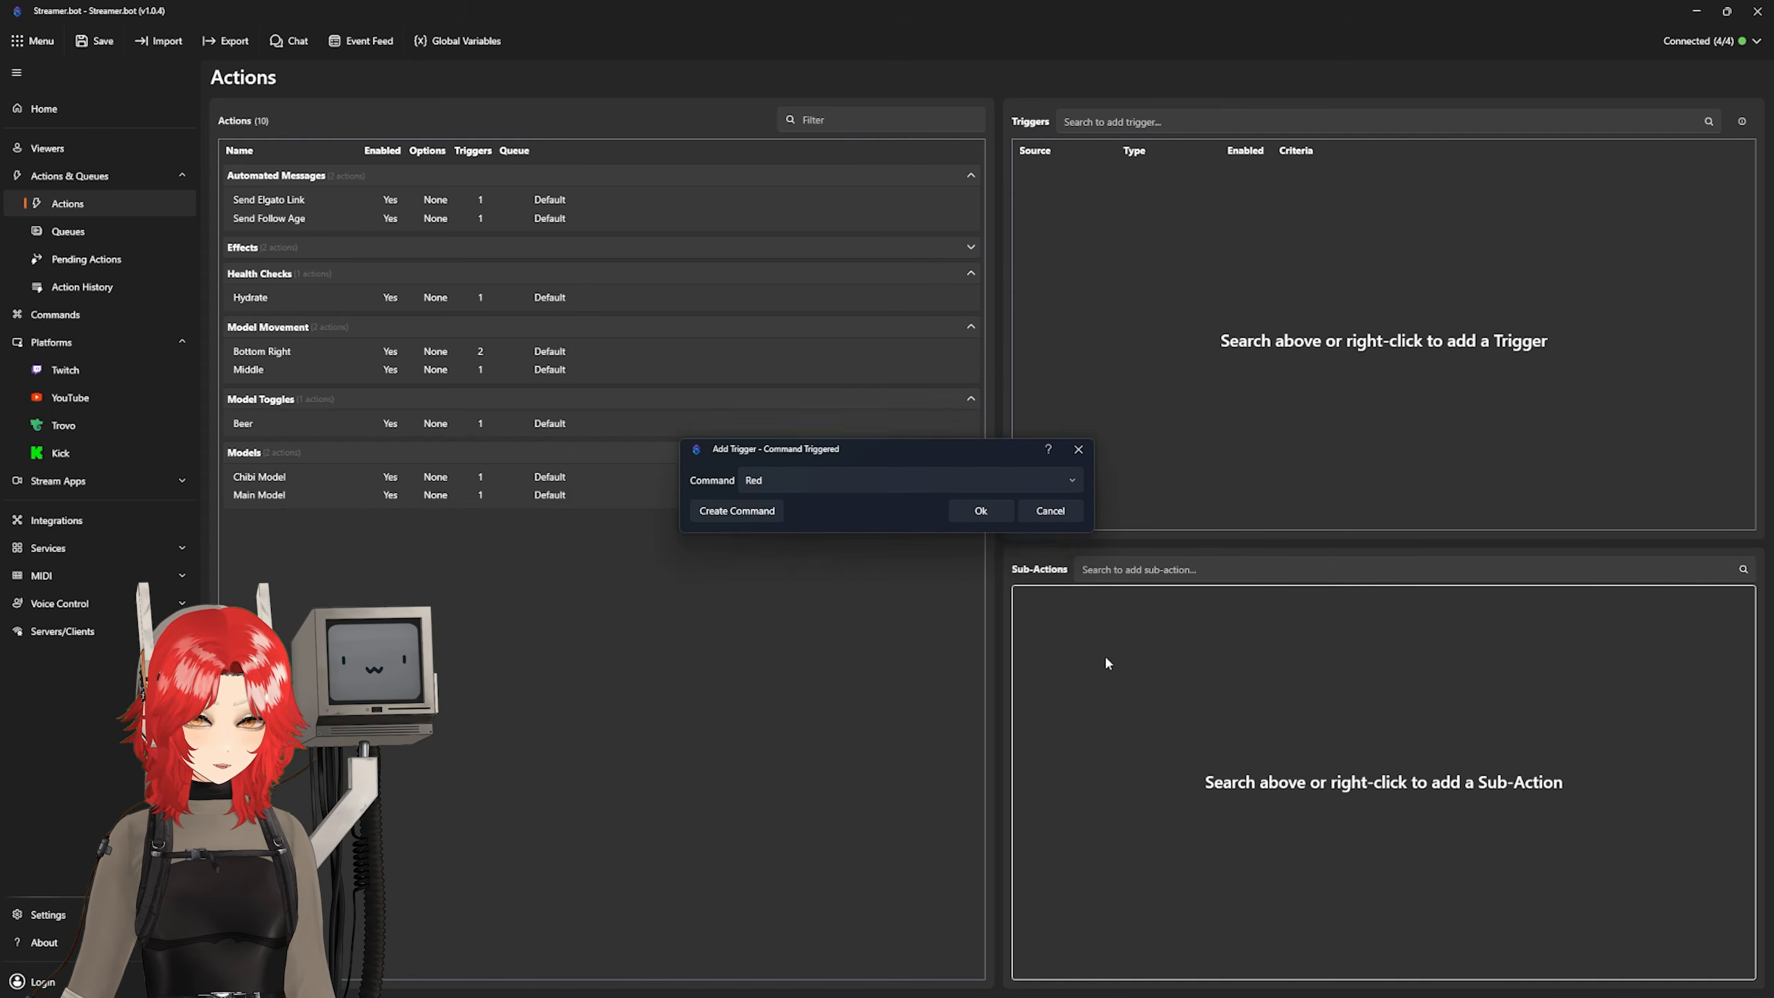
{"action": "left_click", "coordinate": [970, 511]}
Step: Add a VTube Studio Trigger Hotkey sub-action using the Phlox_V4_Epsilon model and its poorly made recolor hotkey
{"action": "right_click", "coordinate": [1114, 616]}
{"action": "mouse_move", "coordinate": [1148, 751]}
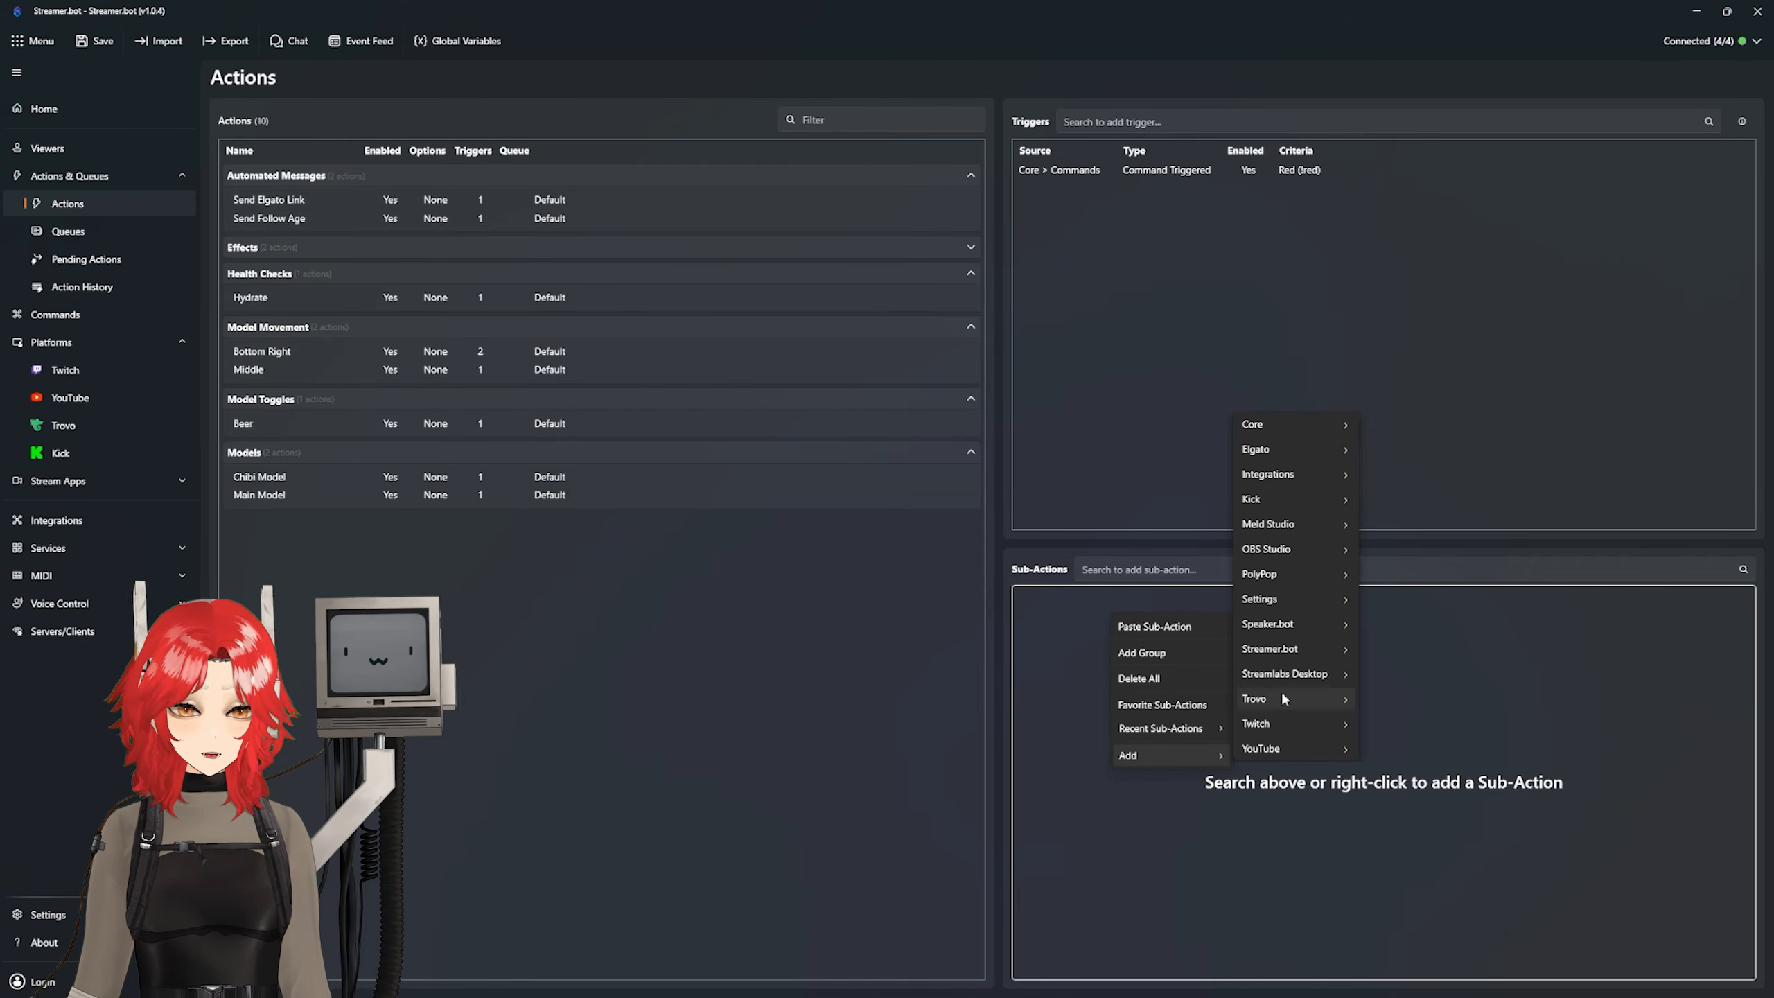
{"action": "mouse_move", "coordinate": [1275, 475]}
{"action": "mouse_move", "coordinate": [1387, 683]}
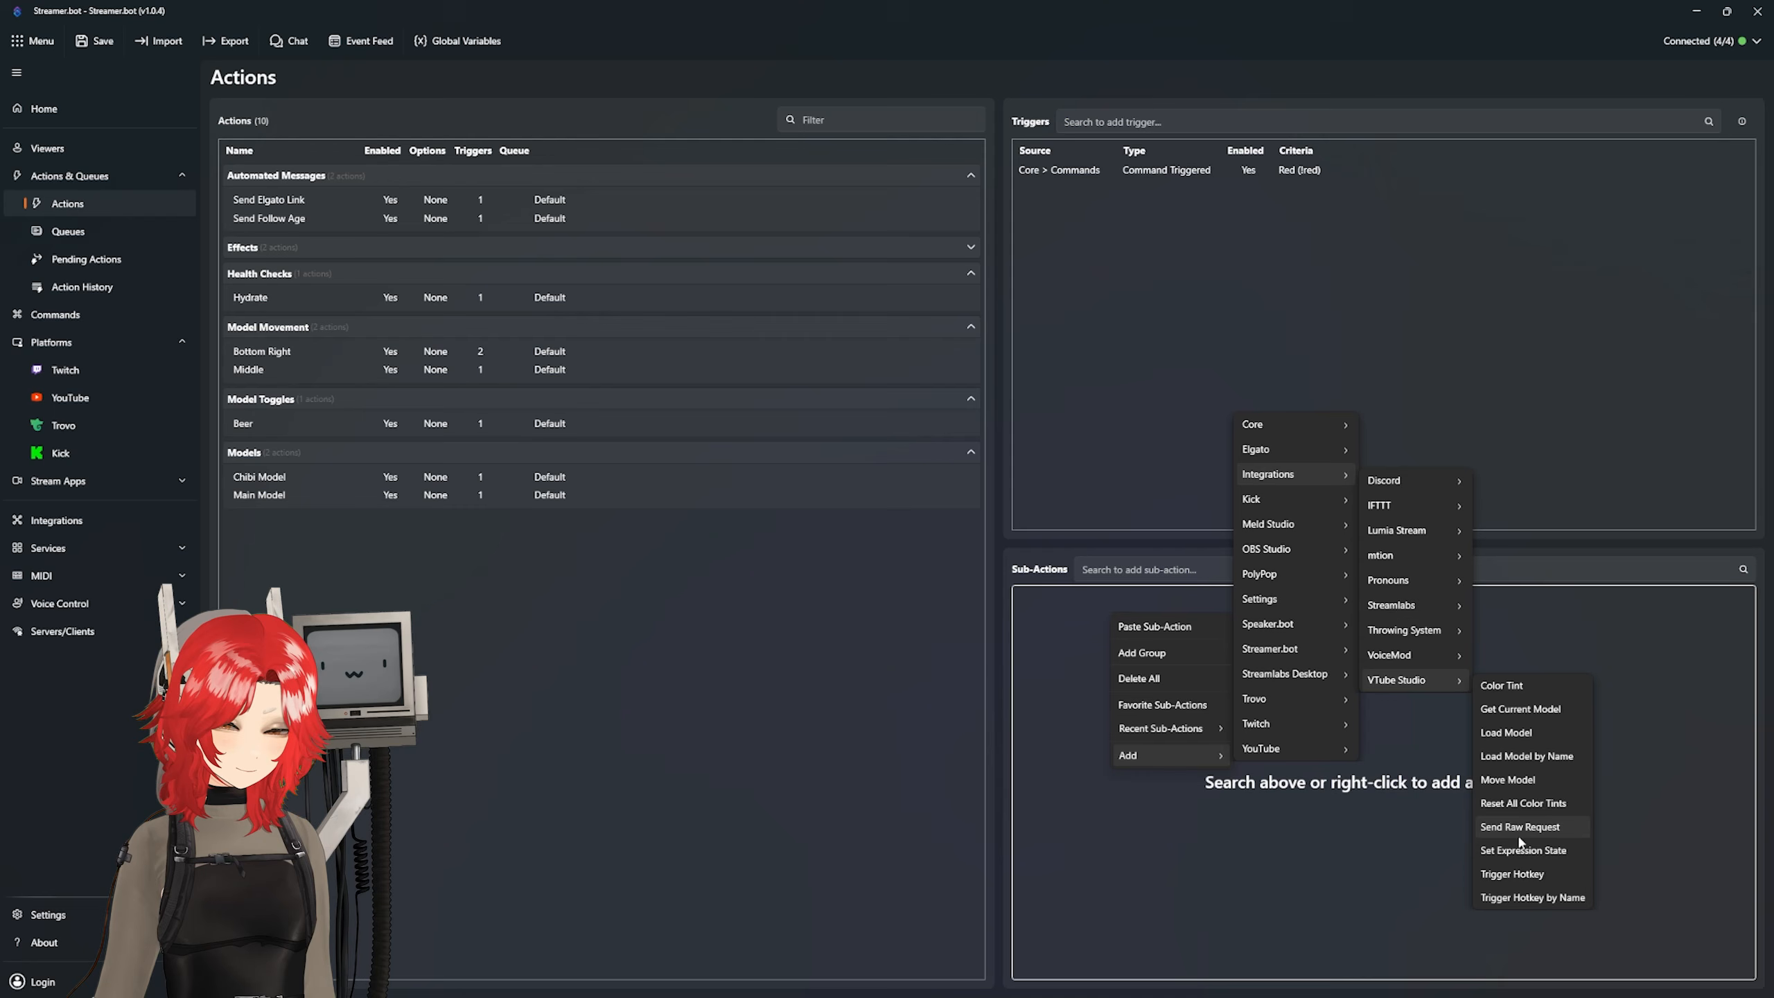
{"action": "left_click", "coordinate": [1512, 874]}
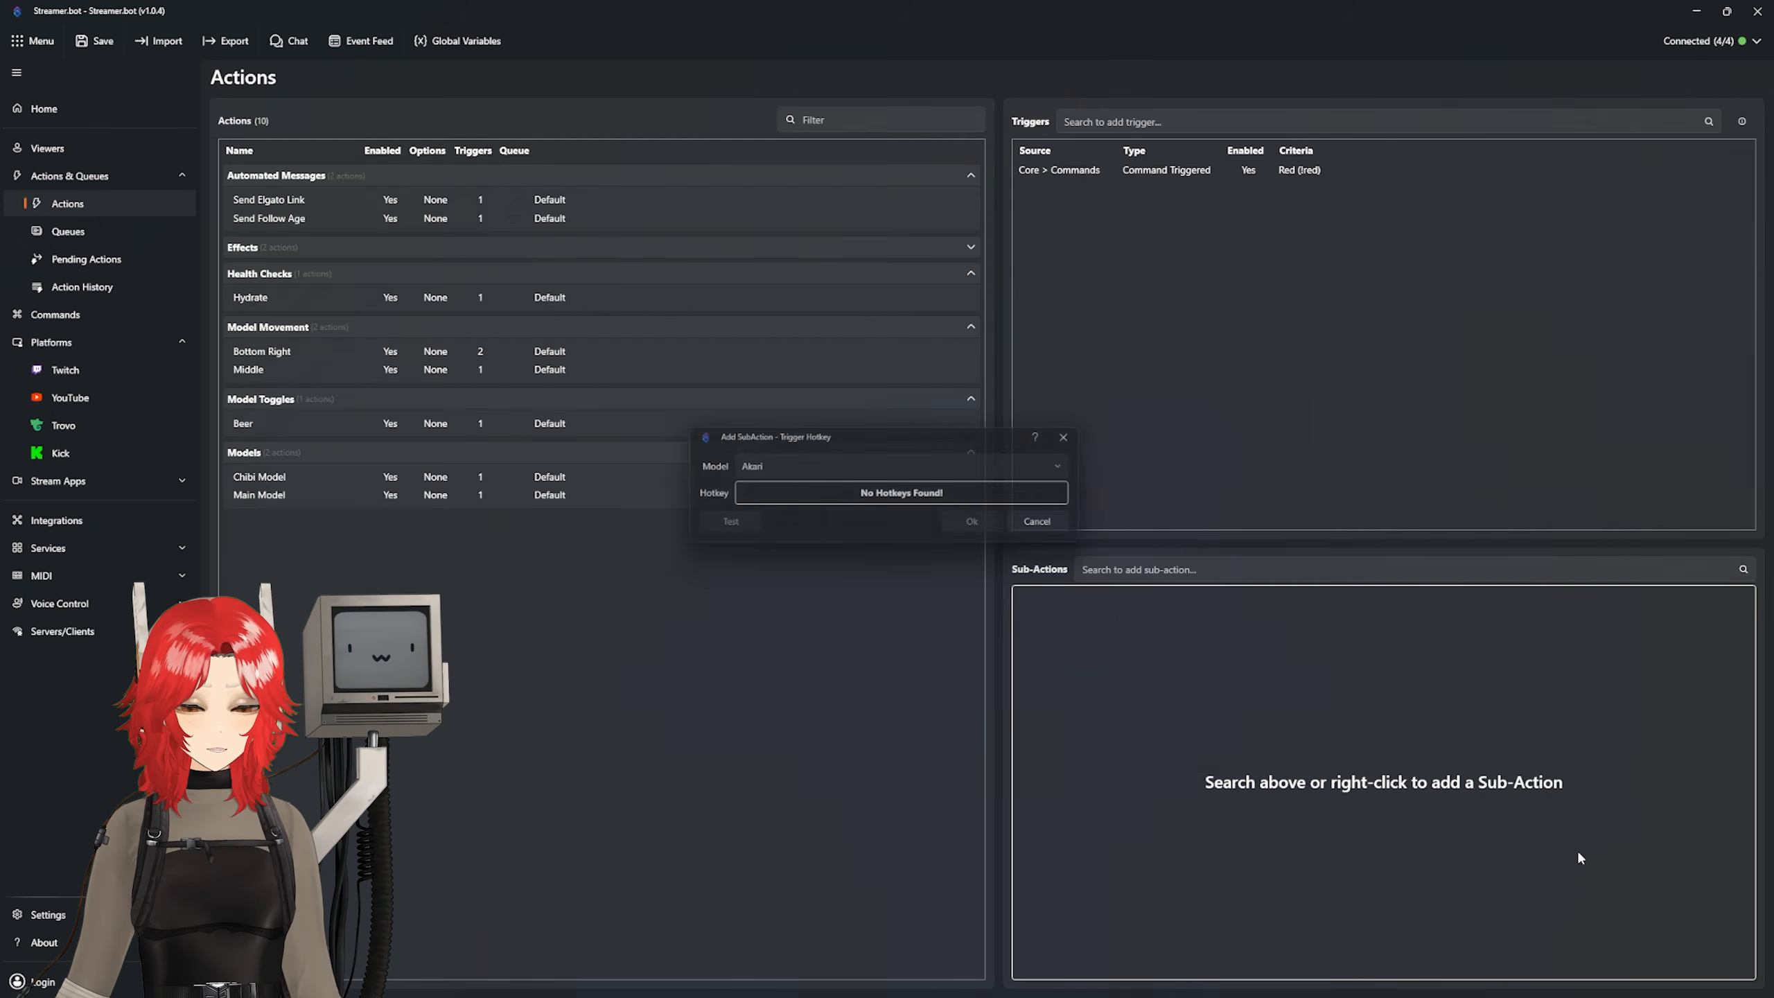
{"action": "left_click", "coordinate": [812, 493]}
{"action": "left_click", "coordinate": [835, 643]}
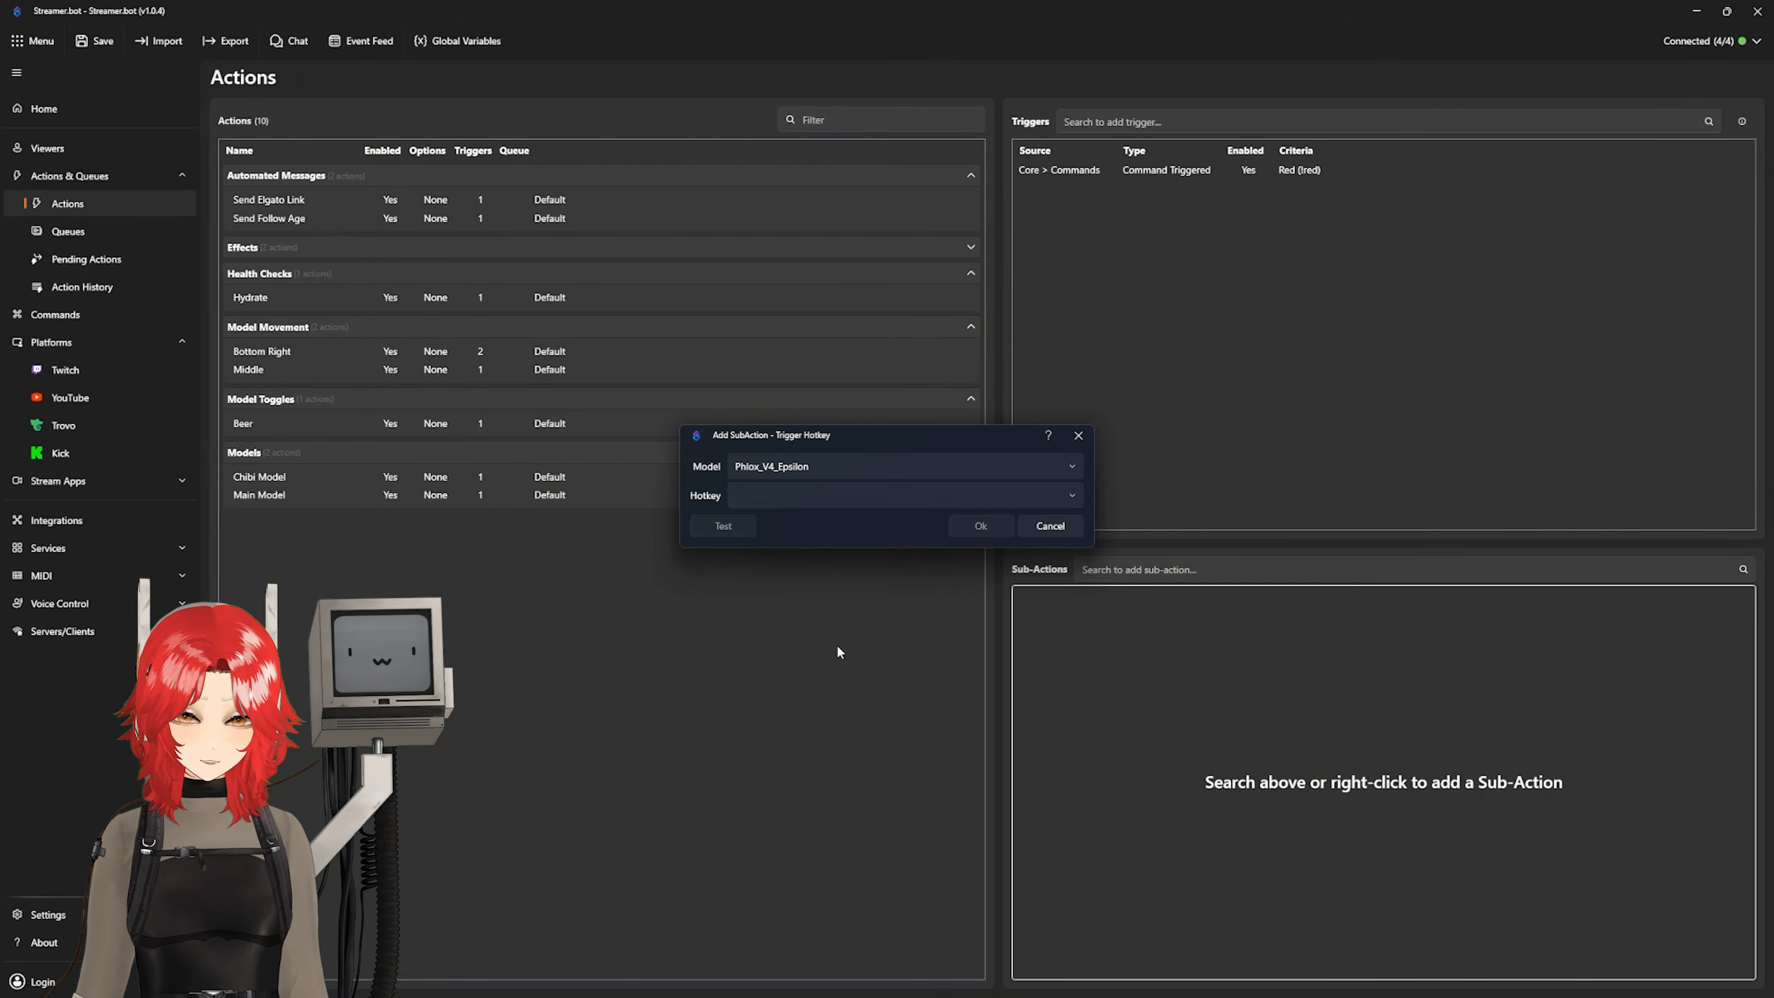
{"action": "left_click", "coordinate": [822, 508]}
{"action": "scroll", "coordinate": [939, 741], "scroll_direction": "down", "scroll_amount": 10}
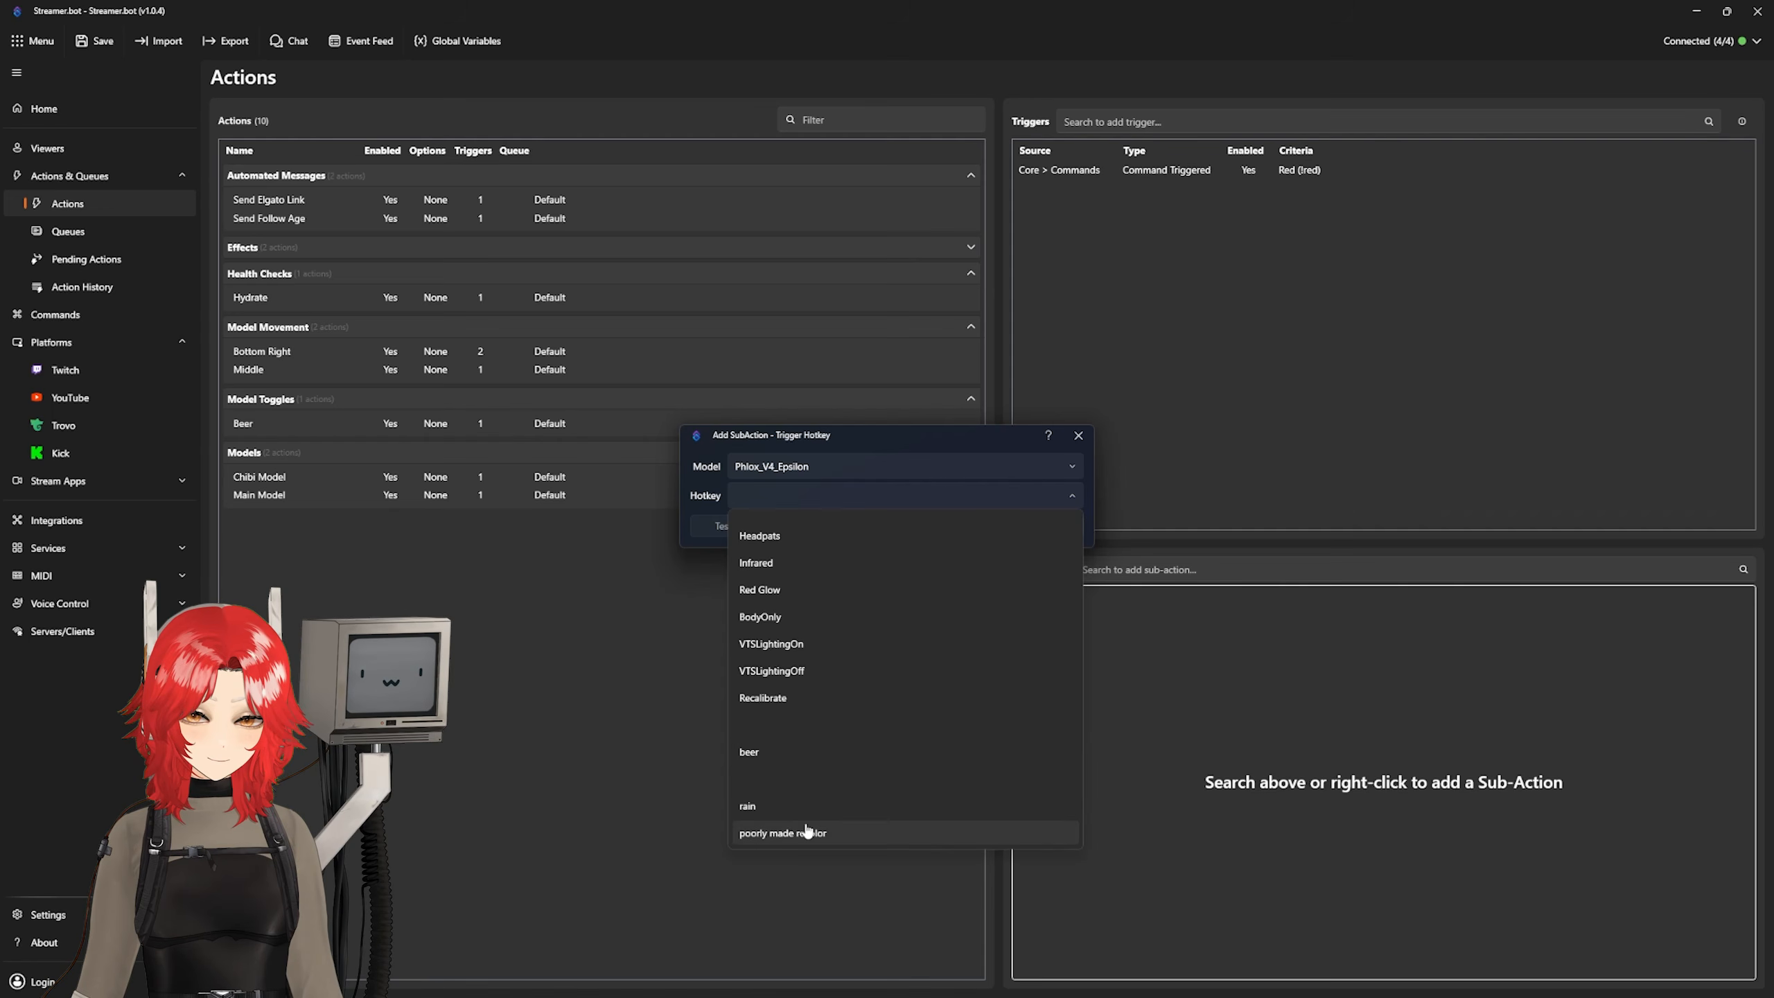
{"action": "left_click", "coordinate": [807, 833]}
{"action": "left_click", "coordinate": [977, 525]}
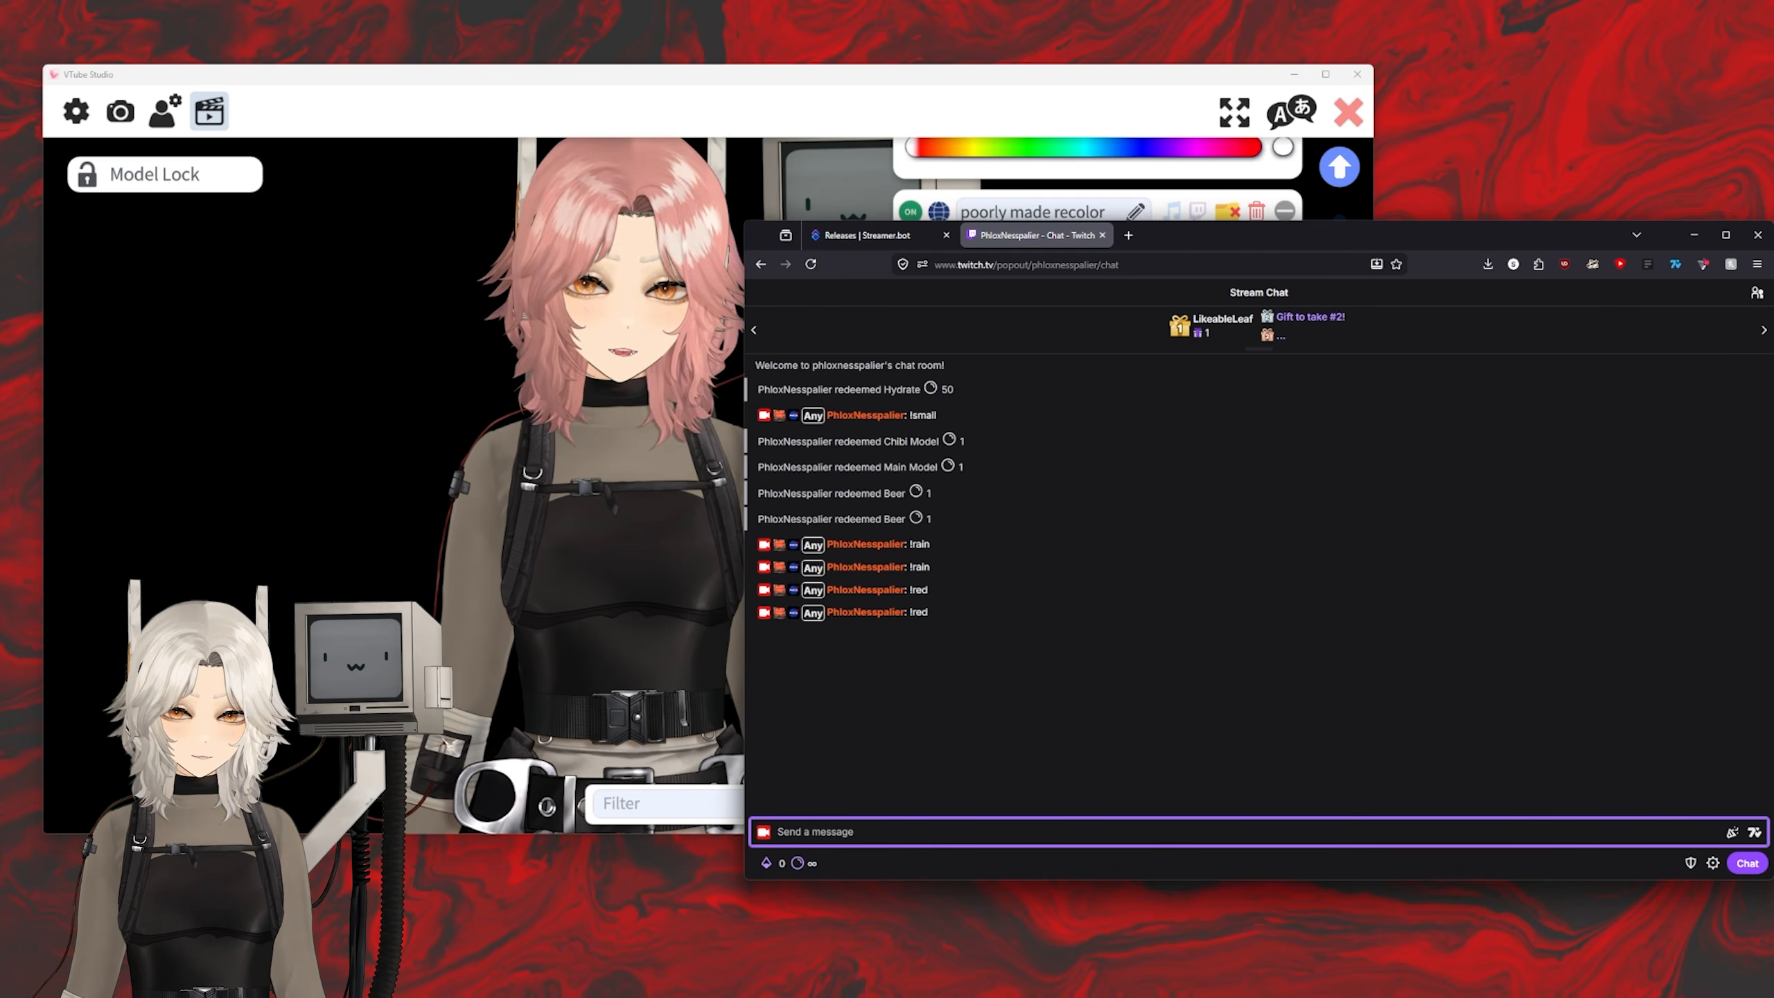
Step: Switch to VTube Studio and toggle the rain hotkey's Stop after sec. option, comparing its settings with the poorly made recolor hotkey
{"action": "key", "text": "alt+Tab"}
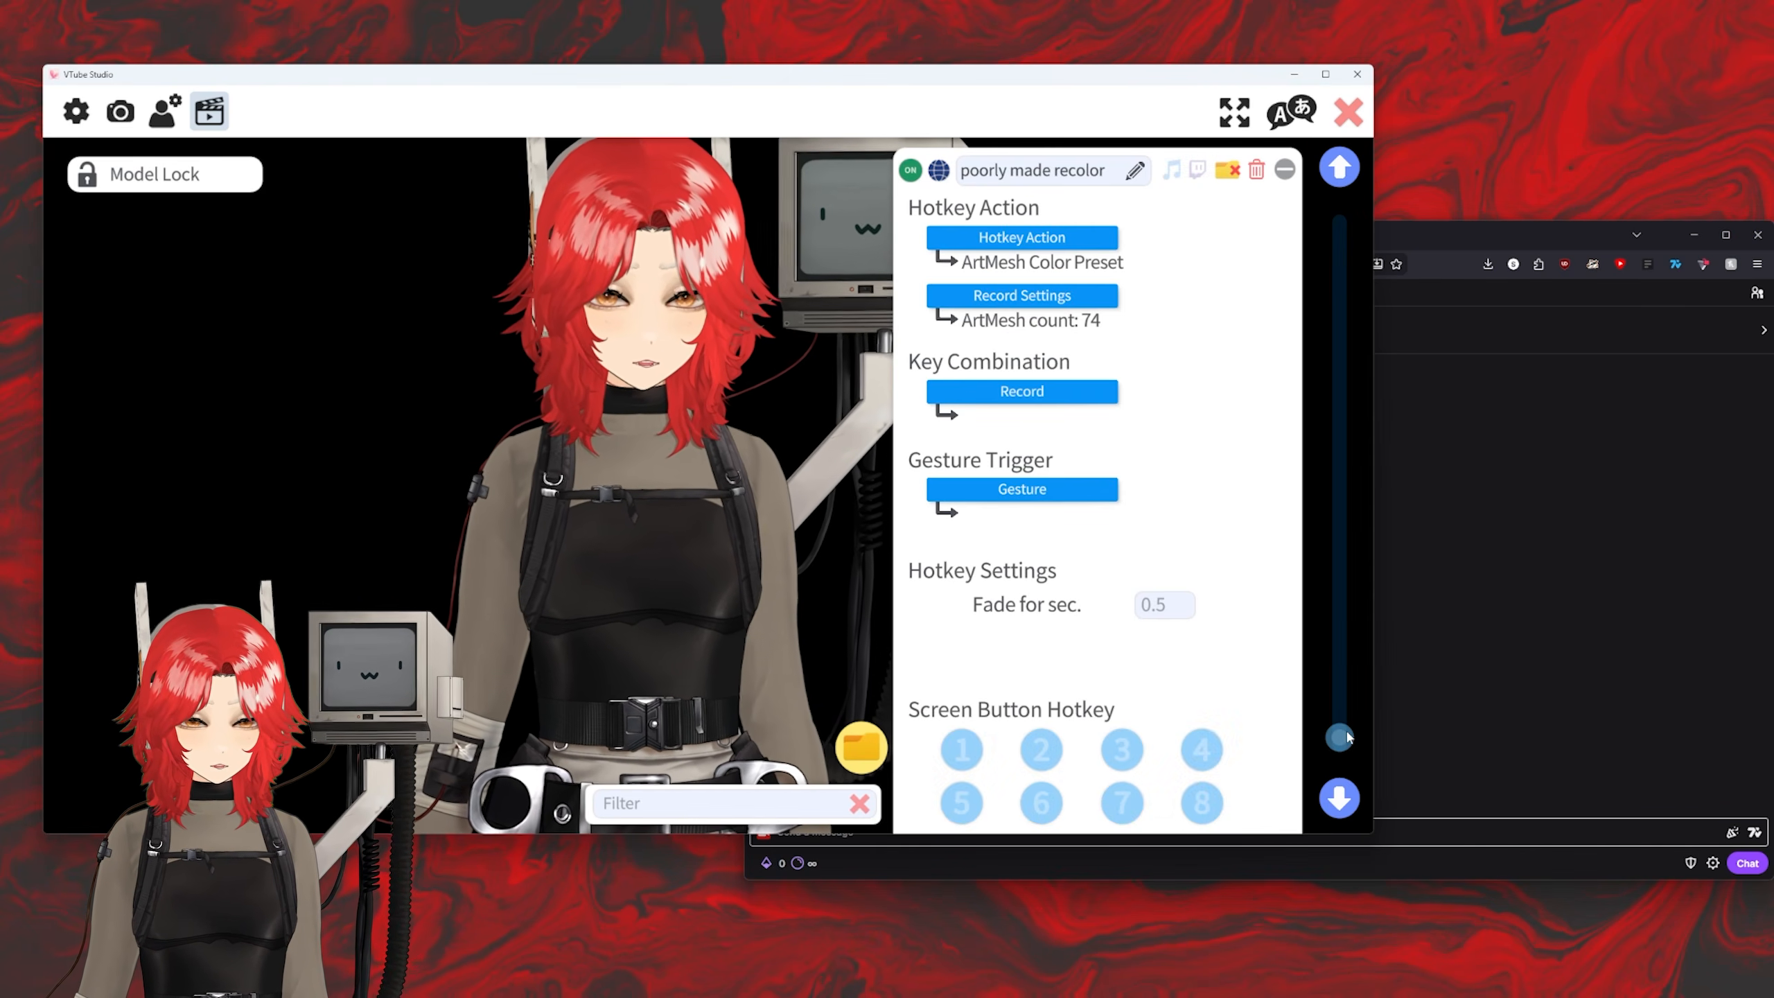
{"action": "left_click_drag", "start_coordinate": [1341, 737], "coordinate": [1332, 667]}
{"action": "scroll", "coordinate": [1200, 685], "scroll_direction": "down", "scroll_amount": 2}
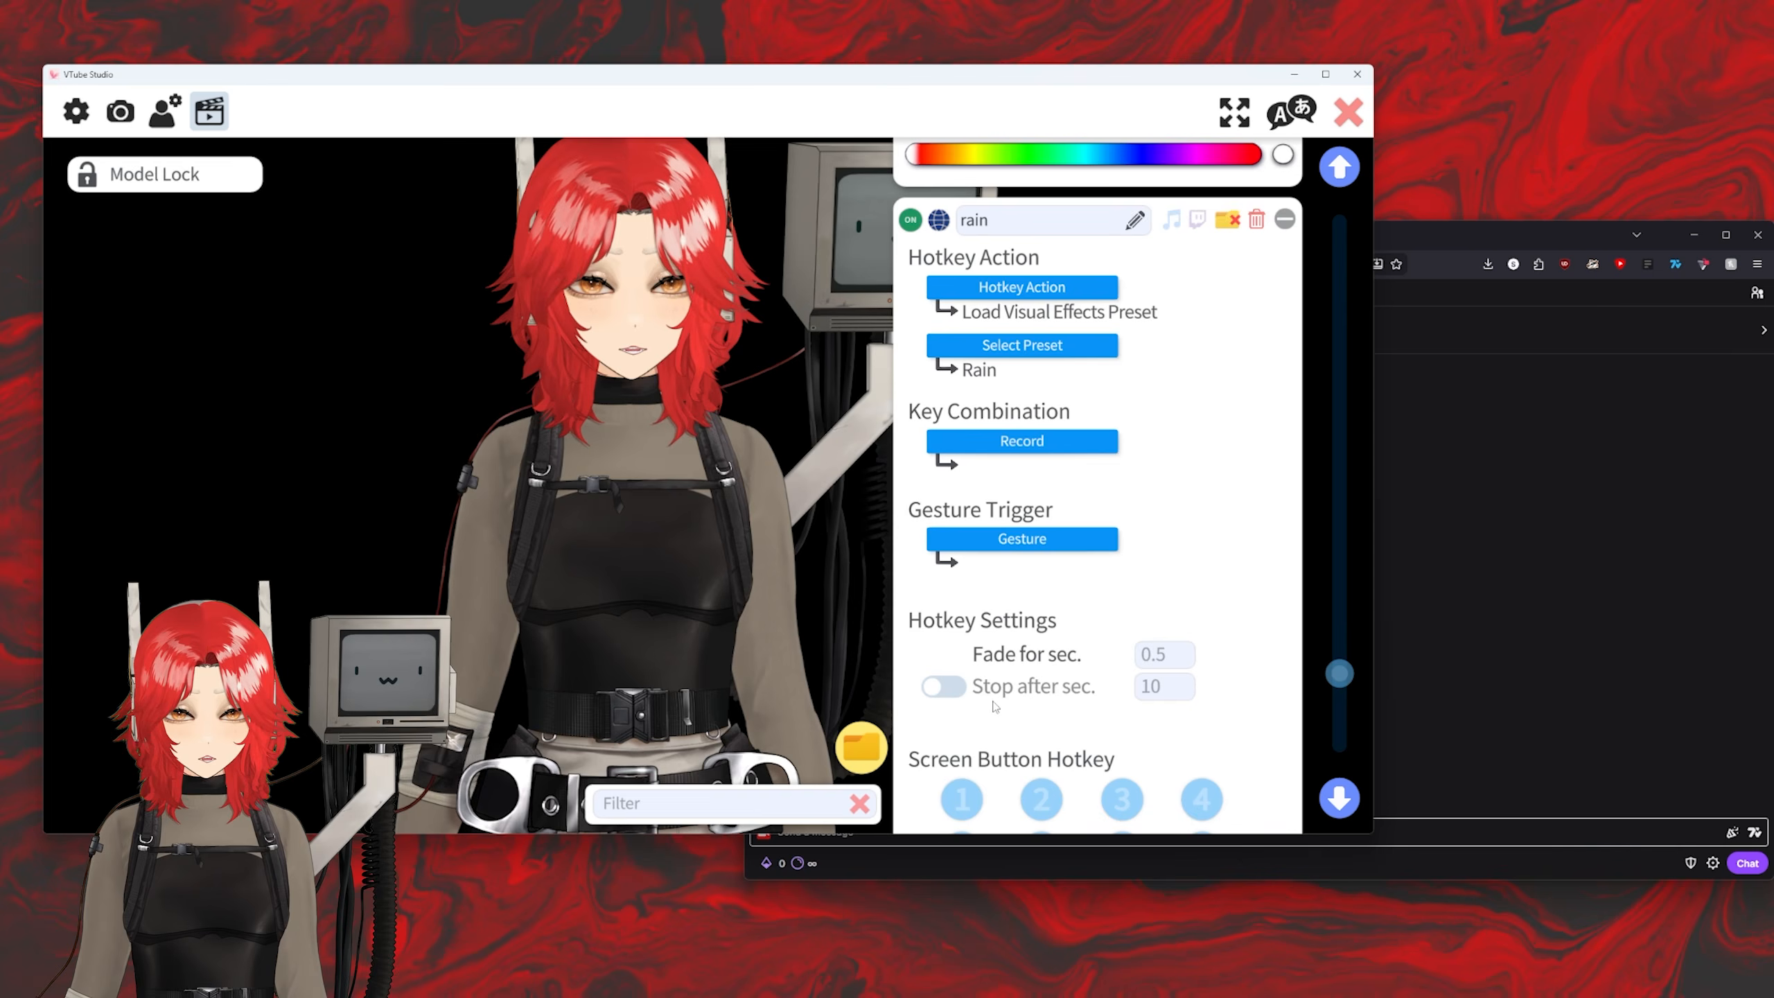
{"action": "left_click", "coordinate": [945, 686]}
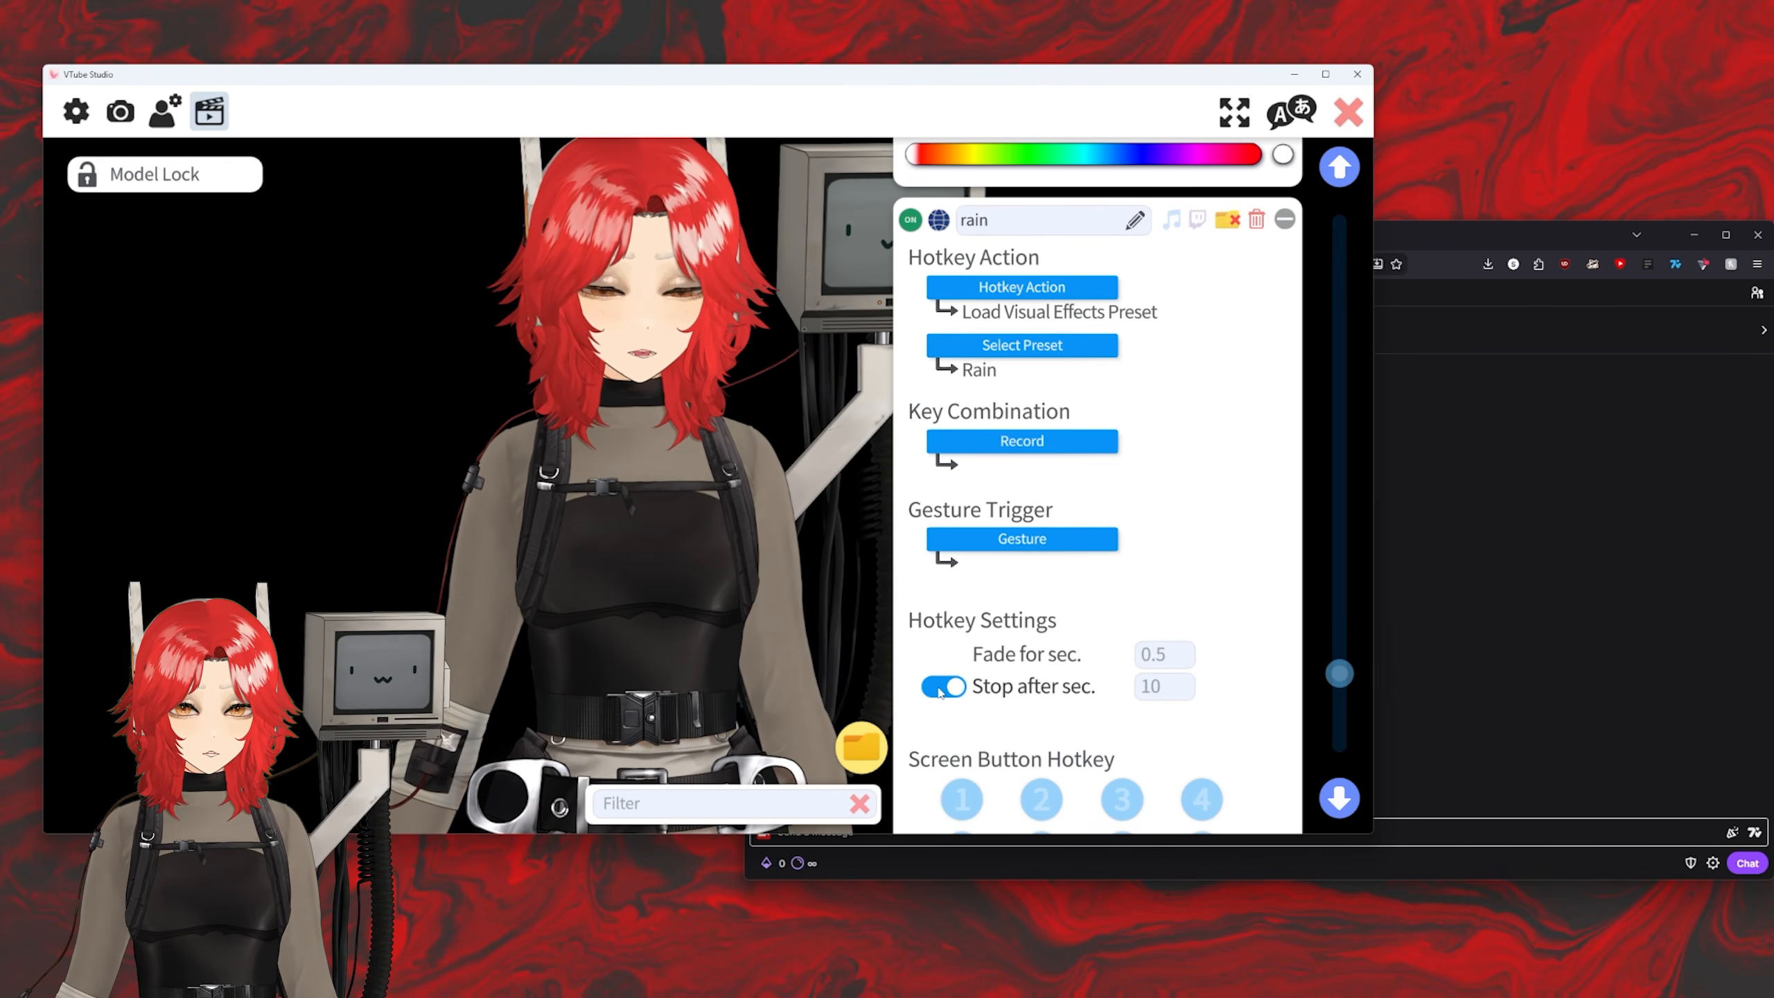
{"action": "left_click", "coordinate": [944, 686]}
{"action": "scroll", "coordinate": [1195, 585], "scroll_direction": "down", "scroll_amount": 10}
{"action": "scroll", "coordinate": [1195, 585], "scroll_direction": "up", "scroll_amount": 2}
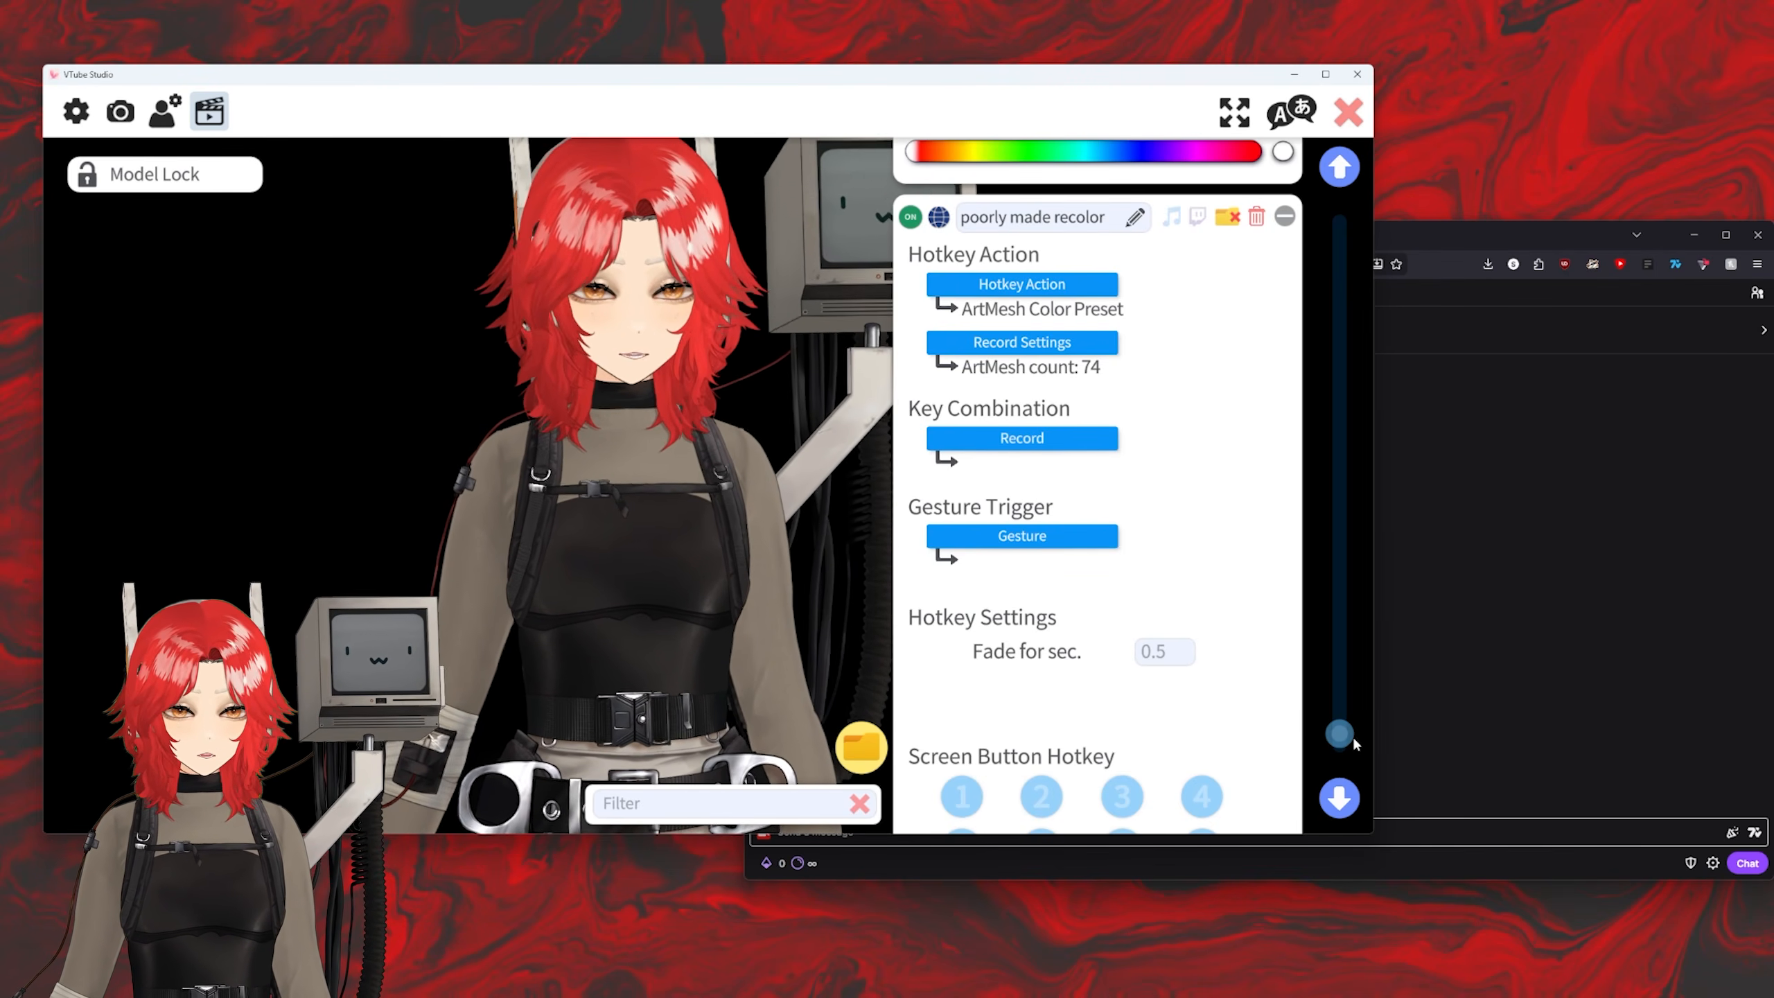
{"action": "left_click_drag", "start_coordinate": [1341, 736], "coordinate": [1340, 676]}
{"action": "left_click", "coordinate": [943, 687]}
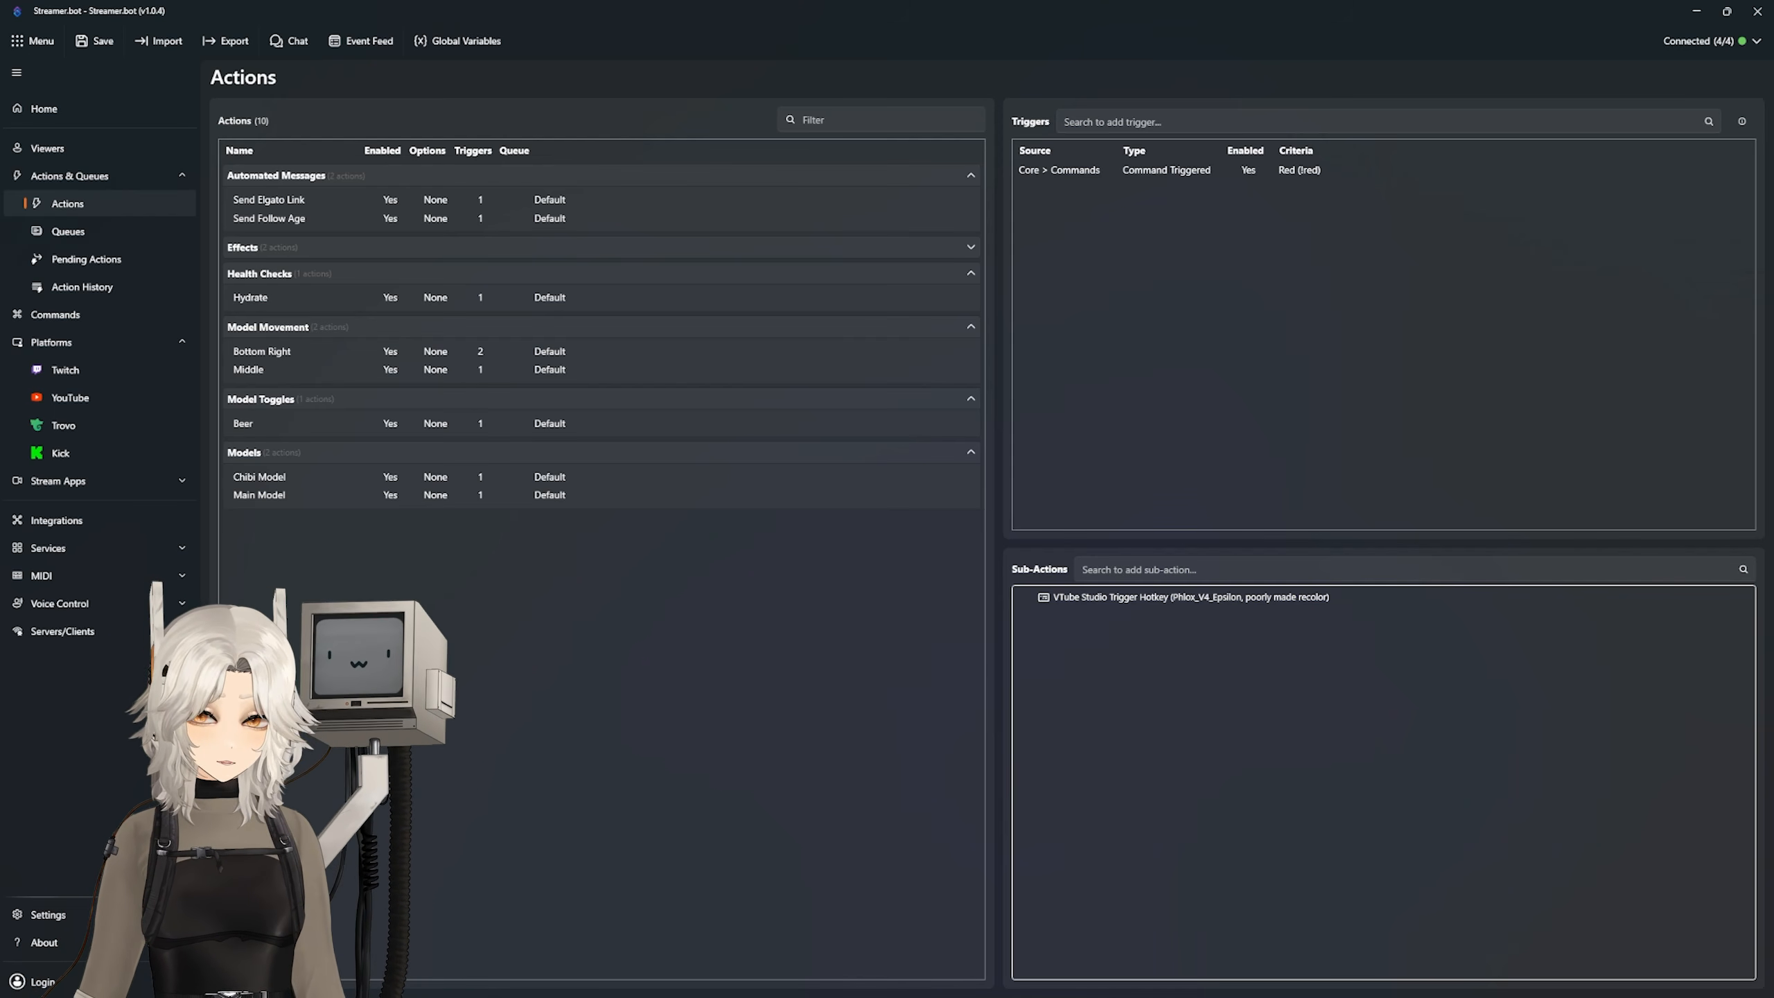
Step: Review the model and hotkey chosen in the Bad Recolor action's Trigger Hotkey sub-action in Streamer.bot
{"action": "double_click", "coordinate": [1187, 597]}
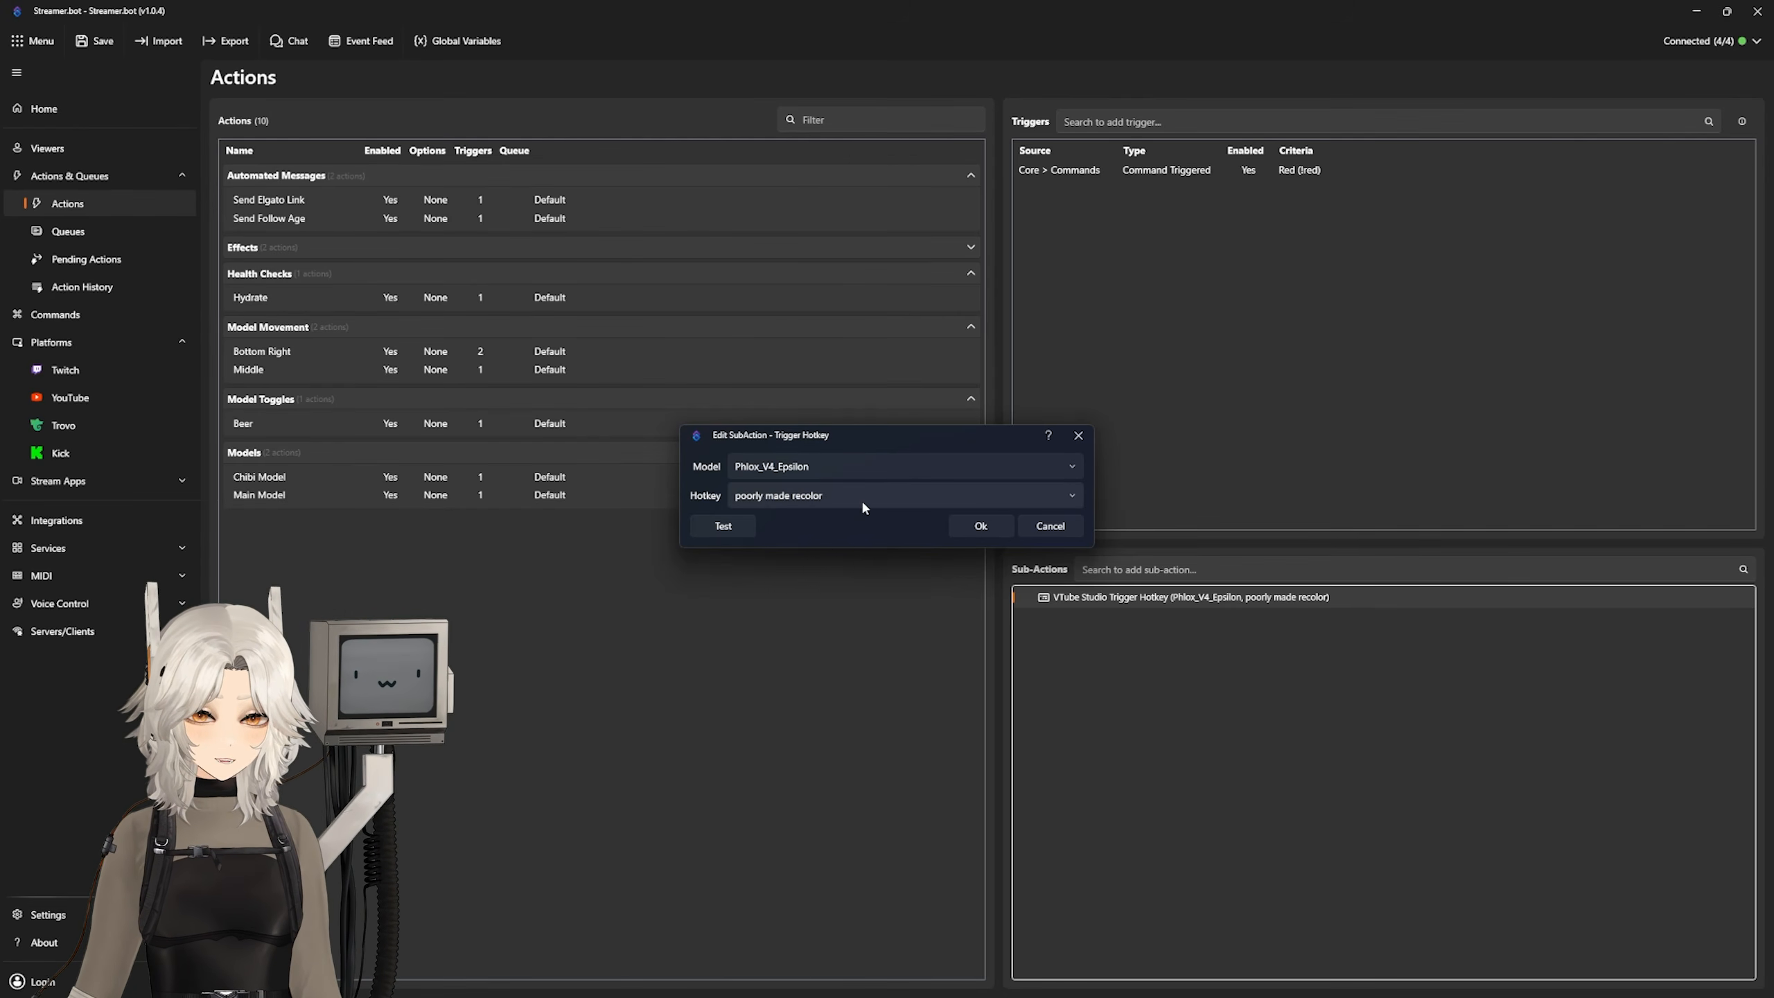
{"action": "left_click", "coordinate": [966, 525]}
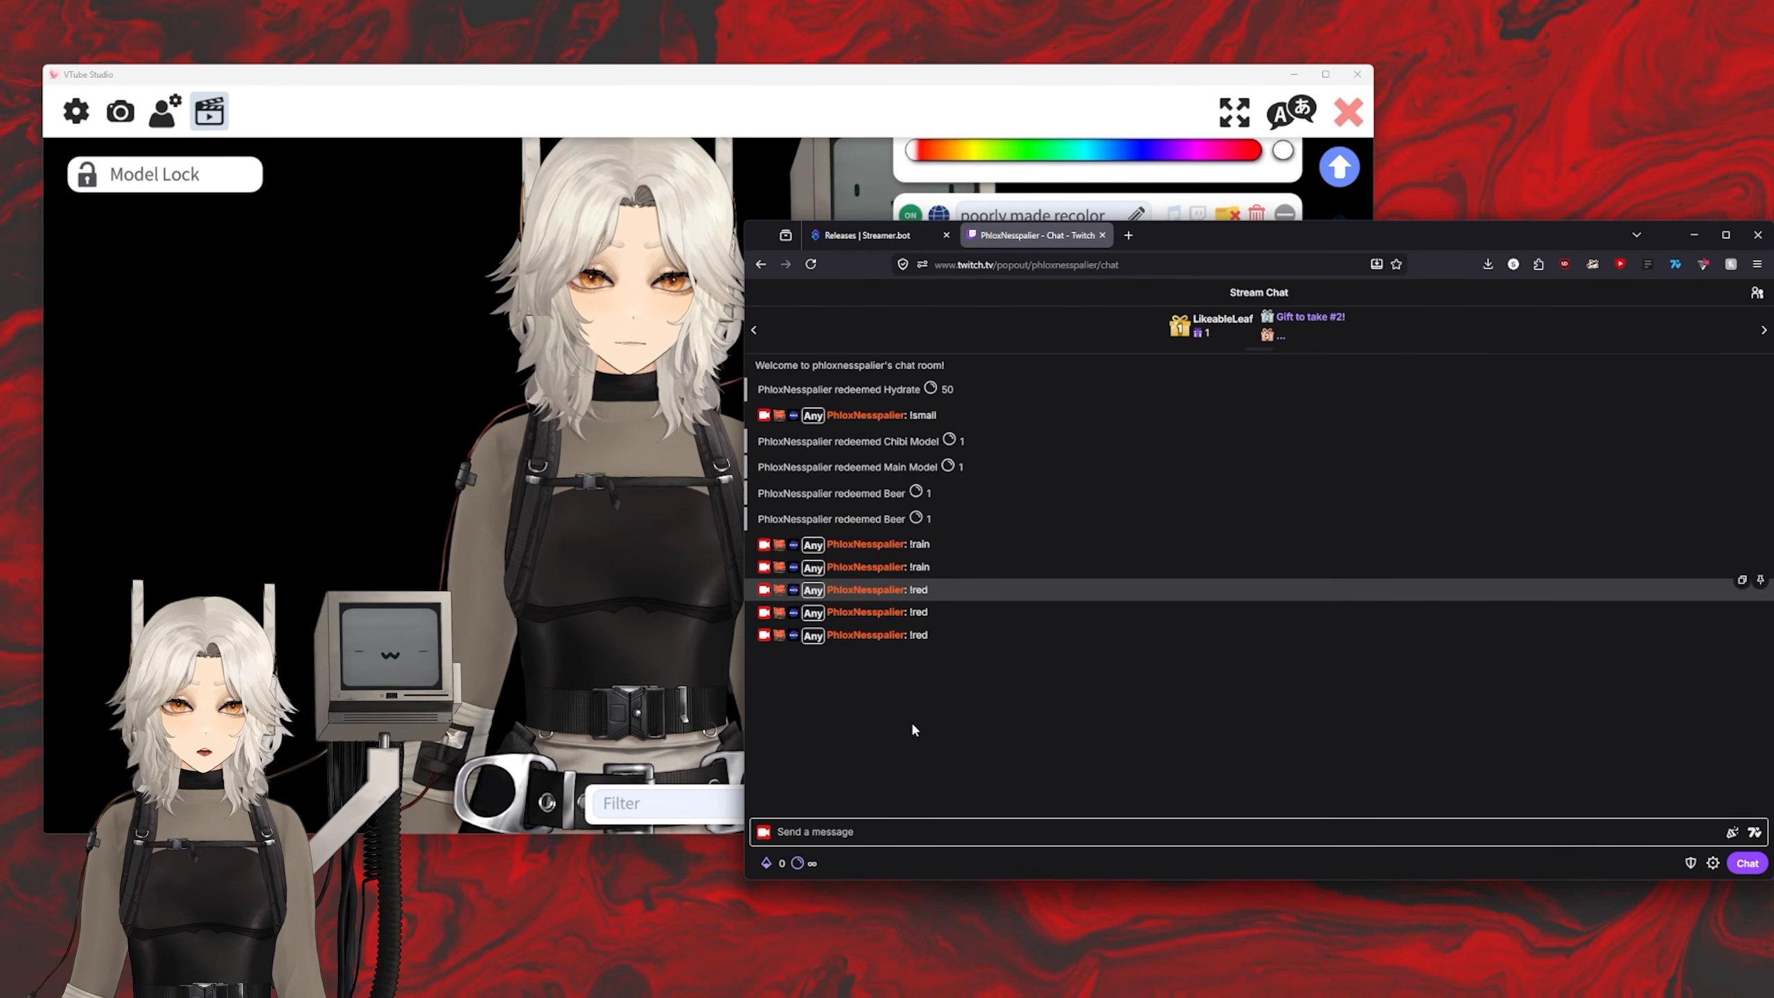
Step: Redeem the Chibi Model reward in the Twitch chat to load the chibi model
{"action": "left_click", "coordinate": [798, 862]}
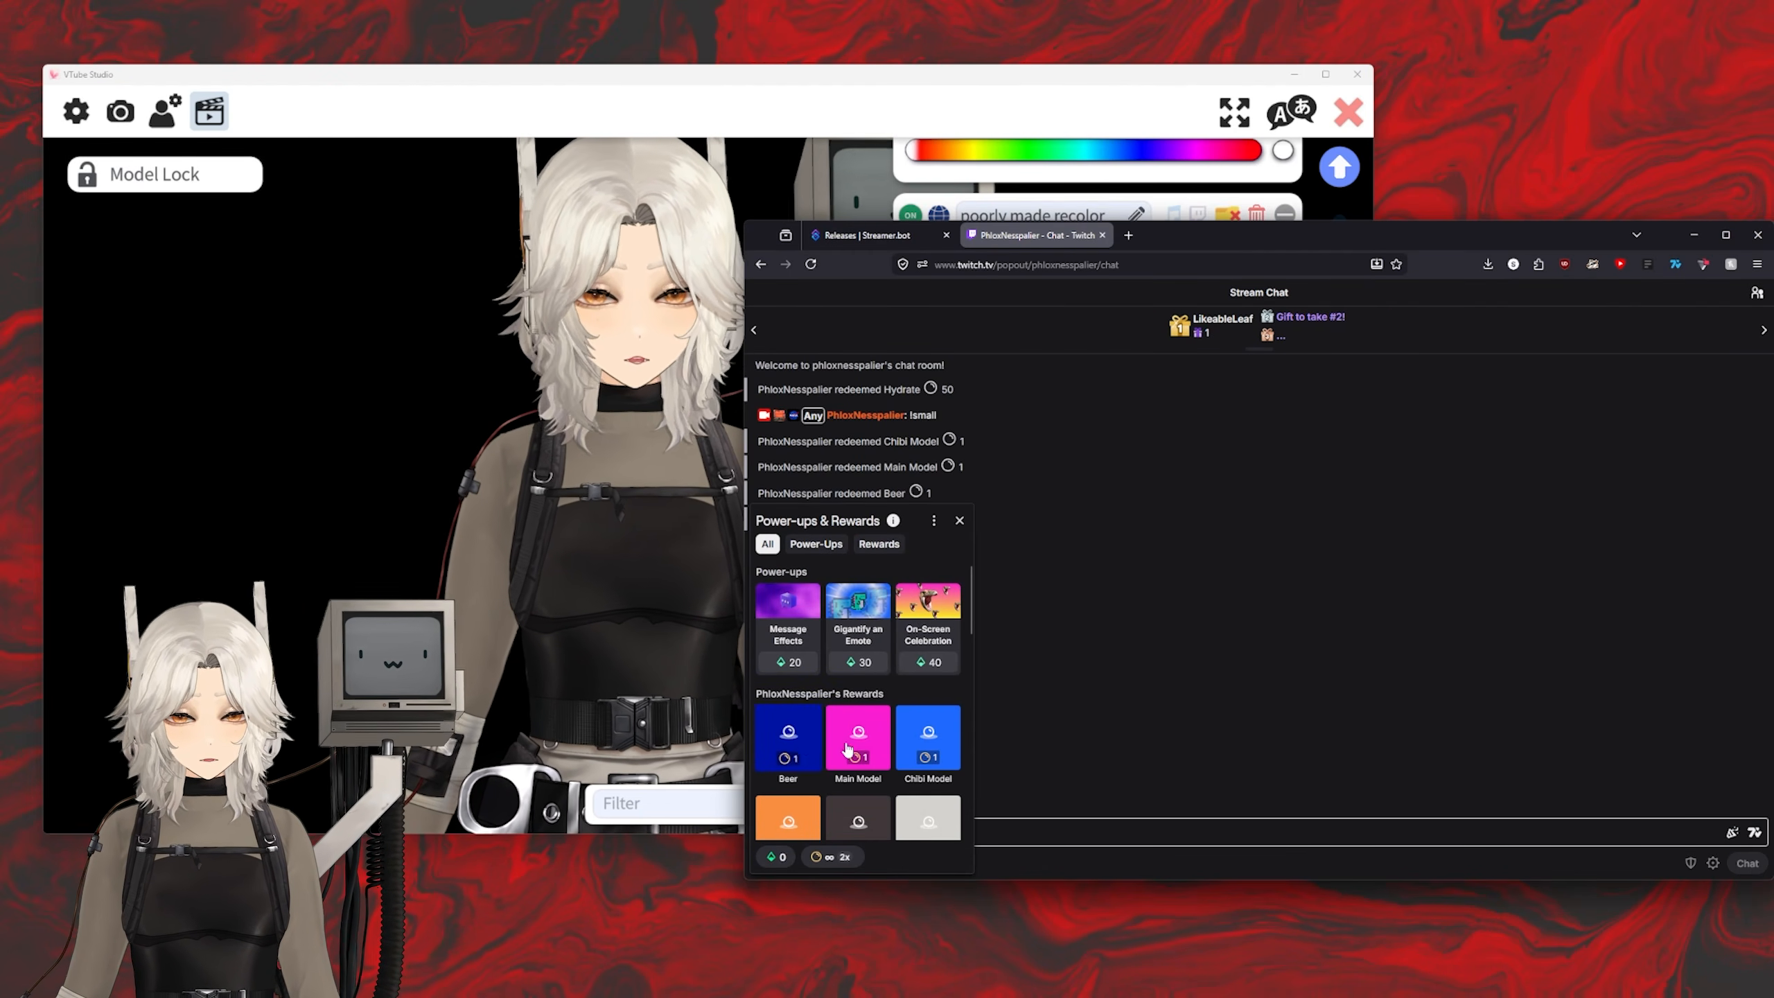
{"action": "scroll", "coordinate": [921, 692], "scroll_direction": "down", "scroll_amount": 1}
{"action": "left_click", "coordinate": [921, 692]}
{"action": "left_click", "coordinate": [887, 811]}
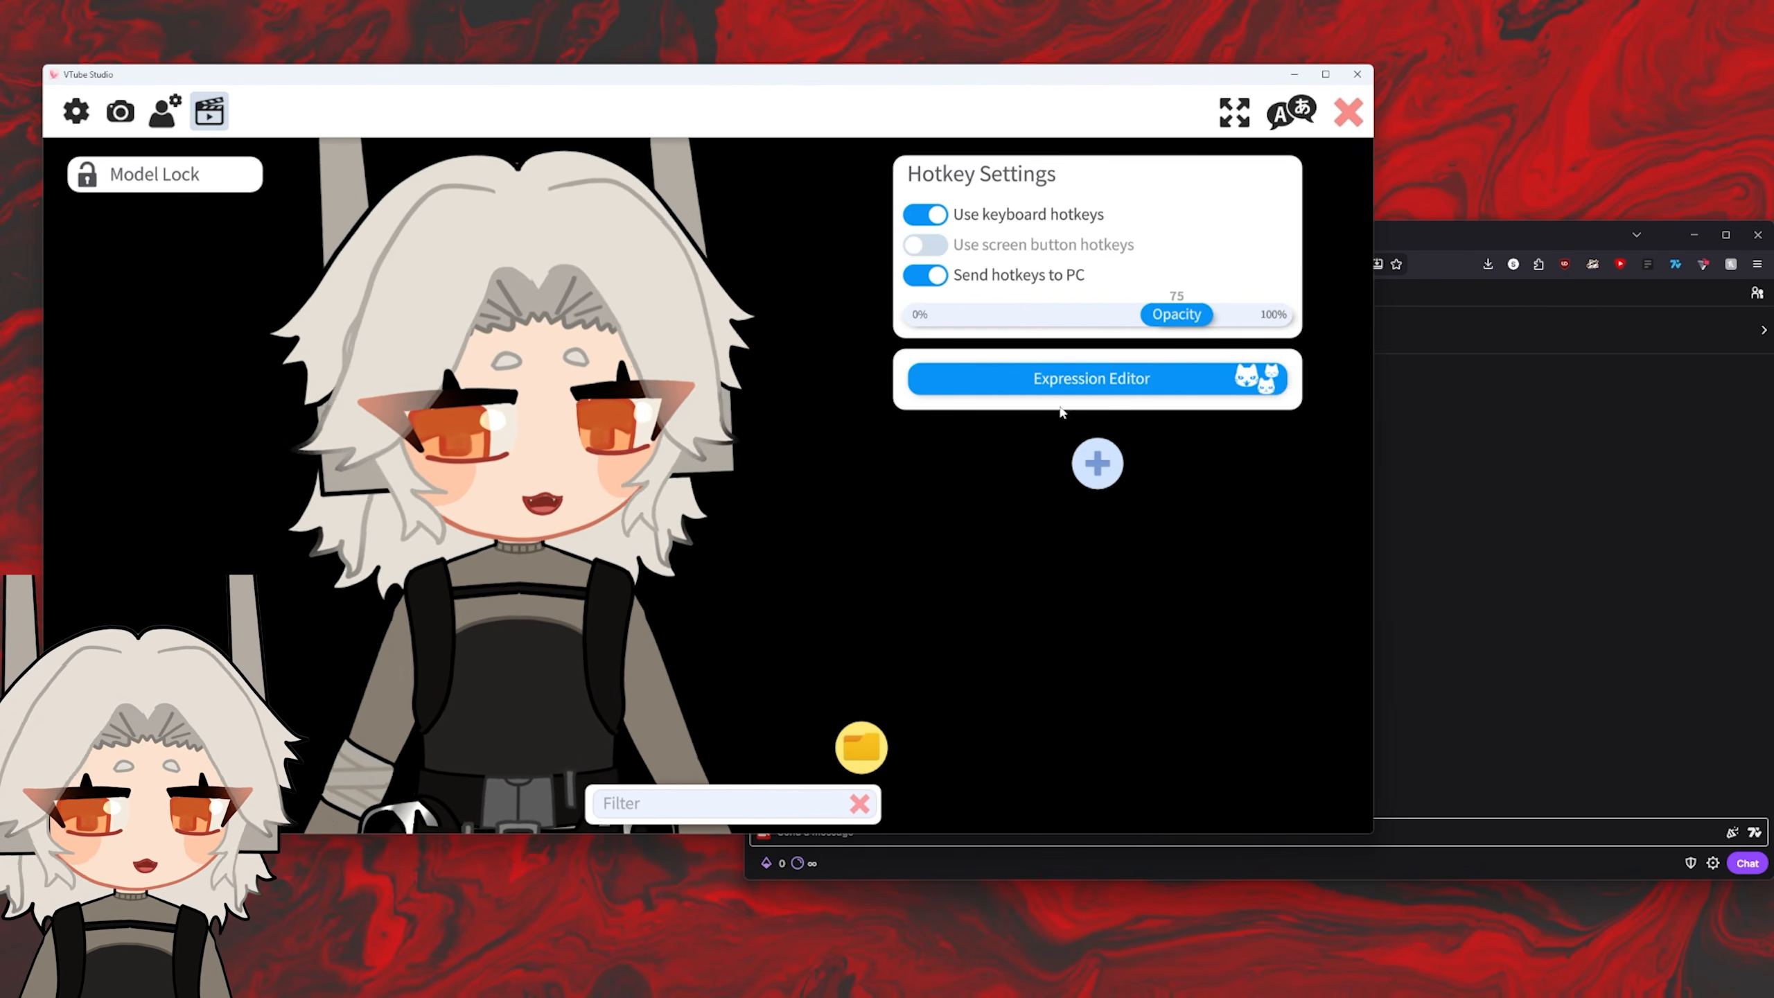
Step: Add a hotkey named rain to the chibi model in VTube Studio with the Load Visual Effects Preset action
{"action": "left_click", "coordinate": [1097, 463]}
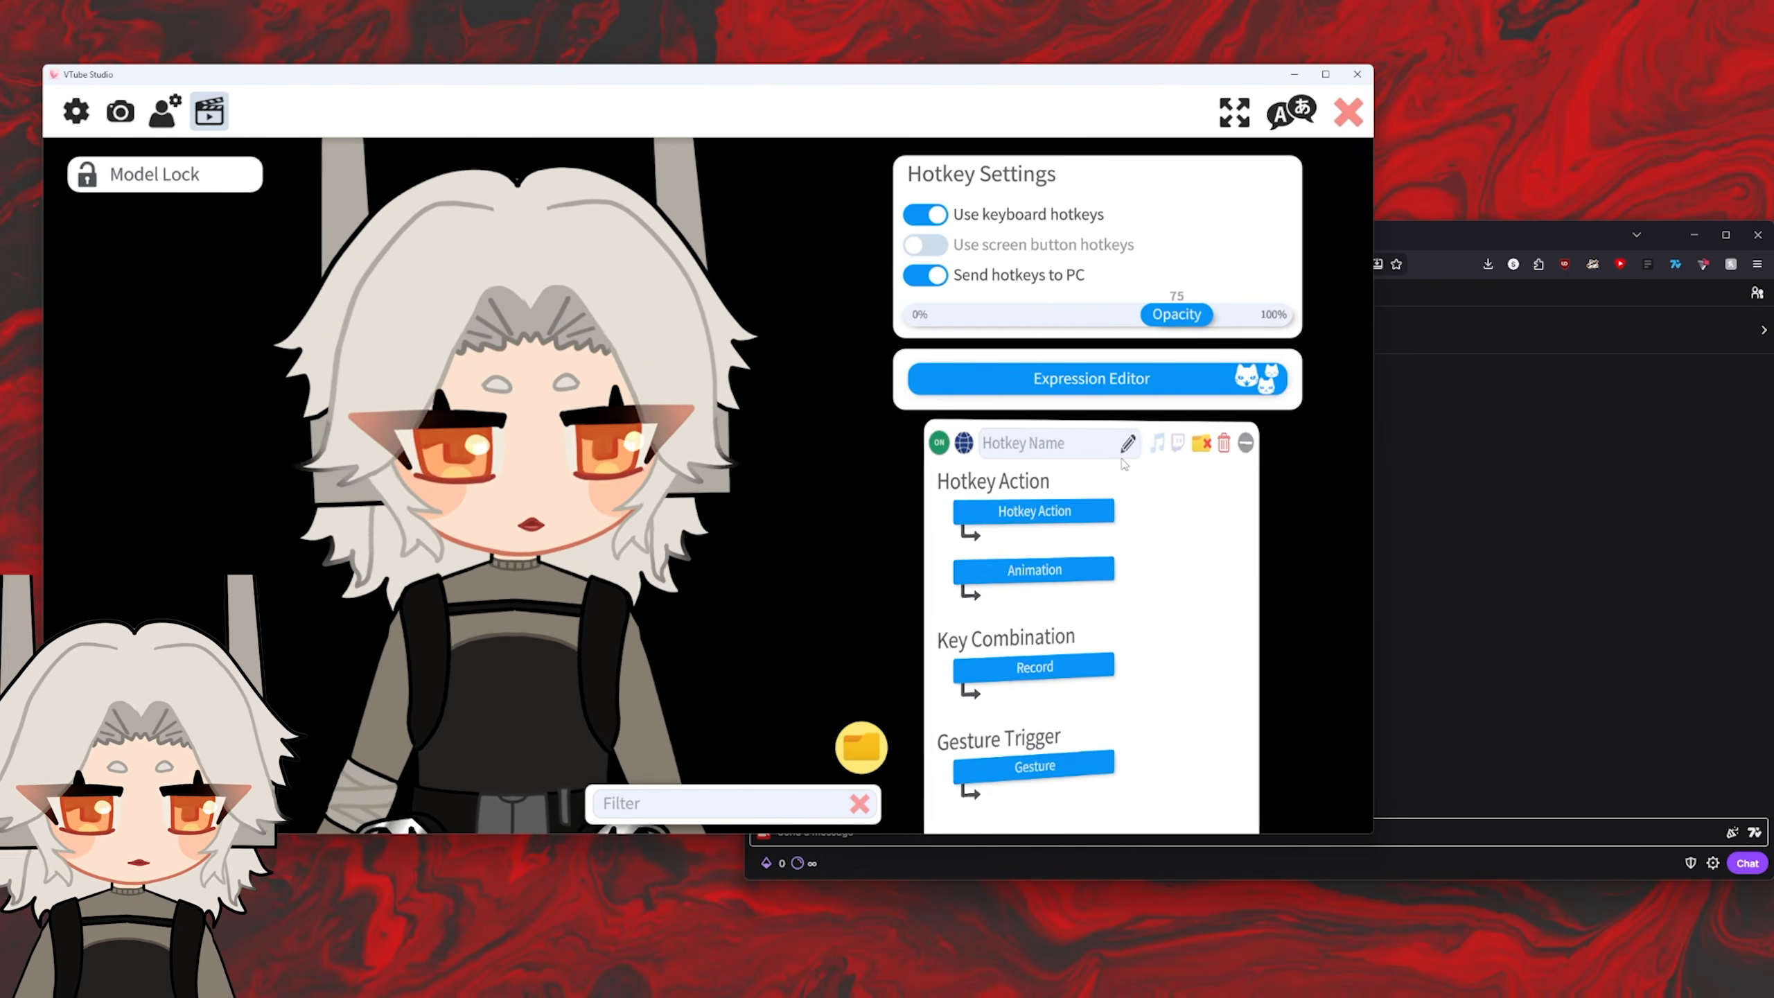
{"action": "scroll", "coordinate": [1127, 361], "scroll_direction": "up", "scroll_amount": 1}
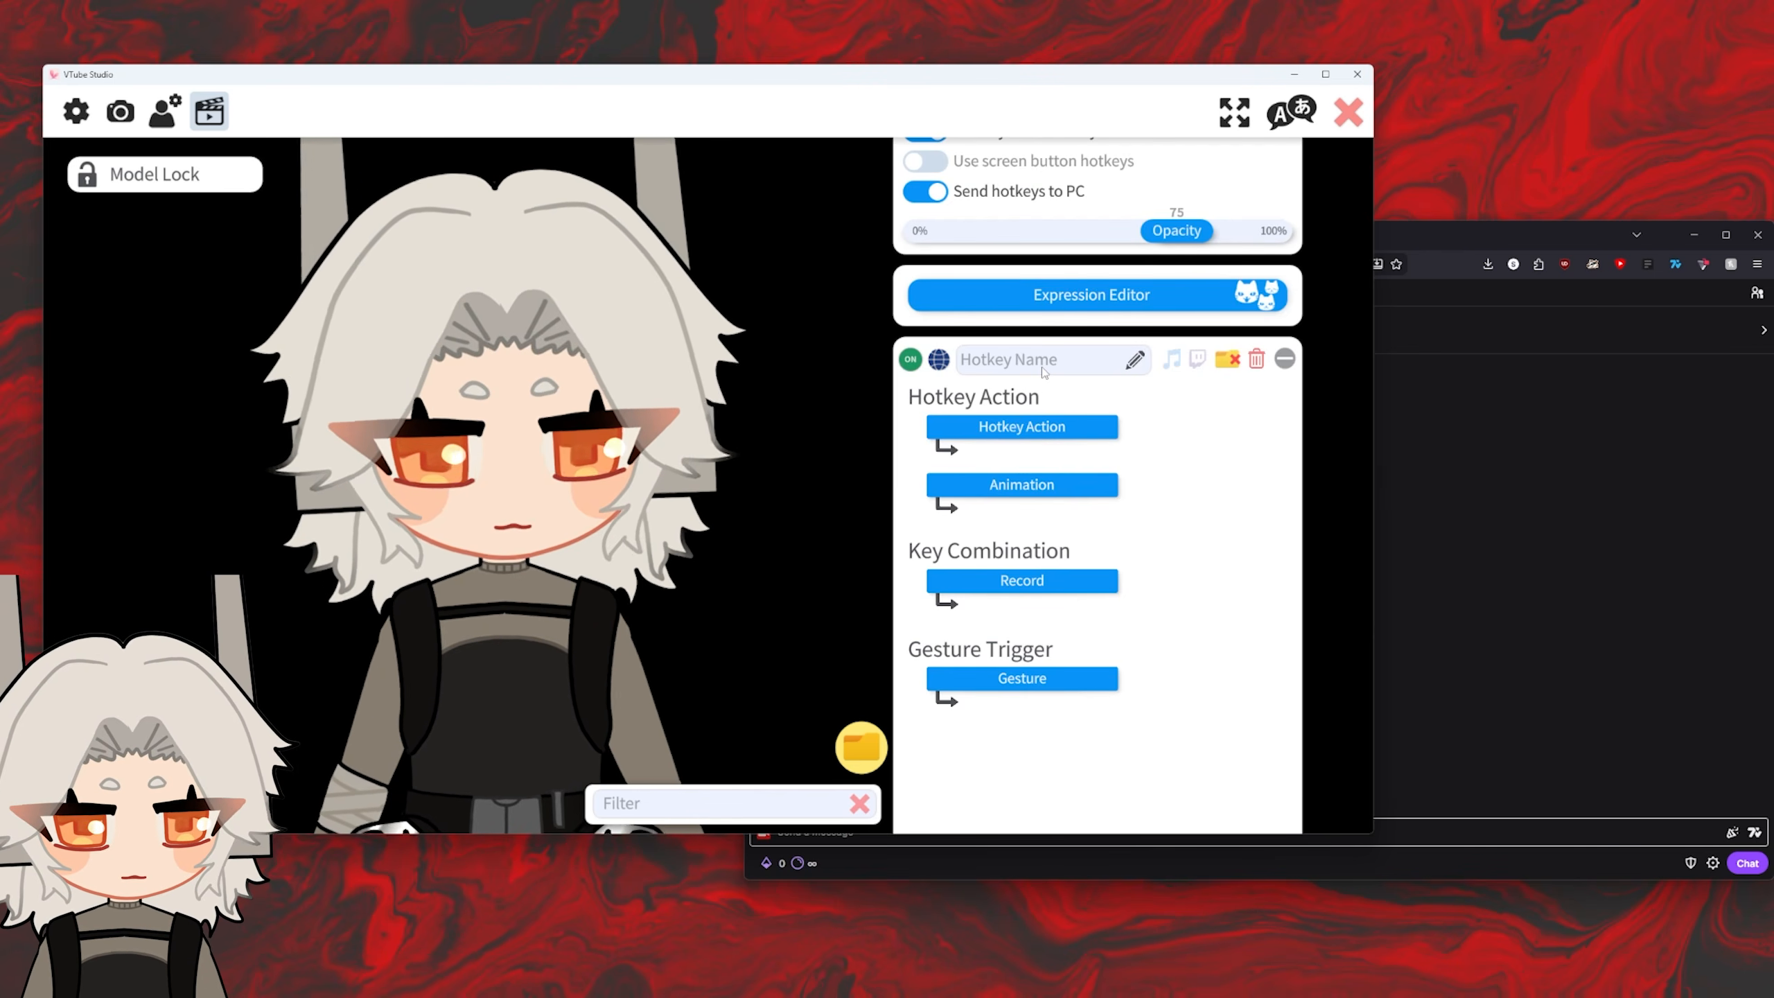
{"action": "left_click", "coordinate": [1126, 362]}
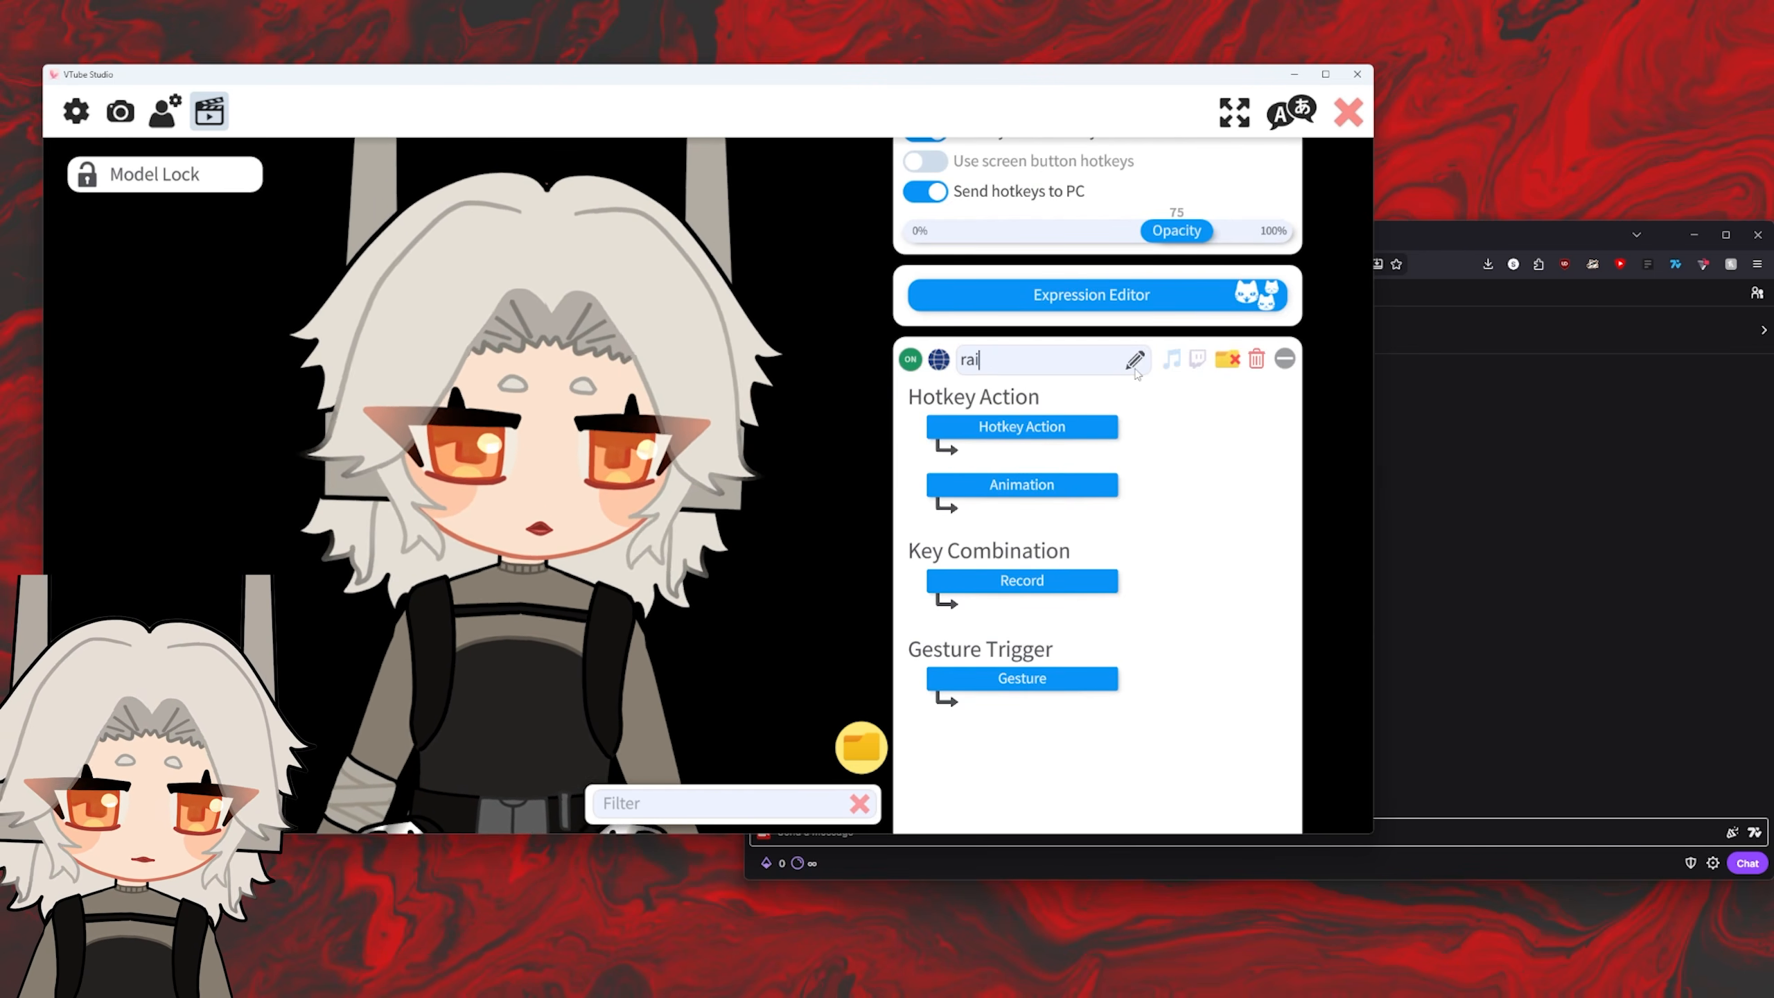
{"action": "type", "text": "rain"}
{"action": "left_click", "coordinate": [1038, 432]}
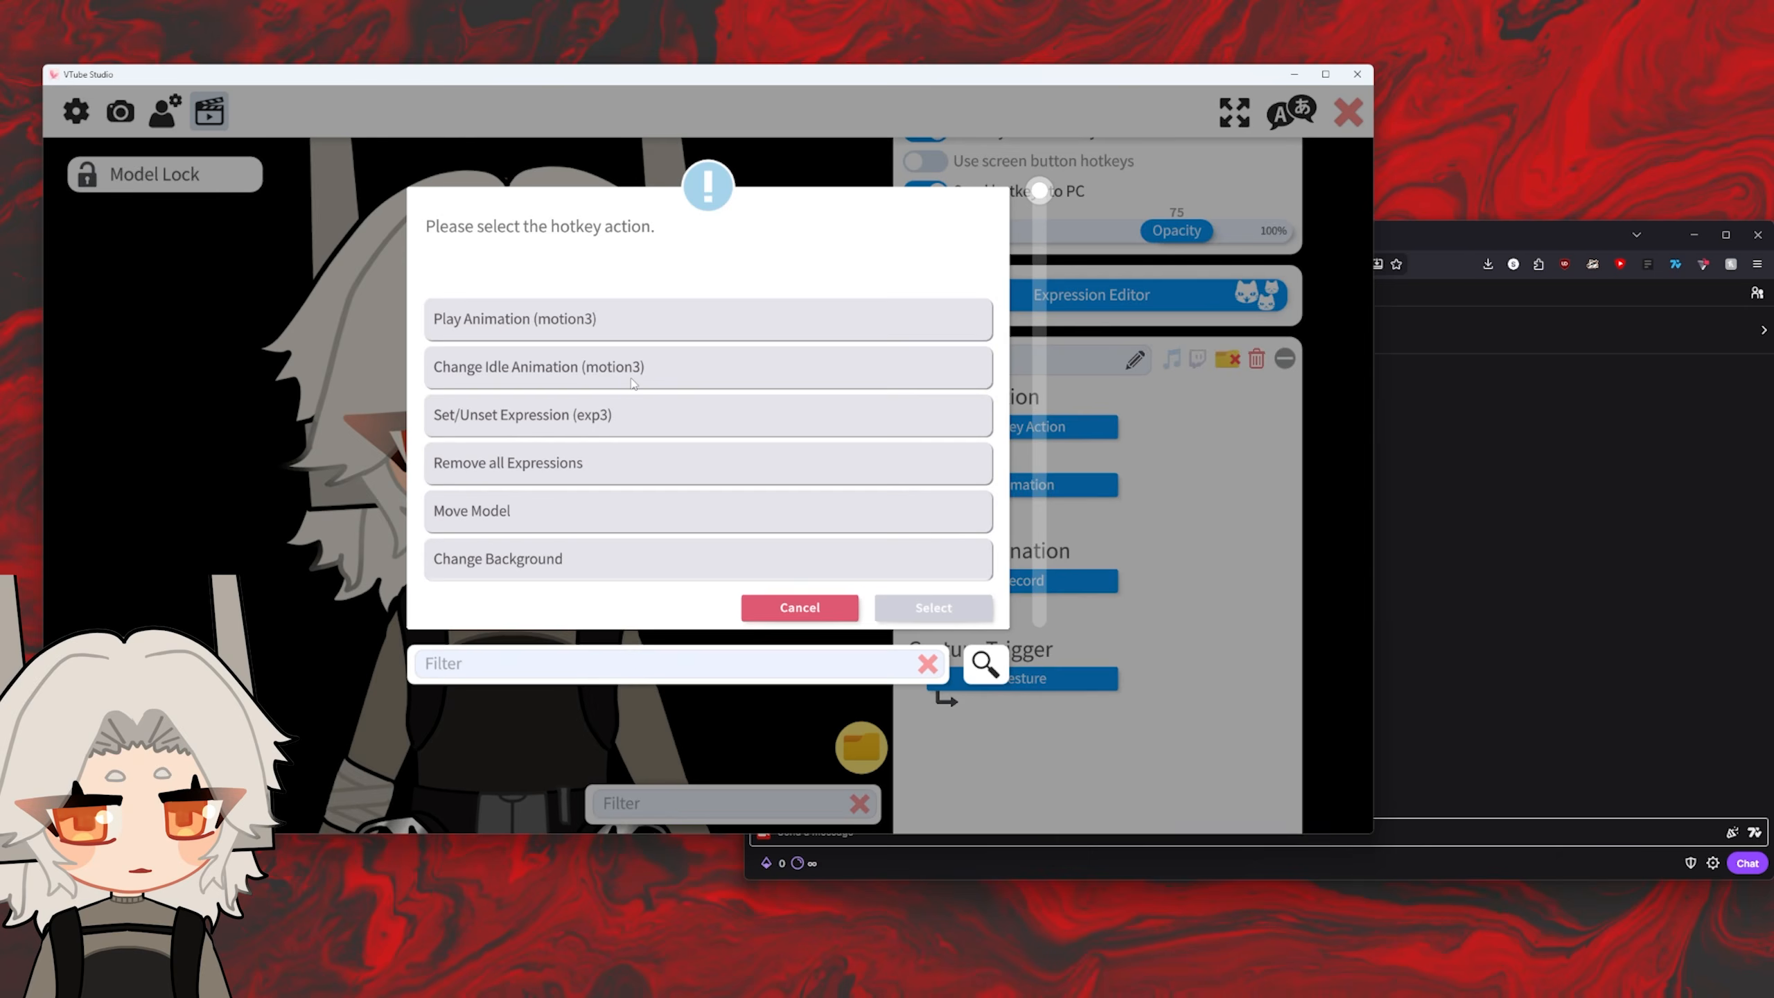
{"action": "type", "text": "eff"}
{"action": "left_click", "coordinate": [624, 316]}
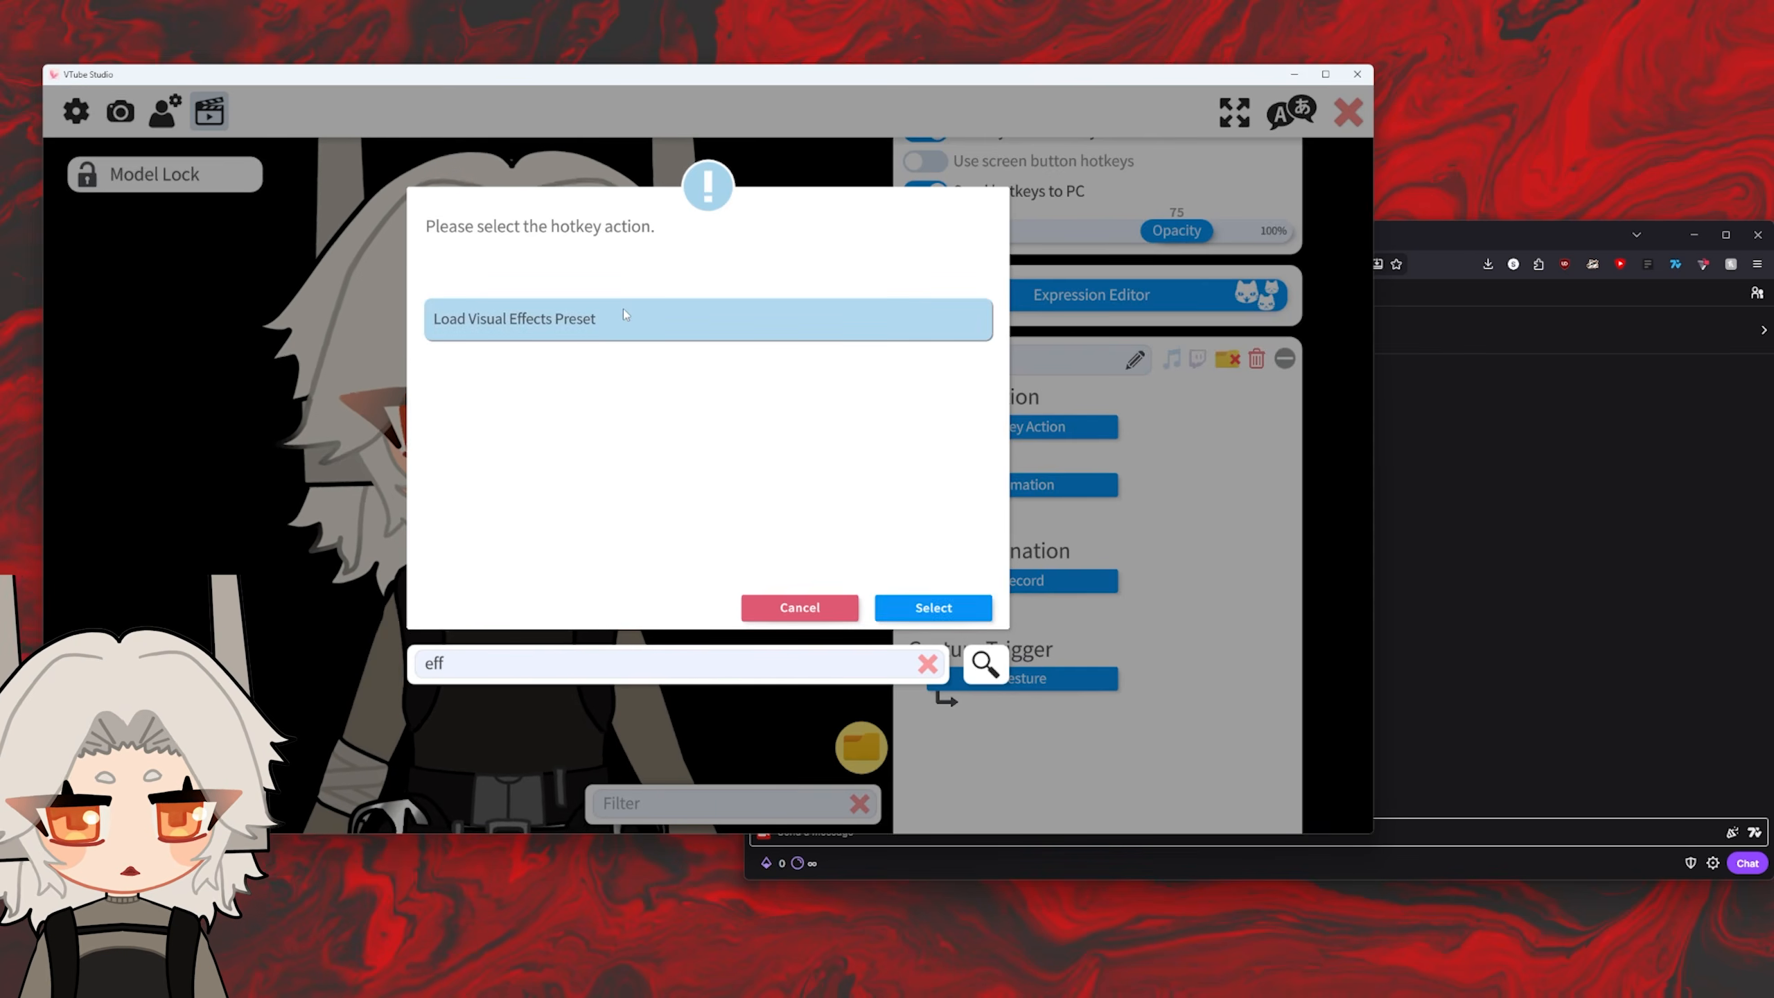
{"action": "left_click", "coordinate": [934, 607]}
Step: Assign the Rain preset to the chibi model's rain hotkey
{"action": "left_click", "coordinate": [1009, 487]}
{"action": "type", "text": "rai"}
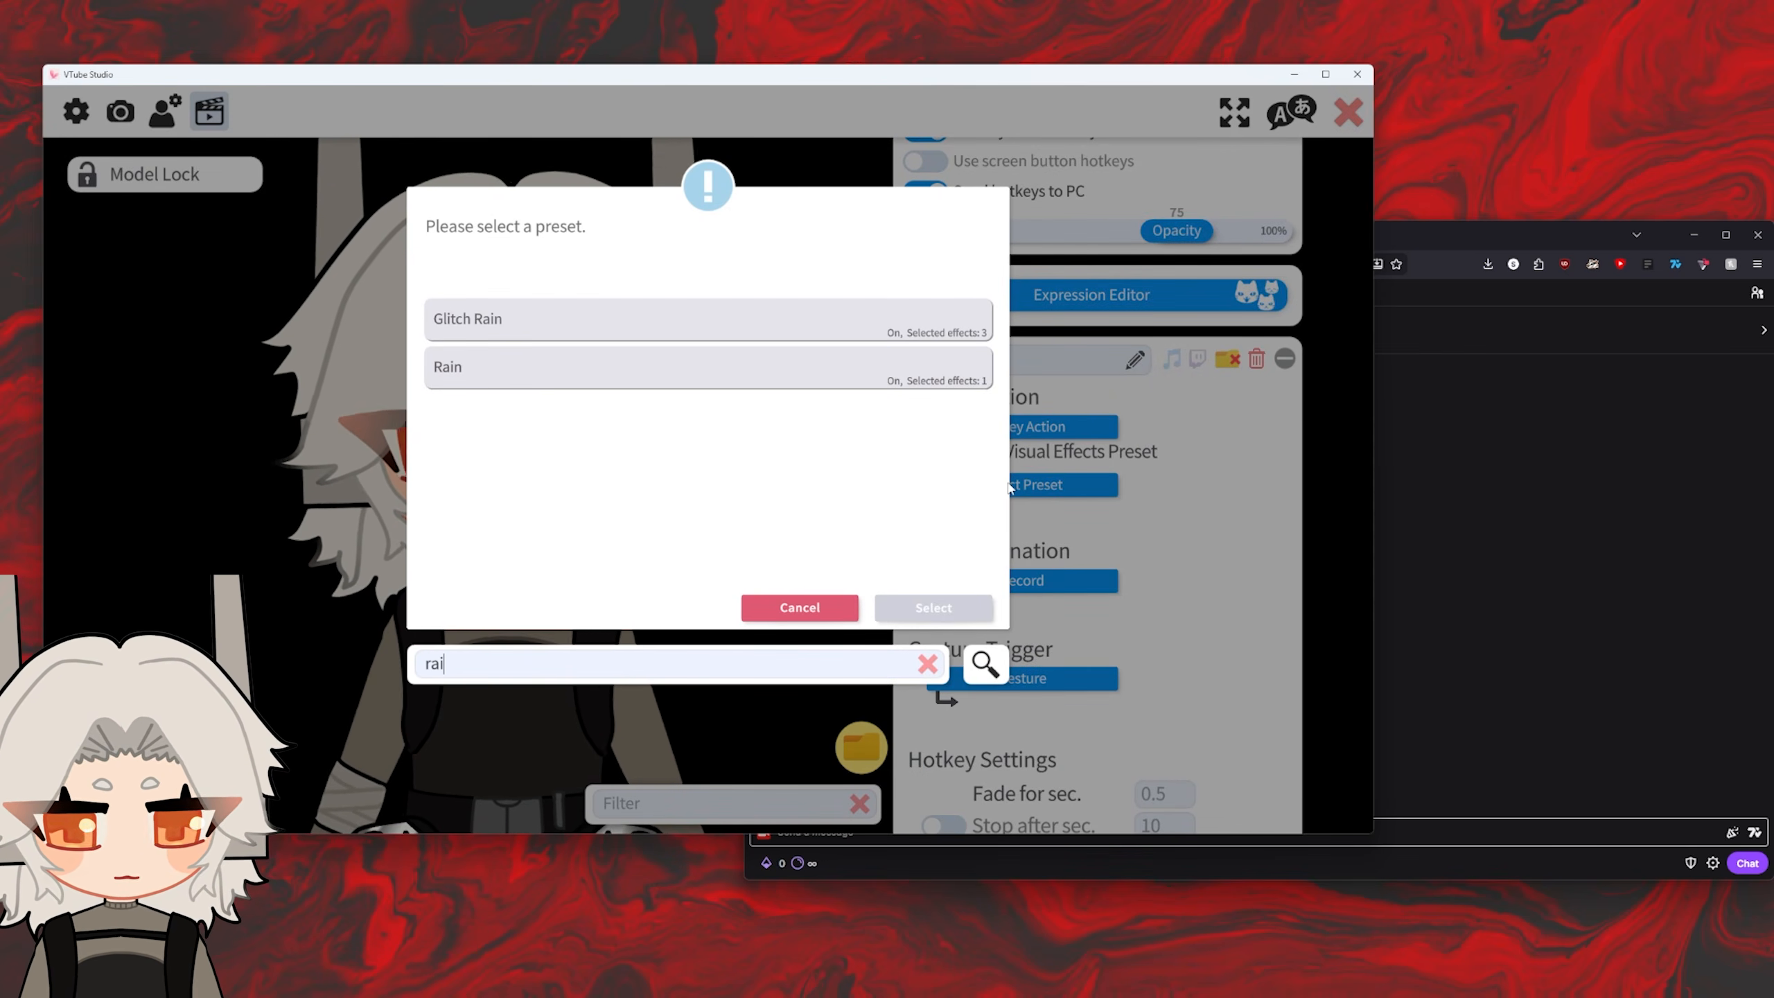
{"action": "left_click", "coordinate": [698, 367]}
{"action": "left_click", "coordinate": [934, 607]}
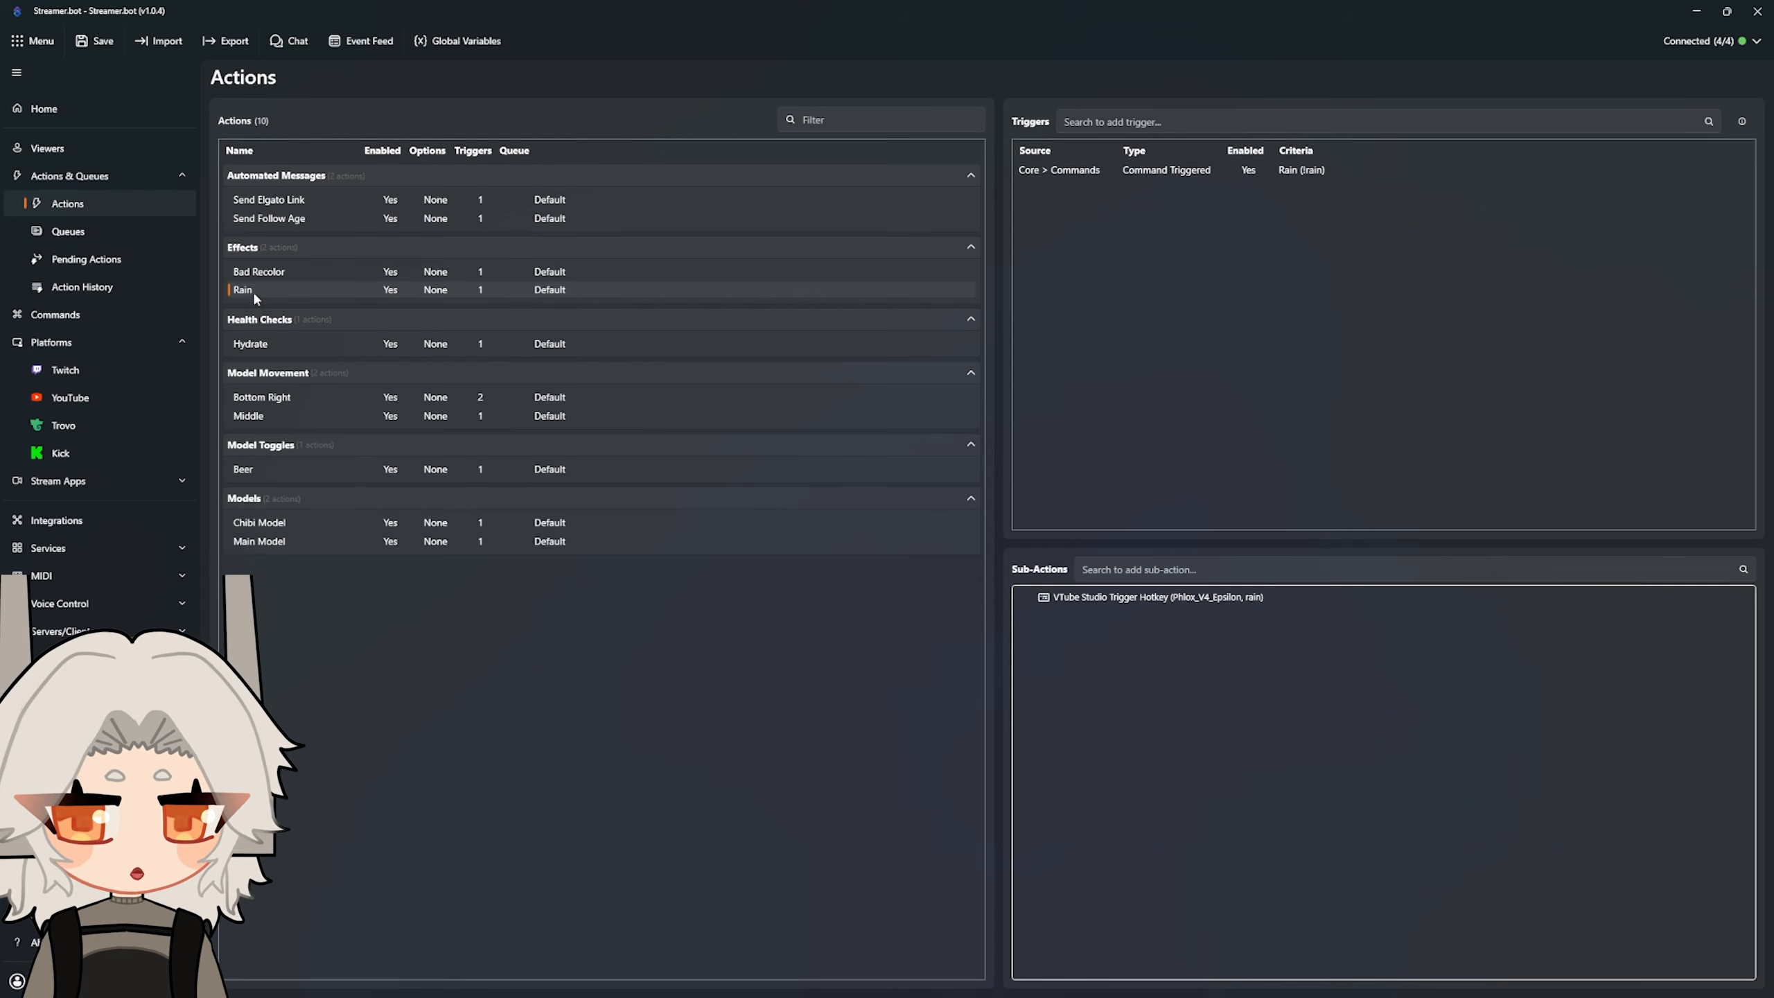
Step: Delete the model-specific VTube Studio Trigger Hotkey sub-action from the Rain action in Streamer.bot
{"action": "left_click", "coordinate": [1101, 604]}
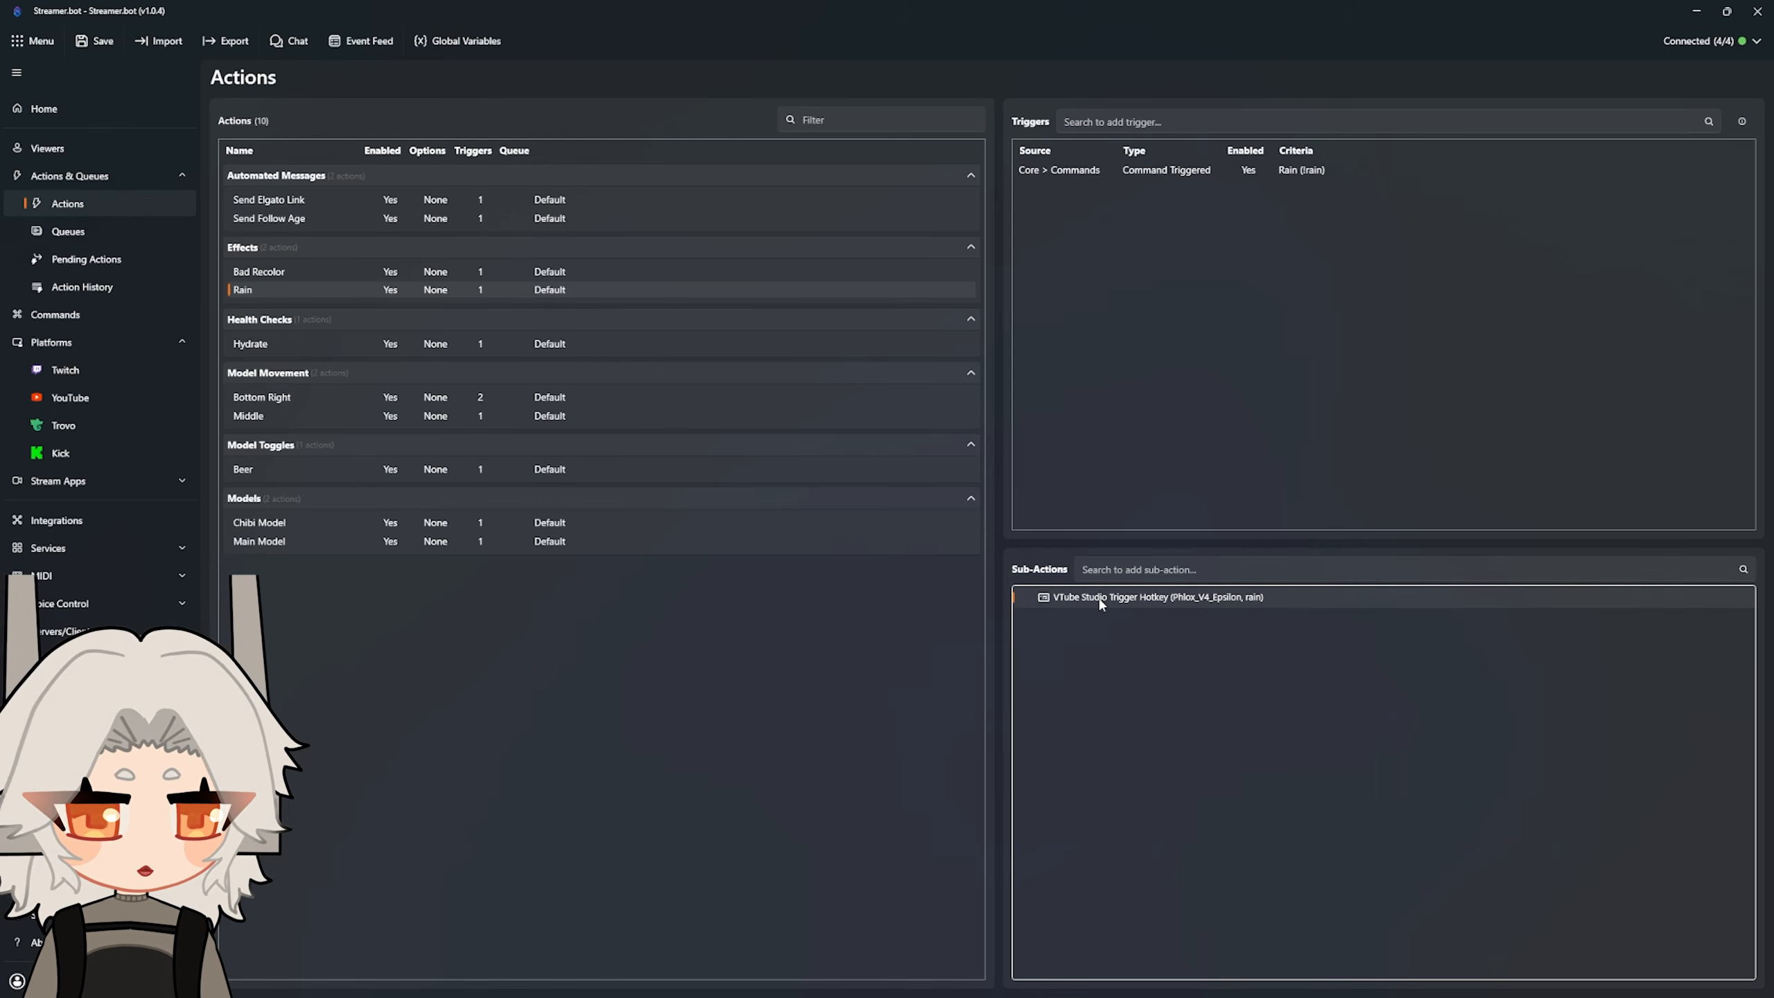
{"action": "double_click", "coordinate": [1102, 603]}
{"action": "left_click", "coordinate": [1062, 533]}
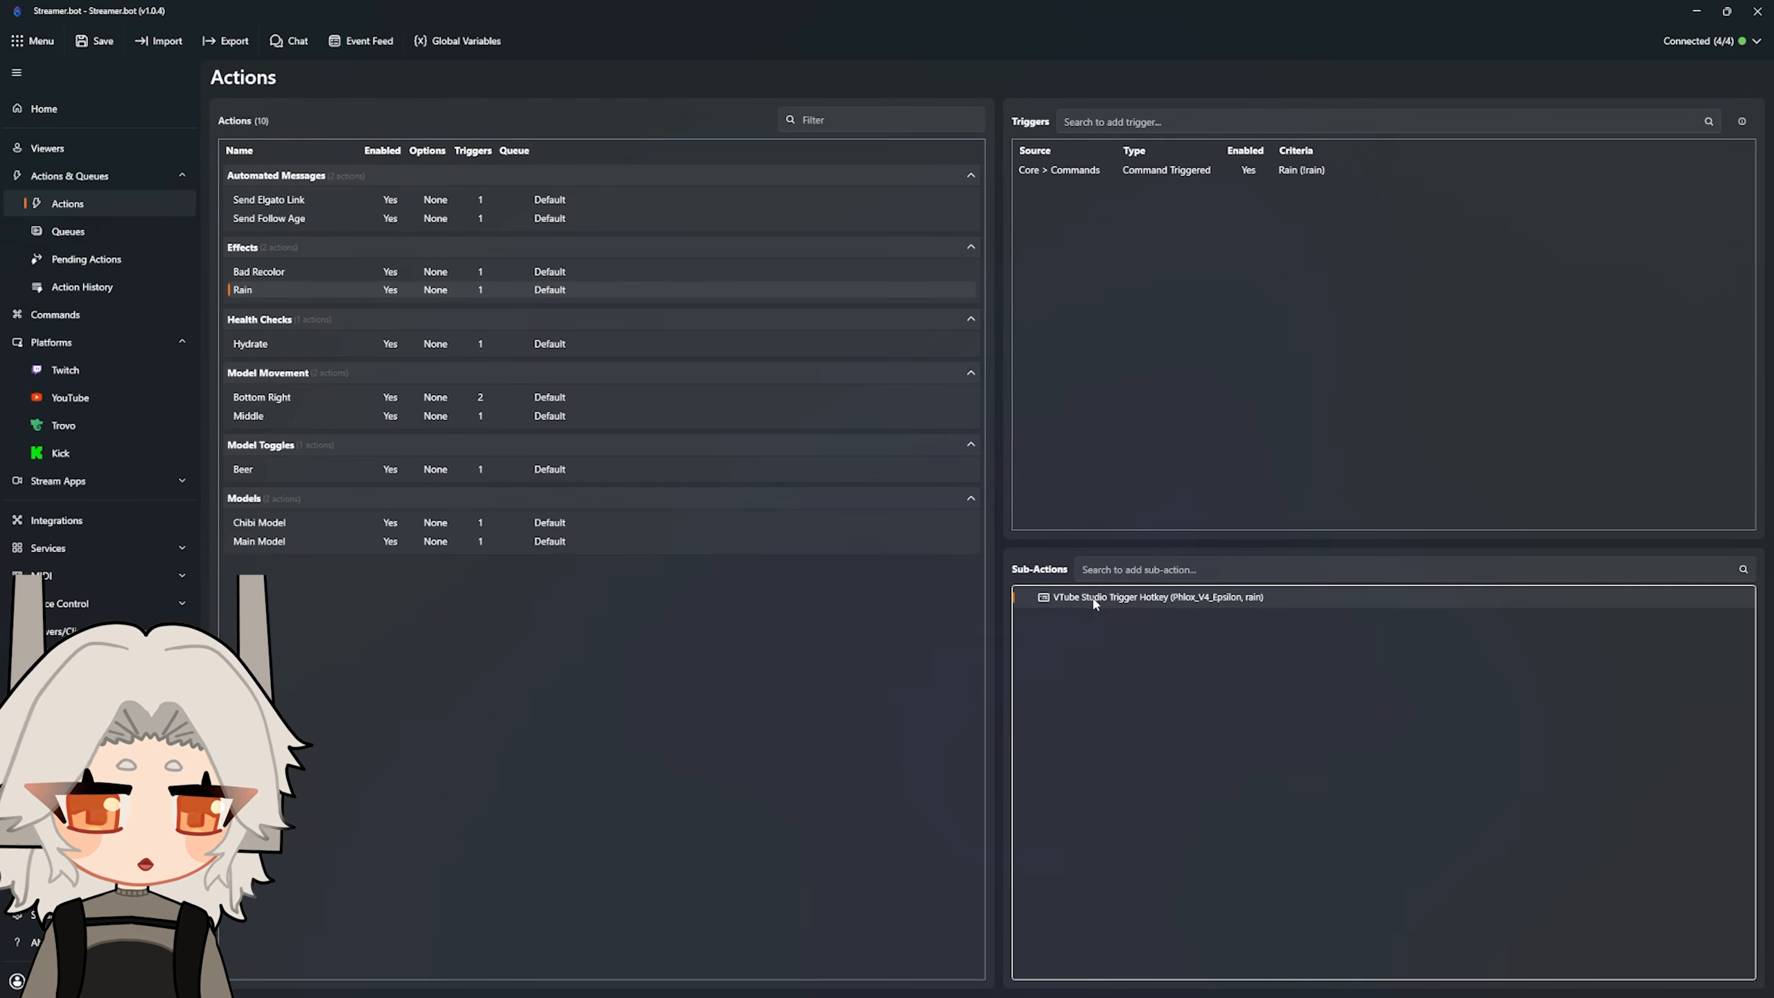
{"action": "right_click", "coordinate": [1094, 598]}
{"action": "left_click", "coordinate": [1137, 731]}
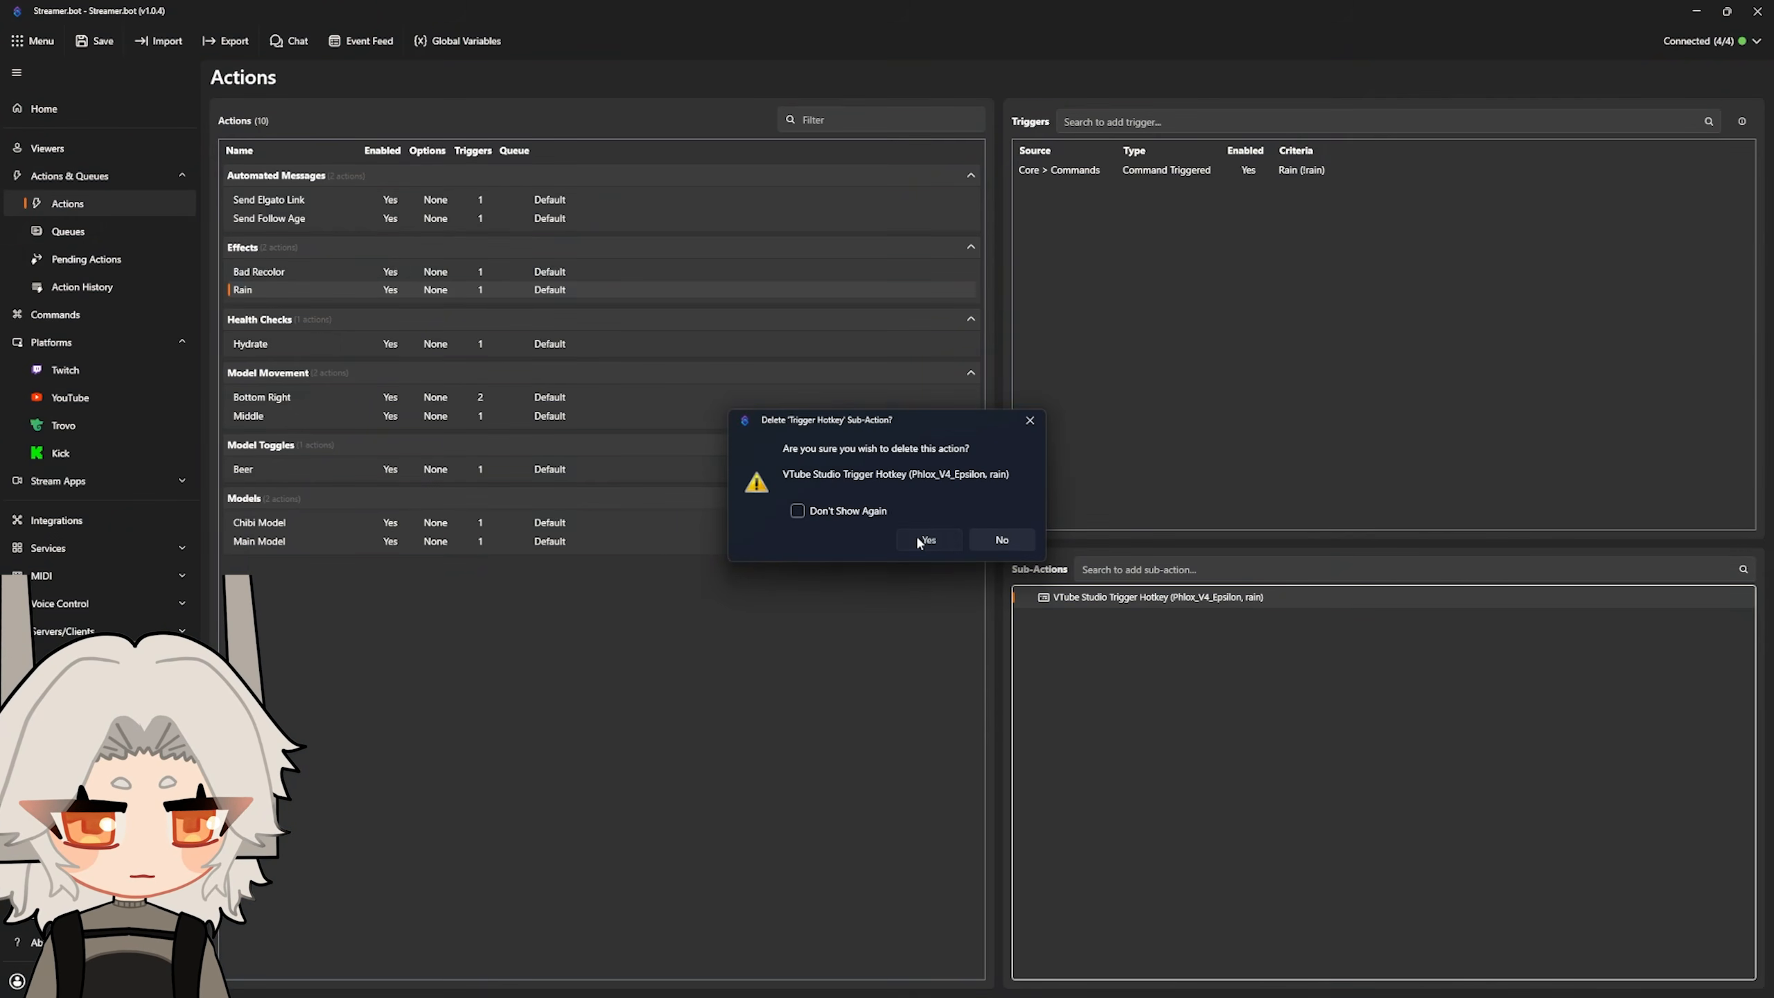
{"action": "left_click", "coordinate": [919, 539]}
Step: Add a VTube Studio Trigger Hotkey by Name sub-action to the Rain action using the name rain
{"action": "right_click", "coordinate": [1050, 608]}
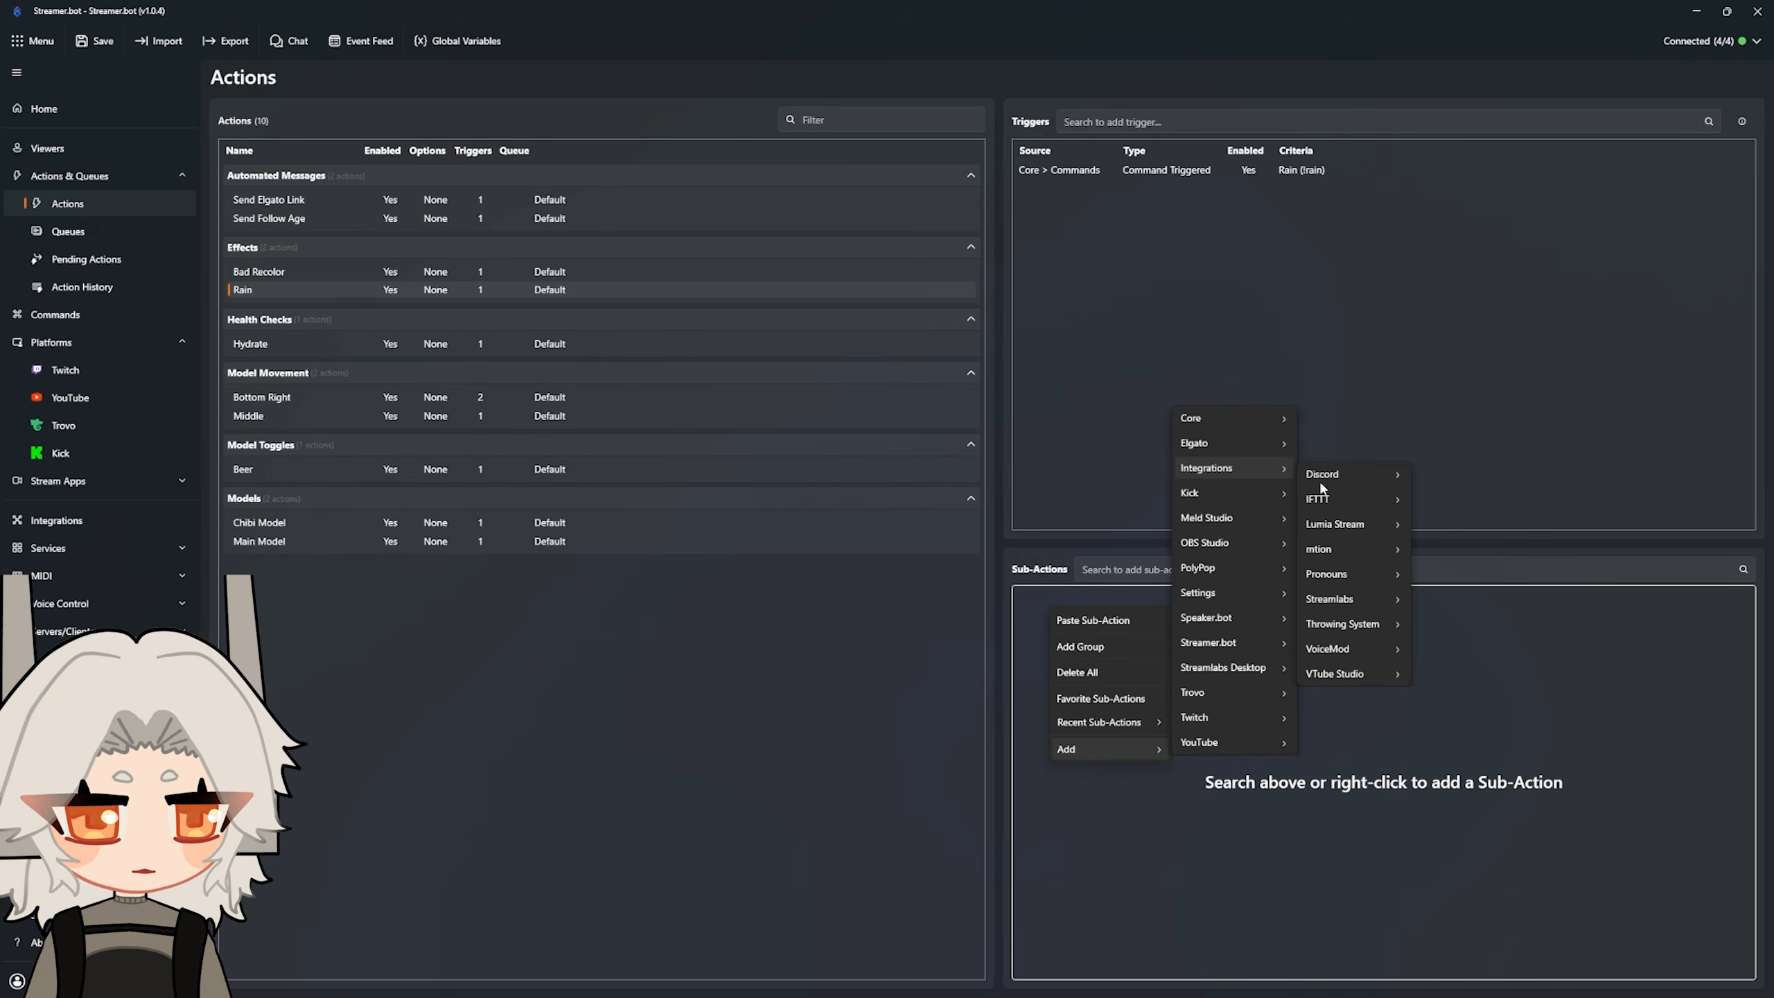
{"action": "mouse_move", "coordinate": [1329, 676]}
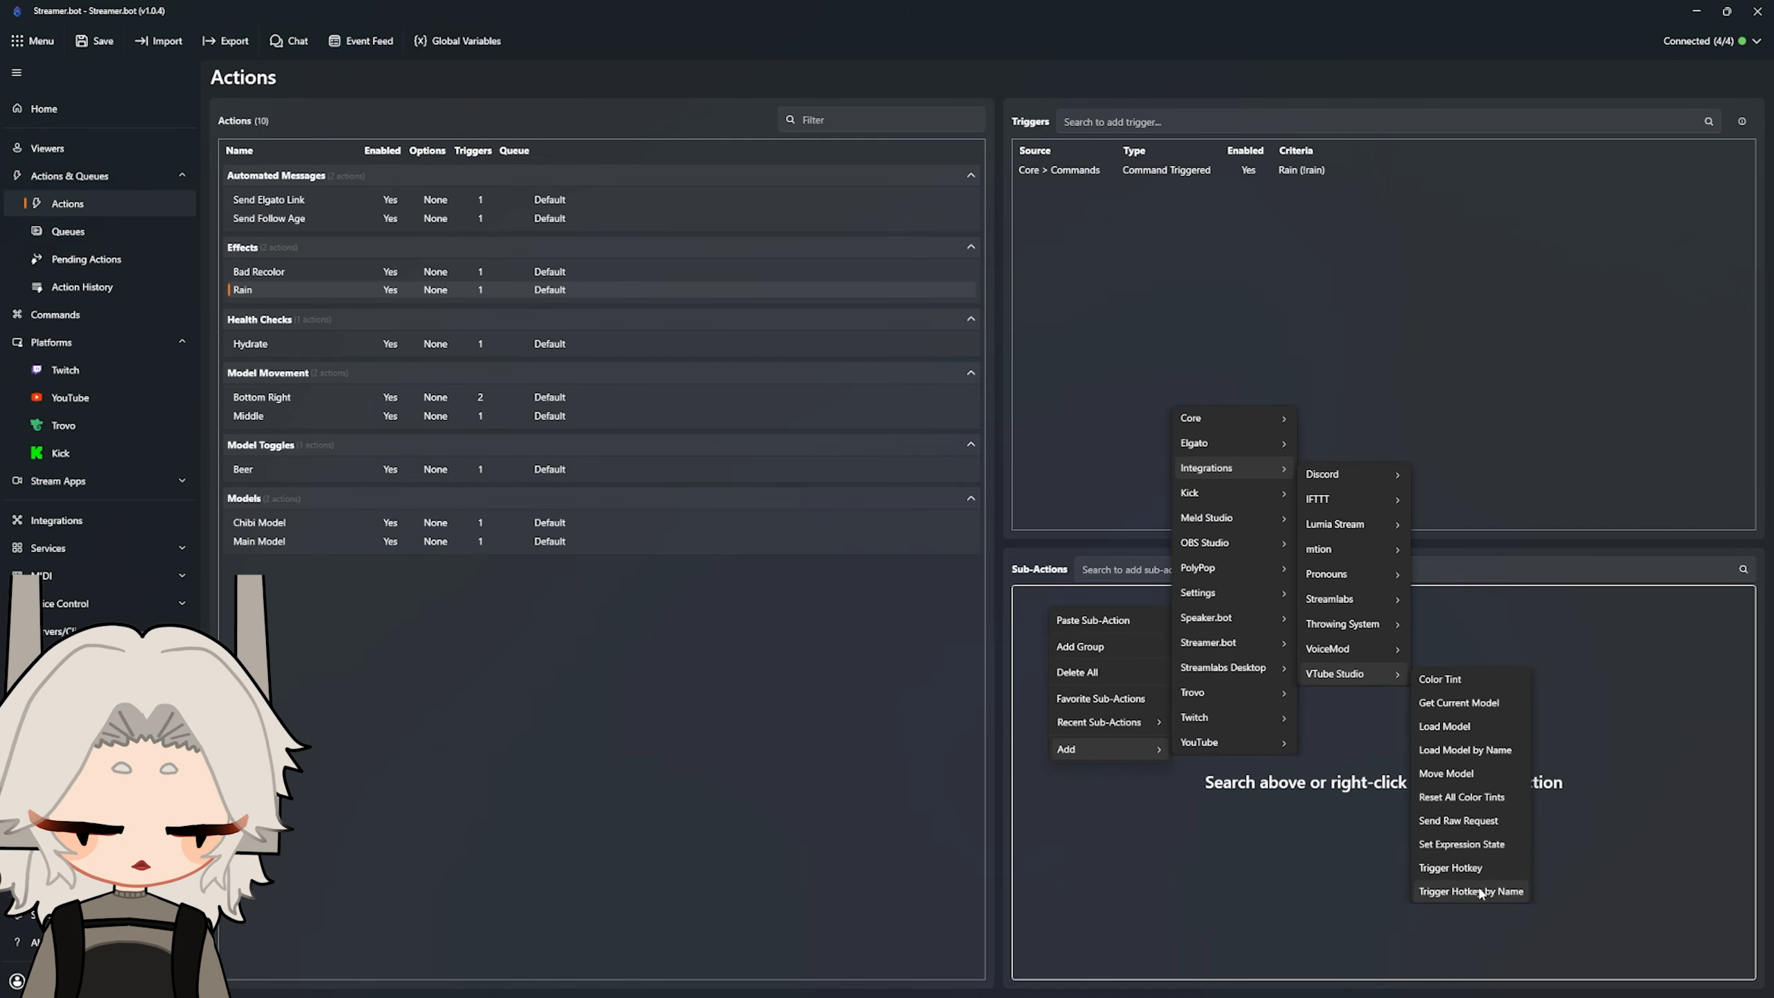
{"action": "left_click", "coordinate": [1471, 892]}
{"action": "left_click", "coordinate": [868, 474]}
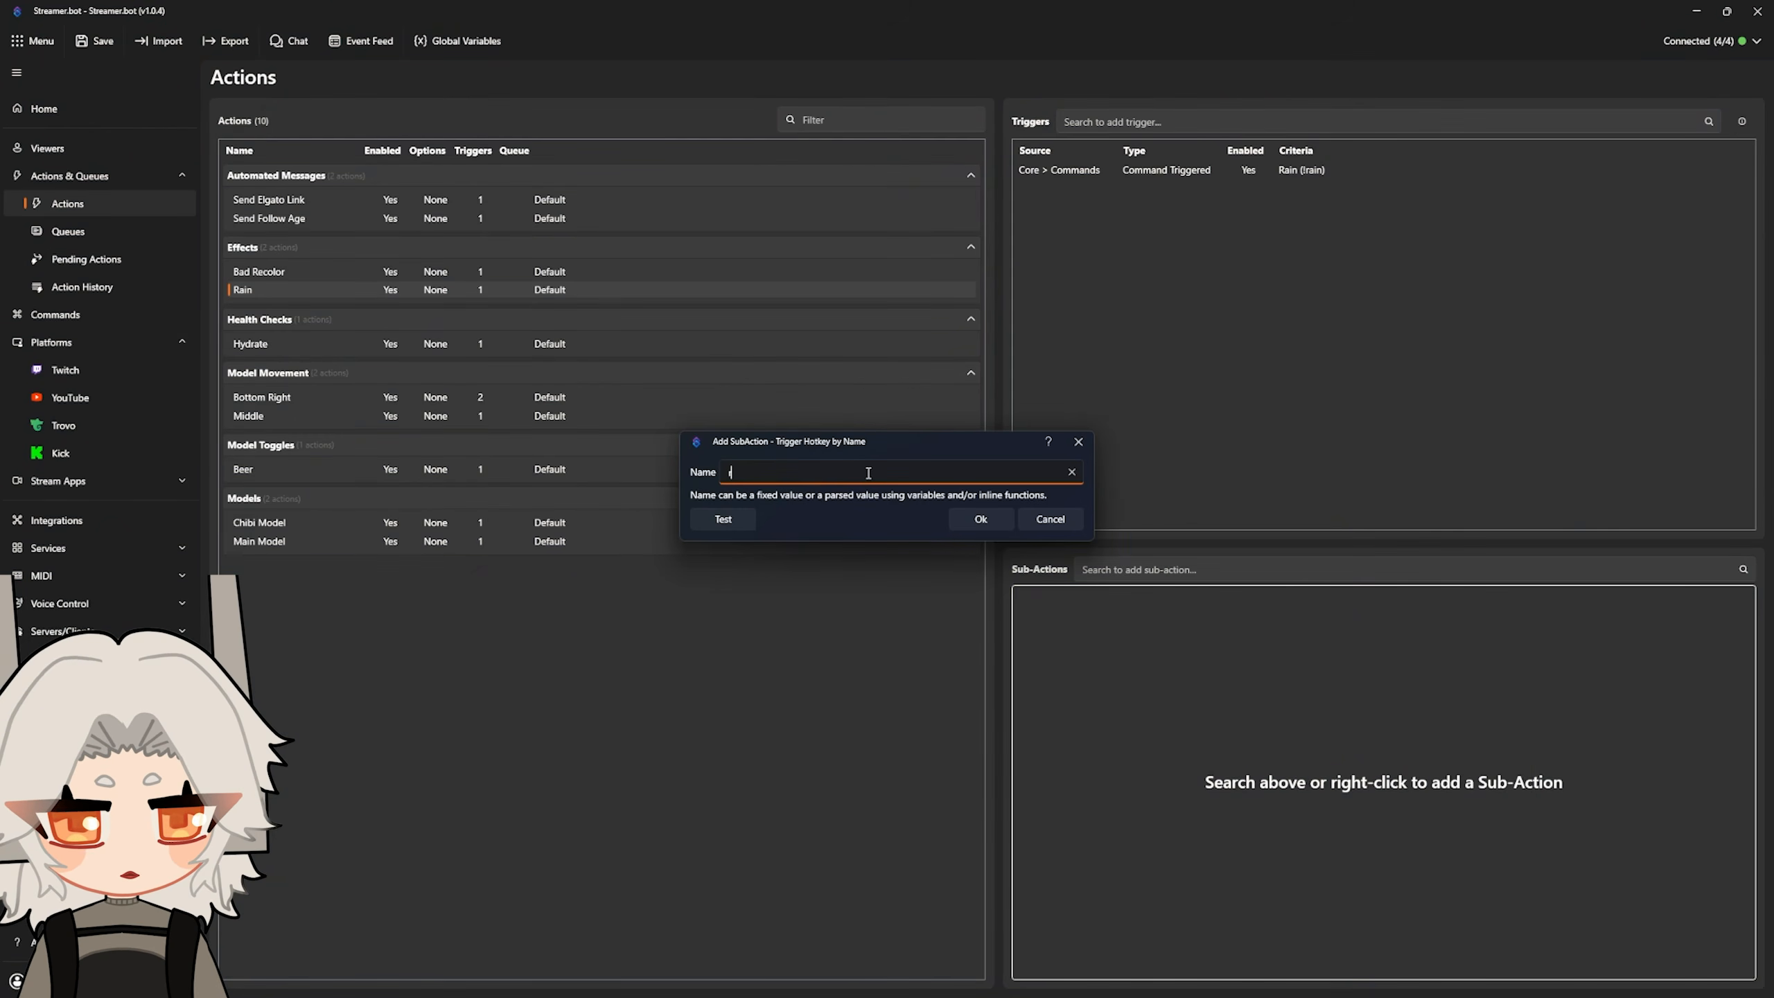
{"action": "left_click", "coordinate": [977, 517]}
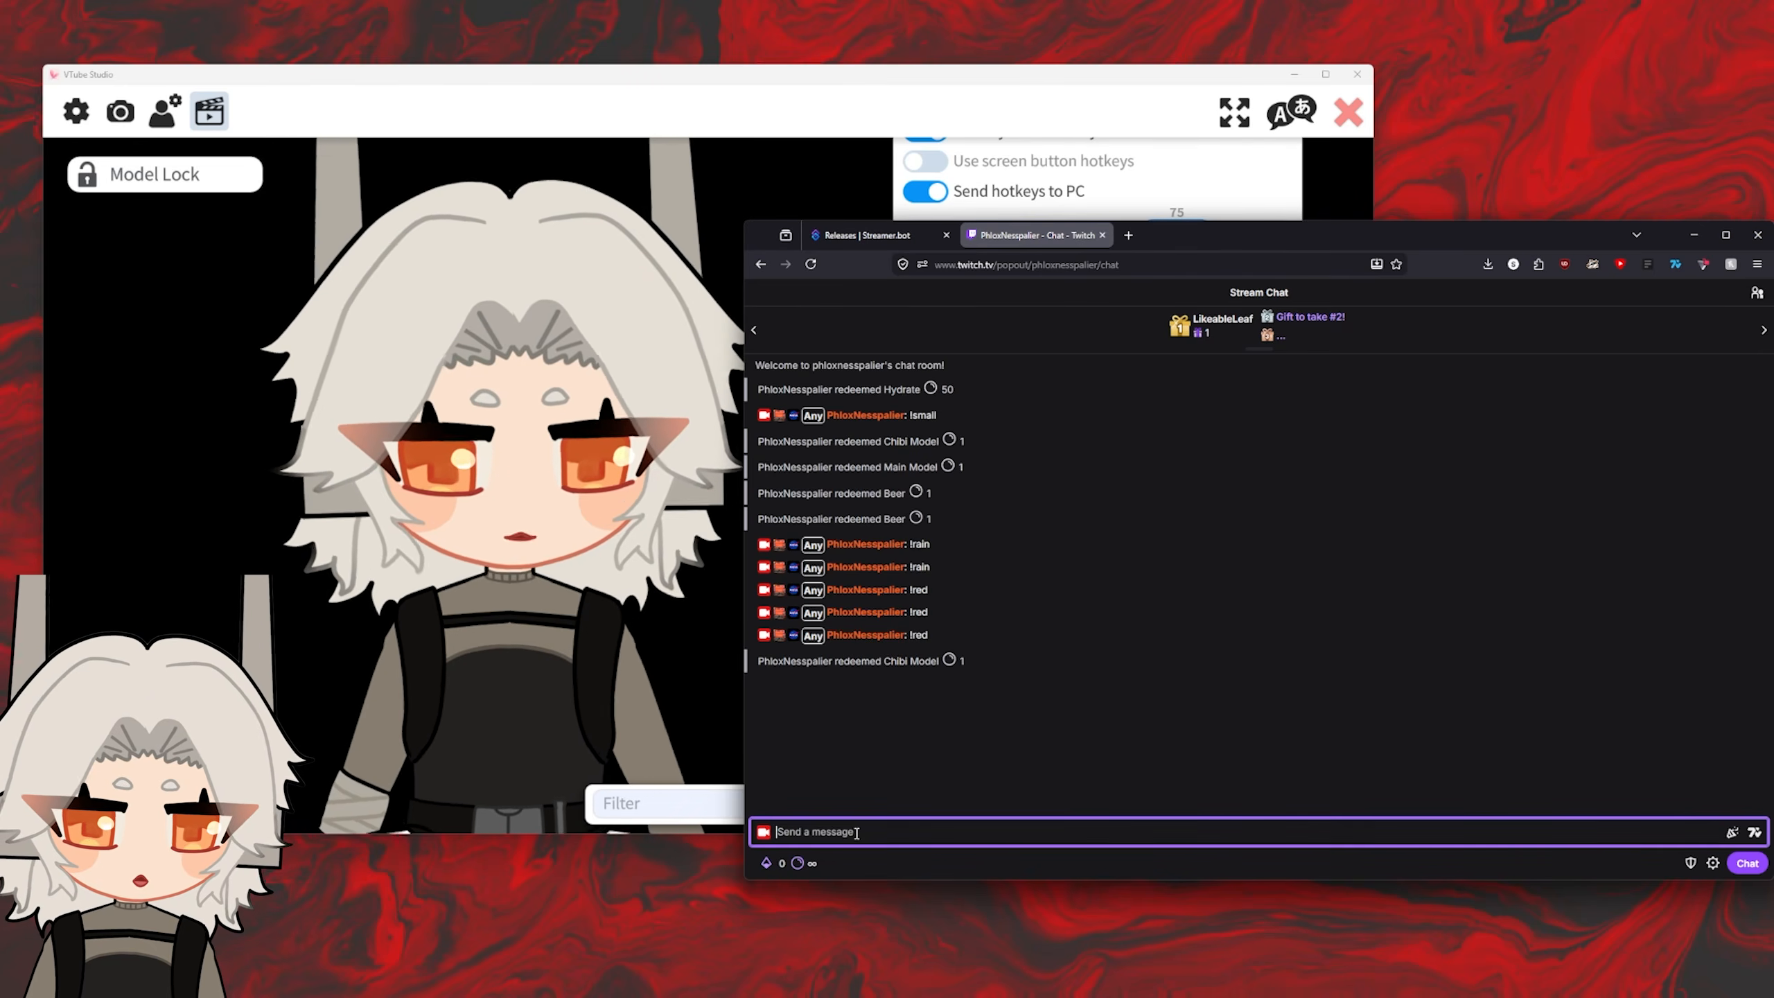
Step: Test the rain command on the chibi model by sending !rain twice in the Twitch chat
{"action": "type", "text": "!rain"}
{"action": "key", "text": "Return"}
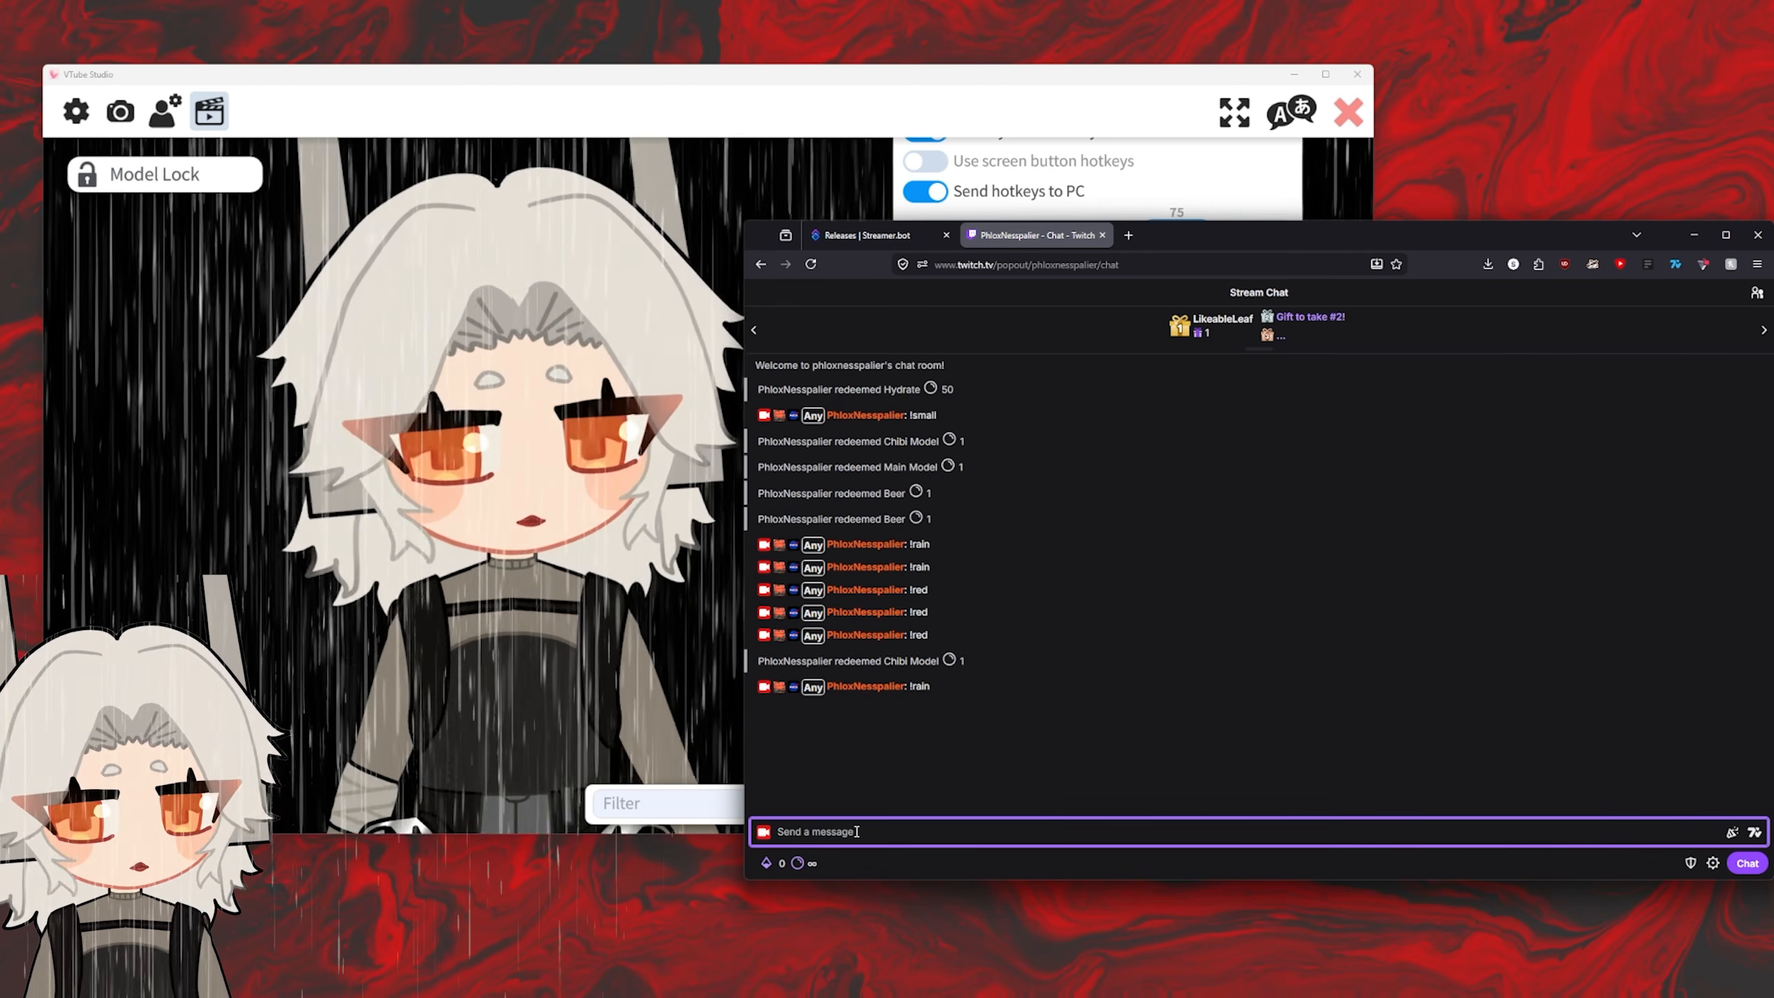
{"action": "type", "text": "!rain"}
{"action": "key", "text": "Return"}
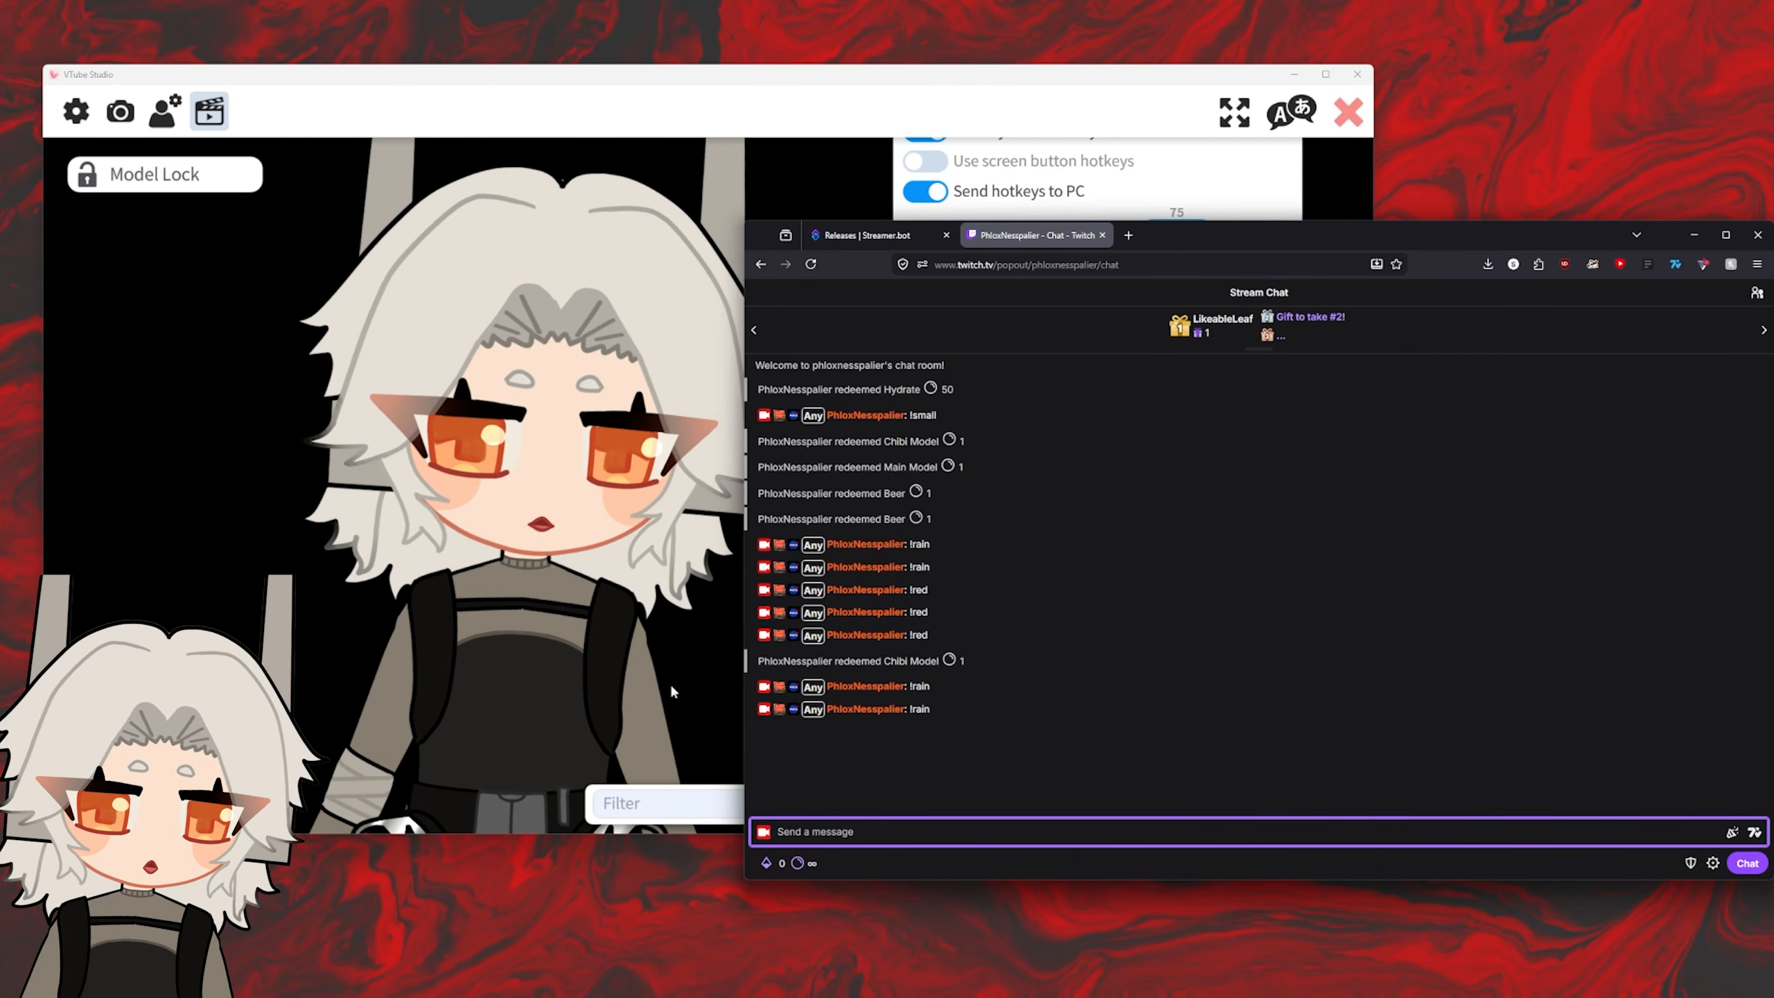
Step: Redeem the Main Model reward in the Twitch chat and send !rain to test the command on that model
{"action": "left_click", "coordinate": [797, 863]}
{"action": "left_click", "coordinate": [862, 594]}
{"action": "left_click", "coordinate": [887, 816]}
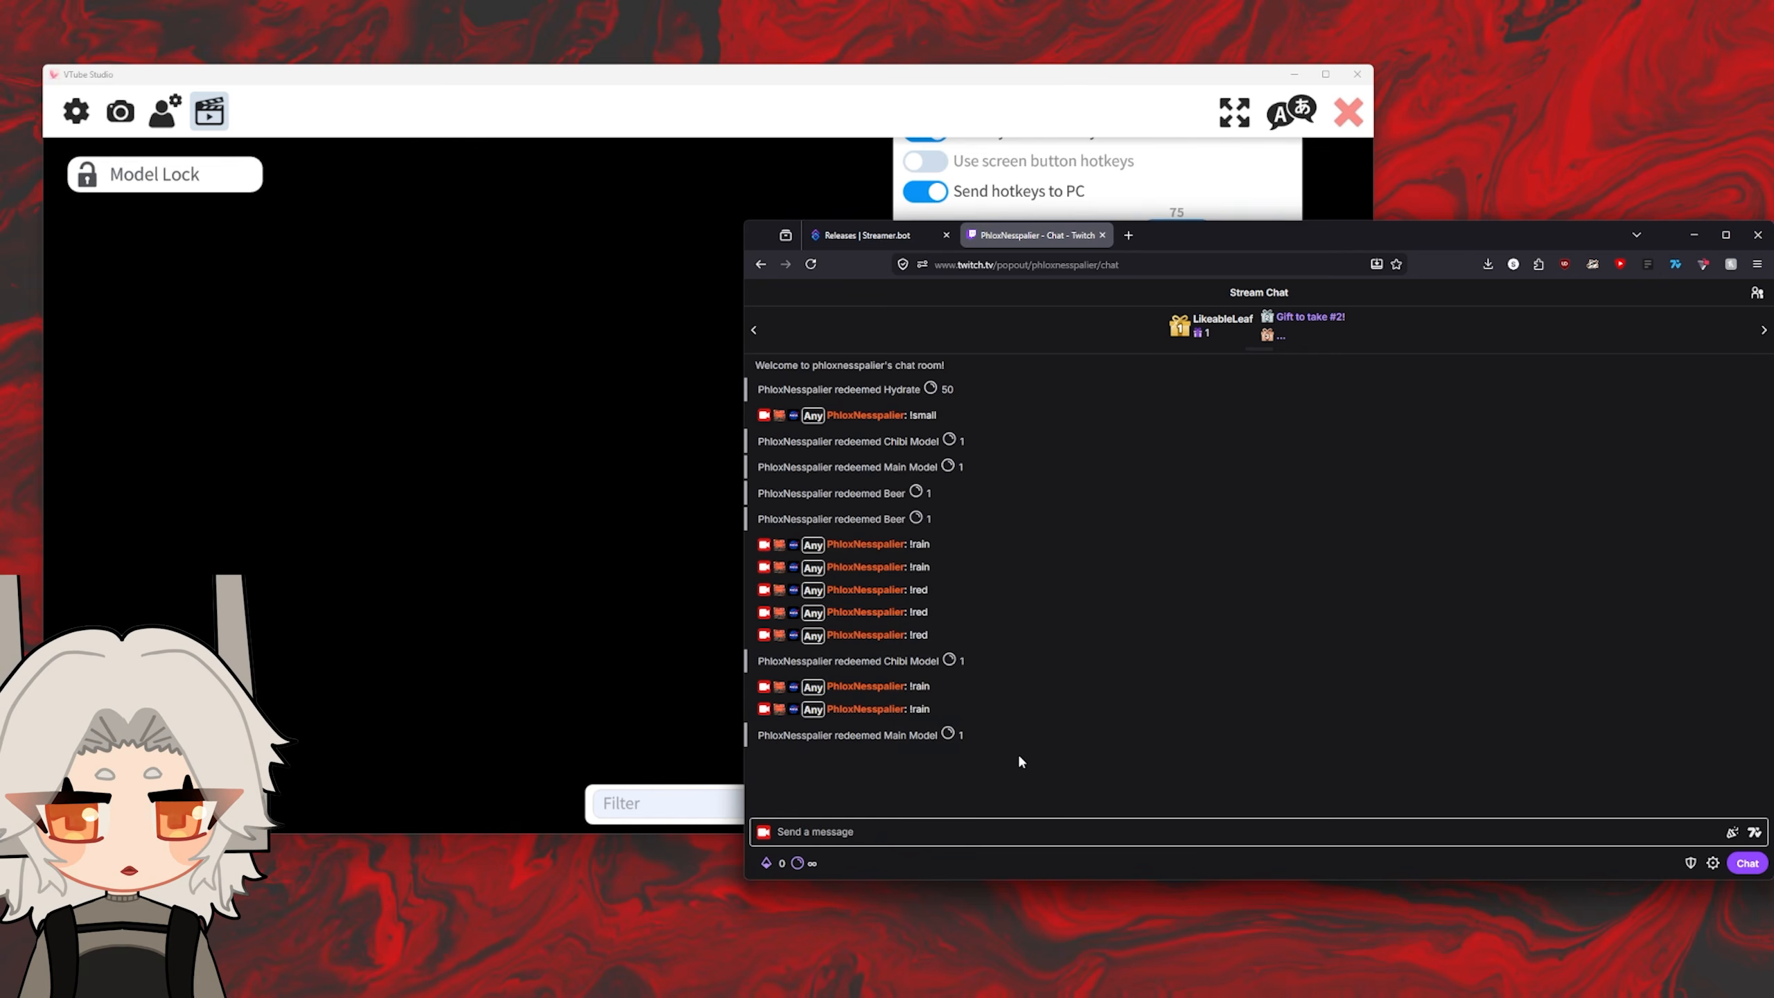
{"action": "left_click", "coordinate": [955, 832]}
{"action": "type", "text": "!rain"}
{"action": "key", "text": "Return"}
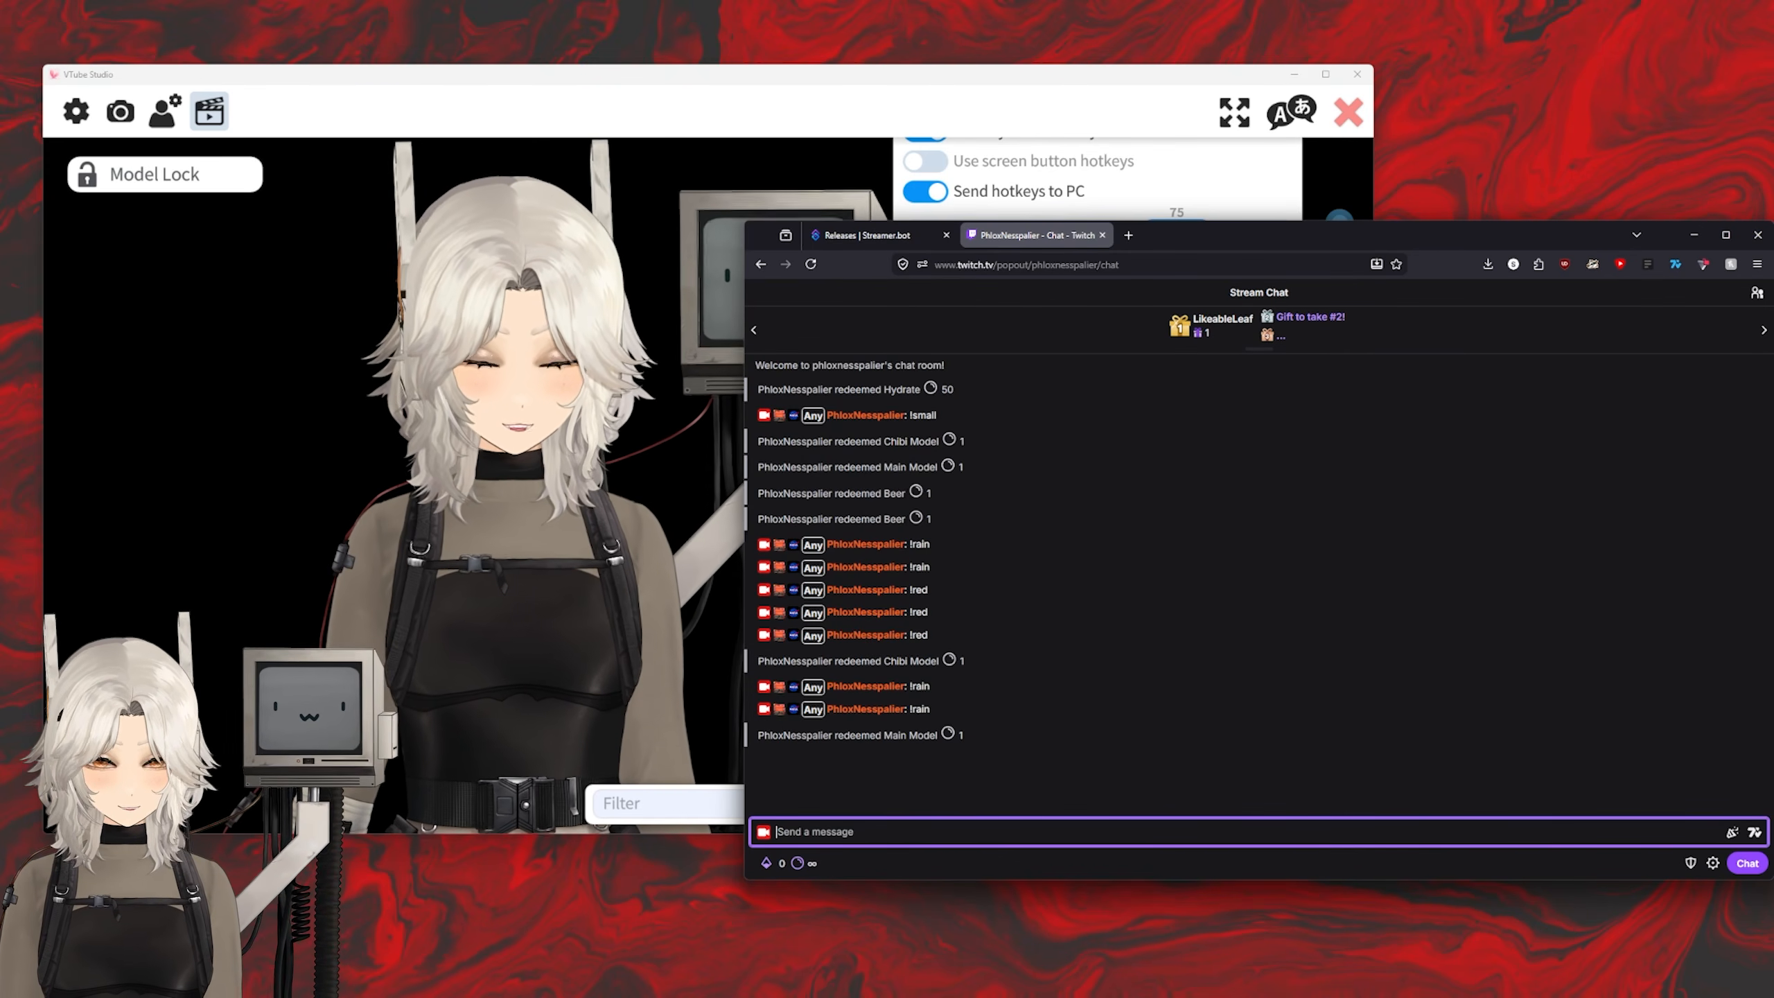
Step: Look through the main model's hotkey list in VTube Studio
{"action": "scroll", "coordinate": [1148, 519], "scroll_direction": "down", "scroll_amount": 5}
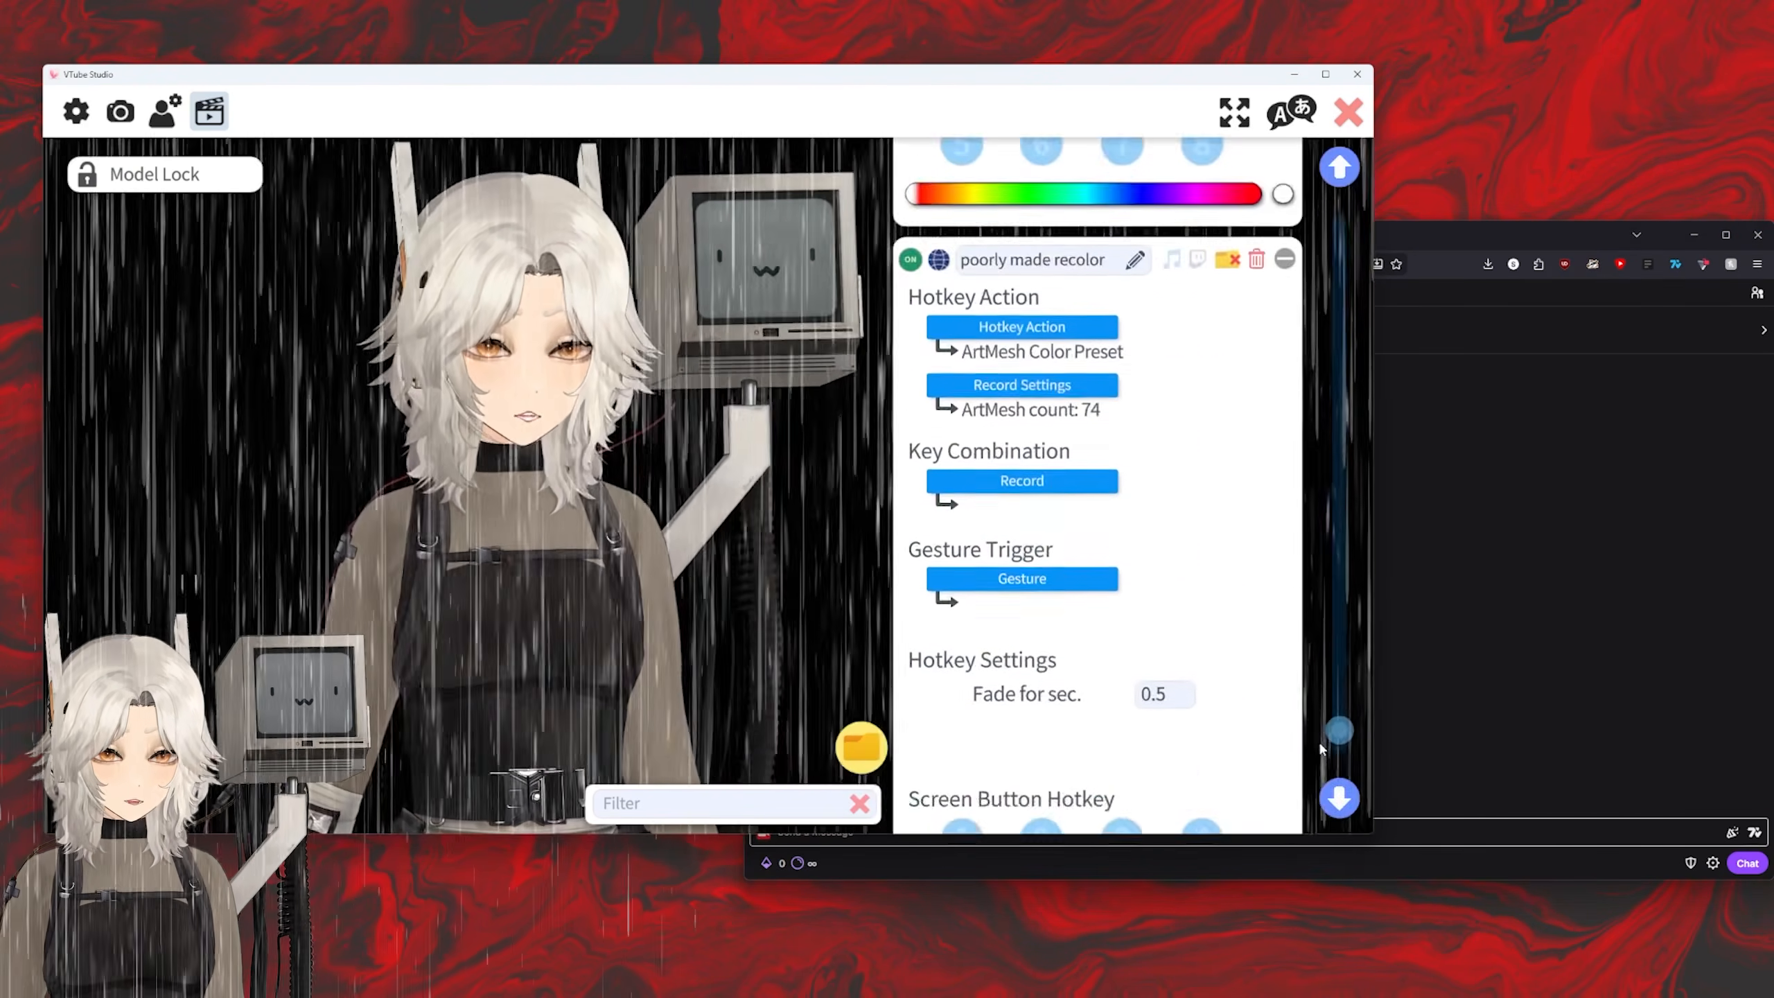
{"action": "scroll", "coordinate": [1153, 524], "scroll_direction": "up", "scroll_amount": 2}
{"action": "scroll", "coordinate": [1203, 648], "scroll_direction": "up", "scroll_amount": 4}
{"action": "scroll", "coordinate": [1203, 648], "scroll_direction": "up", "scroll_amount": 5}
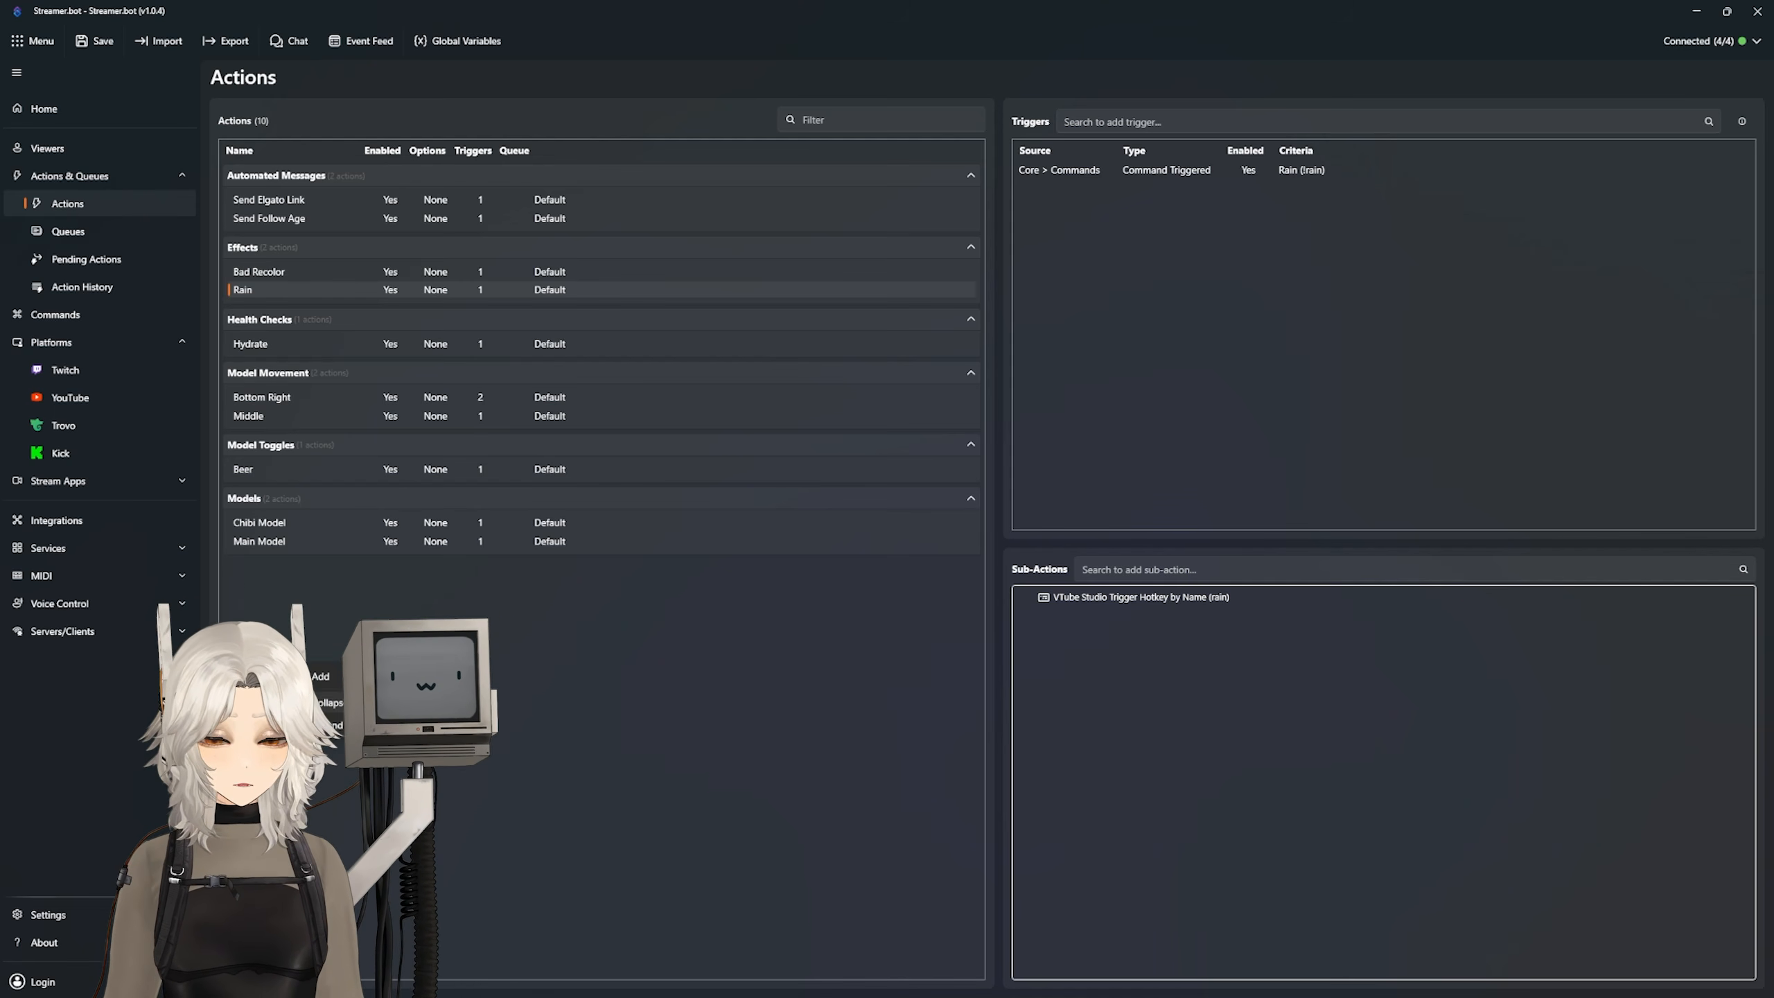
Step: Create a new action named Tint in the Effects group in Streamer.bot
{"action": "left_click", "coordinate": [325, 676]}
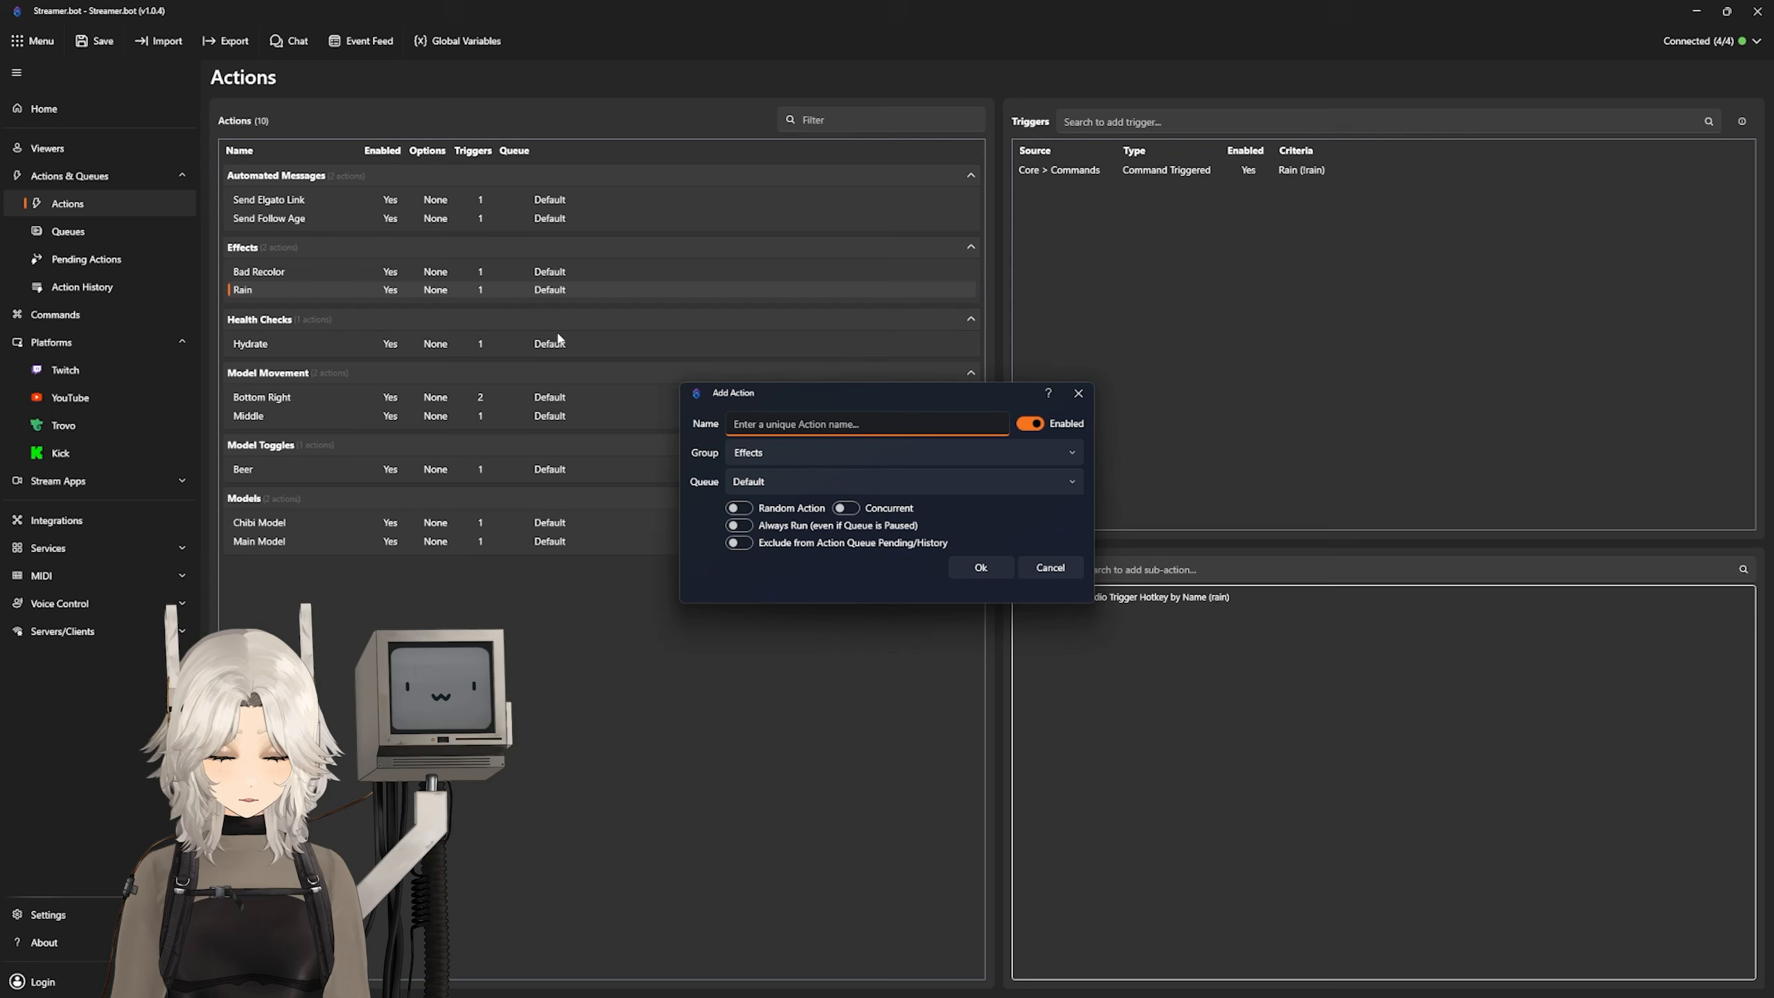
{"action": "type", "text": "Tint"}
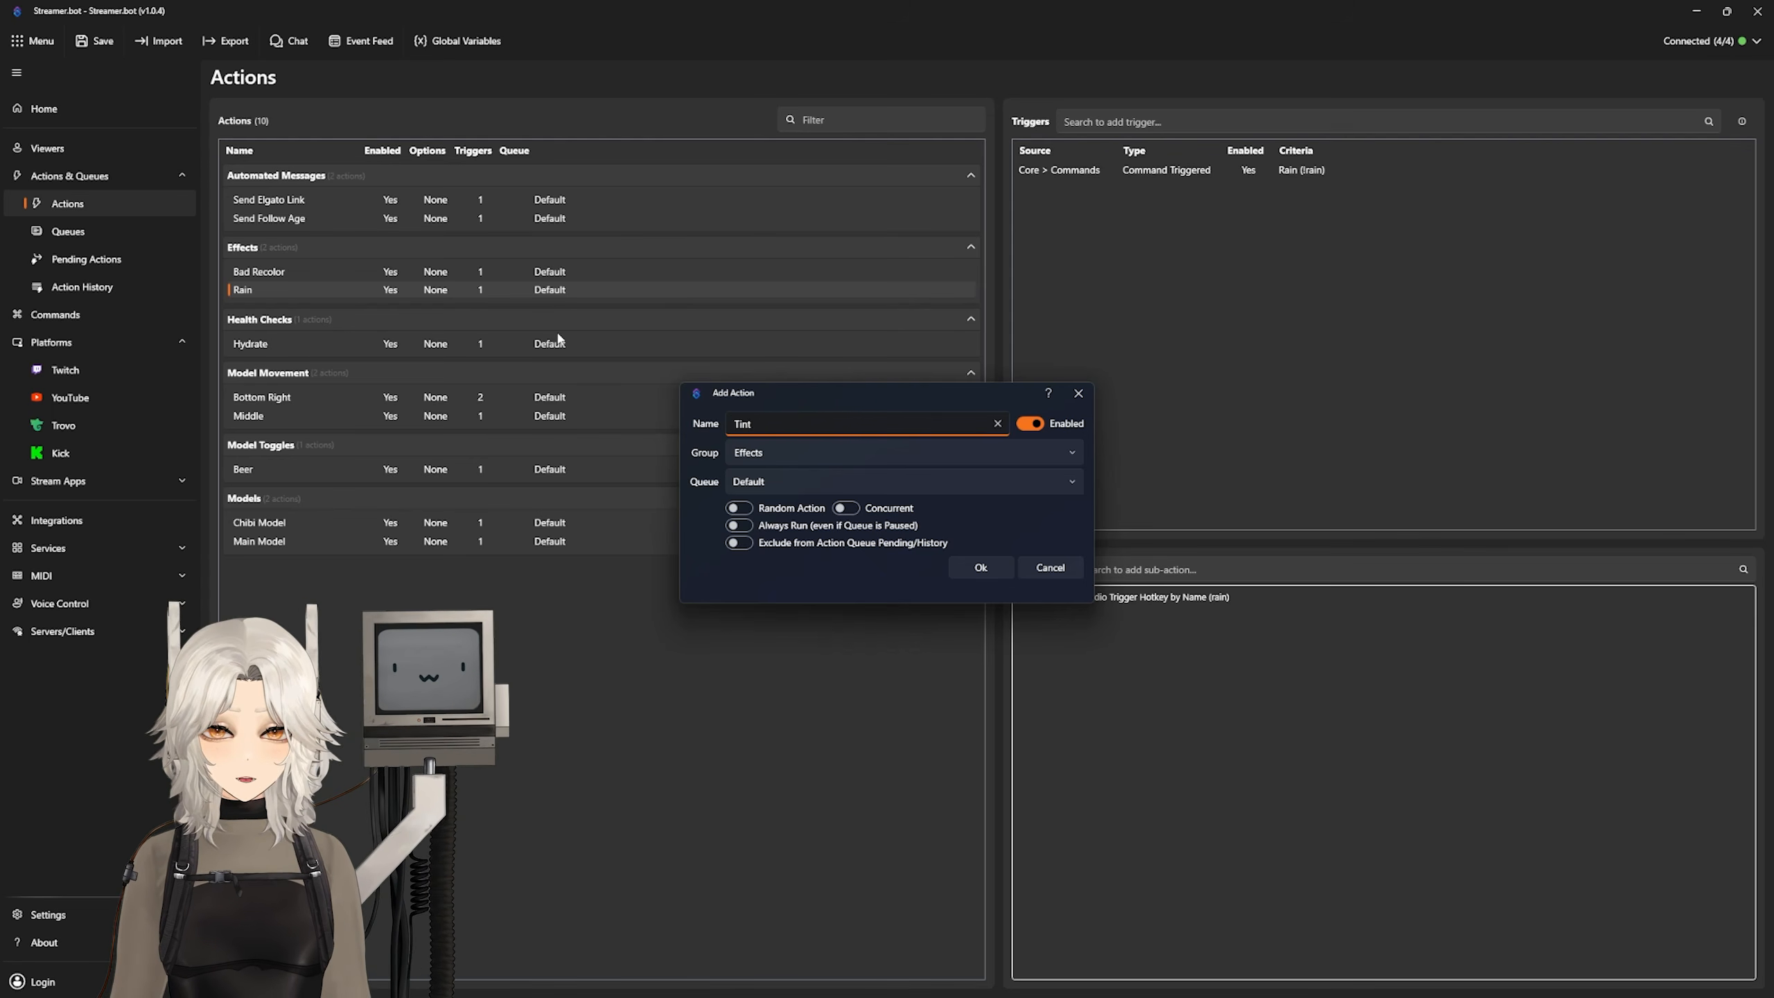
{"action": "key", "text": "Return"}
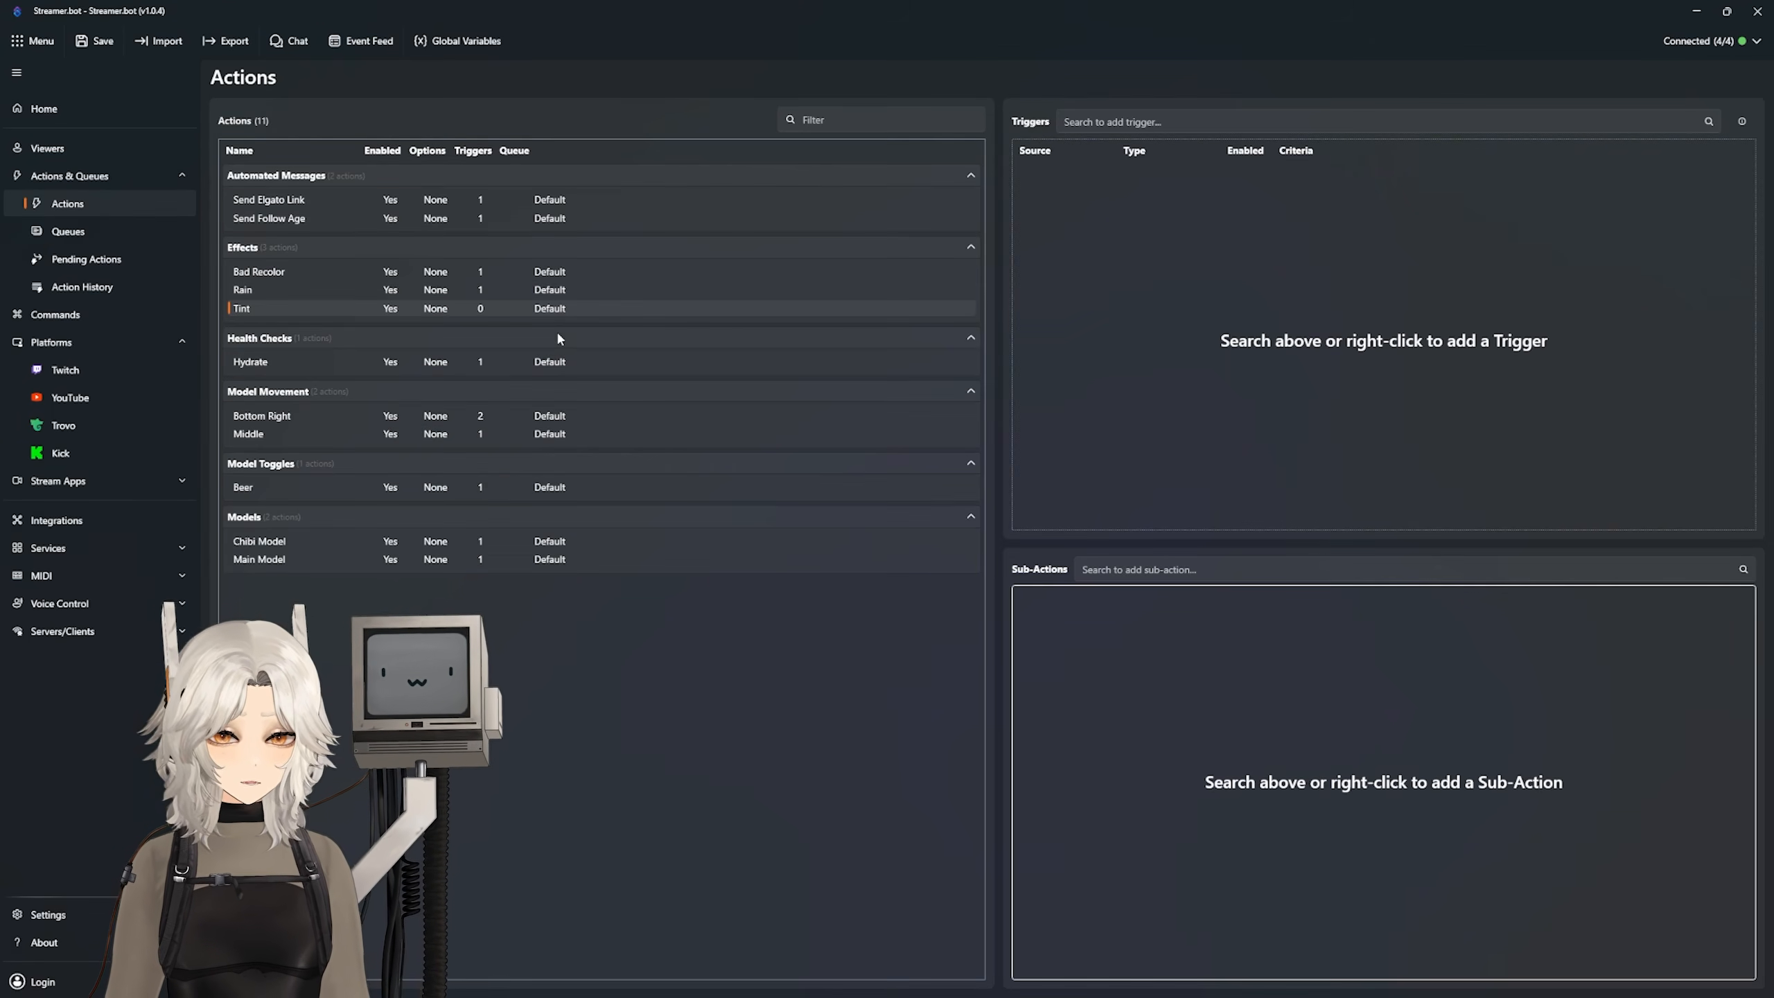
Step: Start adding a VTube Studio Color Tint sub-action to the Tint action
{"action": "right_click", "coordinate": [1017, 642]}
{"action": "mouse_move", "coordinate": [1060, 770]}
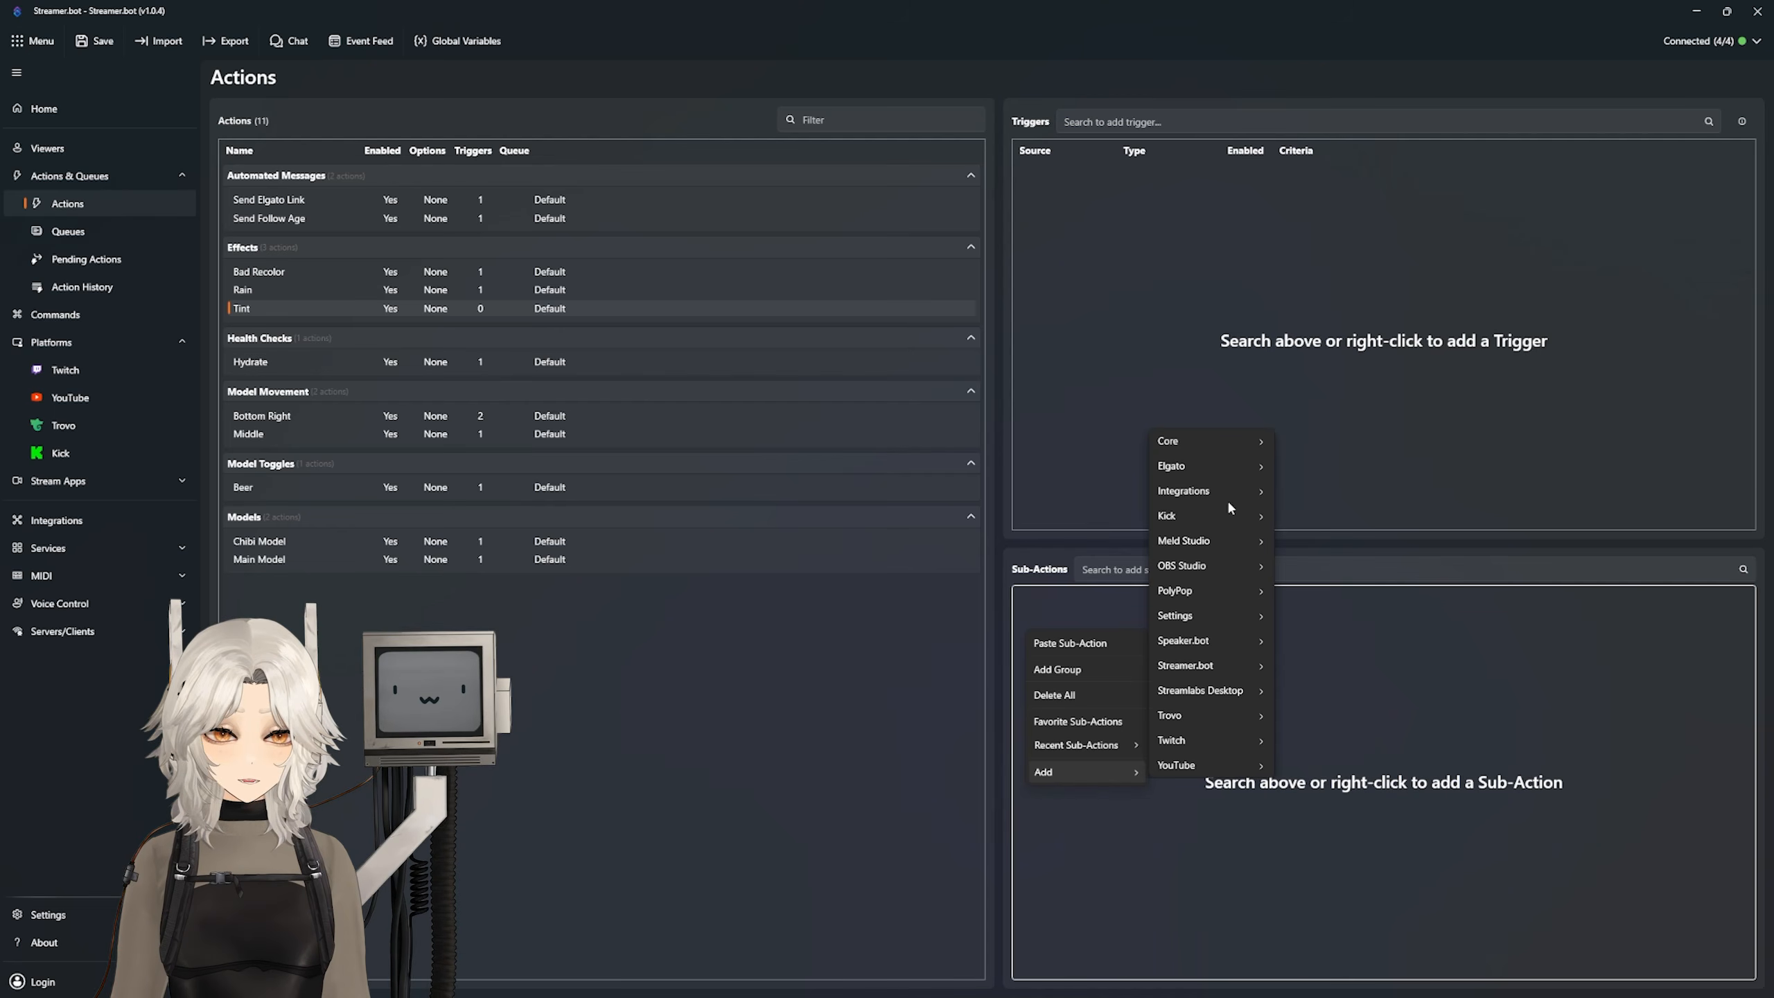
{"action": "mouse_move", "coordinate": [1215, 491]}
{"action": "mouse_move", "coordinate": [1330, 697]}
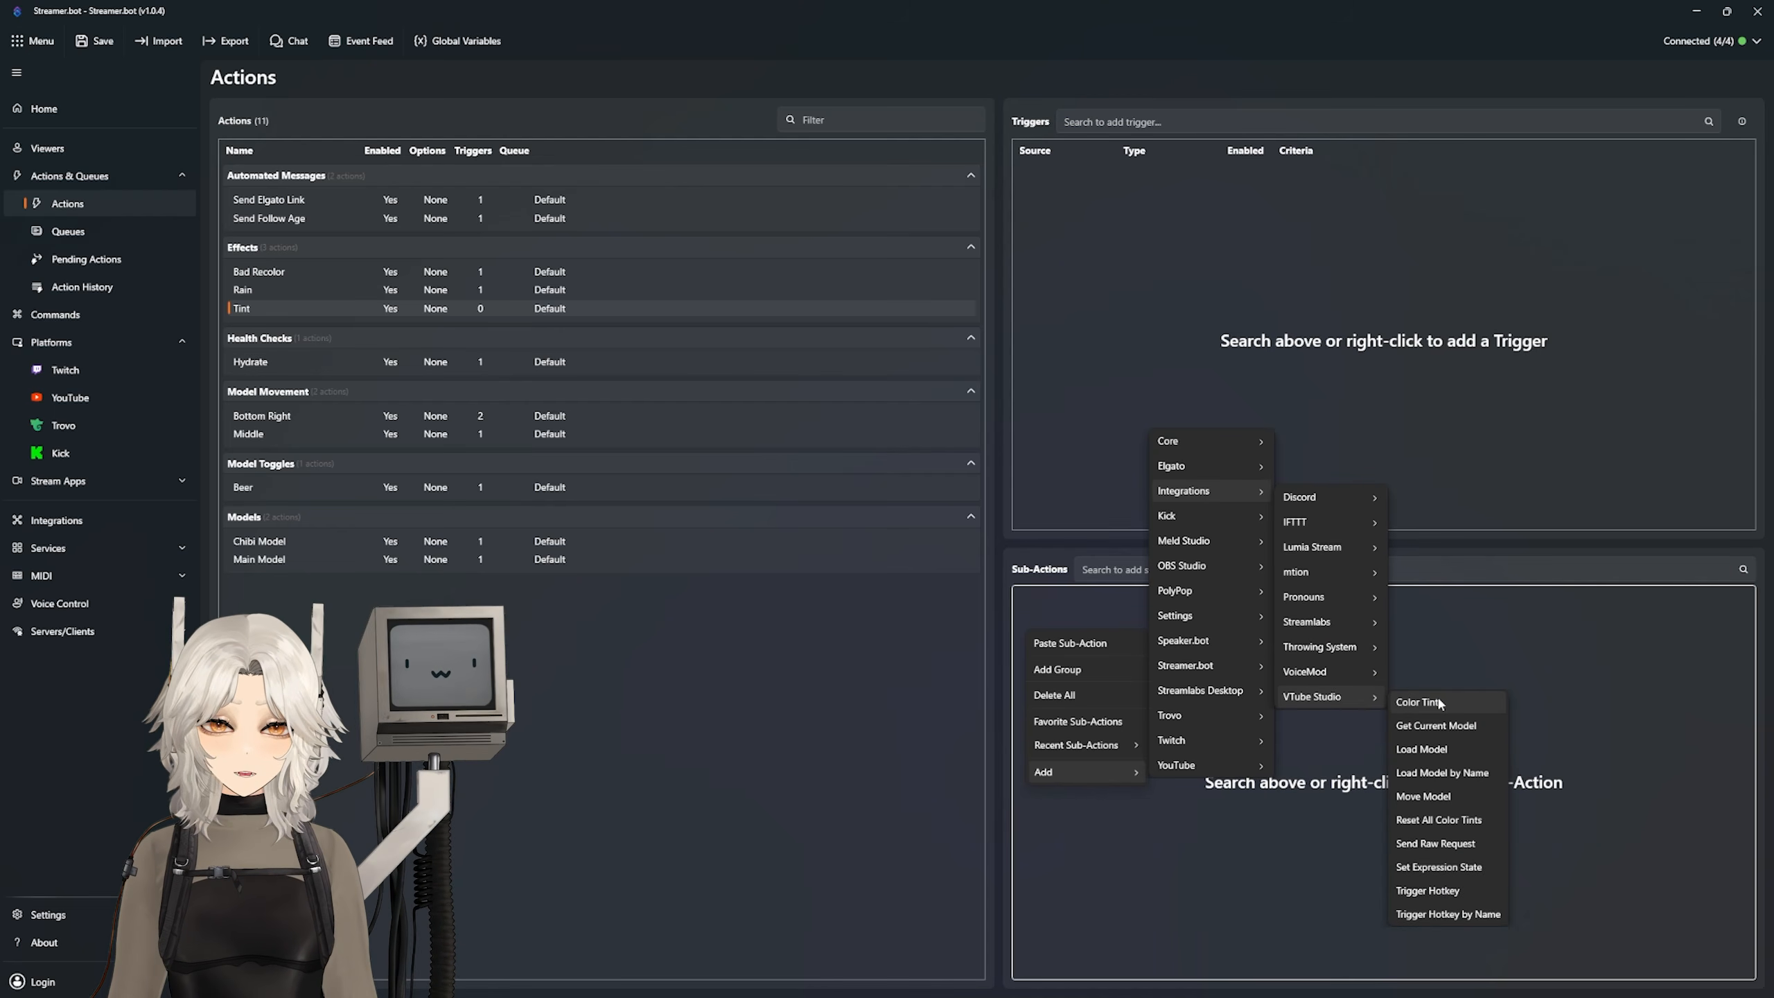
{"action": "left_click", "coordinate": [1440, 703]}
{"action": "left_click_drag", "start_coordinate": [959, 329], "coordinate": [988, 353]}
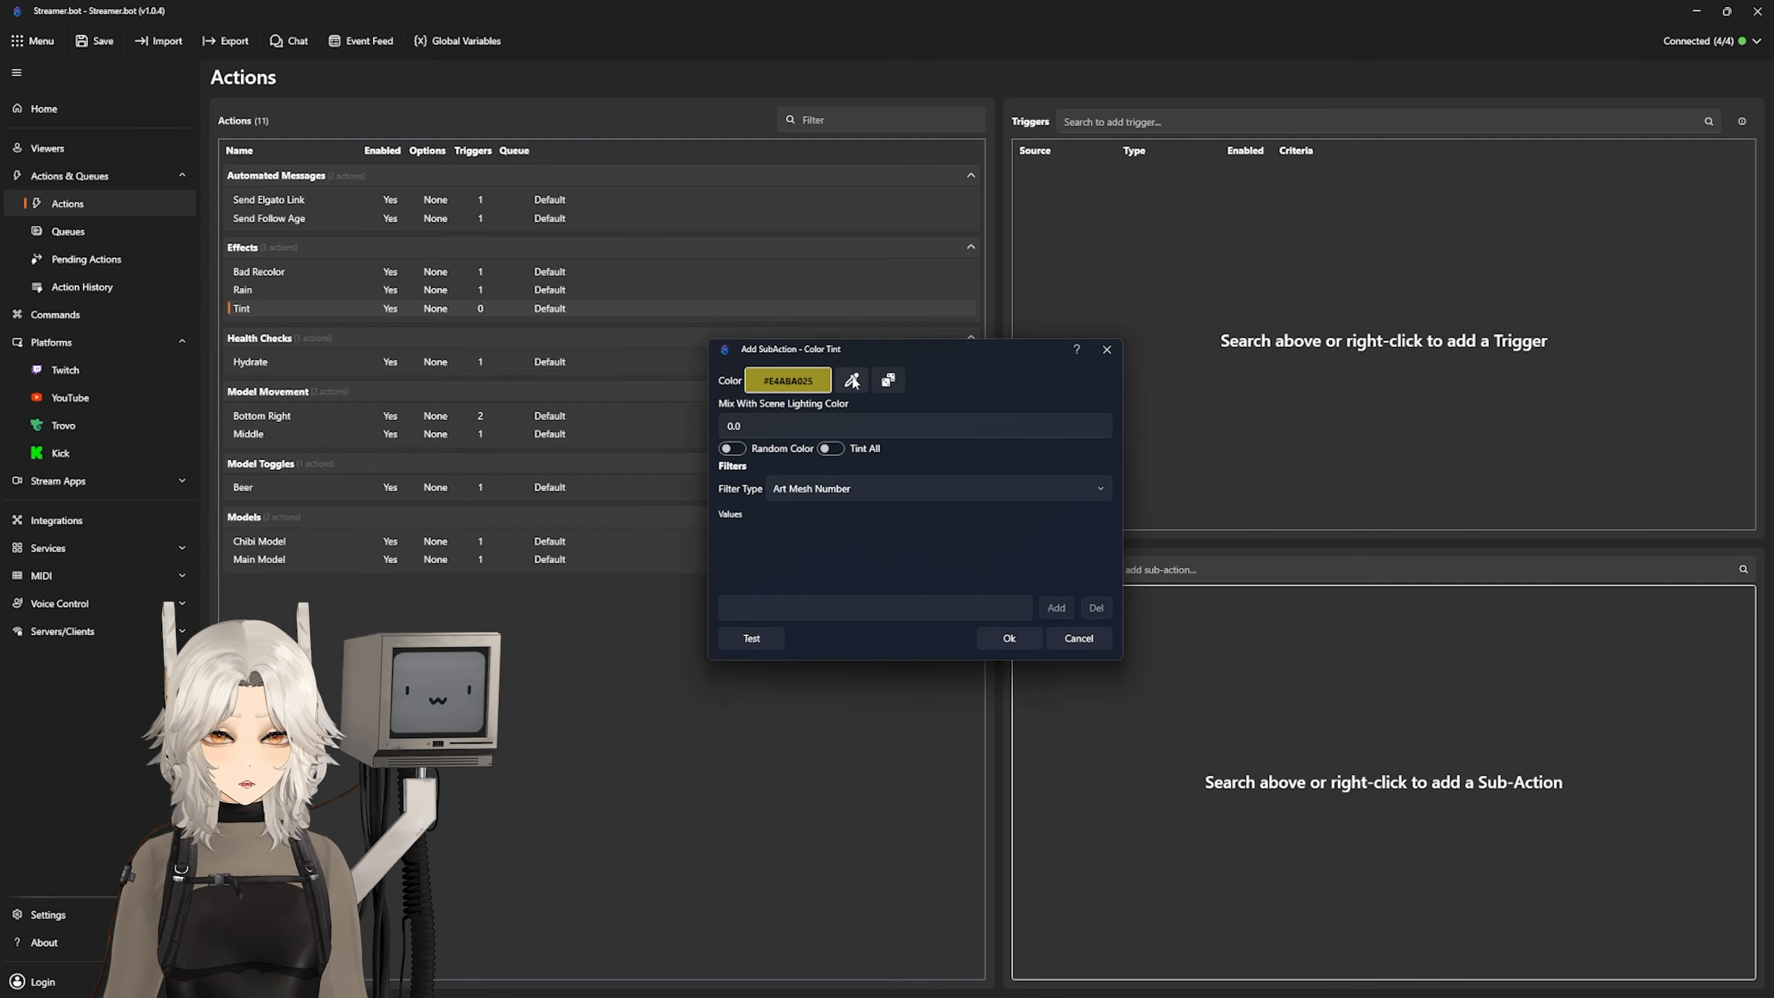
Step: Set the tint color to purple #8000FF with Tint All enabled and test it on the model
{"action": "left_click", "coordinate": [851, 380]}
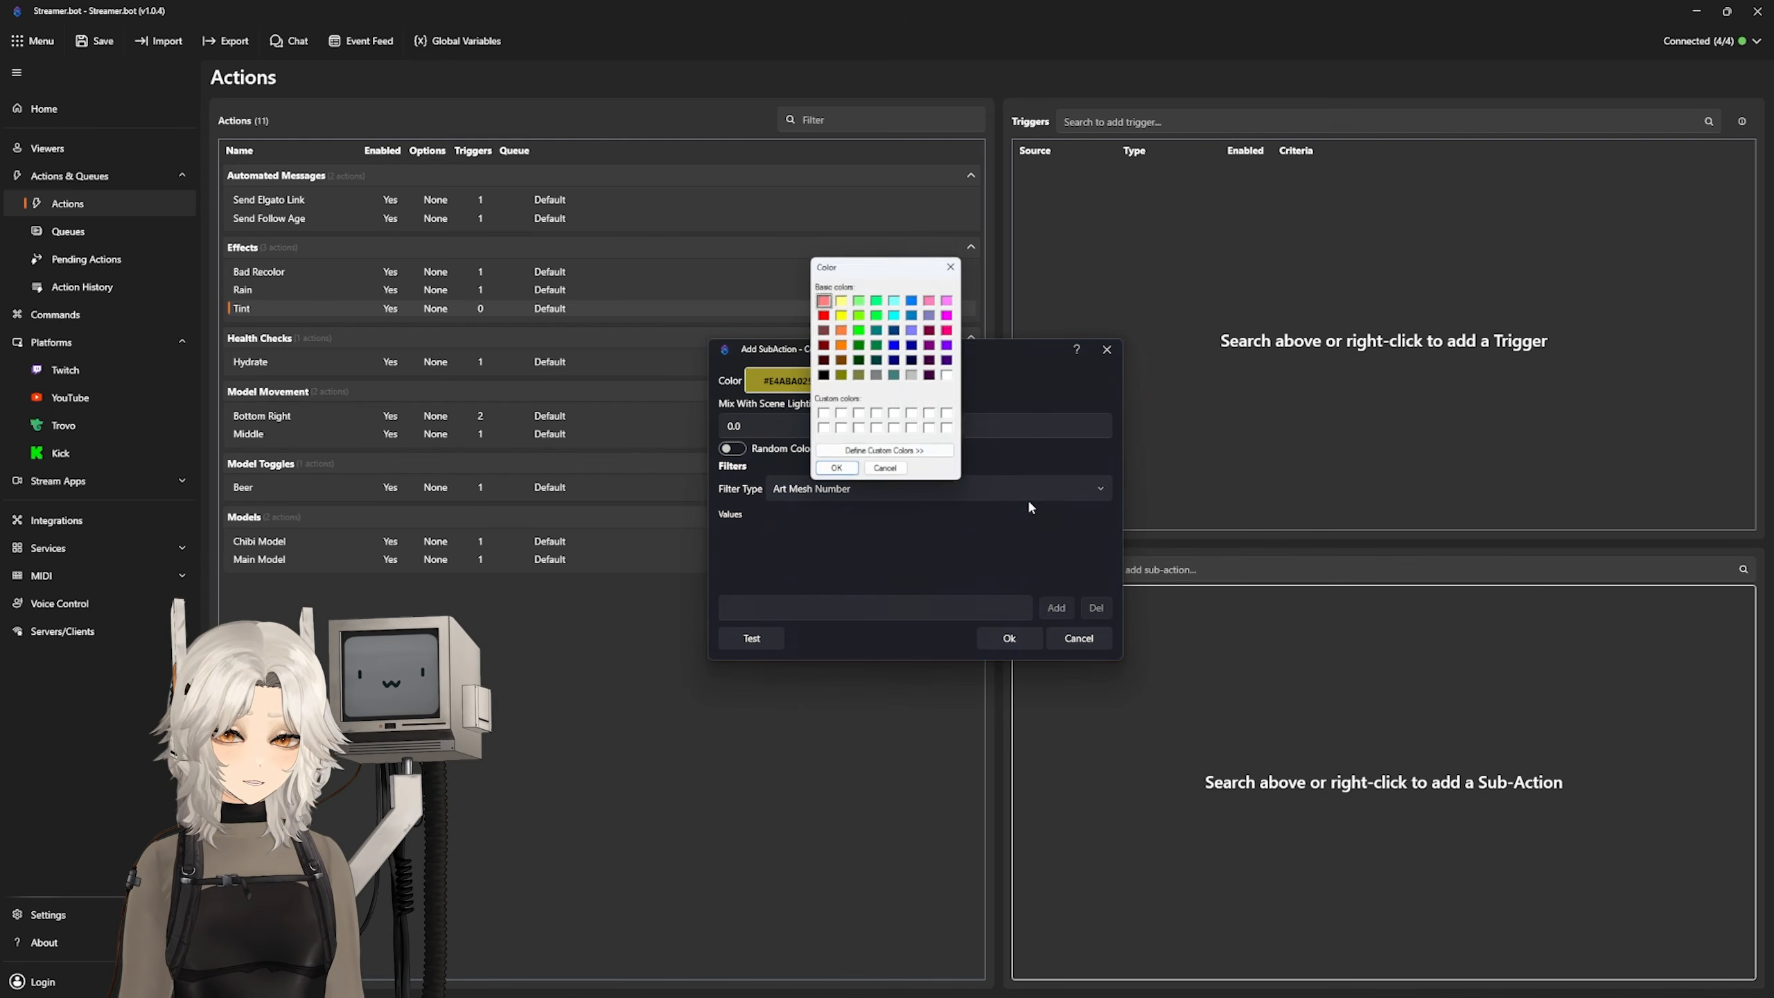
{"action": "left_click", "coordinate": [949, 345]}
{"action": "left_click", "coordinate": [836, 470]}
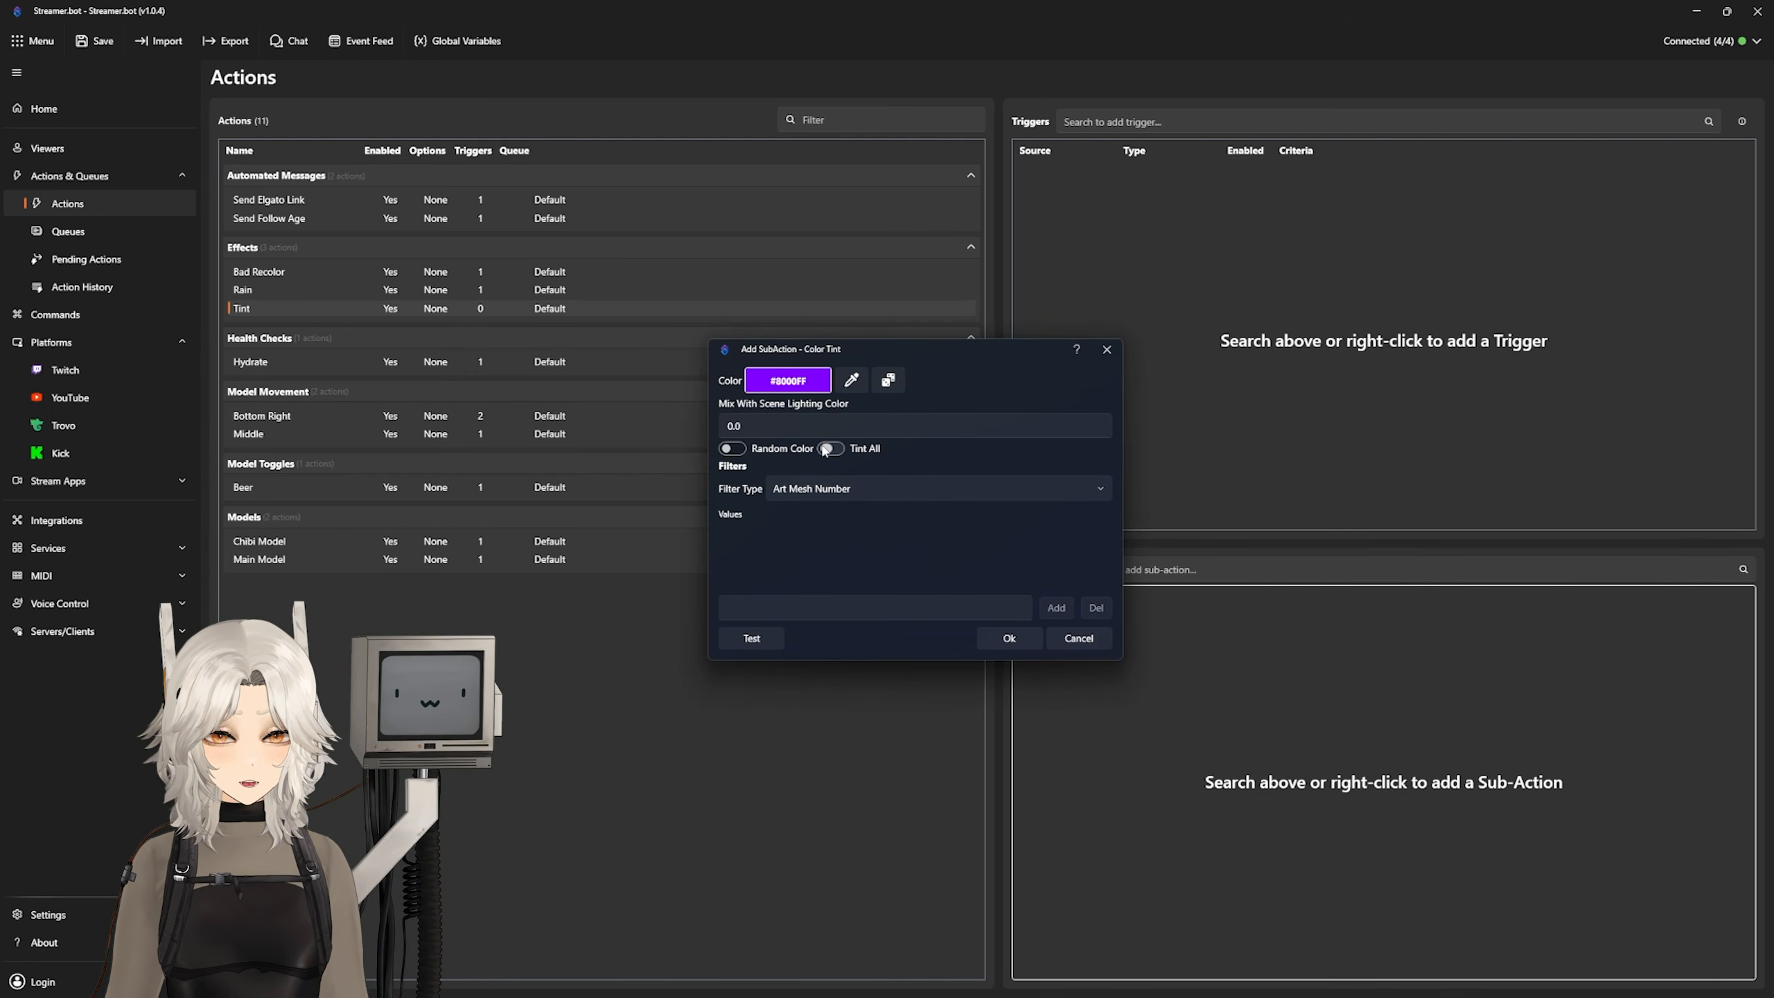
{"action": "left_click", "coordinate": [827, 448]}
{"action": "left_click", "coordinate": [750, 639]}
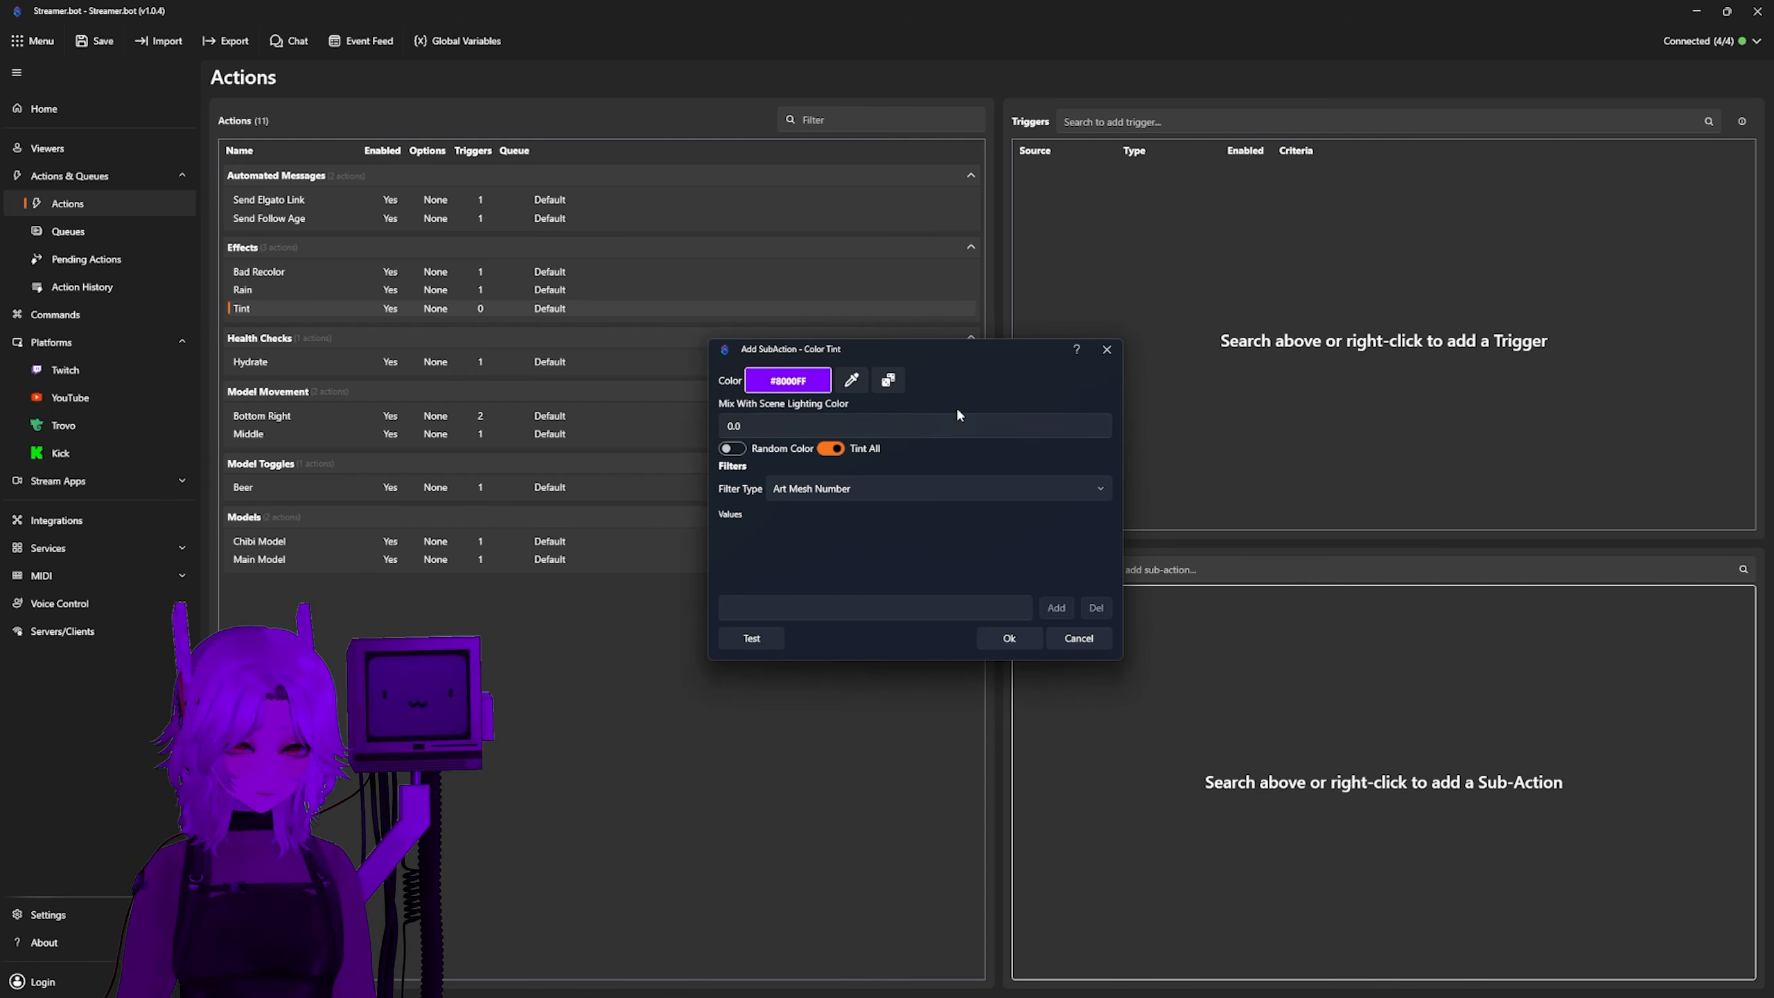
Step: Change the Color Tint sub-action's color to white #FFFFFF
{"action": "left_click", "coordinate": [788, 380]}
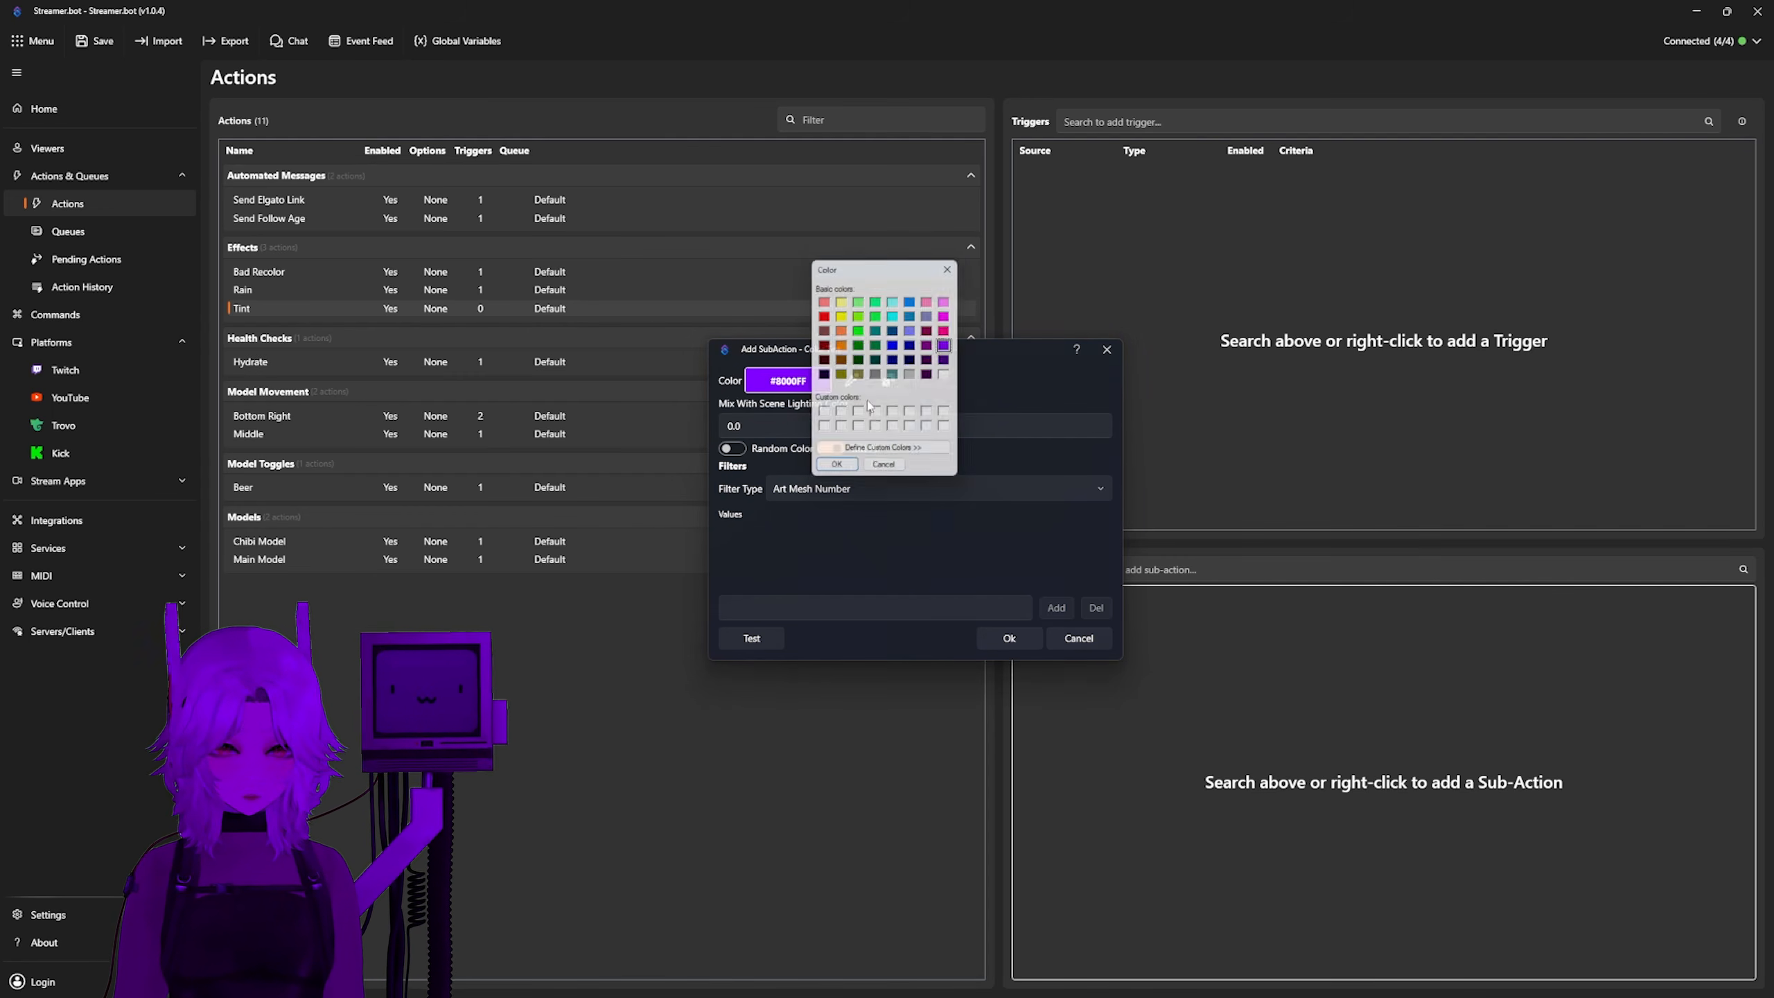
{"action": "left_click", "coordinate": [842, 416]}
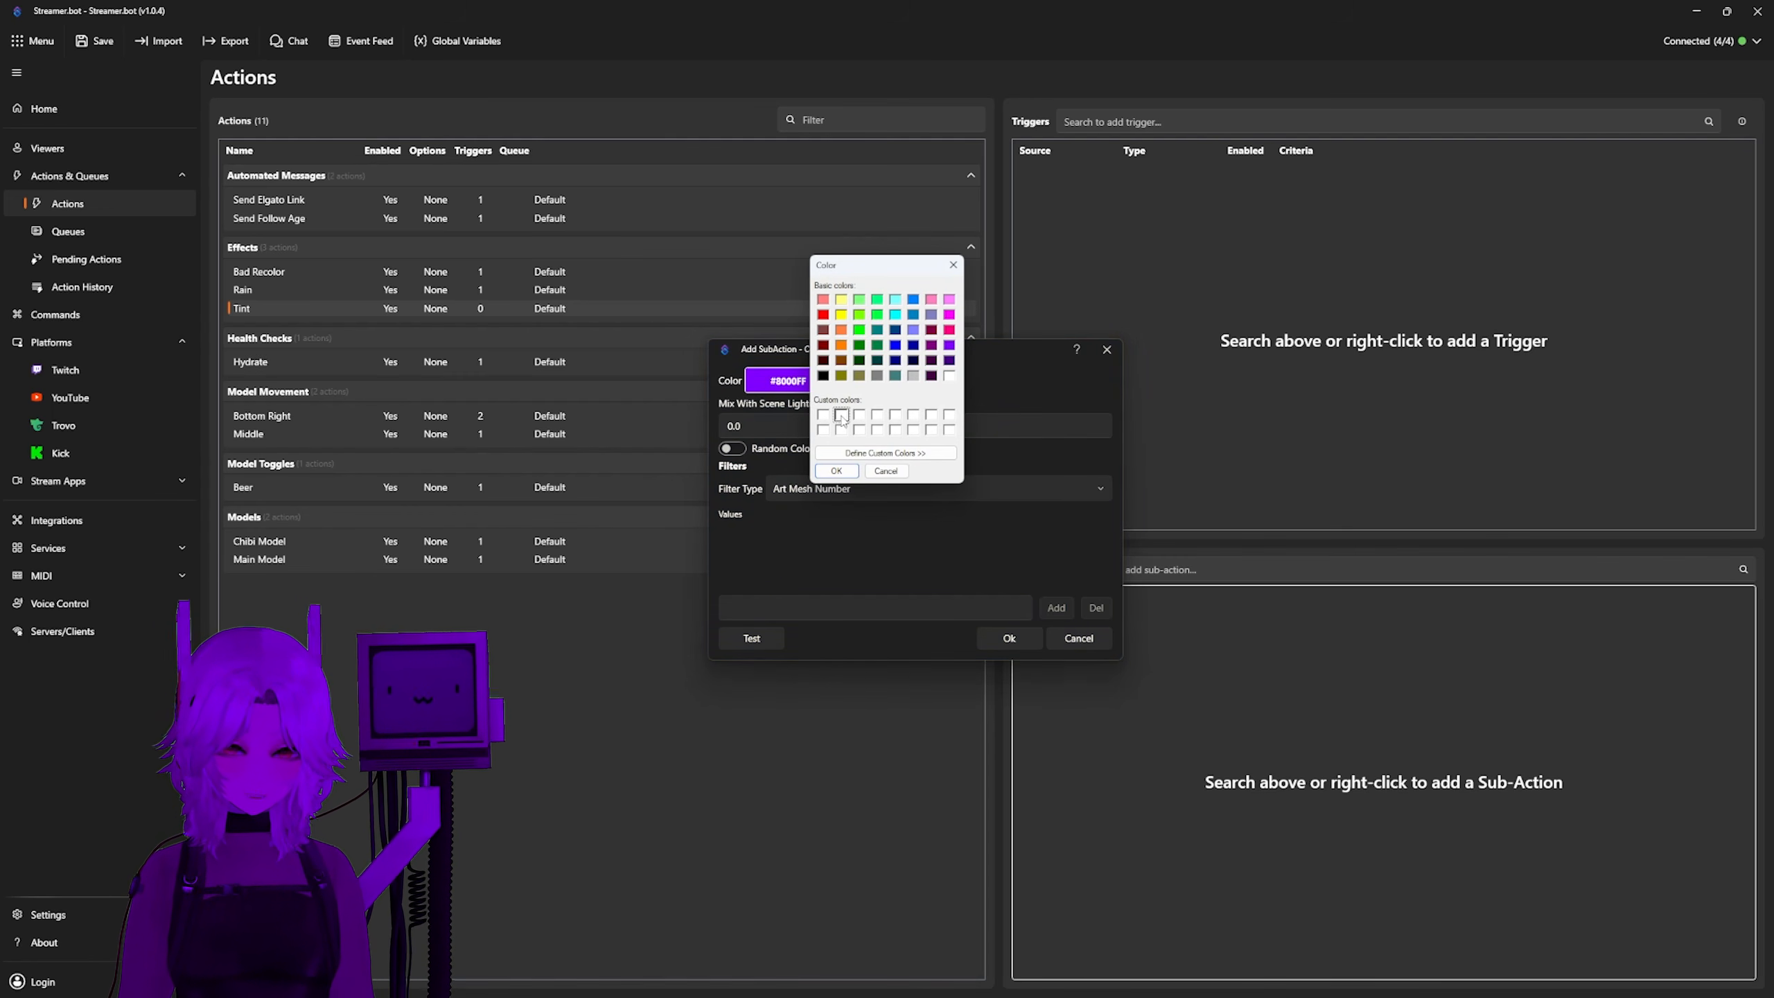
{"action": "left_click", "coordinate": [836, 471]}
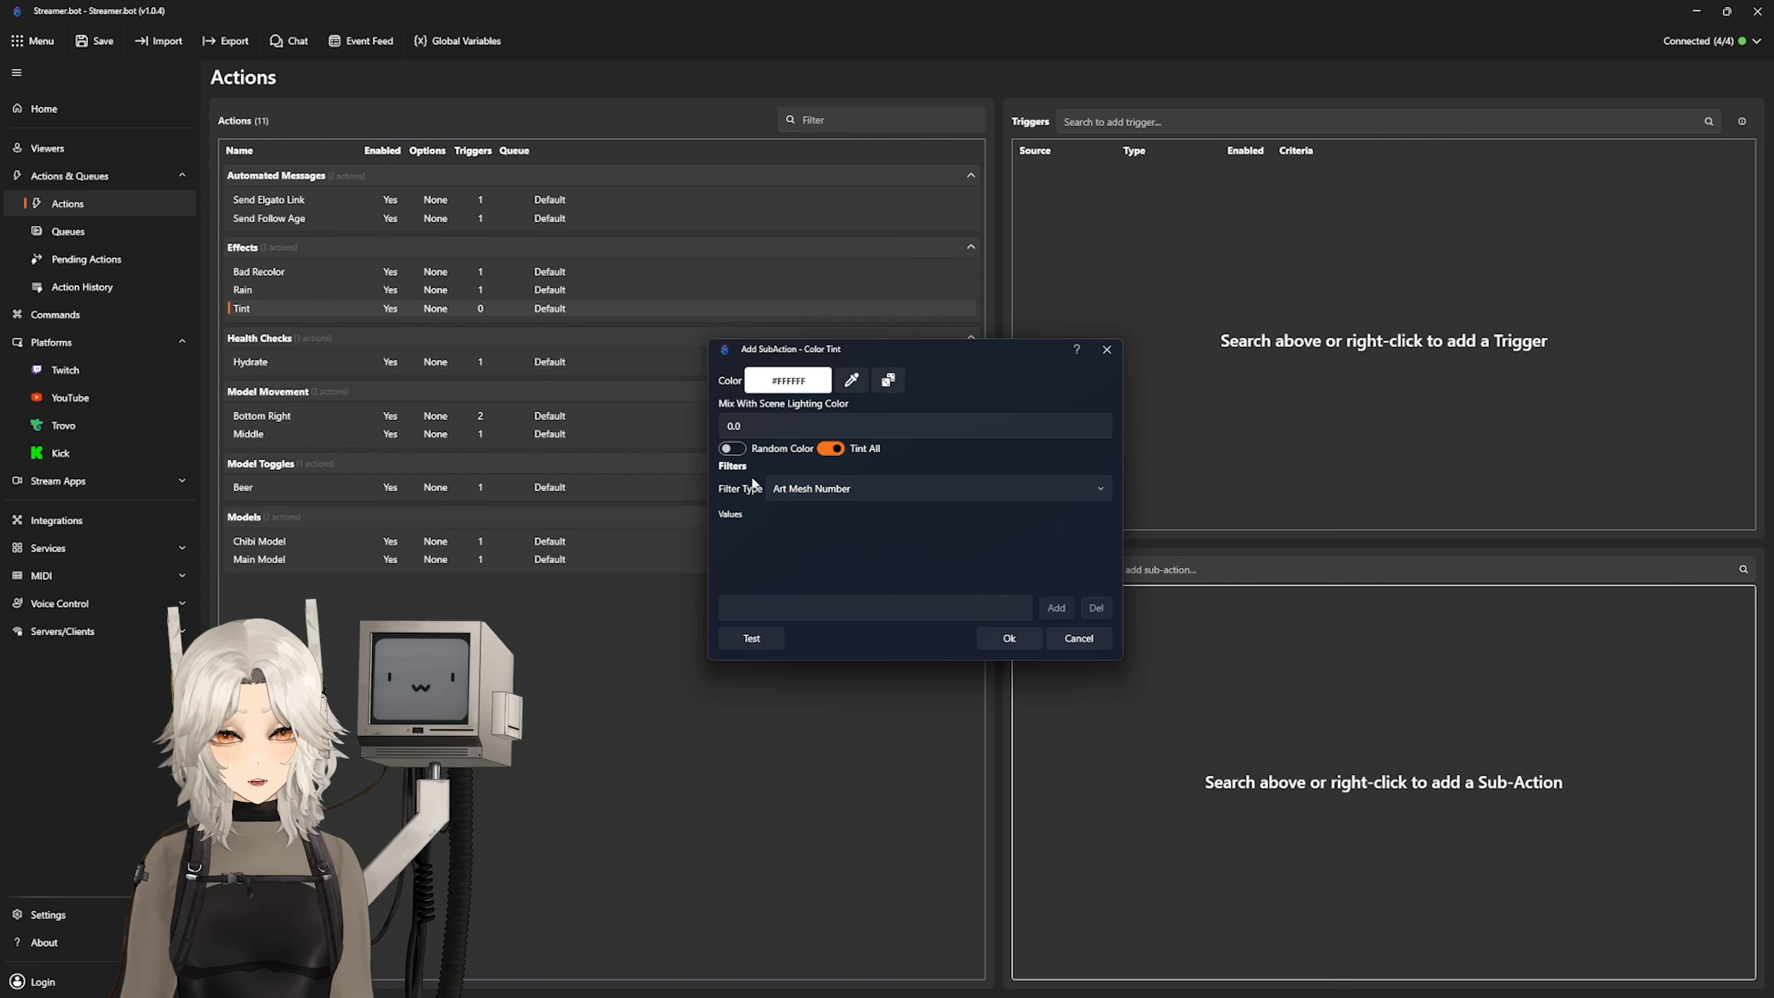
Step: Set the tint filter type to Name Contains and add bang as a filter value
{"action": "left_click", "coordinate": [820, 491]}
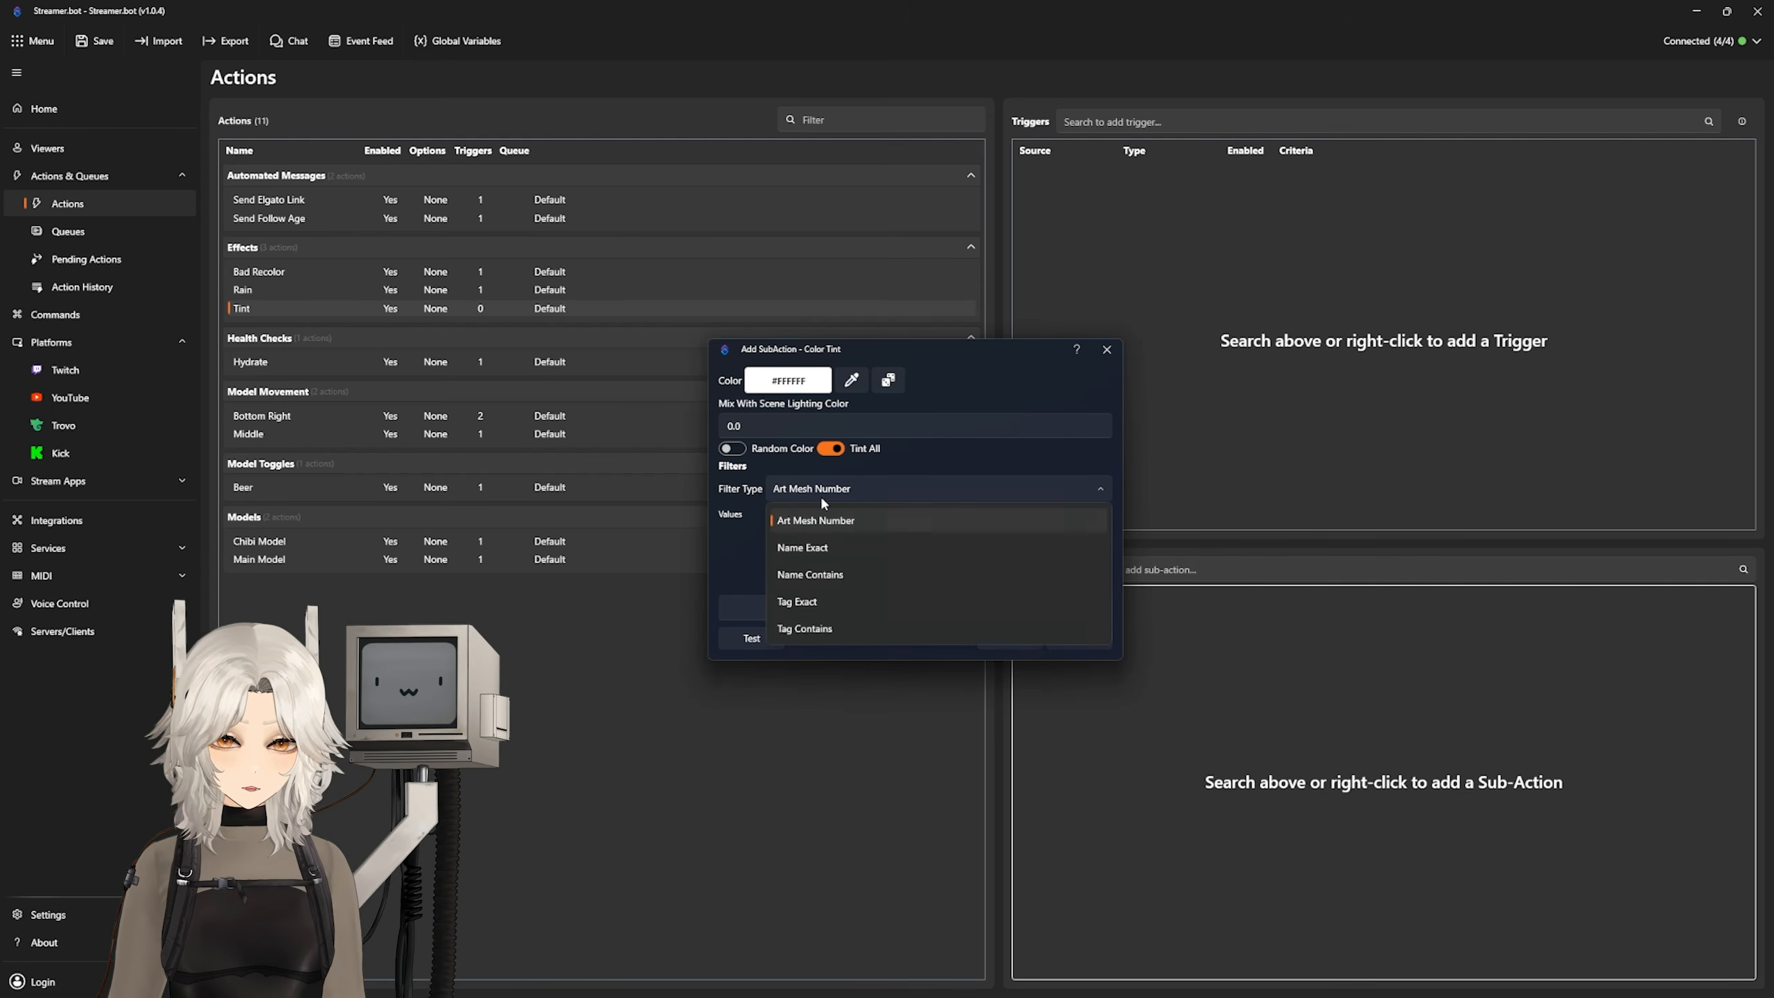
{"action": "left_click", "coordinate": [844, 570]}
{"action": "left_click", "coordinate": [865, 616]}
{"action": "type", "text": "bang"}
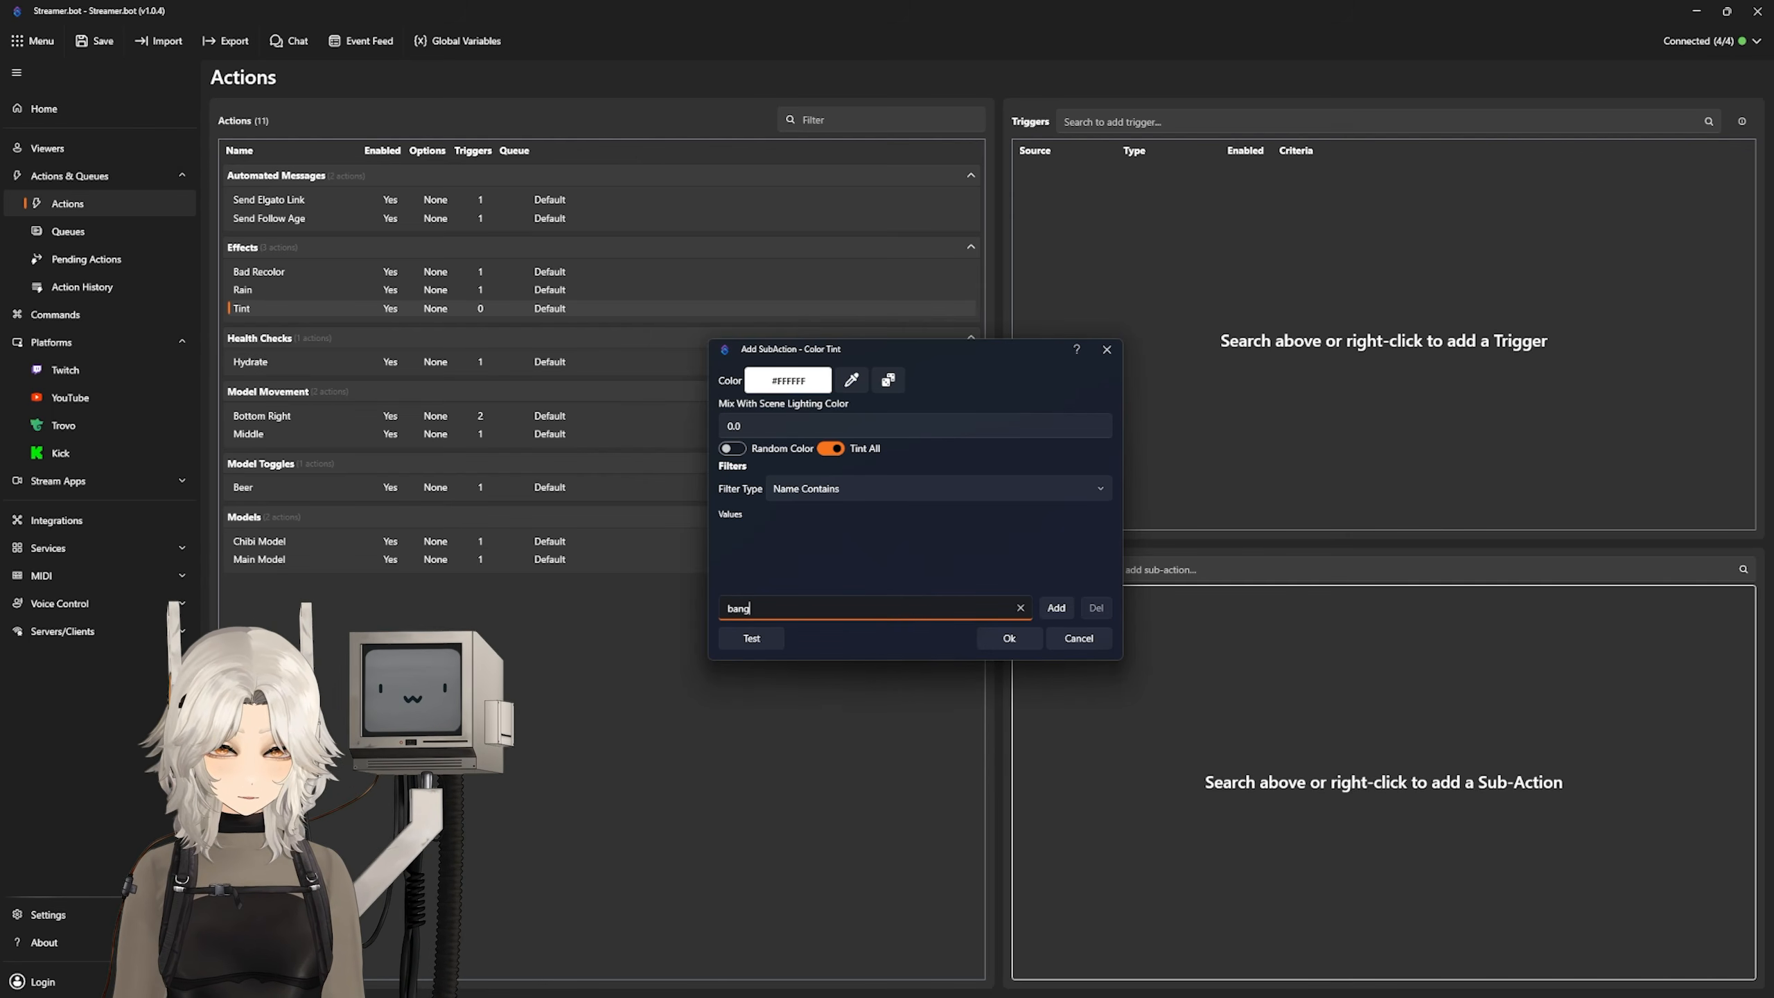
{"action": "left_click", "coordinate": [1056, 615]}
Step: Set the tint color to purple #800080, turn off Tint All and test the bang filter on the model
{"action": "left_click", "coordinate": [823, 390]}
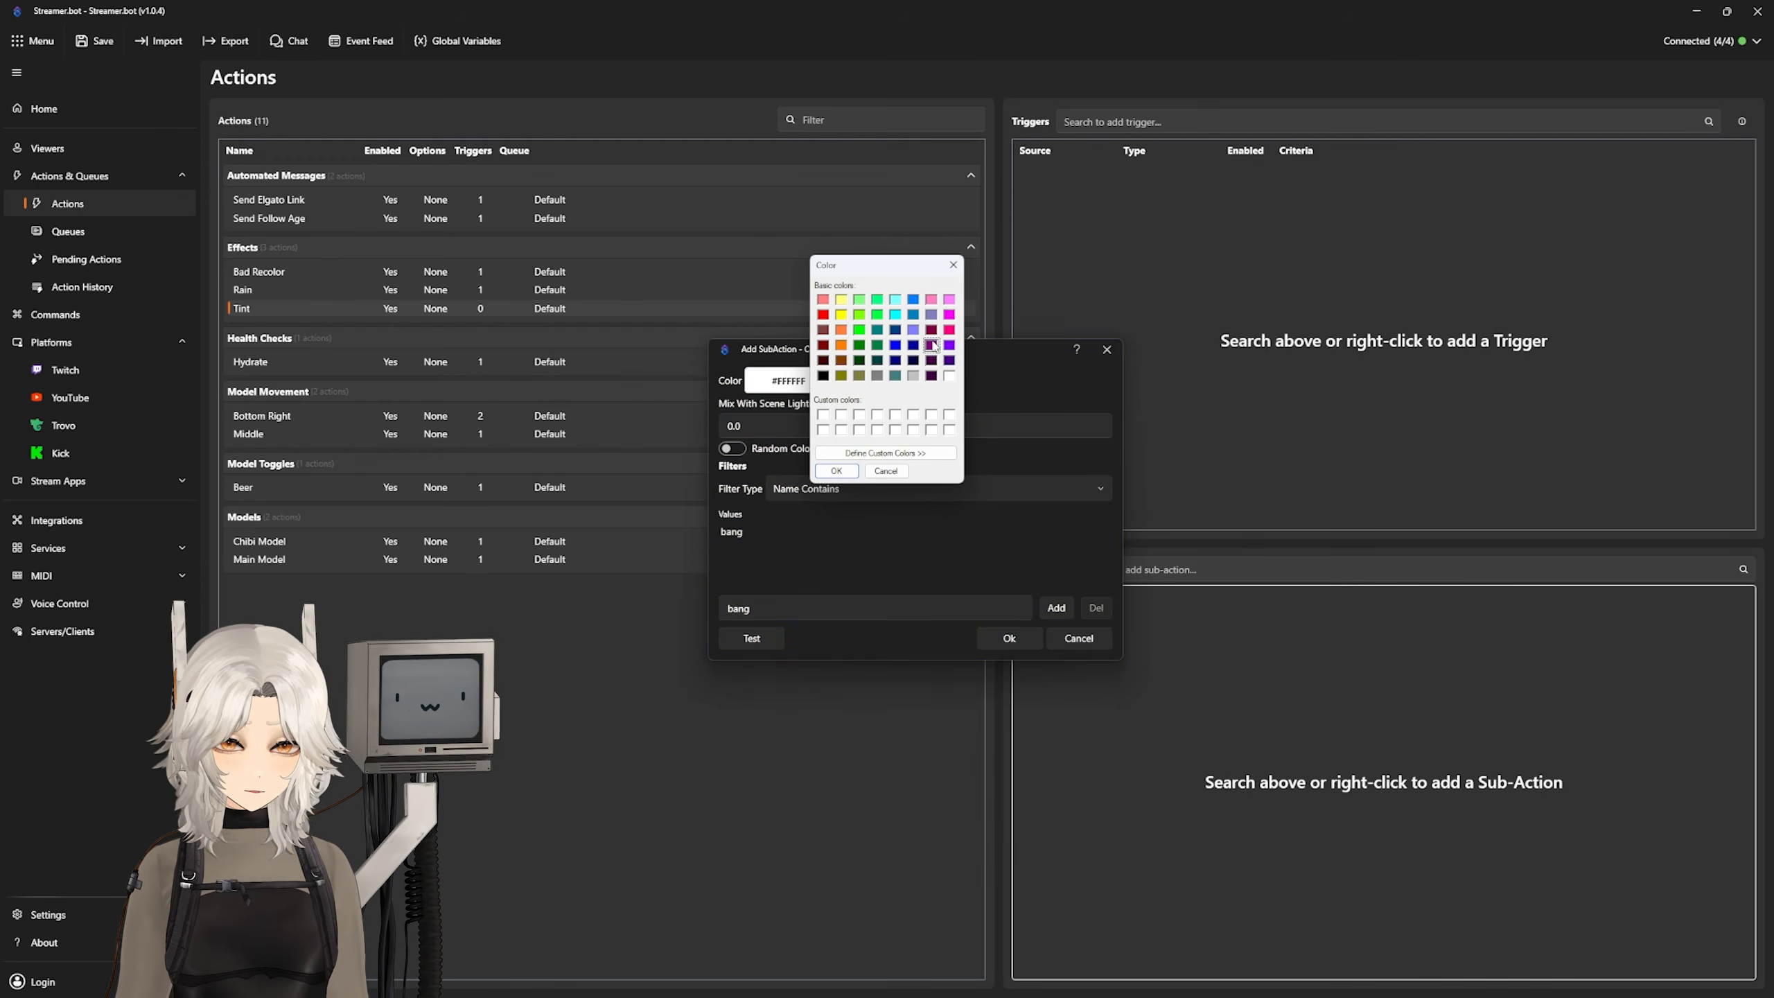
{"action": "left_click", "coordinate": [833, 461]}
{"action": "left_click", "coordinate": [830, 448]}
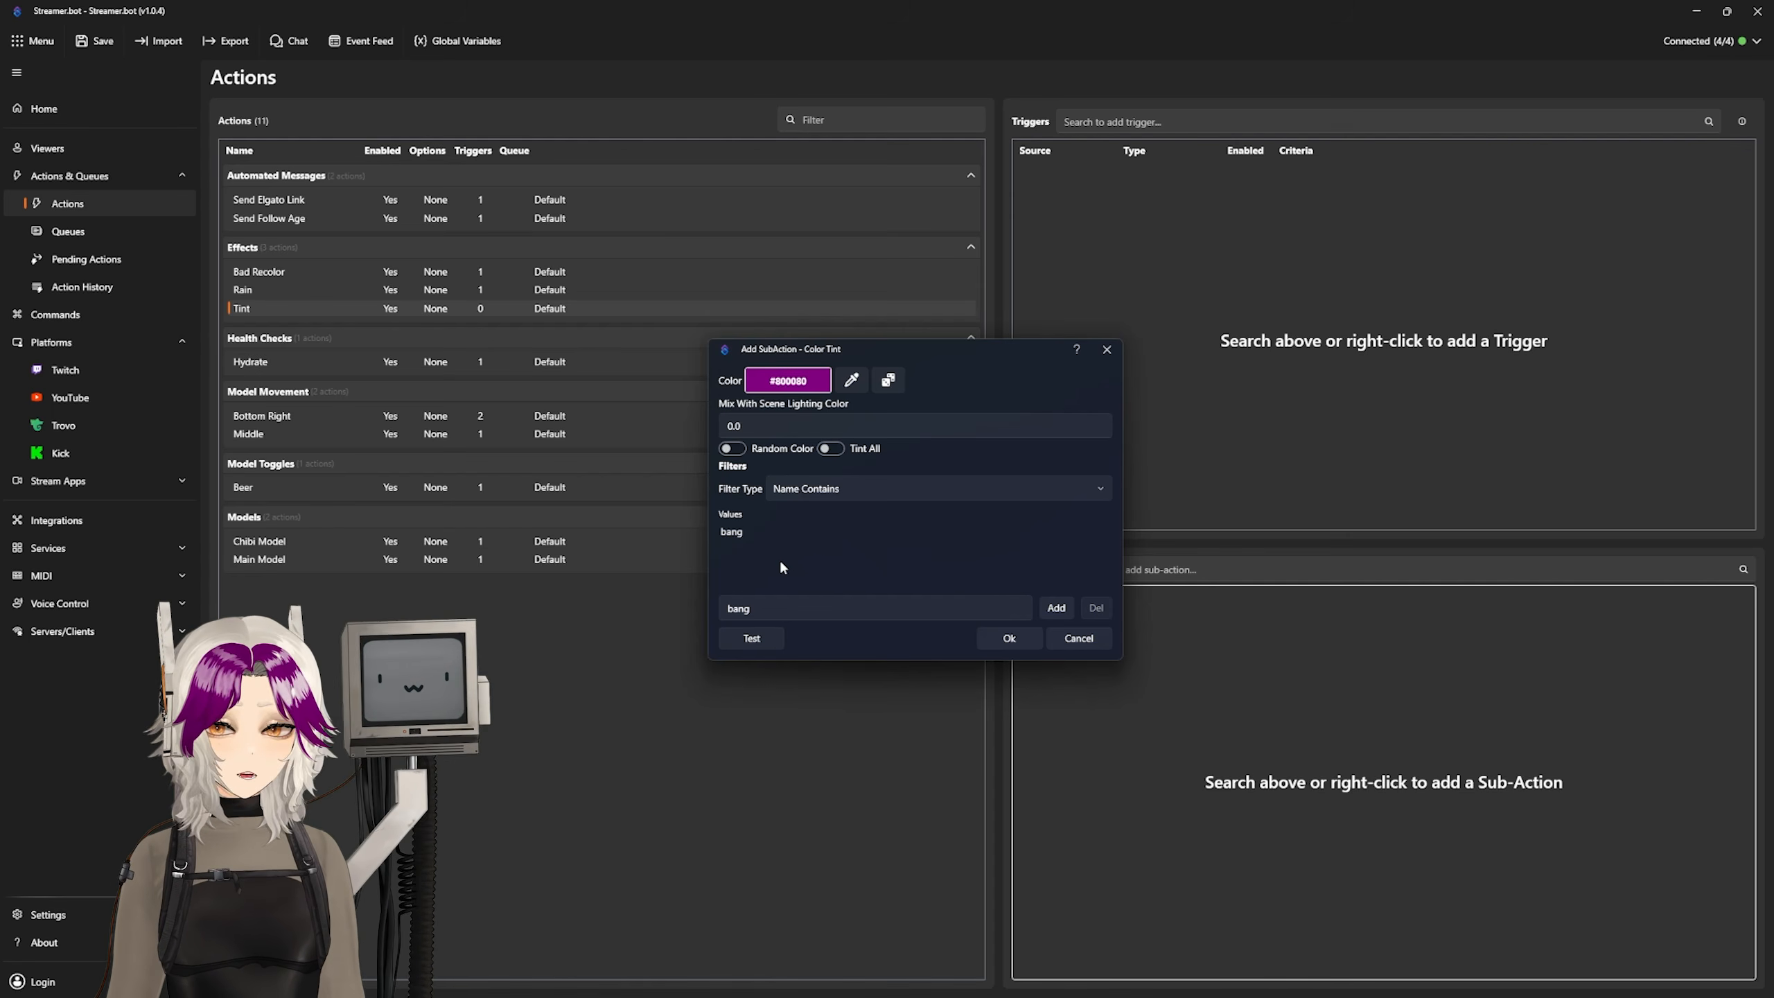
Step: Change the tint filter type to Tag Exact and add bodyEntire as the filter value
{"action": "left_click", "coordinate": [831, 489]}
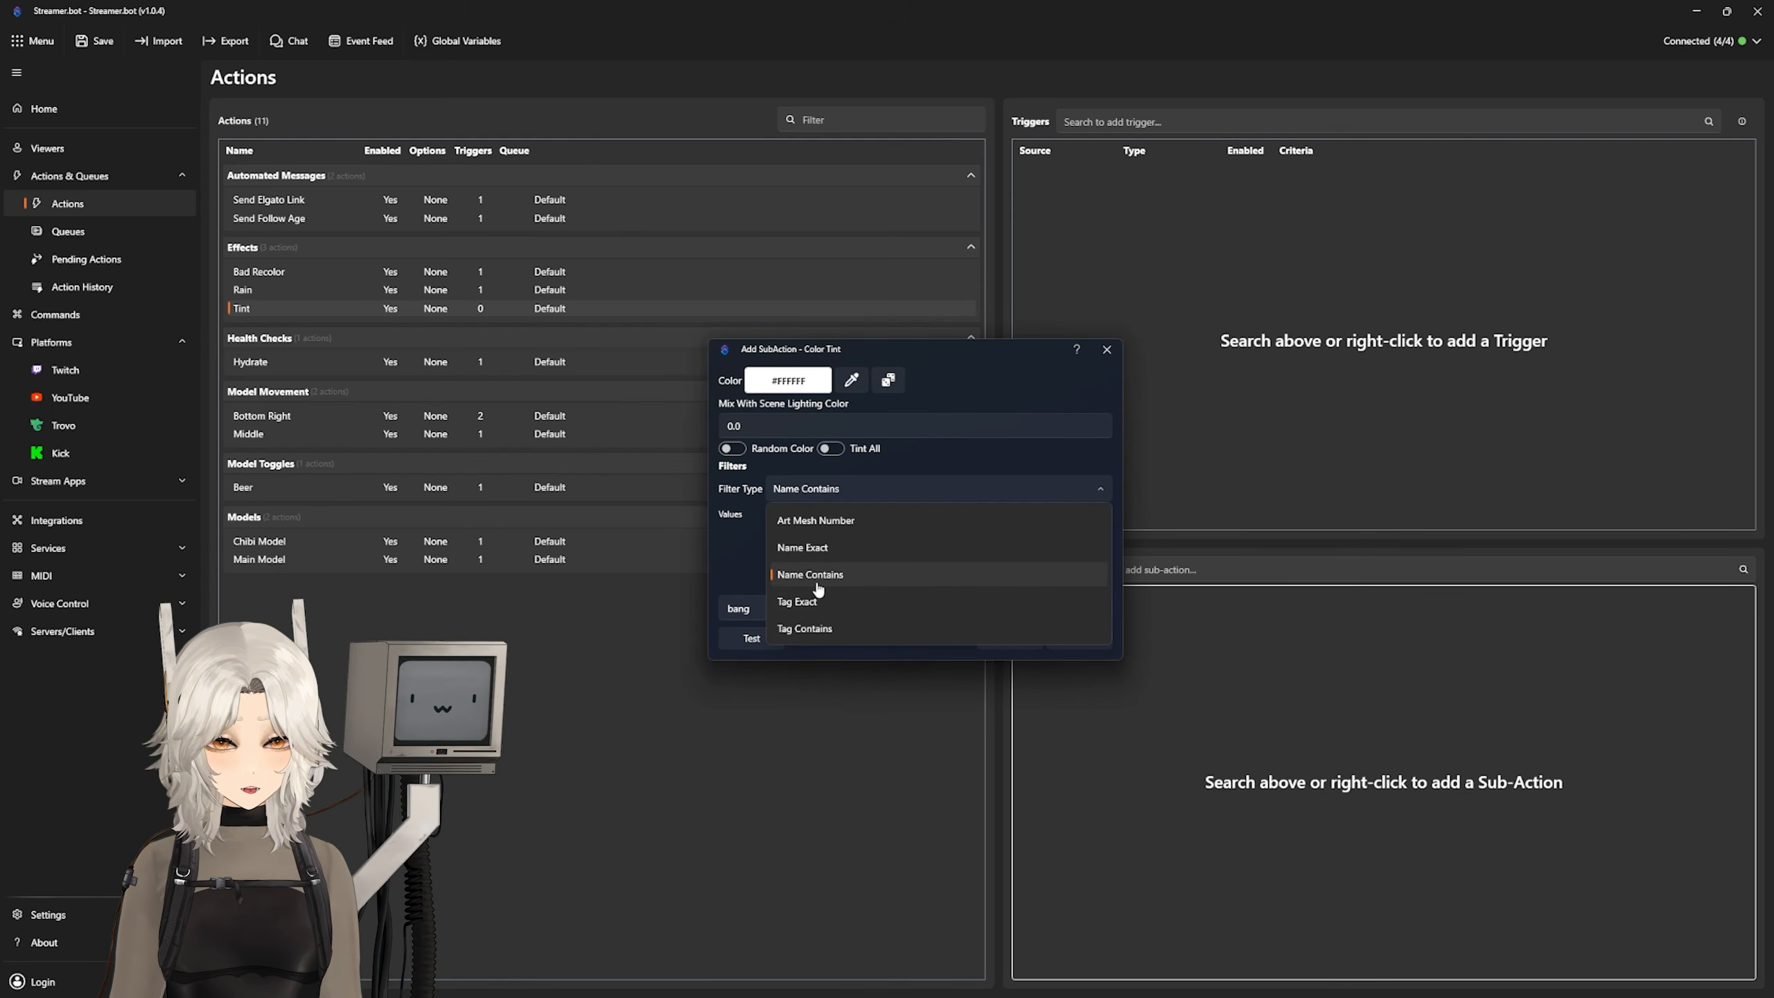
{"action": "left_click", "coordinate": [842, 601]}
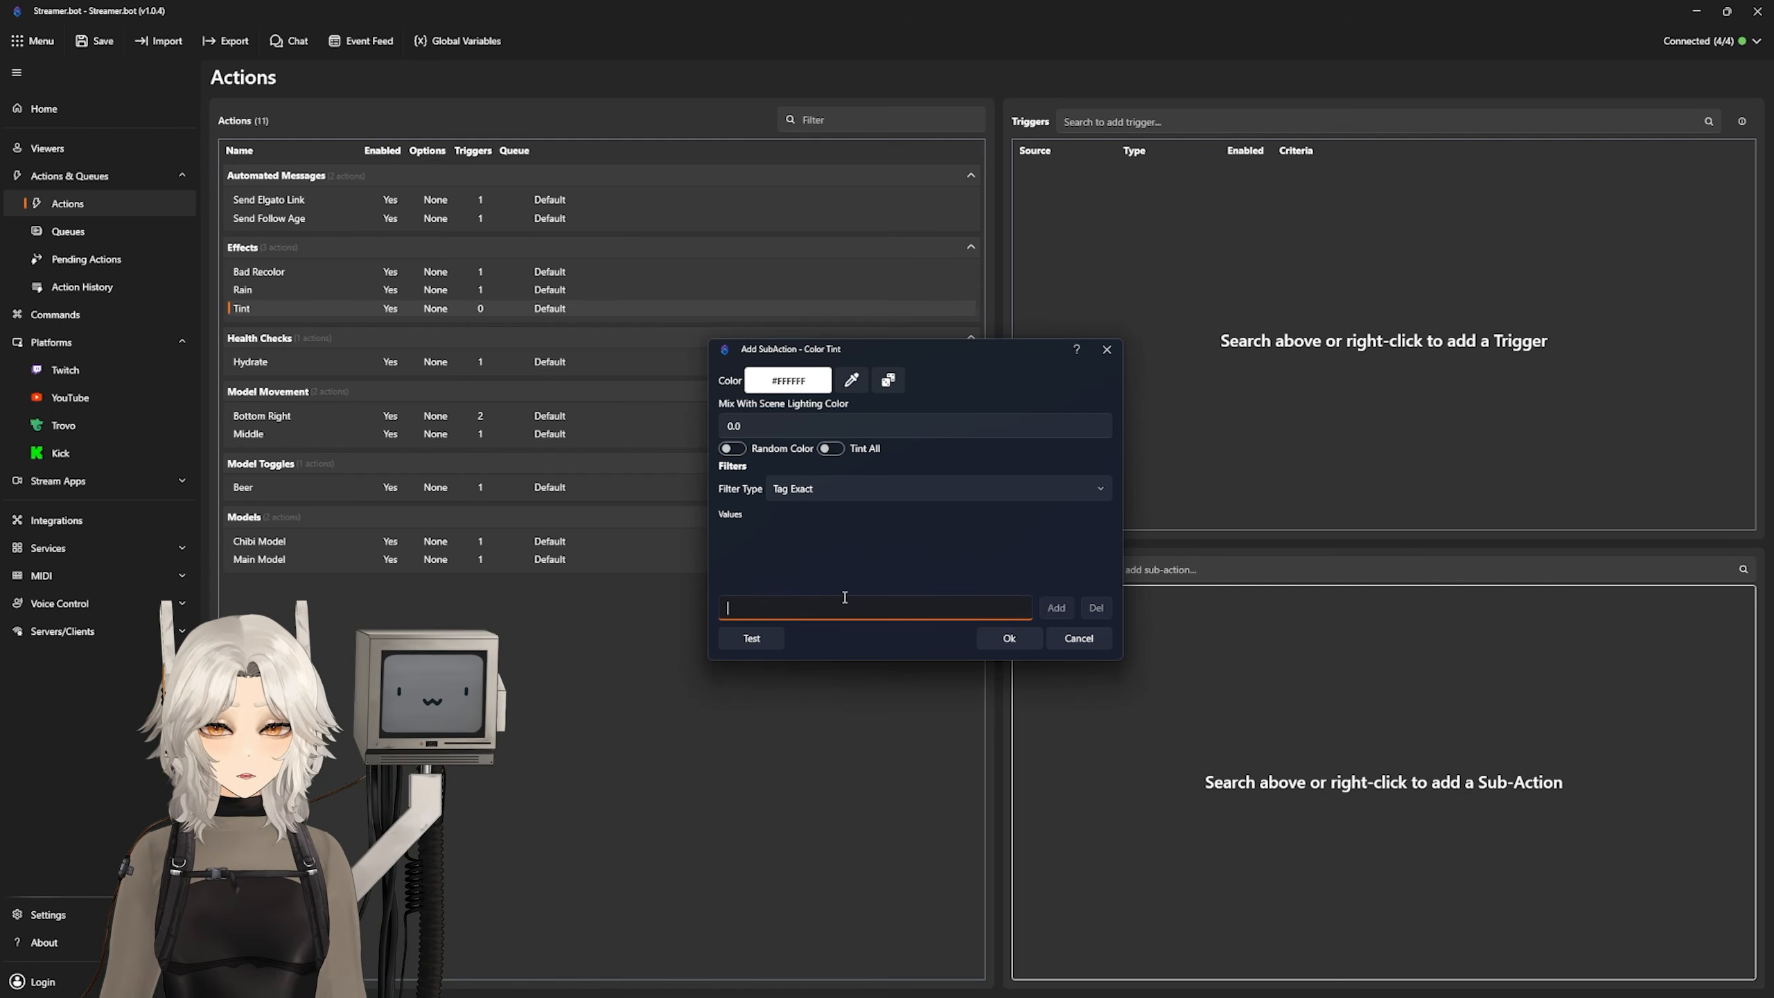
{"action": "type", "text": "bodyE"}
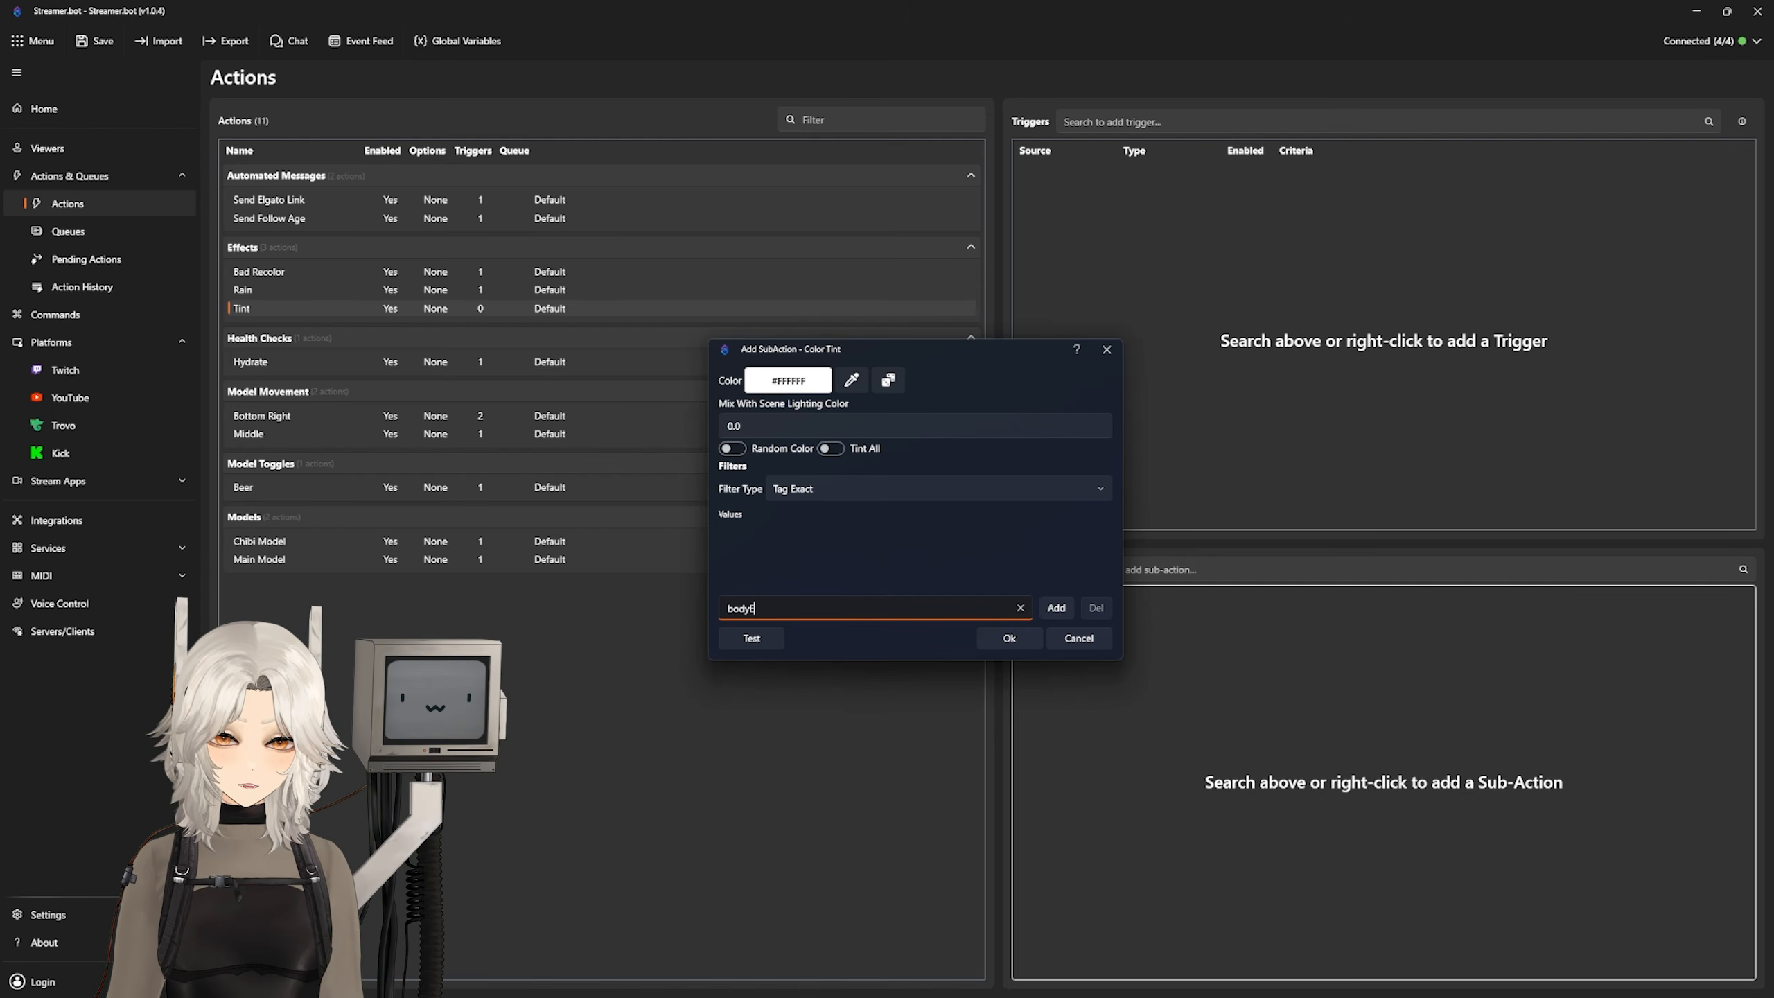
{"action": "type", "text": "ntie"}
{"action": "key", "text": "Return"}
{"action": "key", "text": "BackSpace"}
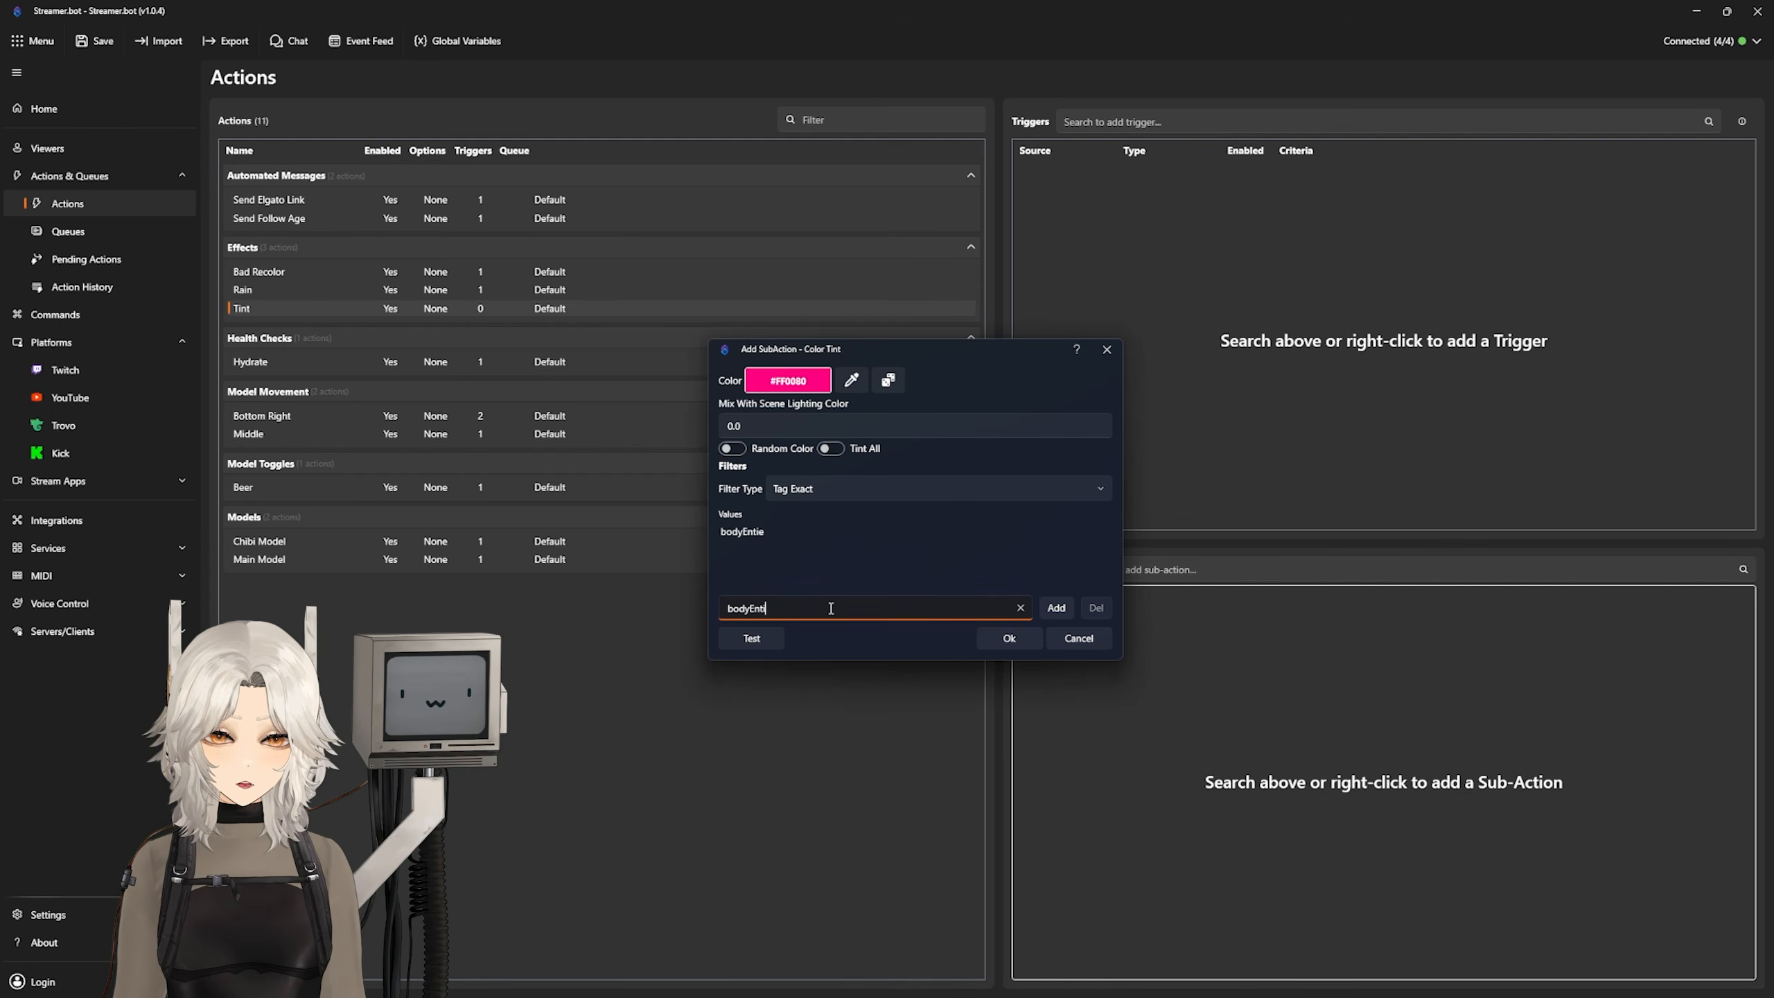
{"action": "type", "text": "ire"}
{"action": "key", "text": "Return"}
{"action": "left_click", "coordinate": [784, 534]}
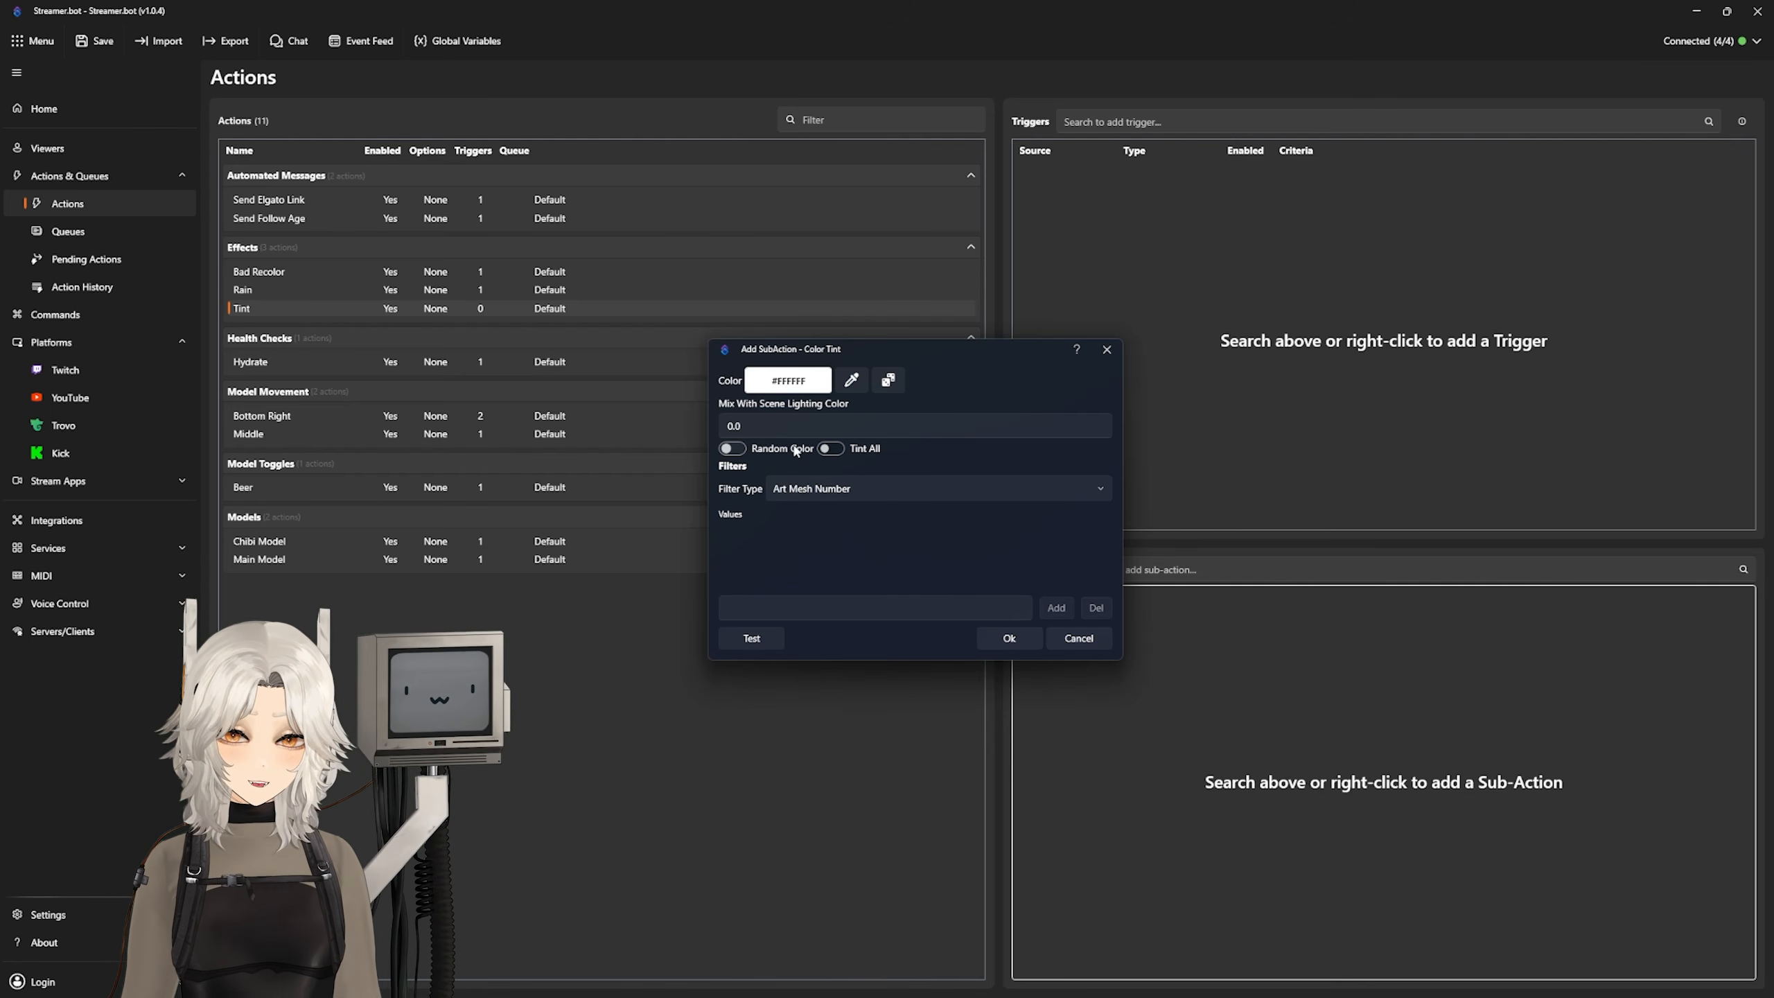
Step: Enable Random Color and Tint All for the color tint and test it on the model several times
{"action": "left_click", "coordinate": [729, 448]}
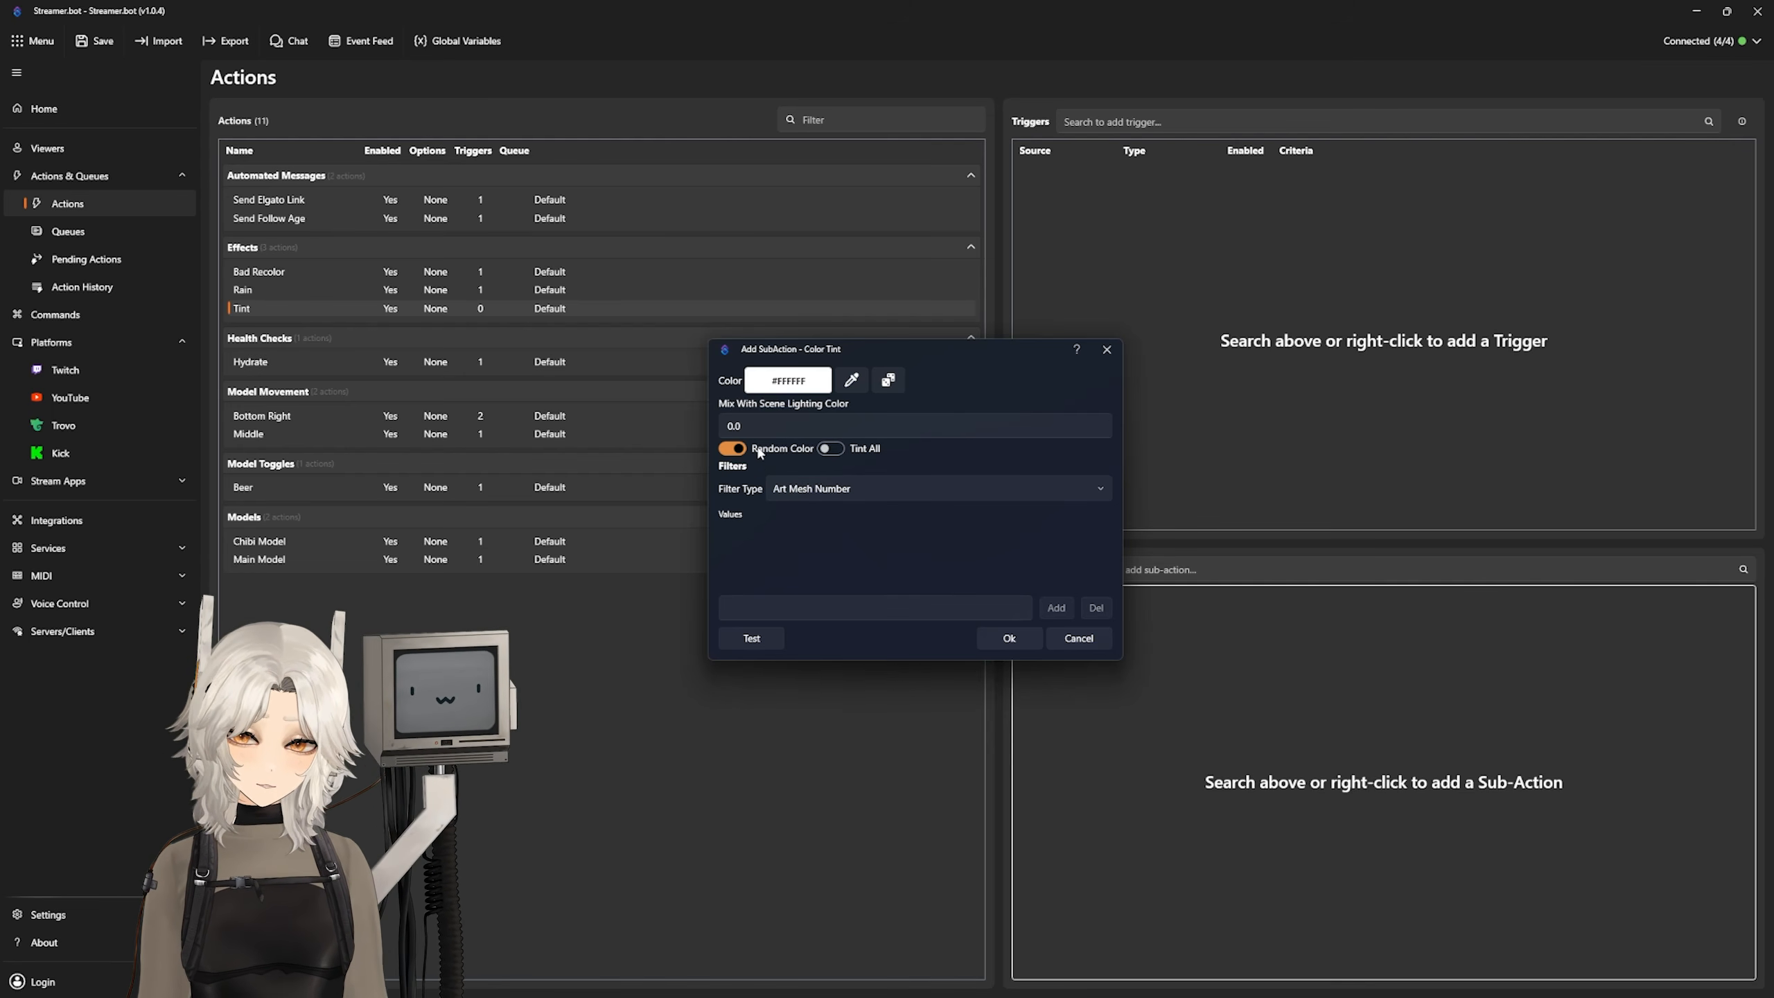
{"action": "left_click", "coordinate": [851, 379]}
{"action": "left_click", "coordinate": [733, 620]}
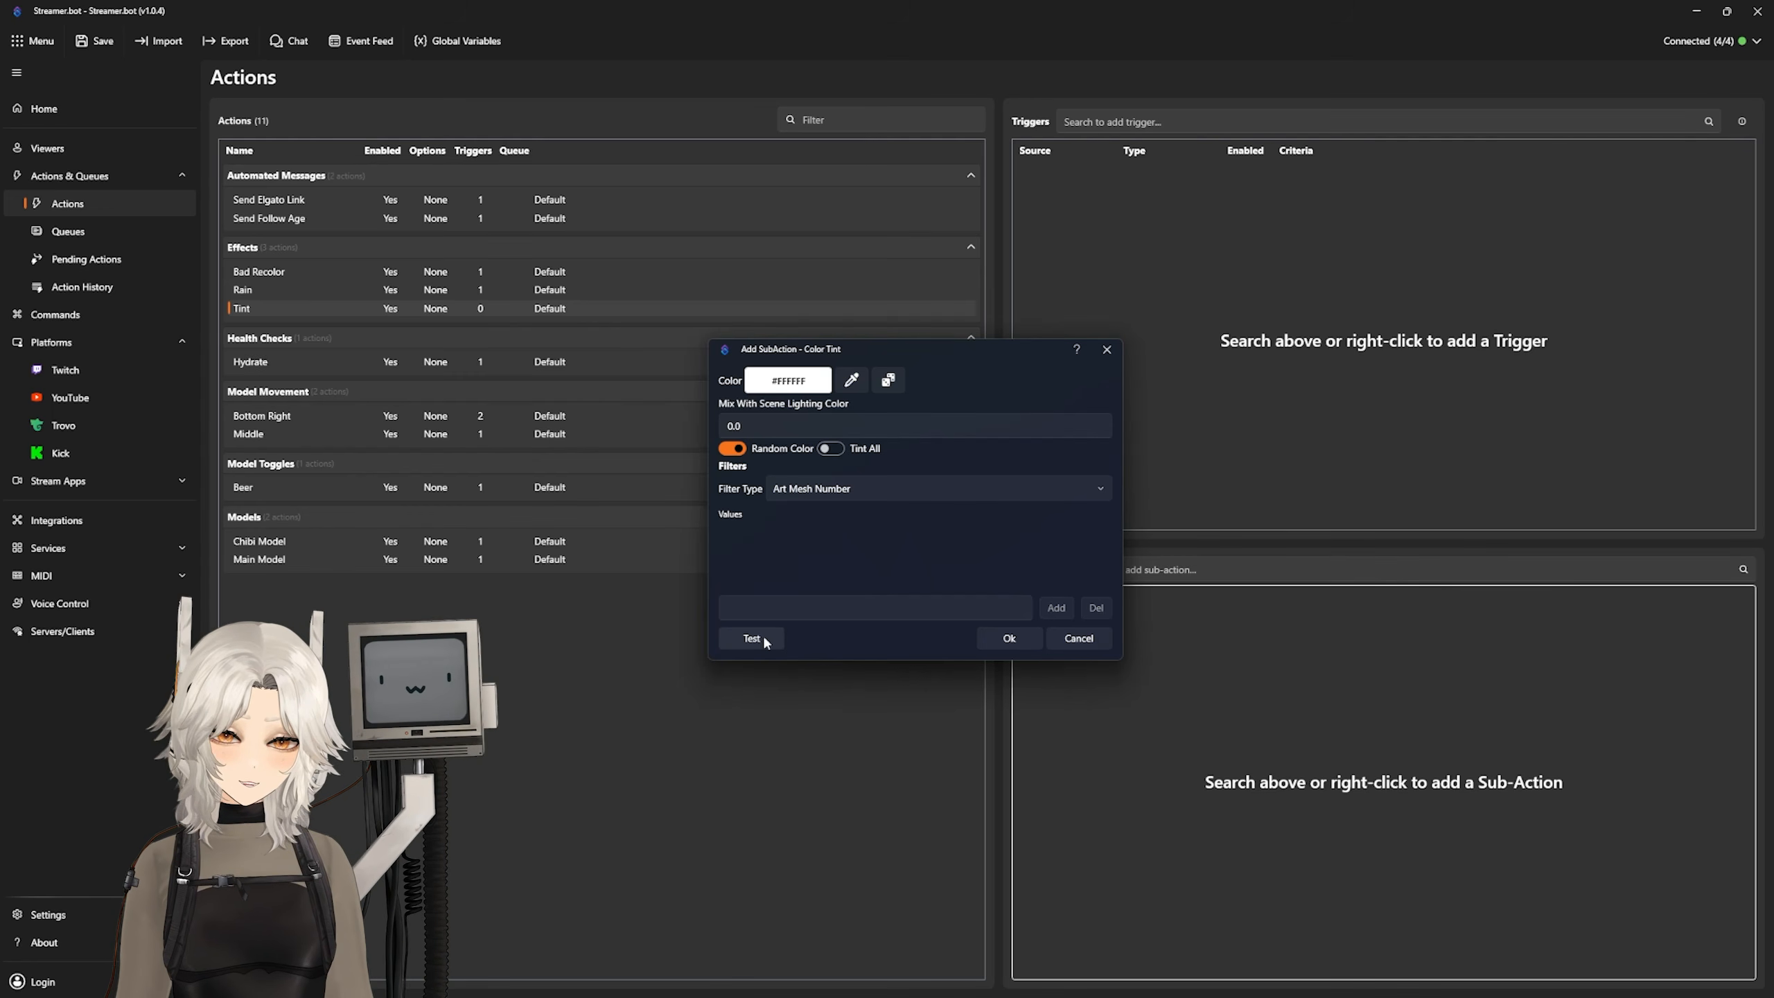
{"action": "left_click", "coordinate": [830, 448]}
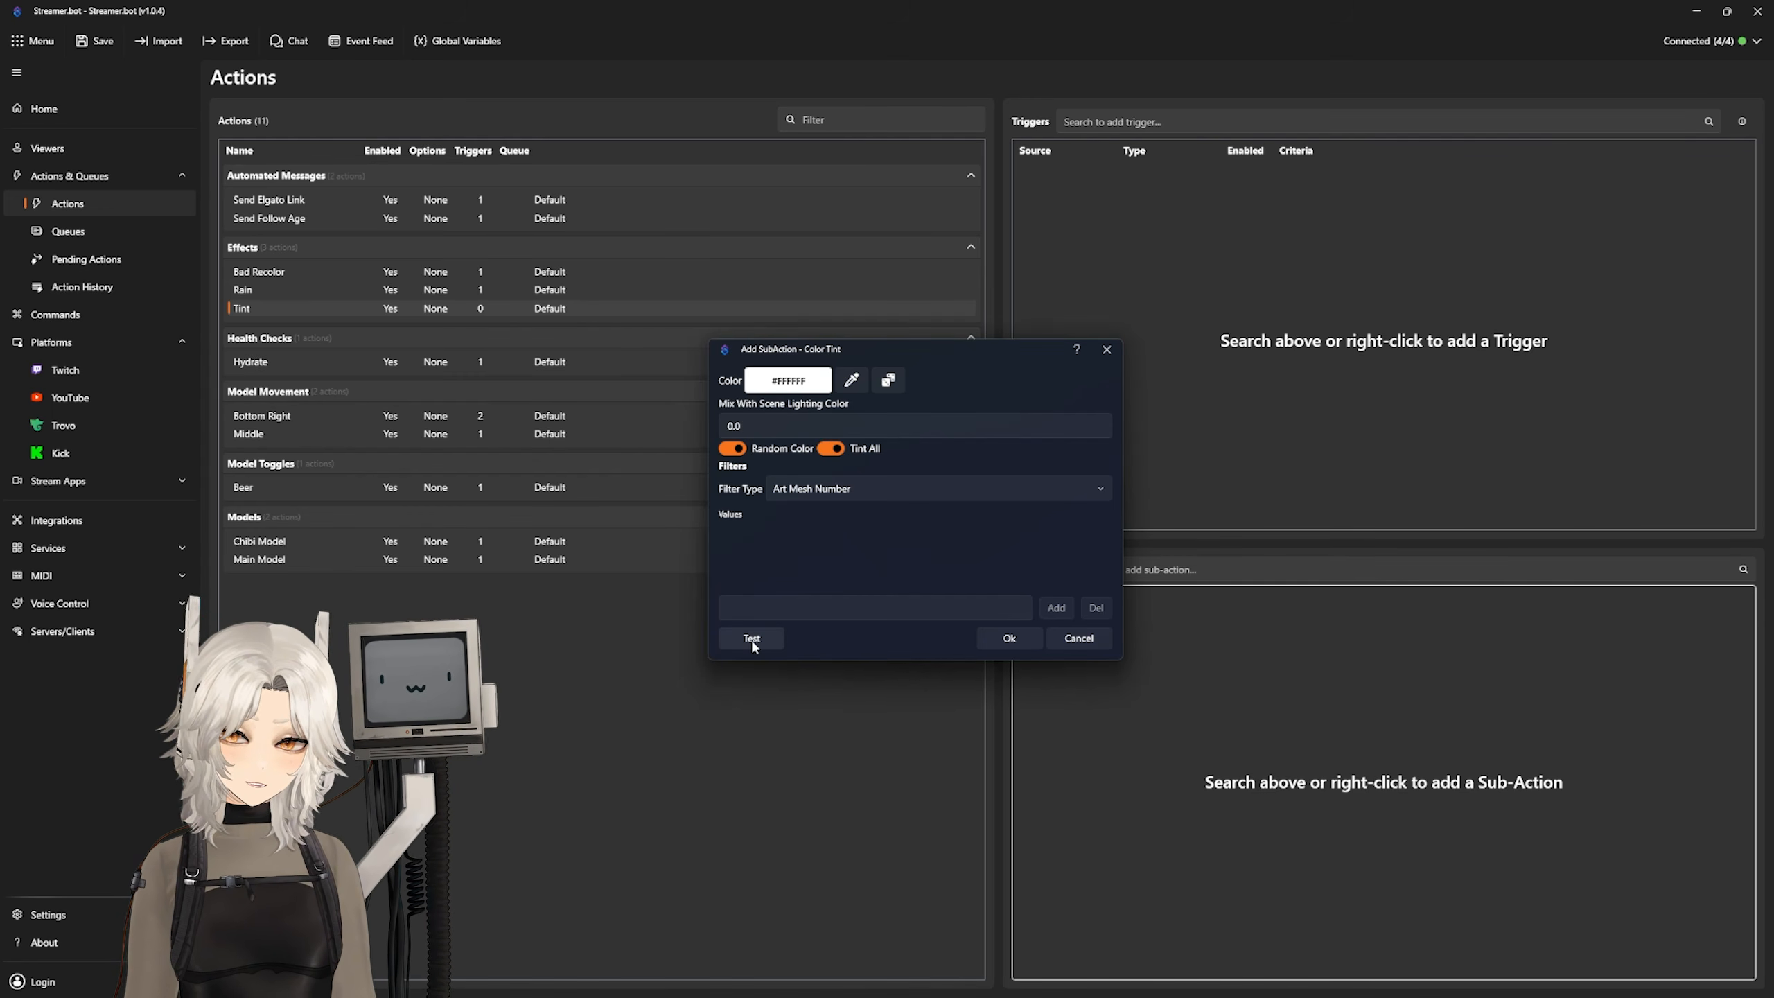
{"action": "left_click", "coordinate": [753, 645]}
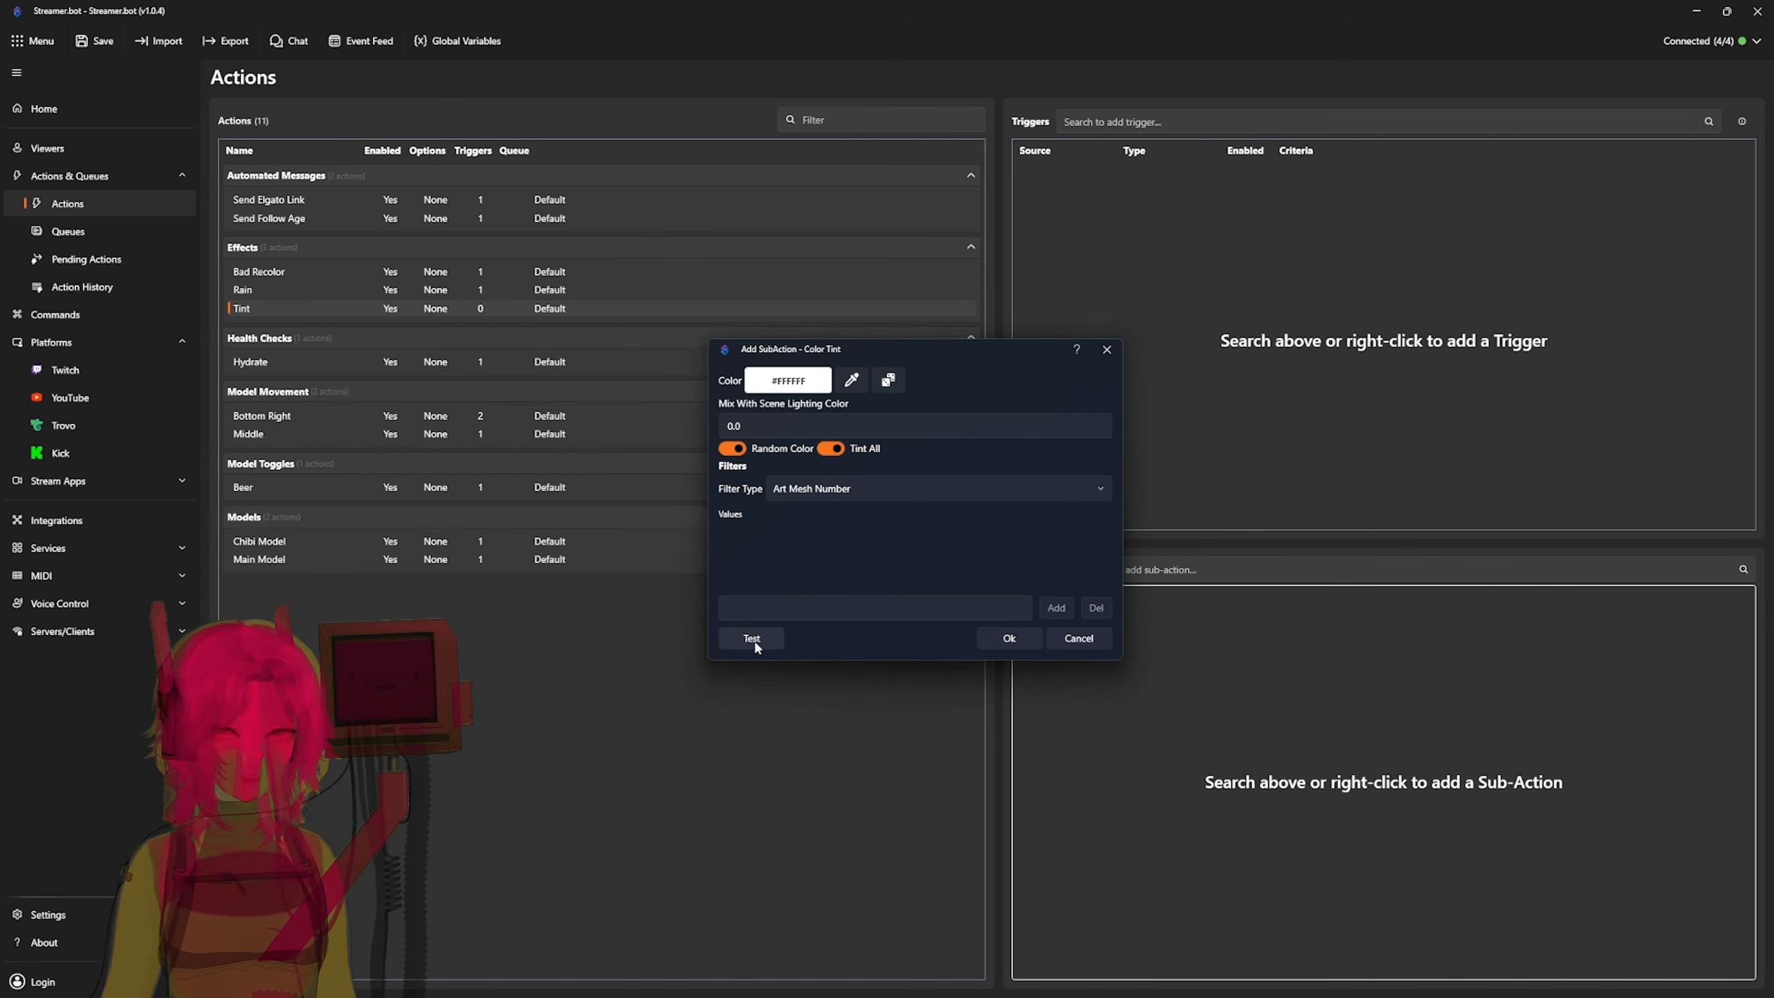
{"action": "left_click", "coordinate": [757, 644]}
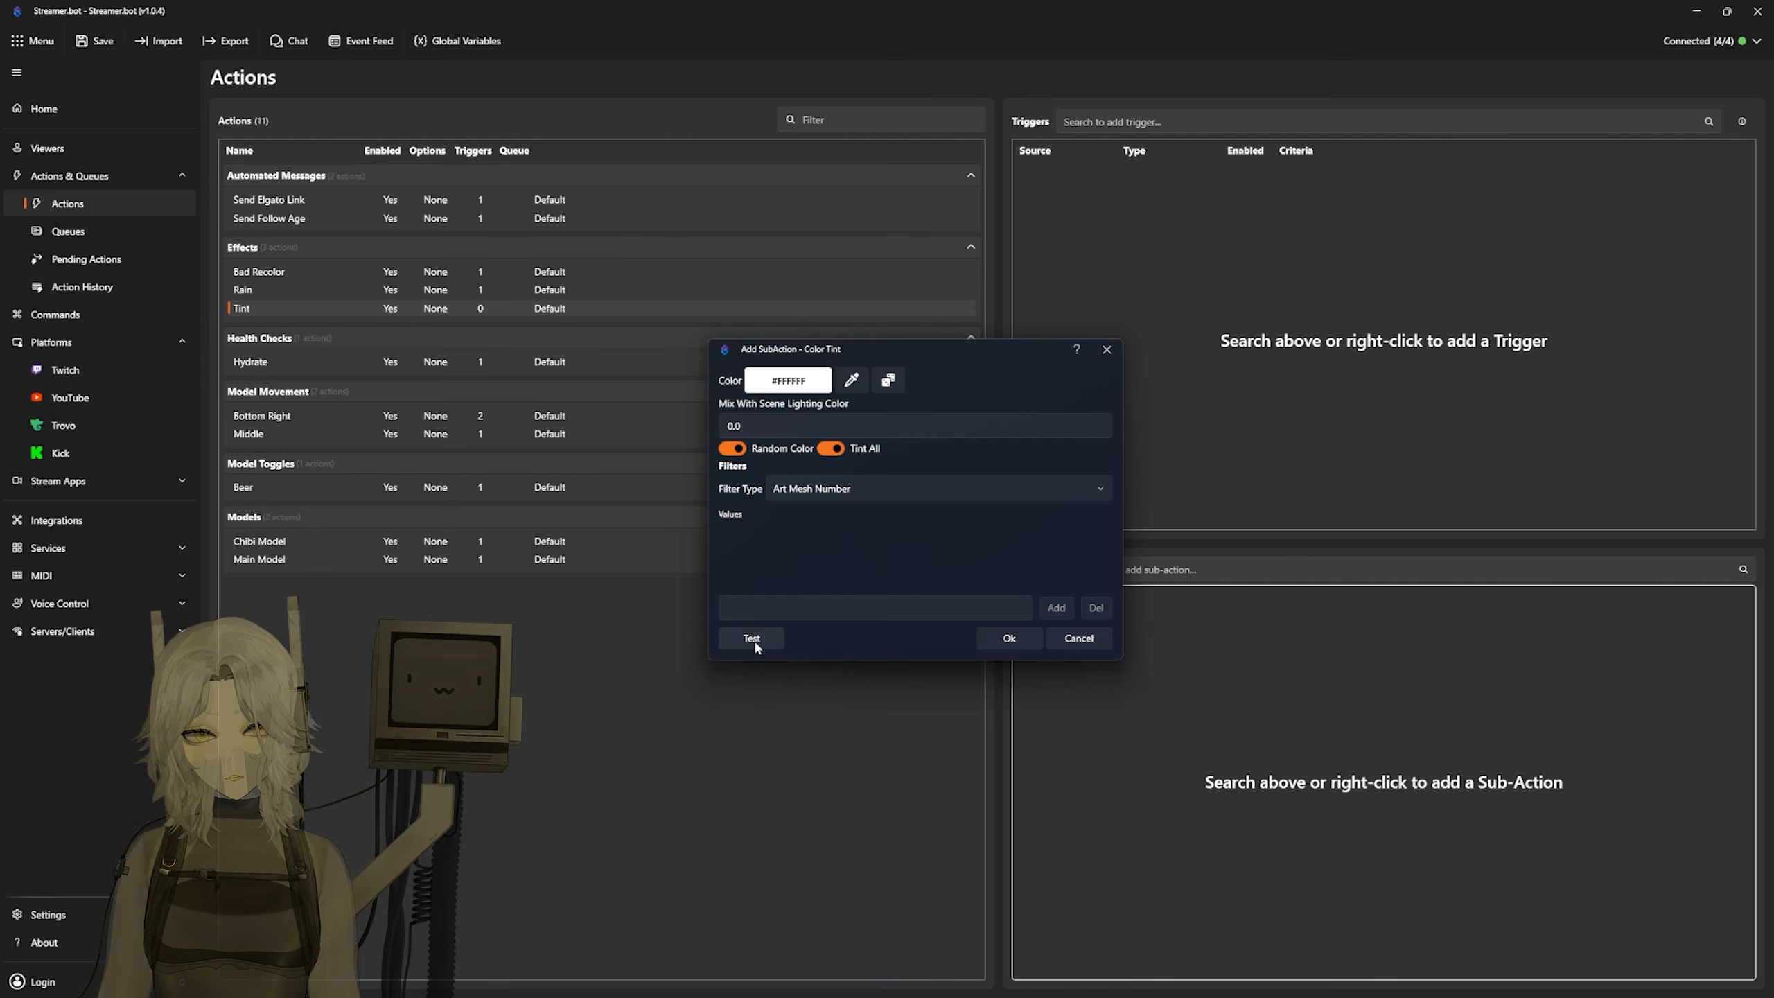
{"action": "left_click", "coordinate": [758, 644]}
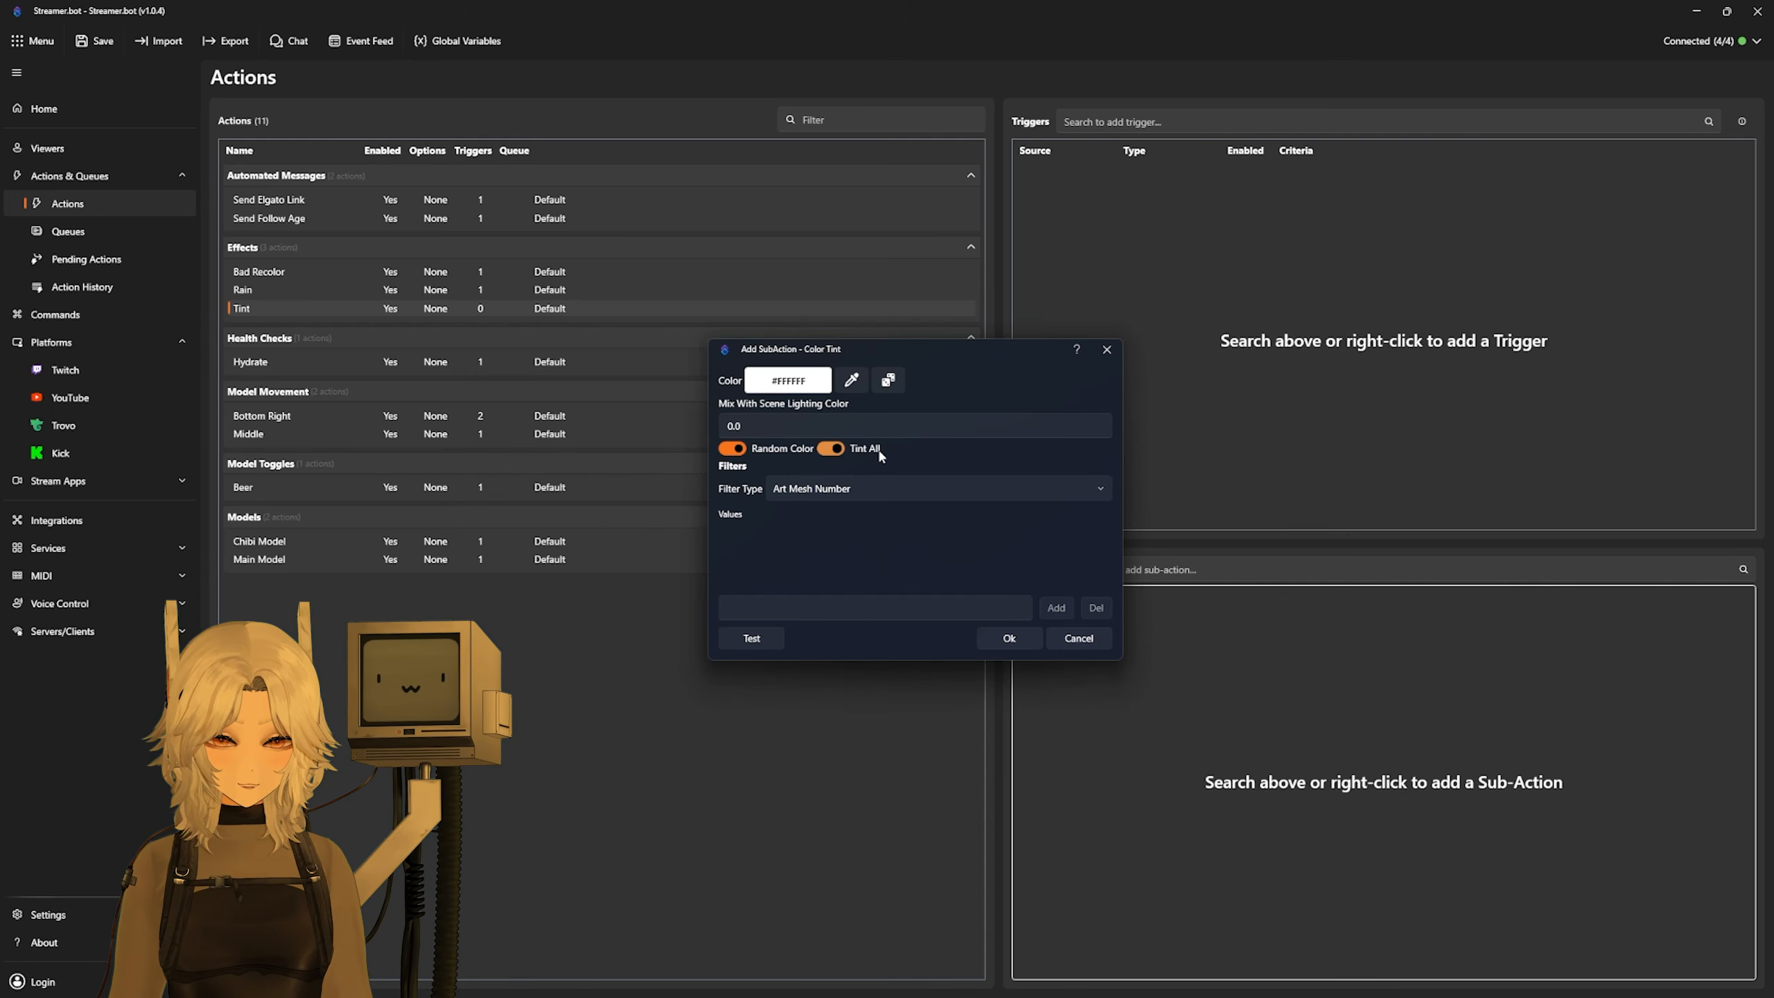
Step: Turn off Random Color and reset the model's tint to white #FFFFFF
{"action": "left_click", "coordinate": [756, 455]}
{"action": "left_click", "coordinate": [849, 383]}
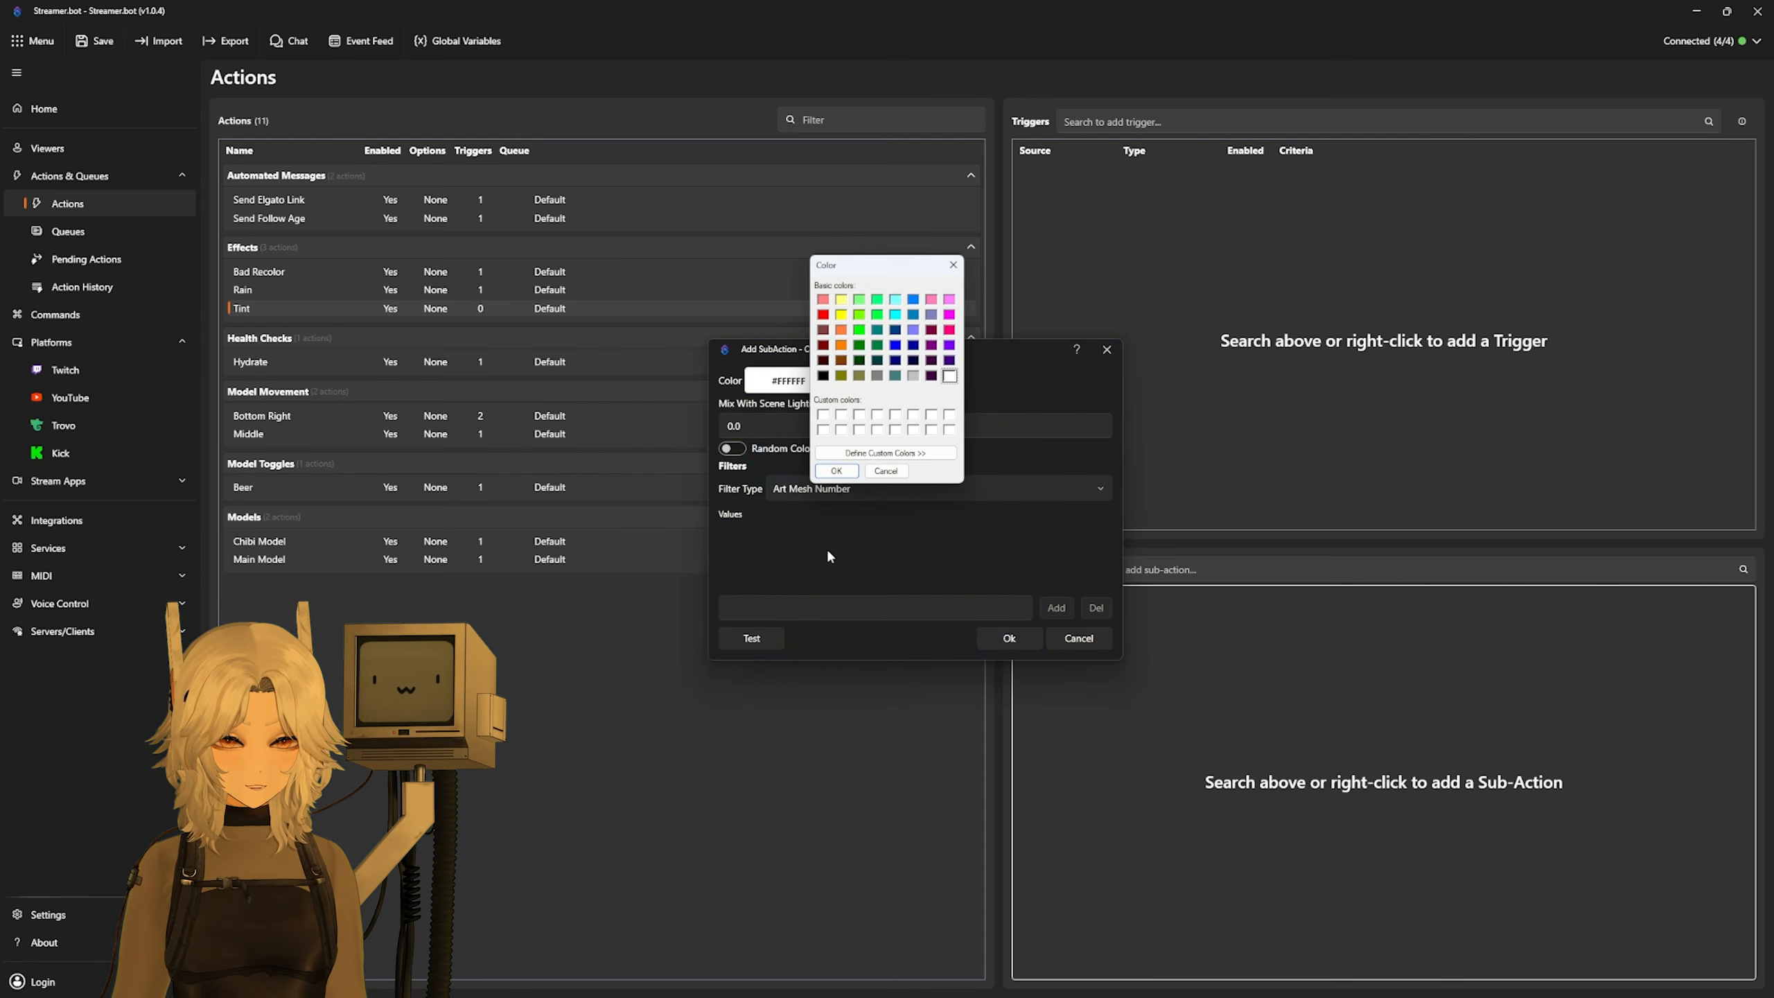
{"action": "left_click", "coordinate": [840, 470]}
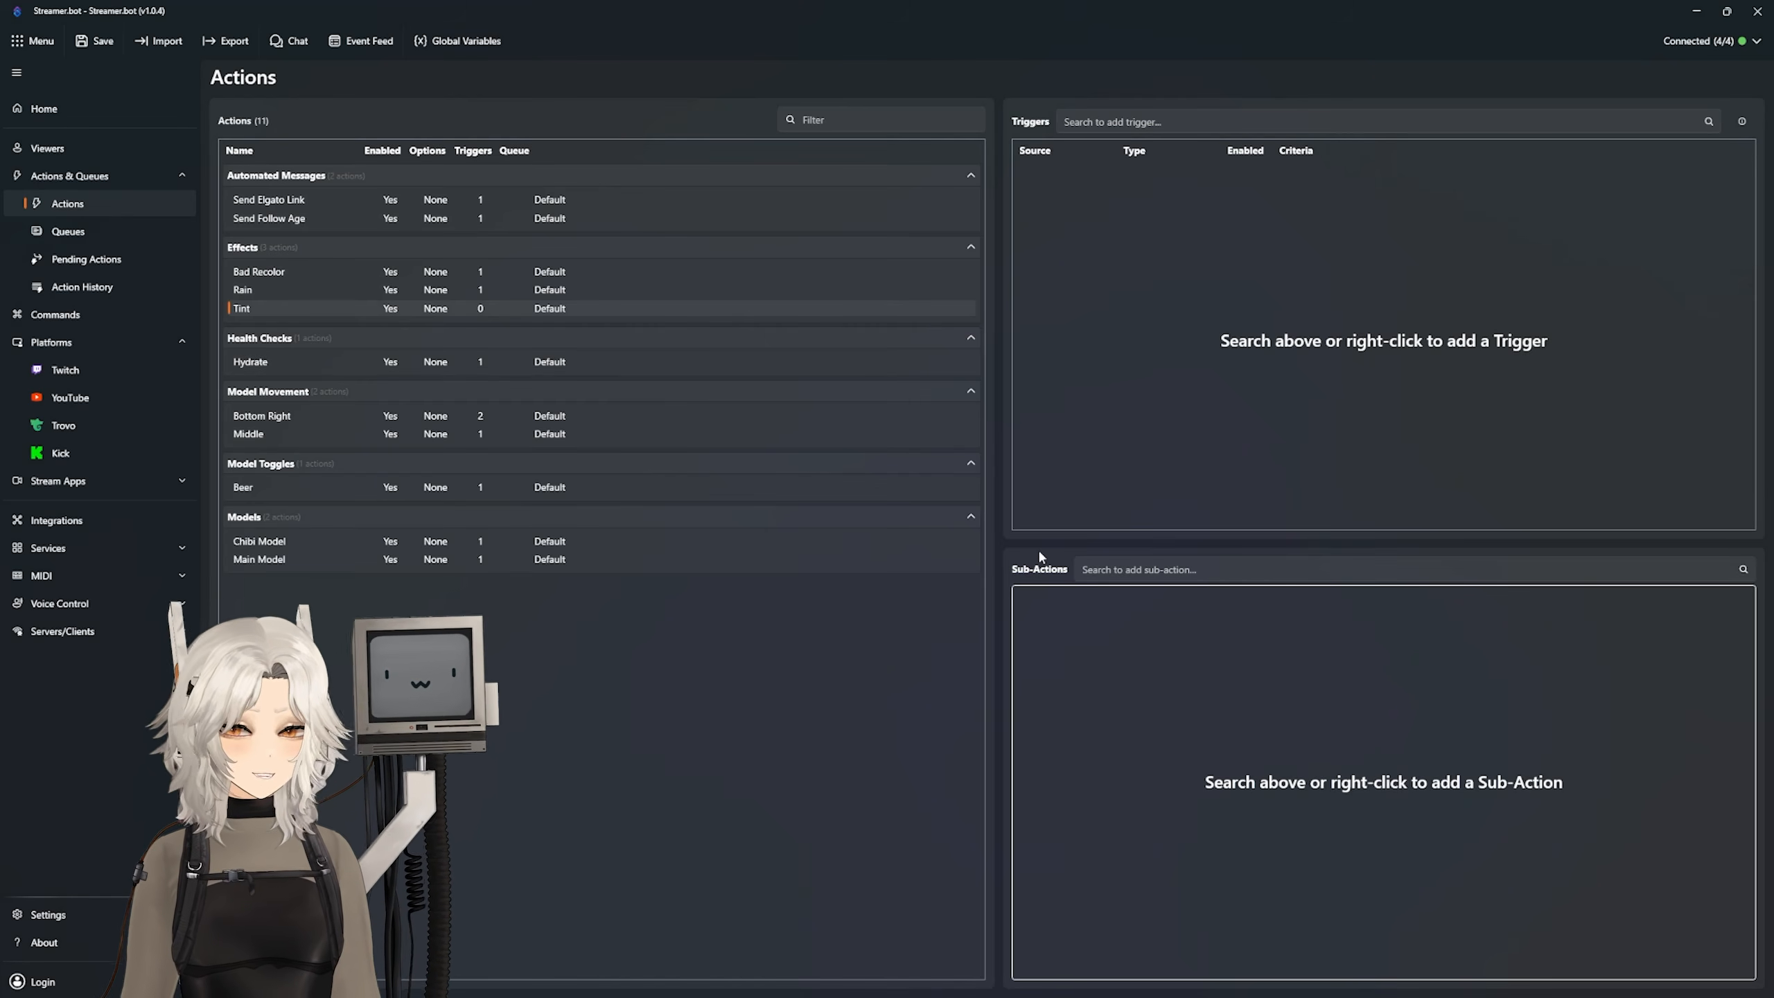
Step: Add a VTube Studio Reset All Color Tints sub-action to the Tint action
{"action": "right_click", "coordinate": [1092, 637]}
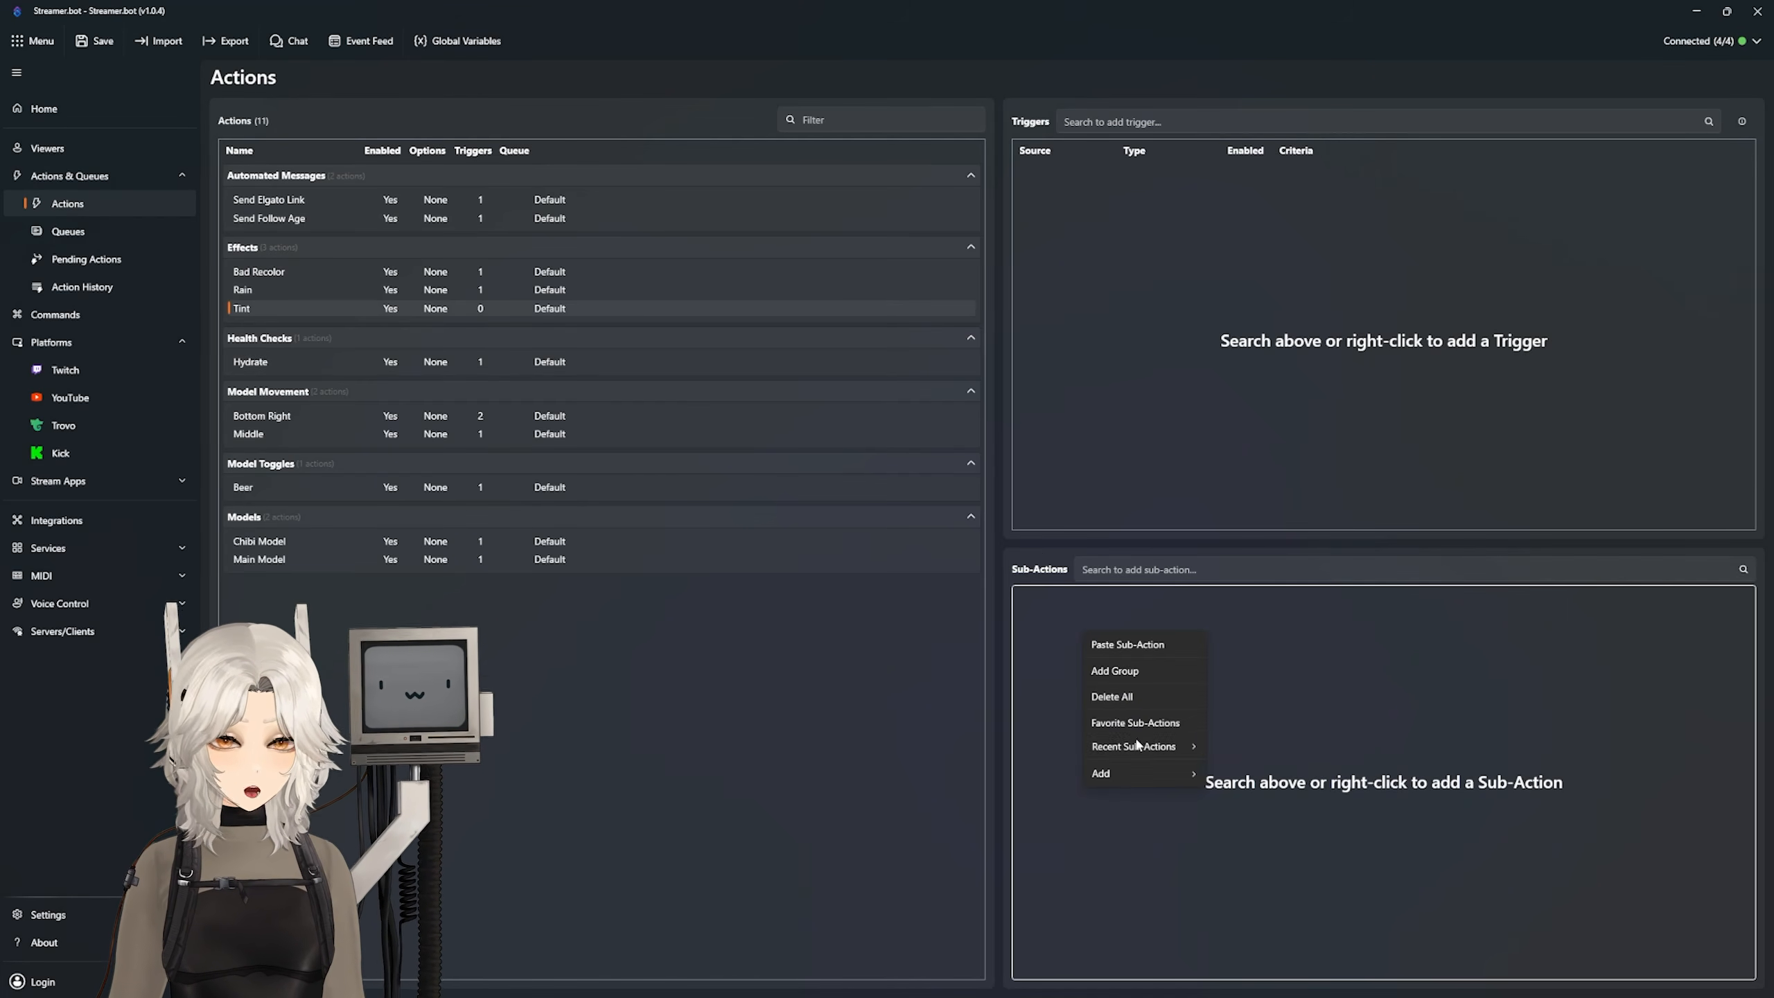
{"action": "mouse_move", "coordinate": [1117, 773]}
{"action": "mouse_move", "coordinate": [1250, 492]}
{"action": "mouse_move", "coordinate": [1369, 697]}
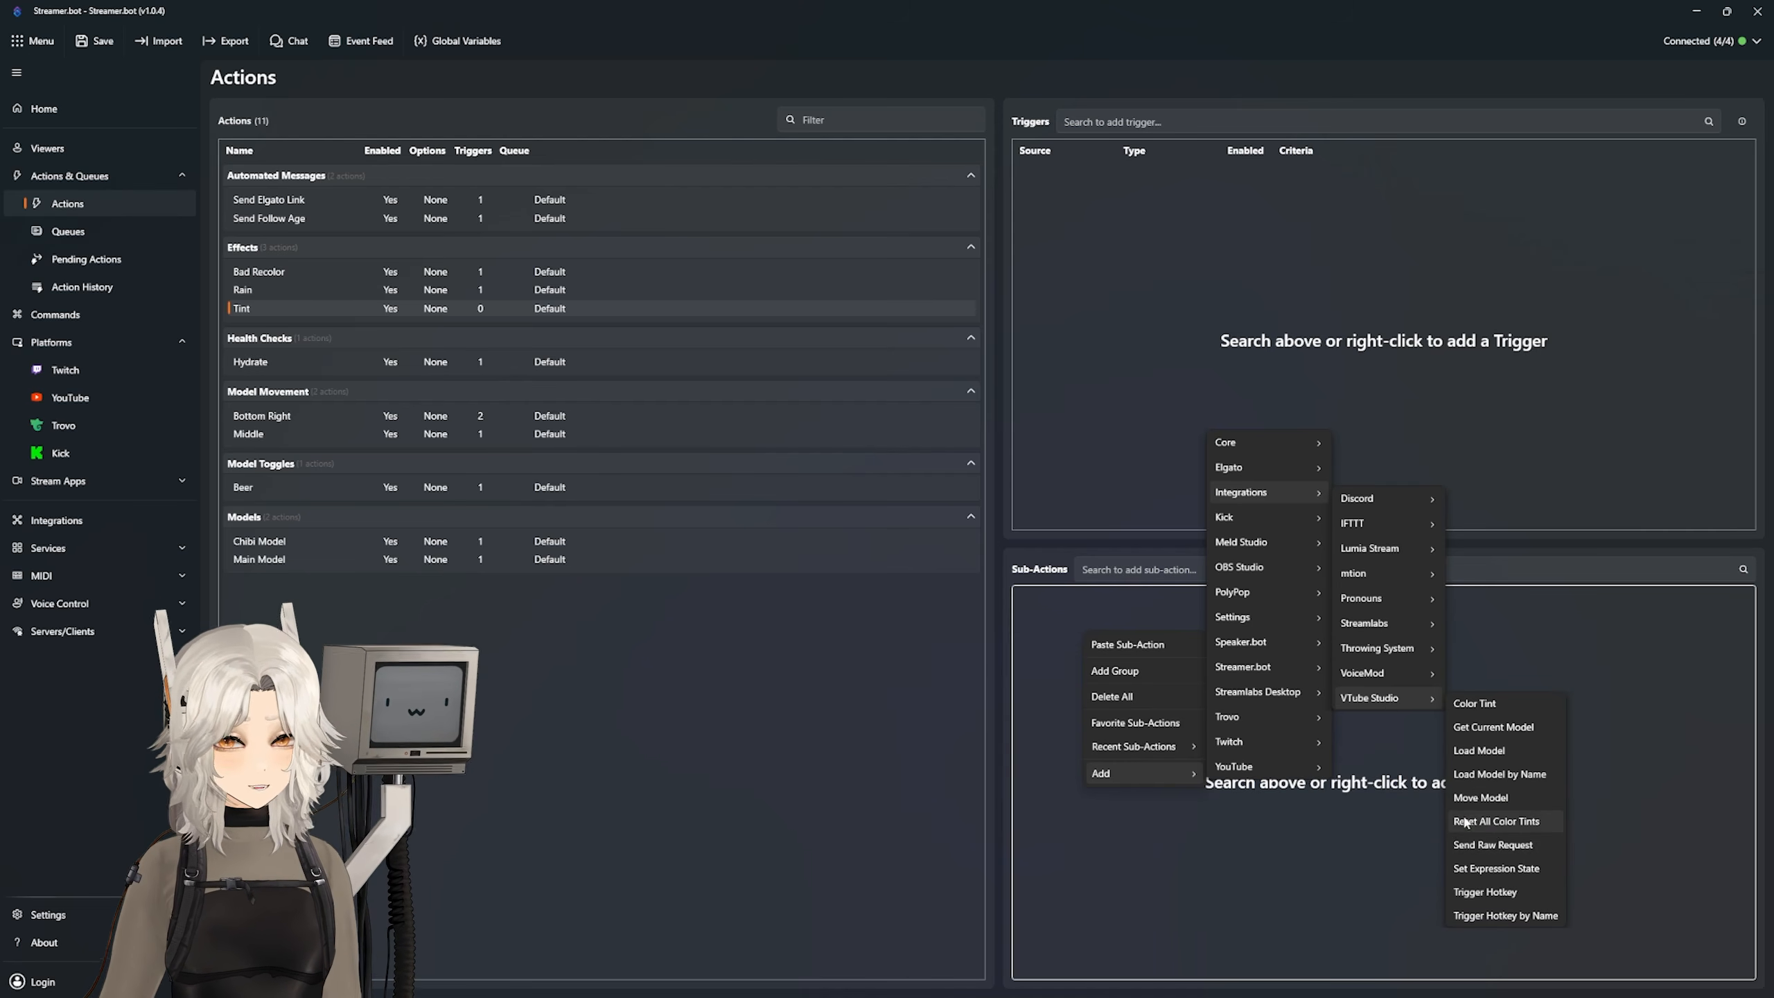
{"action": "left_click", "coordinate": [1495, 821]}
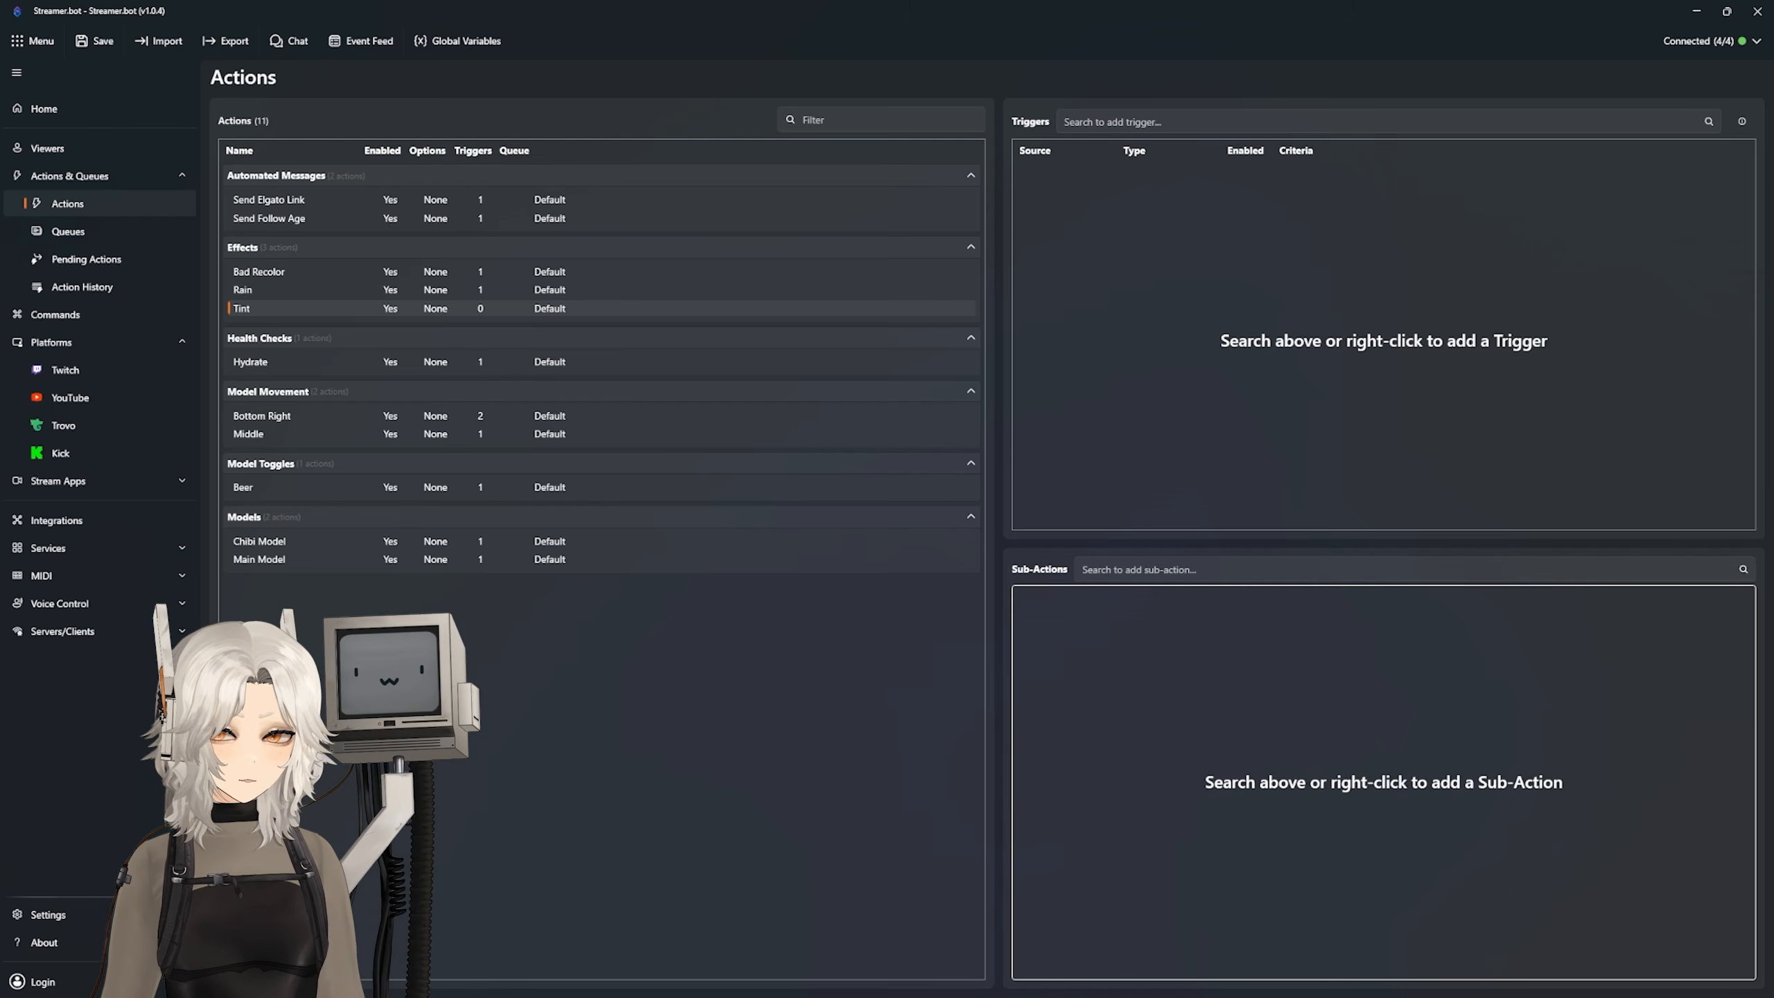